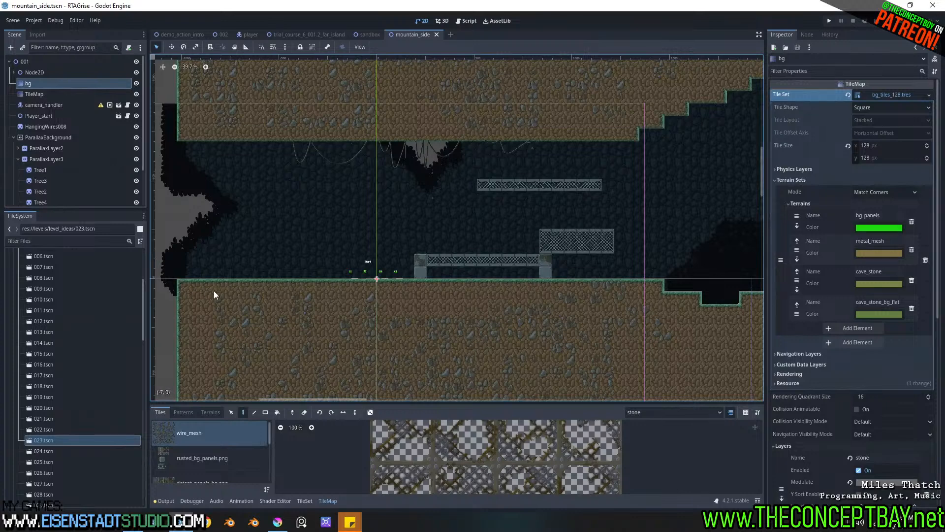
Step: Try to erase background tiles near the cave ceiling on the bg tile map with the bg_panels terrain
middle_click_drag(532, 224, 368, 300)
scroll(423, 213, "down", 4)
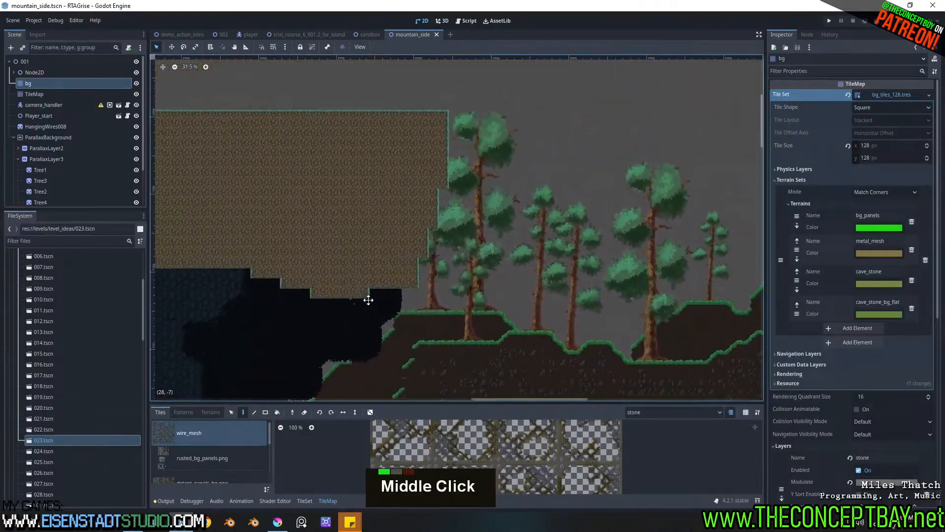
scroll(370, 243, "down", 4)
scroll(470, 208, "down", 1)
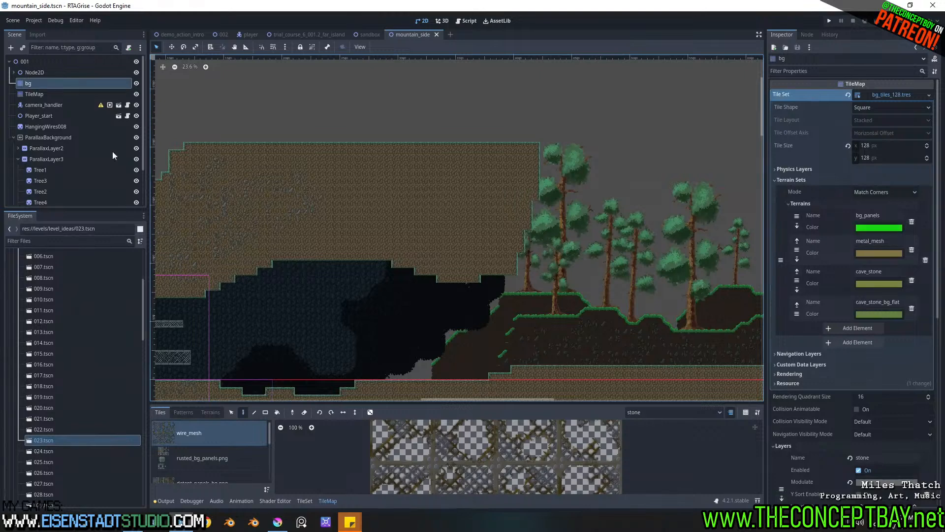
scroll(109, 138, "up", 7)
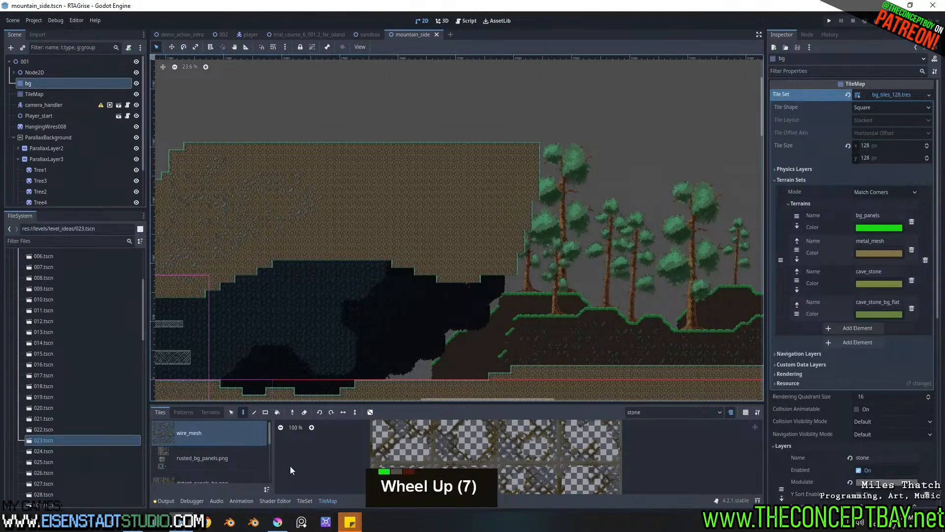
left_click(211, 412)
left_click(177, 438)
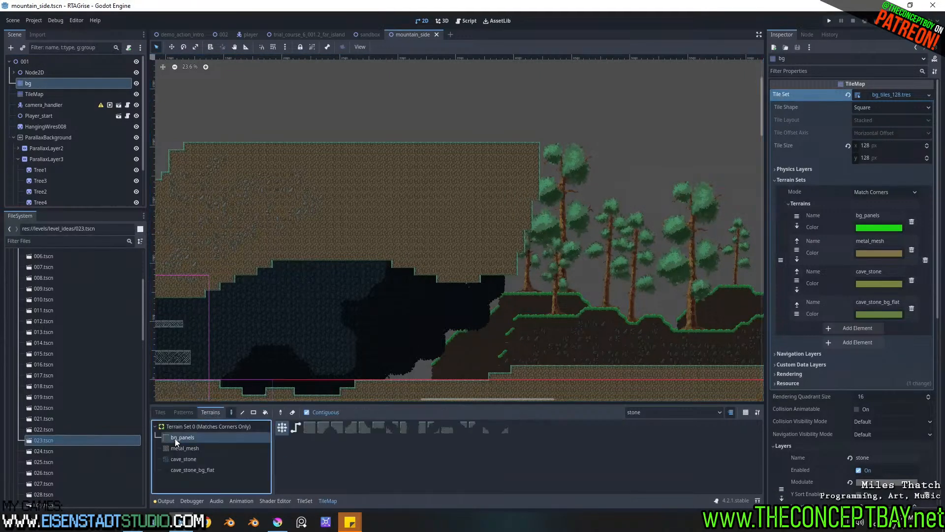
right_click(416, 289)
Step: Carve a vertical shaft through the stone above the cave on the TileMap node, shaping its sides with the stoney_walls terrain
left_click(28, 94)
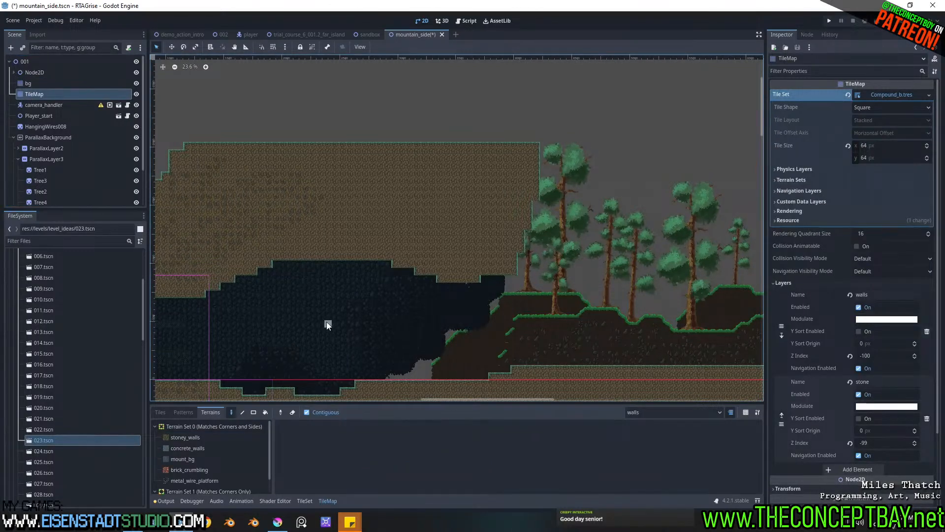
left_click(189, 437)
mouse_move(363, 283)
right_mouse_down()
mouse_move(376, 173)
mouse_move(382, 299)
mouse_move(395, 281)
mouse_move(427, 387)
right_mouse_up()
mouse_move(427, 382)
left_mouse_down()
mouse_move(443, 243)
mouse_move(451, 275)
mouse_move(443, 379)
mouse_move(445, 312)
left_mouse_up()
left_click_drag(431, 375, 439, 302)
mouse_move(394, 264)
right_mouse_down()
mouse_move(348, 250)
mouse_move(366, 262)
mouse_move(341, 271)
mouse_move(339, 241)
right_mouse_up()
left_click_drag(424, 300, 425, 311)
middle_click_drag(407, 243, 442, 309)
mouse_move(385, 316)
right_mouse_down()
mouse_move(404, 229)
mouse_move(394, 276)
right_mouse_up()
Step: Paint uneven stoney_walls outlines for both sides of the shaft, extending it upward above the existing stone
middle_click_drag(394, 240, 401, 347)
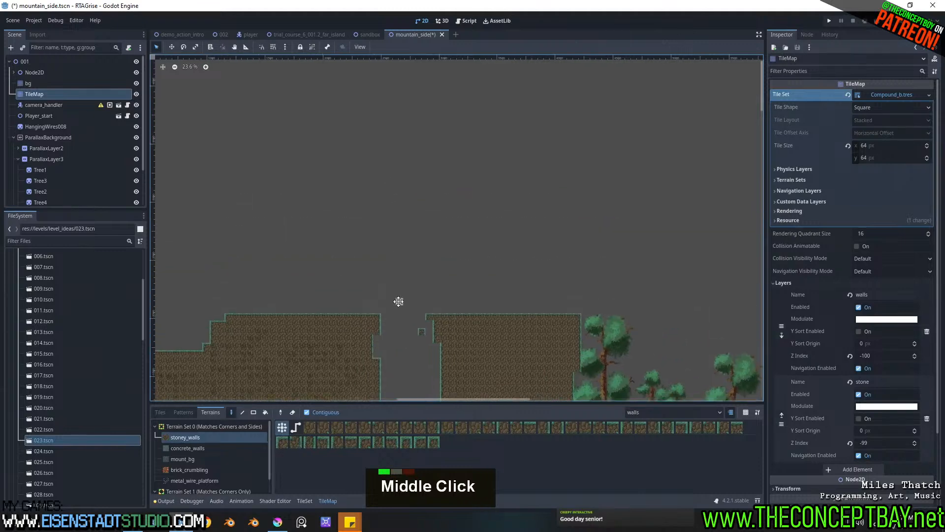
left_click_drag(376, 312, 375, 88)
mouse_move(375, 88)
middle_mouse_down()
mouse_move(421, 312)
mouse_move(433, 280)
middle_mouse_up()
scroll(419, 321, "down", 1)
left_click_drag(418, 324, 430, 203)
middle_click_drag(394, 121, 416, 236)
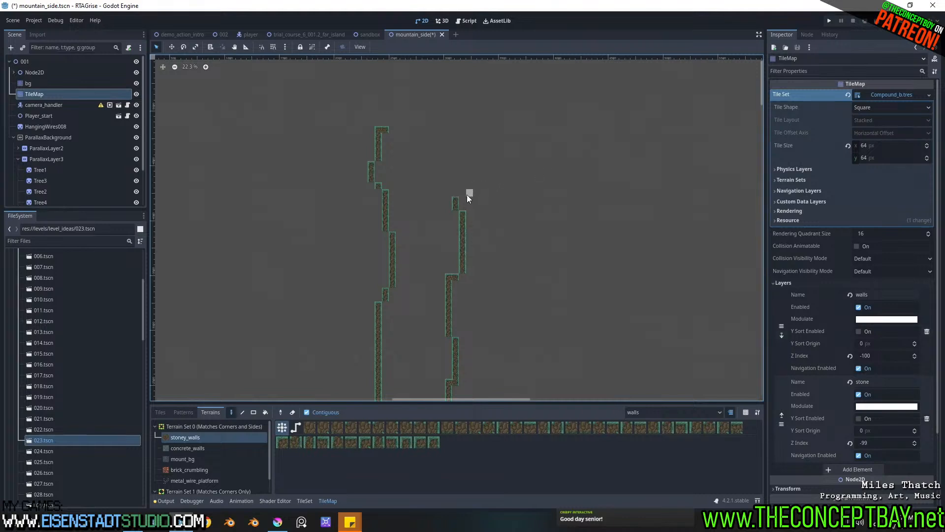
scroll(433, 261, "up", 2)
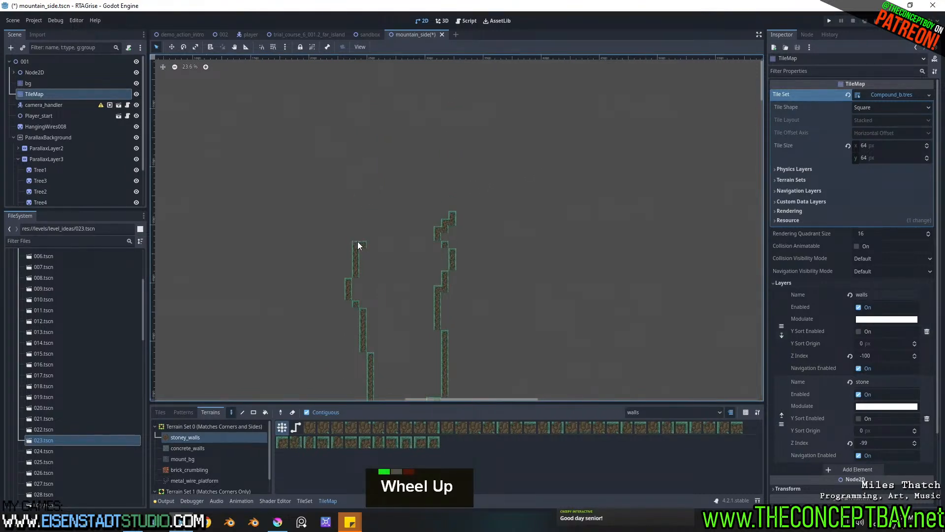
middle_click_drag(384, 166, 332, 247)
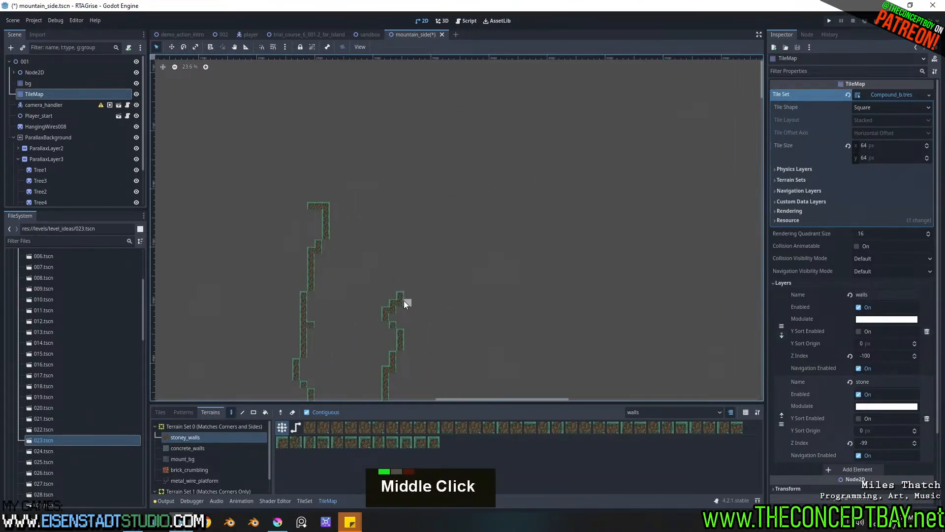
Step: Continue both shaft outlines in stepped curves up toward the right to form a slanted passage
middle_click_drag(504, 200, 283, 274)
left_click_drag(336, 192, 436, 166)
middle_click_drag(422, 236, 423, 268)
right_click_drag(416, 195, 412, 195)
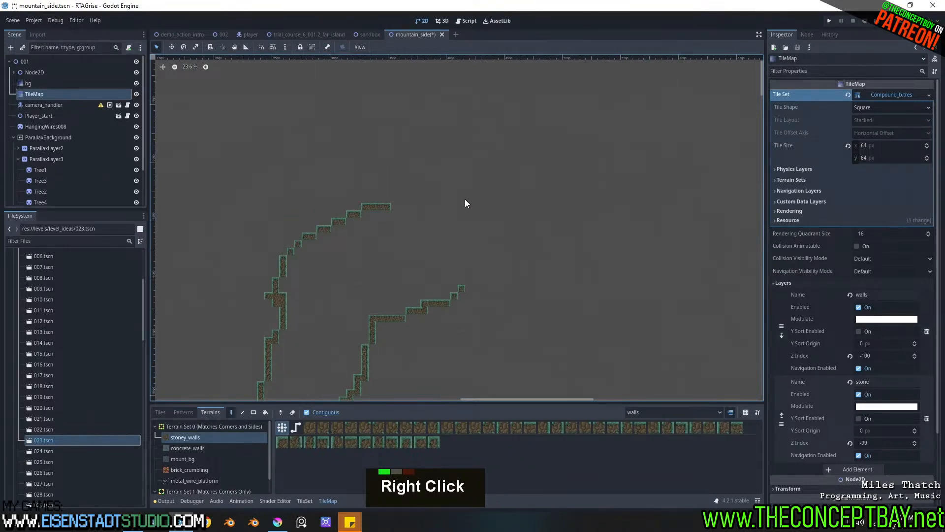
Step: Undo the straight right wall and repaint both passage walls upward with irregular stoney_walls outlines
left_click_drag(466, 236, 467, 131)
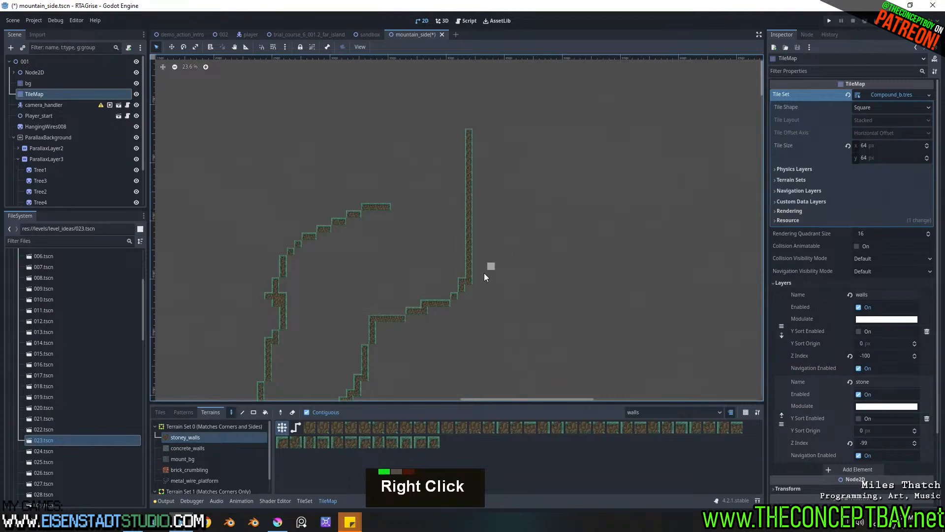
key("ctrl+z")
mouse_move(468, 281)
left_mouse_down()
mouse_move(489, 246)
mouse_move(476, 112)
left_mouse_up()
middle_click_drag(464, 190, 455, 285)
left_click_drag(384, 258, 373, 164)
middle_click_drag(407, 165, 421, 242)
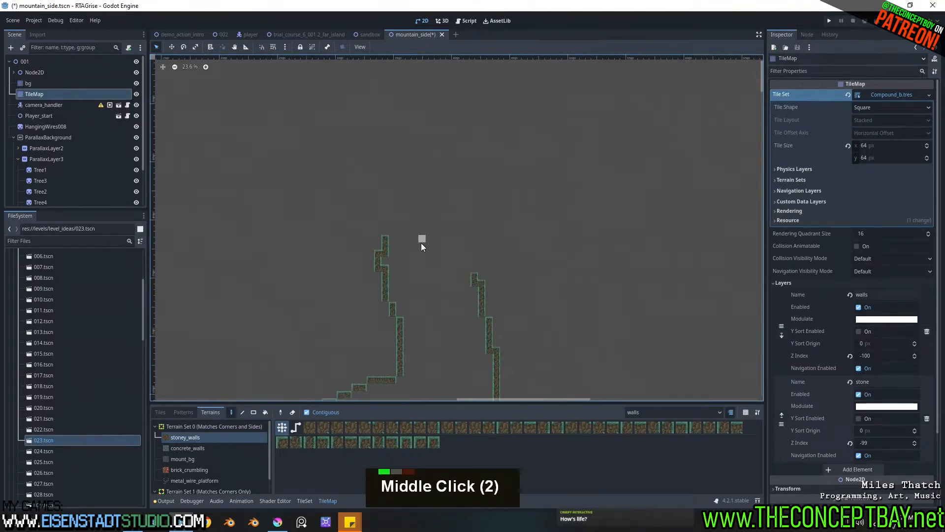
mouse_move(475, 282)
left_mouse_down()
mouse_move(515, 227)
mouse_move(474, 264)
mouse_move(467, 243)
left_mouse_up()
Step: Bend the upper-left wall outline into a long overhang to the right and extend the ledge atop the right wall
middle_click_drag(392, 248, 374, 291)
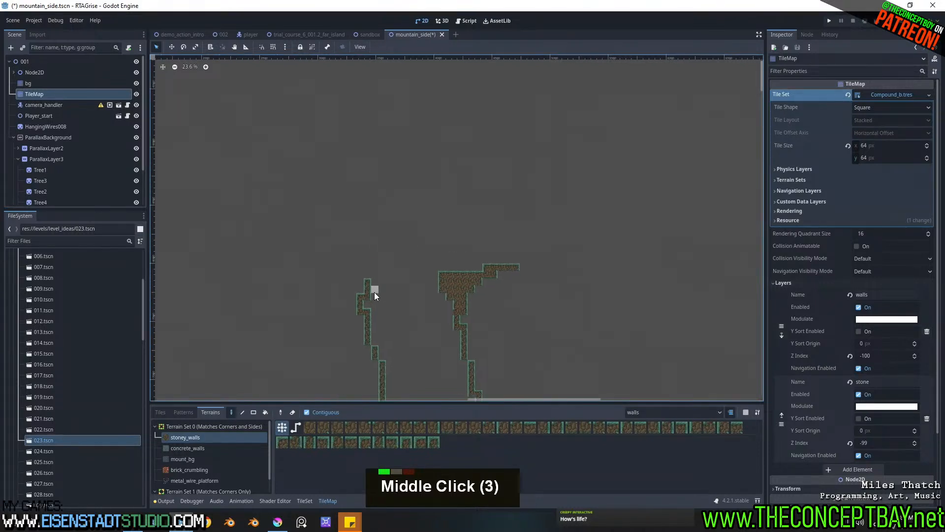
left_click_drag(365, 290, 356, 189)
mouse_move(398, 164)
left_mouse_down()
mouse_move(495, 162)
mouse_move(548, 175)
left_mouse_up()
middle_click_drag(548, 175, 437, 169)
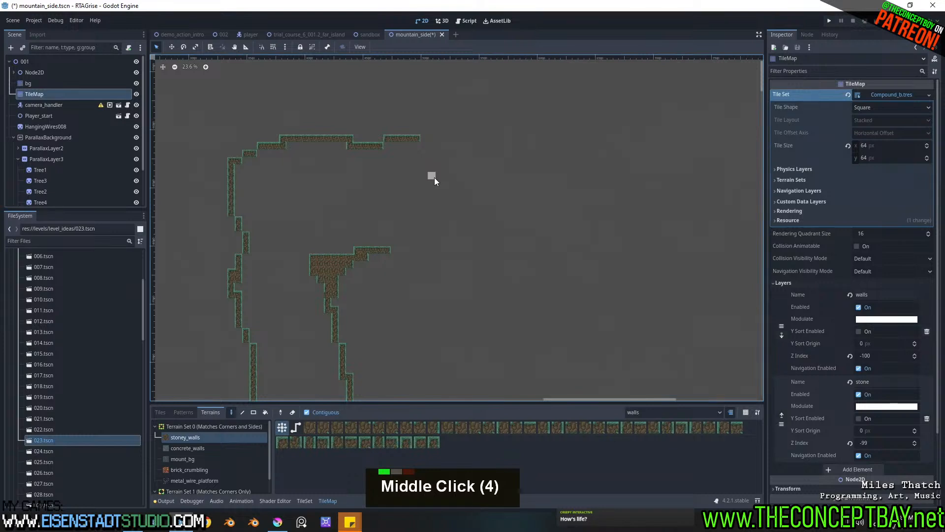
middle_click_drag(374, 234, 318, 248)
left_click_drag(329, 272, 350, 270)
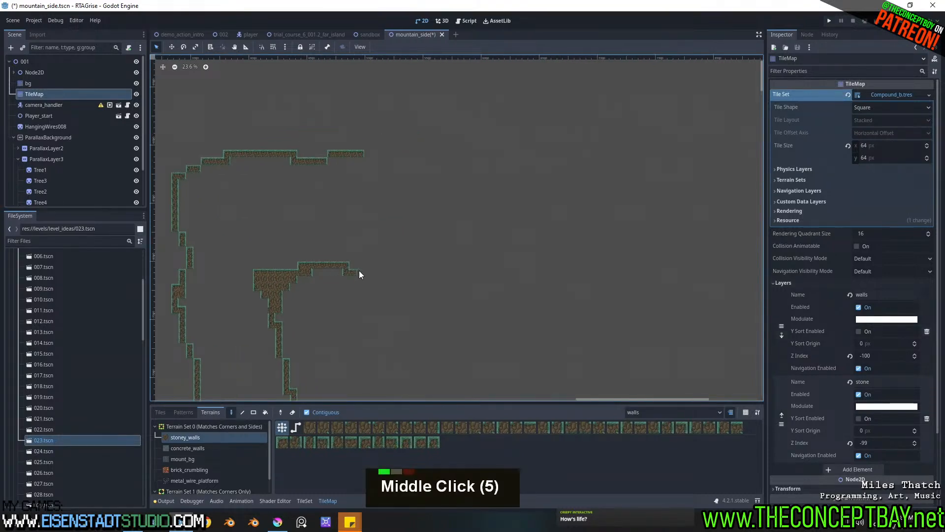
Step: Extend the overhang outline upward and paint the mountain's top edge back toward the left
middle_click_drag(342, 172, 335, 248)
left_click_drag(362, 228, 394, 211)
mouse_move(405, 185)
middle_mouse_down()
mouse_move(401, 259)
mouse_move(379, 311)
middle_mouse_up()
left_click_drag(379, 311, 407, 154)
scroll(382, 172, "down", 1)
scroll(382, 172, "down", 5)
middle_click_drag(368, 156, 480, 186)
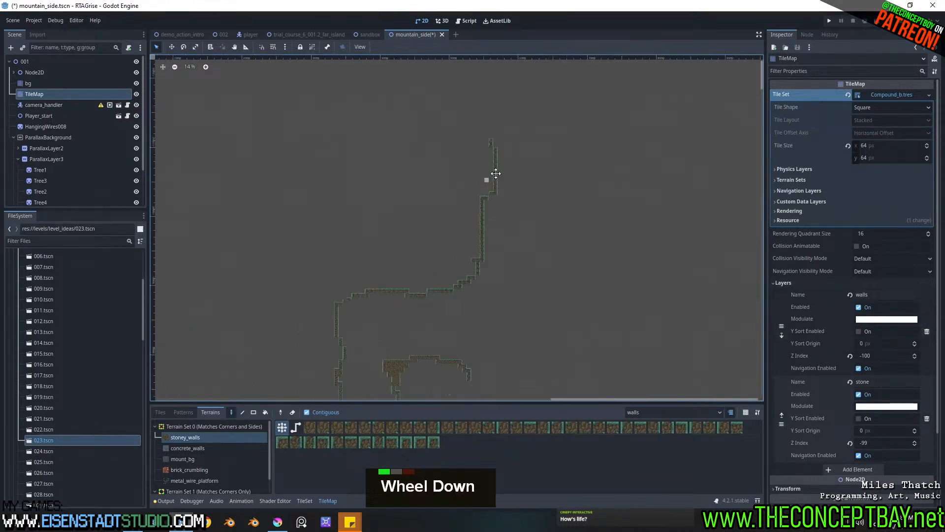
left_click_drag(504, 131, 392, 127)
middle_click_drag(275, 142, 397, 91)
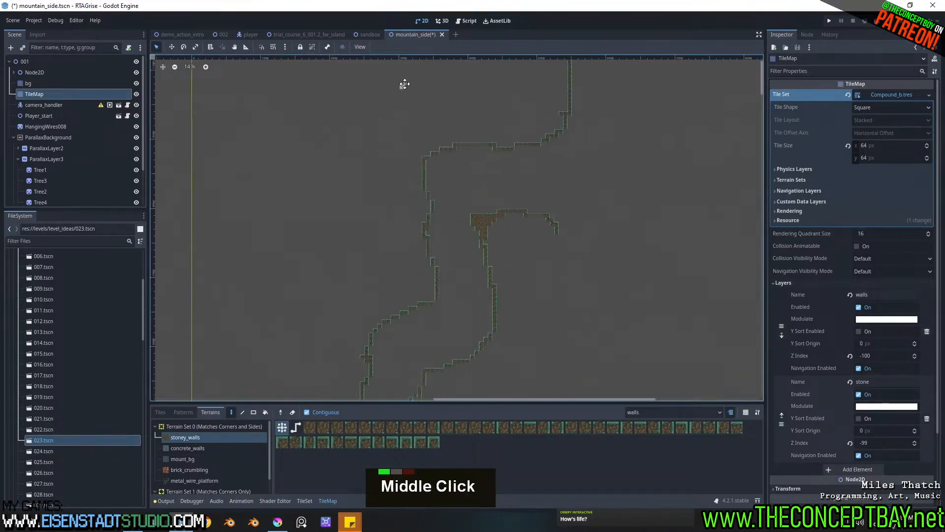
Step: Close the outline down the mountain's left side and bucket-fill the enclosed left mass with stoney_walls
scroll(394, 152, "down", 11)
scroll(386, 190, "up", 1)
middle_click_drag(386, 190, 396, 188)
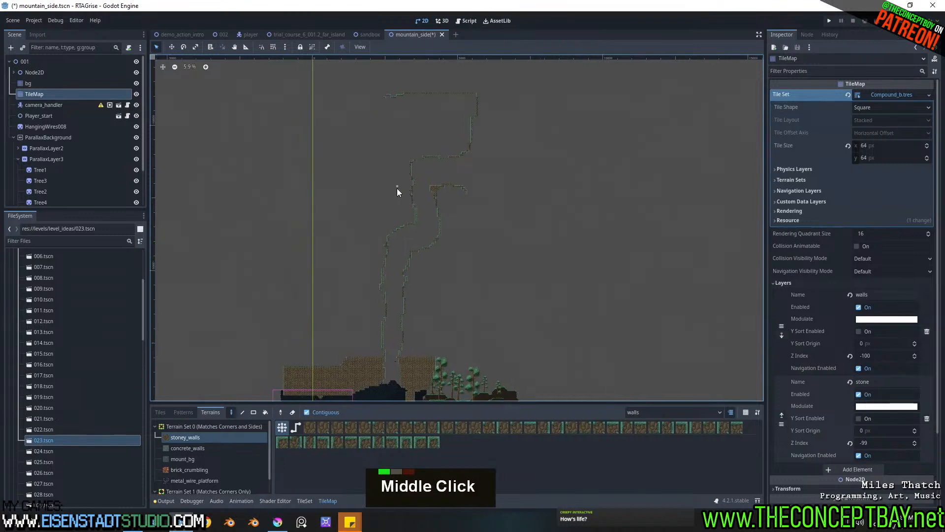
left_click(265, 412)
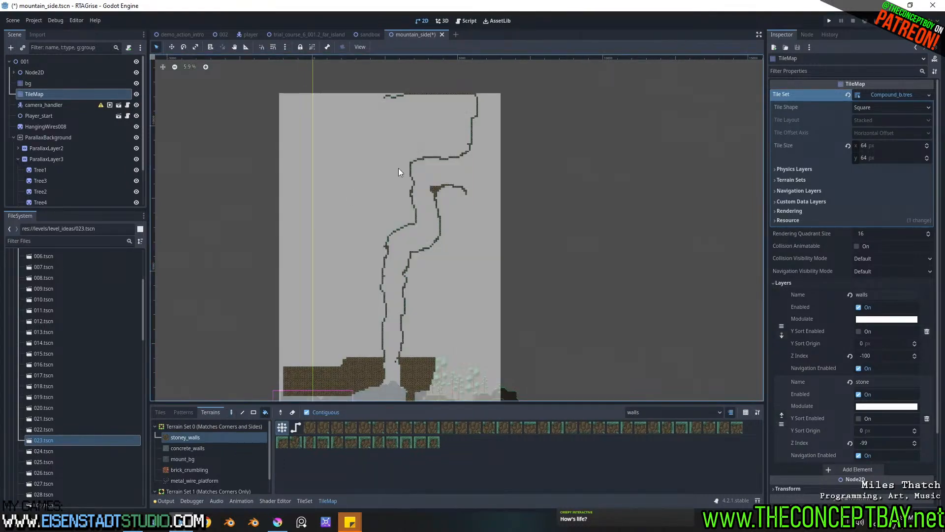
left_click(230, 412)
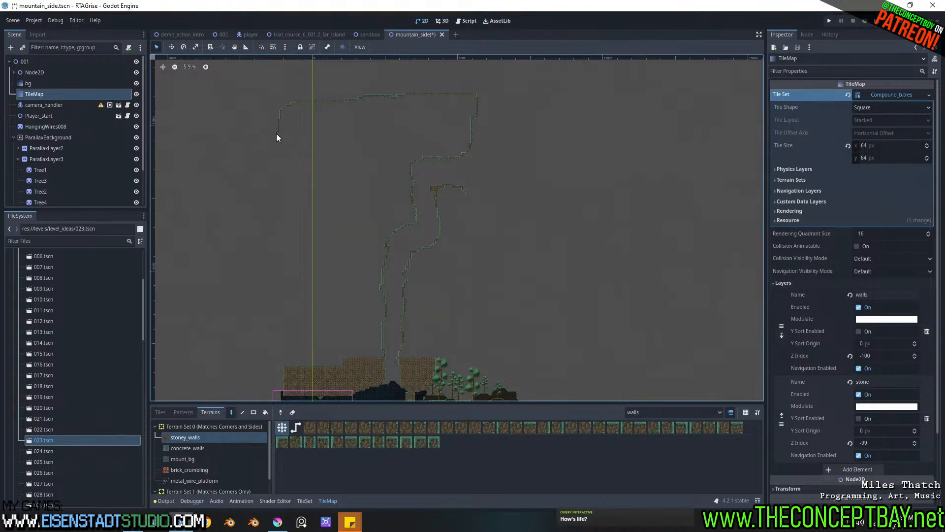
left_click(264, 411)
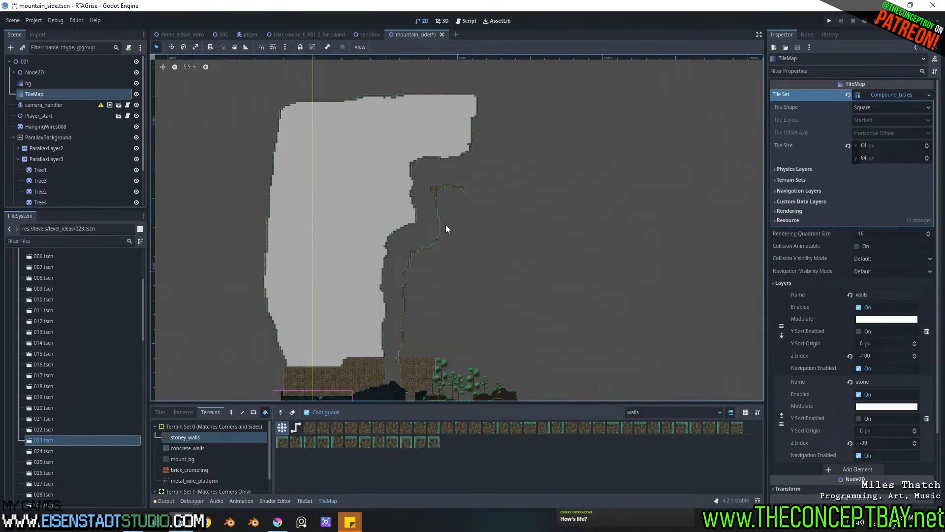
left_click(375, 297)
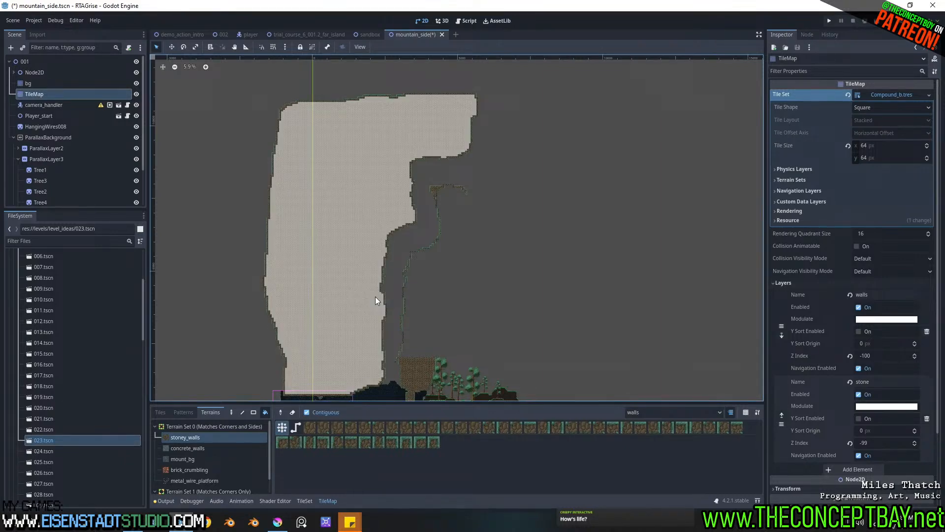
Step: Outline the right rock column with a wide overhanging ledge at its top and fill both with stoney_walls
scroll(406, 316, "up", 4)
middle_click_drag(405, 320, 219, 412)
scroll(409, 182, "up", 5)
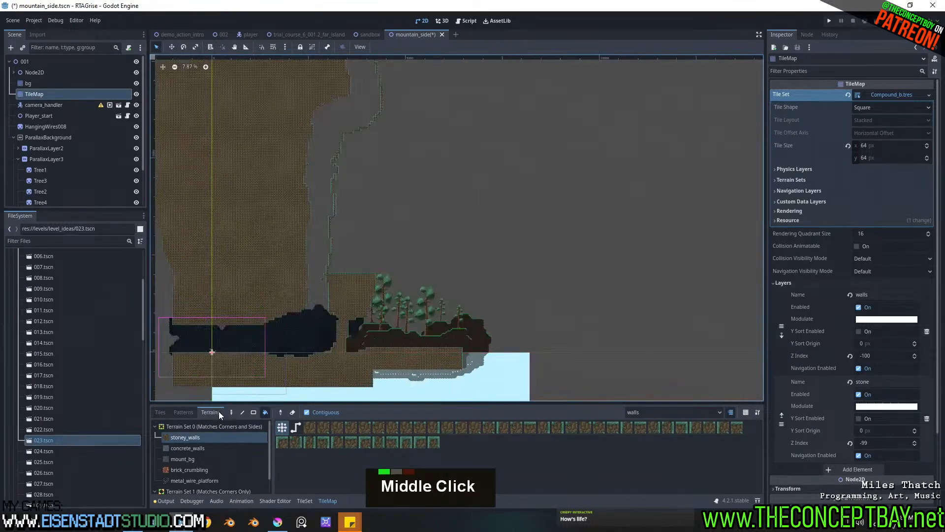
middle_click_drag(336, 298, 351, 350)
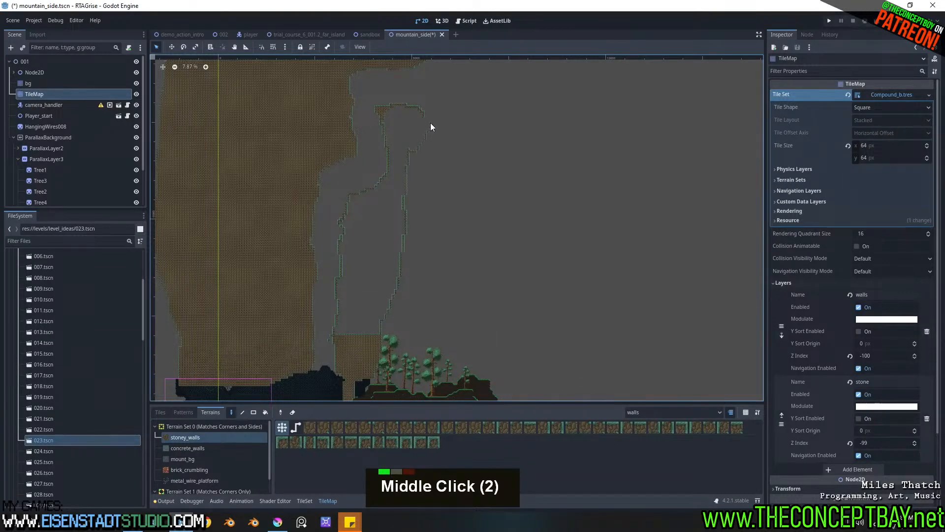
mouse_move(577, 104)
left_mouse_down()
mouse_move(613, 120)
mouse_move(433, 182)
left_mouse_up()
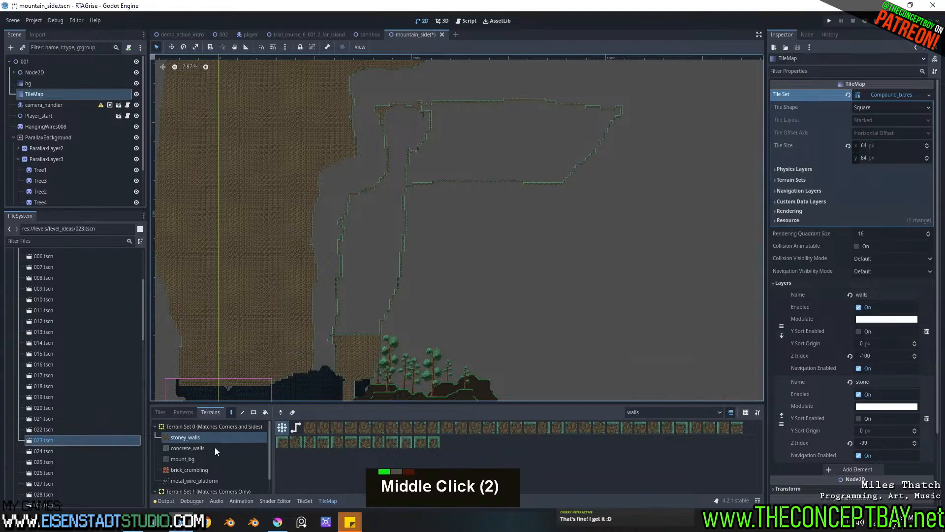
left_click(266, 412)
left_click(376, 193)
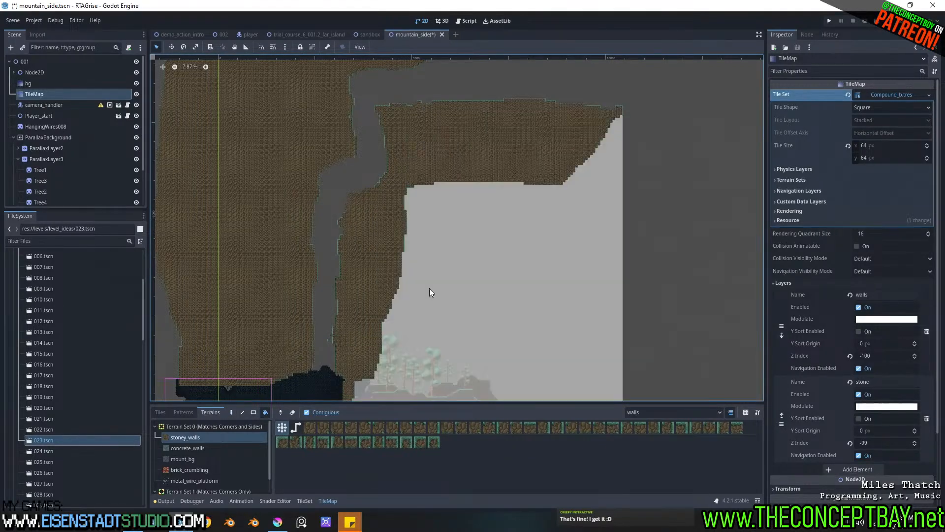
Step: Inspect the enlarged mountain, its shaft and overhang, and the tree-covered ground and water below
scroll(434, 288, "down", 1)
middle_click_drag(434, 288, 439, 180)
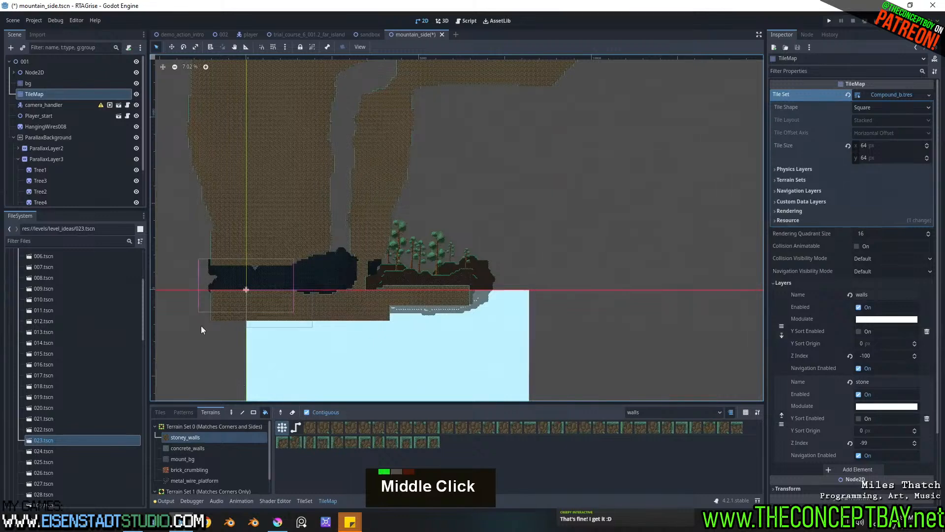
left_click(231, 412)
middle_click_drag(433, 311, 481, 234)
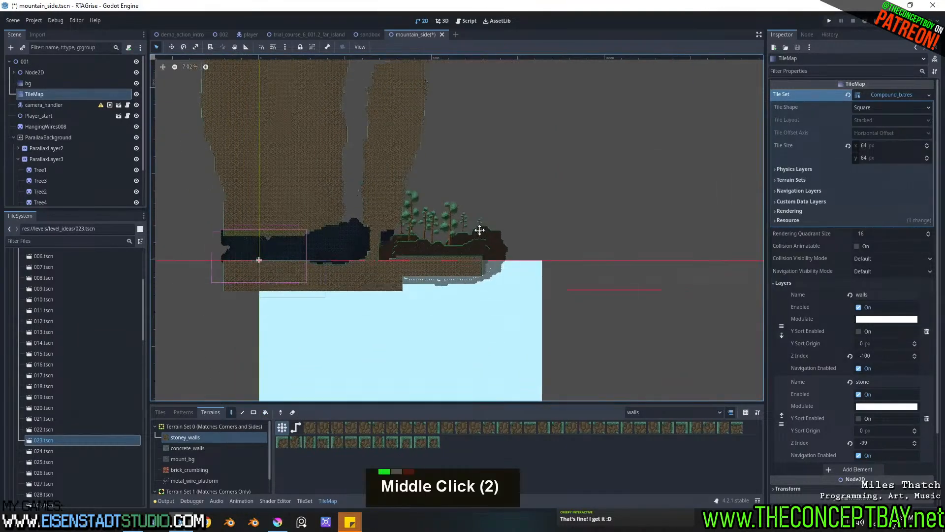
middle_click_drag(234, 361, 261, 265)
middle_click_drag(339, 216, 388, 255)
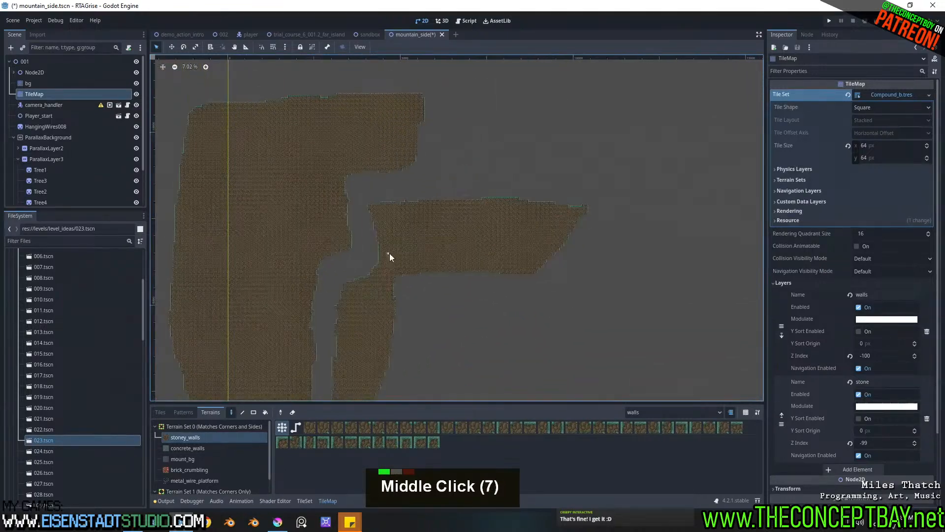
scroll(329, 297, "up", 15)
scroll(334, 290, "down", 4)
middle_click_drag(342, 296, 367, 197)
scroll(338, 291, "down", 2)
middle_click_drag(337, 291, 353, 203)
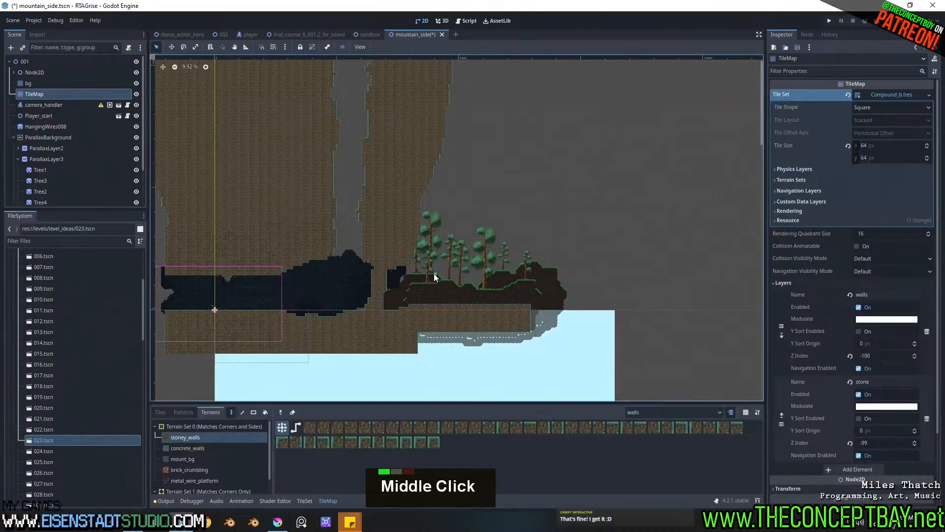
middle_click_drag(436, 264, 355, 325)
middle_click_drag(376, 279, 398, 324)
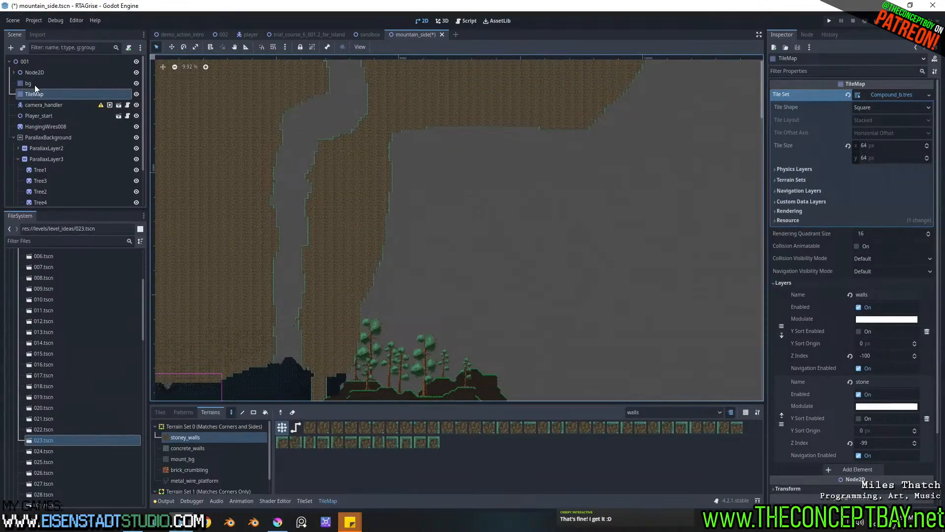
Step: Move ParallaxBackground to be the first child of the root node 001 and collapse ParallaxLayer3
left_click_drag(20, 139, 36, 72)
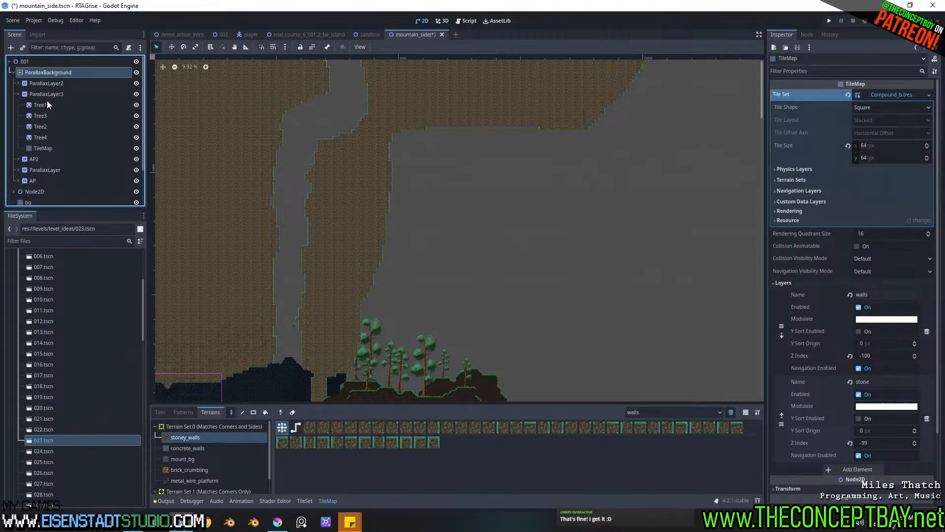
left_click(19, 95)
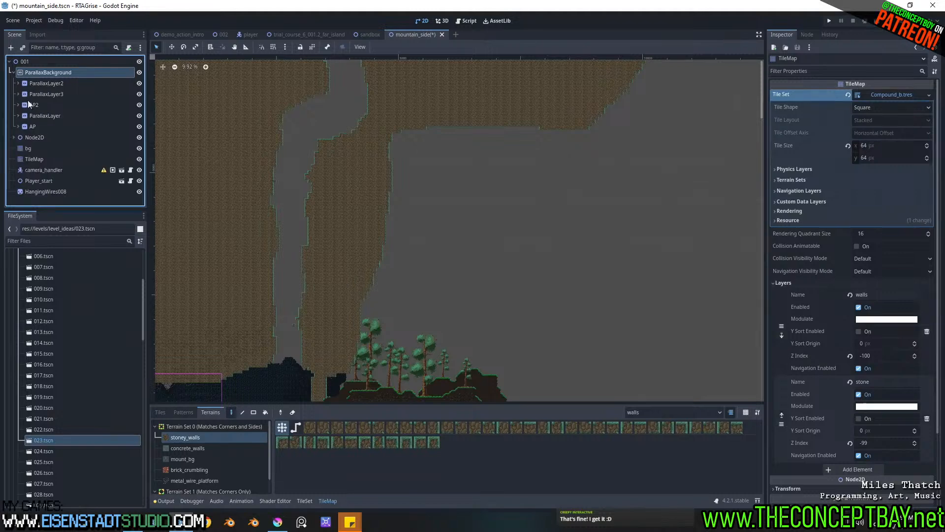
Step: Set the vertical motion offset of all five parallax layers under ParallaxBackground to -2000 px
left_click(34, 123)
left_click(39, 82, "shift")
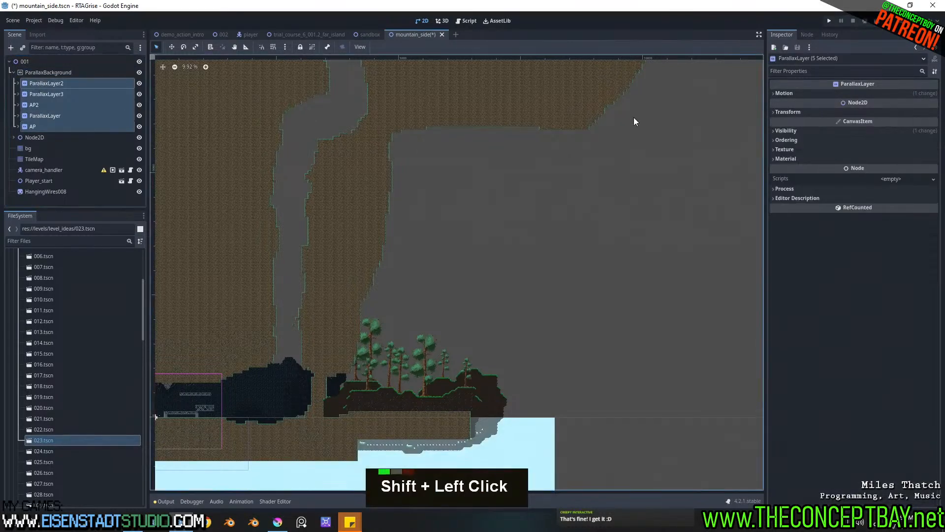
left_click(799, 92)
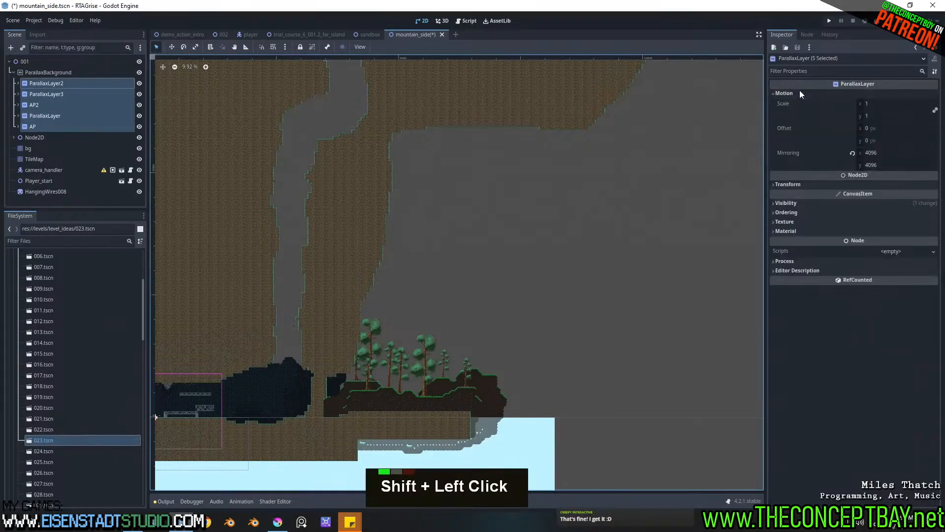
left_click(887, 139)
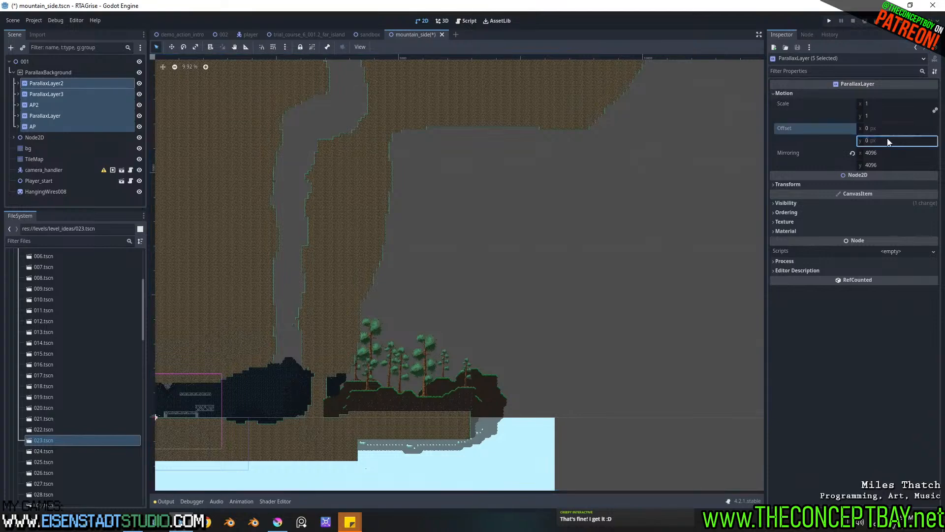
type("-2000")
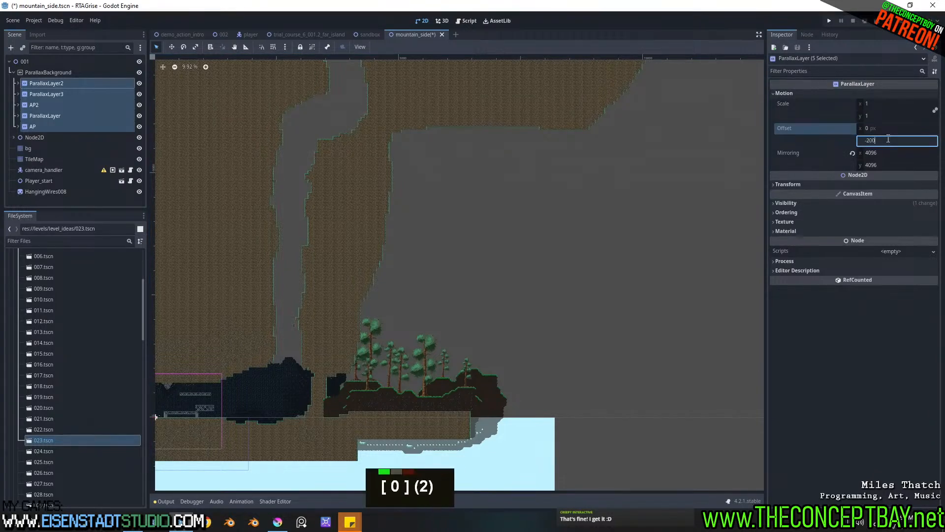
key("Return")
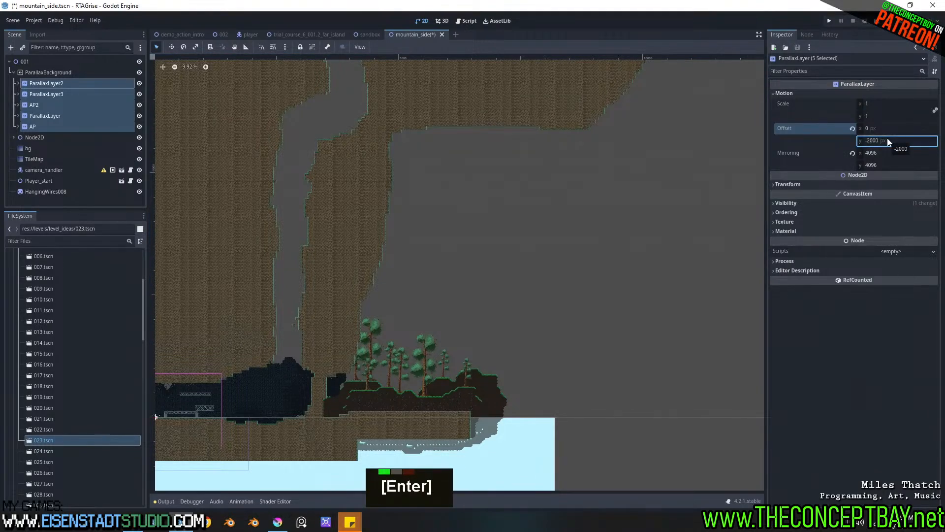
Step: Reselect all five parallax layers and reset their vertical motion offset to 0 px
left_click(75, 93)
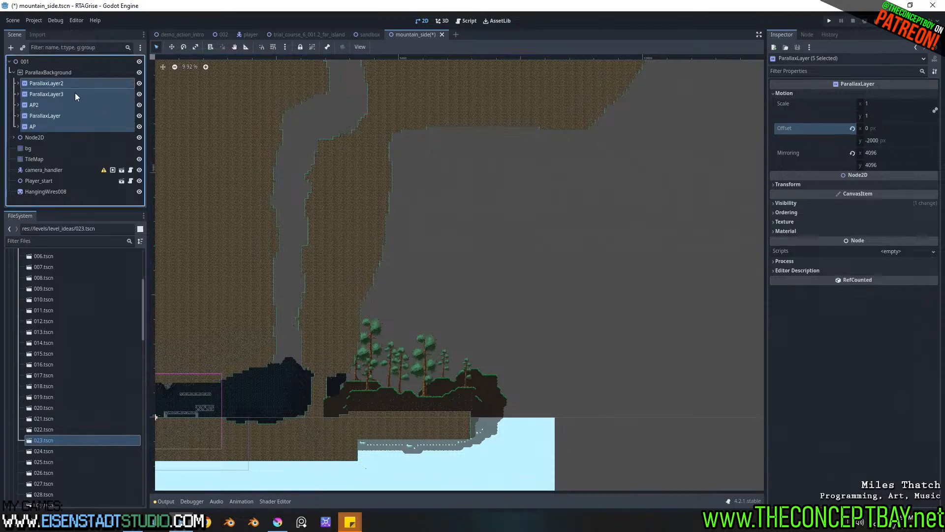
left_click(75, 81)
left_click(74, 94)
left_click(64, 105)
left_click(64, 115)
left_click(62, 126)
left_click(64, 83, "shift")
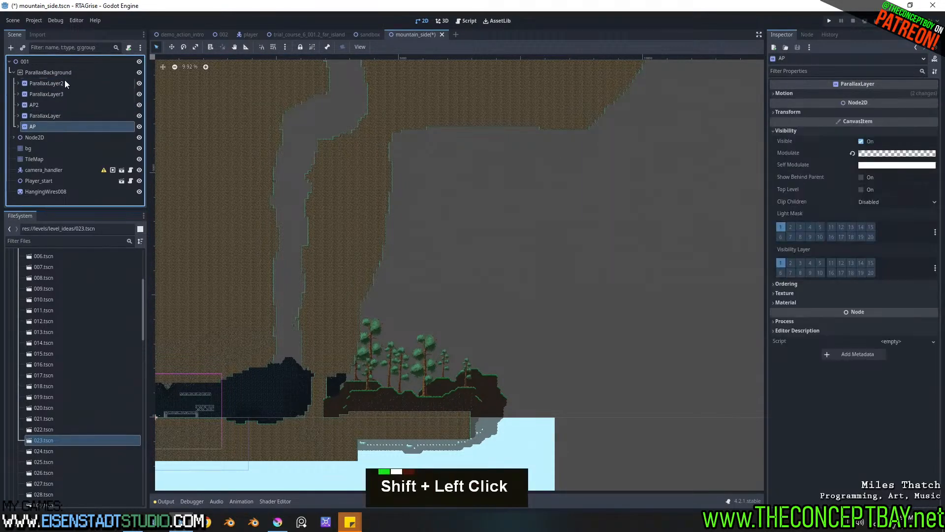
left_click(820, 93)
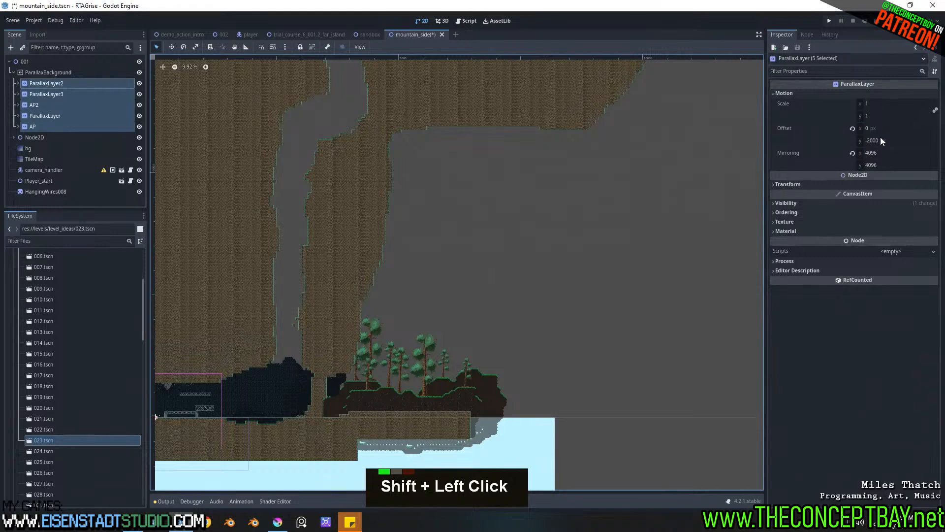
left_click(881, 140)
type("0")
key("Return")
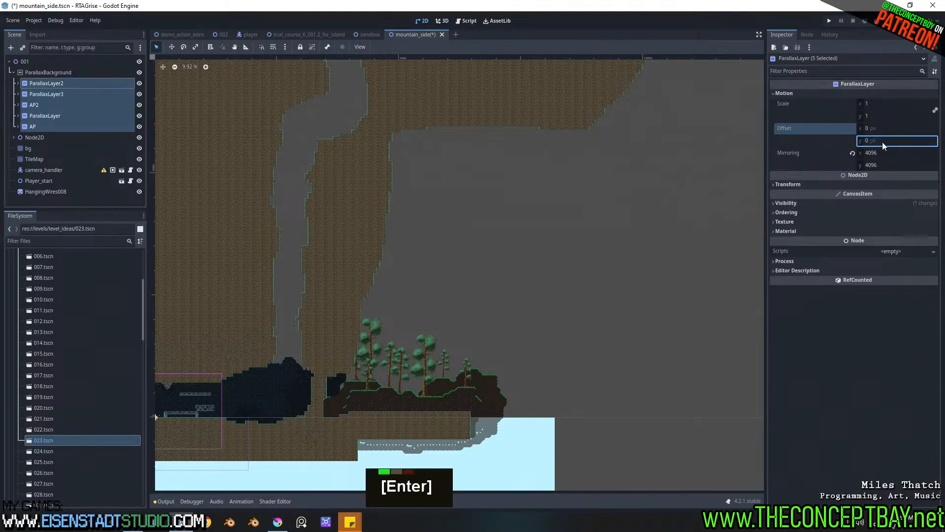
Step: Hide the AP2 layer and toggle ParallaxLayer's visibility off and back on
left_click(97, 108)
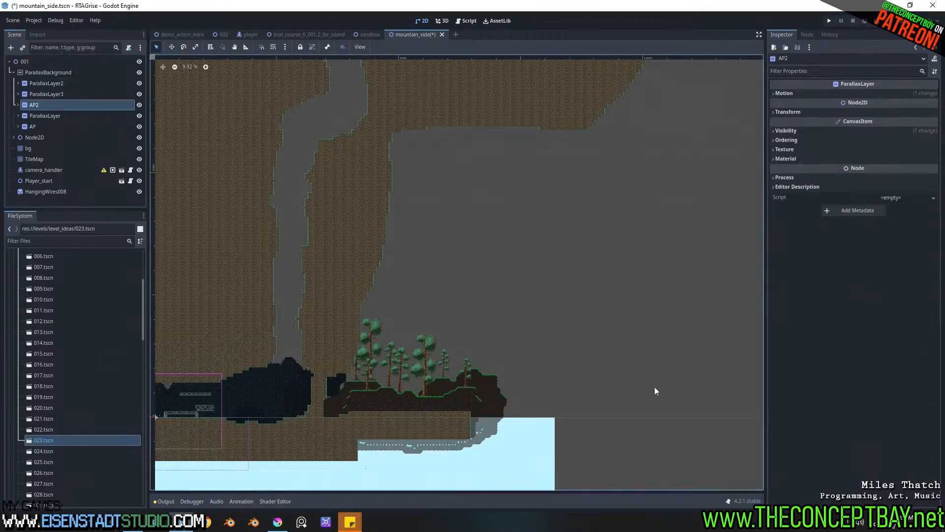
middle_click_drag(402, 397, 416, 299)
left_click(139, 104)
left_click(139, 104)
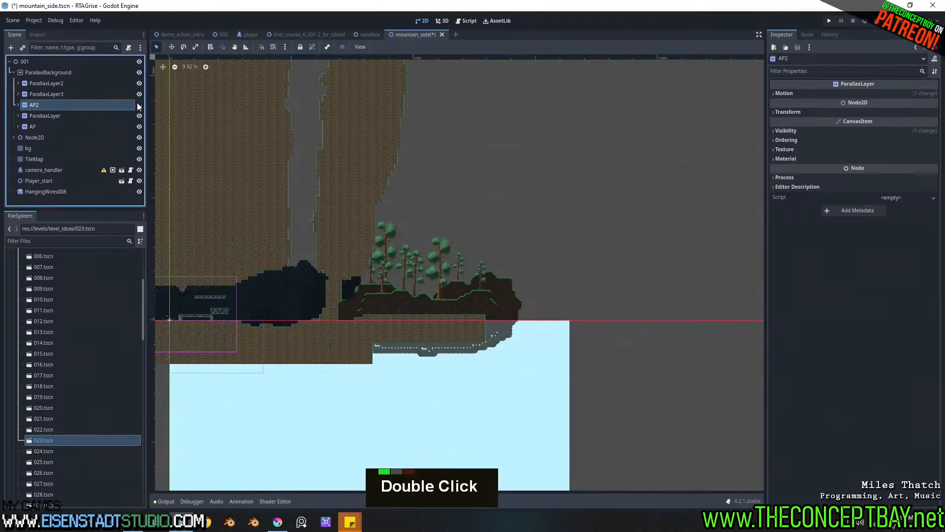
left_click(138, 105)
left_click(140, 114)
left_click(139, 114)
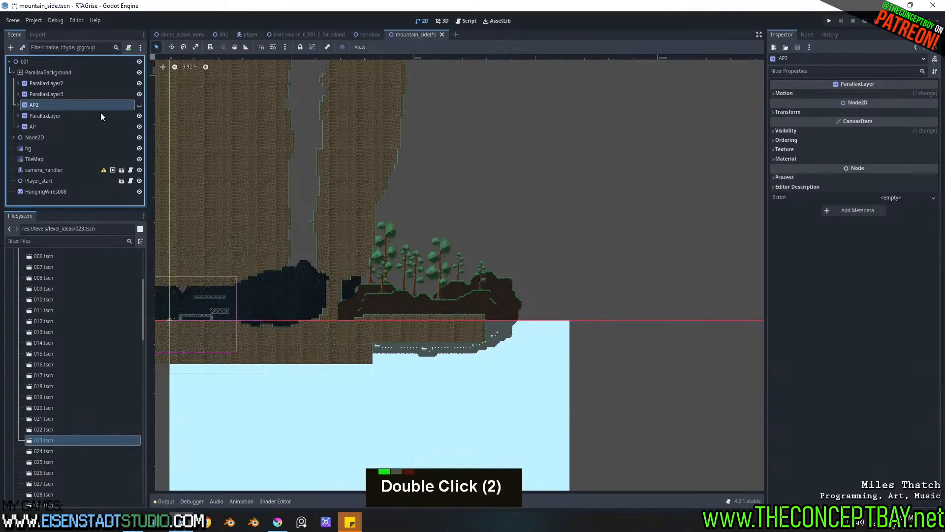
Step: Set ParallaxLayer's vertical motion offset to -2000 px and check the tree-covered ground in the viewport
left_click(101, 115)
left_click(891, 135)
left_click(891, 140)
type("-2000")
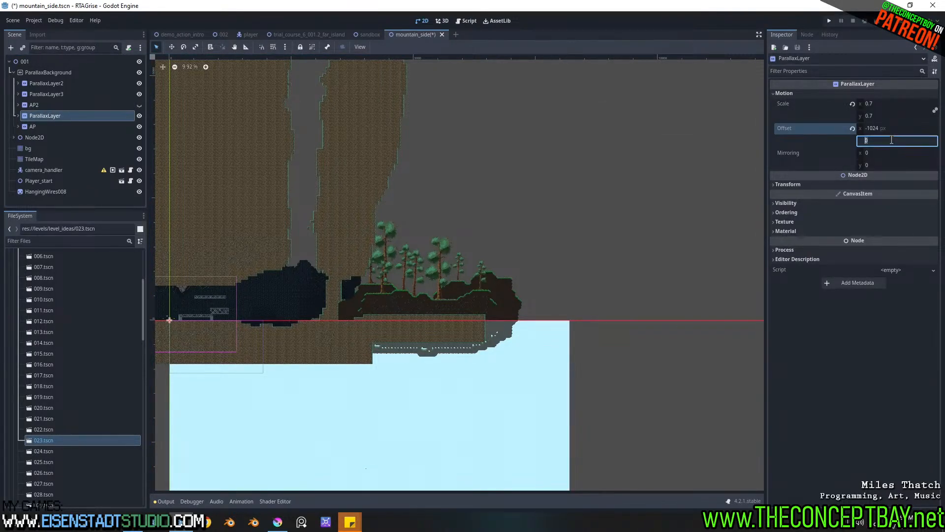
key("Return")
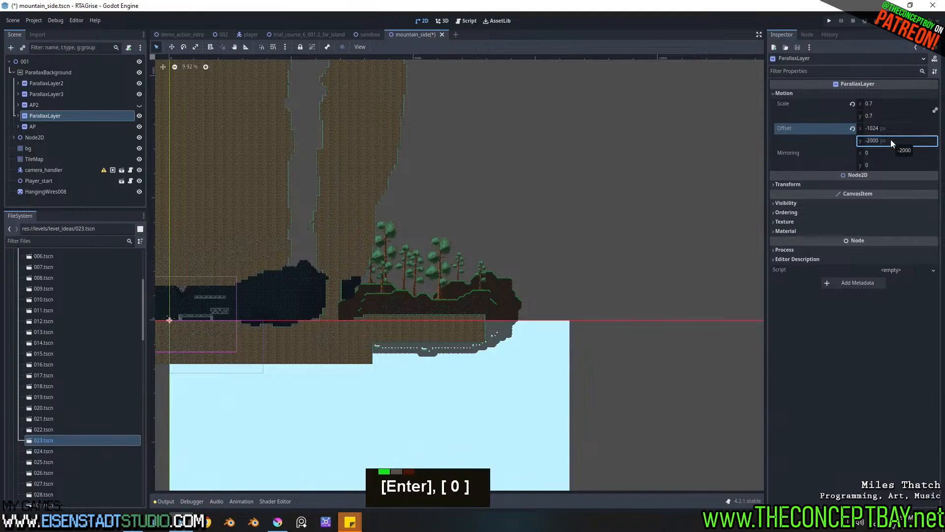
scroll(565, 311, "up", 4)
middle_click_drag(565, 312, 471, 281)
scroll(553, 319, "up", 3)
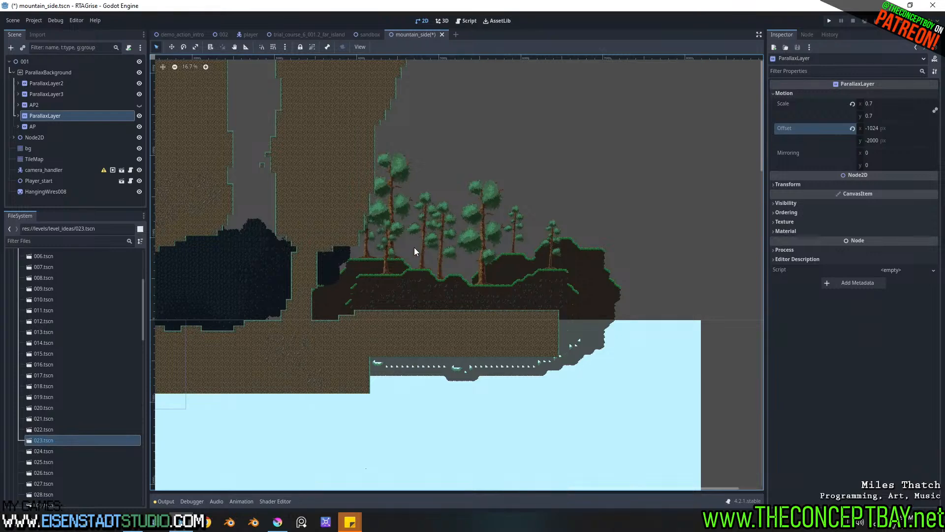
Step: Compare the settings of ParallaxLayer2, ParallaxLayer3, AP and ParallaxLayer
left_click(29, 85)
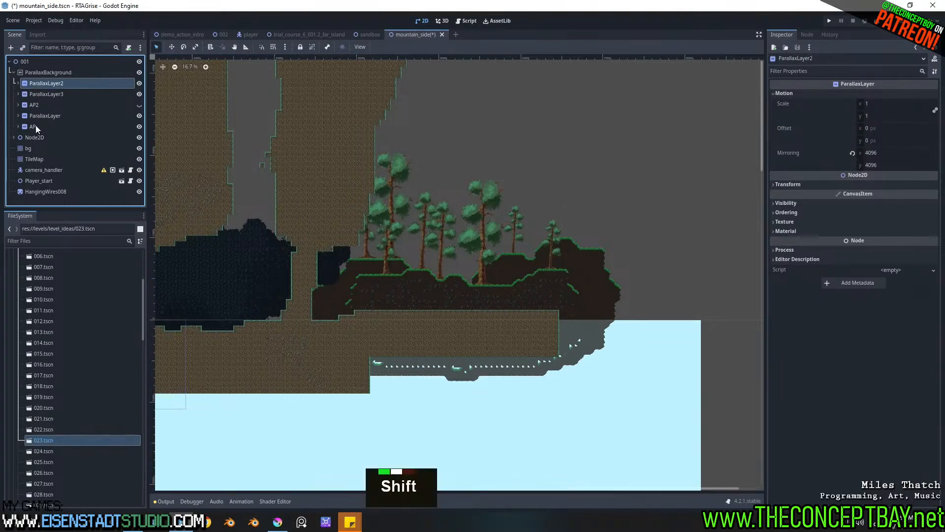
left_click(84, 93)
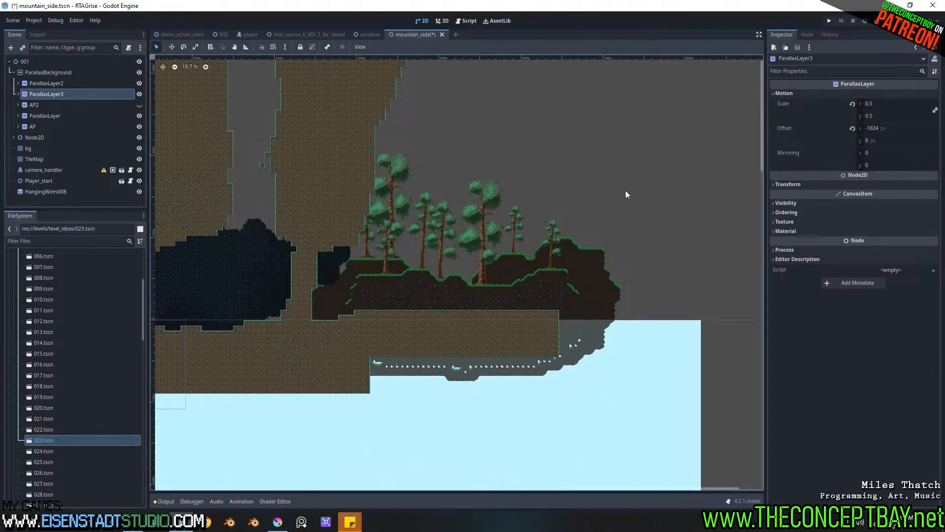
left_click(788, 184)
left_click(788, 185)
left_click(38, 127)
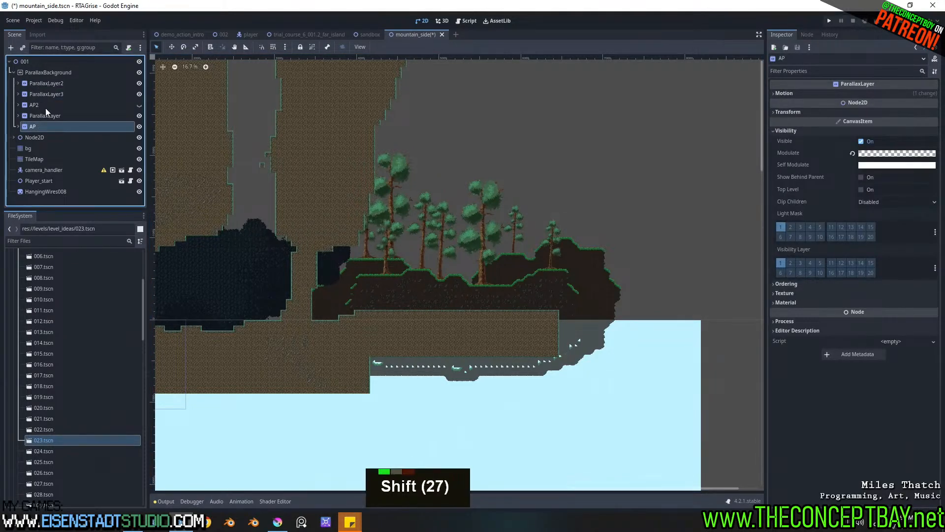
left_click(44, 117)
Step: Expand ParallaxLayer2 to show its child node and rename the layer as bg
left_click(51, 88)
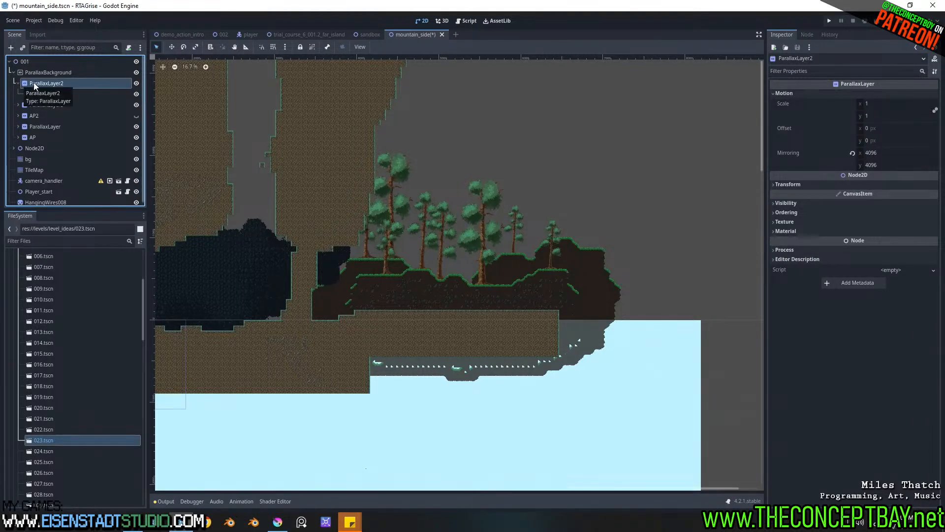
double_click(37, 84)
type("bg")
key("Return")
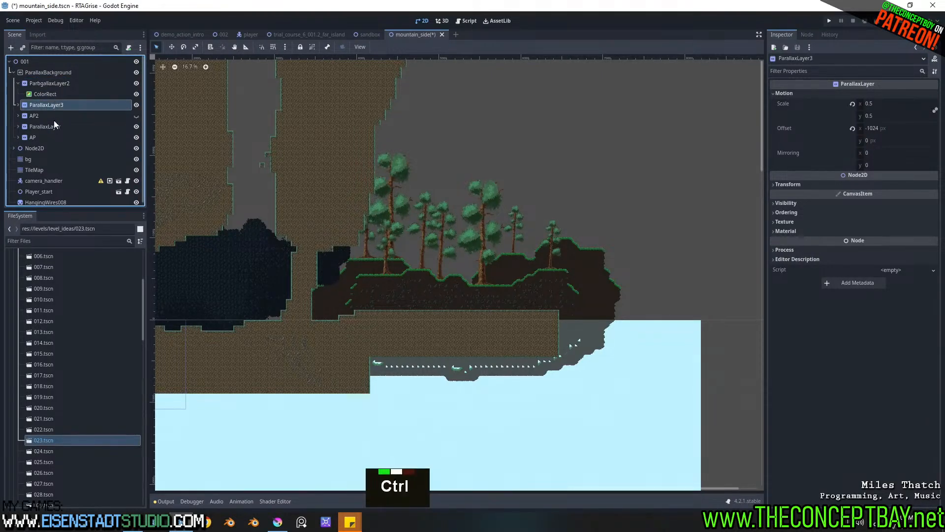
double_click(50, 83)
type("bg")
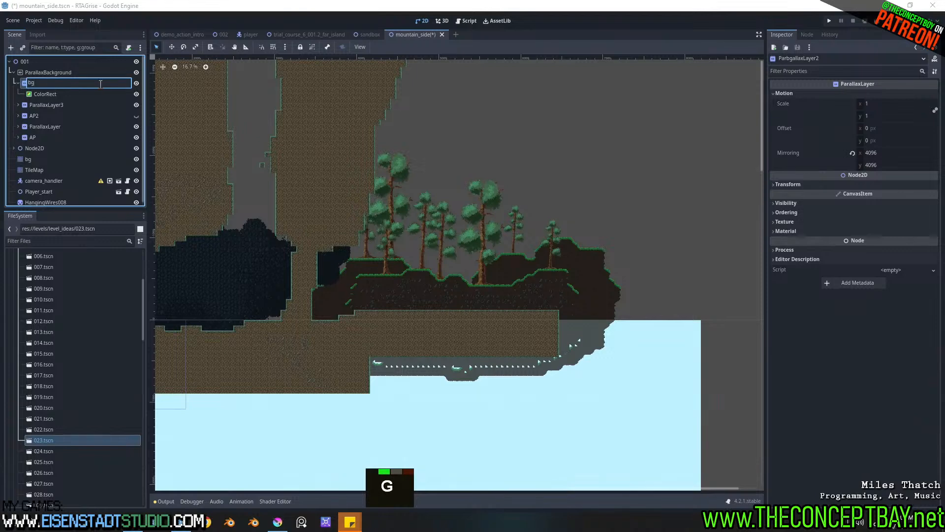
key("Return")
Step: Move ParallaxLayer3 and ParallaxLayer together so the tree-covered ground sits above the mountain's overhanging ledge
left_click(46, 105)
left_click(49, 126, "ctrl")
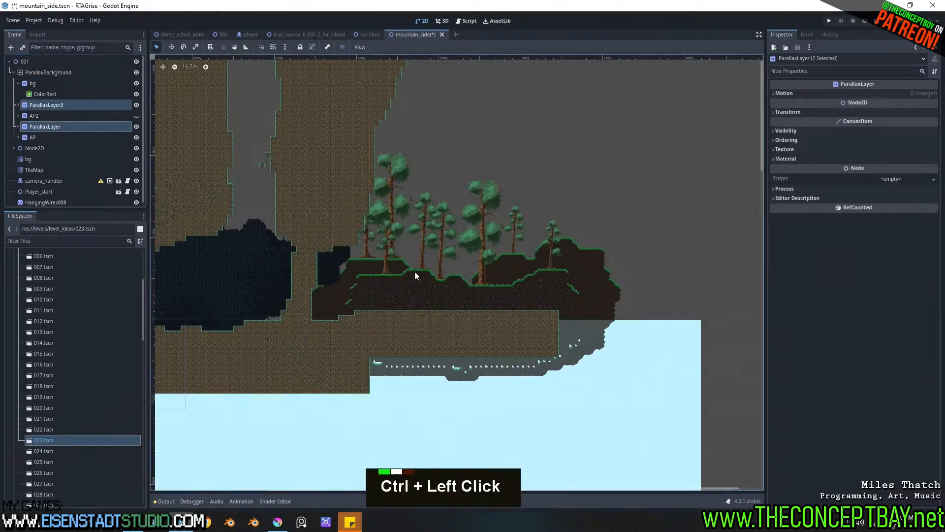
scroll(513, 264, "down", 16)
middle_click_drag(542, 226, 493, 316)
middle_click_drag(495, 265, 497, 305)
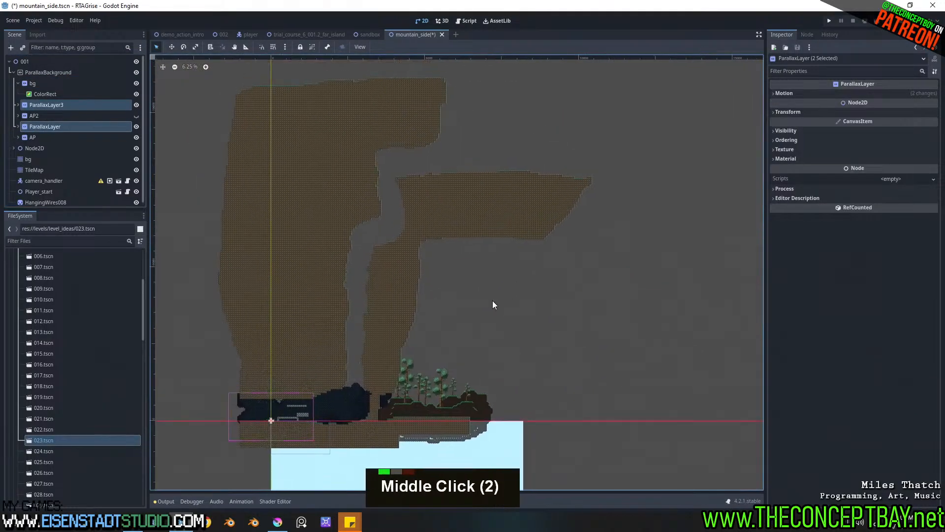
left_click(171, 47)
left_click_drag(446, 375, 505, 129)
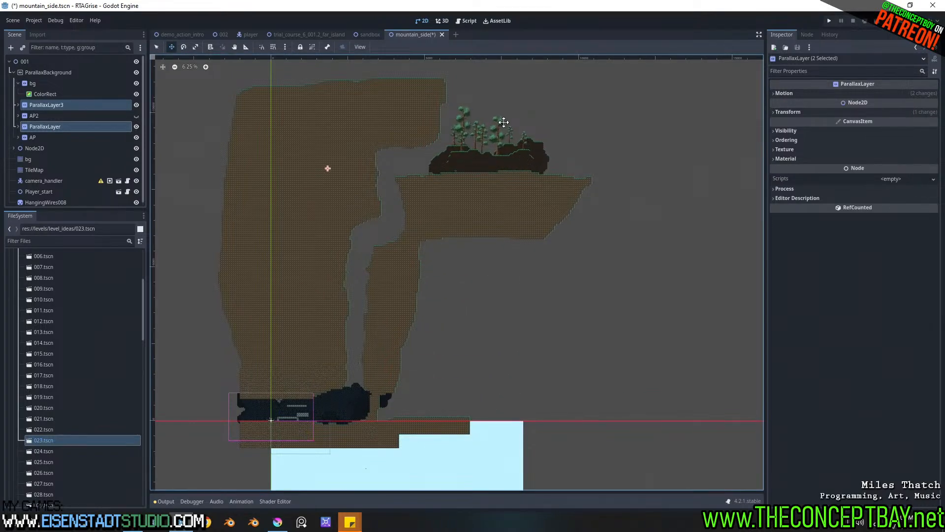
middle_click_drag(462, 148, 451, 168)
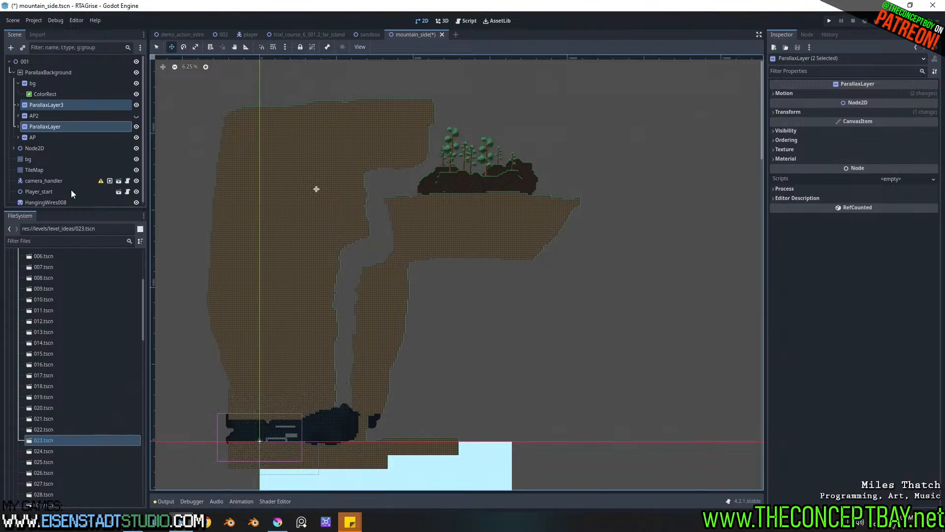
Step: Run the current scene to test the cave and shaft area with the player, and close the game window
middle_click_drag(387, 342, 390, 273)
scroll(433, 237, "up", 18)
middle_click_drag(449, 216, 450, 216)
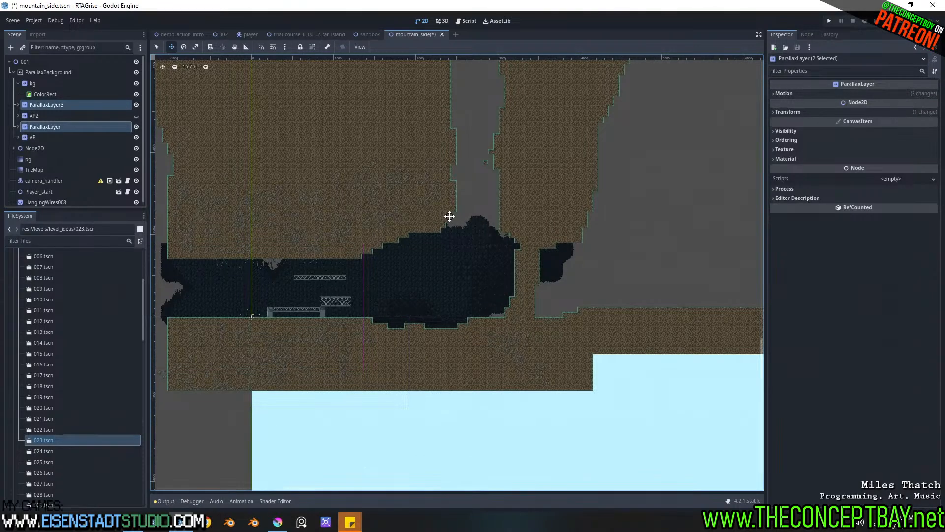
key("F6")
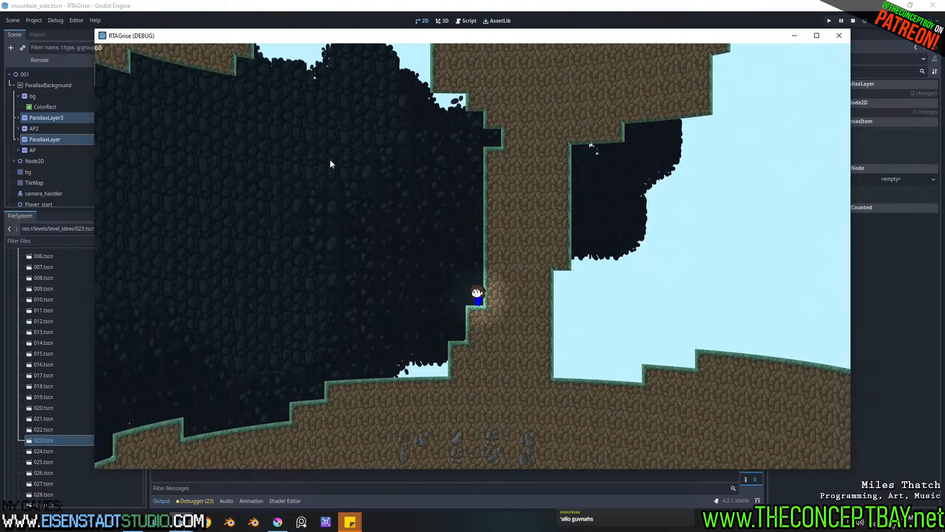
left_click(840, 35)
Step: Paint a stoney_walls spur on the TileMap, hanging from the cave ceiling just left of the shaft opening
scroll(464, 173, "up", 9)
middle_click_drag(460, 201, 448, 211)
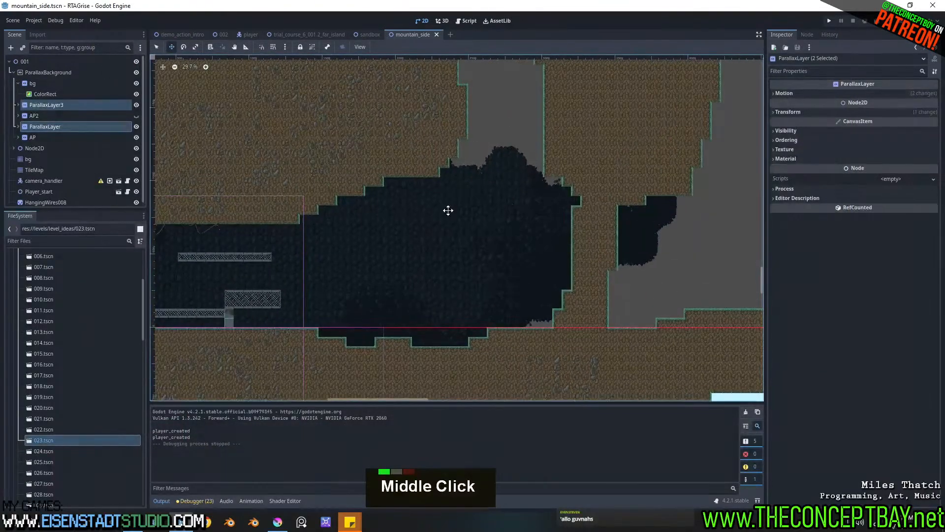
left_click(38, 169)
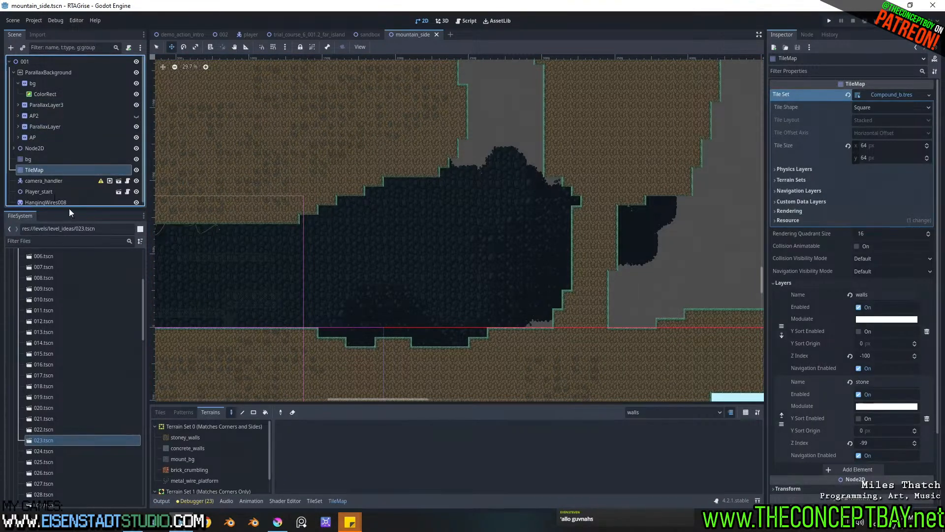
double_click(44, 168)
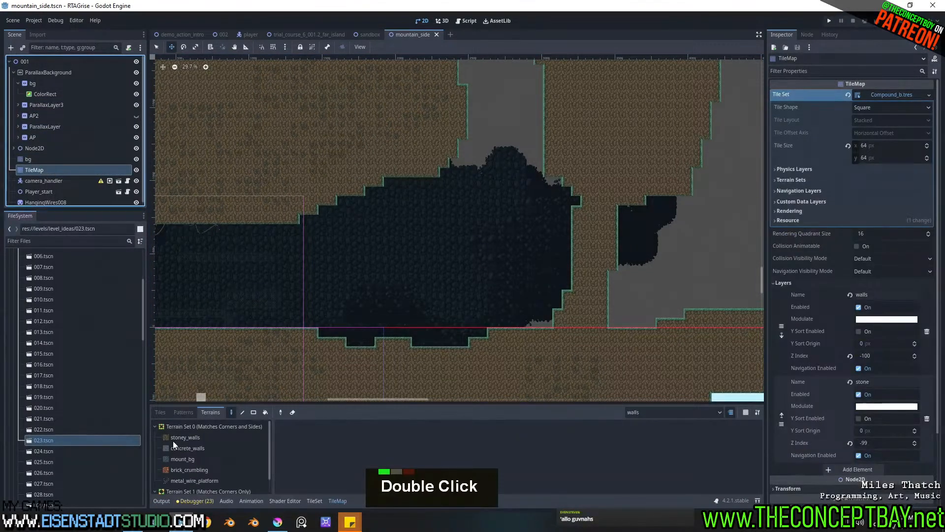
left_click(180, 437)
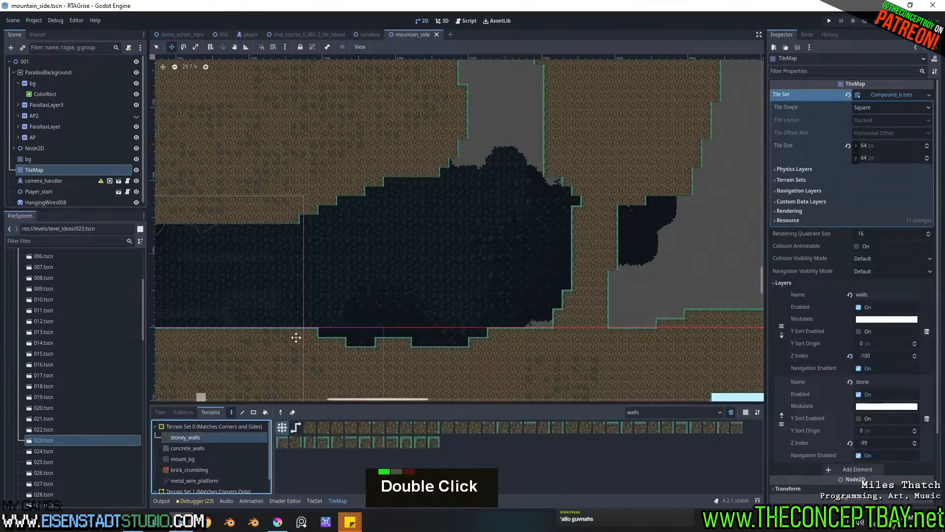
double_click(156, 47)
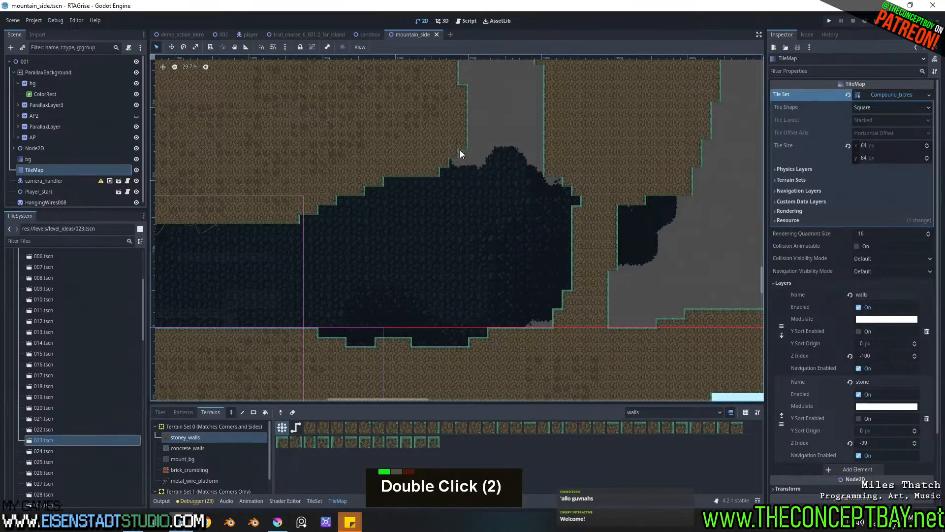
left_click_drag(460, 146, 457, 251)
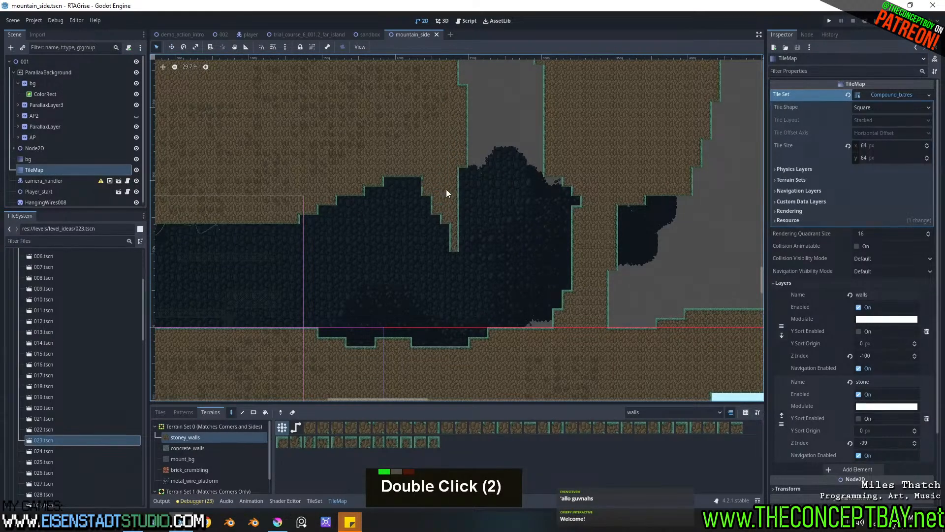
mouse_move(496, 216)
middle_mouse_down()
mouse_move(456, 201)
mouse_move(445, 226)
mouse_move(407, 232)
middle_mouse_up()
right_click(420, 228)
Step: Draw a straight stoney_walls line from the right rock column's outer face down to the ground strip
scroll(534, 179, "down", 6)
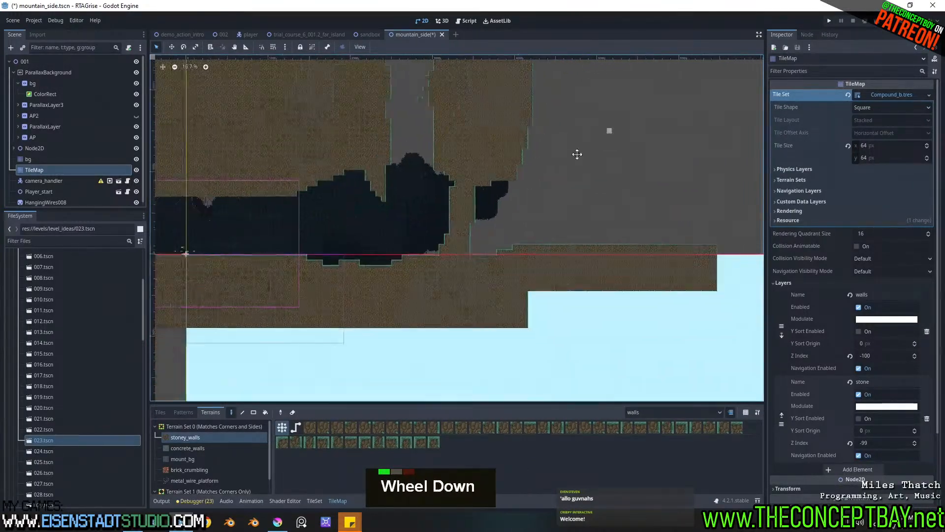
scroll(483, 282, "down", 4)
mouse_move(465, 84)
left_mouse_down("shift")
mouse_move(473, 284)
mouse_move(460, 338)
left_mouse_up("shift")
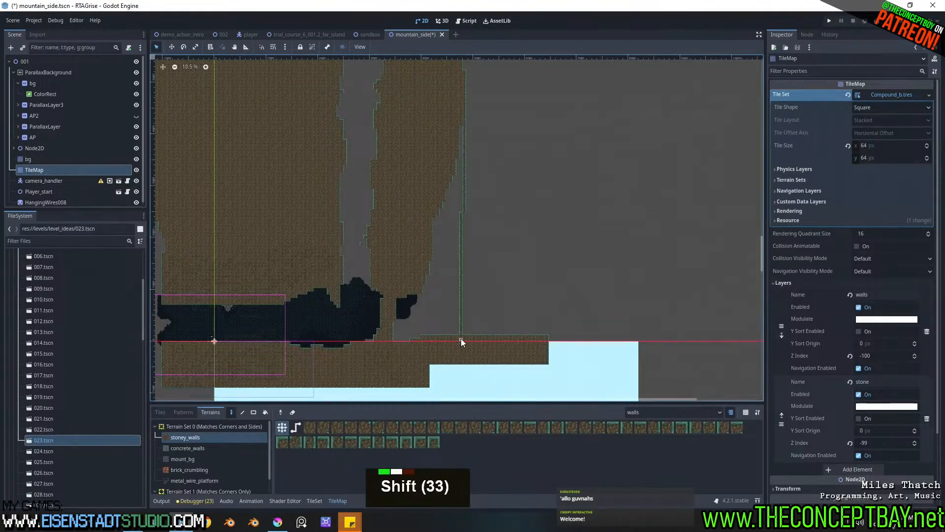
Step: Bucket-fill the enclosed gap between the right rock column and its outer boundary line with stoney_walls
left_click(264, 411)
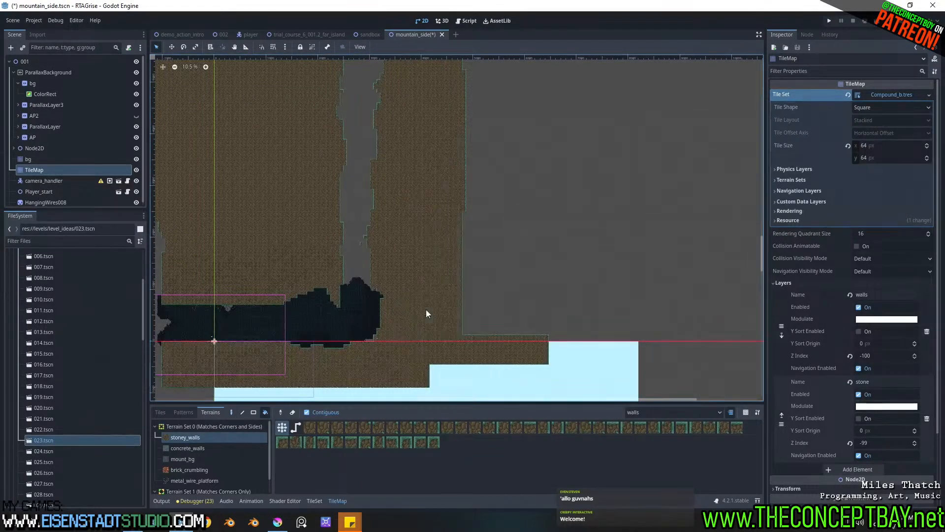
left_click(231, 412)
middle_click_drag(345, 335, 450, 279)
Step: Run the current scene and move the player through the cave, past the mesh platforms, to the shaft's base
key("F5")
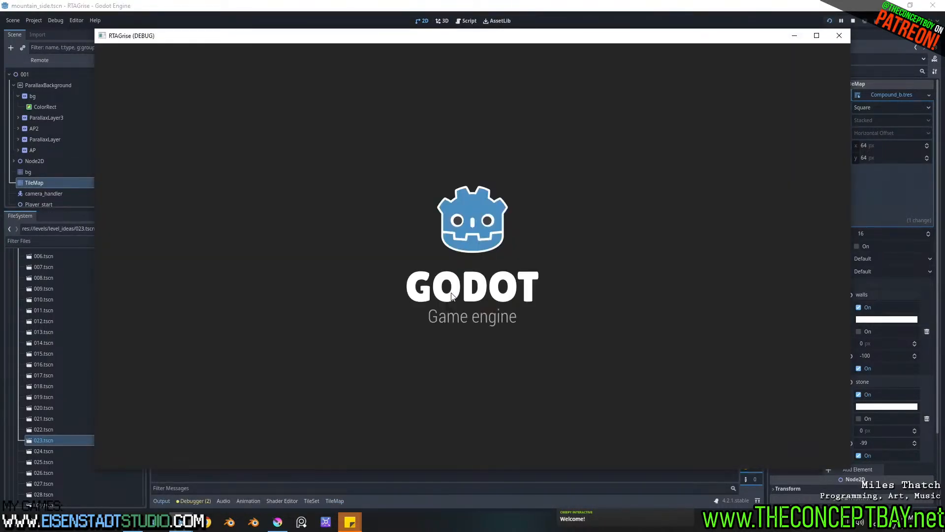
key("alt+F4")
key("F6")
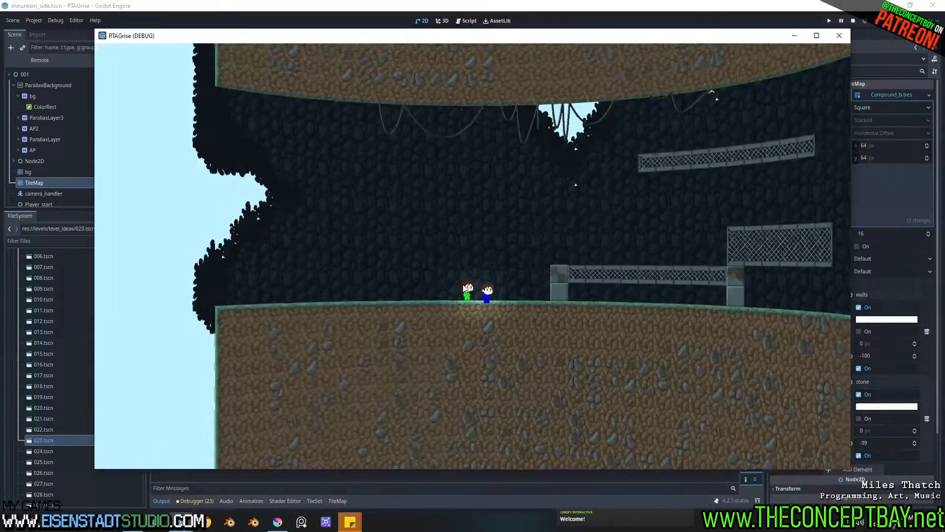
key("Right")
key("space")
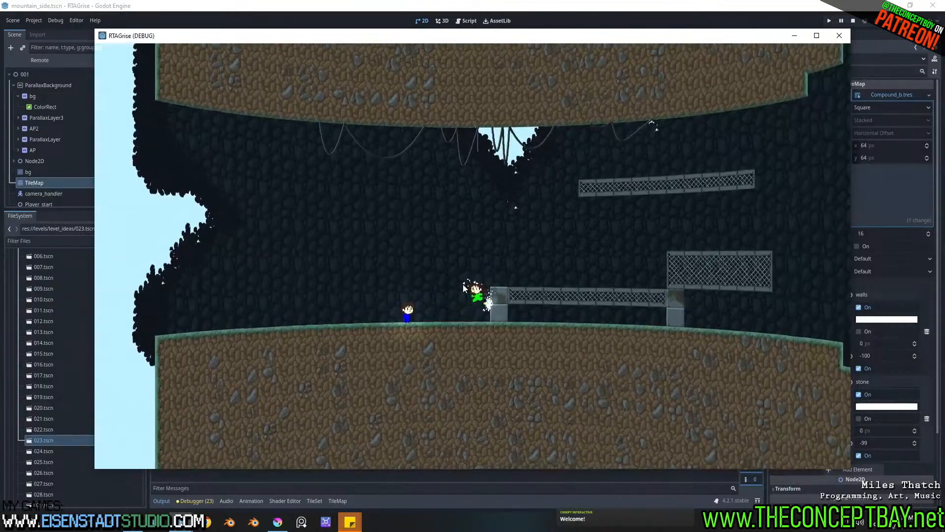
key("space")
key("Right")
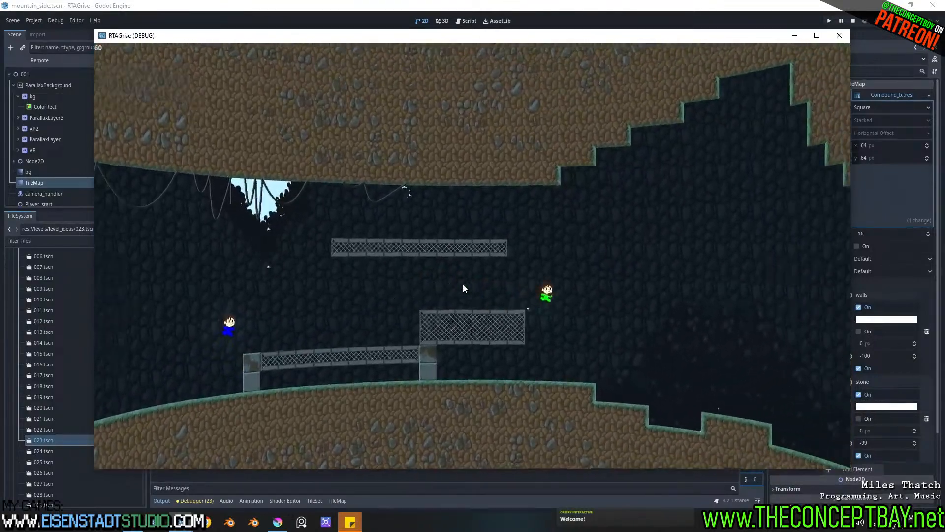
key("Right")
key("space")
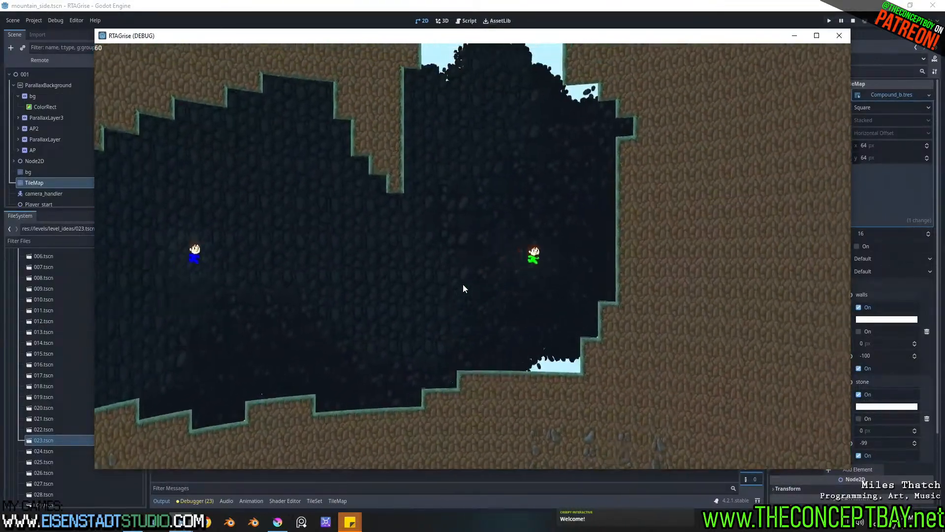
Step: Wall-jump the player up the lower shaft to the ledge where the passage slants right
key("space")
key("space")
key("Left")
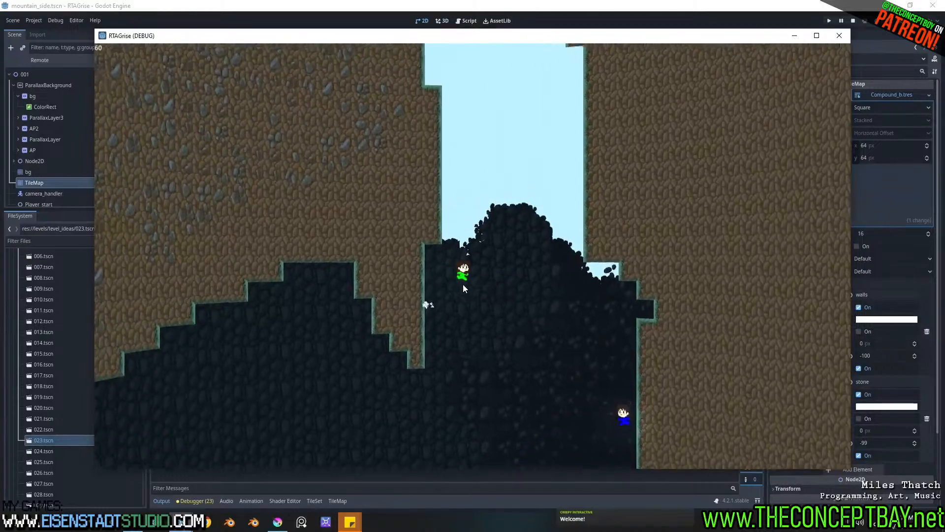
key("space")
key("Right")
key("space")
key("Left")
key("space")
key("Right")
key("space")
key("Left")
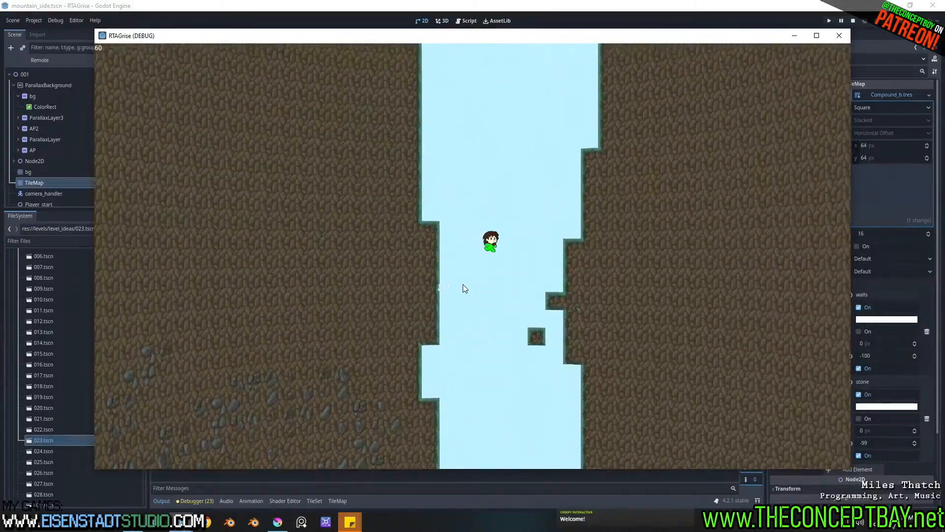
key("space")
key("Right")
key("space")
key("Left")
key("space")
key("Right")
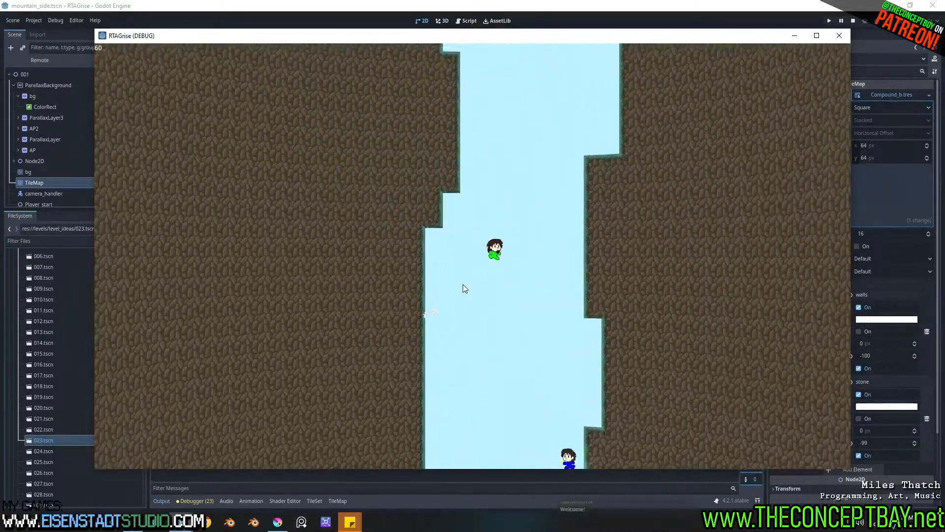
key("space")
key("Left")
key("space")
key("Right")
key("space")
key("Right")
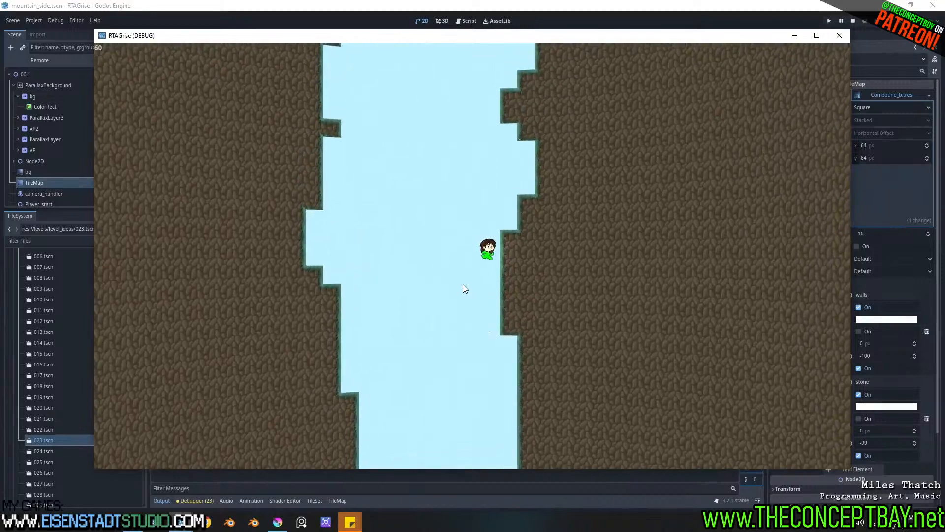
key("space")
key("Right")
key("space")
key("Left")
key("space")
key("Right")
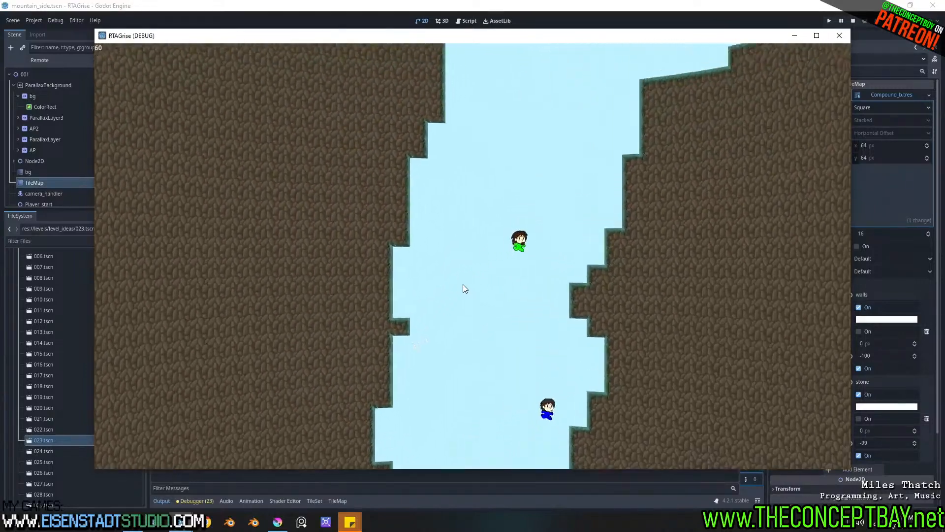
key("space")
key("Right")
key("space")
key("Right")
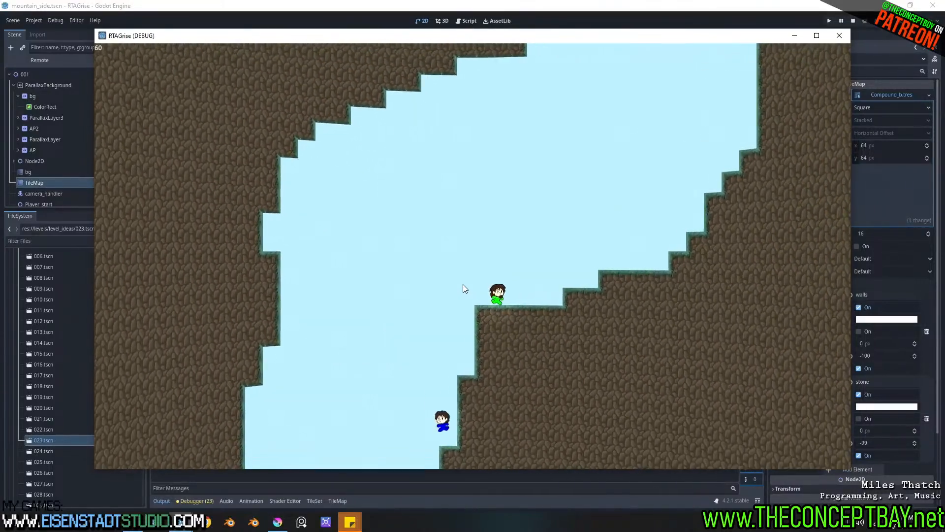
Step: Test the slanted passage and upper shaft by climbing the player to the ledge at the shaft's exit
key("space")
key("Right")
key("space")
key("space")
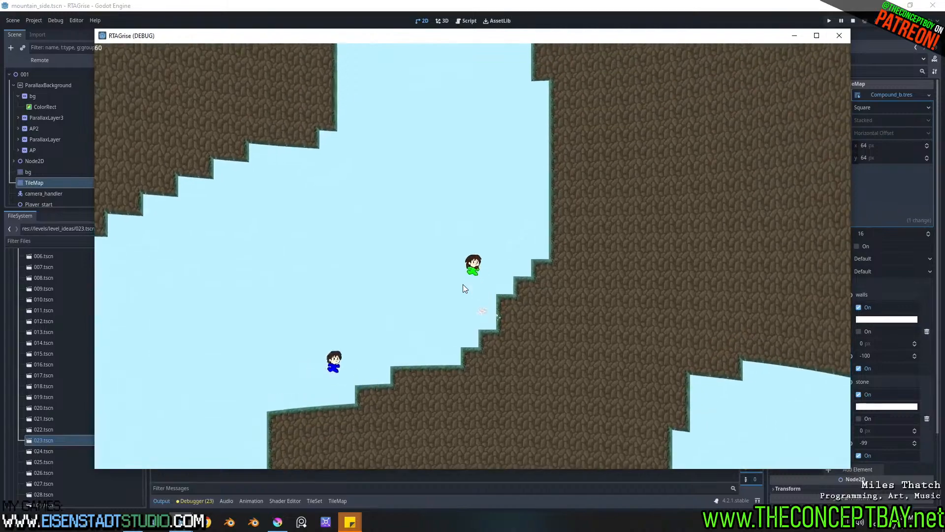
key("space")
key("space")
key("Left")
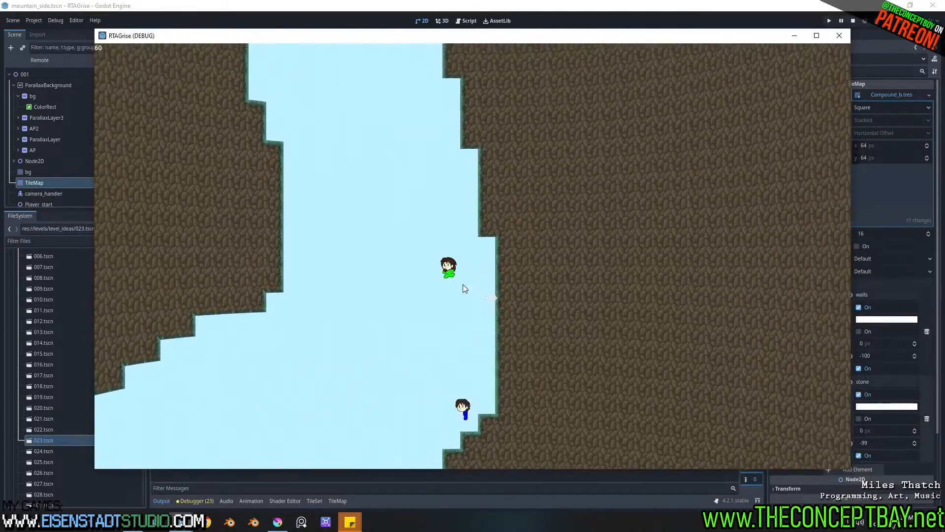
key("space")
key("Right")
key("space")
key("Left")
key("space")
key("Right")
key("space")
key("Left")
key("space")
key("Right")
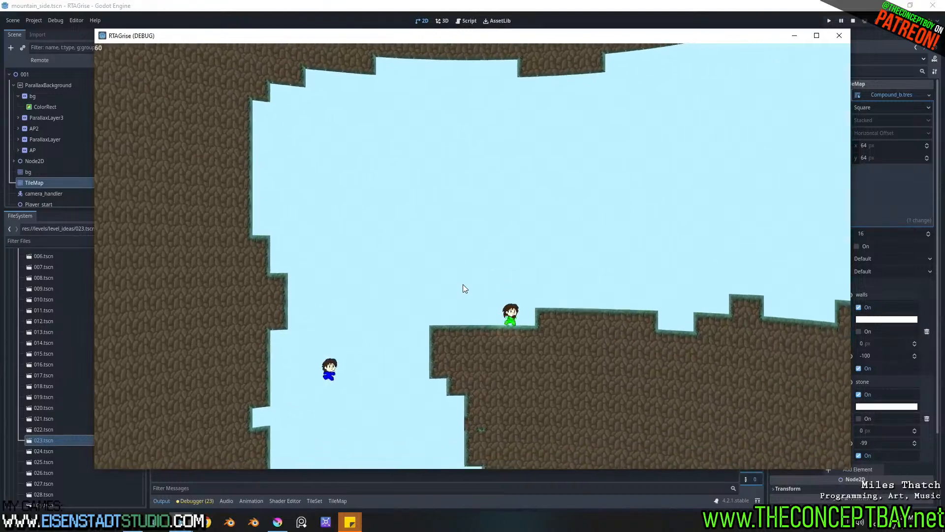
Step: Test the player's jumps along the uneven ledge beyond the shaft exit, and close the game window
key("space")
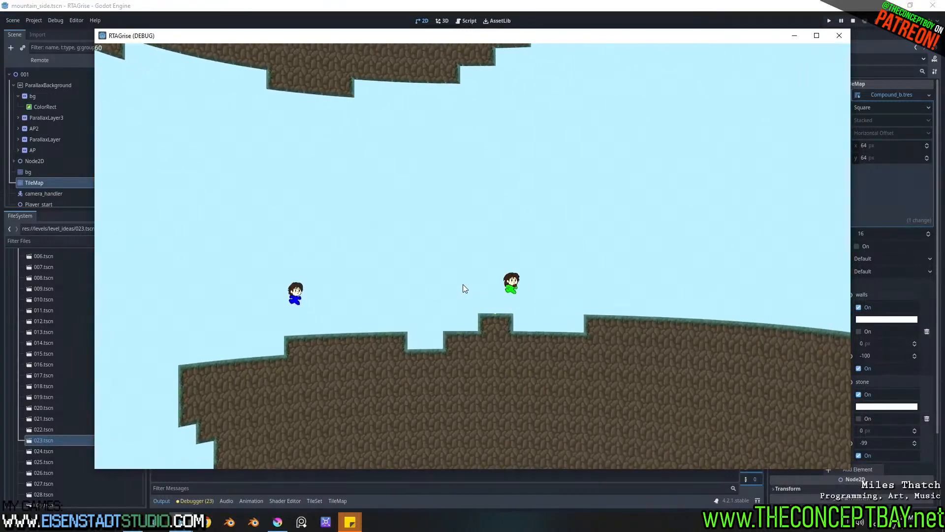
key("space")
key("Right")
key("space")
key("space")
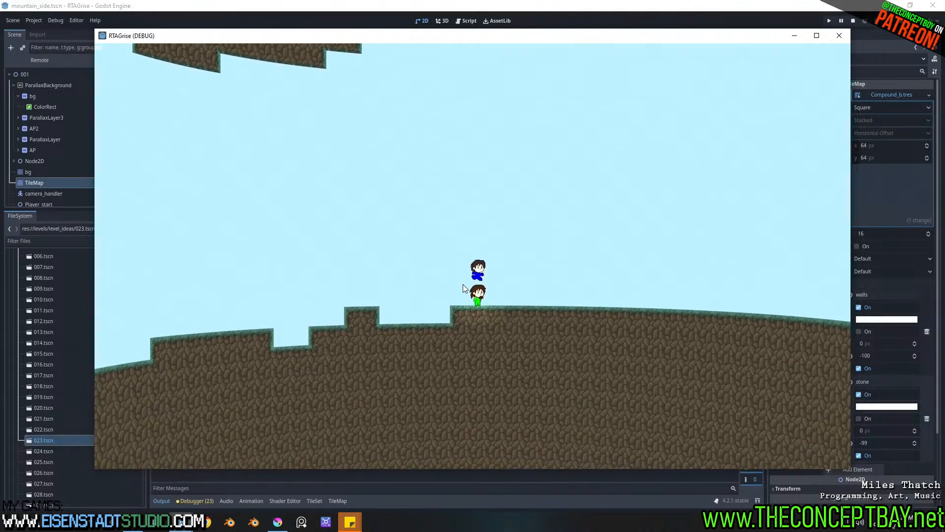
left_click(842, 35)
Step: Select the bg tile map and open its terrain painting options
middle_click(485, 231)
scroll(484, 235, "up", 4)
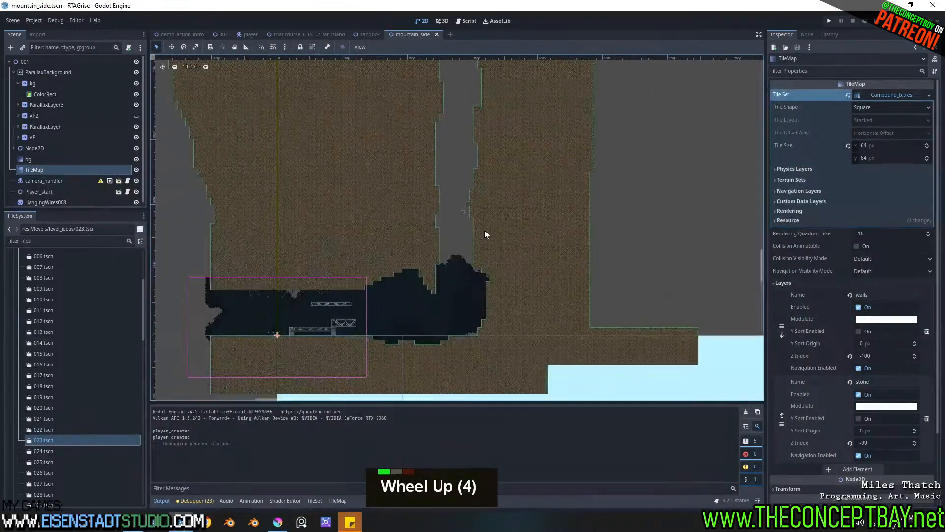
scroll(484, 230, "up", 1)
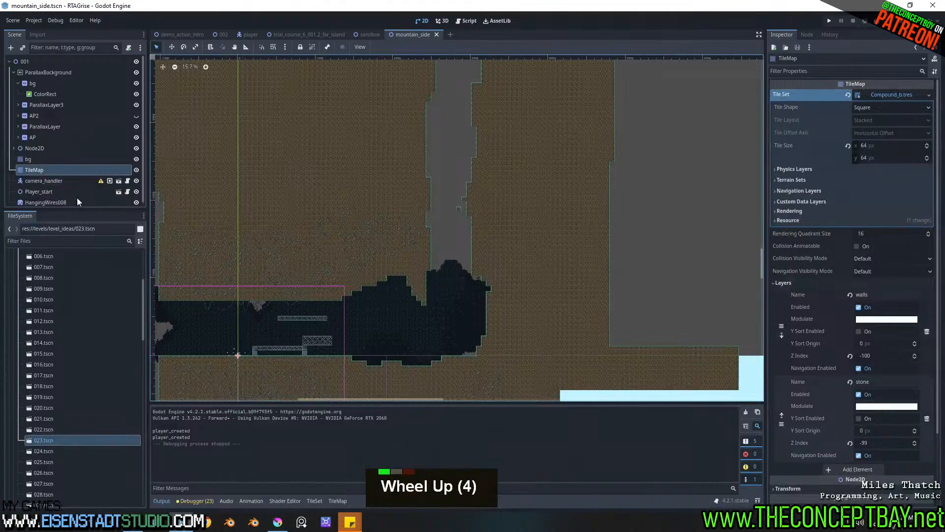
left_click(37, 161)
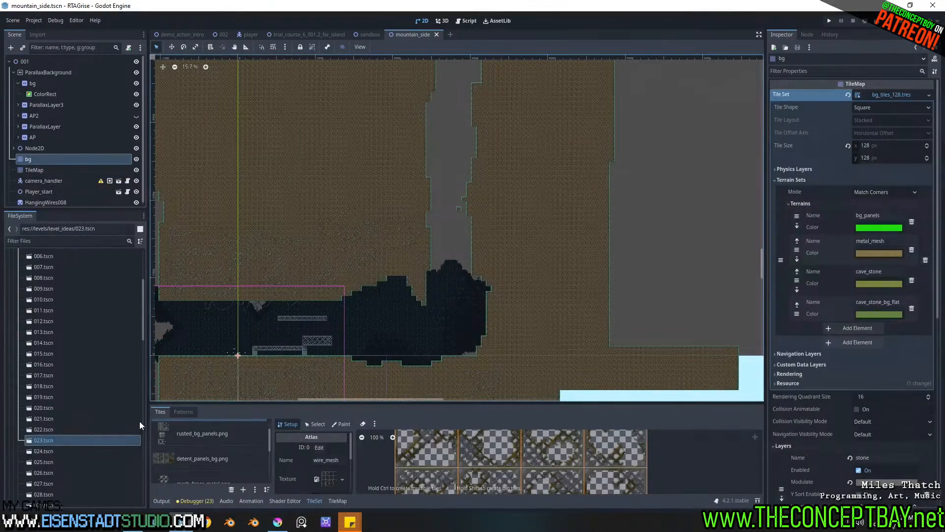
left_click(335, 501)
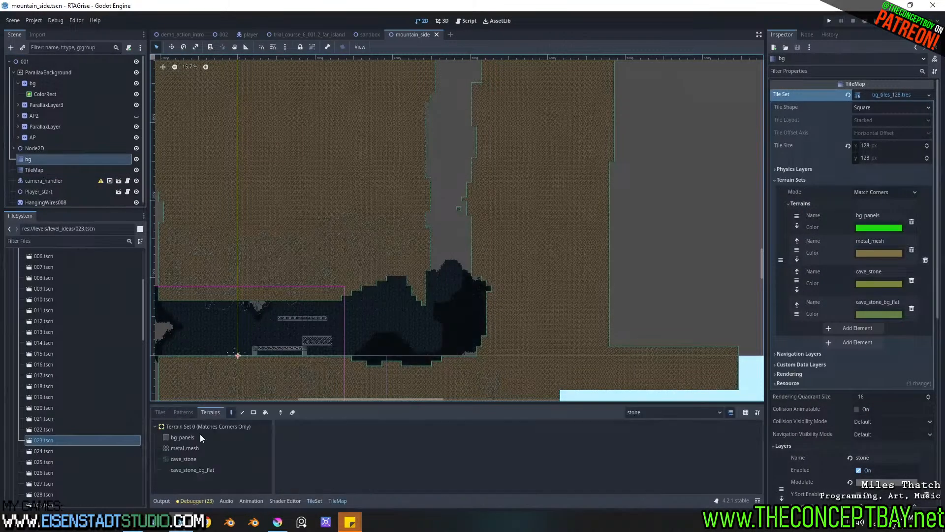
Step: Try painting cave_stone_bg_flat behind the lower shaft opening, and undo the stroke
left_click(183, 469)
mouse_move(445, 281)
left_mouse_down()
mouse_move(418, 264)
mouse_move(414, 282)
left_mouse_up()
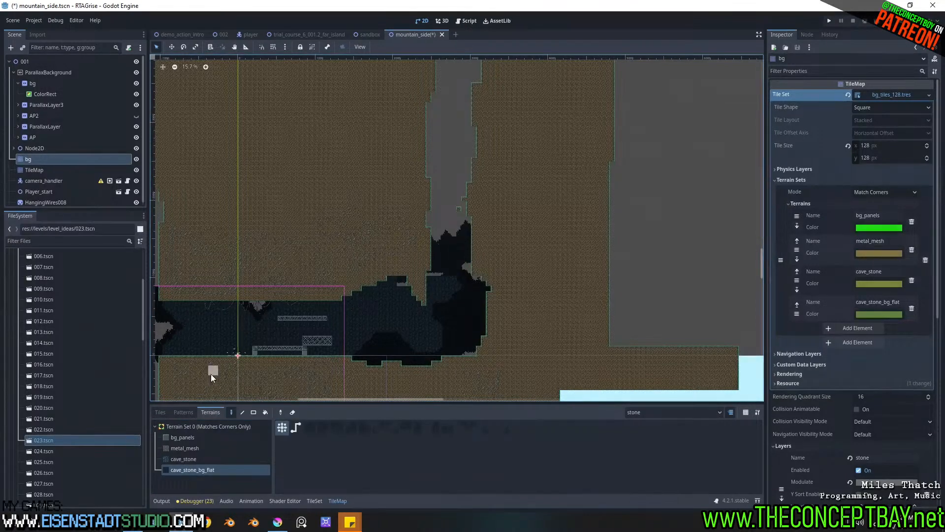
key("ctrl+z")
Step: Choose the cave_stone terrain on the stone layer, try it around the lower shaft, and undo the trial strokes
left_click(181, 459)
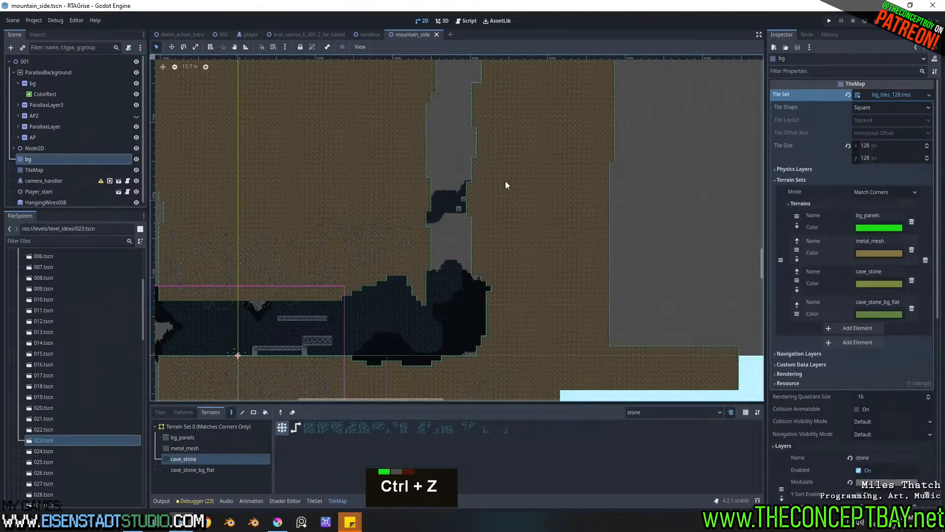
left_click_drag(407, 252, 476, 246)
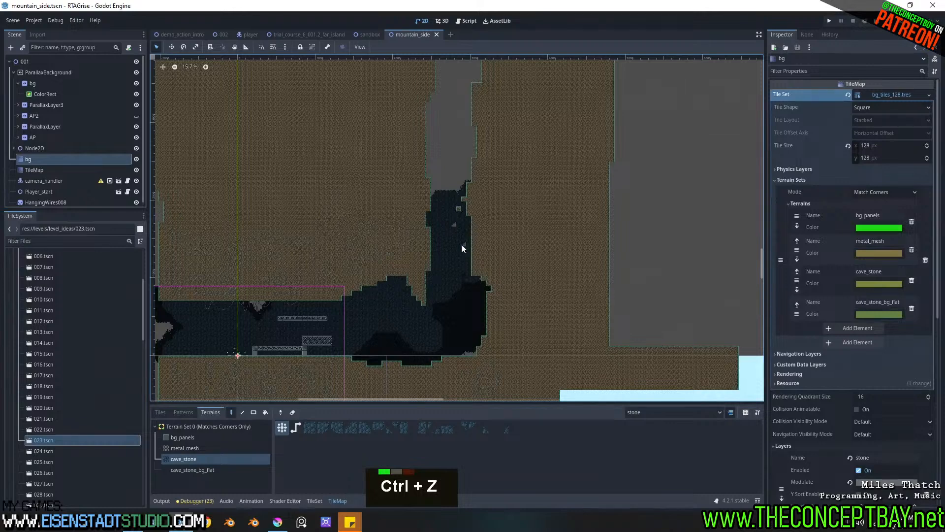
key("ctrl+z")
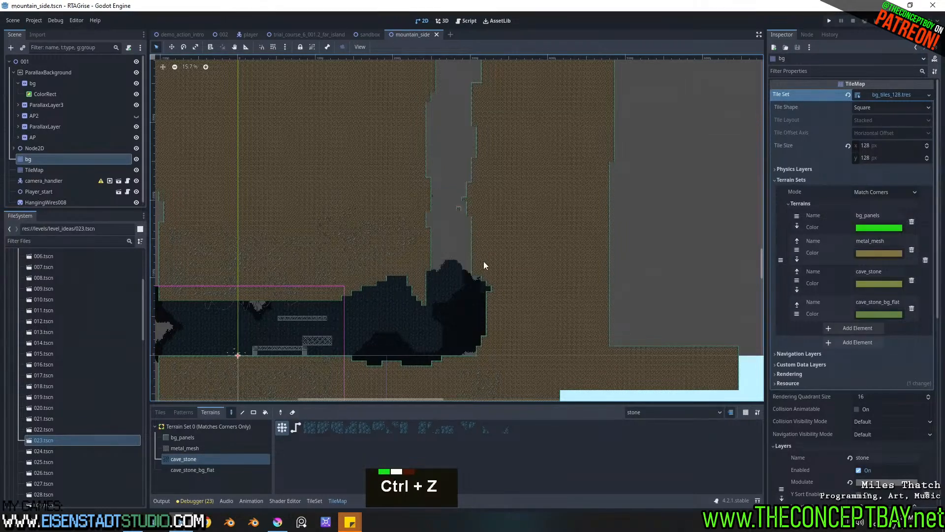
left_click(666, 416)
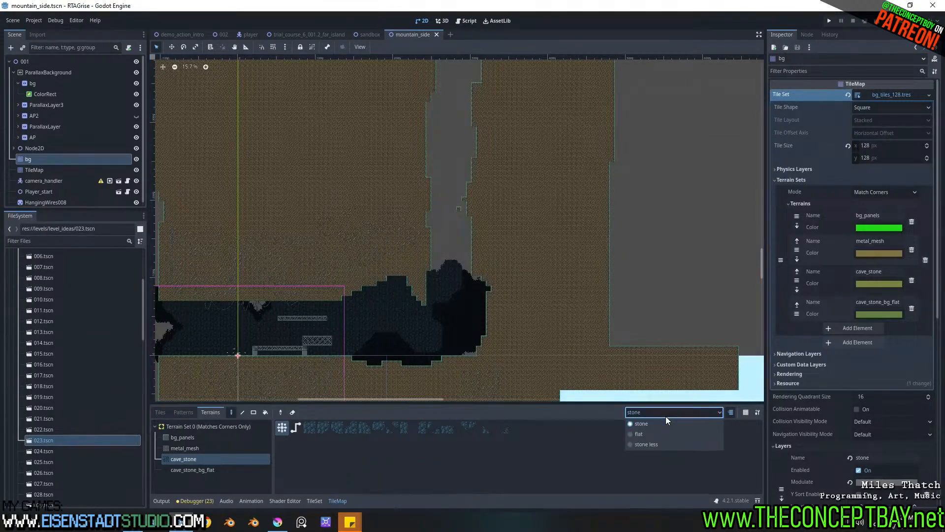
left_click(645, 426)
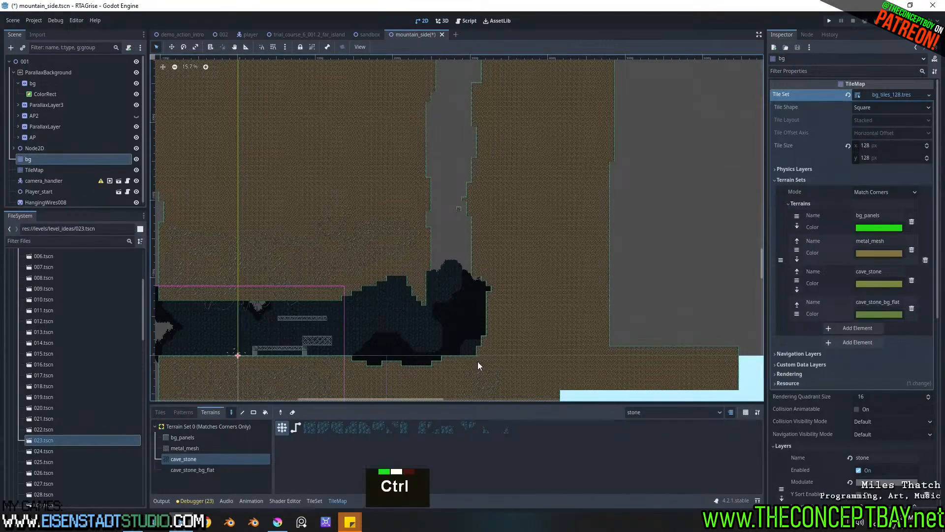
key("ctrl+z")
key("ctrl+z")
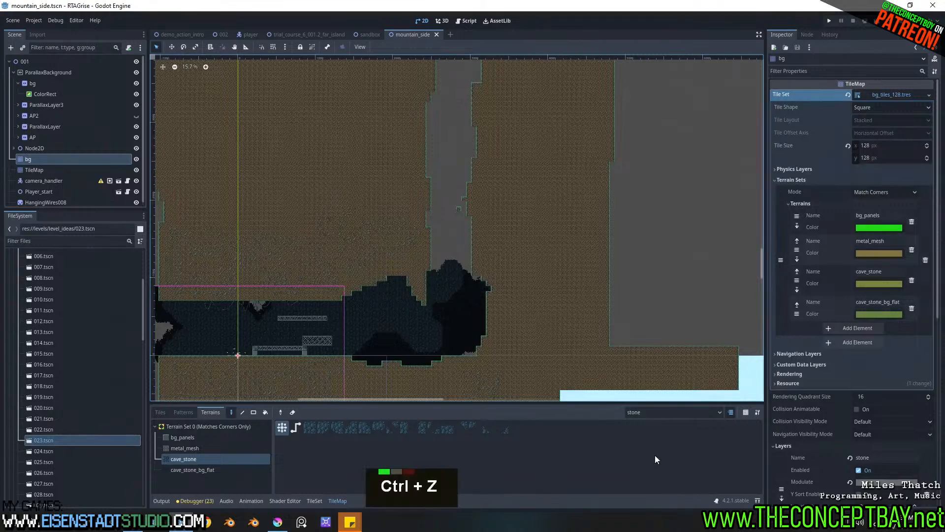
Step: Examine the bg tile map's flat layer on its own, and return to the stone layer
double_click(731, 412)
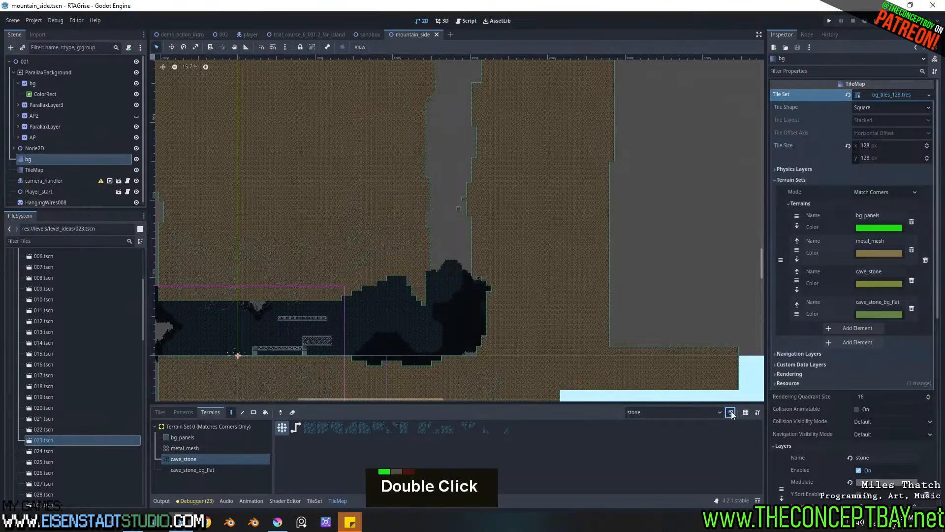
left_click(661, 412)
left_click(660, 434)
left_click(664, 416)
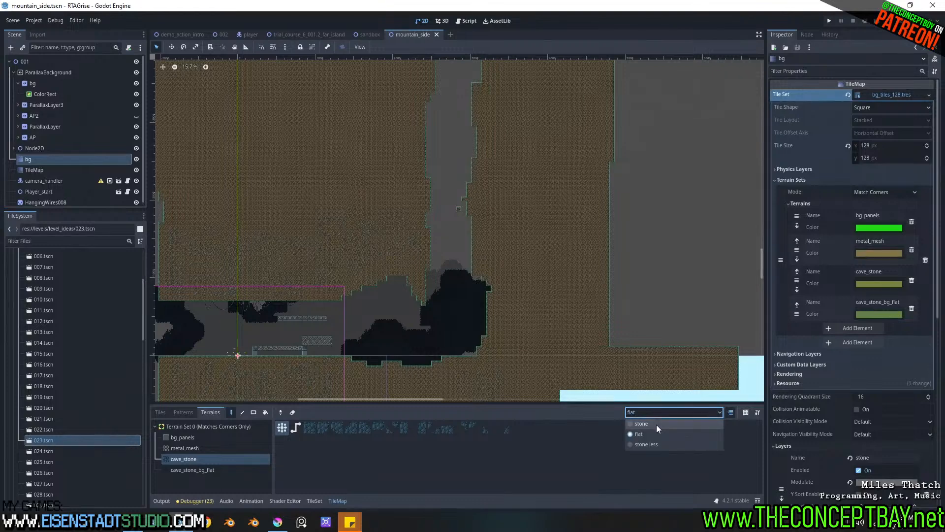
left_click(656, 424)
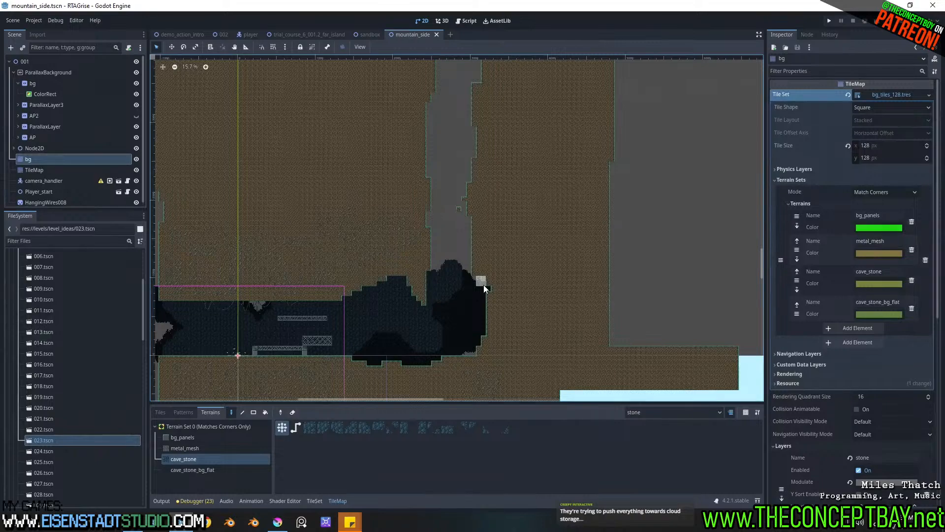
Step: Paint cave_stone on the stone layer behind the shaft's lower opening, joining it to the cave background
middle_click_drag(481, 281, 521, 218)
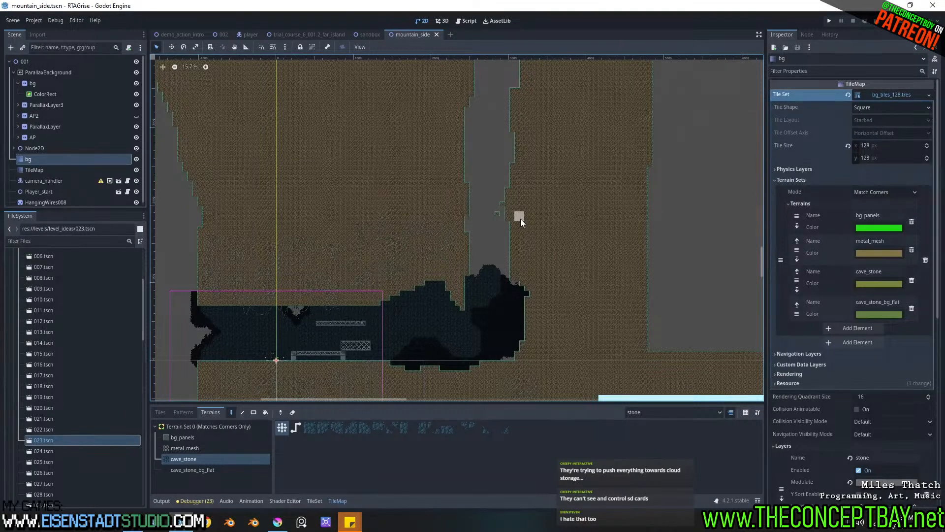
scroll(515, 295, "up", 5)
middle_click_drag(496, 291, 498, 266)
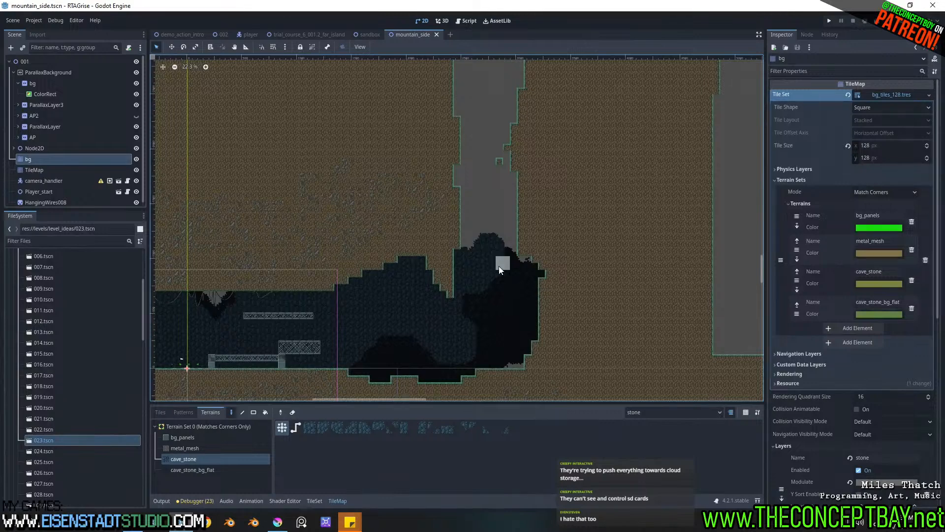
mouse_move(445, 237)
left_mouse_down()
mouse_move(424, 241)
mouse_move(490, 232)
mouse_move(537, 268)
left_mouse_up()
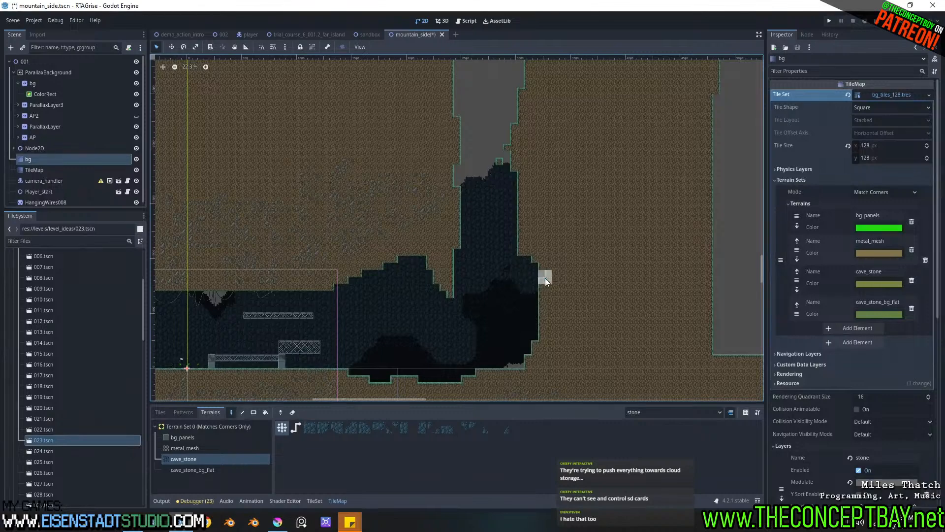
Step: Continue the cave_stone background up the lower part of the vertical shaft, filling the gap above the already painted area
middle_click_drag(502, 262, 454, 329)
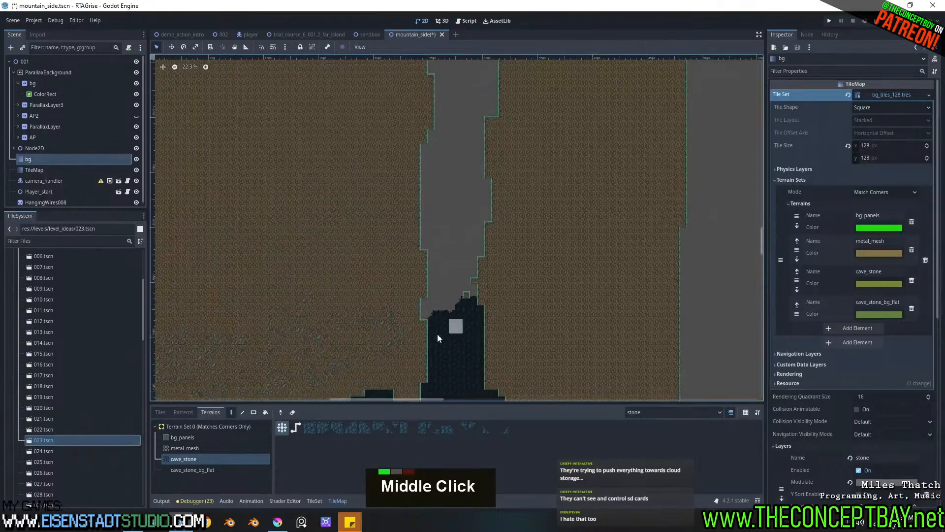
scroll(439, 211, "down", 4)
scroll(439, 212, "down", 6)
middle_click_drag(413, 254, 418, 281)
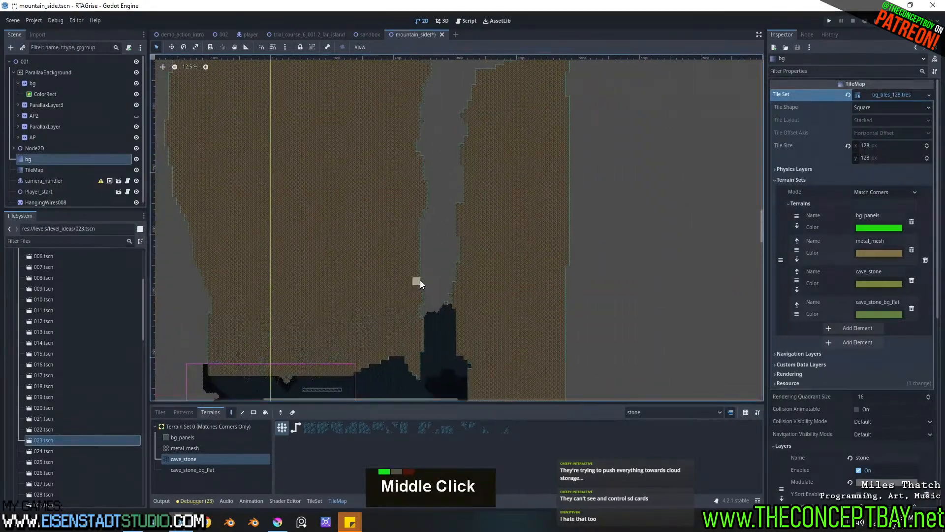
left_click_drag(426, 244, 465, 233)
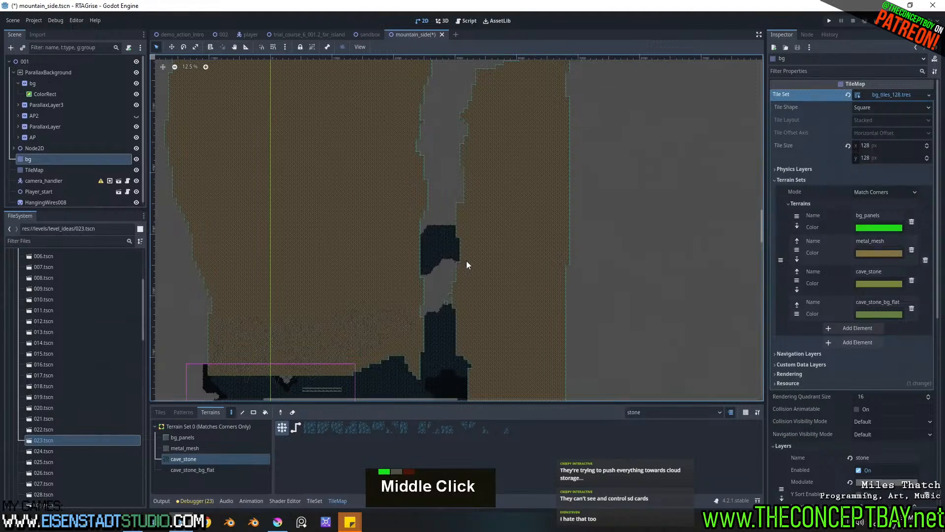
left_click_drag(414, 291, 460, 268)
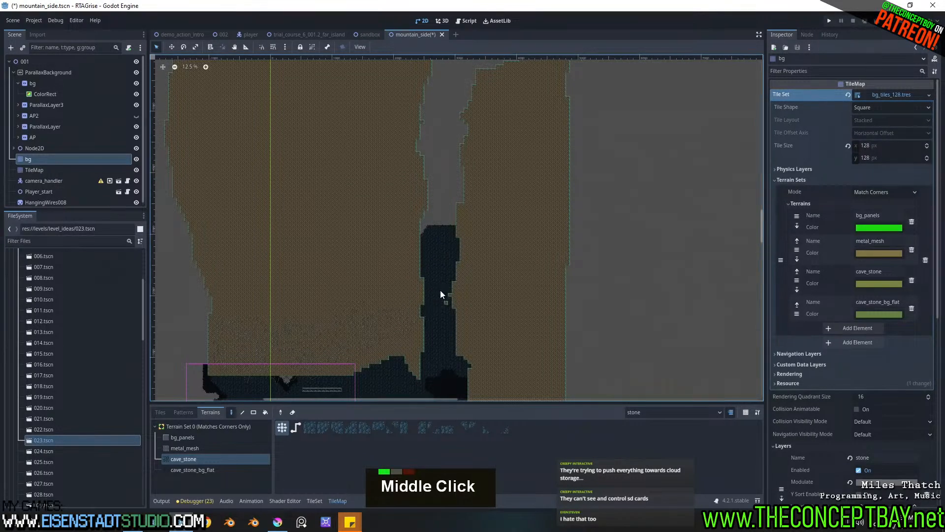
Step: Paint cave_stone behind the upper part of the vertical shaft up to just below its bend, closing small gaps
middle_click_drag(446, 230, 454, 327)
mouse_move(499, 236)
left_mouse_down()
mouse_move(379, 228)
mouse_move(431, 199)
mouse_move(461, 221)
mouse_move(433, 245)
left_mouse_up()
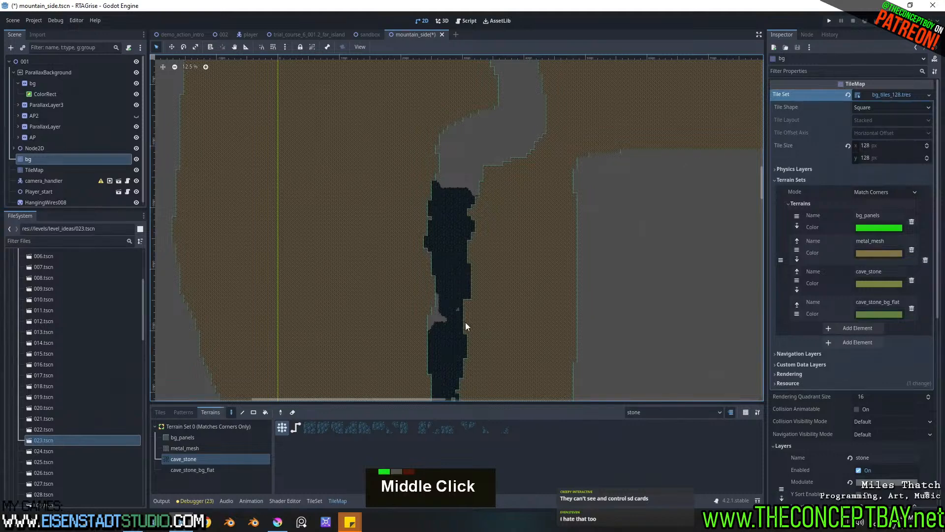
mouse_move(441, 319)
left_mouse_down()
mouse_move(428, 336)
mouse_move(442, 308)
left_mouse_up()
Step: Paint cave_stone behind the shaft's bend and the upper passage, up to its opening beside the tree-covered ledge
middle_click_drag(452, 217, 441, 262)
left_click_drag(465, 207, 503, 271)
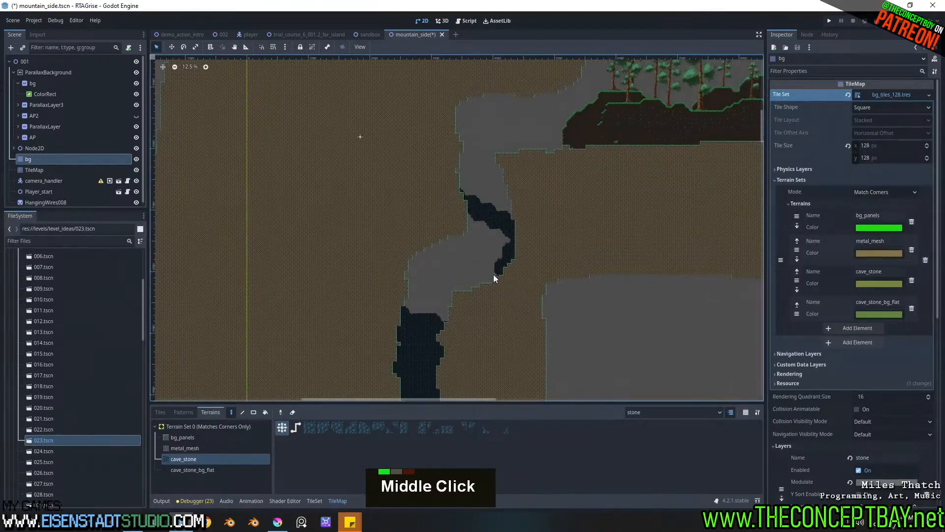
left_click_drag(409, 309, 416, 323)
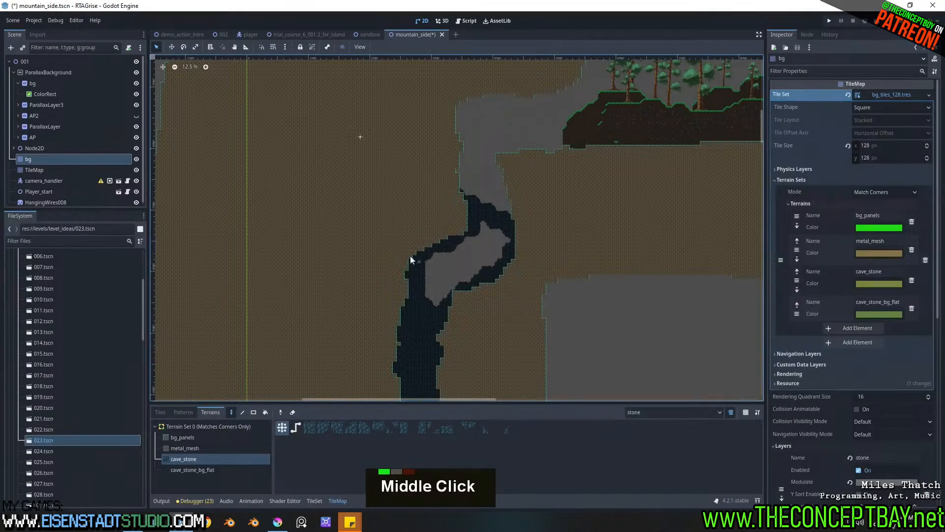
left_click_drag(456, 238, 474, 231)
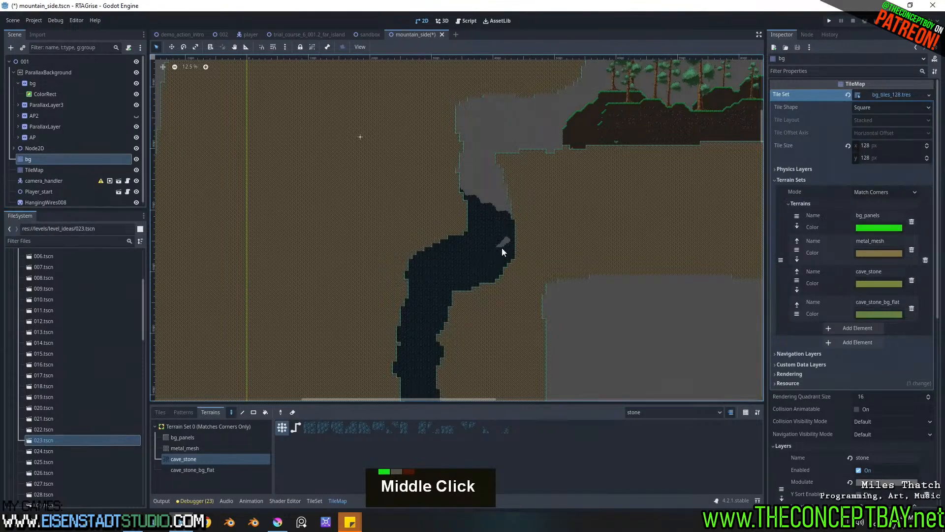
middle_click_drag(504, 244, 445, 272)
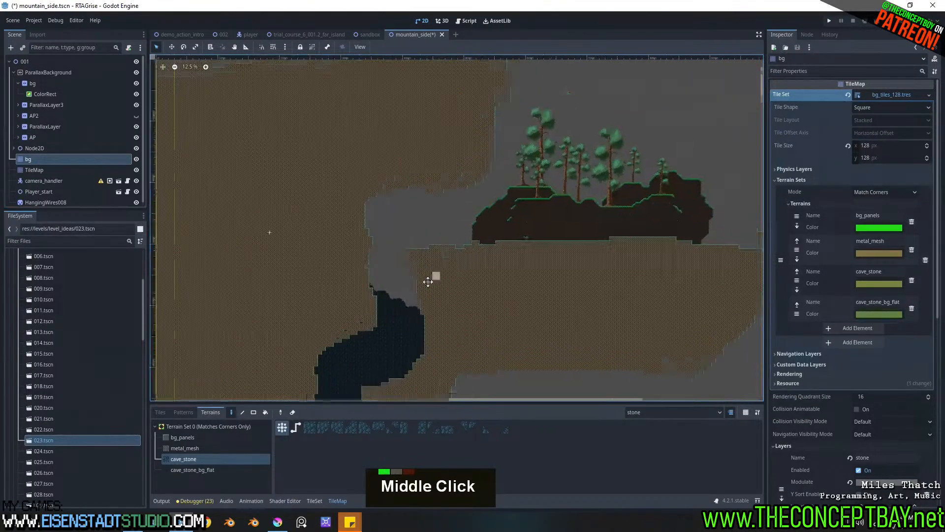
left_click_drag(472, 175, 429, 268)
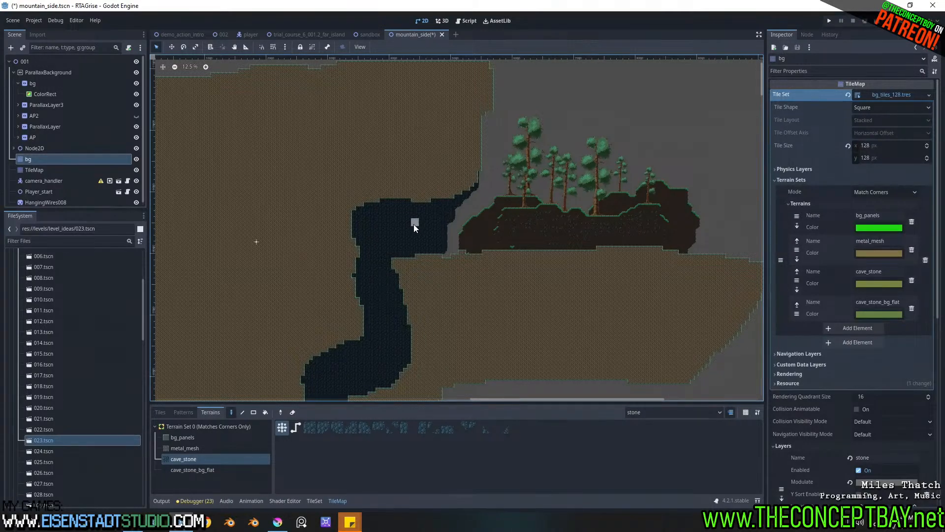
Step: Inspect the painted stone background down the whole shaft and around the cave at its base
middle_click_drag(404, 259, 453, 98)
scroll(454, 99, "down", 1)
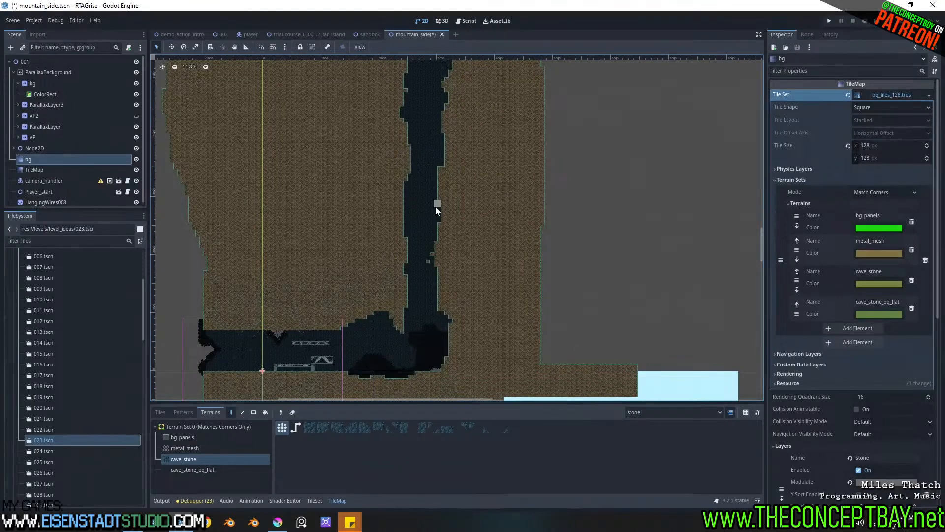
middle_click_drag(450, 280, 477, 219)
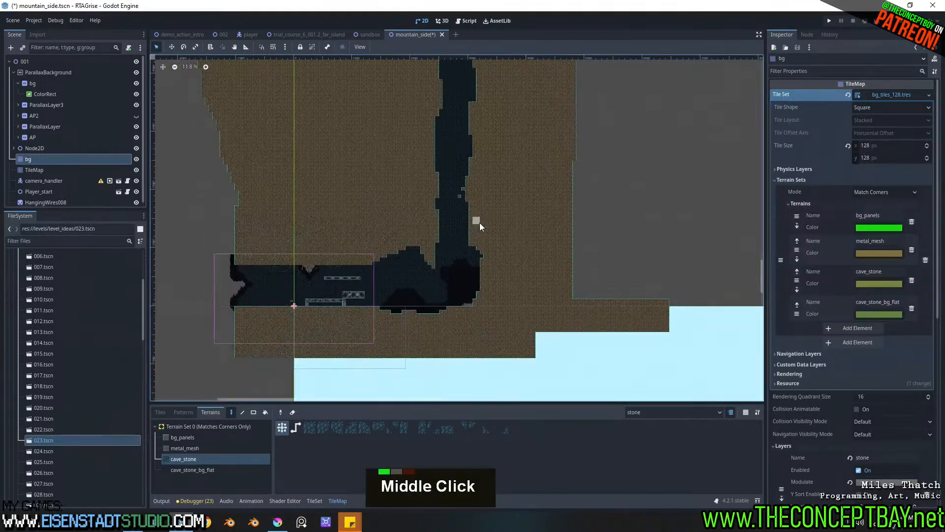
scroll(492, 216, "up", 8)
scroll(502, 217, "up", 3)
middle_click_drag(523, 199, 522, 205)
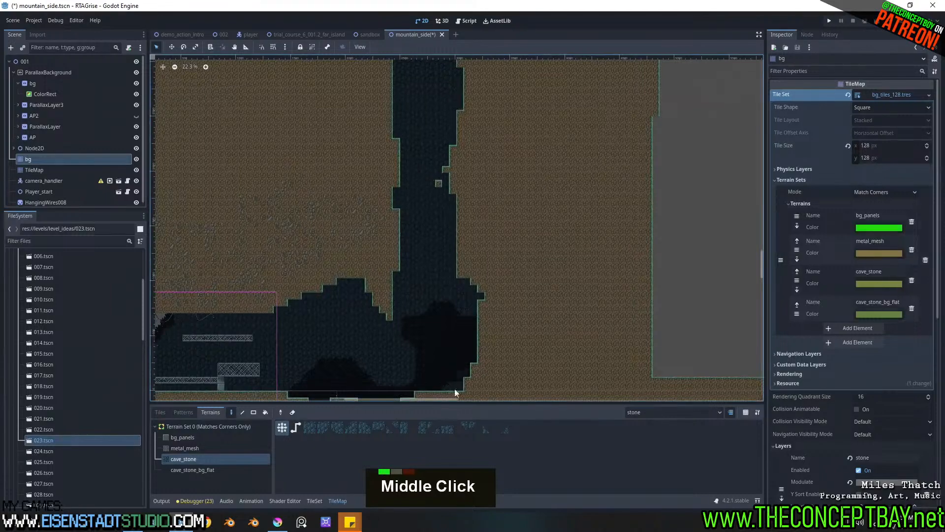
middle_click_drag(464, 383, 438, 352)
scroll(451, 301, "down", 8)
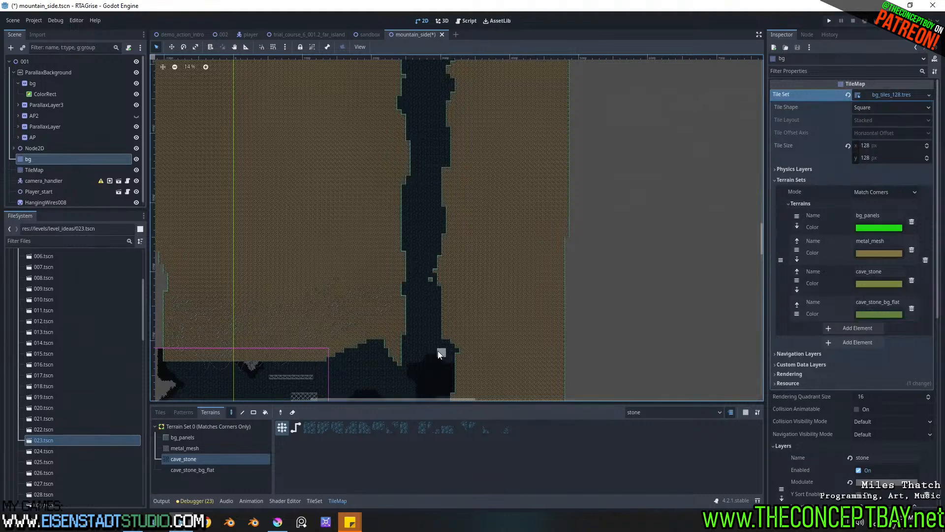
Step: Switch to the bg tile map's flat layer and check which areas around the cave and shaft it covers
left_click(660, 411)
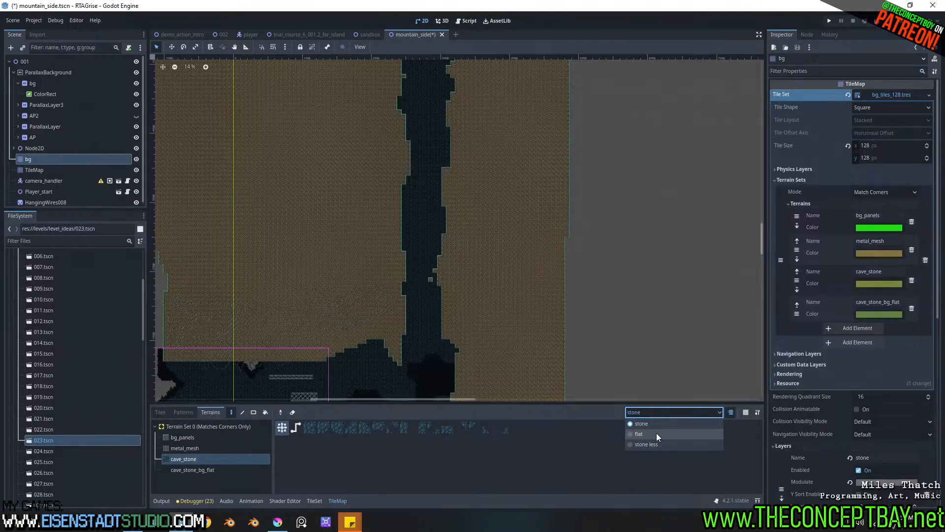
left_click(656, 432)
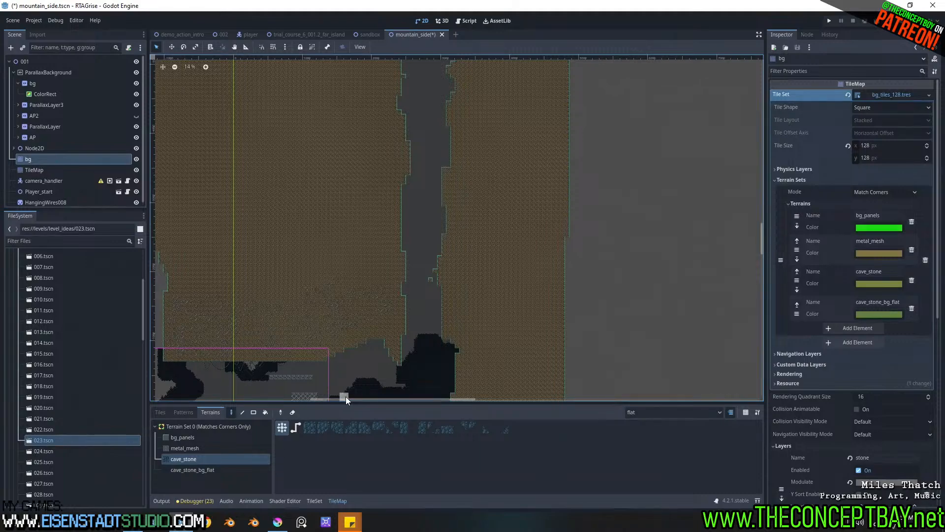
scroll(428, 359, "up", 18)
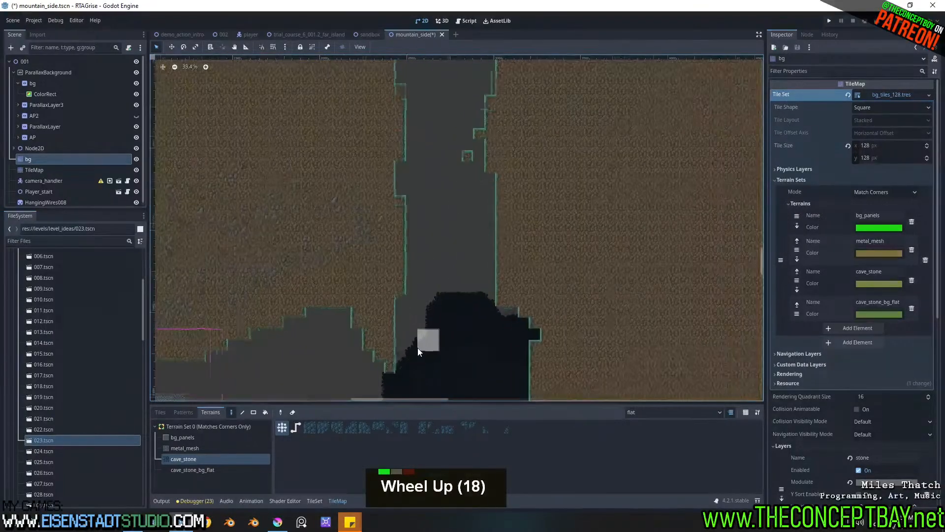
scroll(457, 325, "down", 20)
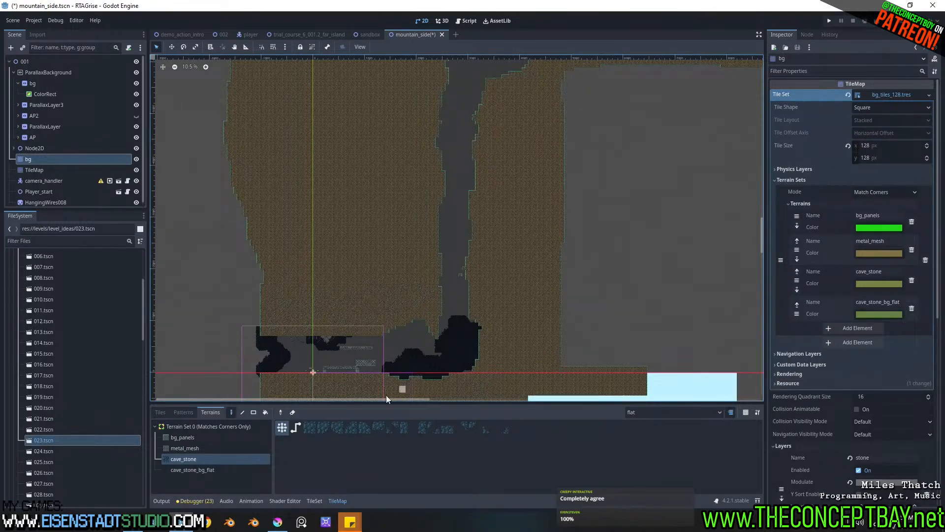
Step: Try filling a rectangle over the lower shaft with cave_stone on the flat layer, and undo the fill
left_click_drag(479, 342, 421, 160, "ctrl+shift")
middle_click_drag(422, 160, 461, 144)
key("ctrl+z")
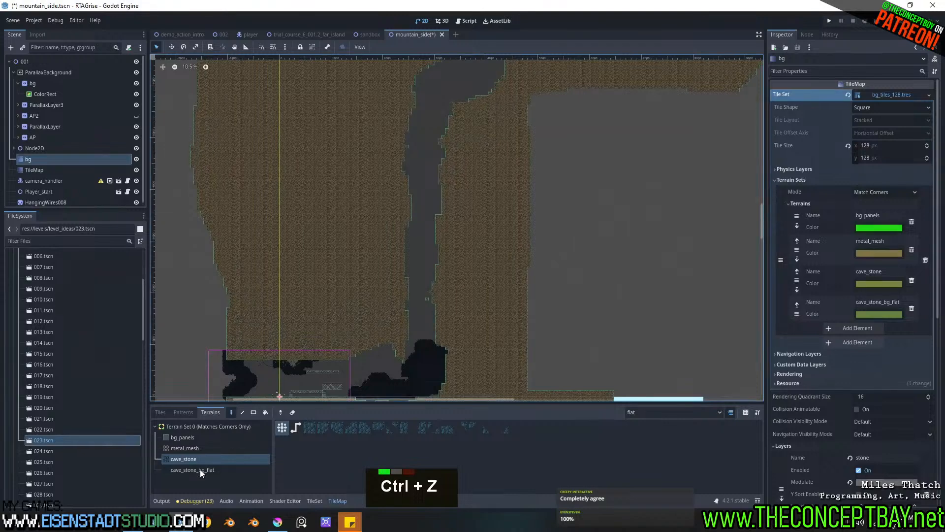
Step: Choose the cave_stone_bg_flat terrain and fill rectangular areas behind the shaft's base and its vertical section on the flat layer
left_click(200, 469)
left_click_drag(463, 354, 364, 164, "ctrl+shift")
middle_click_drag(454, 216, 433, 318)
left_click_drag(460, 294, 364, 192, "ctrl+shift")
Step: Fill rectangular areas of cave_stone_bg_flat behind the shaft's bend and the upper passage
middle_click_drag(365, 192, 371, 238)
left_click_drag(385, 171, 485, 246, "ctrl+shift")
middle_click_drag(485, 246, 469, 292)
left_click_drag(481, 234, 383, 119, "ctrl+shift")
left_click_drag(446, 122, 482, 188, "ctrl+shift")
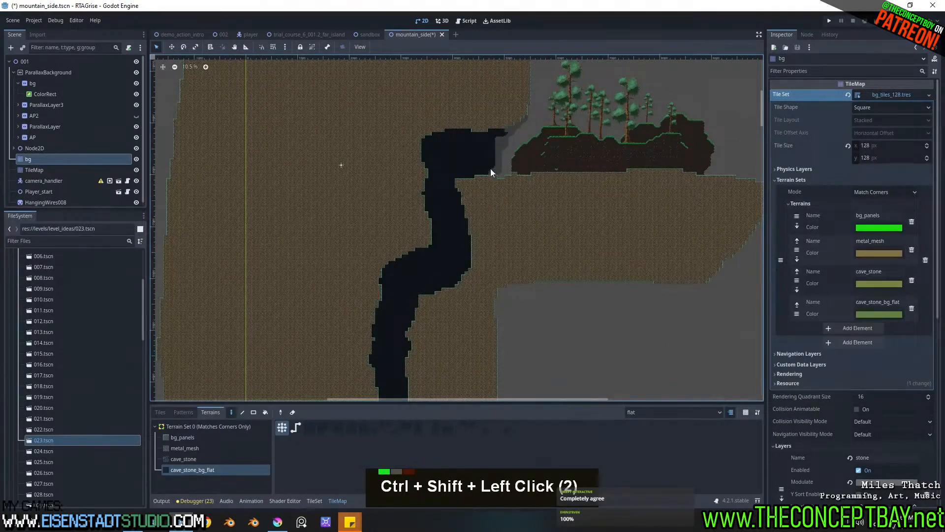
Step: Extend and trim the cave_stone_bg_flat edge at the upper opening so it tapers along the cliff beside the tree-covered ledge
right_click(531, 117)
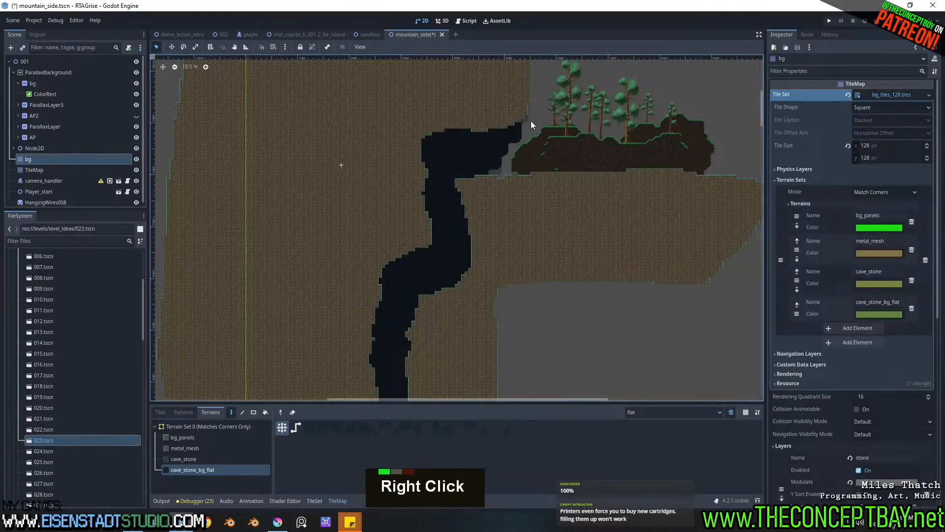
right_click(524, 143)
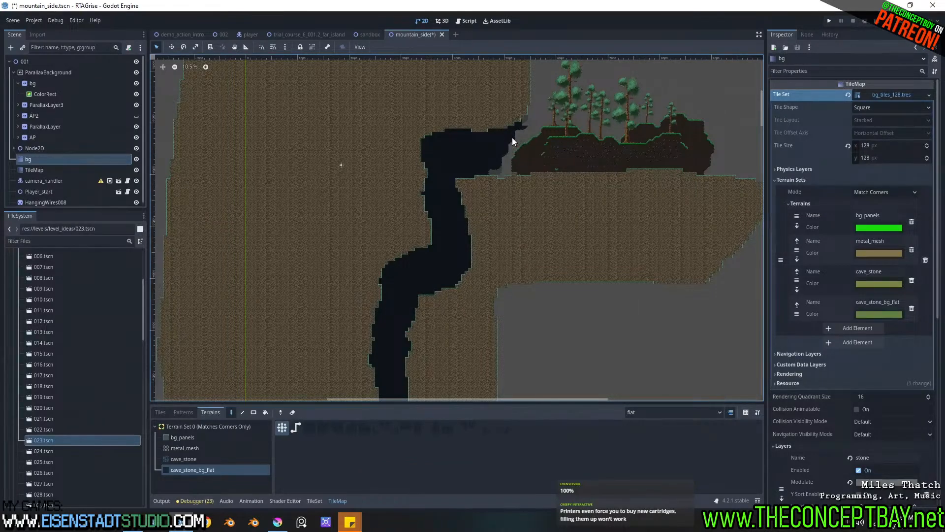
right_click(526, 129)
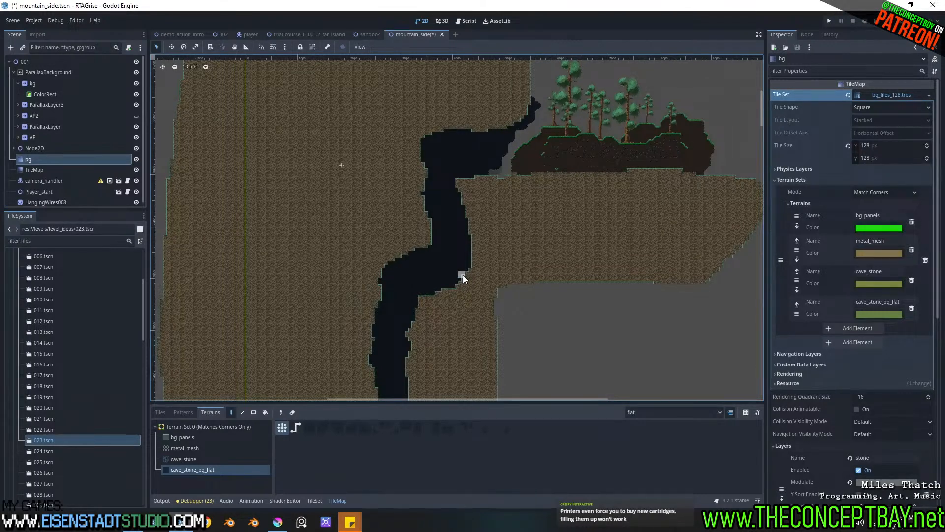
key("Return")
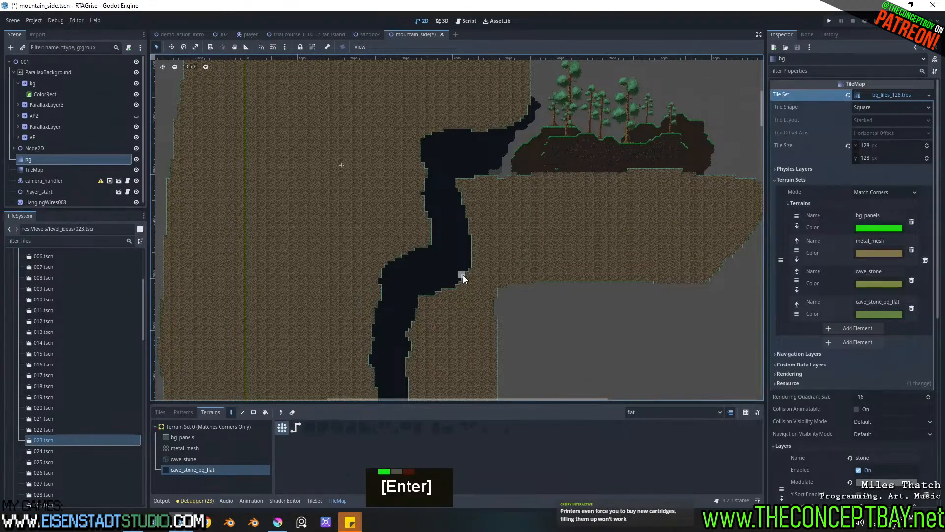
middle_click_drag(507, 219, 499, 248)
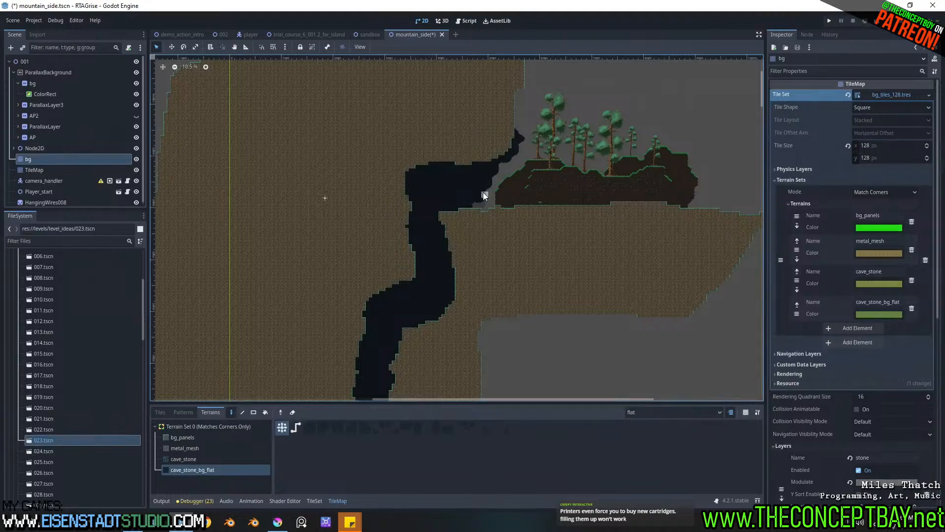
Step: Extend cave_stone_bg_flat to the cave's edge at the metal-platform corridor and erase the stray tiles beyond it
middle_click_drag(445, 285, 504, 197)
scroll(441, 176, "up", 8)
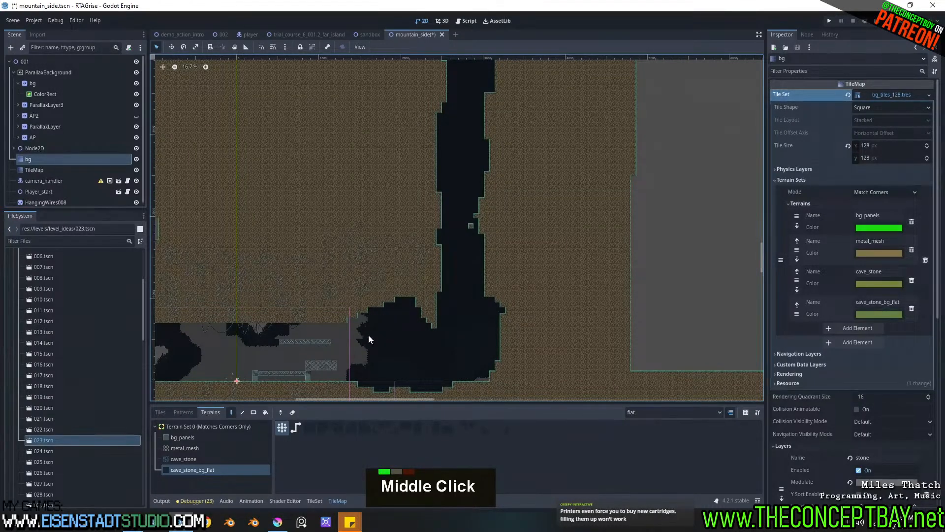
left_click_drag(370, 331, 353, 351)
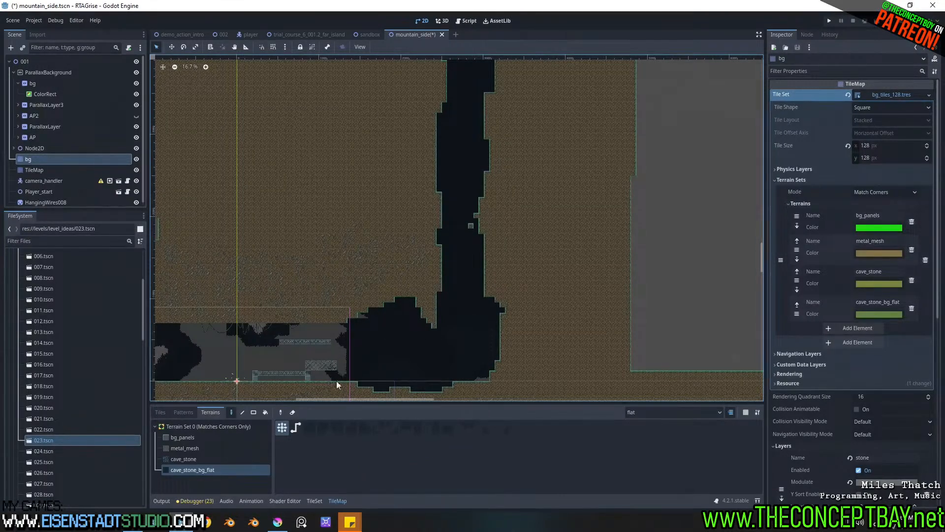
right_click(338, 352)
right_click(341, 353)
right_click(356, 357)
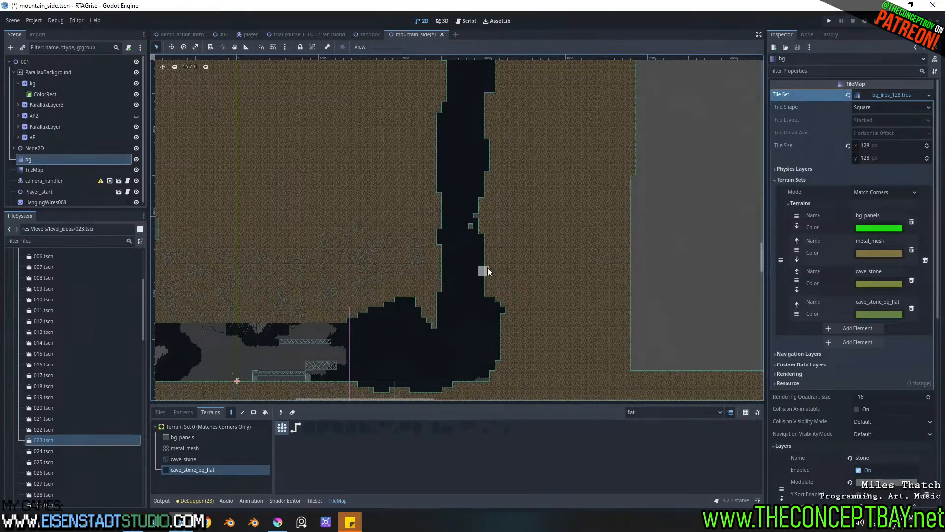
Step: Examine the flat background along the shaft, upper passage and cave base, and turn off the selected-layer highlighting
middle_click(534, 215)
middle_click_drag(535, 215, 425, 283)
middle_click_drag(505, 295, 560, 211)
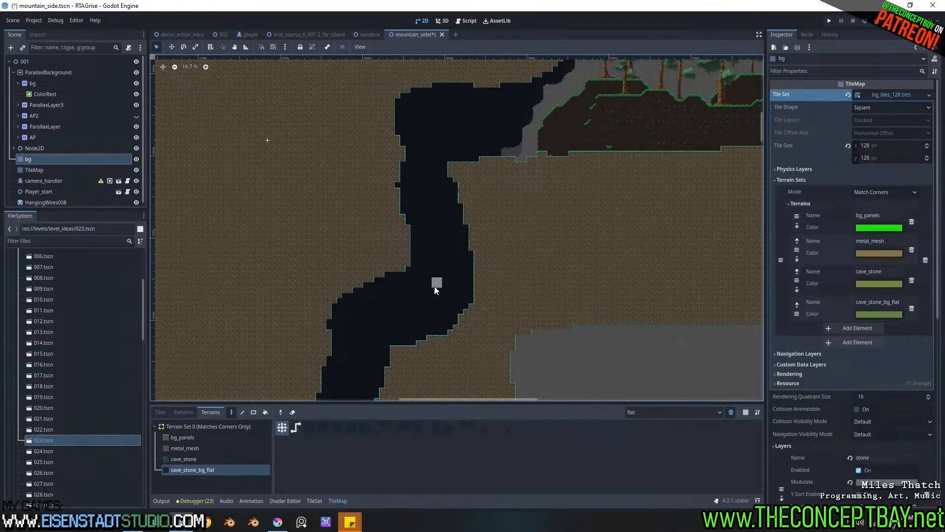
scroll(458, 275, "down", 3)
middle_click_drag(473, 211, 482, 142)
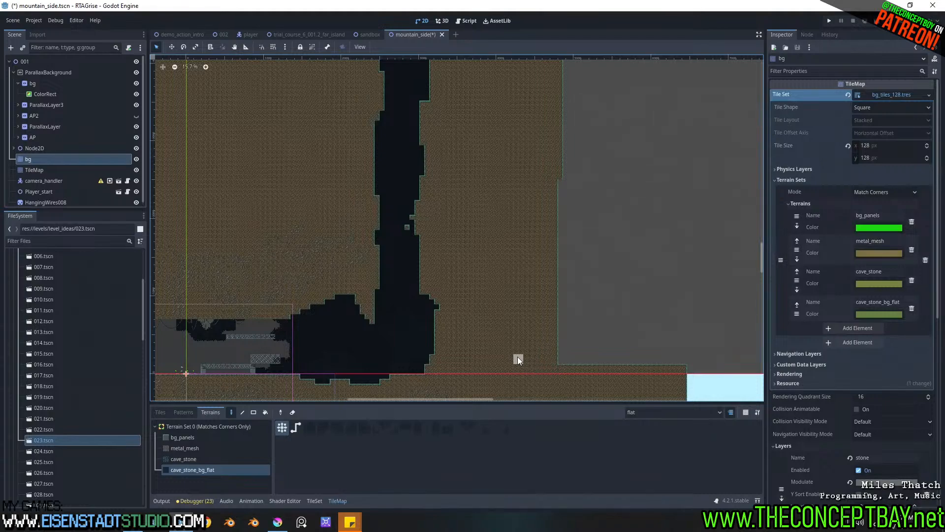
middle_click_drag(402, 278, 463, 201)
scroll(447, 211, "up", 7)
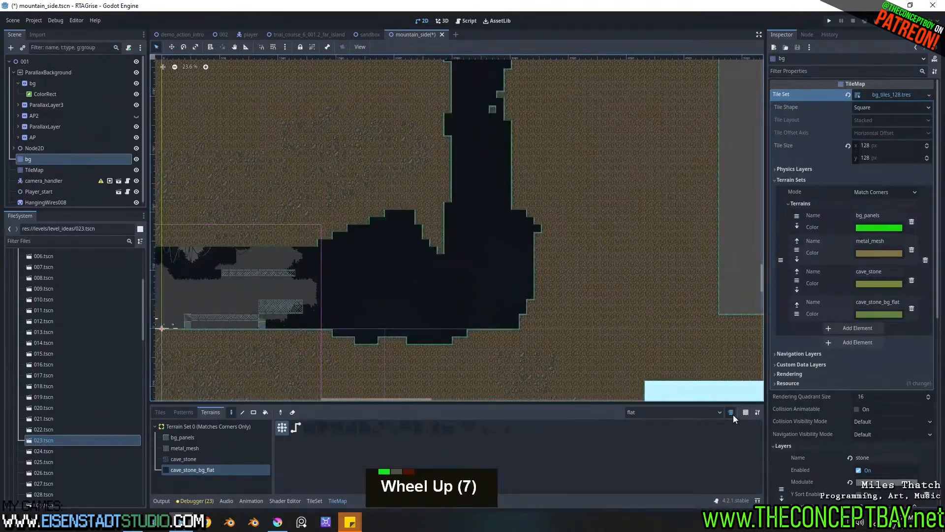
left_click(708, 413)
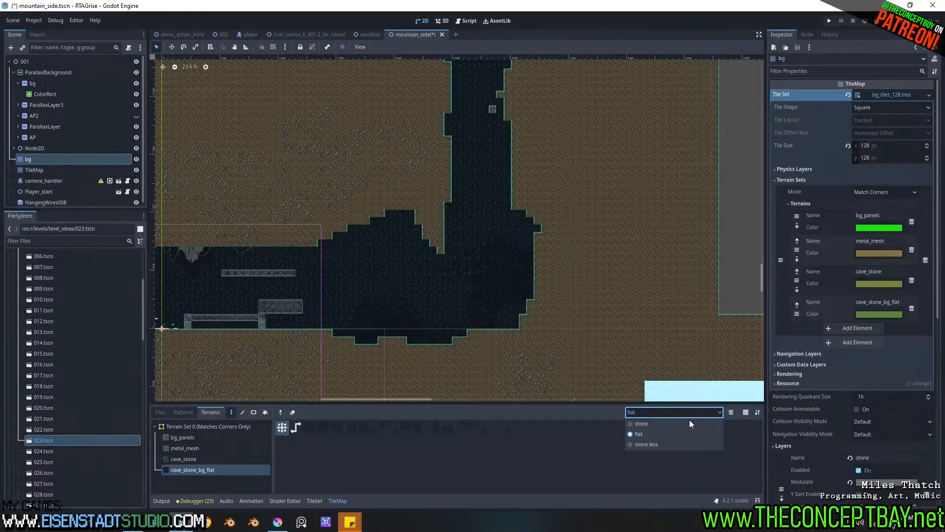
middle_click(643, 185)
middle_click_drag(583, 243, 557, 275)
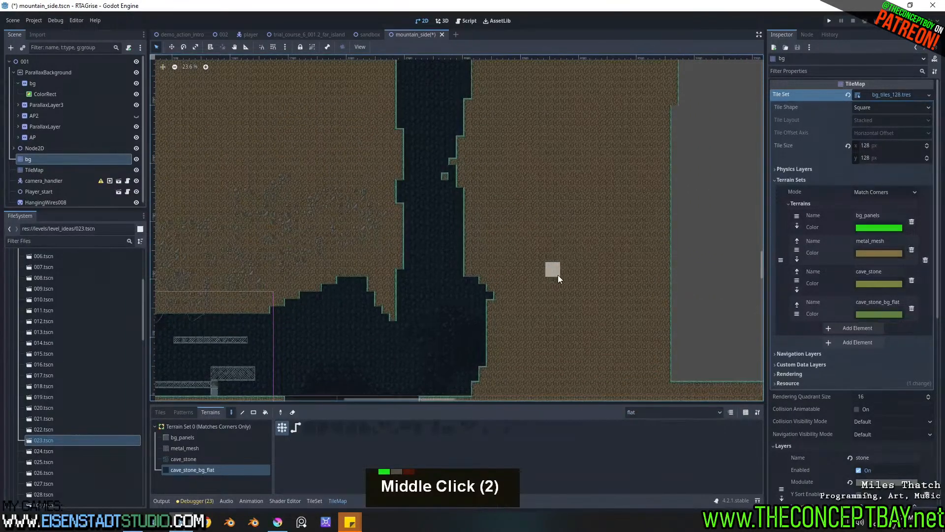
middle_click_drag(550, 222, 519, 252)
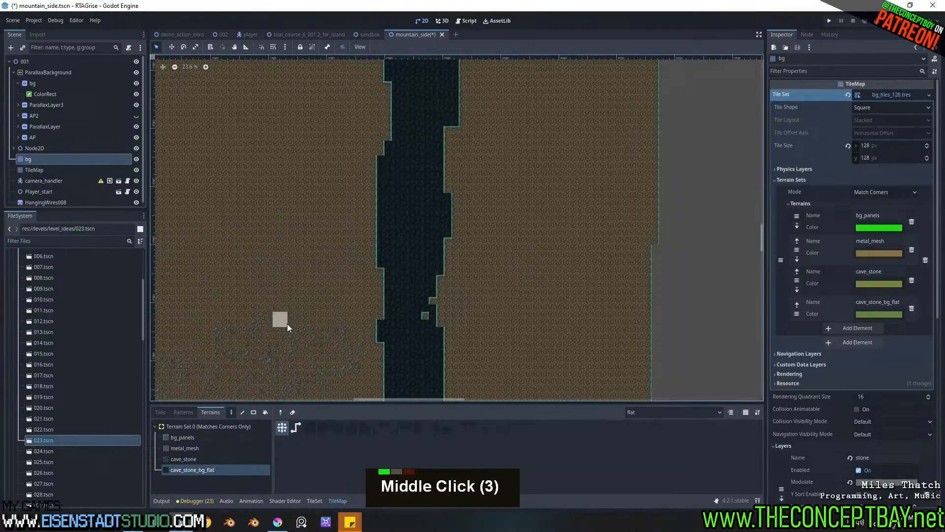
Step: Erase the stray floating block inside the shaft from the TileMap node's walls layer, and return to its stone layer
left_click(45, 170)
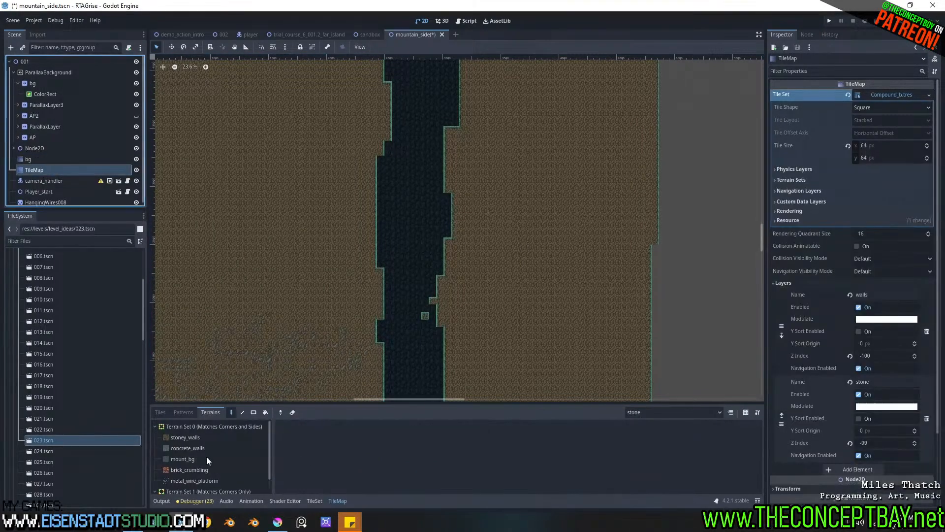
left_click(196, 460)
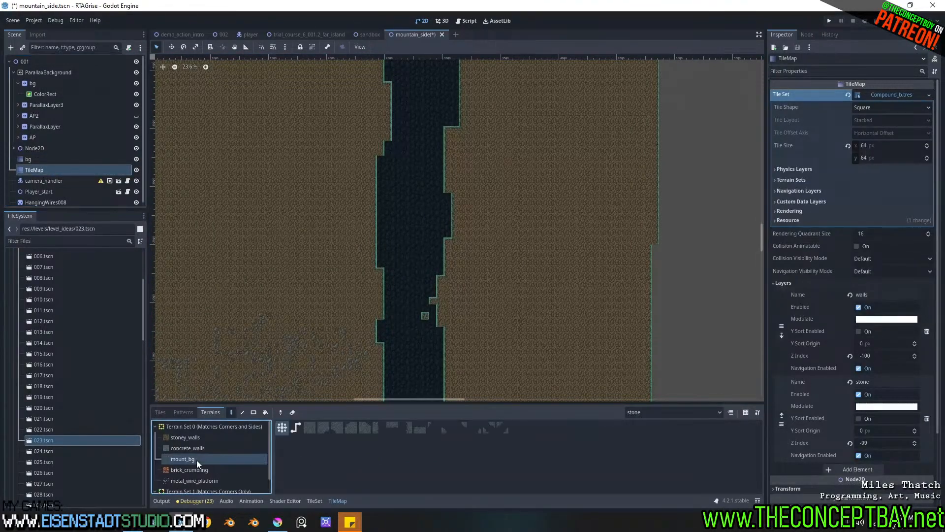
right_click(373, 337)
right_click(425, 318)
right_click(424, 317)
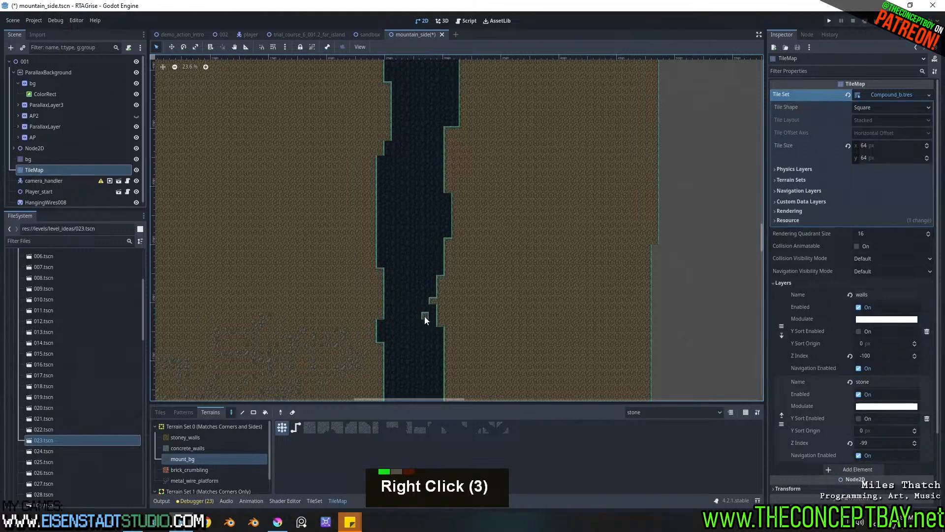
left_click(660, 413)
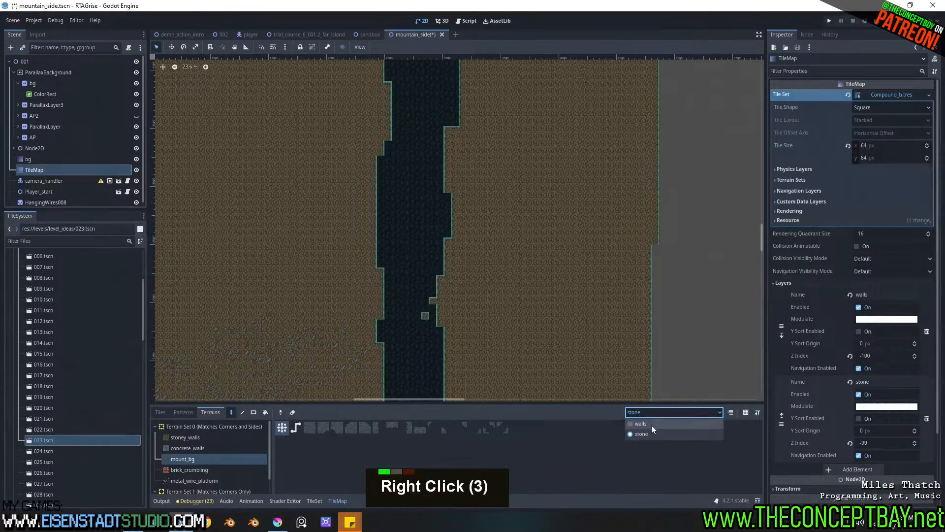
left_click(651, 424)
right_click(426, 318)
left_click(652, 412)
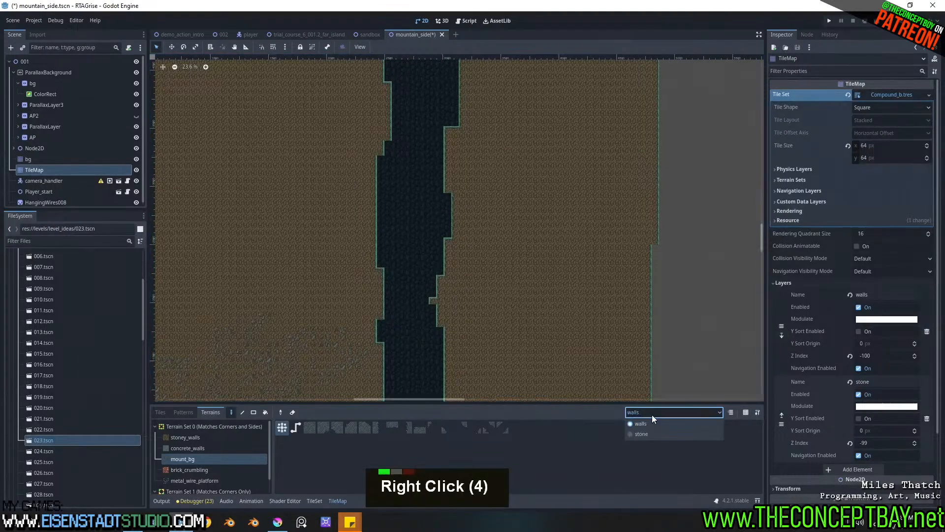
left_click(642, 433)
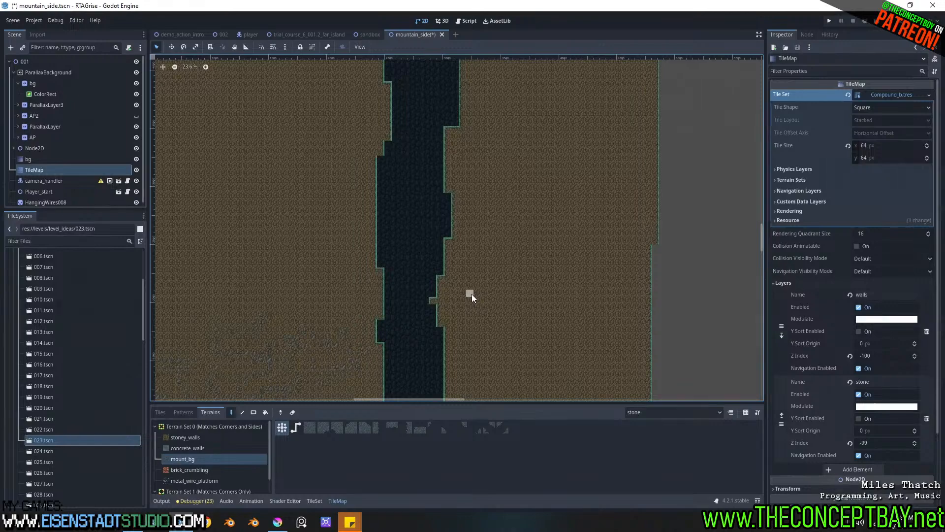
Step: Examine the shaft and cave, toggling the bg node's visibility to compare the background
middle_click_drag(432, 331, 532, 247)
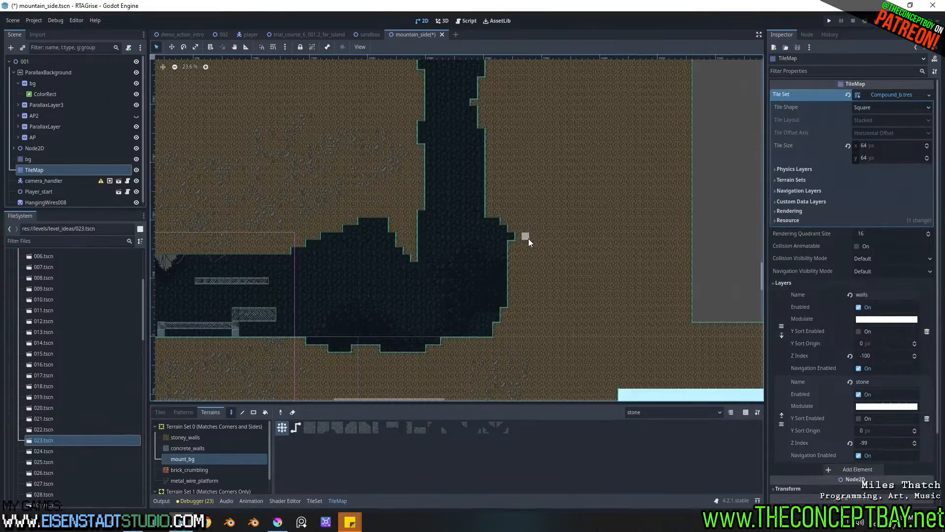
mouse_move(527, 125)
middle_mouse_down()
mouse_move(510, 190)
mouse_move(542, 131)
middle_mouse_up()
middle_click_drag(534, 220, 559, 217)
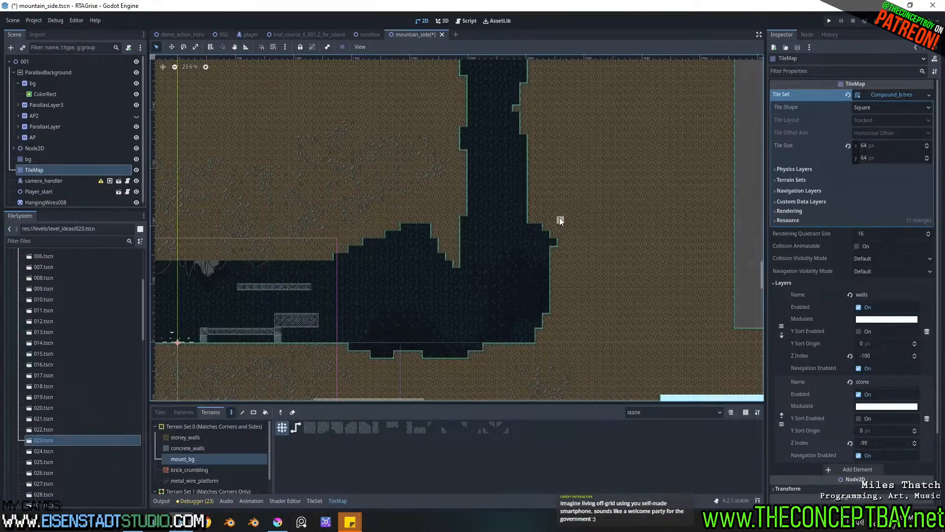
middle_click_drag(562, 168, 547, 241)
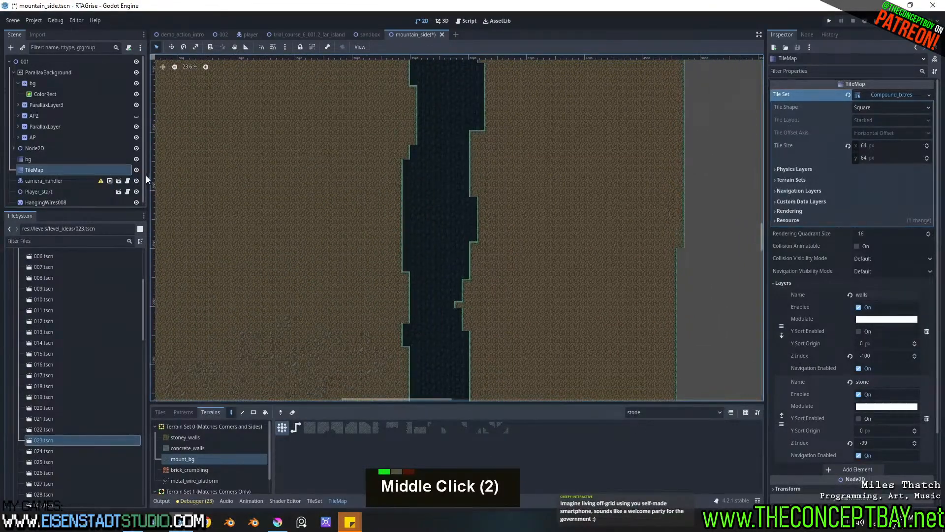
left_click(73, 161)
double_click(135, 160)
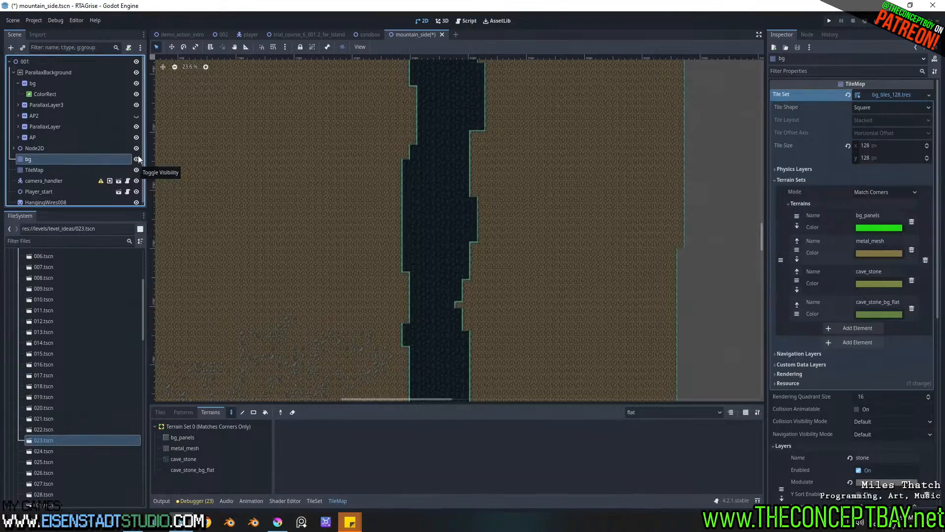
scroll(347, 230, "down", 1)
middle_click_drag(392, 284, 424, 157)
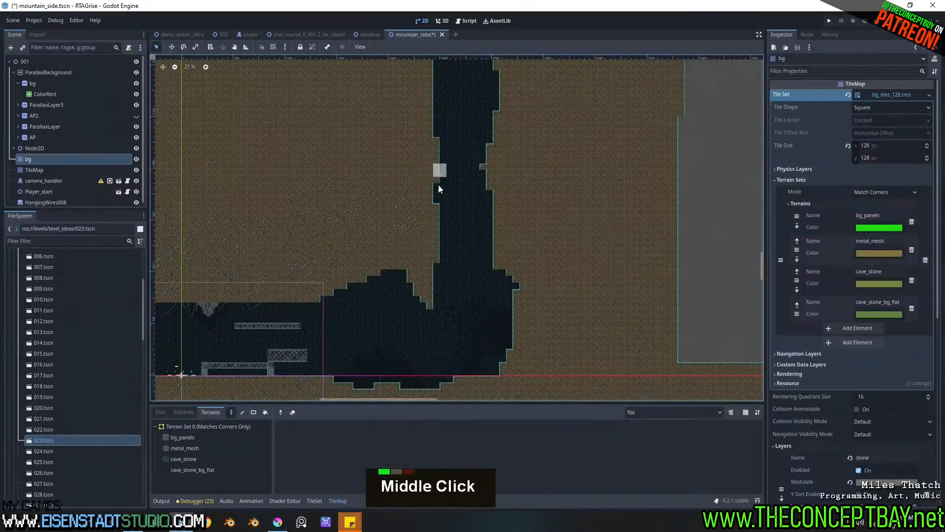
Step: Examine the stone background texture up close at the shaft's base and up the vertical section
right_click_drag(509, 361, 491, 367)
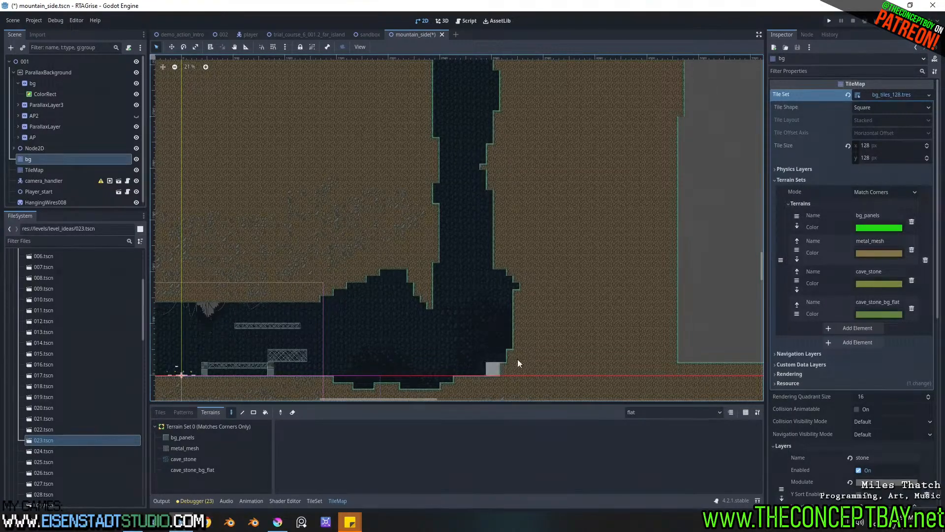
scroll(544, 315, "up", 5)
middle_click(456, 333)
scroll(513, 287, "up", 3)
scroll(512, 287, "up", 3)
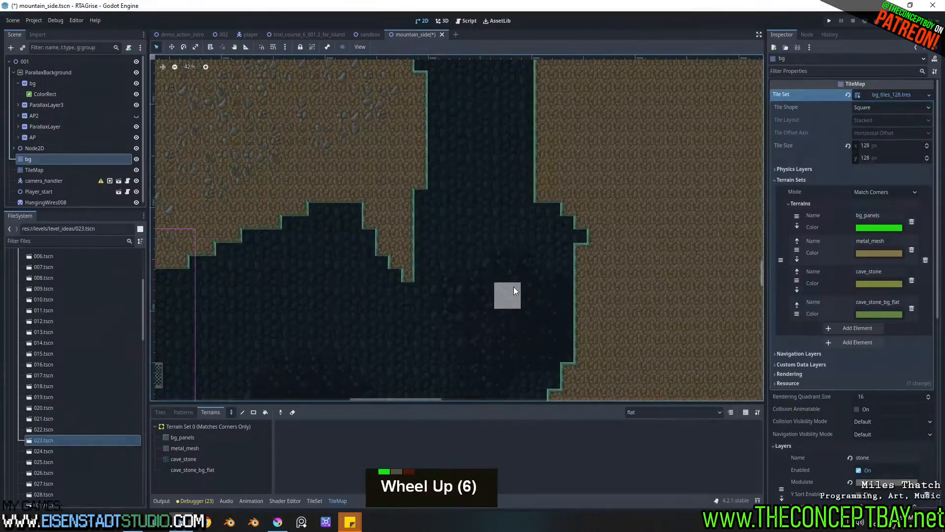
scroll(513, 287, "down", 9)
scroll(531, 298, "down", 1)
middle_click_drag(541, 222, 502, 270)
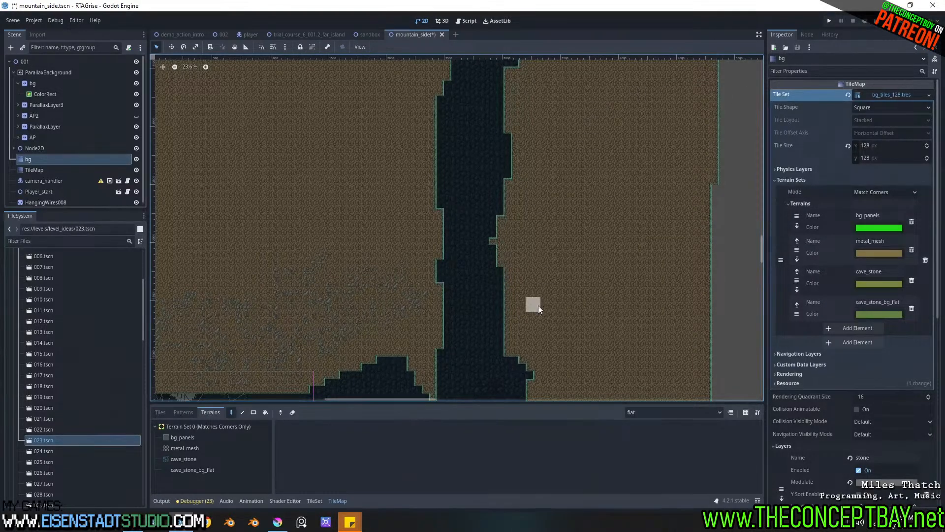
Step: Toggle the bg node's visibility again, view its layer list, and inspect the cave and shaft backgrounds
double_click(136, 160)
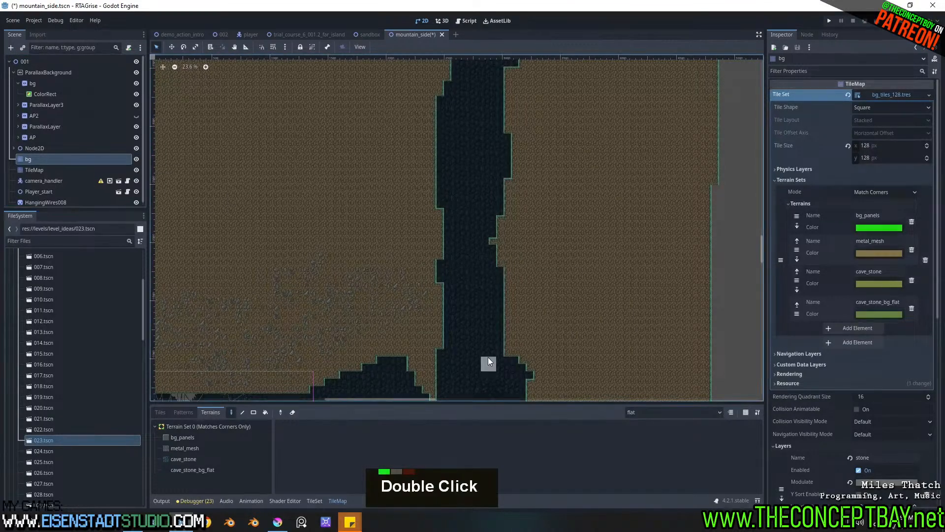
left_click(645, 416)
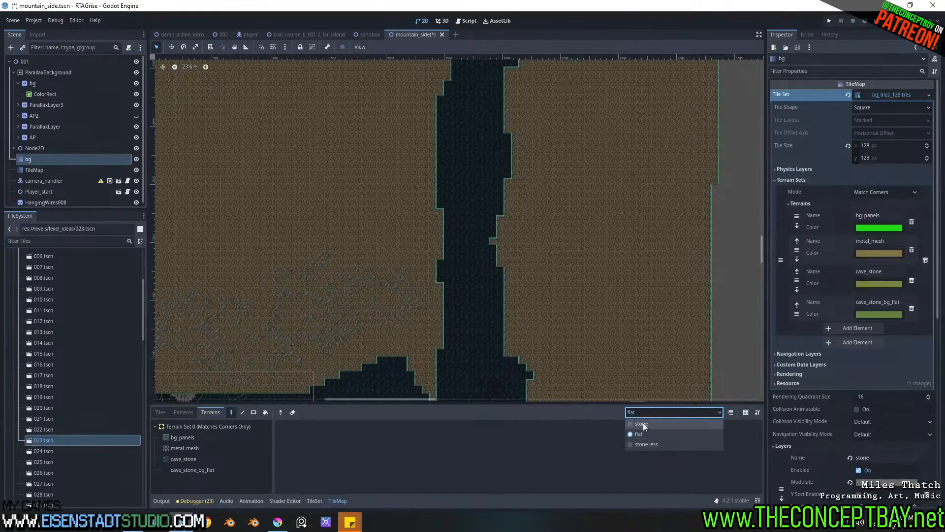
middle_click(591, 311)
middle_click_drag(593, 310, 562, 189)
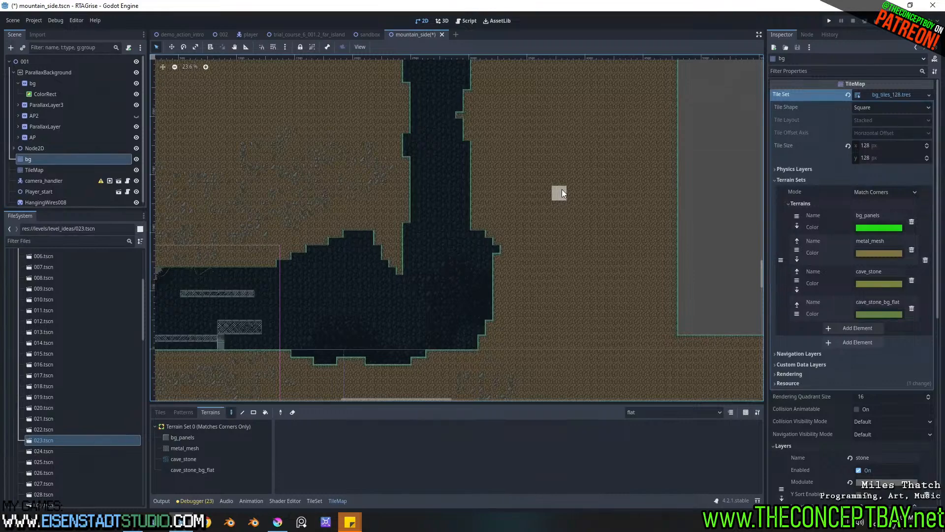
middle_click_drag(529, 302, 570, 238)
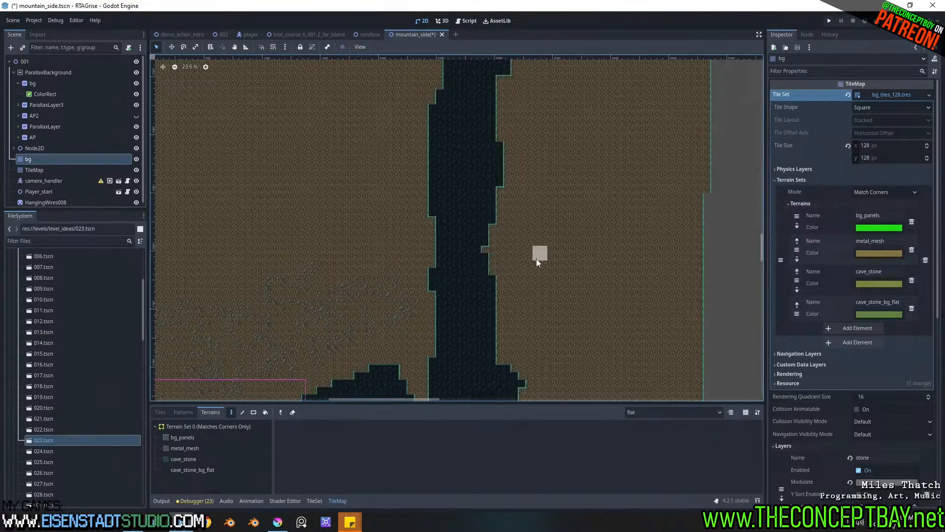
middle_click_drag(540, 257, 525, 279)
middle_click_drag(590, 373, 570, 228)
Step: Inspect the cave_stone_bg_flat and cave_stone terrains and how they appear along the shaft and the cave chamber
left_click(217, 469)
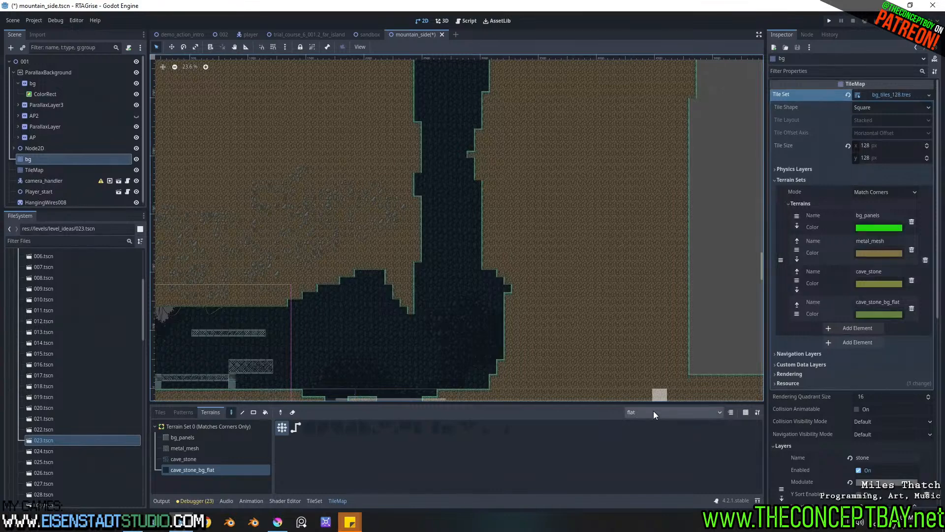
left_click(192, 460)
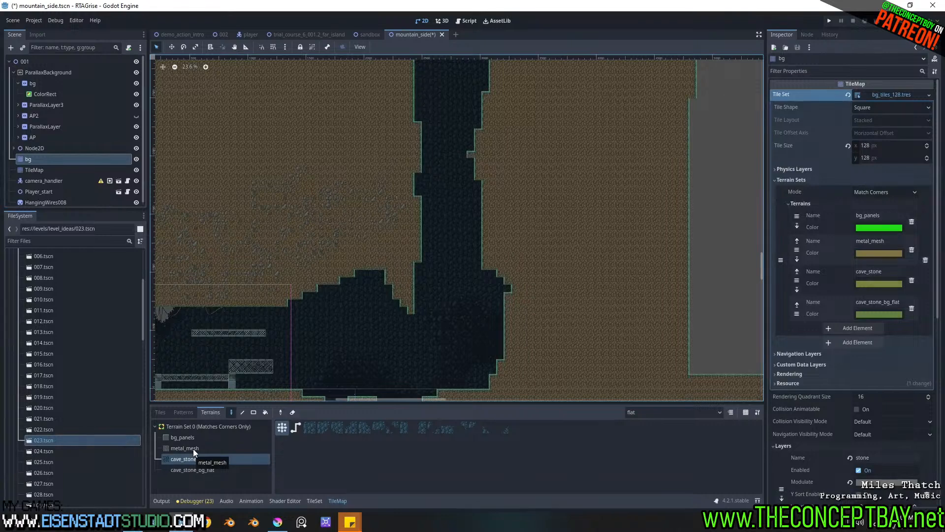
middle_click_drag(502, 249, 628, 291)
middle_click_drag(661, 232, 642, 175)
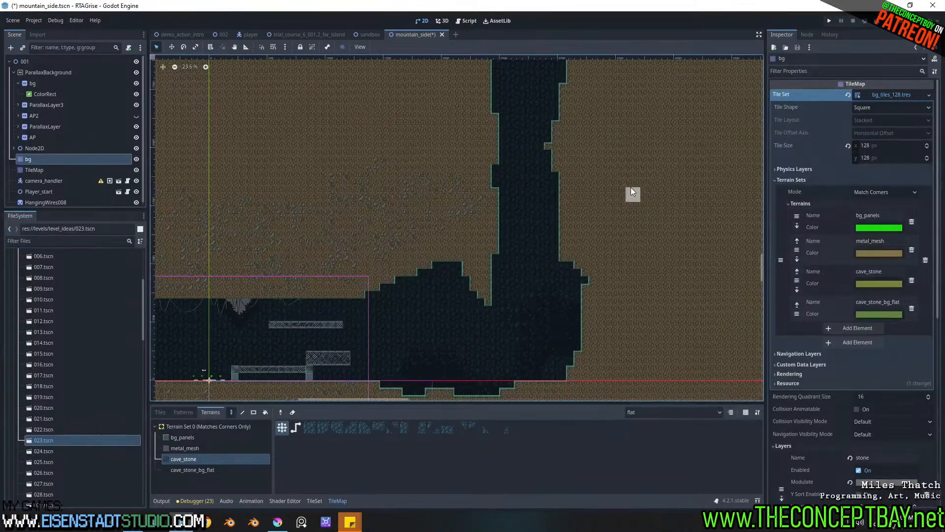
middle_click_drag(660, 207, 689, 270)
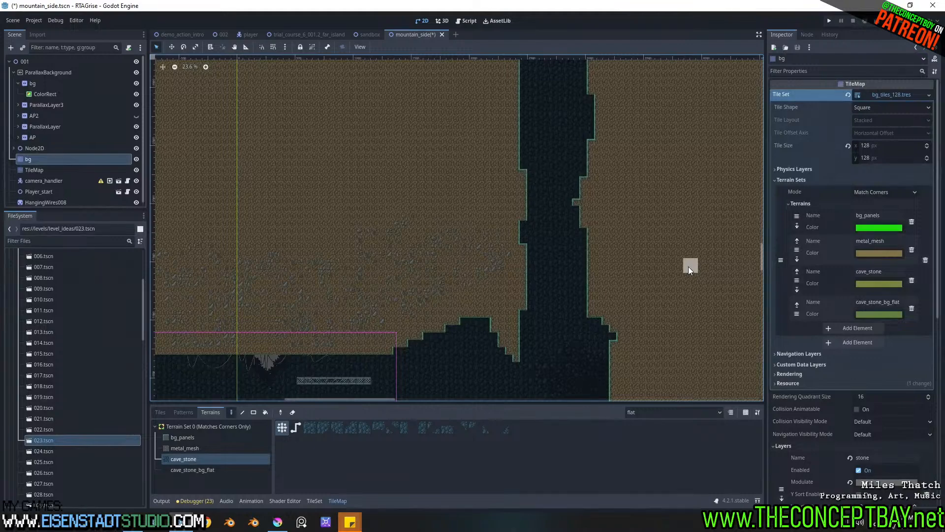
middle_click_drag(688, 266, 485, 202)
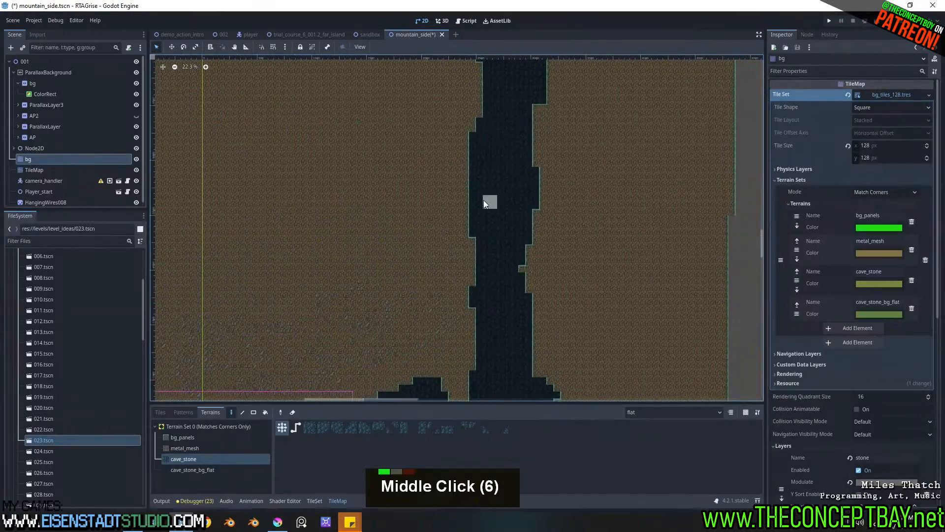
middle_click_drag(601, 271, 464, 327)
middle_click(565, 244)
middle_click_drag(565, 243, 560, 184)
middle_click_drag(627, 264, 604, 155)
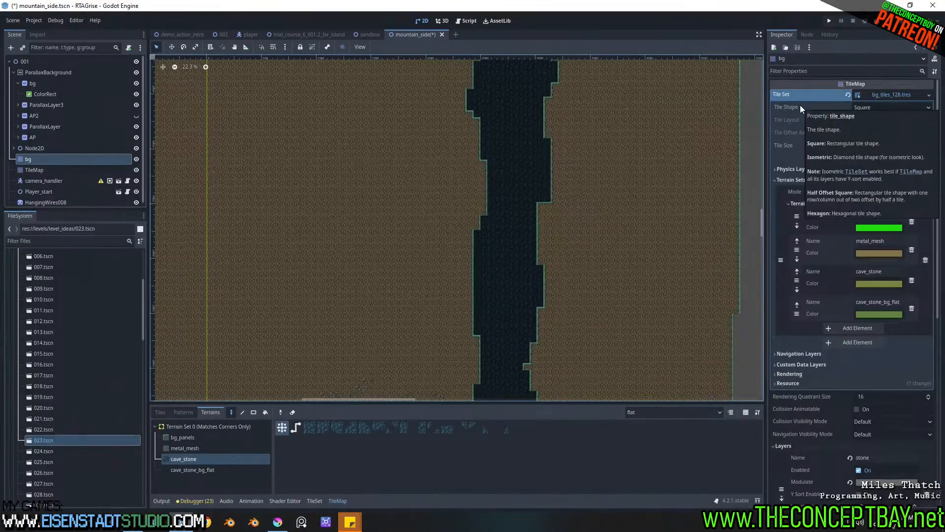
middle_click_drag(576, 344, 548, 181)
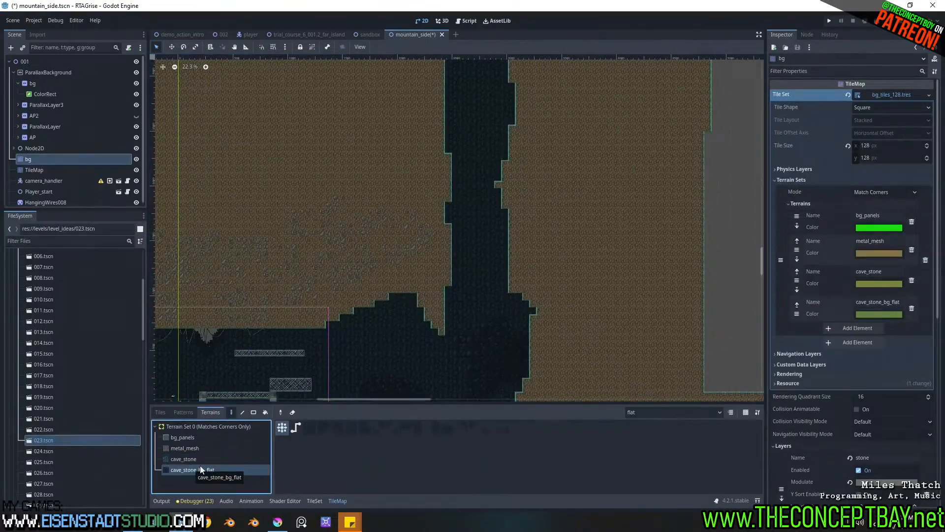
Step: Compare the tile previews of the bg_panels, metal_mesh, cave_stone and cave_stone_bg_flat terrains
left_click(187, 459)
left_click(186, 438)
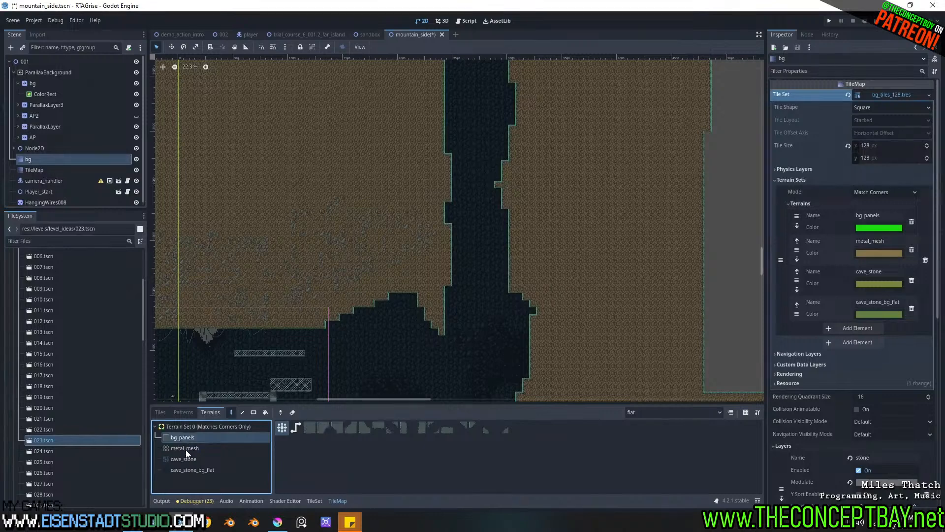
left_click(185, 450)
left_click(185, 459)
left_click(188, 468)
left_click(190, 460)
left_click(196, 447)
double_click(197, 438)
left_click(197, 449)
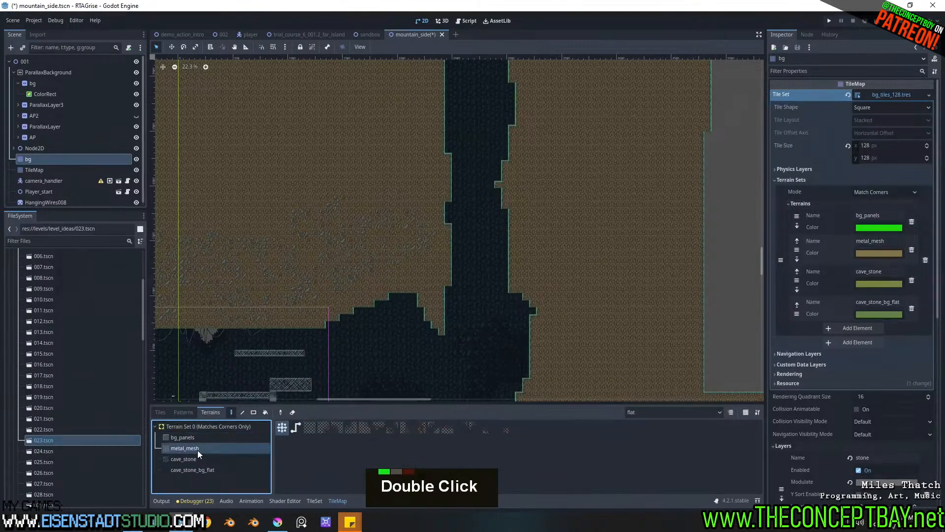
left_click(201, 459)
left_click(215, 468)
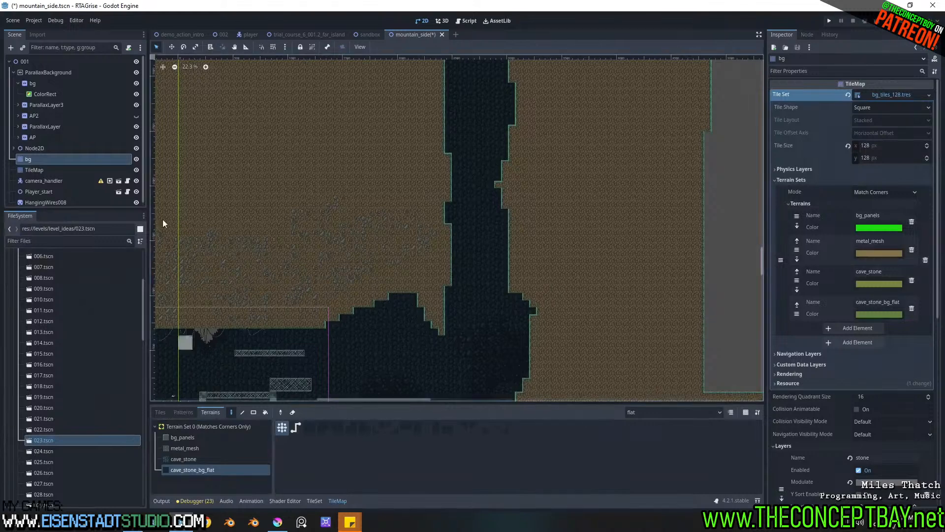
Step: Choose a block of scattered stones from the random_stones_128.png tile source for the bg tilemap
double_click(136, 159)
double_click(218, 457)
double_click(160, 411)
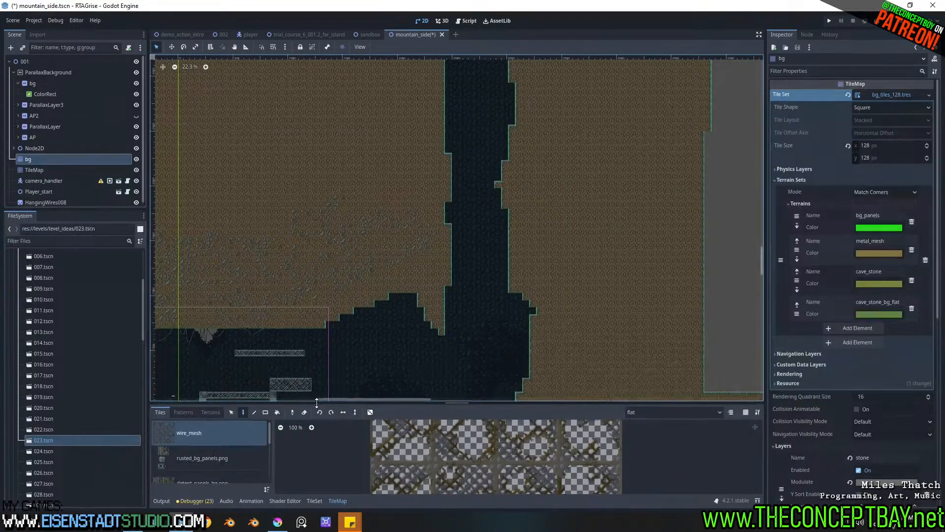
left_click_drag(316, 404, 316, 329)
scroll(195, 451, "down", 2)
scroll(195, 451, "down", 1)
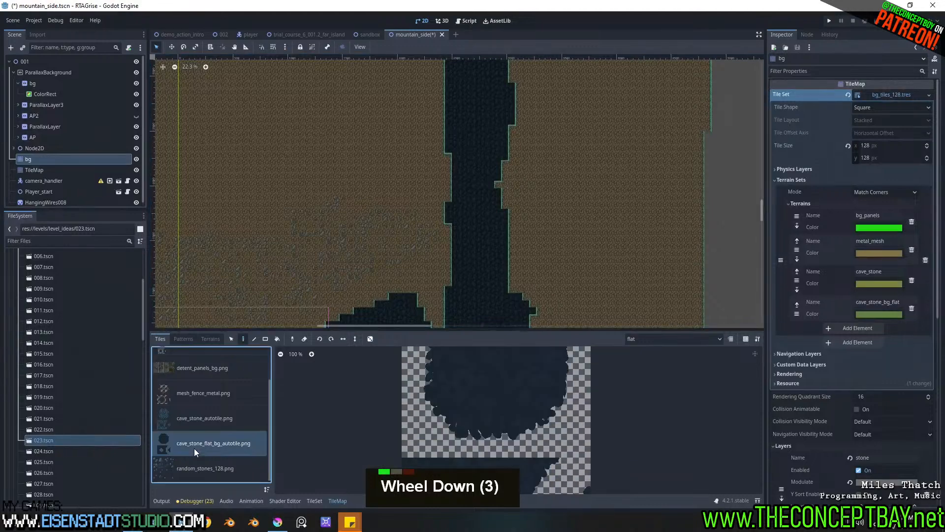
double_click(193, 460)
left_click(489, 447)
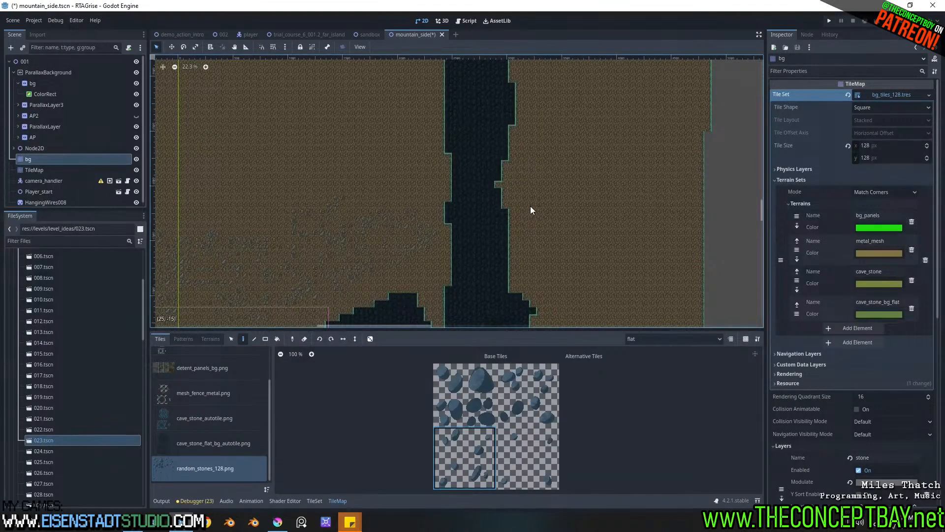
Step: Examine the shaft walls and the stepped cave ceiling at the shaft's base at closer zoom
middle_click_drag(526, 304, 545, 209)
scroll(503, 193, "up", 7)
middle_click_drag(578, 171, 554, 205)
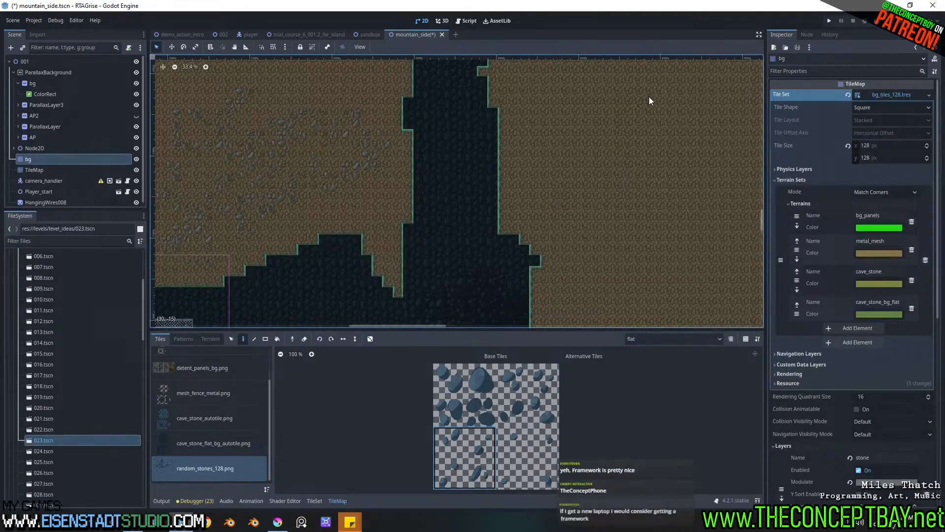
middle_click_drag(607, 167, 555, 191)
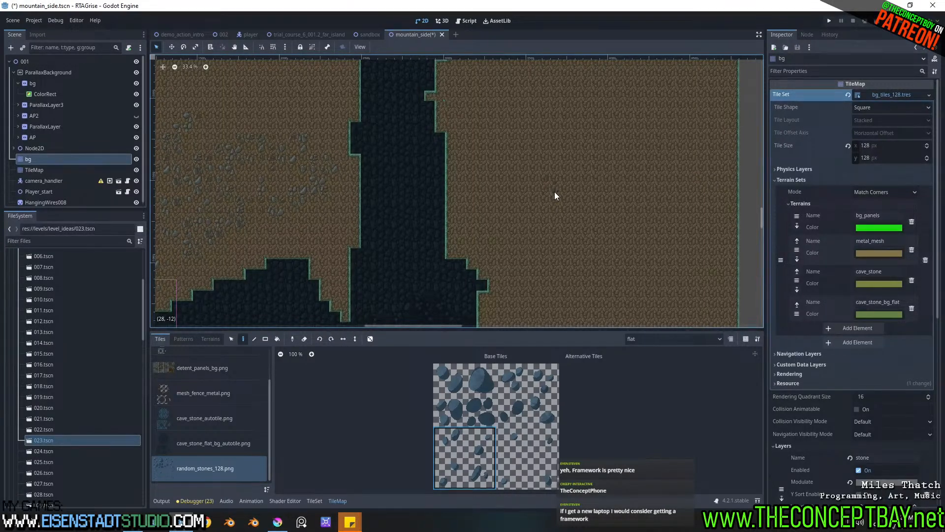
middle_click_drag(538, 169, 544, 224)
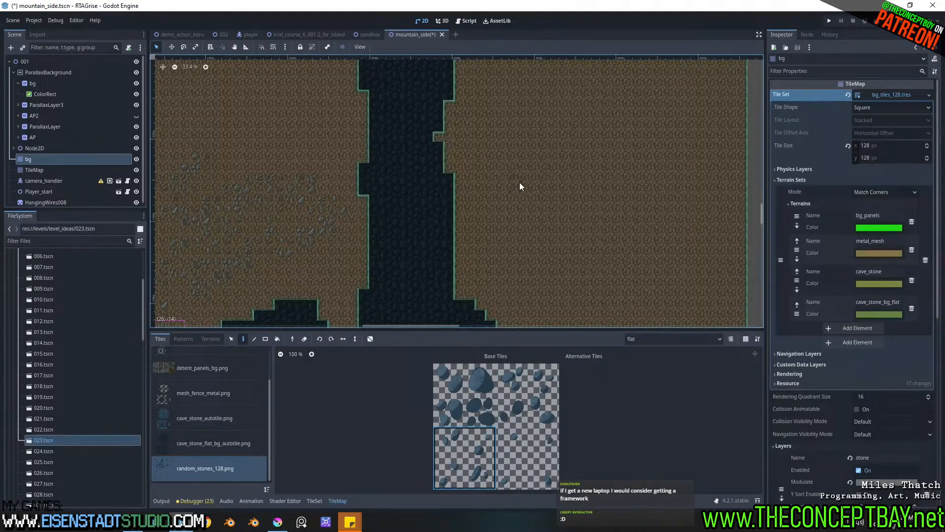
middle_click_drag(511, 197, 471, 310)
middle_click_drag(490, 211, 489, 266)
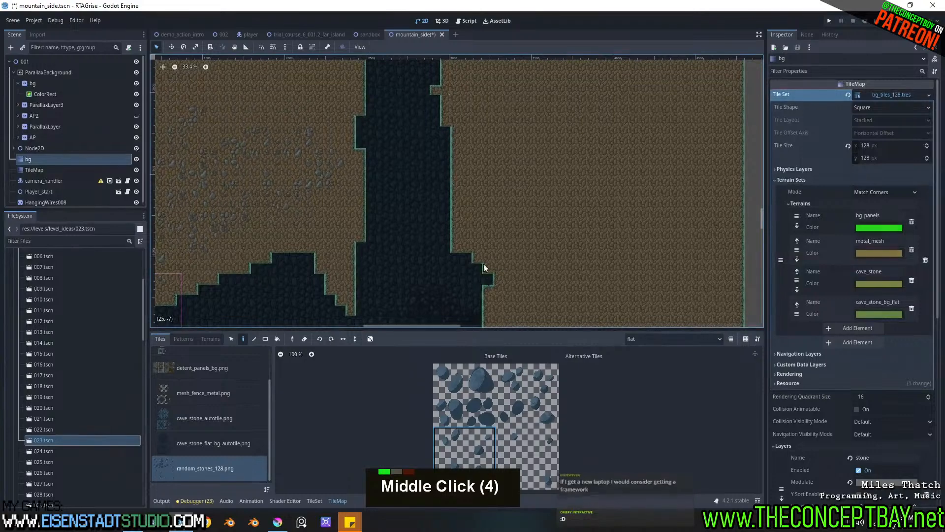
Step: Try erasing in the shaft on the flat layer, and switch to the stone less layer and back to flat
right_click(427, 177)
left_click(653, 338)
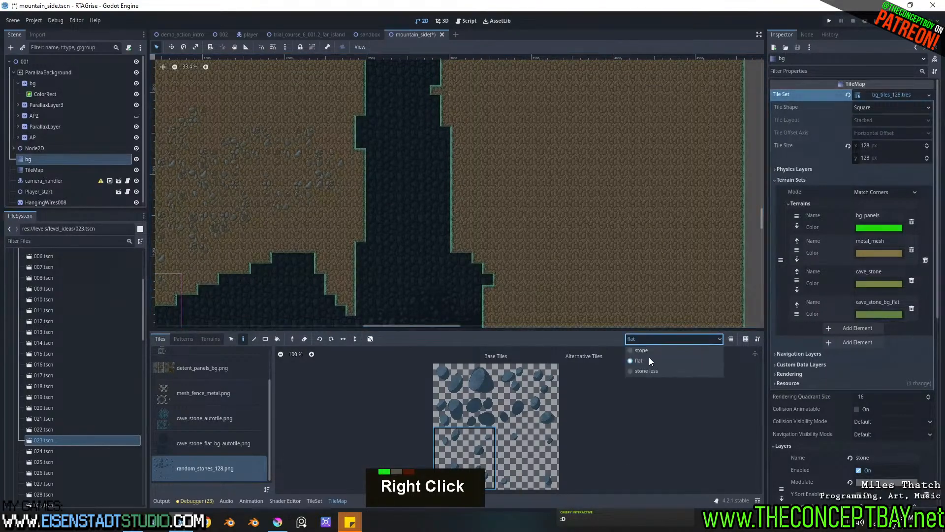
left_click(648, 370)
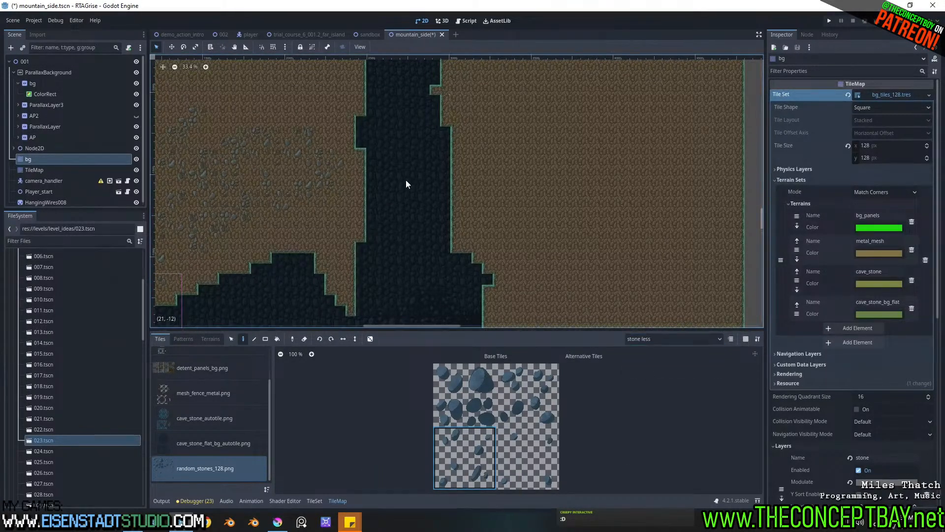
left_click(678, 344)
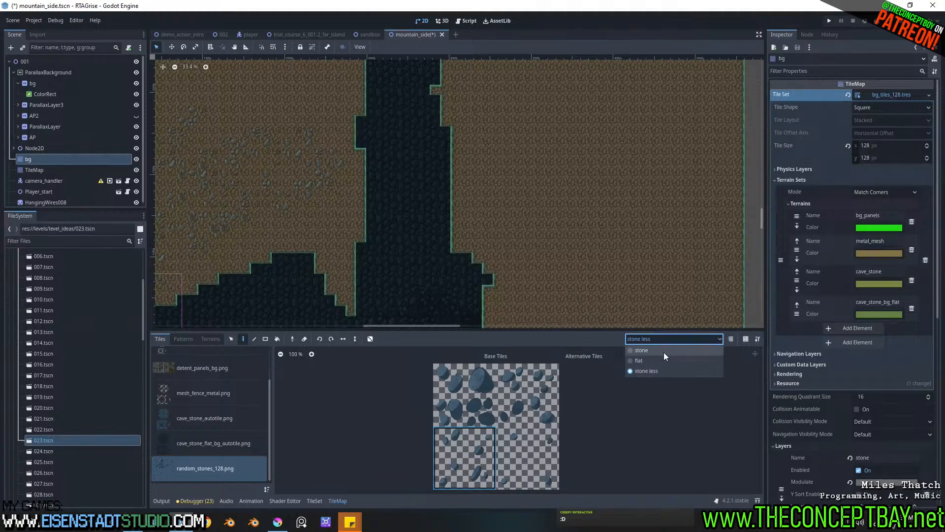
left_click(645, 360)
left_click(231, 338)
middle_click_drag(348, 134, 422, 234)
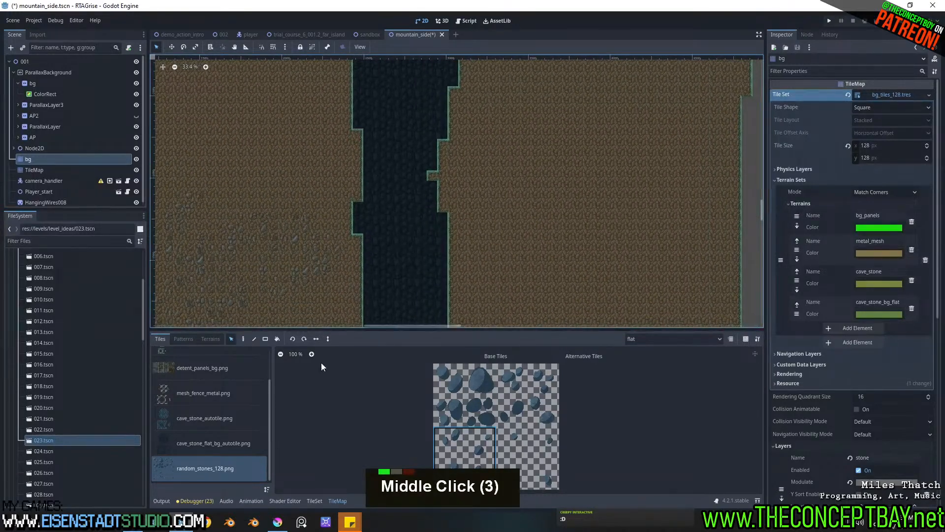
scroll(277, 369, "down", 1)
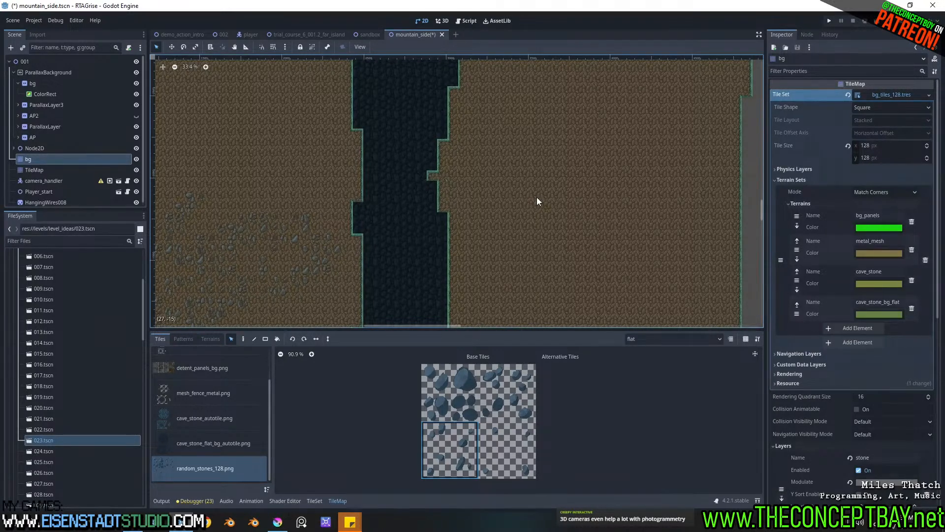
Step: Try erasing background tiles inside the lower shaft on the flat layer and on the stone less layer
middle_click_drag(537, 197, 548, 73)
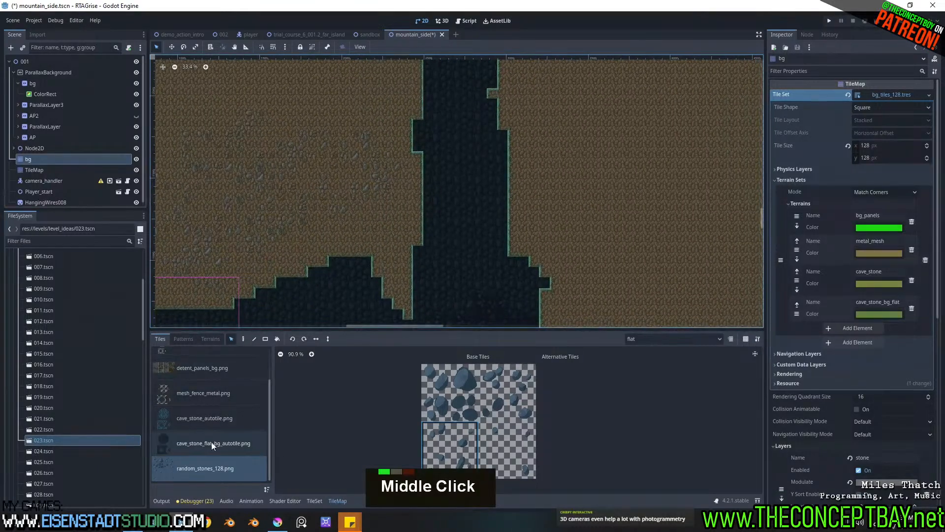
left_click(243, 338)
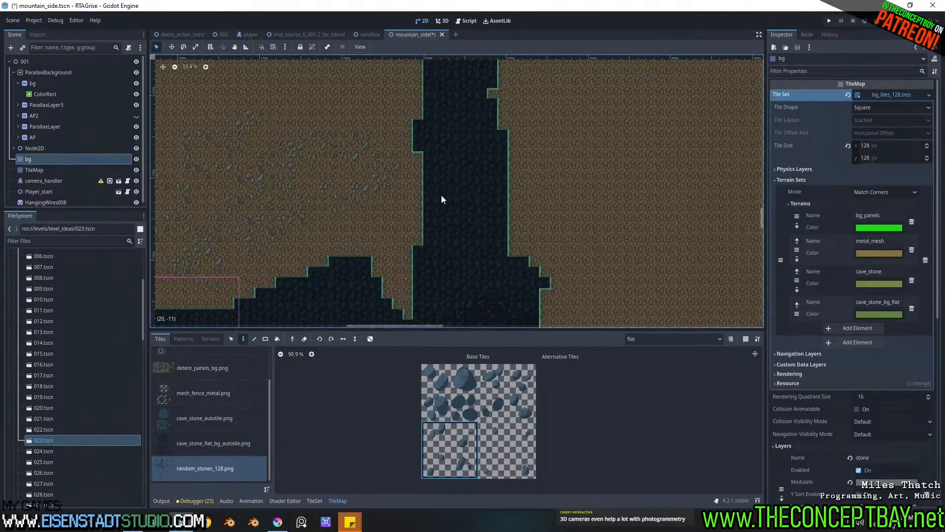
right_click(473, 206)
left_click(653, 338)
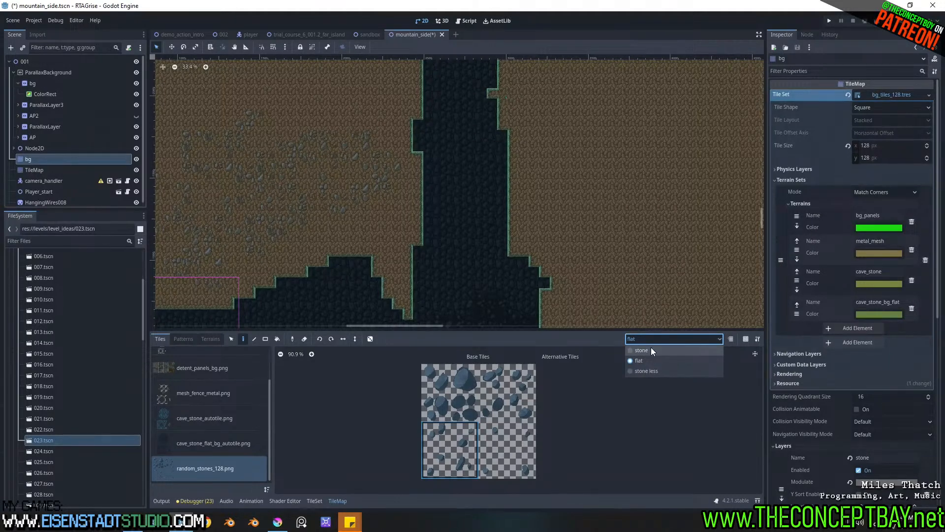
left_click(651, 349)
left_click(654, 340)
left_click(656, 370)
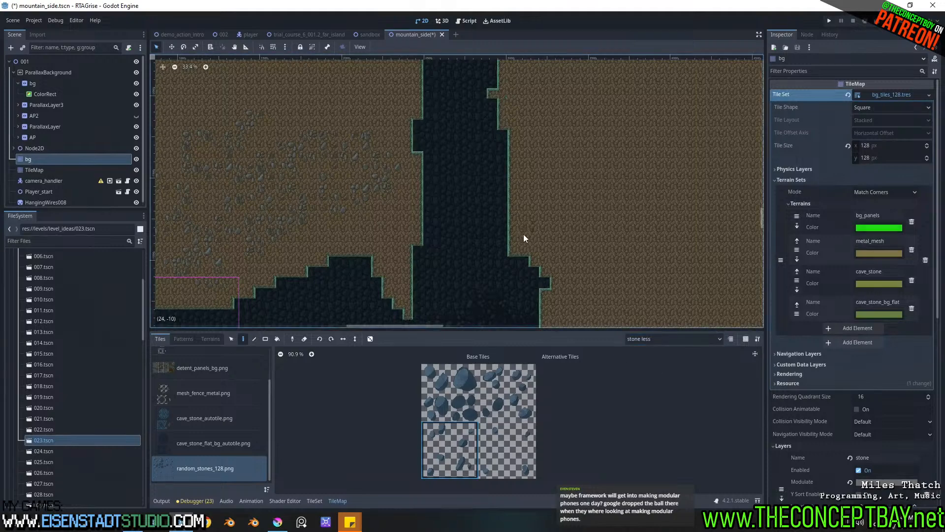
right_click(433, 164)
Step: Inspect the shaft background from the cave chamber at its base up through the narrow section
middle_click_drag(432, 168, 455, 218)
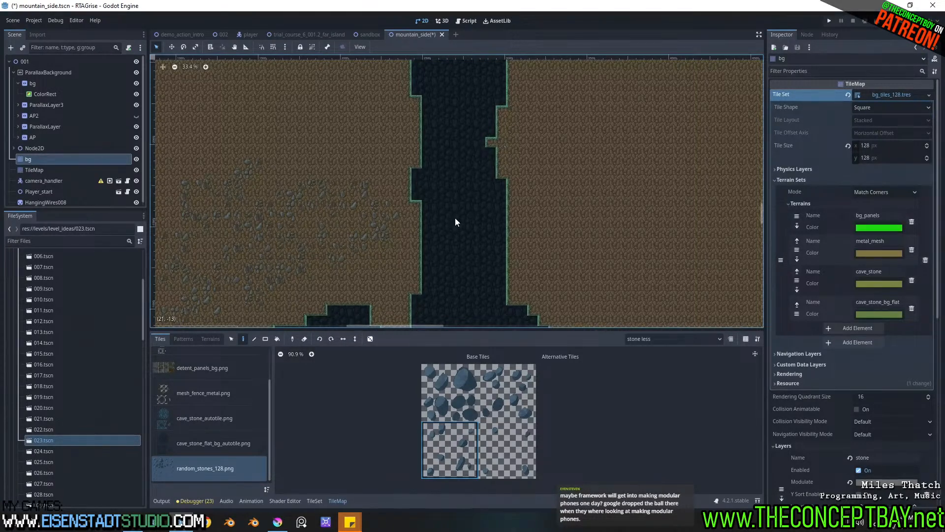
middle_click_drag(456, 217, 426, 141)
mouse_move(427, 150)
middle_mouse_down()
mouse_move(431, 163)
mouse_move(420, 158)
middle_mouse_up()
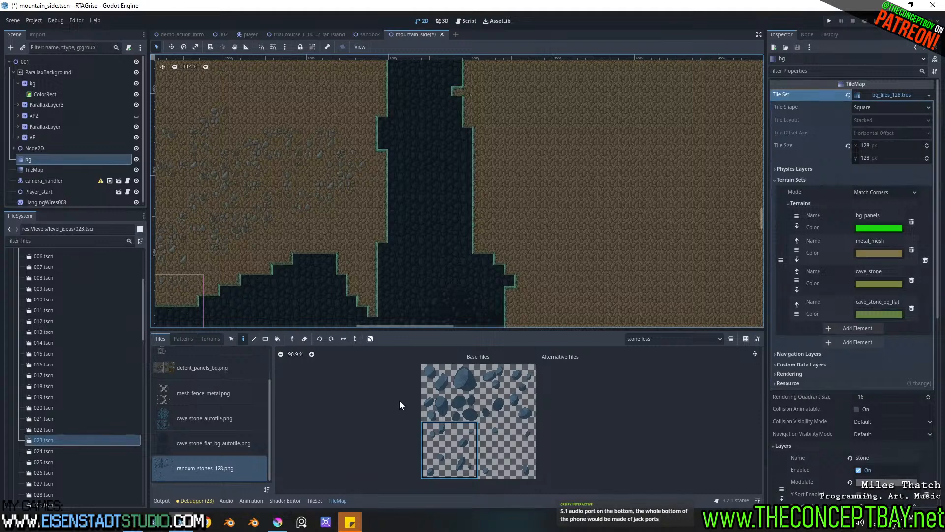
left_click_drag(424, 331, 424, 330)
scroll(424, 305, "down", 3)
scroll(411, 291, "up", 4)
scroll(409, 256, "down", 4)
middle_click_drag(407, 239, 547, 194)
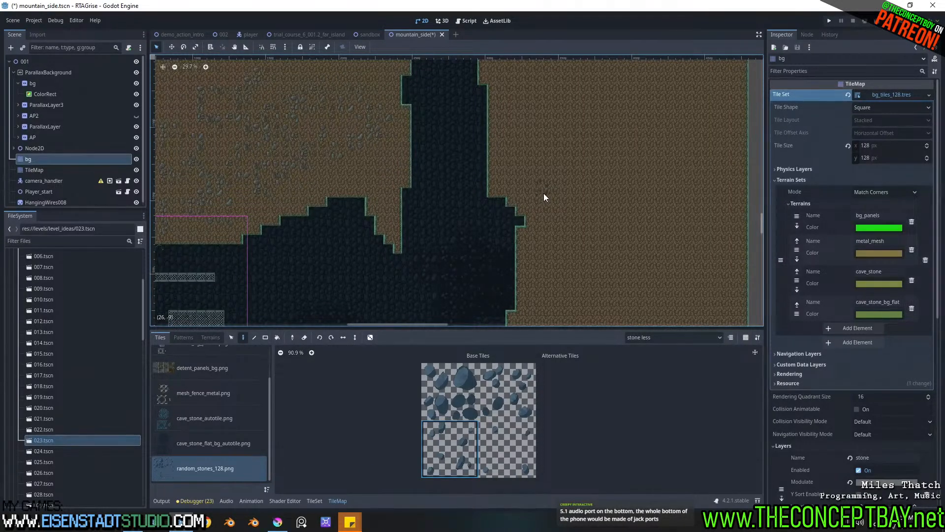
middle_click_drag(544, 193, 480, 263)
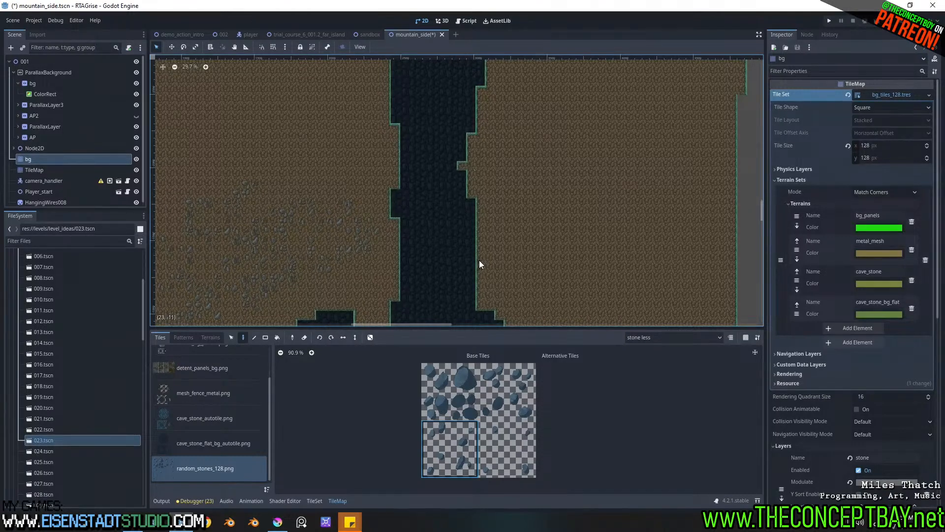
scroll(479, 260, "down", 3)
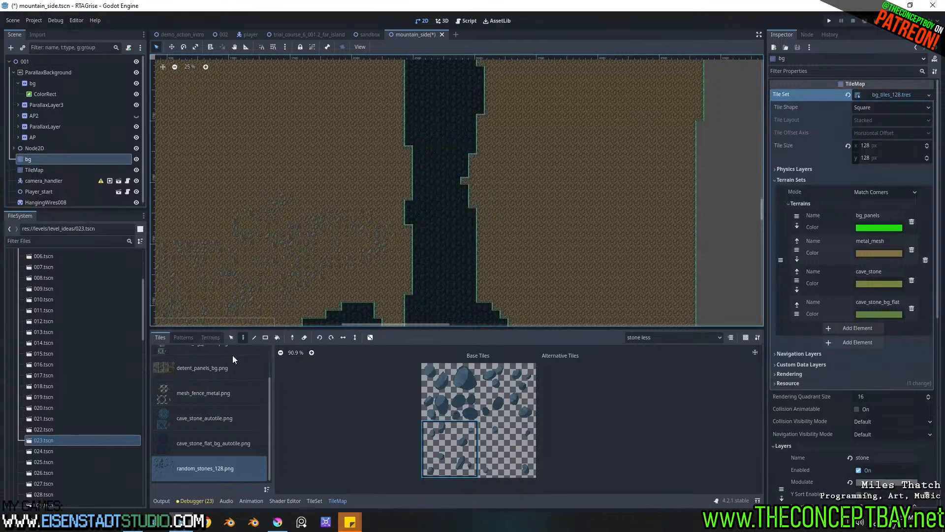
Step: Make flat the active layer, erase a spot in the lower shaft, and highlight only the active layer
left_click(433, 409)
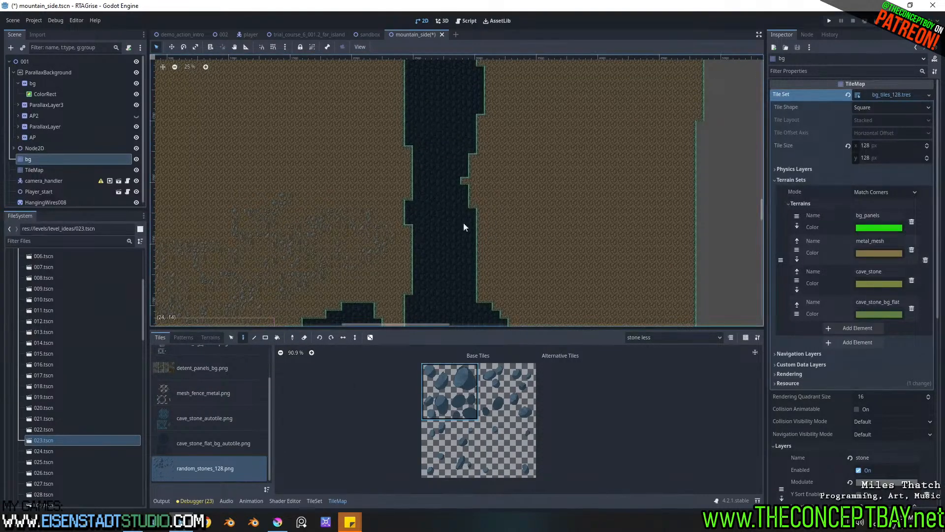
key("ctrl+z")
left_click(665, 338)
left_click(659, 360)
right_click(410, 256)
middle_click_drag(491, 225, 490, 84)
left_click(728, 337)
middle_click_drag(529, 121, 531, 193)
Step: Switch to the stone layer and erase its tiles through the shaft's narrow middle section
left_click(651, 338)
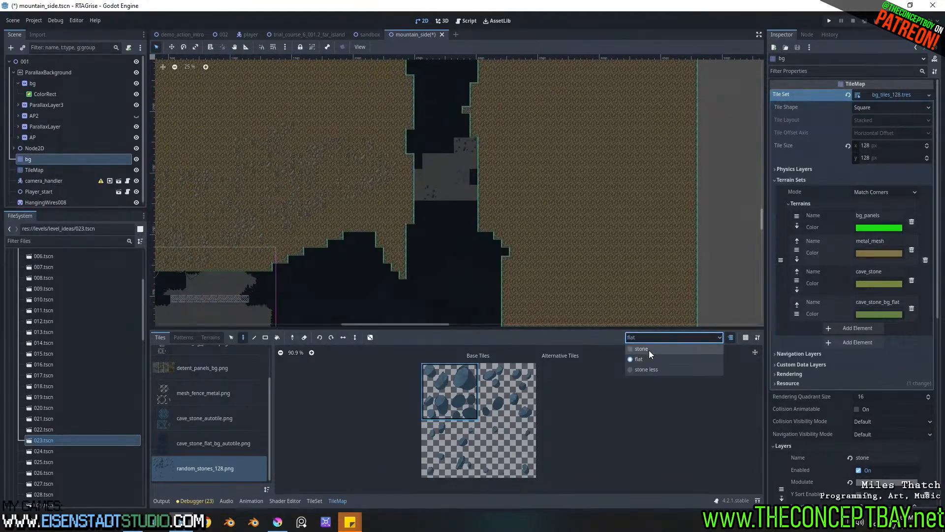
left_click(649, 349)
scroll(498, 215, "down", 1)
right_click(393, 229)
mouse_move(408, 196)
right_mouse_down()
mouse_move(431, 211)
mouse_move(440, 192)
mouse_move(407, 185)
mouse_move(436, 162)
mouse_move(391, 129)
mouse_move(388, 78)
right_mouse_up()
middle_click_drag(422, 154, 382, 187)
Step: Using terrain editing, extend the cleared stone area up the shaft and remove leftover stone along the right wall
left_click(212, 338)
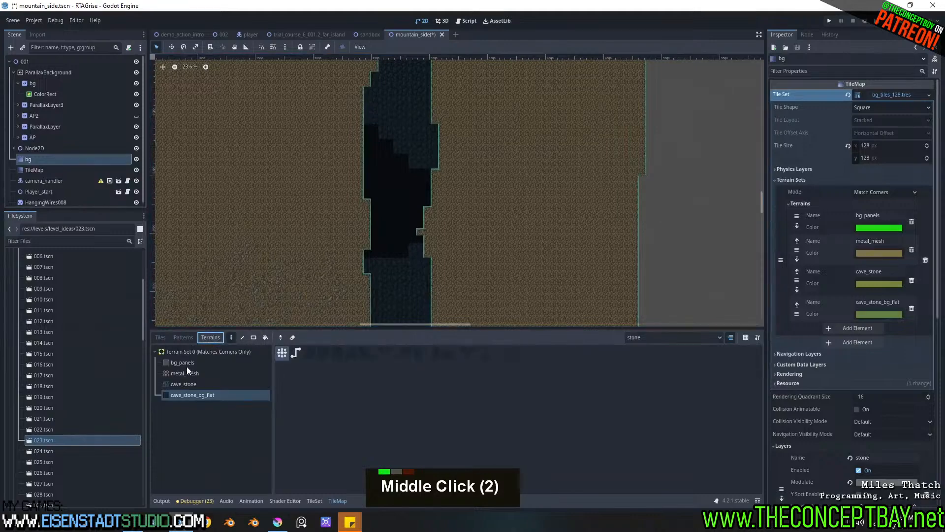
right_click_drag(448, 178, 358, 106)
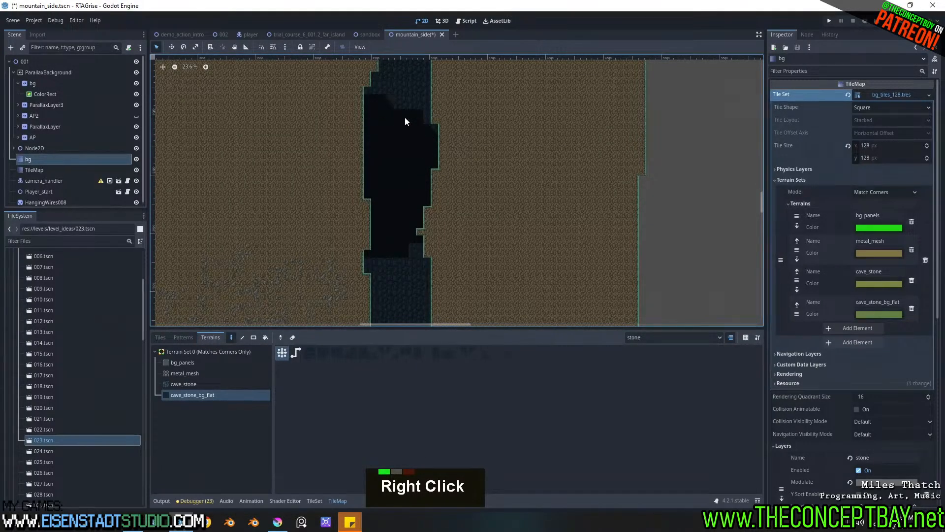
middle_click_drag(383, 106, 436, 215)
scroll(463, 153, "up", 11)
middle_click_drag(463, 152, 506, 164)
mouse_move(376, 161)
right_mouse_down()
mouse_move(366, 143)
mouse_move(457, 215)
mouse_move(465, 191)
right_mouse_up()
right_click(428, 191)
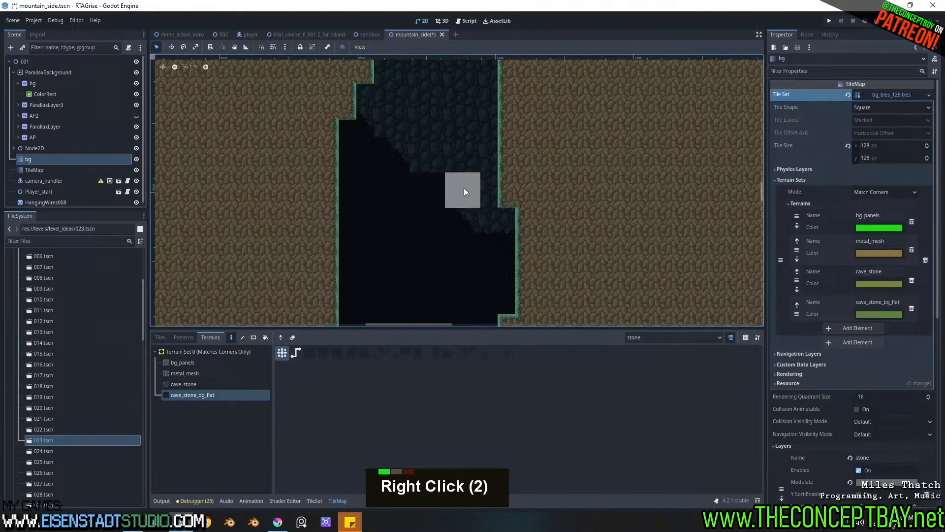
double_click(473, 181)
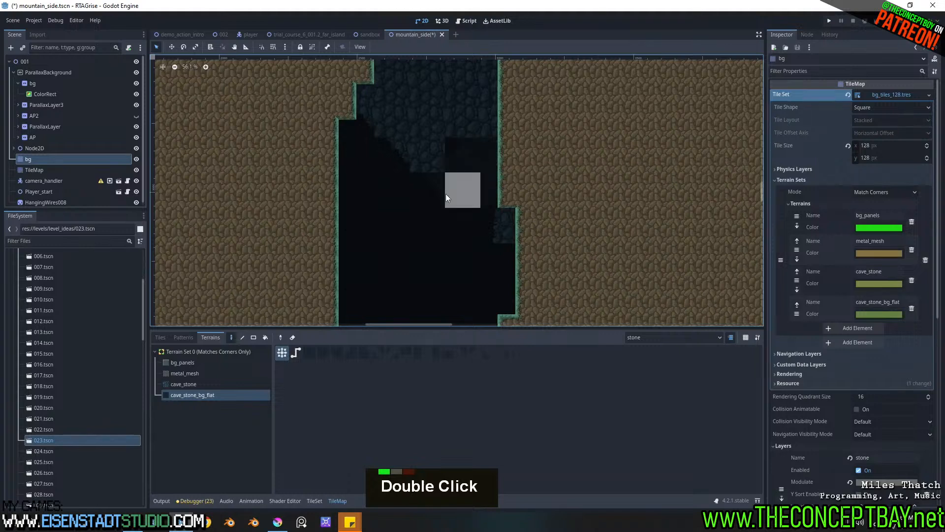
right_click(507, 226)
Step: Toggle the active-layer highlight to compare the layers, and erase more stone-layer tiles at the cleared area's upper edge
scroll(537, 296, "up", 1)
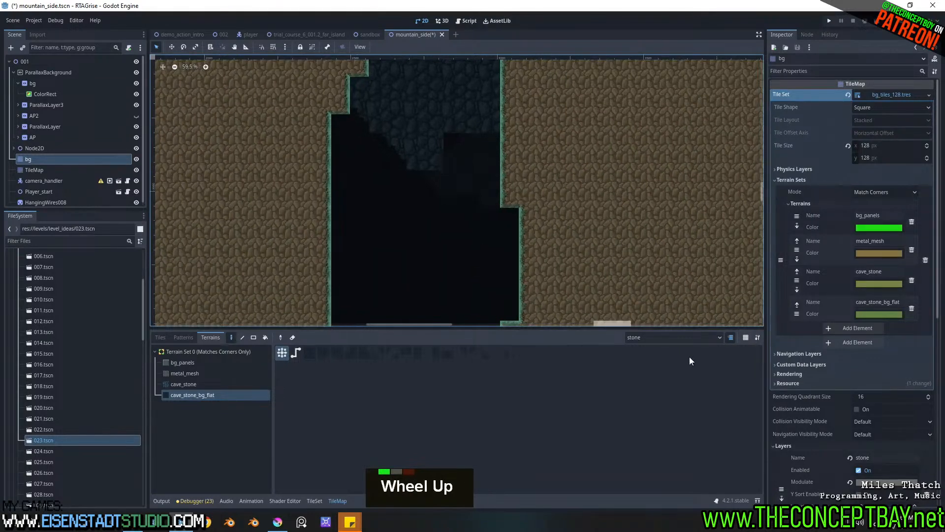
left_click(731, 337)
left_click(731, 337)
mouse_move(465, 158)
right_mouse_down()
mouse_move(382, 101)
mouse_move(432, 110)
mouse_move(466, 197)
right_mouse_up()
scroll(436, 234, "down", 3)
middle_click_drag(436, 234, 445, 277)
Step: Try erasing more stone tiles higher up the shaft, and undo the last two erasures
mouse_move(388, 215)
right_mouse_down()
mouse_move(389, 157)
mouse_move(470, 216)
mouse_move(392, 152)
mouse_move(395, 135)
mouse_move(403, 157)
right_mouse_up()
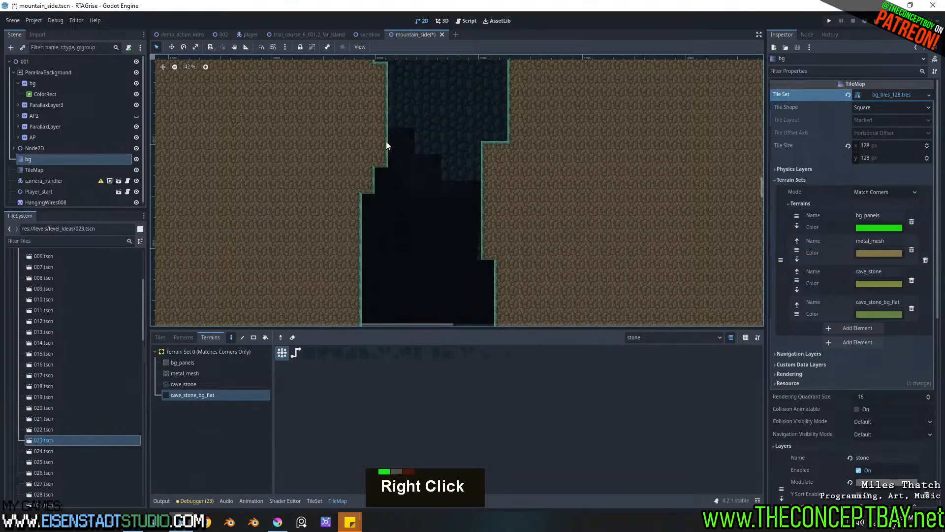
key("ctrl+z")
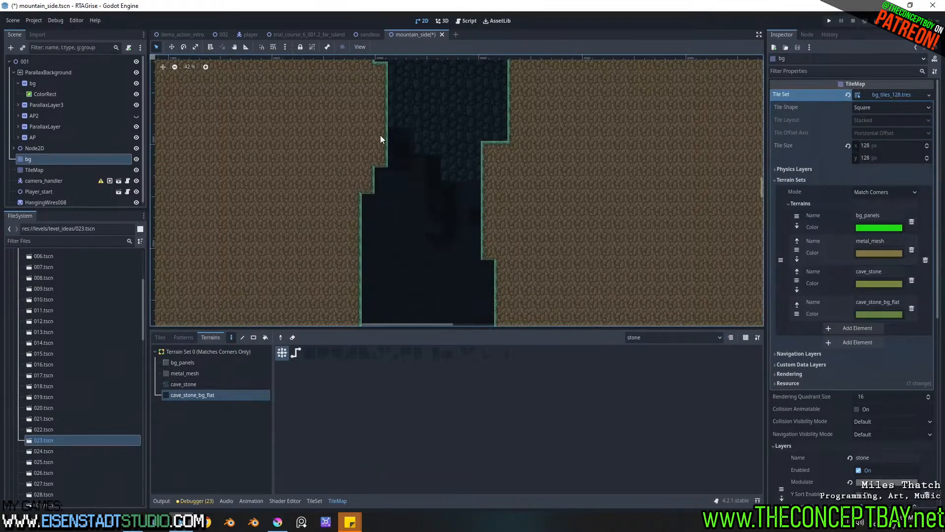
key("ctrl+z")
Step: With the active layer highlighted, repaint cave_stone terrain beside the small wall notch at the cleared area's lower end
left_click(168, 383)
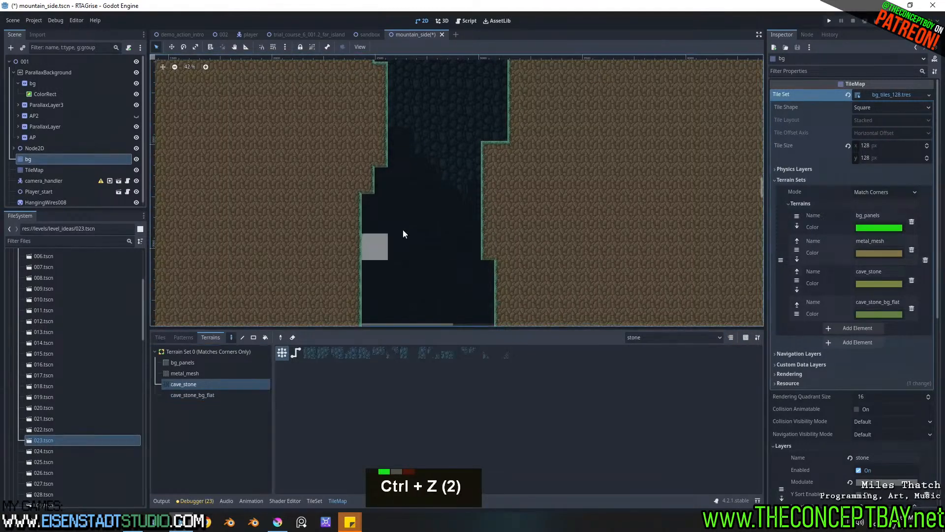
left_click(731, 337)
middle_click_drag(556, 323, 536, 129)
scroll(535, 129, "down", 4)
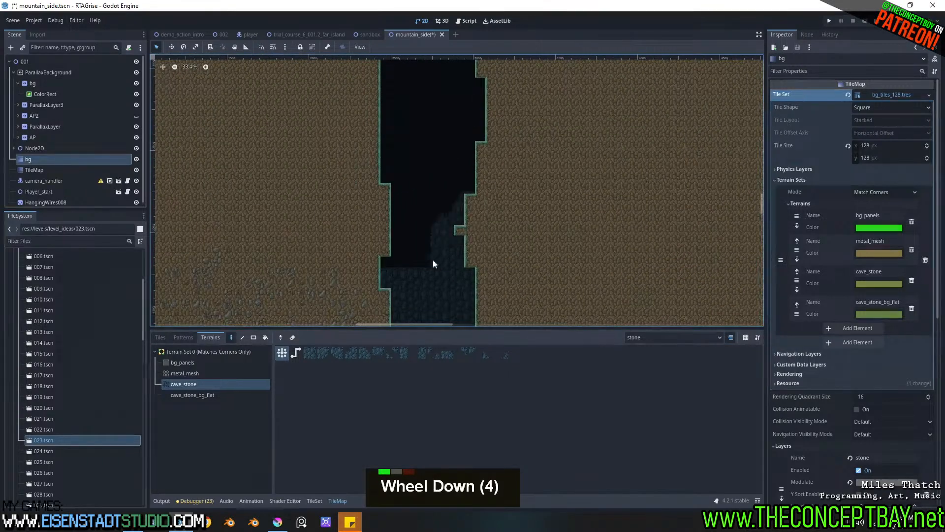
middle_click_drag(380, 283, 461, 314)
middle_click_drag(389, 198, 401, 284)
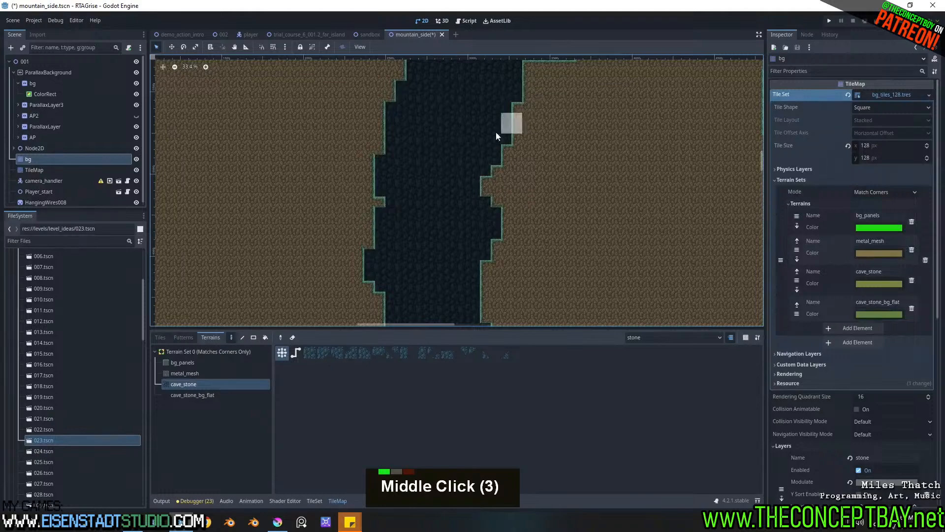
Step: Erase a rounded patch of the stone layer along the upper wall of the shaft's bend
middle_click_drag(514, 118, 454, 190)
scroll(500, 129, "down", 2)
mouse_move(500, 129)
middle_mouse_down()
mouse_move(445, 246)
mouse_move(460, 154)
middle_mouse_up()
mouse_move(450, 121)
right_mouse_down()
mouse_move(444, 157)
mouse_move(470, 96)
mouse_move(445, 87)
mouse_move(464, 155)
mouse_move(444, 161)
mouse_move(412, 118)
mouse_move(444, 175)
mouse_move(373, 155)
right_mouse_up()
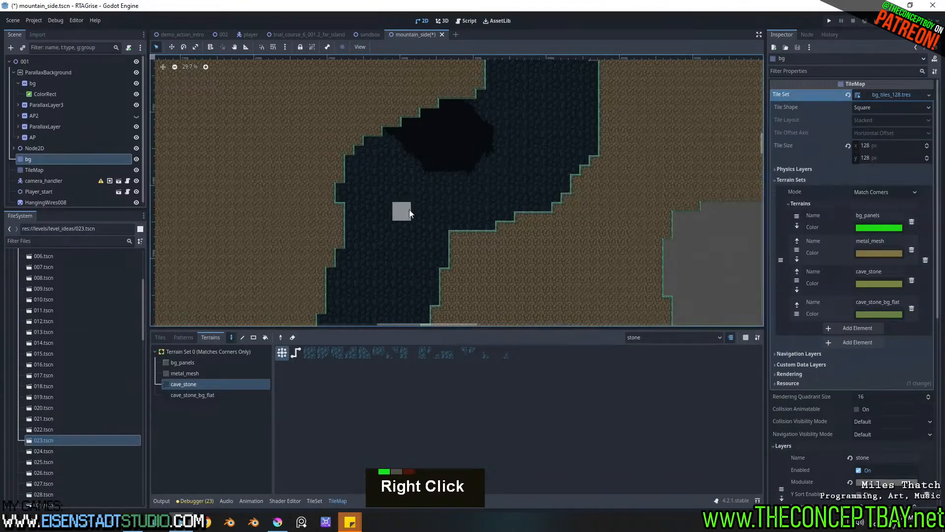
middle_click_drag(411, 208, 388, 226)
Step: Erase further stone-layer patches in the vertical shaft section above the bend
middle_click_drag(479, 220, 408, 278)
middle_click_drag(518, 147, 486, 167)
mouse_move(485, 168)
right_mouse_down()
mouse_move(448, 158)
mouse_move(462, 134)
mouse_move(498, 140)
mouse_move(472, 212)
right_mouse_up()
mouse_move(472, 212)
middle_mouse_down()
mouse_move(518, 189)
mouse_move(516, 236)
middle_mouse_up()
mouse_move(516, 236)
right_mouse_down("ctrl+shift")
mouse_move(372, 106)
mouse_move(468, 97)
right_mouse_up("ctrl+shift")
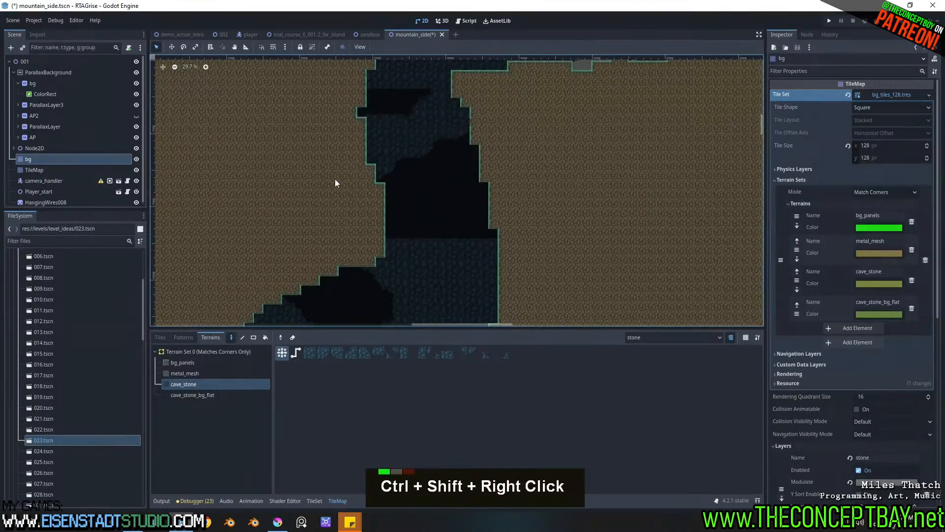
Step: Repaint cave_stone along the cleared patch's lower edge above the bend, and erase a rounded stone-layer patch in the narrower shaft below it
mouse_move(377, 226)
left_mouse_down()
mouse_move(436, 238)
mouse_move(475, 232)
left_mouse_up()
middle_click_drag(422, 291, 474, 203)
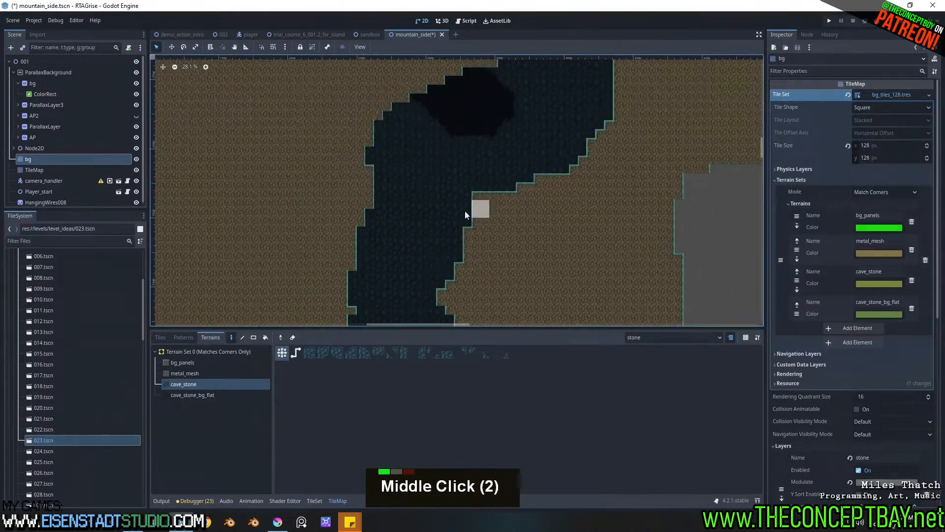
right_click_drag(493, 203, 395, 281, "ctrl+shift")
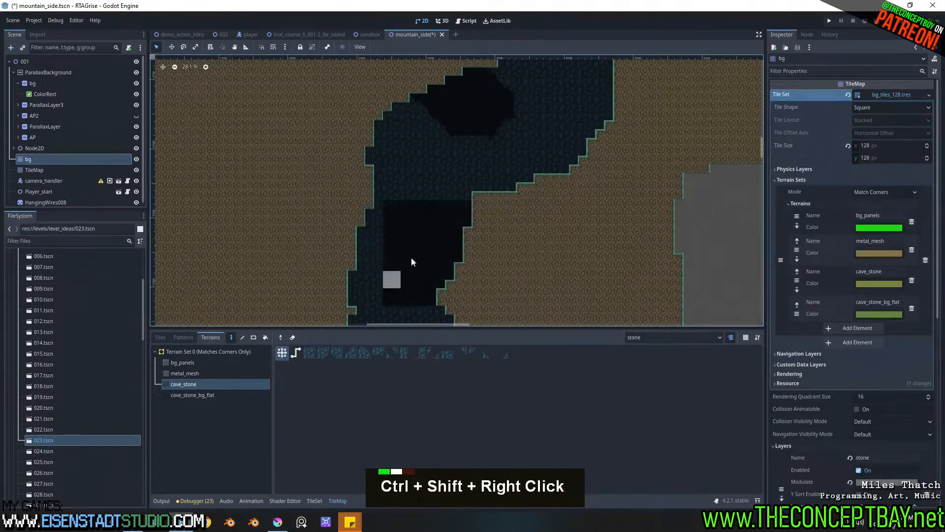
left_click_drag(372, 246, 424, 320)
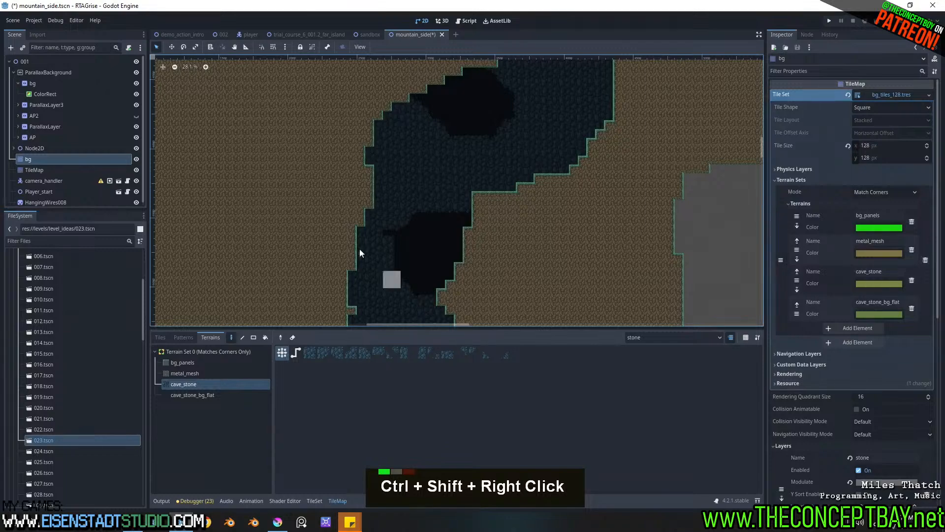
Step: Erase the stone layer at the cave mouth beside the forest hill, and repaint cave_stone to give the clearing an irregular diagonal edge
middle_click_drag(376, 235, 409, 223)
scroll(380, 252, "down", 2)
middle_click_drag(379, 252, 394, 267)
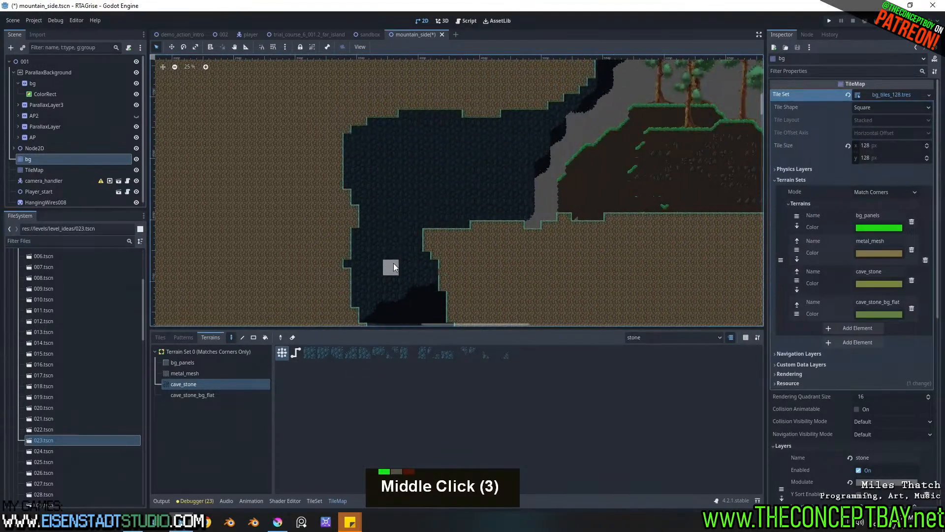
middle_click_drag(563, 123, 478, 157)
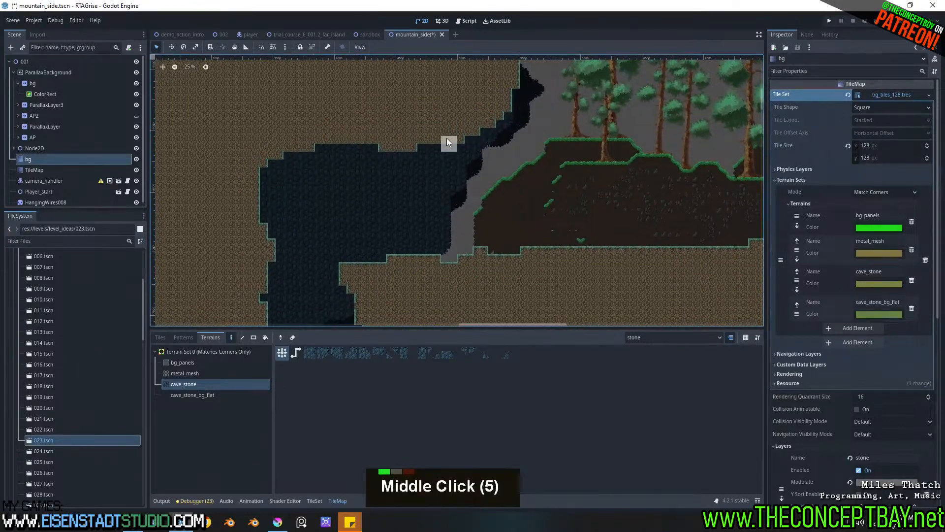
mouse_move(364, 241)
right_mouse_down("ctrl+shift")
mouse_move(358, 283)
mouse_move(442, 158)
mouse_move(530, 97)
mouse_move(388, 252)
mouse_move(415, 265)
mouse_move(402, 259)
right_mouse_up("ctrl+shift")
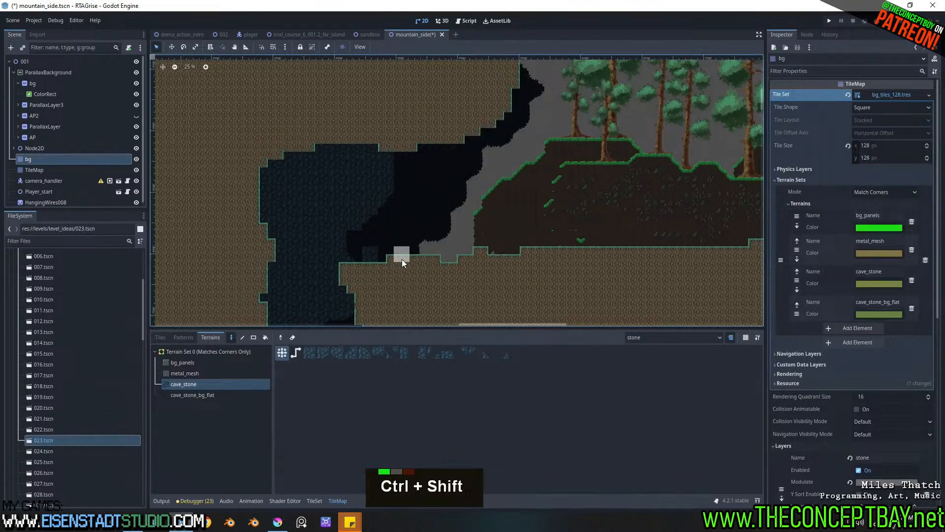
right_click_drag(405, 291, 365, 248, "ctrl+shift")
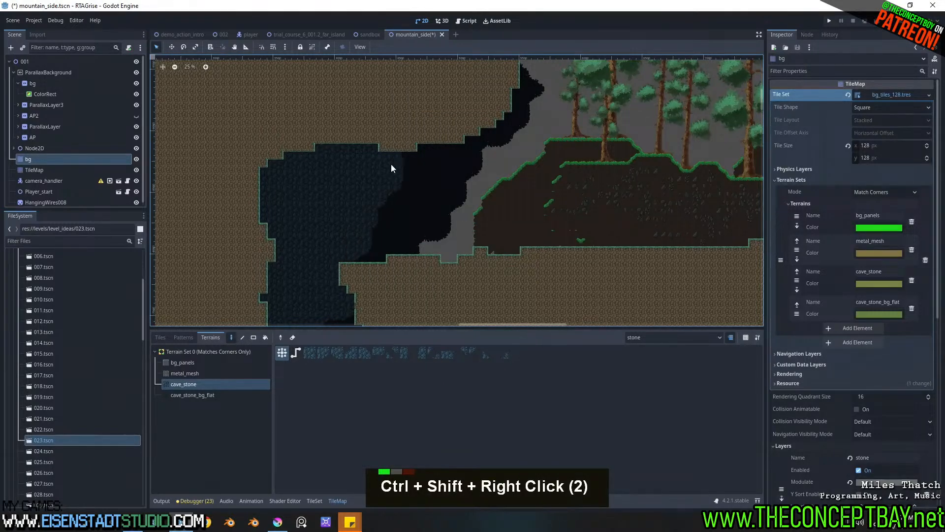
left_click_drag(383, 171, 405, 119)
Step: Review the cleared background patches along the full height of the shaft
middle_click_drag(408, 201, 417, 146)
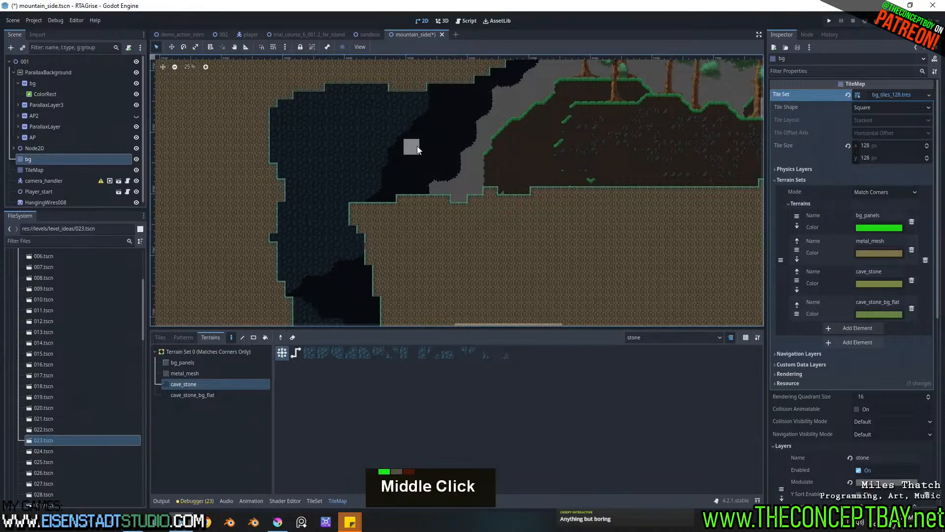
middle_click_drag(400, 224, 511, 110)
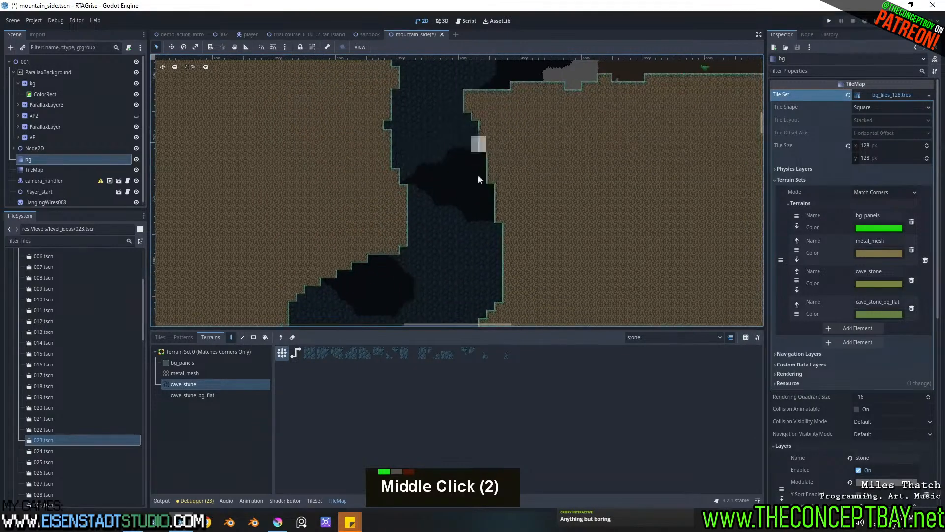
middle_click_drag(471, 185, 526, 79)
mouse_move(397, 208)
middle_mouse_down()
mouse_move(426, 189)
mouse_move(461, 99)
middle_mouse_up()
middle_click_drag(456, 241, 371, 91)
scroll(384, 189, "down", 1)
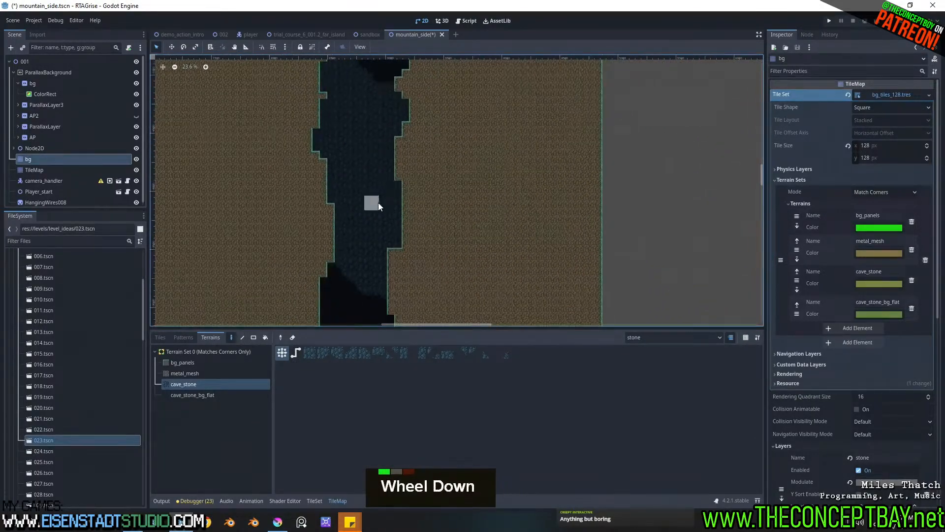
middle_click_drag(384, 291, 474, 79)
mouse_move(458, 246)
middle_mouse_down()
mouse_move(469, 185)
mouse_move(457, 69)
middle_mouse_up()
mouse_move(454, 170)
middle_mouse_down()
mouse_move(495, 156)
mouse_move(441, 302)
middle_mouse_up()
middle_click_drag(449, 209, 463, 348)
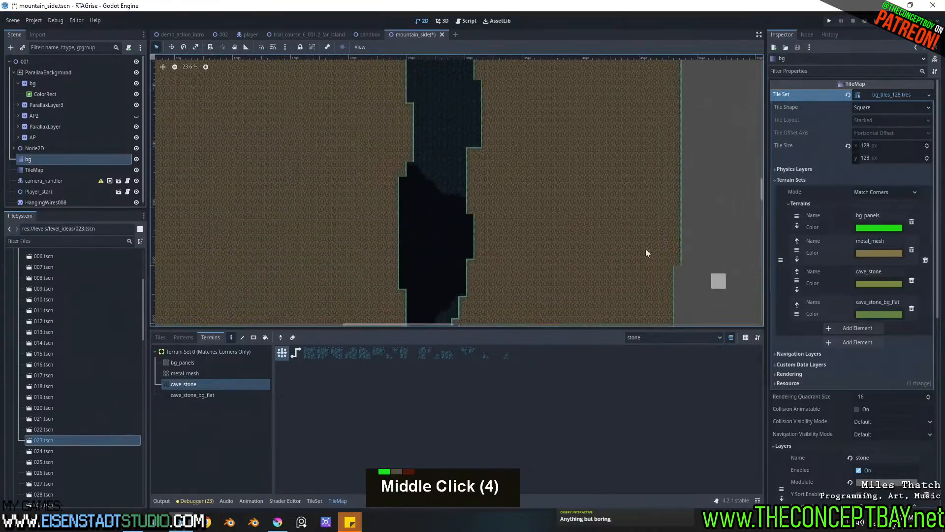
mouse_move(626, 293)
middle_mouse_down()
mouse_move(481, 124)
mouse_move(501, 66)
mouse_move(496, 300)
middle_mouse_up()
middle_click_drag(497, 196, 529, 249)
Step: On the stone less layer, try placing the dense 2×2 stone group from random_stones_128.png in the lower cleared patch, and undo the last placement
scroll(528, 249, "up", 3)
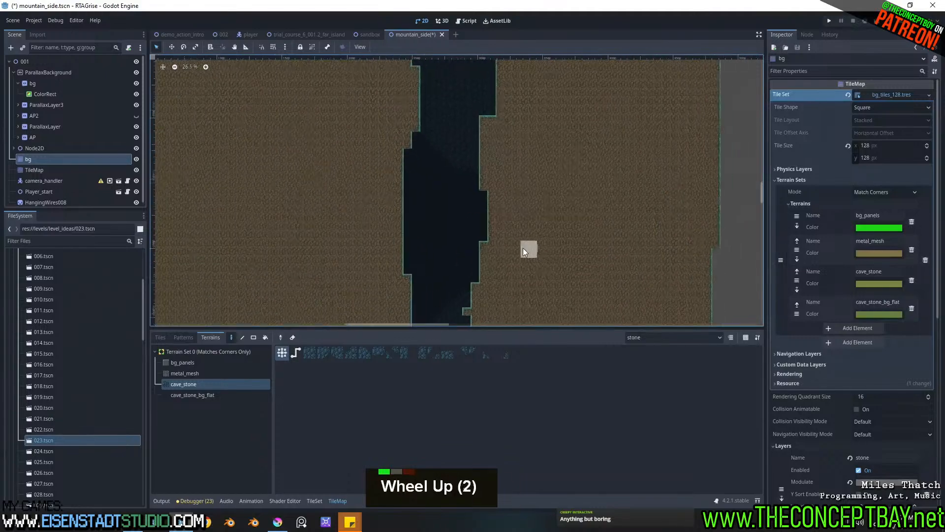
left_click(644, 336)
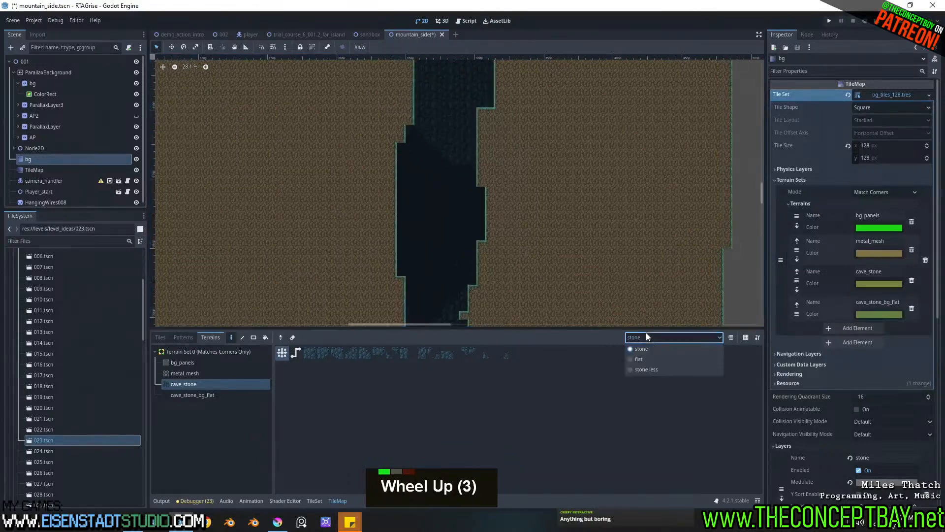
left_click(653, 370)
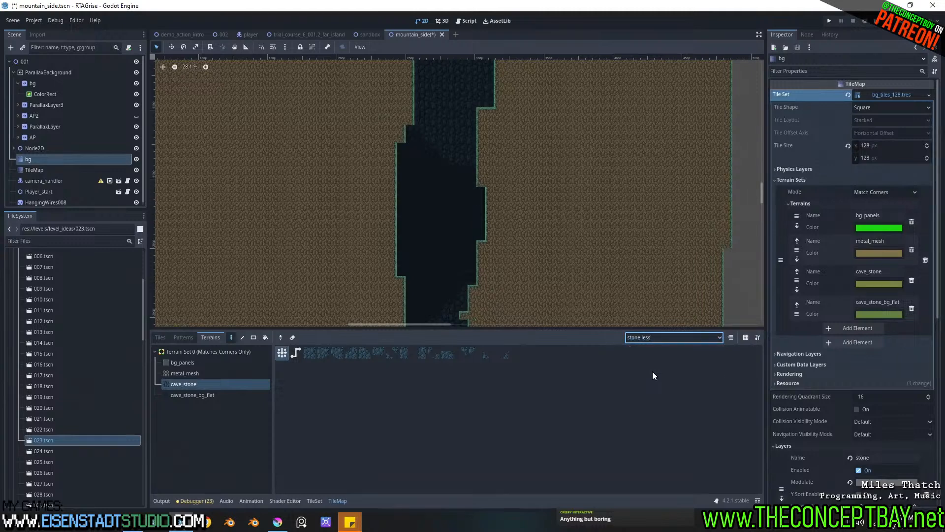
left_click(159, 337)
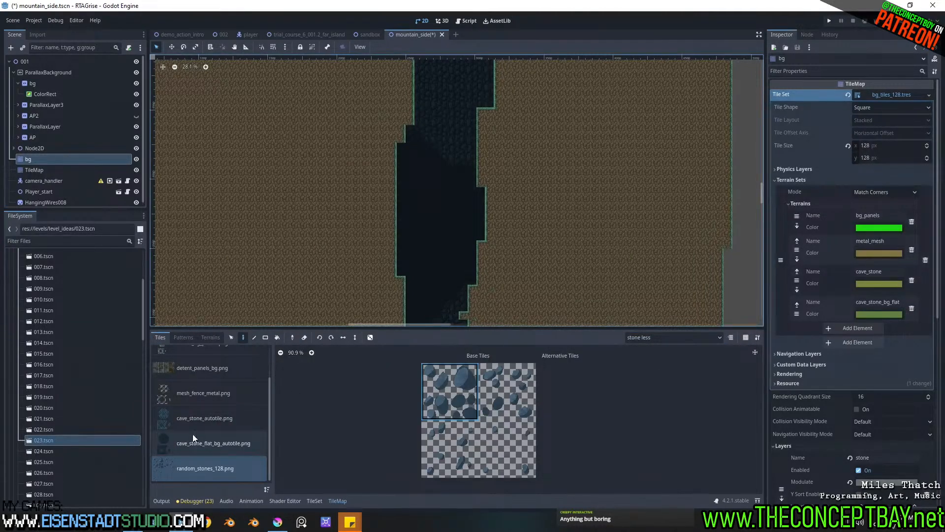
left_click(182, 443)
left_click(178, 468)
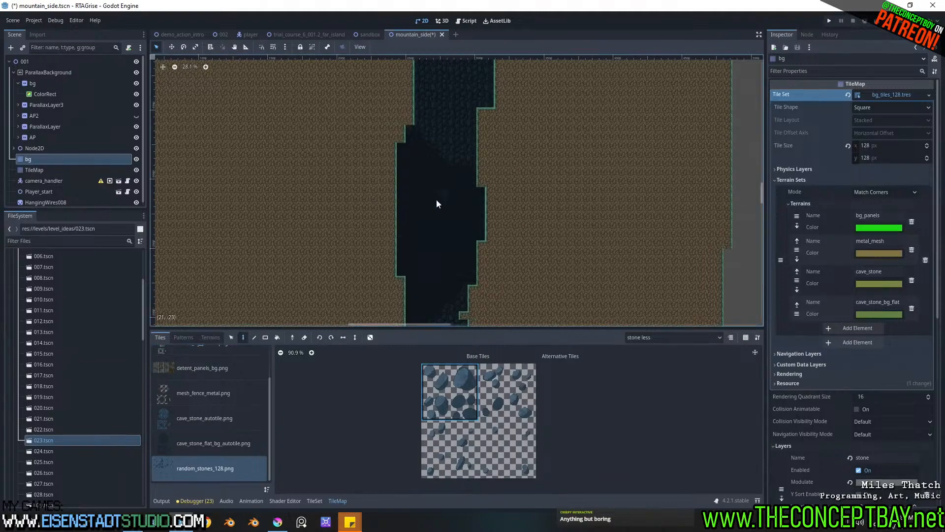
key("ctrl+z")
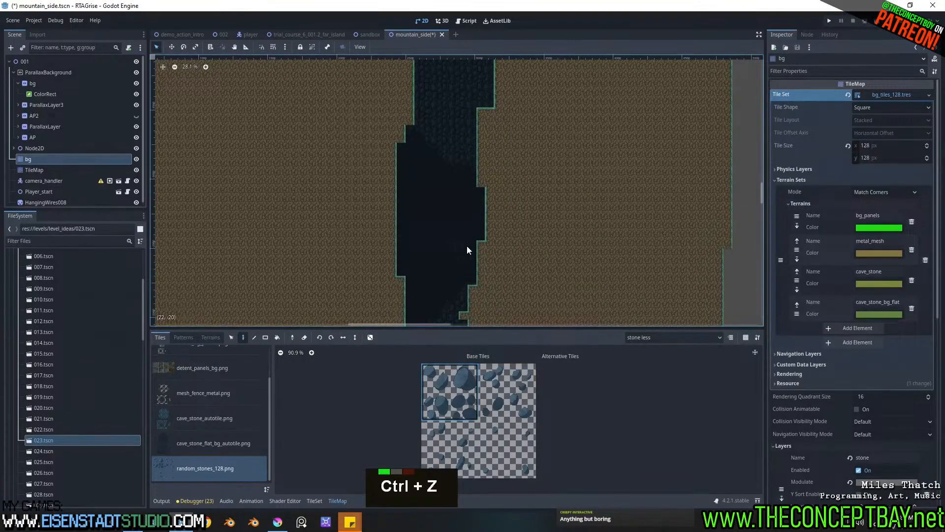
Step: Scatter sparser stone groups from random_stones_128.png around the edges of the lower cleared patch in the shaft
scroll(427, 101, "up", 1)
middle_click_drag(500, 226, 500, 140)
left_click(499, 400)
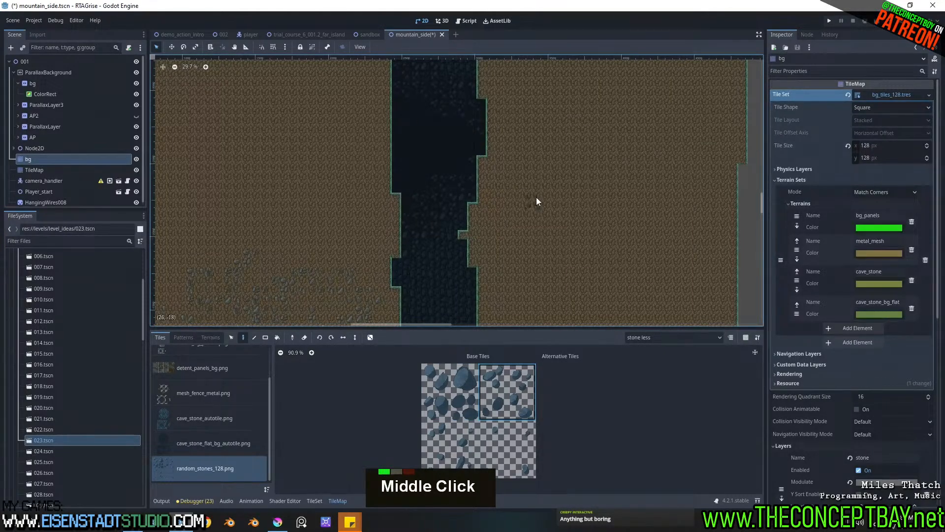
left_click(450, 456)
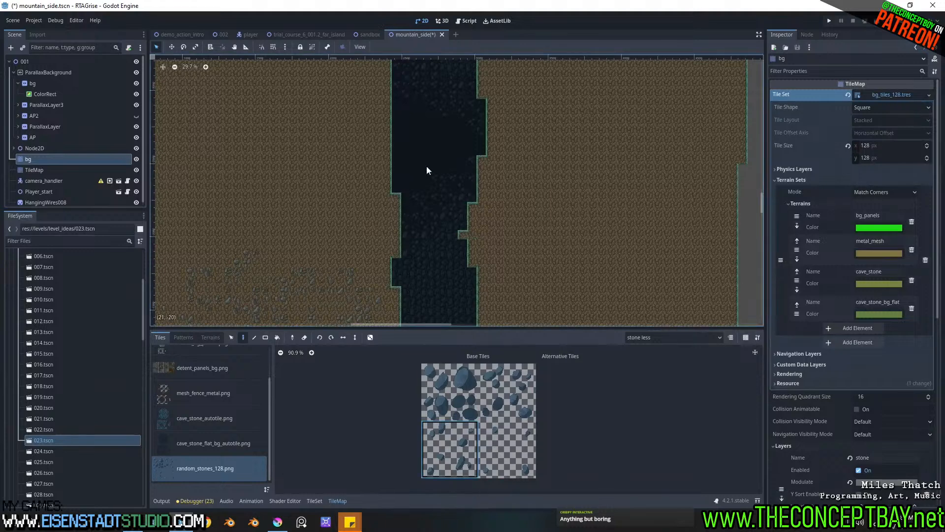
double_click(433, 140)
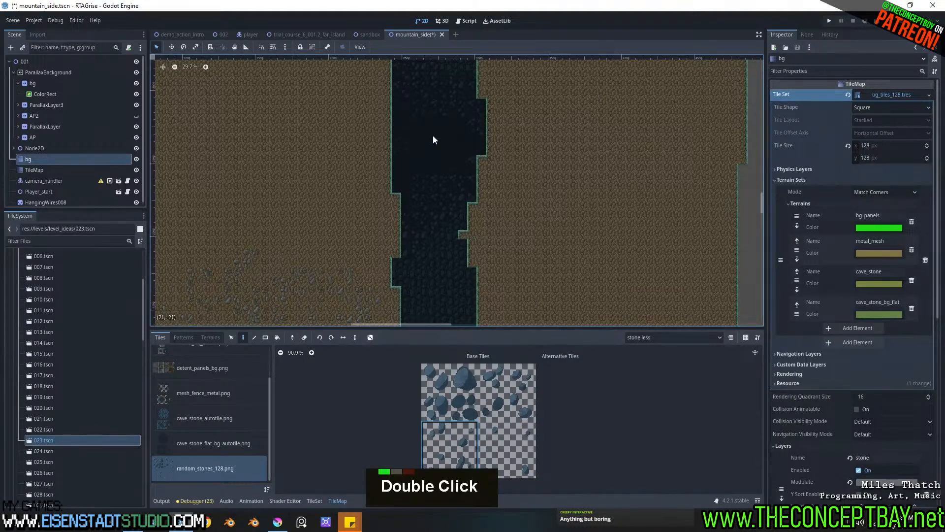
Step: Scatter random_stones_128.png stones over the cleared patches beside the small wall notch and in the shaft's bend
middle_click_drag(441, 129, 459, 261)
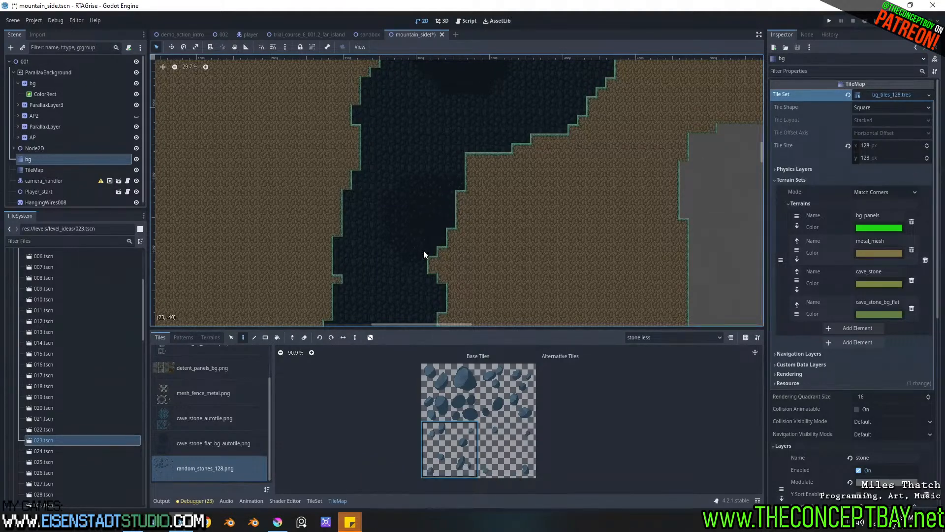
left_click(507, 389)
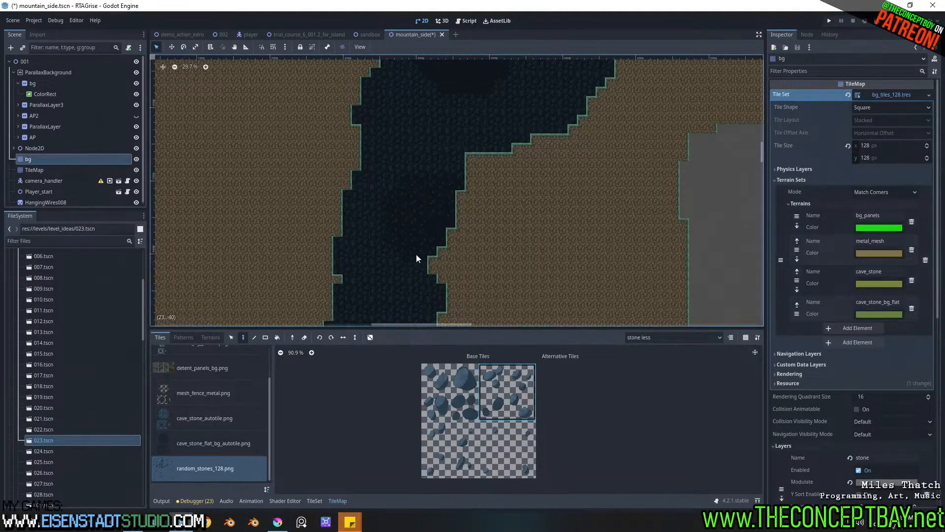
middle_click_drag(495, 136, 442, 179)
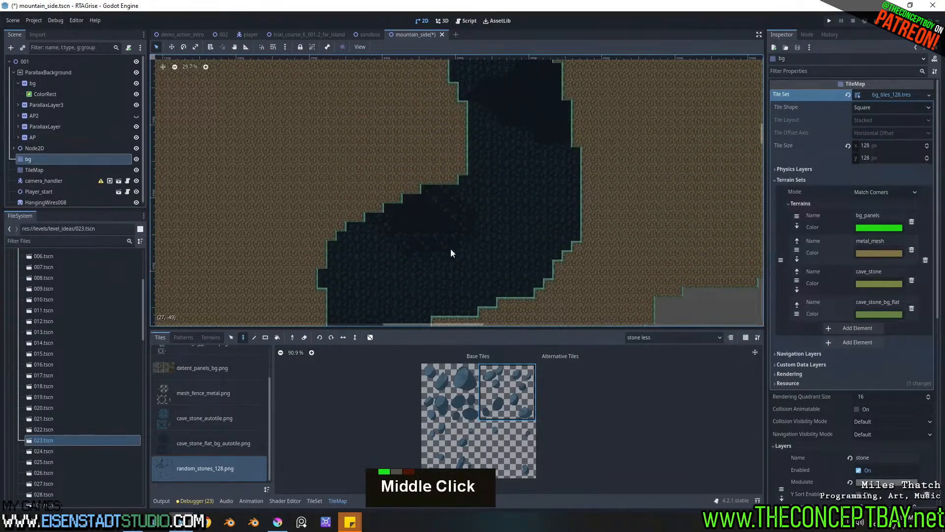
left_click(507, 447)
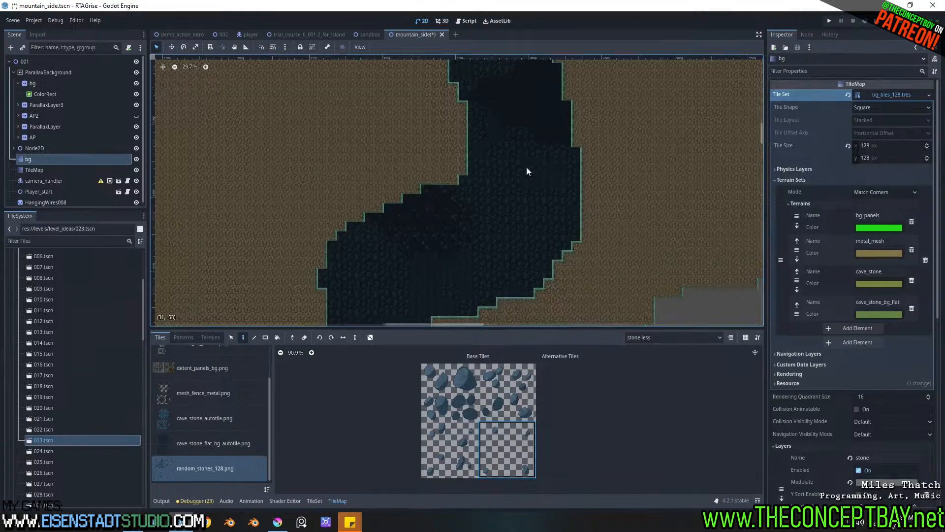
Step: Scatter sparse random_stones_128.png groups around the cleared patch above the bend and along the clearing's edge near the cave mouth
middle_click_drag(540, 158, 449, 285)
left_click(449, 444)
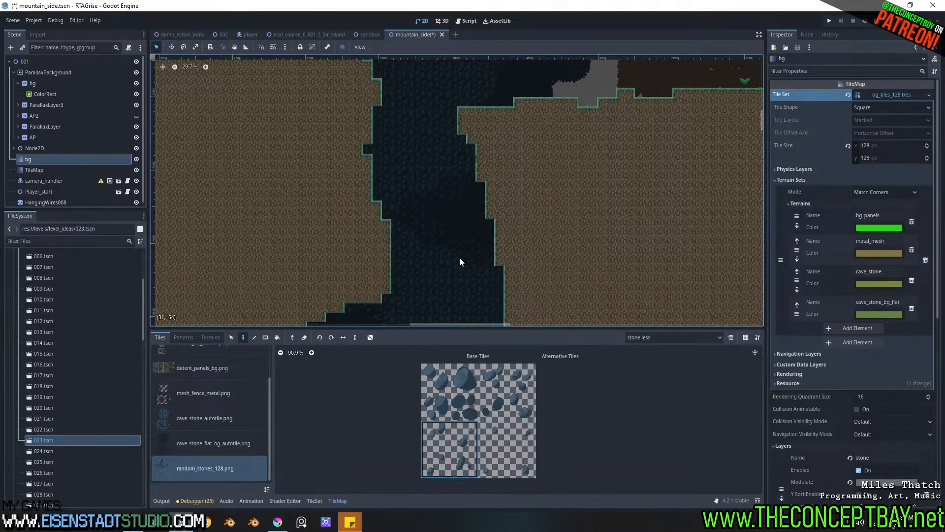
middle_click_drag(538, 199, 456, 267)
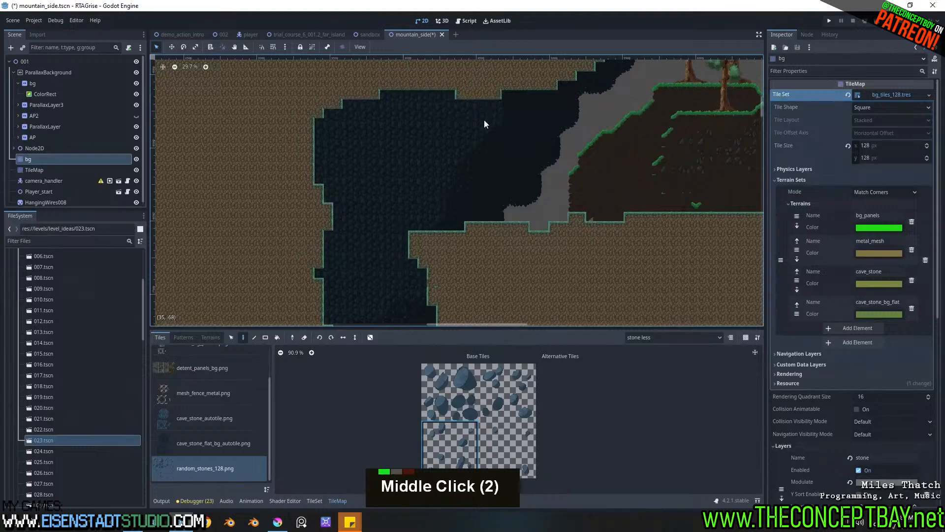
middle_click_drag(512, 163, 370, 179)
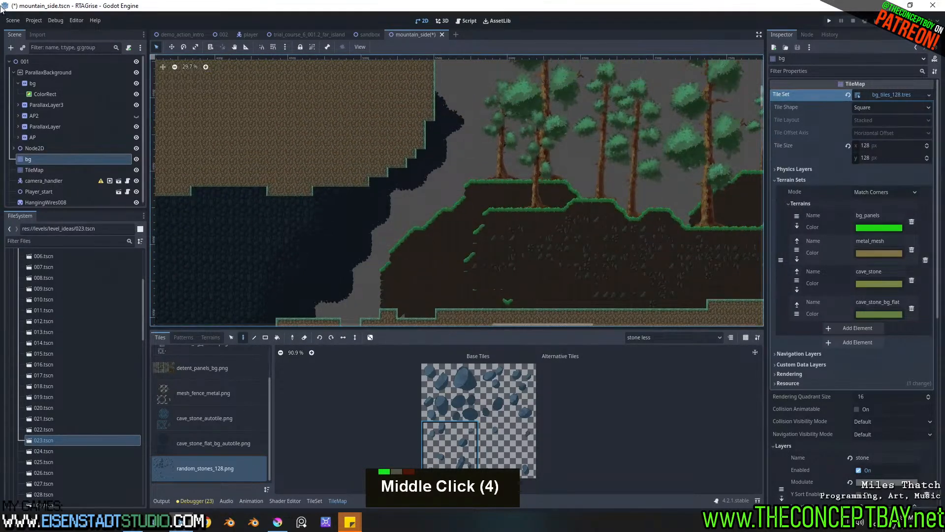
Step: Add a CanvasModulate node as a child of the root node 001
left_click(13, 72)
left_click(25, 61)
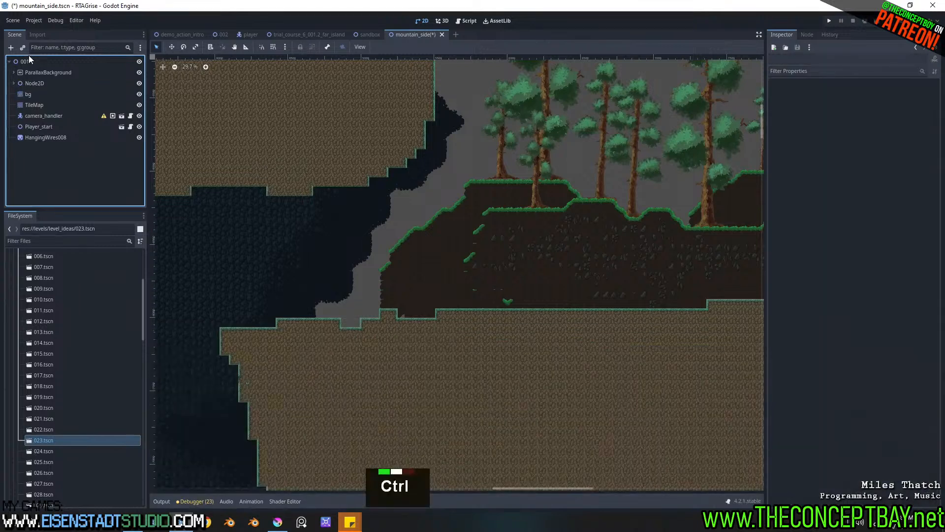
key("ctrl+a")
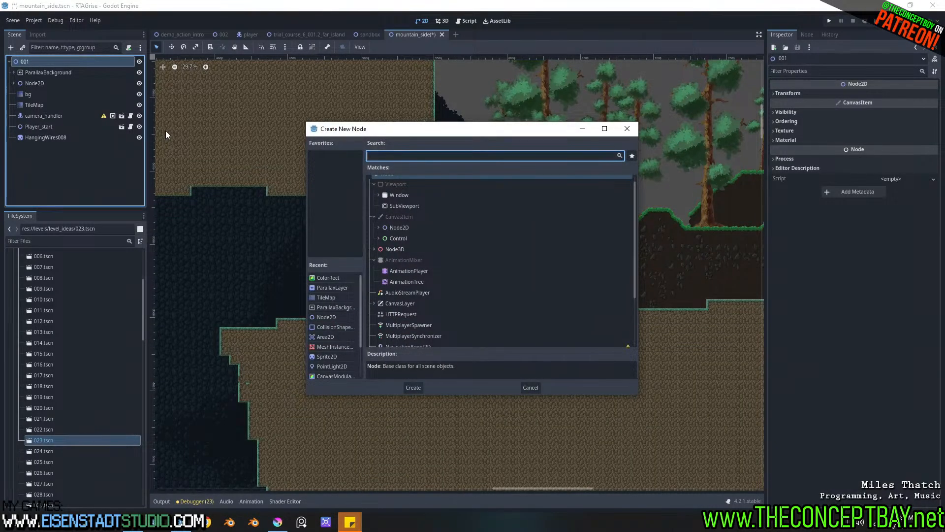
type("canvas")
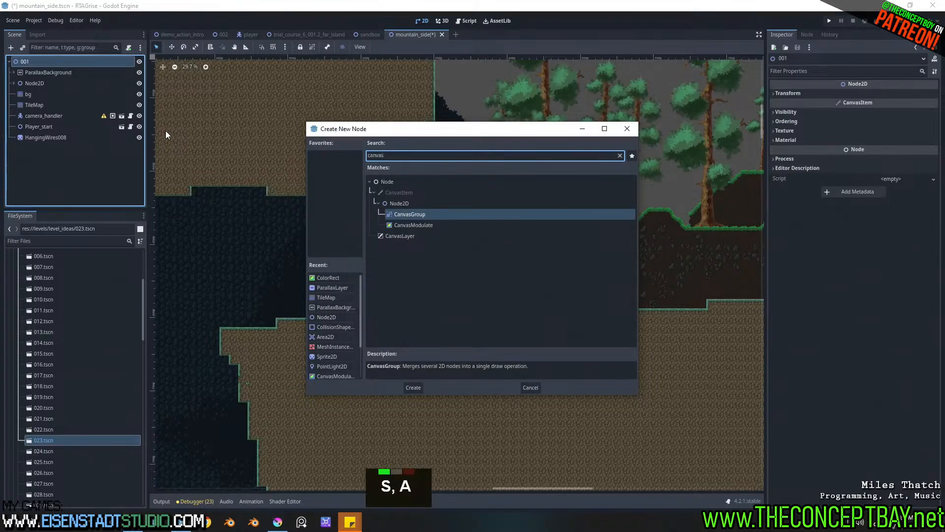
key("Down")
key("Return")
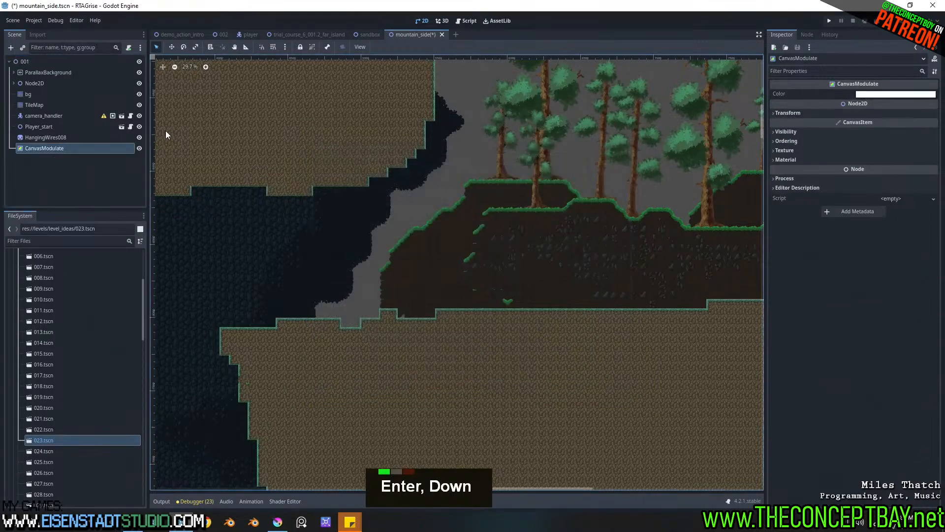
Step: Set the CanvasModulate color to the dark grey 494949
left_click(895, 93)
left_click_drag(835, 120, 812, 173)
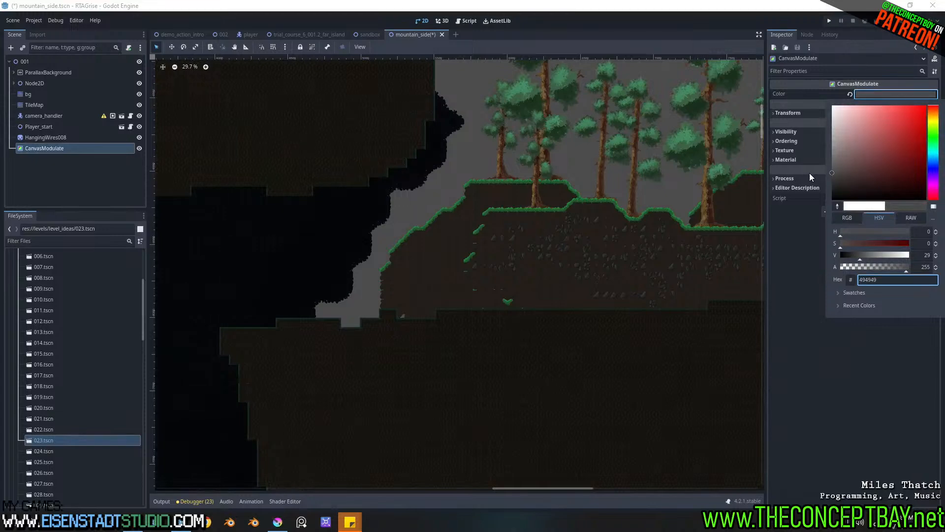
middle_click(522, 297)
Step: Examine the darkened lighting across the shaft, the cave mouth and the forest hill
scroll(494, 289, "down", 2)
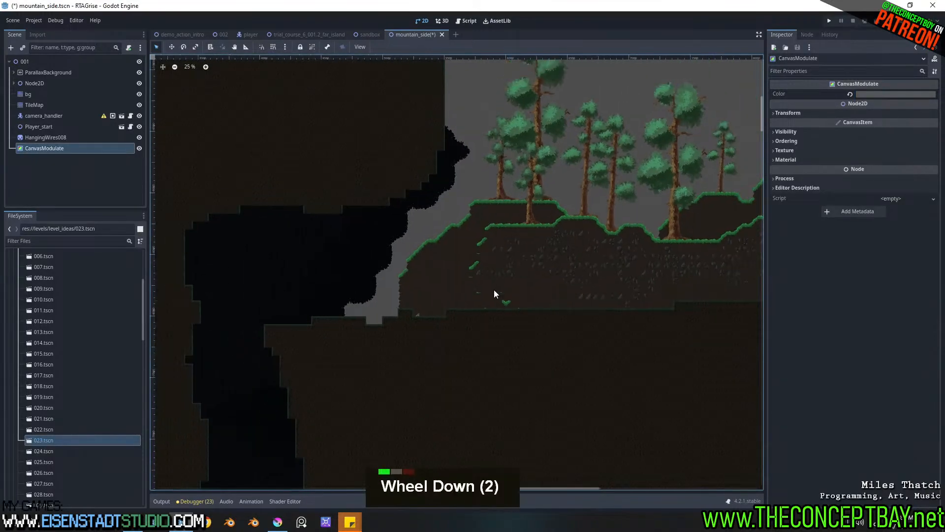
scroll(480, 275, "down", 1)
middle_click_drag(465, 284, 667, 142)
middle_click_drag(580, 261, 604, 126)
middle_click_drag(483, 252, 516, 101)
middle_click_drag(541, 191, 352, 449)
middle_click_drag(430, 276, 276, 478)
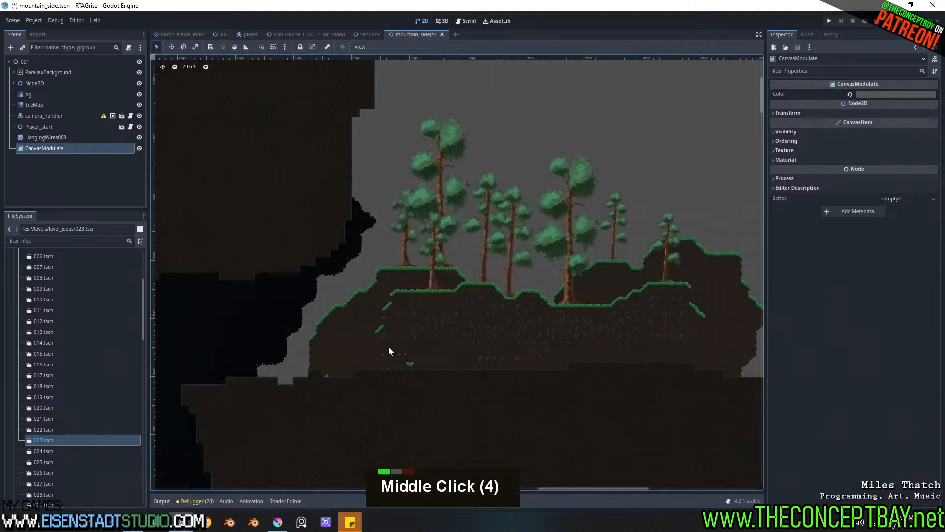
Step: Add a DirectionalLight2D node as a child of the root node 001
left_click(43, 61)
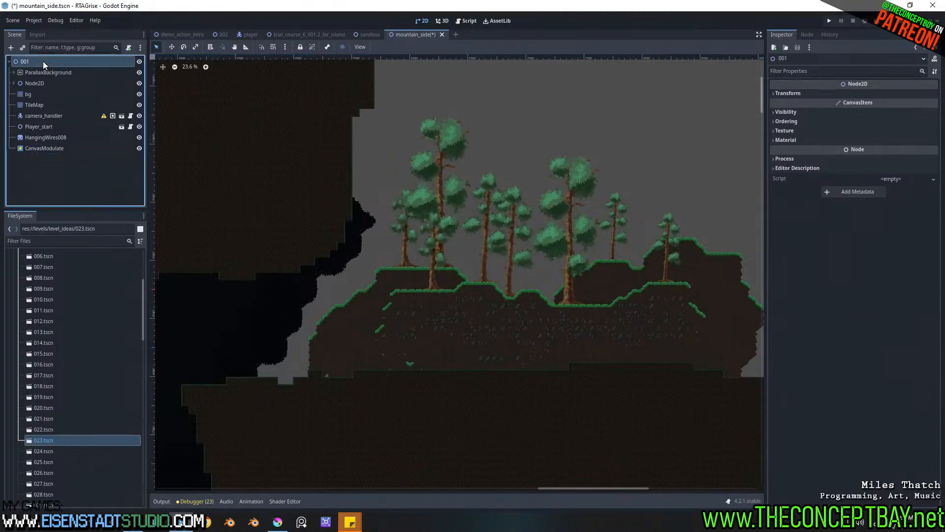
key("ctrl+a")
type("direc")
key("Return")
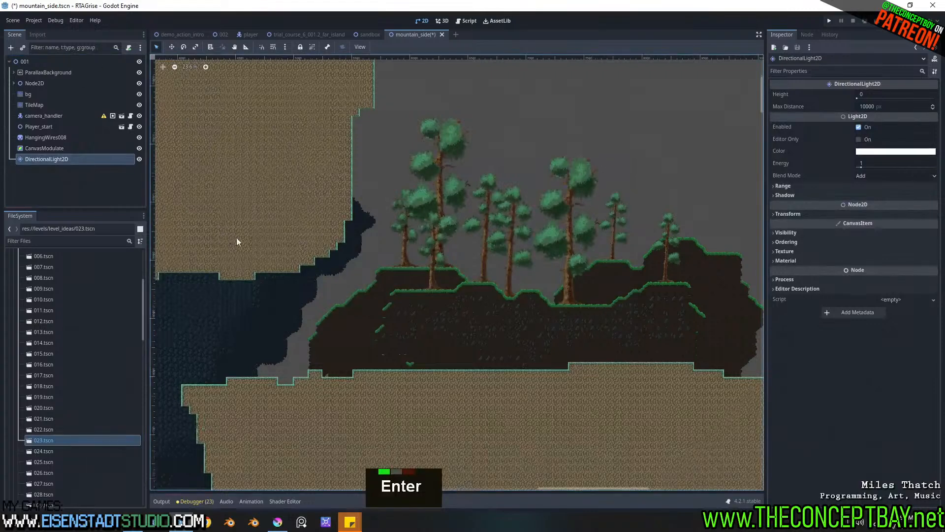
scroll(436, 220, "down", 1)
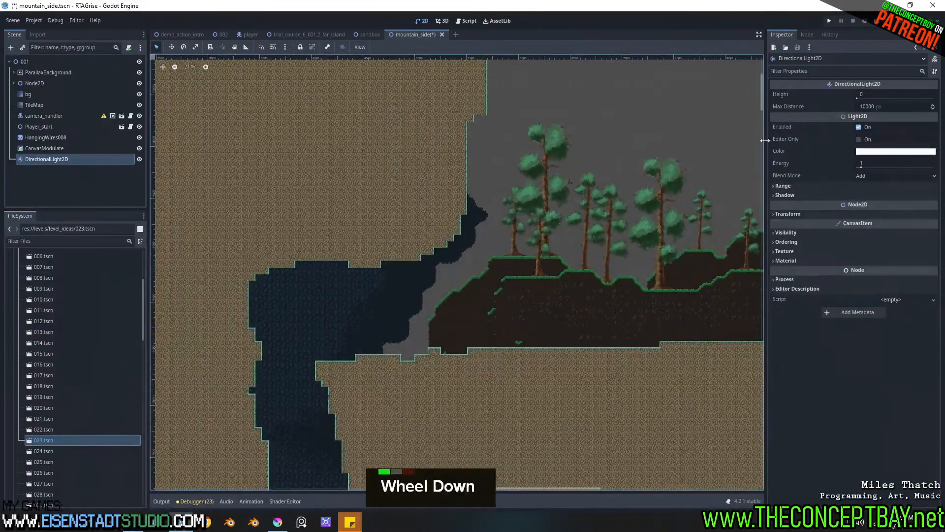
Step: Enable the DirectionalLight2D's shadow, try out its height and return the height to 0
left_click(834, 196)
left_click(861, 205)
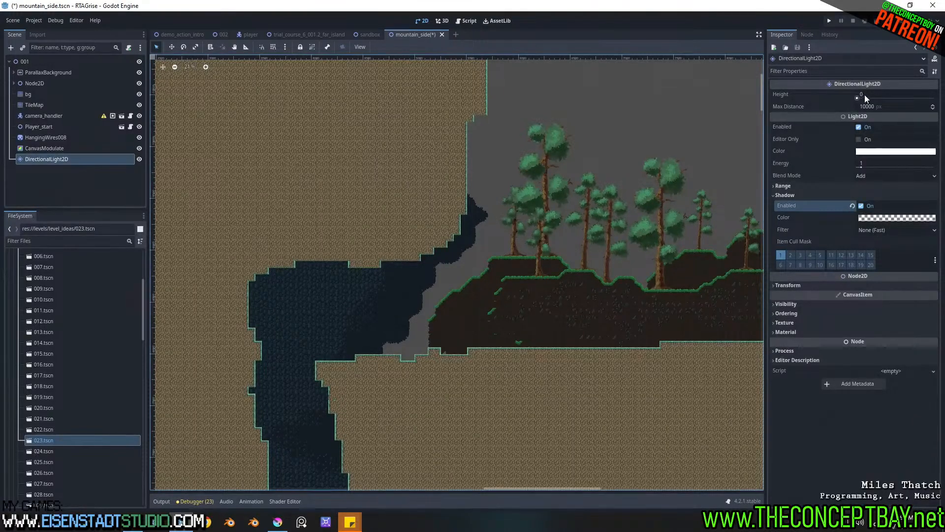
left_click_drag(889, 98, 856, 96)
left_click(850, 93)
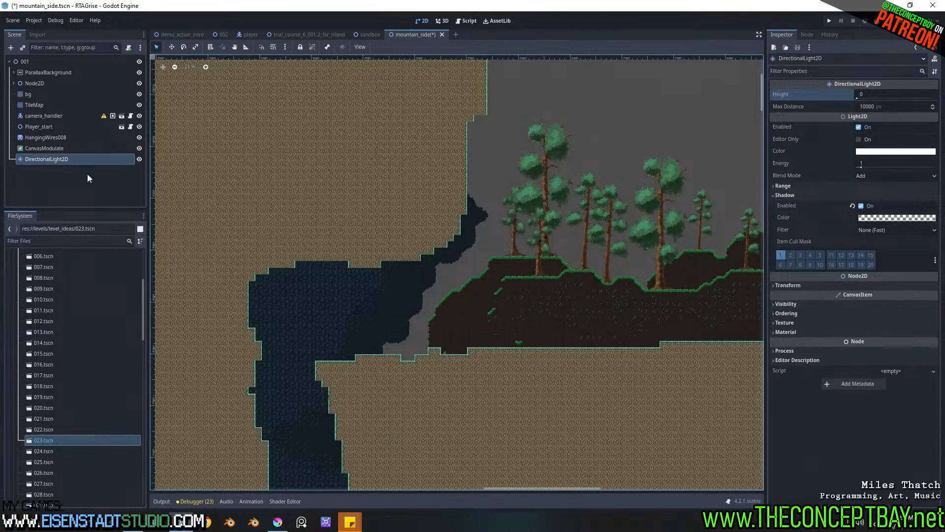
Step: Move the DirectionalLight2D from the scene origin to the jagged opening at the cave tunnel's outer end
key("f")
scroll(462, 276, "up", 7)
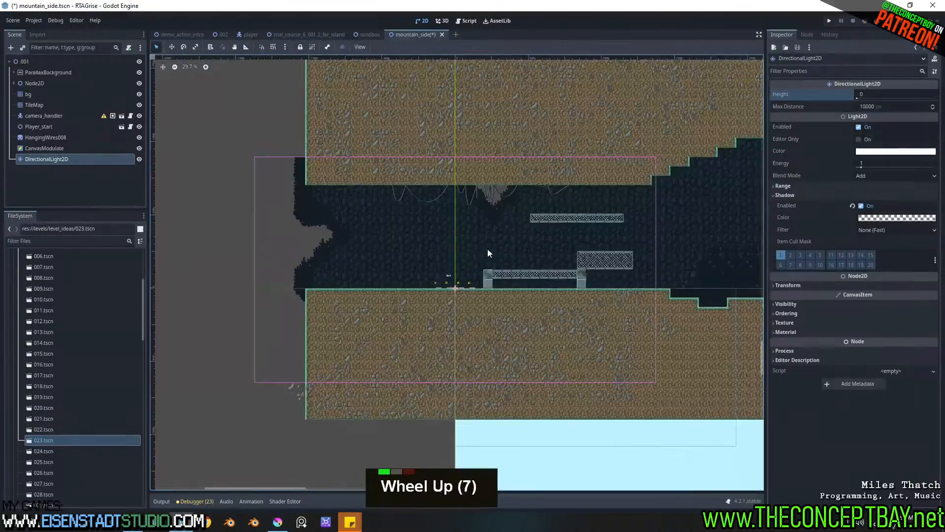
left_click(171, 49)
left_click_drag(475, 244, 312, 187)
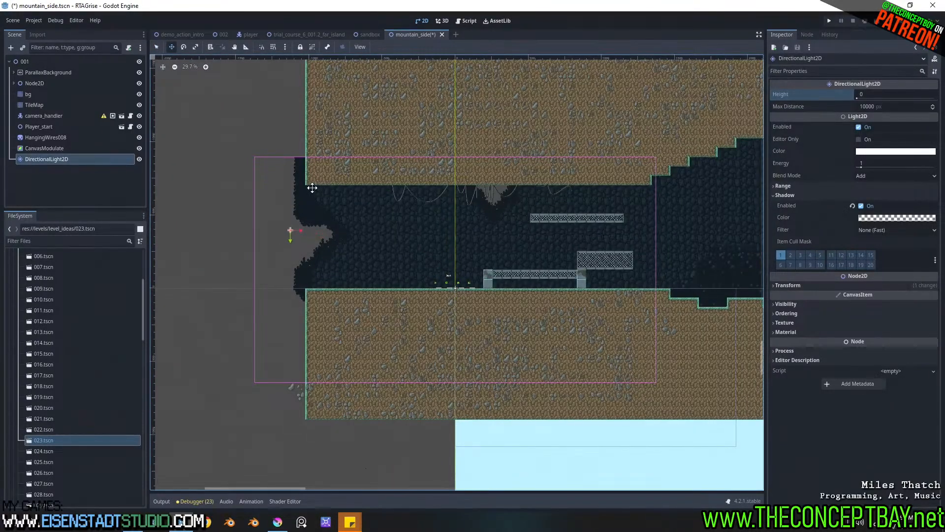
Step: Look through the tile atlases in the bg node's tile set, including wire_mesh and rusted_bg_panels.png
left_click(30, 95)
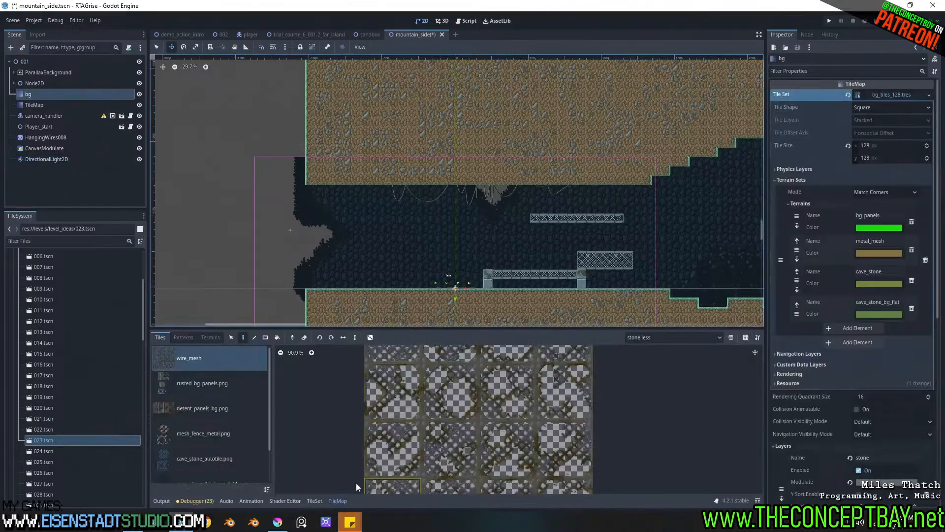
double_click(212, 338)
left_click(316, 500)
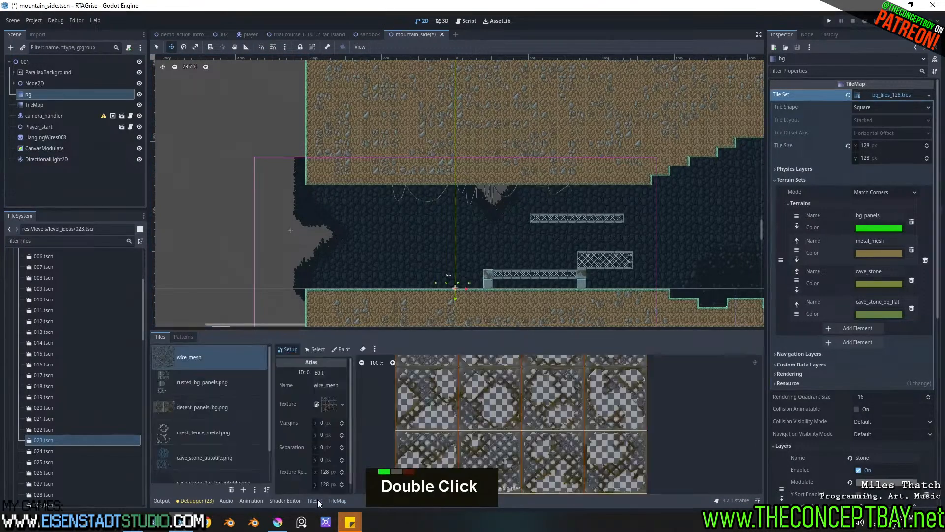
scroll(200, 387, "down", 3)
scroll(199, 388, "up", 5)
left_click(193, 391)
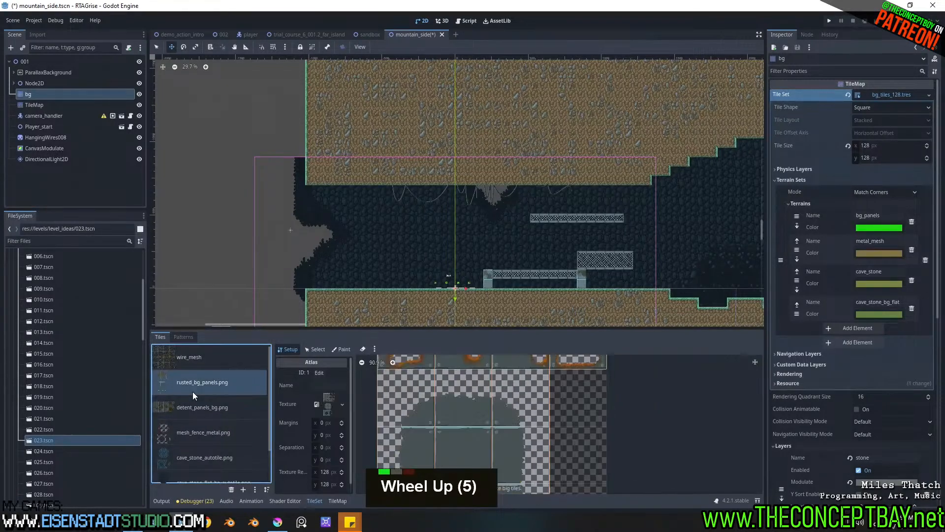
left_click(198, 411)
scroll(199, 431, "down", 3)
Step: Open the mountain_stone_side.png atlas in the TileMap node's tile set and enlarge the tile set editor
left_click(40, 103)
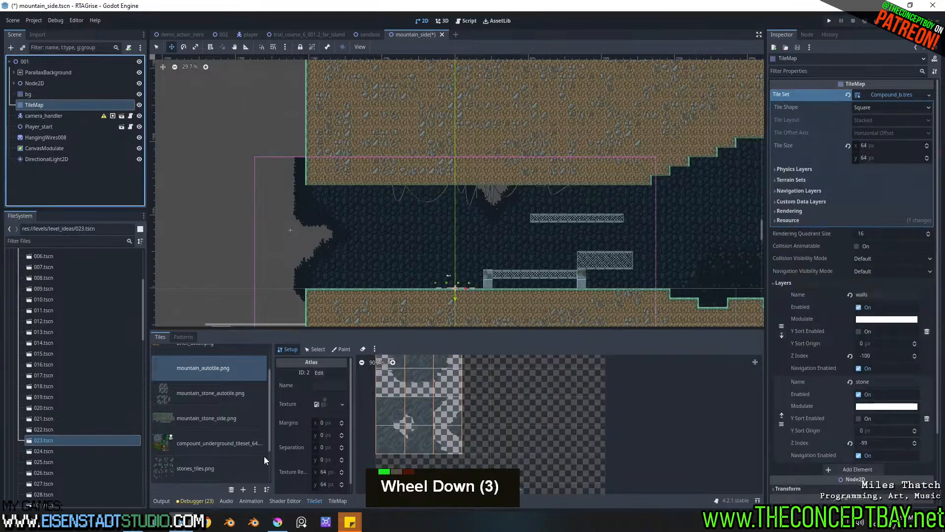
scroll(191, 378, "up", 2)
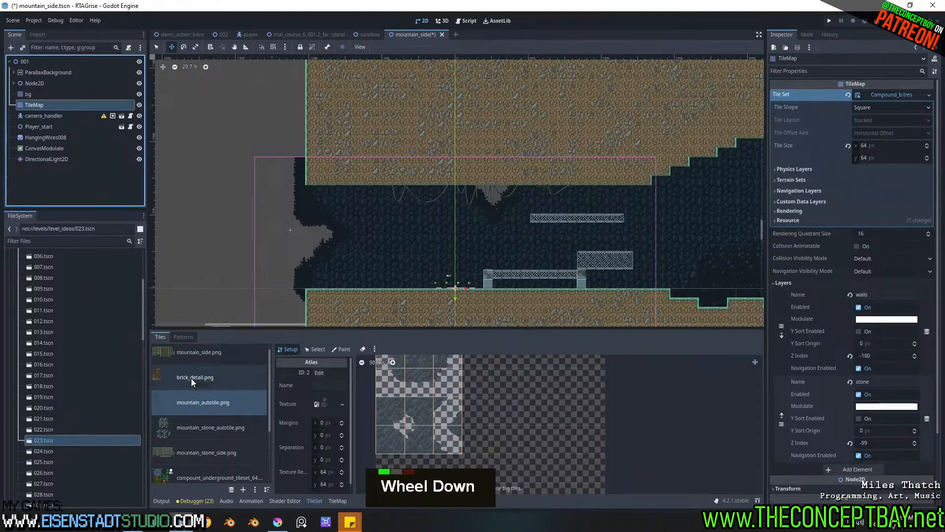
left_click(191, 378)
scroll(191, 378, "down", 5)
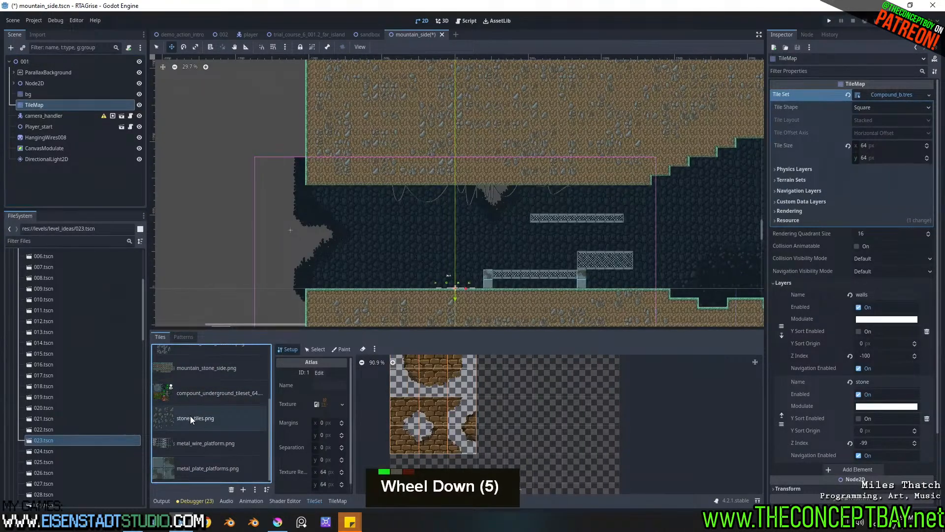
scroll(195, 417, "down", 2)
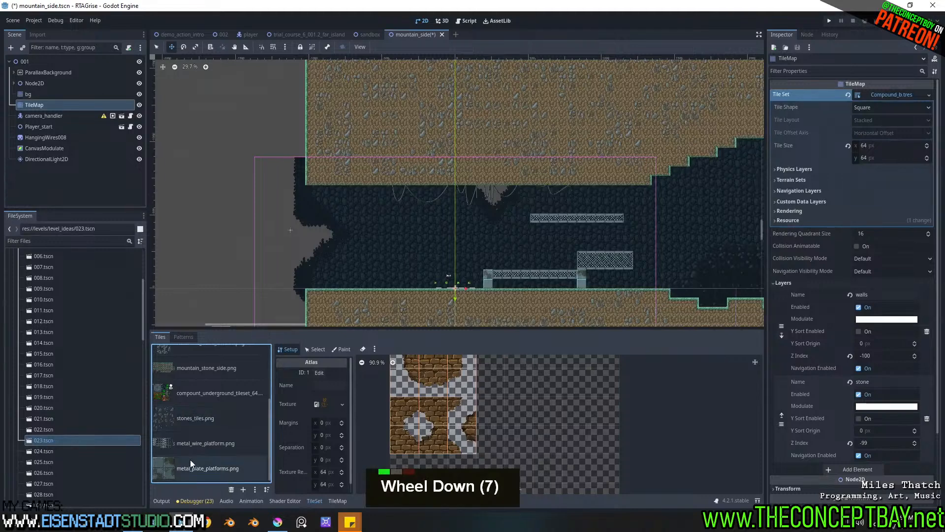
left_click(197, 388)
left_click(197, 364)
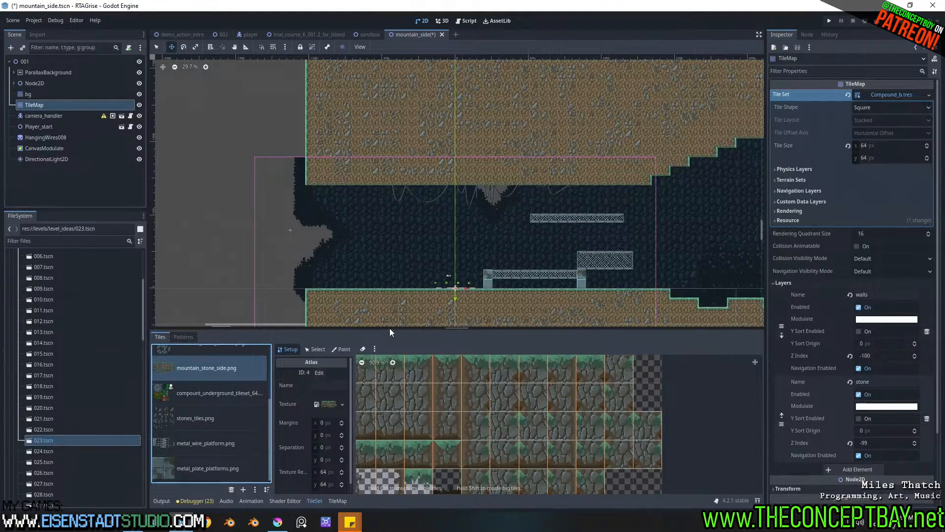
left_click_drag(389, 329, 440, 238)
scroll(459, 351, "down", 1)
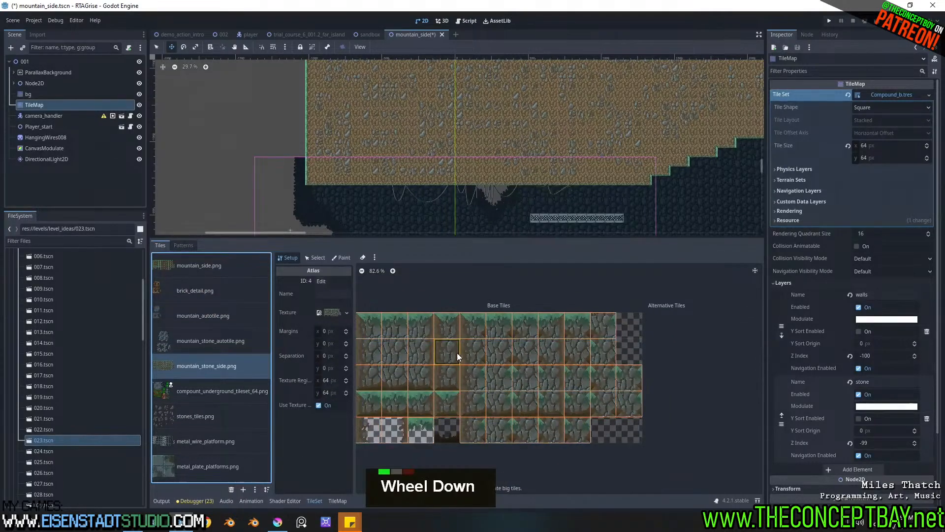
middle_click_drag(455, 353, 501, 348)
Step: Paint full-square Occlusion Layer 0 polygons onto the solid tiles of mountain_stone_side.png and save the scene
left_click(338, 258)
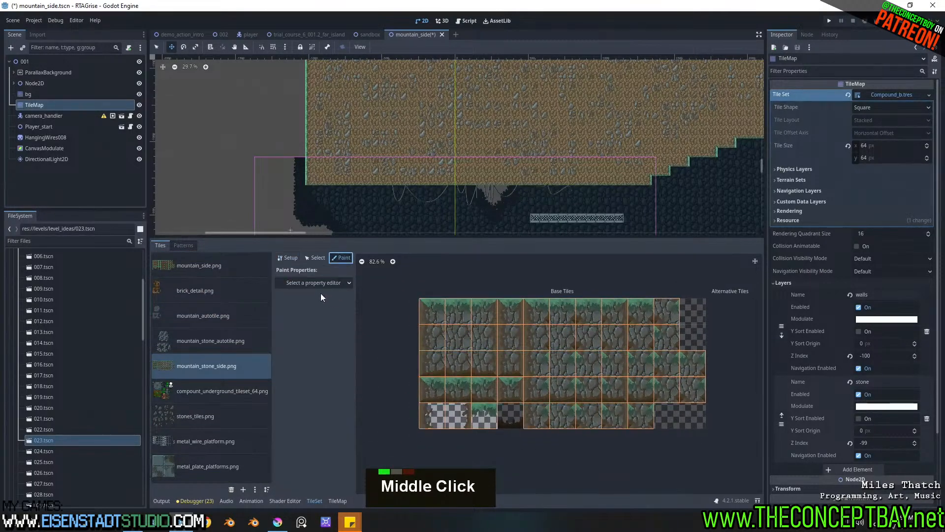
double_click(314, 281)
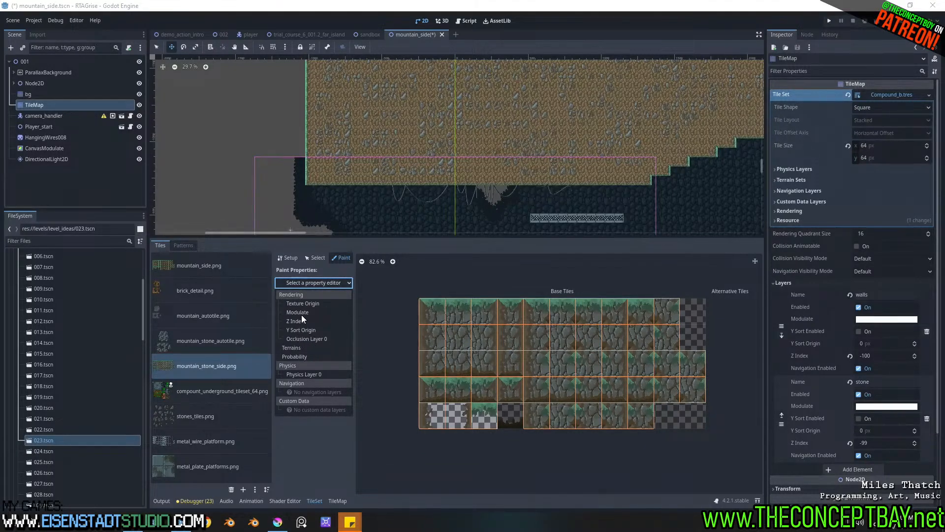
left_click(311, 339)
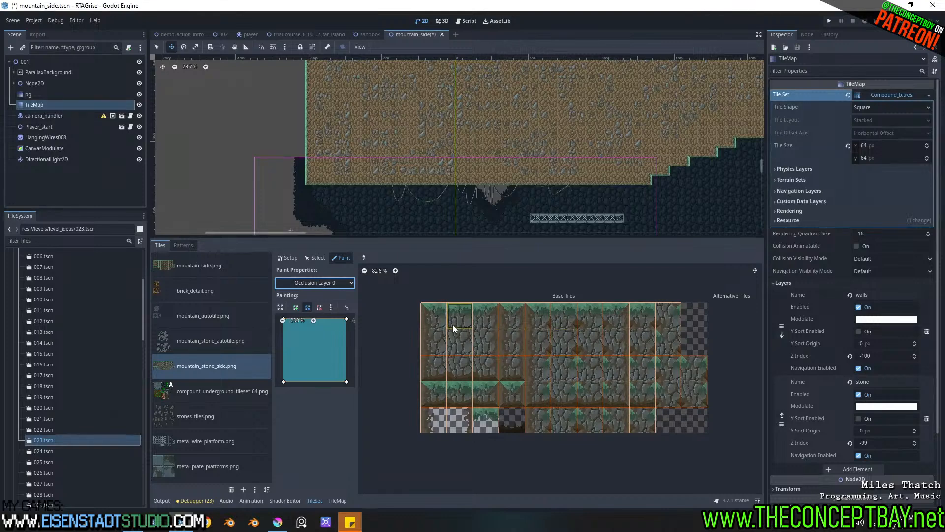
mouse_move(442, 324)
left_mouse_down()
mouse_move(512, 317)
mouse_move(433, 343)
mouse_move(508, 392)
mouse_move(426, 393)
mouse_move(565, 386)
mouse_move(535, 416)
mouse_move(622, 424)
mouse_move(638, 404)
mouse_move(604, 398)
mouse_move(698, 394)
mouse_move(669, 375)
mouse_move(541, 372)
mouse_move(539, 327)
mouse_move(650, 317)
mouse_move(627, 348)
mouse_move(547, 348)
left_mouse_up()
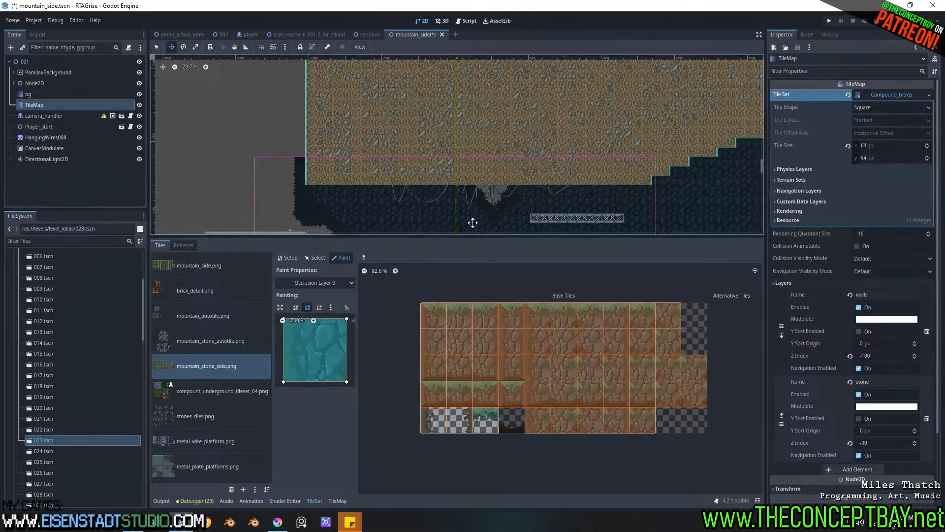
left_click_drag(511, 237, 498, 338)
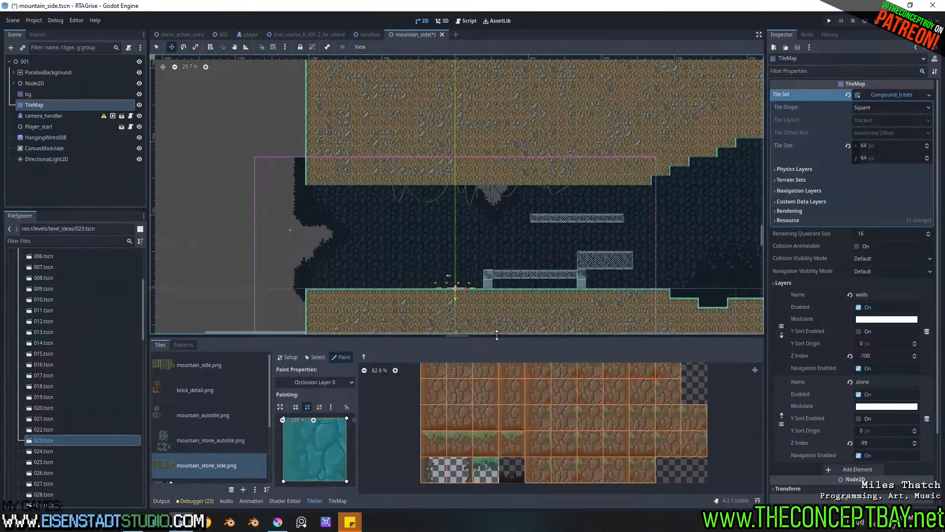
middle_click_drag(497, 324, 492, 291)
key("ctrl+s")
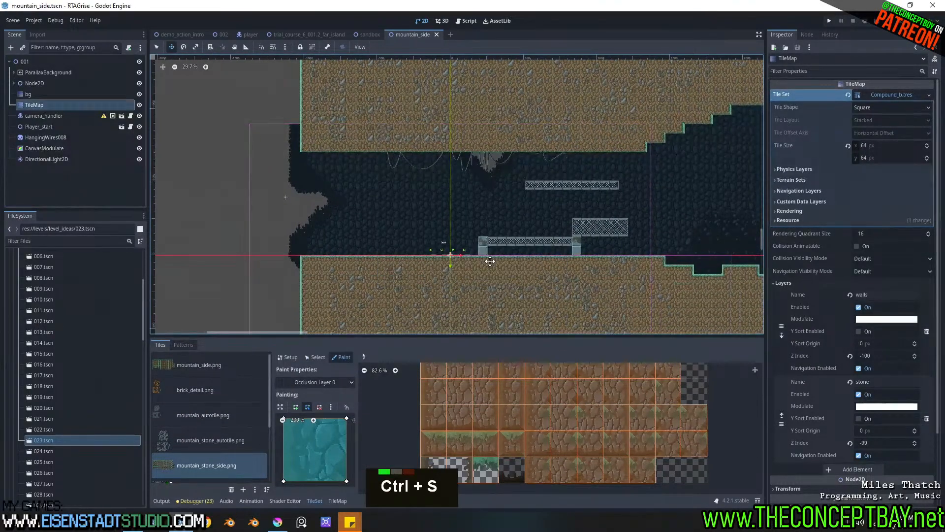
Step: Examine the directional lighting along the cave shaft up to the cave mouth and the forest hill
middle_click_drag(426, 315, 390, 205)
scroll(445, 249, "down", 2)
middle_click_drag(445, 249, 417, 69)
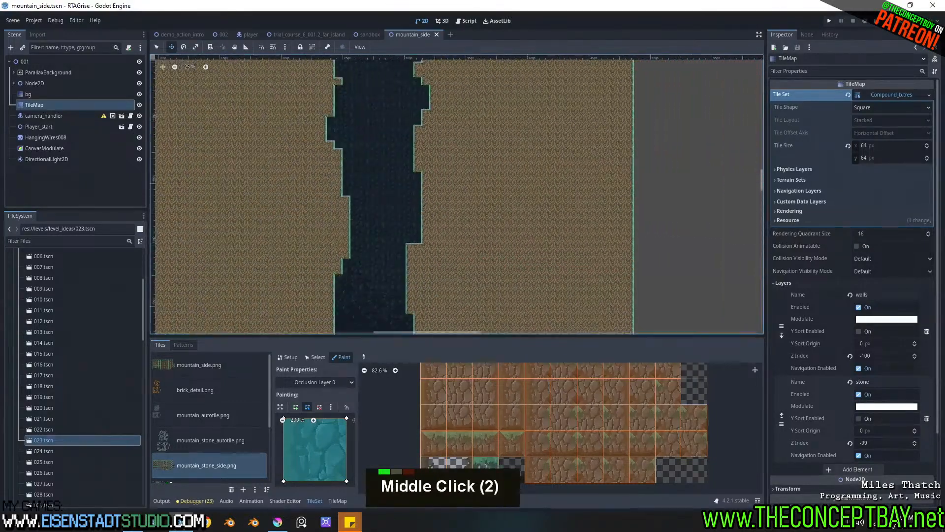
middle_click_drag(429, 134, 422, 83)
middle_click_drag(500, 131, 471, 96)
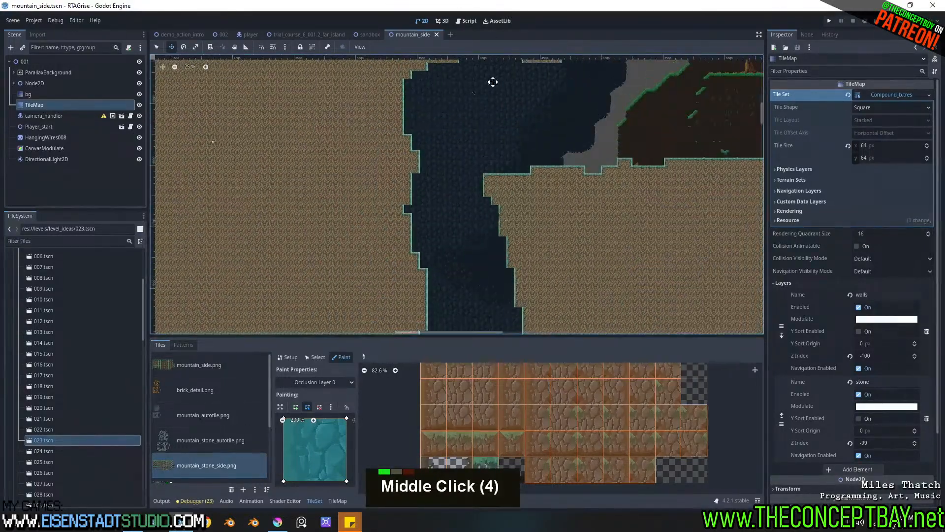
middle_click_drag(601, 138, 447, 220)
scroll(484, 258, "up", 4)
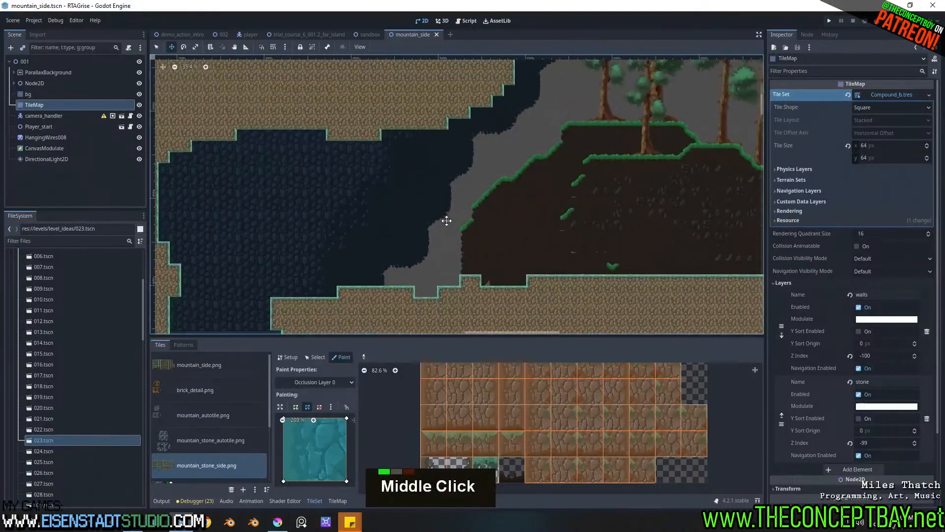
Step: Hide and show the TileMap and the DirectionalLight2D to compare the scene with and without them
left_click(32, 104)
left_click(139, 105)
left_click(139, 105)
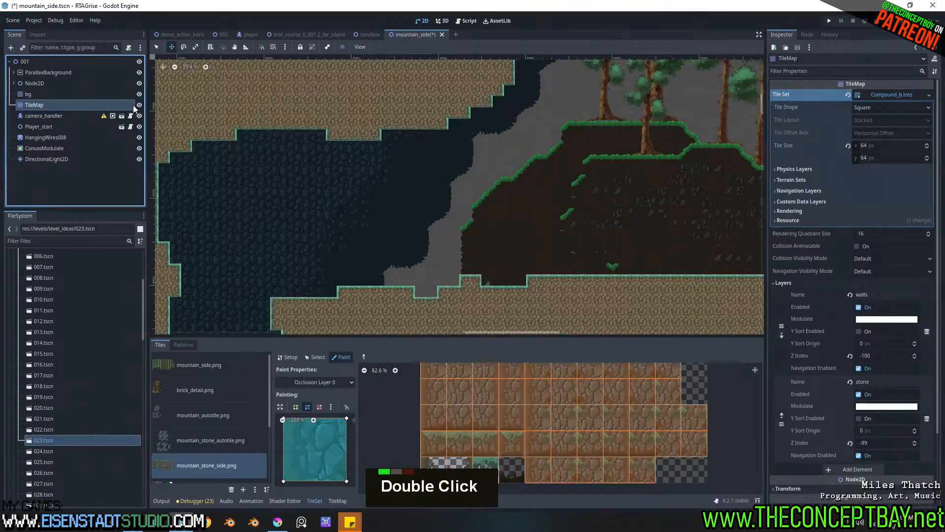
double_click(138, 156)
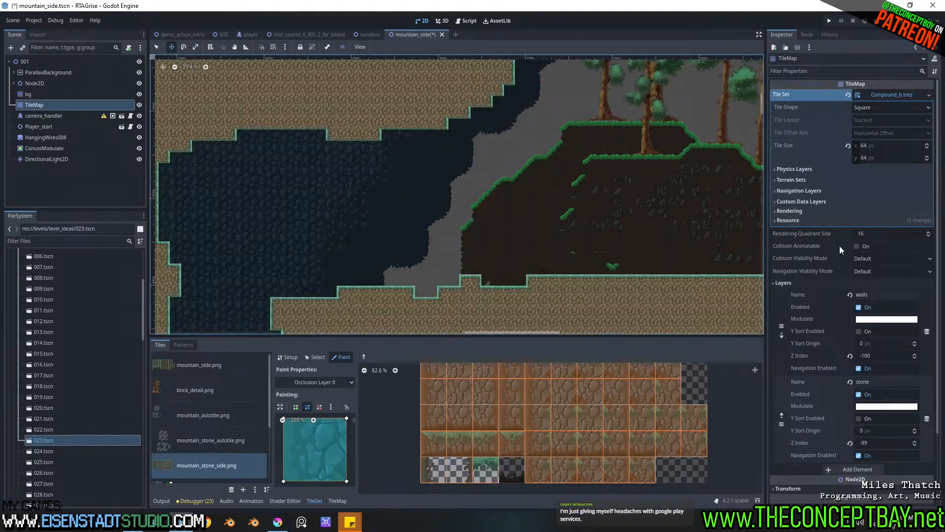
left_click(782, 283)
Step: Turn the DirectionalLight2D's shadow off and on again and open its shadow color
left_click(47, 159)
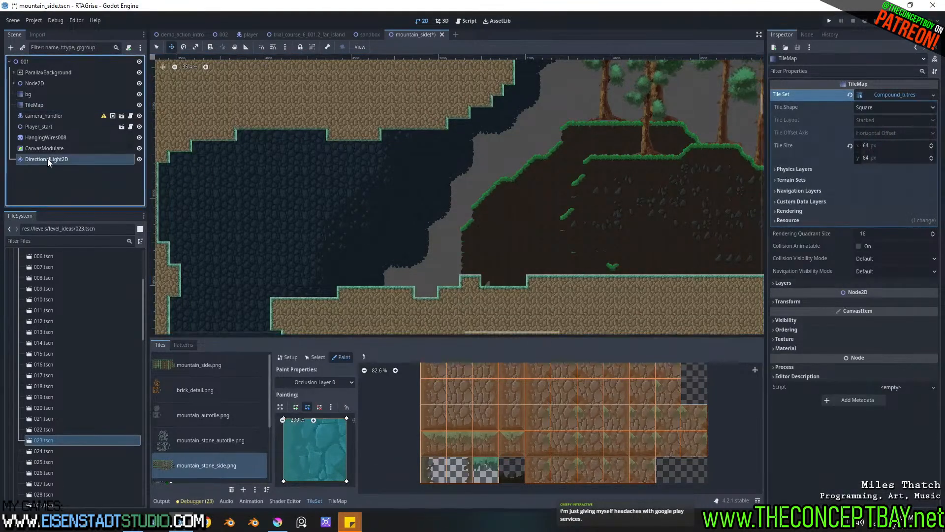
left_click(860, 206)
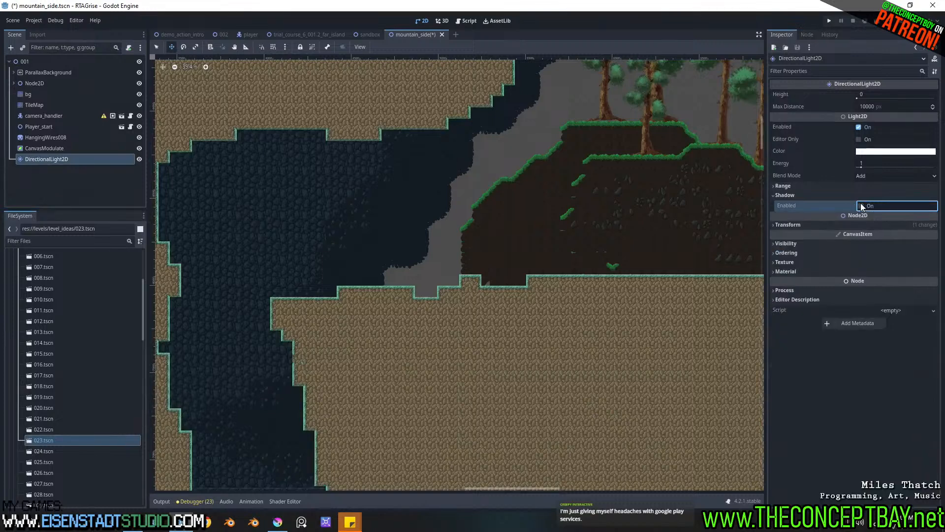
left_click(870, 218)
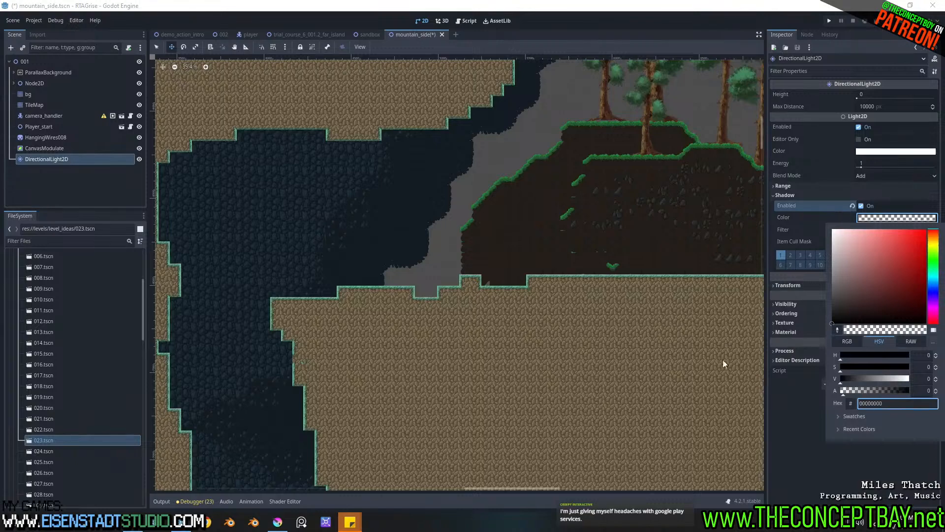
Step: Move the DirectionalLight2D across the rock to the trees on the forest hill outside the cave mouth
scroll(486, 136, "down", 4)
scroll(449, 133, "down", 12)
scroll(362, 337, "down", 6)
middle_click(390, 244)
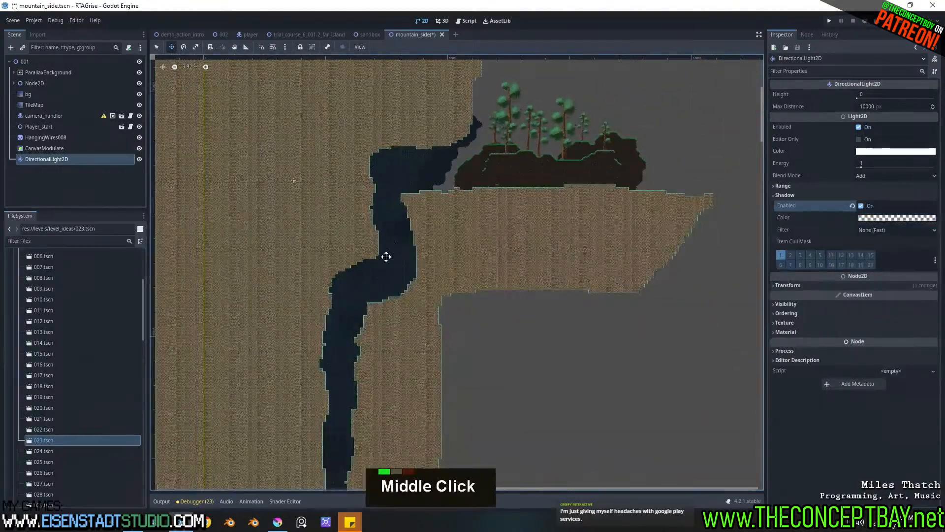
middle_click_drag(390, 245, 388, 151)
left_click_drag(213, 117, 495, 196)
left_click_drag(565, 101, 610, 19)
middle_click_drag(571, 83, 555, 173)
scroll(467, 289, "up", 13)
scroll(509, 230, "up", 3)
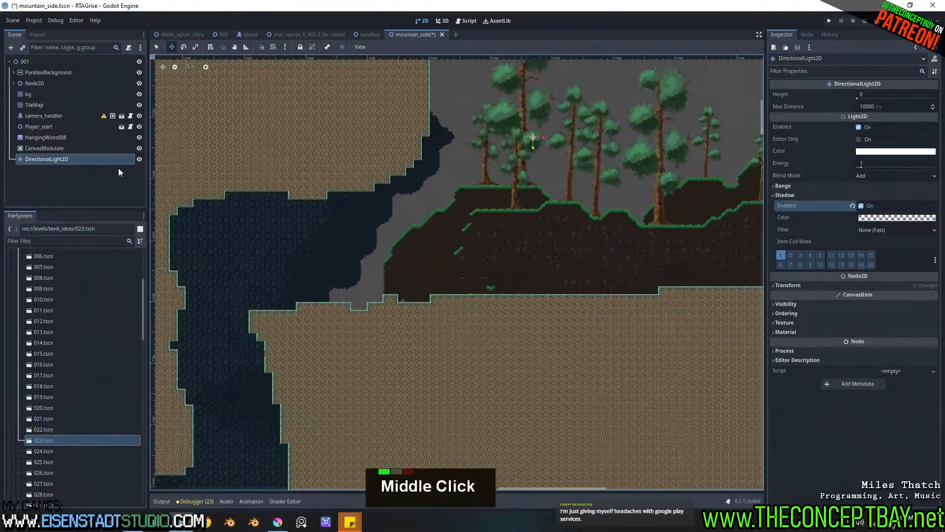
Step: Toggle the CanvasModulate's visibility to compare the lighting, and darken its color to 383838
left_click(91, 148)
double_click(139, 148)
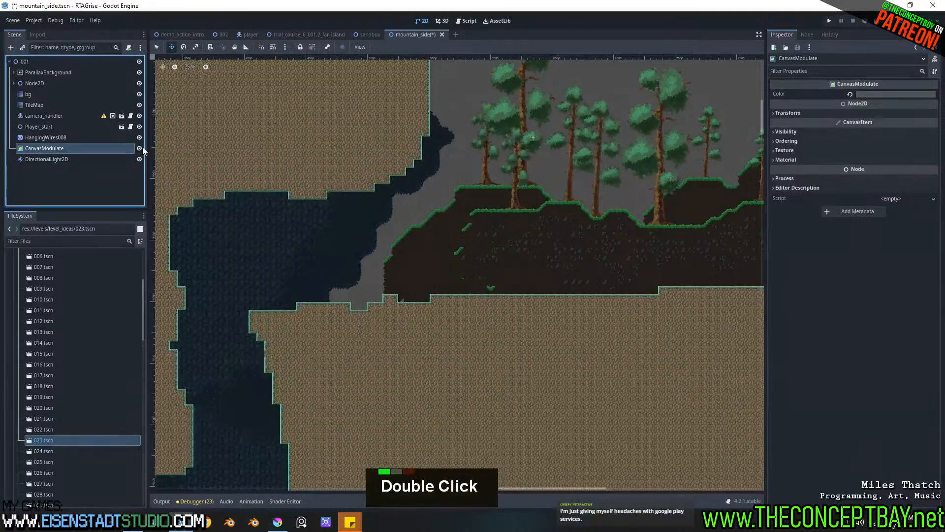
double_click(894, 95)
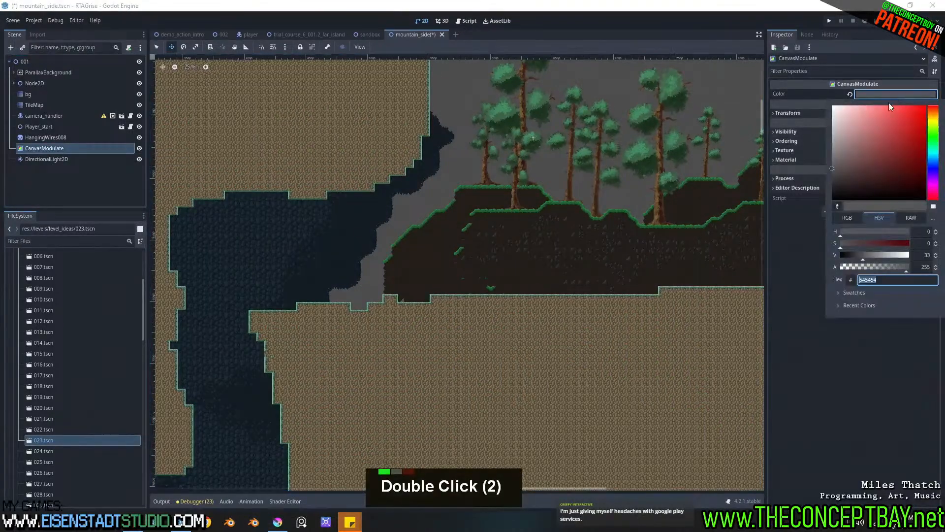
mouse_move(840, 181)
left_mouse_down()
mouse_move(831, 203)
mouse_move(829, 179)
left_mouse_up()
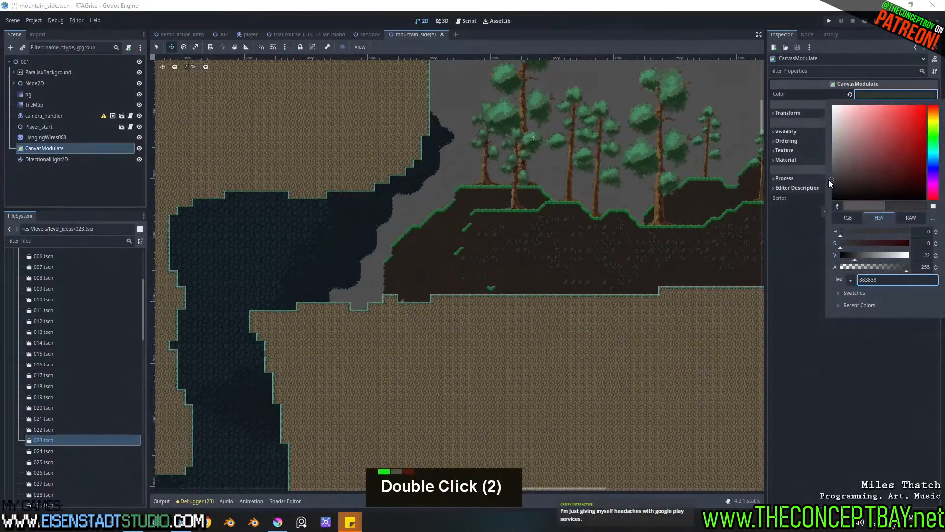
Step: Try a height of 0.21 on the DirectionalLight2D and reset it to the default
left_click(35, 157)
left_click(36, 158)
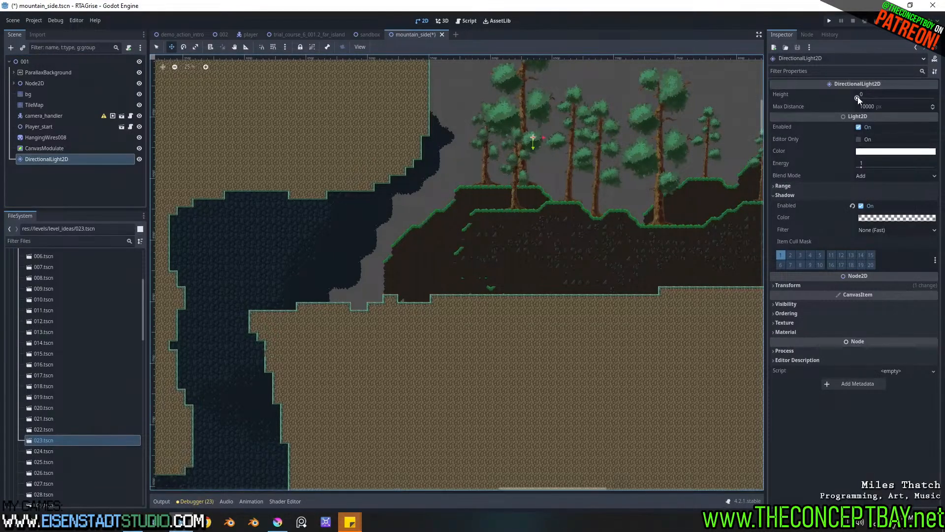
left_click_drag(872, 96, 915, 102)
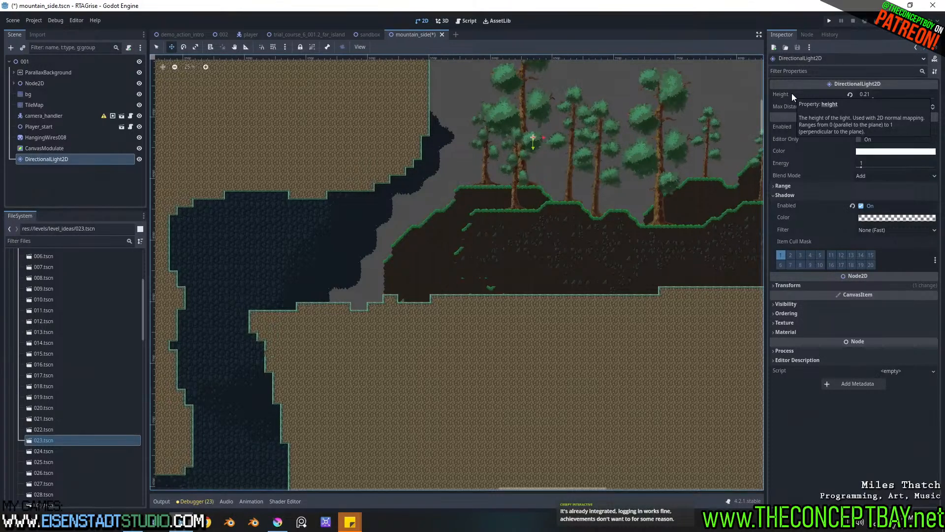
left_click(849, 95)
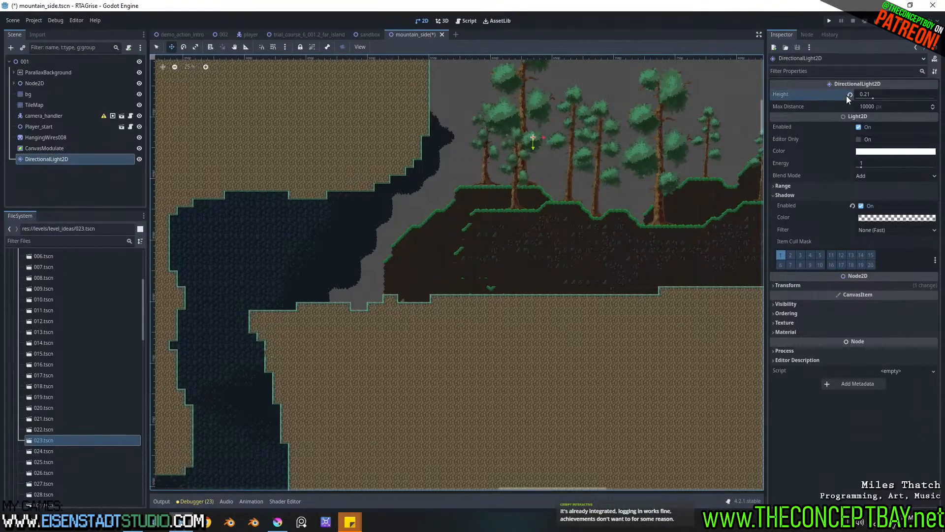
Step: Set the DirectionalLight2D's max distance to 100000 px and its energy to 1.5
left_click(870, 106)
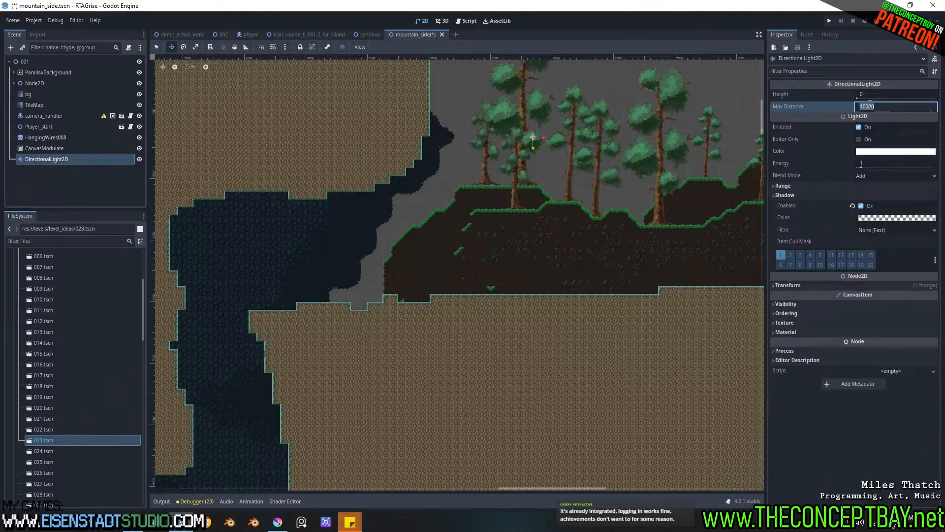
key("Left")
key("Right")
key("Left")
key("Left")
key("Left")
type("0")
key("Return")
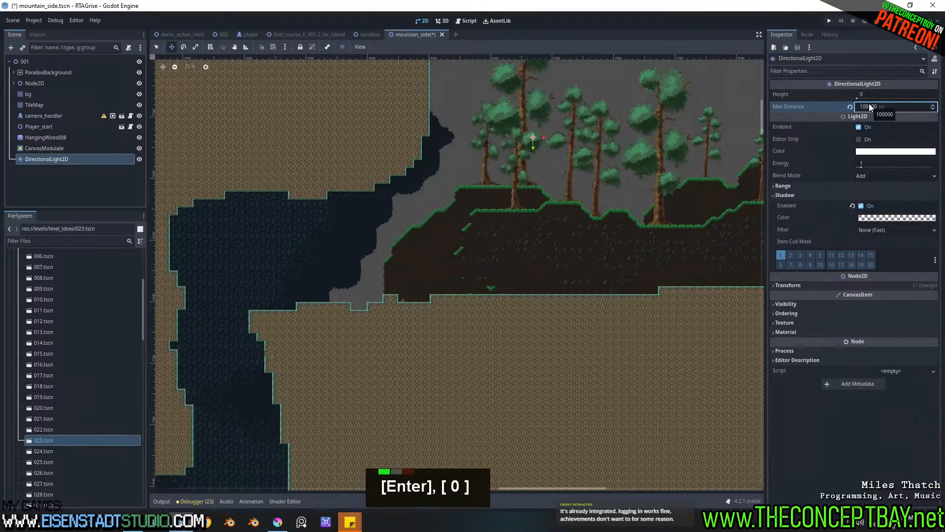
left_click_drag(867, 165, 866, 166)
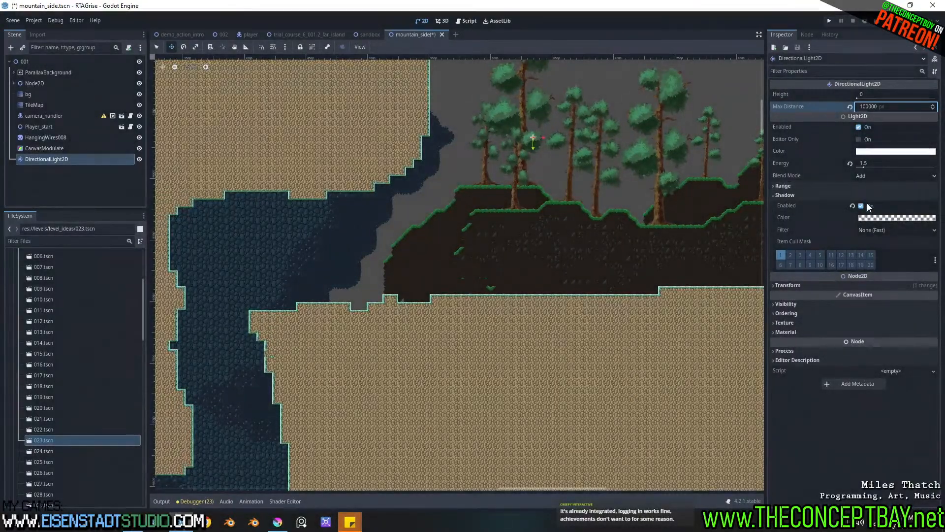
Step: Open the TileMap's tile set for editing and choose the mountain_side.png atlas
middle_click_drag(291, 164, 345, 167)
scroll(275, 148, "up", 4)
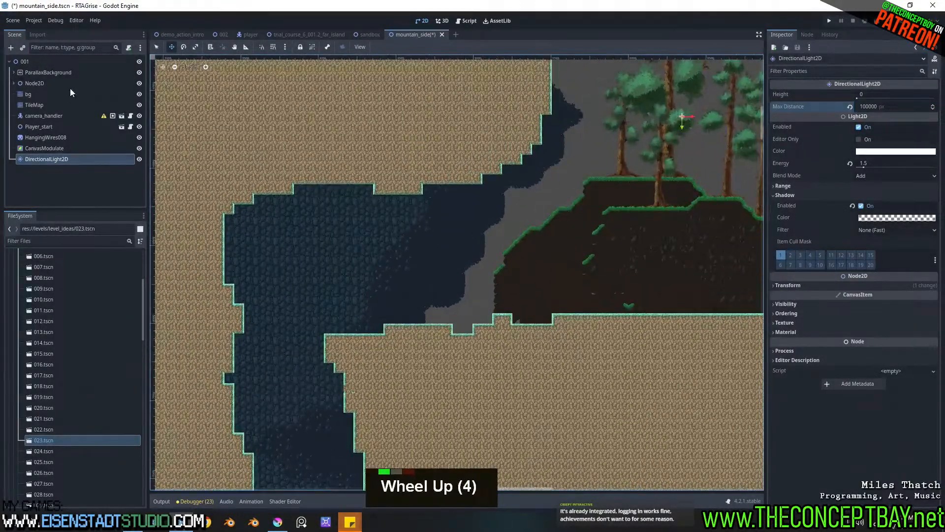
left_click(33, 107)
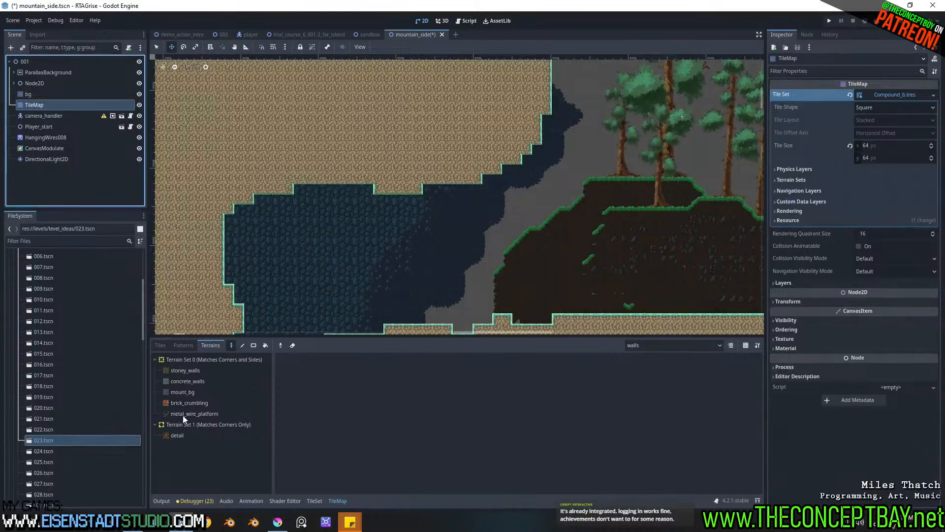
left_click(315, 499)
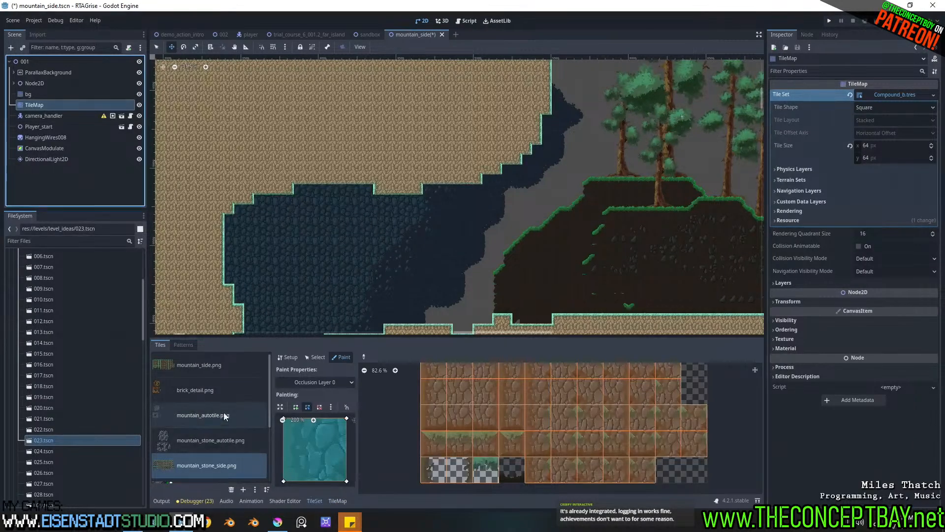
scroll(223, 427, "down", 6)
scroll(217, 412, "down", 3)
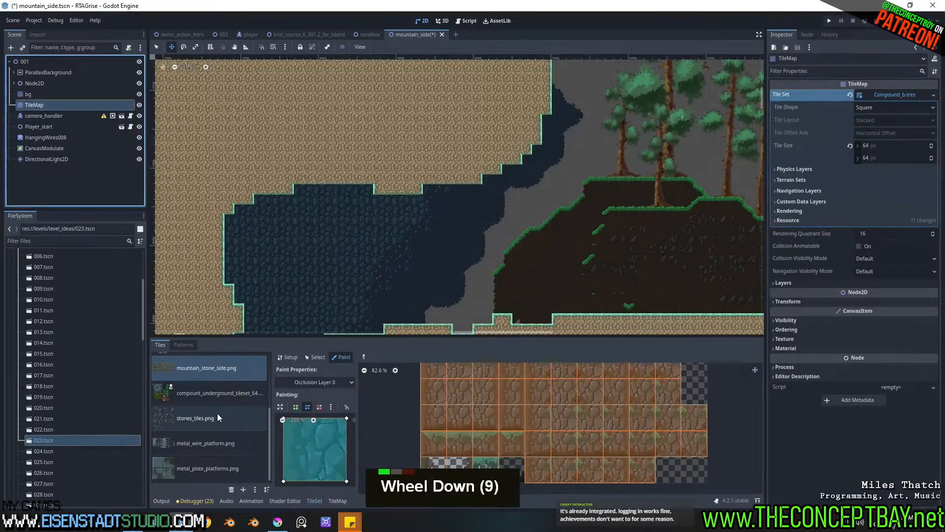
scroll(217, 412, "up", 8)
left_click(219, 392)
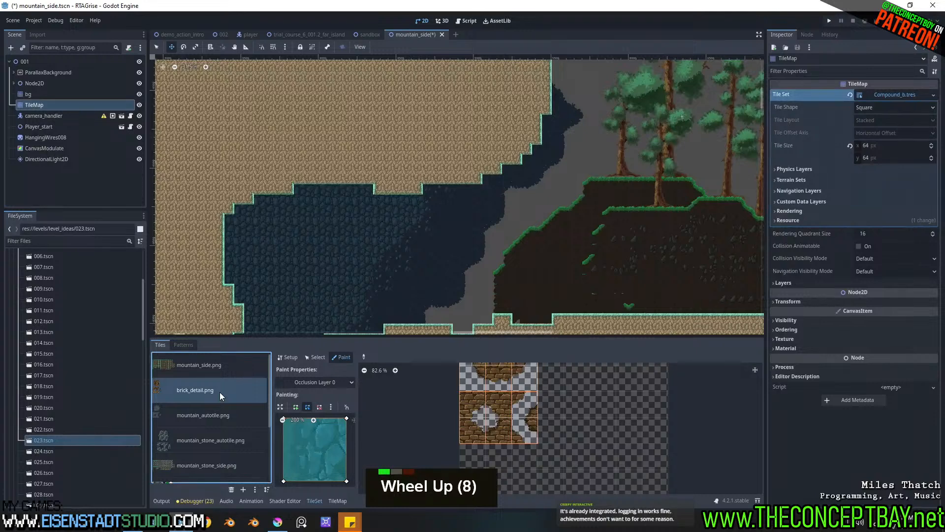
left_click(214, 375)
Step: Paint the Occlusion Layer 0 polygon over the rock tiles of the mountain_side.png atlas
left_click_drag(454, 338, 453, 274)
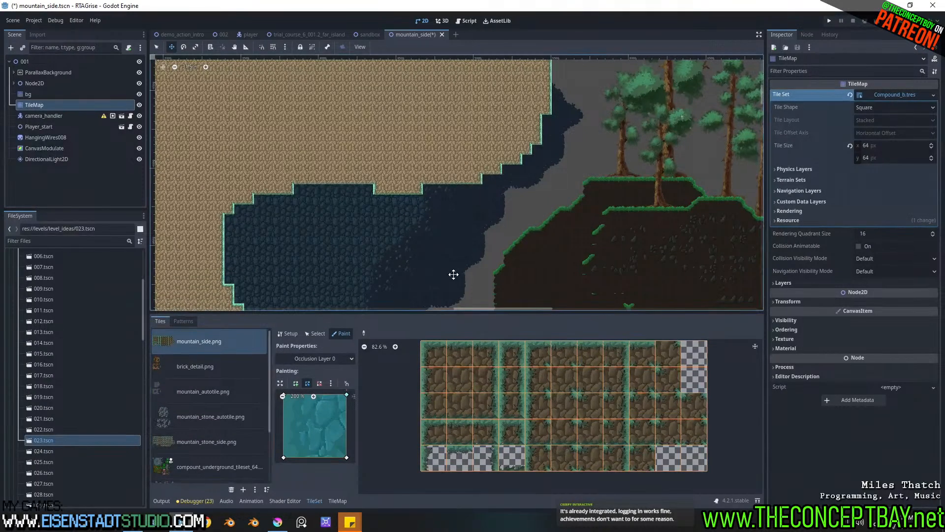
middle_click_drag(454, 274, 436, 197)
scroll(436, 197, "up", 1)
mouse_move(434, 359)
left_mouse_down()
mouse_move(430, 429)
mouse_move(480, 356)
mouse_move(474, 430)
mouse_move(513, 358)
mouse_move(518, 434)
mouse_move(637, 457)
mouse_move(690, 407)
mouse_move(640, 379)
mouse_move(657, 361)
mouse_move(539, 362)
mouse_move(537, 406)
mouse_move(566, 429)
mouse_move(614, 420)
mouse_move(568, 376)
mouse_move(623, 376)
left_mouse_up()
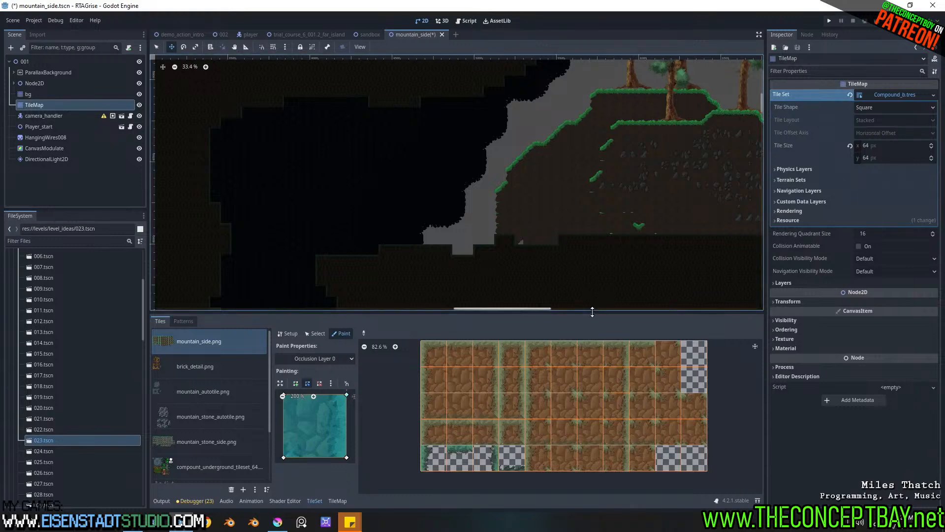
left_click_drag(574, 313, 574, 384)
middle_click_drag(573, 288, 467, 315)
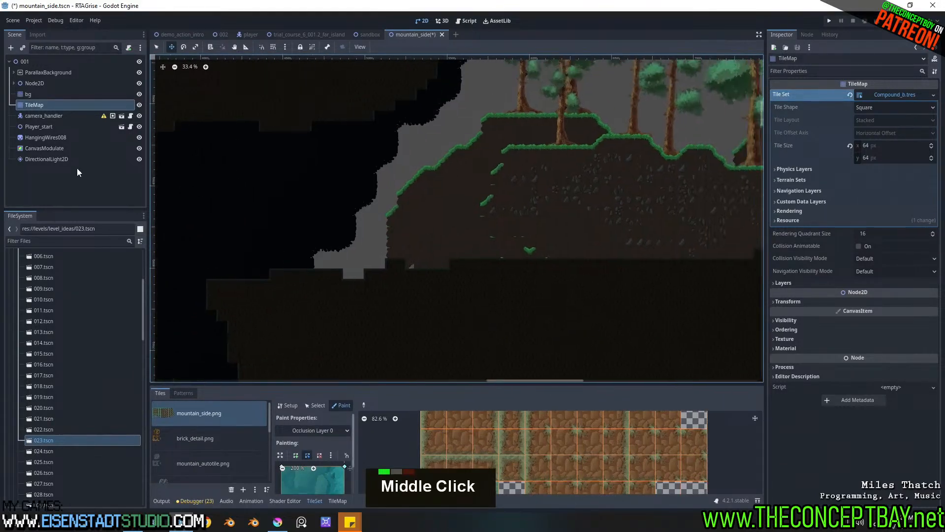
Step: Reset the DirectionalLight2D's max distance to 10000 px and its energy to 1, trying out its height in between
double_click(158, 47)
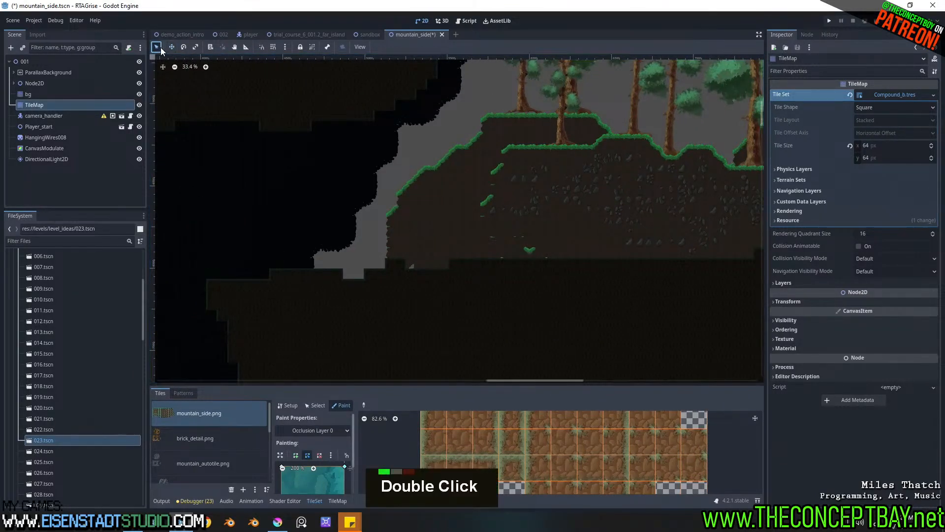
scroll(302, 174, "down", 3)
middle_click_drag(373, 186, 399, 206)
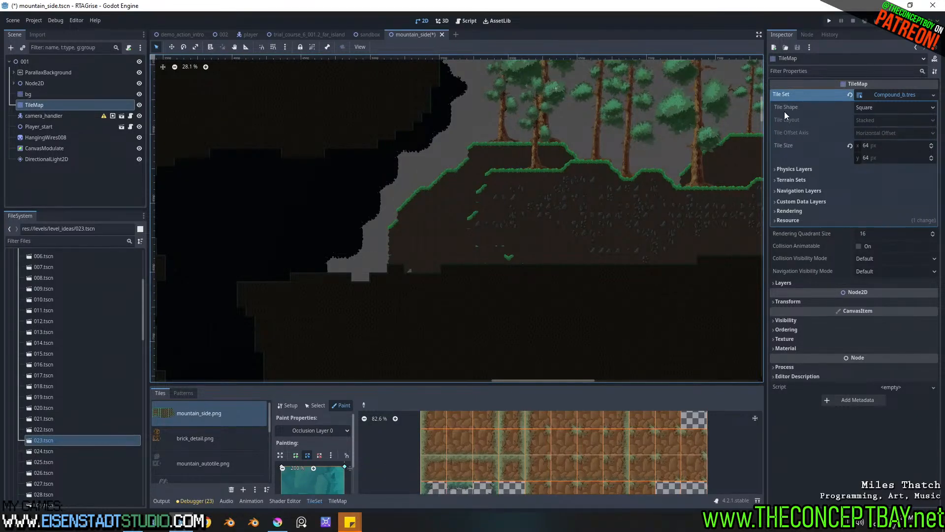
left_click(78, 161)
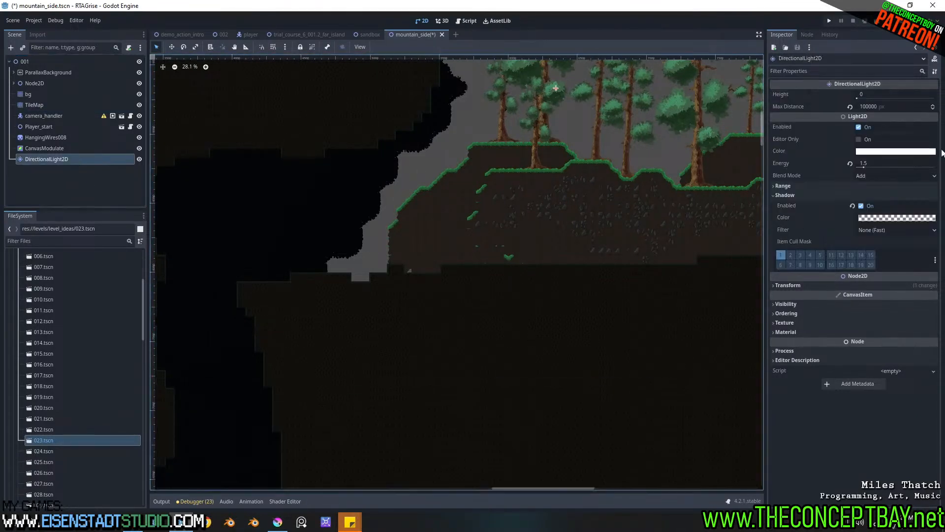
left_click(850, 107)
left_click_drag(855, 96, 872, 95)
left_click(850, 94)
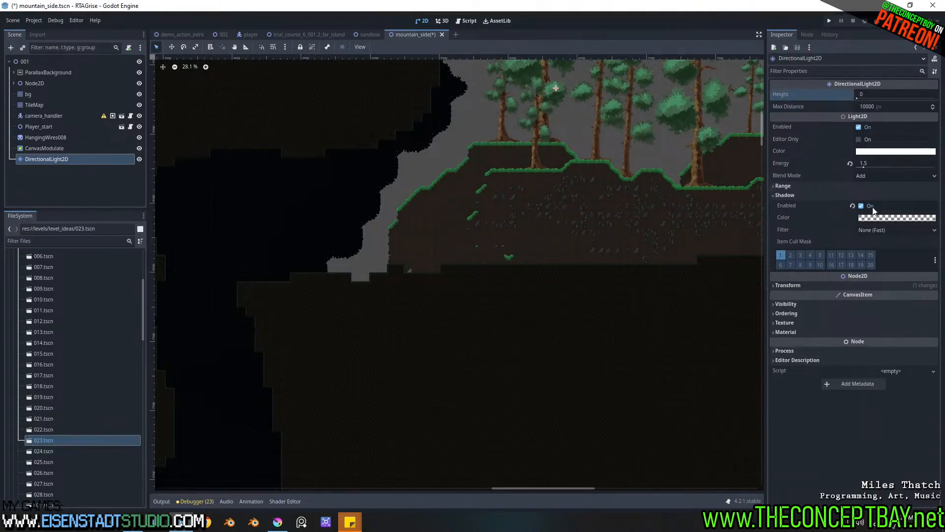
left_click(850, 163)
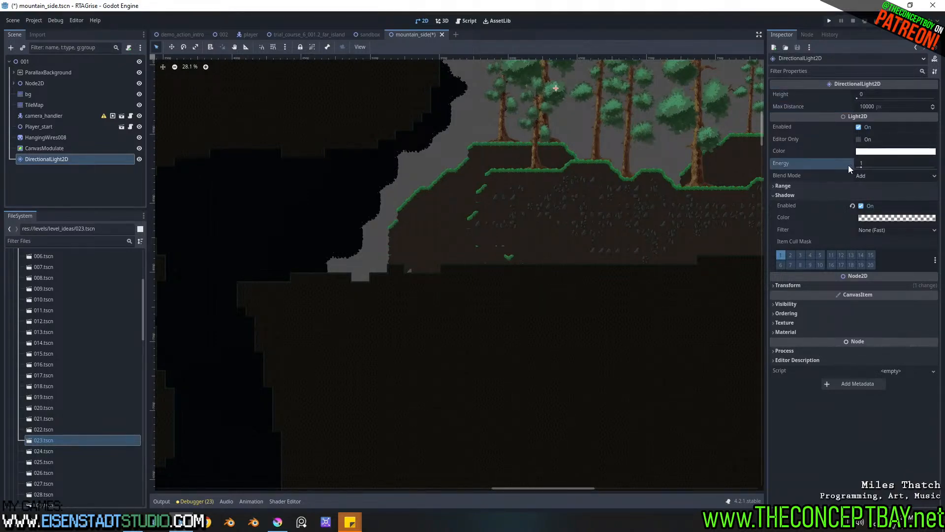
Step: Rotate the DirectionalLight2D so its light slants through the cave mouth into the shaft, and check the passage below
middle_click_drag(646, 179, 375, 167)
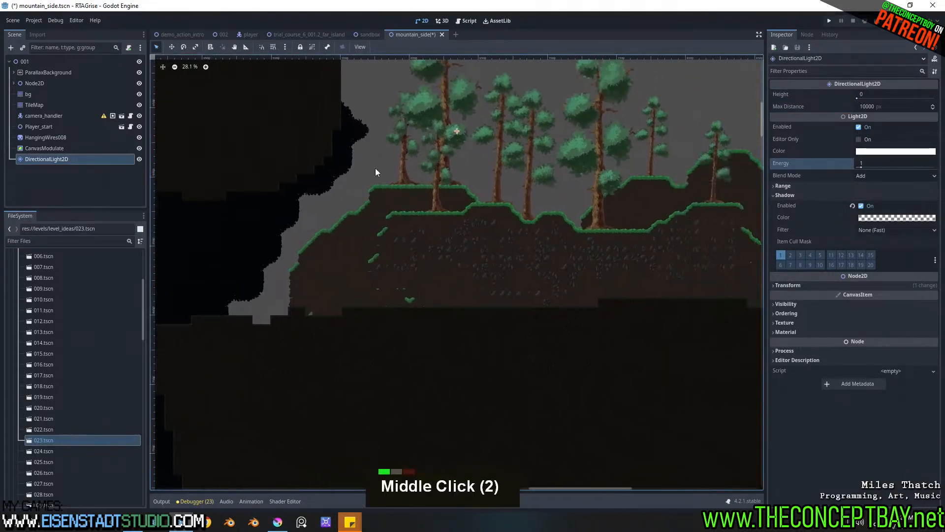
left_click(183, 47)
left_click_drag(541, 209, 468, 259)
middle_click_drag(323, 270, 582, 197)
left_click_drag(583, 198, 546, 211)
middle_click_drag(546, 210, 582, 80)
scroll(479, 253, "down", 4)
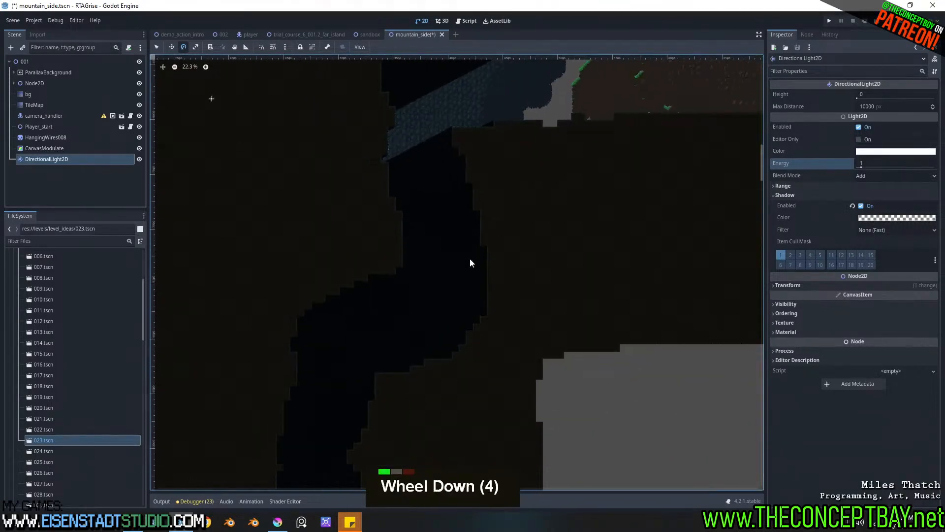
middle_click_drag(480, 279, 460, 323)
scroll(461, 257, "up", 4)
middle_click_drag(494, 217, 443, 316)
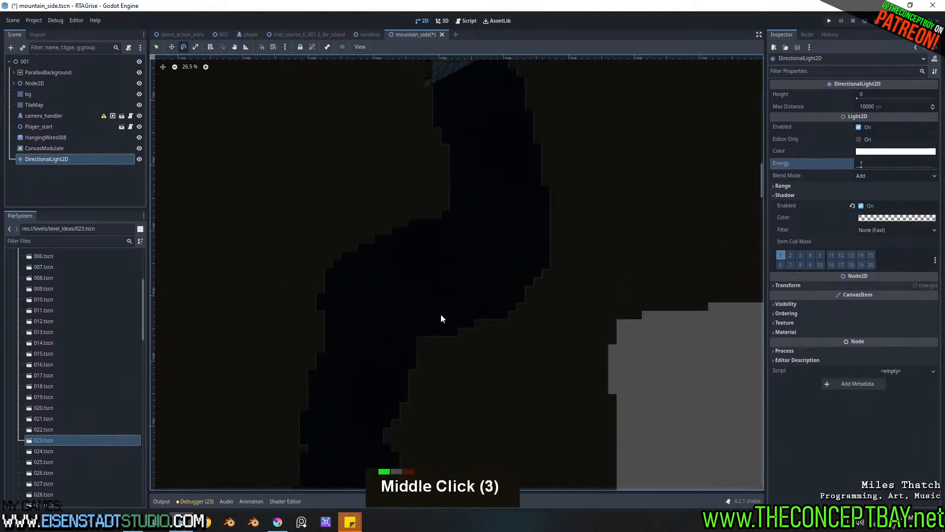
Step: Slightly lighten the CanvasModulate's color and hide the node to see the shaft undarkened
left_click(79, 148)
left_click(863, 94)
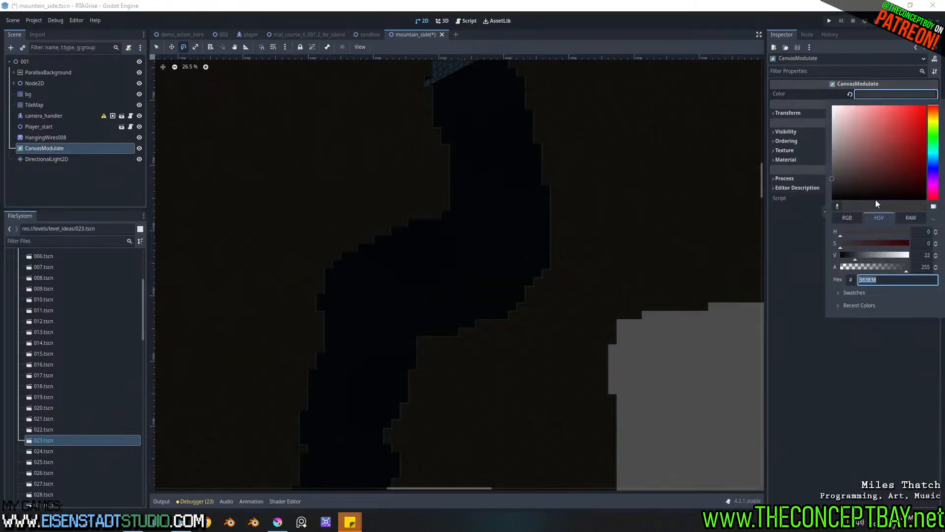
mouse_move(829, 180)
left_mouse_down()
mouse_move(828, 147)
mouse_move(823, 179)
mouse_move(830, 174)
left_mouse_up()
double_click(138, 150)
scroll(450, 316, "up", 3)
middle_click_drag(449, 317, 431, 325)
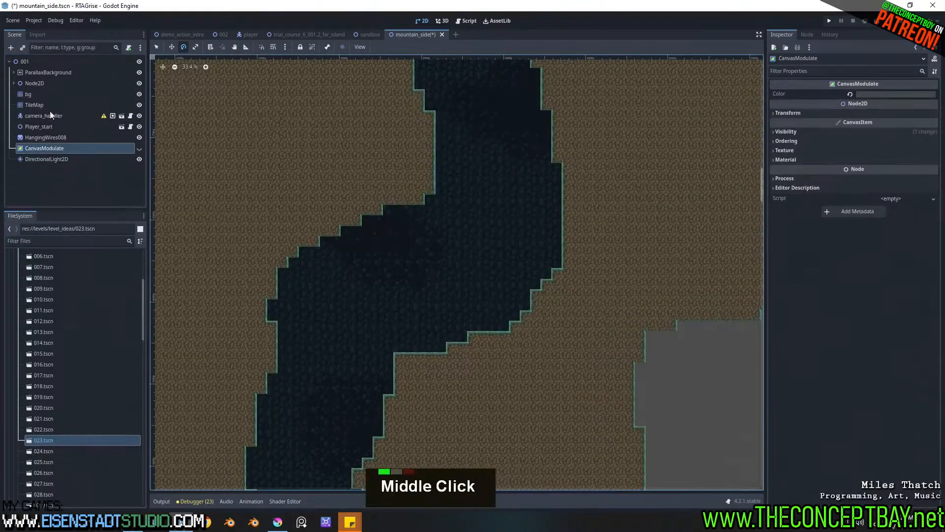
Step: Select the bg tile map, compare its stone and flat layers, and make flat the active layer
left_click(32, 95)
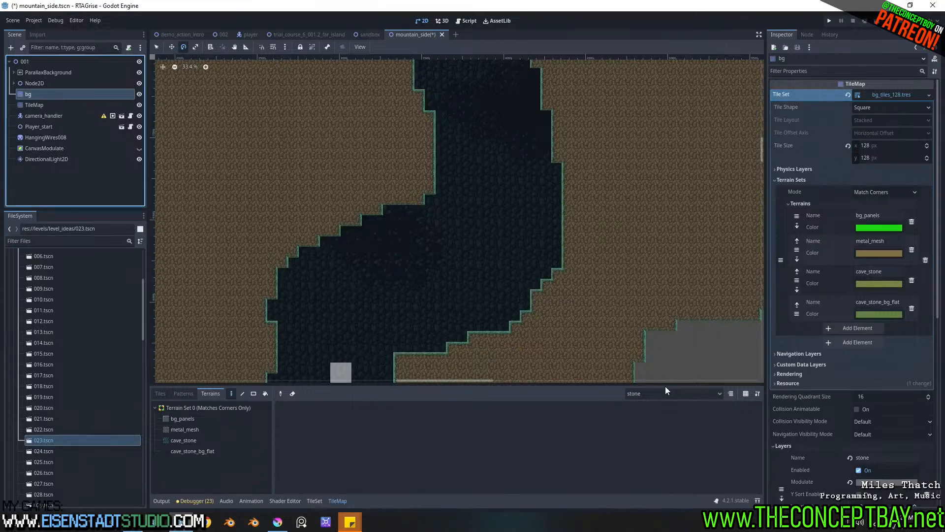
double_click(664, 392)
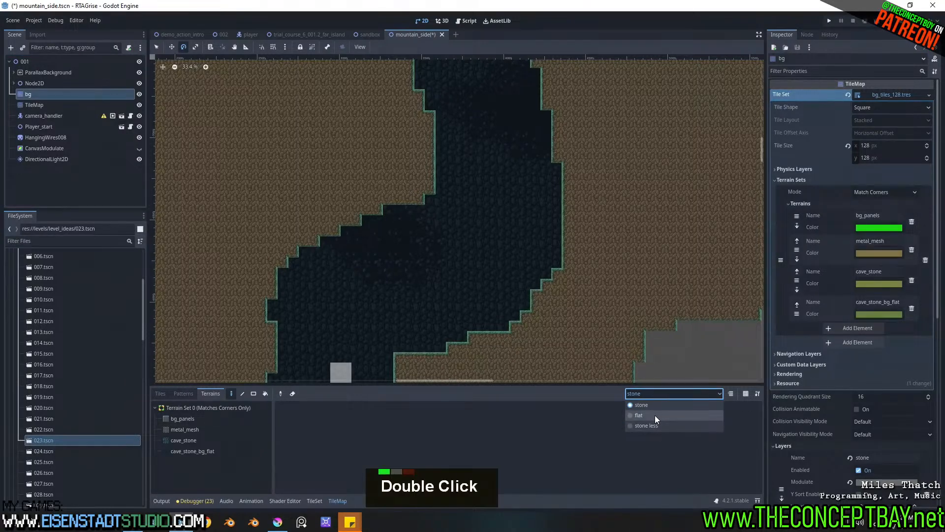
left_click(655, 415)
left_click(650, 396)
left_click(648, 404)
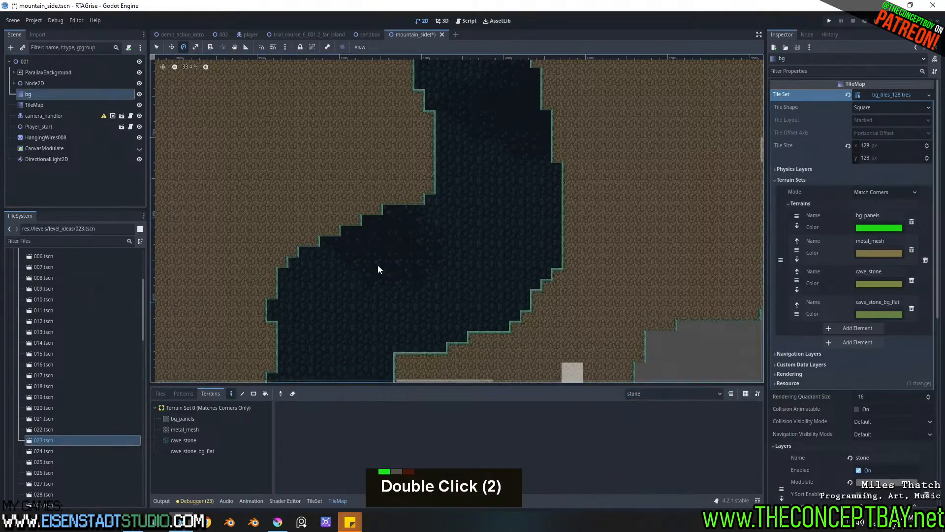
left_click(662, 392)
left_click(647, 414)
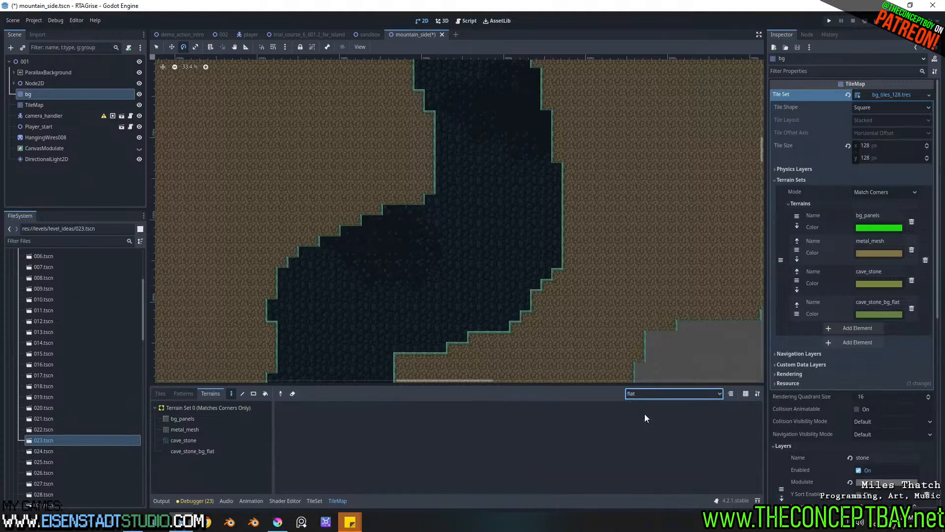
Step: Erase a test patch of the flat background at the shaft's bend with the bg_panels terrain selected, and undo it
left_click(179, 418)
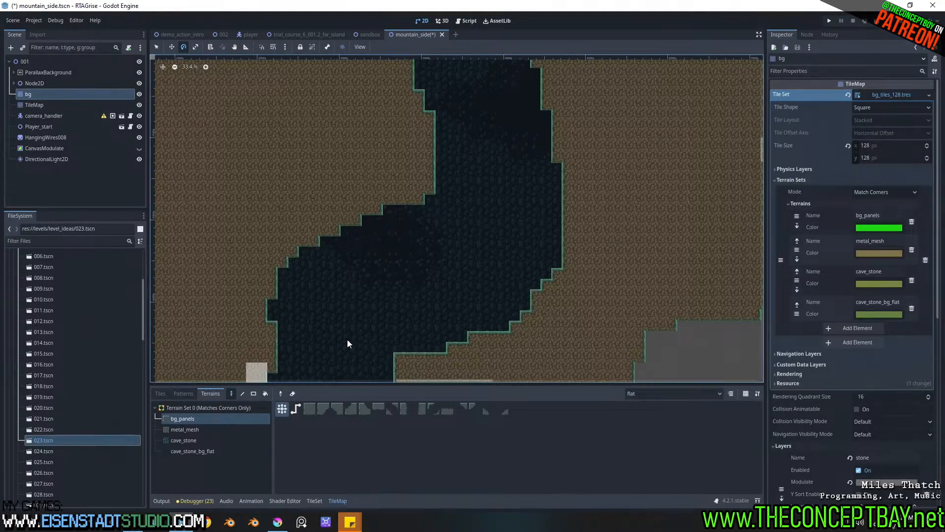
left_click(280, 394)
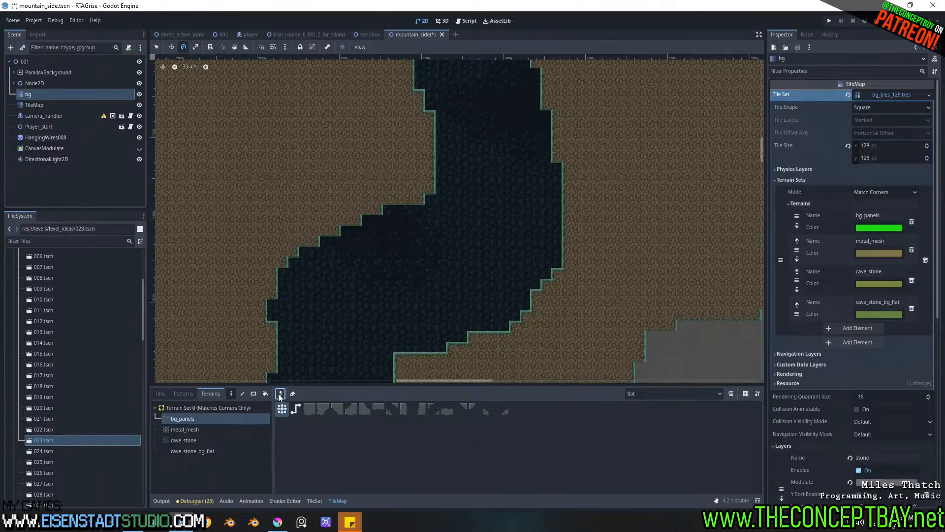
left_click(231, 393)
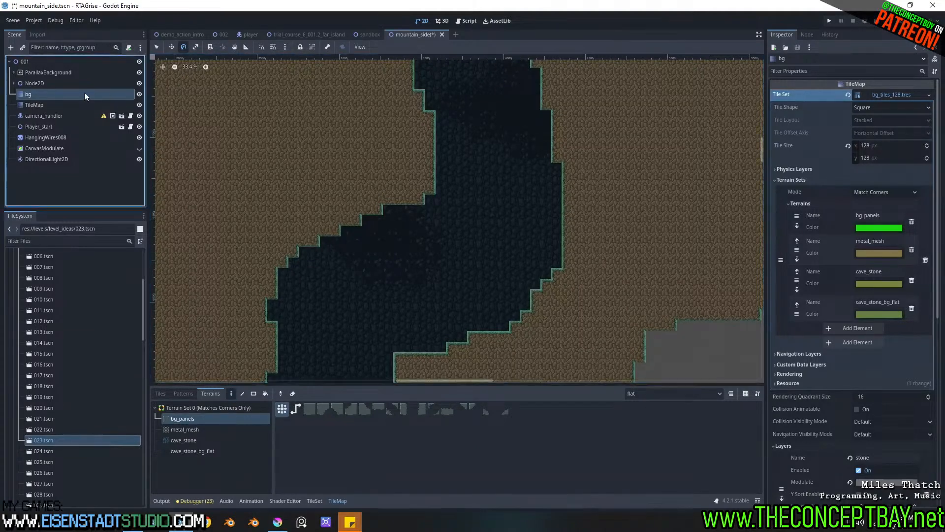
left_click(155, 47)
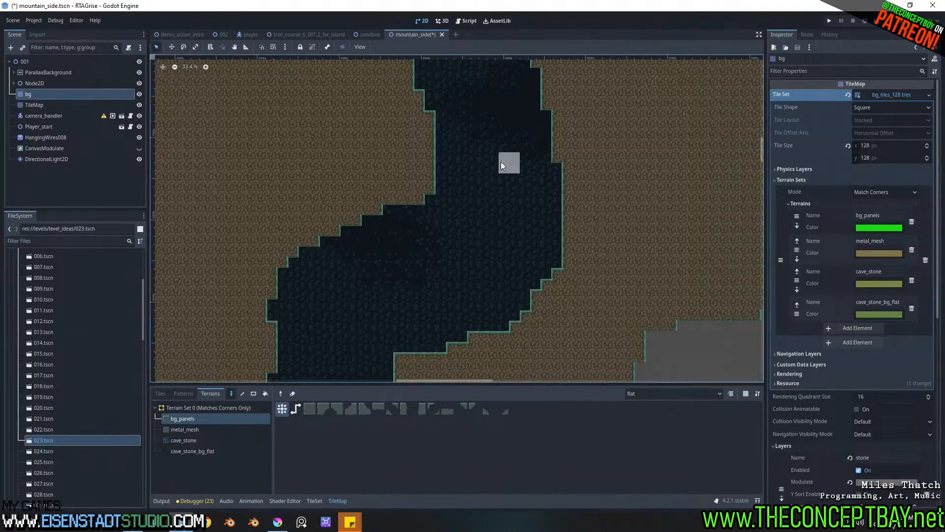
right_click_drag(354, 223, 379, 244)
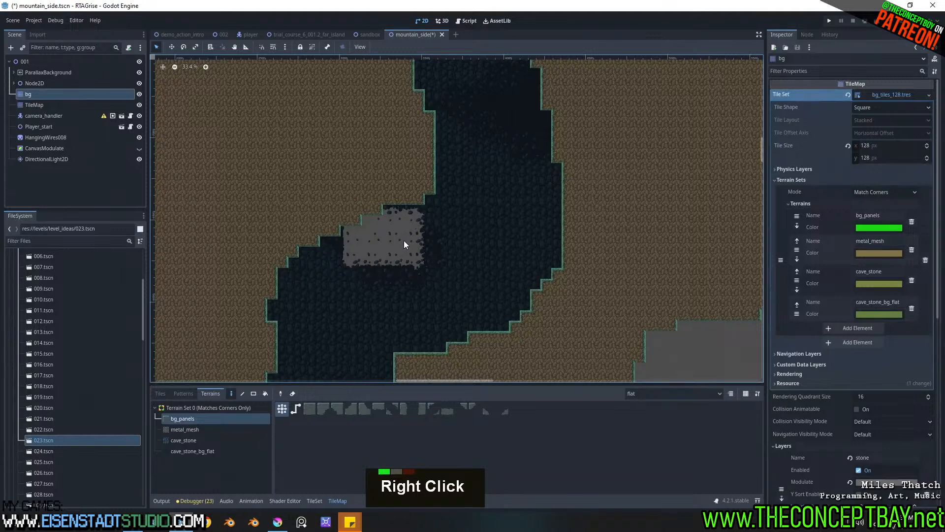
key("ctrl+z")
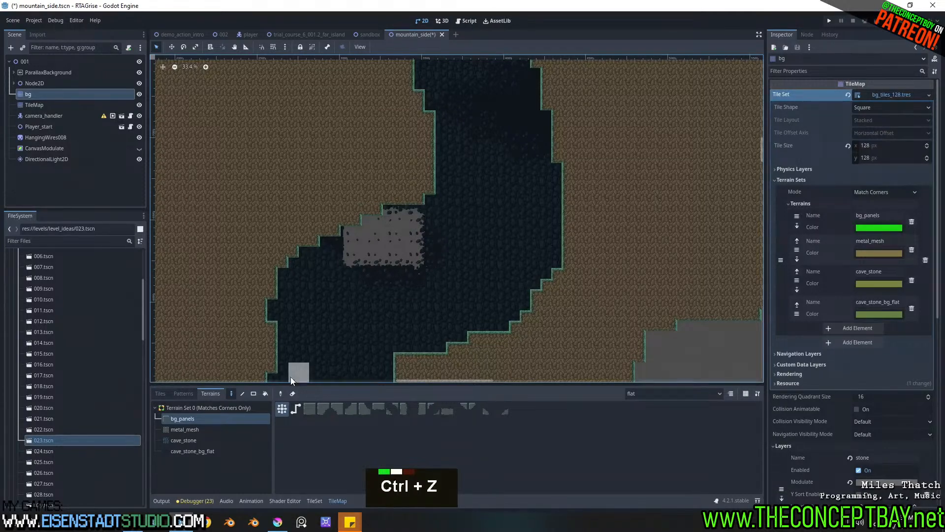
Step: With the cave_stone_bg_flat terrain, erase openings in the flat background at the shaft's bend and beside the upper shaft's right wall
left_click(205, 451)
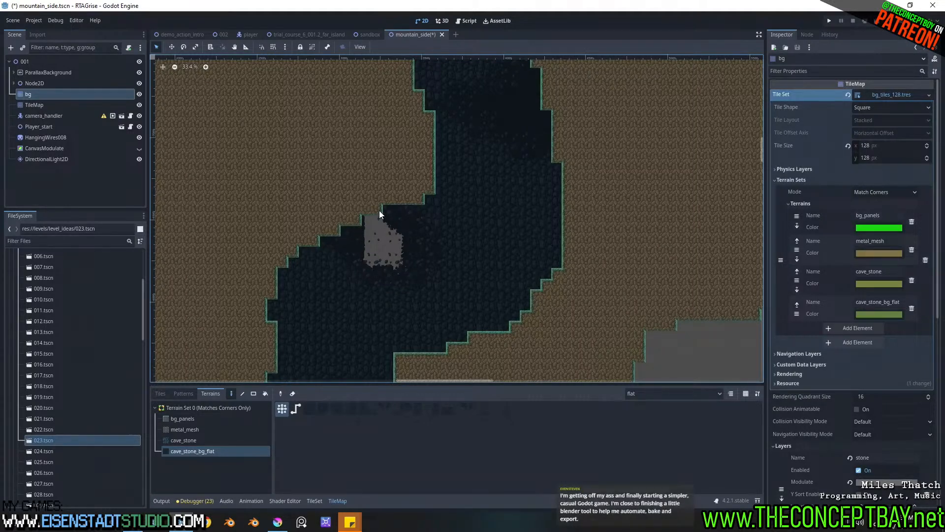
middle_click_drag(455, 169, 450, 172)
scroll(343, 255, "up", 4)
middle_click_drag(343, 256, 413, 257)
scroll(413, 206, "down", 3)
scroll(413, 206, "down", 1)
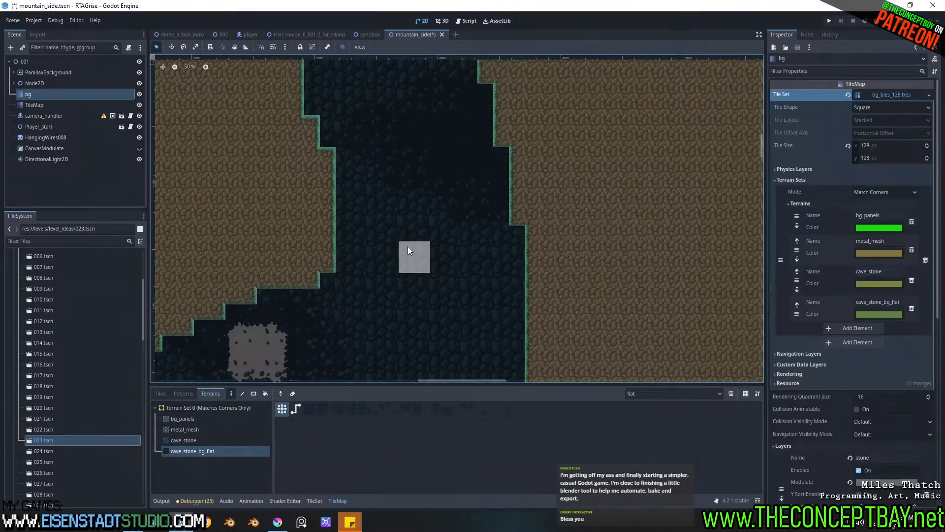
middle_click_drag(418, 232, 413, 250)
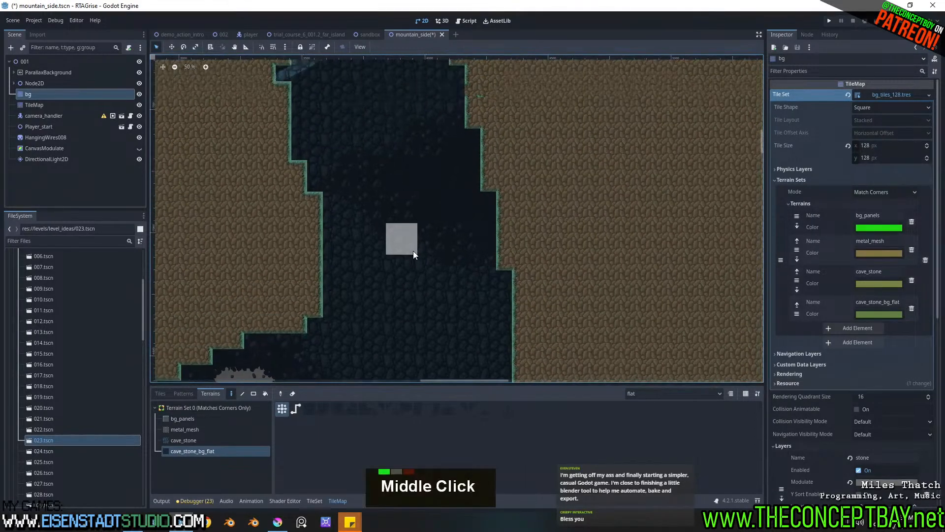
scroll(412, 250, "down", 3)
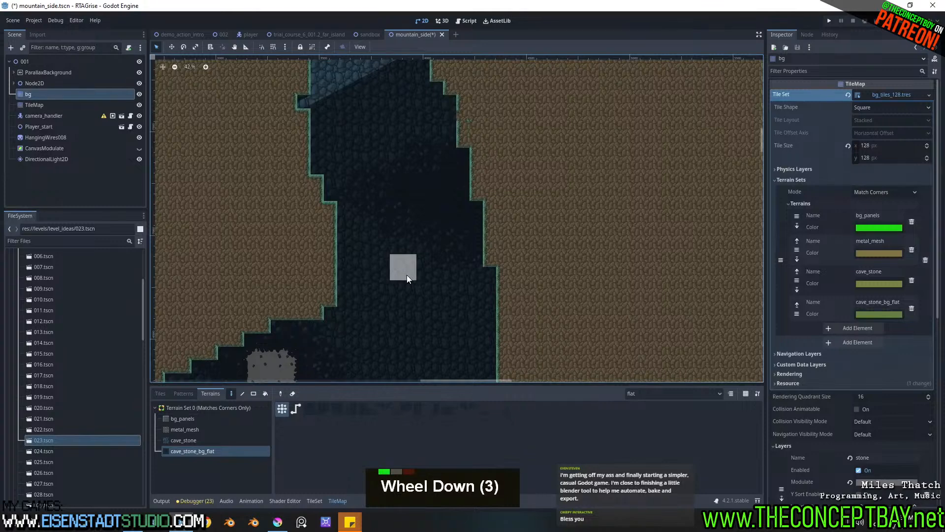
middle_click_drag(406, 274, 405, 300)
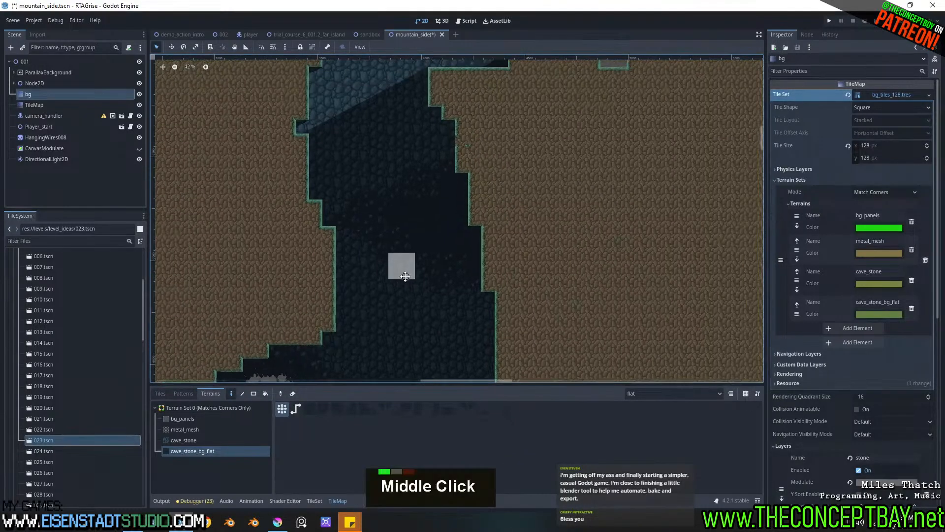
mouse_move(494, 179)
right_mouse_down()
mouse_move(460, 249)
mouse_move(401, 239)
mouse_move(450, 161)
right_mouse_up()
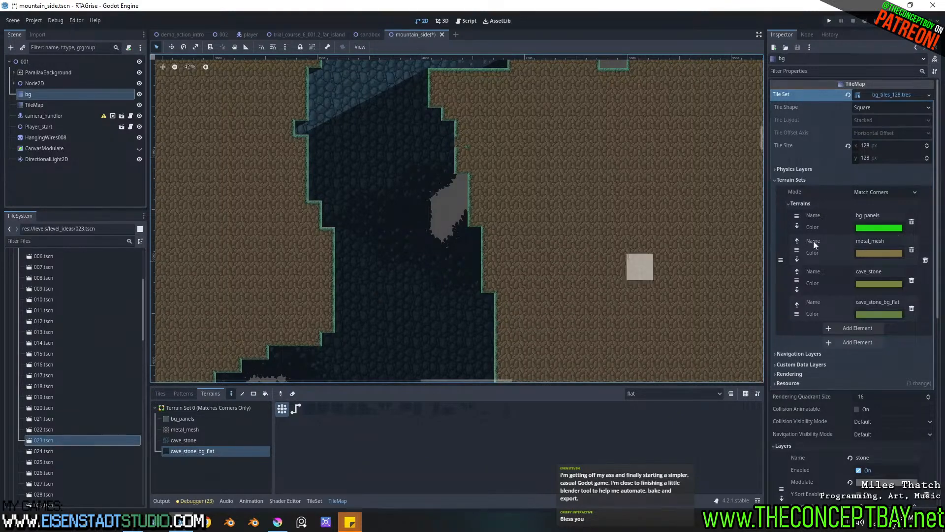
Step: Switch the terrain set's mode to Match Corners and Sides and enlarge the upper shaft opening in the flat background
left_click(886, 192)
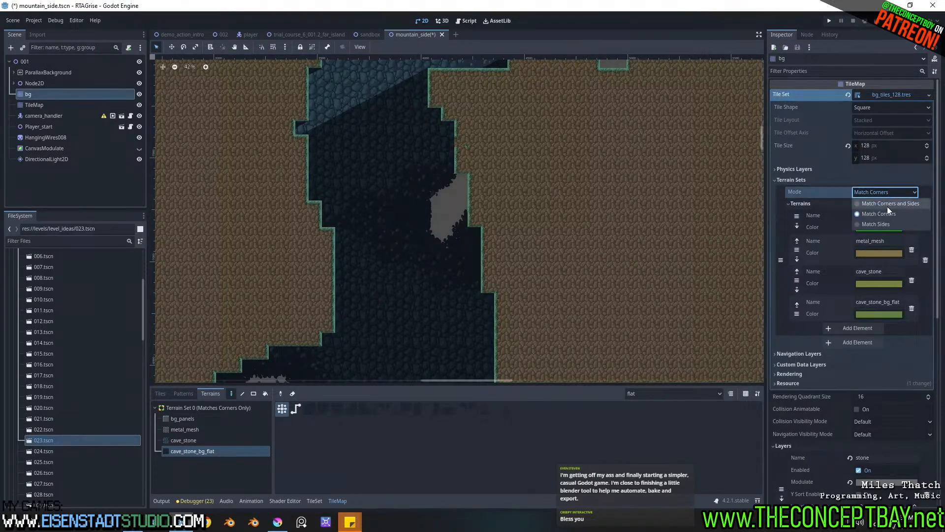
left_click(887, 205)
left_click(205, 449)
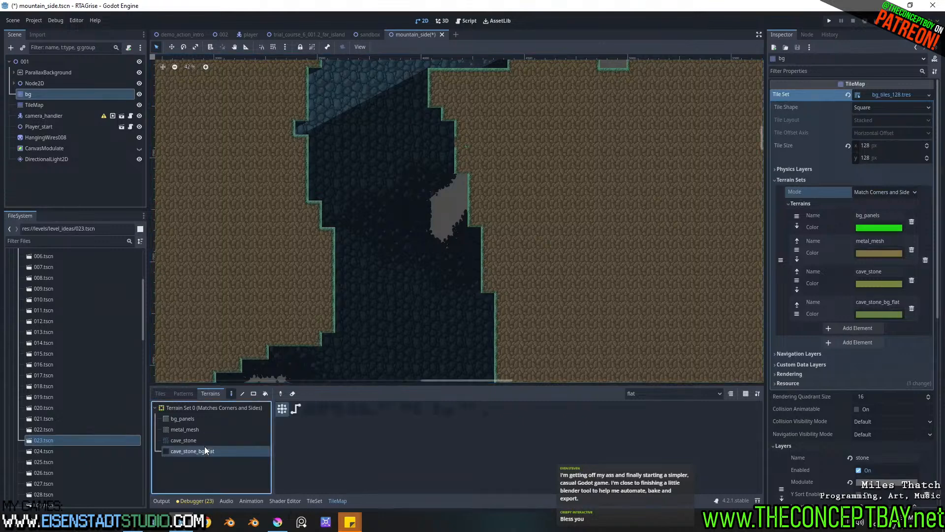
mouse_move(412, 231)
right_mouse_down()
mouse_move(447, 206)
mouse_move(421, 260)
mouse_move(426, 212)
right_mouse_up()
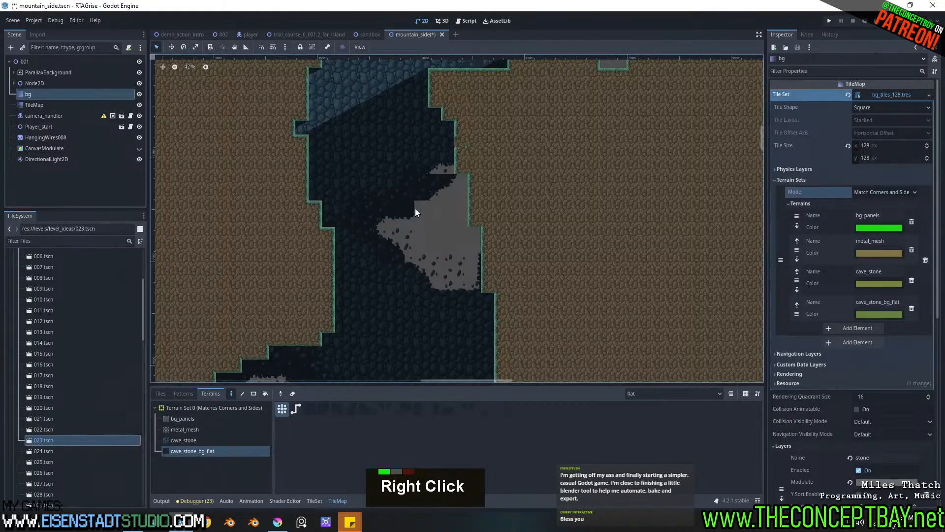
right_click_drag(459, 173, 395, 191)
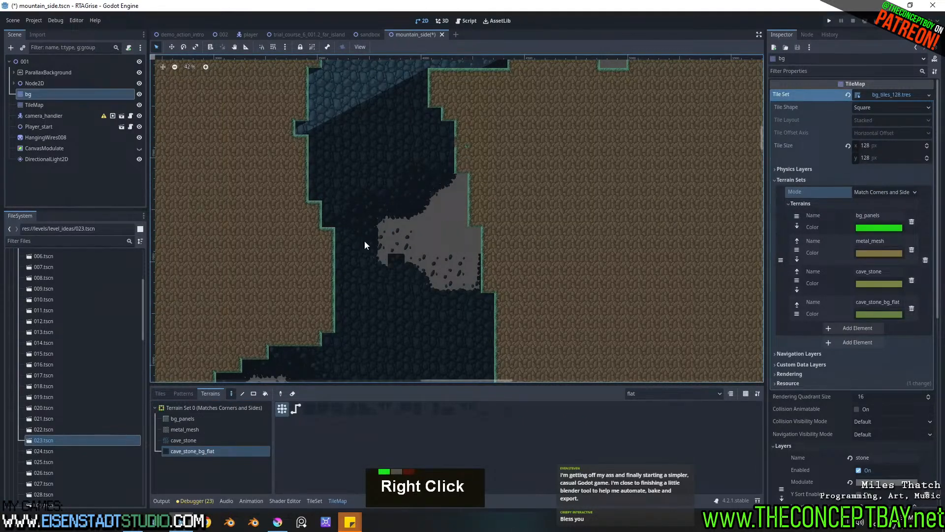
mouse_move(398, 276)
right_mouse_down()
mouse_move(476, 282)
mouse_move(438, 286)
right_mouse_up()
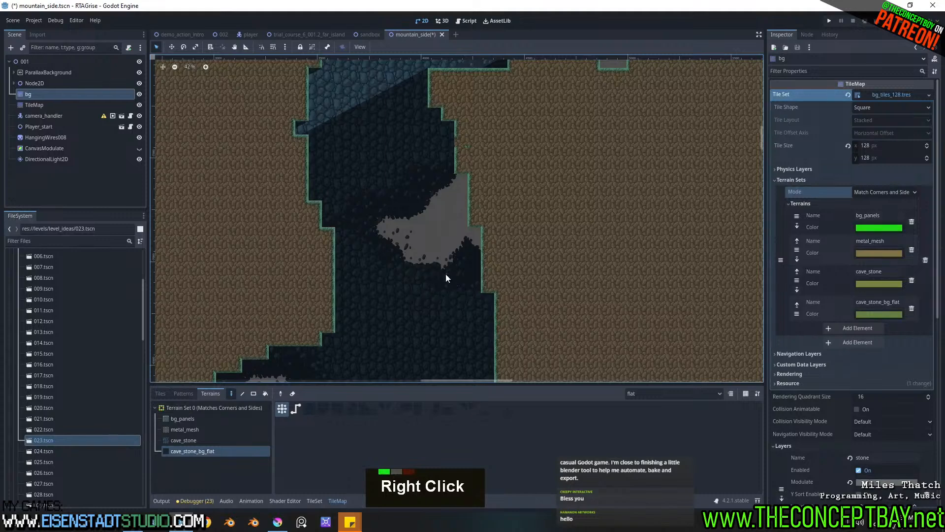
mouse_move(463, 198)
right_mouse_down()
mouse_move(472, 228)
mouse_move(519, 256)
right_mouse_up()
Step: Widen the opening at the shaft's bend and repaint flat stone around it into an irregular shape
middle_click_drag(519, 258, 540, 226)
scroll(313, 256, "up", 4)
right_click(371, 245)
mouse_move(371, 245)
right_mouse_down()
mouse_move(420, 238)
mouse_move(381, 279)
right_mouse_up()
right_click_drag(404, 238, 397, 256)
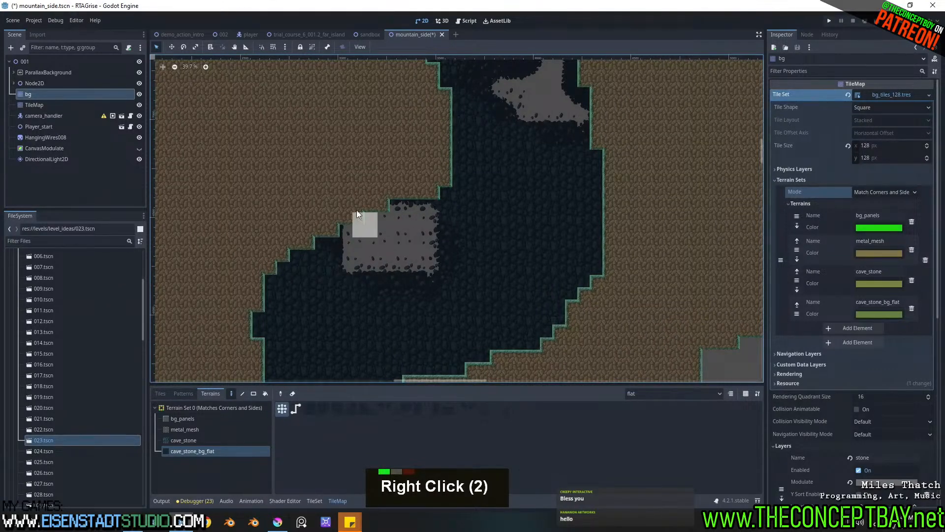
right_click_drag(336, 240, 354, 242)
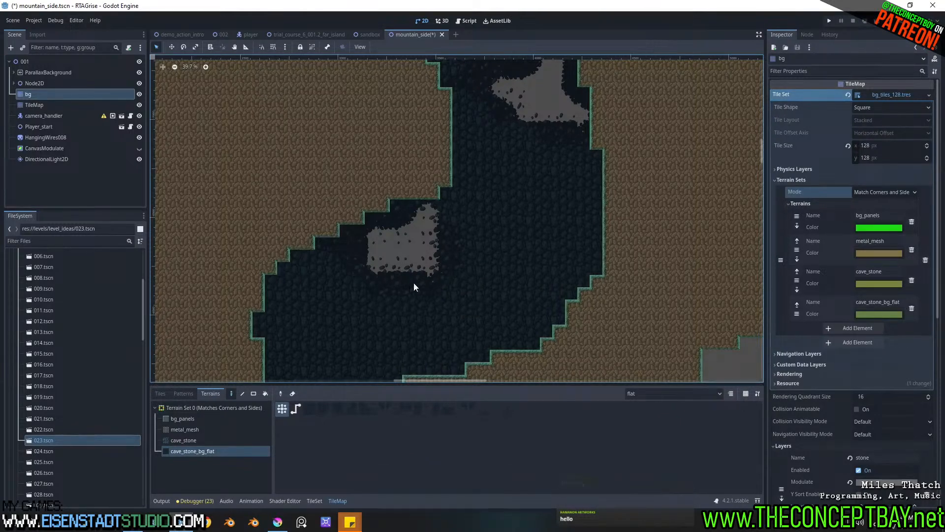
left_click_drag(452, 242, 420, 262)
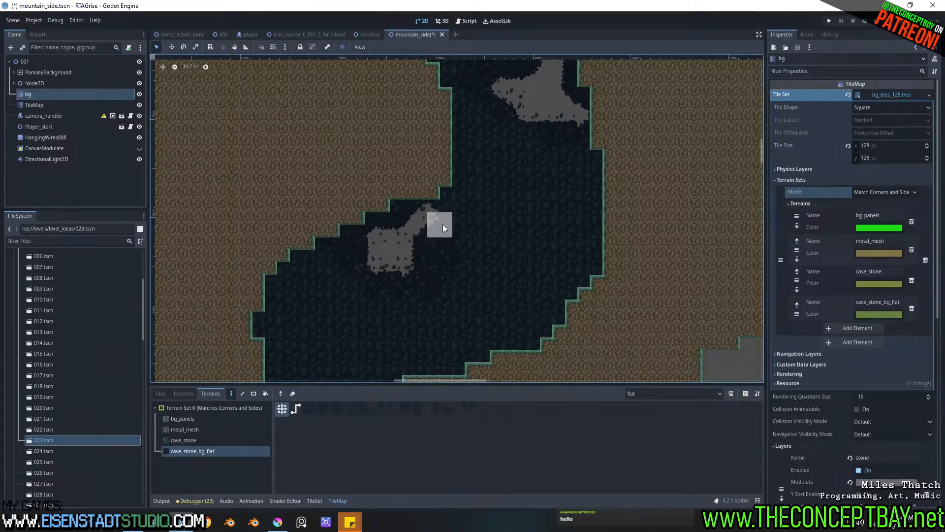
Step: Make stone less the active layer and erase the loose stones left inside both background openings
middle_click_drag(498, 300, 412, 328)
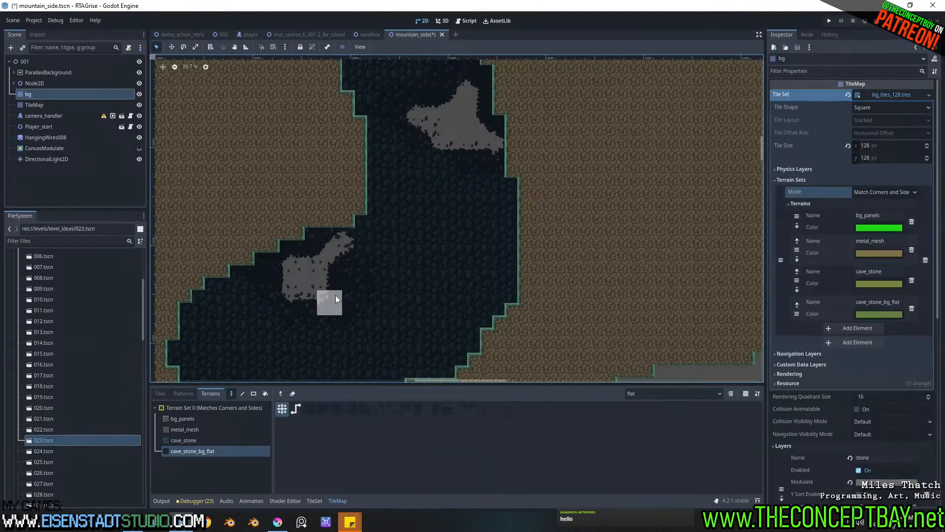
left_click(673, 393)
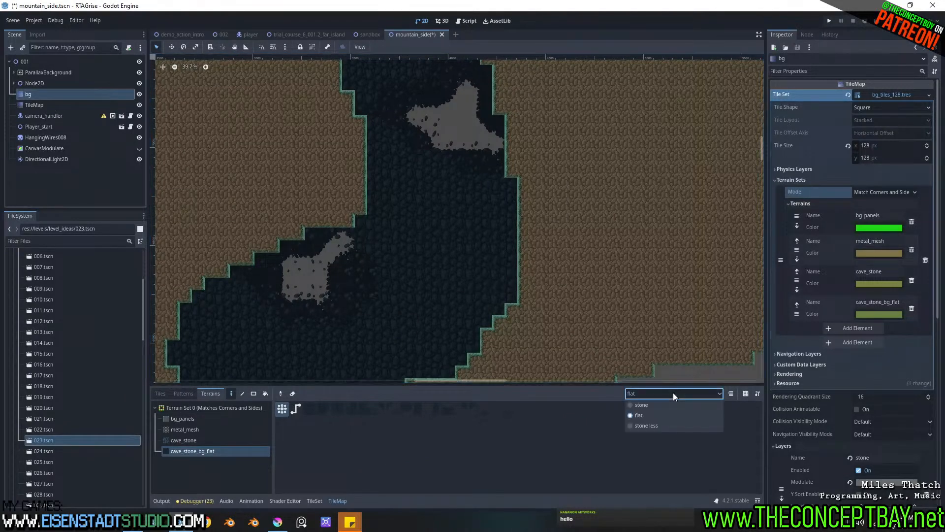
left_click(649, 424)
right_click(314, 275)
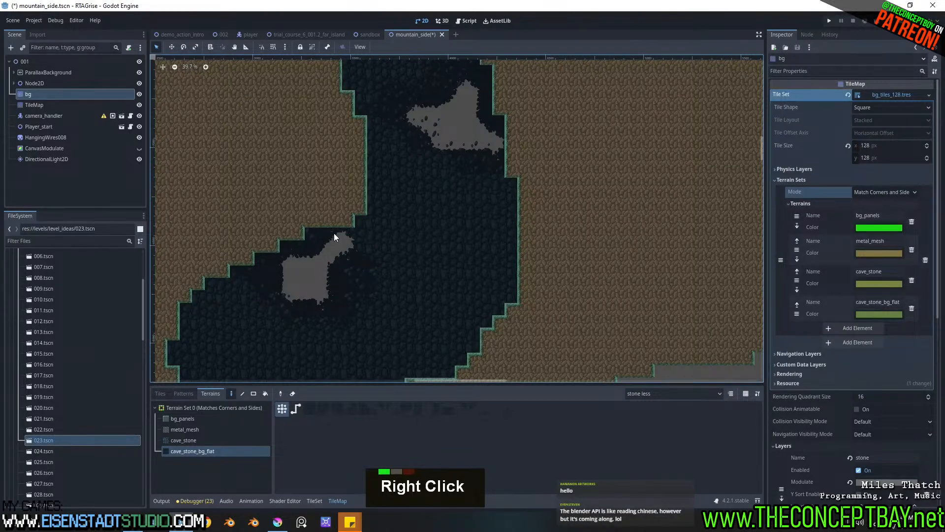
right_click(309, 294)
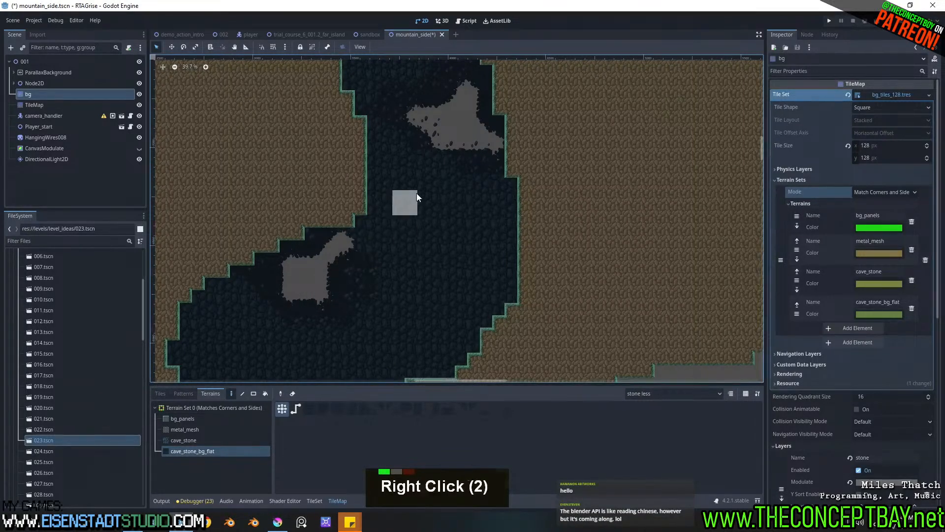
middle_click_drag(417, 193, 320, 249)
middle_click_drag(327, 157, 332, 211)
right_click(339, 230)
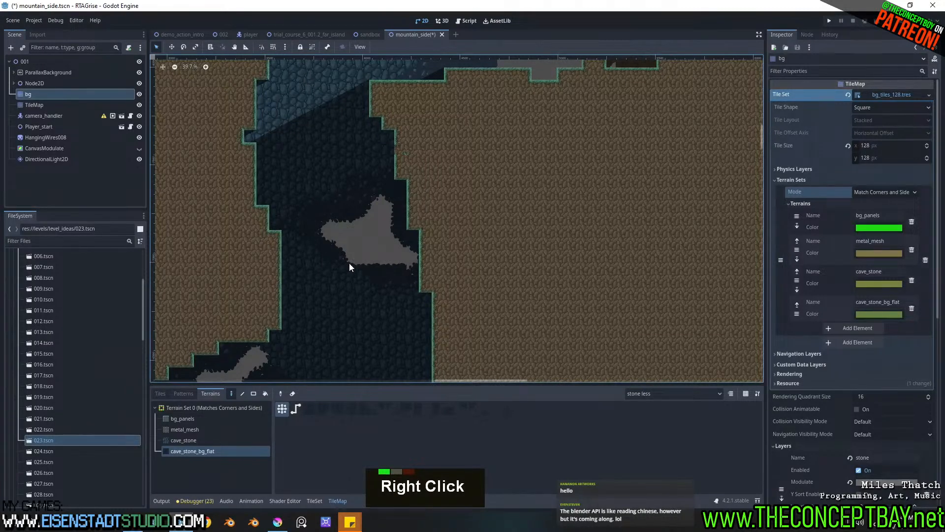
middle_click_drag(386, 242, 382, 334)
right_click(375, 289)
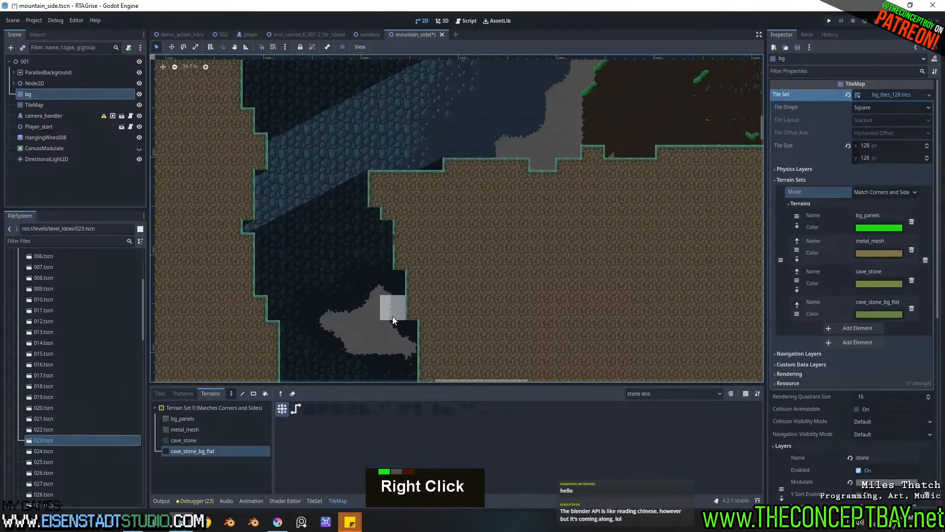
Step: Scatter small stones from random_stones_128.png over the lit flat background at the cave mouth, removing misplaced ones
middle_click_drag(454, 216, 400, 299)
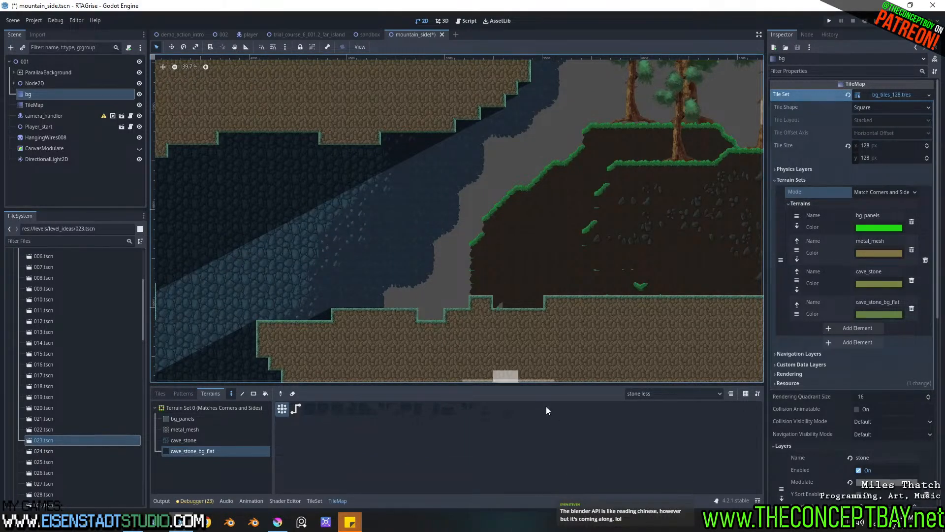
left_click(663, 395)
left_click(663, 394)
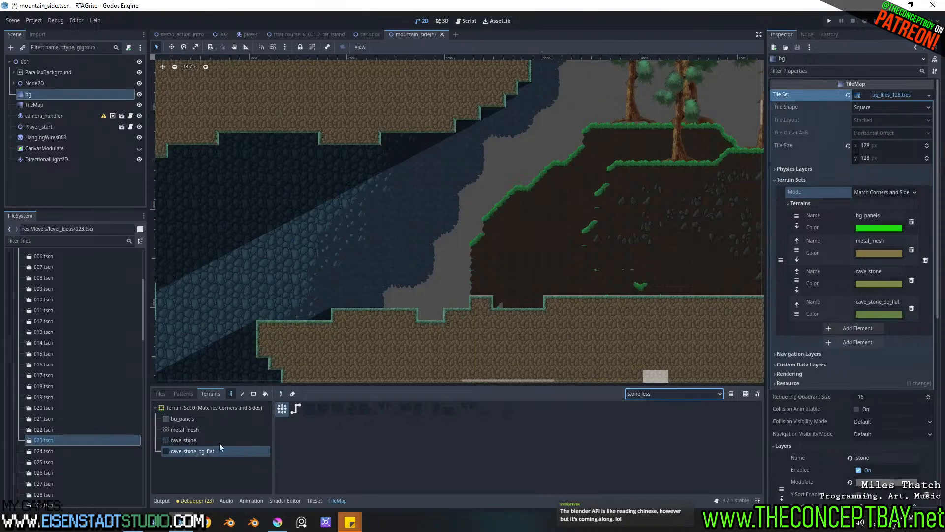
left_click(160, 393)
scroll(193, 463, "down", 13)
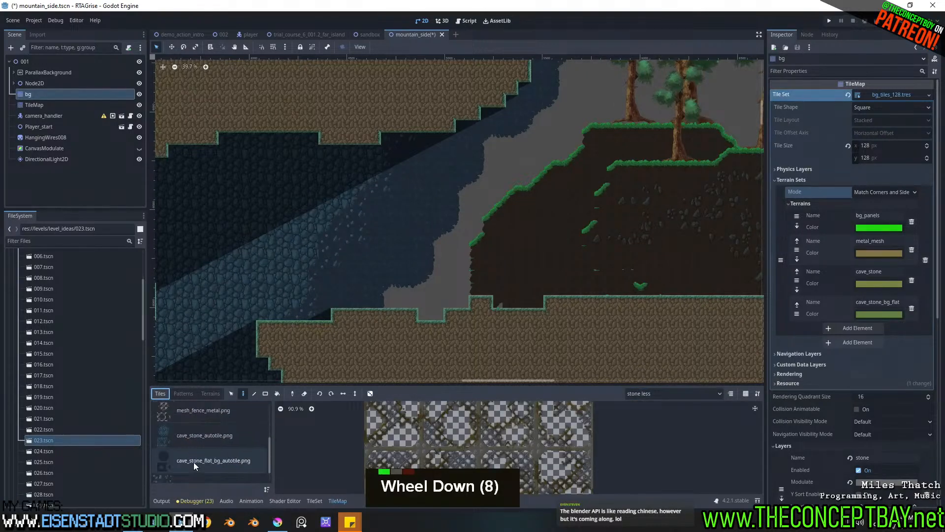
left_click(197, 469)
left_click(558, 459)
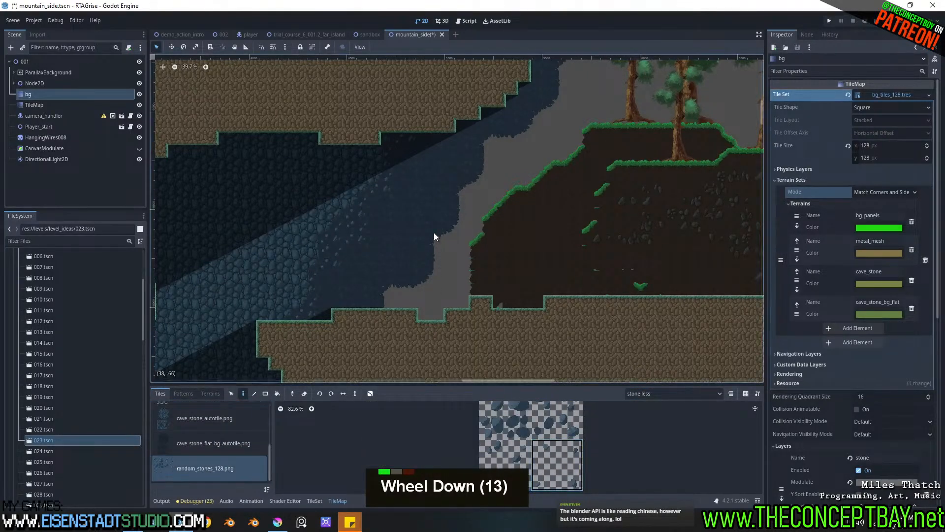
key("ctrl+z")
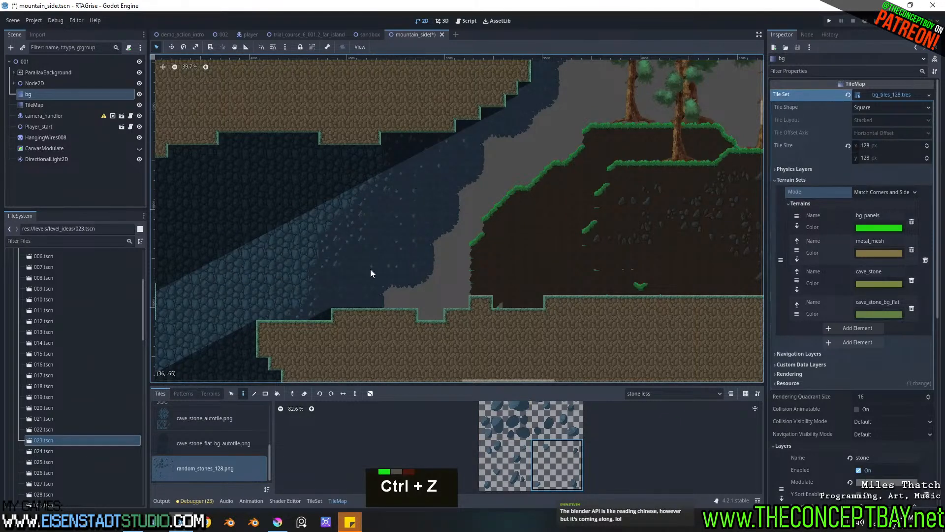
right_click(417, 262)
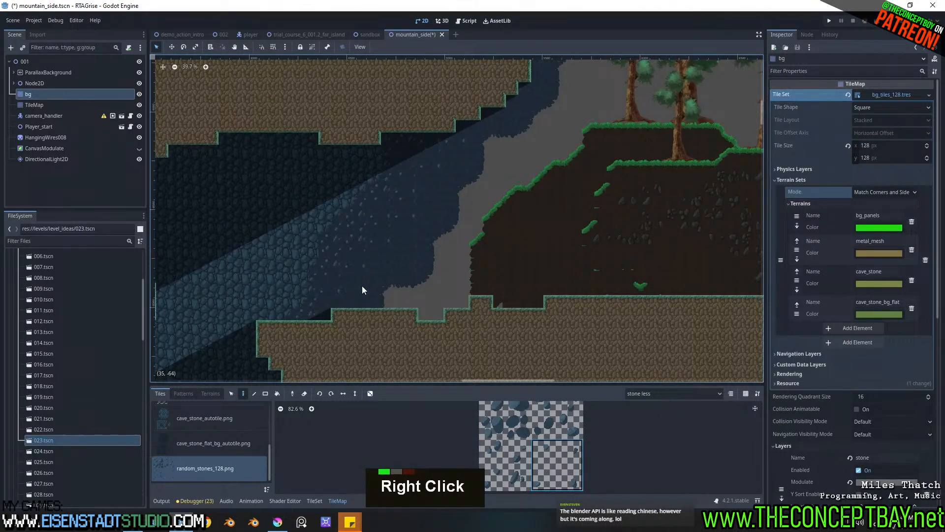
Step: Add a PointLight2D under the root node 001, placed at the upper shaft's background opening
scroll(541, 166, "down", 7)
middle_click_drag(572, 182, 559, 131)
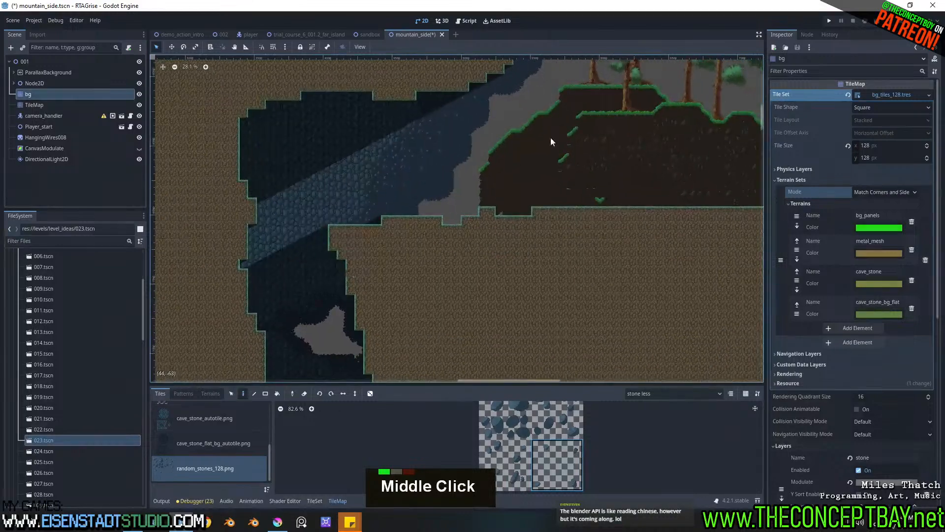
middle_click_drag(441, 295, 480, 121)
middle_click_drag(480, 201, 556, 234)
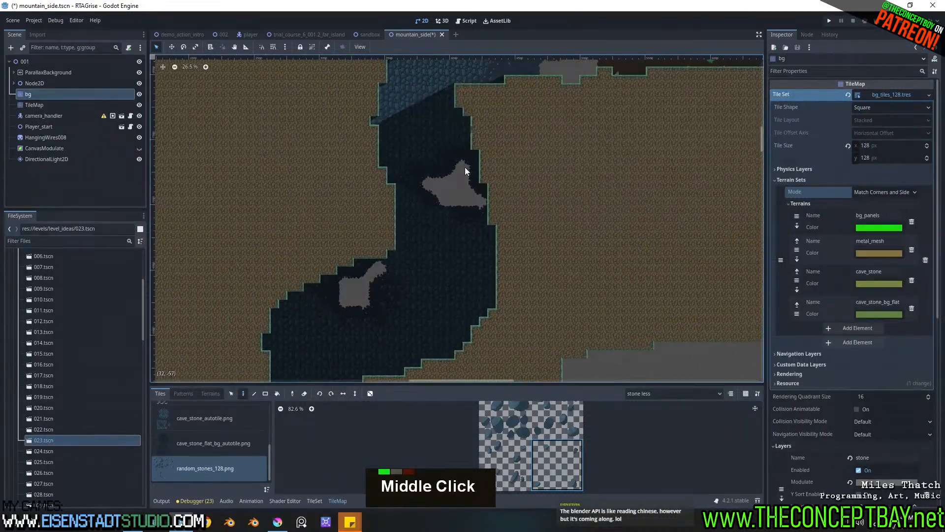
left_click(28, 62)
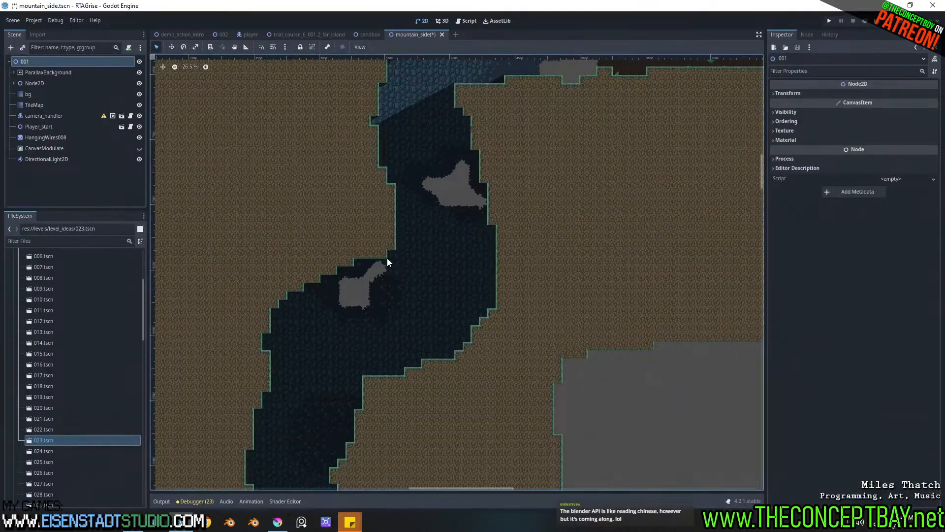
right_click(455, 196)
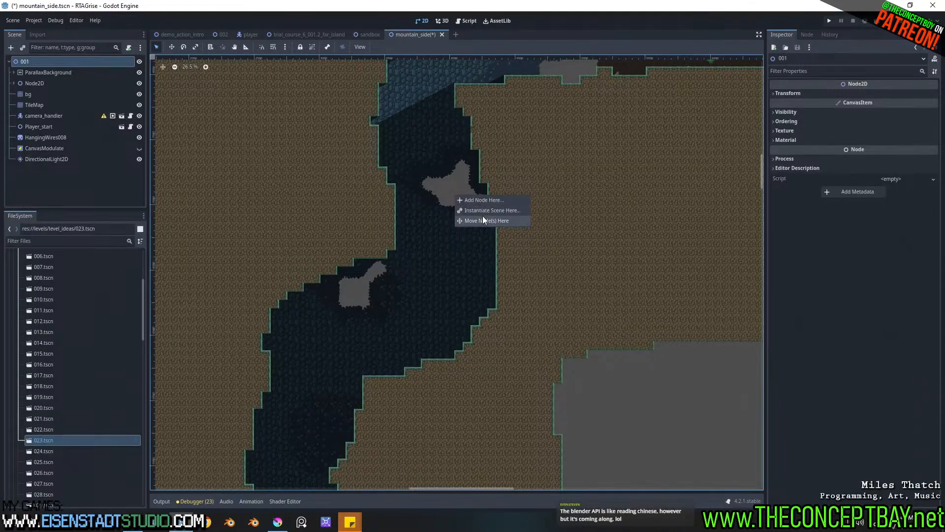
left_click(486, 200)
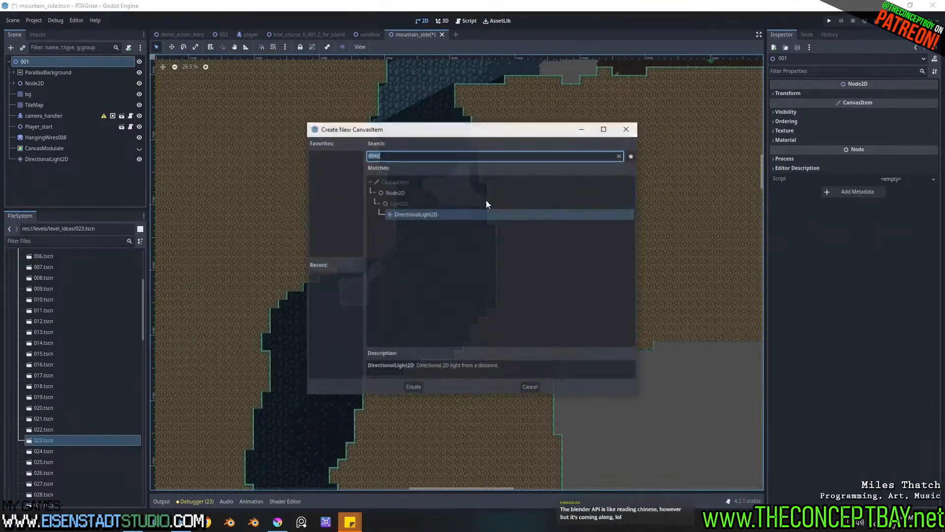
type(";")
key("ctrl+a")
type("light2")
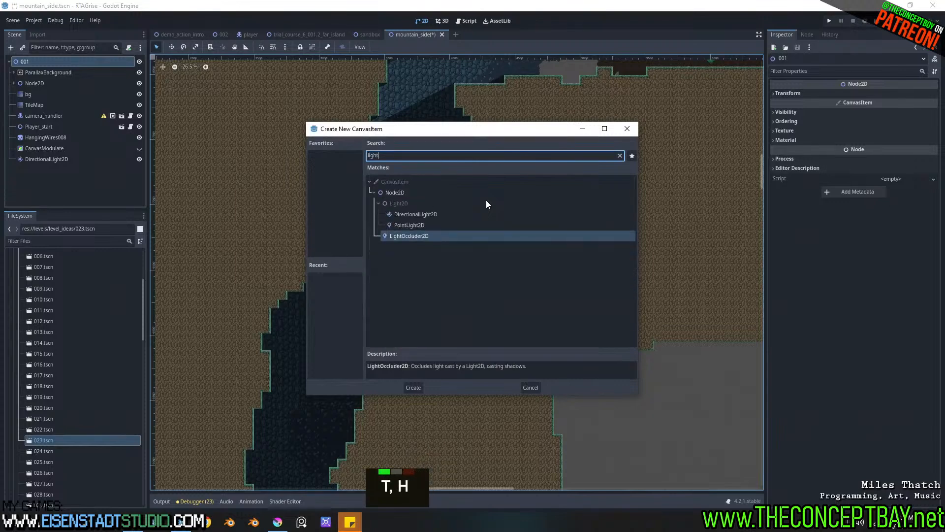
key("Return")
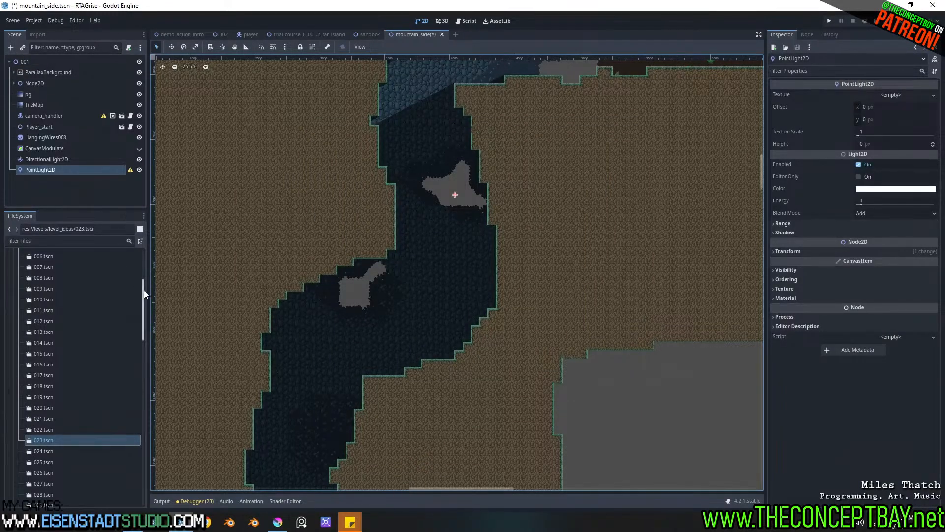
Step: Collapse the levels and foliage folders and look through the sprites subfolders for a light texture
scroll(20, 316, "up", 5)
left_click(15, 309)
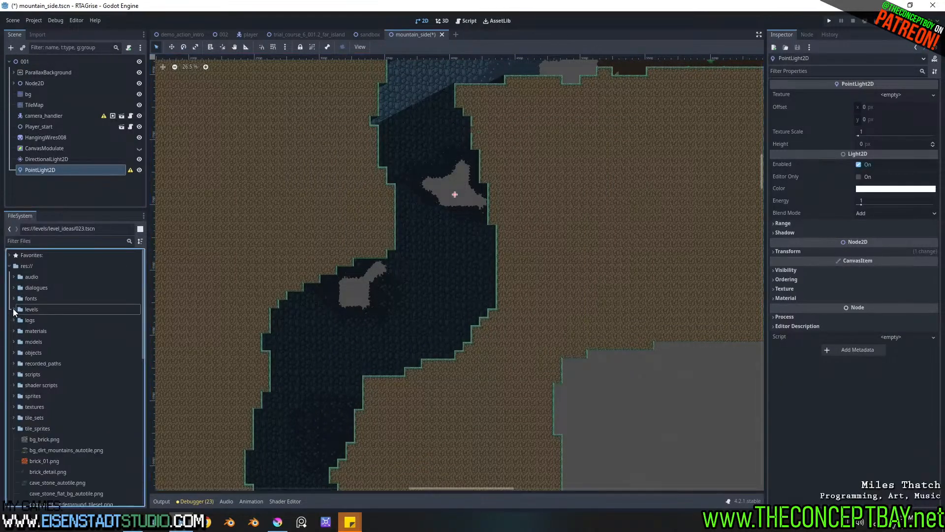
double_click(13, 397)
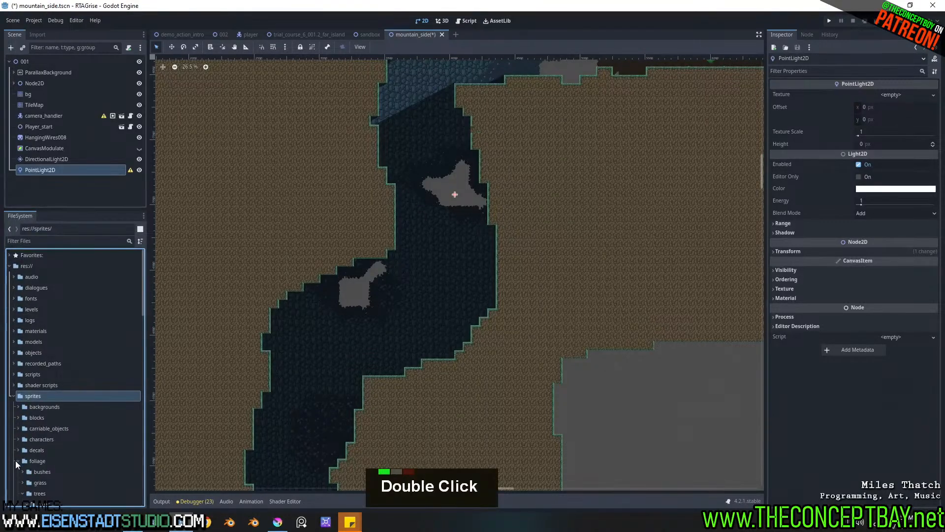
scroll(17, 464, "down", 2)
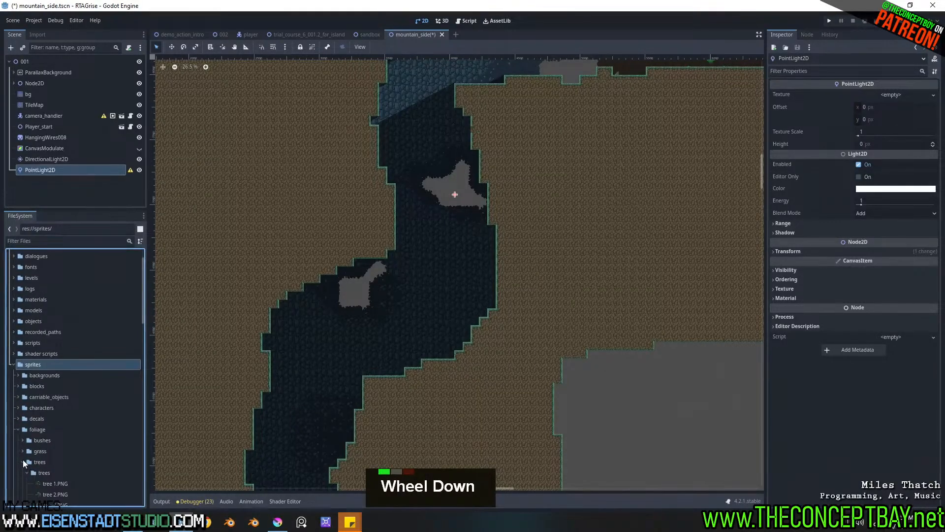
left_click(23, 460)
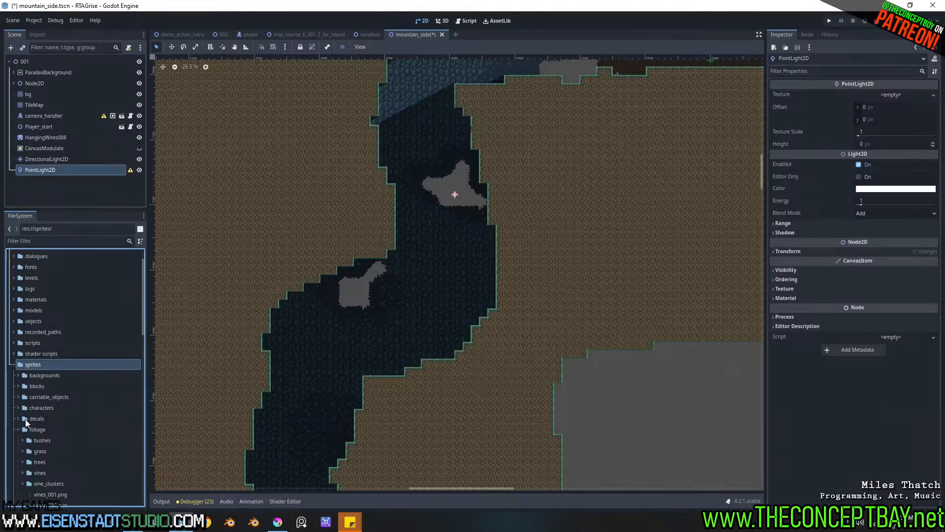
left_click(14, 431)
double_click(15, 429)
scroll(15, 430, "down", 2)
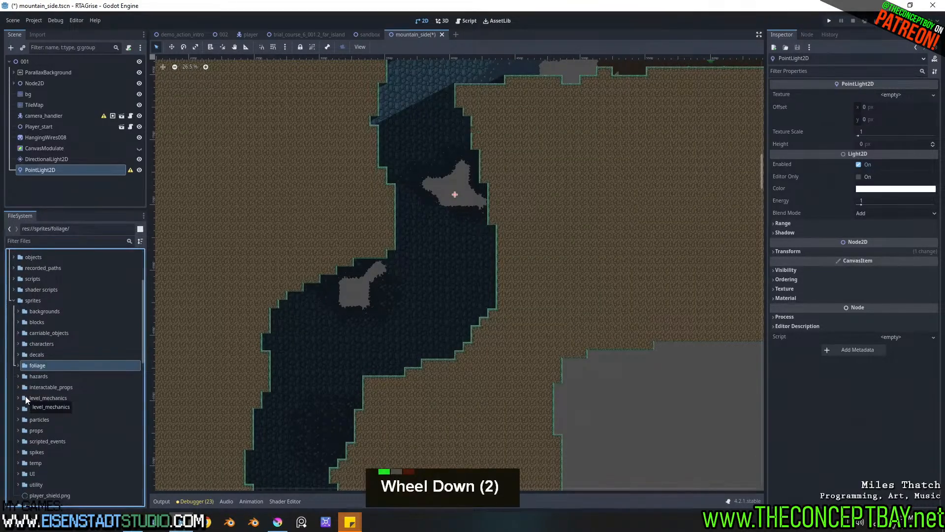
scroll(25, 398, "down", 1)
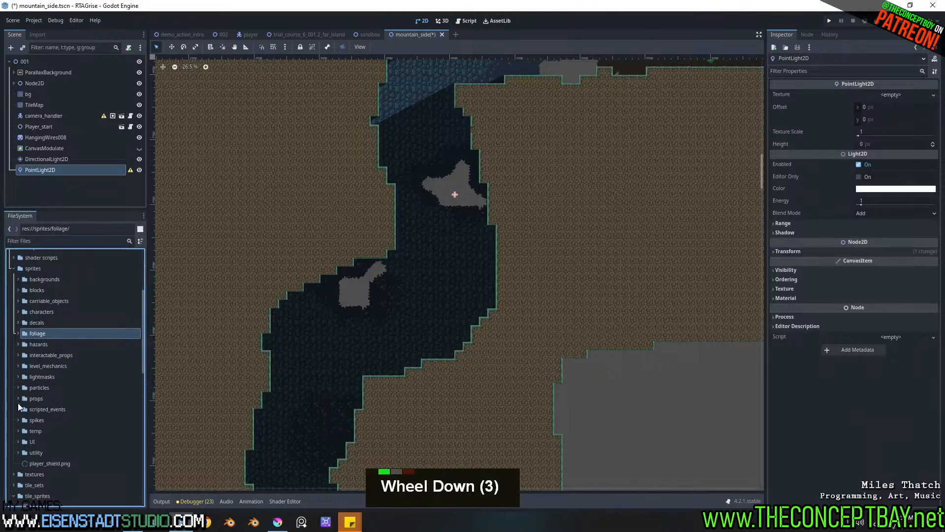
scroll(18, 407, "up", 2)
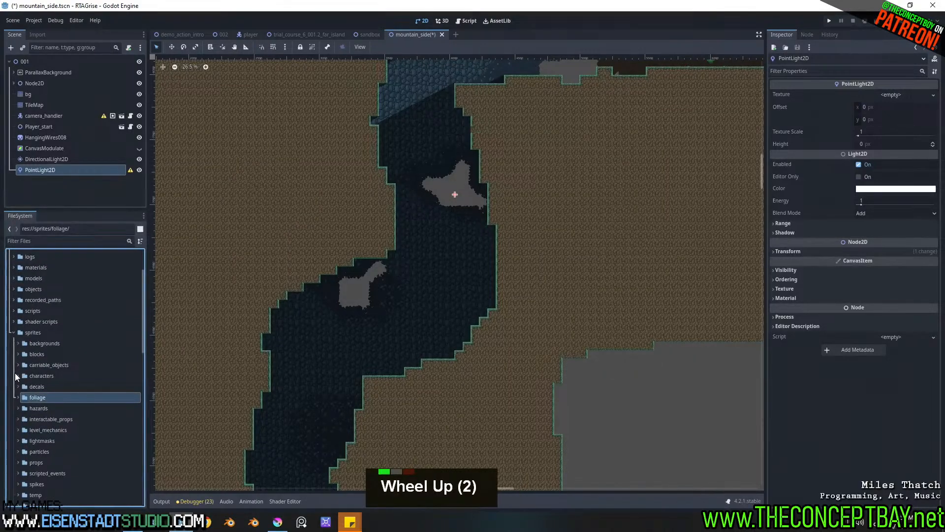
Step: Assign lightmask.png from the lightmasks folder as the point light's texture and set its texture scale to 1.95
left_click(16, 440)
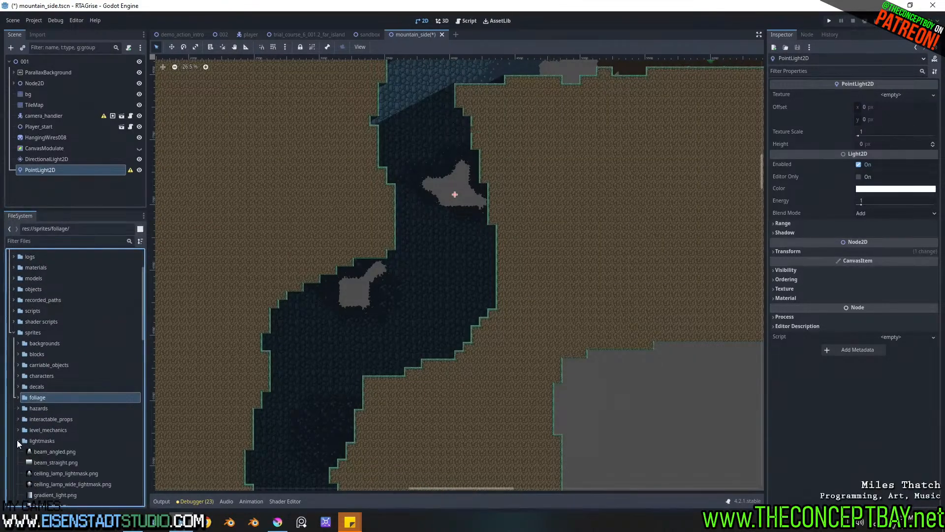
scroll(46, 456, "down", 4)
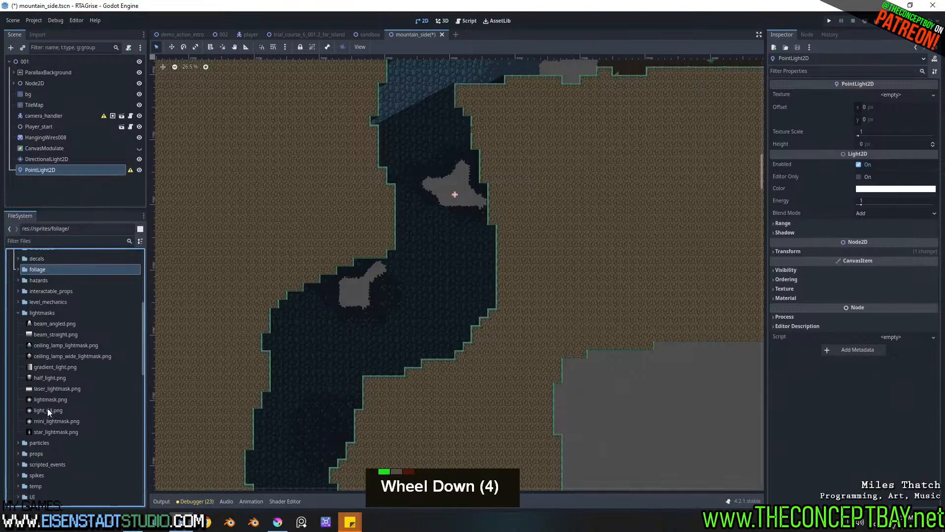
left_click(44, 410)
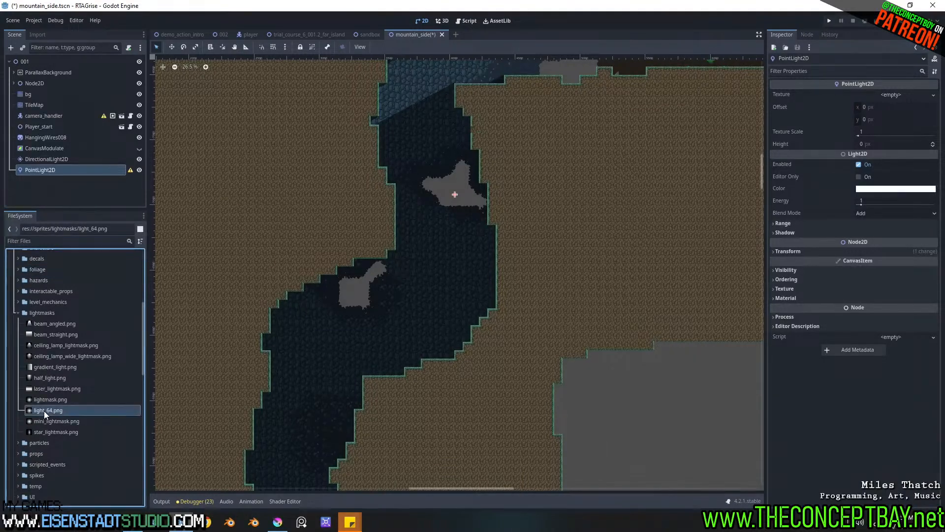
left_click_drag(44, 400, 910, 101)
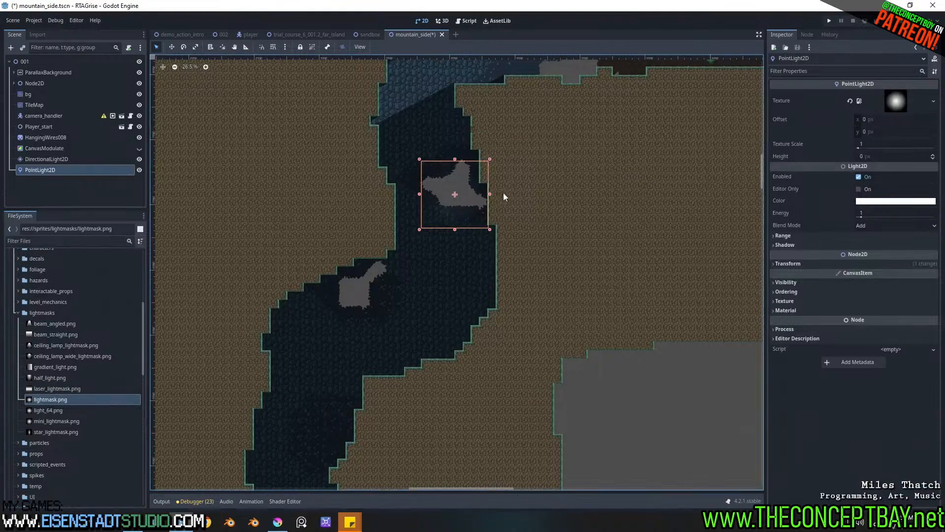
left_click_drag(885, 145, 931, 145)
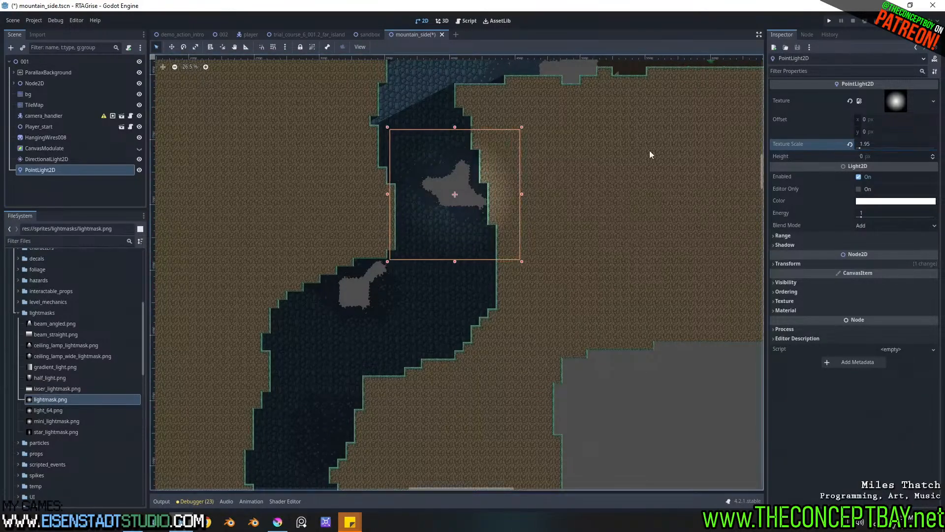
Step: Duplicate the point light, place the copy at the lower cave opening, and set its texture scale to 3.15
left_click(172, 47)
left_click_drag(506, 184, 403, 261)
key("ctrl+d")
middle_click_drag(403, 261, 437, 131)
scroll(436, 131, "down", 5)
middle_click_drag(405, 194, 423, 248)
left_click_drag(900, 147, 920, 148)
middle_click_drag(504, 191, 492, 205)
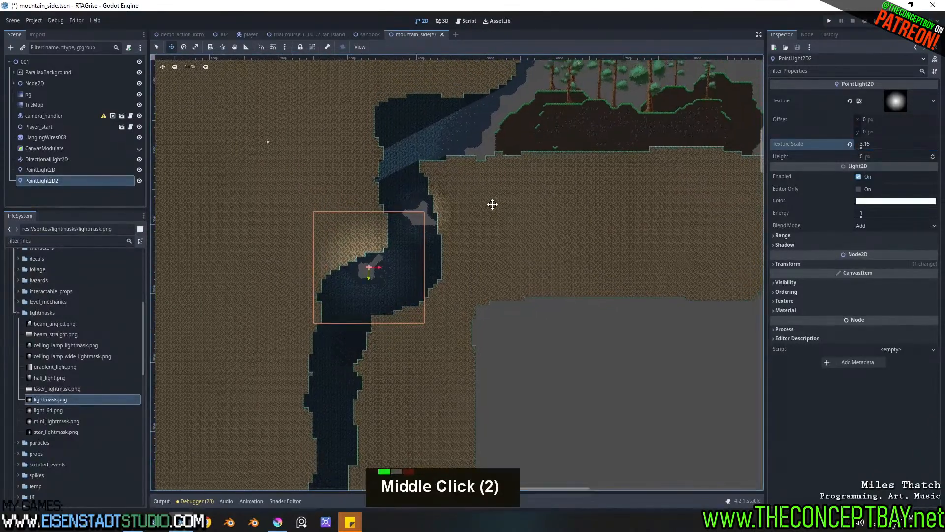
Step: Make the CanvasModulate node visible and nudge the lower point light into place over its cave opening
left_click(140, 149)
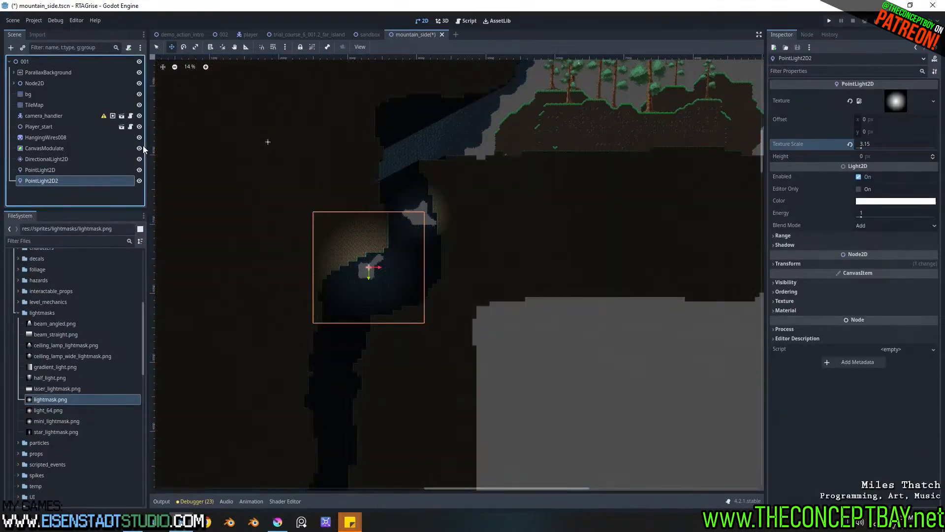
scroll(441, 236, "up", 12)
scroll(518, 238, "up", 1)
middle_click_drag(544, 230, 595, 228)
mouse_move(377, 285)
left_mouse_down()
mouse_move(393, 310)
mouse_move(384, 302)
left_mouse_up()
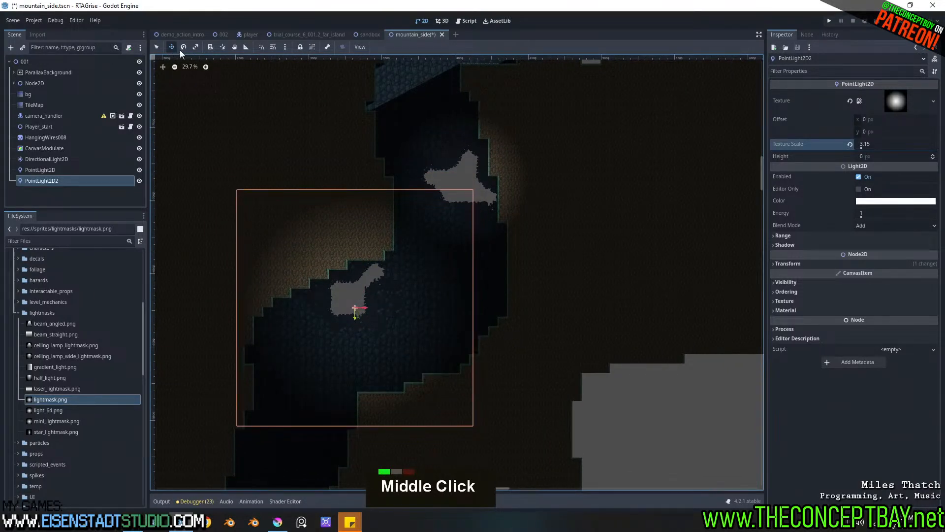
Step: Narrow the lower point light from both sides and rotate it diagonally along the cave passage
left_click(157, 47)
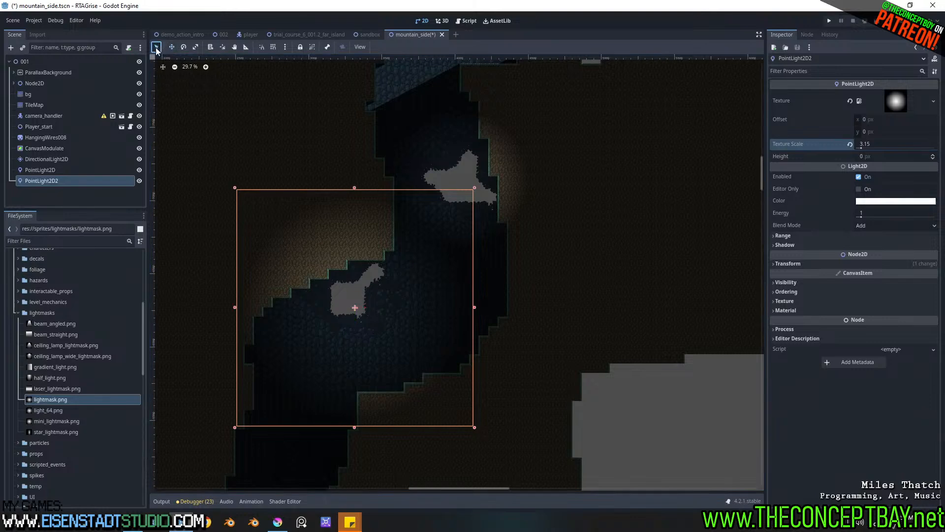
left_click_drag(476, 310, 430, 293)
left_click_drag(311, 307, 359, 302)
Step: Stretch the upper point light vertically and tilt it slightly to follow the shaft
left_click(474, 173)
left_click_drag(464, 109, 462, 62)
left_click_drag(460, 254, 467, 281)
key("ctrl+z")
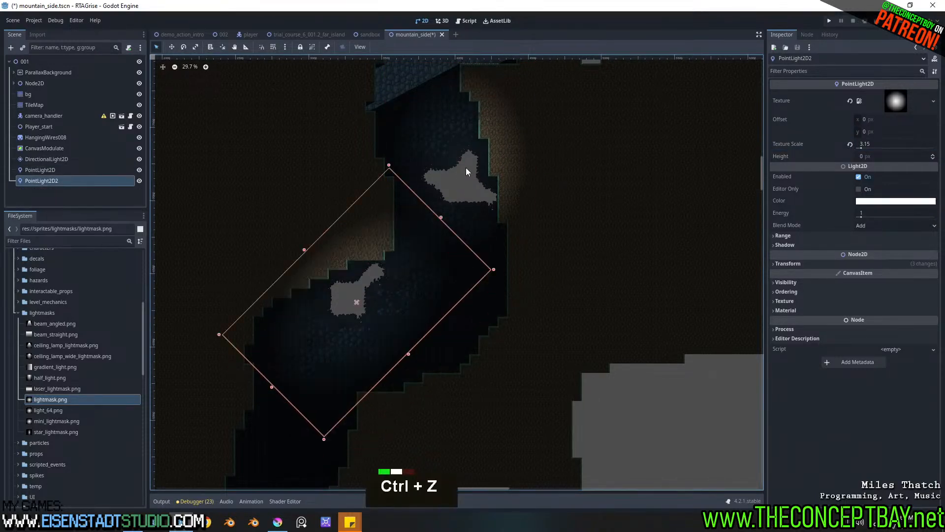
left_click(466, 167)
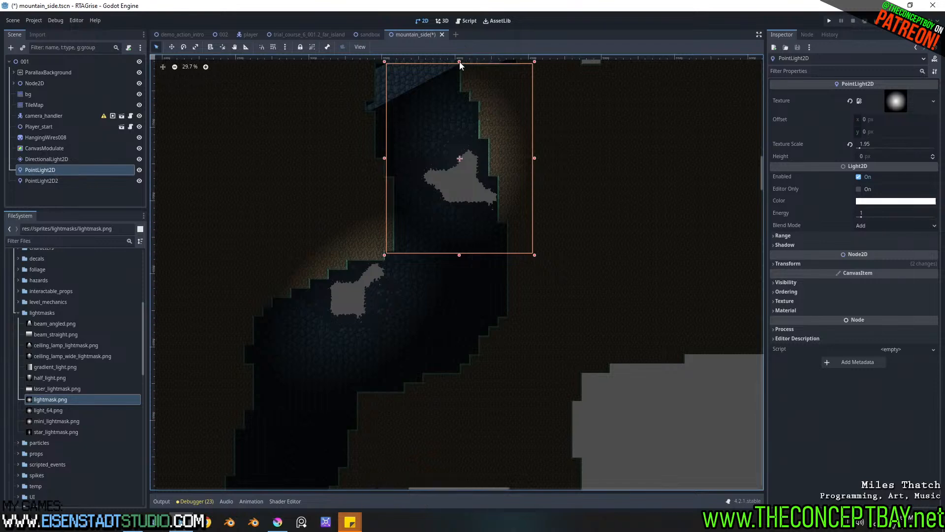
left_click_drag(463, 133, 497, 106)
mouse_move(489, 147)
left_mouse_down()
mouse_move(478, 156)
mouse_move(481, 149)
left_mouse_up()
Step: Rotate the lower point light to a shallower diagonal tilt along the cave passage
middle_click_drag(469, 260, 481, 176)
scroll(479, 179, "down", 2)
left_click(365, 212)
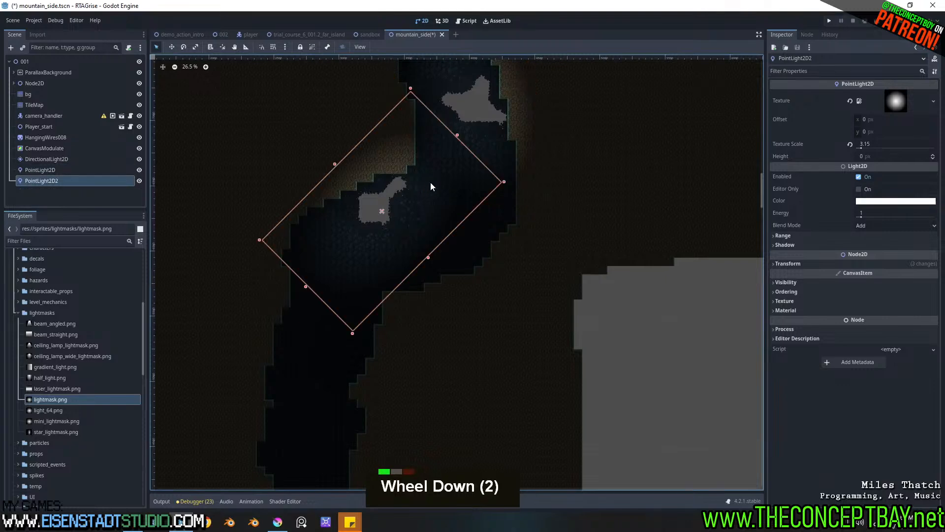
key("ctrl+z")
mouse_move(434, 174)
left_mouse_down("ctrl")
mouse_move(441, 183)
mouse_move(429, 191)
left_mouse_up("ctrl")
Step: Duplicate the lower point light and move the copy to the ceiling opening with hanging wires in the starting room
scroll(348, 305, "down", 7)
middle_click_drag(380, 317, 463, 129)
middle_click_drag(409, 267, 443, 141)
middle_click_drag(406, 383, 592, 251)
scroll(534, 255, "up", 9)
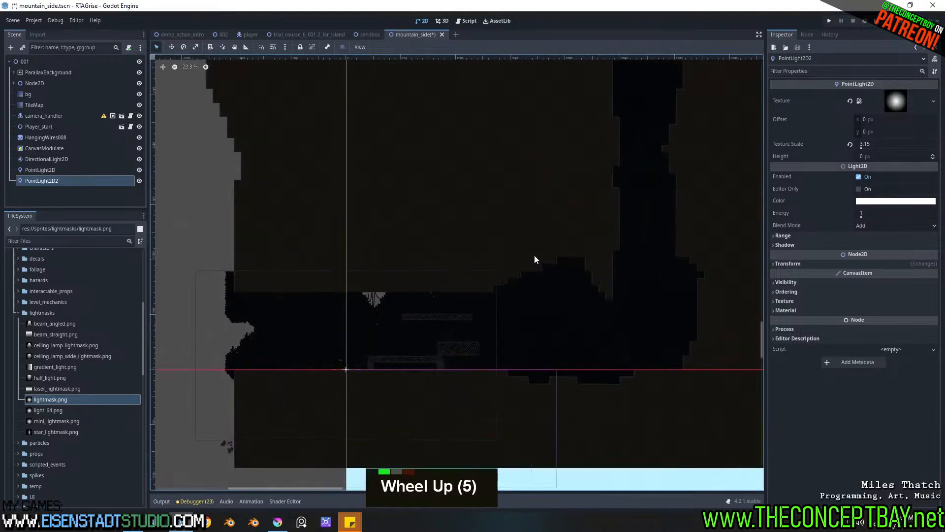
scroll(482, 257, "down", 11)
scroll(482, 257, "down", 5)
key("ctrl+d")
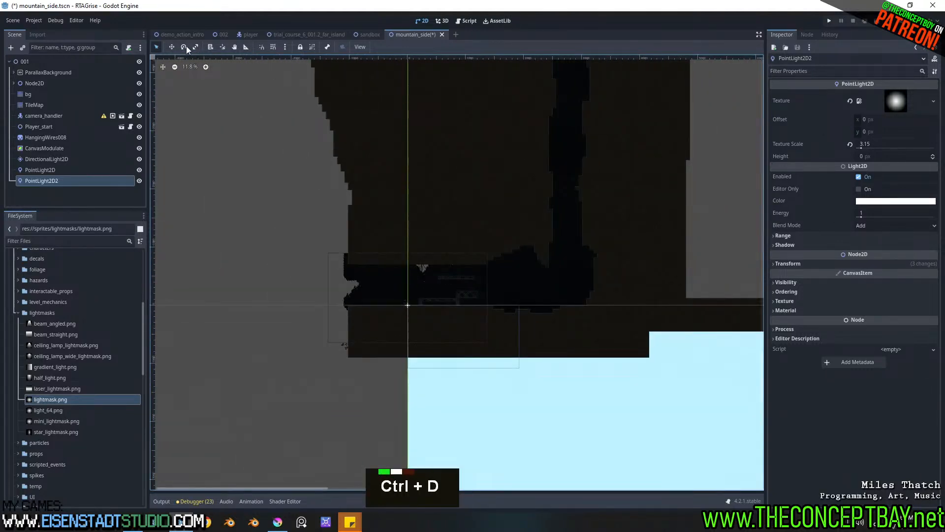
left_click(172, 47)
left_click_drag(541, 122, 363, 447)
scroll(474, 207, "up", 19)
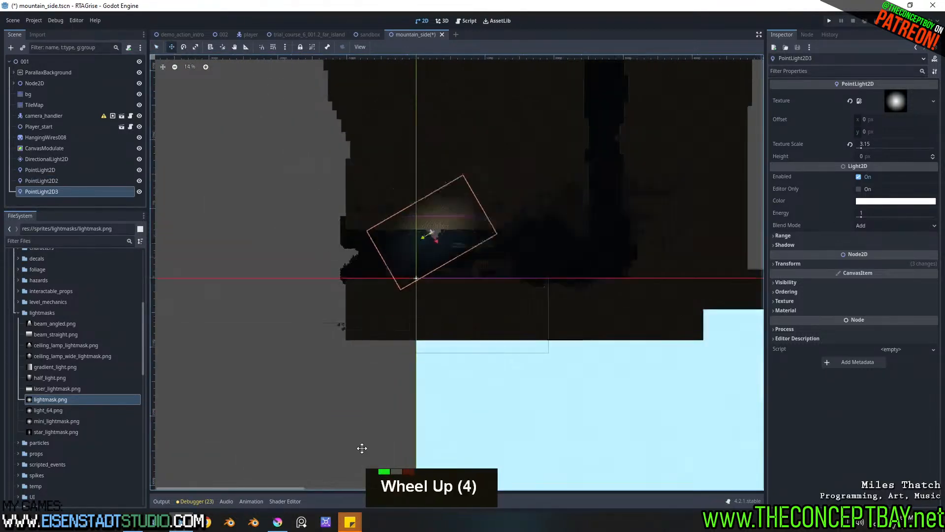
Step: Rotate the starting room's light level and nudge it over the ceiling opening
scroll(474, 207, "up", 1)
key("q")
left_click_drag(542, 217, 538, 283, "ctrl")
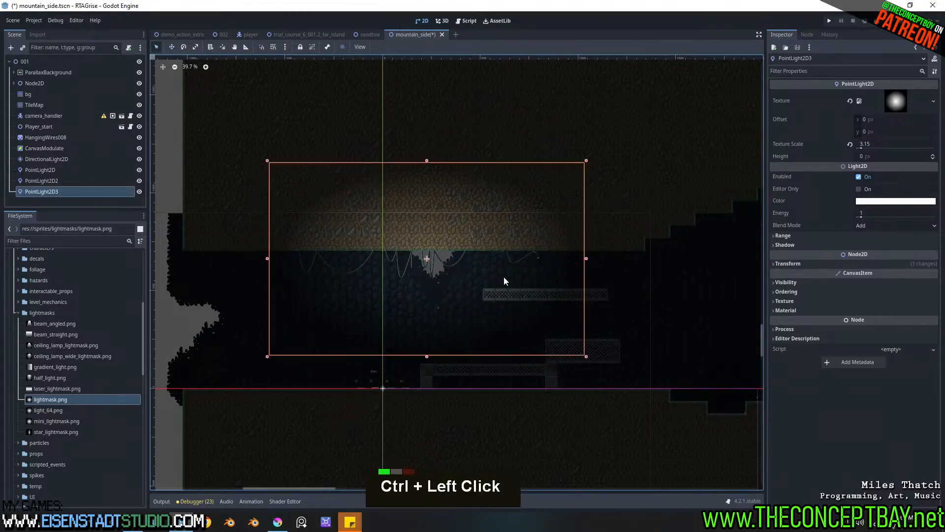
key("2")
scroll(404, 230, "down", 20)
middle_click_drag(504, 360, 476, 286)
key("w")
mouse_move(489, 247)
left_mouse_down()
mouse_move(506, 255)
mouse_move(499, 242)
left_mouse_up()
Step: Change the starting room light's texture to half_light.png and rotate it to shine downward
left_click_drag(49, 378, 879, 98)
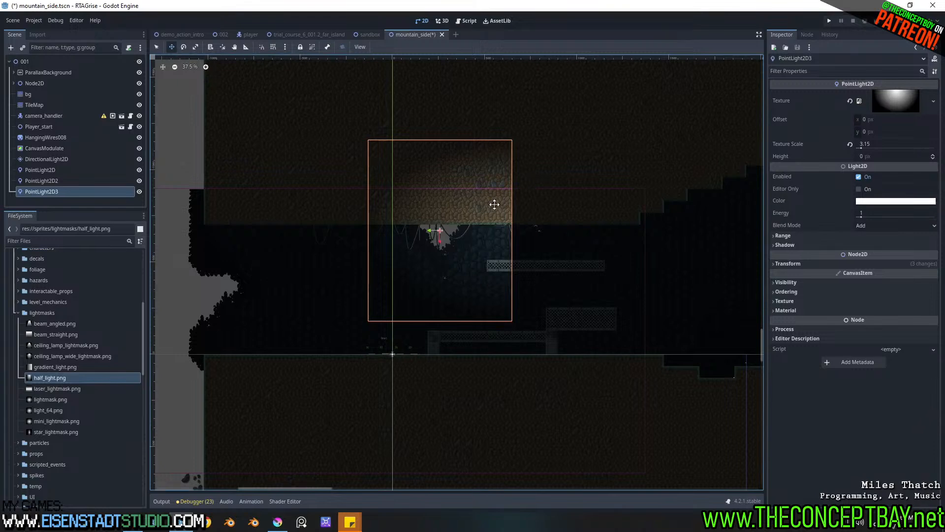
key("q")
left_click_drag(447, 217, 464, 173, "ctrl")
key("2")
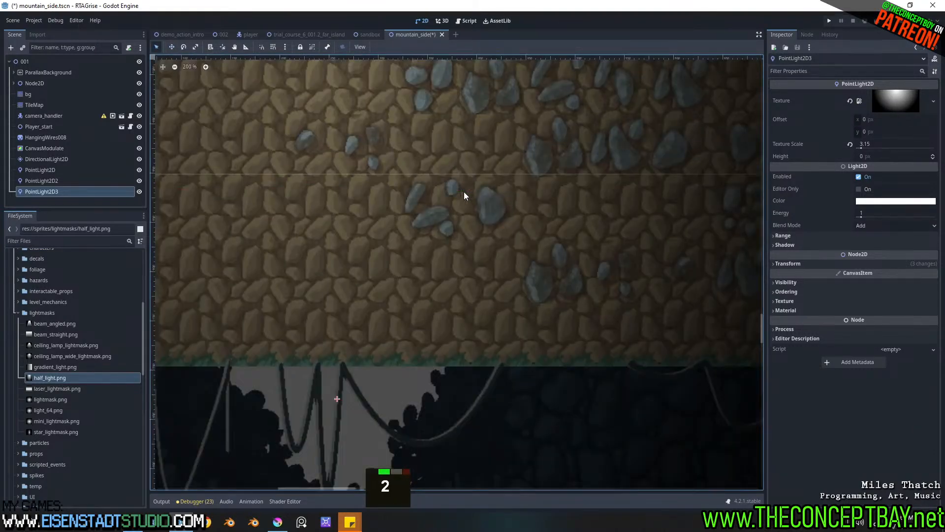
Step: Move the half-light down so its upper edge meets the ceiling and nudge it under the opening
scroll(464, 191, "down", 13)
middle_click_drag(426, 298, 445, 273)
left_click_drag(463, 254, 454, 377)
middle_click_drag(455, 376, 473, 243)
scroll(429, 266, "down", 8)
middle_click_drag(428, 268, 523, 295)
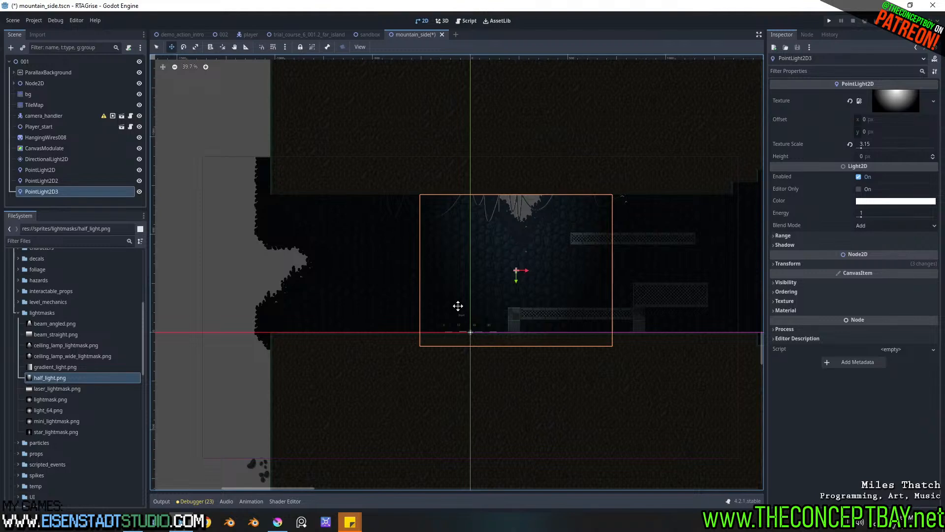
middle_click_drag(457, 306, 475, 336)
scroll(457, 304, "up", 2)
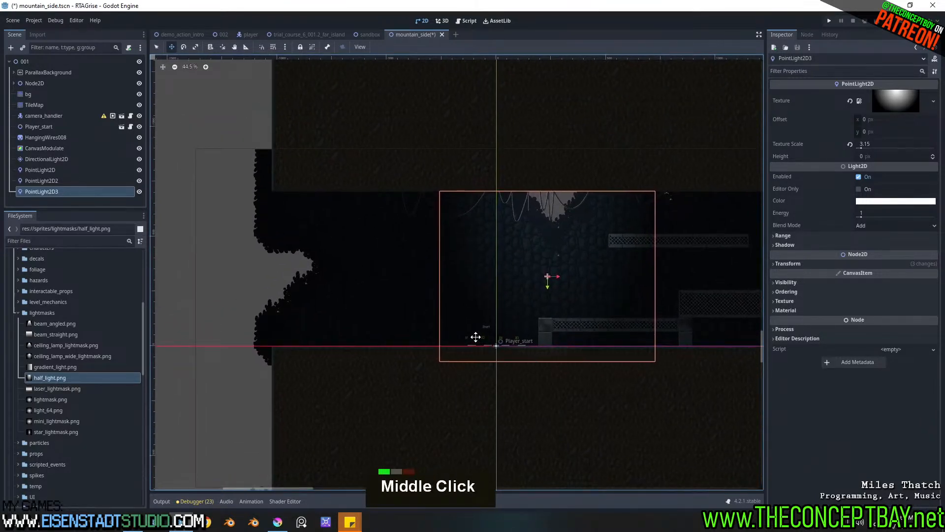
middle_click_drag(475, 335, 368, 344)
middle_click_drag(607, 302, 523, 300)
left_click_drag(413, 306, 419, 301, "shift")
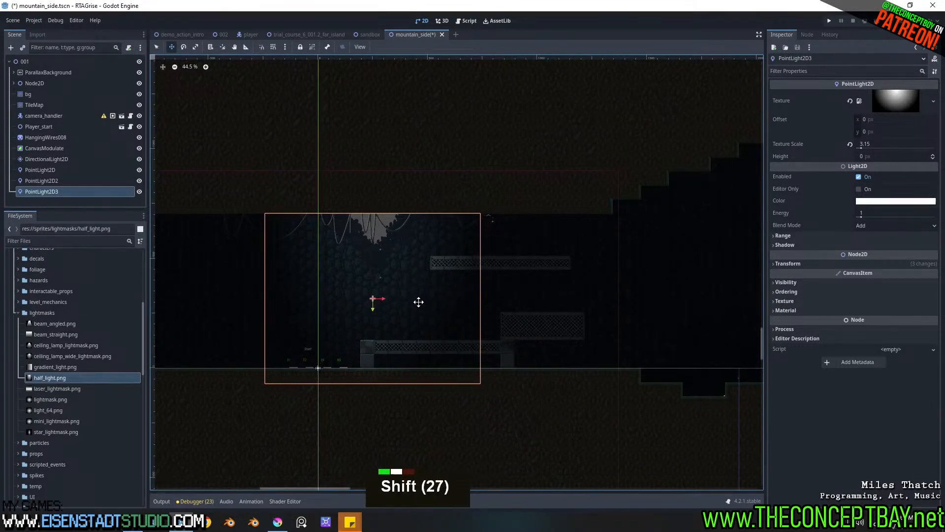
Step: Duplicate the upper shaft's light, move the copy into the diagonal entrance tunnel, and rotate it to follow the tunnel
middle_click_drag(557, 239, 388, 261)
middle_click_drag(602, 244, 459, 408)
middle_click_drag(458, 240, 423, 365)
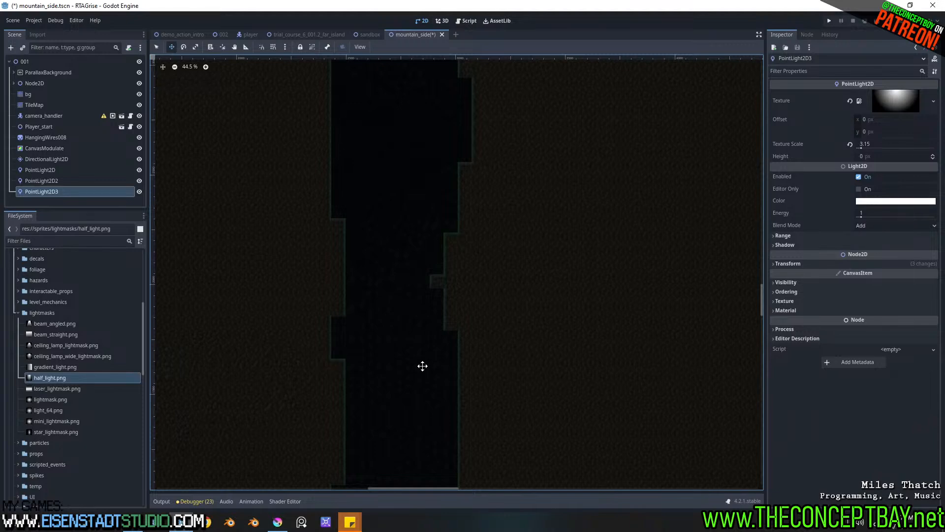
middle_click_drag(422, 366, 445, 247)
middle_click_drag(447, 286, 430, 387)
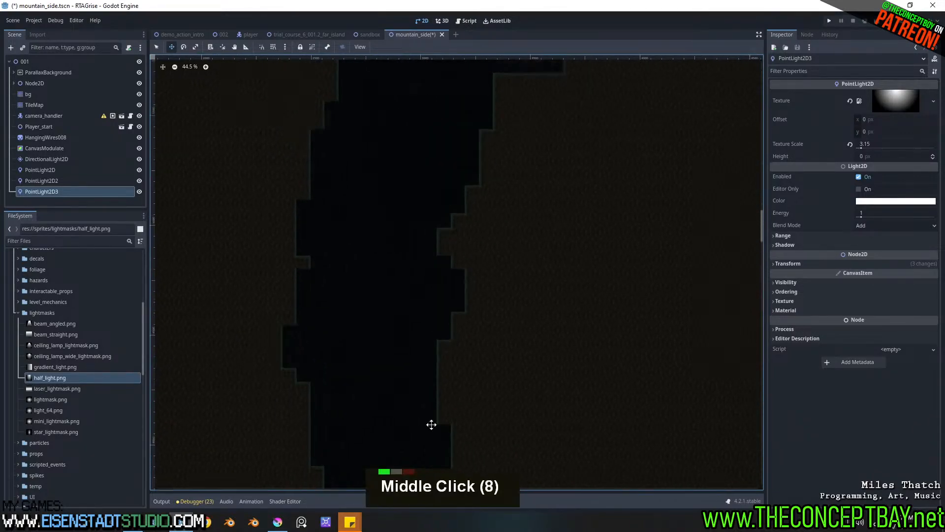
scroll(427, 333, "down", 9)
middle_click_drag(426, 334, 407, 330)
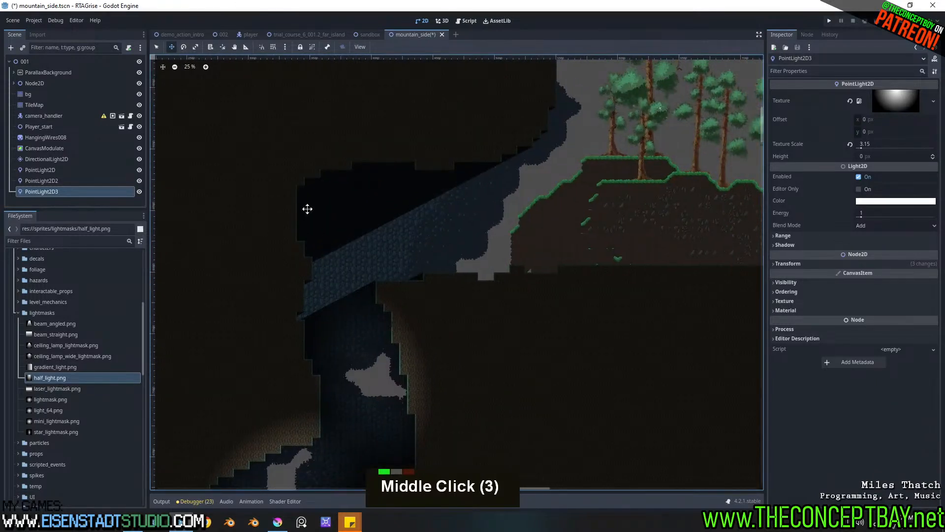
double_click(158, 48)
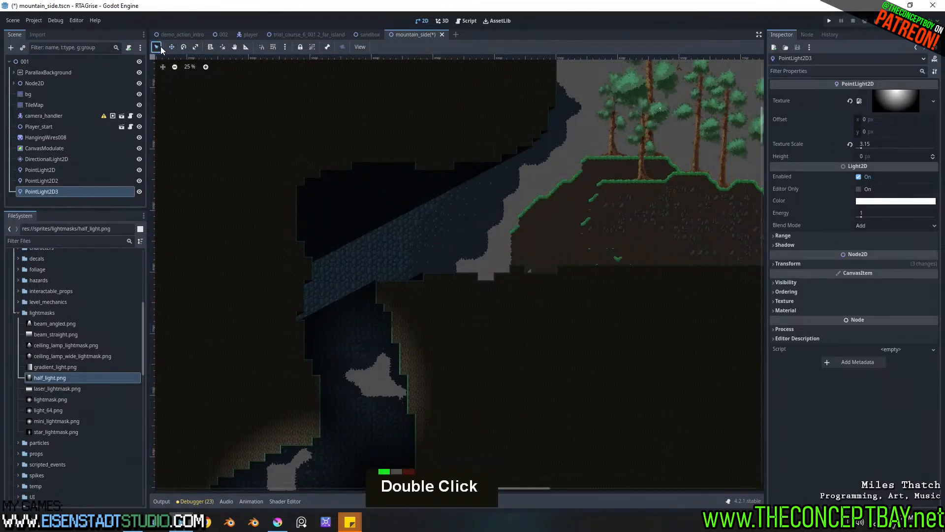
left_click(382, 380)
key("ctrl+d")
left_click_drag(382, 377, 376, 318)
key("q")
key("w")
key("e")
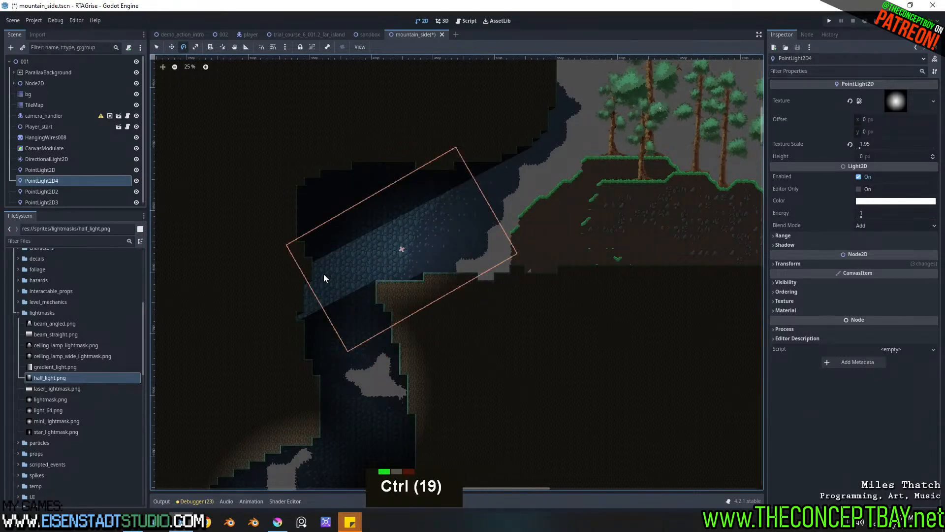
Step: Stretch the entrance tunnel's light lengthwise and widen it to cover the whole diagonal tunnel
key("q")
left_click_drag(317, 296, 288, 295)
key("ctrl+z")
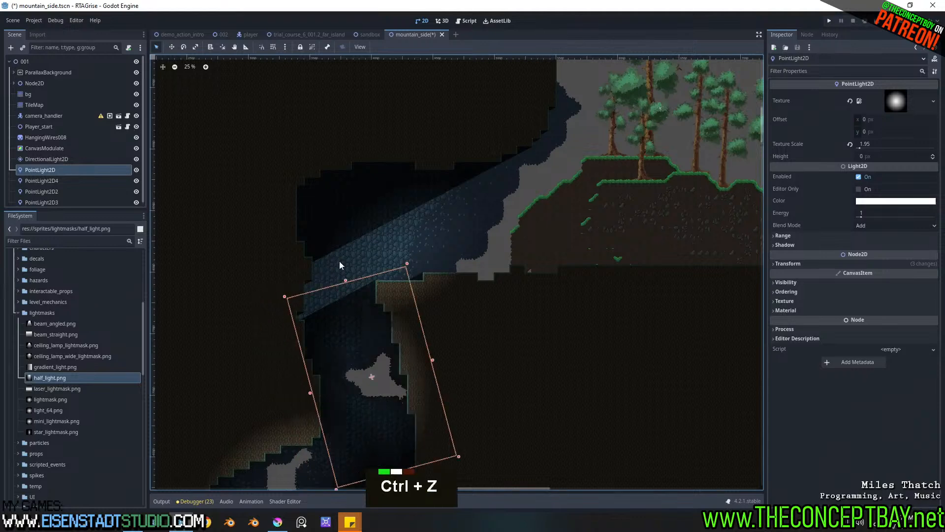
left_click(372, 245)
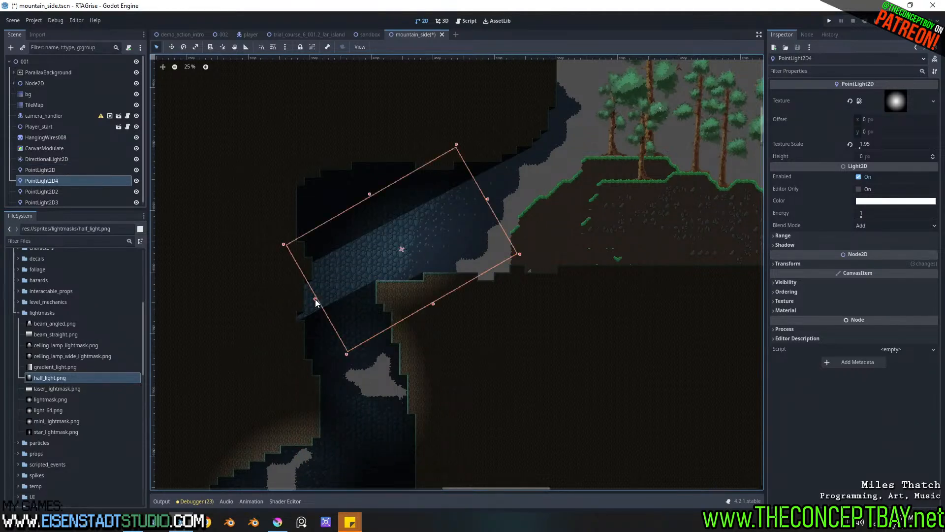
left_click_drag(293, 309, 281, 320)
left_click_drag(547, 181, 589, 175)
left_click_drag(394, 182, 386, 161)
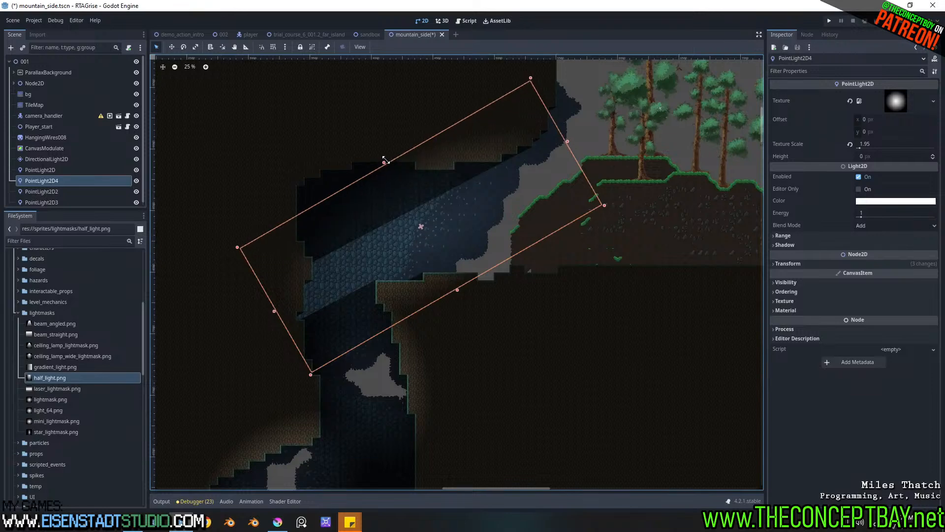
left_click_drag(458, 292, 460, 307)
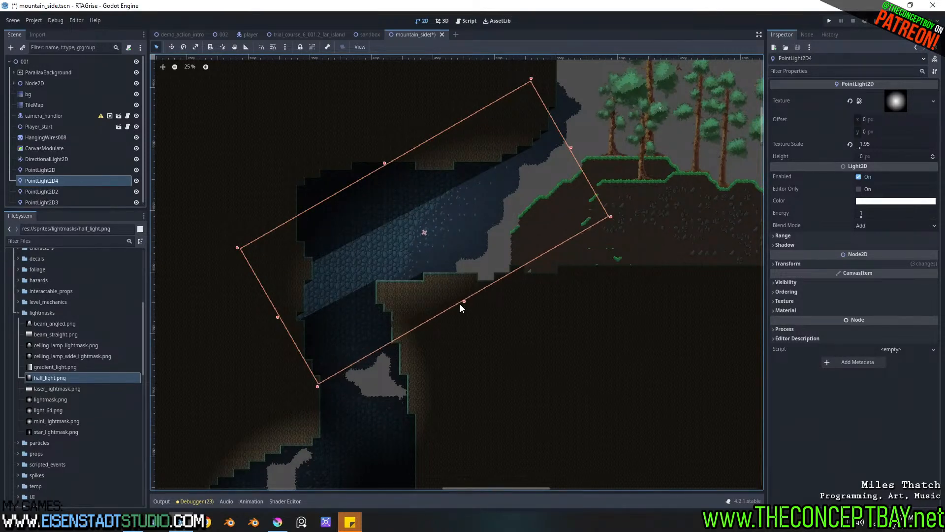
Step: Pull the upper shaft's light down the shaft, away from the diagonal tunnel
middle_click_drag(486, 339, 516, 192)
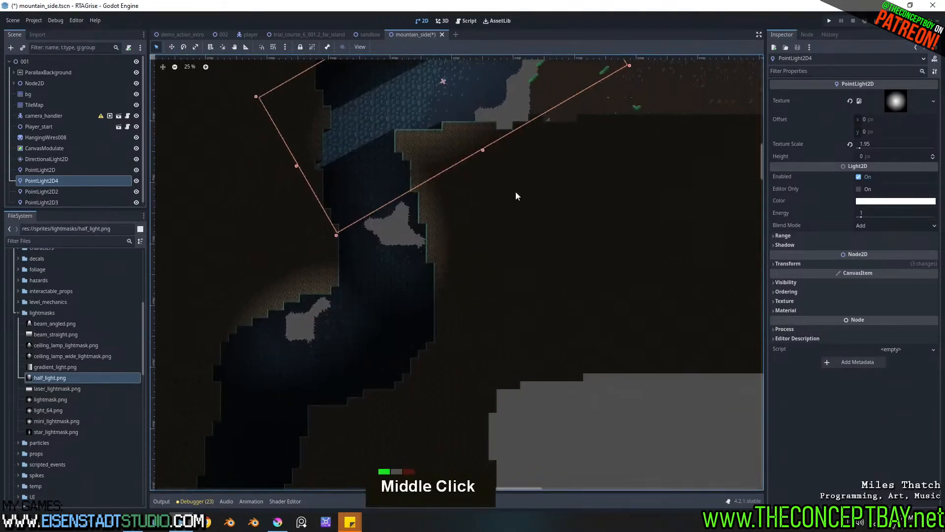
left_click(400, 249)
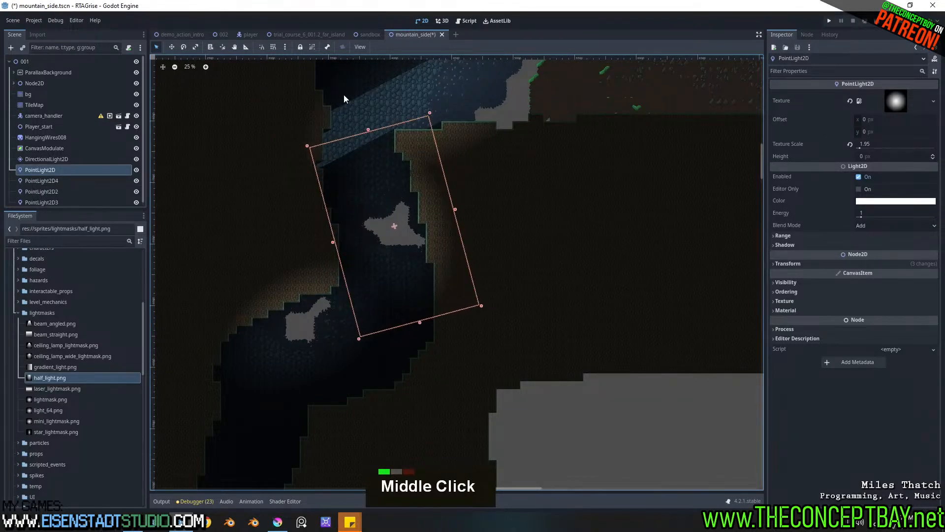
left_click_drag(385, 156, 392, 217)
Step: Check the unlit chamber at the shaft's base and run the project to test the lighting
middle_click_drag(392, 217, 411, 172)
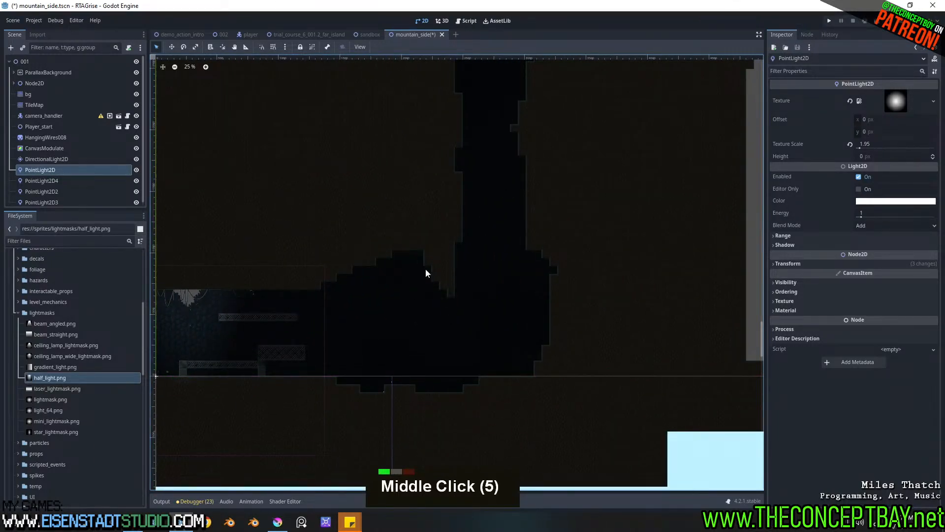
scroll(413, 249, "up", 3)
scroll(548, 247, "up", 5)
middle_click(520, 244)
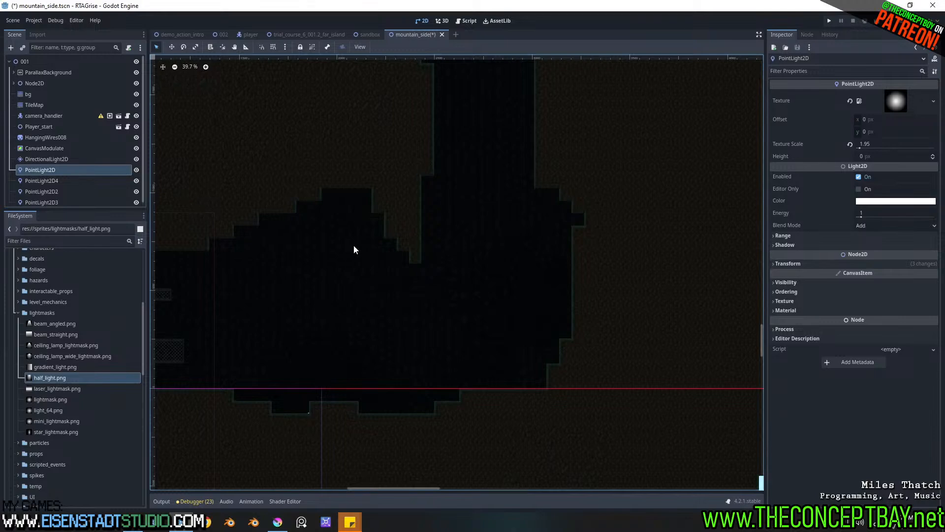
middle_click_drag(367, 247, 347, 248)
key("F5")
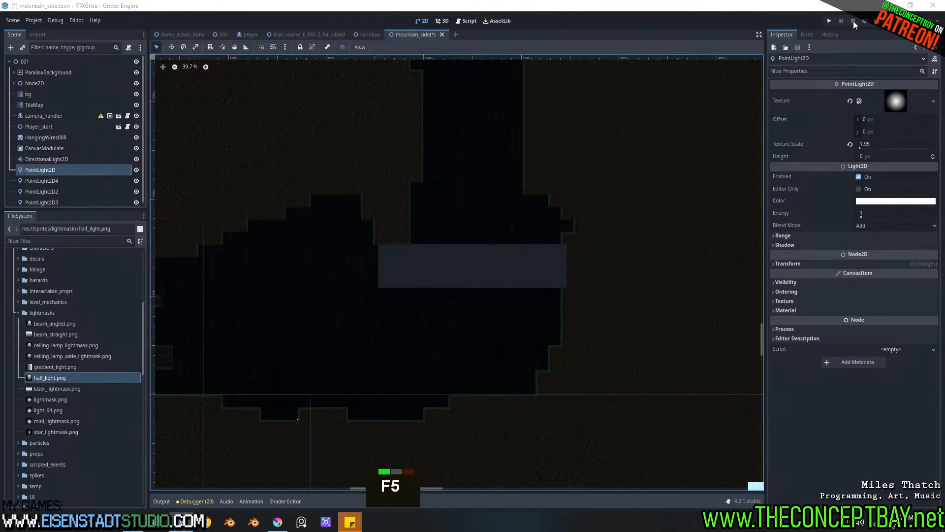
Step: Stop the running project, run the mountain_side scene instead, and move the characters through the lower cave to the chamber at the shaft's base
left_click(853, 19)
middle_click_drag(574, 174, 601, 144)
key("F6")
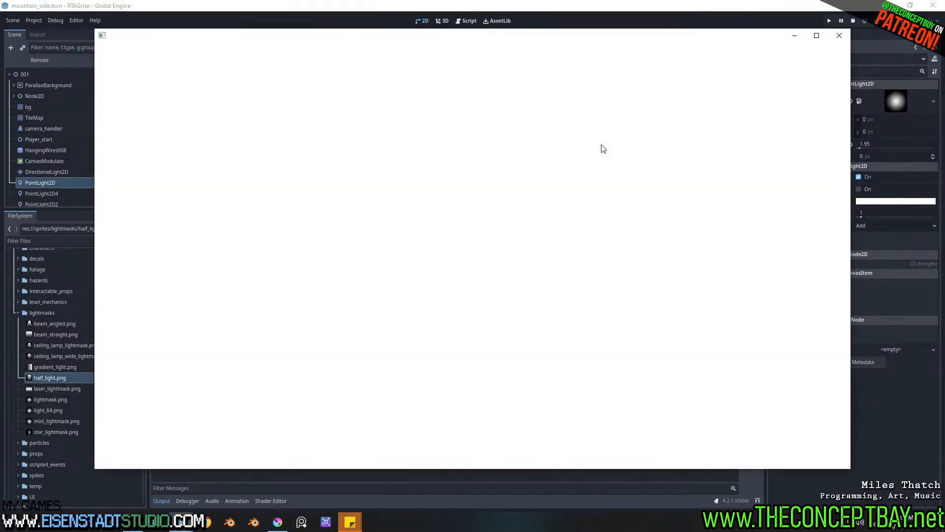
key("Right")
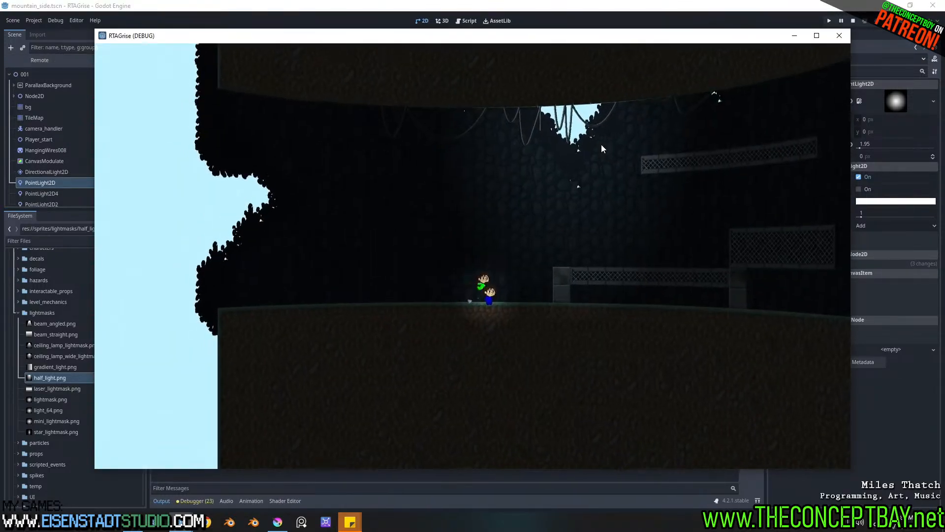
key("space")
key("space")
key("Right")
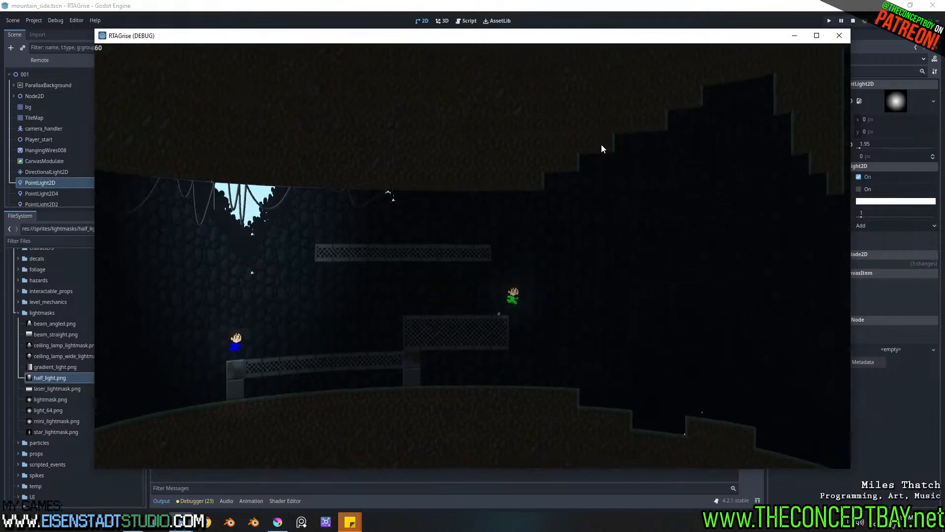
key("space")
key("space")
key("Right")
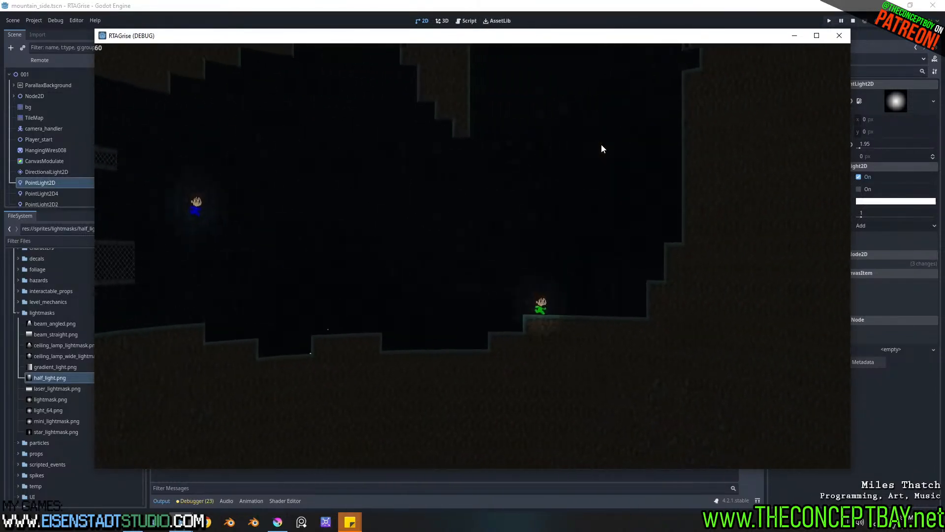
Step: Wall-jump the characters up the long vertical shaft to the chamber with the background openings to check the lighting along the climb
key("space")
key("space")
key("space")
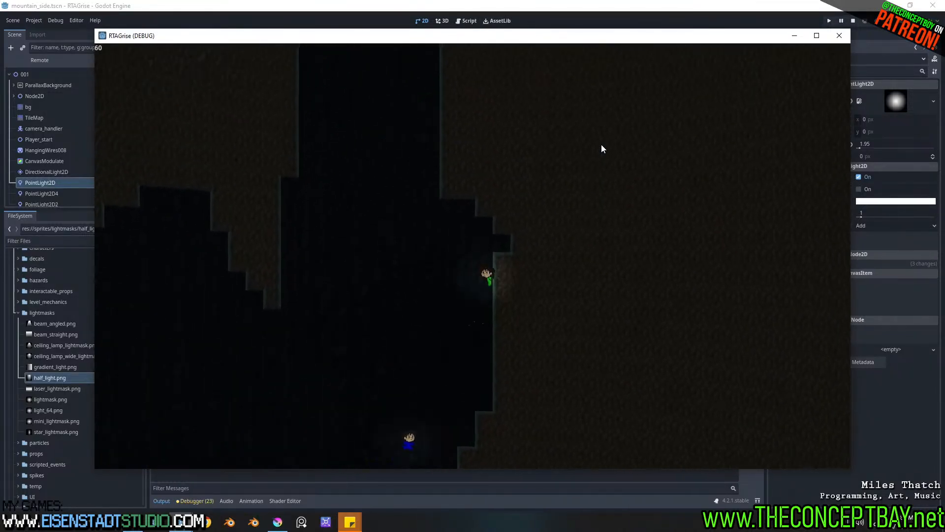
key("space")
key("Left")
key("space")
key("Right")
key("space")
key("Left")
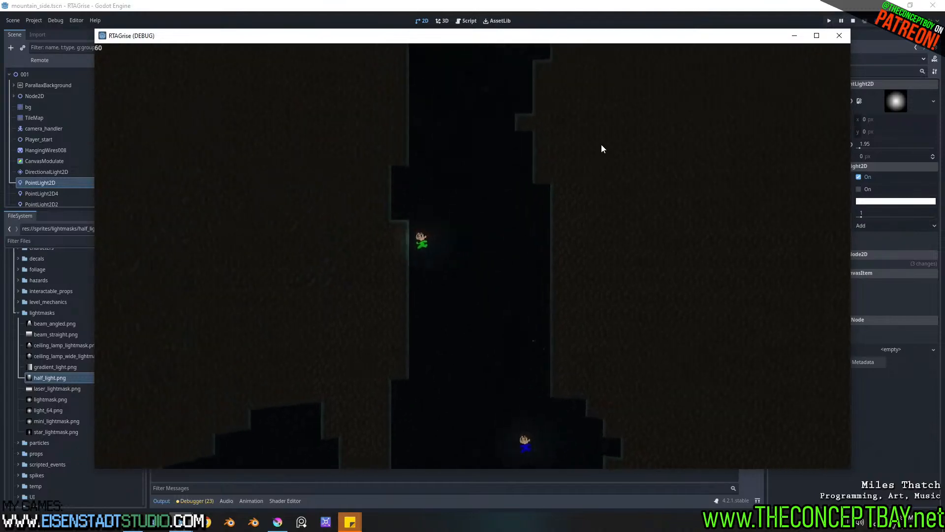
key("space")
key("Right")
key("space")
key("Left")
key("space")
key("Right")
key("space")
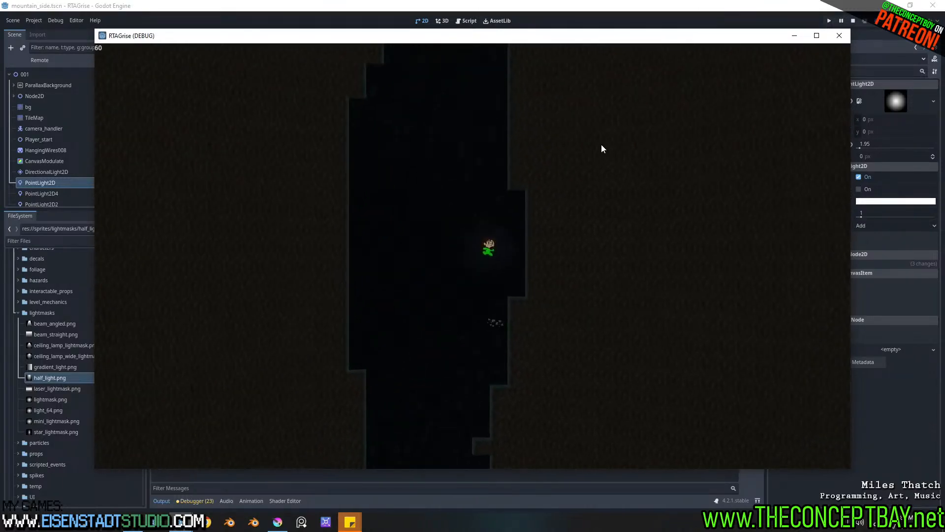
key("space")
key("Left")
key("space")
key("Right")
key("space")
key("Left")
key("space")
key("Right")
key("space")
key("Left")
key("space")
key("Right")
key("space")
key("Left")
key("space")
key("Right")
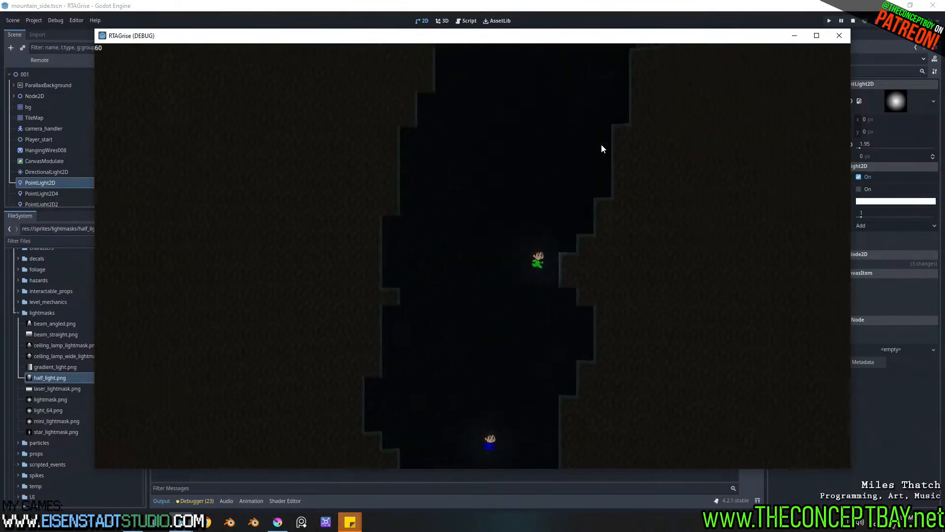
key("space")
key("Left")
key("space")
key("Right")
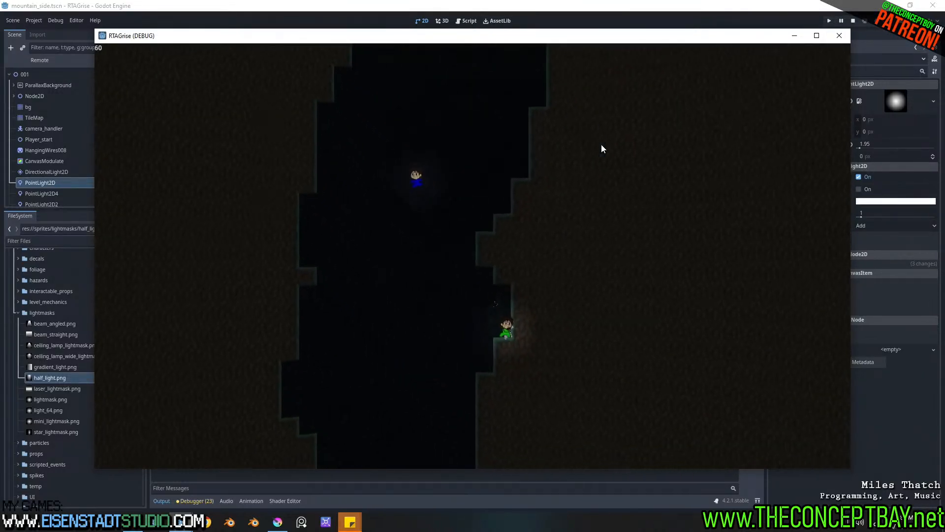
key("space")
key("space")
key("Left")
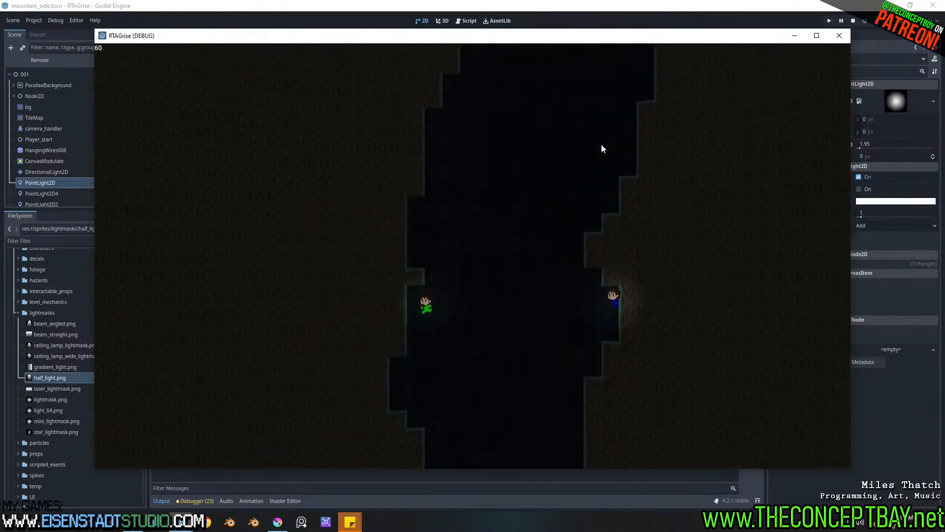
key("space")
key("Right")
key("space")
key("Left")
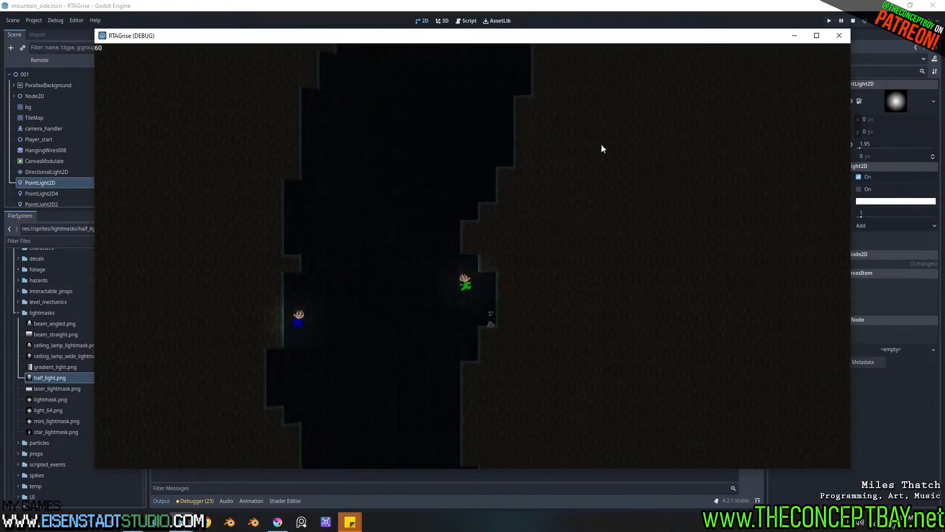
key("space")
key("Right")
key("space")
key("Left")
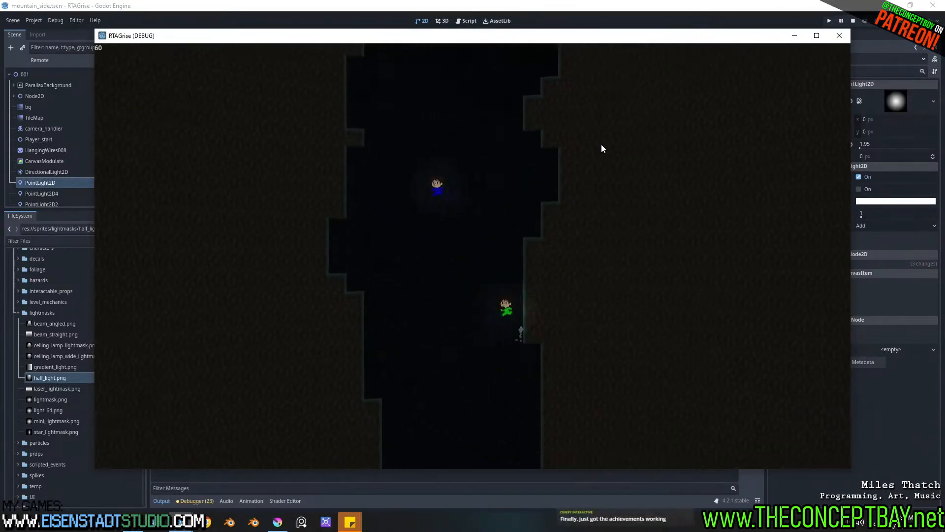
key("Right")
key("space")
key("Left")
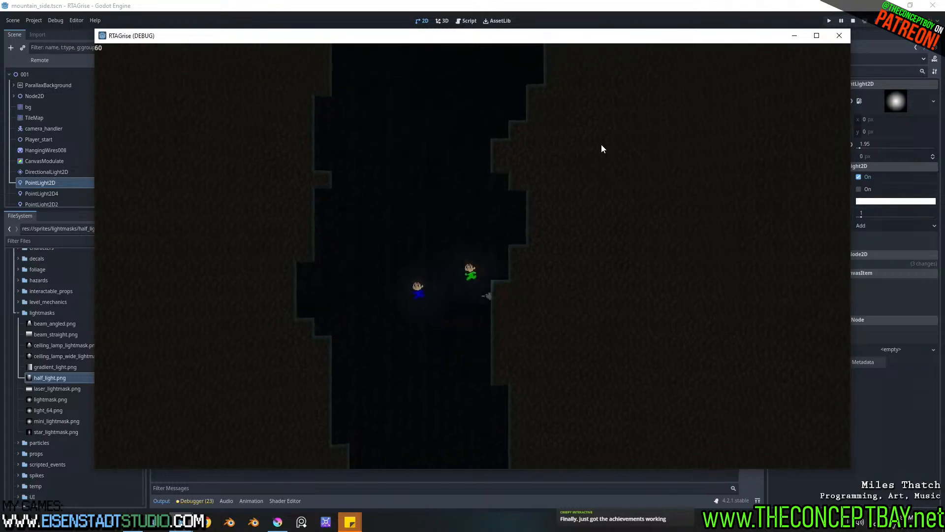
key("space")
key("Right")
key("space")
key("Left")
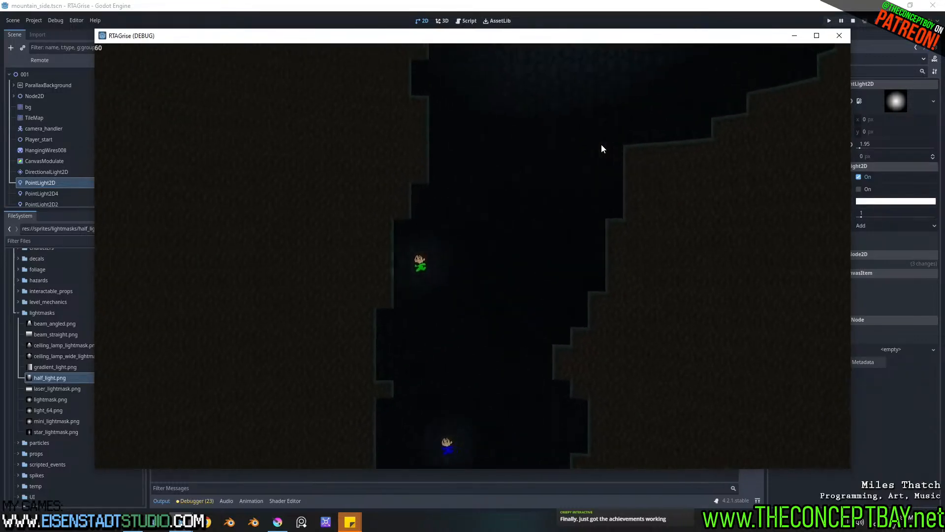
key("space")
key("Right")
key("space")
key("Right")
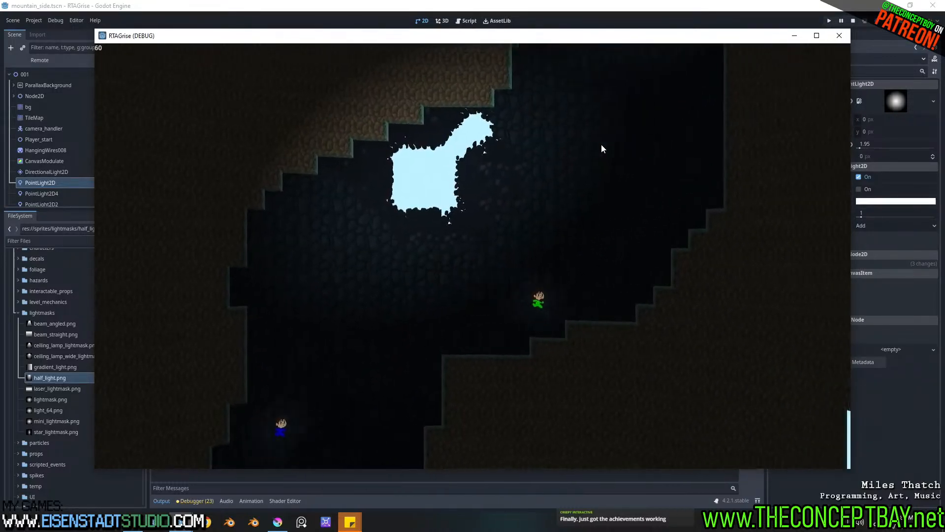
Step: Climb the upper shaft and leave through the diagonal entrance tunnel onto the open ground to check the lights at the openings
key("space")
key("space")
key("space")
key("Left")
key("space")
key("Right")
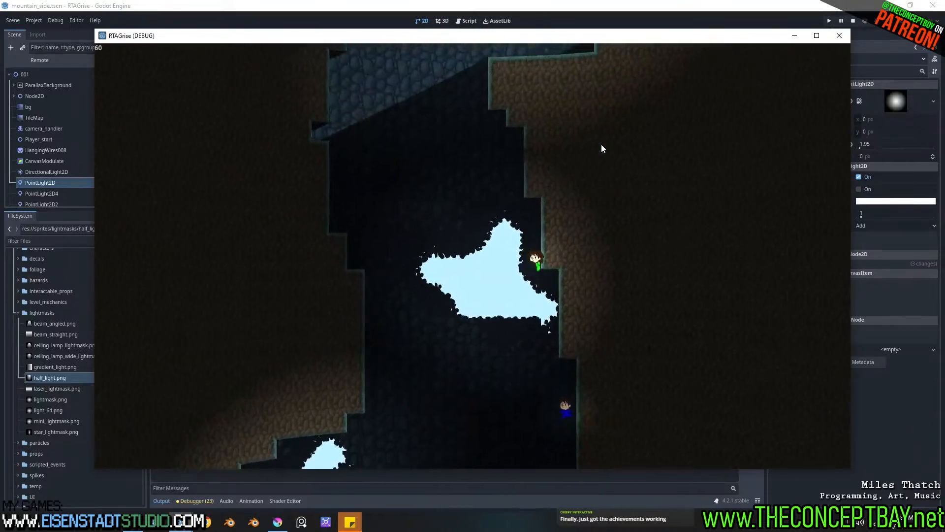
key("space")
key("Left")
key("space")
key("Right")
key("space")
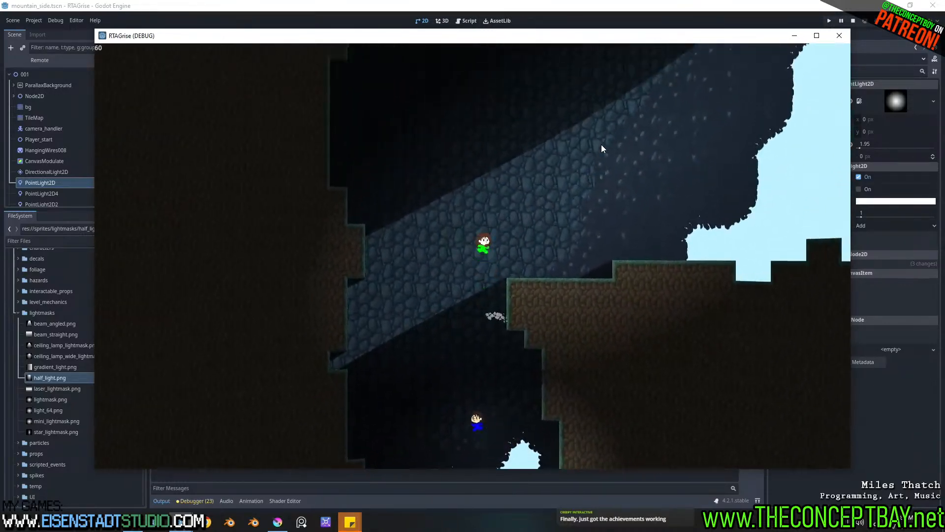
key("space")
key("Right")
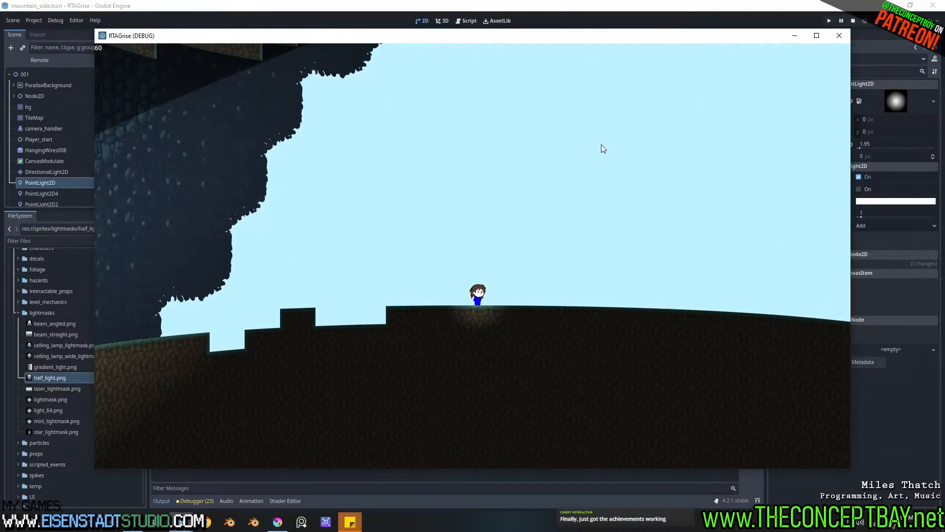
Step: Expand ParallaxBackground, select ParallaxLayer3, and activate the Move tool with the forest backdrop outside the cave in view beside the running game
left_click_drag(467, 46, 450, 69)
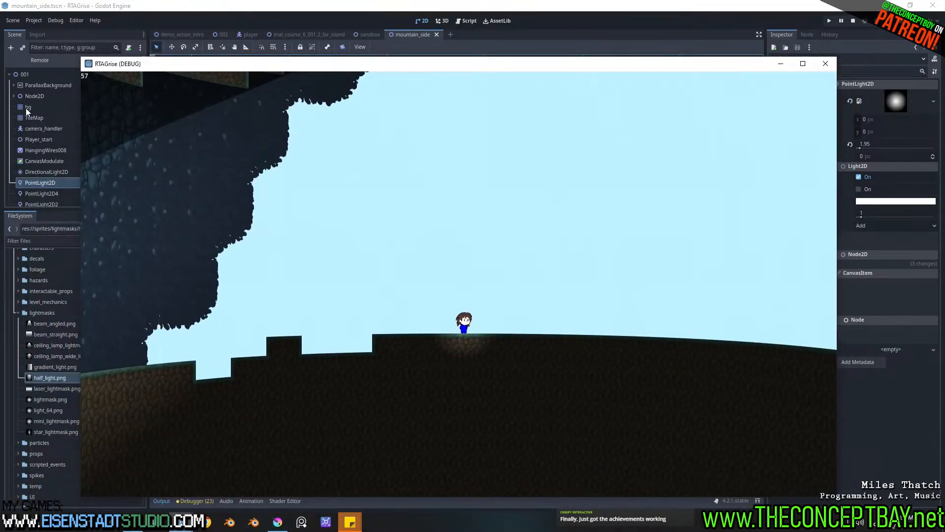
left_click(14, 85)
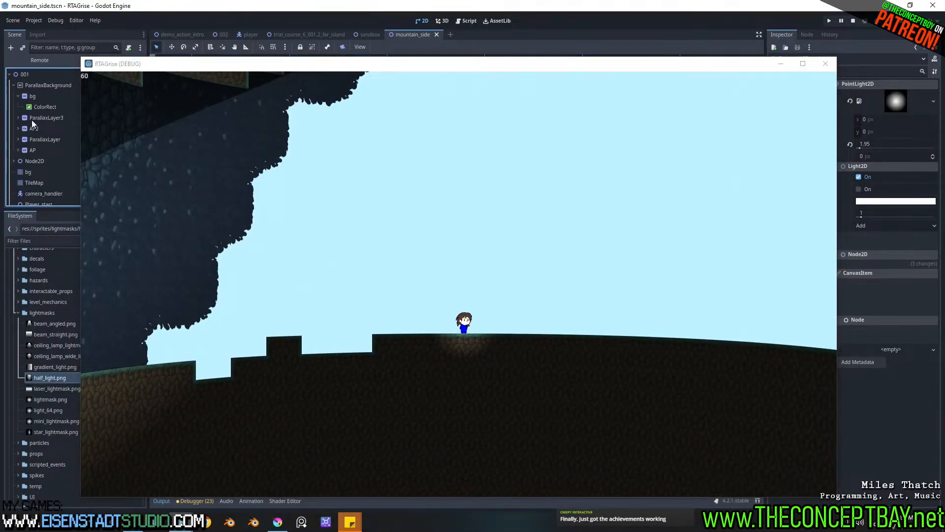
left_click(18, 96)
left_click(31, 108)
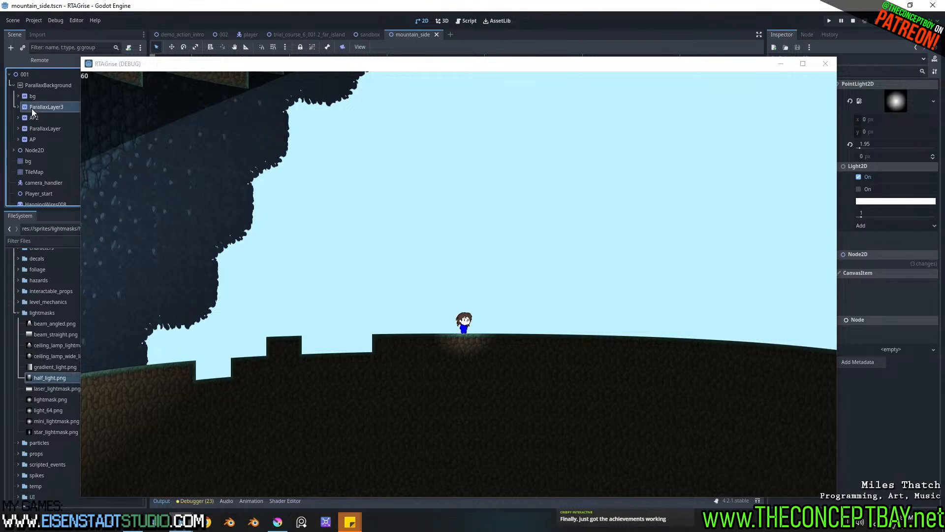
left_click_drag(646, 70, 613, 104)
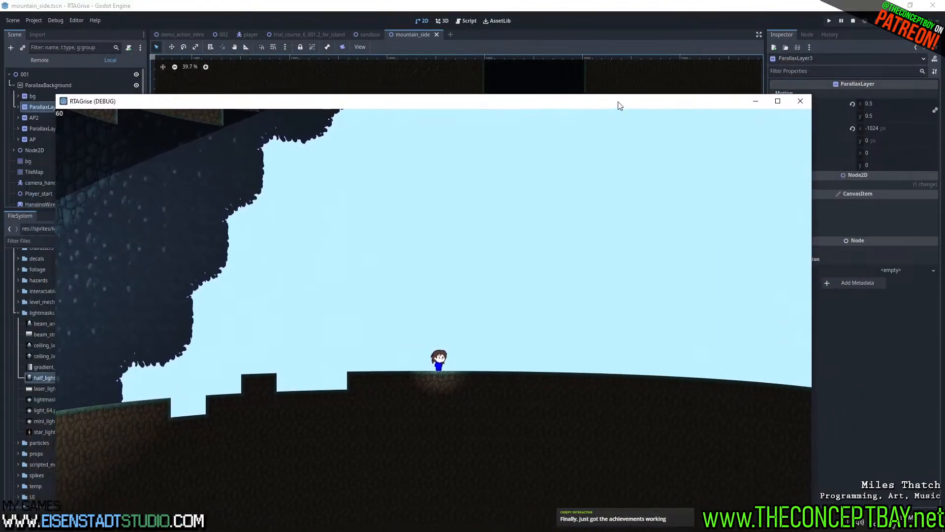
scroll(598, 73, "down", 20)
middle_click_drag(600, 87, 270, 324)
middle_click_drag(511, 71, 344, 135)
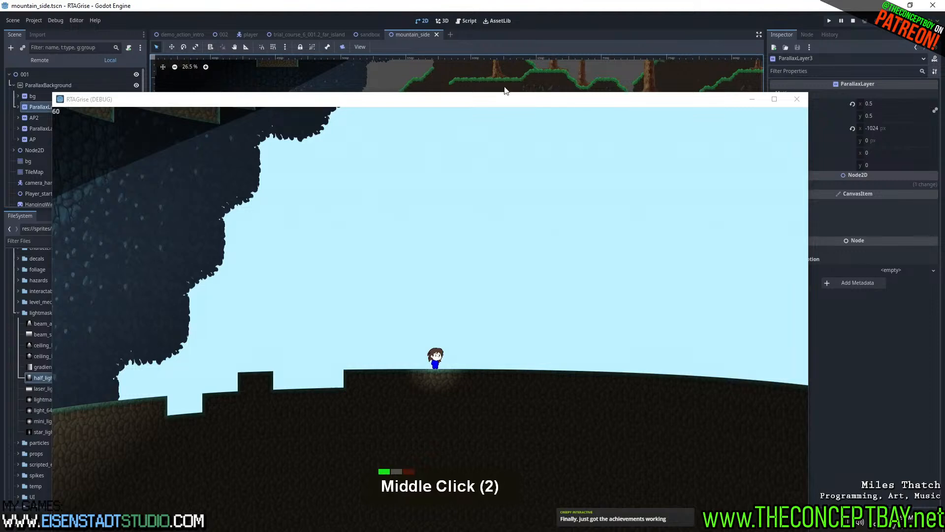
left_click_drag(510, 99, 543, 100)
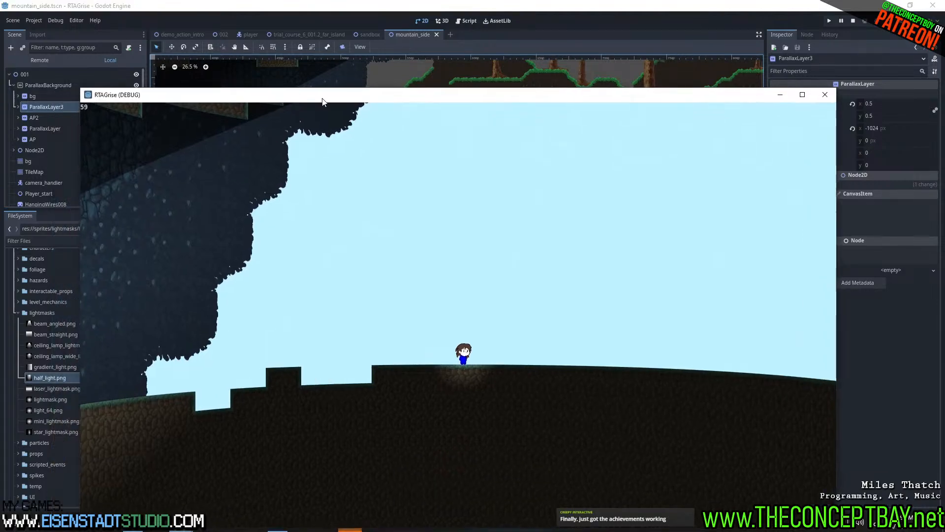
left_click(172, 47)
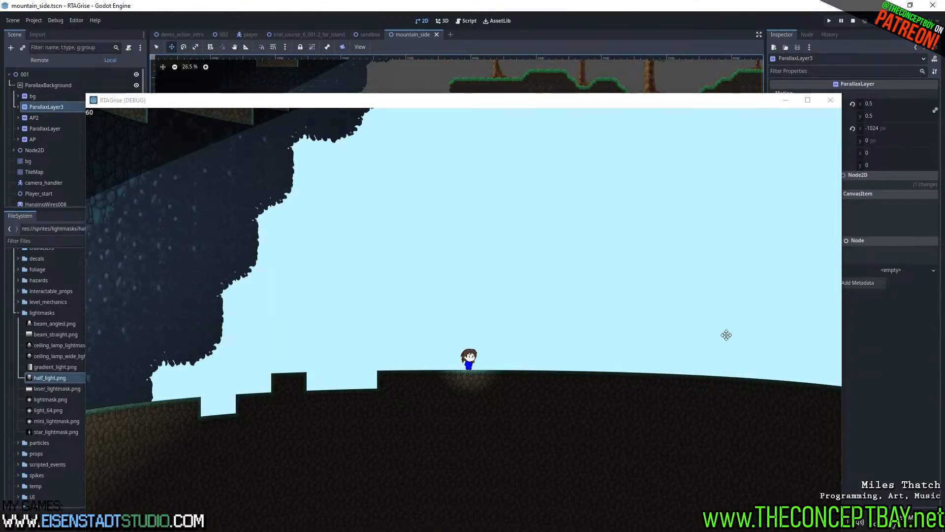
Step: Try to move ParallaxLayer3 in the level view, and check the transform values of ParallaxLayer3 and AP2
left_click_drag(592, 213, 828, 175)
left_click_drag(751, 104, 714, 115)
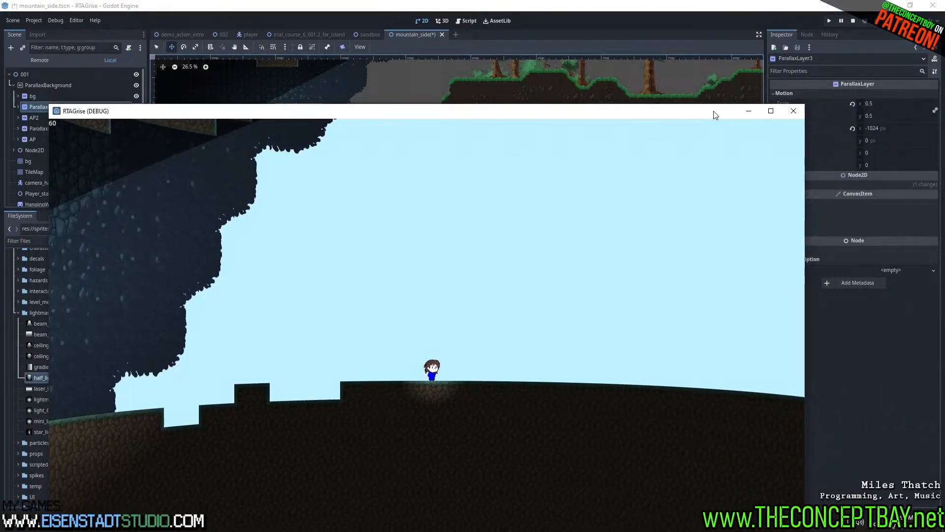
left_click_drag(722, 113, 651, 104)
left_click(794, 184)
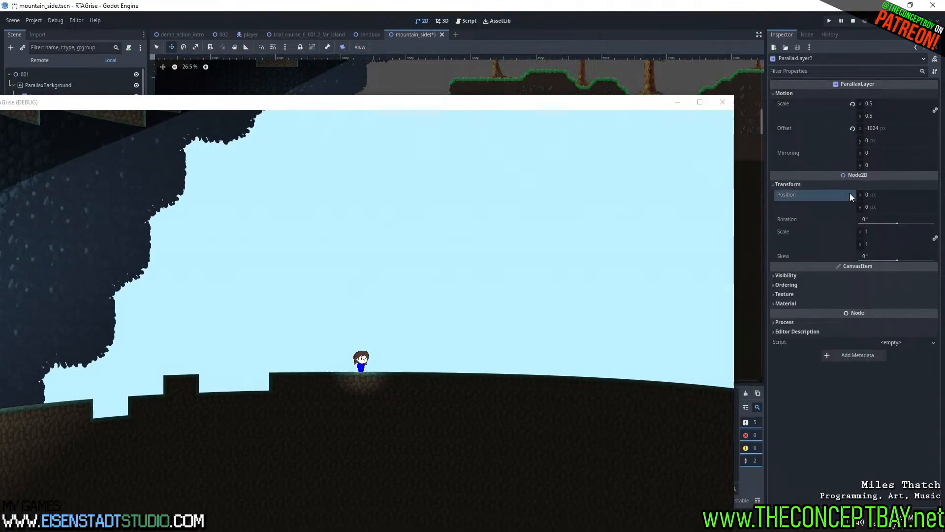
left_click_drag(538, 105, 642, 205)
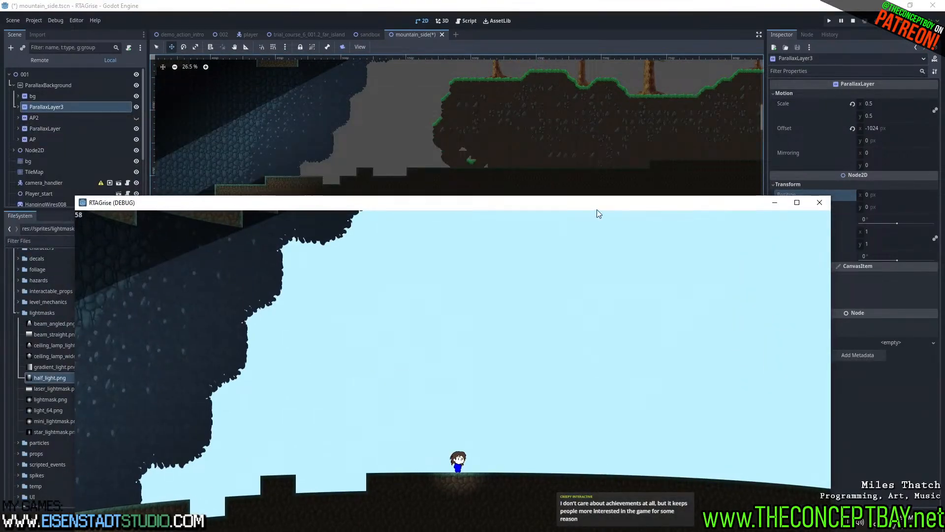
left_click(38, 118)
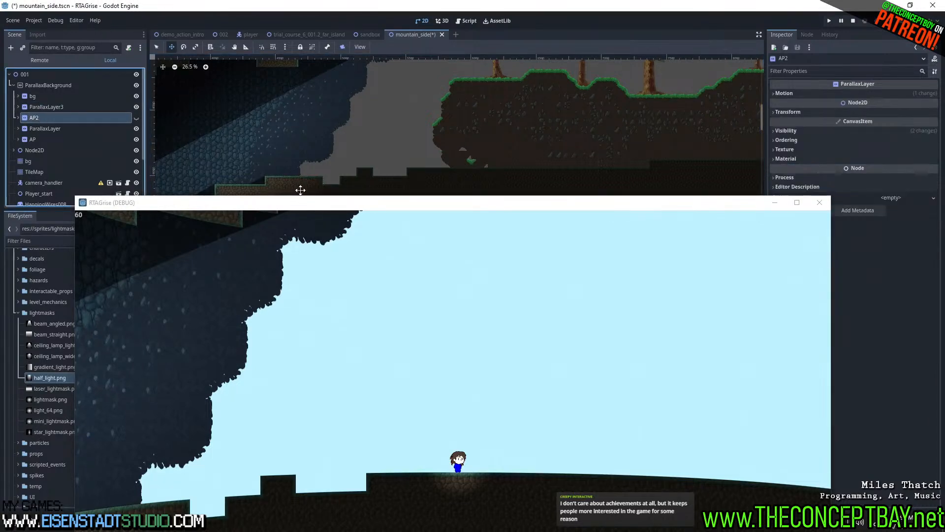
left_click(790, 112)
left_click_drag(632, 208, 597, 257)
Step: Set the vertical motion offset of the ParallaxLayer node to 0 px
left_click(49, 128)
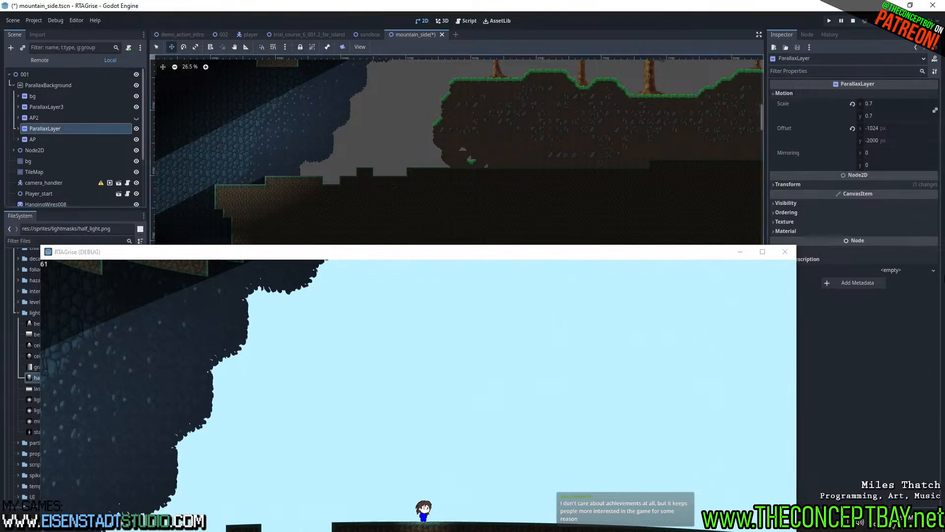
left_click(802, 184)
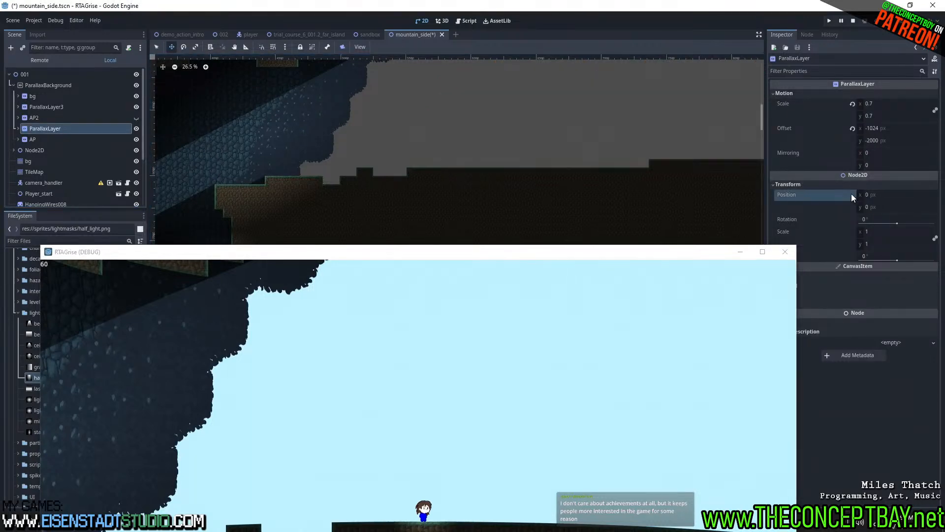
left_click(886, 140)
type("0")
key("Return")
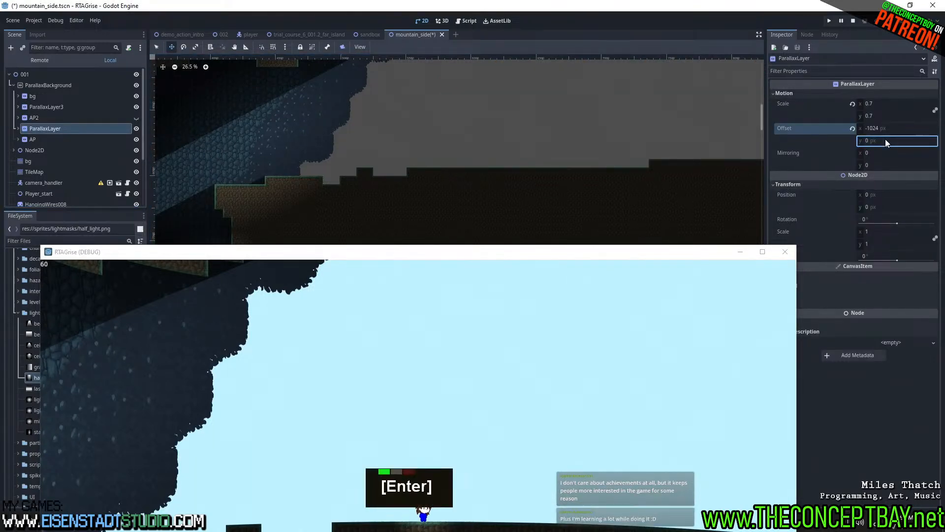
Step: Select ParallaxLayer's four trees and its TileMap together and move them up and across to the ground outside the cave entrance
left_click(53, 128)
left_click(17, 128)
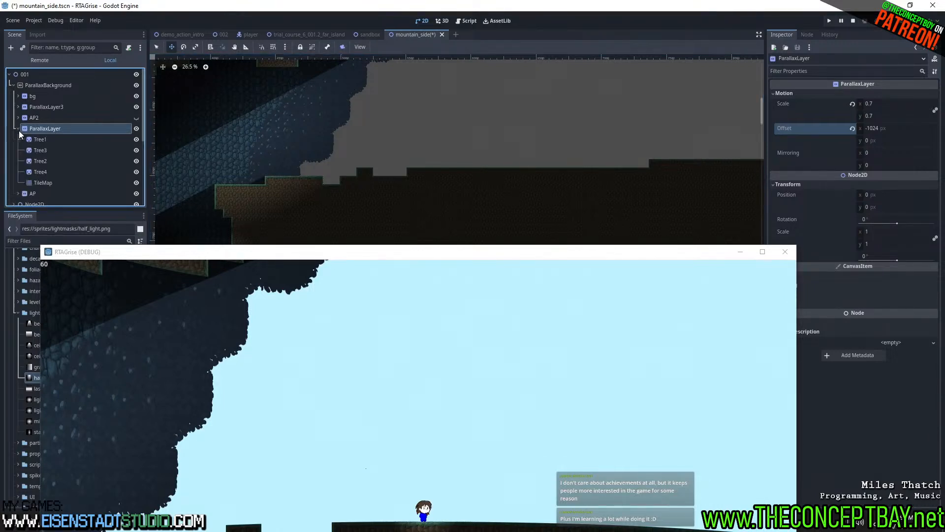
double_click(36, 138)
left_click(45, 183, "shift")
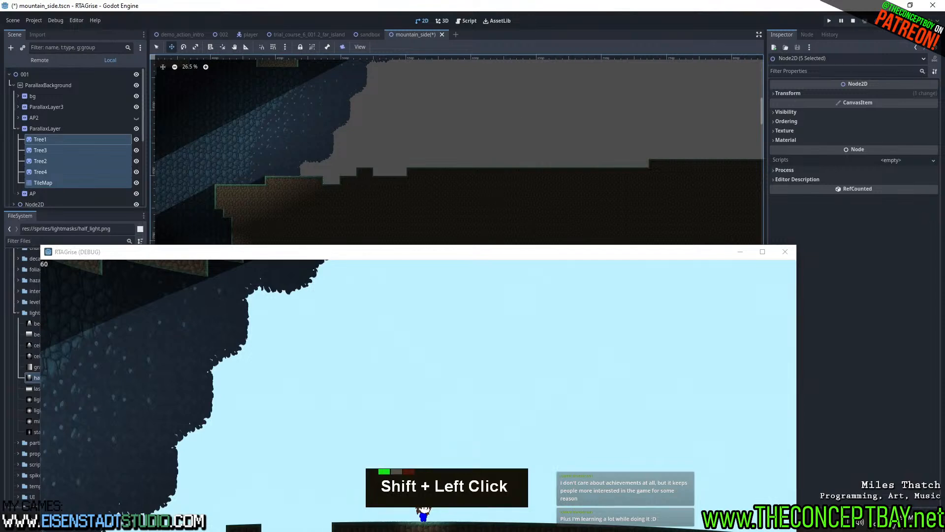
left_click_drag(488, 206, 711, 0)
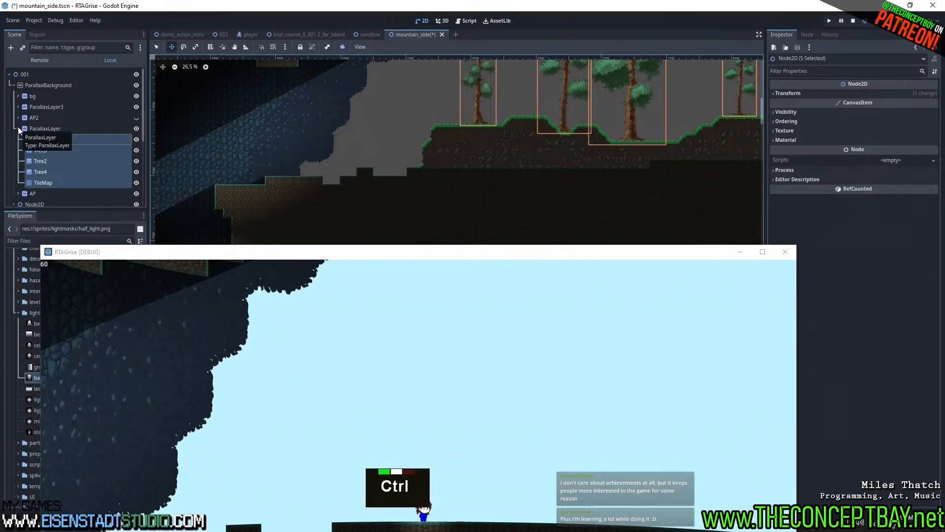
Step: Undo the move of the four trees and TileMap, select the ParallaxLayer node, and restore its vertical motion offset of 0 px
key("ctrl+z")
key("ctrl+z")
key("ctrl+z")
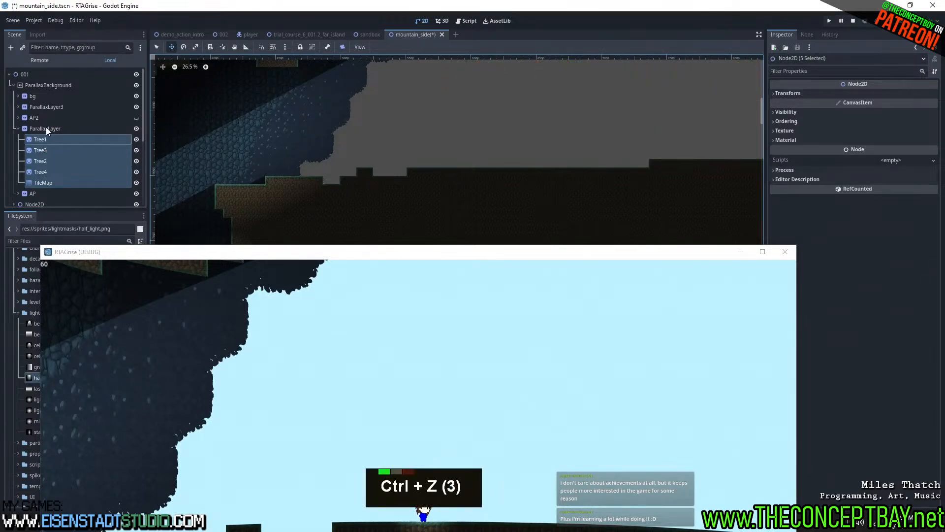
key("ctrl+shift+z")
left_click(46, 128)
key("ctrl+z")
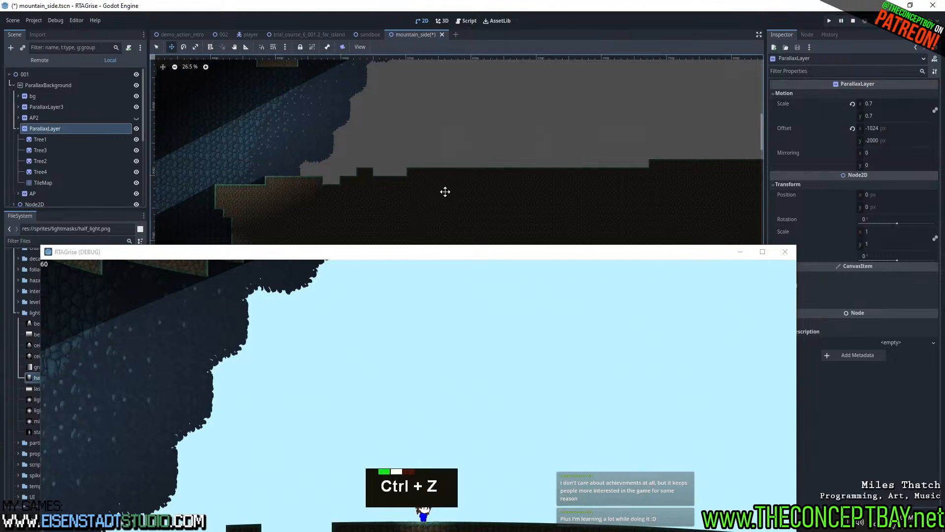
key("ctrl+shift+z")
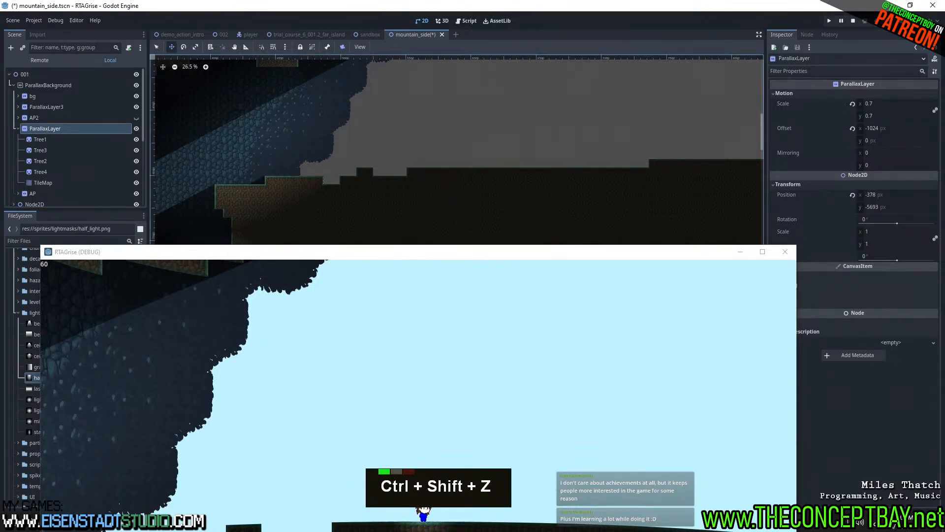
Step: Try to move ParallaxLayer in the level view onto the ground outside the cave, and reset its position to 0, 0
left_click_drag(473, 56, 648, 56)
mouse_move(622, 255)
left_mouse_down()
mouse_move(635, 165)
mouse_move(617, 240)
left_mouse_up()
left_click_drag(631, 165, 606, 171)
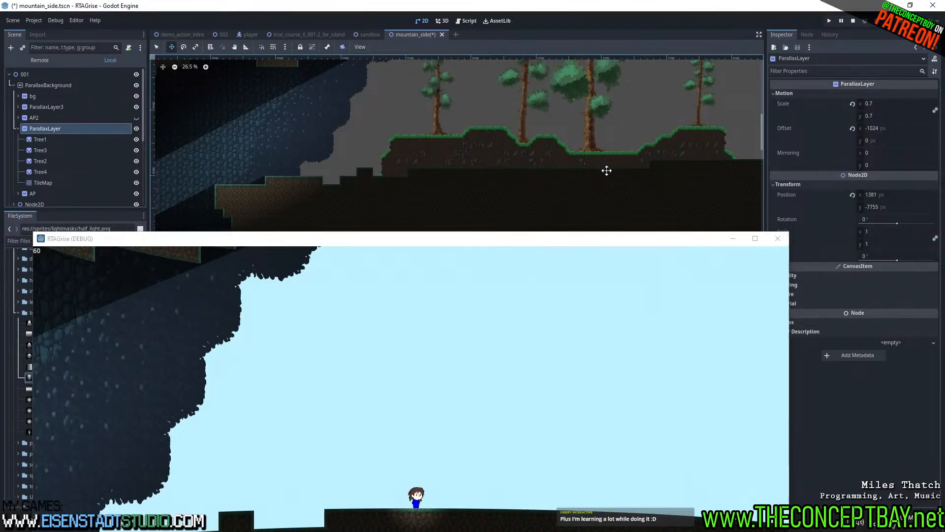
left_click_drag(592, 193, 485, 56)
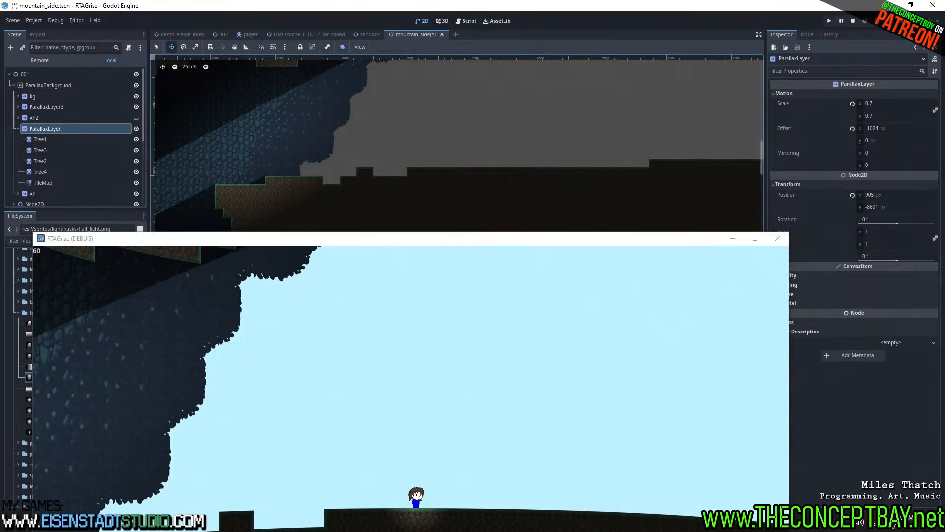
double_click(507, 172)
left_click_drag(507, 172, 504, 164)
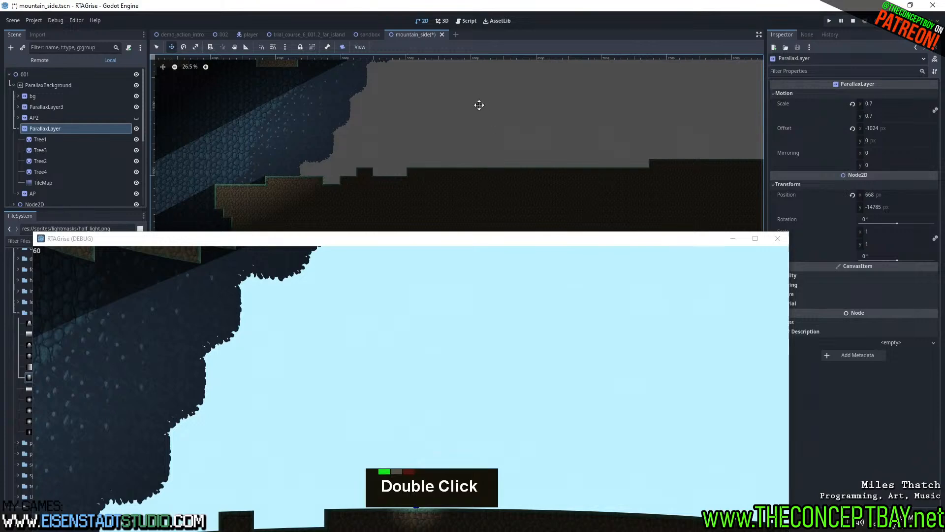
double_click(512, 192)
double_click(851, 195)
Step: Try vertical motion offsets of -2000 px and about -3000 px on ParallaxLayer
left_click(890, 132)
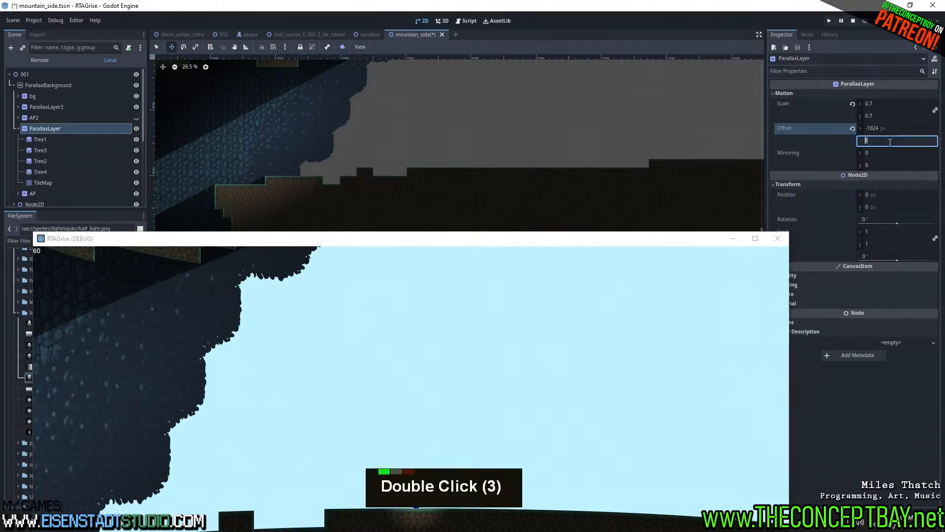
type("-2000")
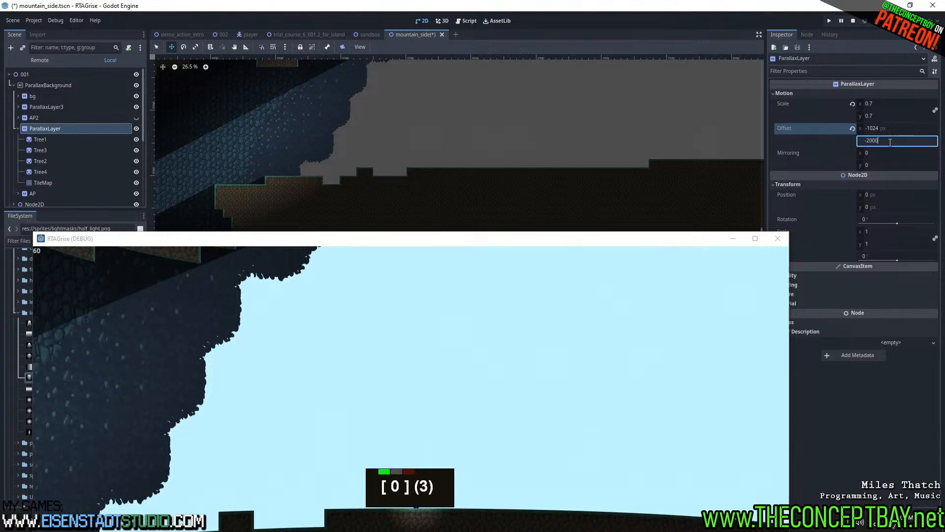
key("Return")
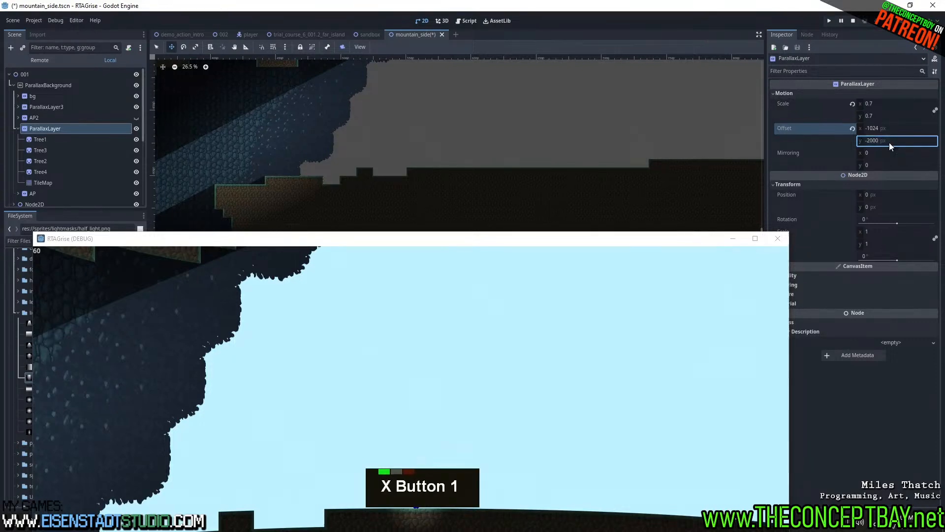
double_click(870, 141)
key("BackSpace")
type("3")
key("Return")
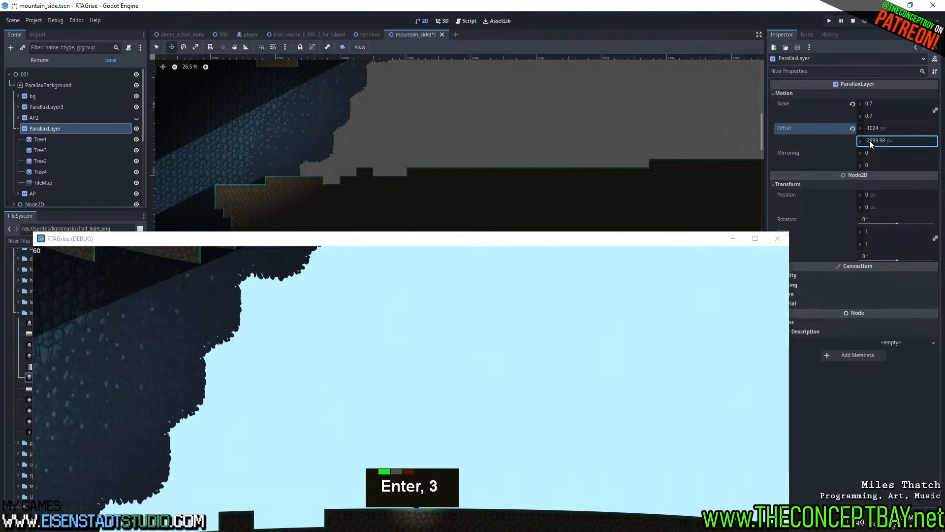
Step: Try vertical motion offsets of about -6000 px and -7000 px on ParallaxLayer
double_click(869, 140)
key("BackSpace")
type("5")
key("Return")
double_click(879, 141)
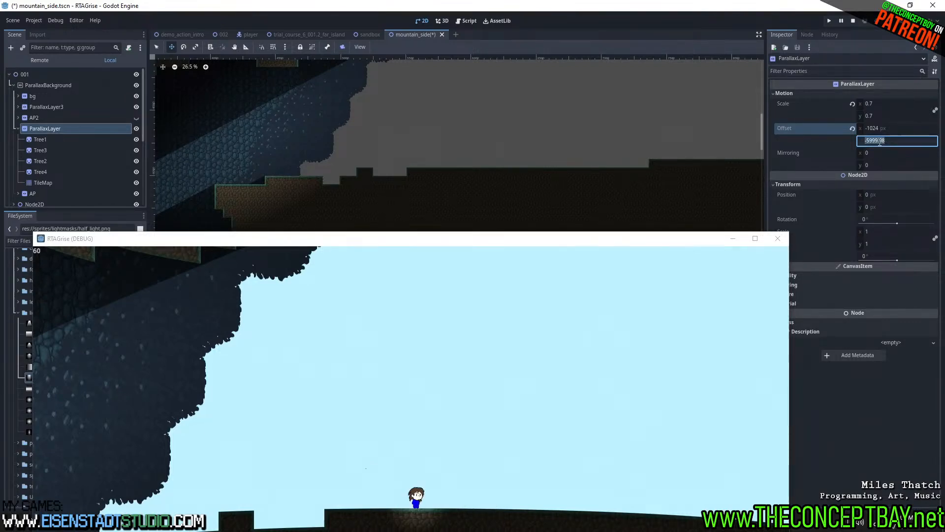
type("-7000")
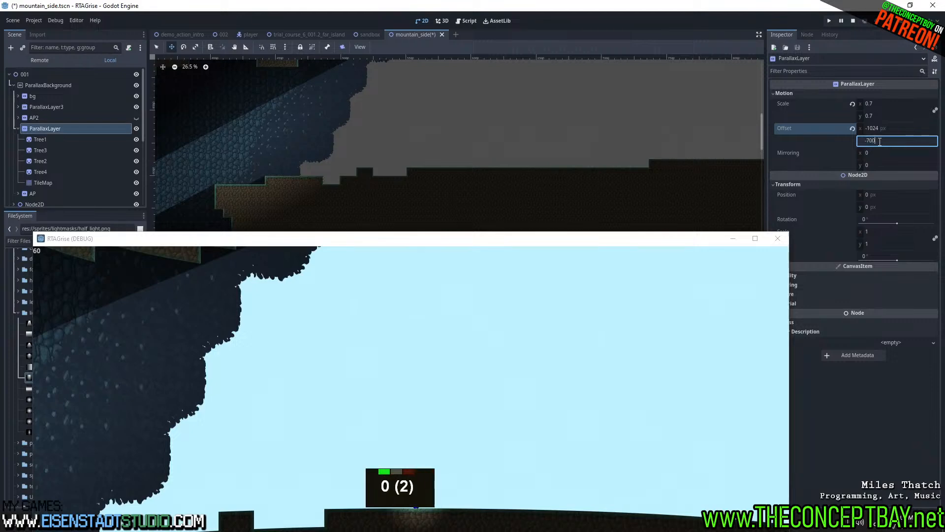
key("Return")
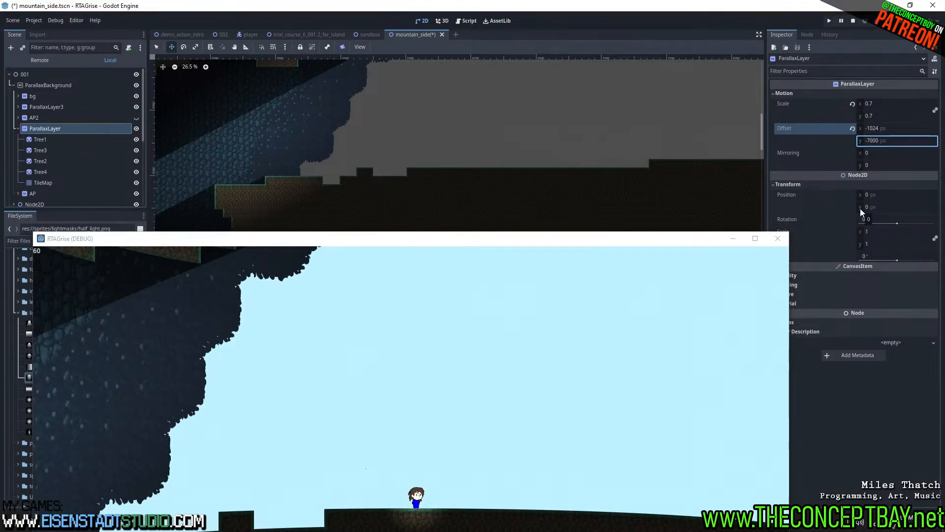
Step: Close the running game and set ParallaxLayer's vertical motion offset back to 0 px
left_click(777, 239)
type("0")
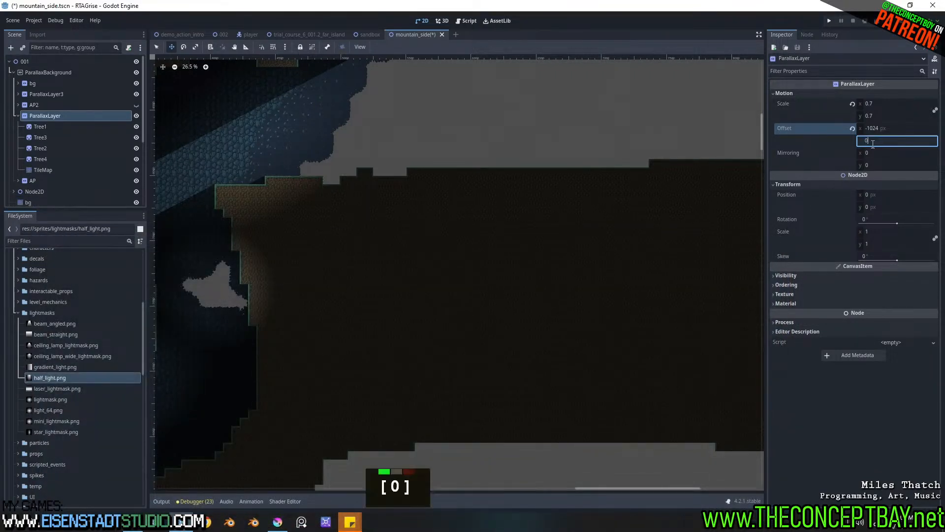
key("Return")
Step: Select ParallaxLayer and ParallaxLayer3 together and move them up onto the ground outside the cave entrance
scroll(639, 339, "down", 4)
scroll(639, 339, "down", 11)
middle_click_drag(649, 337, 541, 273)
scroll(546, 267, "down", 9)
left_click(65, 75)
left_click(39, 84)
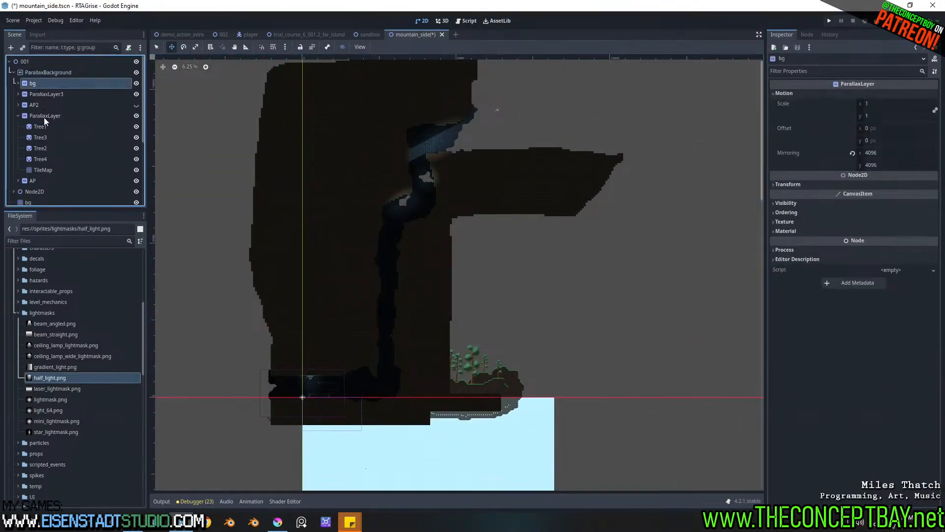
left_click(45, 117)
left_click(49, 93, "ctrl")
left_click_drag(510, 356, 584, 140)
middle_click(584, 140)
middle_click_drag(584, 140, 548, 190)
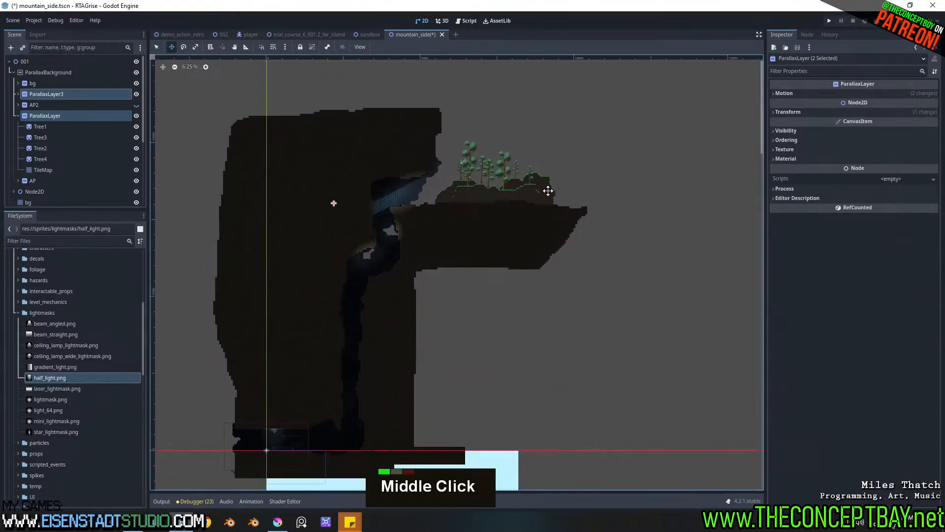
Step: Run the project, close it, and run only the current mountain_side scene
key("F5")
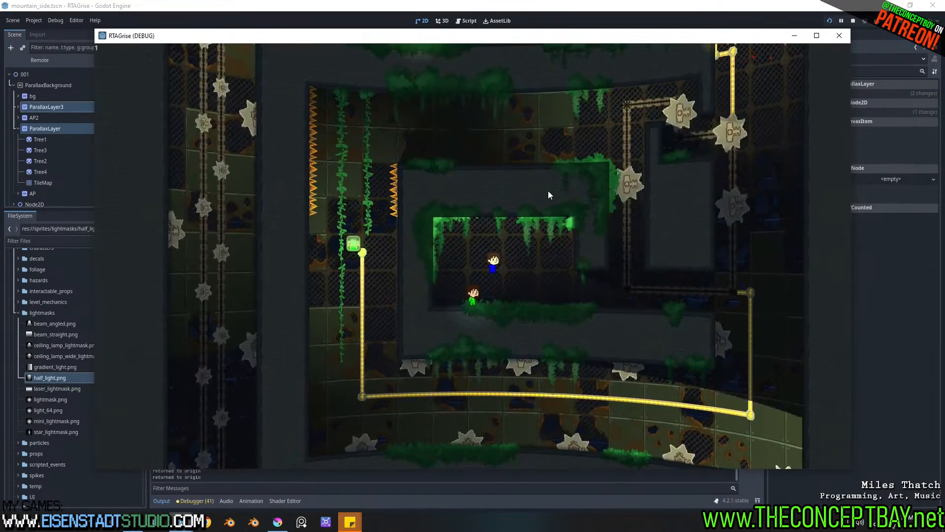
key("alt+F4")
key("F7")
key("F6")
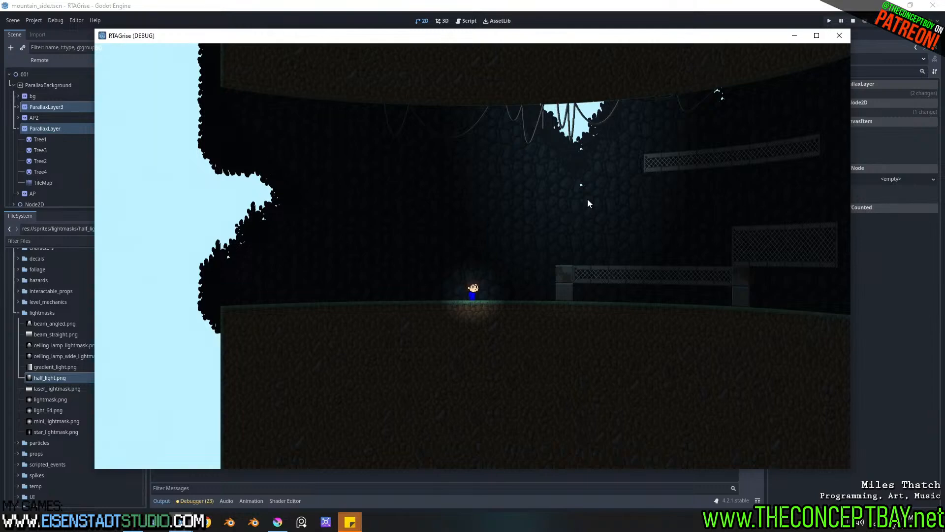
Step: Play from the starting cave past the platforms and wall-jump up the long dark shaft
key("d")
key("space")
key("space")
key("d")
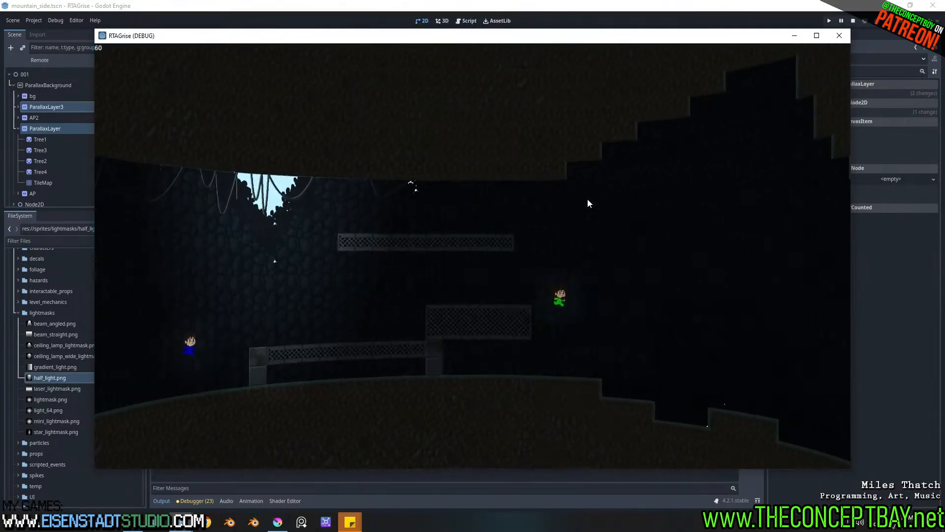
key("d")
key("space")
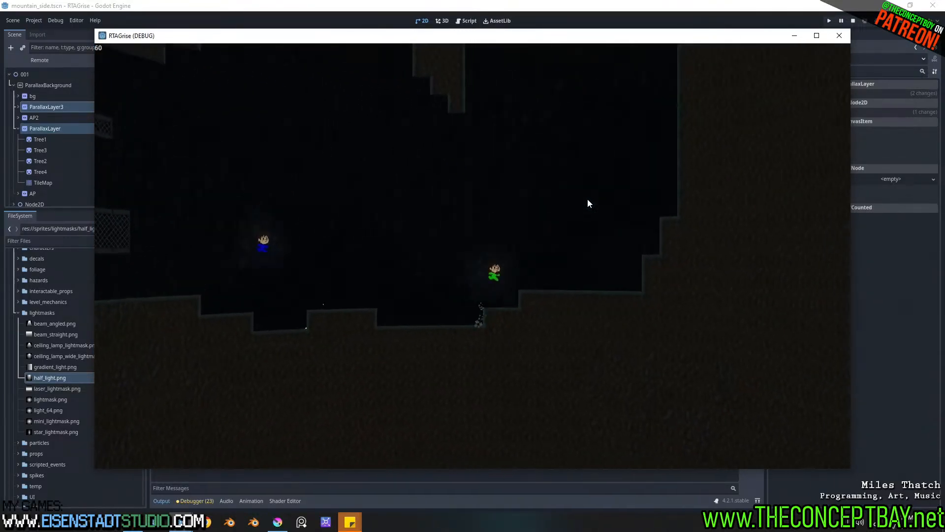
key("space")
key("space")
key("space")
key("a")
key("space")
key("d")
key("space")
key("a")
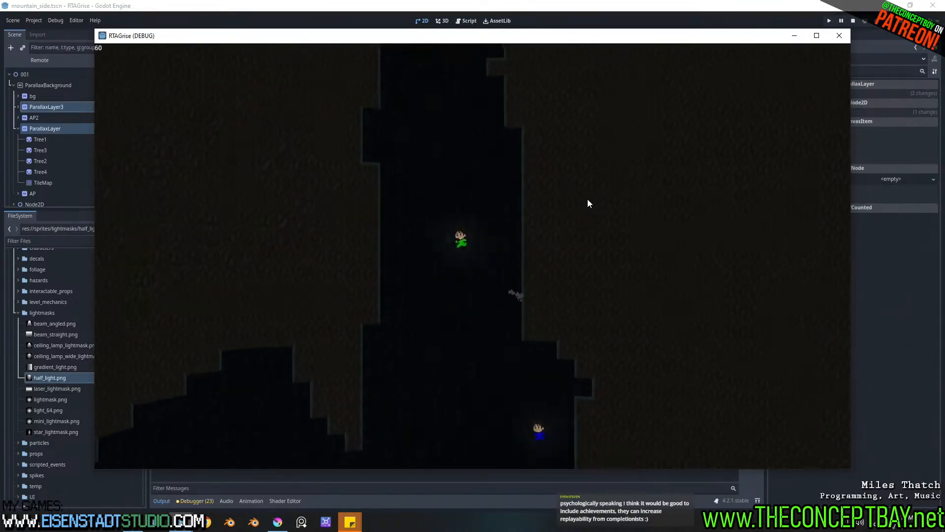
key("space")
key("d")
key("space")
key("a")
key("space")
key("d")
key("space")
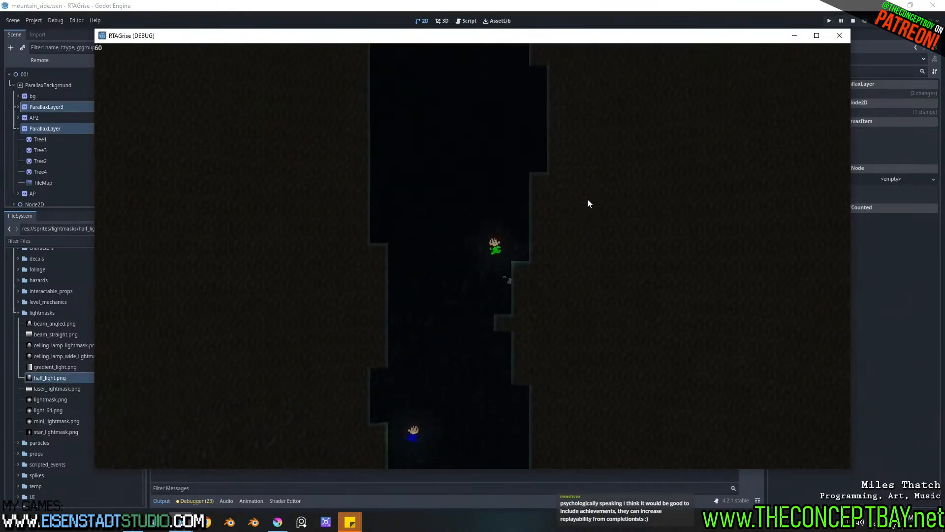
key("d")
key("space")
key("a")
key("space")
key("d")
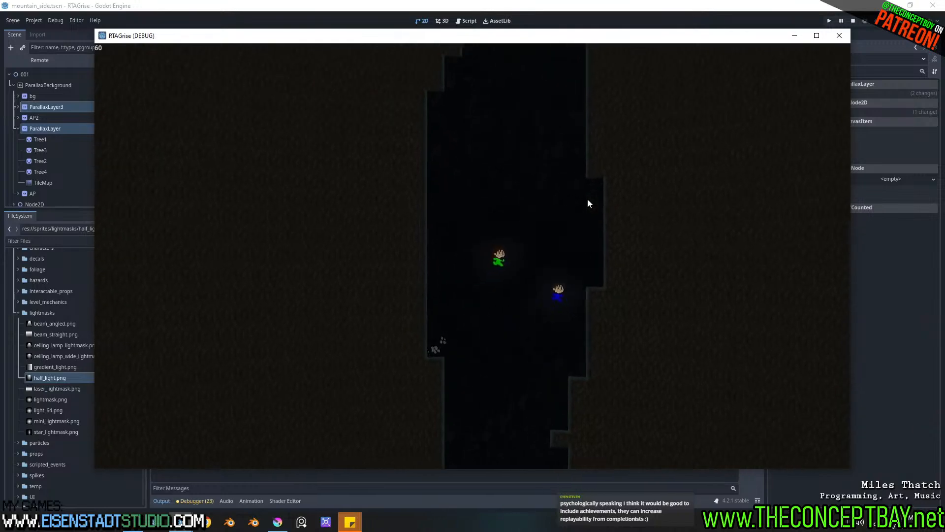
key("space")
key("a")
key("space")
key("d")
key("space")
key("a")
key("space")
key("d")
key("space")
key("a")
key("d")
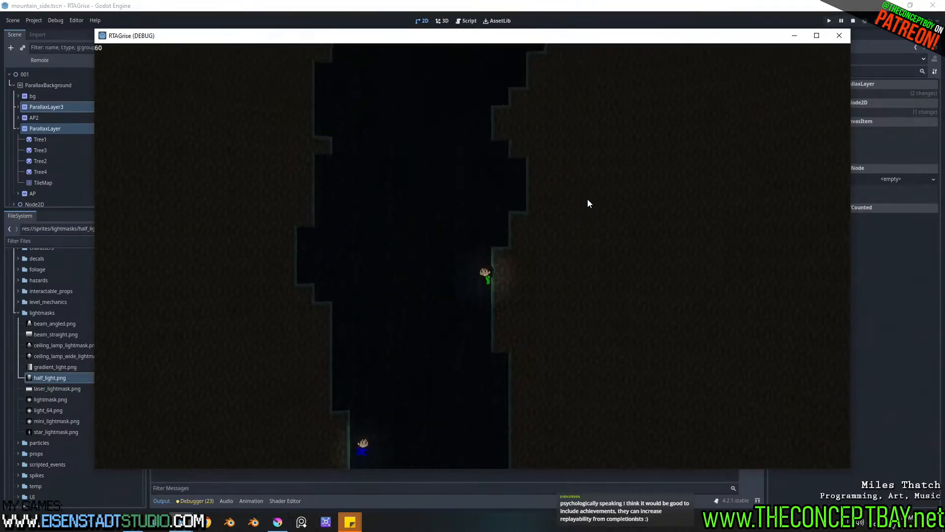
key("space")
key("a")
key("space")
key("d")
key("space")
key("a")
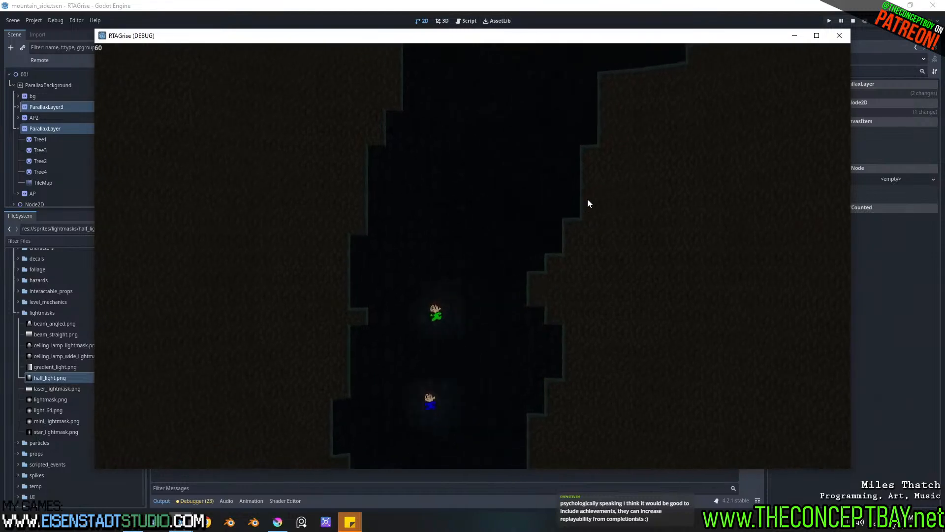
key("space")
key("d")
key("space")
key("a")
key("d")
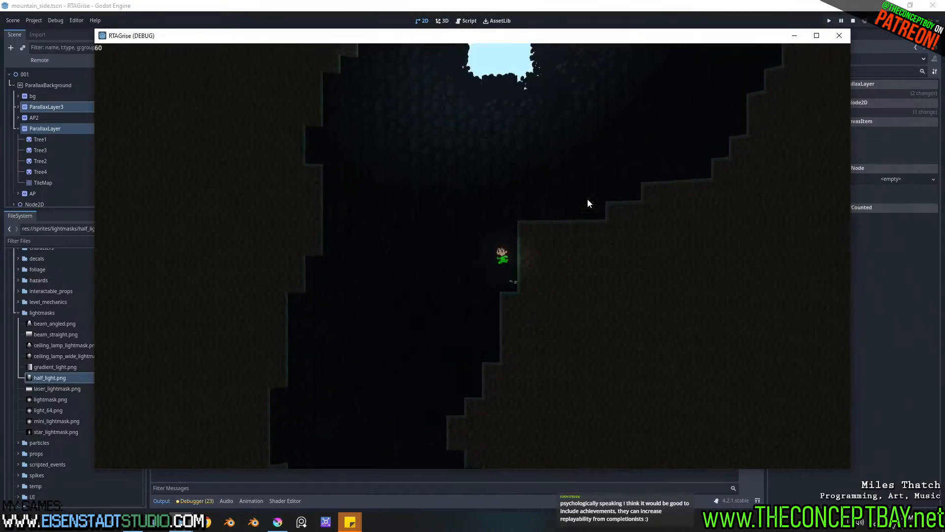
Step: Climb through the lit upper chambers and walk out of the cave to check the background outside
key("space")
key("d")
key("space")
key("d")
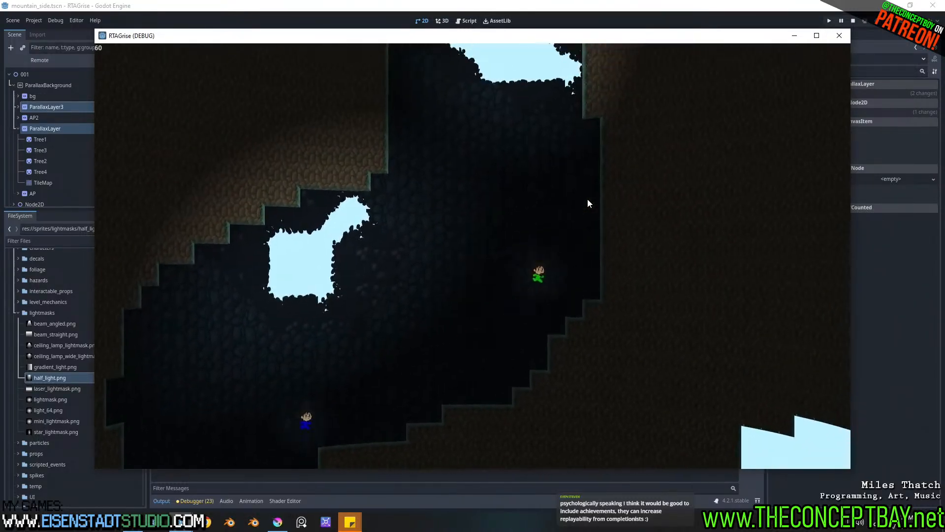
key("space")
key("space")
key("d")
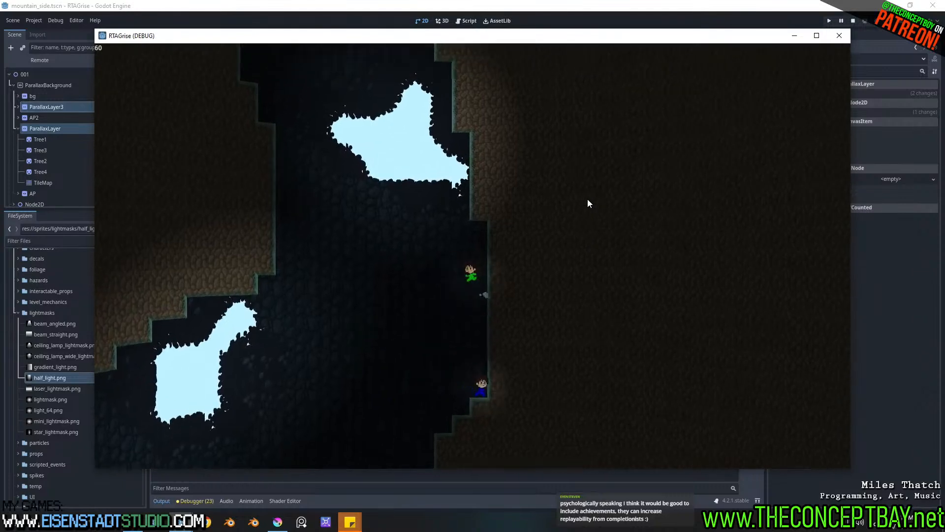
key("space")
key("space")
key("a")
key("space")
key("d")
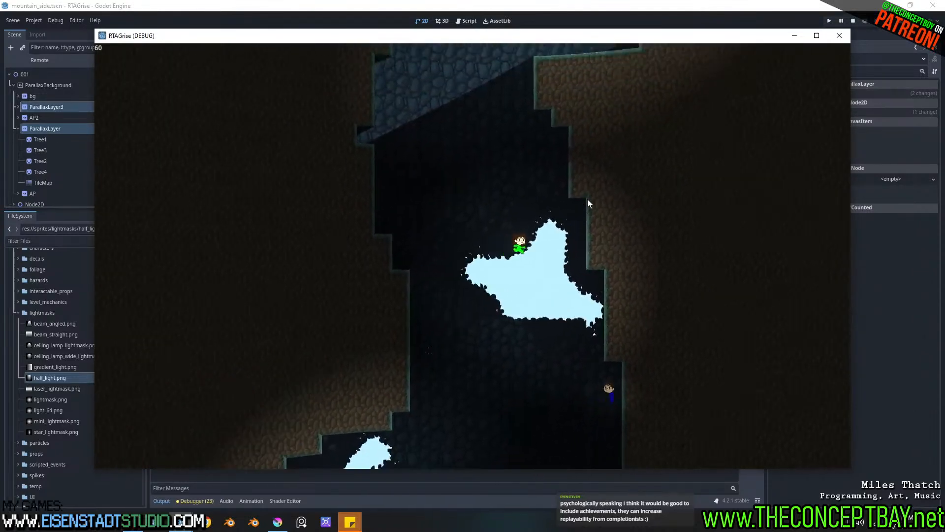
key("space")
key("a")
key("space")
key("d")
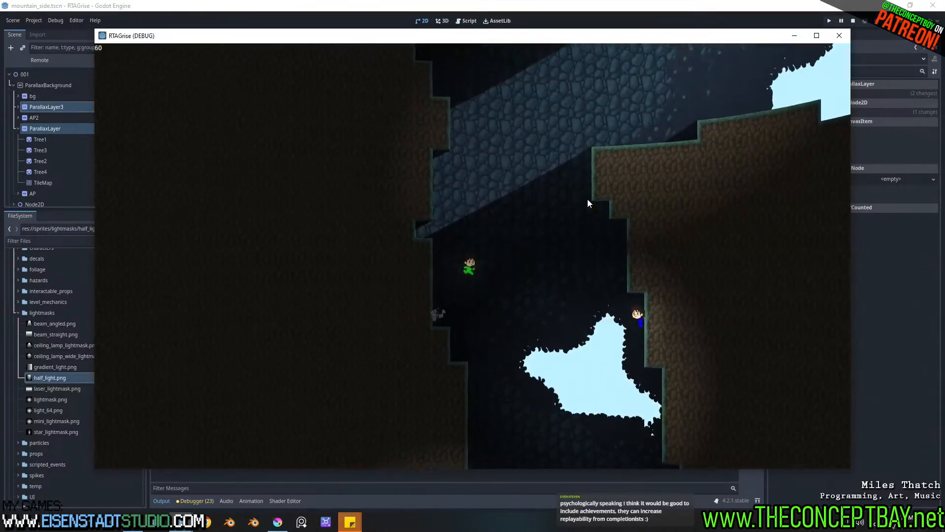
key("space")
key("d")
key("space")
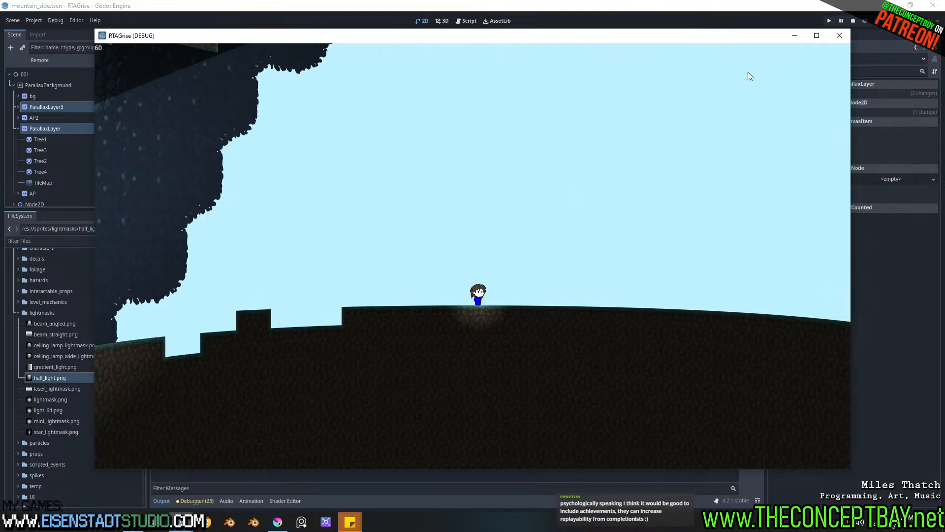
Step: Place the game window below the level view, select and collapse ParallaxLayer, and compare its position and offset with the running game
left_click_drag(746, 38, 692, 269)
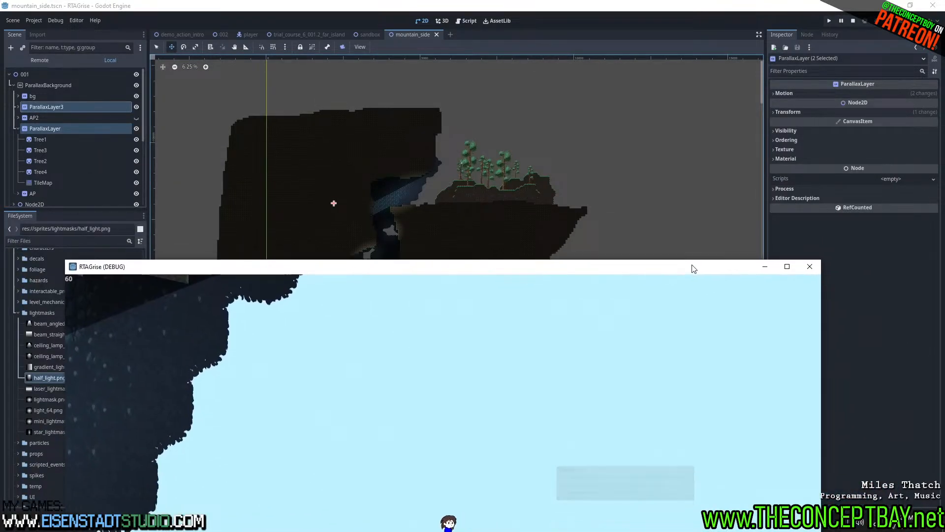
left_click(40, 110)
left_click(44, 131)
left_click(17, 129)
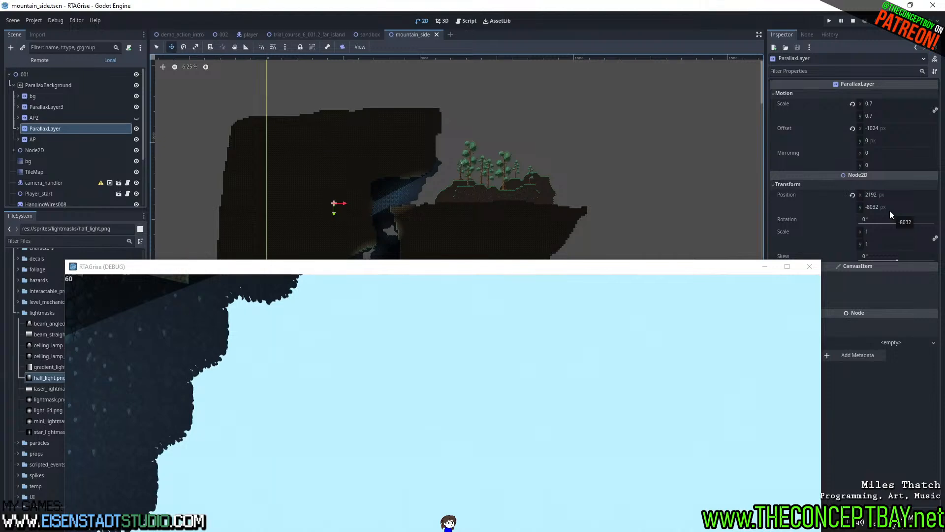
left_click_drag(665, 270, 672, 180)
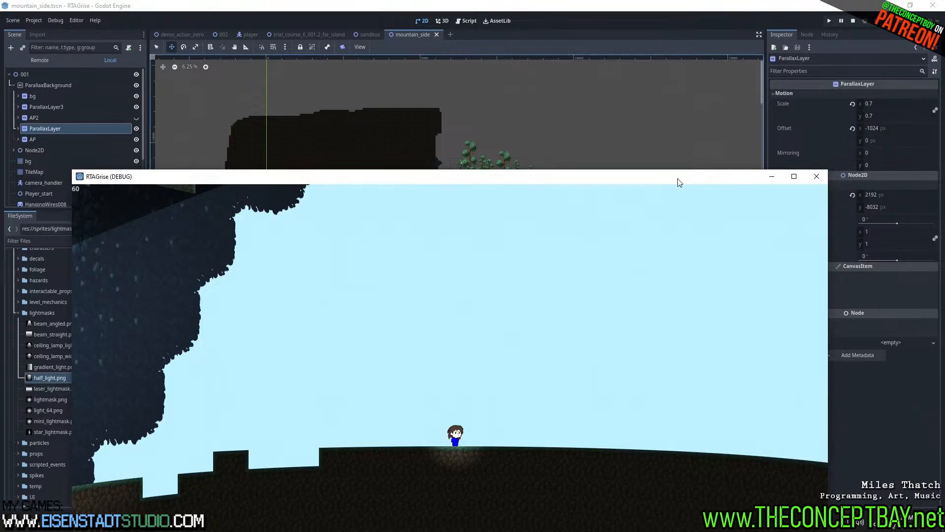
left_click_drag(677, 182, 667, 330)
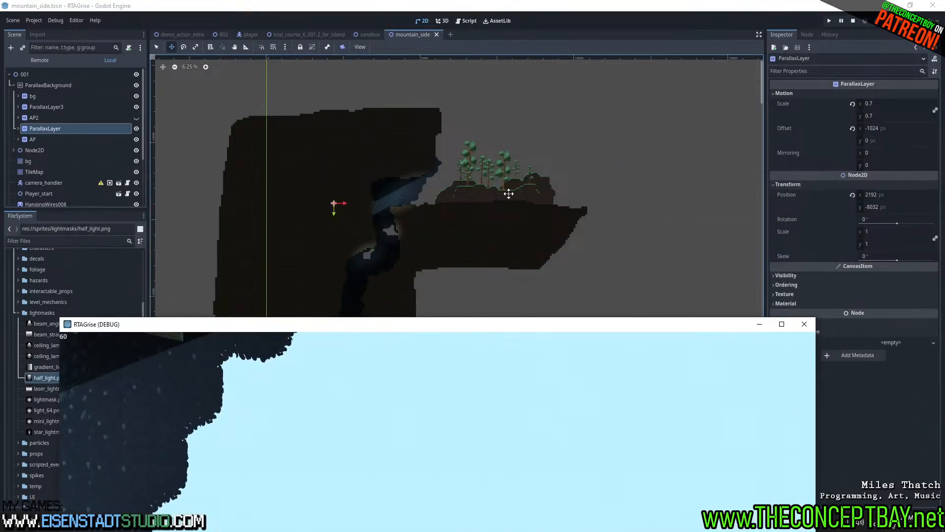
Step: Close the running game and create a new scene with a Node2D root
left_click(798, 326)
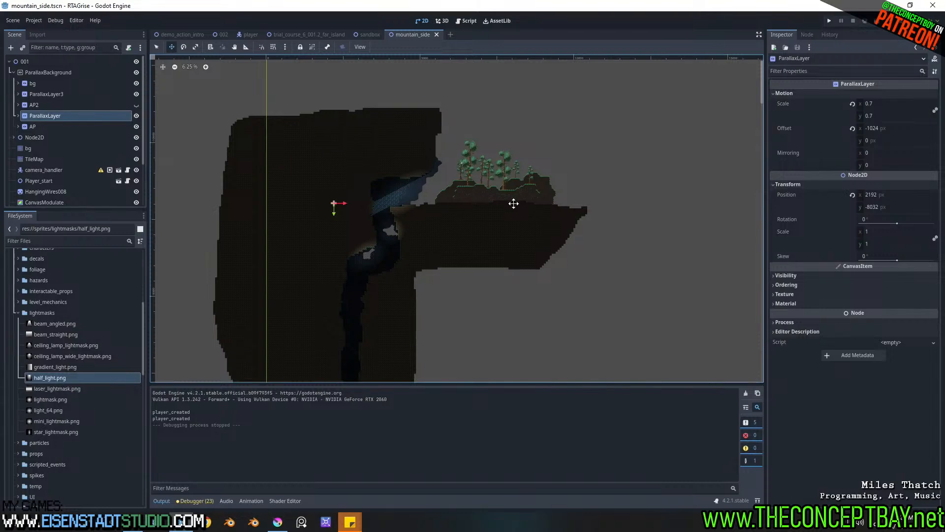
left_click(451, 34)
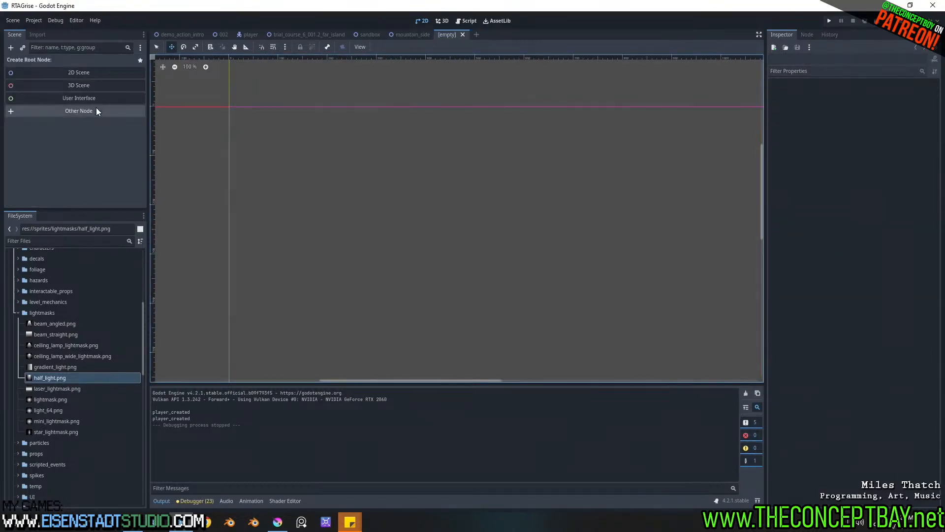
left_click(90, 72)
Step: Rename the new scene's root node to dev_parallax_locator
double_click(68, 61)
key("ctrl+a")
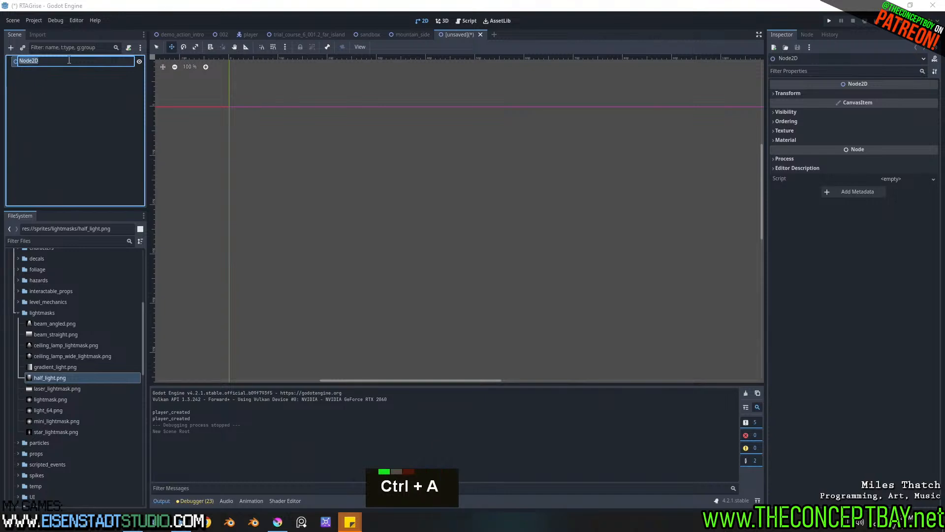
type("de")
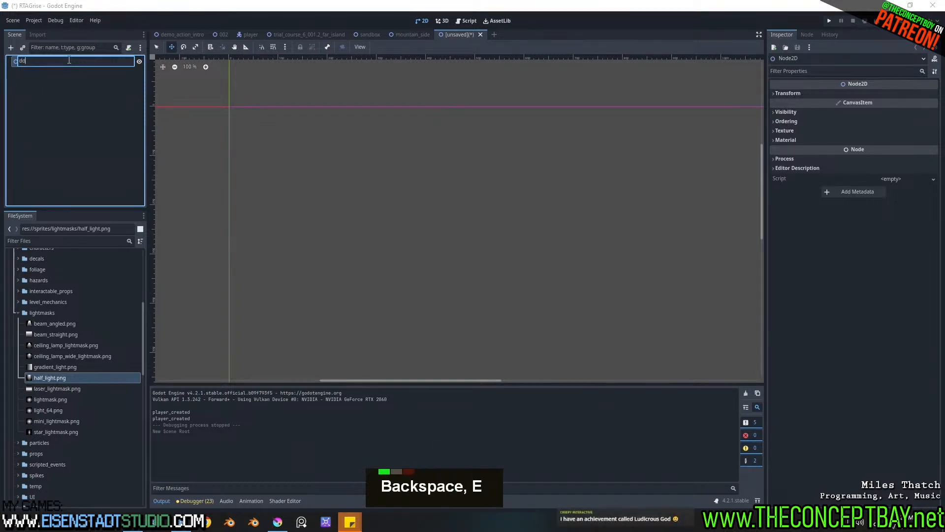
type("v_")
key("ctrl+a")
type("ul")
key("BackSpace")
type("t")
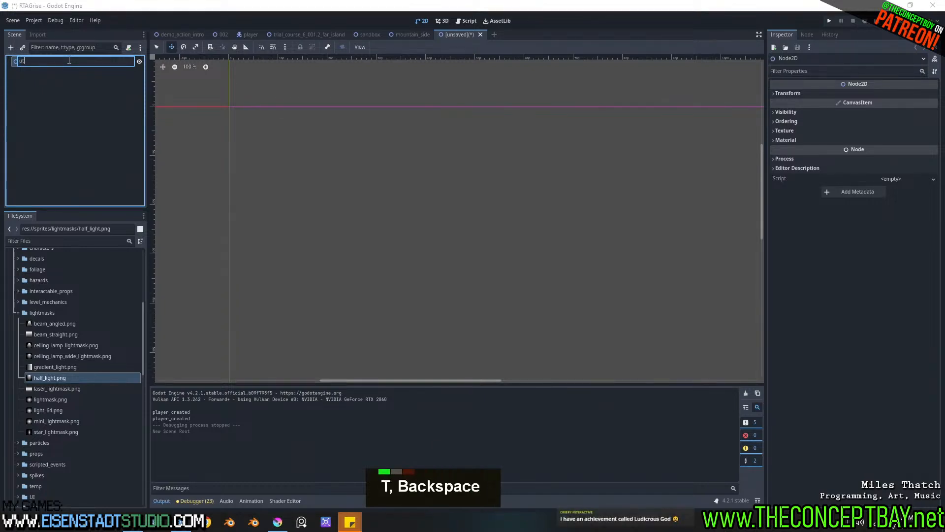
type("iliuty_mara")
key("ctrl+a")
type("de")
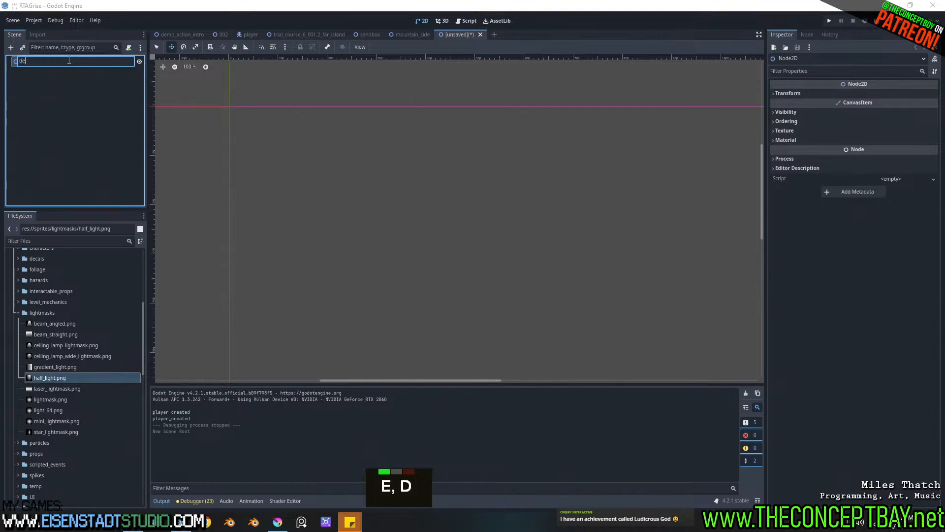
type("v_parallax_locator")
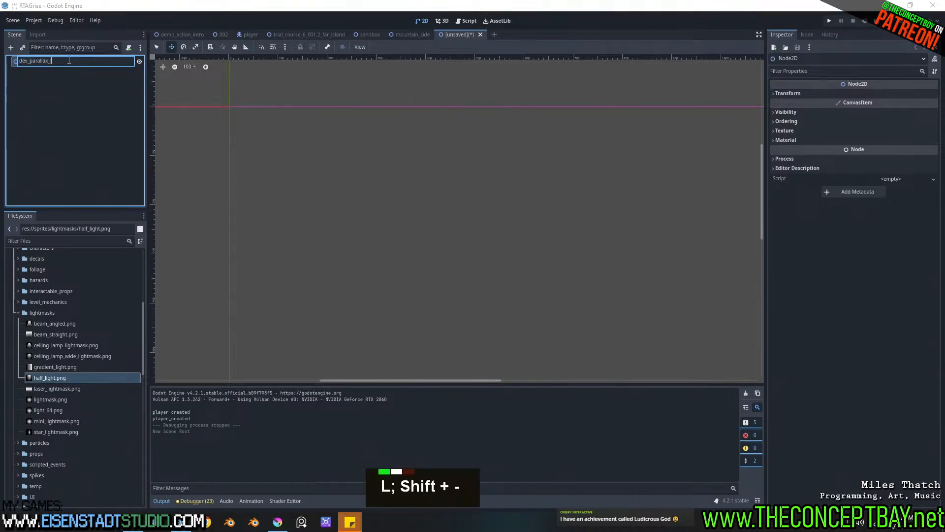
key("Return")
Step: Add a Line2D child node under the dev_parallax_locator root
right_click(68, 61)
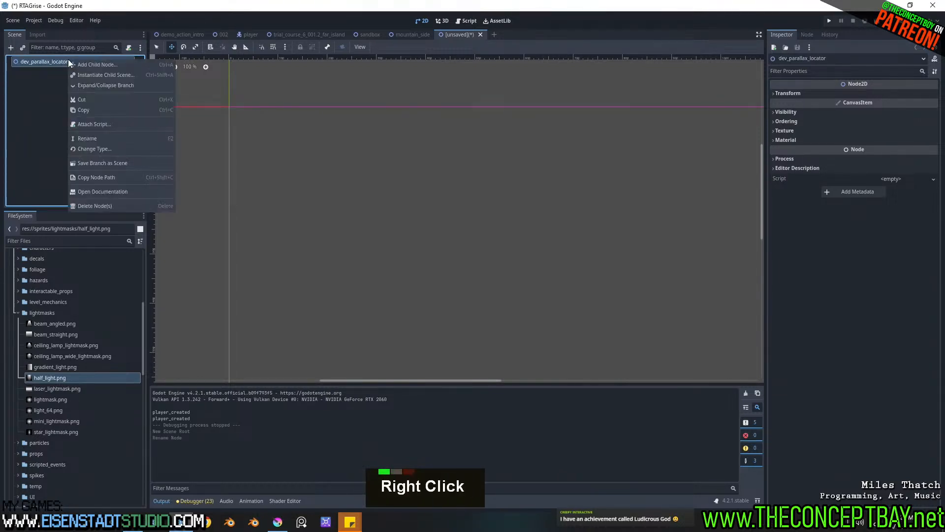
left_click(105, 63)
type("line")
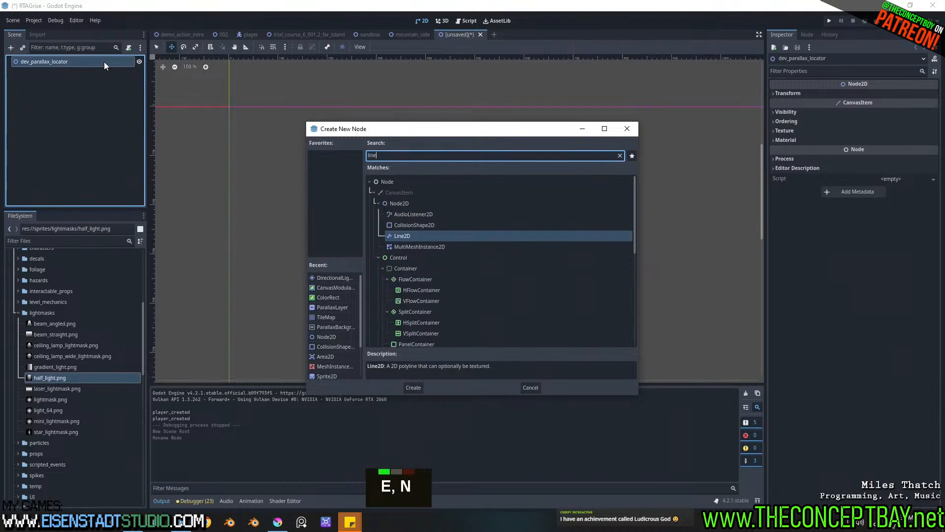
key("Return")
Step: Attach a new script dev_parallax_locator.gd to the root node, saved in a new dev folder inside res://scripts
right_click(104, 64)
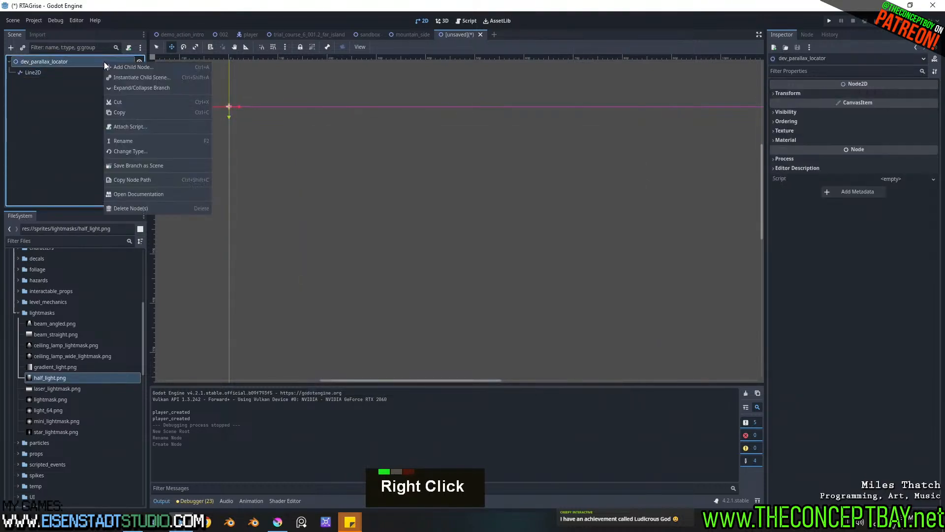
left_click(136, 126)
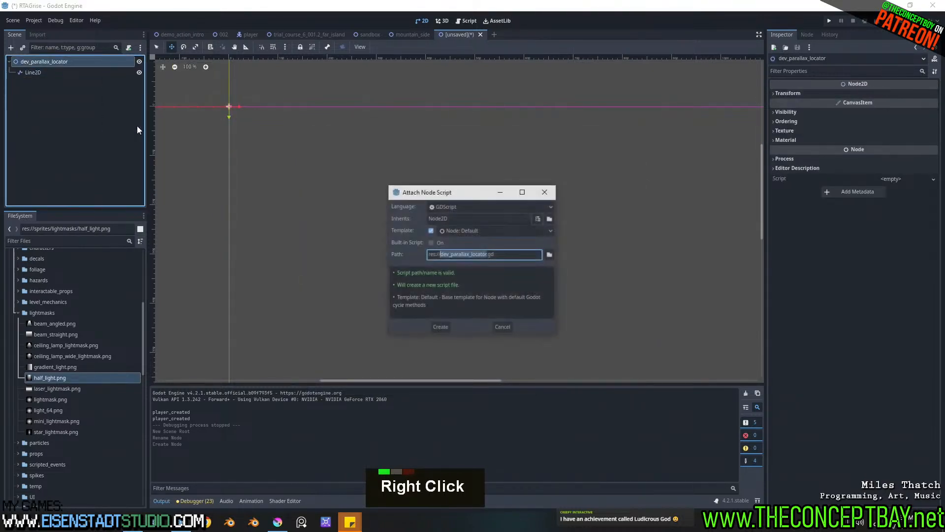
left_click(551, 255)
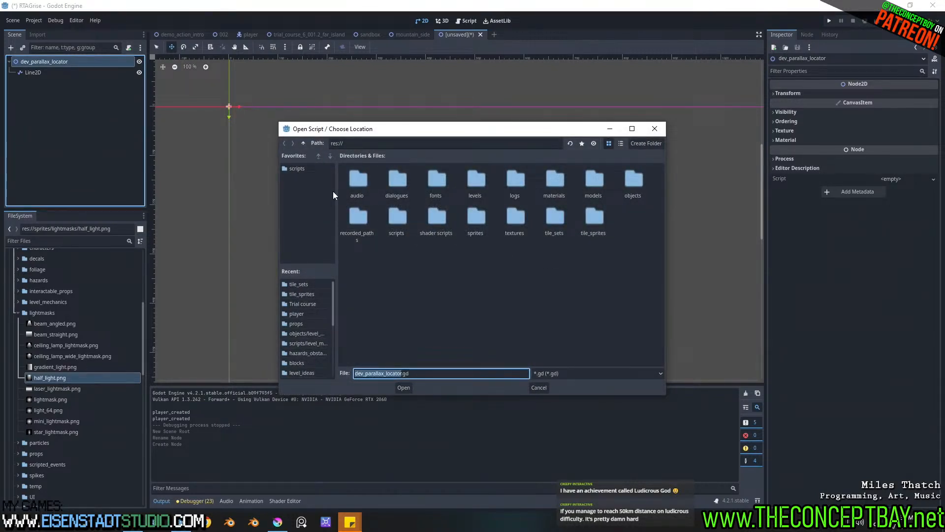
double_click(398, 221)
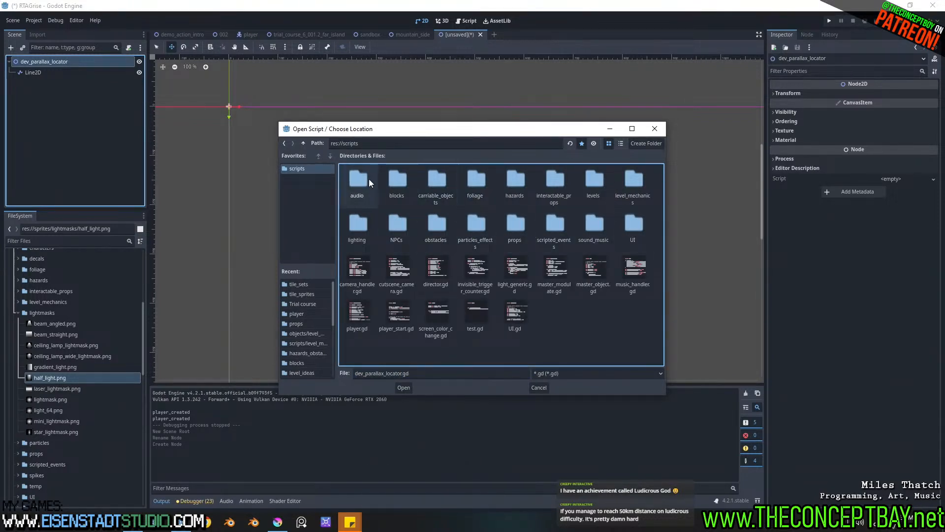
left_click(636, 142)
type("dev")
key("Return")
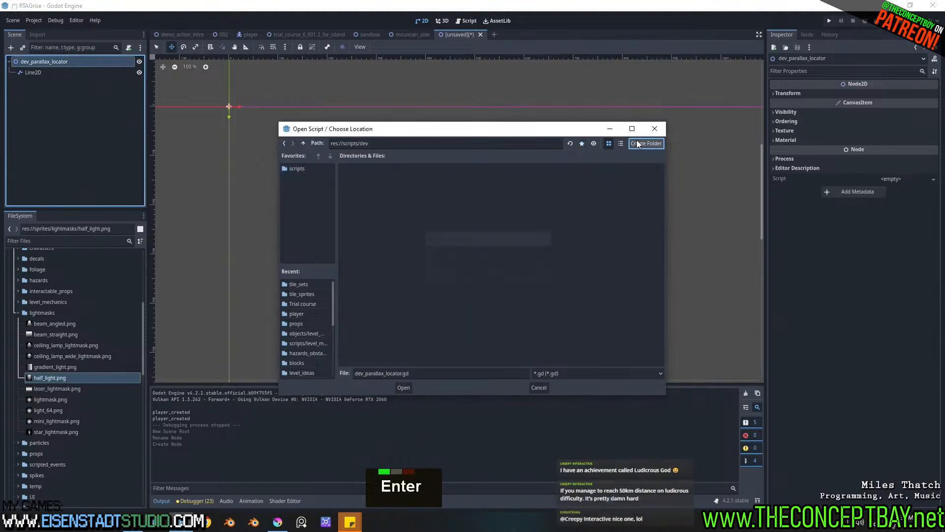
left_click(404, 387)
left_click(440, 328)
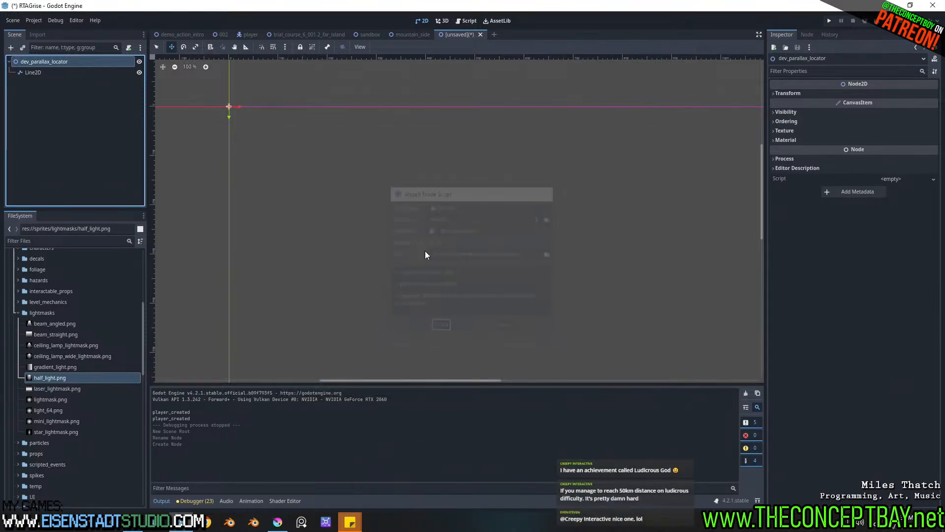
Step: Remove the default _ready function and its comment from the script
left_click_drag(426, 119, 275, 119)
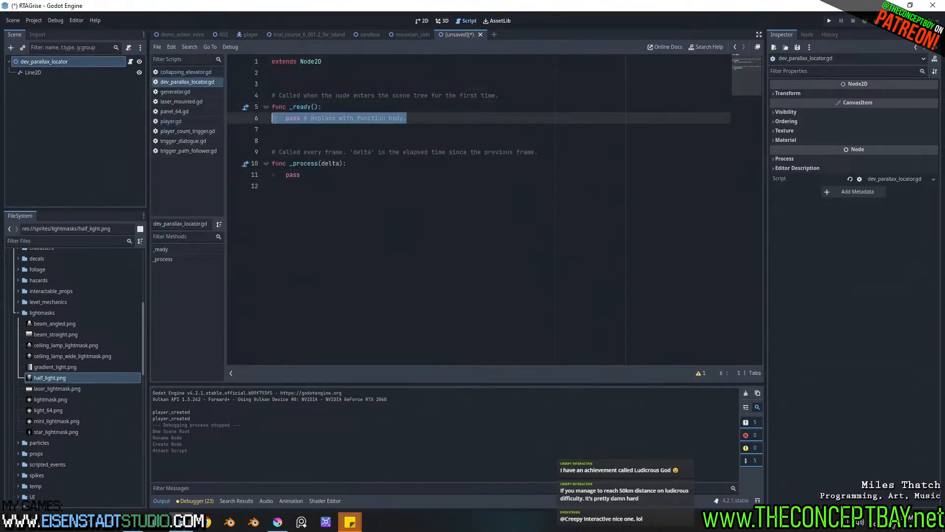
key("Tab")
key("shift+Up")
key("shift+Up")
key("shift+Up")
key("shift+Up")
type("@onreadyt")
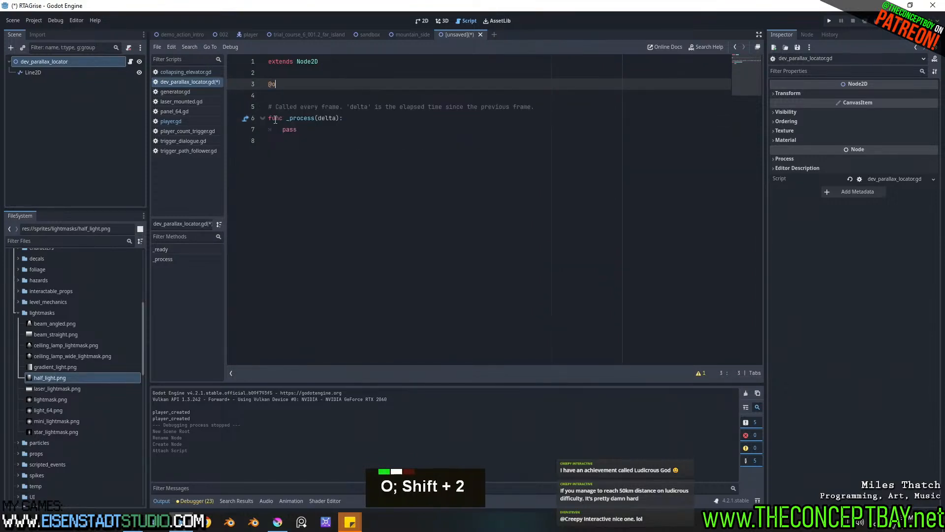
key("BackSpace")
key("BackSpace")
type("play")
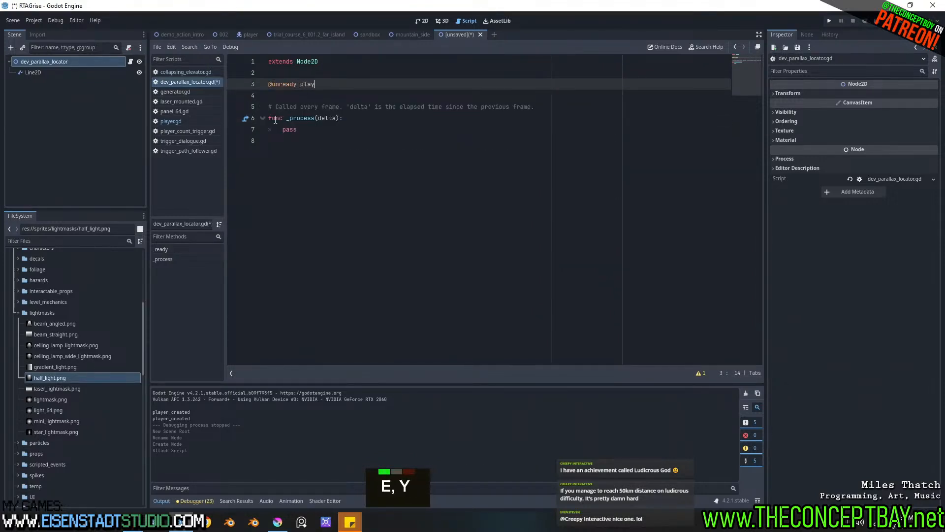
type("er_node = get_tree(")
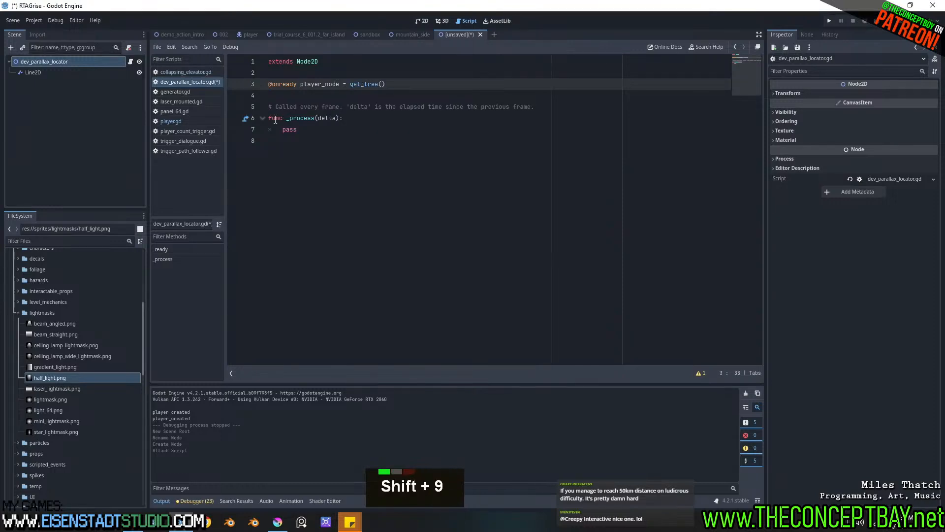
key("Right")
type(".get")
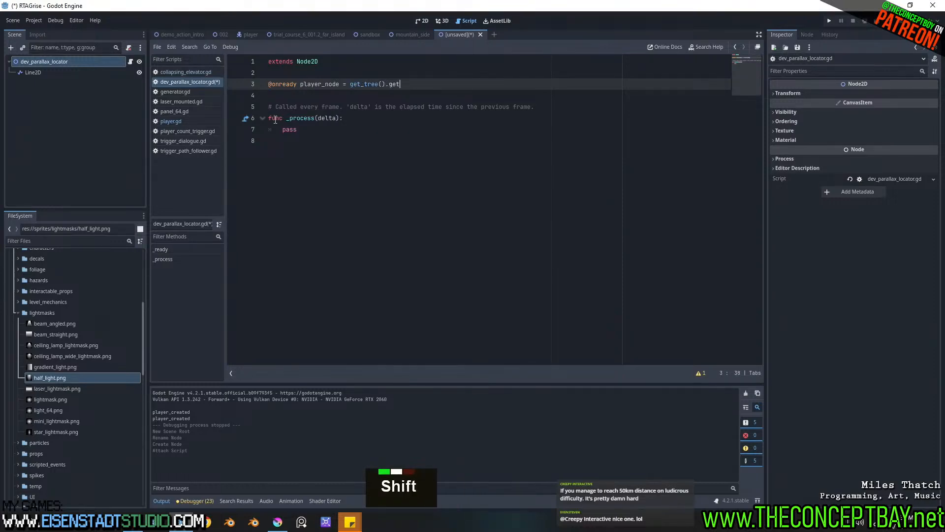
type("_nodes_in")
key("ctrl+Left")
key("ctrl+Left")
key("ctrl+Left")
key("ctrl+Left")
type("var")
key("ctrl+Right")
key("ctrl+Right")
key("ctrl+Right")
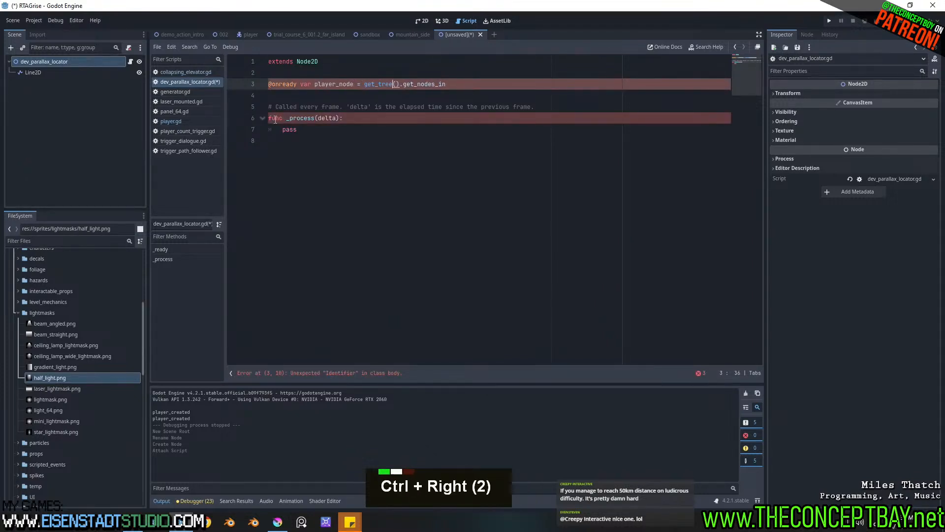
type("_gro")
key("Return")
type("\"player")
type("_gr")
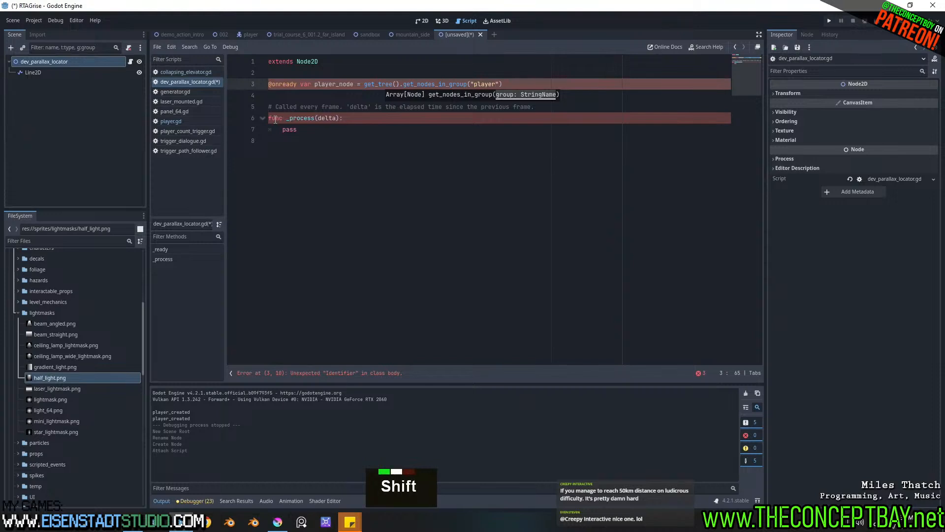
type("oup")
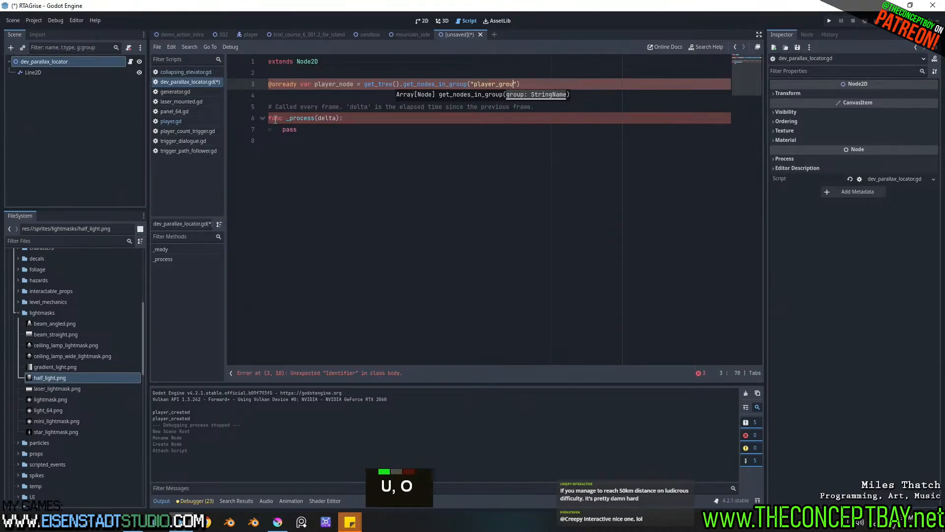
key("Right")
key("Right")
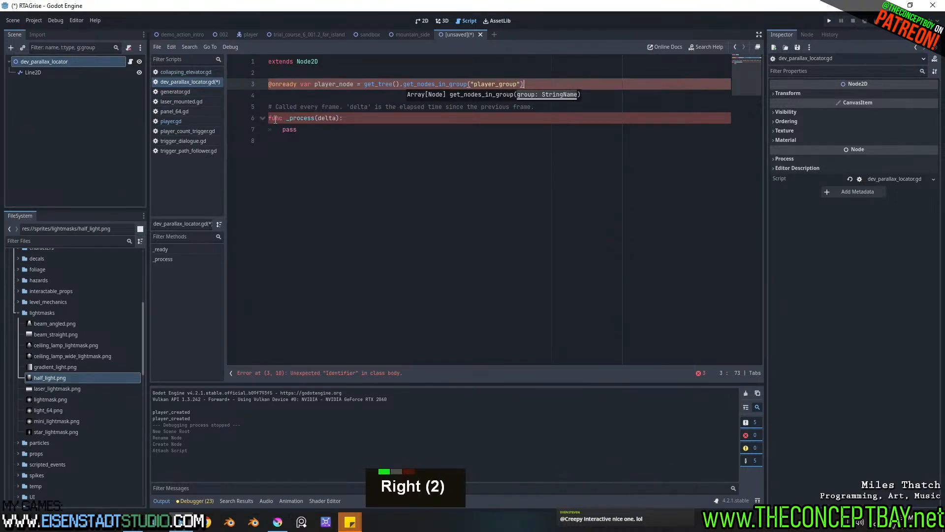
key("shift+Home")
key("ctrl+x")
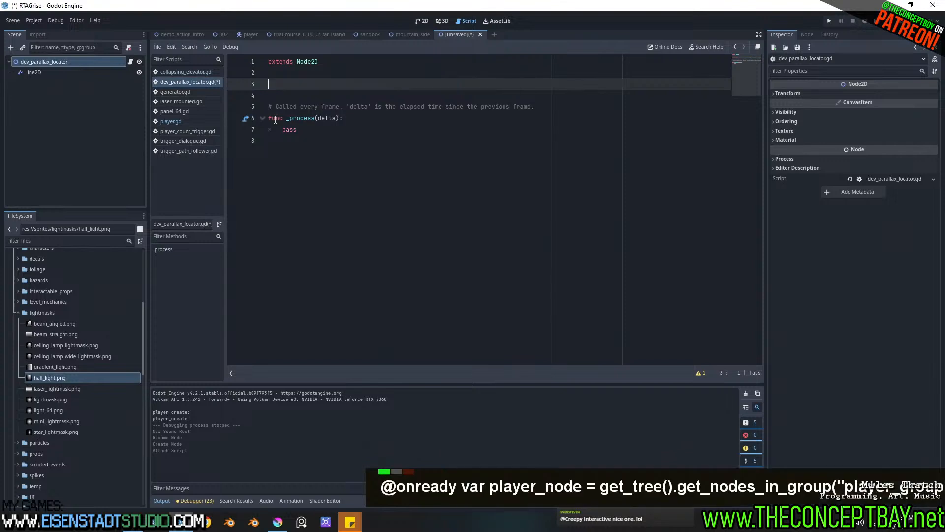
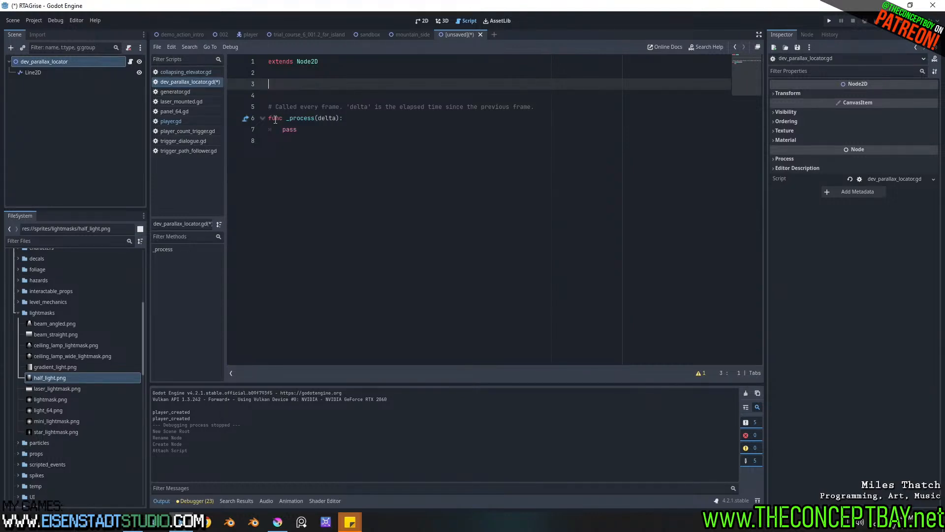
Step: Declare the script variable player_reff with the initial value null above _process
type("var ")
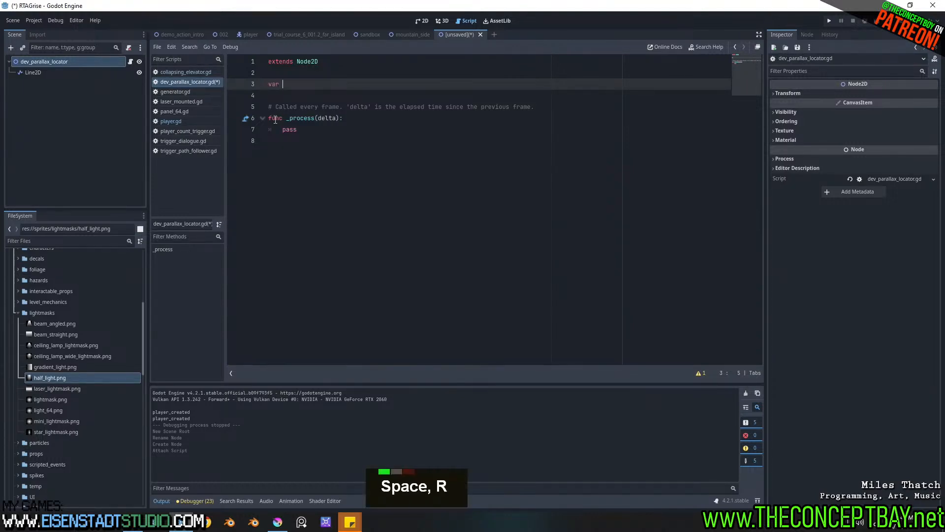
type("player_reff = null")
key("Down")
key("Escape")
Step: Replace pass in the _process function with the condition if player_reff == null:
key("Down")
key("Down")
key("Down")
key("Down")
key("Down")
key("Down")
key("ctrl+shift+Left")
type("if player_")
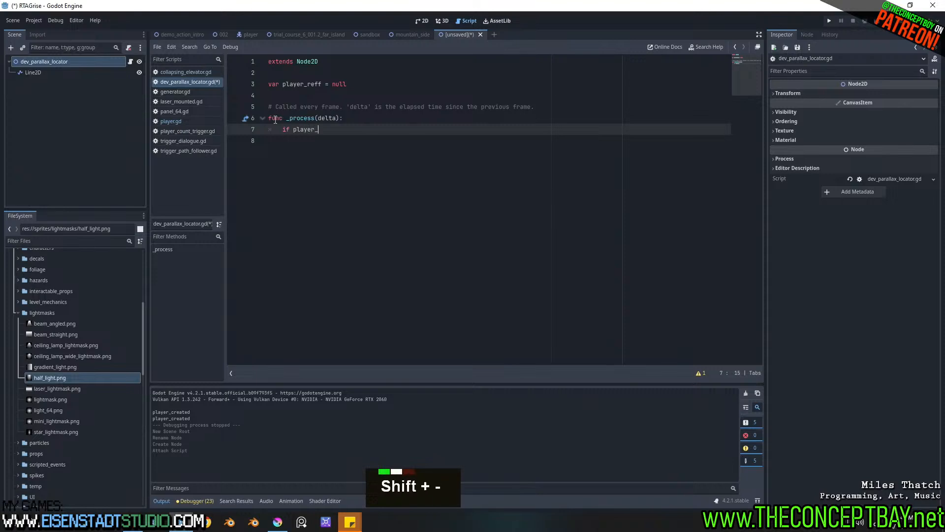
key("Return")
type("== null:")
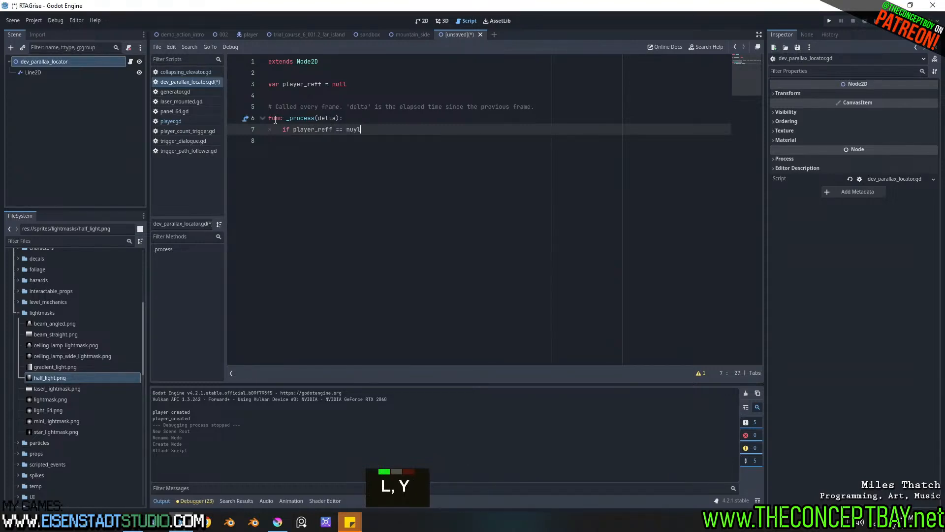
key("Return")
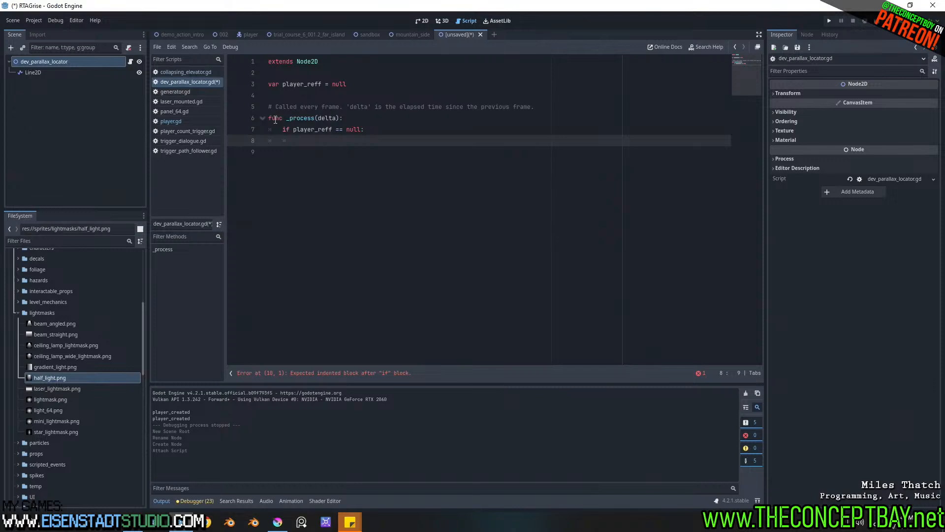
Step: Inside the null check, add the nested condition if get_tree().get_nodes_in_group("player_group").size() > 0:
type("get")
key("BackSpace")
key("BackSpace")
key("BackSpace")
key("BackSpace")
type("pl")
key("BackSpace")
key("BackSpace")
type("if get_try")
key("BackSpace")
key("BackSpace")
type("ree()")
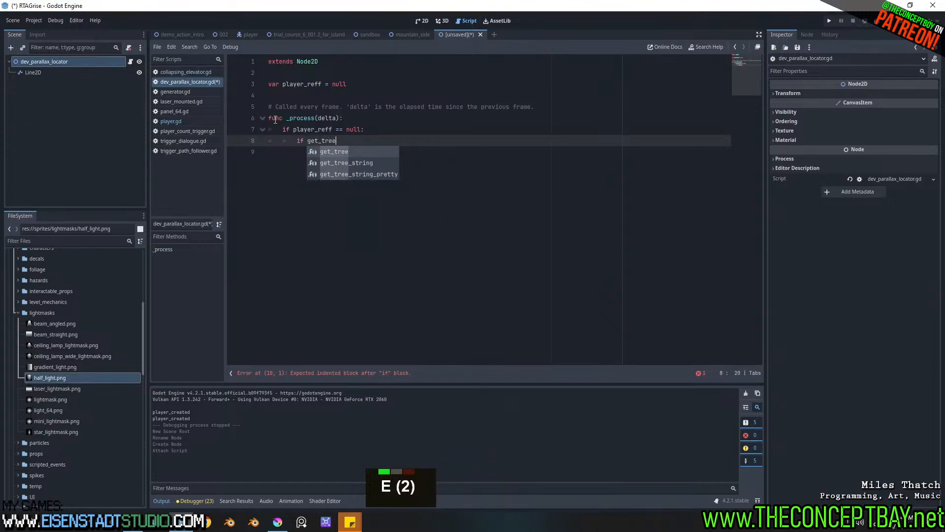
key("Return")
type(".get_node")
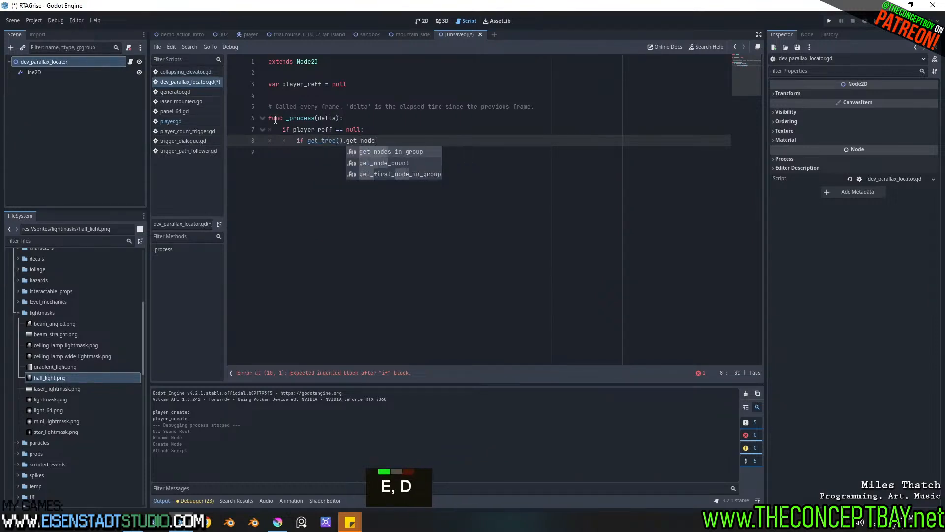
key("Return")
type("\"player_group")
key("Right")
key("Right")
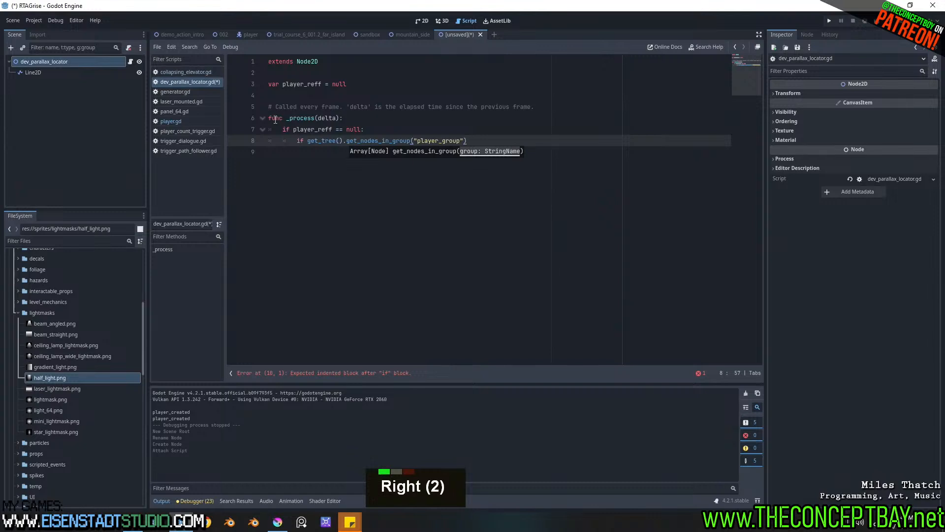
type(".size()")
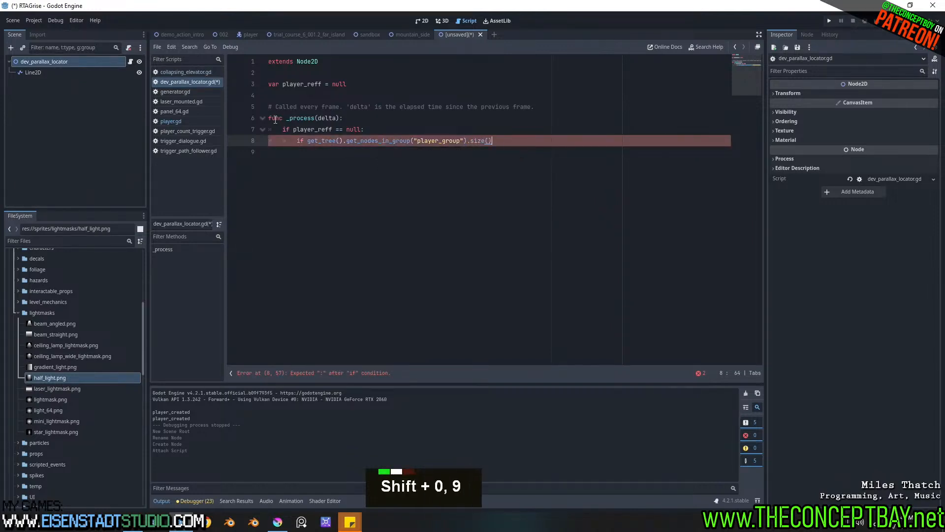
type(" > 0:")
key("Return")
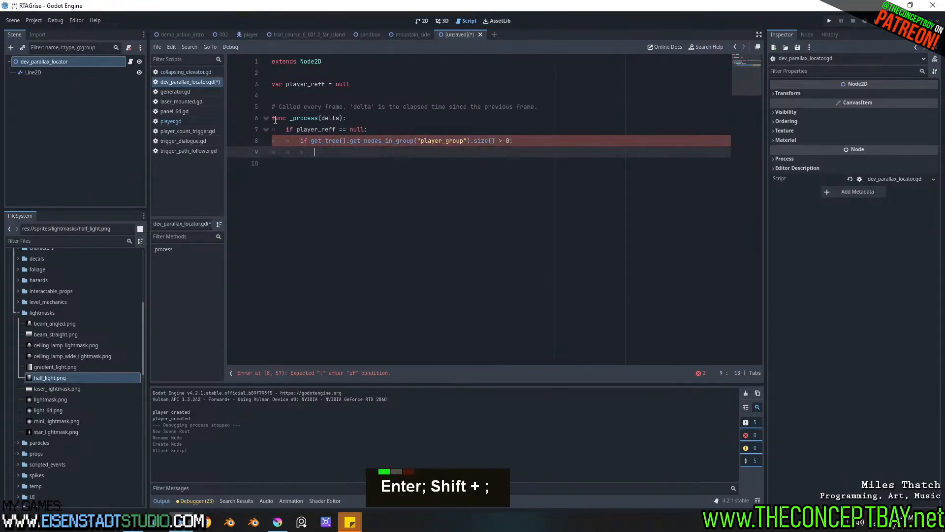
Step: Inside the nested group-size check, assign player_reff the expression get_tree().get_nodes_in_group("player_group"), copied from the condition
type("player_reff =")
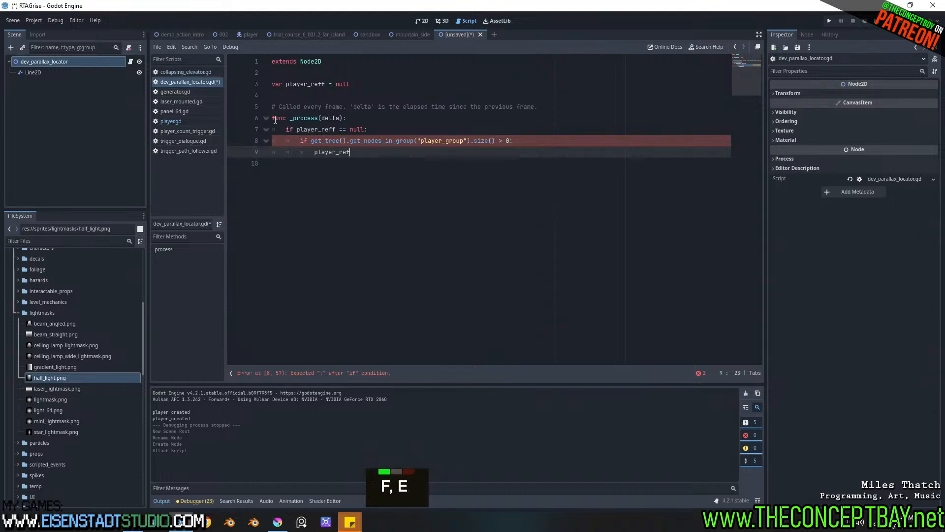
key("Escape")
key("Up")
key("ctrl+Left")
key("ctrl+Left")
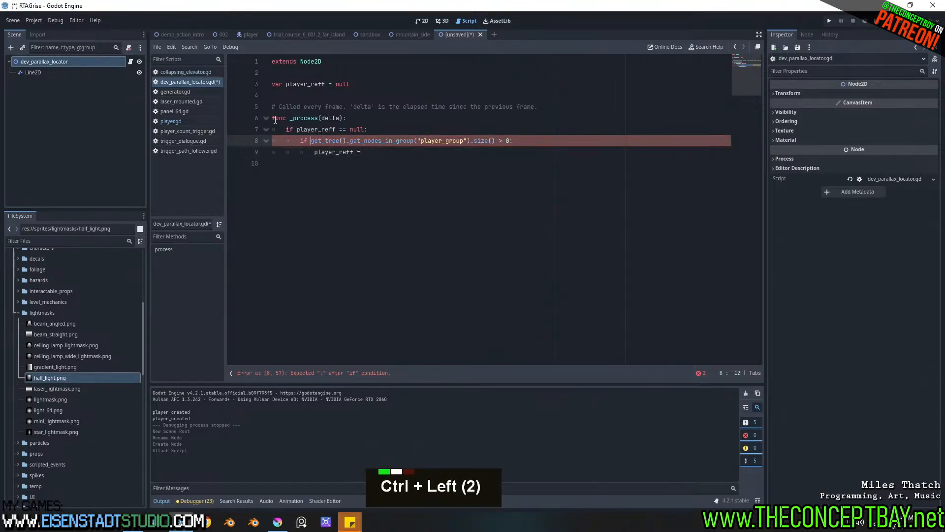
key("ctrl+shift+Right")
key("ctrl+shift+Right")
key("ctrl+shift+Right")
key("shift+Right")
key("shift+Right")
key("ctrl+c")
key("Down")
key("ctrl+v")
Step: Replace the get_nodes_in_group call in the player_reff assignment with get_first_node_in_group("player_group")
key("ctrl+shift+Left")
key("ctrl+shift+Left")
key("ctrl+shift+Left")
key("ctrl+shift+Left")
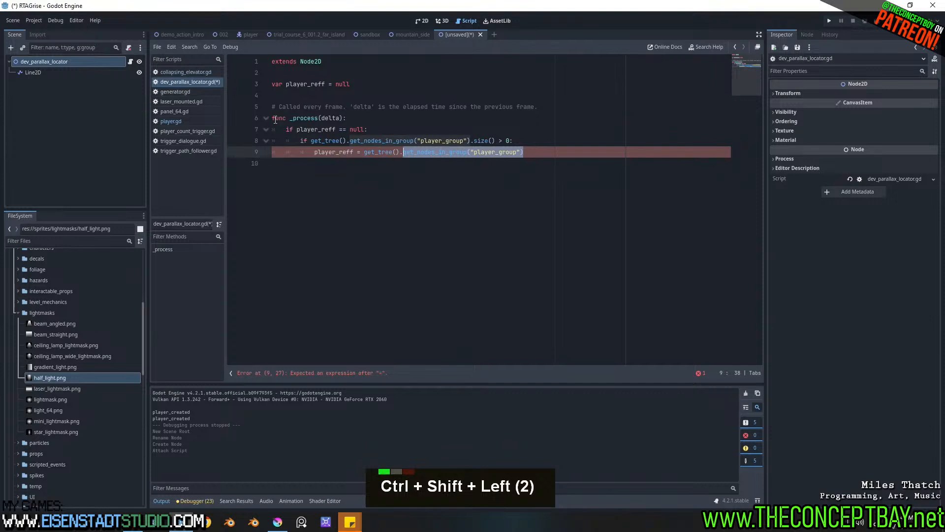
key("BackSpace")
type("get_tree().get")
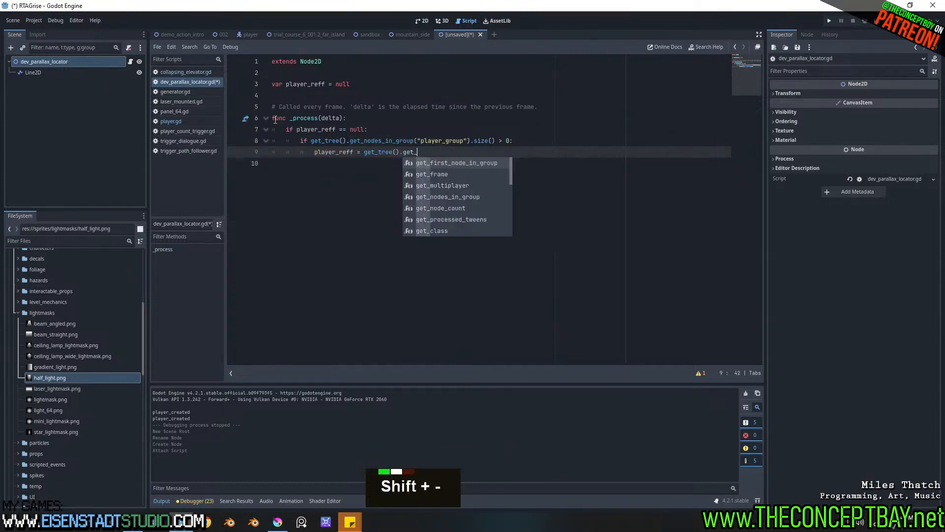
type("_fi")
key("Return")
type("\"player_group")
key("Right")
key("Escape")
key("Right")
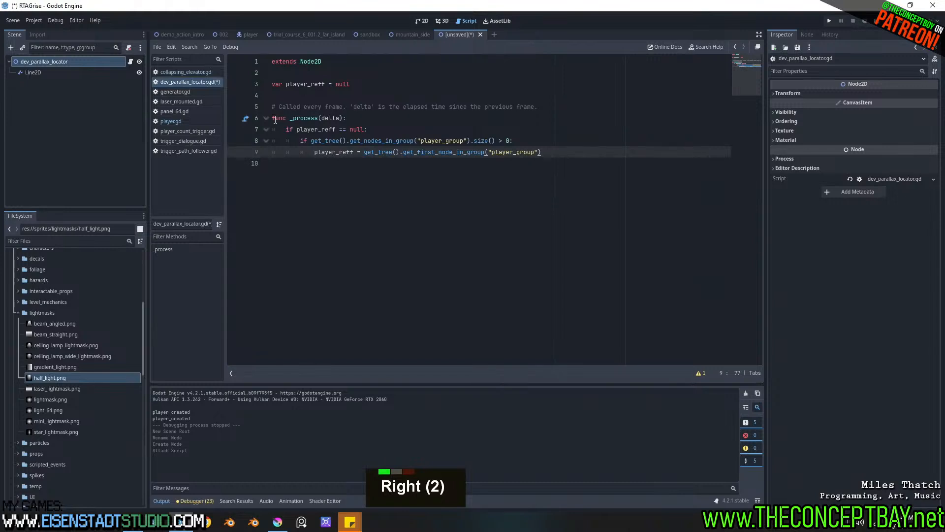
Step: Add an else: branch below the assignment, aligned with the if player_reff == null: check
key("Return")
key("Return")
key("Up")
key("Up")
key("Up")
key("Up")
key("ctrl+Left")
key("ctrl+Left")
key("ctrl+shift+Right")
key("ctrl+shift+Right")
key("ctrl+shift+Right")
key("ctrl+shift+Right")
key("Down")
key("Down")
key("Down")
key("BackSpace")
key("BackSpace")
key("BackSpace")
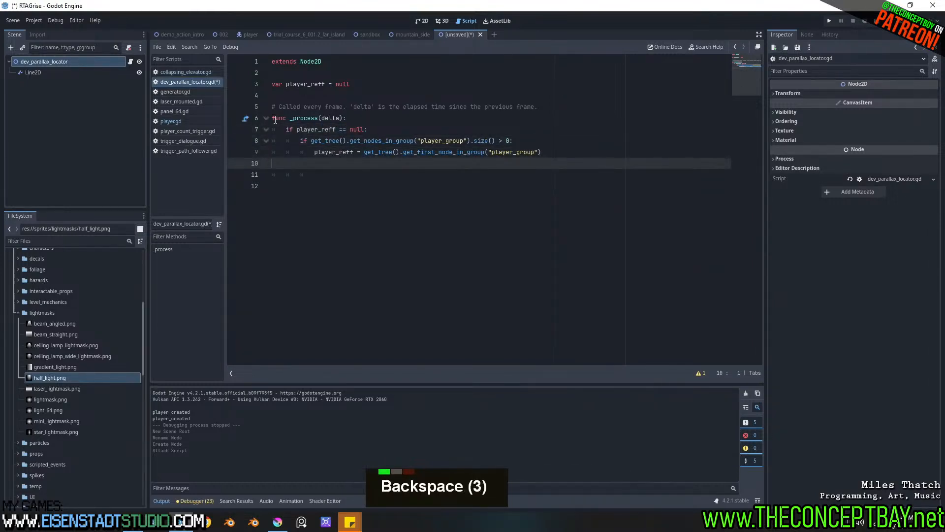
key("Tab")
type("else:")
key("shift+Return")
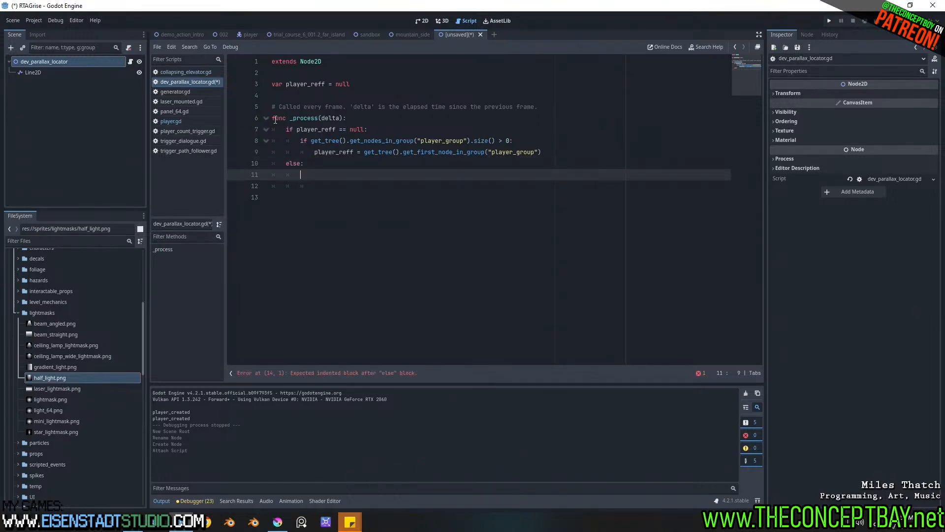
Step: Inside the else branch, add the condition if is_instance_valid(player_reff):
type("if instalce_")
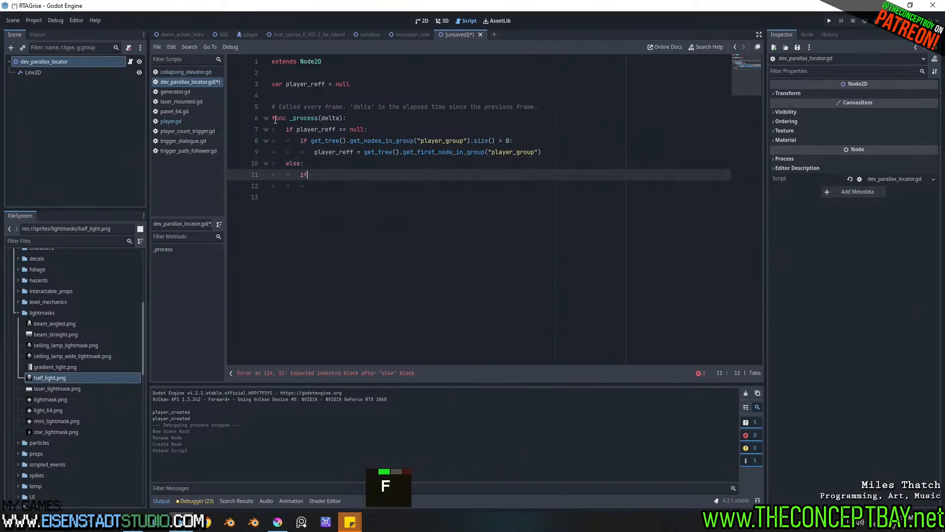
key("BackSpace")
key("BackSpace")
key("BackSpace")
key("BackSpace")
type("n")
key("Return")
key("BackSpace")
key("ctrl+z")
key("ctrl+z")
type("val")
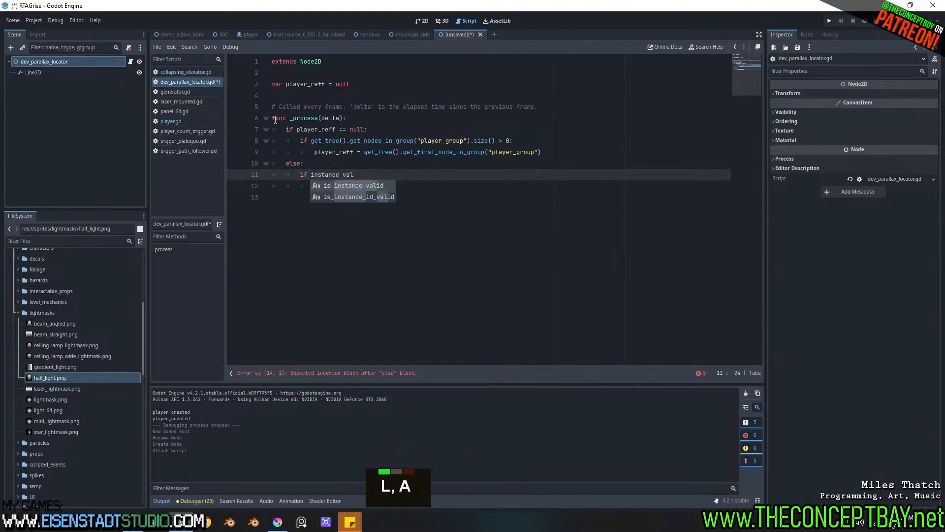
key("Return")
type("play")
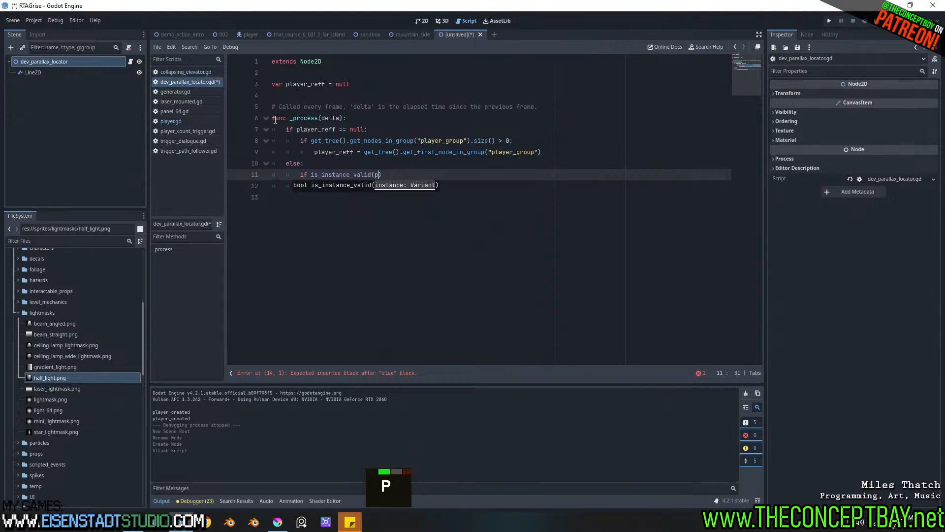
key("Return")
type(":")
key("Return")
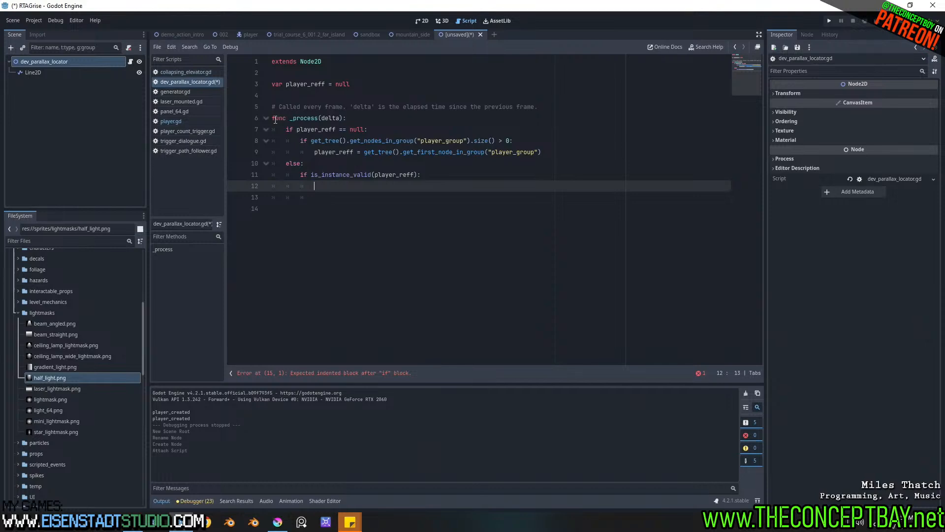
Step: Begin the body of the instance validity check with a reference to the $Line2D node
type("#")
key("BackSpace")
type("$")
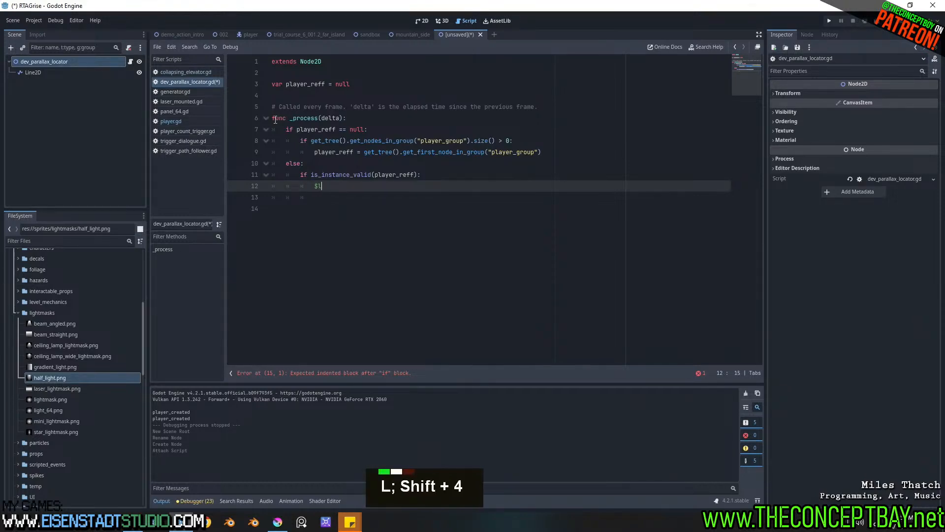
type("Line")
key("Return")
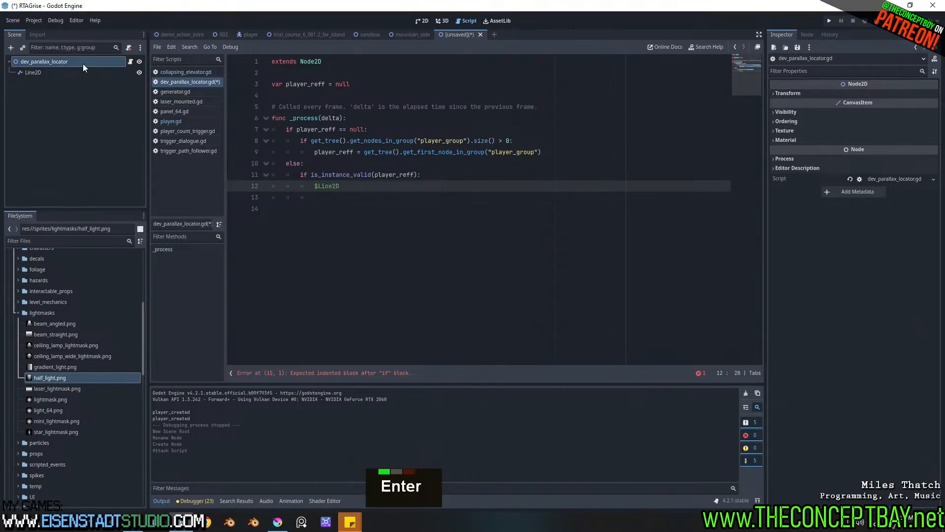
Step: Set the size of the Line2D node's Points array to 2
left_click(82, 72)
left_click(915, 94)
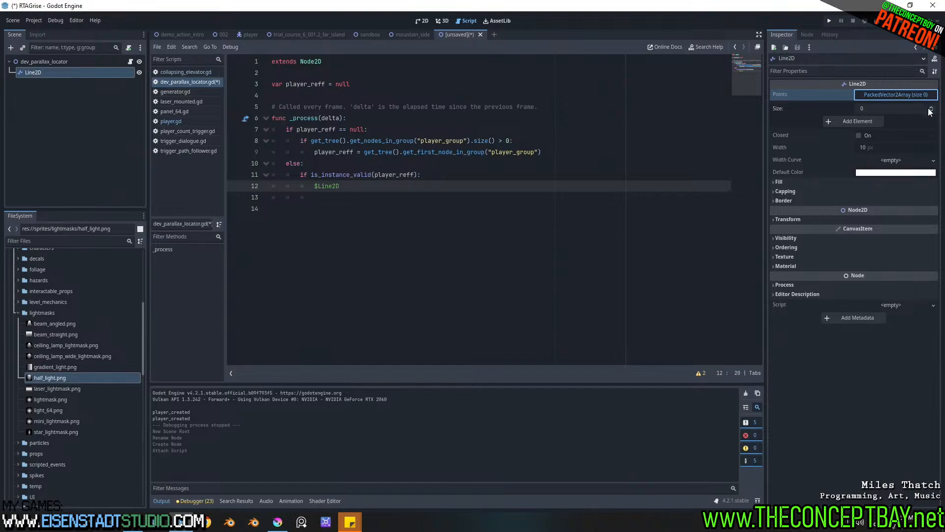
double_click(930, 109)
key("Escape")
type("2")
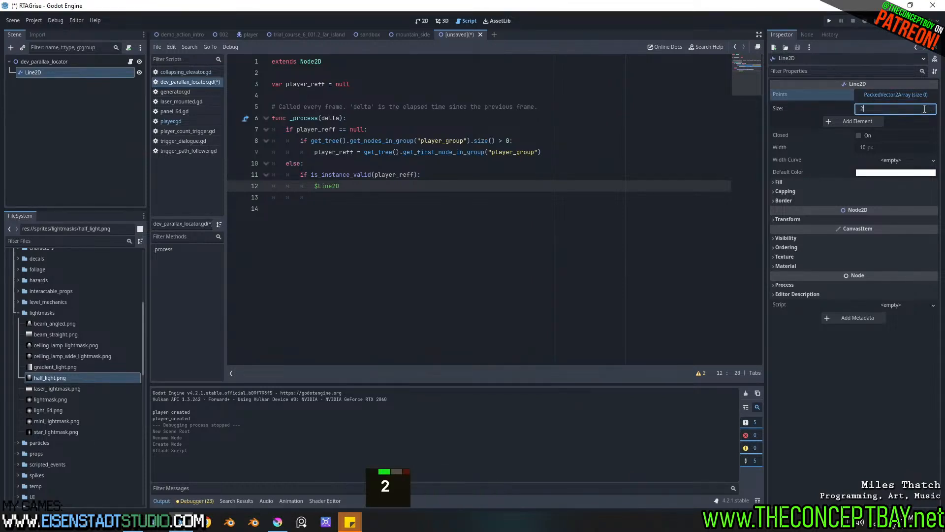
key("Return")
Step: Extend the $Line2D reference in the script to its second point, points[1]
left_click(369, 191)
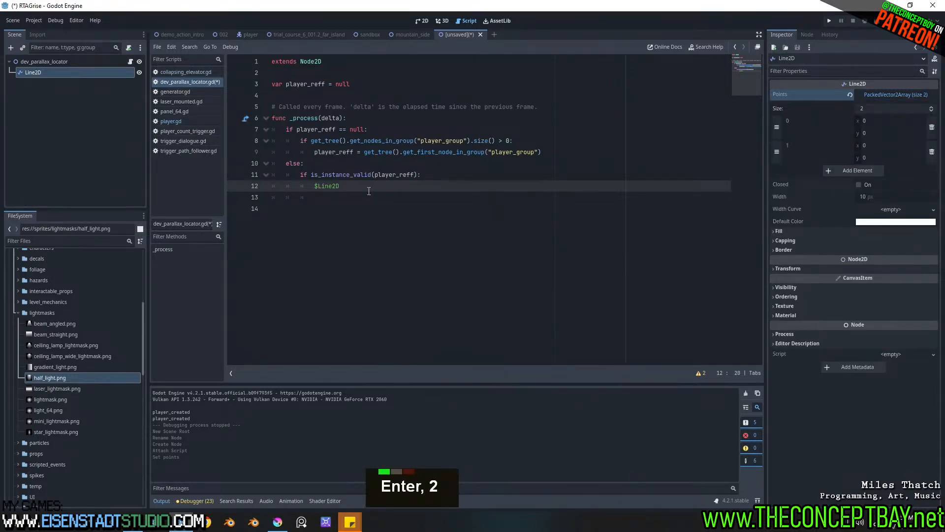
type(".point")
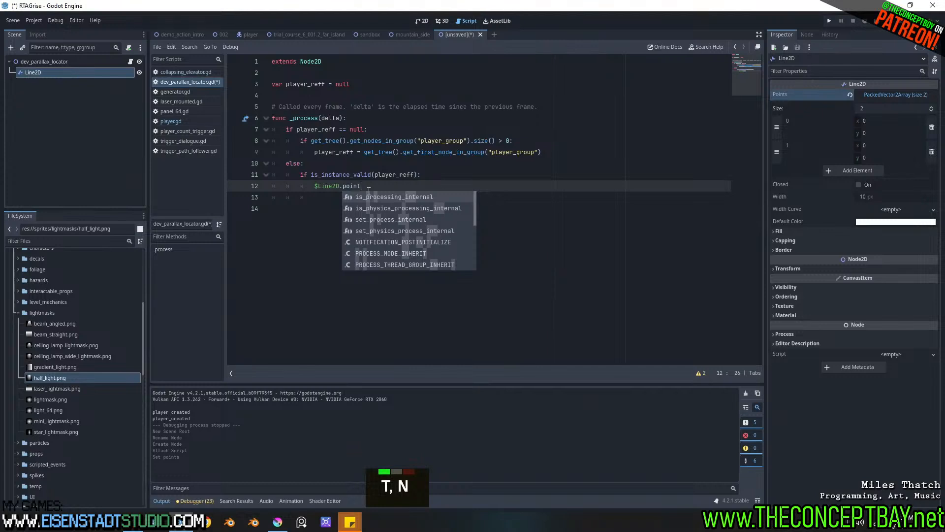
key("ctrl+shift+Left")
key("BackSpace")
key("ctrl+space")
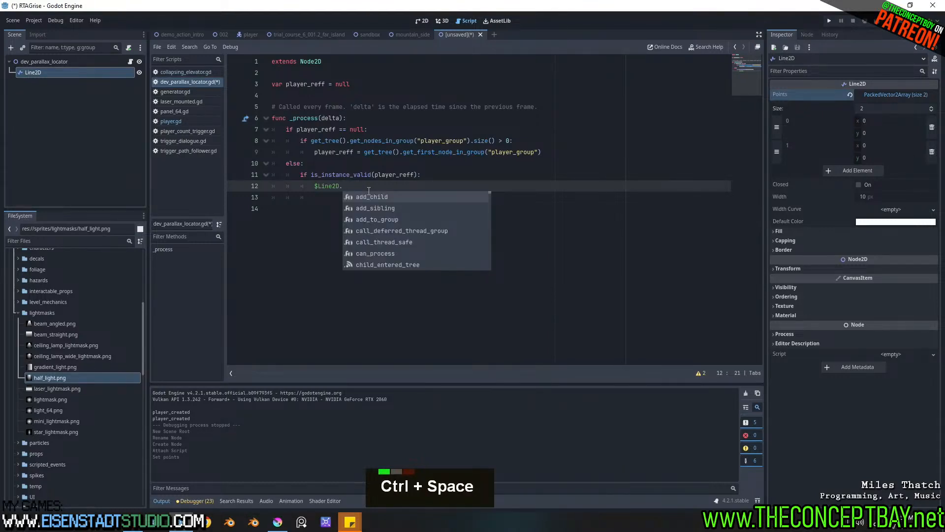
key("Escape")
type("p")
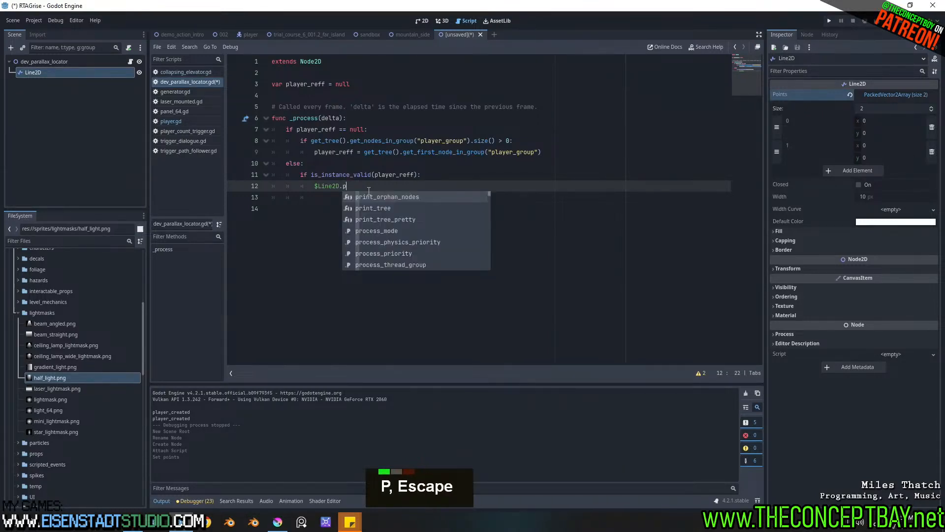
type("oin")
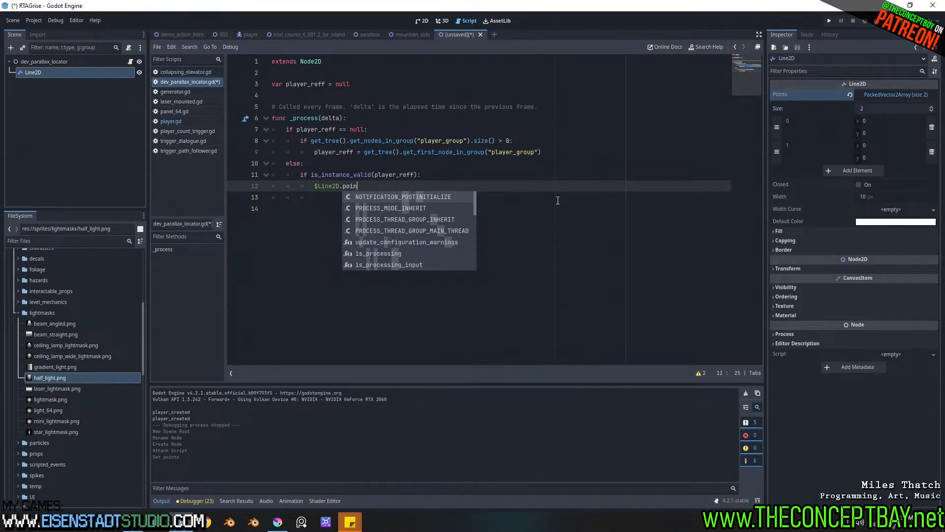
type("ts[")
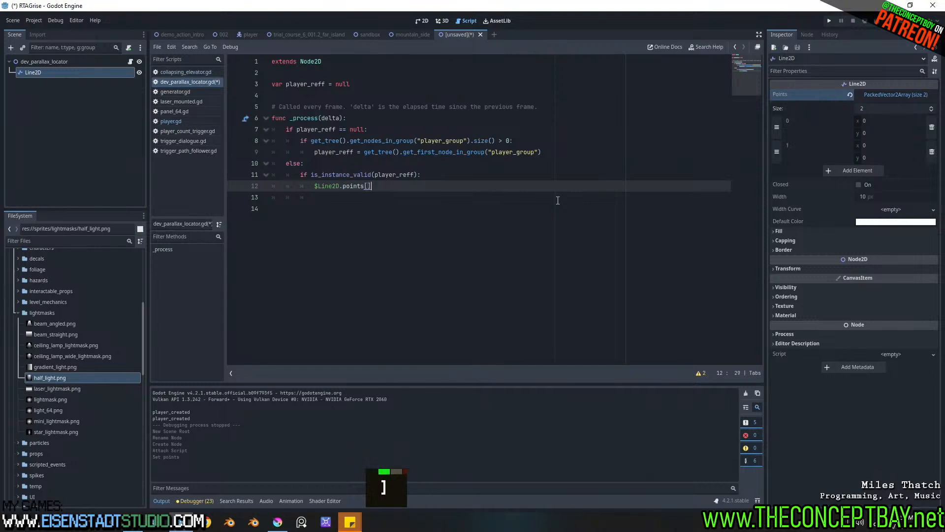
type("2")
key("Right")
key("Left")
key("BackSpace")
type("1")
key("Right")
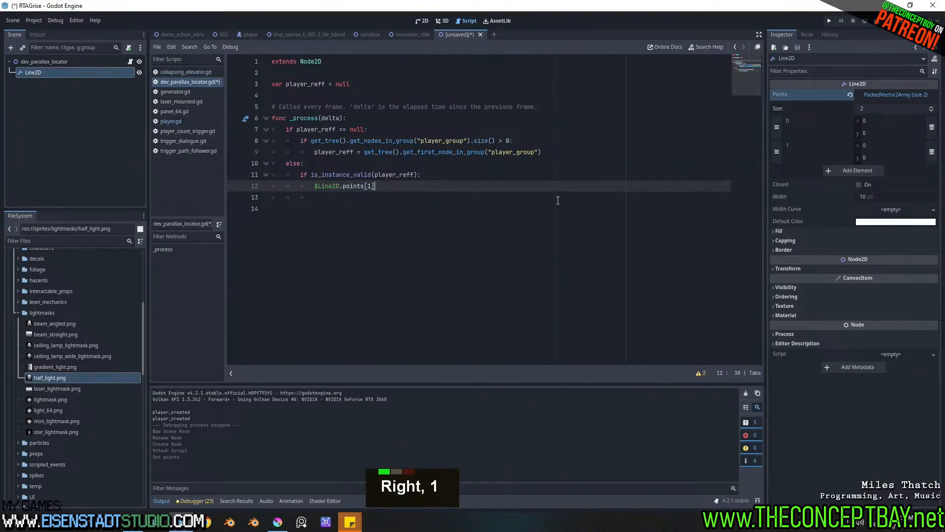
Step: Assign player_reff.global_position - global_position to $Line2D.points[1]
type("= Vecto")
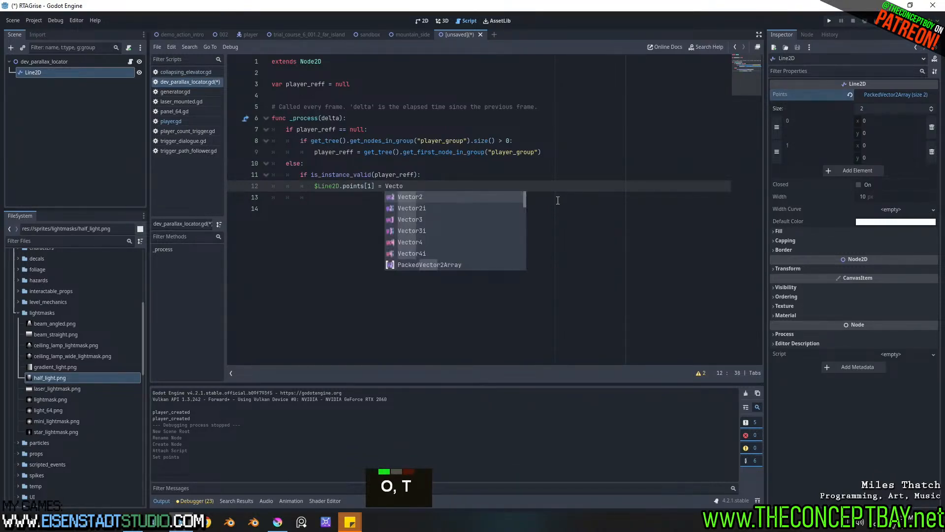
key("ctrl+shift+Left")
key("BackSpace")
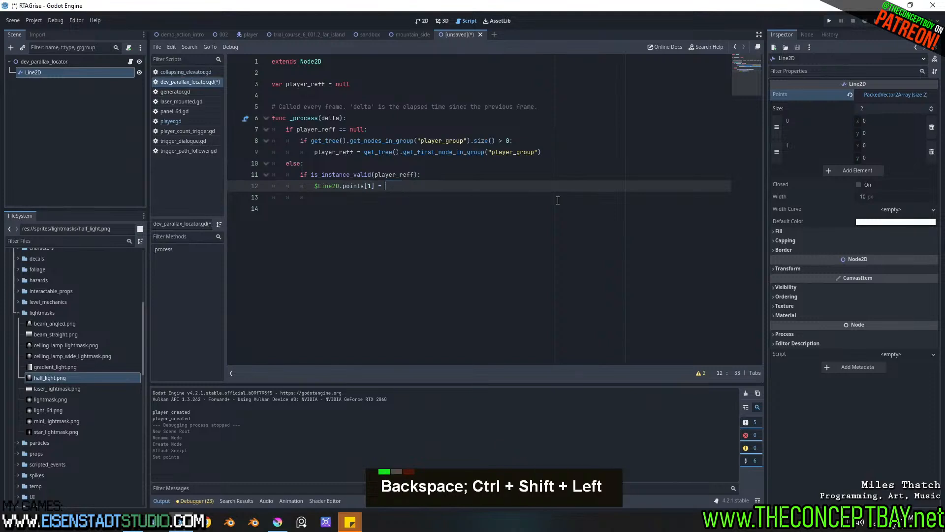
double_click(400, 175)
key("ctrl+c")
left_click(405, 184)
key("ctrl+v")
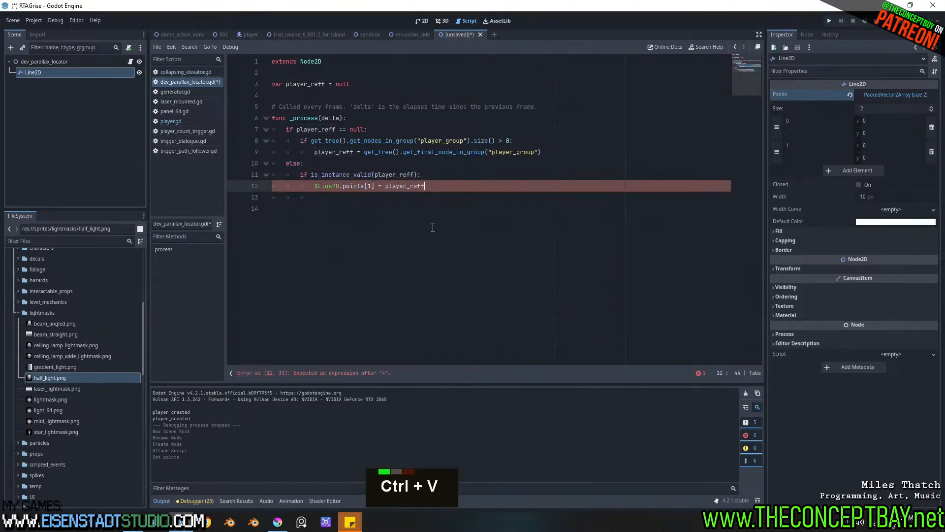
type(".global_p")
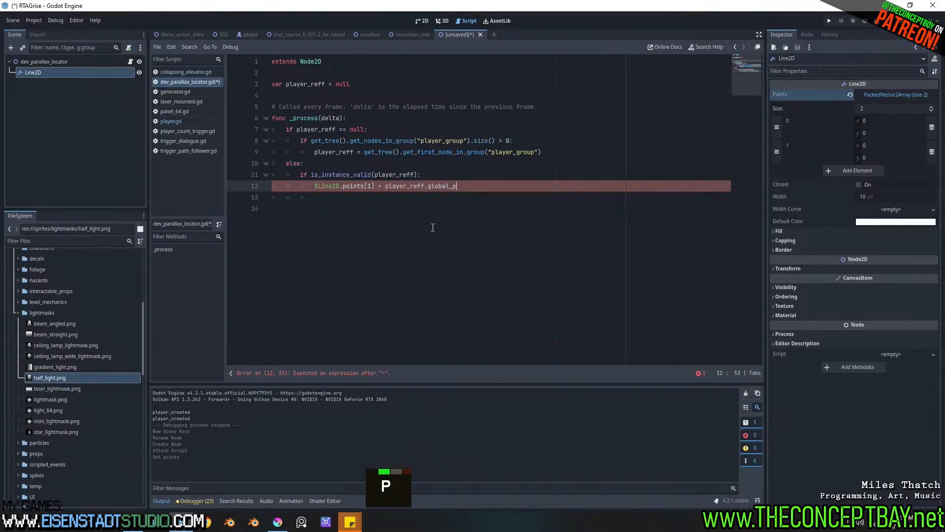
type("osition - ")
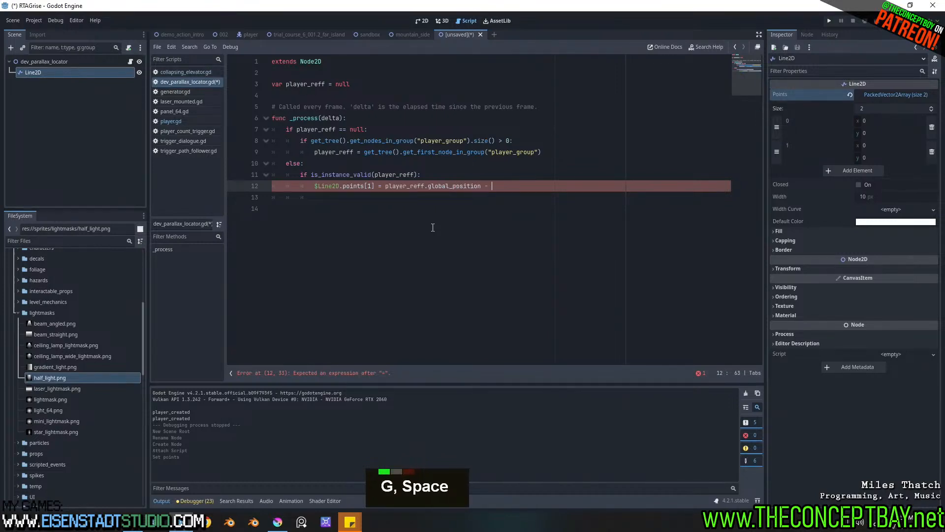
type("global_position")
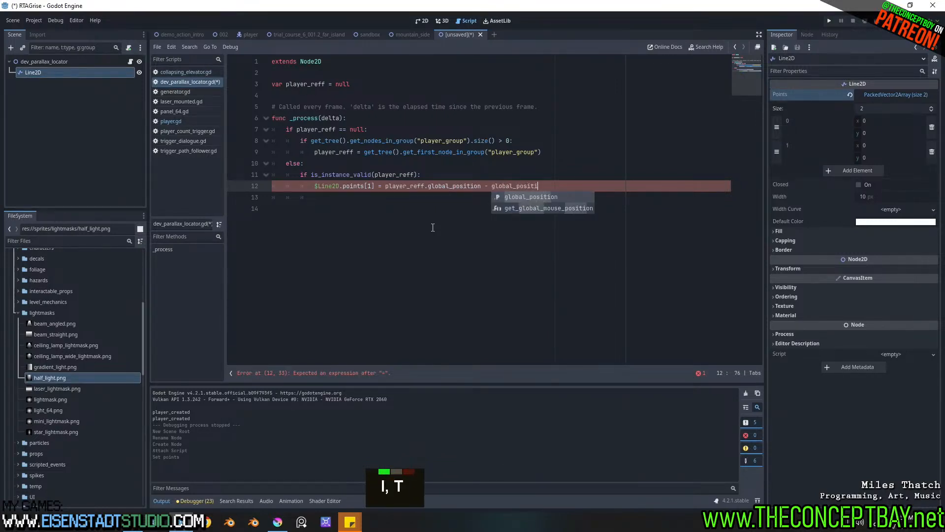
left_click(433, 227)
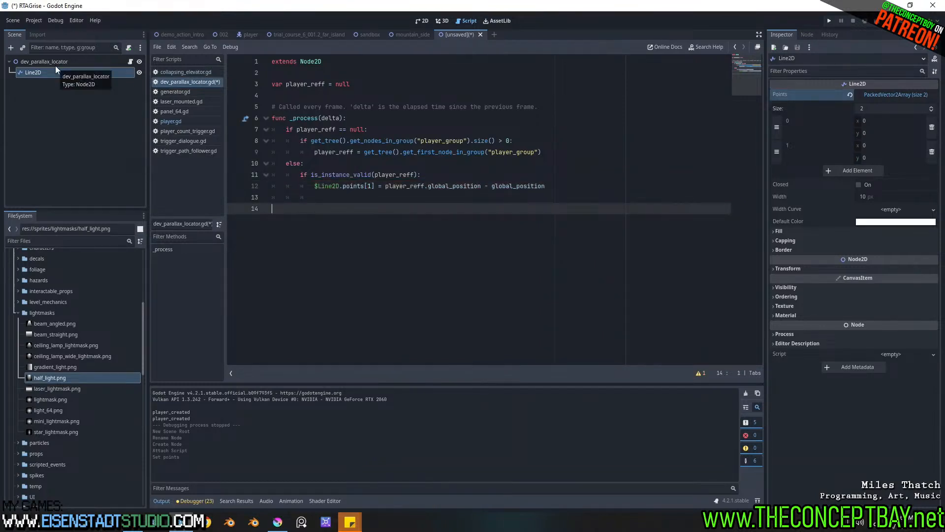
left_click_drag(384, 187, 481, 188)
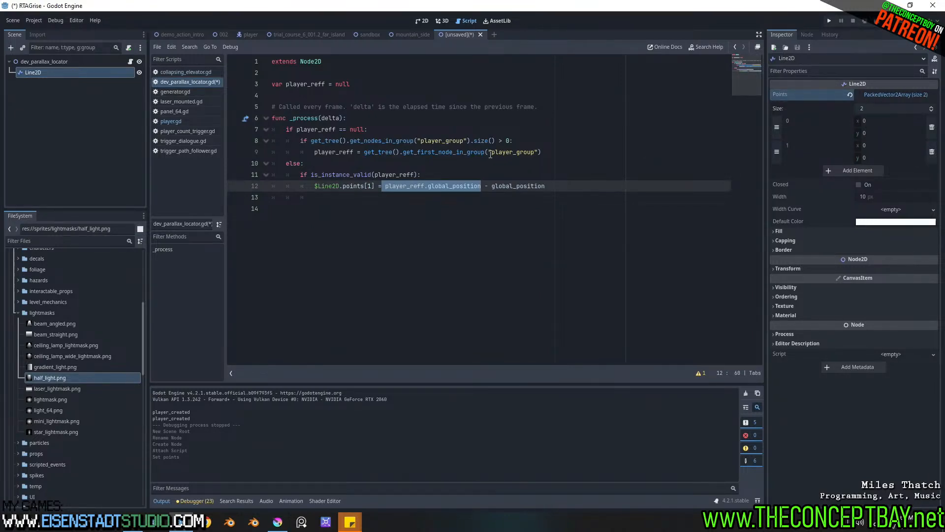
left_click(458, 187)
left_click_drag(545, 187, 385, 189)
left_click(491, 187)
left_click(414, 217)
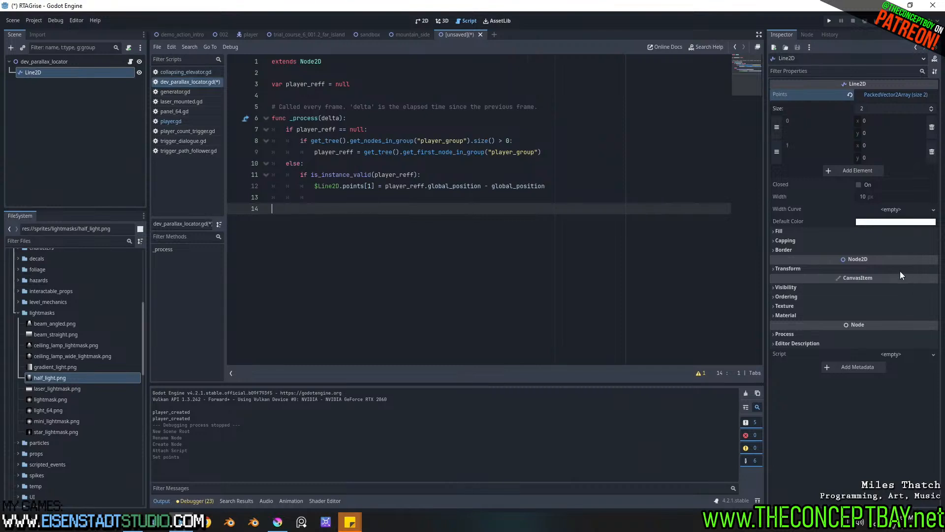
Step: Set the Line2D node's default color to red, hex ff0000
left_click(896, 221)
type("ff0000")
key("Return")
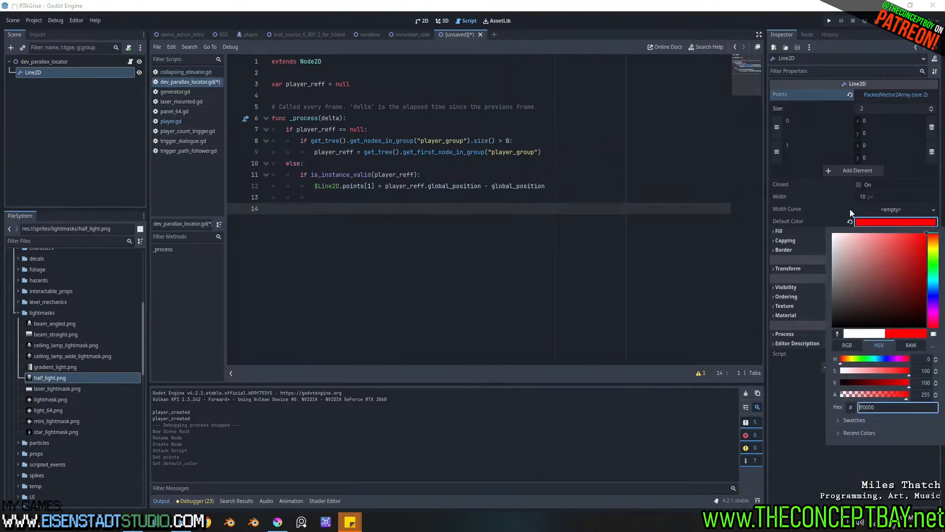
left_click(828, 194)
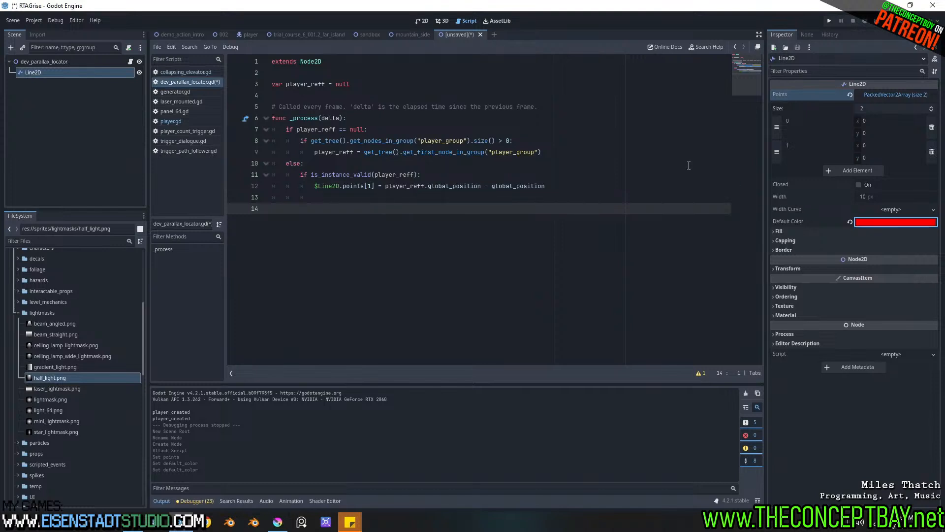
Step: Save the locator scene as dev_parallax_locator.tscn in a new dev folder inside res://objects
left_click(582, 178)
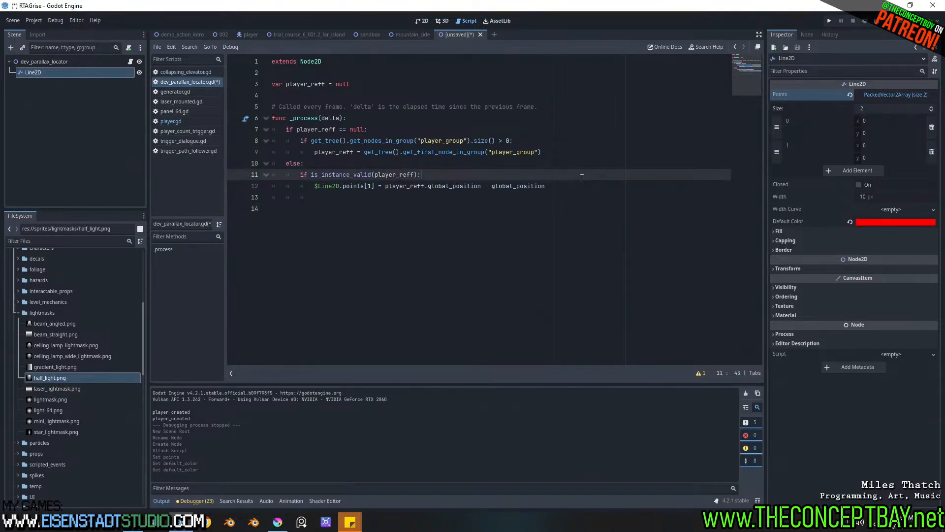
left_click(559, 209)
key("ctrl+s")
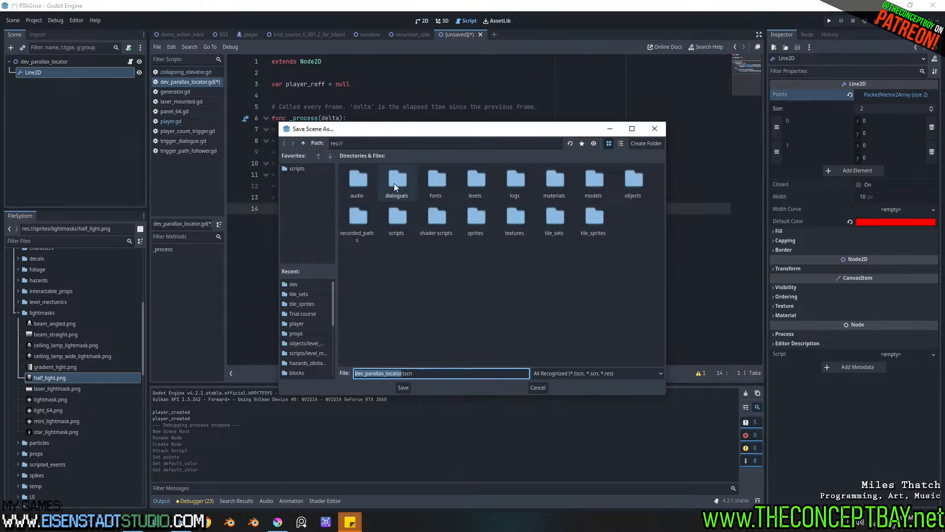
left_click(303, 143)
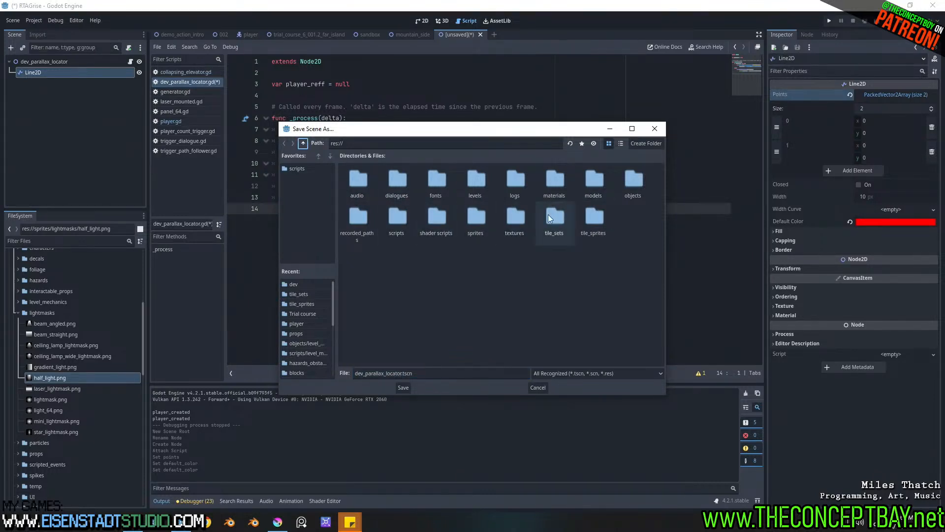
double_click(634, 175)
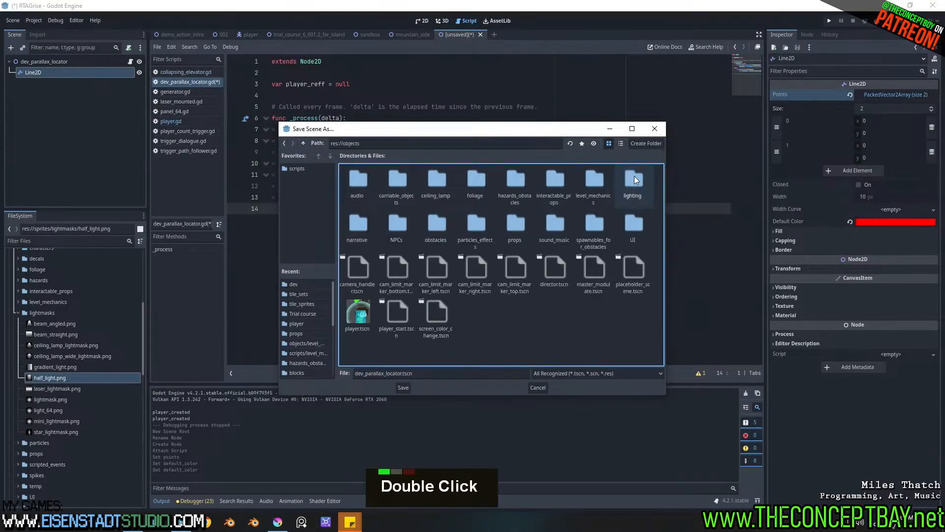
left_click(647, 144)
type("dev")
key("Return")
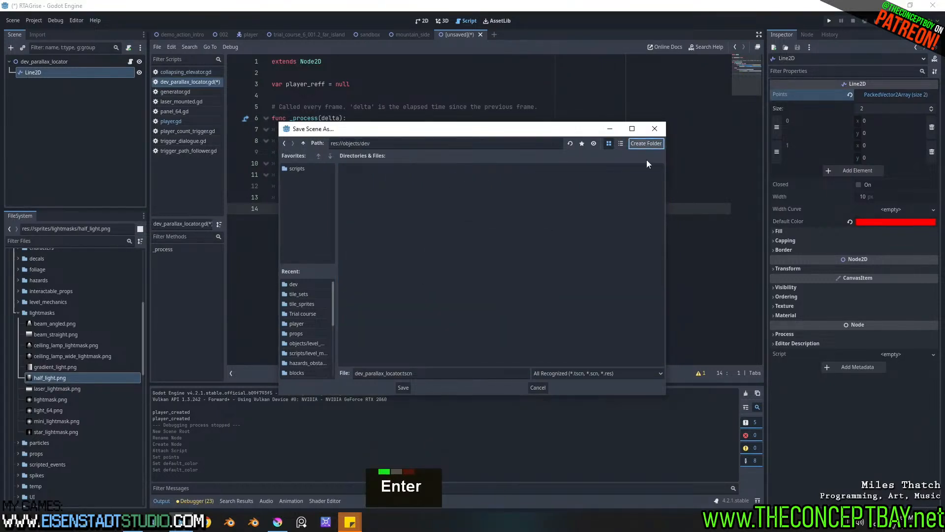
left_click(406, 388)
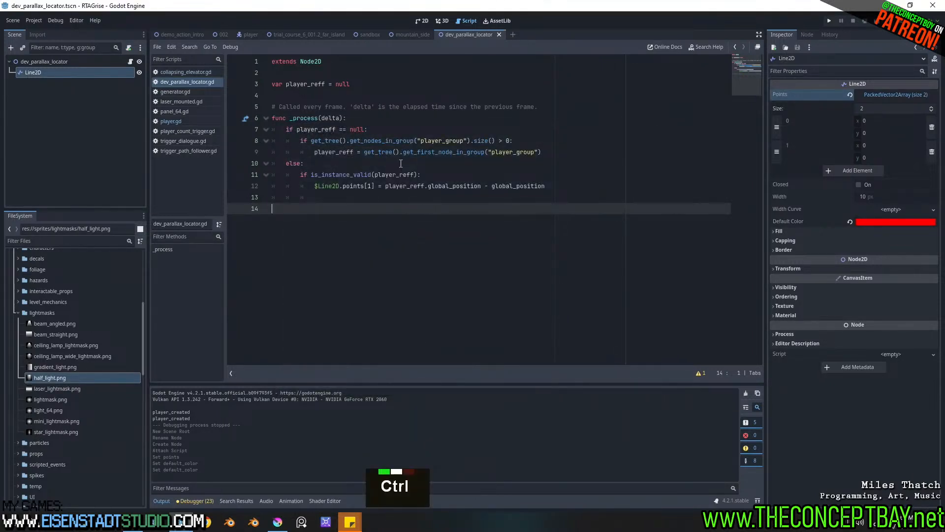
key("ctrl+s")
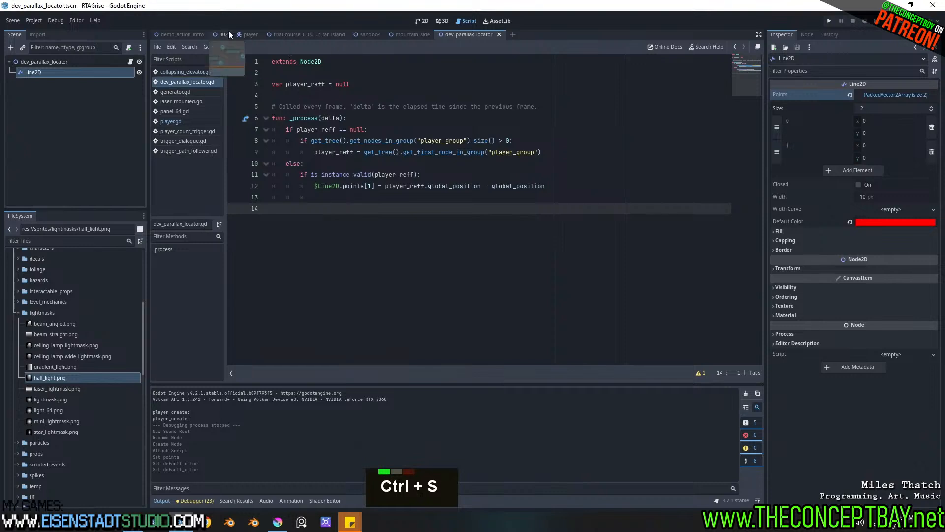
Step: Instantiate dev_parallax_locator.tscn as a child of the TileMap under ParallaxLayer in the mountain_side scene
left_click(418, 32)
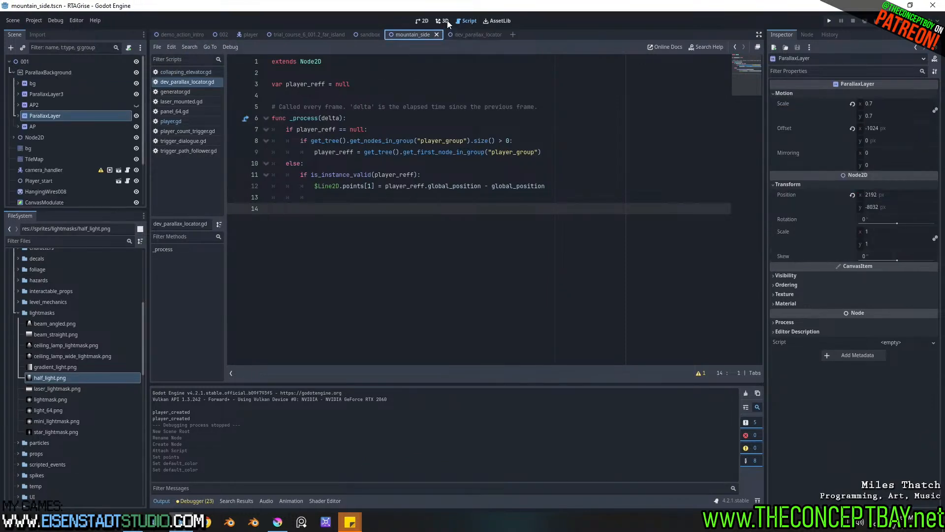
left_click(443, 21)
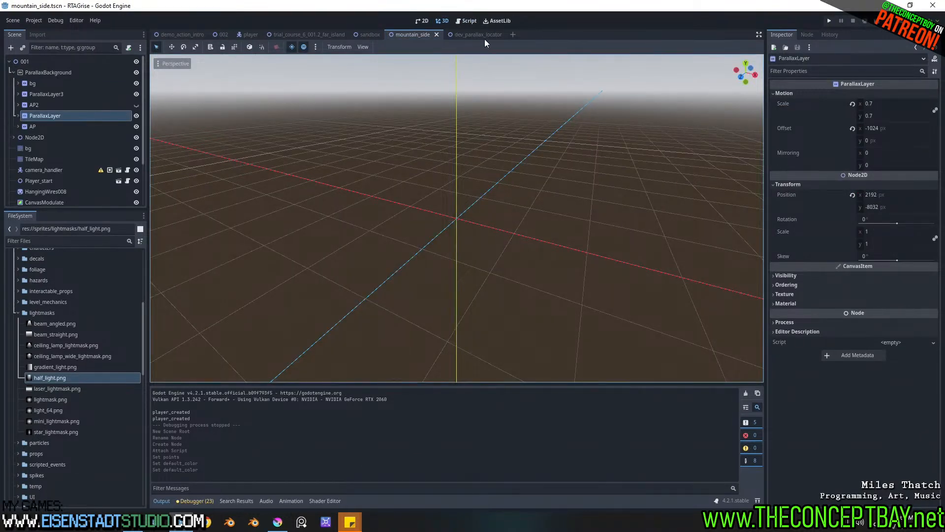
left_click(423, 23)
scroll(437, 162, "up", 13)
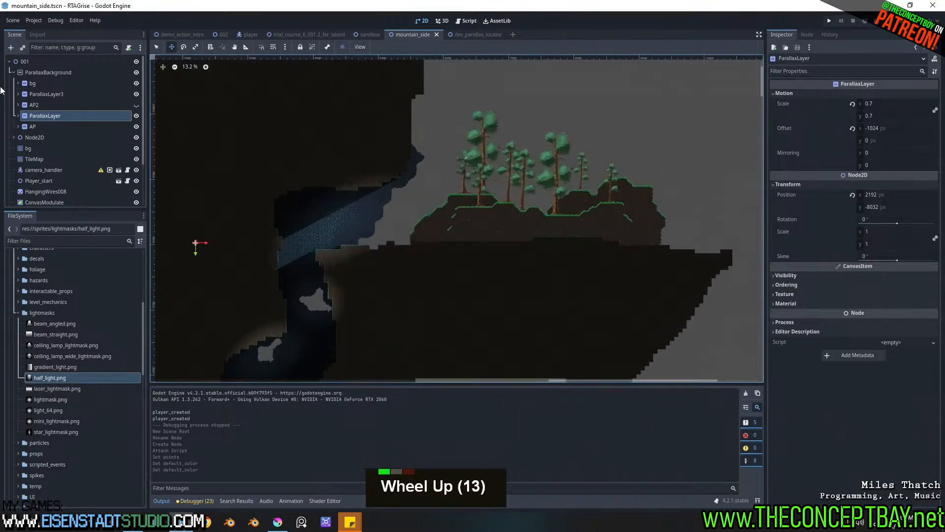
double_click(136, 116)
left_click(18, 115)
left_click(43, 168)
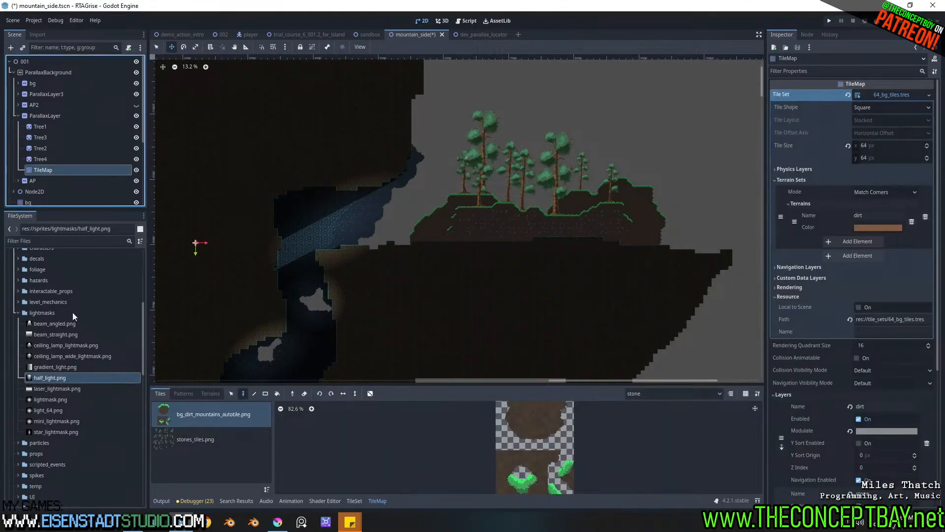
key("ctrl+shift+a")
type("dev")
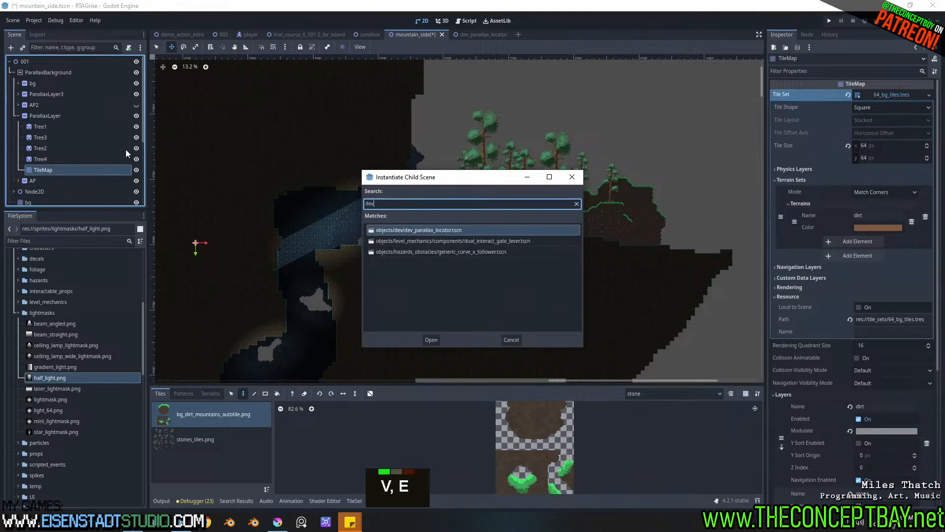
key("Return")
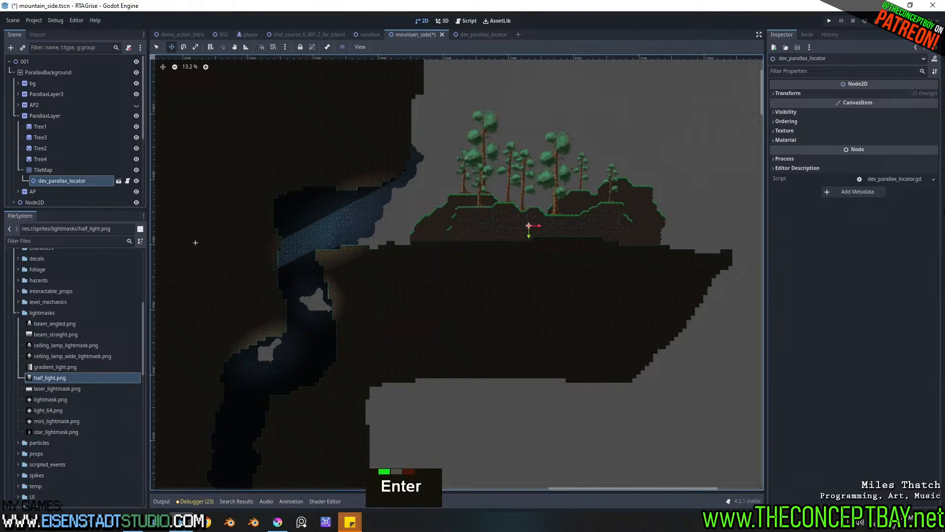
Step: Run the mountain_side scene, move the player up through the cave to the outside to check for the locator line, and close the game
middle_click_drag(380, 255, 379, 241)
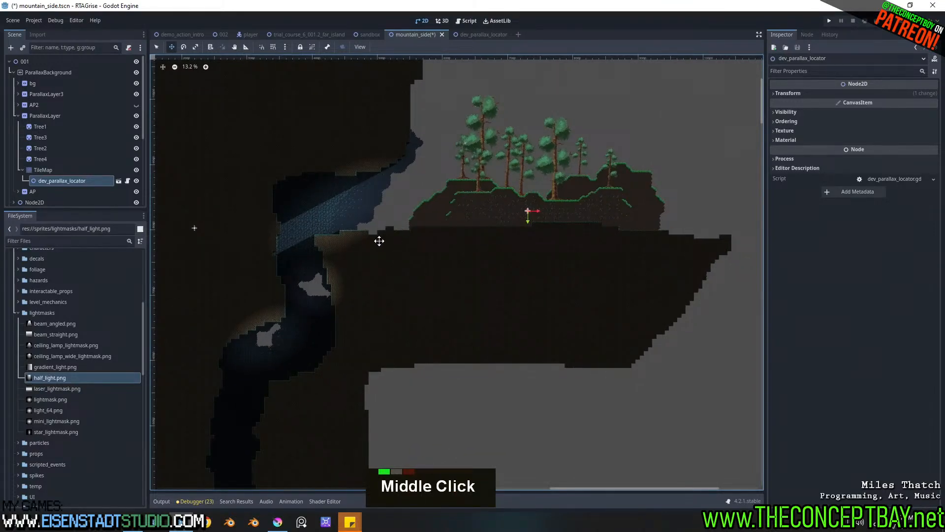
key("F6")
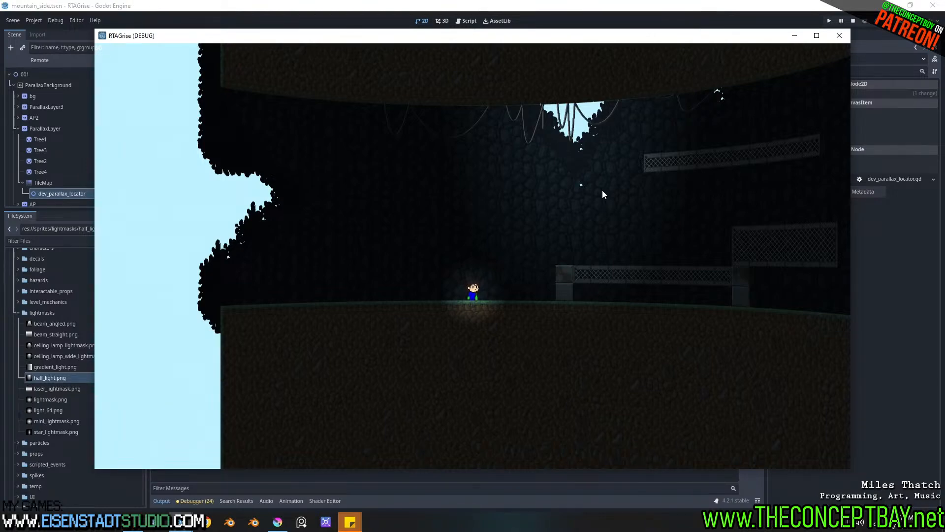
key("Right")
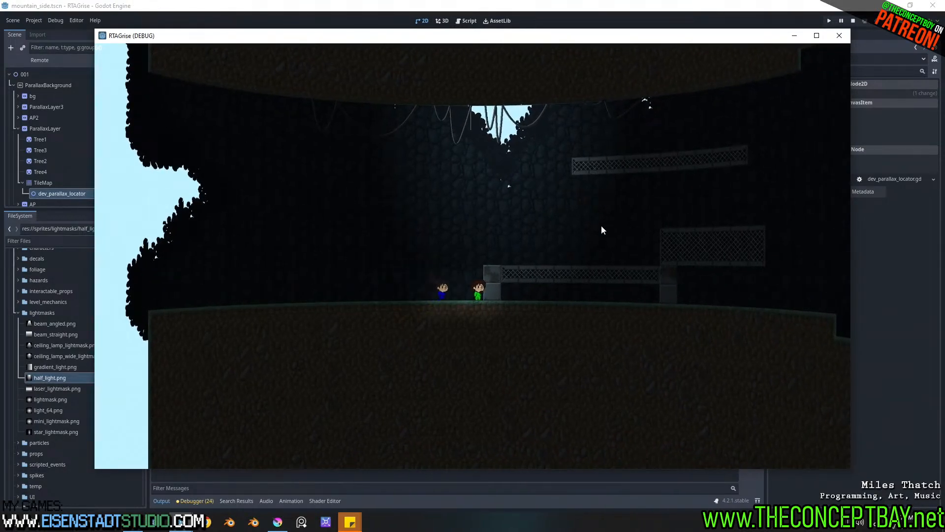
key("F3")
key("F3")
key("F3")
key("F3")
key("F3")
key("F3")
key("F3")
key("F3")
key("F3")
key("F3")
key("F3")
key("F3")
key("F3")
key("F3")
key("F3")
key("F3")
key("F3")
key("F3")
key("F3")
key("F3")
key("F3")
key("F3")
key("F3")
key("F3")
key("F3")
key("F3")
key("F3")
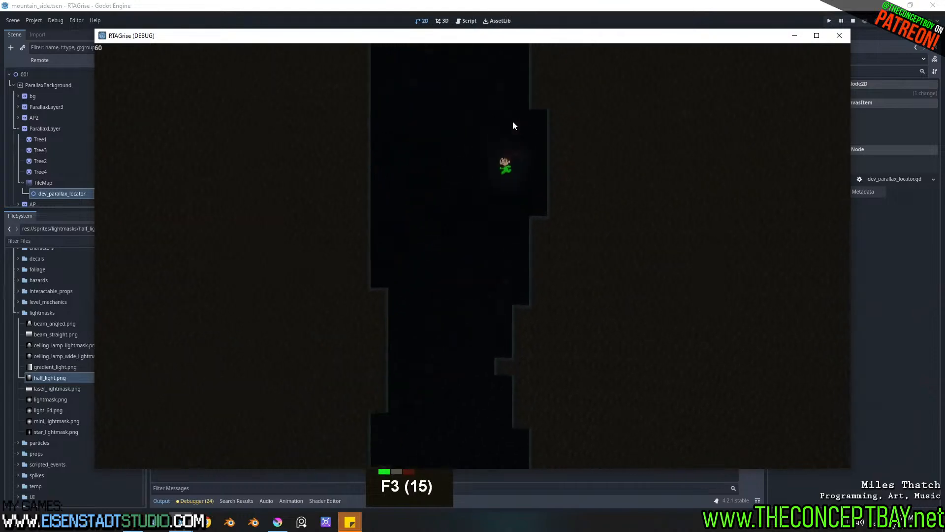
key("F3")
key("F3")
key("F3")
key("F3")
key("F3")
key("F3")
key("F3")
key("F3")
key("F3")
key("F3")
key("F3")
key("F3")
key("F3")
key("F3")
key("F3")
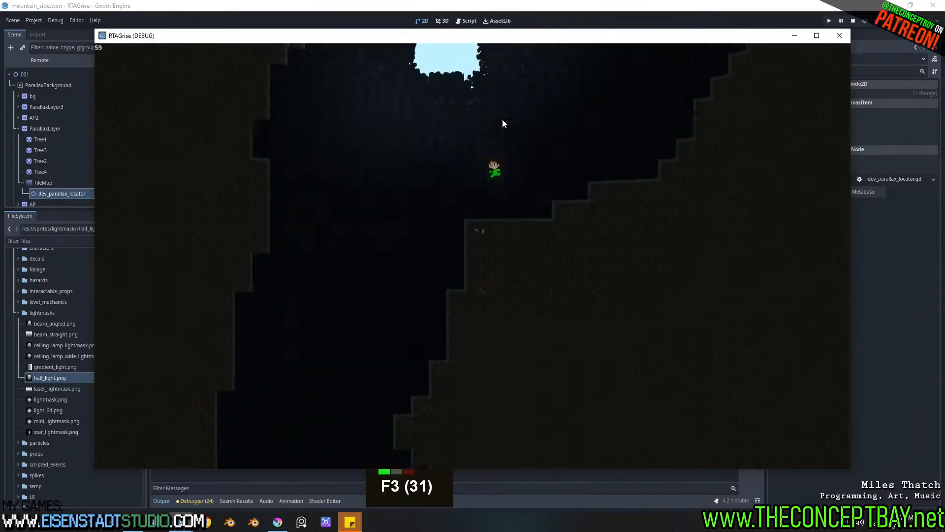
key("F3")
key("F3")
key("F3")
key("F3")
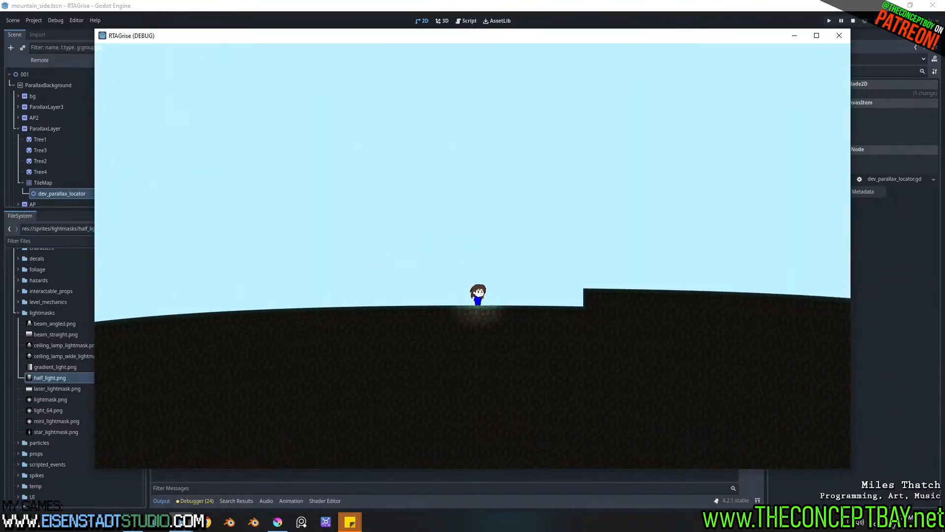
left_click(839, 36)
Step: Instantiate a second dev_parallax_locator under root node 001, placed in the starting cave beneath the hanging wires
middle_click_drag(386, 215, 518, 442)
scroll(392, 211, "up", 5)
middle_click_drag(505, 362, 487, 120)
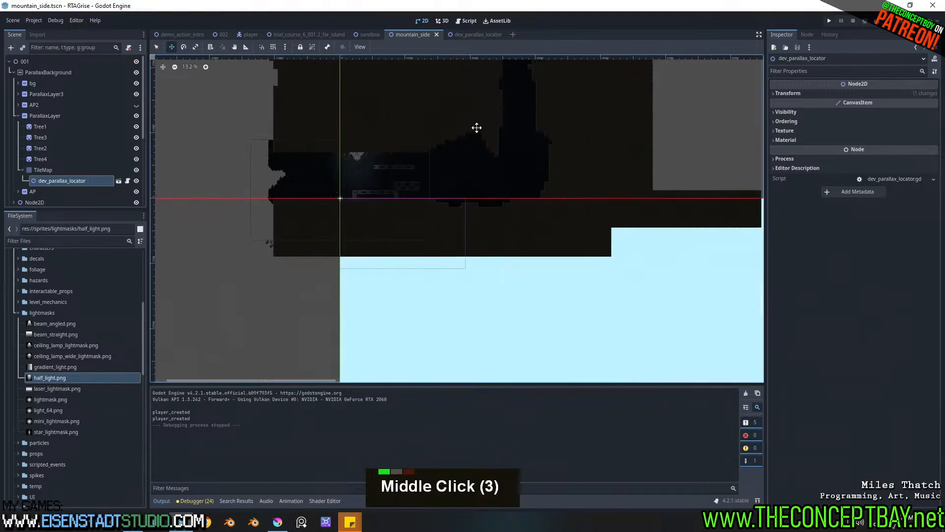
scroll(320, 135, "up", 20)
middle_click_drag(329, 194, 364, 229)
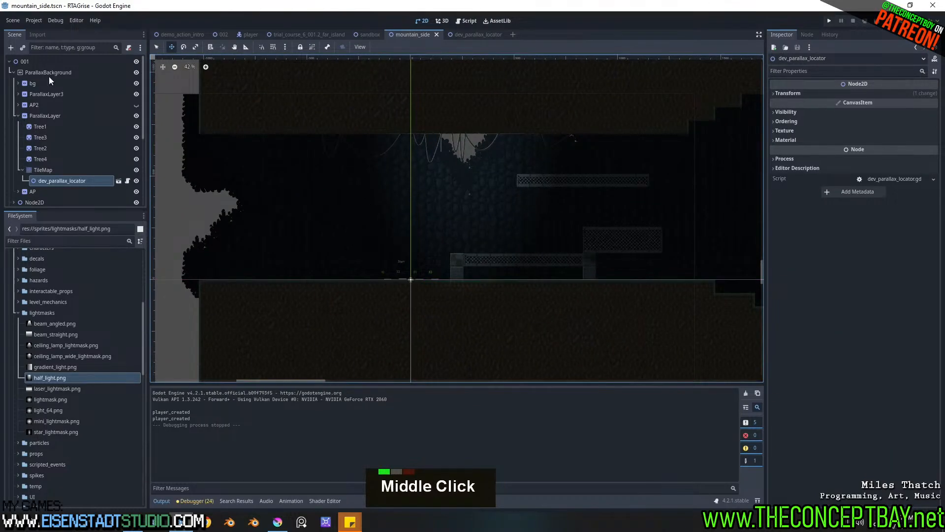
left_click(13, 72)
double_click(25, 60)
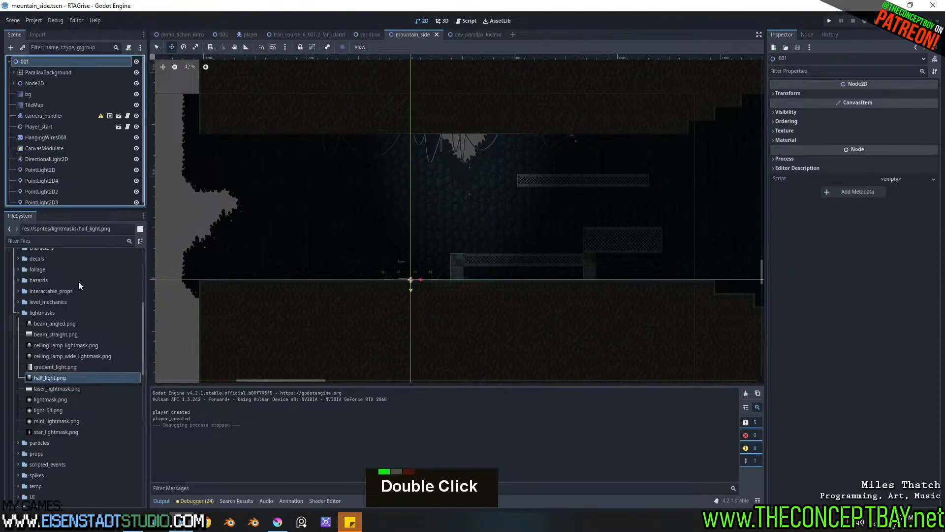
key("ctrl+shift+a")
key("Escape")
right_click(481, 220)
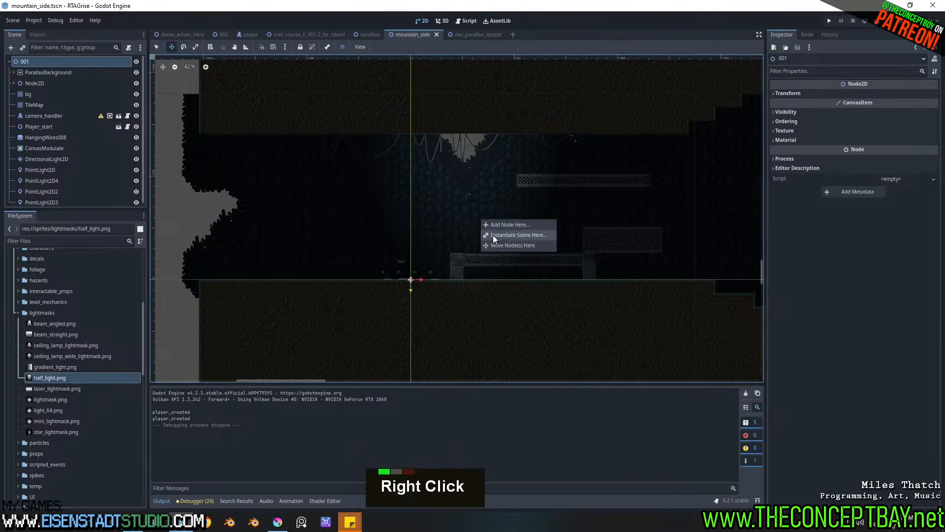
left_click(500, 235)
type("ve")
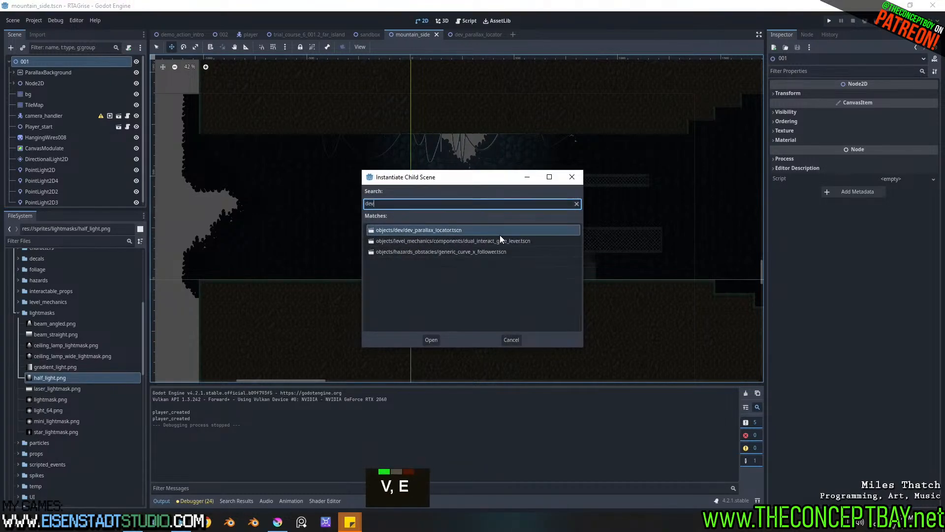
key("Return")
left_click_drag(500, 234, 466, 204)
Step: Run the scene, move the player around the starting cave to check the red line's tracking, and close the game
key("F6")
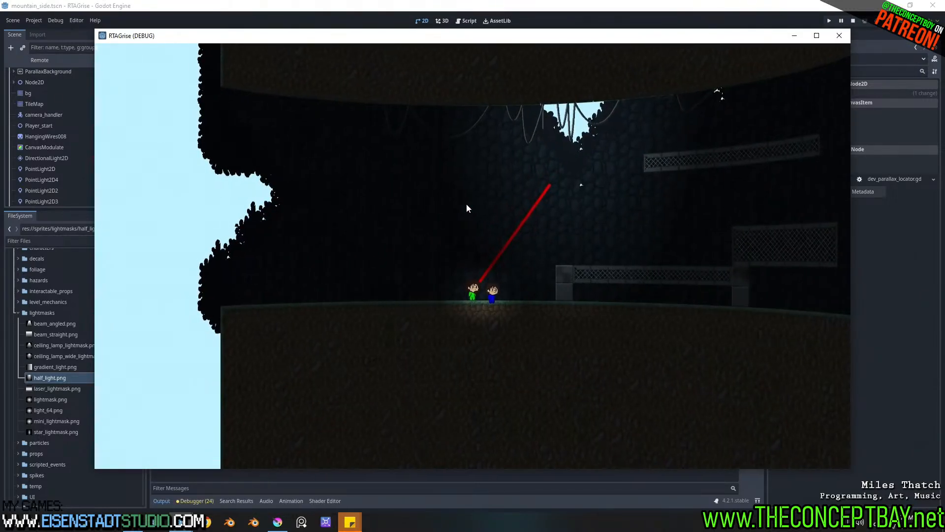
key("Right")
key("space")
key("Left")
key("Left")
key("space")
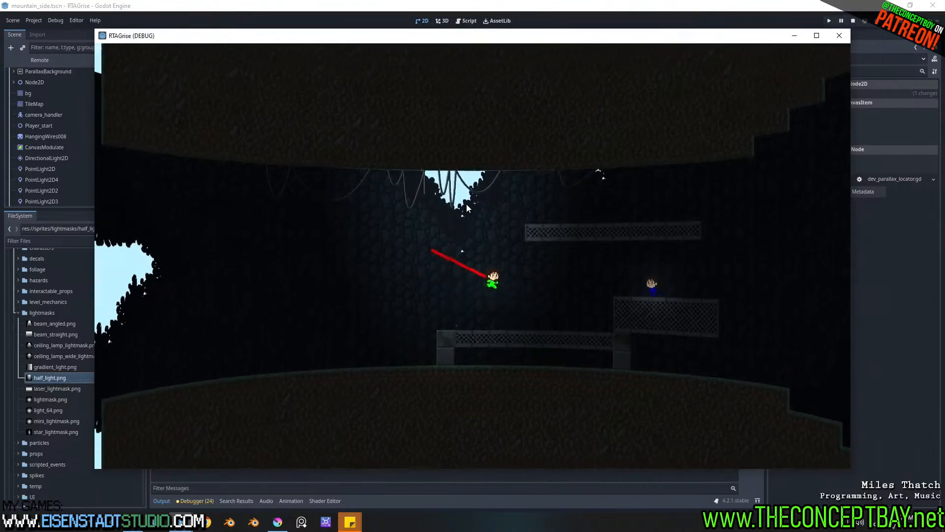
key("Right")
key("space")
key("Left")
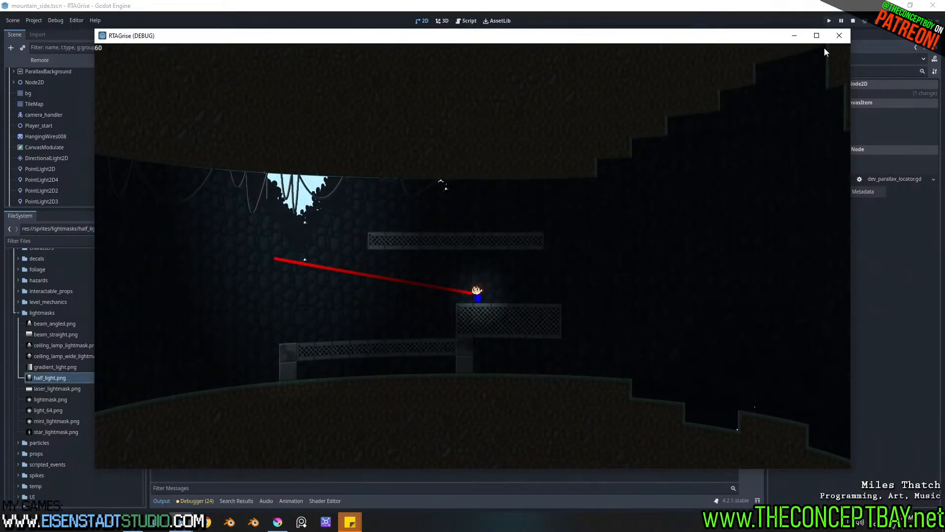
left_click(839, 36)
Step: Delete the dev_parallax_locator instance placed directly under root node 001
left_click(71, 199)
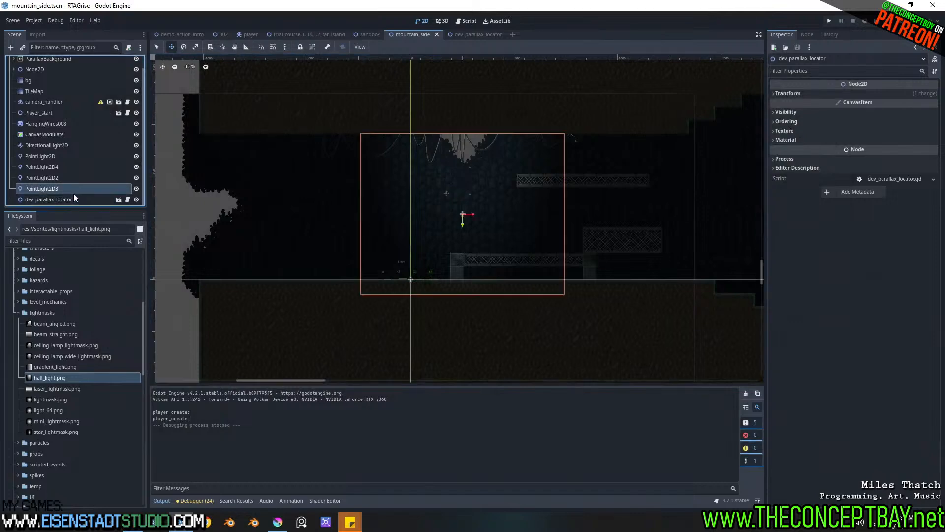
key("Delete")
key("Return")
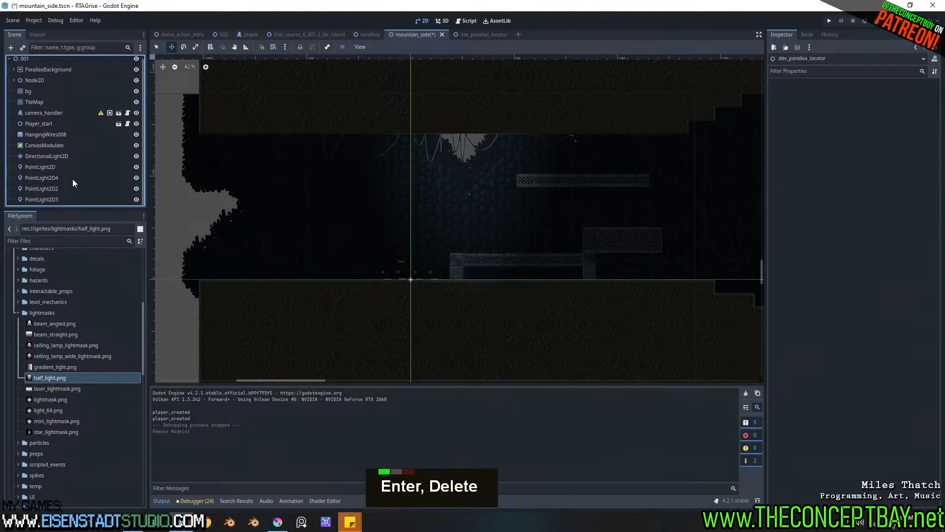
Step: Examine where the dev_parallax_locator under ParallaxLayer's TileMap sits relative to the tree-covered island and cave exit
scroll(61, 139, "up", 12)
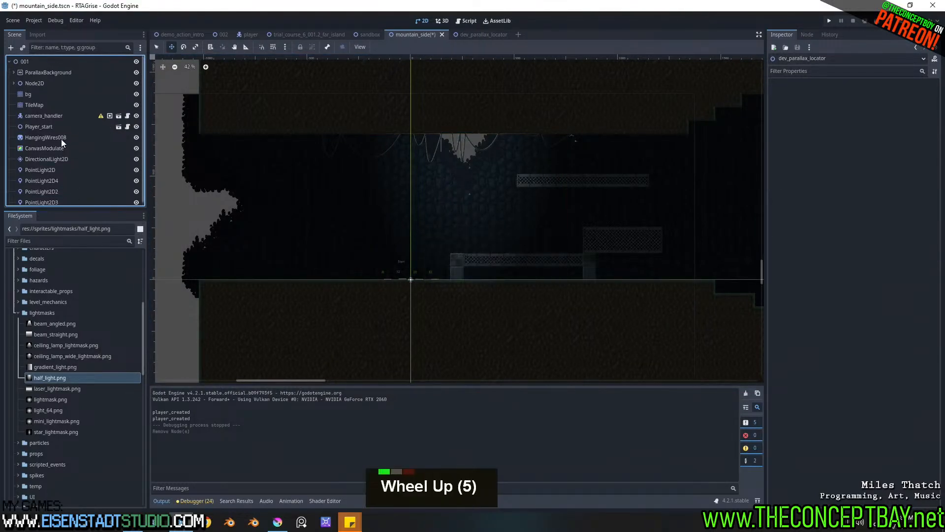
left_click(14, 73)
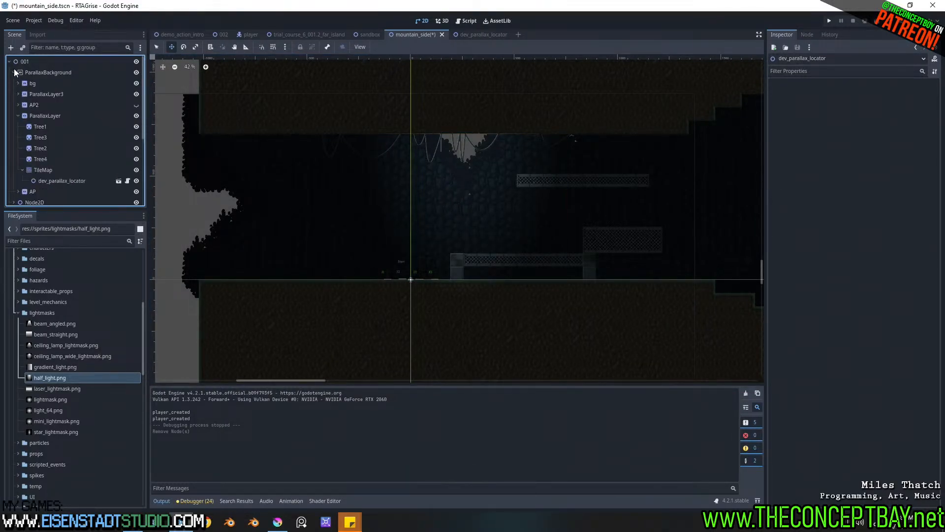
left_click(49, 181)
key("f")
scroll(438, 155, "down", 13)
scroll(440, 151, "down", 5)
middle_click_drag(527, 185, 548, 238)
scroll(549, 238, "up", 1)
scroll(548, 236, "down", 1)
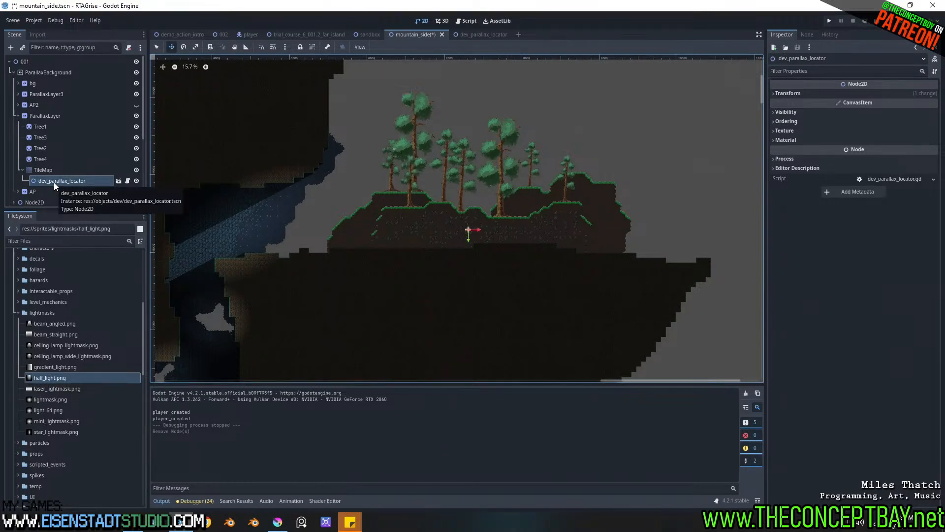
Step: Add print(global_position) at the end of _process in the dev_parallax_locator.gd script
left_click(127, 180)
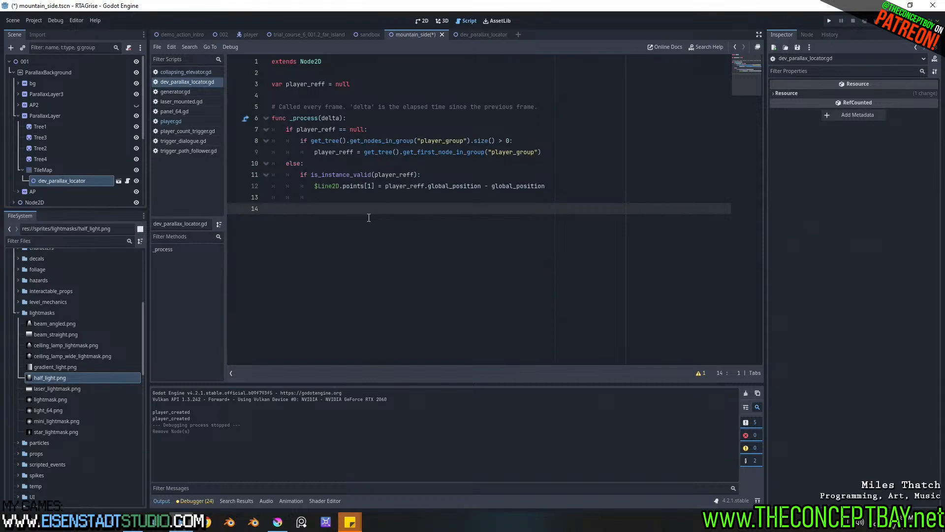
key("Return")
key("Tab")
type("print()")
key("Left")
type("global_position")
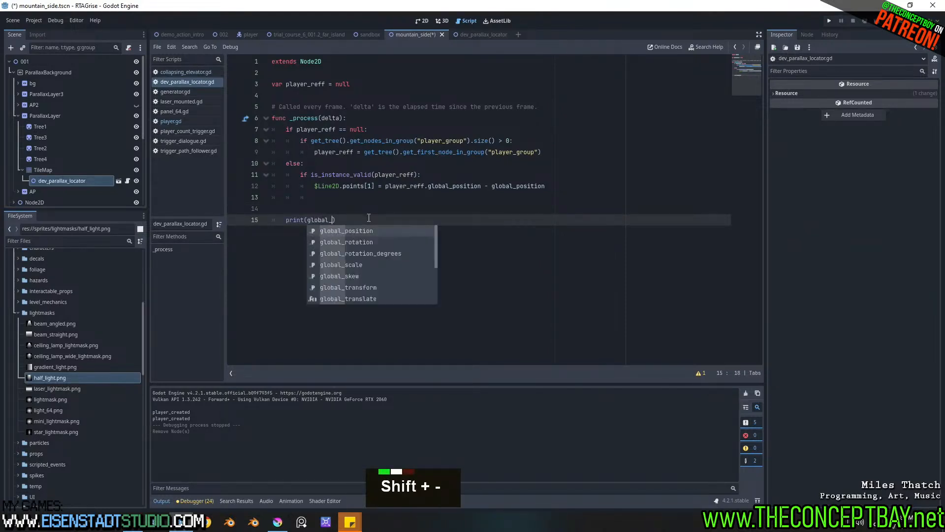
key("Return")
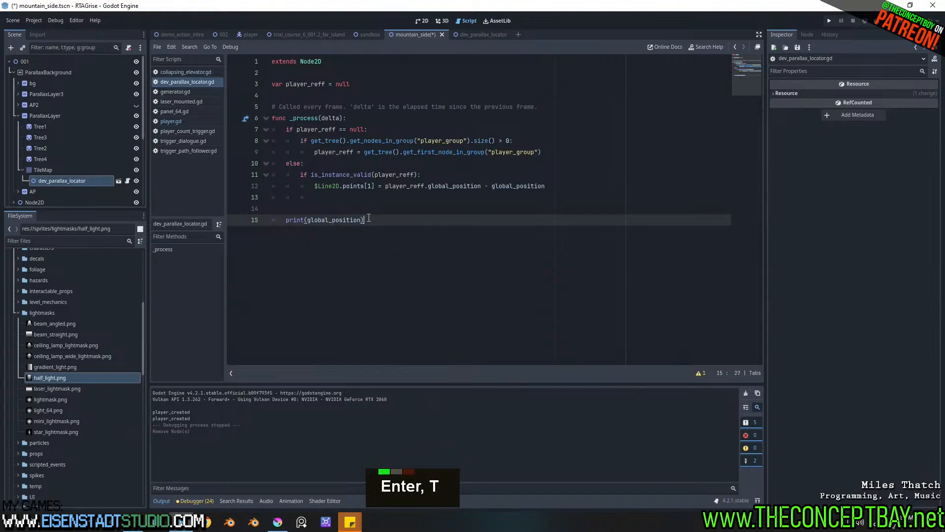
Step: Stop the test run of the project and examine the starting cave area of mountain_side in the 2D view
key("F5")
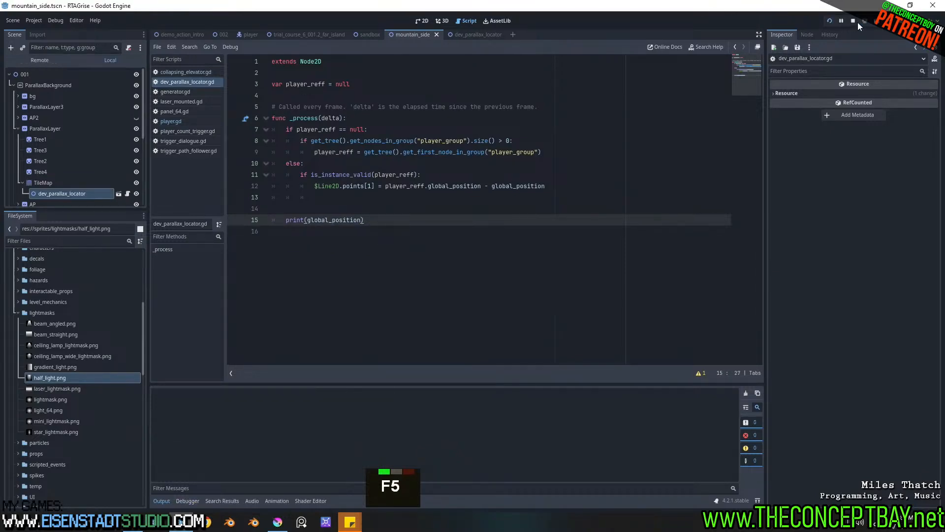
left_click(423, 22)
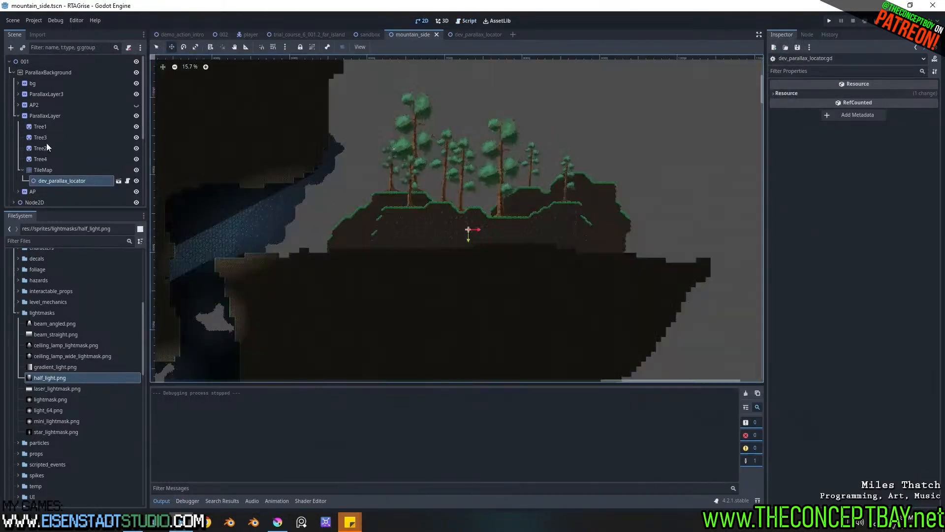
scroll(37, 149, "down", 13)
middle_click_drag(344, 148, 420, 448)
scroll(257, 237, "up", 2)
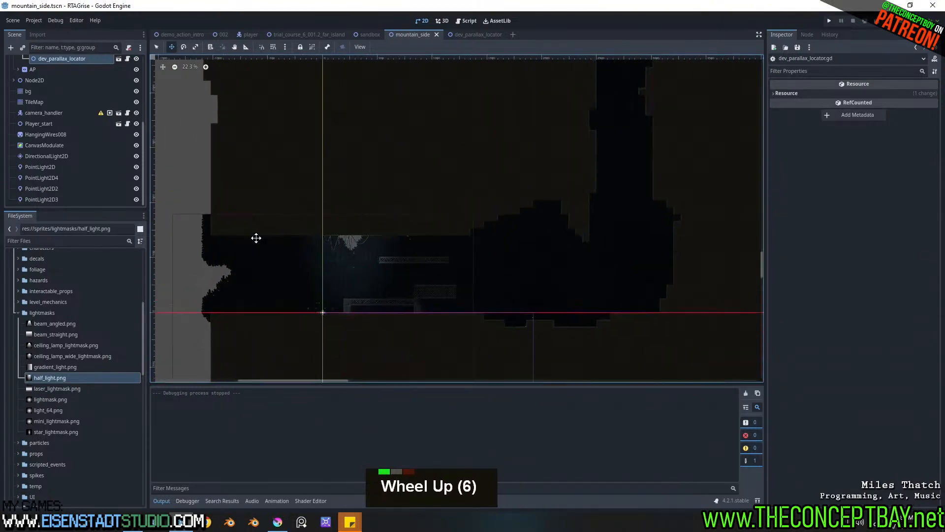
Step: Filter the scene tree by "dev", run the current scene to read the locator's printed position, close the game and clear the filter
left_click(65, 47)
type("dev")
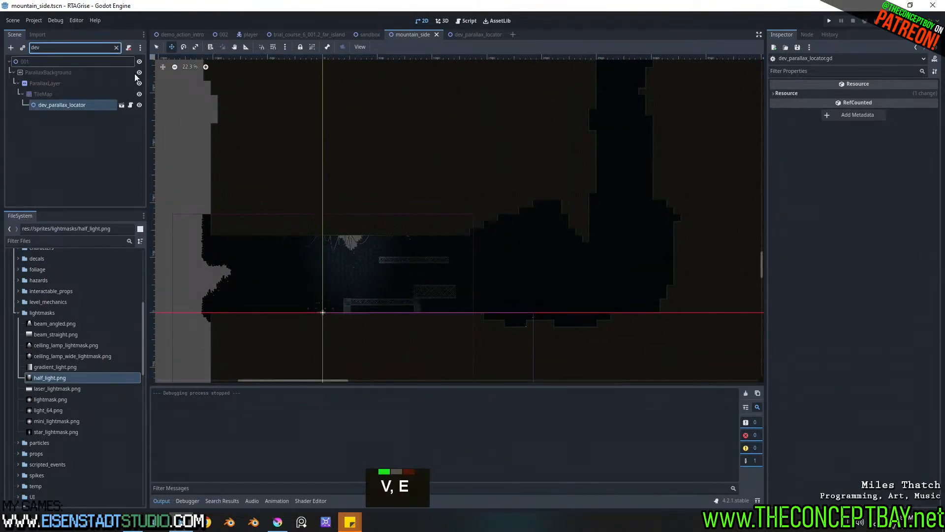
key("F6")
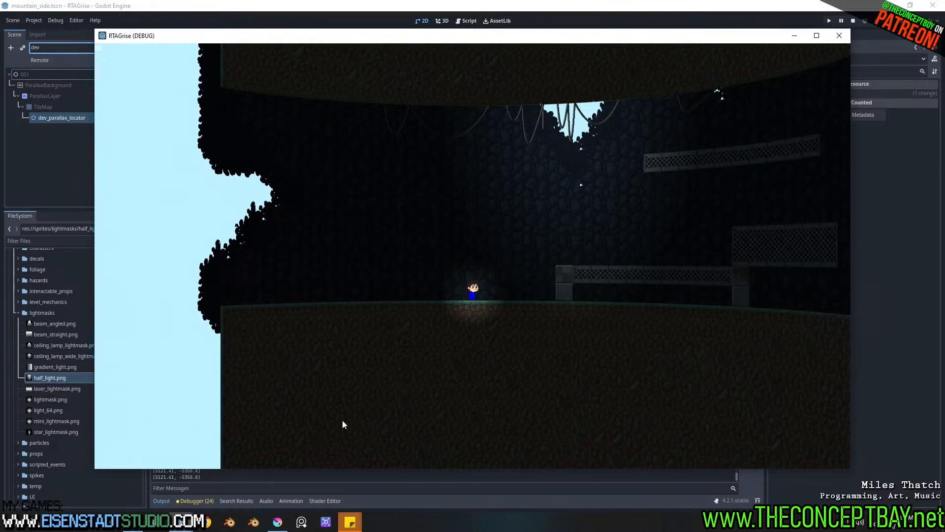
left_click(839, 36)
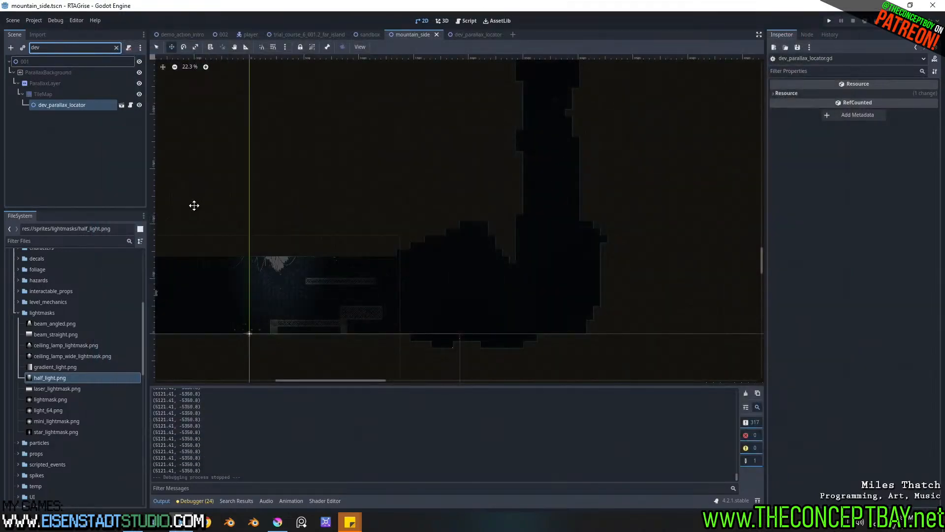
double_click(116, 48)
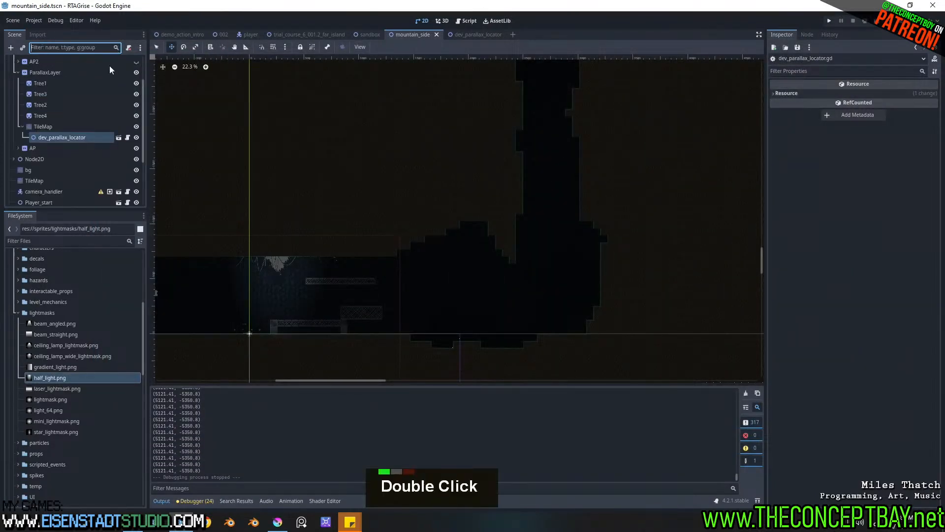
Step: Set ParallaxLayer's motion offset to 5000, -5000 px and reset its transform position to 0, 0
left_click(36, 74)
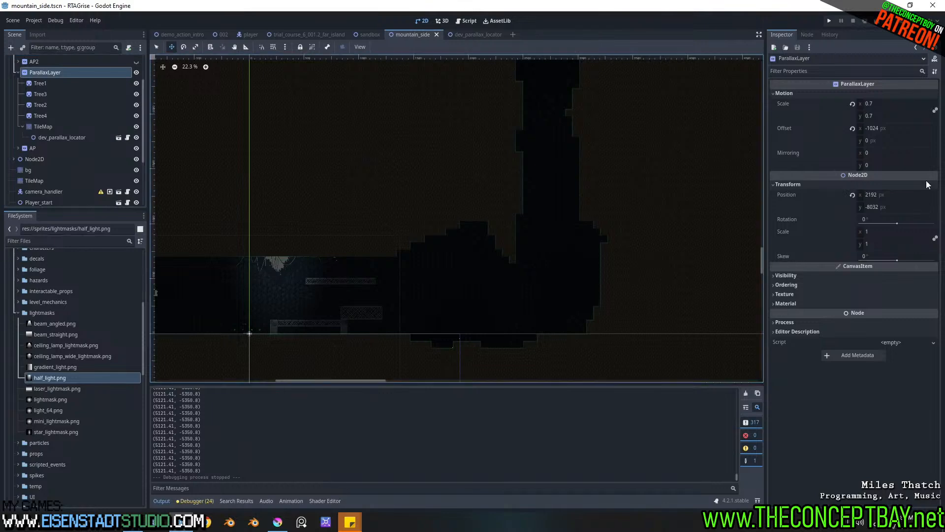
left_click(895, 127)
type("5000")
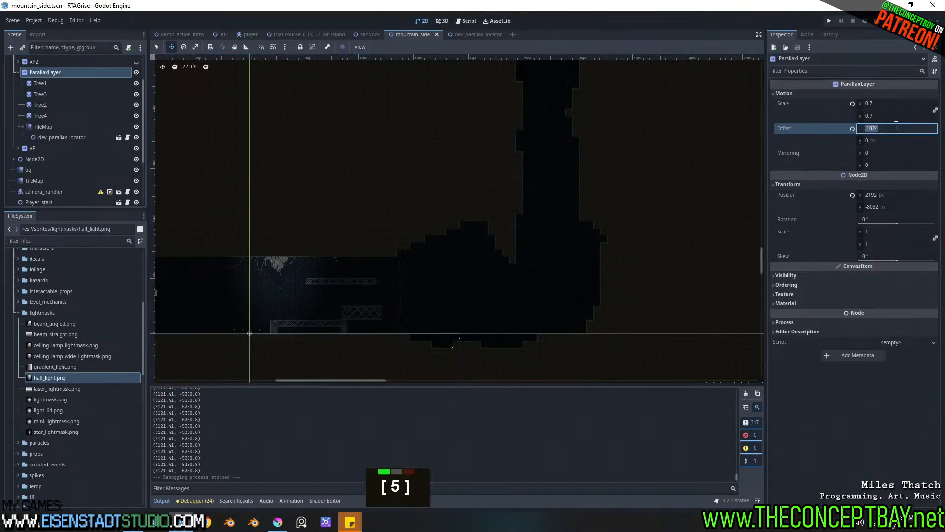
left_click(889, 140)
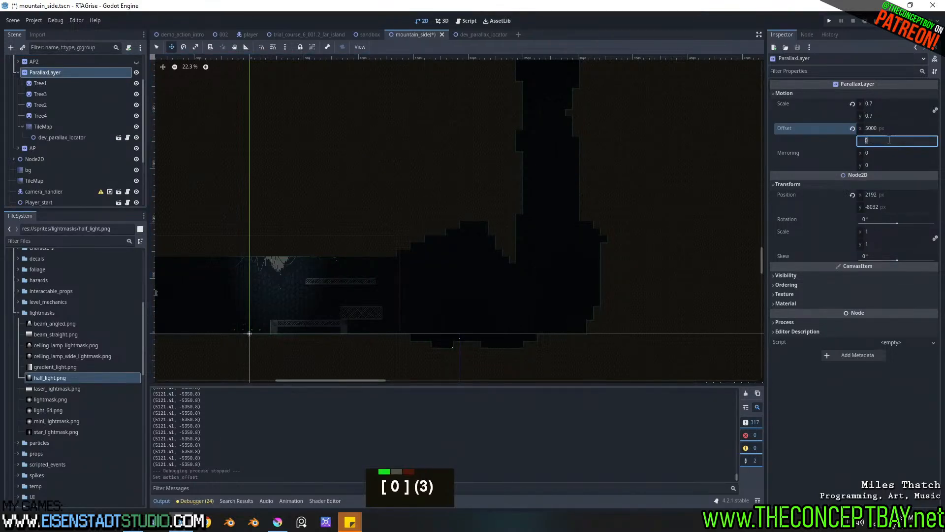
type("-5000")
key("Return")
left_click(852, 194)
key("F5")
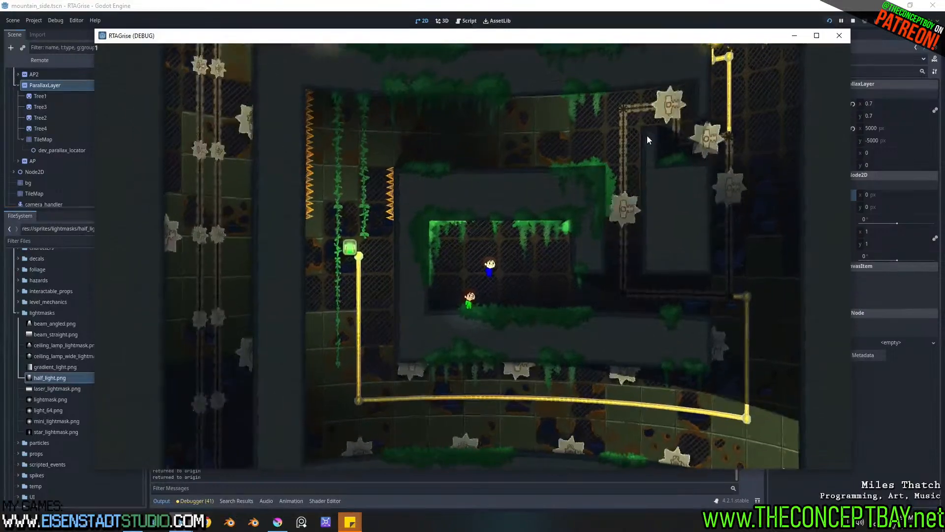
key("alt")
key("alt+F4")
Step: Run the current scene, teleport the player through the rock to the ground outside to look for the parallax background, and close the game
key("F6")
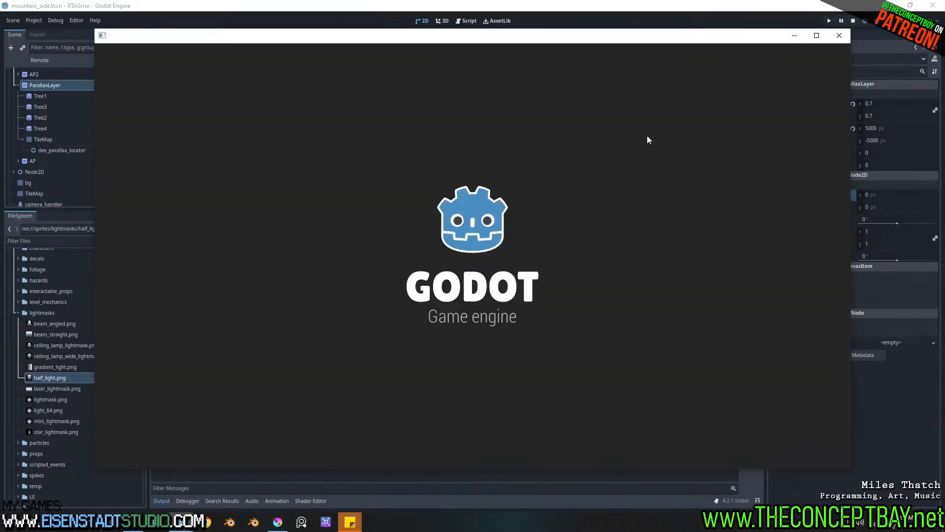
key("F3")
key("F3")
key("F3")
key("F3")
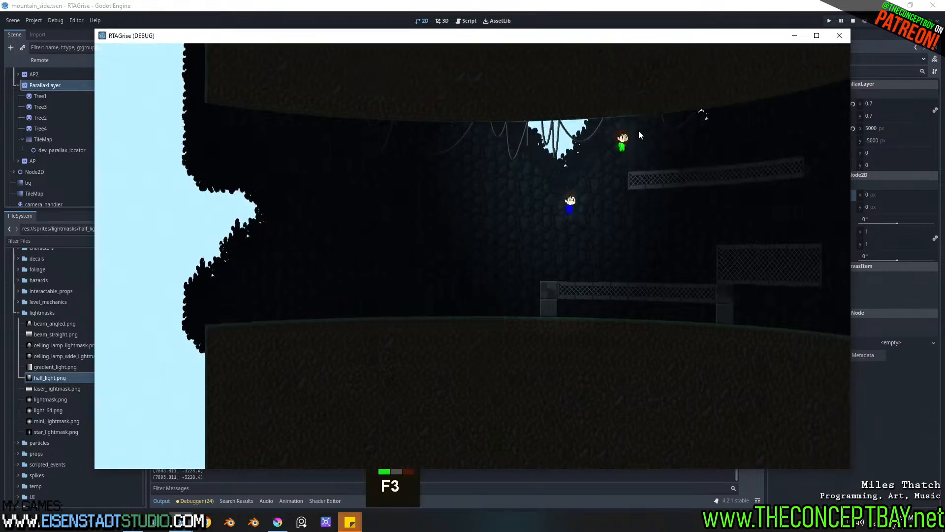
key("F3")
key("F3")
key("F3")
key("F3")
key("F3")
key("F3")
key("F3")
key("F3")
key("F3")
key("F3")
key("F3")
key("F3")
key("F3")
key("F3")
key("F3")
key("F3")
key("F3")
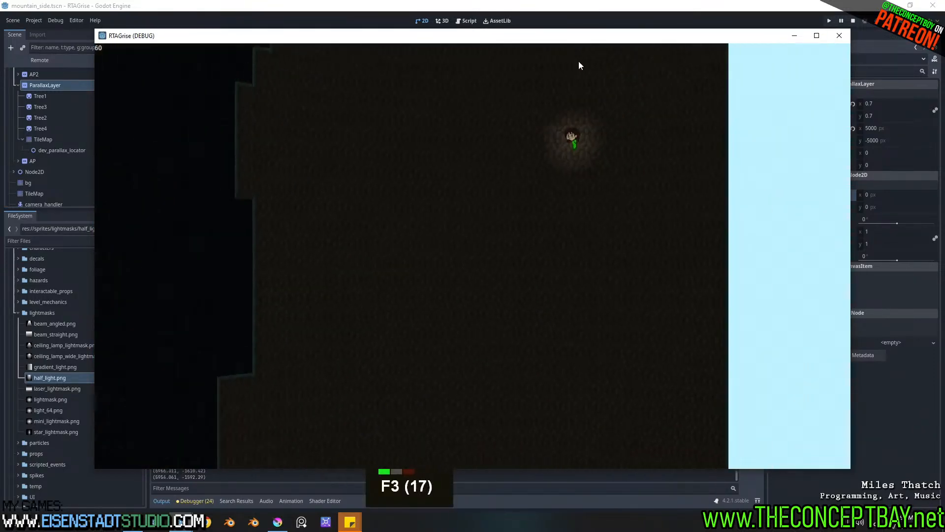
key("F3")
key("F3")
key("F3")
key("F3")
key("F3")
key("F3")
key("F3")
key("F3")
key("F3")
key("F3")
key("F3")
key("F3")
key("F3")
key("F3")
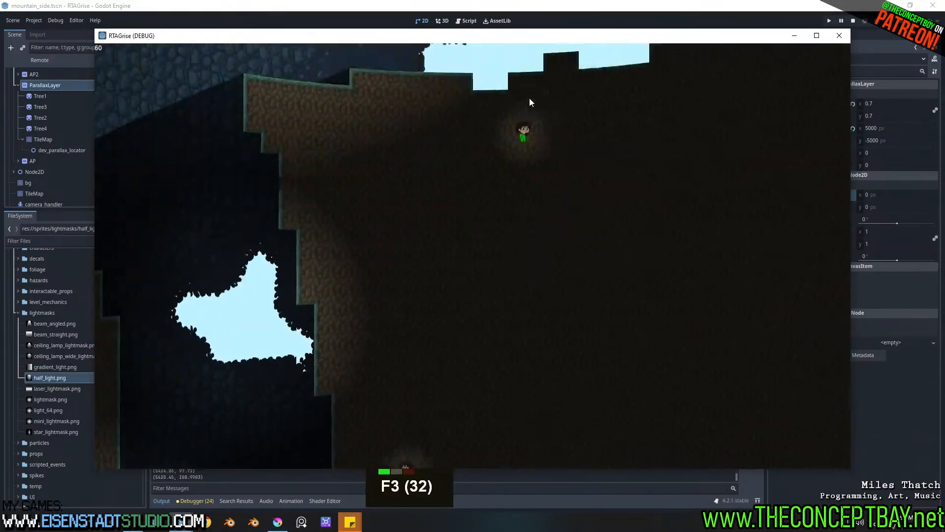
key("F3")
key("F3")
key("F3")
key("F3")
key("F3")
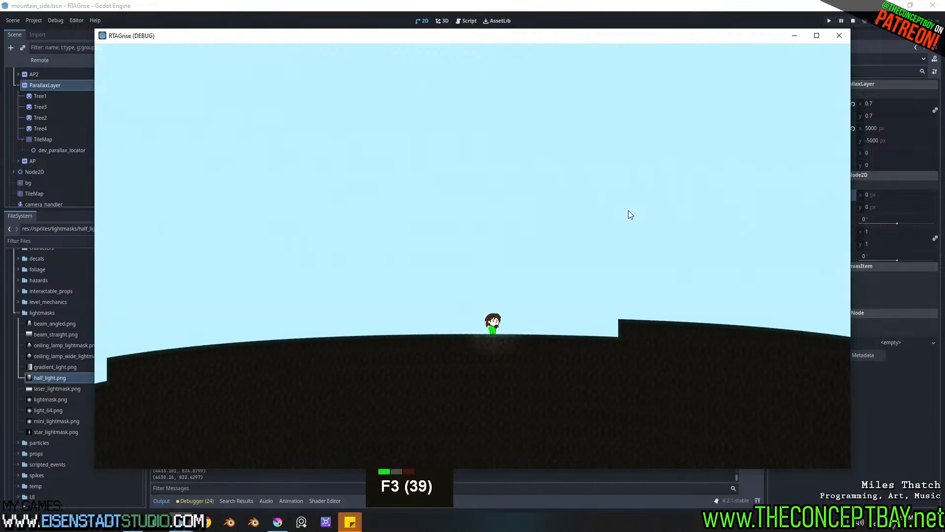
key("F3")
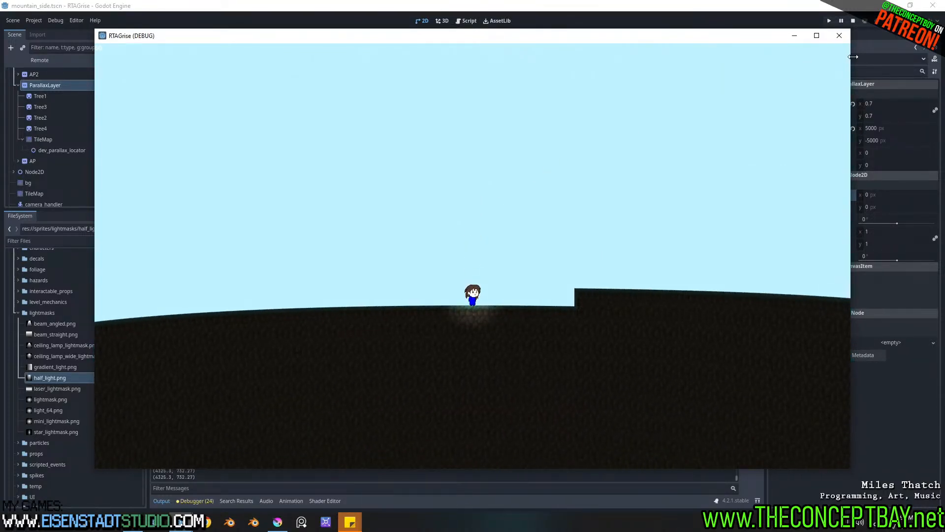
left_click(839, 35)
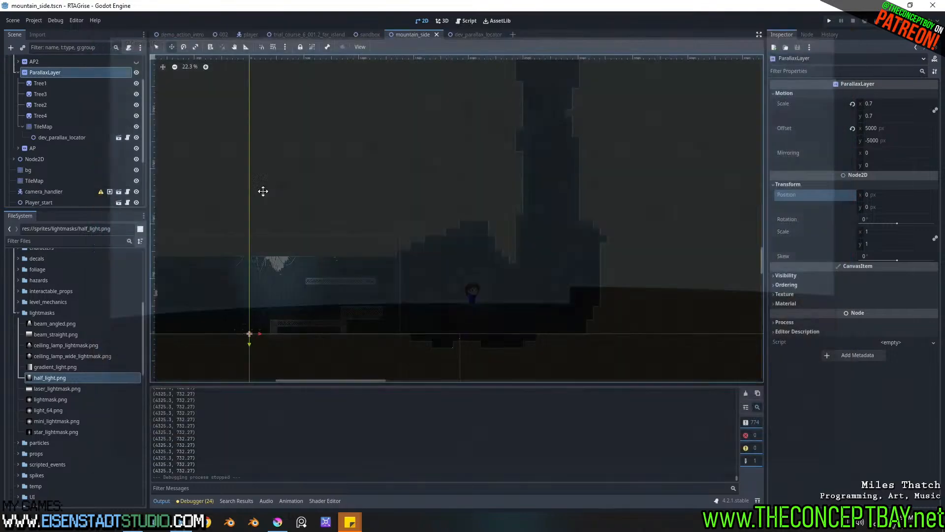
Step: Hide the bg and AP parallax layers under ParallaxBackground
scroll(127, 124, "up", 3)
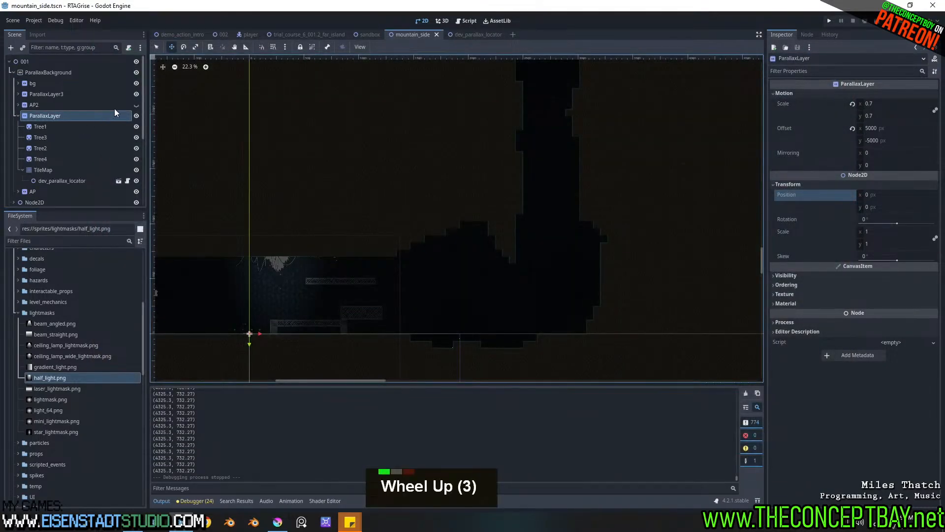
left_click(137, 84)
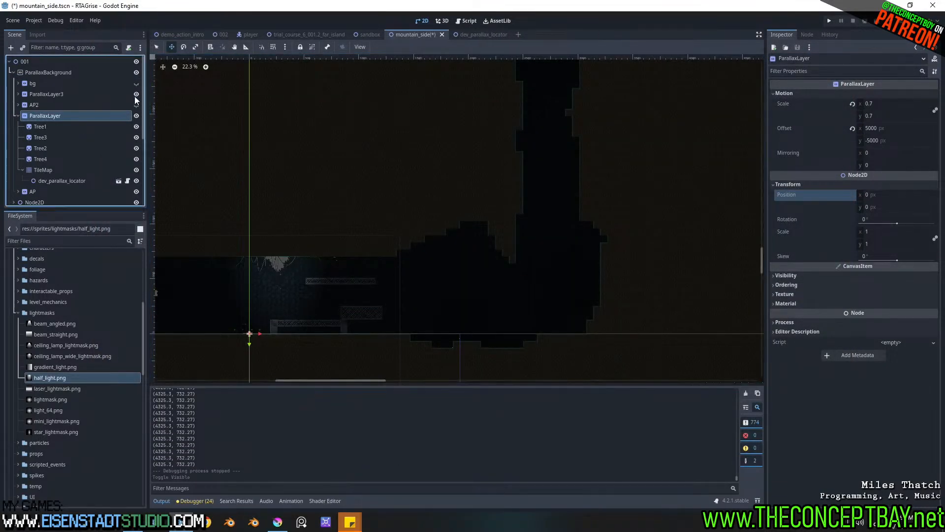
scroll(129, 148, "down", 2)
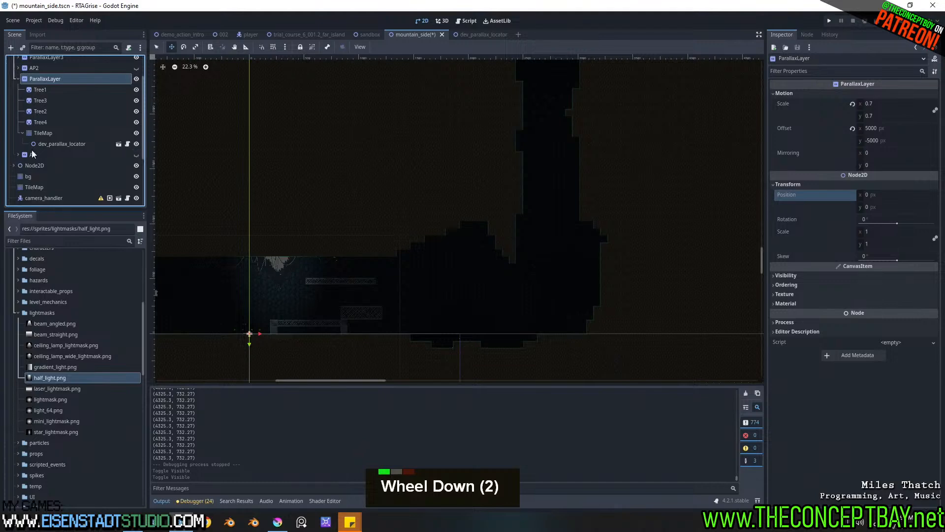
double_click(19, 154)
double_click(18, 154)
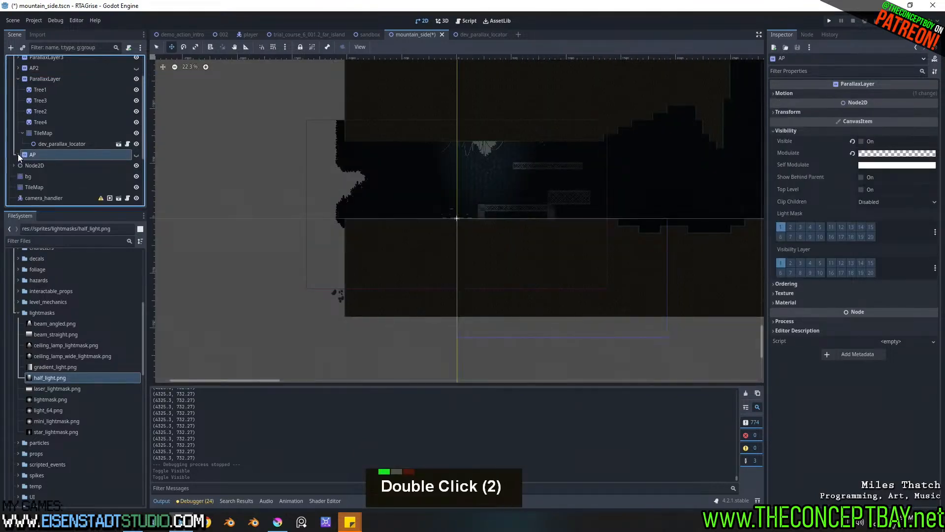
scroll(18, 147, "up", 2)
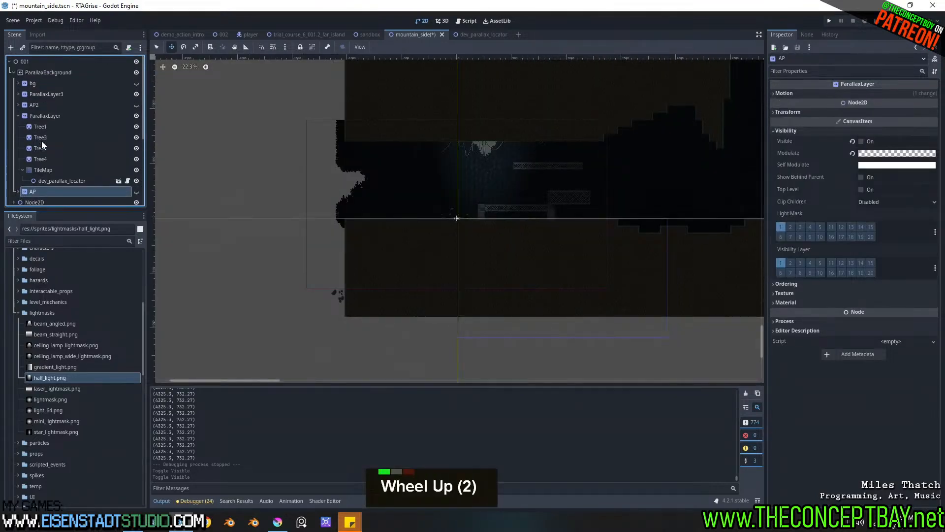
Step: Collapse ParallaxLayer in the scene tree and reset its motion offset to 0, 0
left_click(19, 116)
left_click(41, 114)
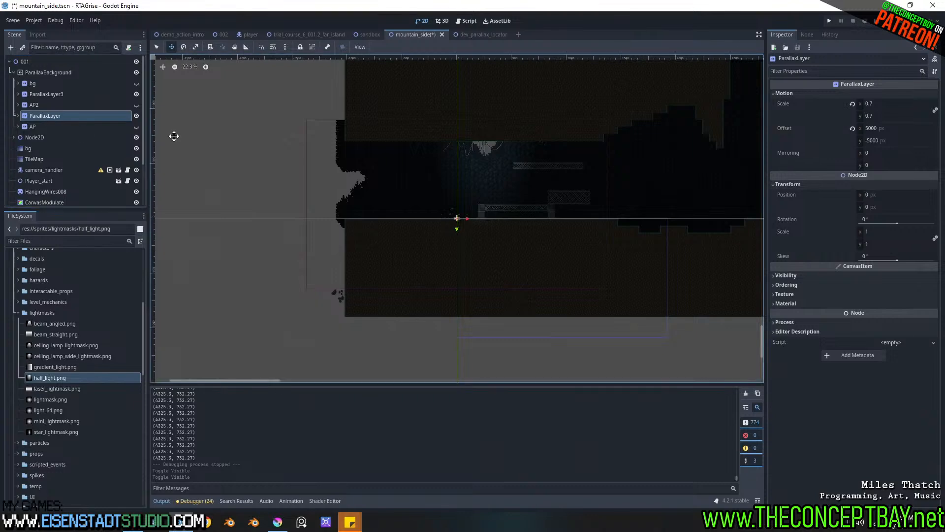
left_click(852, 128)
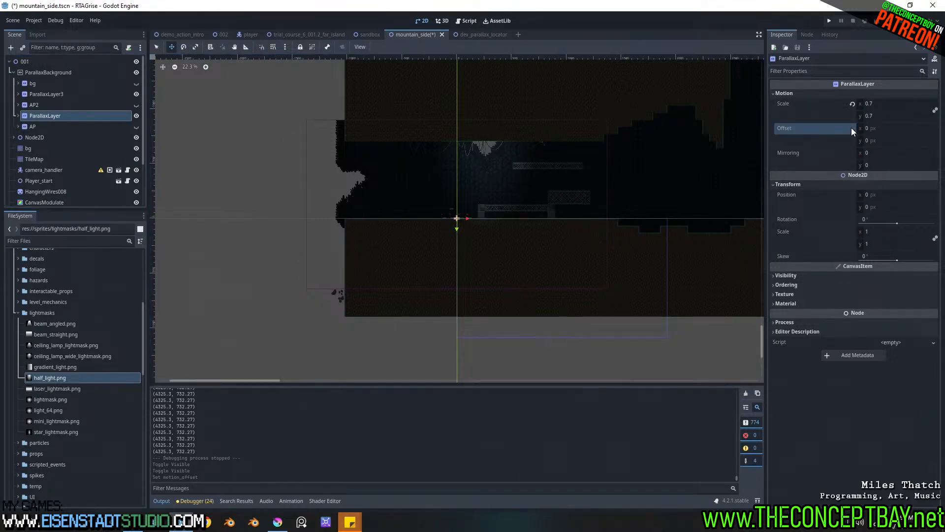
scroll(474, 178, "down", 10)
scroll(630, 152, "down", 5)
middle_click_drag(640, 149, 447, 215)
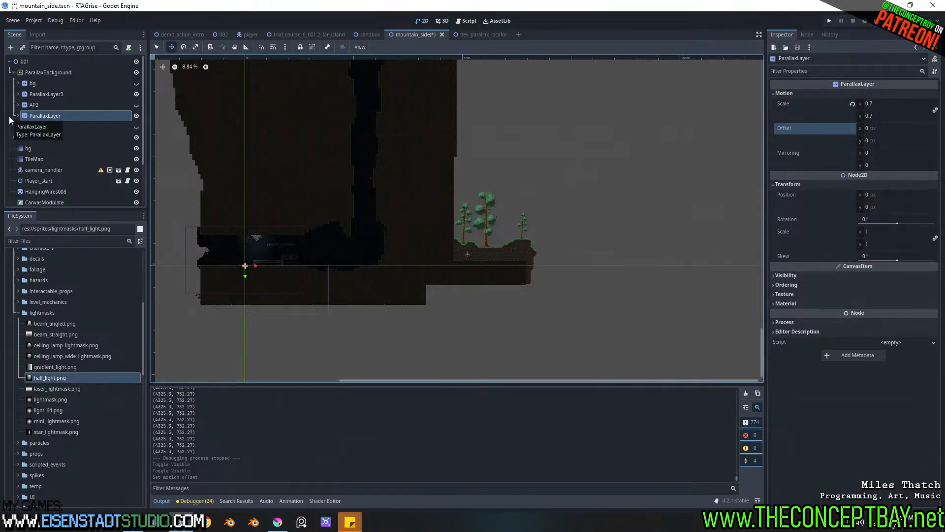
Step: Reset both the transform position and the motion offset of ParallaxLayer3 to 0, 0
left_click(18, 94)
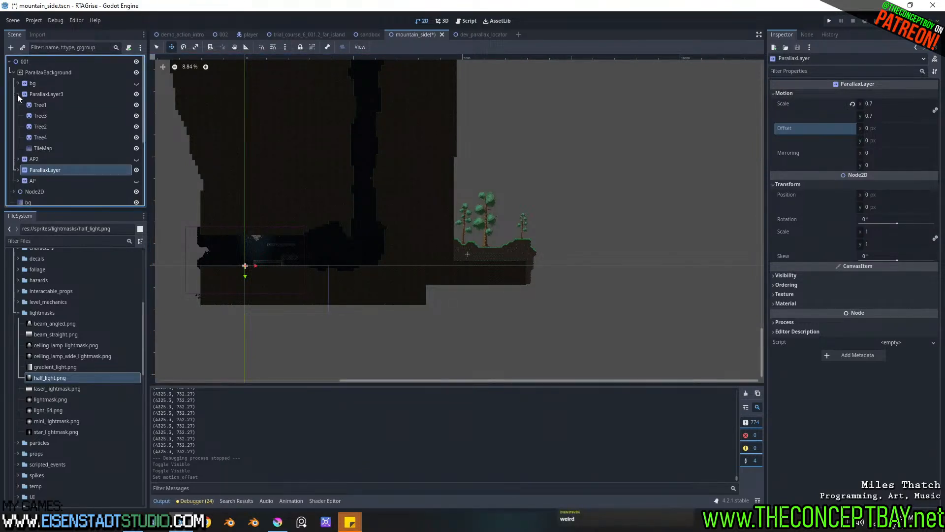
left_click(50, 94)
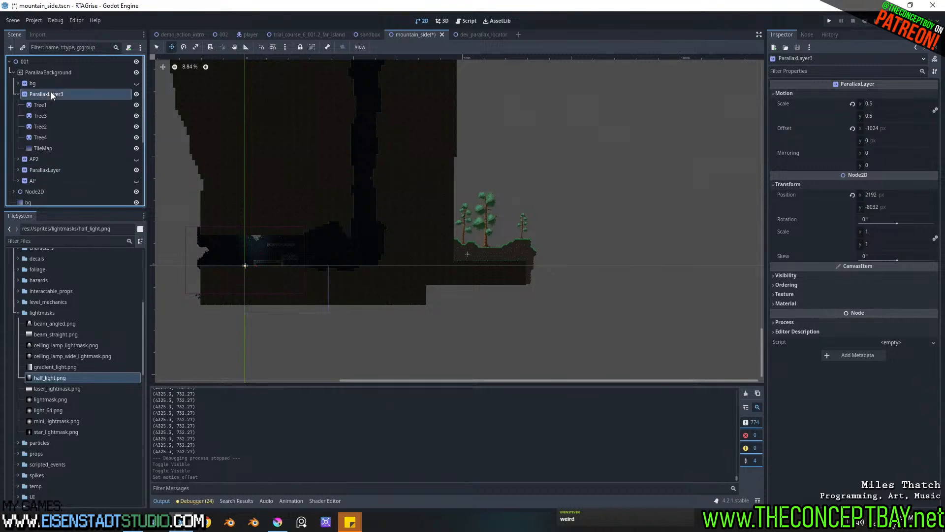
left_click(851, 195)
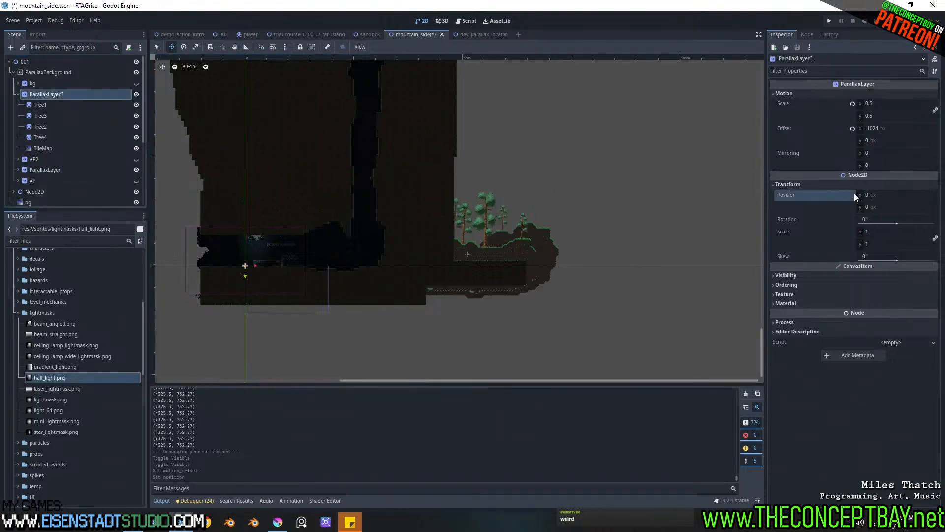
left_click(852, 128)
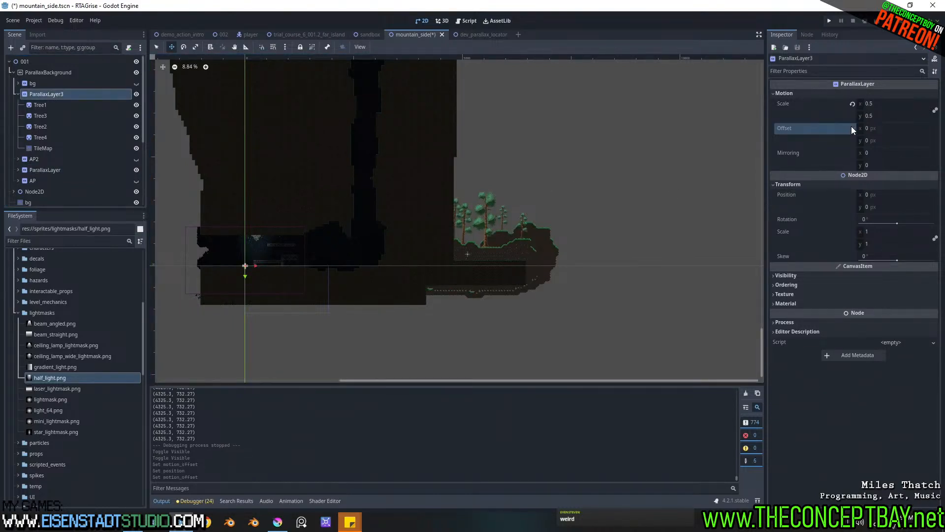
middle_click_drag(623, 209, 413, 153)
middle_click_drag(429, 313, 552, 137)
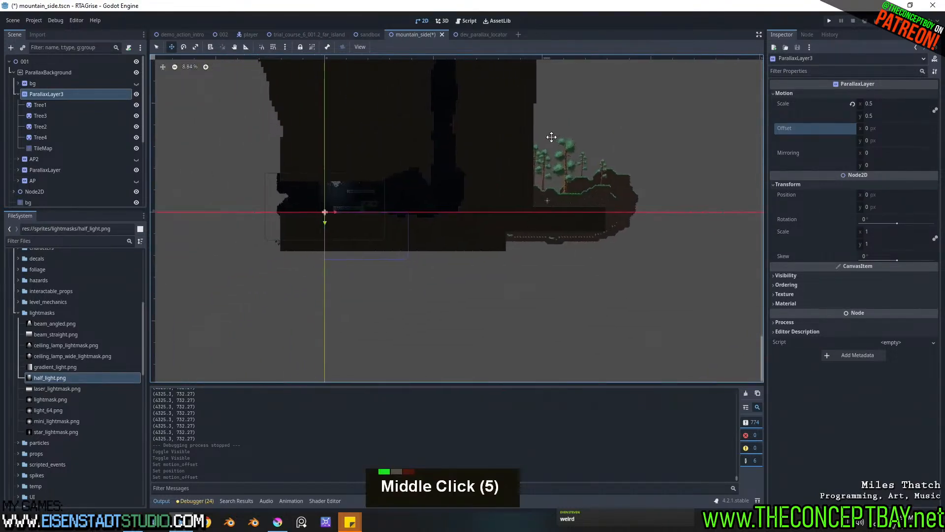
Step: Run the current scene, move the player out of the cave to check the locator line and parallax layers, and close the game
key("F6")
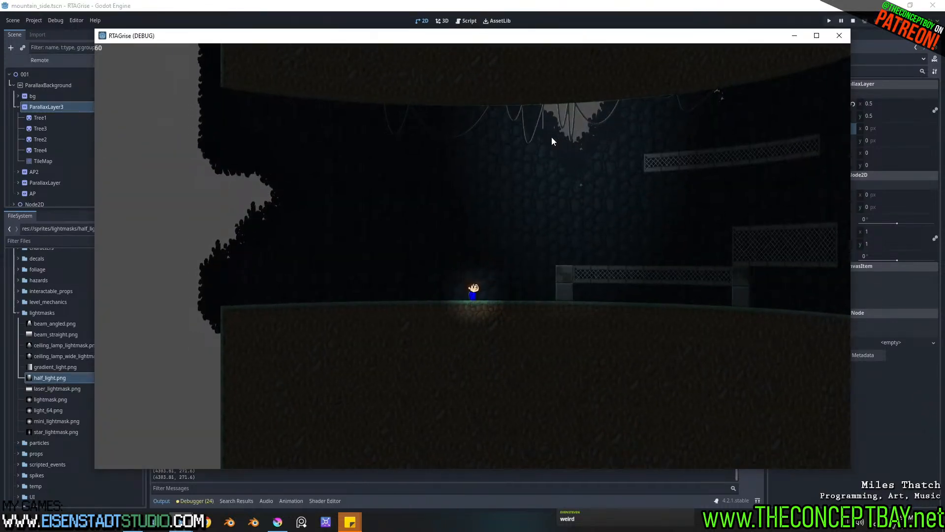
key("Left")
key("space")
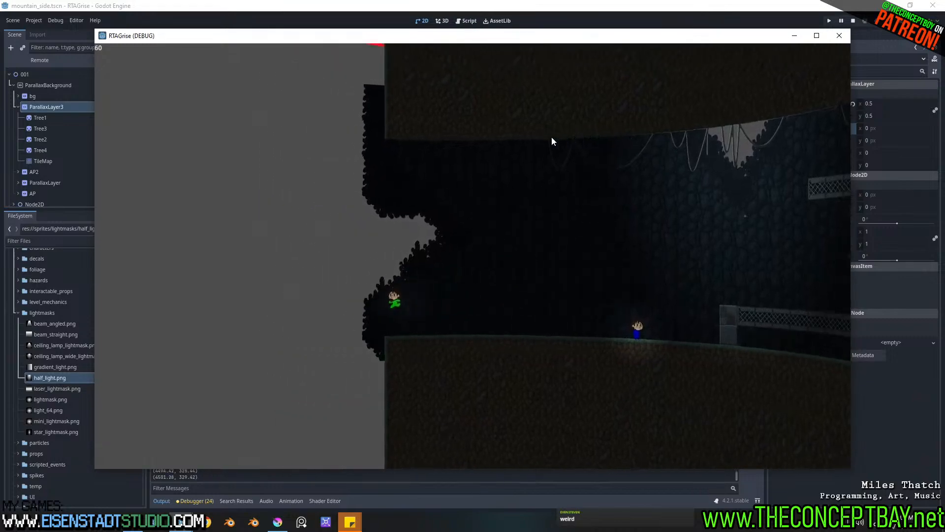
key("Right")
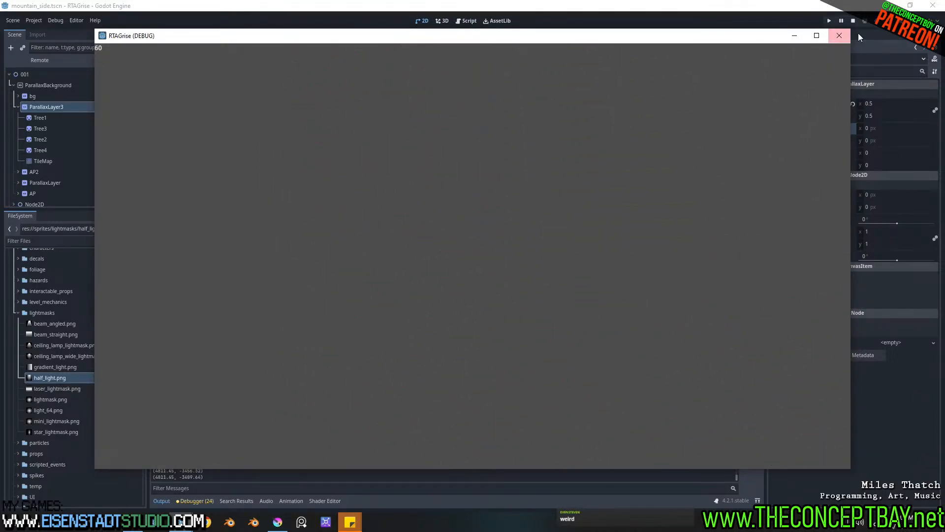
double_click(842, 37)
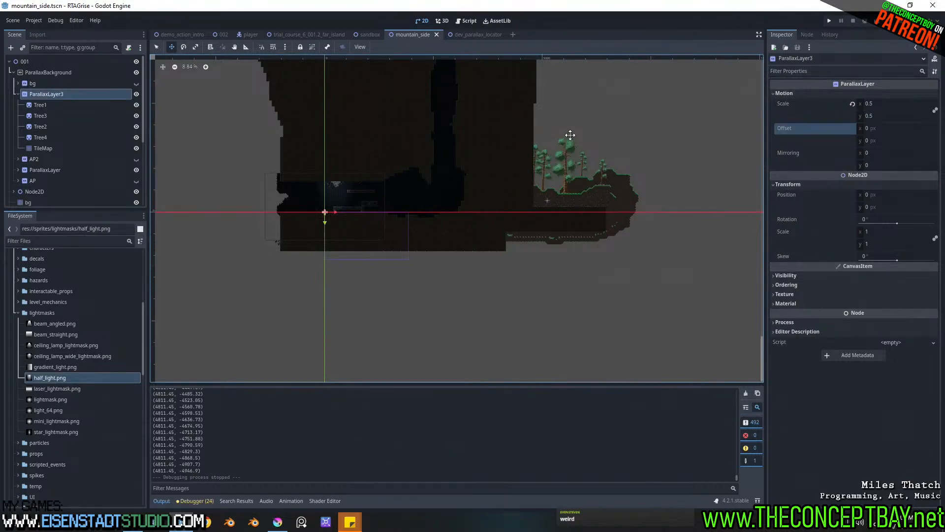
Step: Collapse ParallaxLayer3, expand ParallaxLayer, and delete the dev_parallax_locator node under its TileMap
middle_click_drag(586, 136, 535, 204)
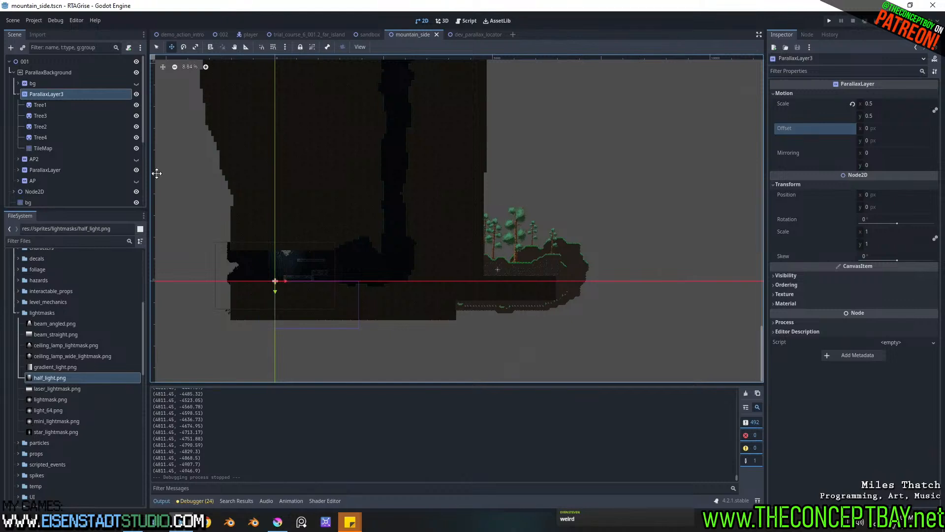
left_click(18, 94)
left_click(17, 116)
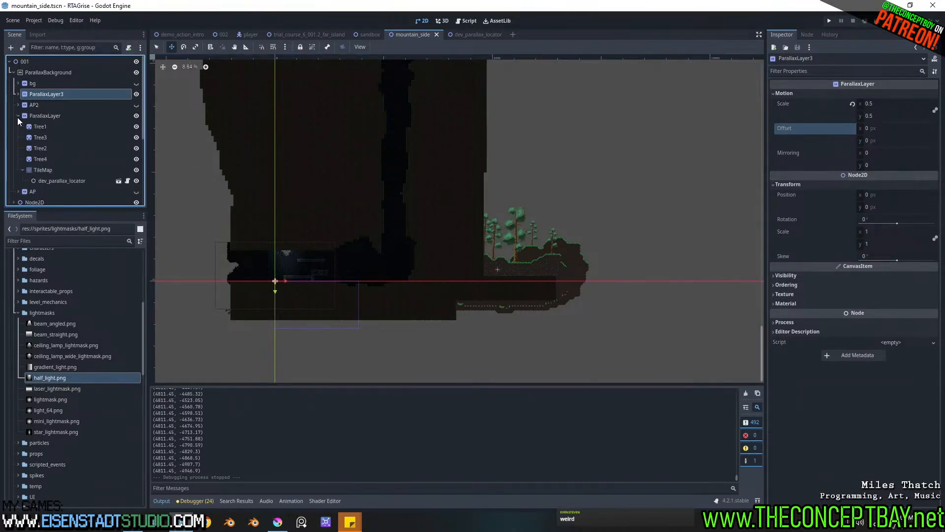
left_click(45, 181)
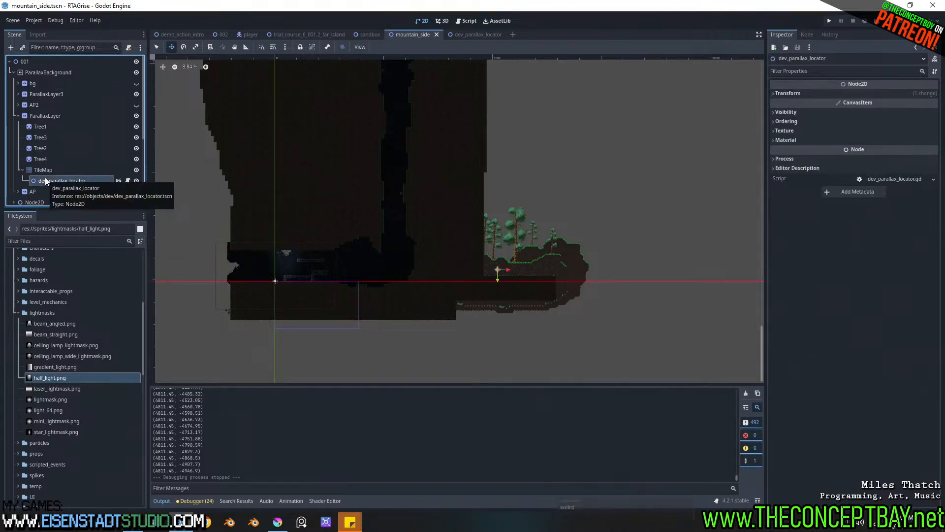
key("Delete")
key("Return")
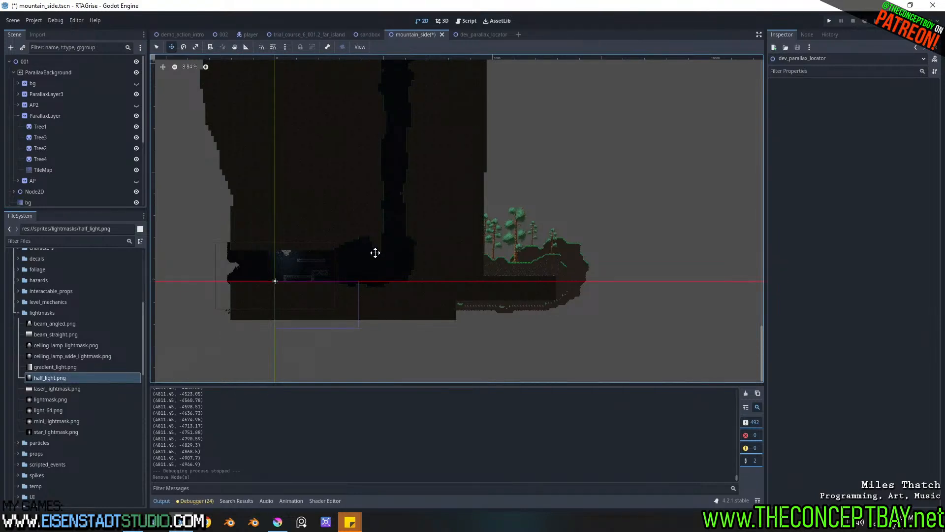
Step: Check the motion settings of ParallaxLayer and the scroll settings of ParallaxBackground
left_click(37, 116)
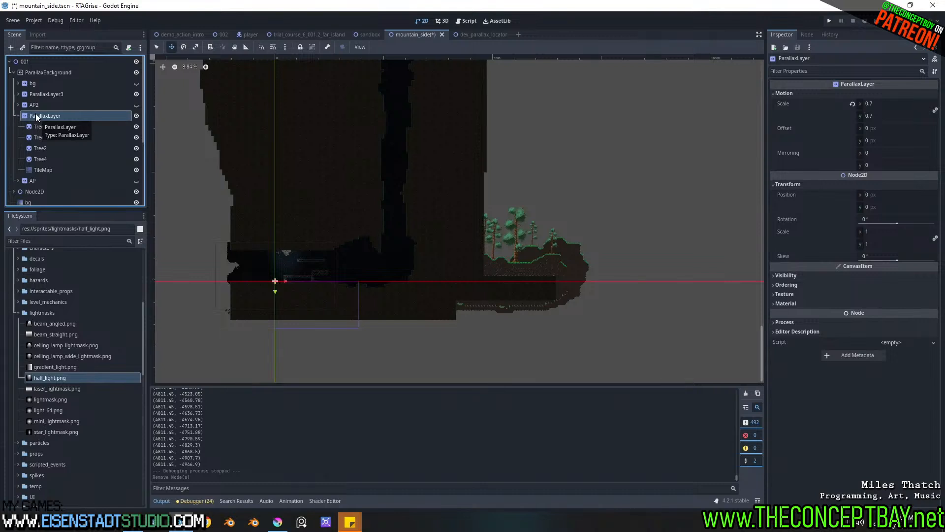
left_click(45, 72)
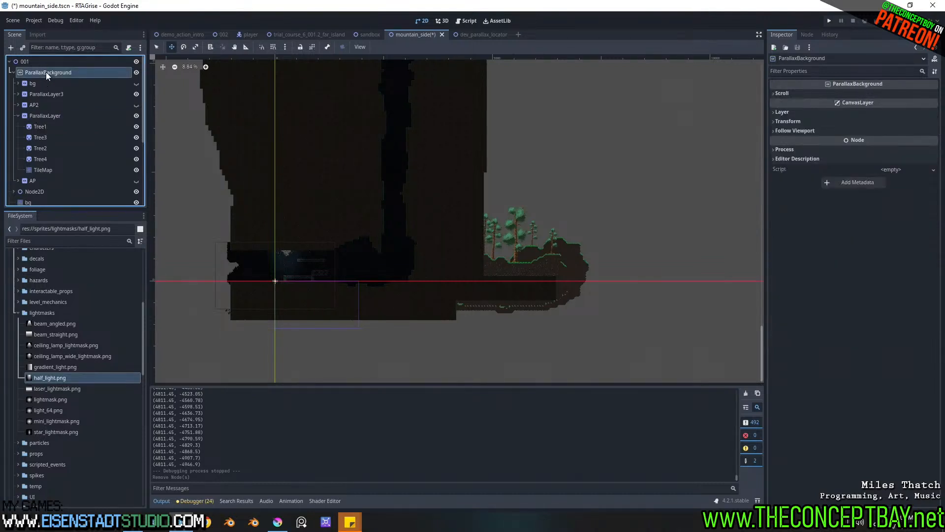
double_click(804, 93)
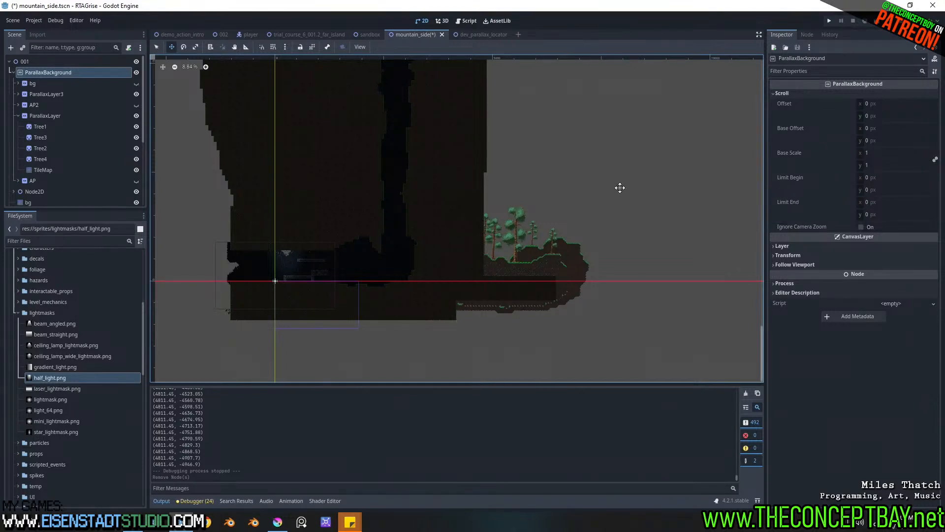
Step: Measure the vertical distance from the scene's origin level up to the ground of the upper cave exit
middle_click_drag(589, 147, 553, 241)
scroll(538, 201, "down", 6)
scroll(539, 202, "down", 4)
middle_click_drag(539, 201, 481, 209)
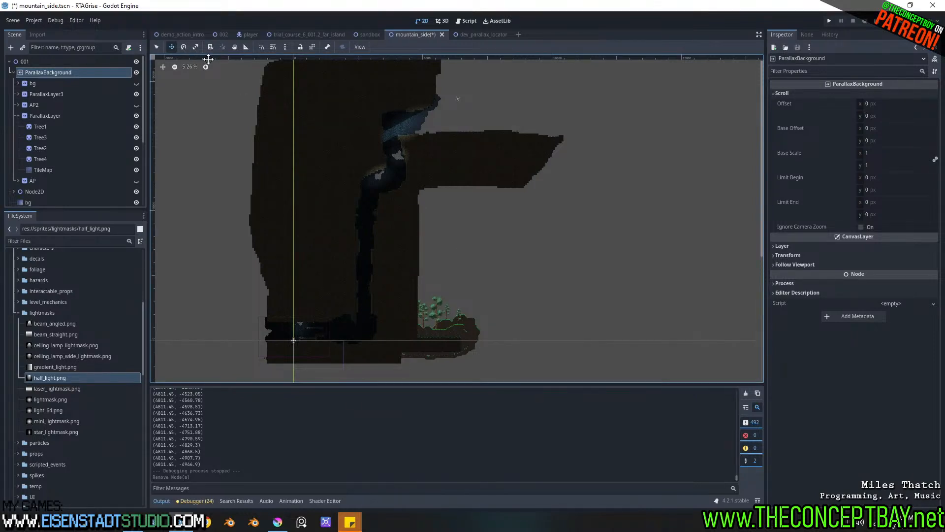
left_click(246, 48)
left_click_drag(443, 339, 445, 129)
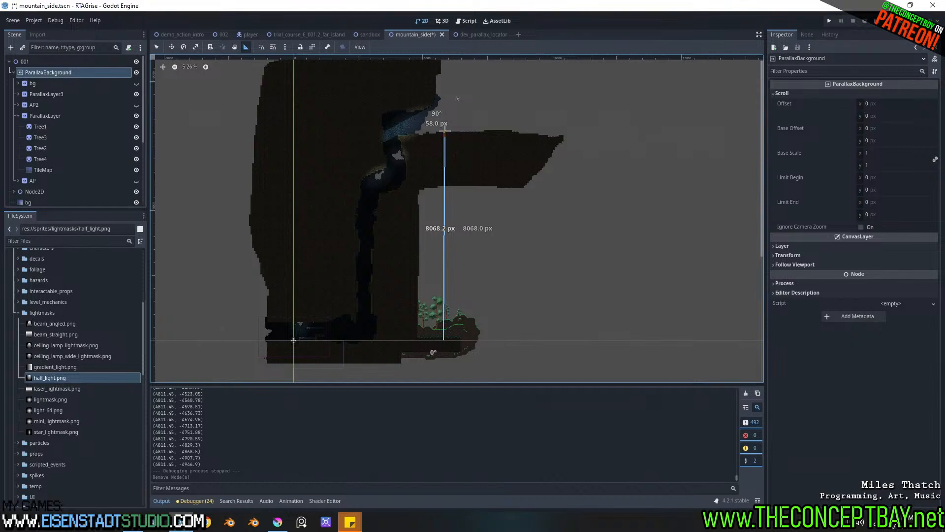
mouse_move(444, 129)
left_mouse_down()
mouse_move(510, 137)
mouse_move(447, 131)
left_mouse_up()
Step: Set the y motion offset of ParallaxLayer to -8000
left_click(59, 118)
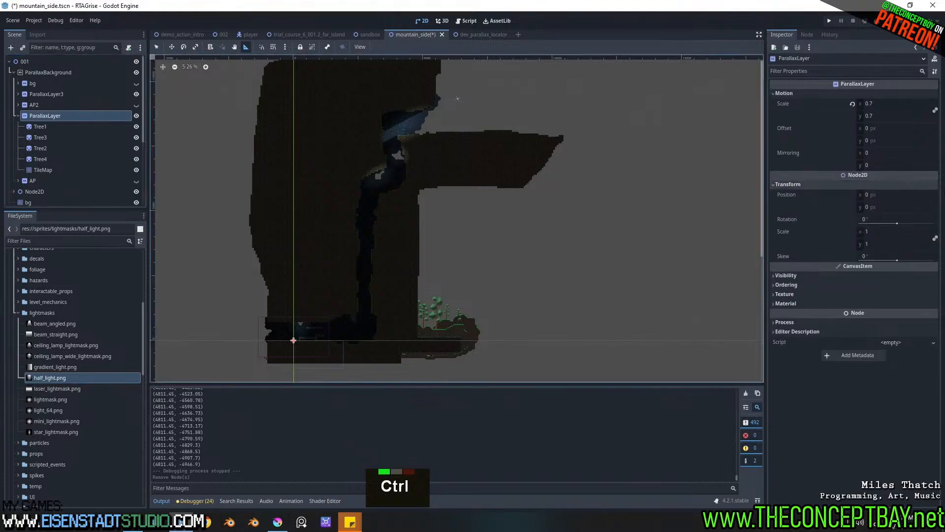
left_click(893, 140)
type("-8000")
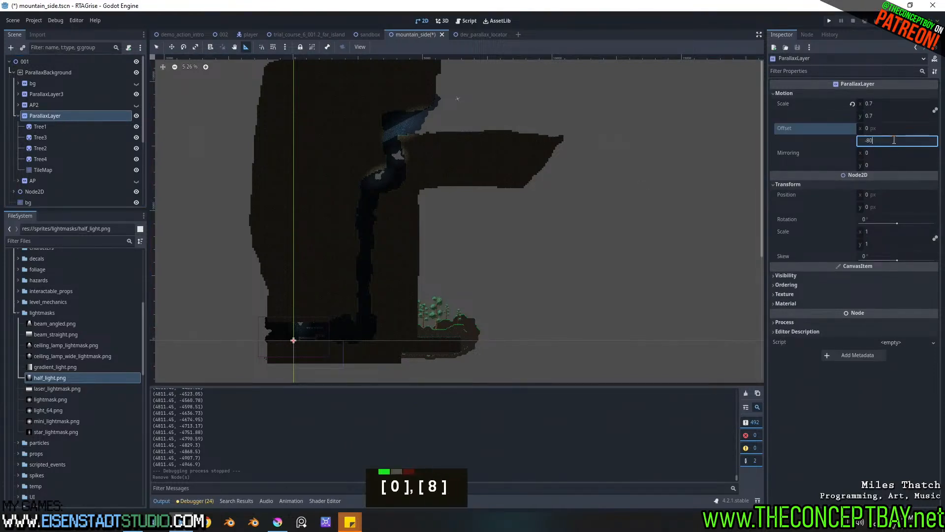
key("Return")
Step: Run the current scene, move the player up out of the cave exit, and move the game window clear of the motion properties
middle_click_drag(699, 191, 703, 191)
key("F6")
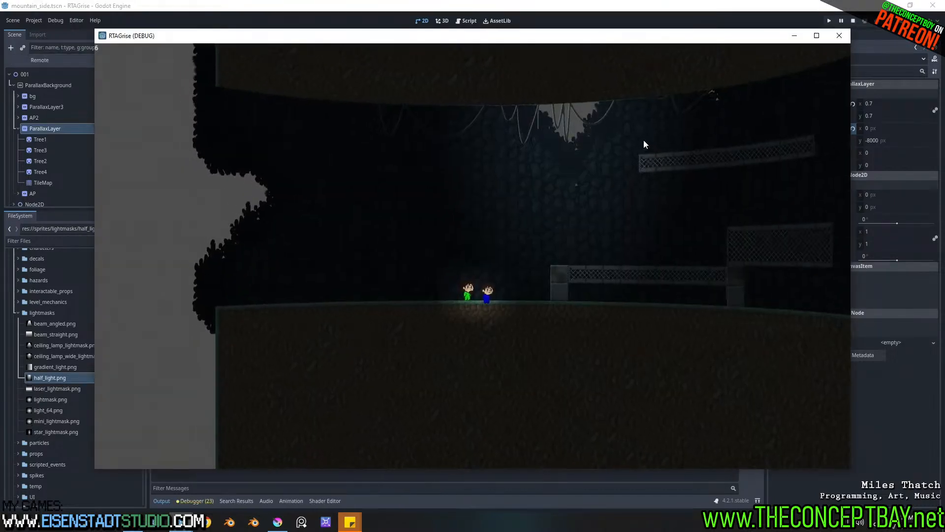
key("F3")
key("F3")
key("F3")
key("F3")
key("F3")
key("F3")
key("F3")
key("F3")
key("F3")
key("F3")
key("F3")
key("F3")
key("F3")
key("F3")
key("F3")
key("F3")
key("F3")
key("F3")
key("F3")
key("F3")
key("F3")
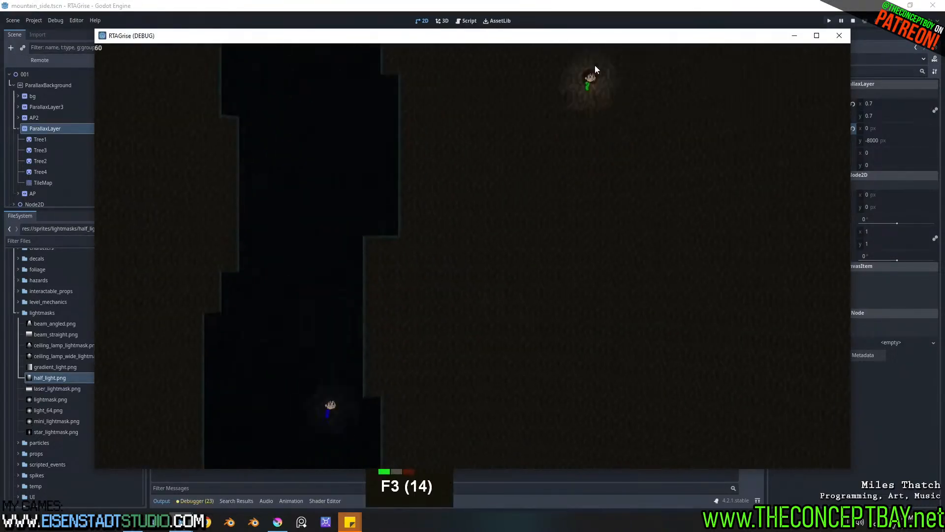
key("F3")
key("F3")
key("F3")
key("F3")
key("F3")
key("F3")
key("F3")
key("F3")
key("F3")
key("F3")
key("F3")
key("F3")
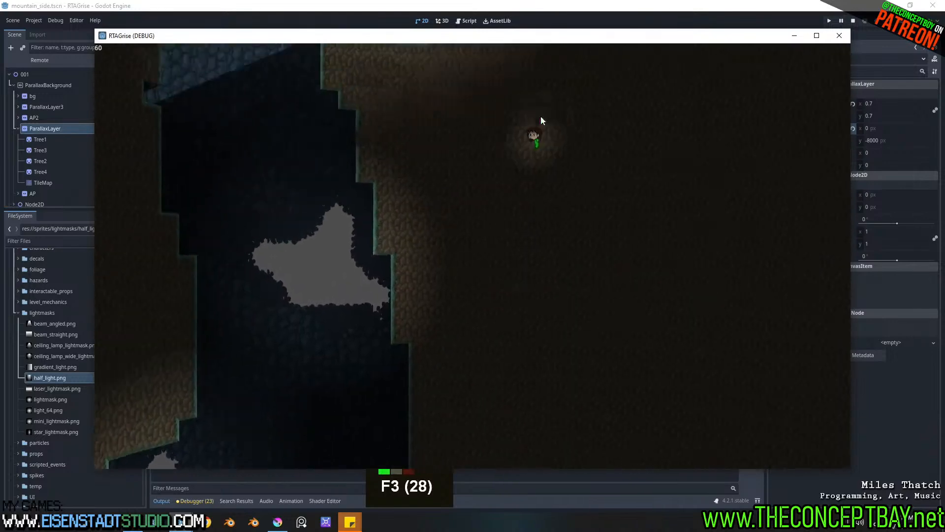
key("F3")
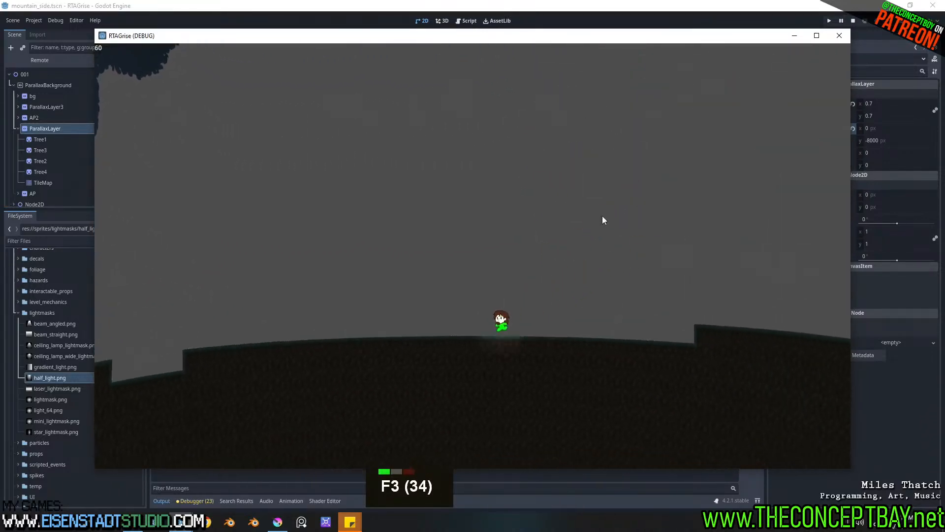
left_click_drag(469, 41, 456, 170)
Step: Try a y motion offset of 8000 on ParallaxLayer while the game runs, and reset it to 0
left_click(881, 140)
type("8000")
key("Return")
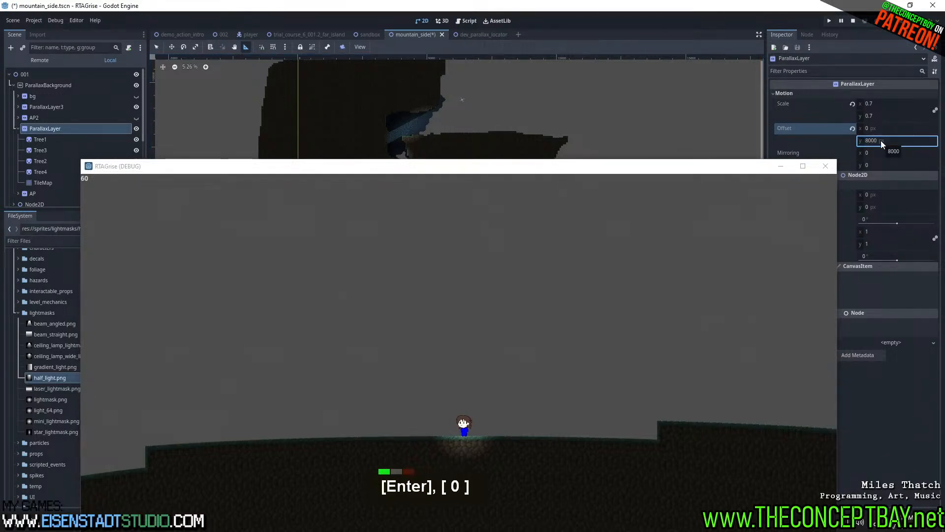
left_click_drag(881, 140, 877, 141)
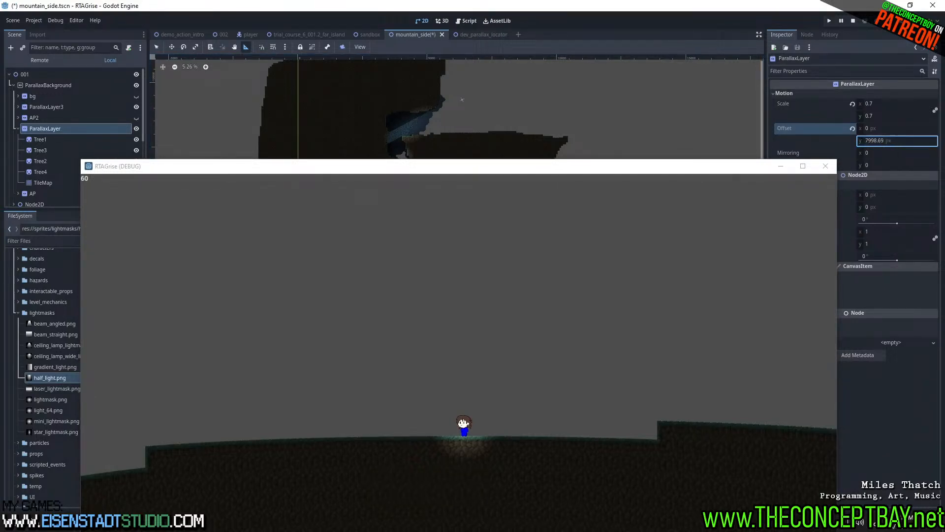
key("Return")
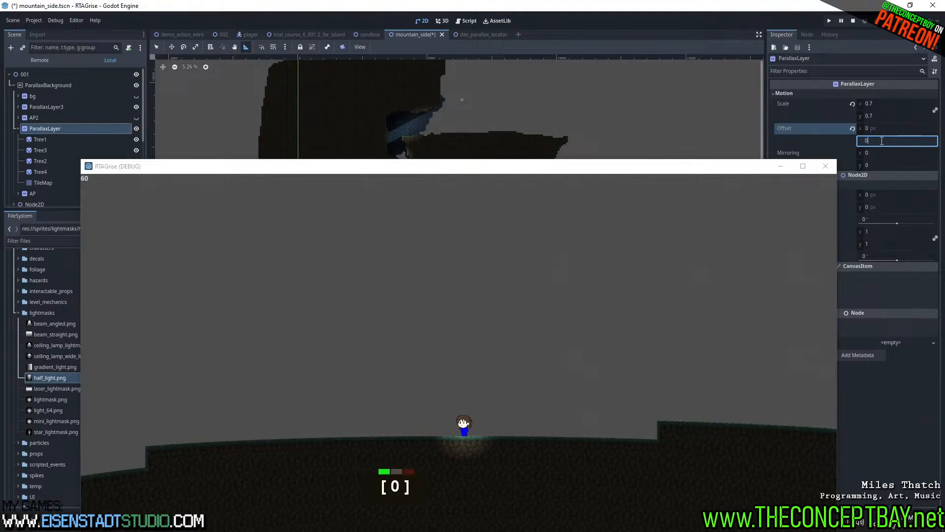
type("0")
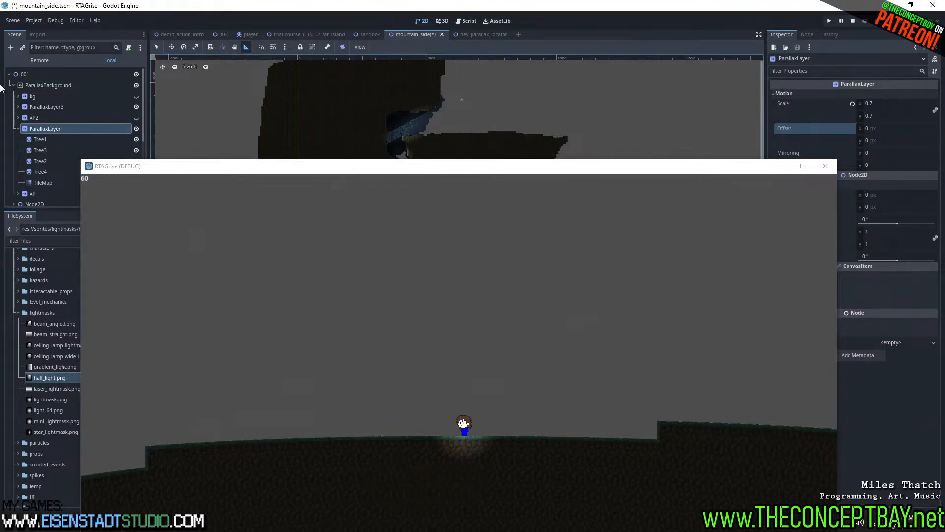
Step: Try ParallaxLayer with a motion scale of 1 and a y motion offset of -8000, and undo both changes
left_click(853, 105)
left_click(889, 139)
type("-8000")
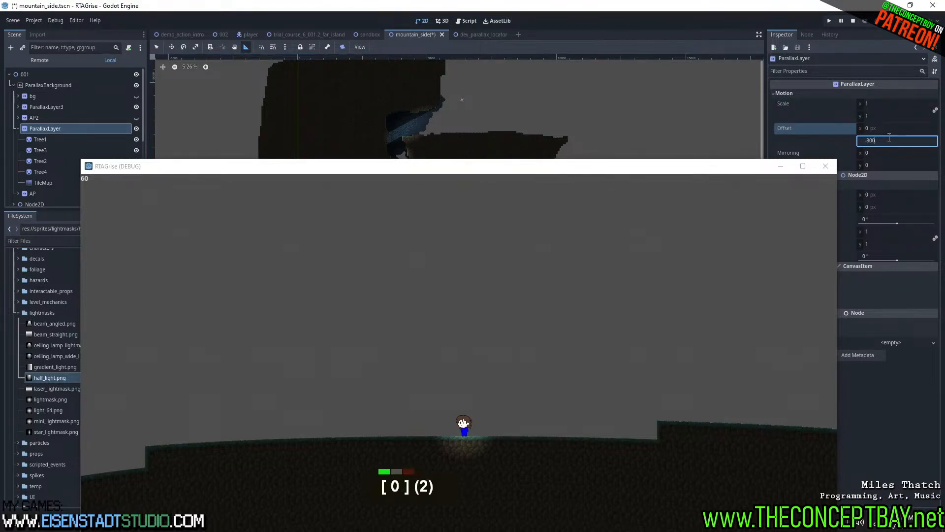
key("Return")
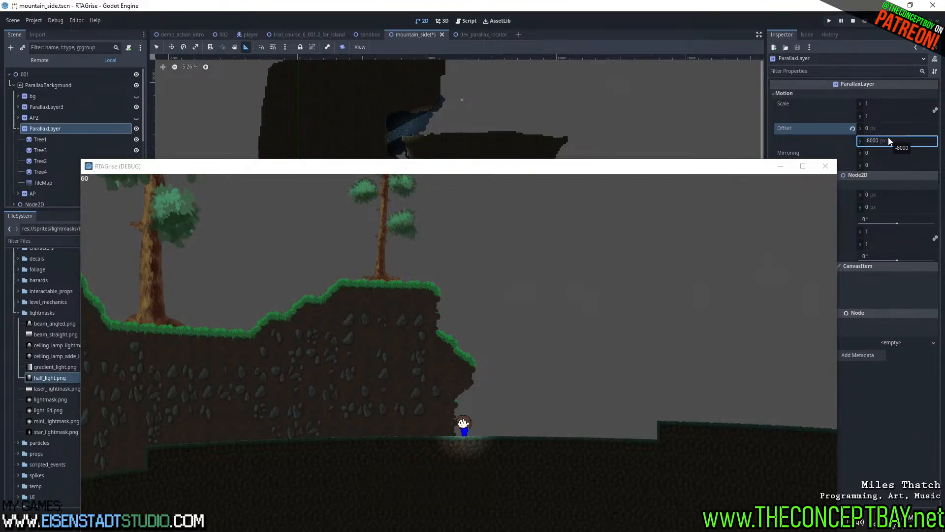
key("ctrl+z")
key("ctrl+z")
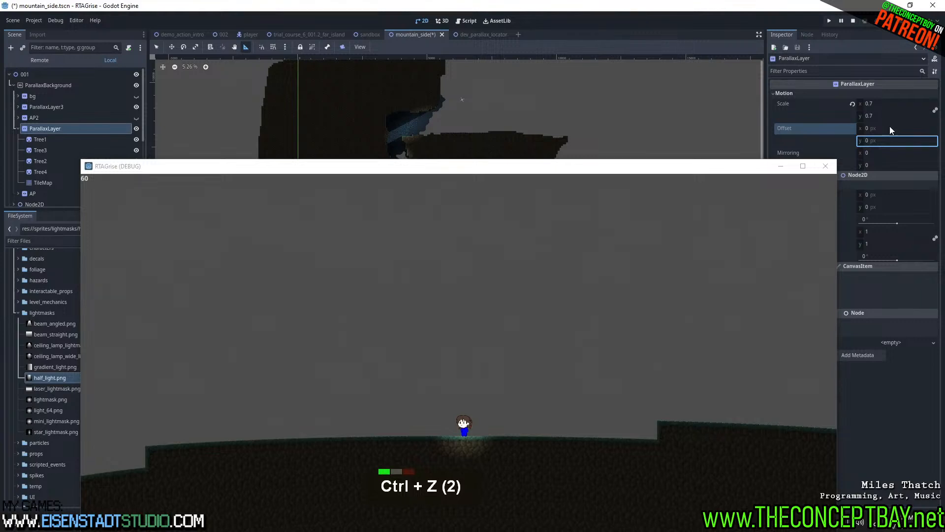
Step: Set the y motion offset of ParallaxLayer to 8000*1.3
left_click(890, 140)
type("8000")
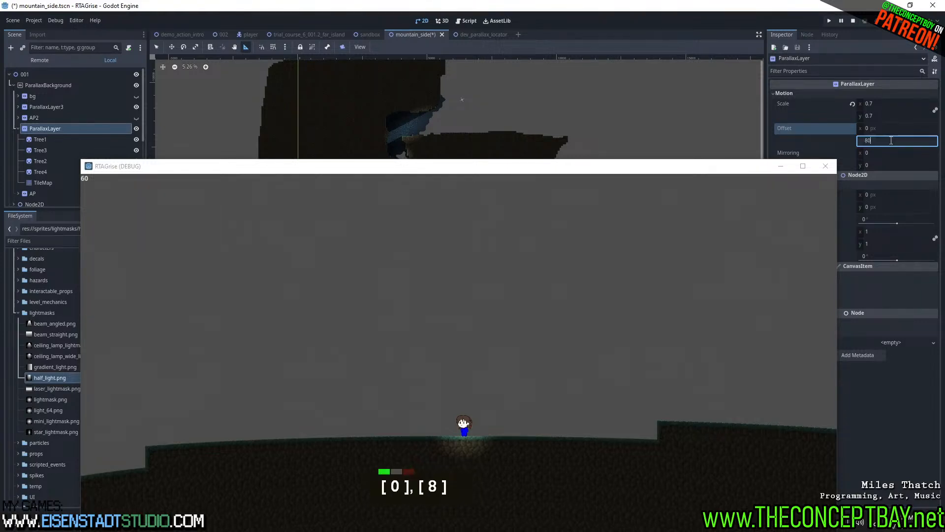
type("*1.3")
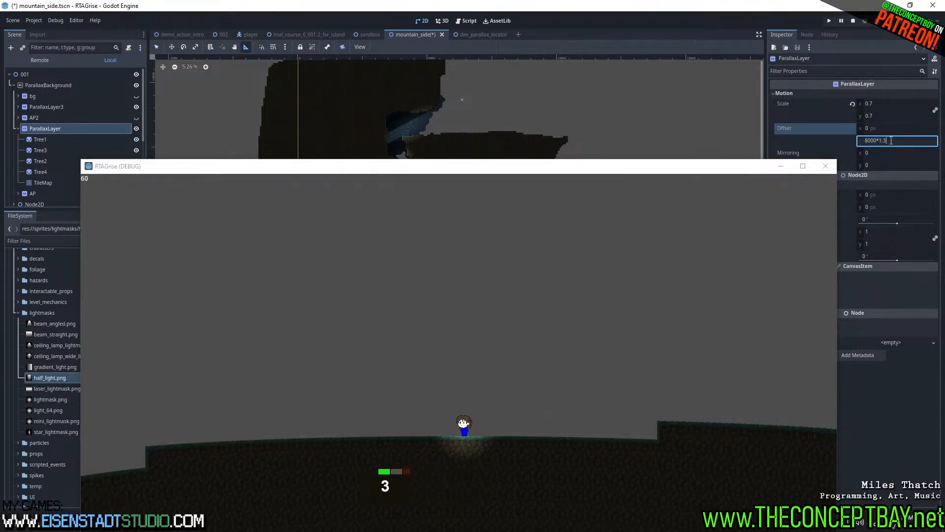
key("Return")
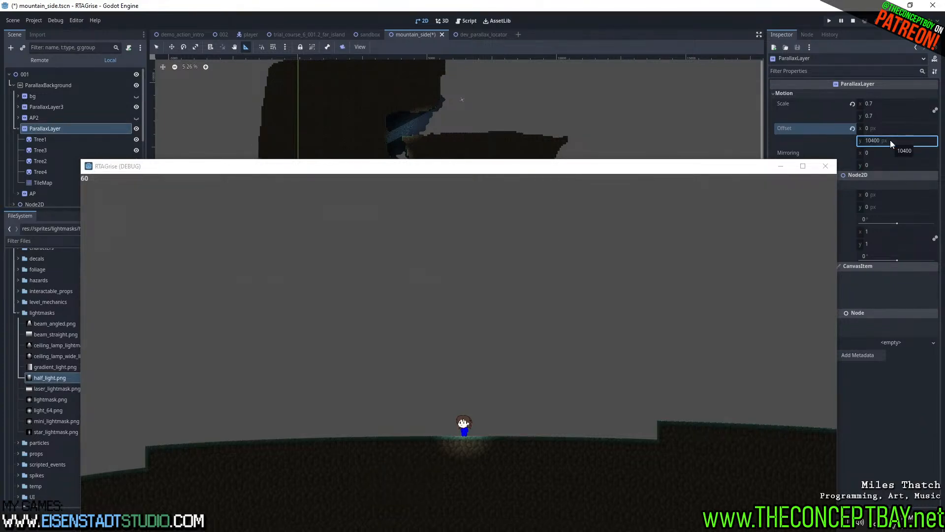
Step: Set the y motion offset of ParallaxLayer to 8000*1.7
left_click(890, 140)
type("8")
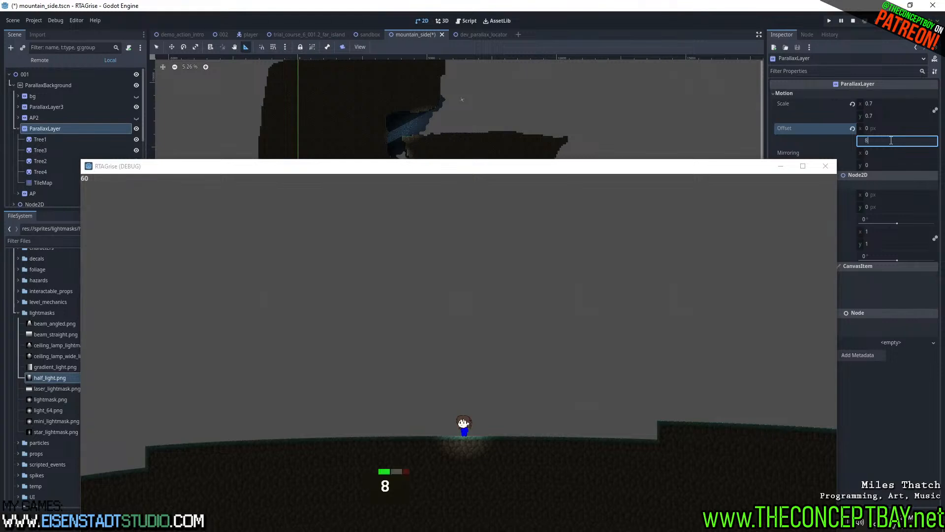
type("000*1.7")
key("Return")
Step: Replace the y motion offset of ParallaxLayer with 8000
left_click(890, 140)
left_click(901, 142)
key("ctrl+a")
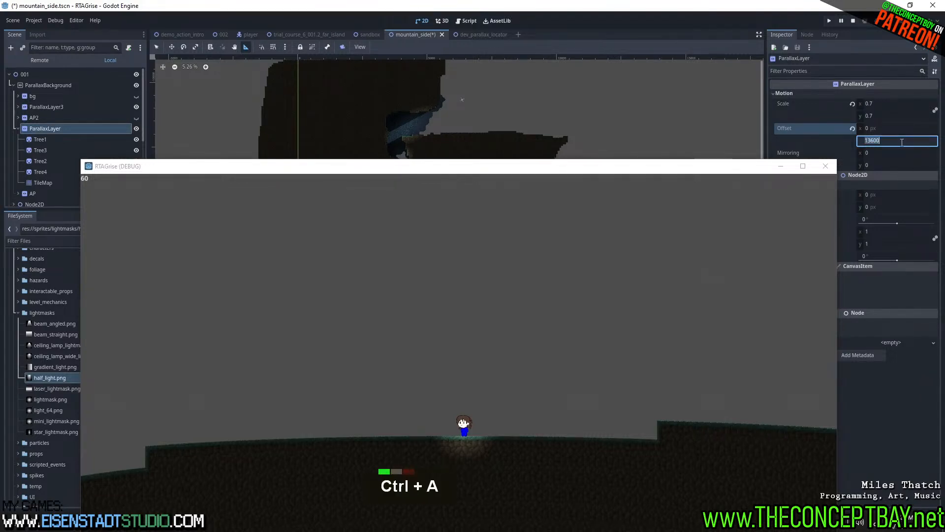
type("8000")
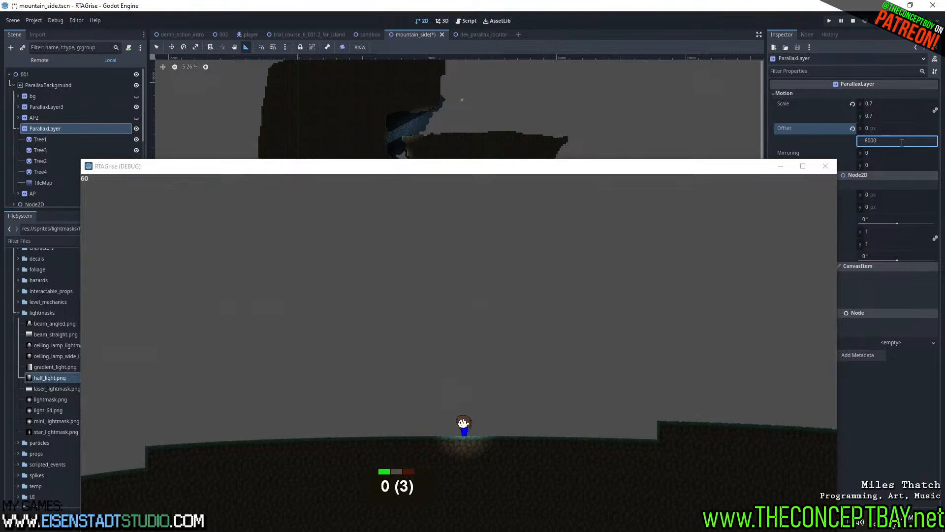
key("Return")
Step: Extend the y motion offset of ParallaxLayer to the expression 8000+800*0.3
double_click(902, 142)
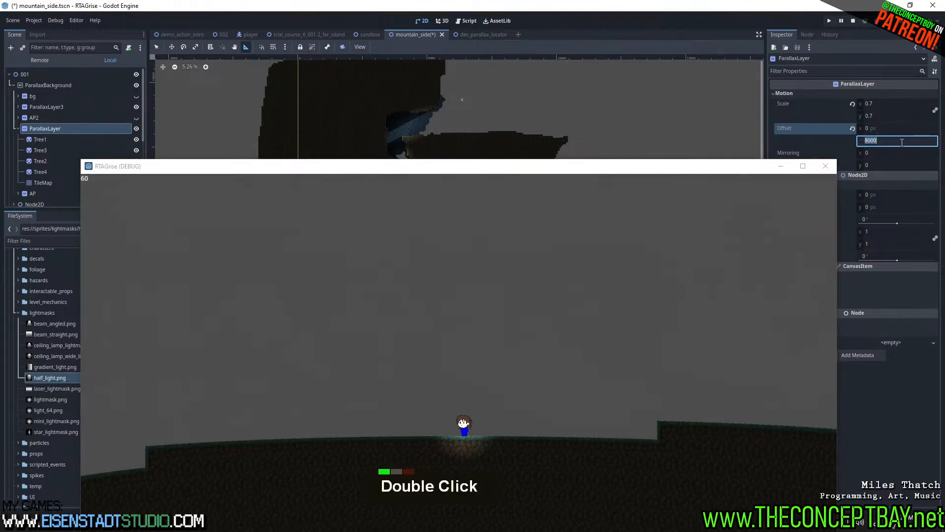
type("+")
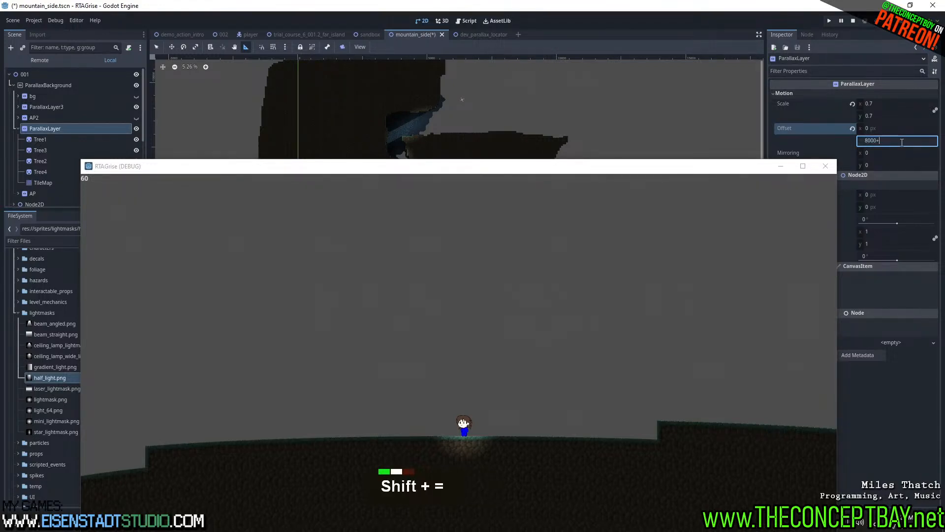
type("800*0,.")
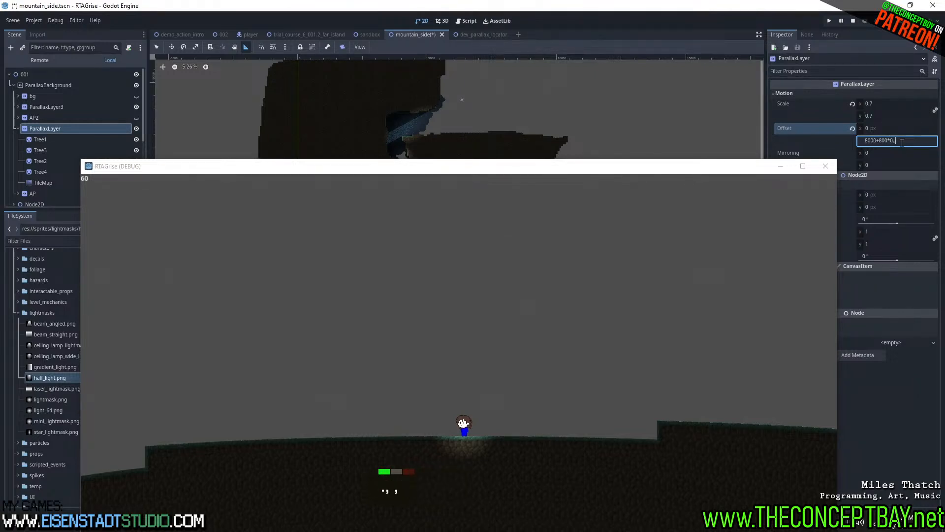
key("BackSpace")
key("BackSpace")
type(".3")
key("Return")
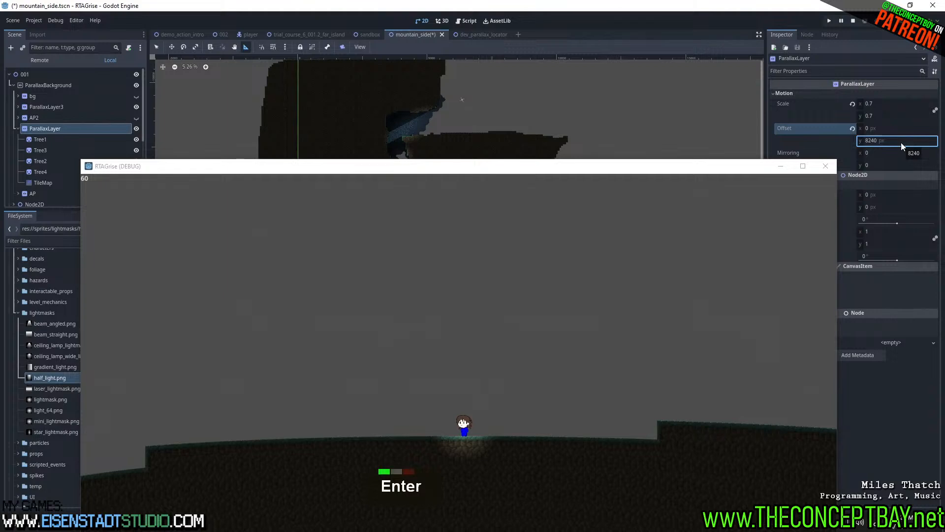
Step: Reset the motion scale of ParallaxLayer to its default and undo that reset
left_click(900, 143)
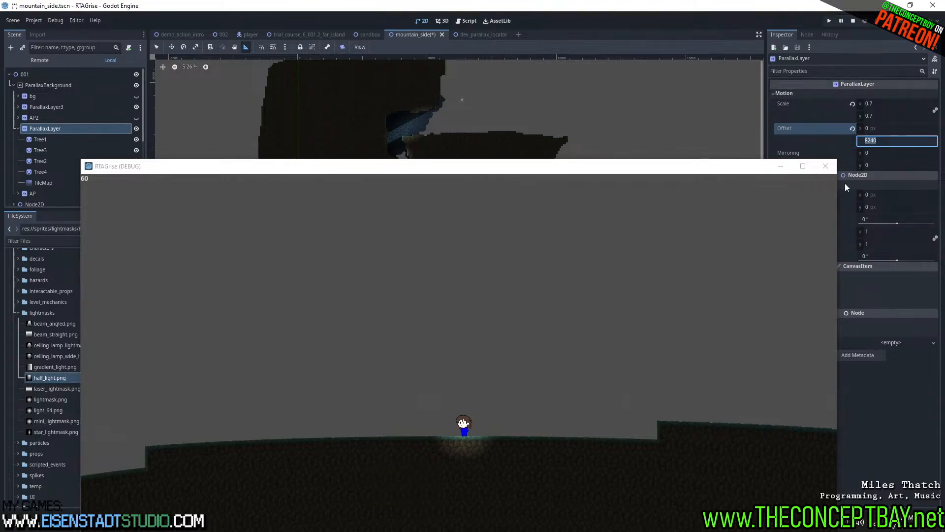
left_click(852, 104)
key("Escape")
key("ctrl+z")
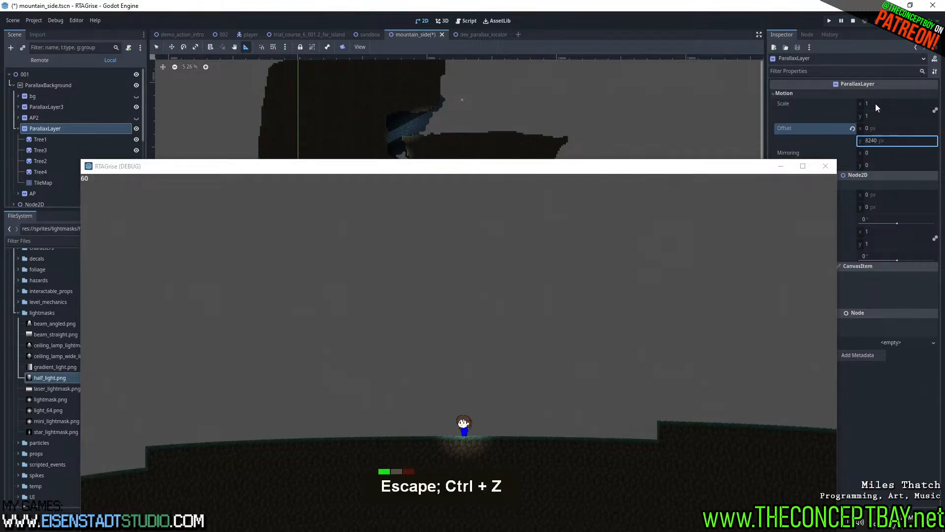
key("ctrl+z")
Step: Set the y motion offset of ParallaxLayer to the expression -8000*1.3
left_click(892, 141)
type("-")
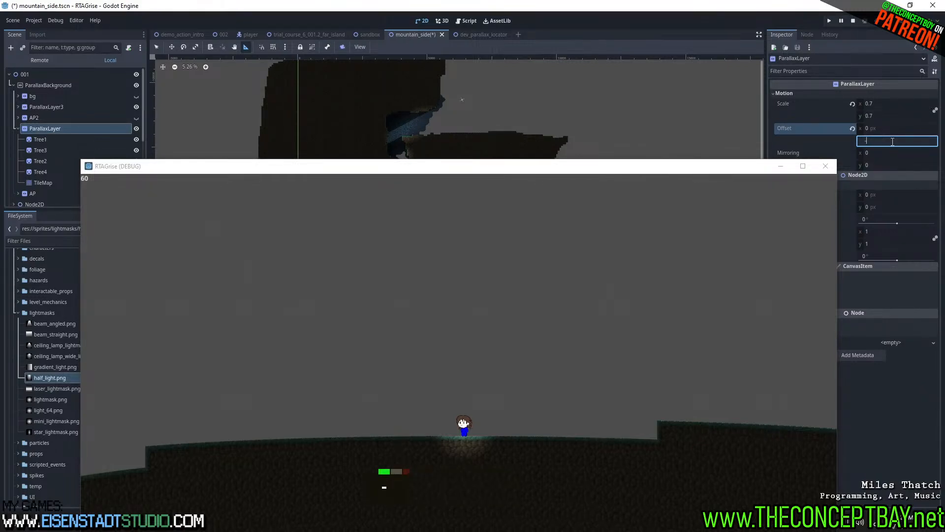
type("8000*")
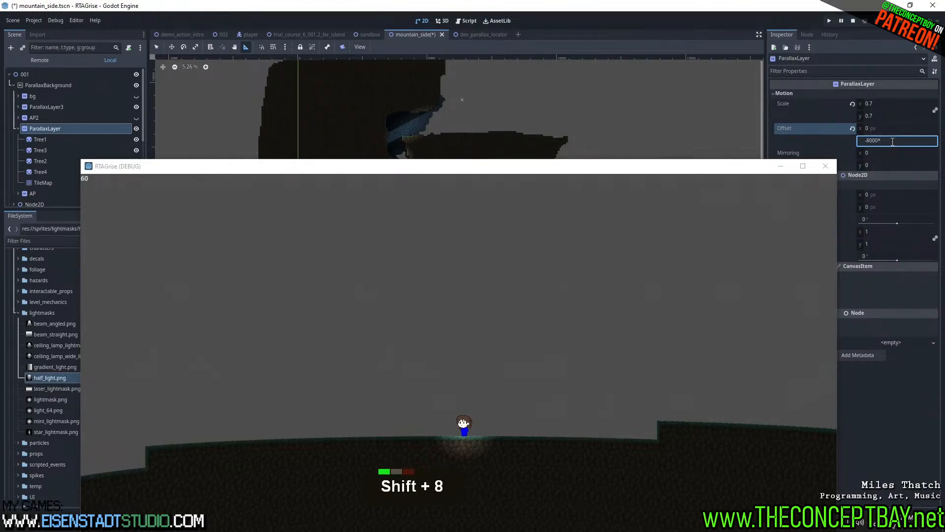
type("1.3")
key("Return")
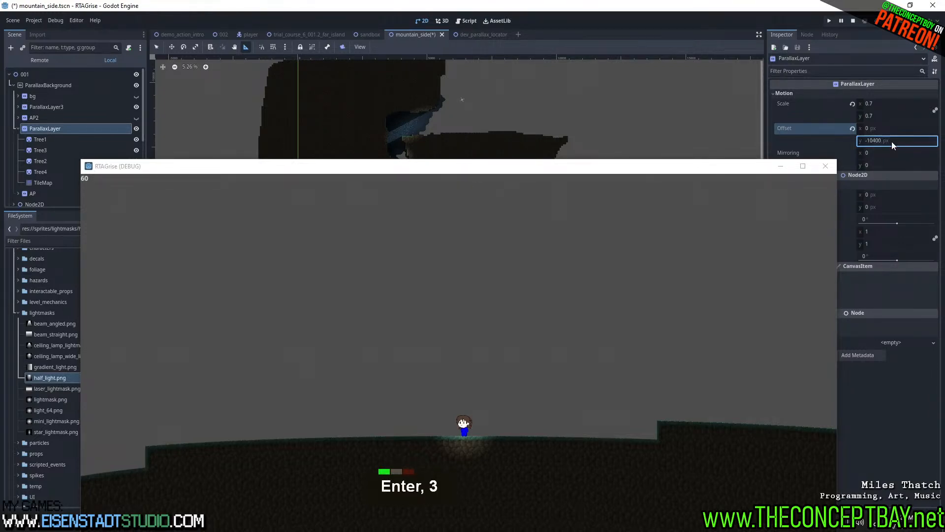
Step: Set the y motion offset of ParallaxLayer to -14000 and reset its motion scale to the default
mouse_move(891, 141)
left_mouse_down()
mouse_move(910, 140)
mouse_move(880, 141)
left_mouse_up()
left_click(906, 139)
type("-14000")
key("Return")
left_click(852, 104)
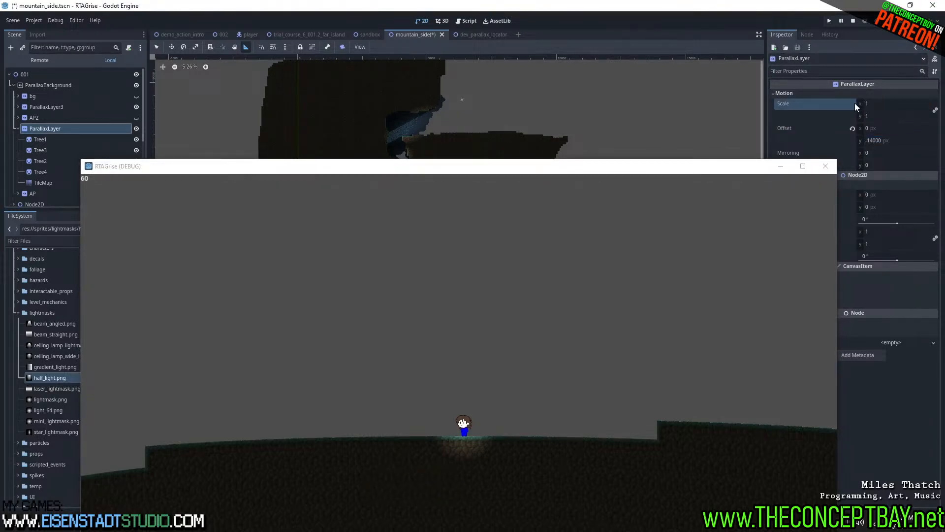
Step: Replace the y motion offset of ParallaxLayer with -8000
left_click(885, 140)
type("-8000")
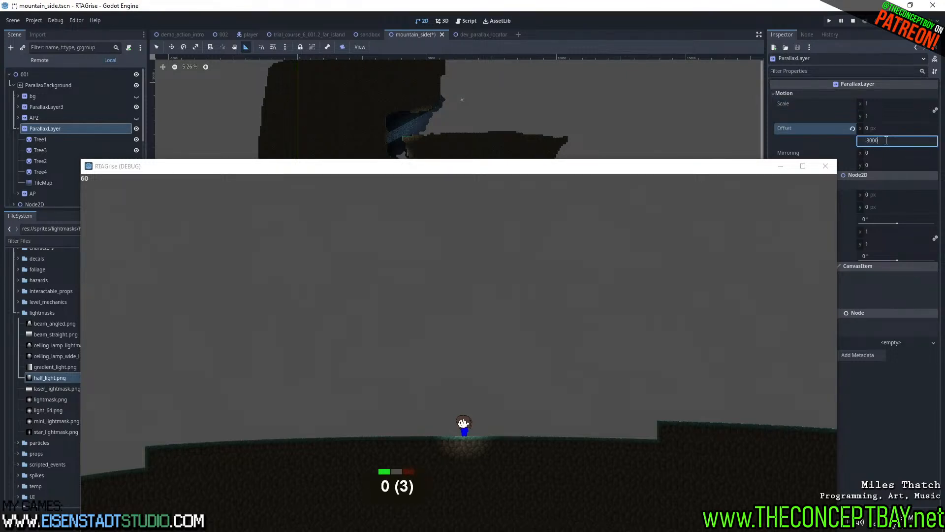
key("Return")
Step: Try different linked motion scale values on ParallaxLayer and undo the scale changes
mouse_move(893, 107)
left_mouse_down()
mouse_move(916, 104)
mouse_move(881, 103)
mouse_move(890, 105)
left_mouse_up()
key("ctrl+z")
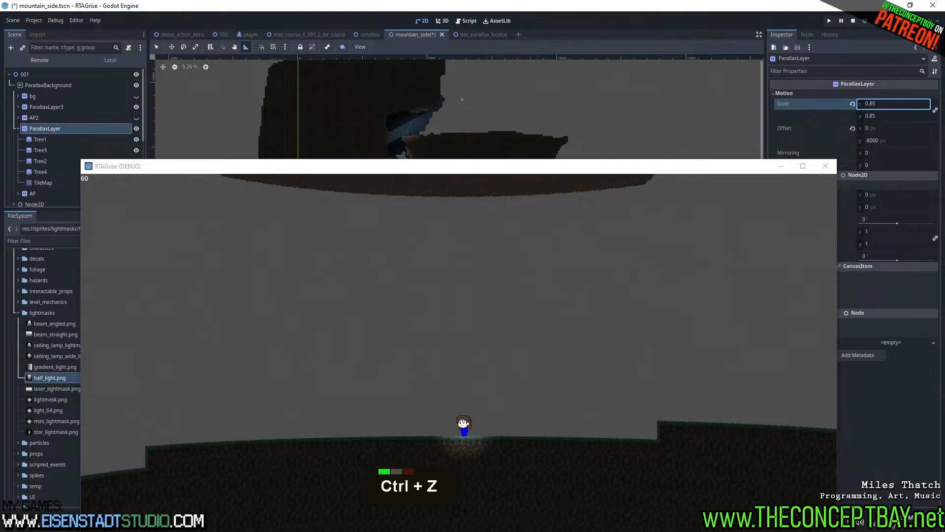
key("ctrl+z")
key("ctrl+z")
Step: Set the linked x and y motion scale of ParallaxLayer to 0.8
left_click(900, 102)
type("0")
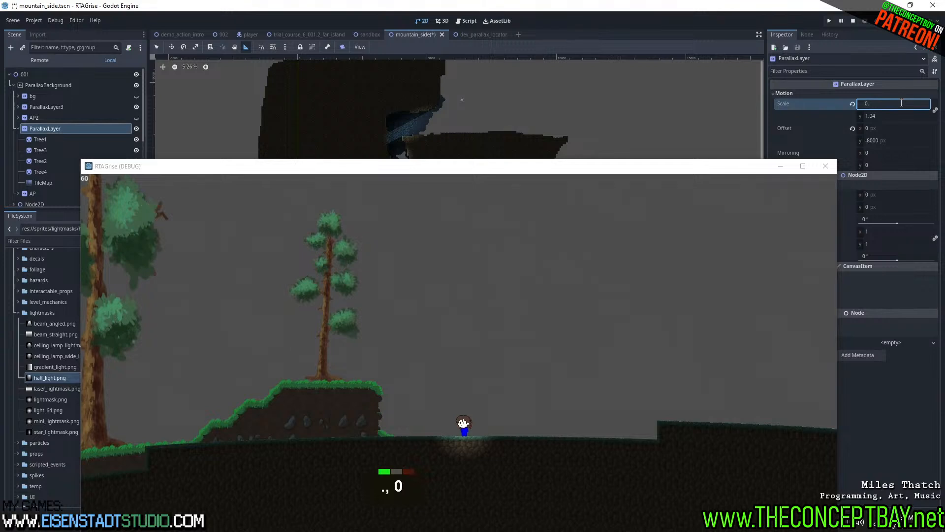
left_click(888, 114)
type("0.8")
key("Return")
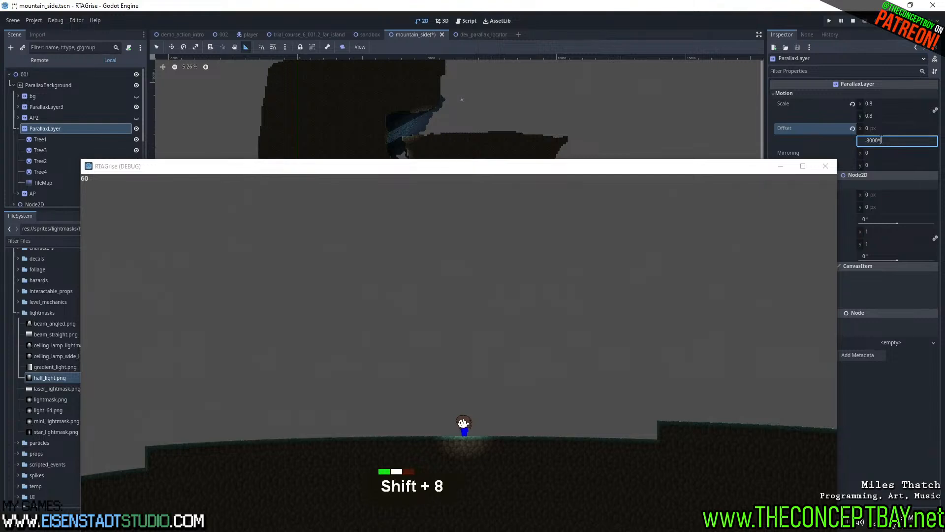
Step: Multiply ParallaxLayer's y motion offset by the layer's scale to get -6400, and fine-tune it to about -6046 against the running game
key("Return")
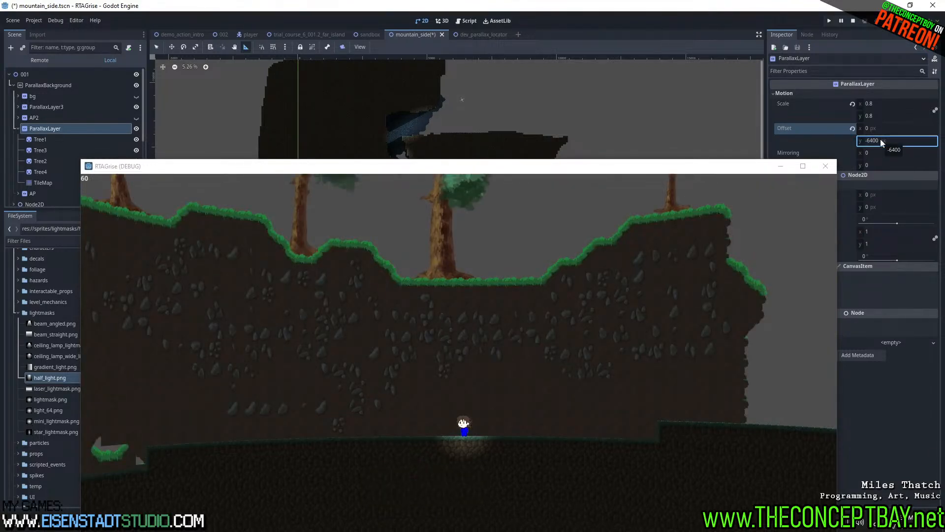
left_click_drag(880, 139, 880, 139)
left_click_drag(887, 140, 931, 140)
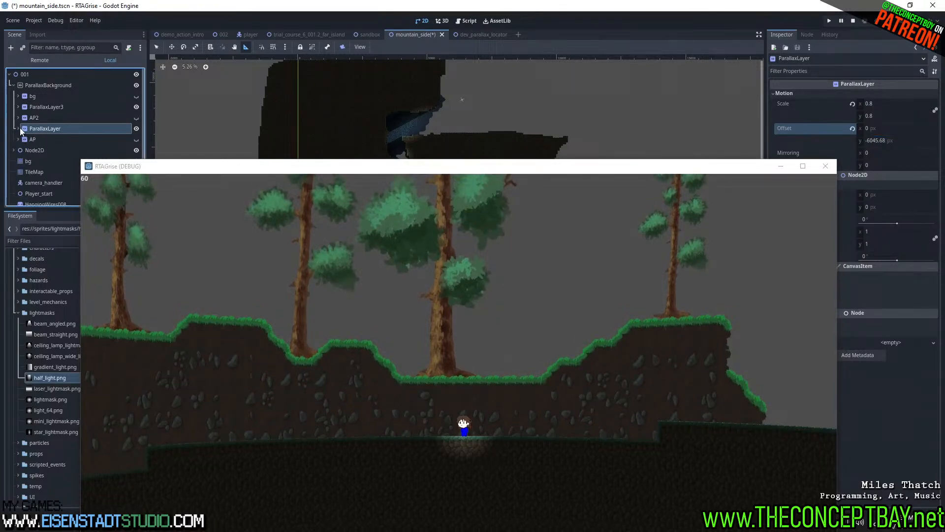
Step: Set the y motion offset of ParallaxLayer3 to -4000, computed from -8000, and fine-tune it to about -3612
left_click(44, 107)
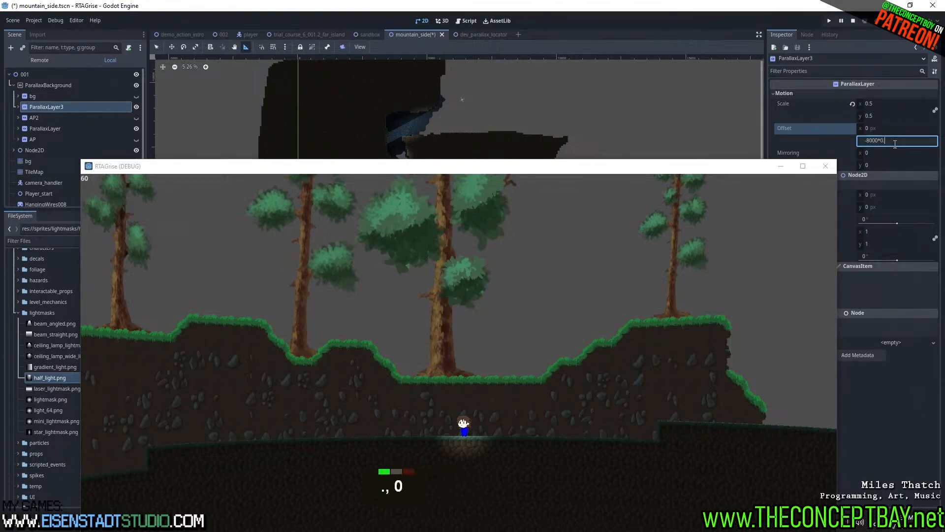
key("Return")
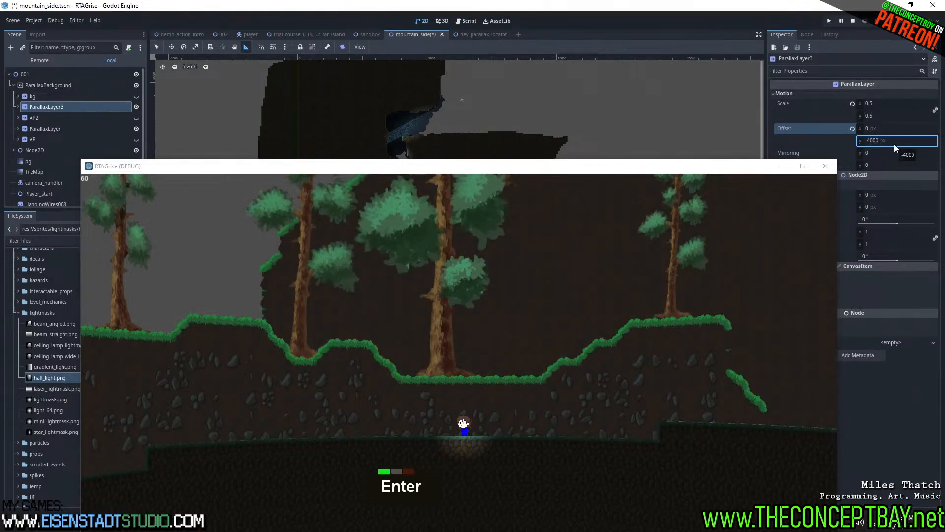
left_click_drag(893, 143, 887, 144)
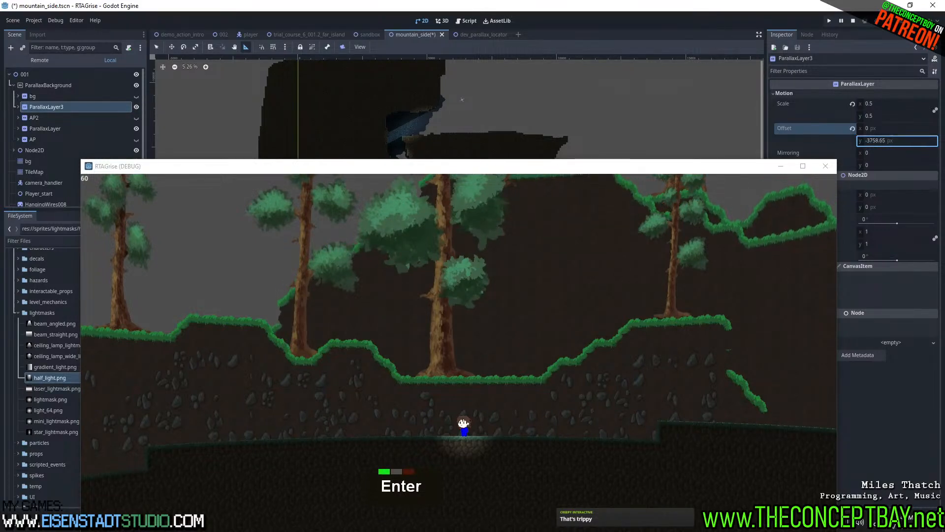
left_click_drag(897, 141, 921, 141)
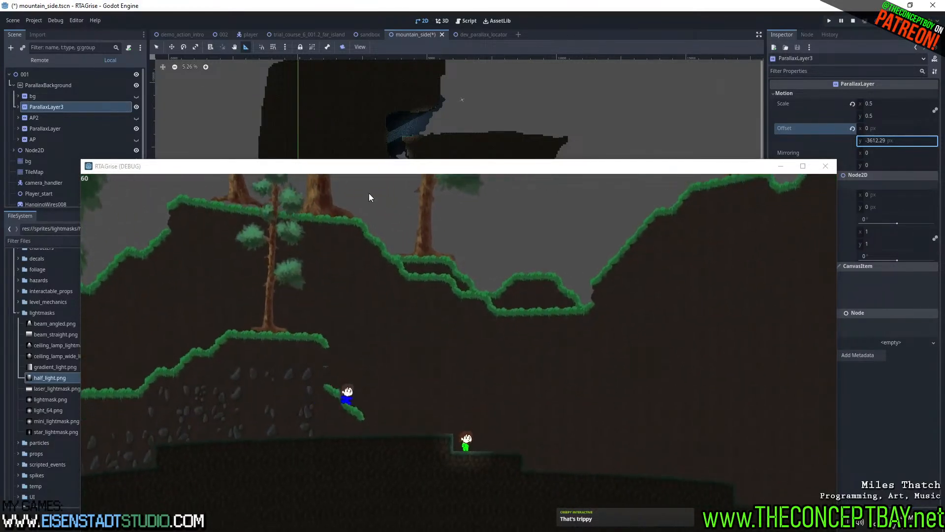
Step: Reposition the running game window and set the x motion offset of ParallaxLayer and ParallaxLayer3 to 800
left_click_drag(350, 173, 365, 61)
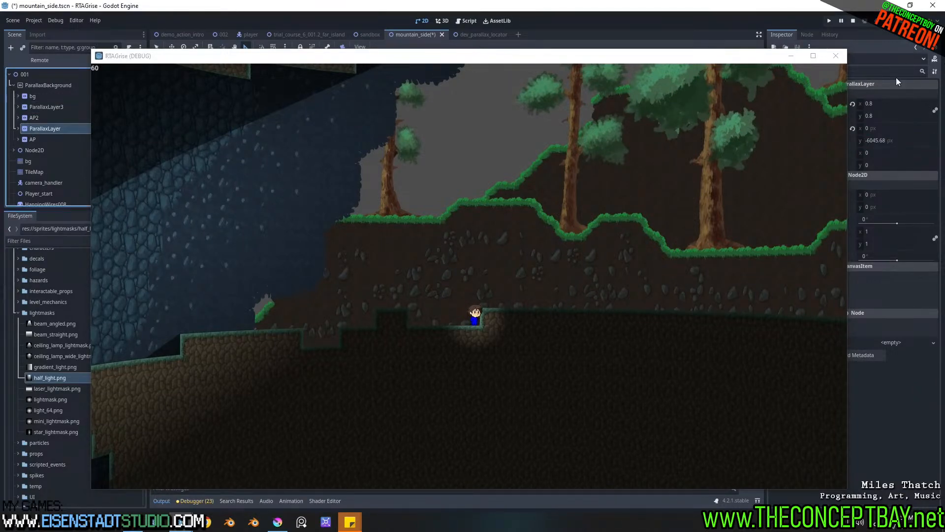
left_click_drag(885, 129, 890, 129)
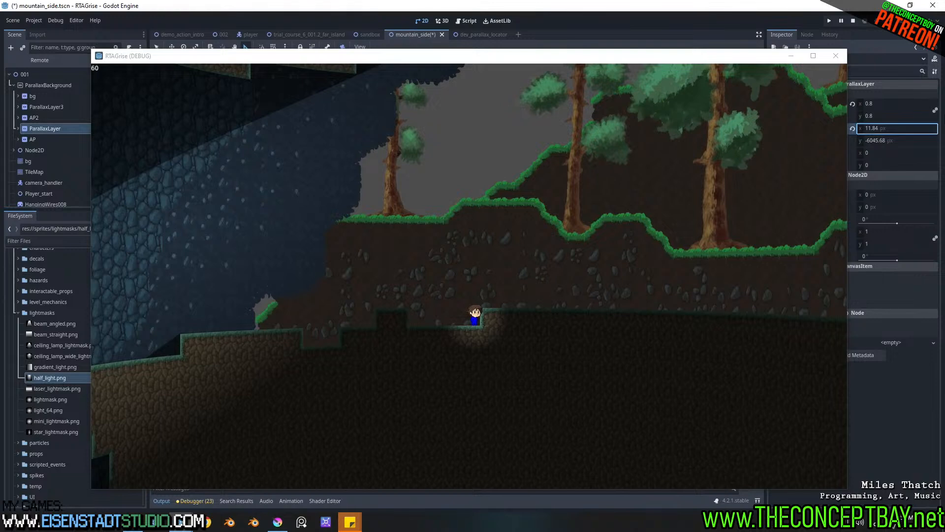
type("0")
key("Return")
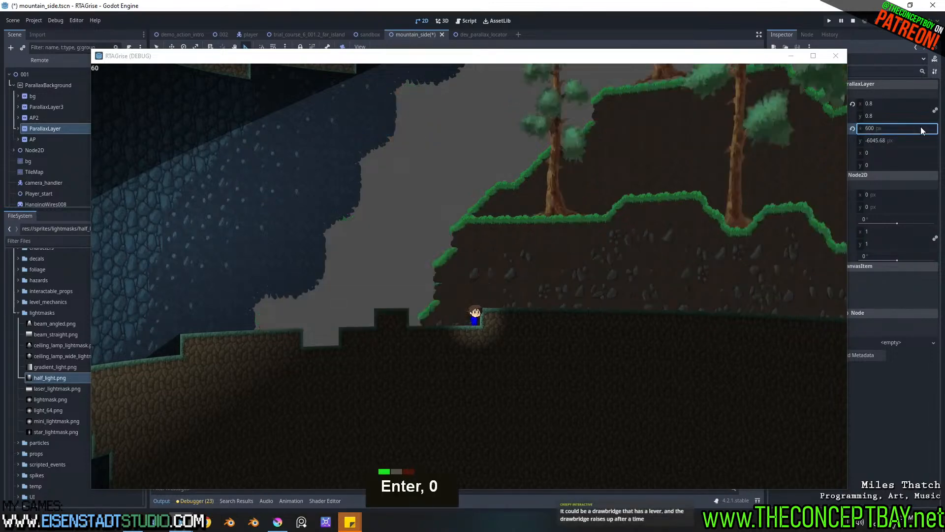
left_click_drag(886, 128, 907, 128)
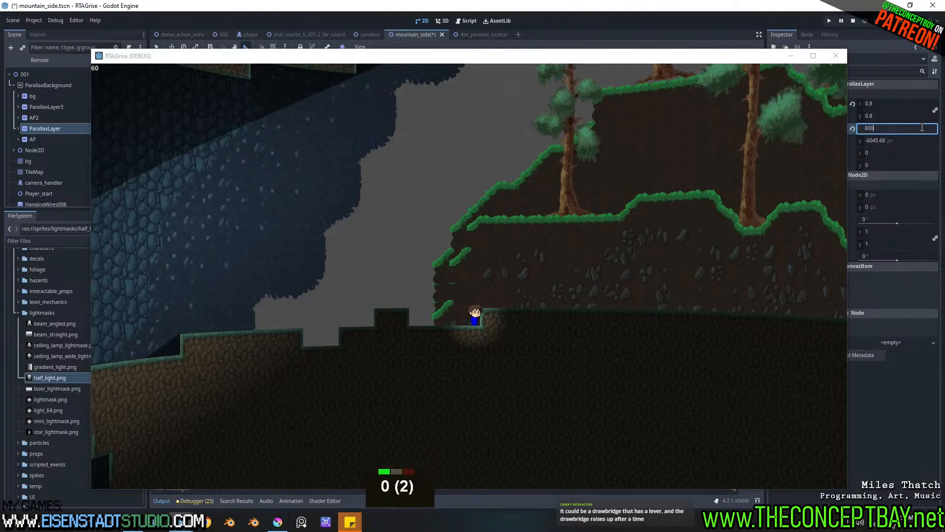
key("Return")
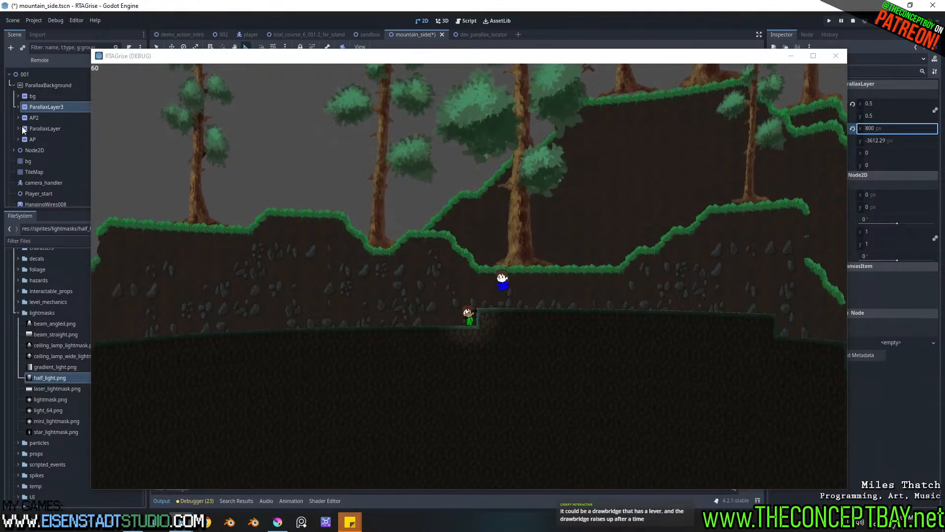
Step: Lower the motion scale of ParallaxLayer to 0.72 and, after trying -4045.705, set its y motion offset to -5045.705
left_click_drag(896, 103, 858, 103)
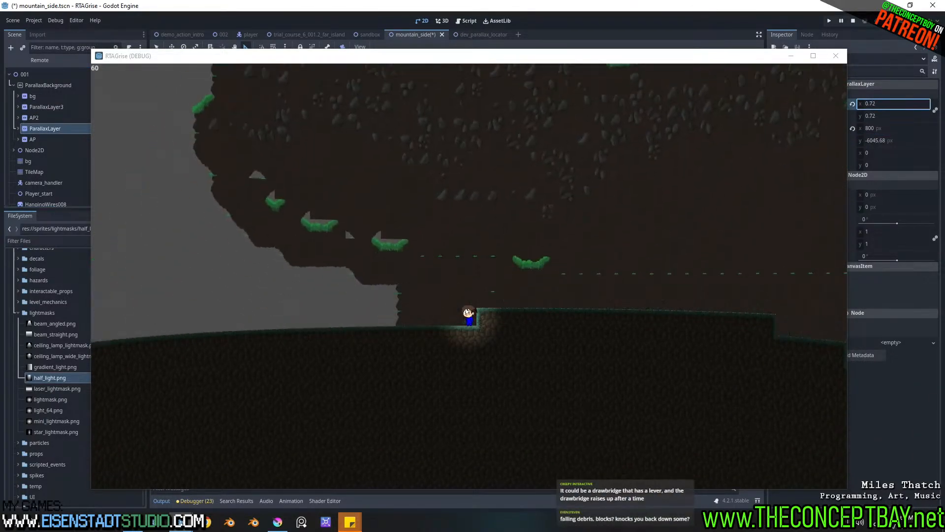
left_click(896, 137)
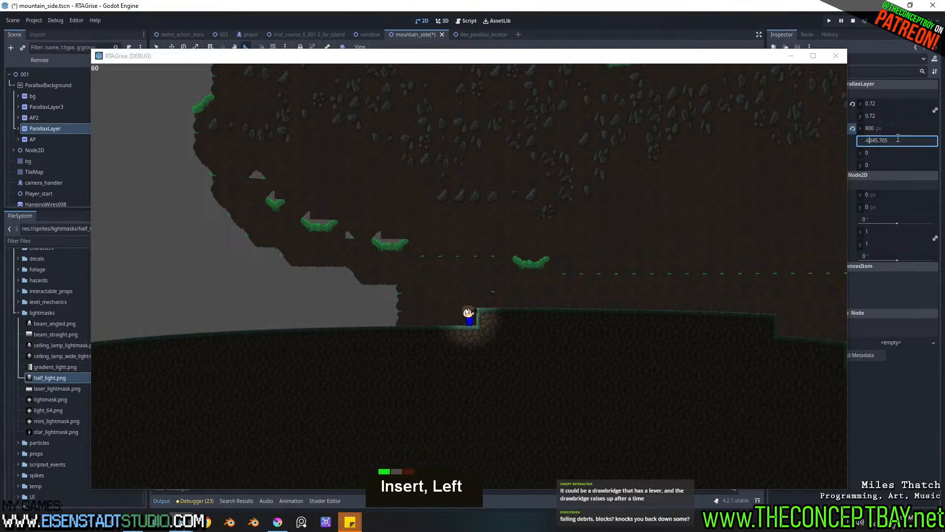
key("Return")
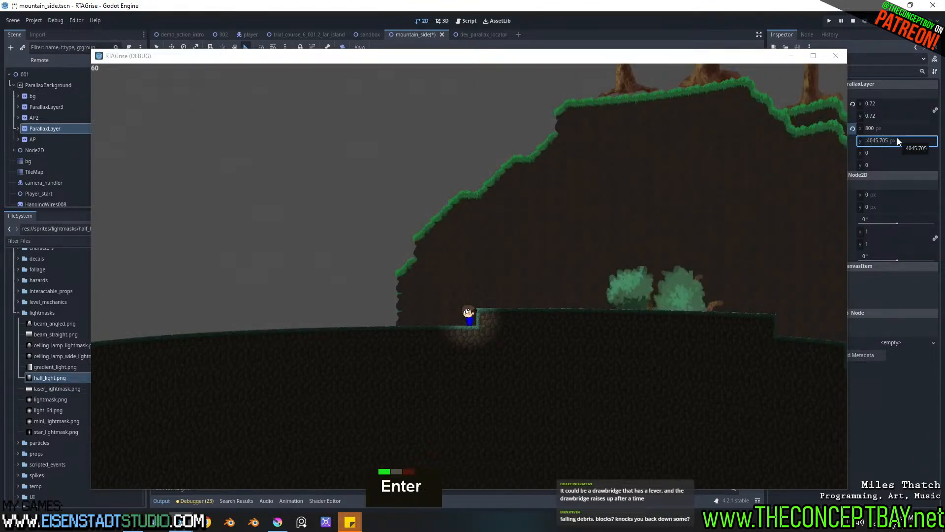
key("ctrl+z")
left_click(868, 141)
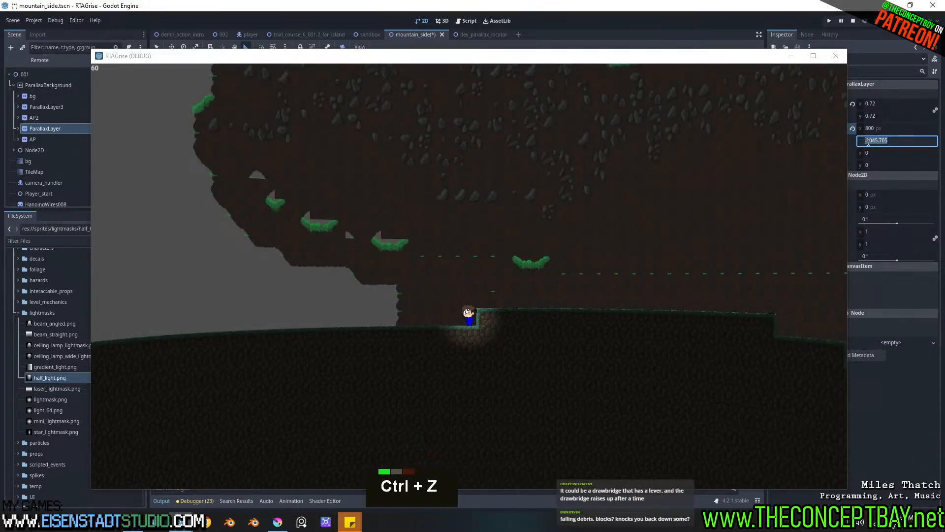
key("Right")
type("5")
key("Return")
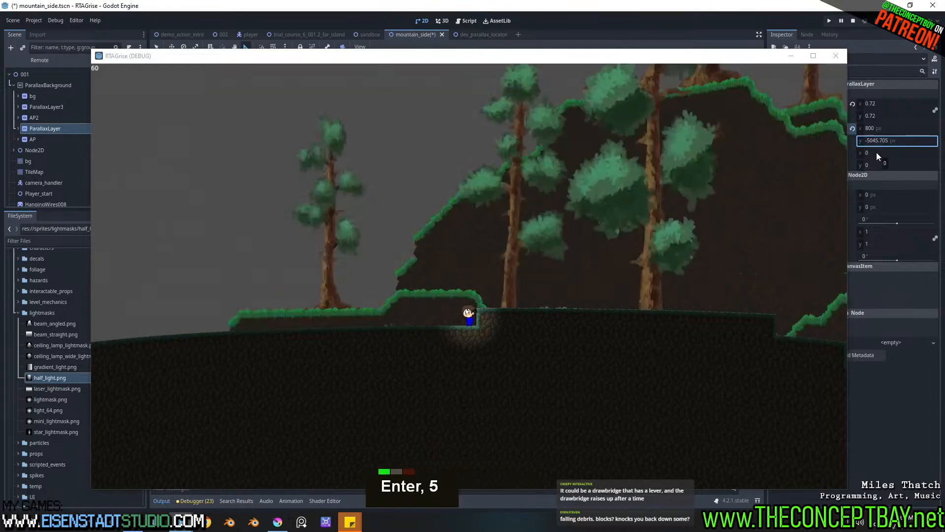
Step: Try y motion offsets of about -5212 and -4212 on ParallaxLayer
left_click_drag(886, 142, 804, 141)
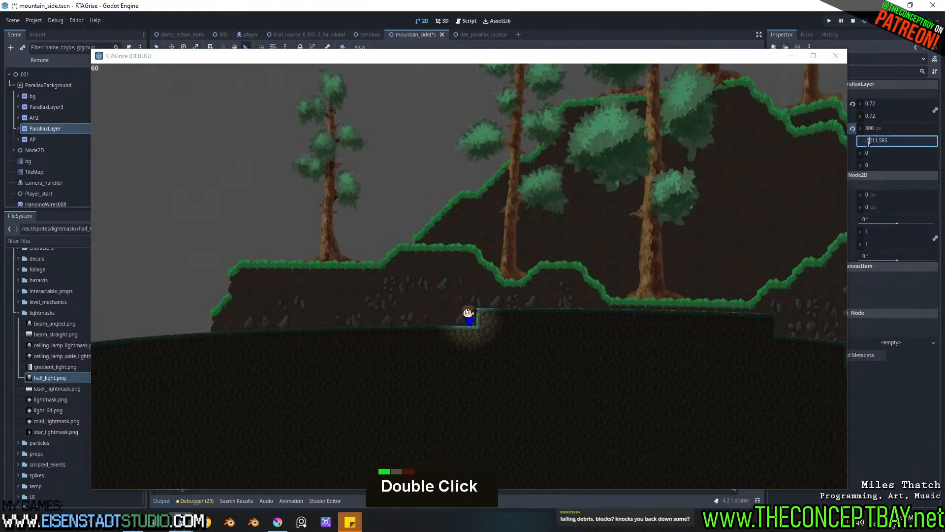
type("4")
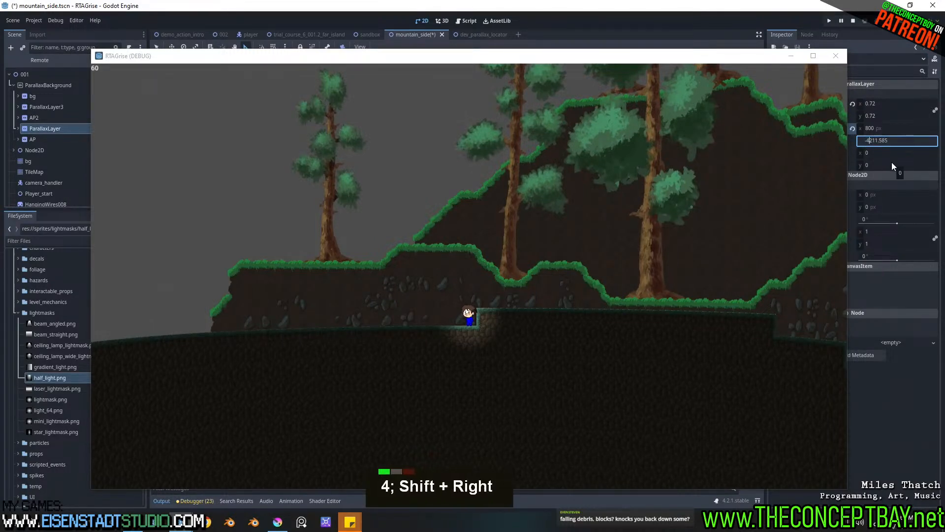
key("Return")
Step: Change the leading digits of ParallaxLayer's y motion offset to make it -5511.605
double_click(873, 141)
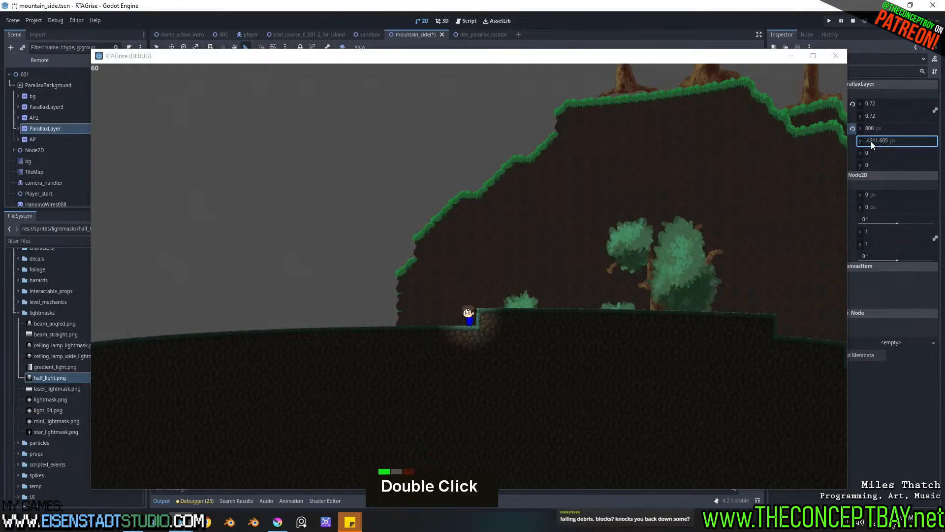
double_click(871, 141)
key("BackSpace")
key("BackSpace")
type("55")
key("Return")
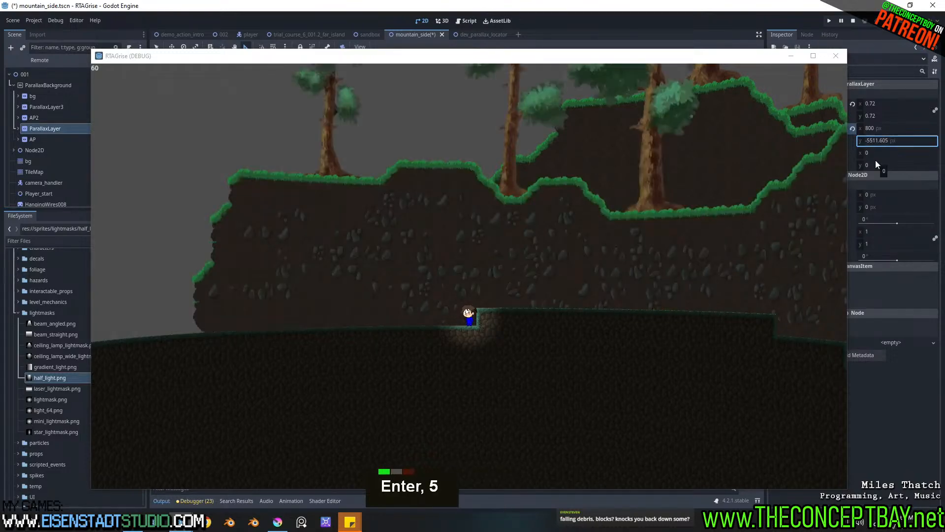
Step: Fine-tune the y motion offset of ParallaxLayer to -5279 while watching the ground line in the running game
left_click_drag(876, 141, 888, 141)
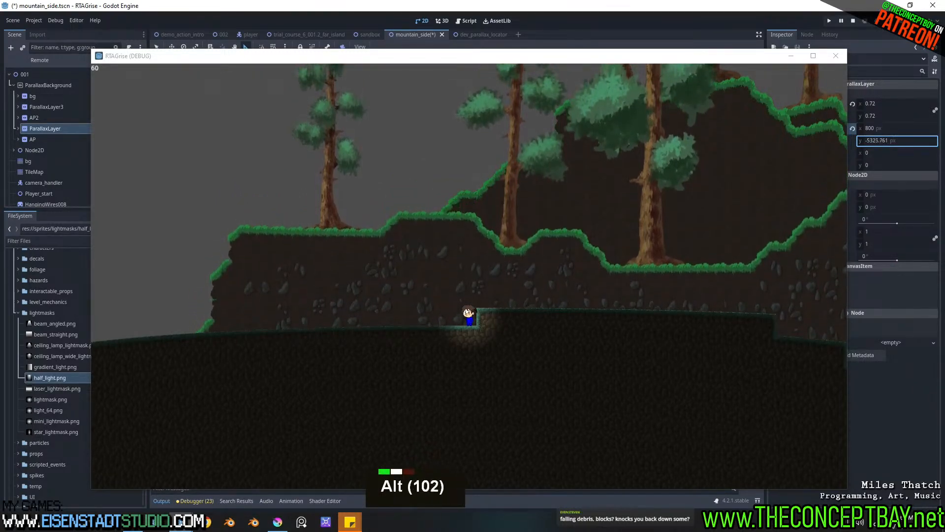
left_click_drag(897, 140, 896, 140, "alt")
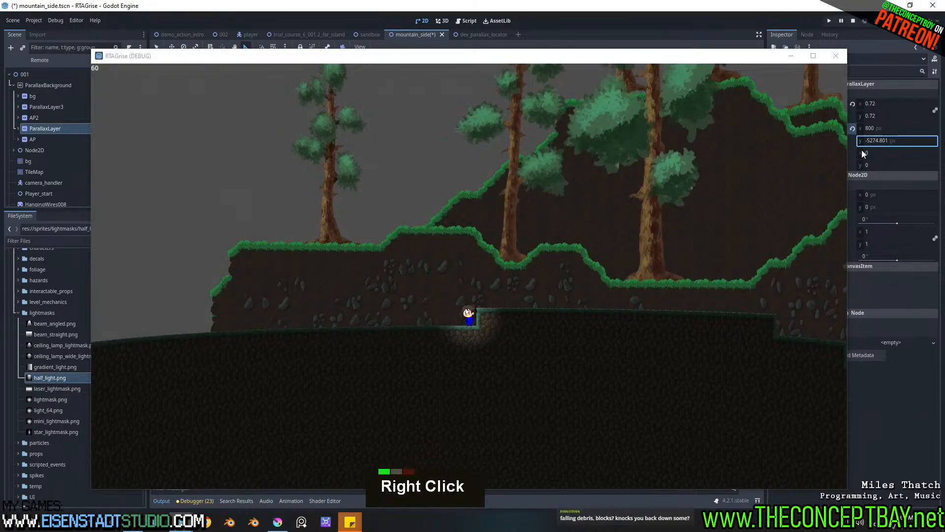
left_click_drag(870, 142, 871, 142)
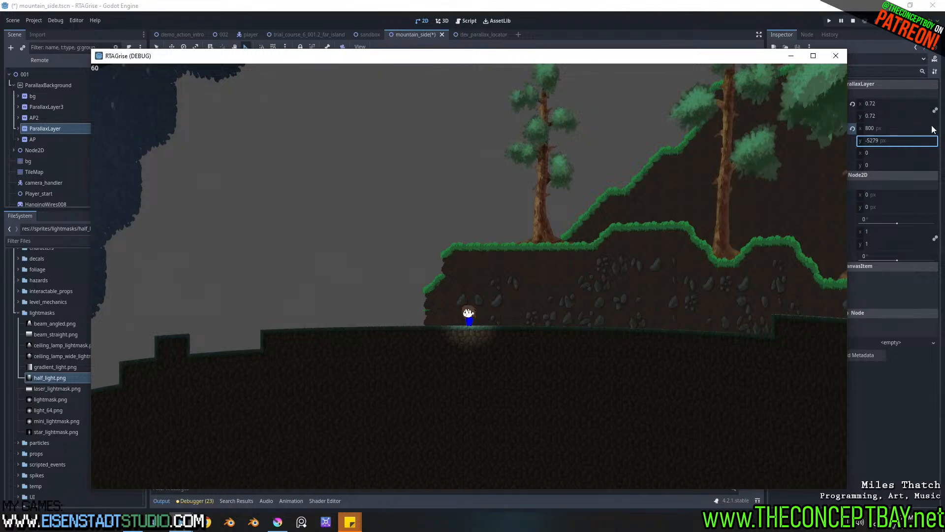
Step: Set the linked motion scale of ParallaxLayer to 0.6
left_click(877, 104)
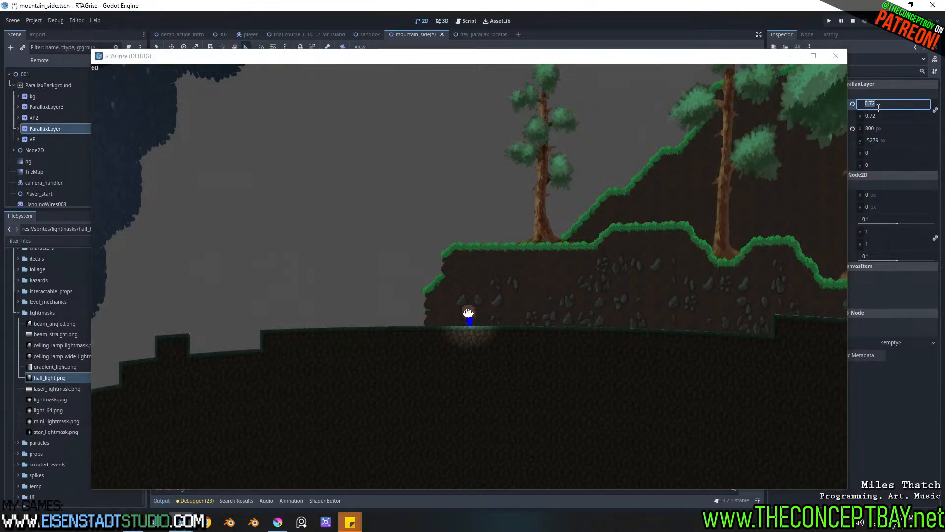
type("0.6")
key("Return")
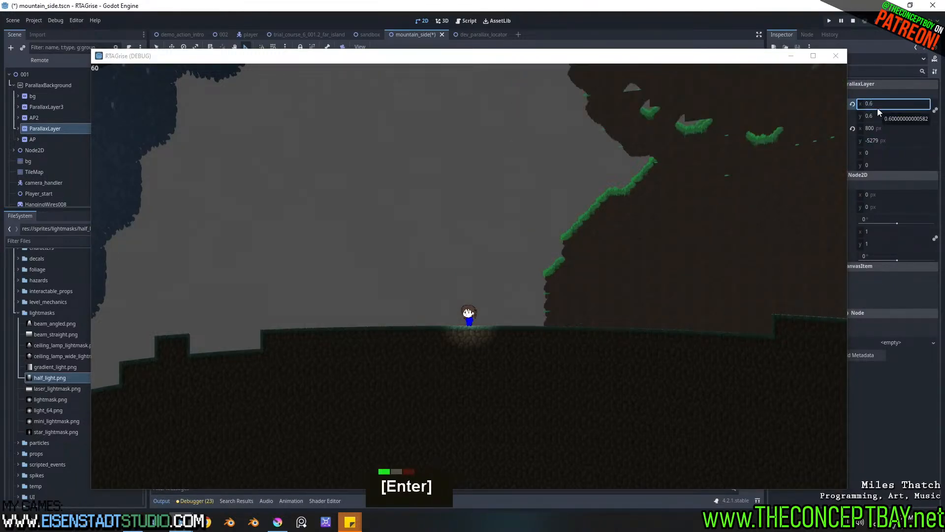
Step: Adjust ParallaxLayer's motion offset to x 5.525 and y -4226.405 while watching the hillside in the running game
left_click_drag(874, 143, 869, 143)
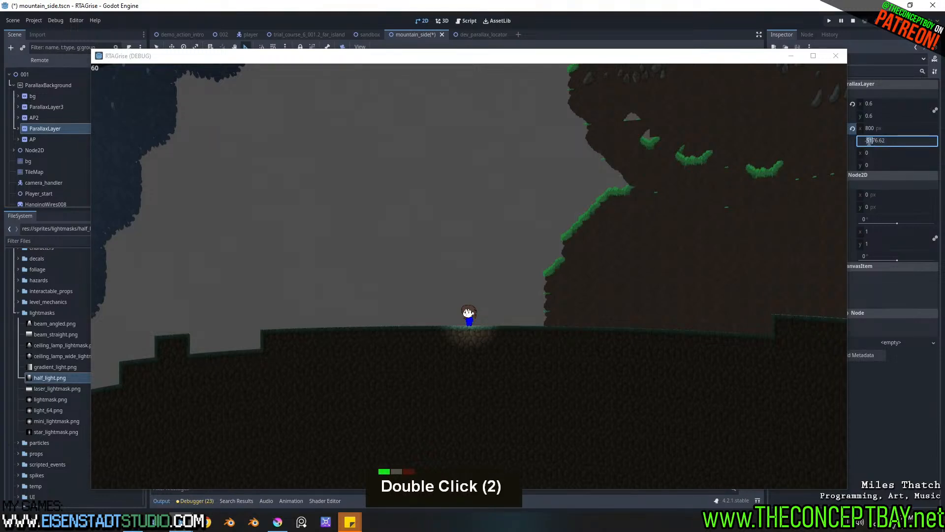
key("Return")
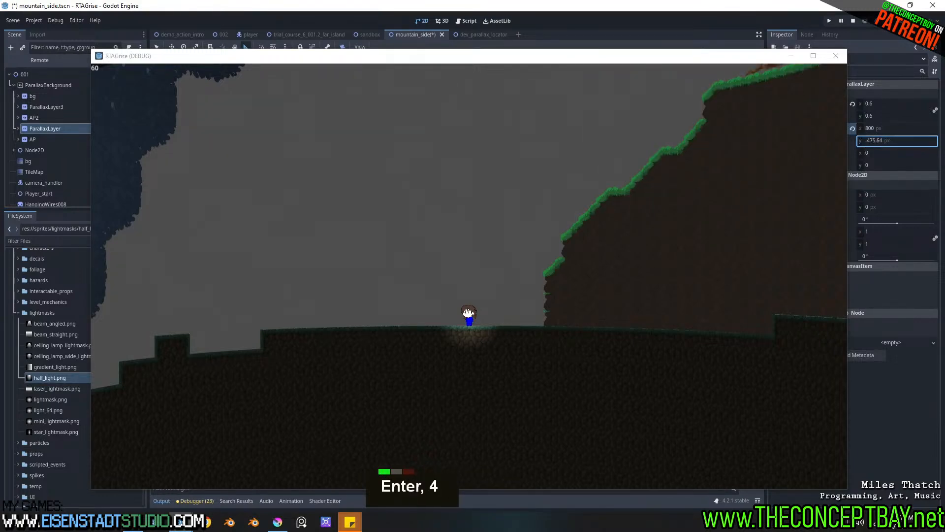
type("0")
key("Return")
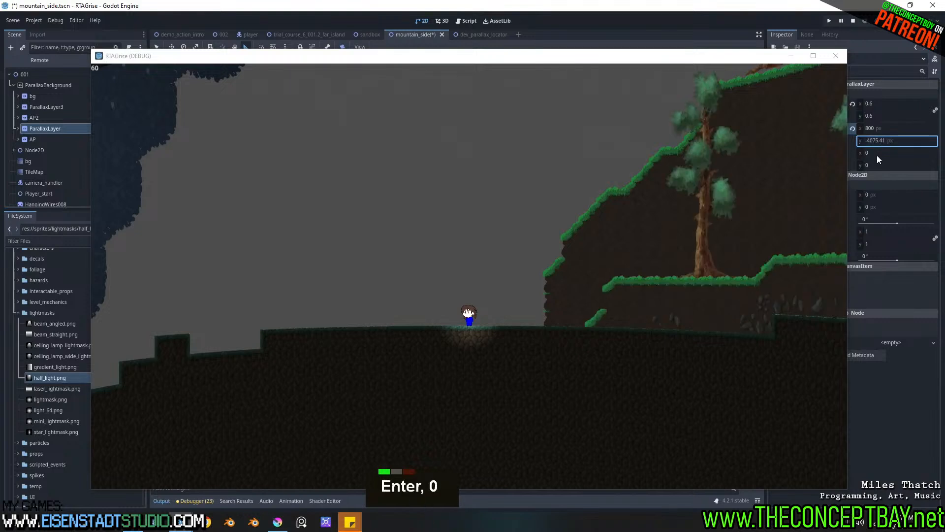
mouse_move(881, 139)
left_mouse_down()
mouse_move(858, 139)
mouse_move(859, 128)
mouse_move(868, 129)
left_mouse_up()
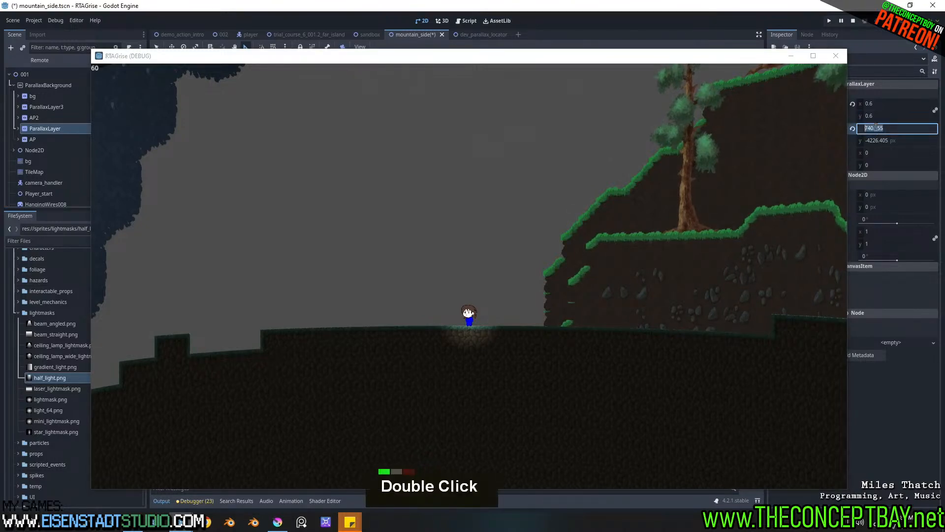
type("0")
key("Return")
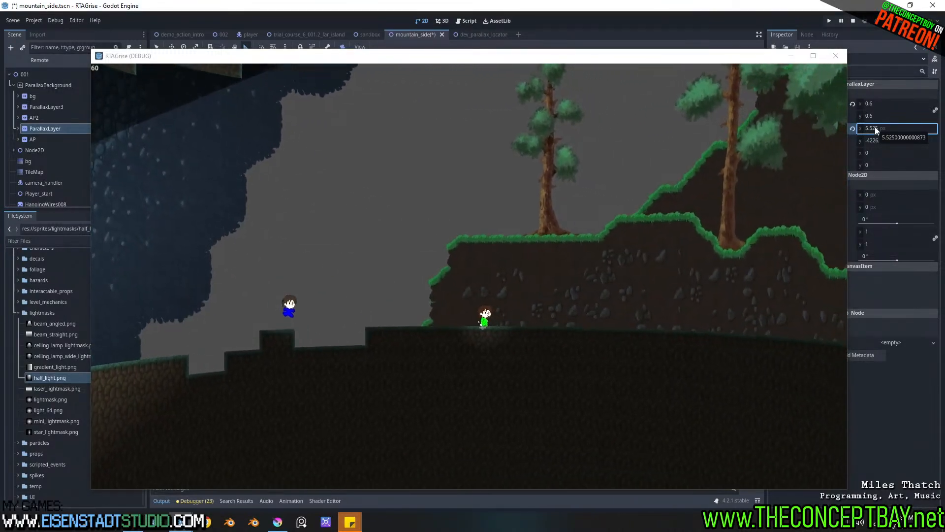
Step: Make the hidden AP, AP2 and bg parallax layers visible, check them in the running game and close it
left_click_drag(260, 62, 363, 74)
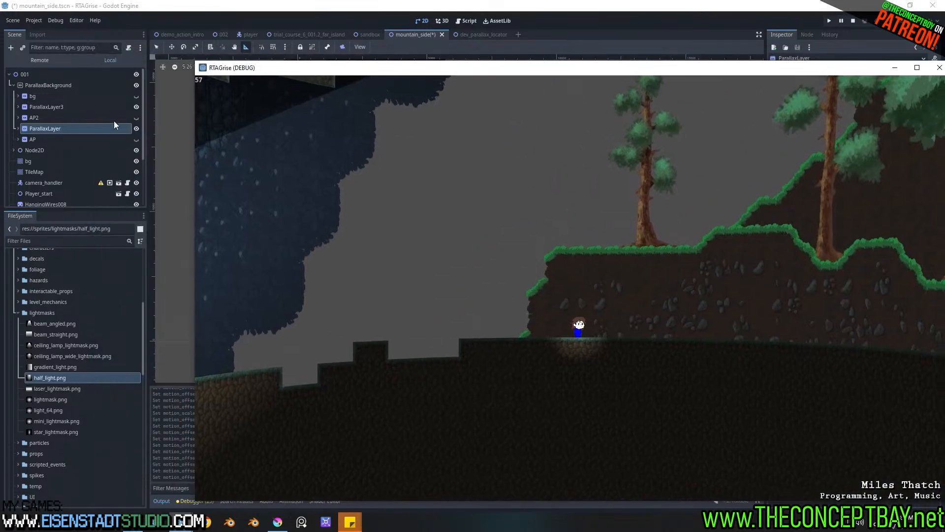
left_click(137, 139)
left_click(137, 118)
left_click(137, 96)
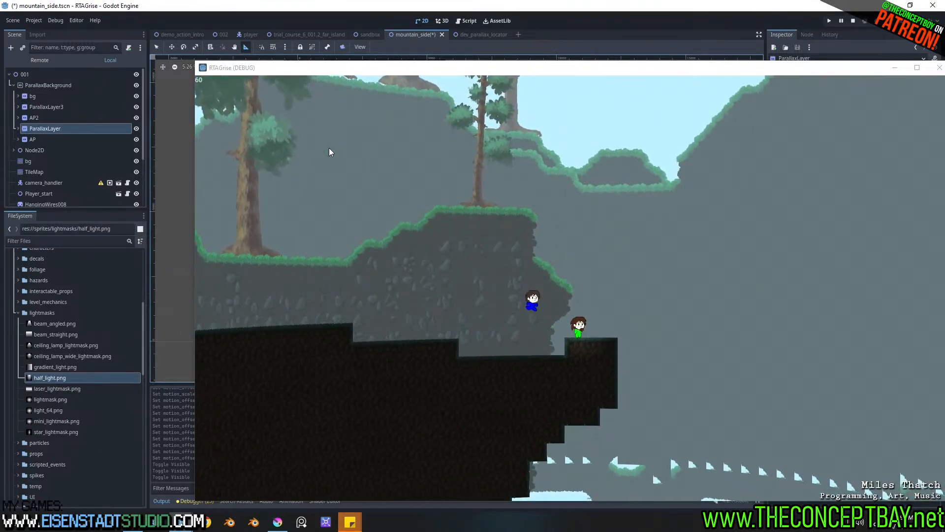
left_click(939, 68)
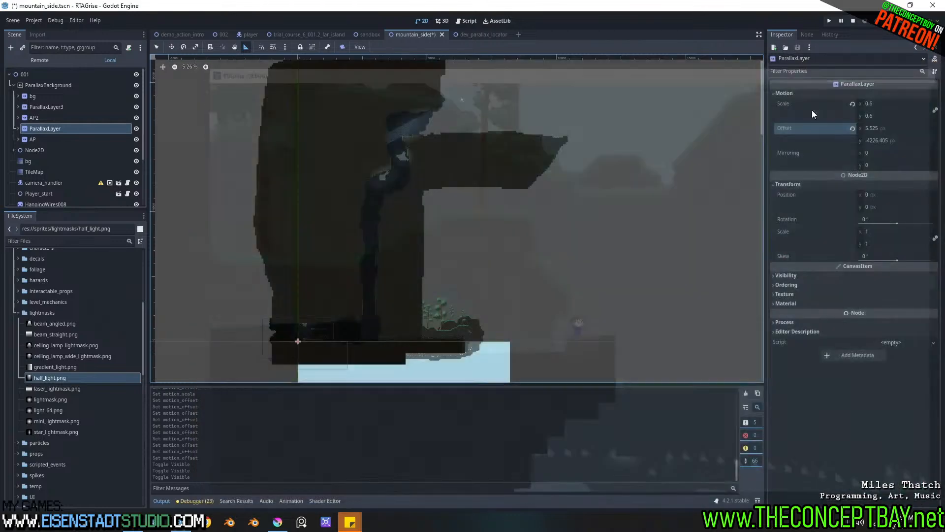
Step: Paint a jagged strip of cave_stone_bg_flat terrain on the bg TileMap along the ground of the outer ledge
middle_click_drag(450, 234, 479, 342)
scroll(465, 335, "up", 8)
scroll(445, 345, "up", 7)
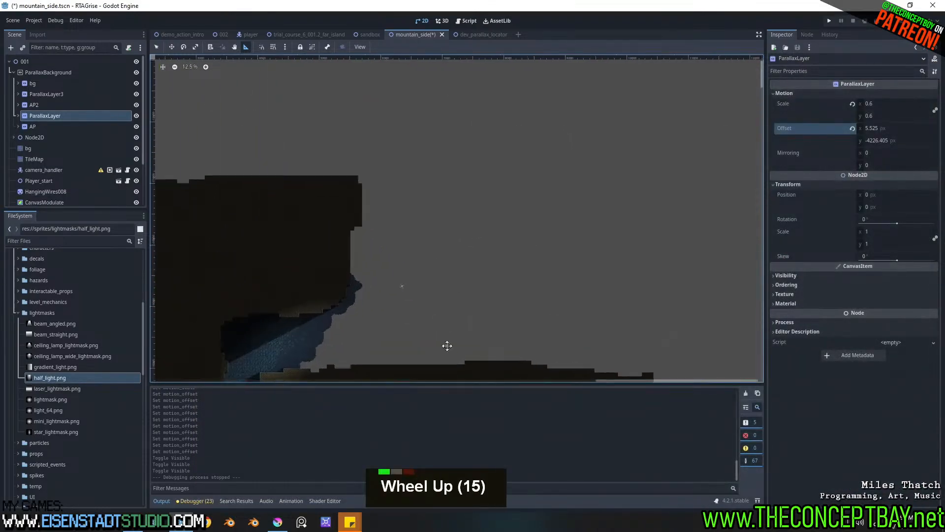
scroll(438, 255, "up", 5)
middle_click_drag(438, 256, 423, 202)
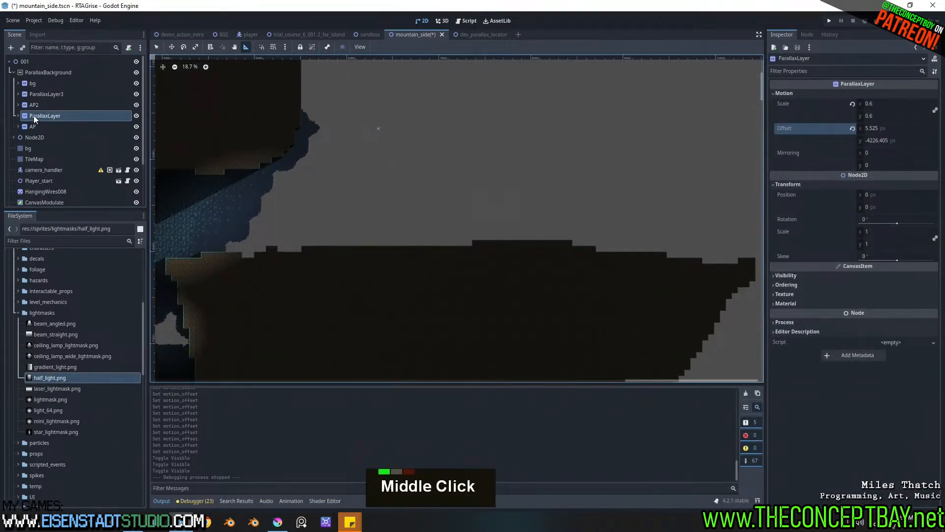
left_click(28, 148)
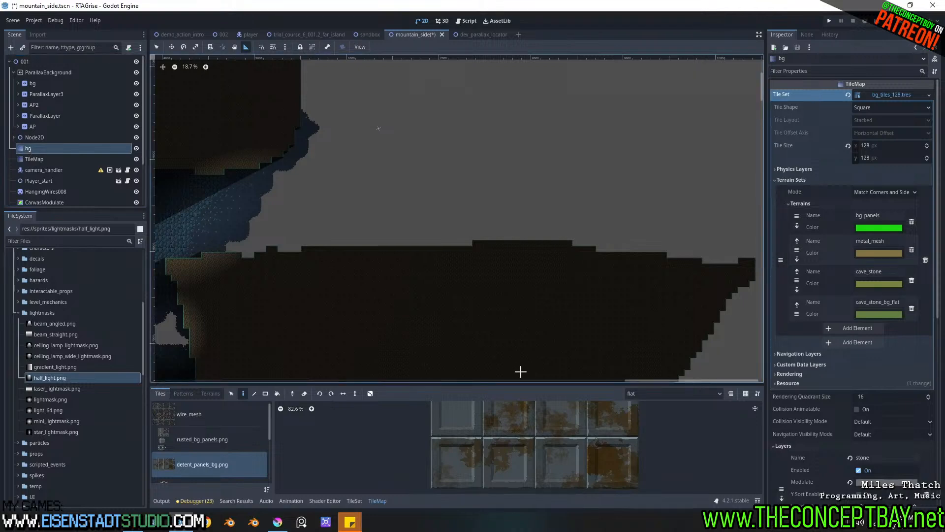
left_click(211, 393)
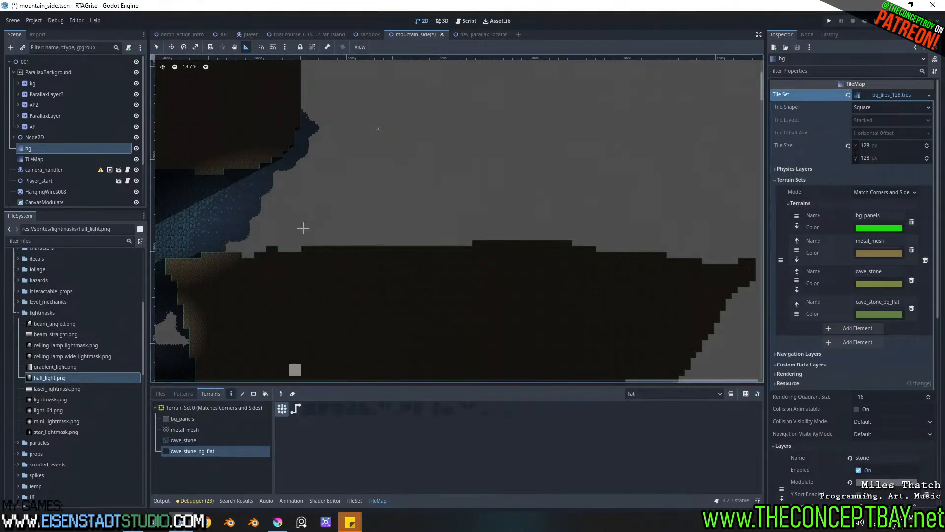
double_click(154, 45)
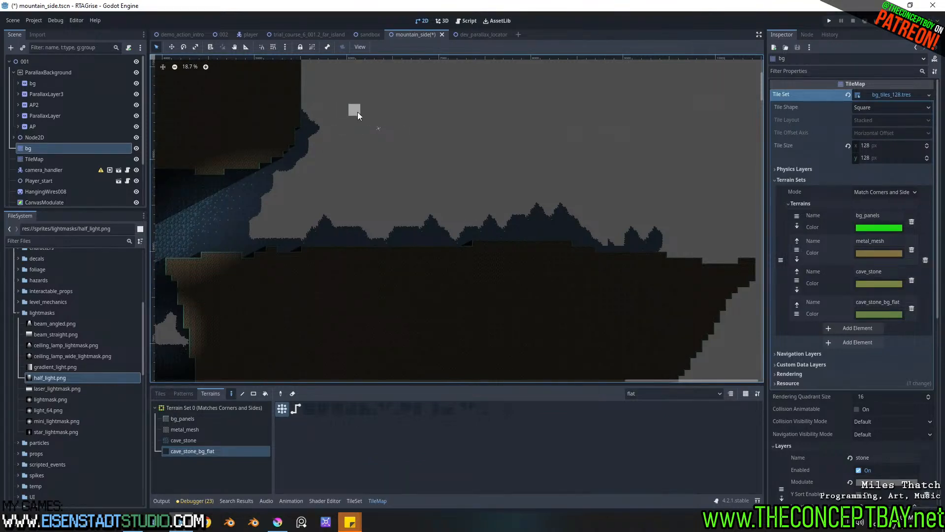
Step: Outline a large cave_stone_bg_flat mass above the outer ledge and bucket-fill its interior
middle_click_drag(378, 93, 337, 145)
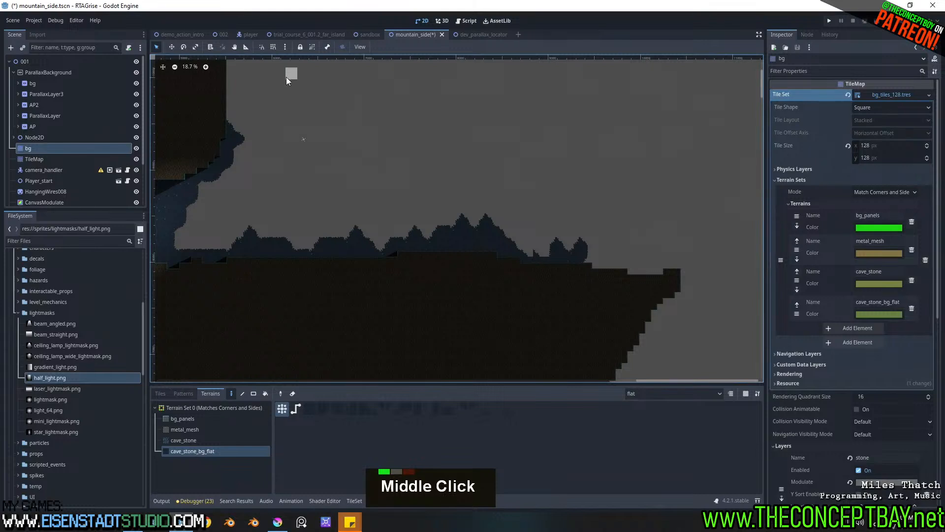
mouse_move(310, 146)
left_mouse_down()
mouse_move(251, 73)
mouse_move(402, 146)
left_mouse_up()
mouse_move(485, 156)
left_mouse_down()
mouse_move(619, 142)
mouse_move(642, 76)
mouse_move(576, 62)
left_mouse_up()
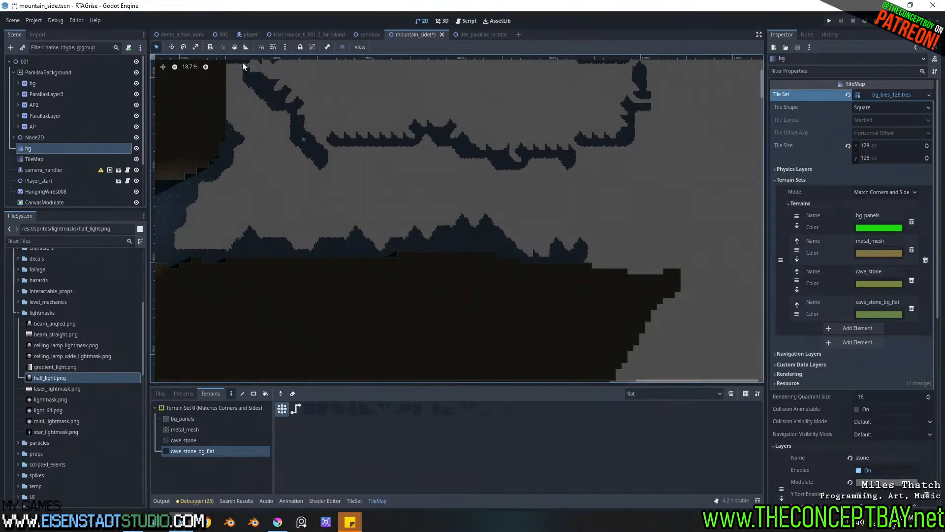
left_click(264, 393)
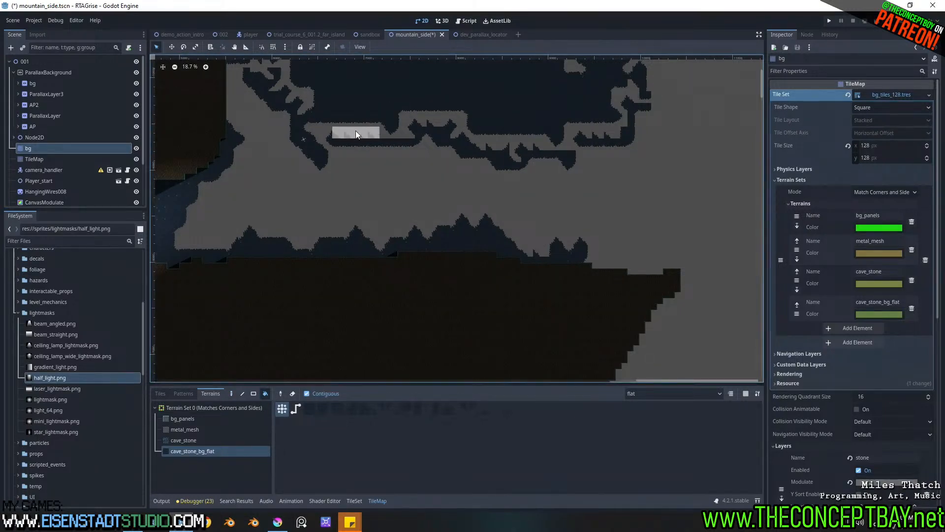
middle_click_drag(361, 123, 356, 214)
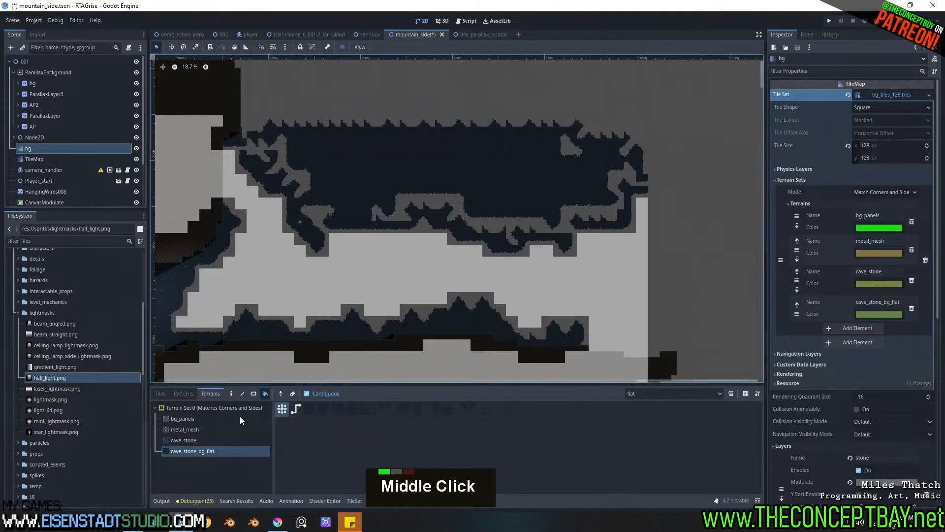
Step: Paint over the gaps in the upper cave_stone_bg_flat mass, roughen its top edge and extend the strip to the ledge's tip
left_click(231, 393)
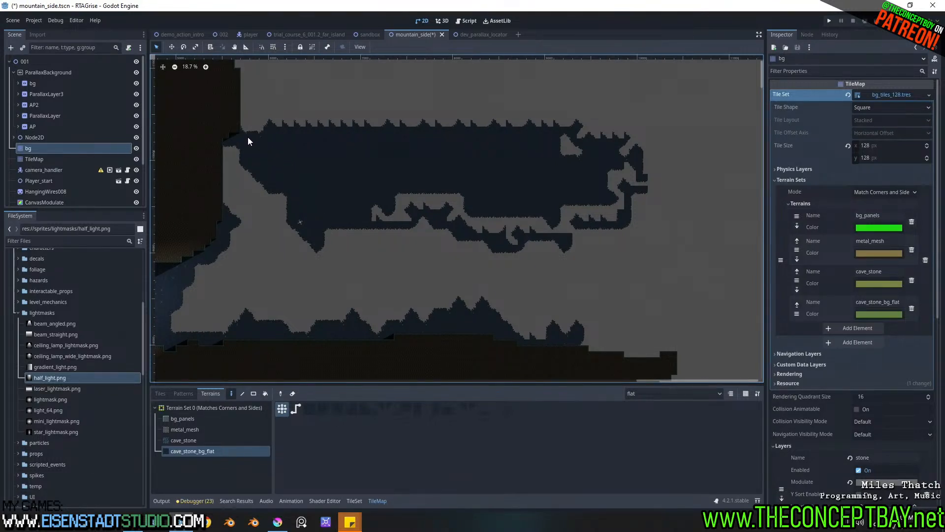
left_click_drag(299, 134, 394, 175)
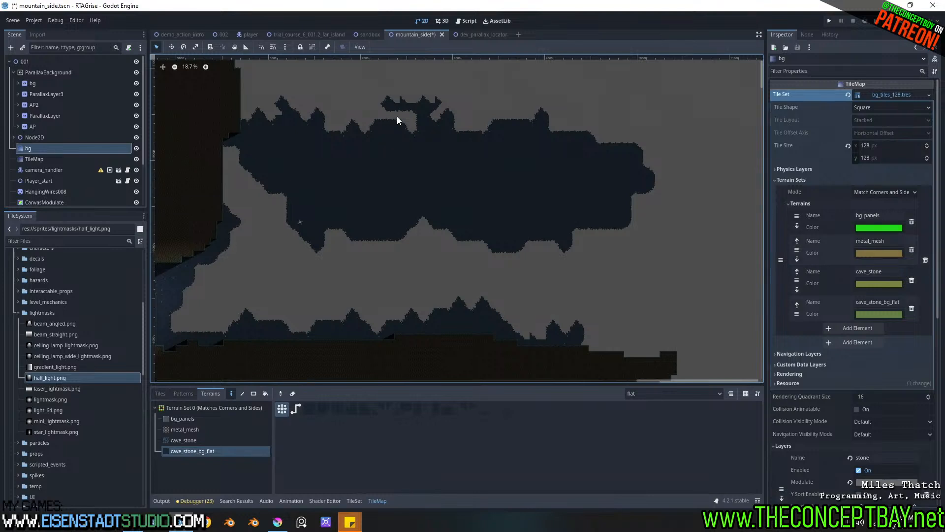
middle_click_drag(500, 218, 464, 153)
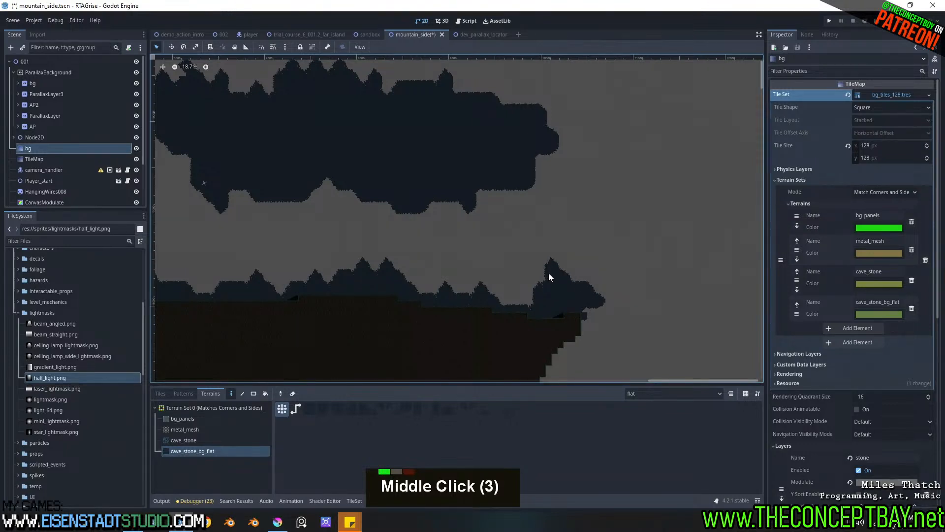
Step: Select the scene's root node 001 with the upper cave exit in view
middle_click_drag(505, 284, 628, 257)
middle_click_drag(605, 207, 616, 236)
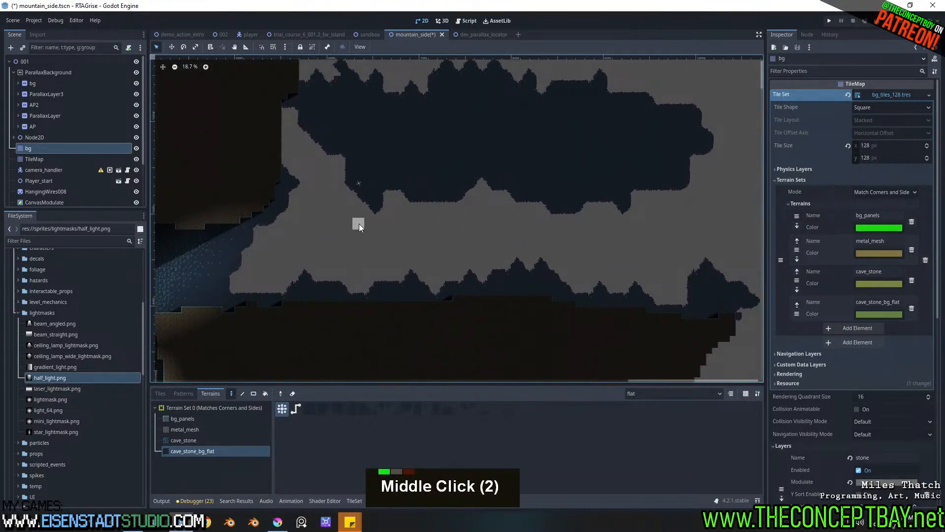
middle_click_drag(405, 246, 508, 245)
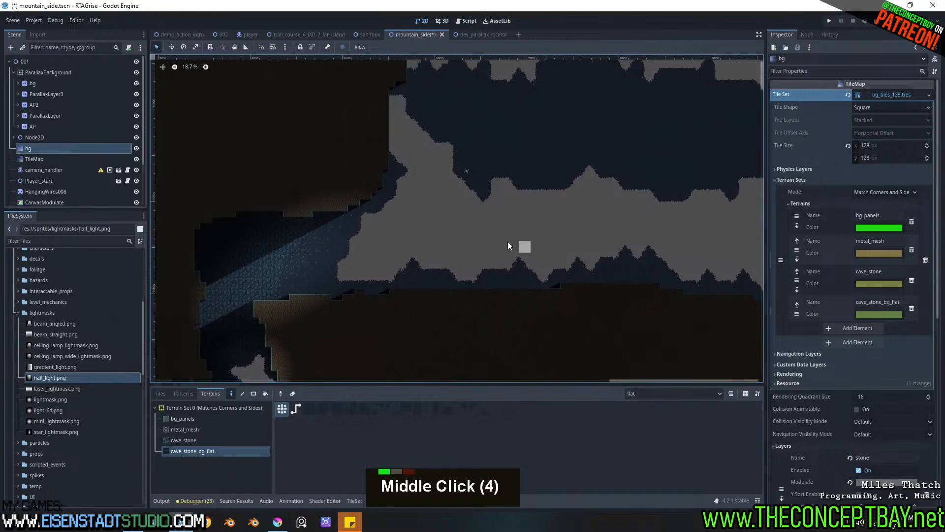
left_click(27, 61)
left_click(84, 242)
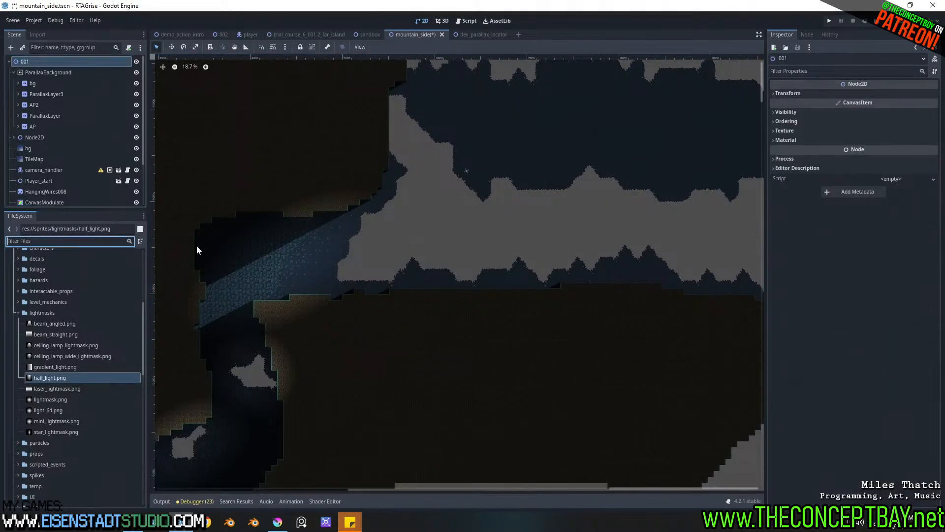
right_click(383, 250)
left_click(400, 255)
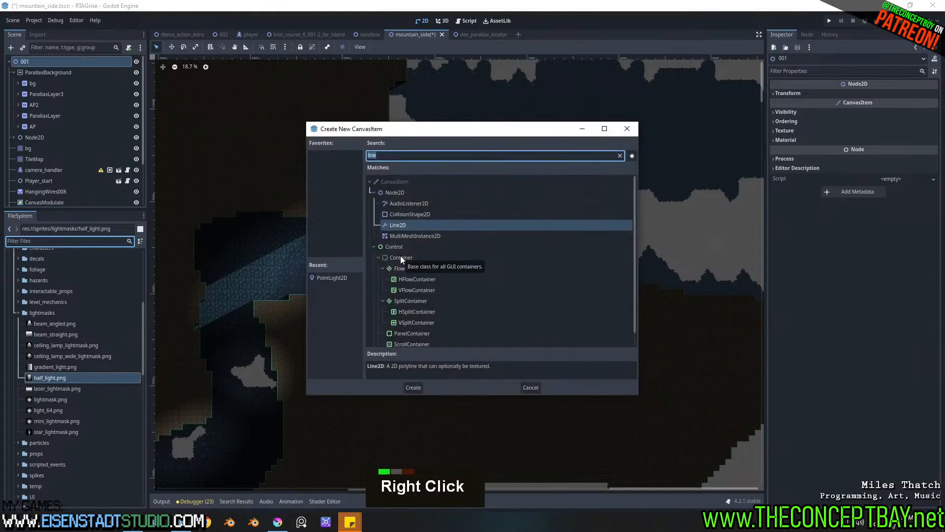
key("Escape")
Step: Instantiate utility_trigger_zoom.tscn as a child scene of the root node 001
key("ctrl+shift+a")
type("zoom")
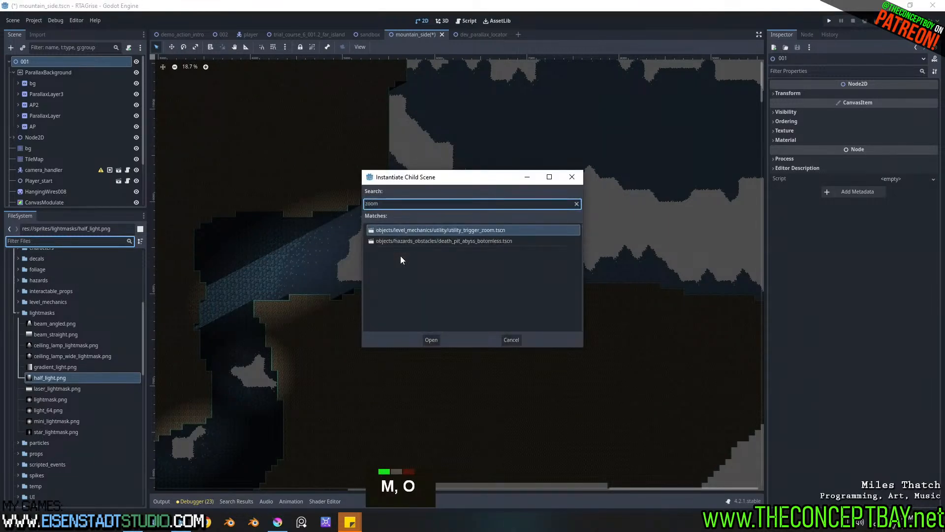
key("Return")
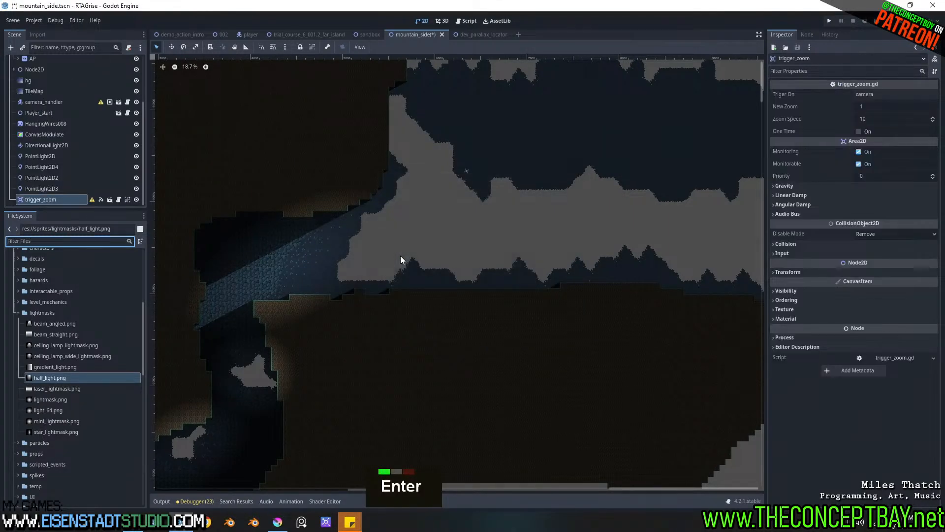
key("ctrl+a")
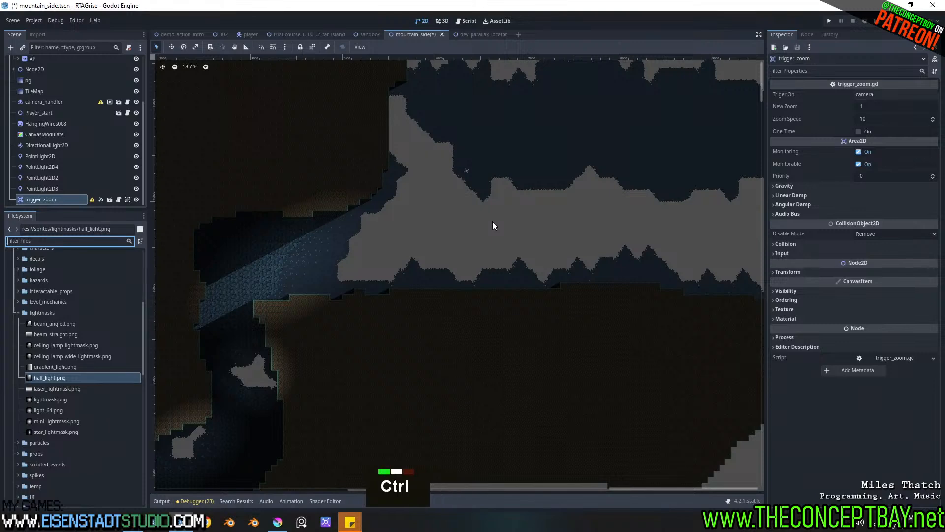
key("ctrl+a")
key("ctrl+a")
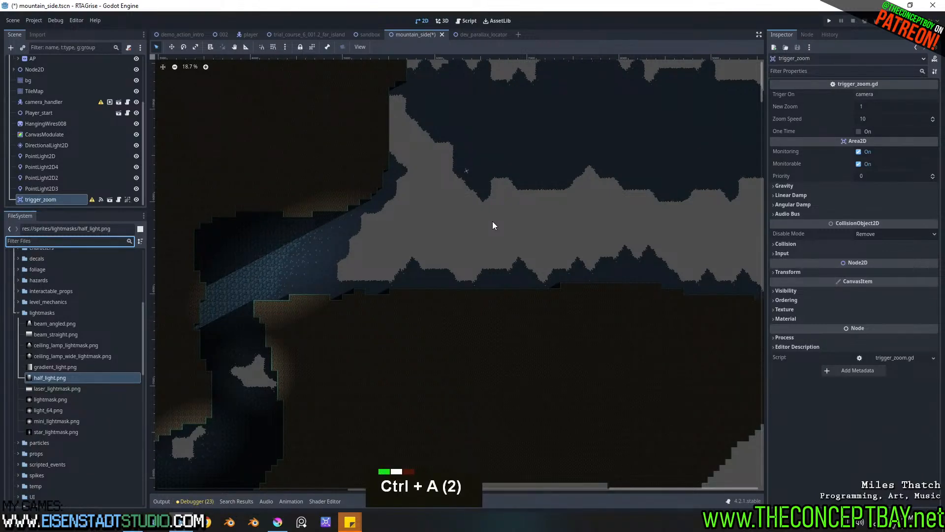
middle_click_drag(481, 226, 418, 230)
key("ctrl+a")
Step: Add a CollisionShape2D child node to trigger_zoom
left_click(52, 203)
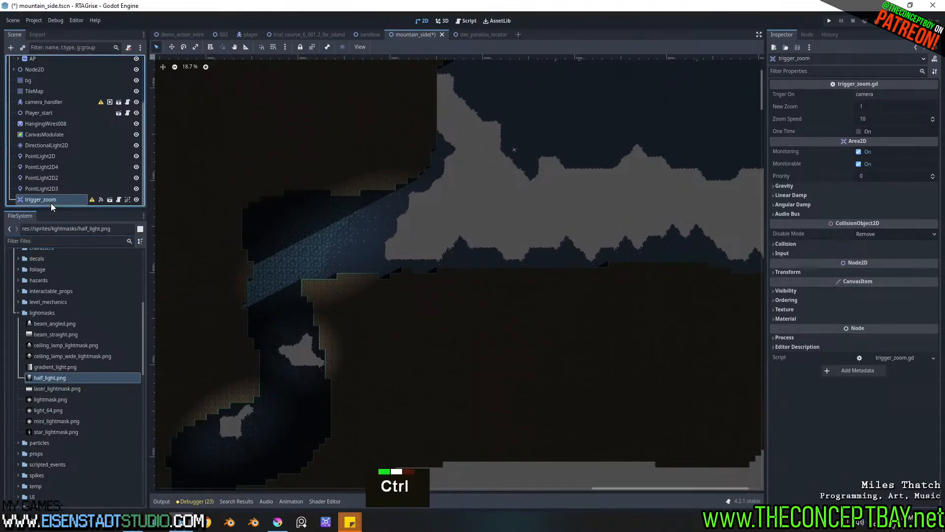
key("ctrl+a")
type("coll")
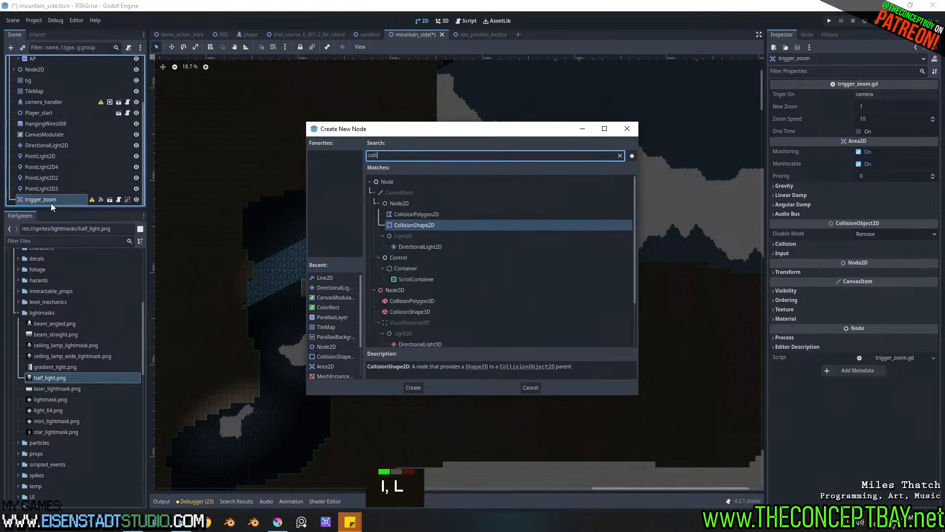
key("Return")
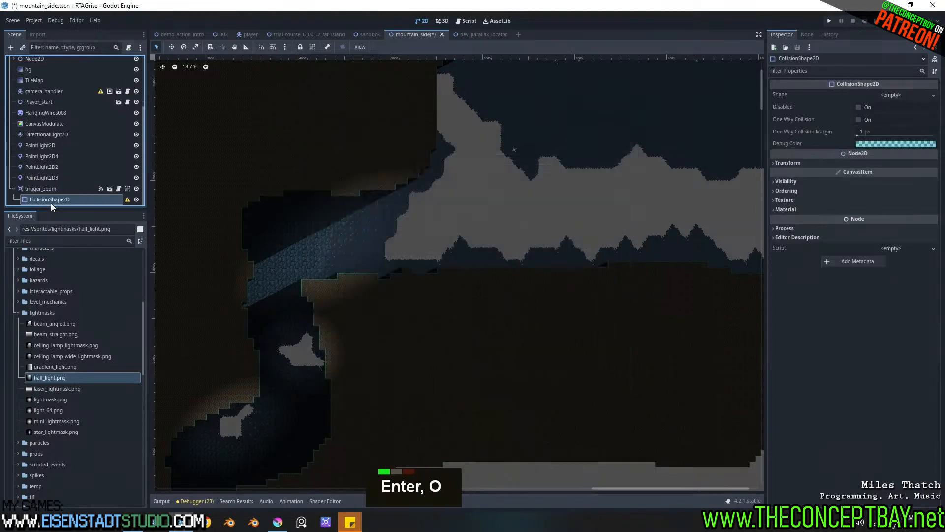
Step: Assign a new RectangleShape2D to the zoom trigger's collision shape
left_click(171, 48)
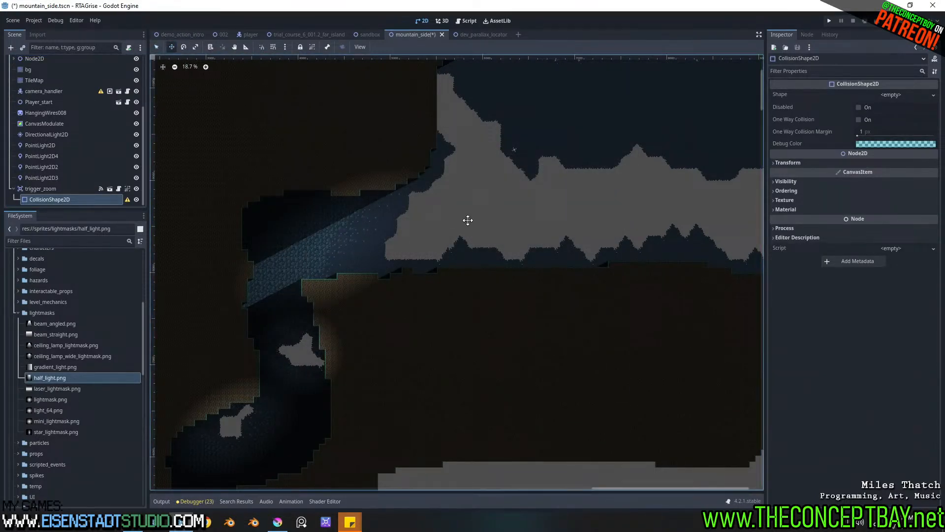
left_click(69, 199)
left_click(905, 93)
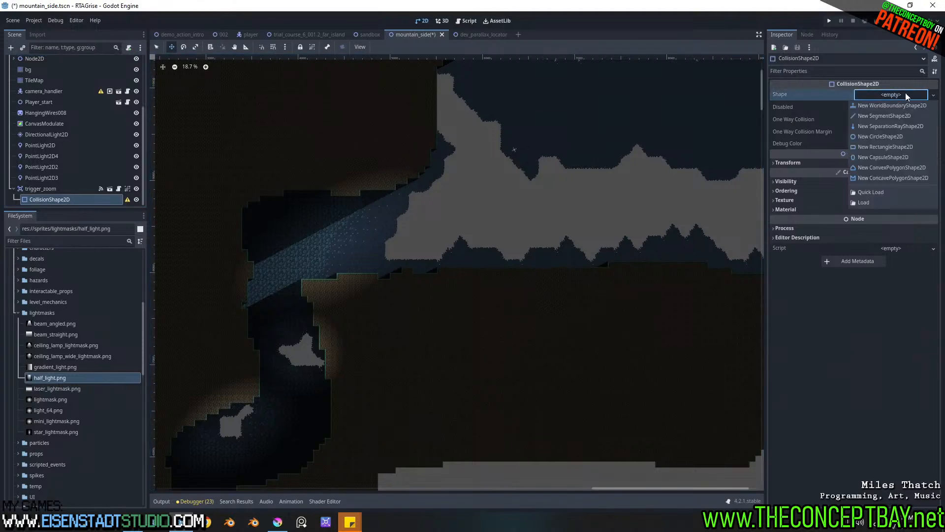
left_click(866, 147)
Step: Place the trigger_zoom node at the cave opening where the tunnel meets the outdoor area
left_click(157, 46)
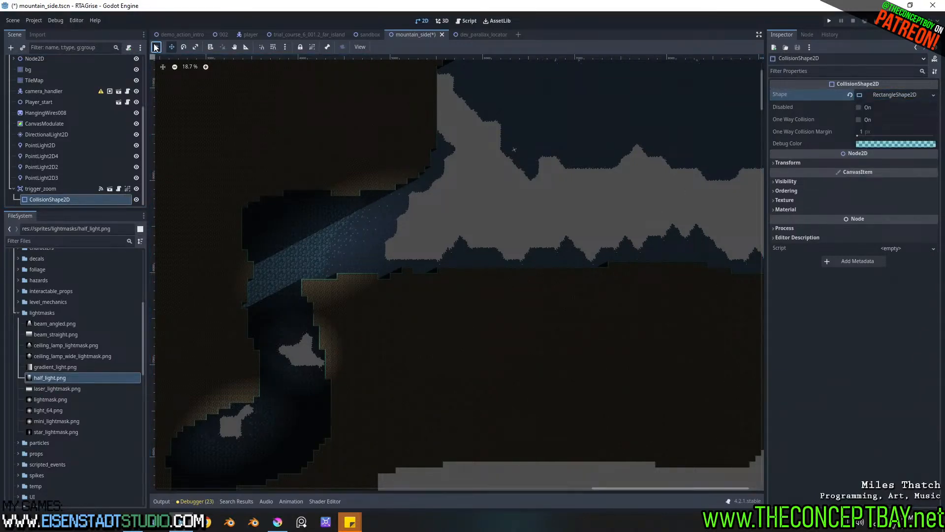
left_click(42, 190)
right_click(436, 229)
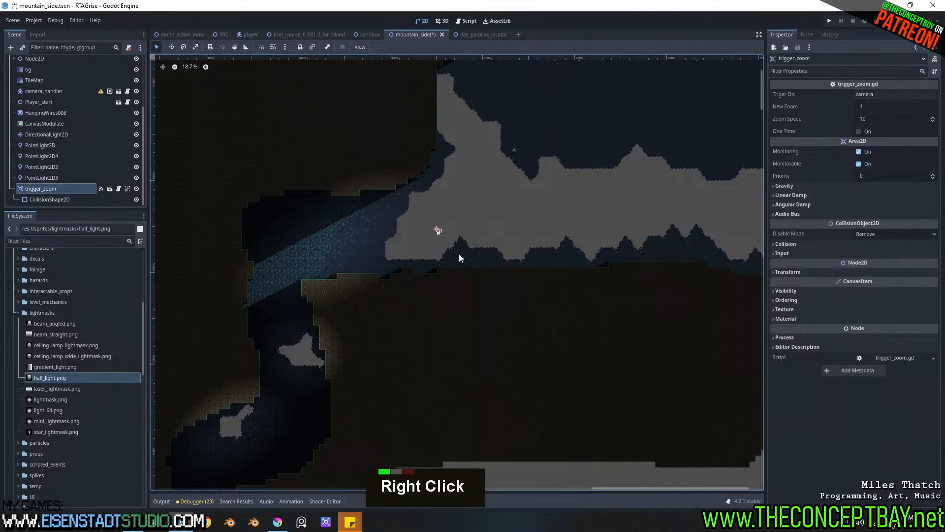
Step: Set the size of the trigger's rectangle collision shape to 512 by 512 px
left_click(74, 199)
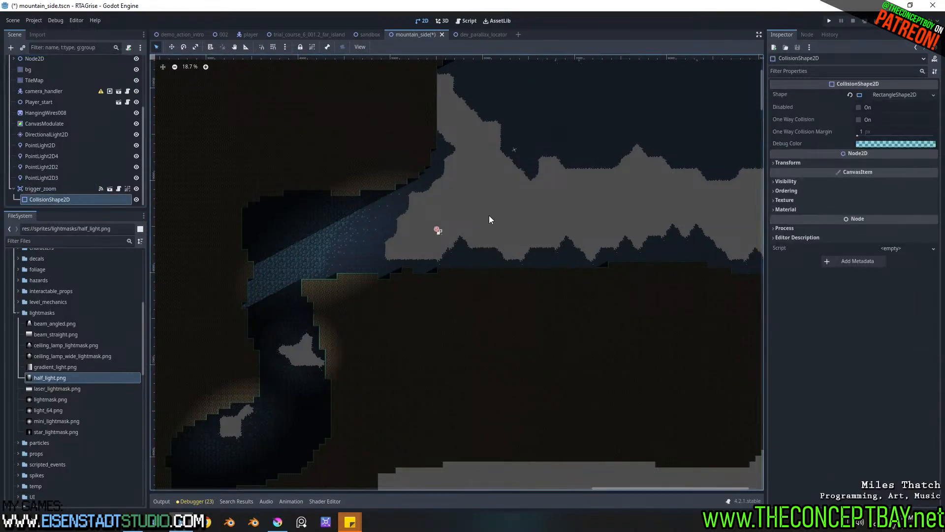
left_click(901, 95)
left_click(884, 107)
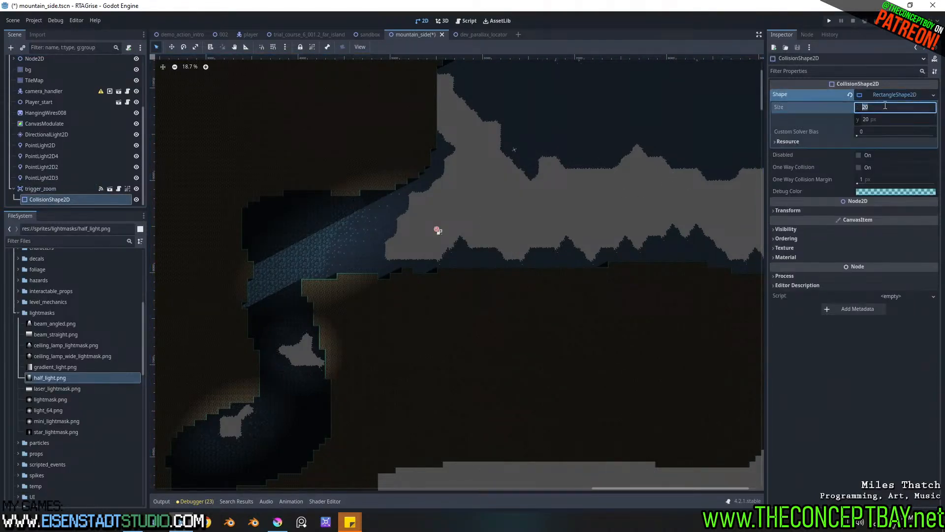
type("512")
left_click(891, 120)
type("512")
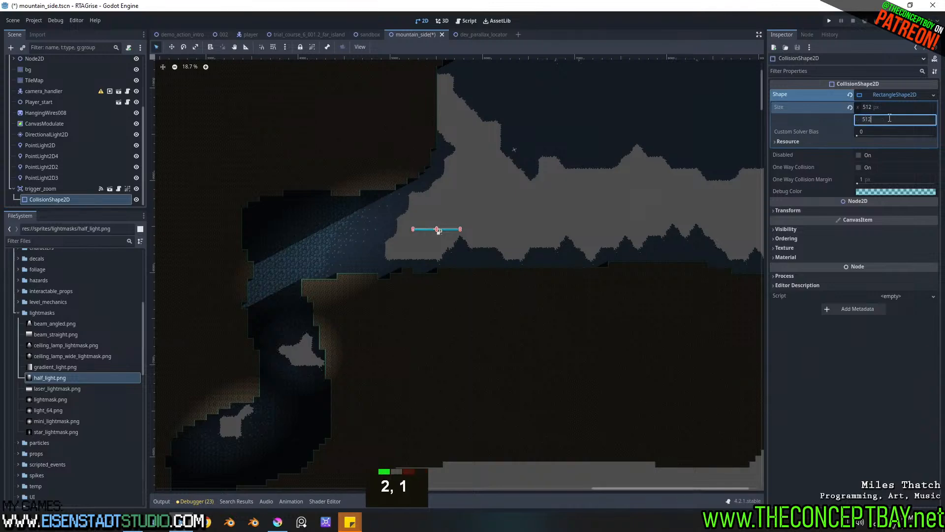
key("Return")
Step: Stretch the collision rectangle to about 1207 px high and shift the whole trigger_zoom node slightly further into the cave opening
left_click_drag(437, 201, 436, 162)
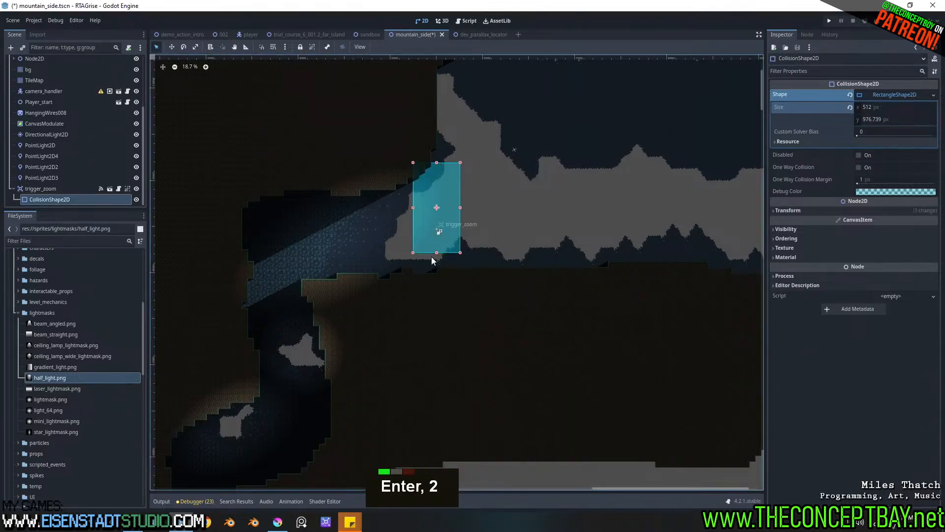
left_click_drag(437, 252, 436, 273)
left_click(64, 188)
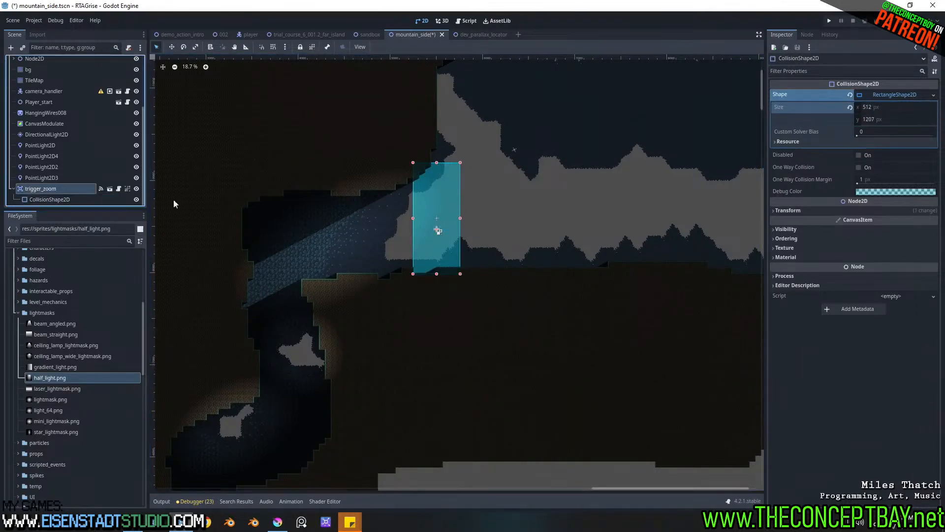
left_click(172, 46)
left_click_drag(479, 190, 450, 197)
Step: Examine the cave tunnel leading from below up to the zoom trigger
middle_click_drag(213, 389, 557, 226)
middle_click_drag(375, 414, 387, 155)
scroll(386, 225, "down", 1)
middle_click_drag(390, 368, 392, 205)
middle_click_drag(394, 323, 397, 288)
middle_click_drag(448, 166, 377, 354)
middle_click_drag(418, 232, 411, 310)
middle_click_drag(465, 209, 415, 322)
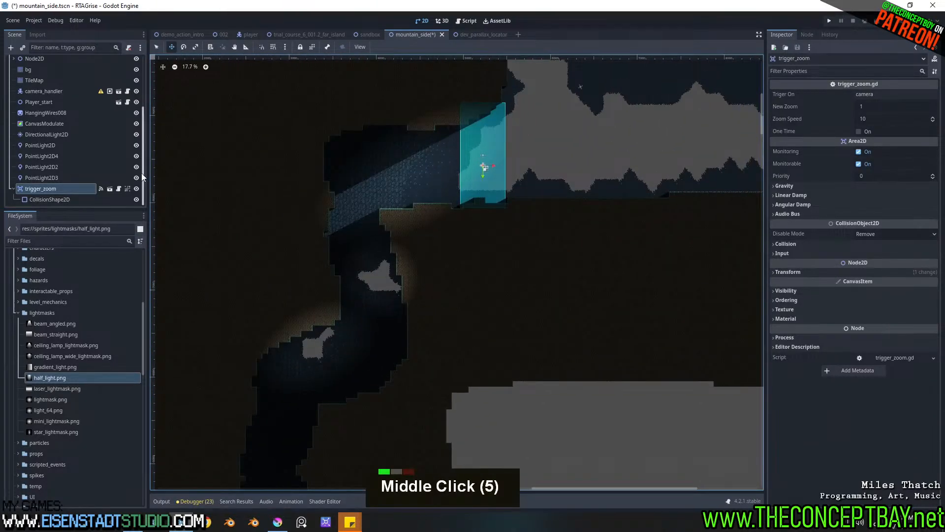
Step: Check the Target Zoom value of the camera_handler node
left_click(41, 93)
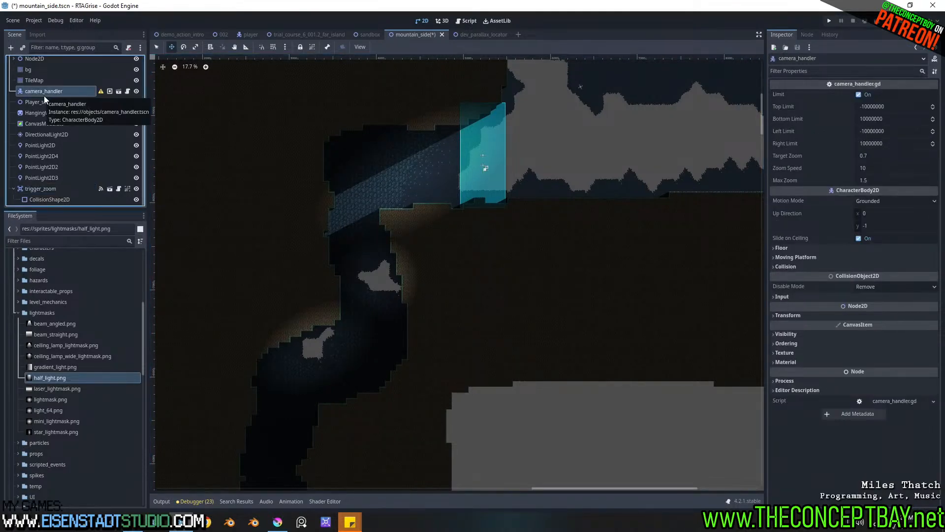
left_click(878, 156)
type("0.7")
key("Escape")
middle_click_drag(496, 192, 473, 261)
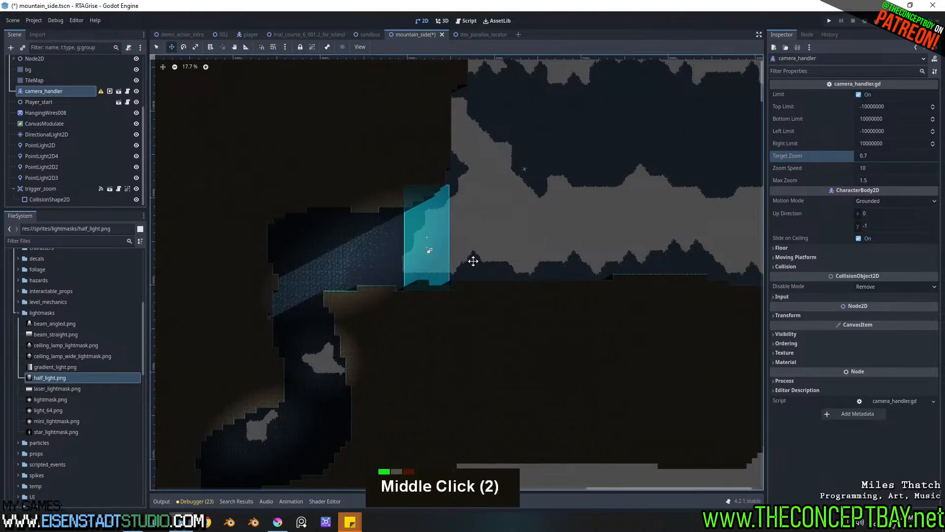
scroll(51, 199, "down", 4)
Step: Set the New Zoom of the trigger_zoom node to 0.6
left_click(49, 189)
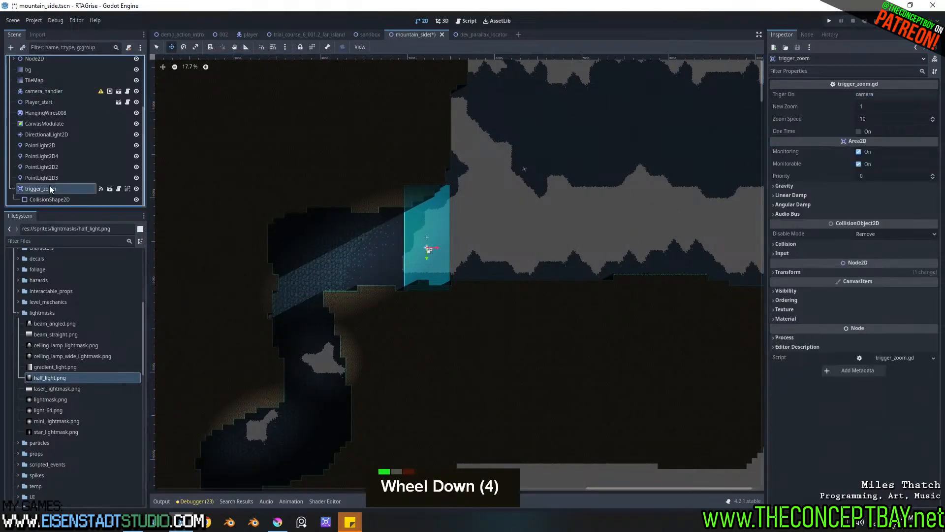
left_click(882, 106)
type(".6")
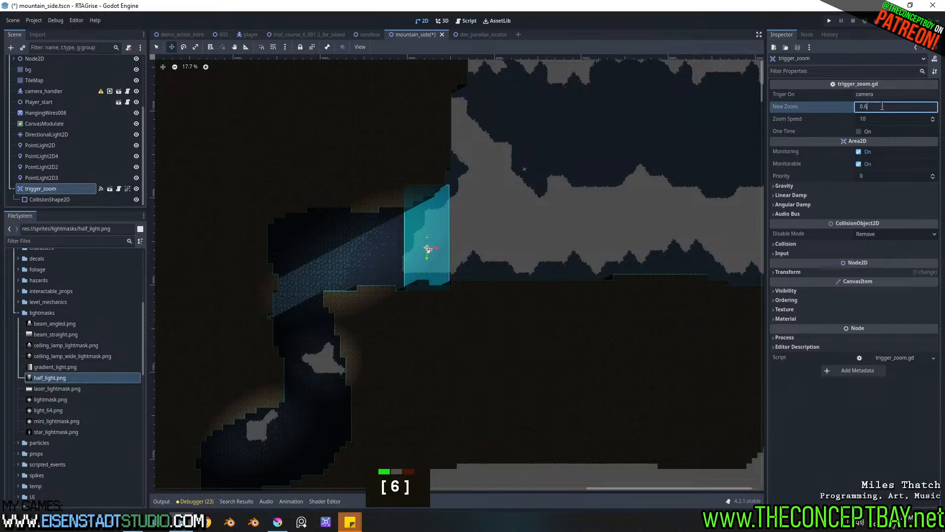
key("Return")
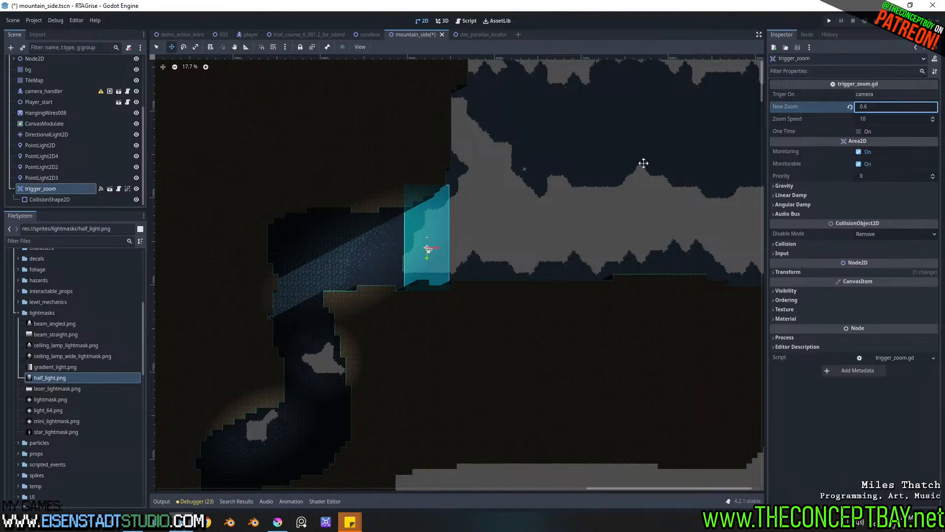
Step: Nudge the zoom trigger toward the exit, place a duplicate deeper in the cave passage, and set the copy's New Zoom to 0.7
left_click_drag(465, 243, 394, 237)
key("ctrl+d")
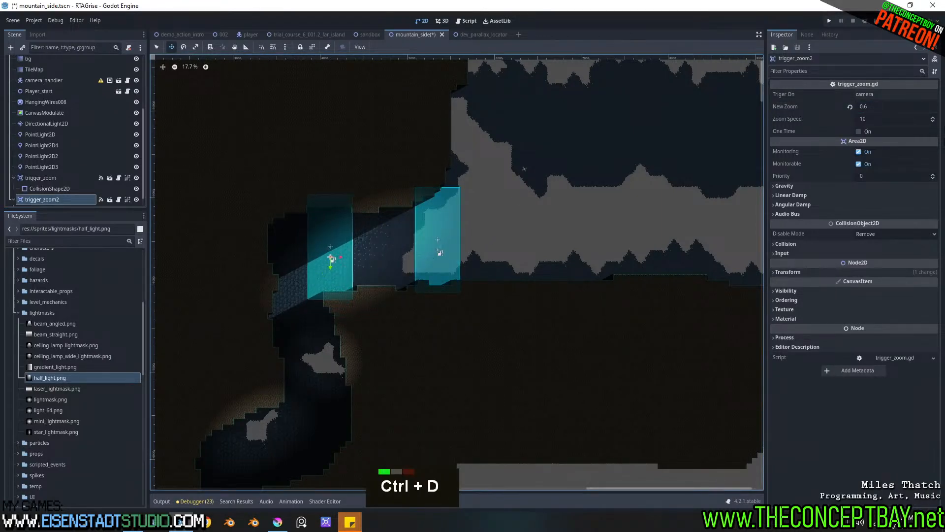
left_click(889, 107)
type(".7")
key("Return")
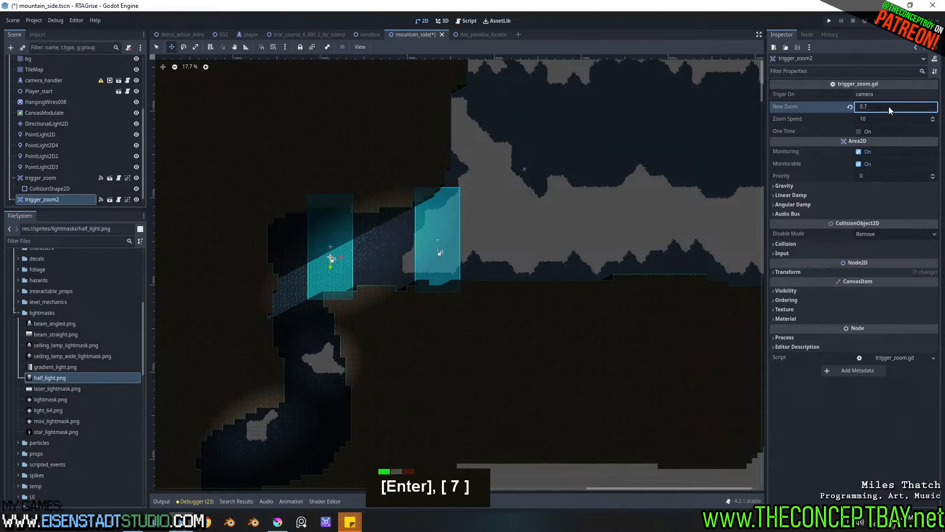
Step: Run the mountain_side scene and take the green character through the starting cave to the foot of the vertical shaft
key("F5")
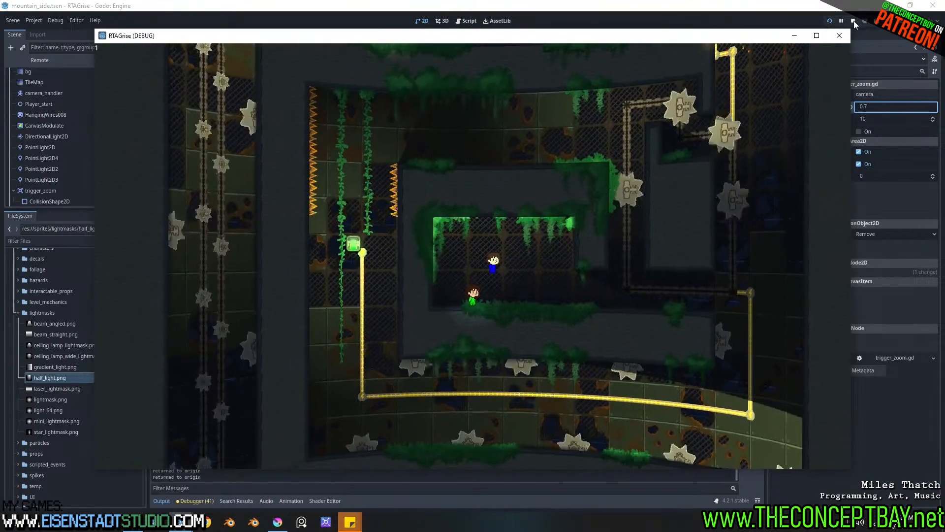
key("F6")
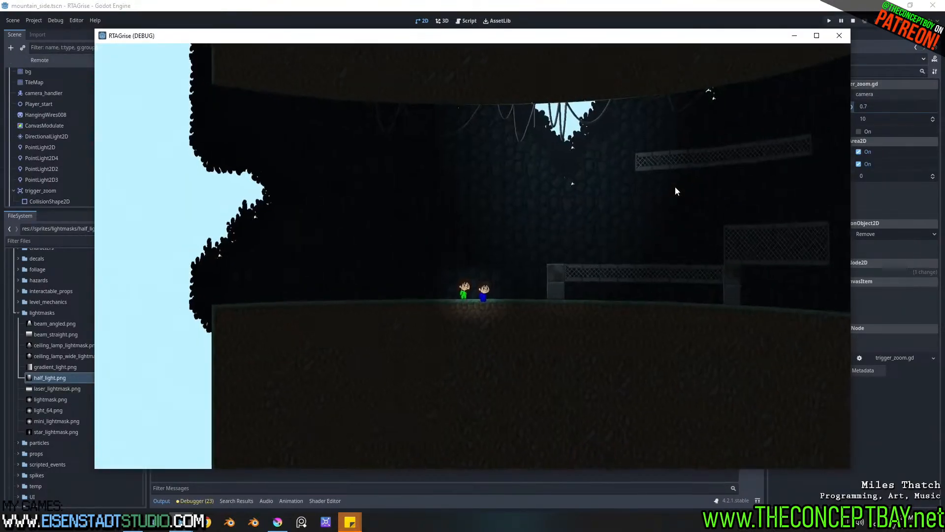
key("Right")
key("space")
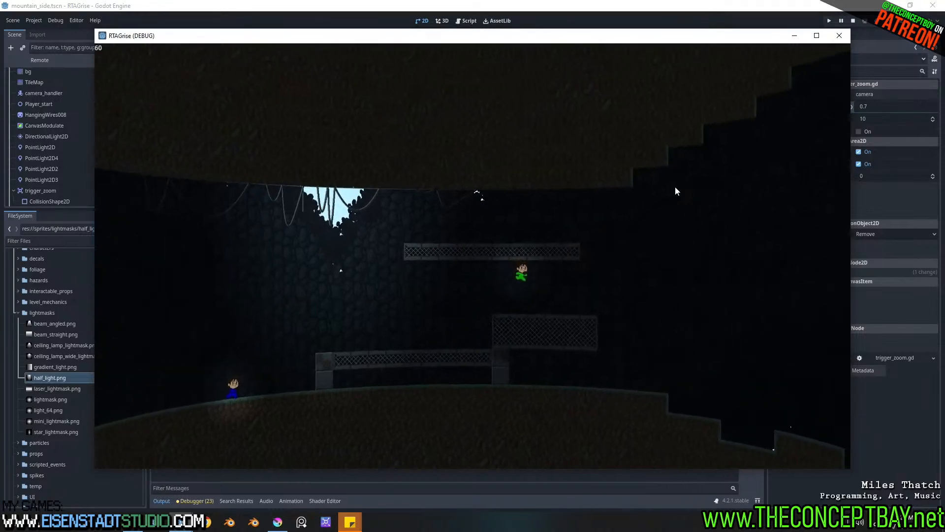
key("Right")
key("space")
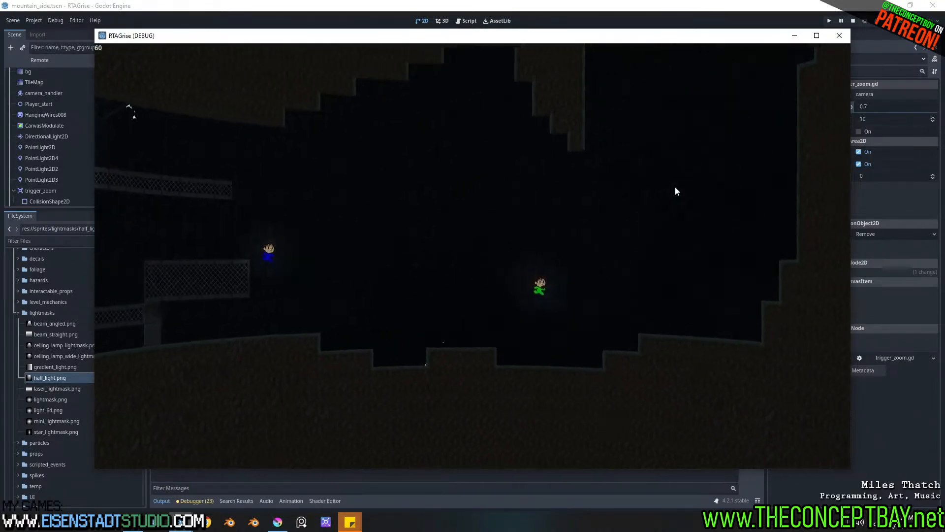
key("space")
key("Right")
key("space")
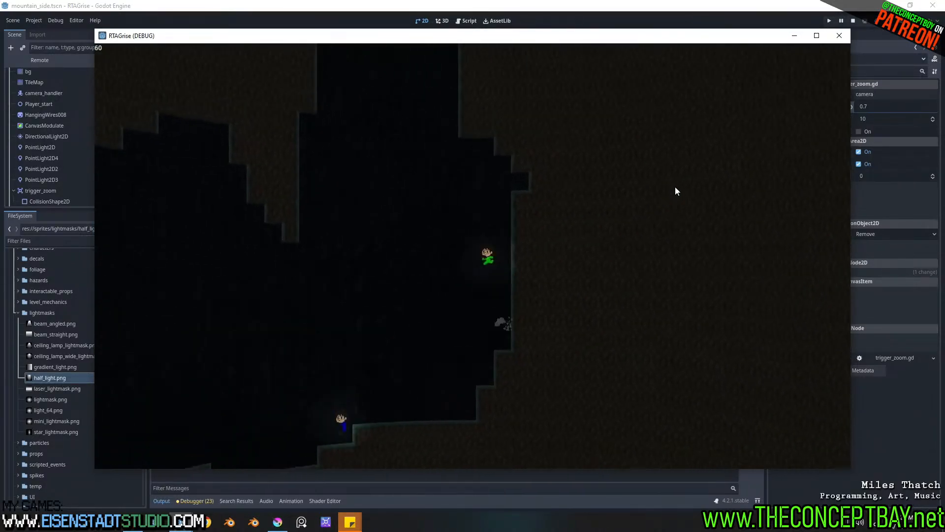
Step: Wall-jump the green character up the dark vertical shaft to the first cavern with a sky opening
key("space")
key("Left")
key("space")
key("Right")
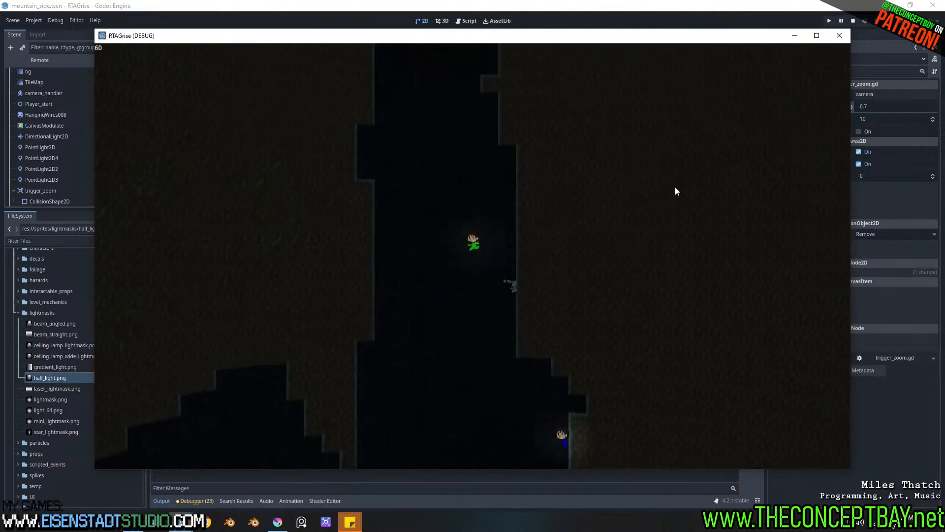
key("space")
key("Left")
key("space")
key("space")
key("Right")
key("space")
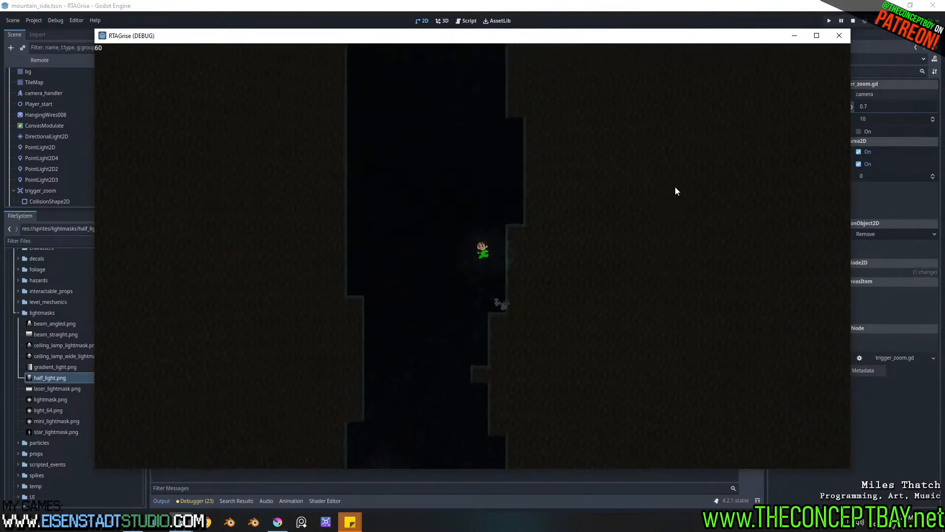
key("space")
key("Left")
key("space")
key("Right")
key("space")
key("Left")
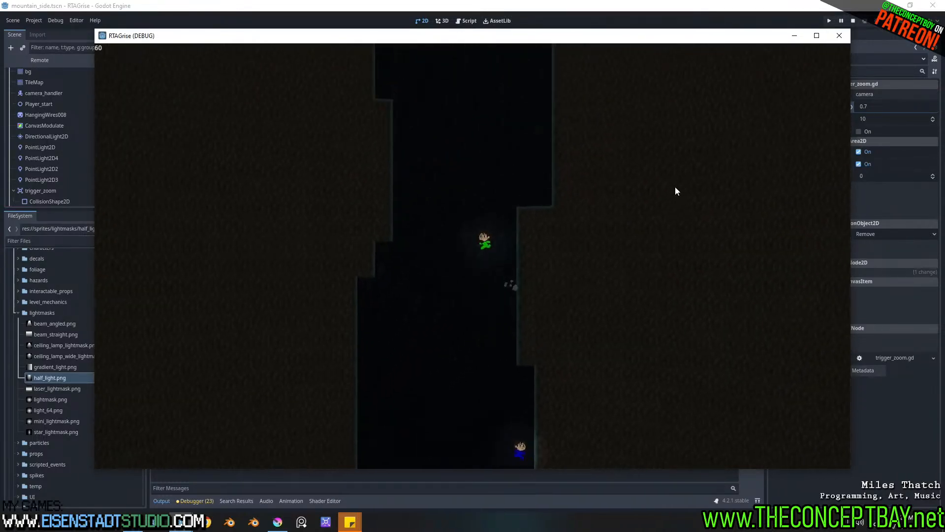
key("space")
key("Right")
key("space")
key("Left")
key("space")
key("Right")
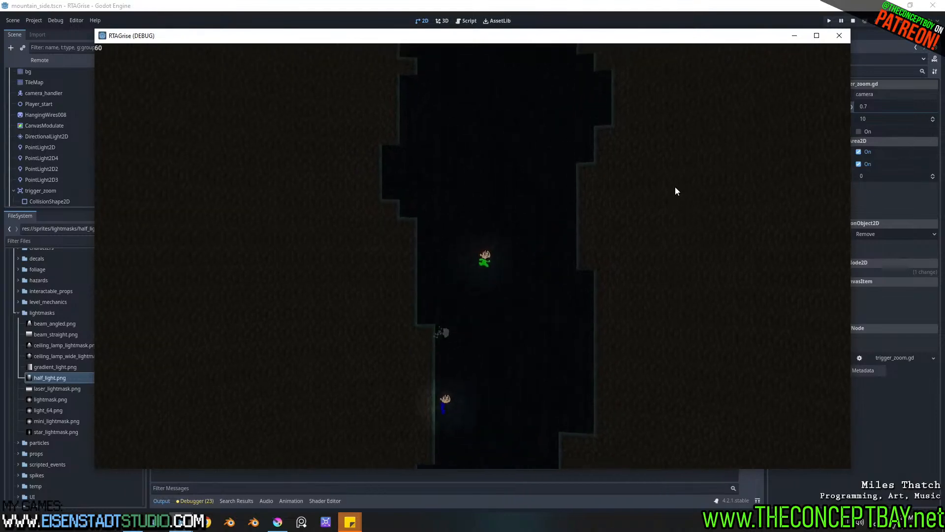
key("space")
key("Left")
key("Right")
key("space")
key("Left")
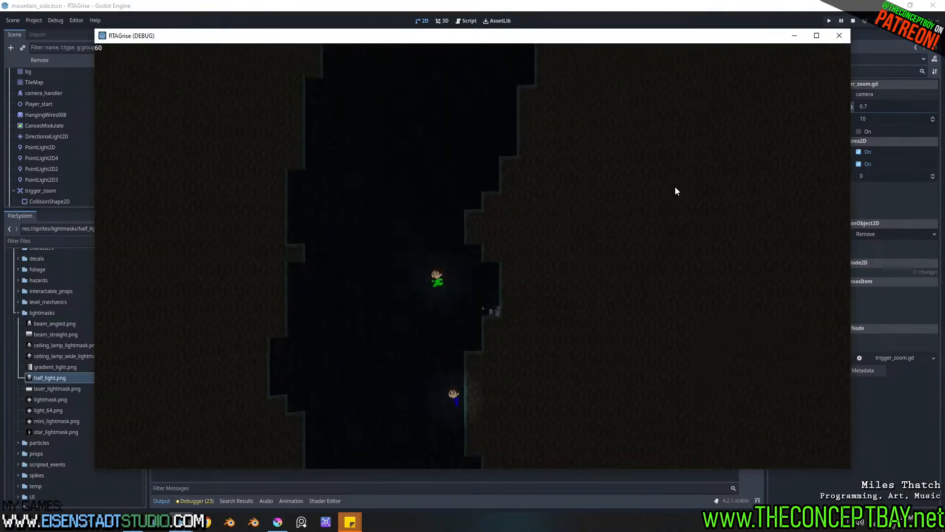
key("space")
key("Right")
key("space")
key("Left")
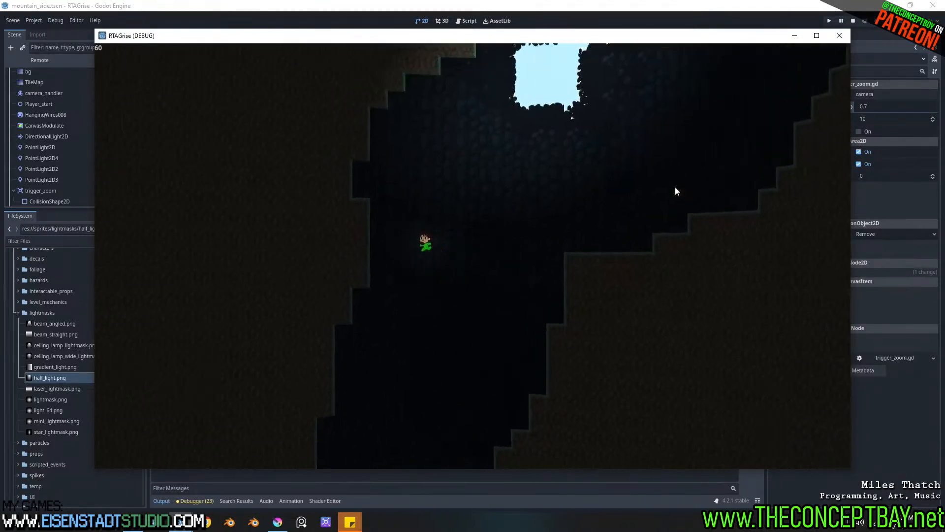
Step: Climb the character through the lit upper caverns onto the ledge beside the light beam
key("space")
key("Right")
key("space")
key("Left")
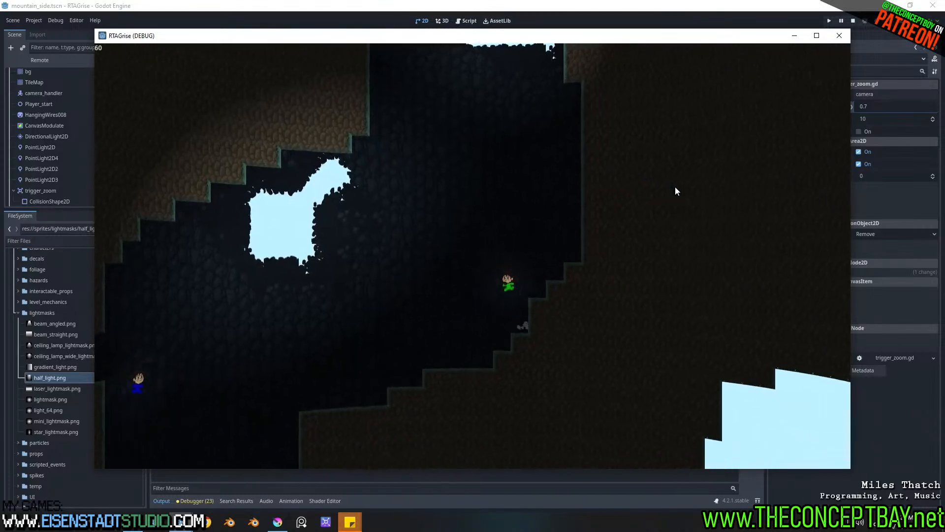
key("Right")
key("space")
key("Left")
key("space")
key("Right")
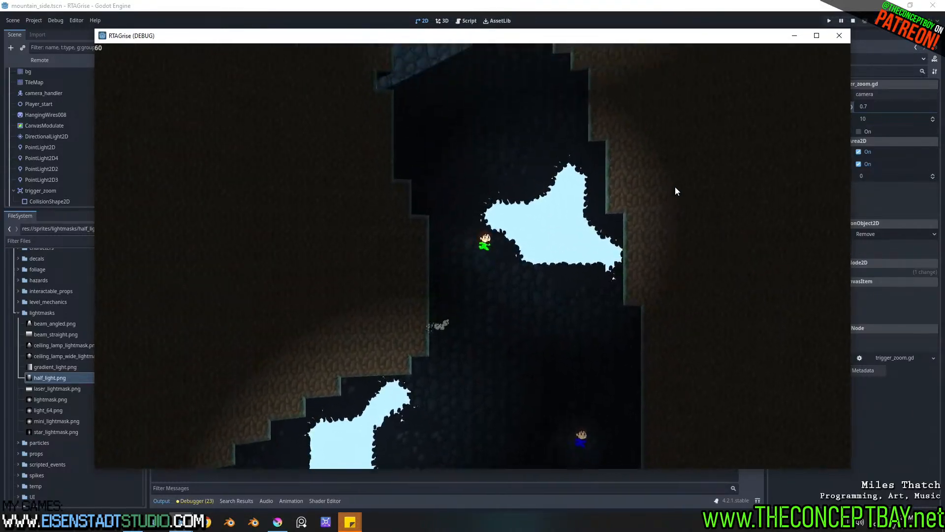
key("space")
key("Left")
key("space")
key("Right")
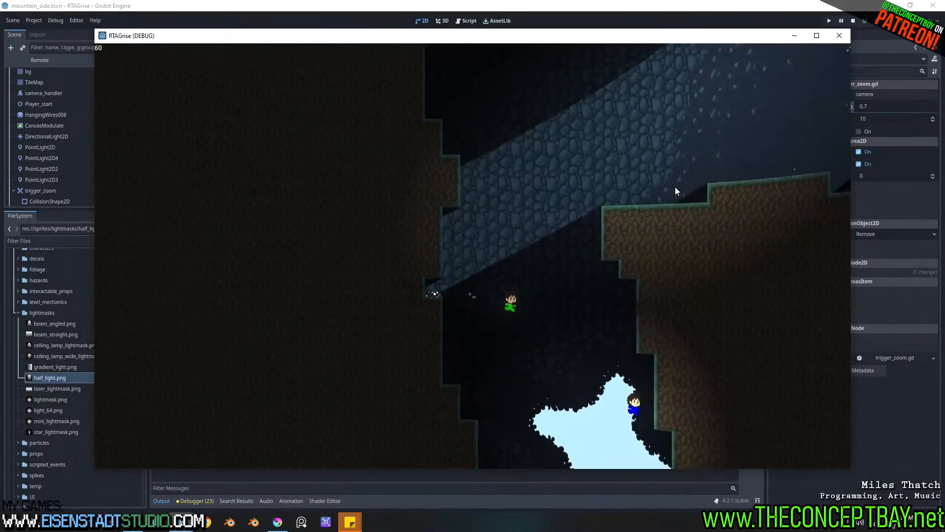
key("Left")
key("Left")
key("space")
key("Left")
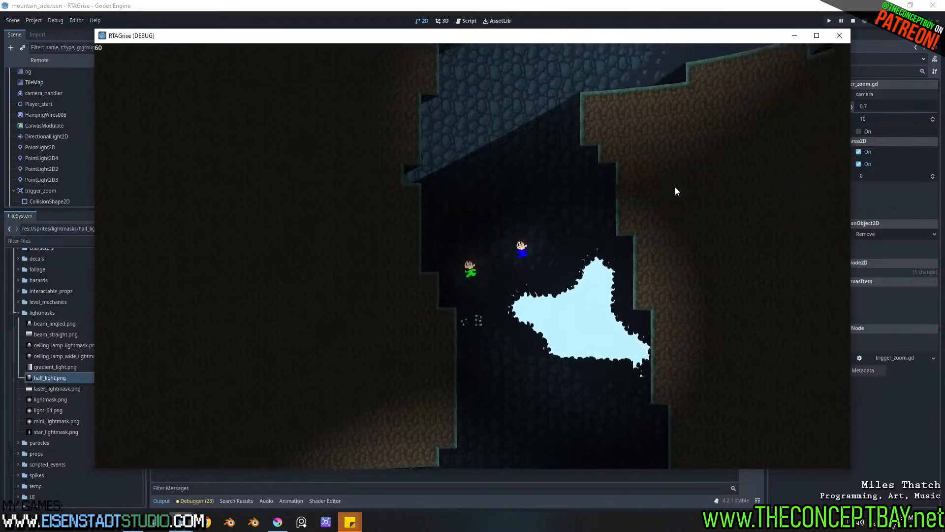
key("space")
key("Left")
key("space")
key("Right")
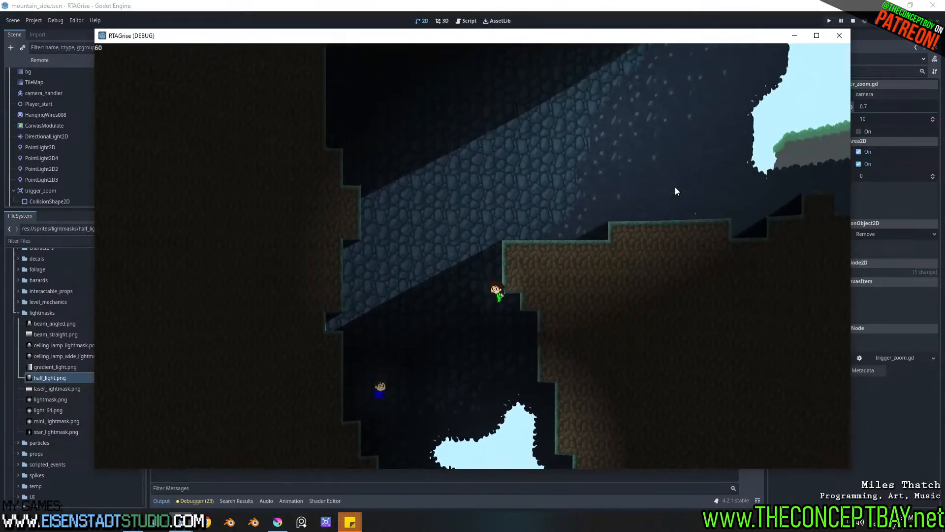
key("space")
key("space")
key("Right")
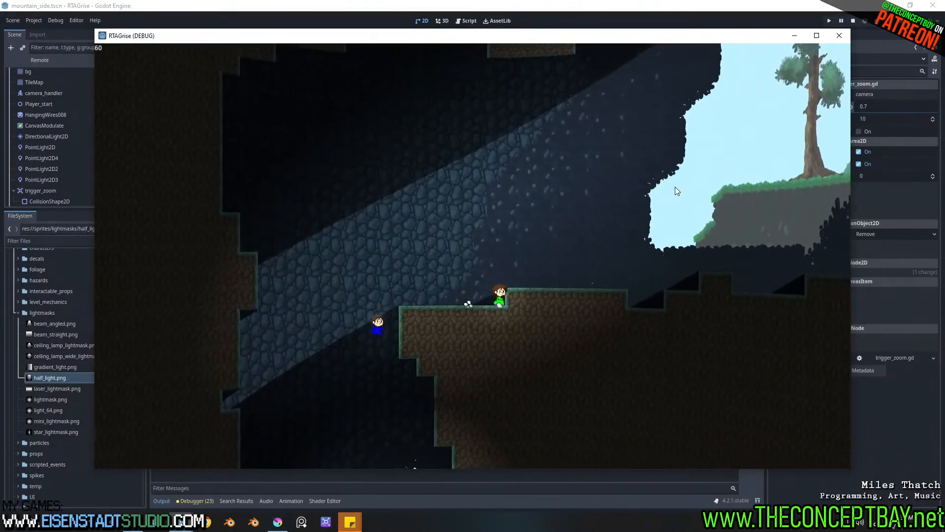
Step: Run the character out of the cave past the zoom triggers to test the camera zoom outdoors
key("space")
key("Right")
key("space")
key("space")
key("Right")
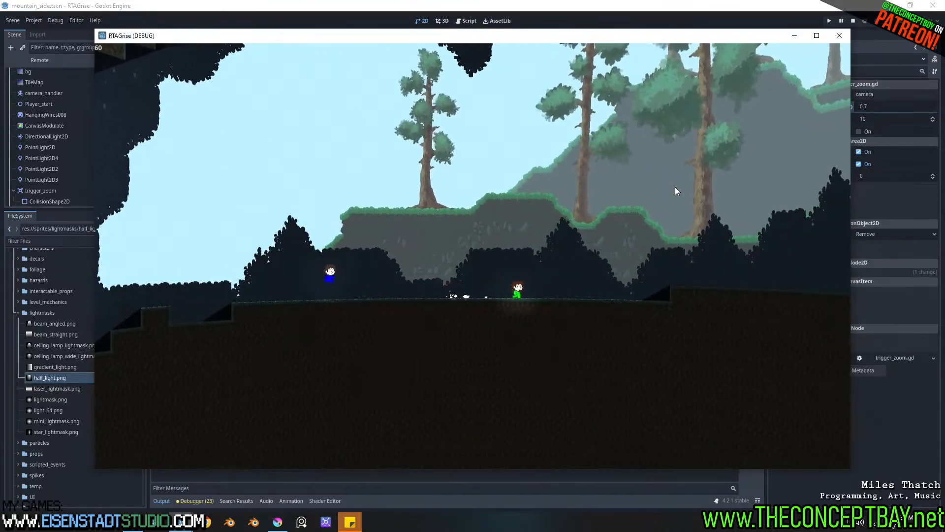
Step: Run the green character back into the cave to the ledge beside the light beam to test the zoom triggers in reverse
key("Left")
key("Left")
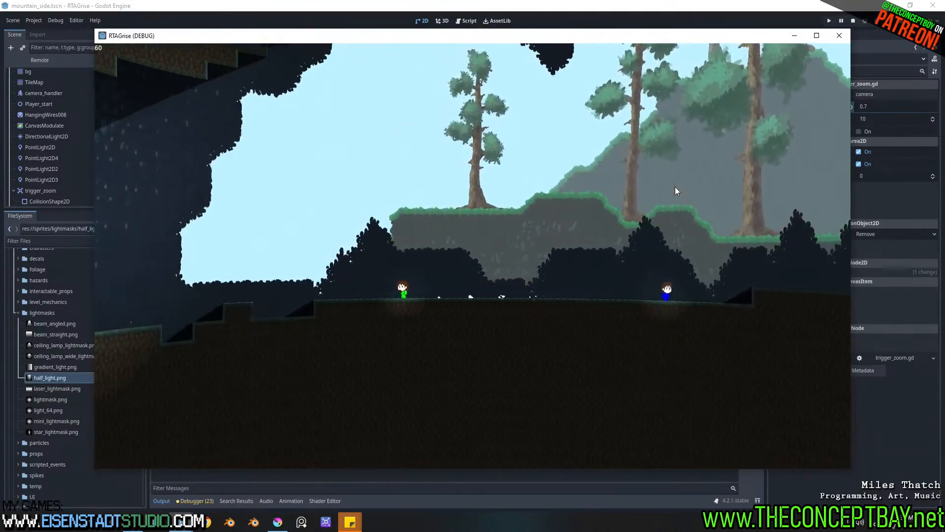
key("Left")
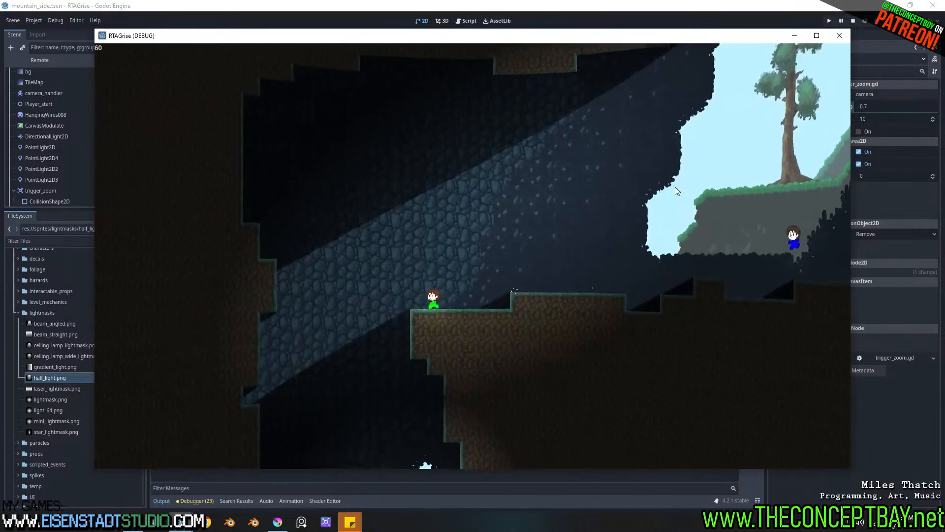
Step: Raise the Zoom Speed of trigger_zoom2 and set the Zoom Speed of trigger_zoom to 100
left_click_drag(748, 37, 700, 223)
left_click(895, 118)
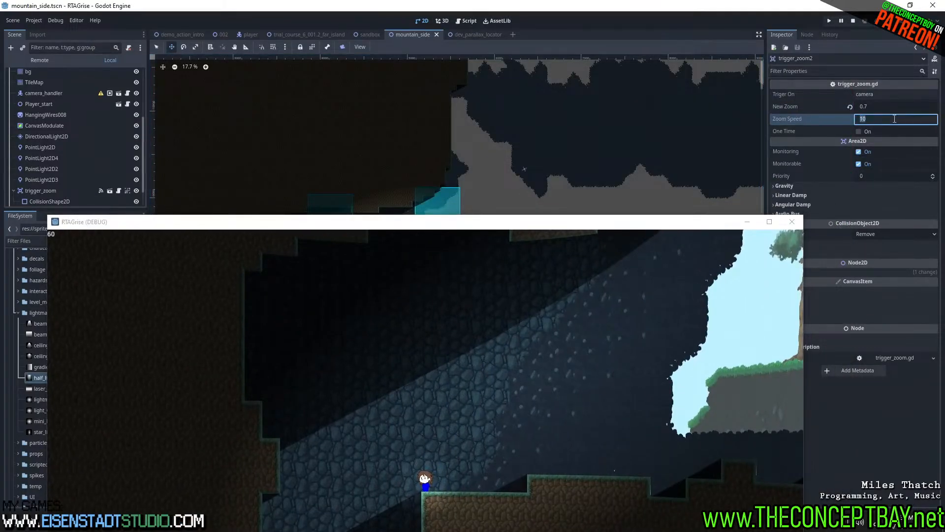
left_click(895, 118)
type("00")
key("Return")
scroll(106, 181, "down", 2)
left_click(49, 167)
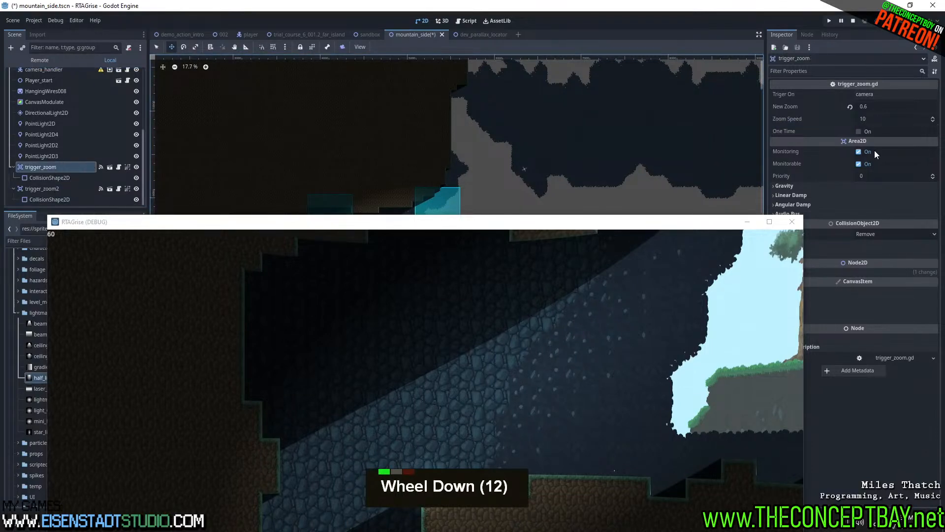
left_click(873, 118)
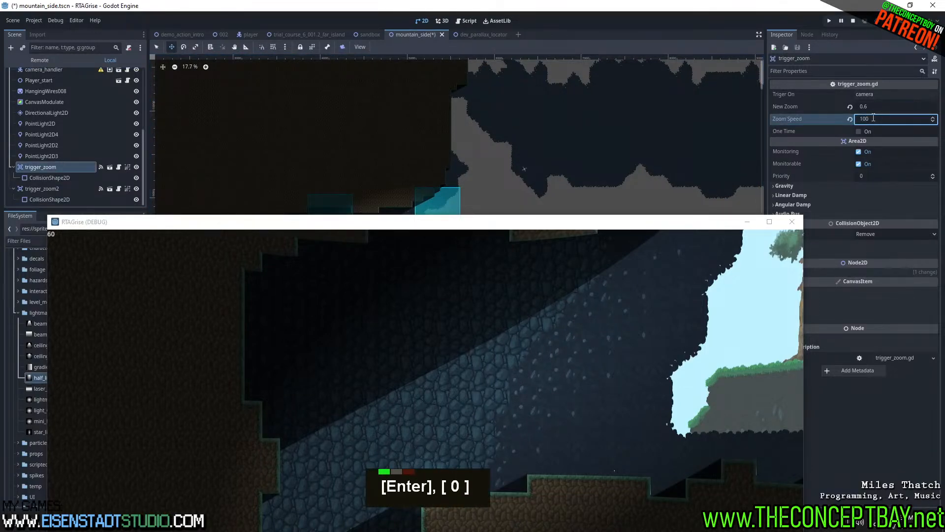
Step: Open the trigger_zoom.gd script and position the game window so the script's export variables are uncovered
left_click_drag(703, 228, 696, 181)
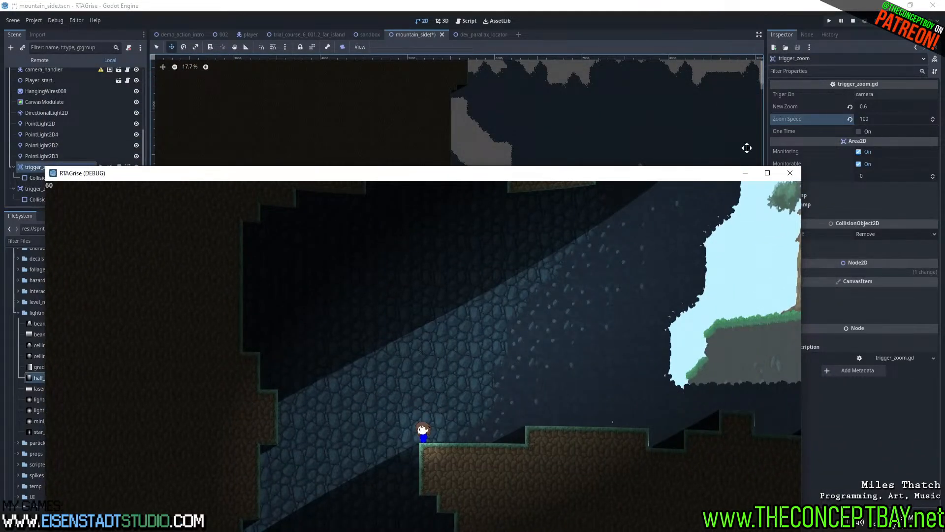
left_click_drag(703, 176, 836, 147)
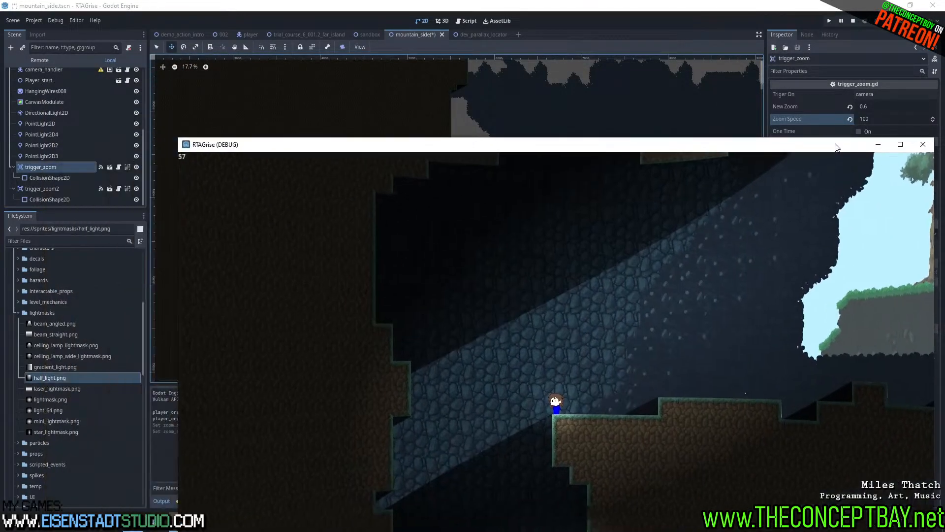
left_click(122, 167)
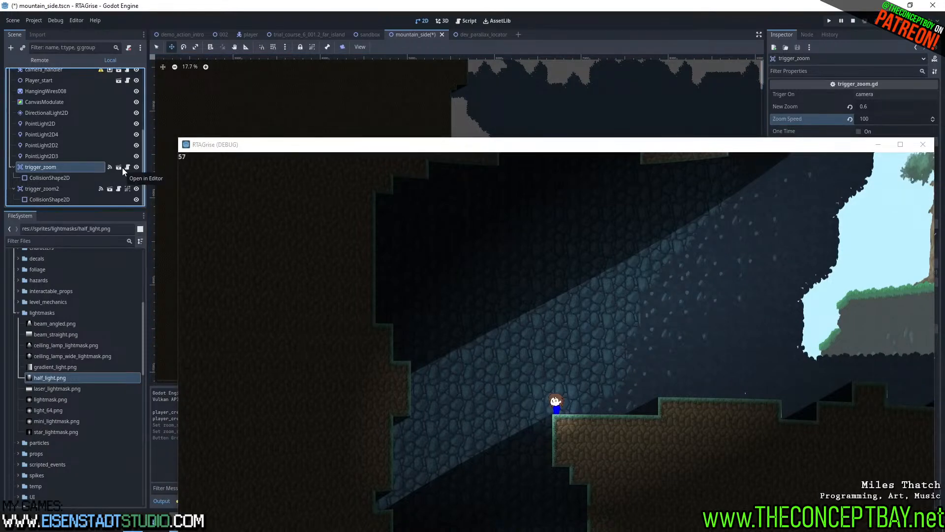
key("ctrl+z")
left_click(118, 167)
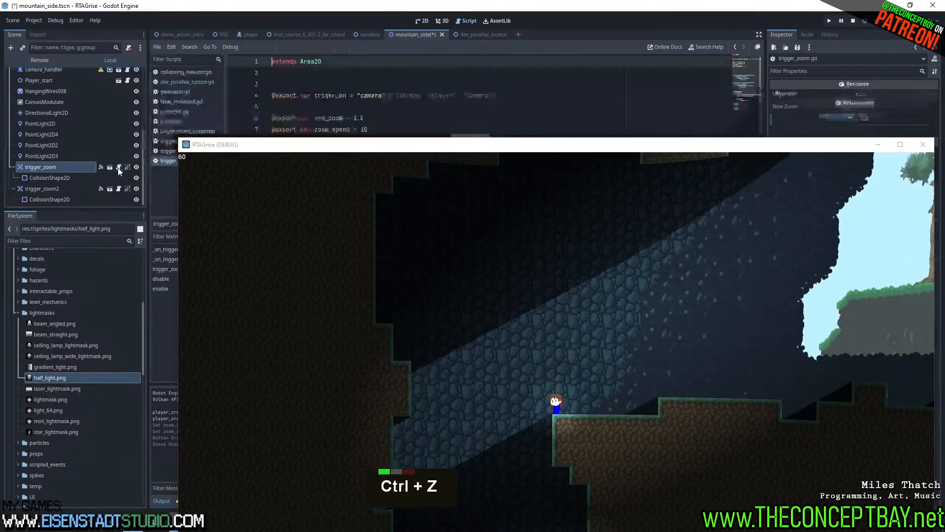
left_click_drag(336, 148, 315, 276)
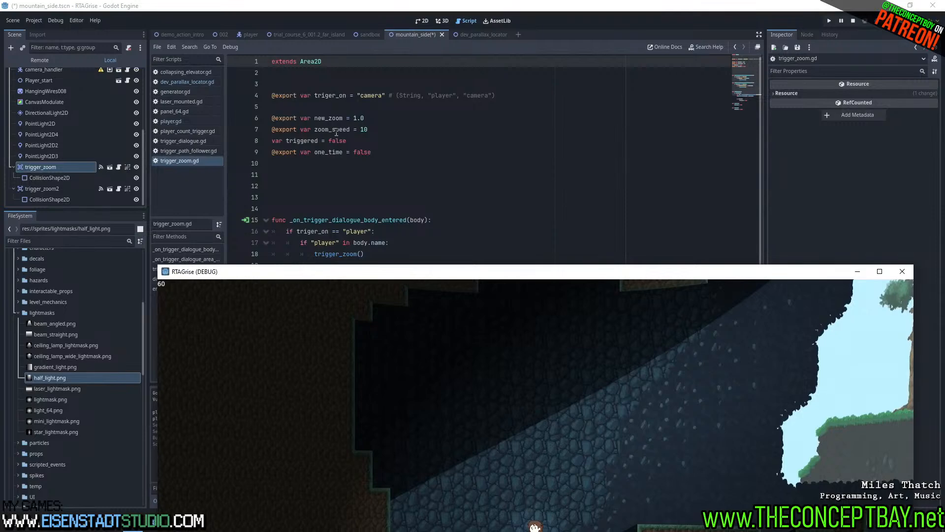
left_click(298, 93)
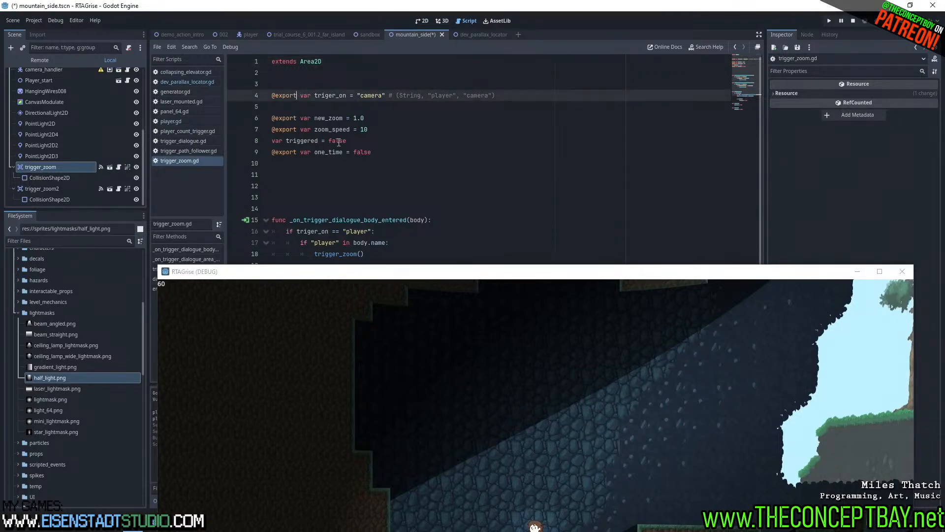
type("_en")
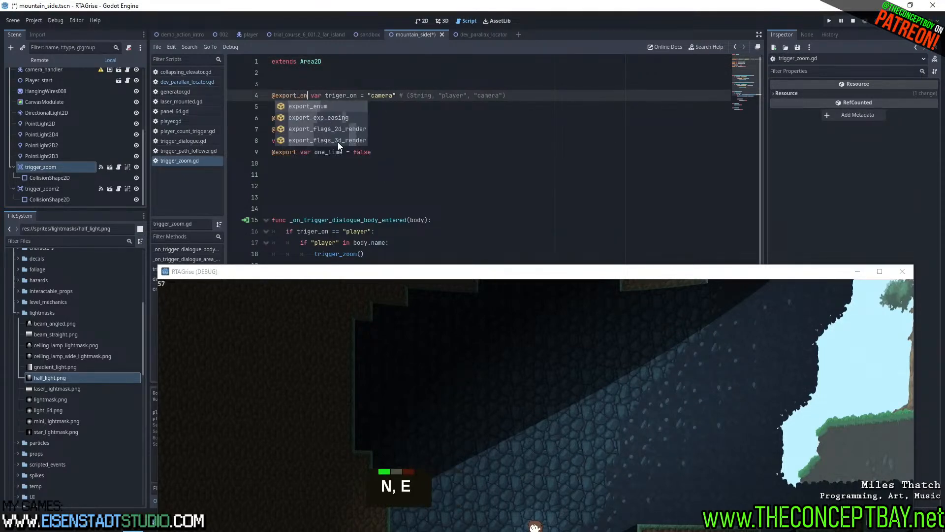
key("Return")
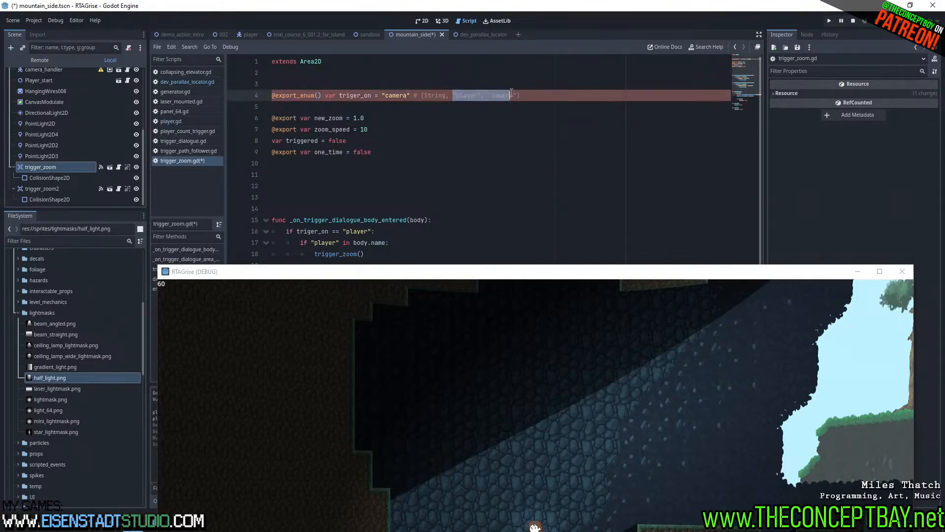
key("ctrl+x")
key("ctrl+v")
key("ctrl+s")
Step: Return to the 2D scene and check the Triger On choices of trigger_zoom
left_click(422, 21)
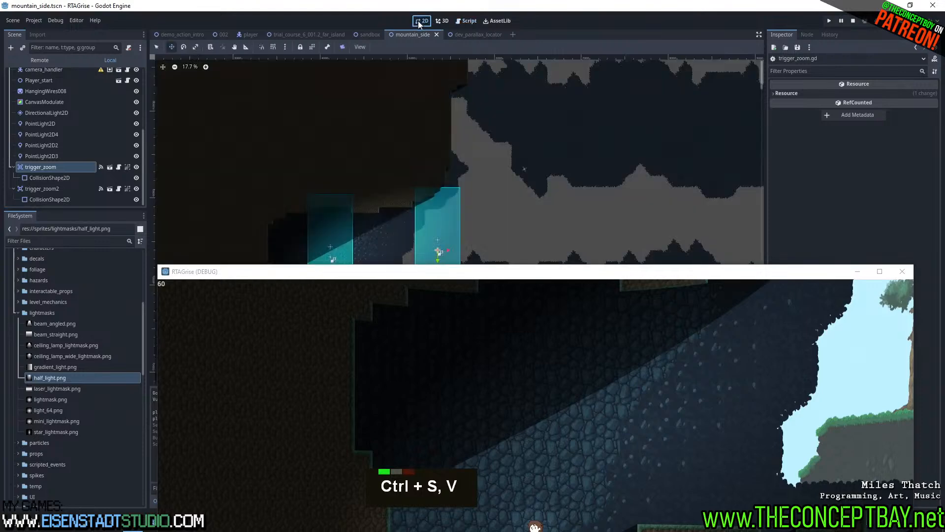
left_click(55, 167)
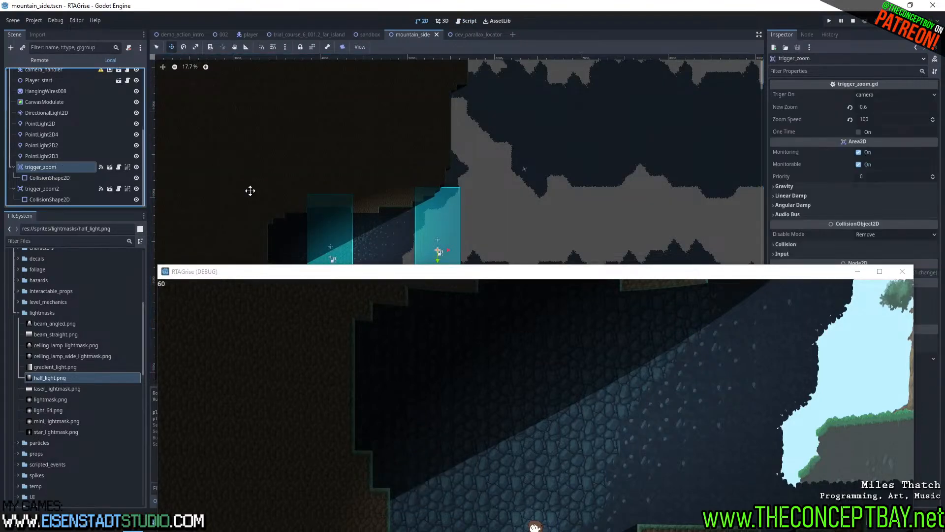
left_click(867, 96)
left_click(872, 95)
Step: Run and jump the character out of the cave and back across the hillside to test the camera zoom speed
left_click_drag(747, 276, 688, 60)
key("Right")
key("space")
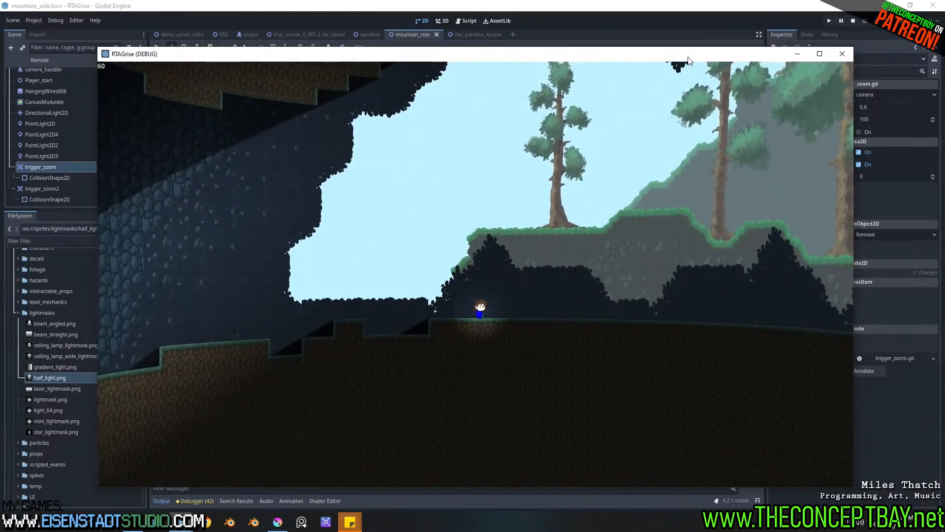
key("space")
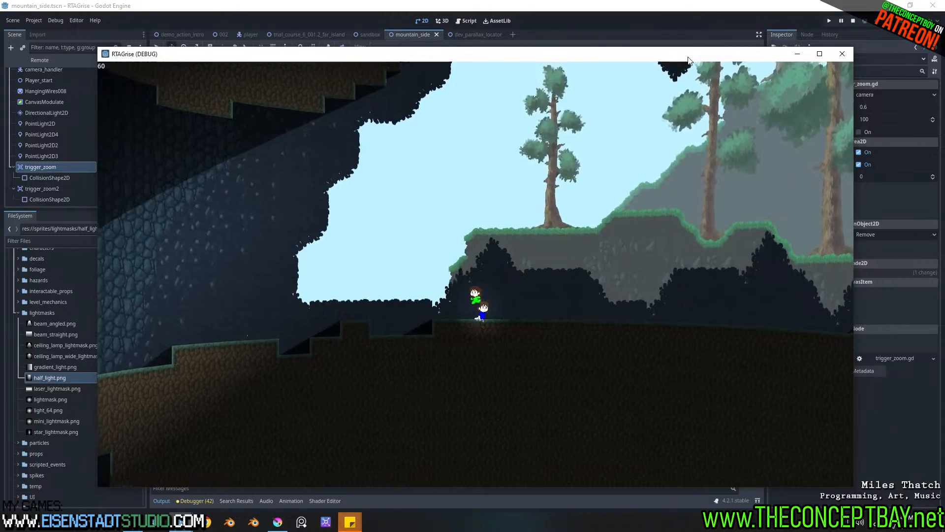
key("Right")
key("space")
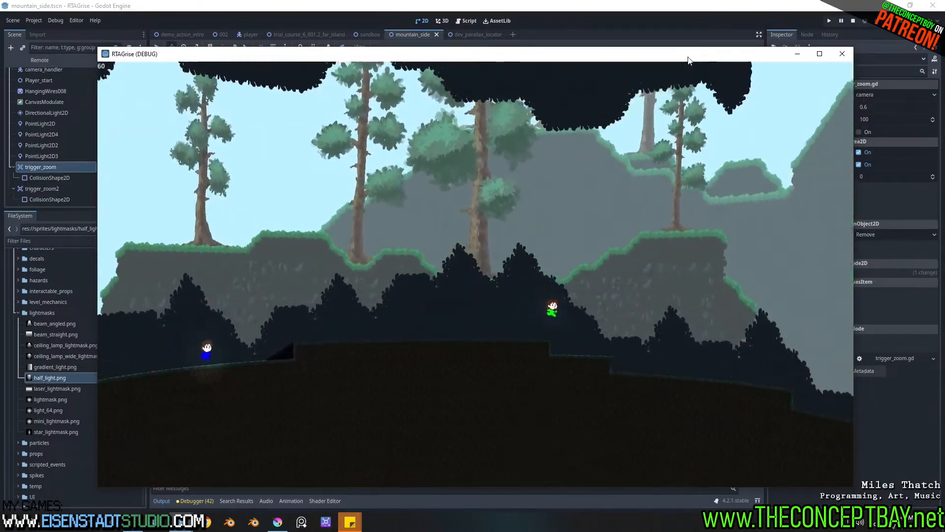
key("Left")
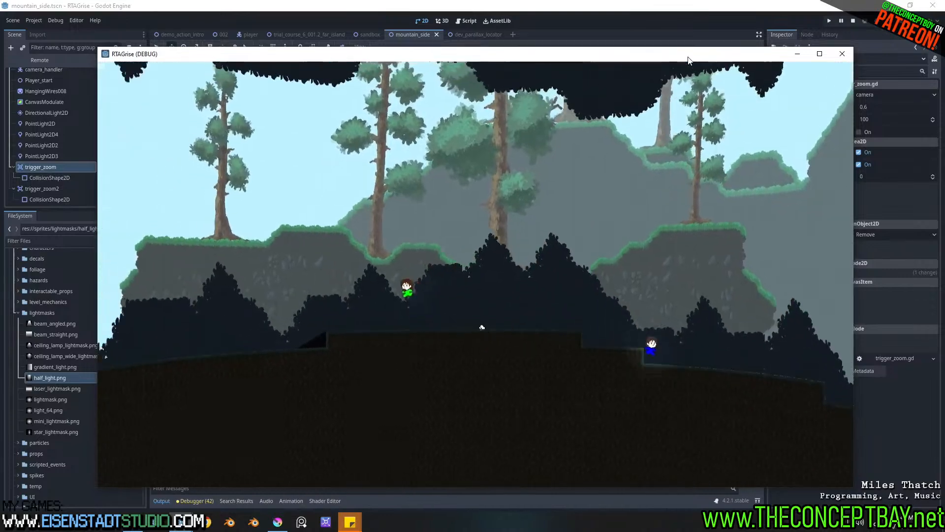
Step: Turn on Ignore Camera Zoom for the ParallaxBackground and compare the background in the running game
scroll(25, 114, "up", 1)
scroll(24, 111, "up", 13)
left_click(34, 84)
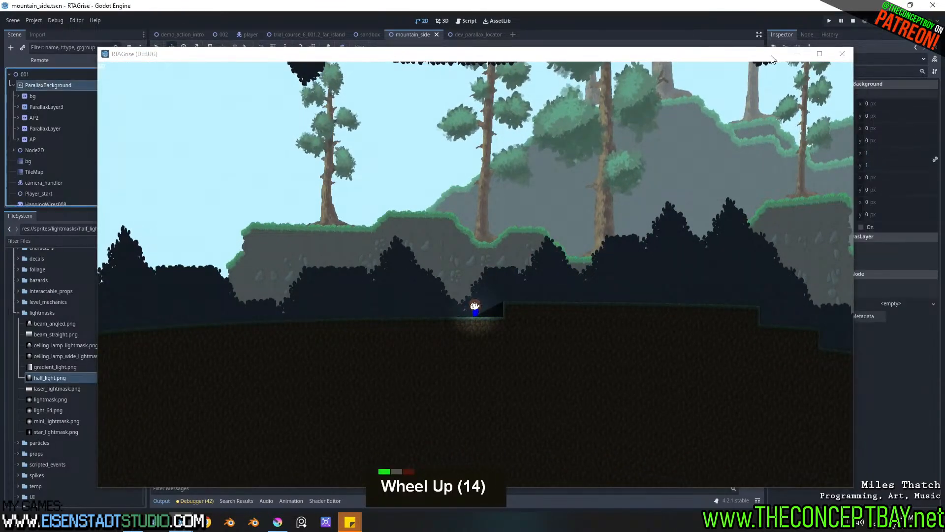
left_click_drag(776, 58, 687, 51)
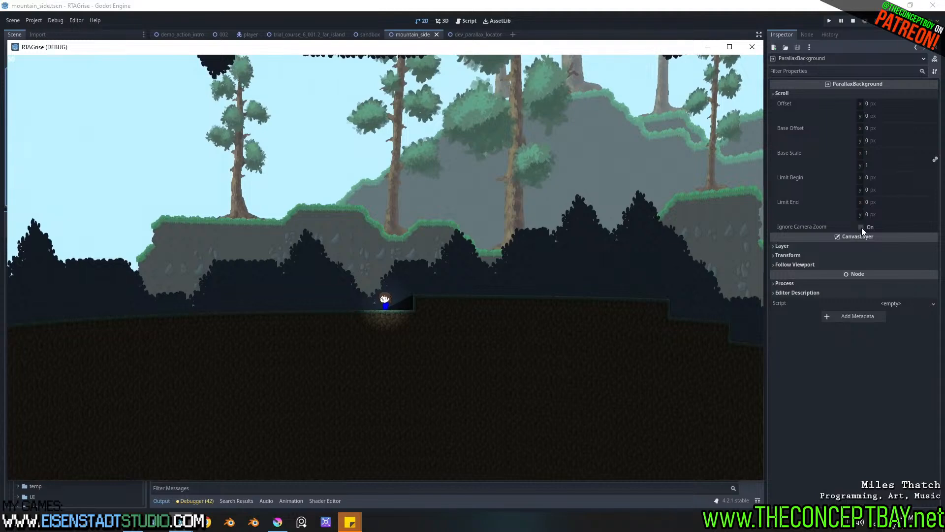
left_click(861, 227)
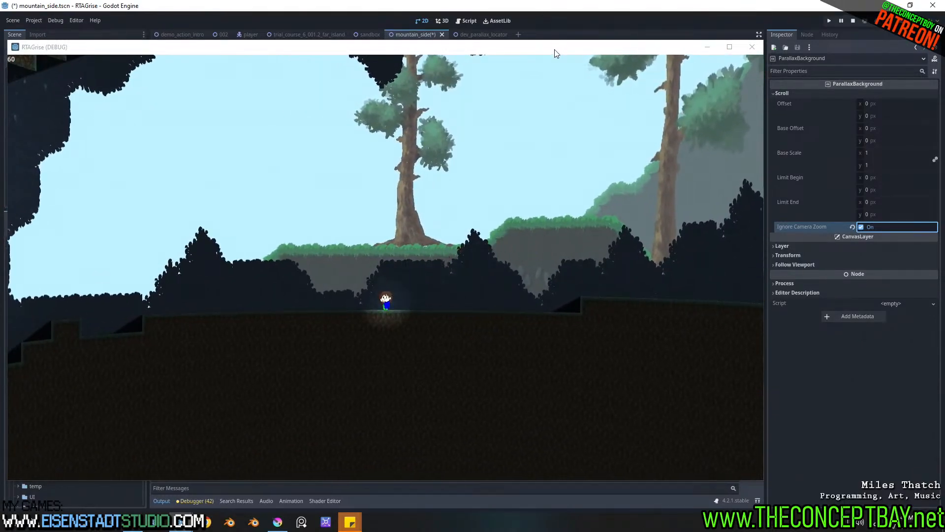
left_click_drag(555, 53, 590, 73)
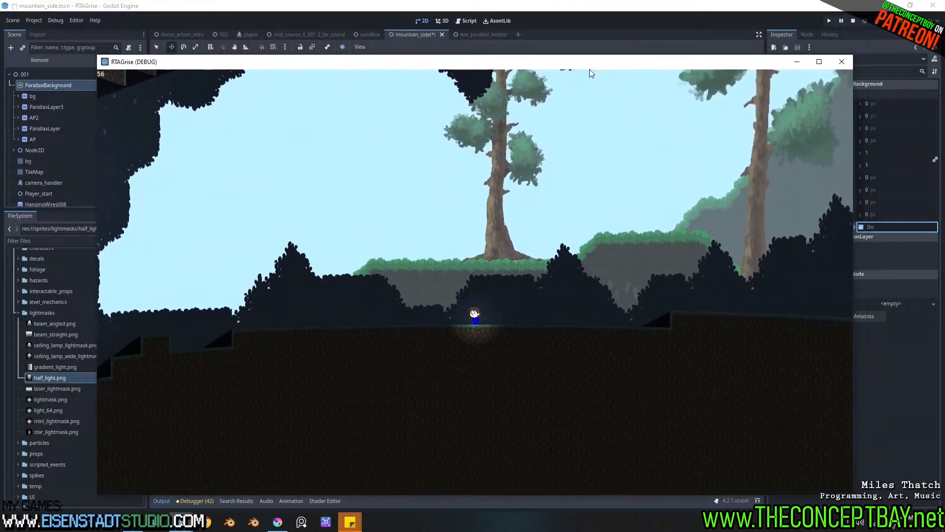
Step: Try a horizontal motion scale of 0.55 on ParallaxLayer while the game runs, and undo the last scale change
left_click(34, 106)
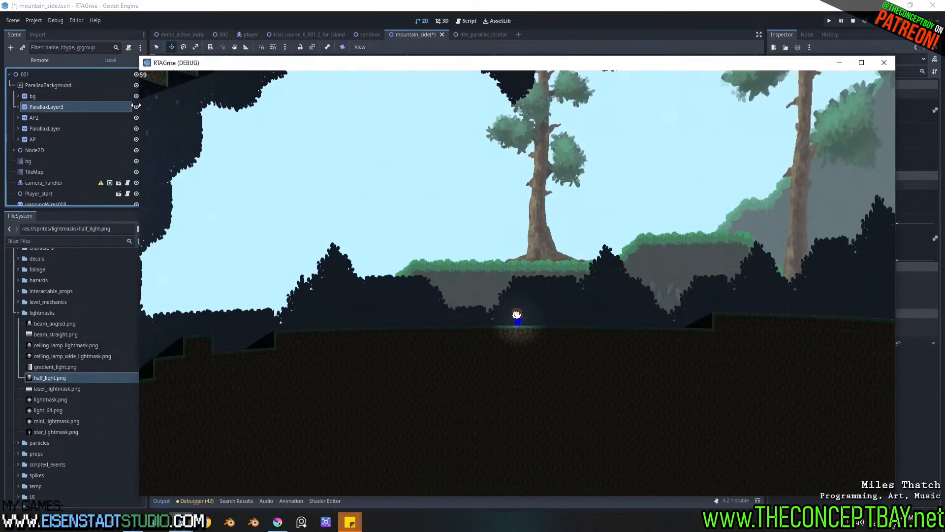
double_click(45, 129)
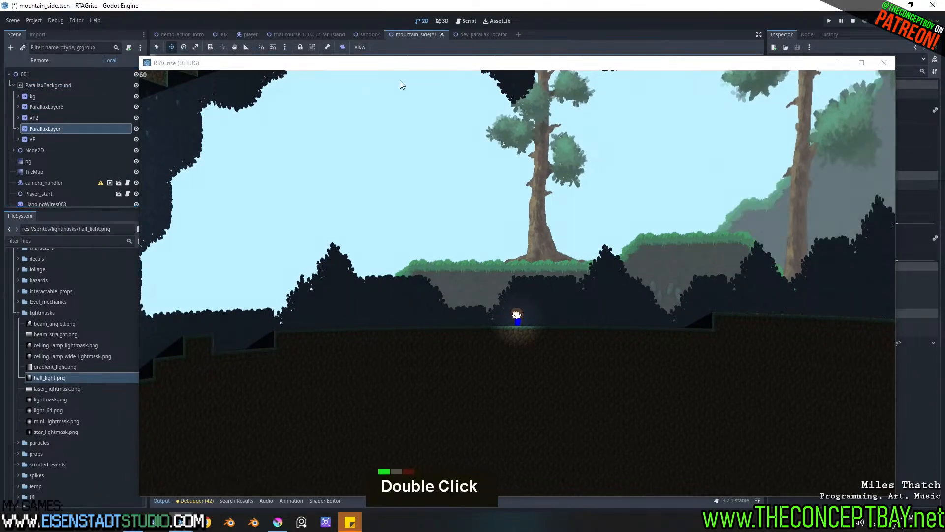
left_click_drag(405, 69, 277, 56)
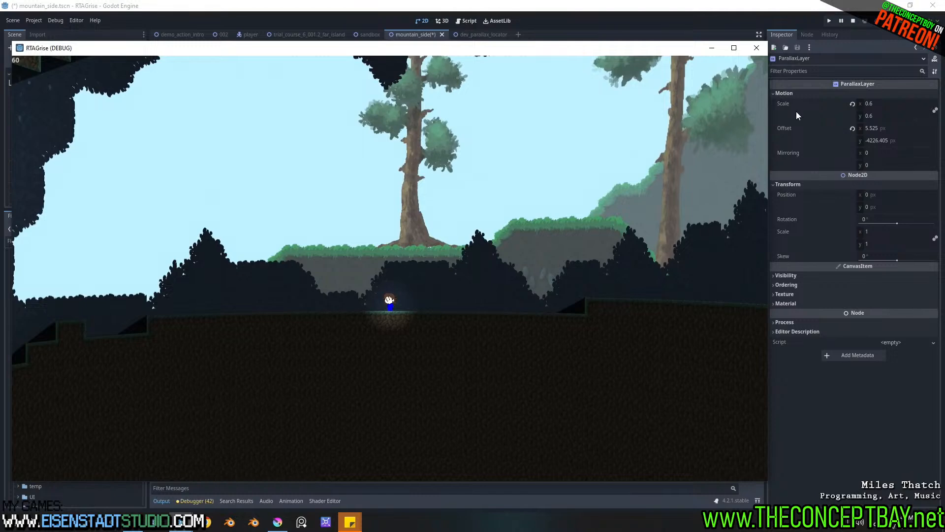
key("d")
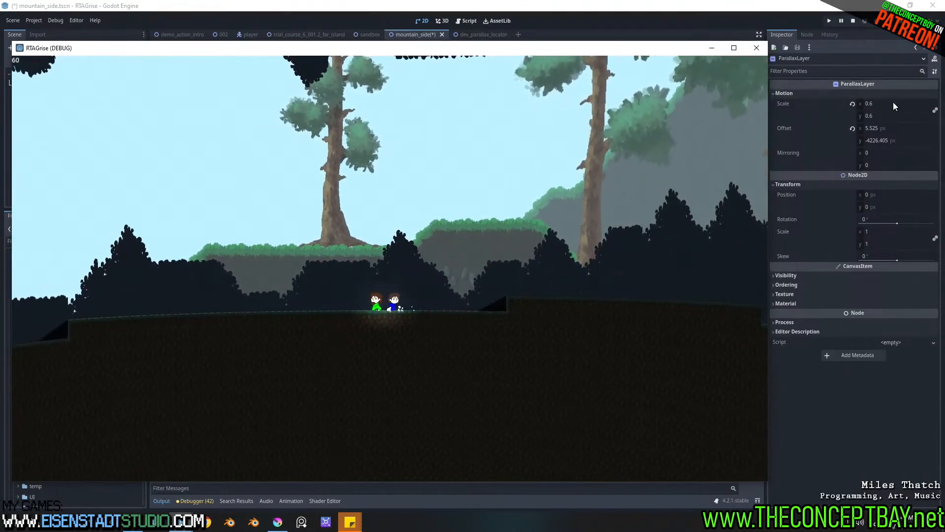
left_click_drag(894, 102, 886, 102)
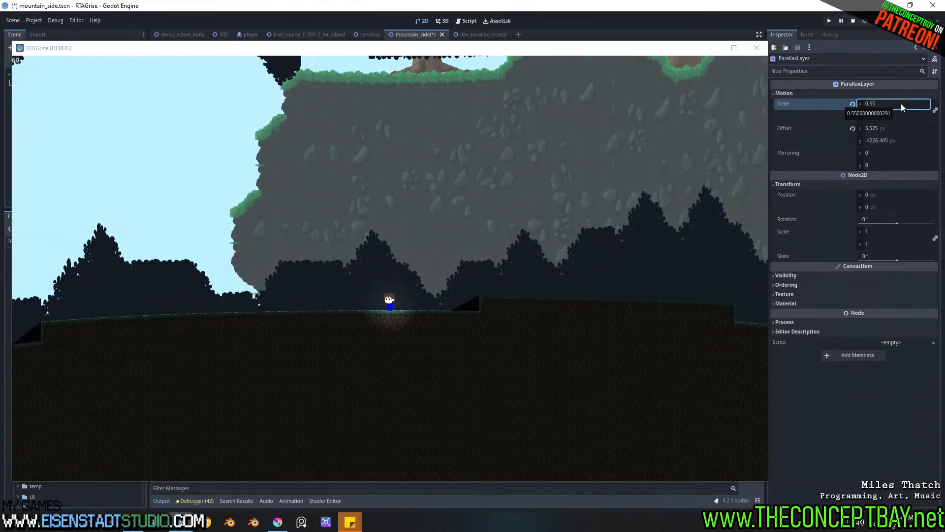
key("ctrl+z")
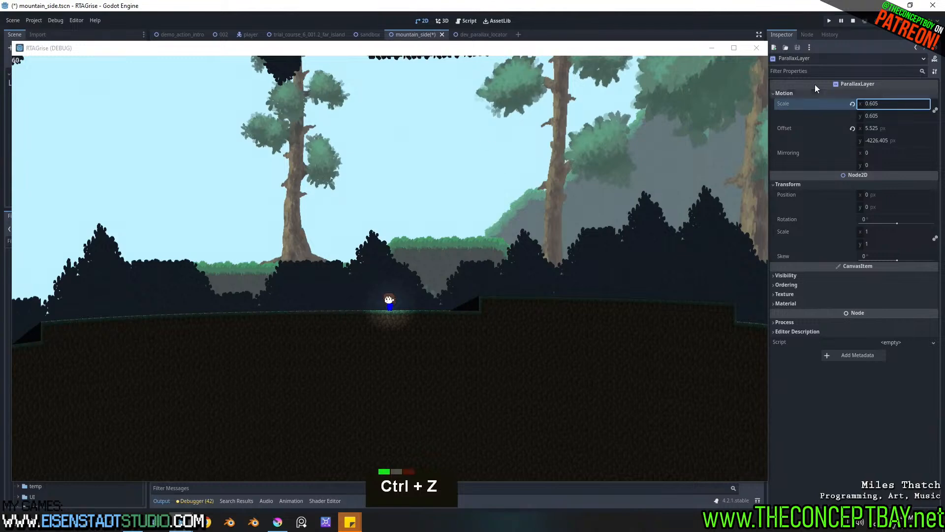
Step: Turn Ignore Camera Zoom off again for the ParallaxBackground
left_click_drag(631, 49, 723, 62)
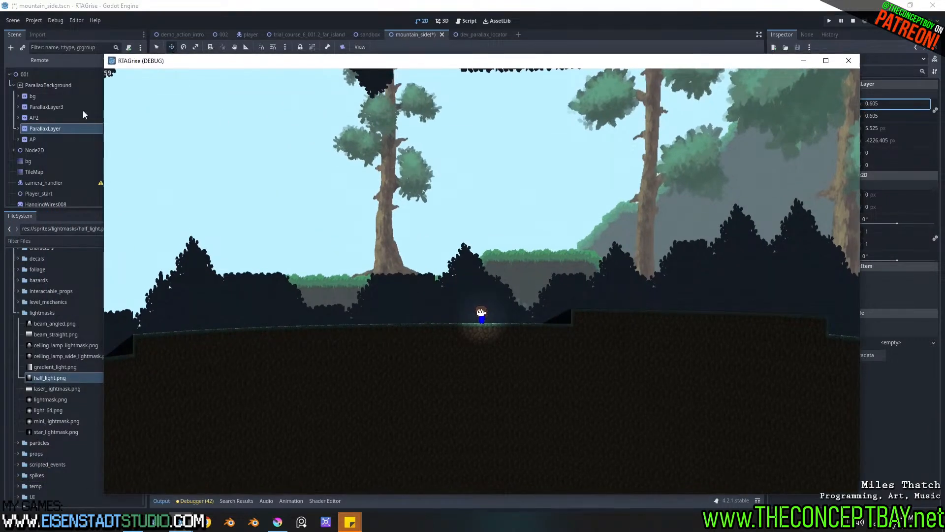
left_click(40, 86)
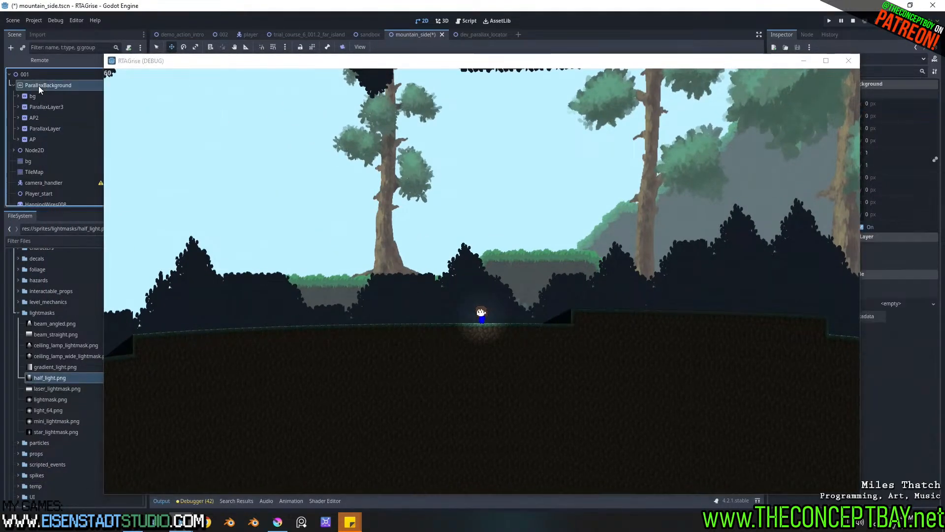
left_click(866, 229)
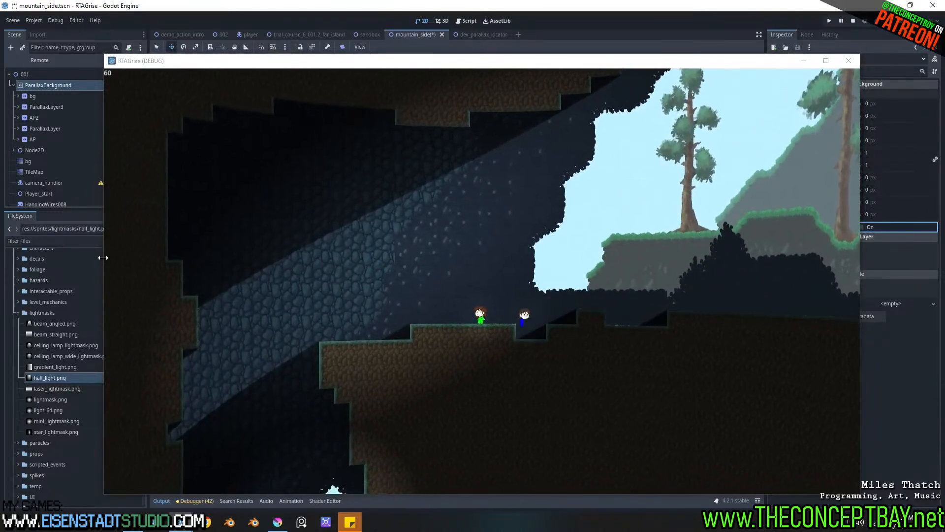
Step: Select the DirectionalLight2D and try the PCF5 (Average) filter on its shadow
scroll(59, 149, "down", 5)
scroll(56, 146, "down", 12)
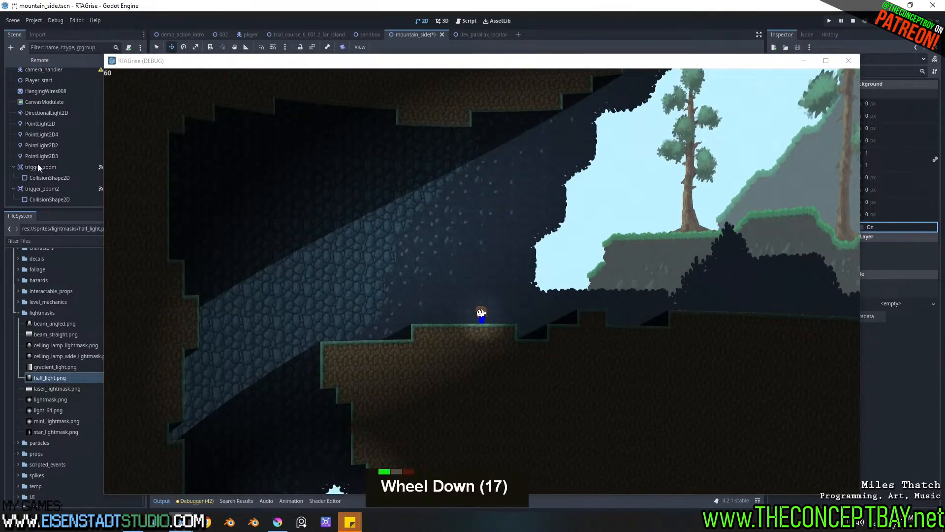
scroll(38, 162, "up", 2)
left_click(43, 146)
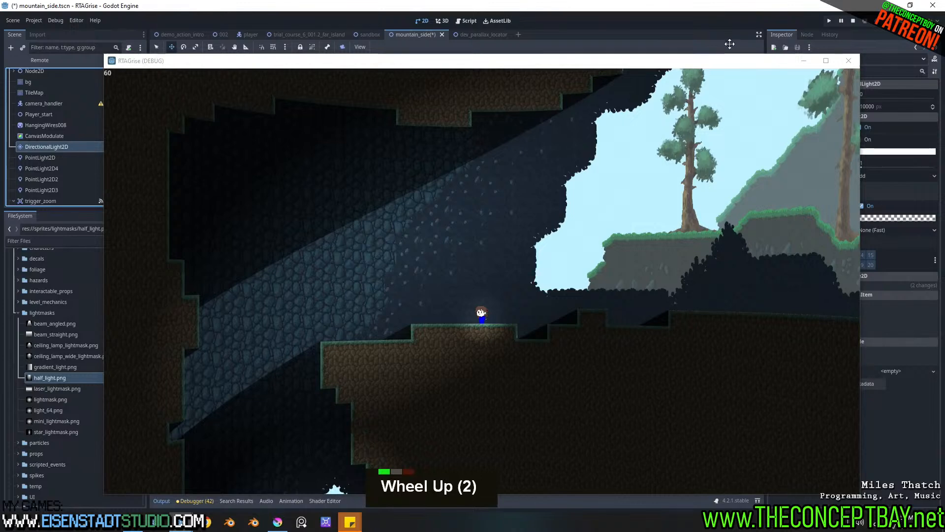
left_click_drag(732, 67, 624, 55)
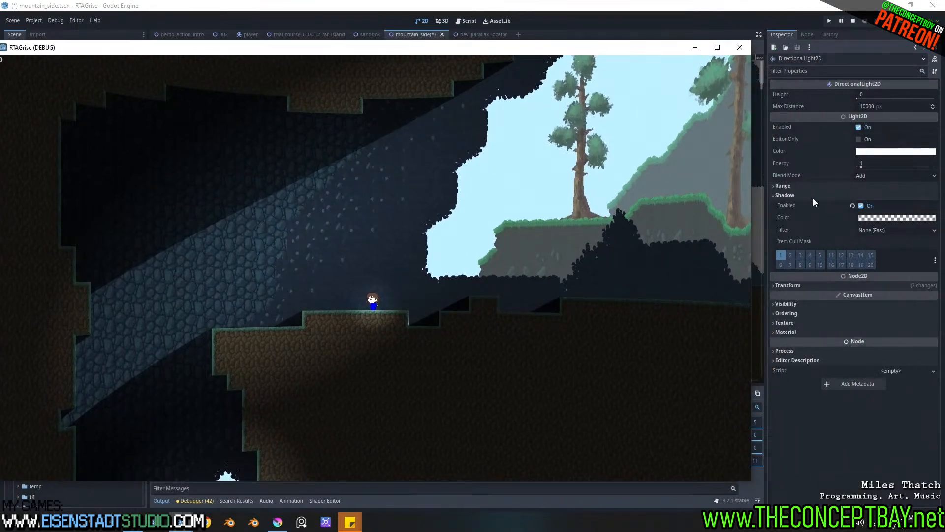
left_click(790, 195)
left_click(787, 194)
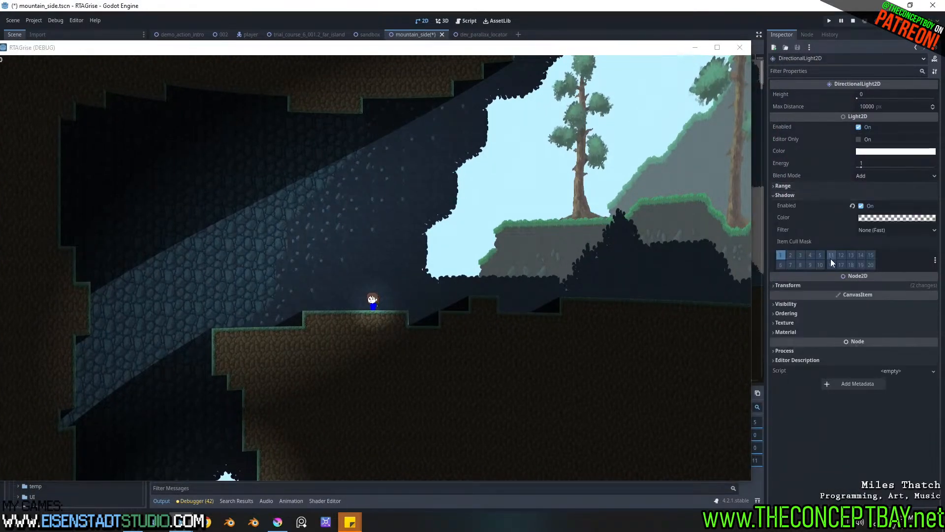
left_click(881, 231)
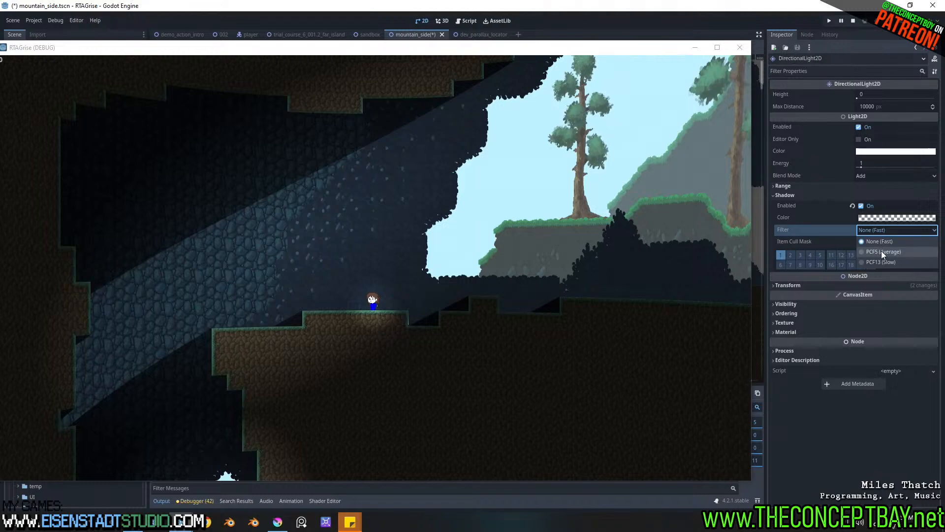
left_click(881, 250)
Step: Try Filter Smooth values of 3.5 and 0 on the DirectionalLight2D shadow while the game runs
left_click(905, 241)
type("2.5")
left_click_drag(905, 241, 907, 241)
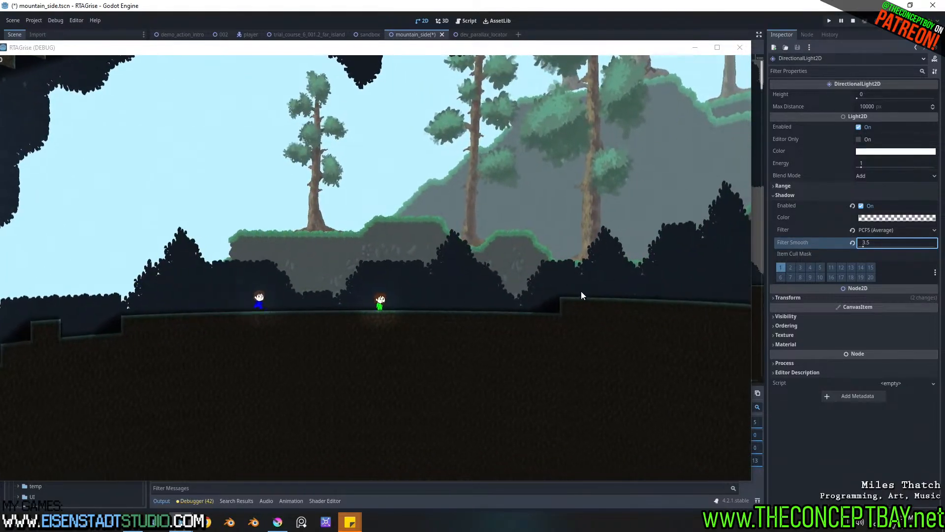
left_click(908, 240)
type("0")
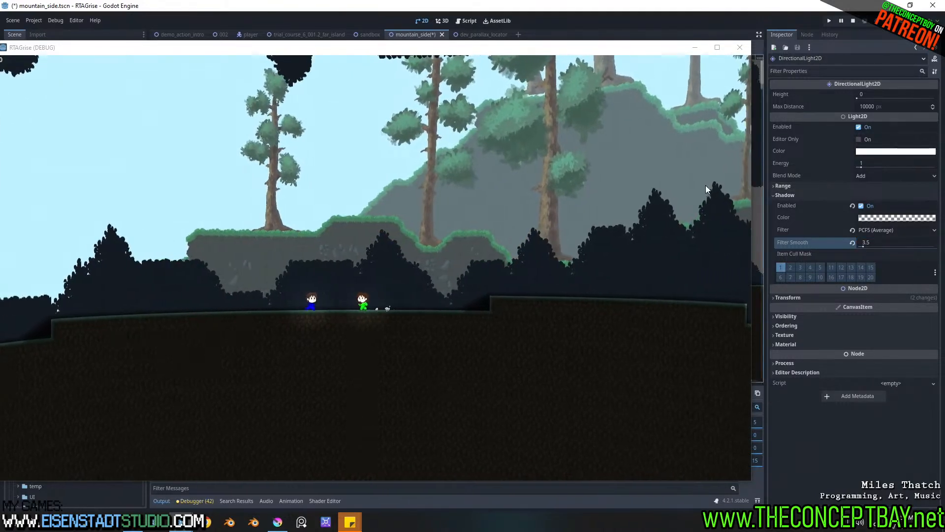
Step: Run and jump the character back into the cave to compare the filtered shadow edges
left_click(458, 178)
key("a")
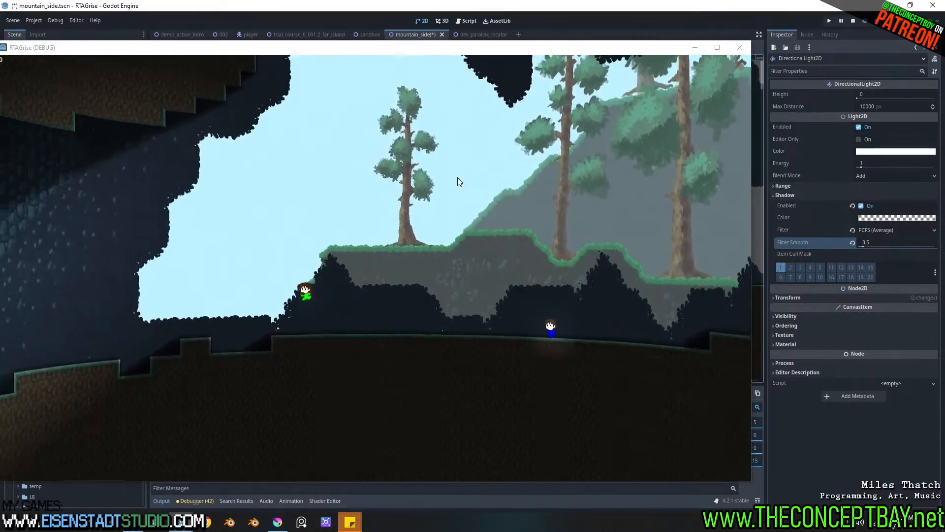
key("space")
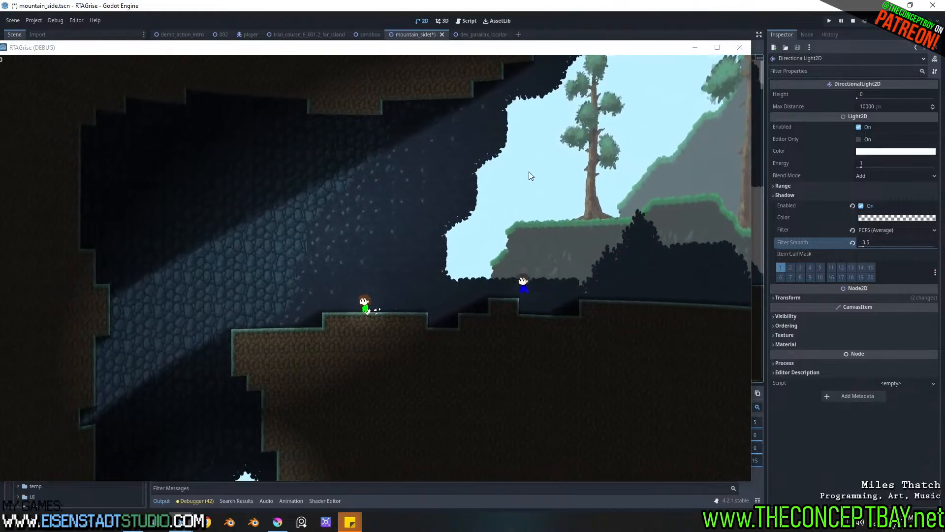
Step: Try a Filter Smooth of 2.5 on the directional light's shadow, and reset its filter to None (Fast)
left_click(920, 245)
type("0")
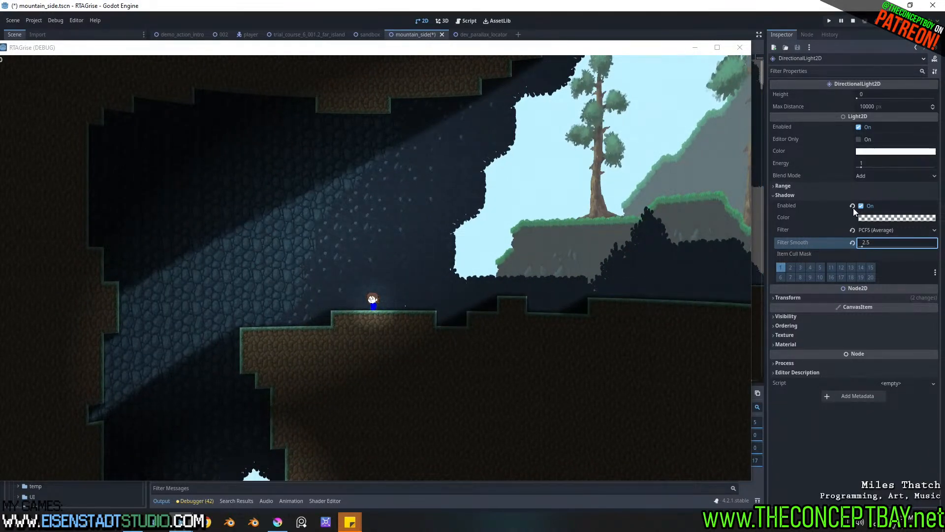
left_click(852, 230)
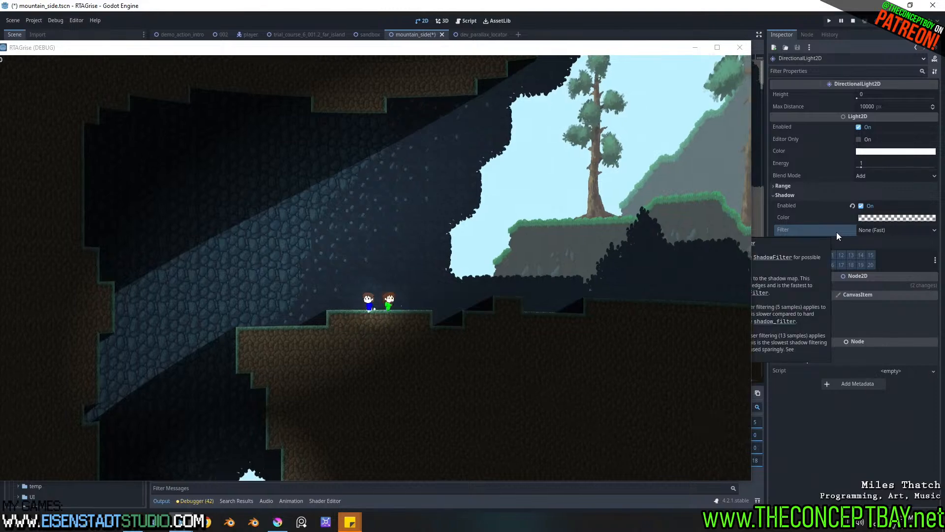
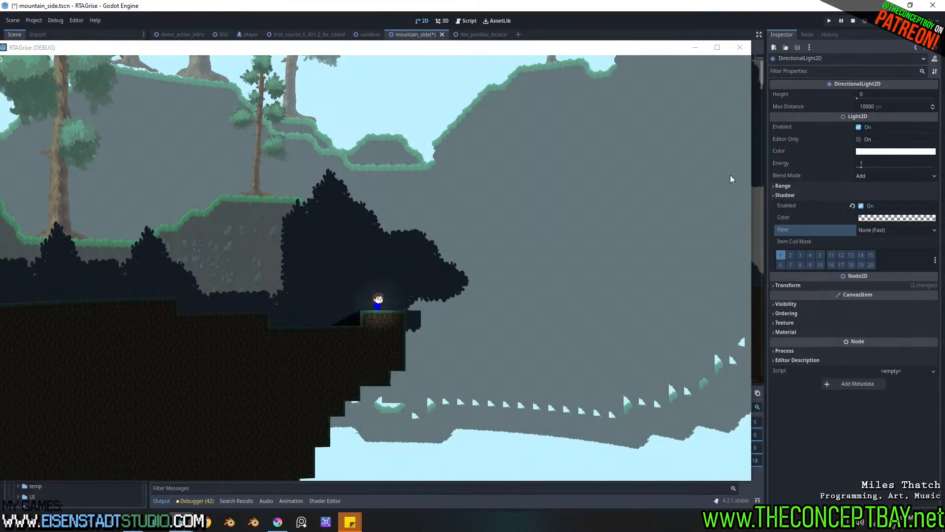
Step: Close the running game and choose the TileMap node's stoney_walls terrain for painting
left_click(740, 47)
middle_click_drag(499, 168, 421, 202)
scroll(381, 244, "up", 3)
scroll(383, 248, "up", 2)
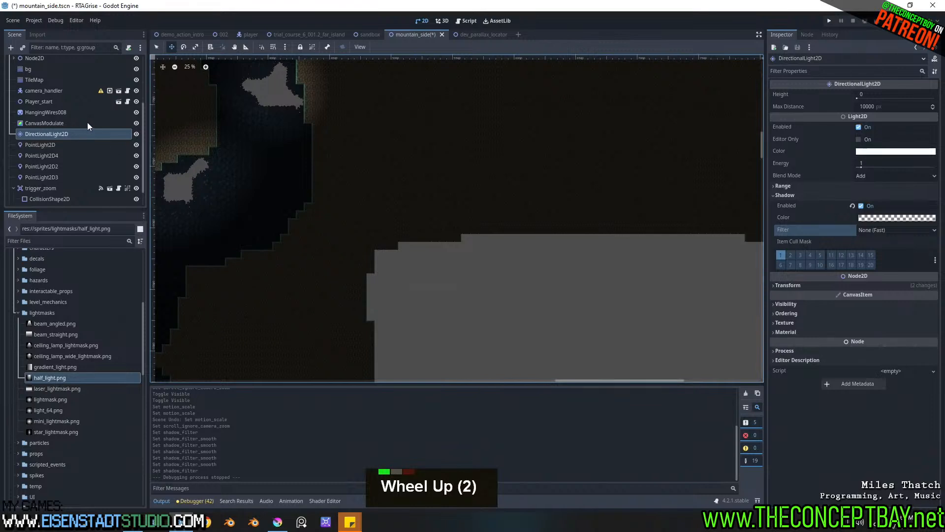
left_click(156, 44)
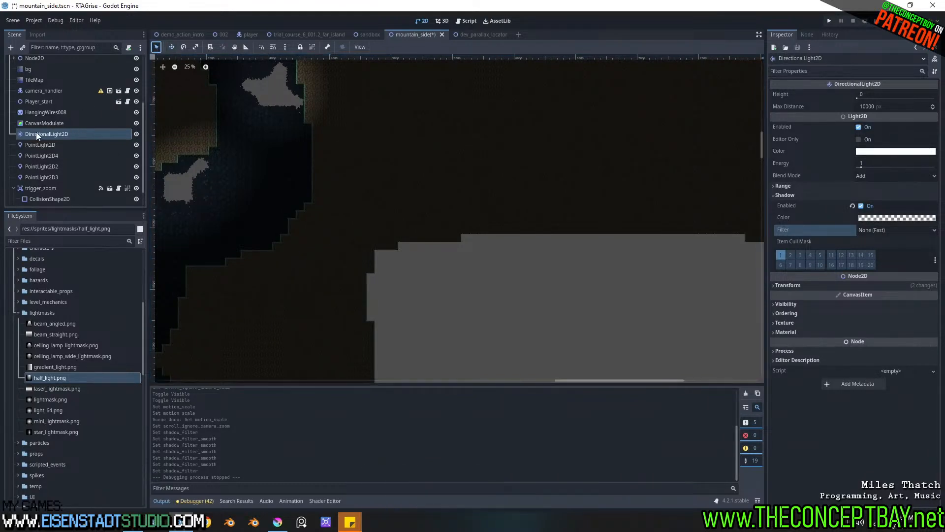
scroll(41, 129, "up", 3)
left_click(25, 86)
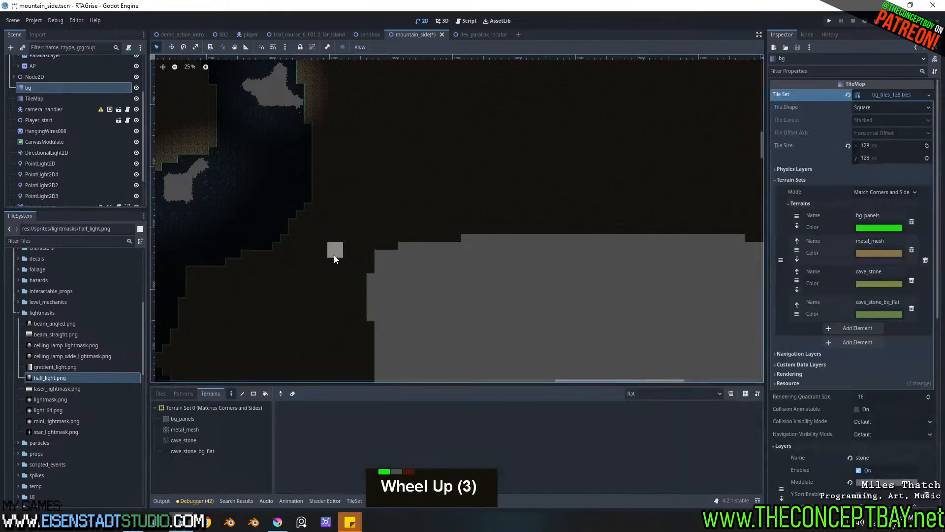
left_click(160, 395)
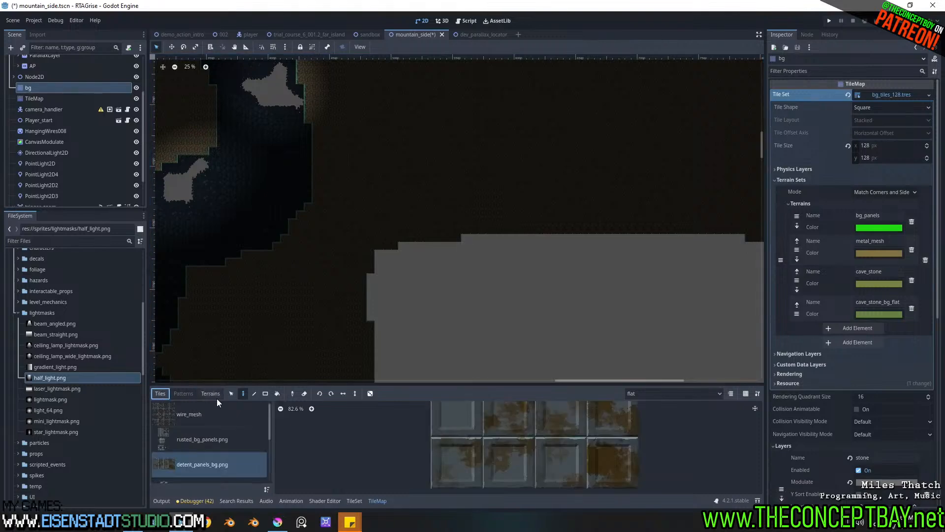
left_click(214, 396)
left_click(62, 101)
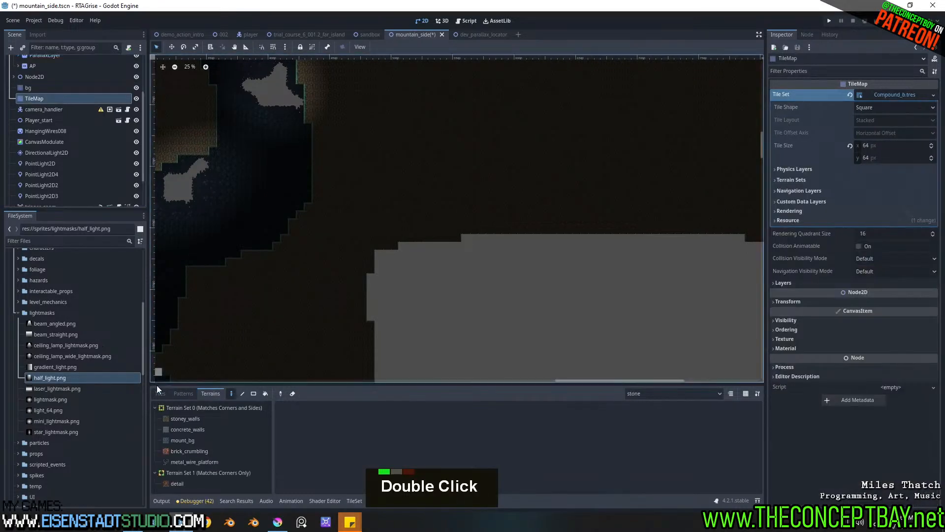
left_click(176, 416)
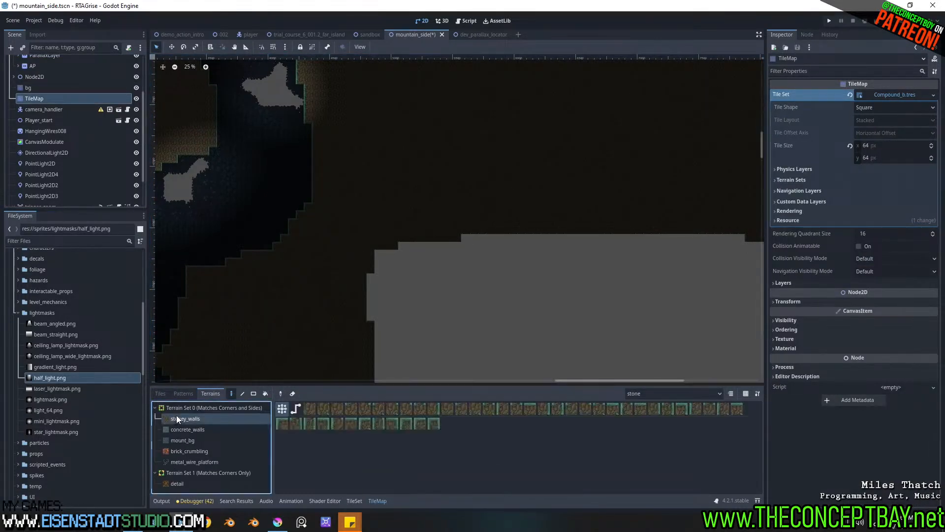
Step: Switch the TileMap to the walls layer and erase a diagonal passage from the cave through the rock to the open area
right_click(294, 217)
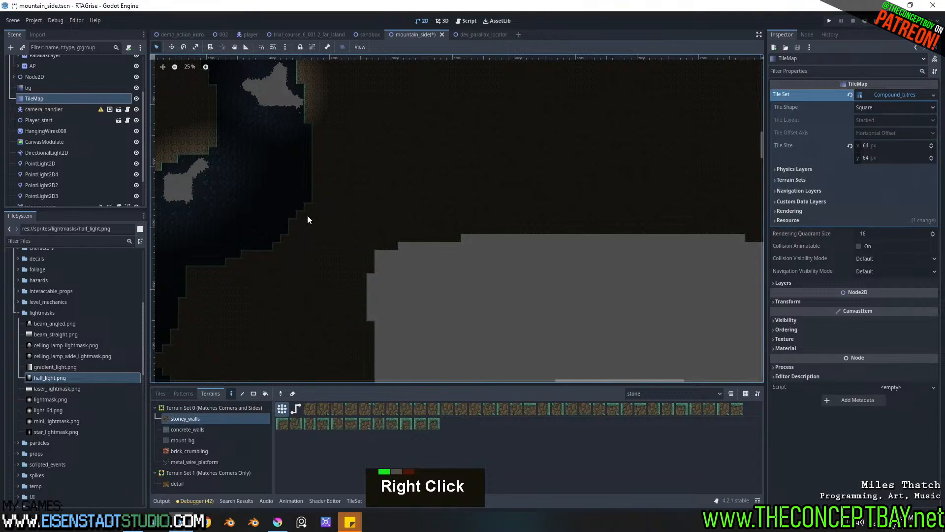
left_click(642, 390)
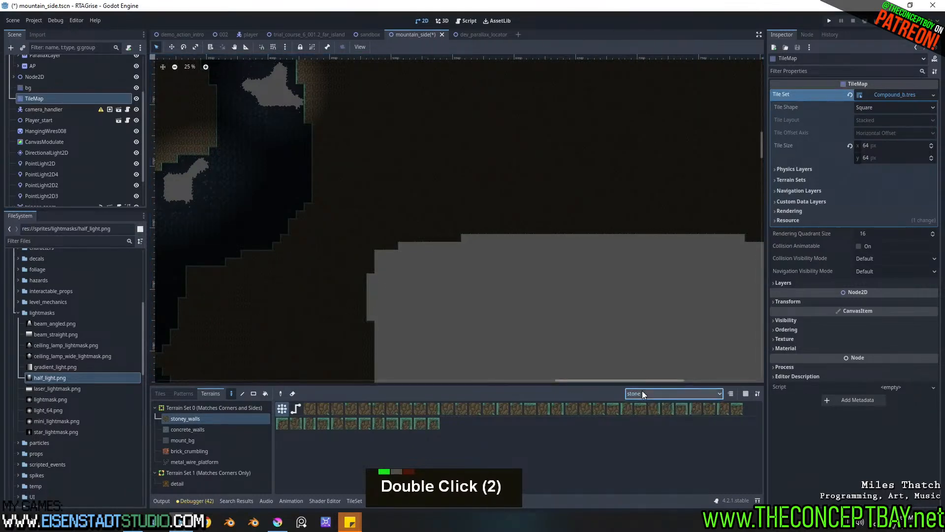
left_click(645, 403)
right_click(291, 201)
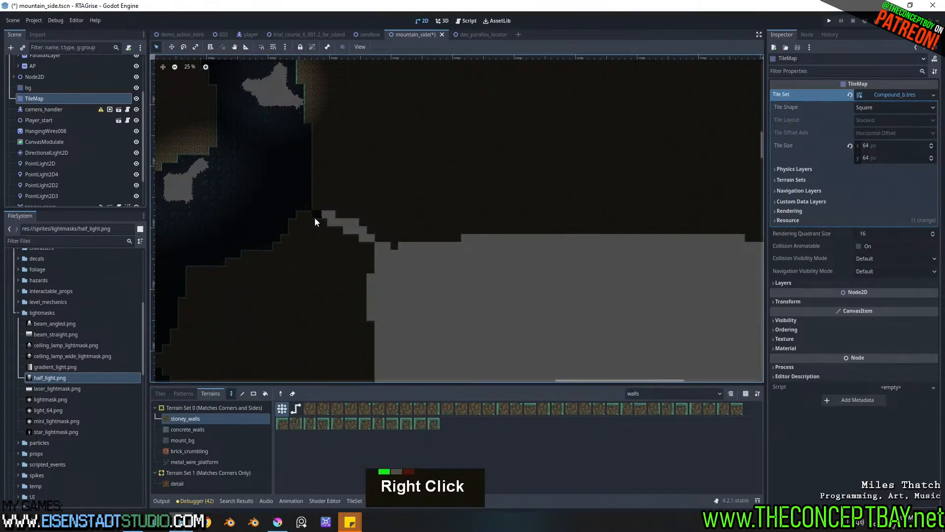
right_click_drag(326, 223, 353, 260)
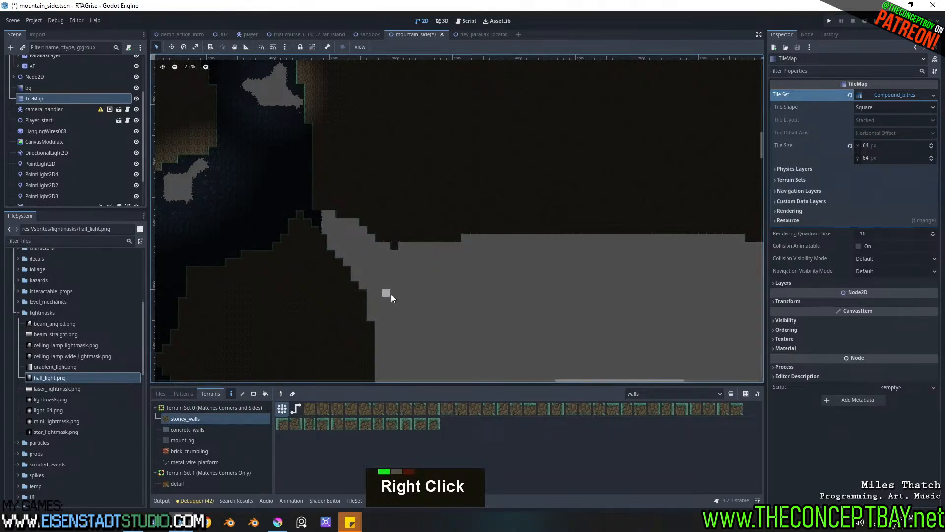
key("bracketright")
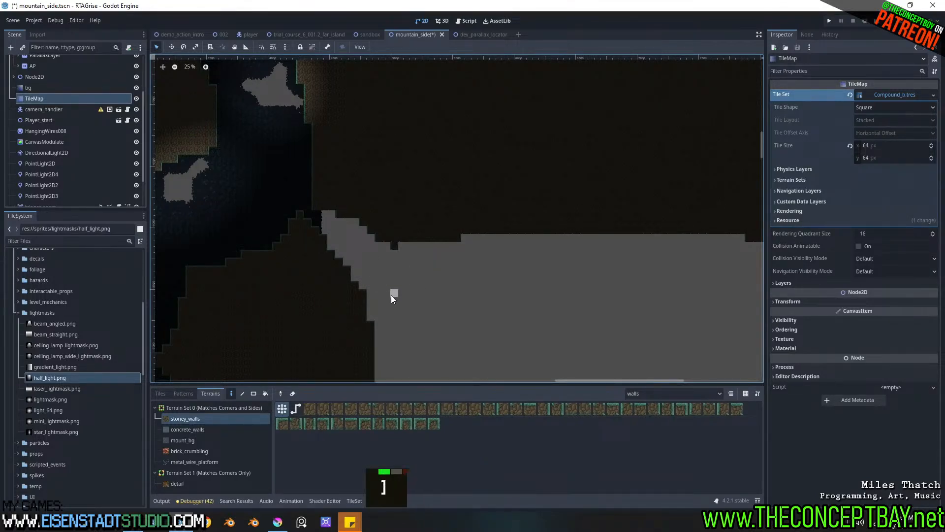
key("bracketright")
right_click_drag(379, 265, 295, 210)
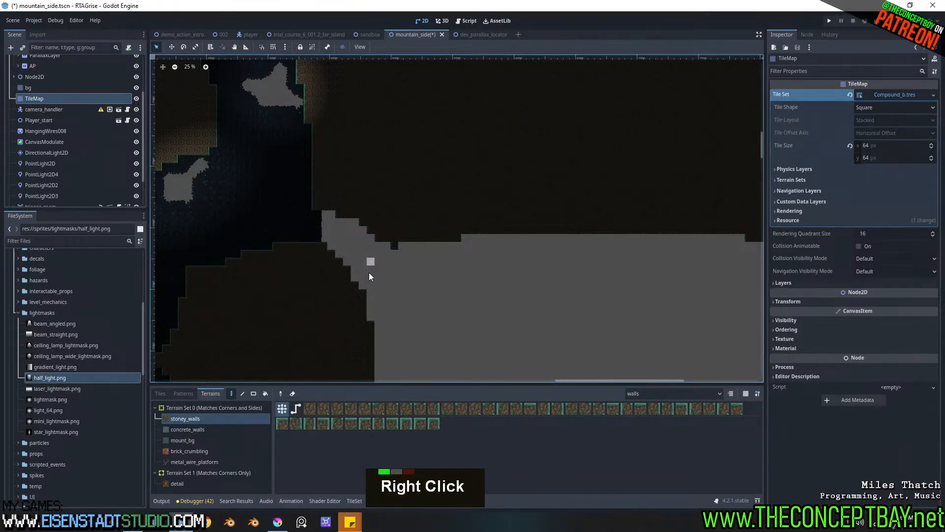
Step: Paint a thin stoney_walls floor and side wall around the new passage, and erase a vertical shaft into the rock above it
left_click_drag(362, 285, 460, 298)
mouse_move(481, 196)
right_mouse_down()
mouse_move(457, 233)
mouse_move(481, 211)
mouse_move(476, 241)
right_mouse_up()
right_click_drag(456, 186, 466, 151)
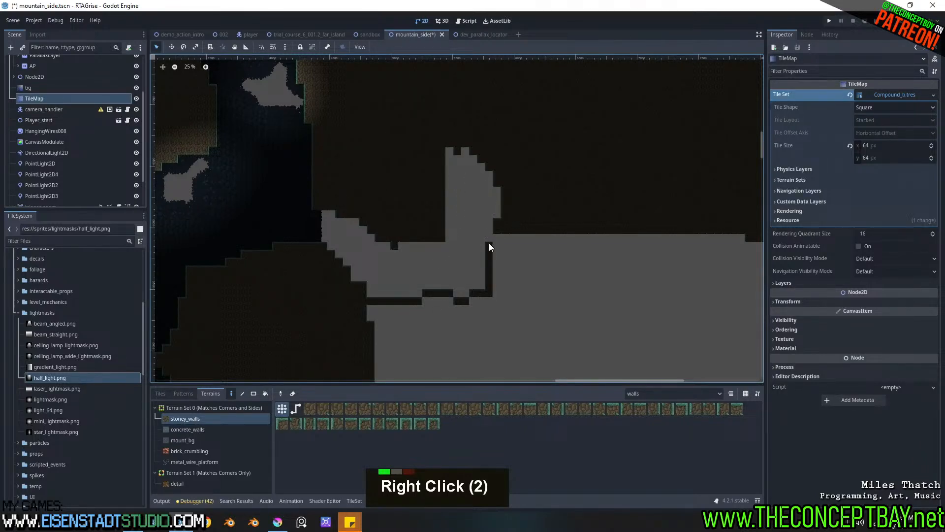
Step: Open the mountain_side.png atlas in the TileSet editor, enlarge the editor and choose Terrains as the paint property
middle_click_drag(482, 227, 478, 269)
scroll(460, 280, "up", 9)
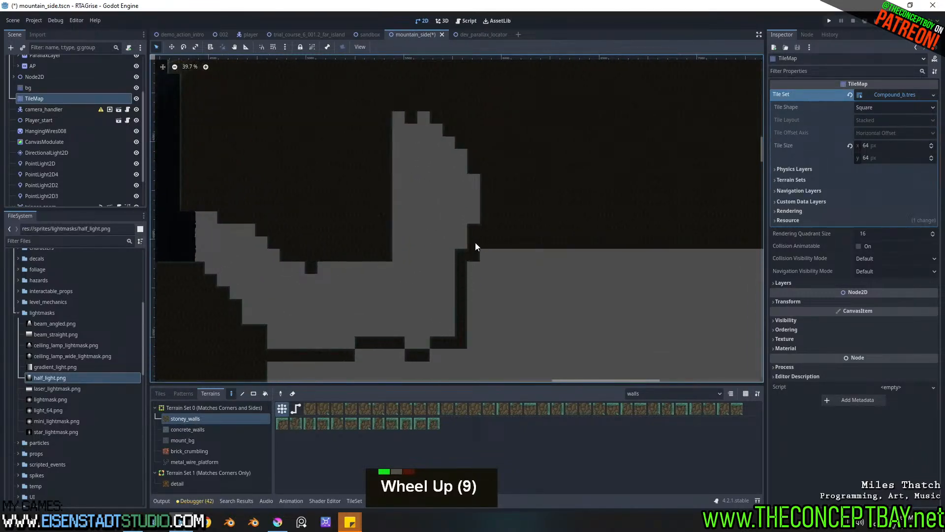
scroll(465, 275, "up", 20)
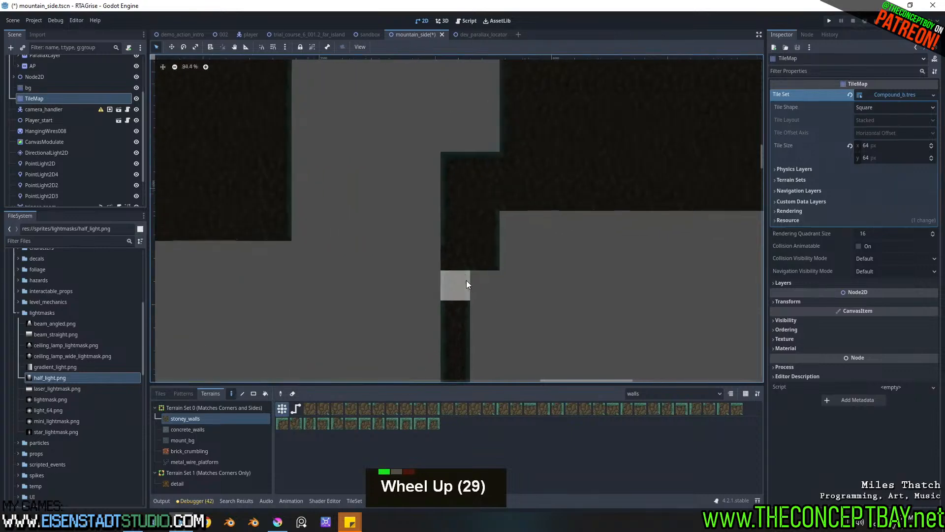
left_click(352, 500)
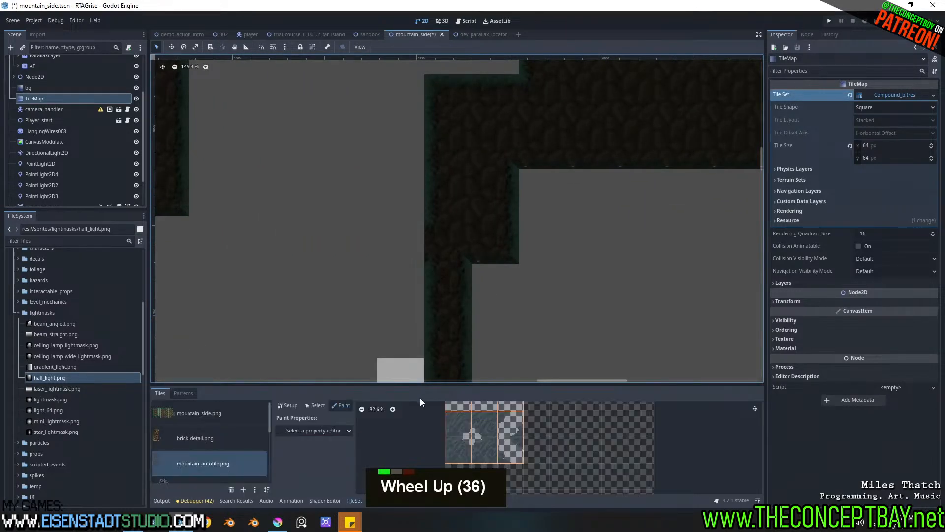
left_click(175, 413)
left_click_drag(350, 383, 361, 280)
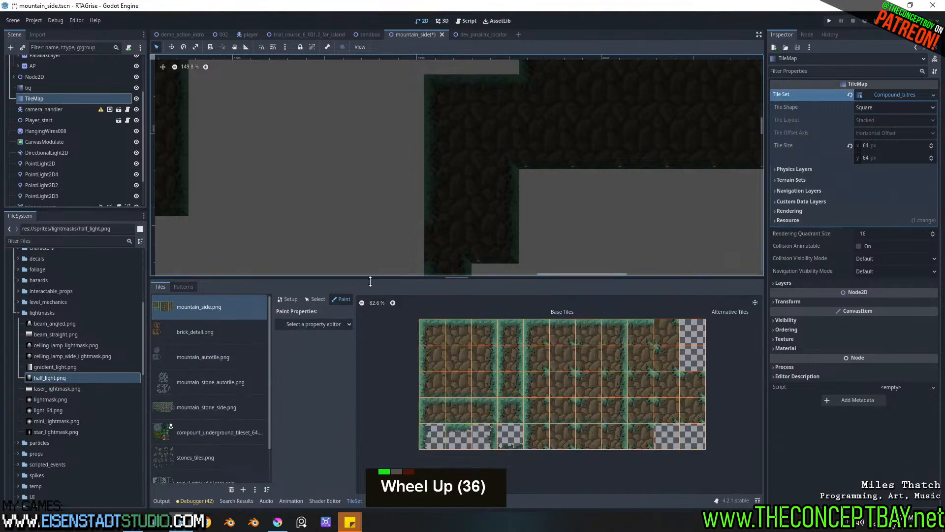
left_click(313, 327)
left_click(294, 392)
Step: Set the terrain painting to Terrain Set 0 with stoney_walls and examine the terrain bits on the mountain_side.png tiles
scroll(559, 371, "up", 6)
scroll(514, 374, "down", 2)
scroll(519, 376, "up", 3)
middle_click_drag(522, 379, 397, 365)
scroll(624, 387, "down", 1)
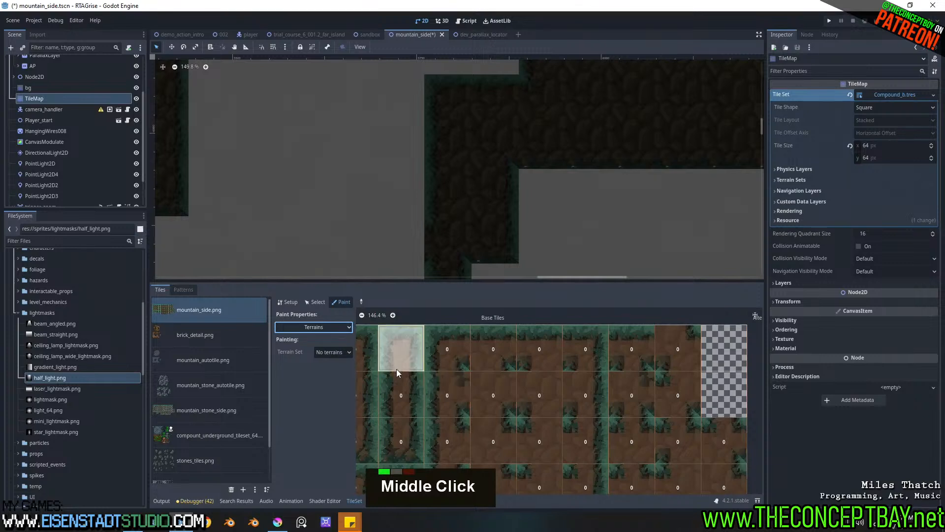
left_click(332, 351)
left_click(341, 373)
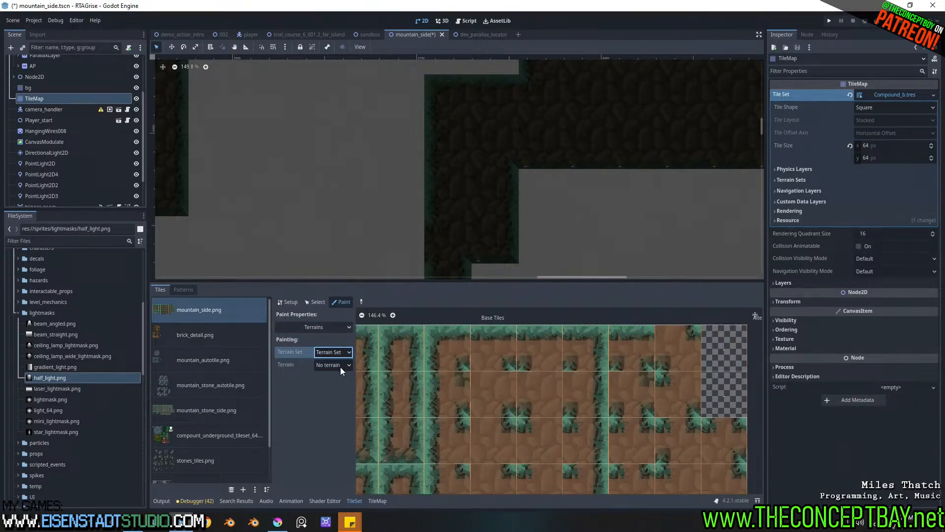
left_click(338, 364)
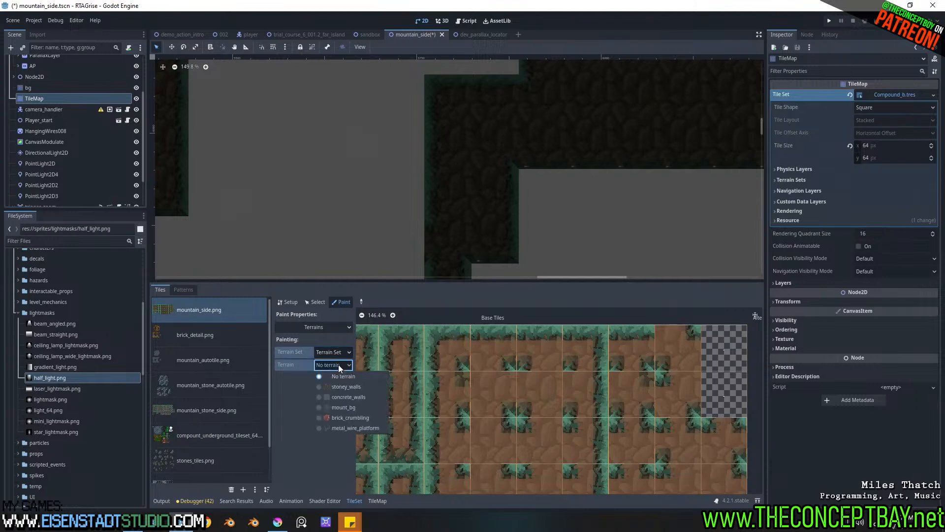
left_click(342, 386)
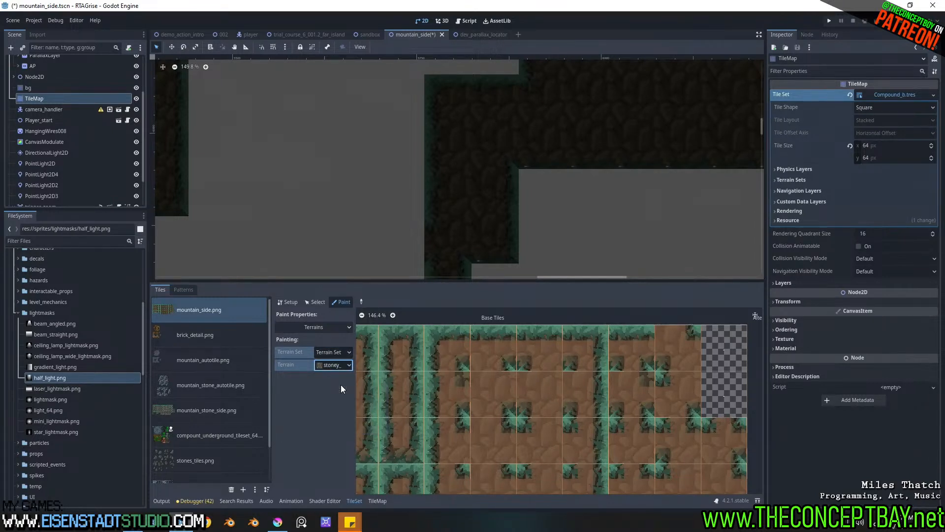
middle_click_drag(494, 427, 422, 398)
middle_click_drag(551, 399, 527, 362)
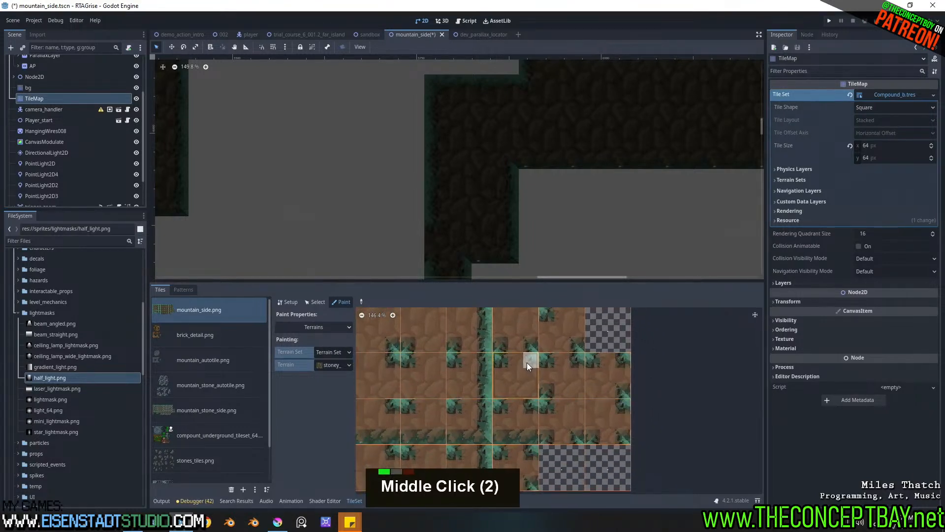
middle_click_drag(525, 361, 559, 366)
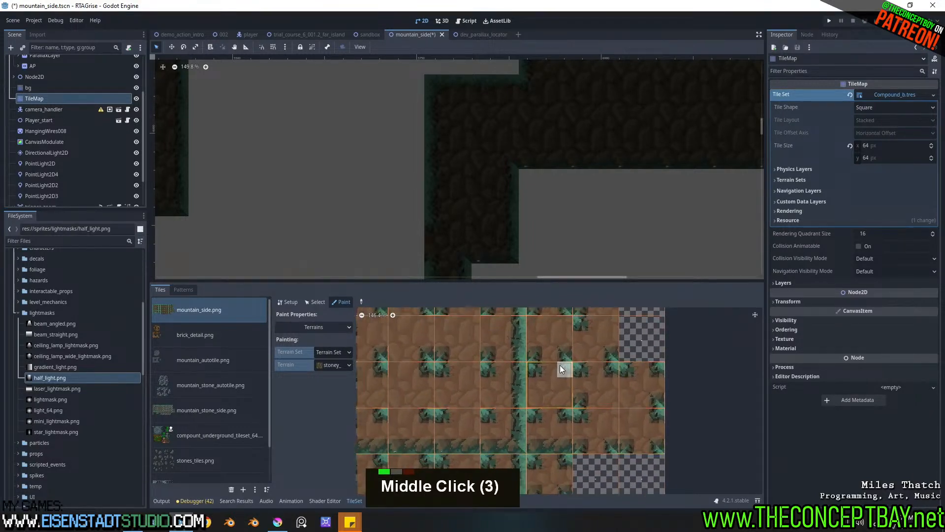
Step: Save the mountain_side scene and return from the TileSet editor to painting the TileMap with the stoney_walls terrain
scroll(559, 365, "down", 2)
key("ctrl+s")
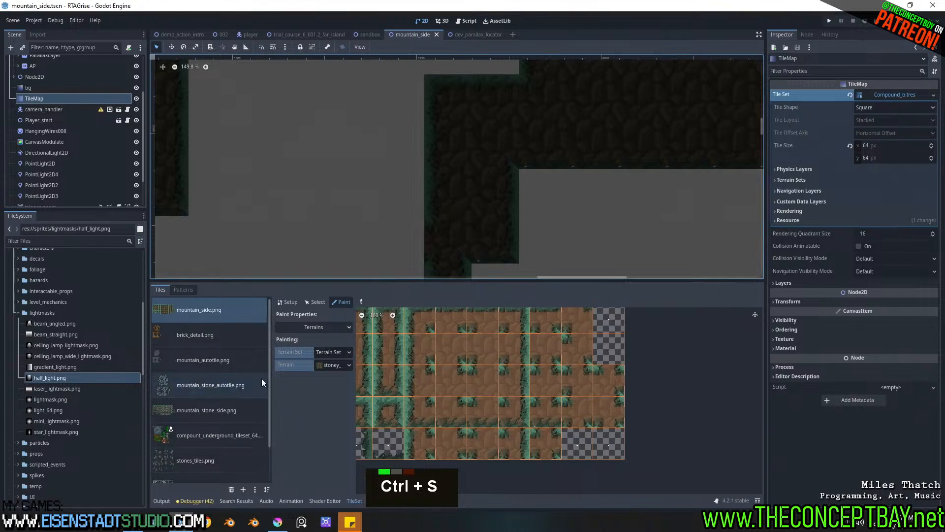
left_click(228, 307)
left_click(377, 501)
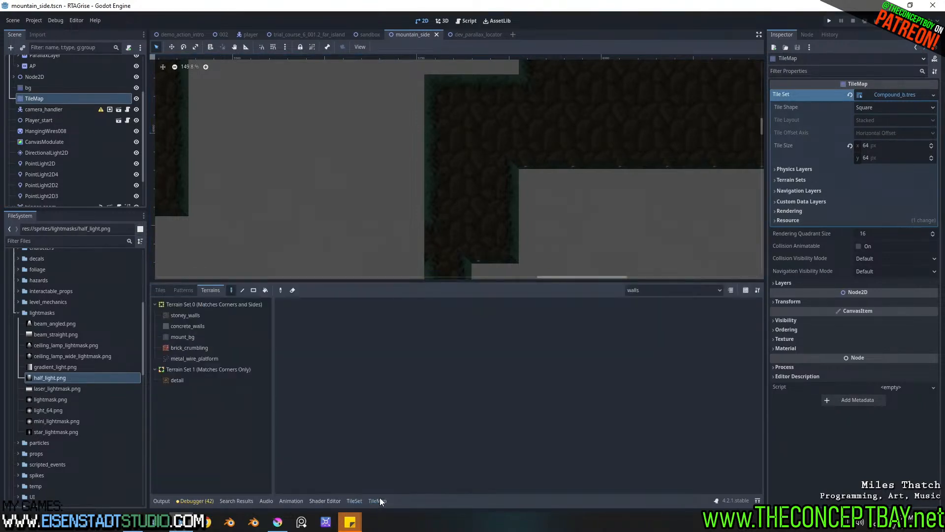
left_click(188, 315)
Step: Erase wall tiles along the side of the vertical shaft to widen its upper part into the rock
scroll(489, 231, "down", 12)
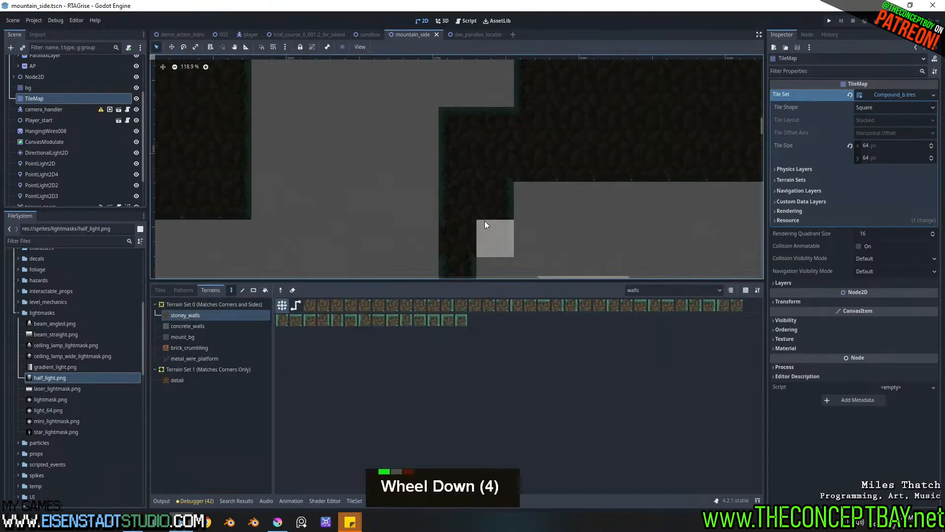
middle_click_drag(500, 225, 523, 162)
scroll(500, 126, "down", 3)
scroll(497, 127, "down", 12)
middle_click_drag(490, 126, 497, 189)
right_click(476, 183)
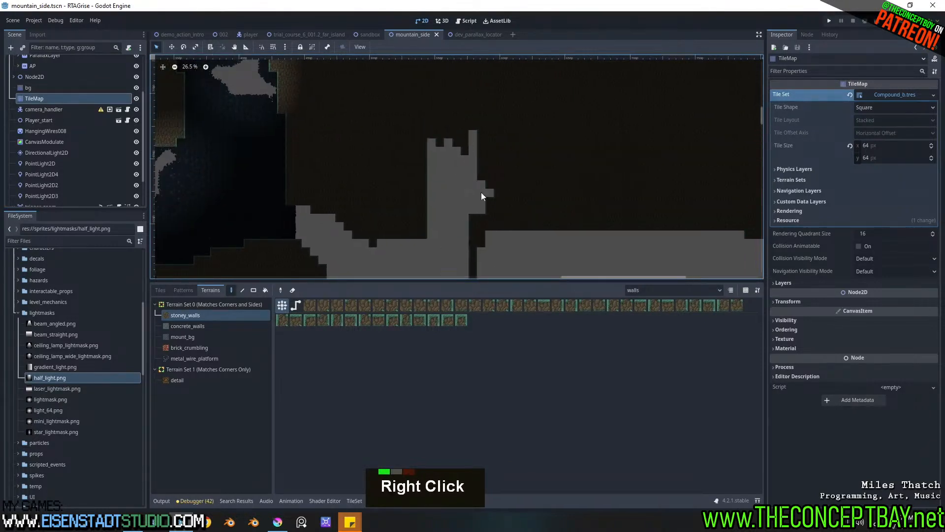
right_click_drag(461, 170, 481, 196)
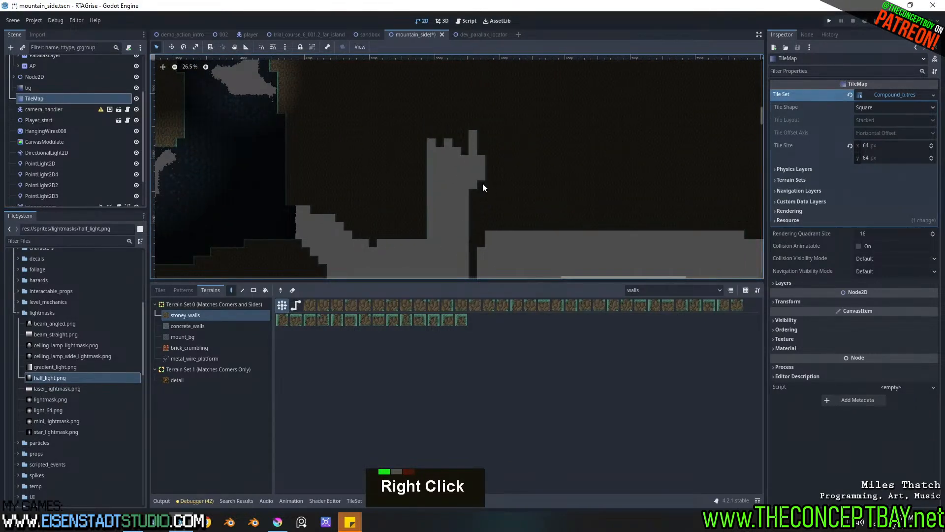
scroll(480, 182, "up", 7)
scroll(522, 164, "up", 4)
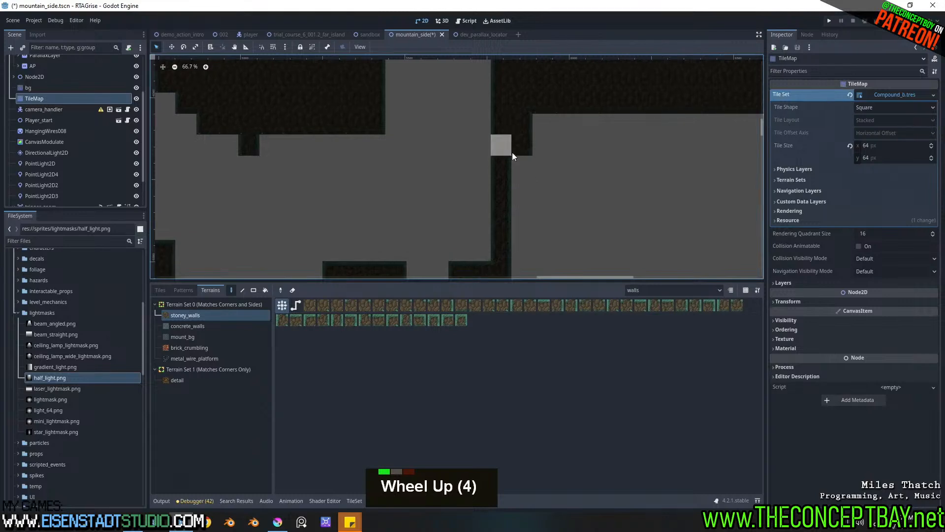
Step: Erase a long rectangular corridor in the rock beyond the shaft and extend its far end with a second rectangle
scroll(551, 123, "down", 10)
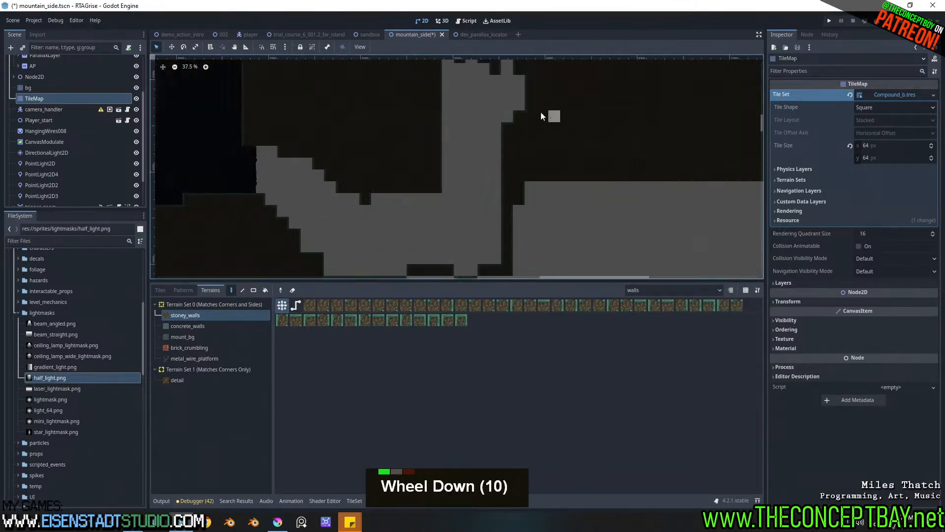
middle_click_drag(550, 116, 384, 152)
right_click_drag(376, 147, 621, 82, "ctrl+shift")
middle_click_drag(627, 92, 443, 127)
right_click_drag(427, 117, 556, 187, "ctrl+shift")
Step: Paint four rectangular stoney_walls pillars of differing heights in the open space beyond the cliff edge
scroll(551, 177, "down", 8)
middle_click_drag(548, 165, 487, 147)
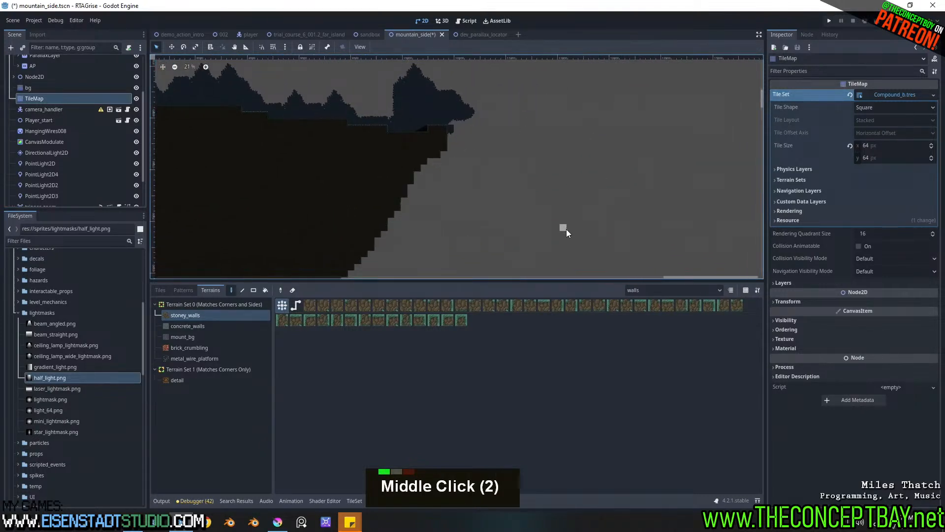
middle_click_drag(565, 228, 476, 89)
left_click_drag(456, 98, 499, 253, "ctrl+shift")
middle_click_drag(507, 192, 462, 255)
left_click_drag(527, 176, 534, 276, "ctrl+shift")
middle_click_drag(567, 173, 493, 164)
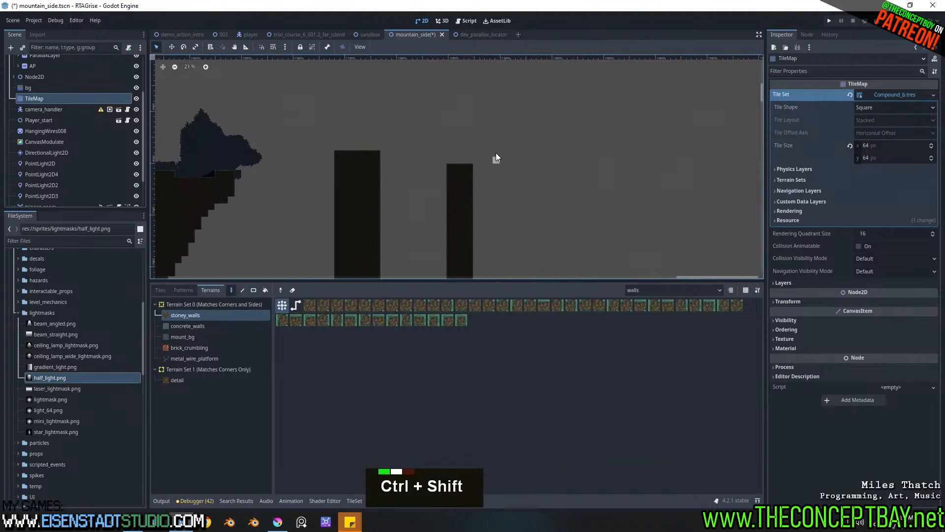
left_click_drag(527, 105, 553, 311, "ctrl+shift")
middle_click_drag(541, 167, 428, 262)
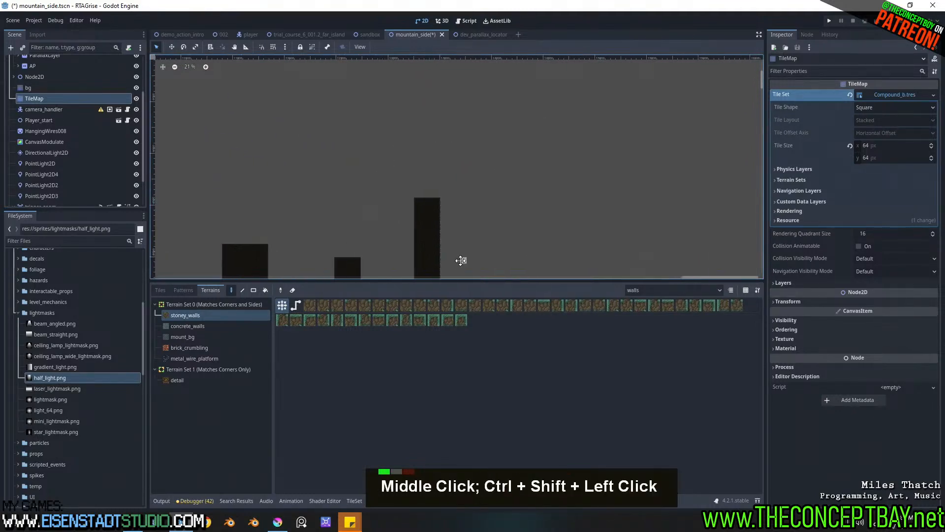
left_click_drag(497, 154, 532, 325, "ctrl+shift")
Step: Erase stepped edges on the third and second pillars from the cliff so they taper toward their lower ends
middle_click_drag(506, 194, 538, 167)
mouse_move(538, 162)
right_mouse_down()
mouse_move(531, 176)
mouse_move(551, 205)
mouse_move(539, 114)
right_mouse_up()
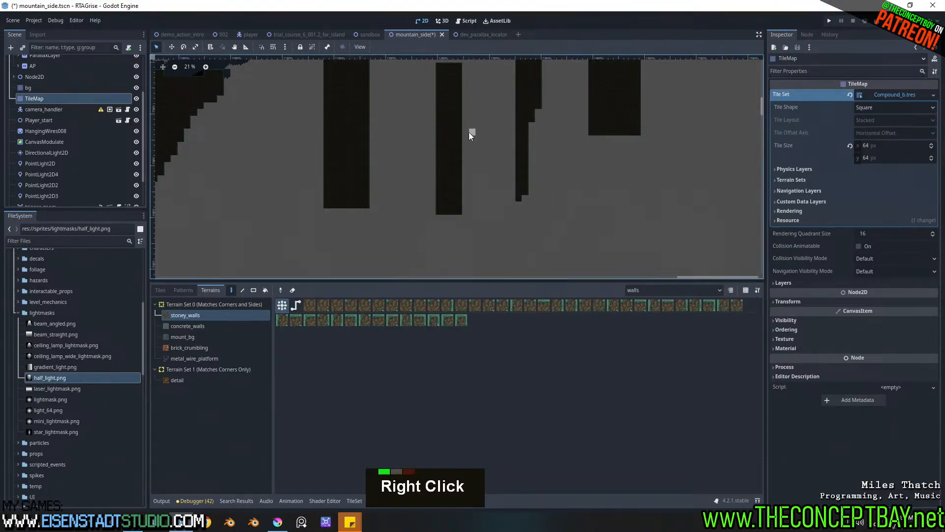
right_click_drag(470, 131, 451, 226)
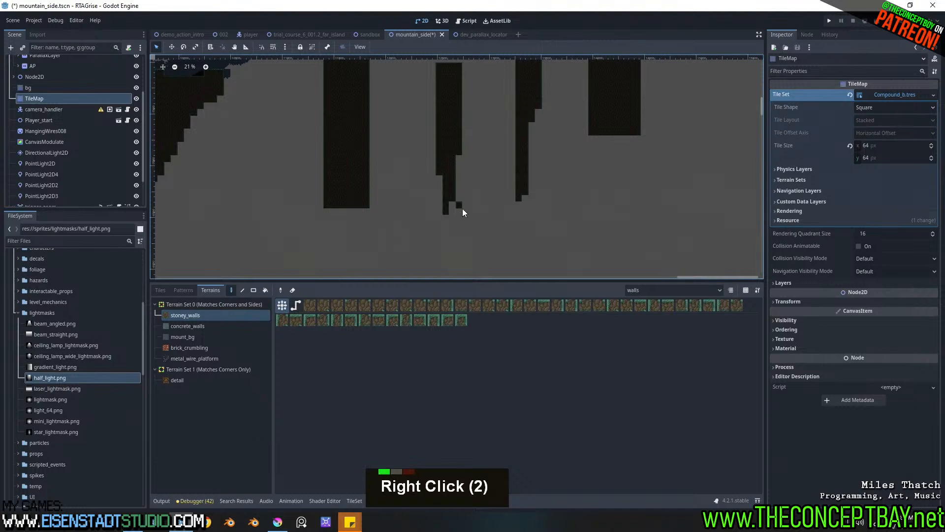
Step: Erase tiles on both sides of the wide pillar nearest the cliff to narrow it into a stepped, hanging rock
mouse_move(382, 95)
right_mouse_down()
mouse_move(352, 198)
mouse_move(373, 138)
right_mouse_up()
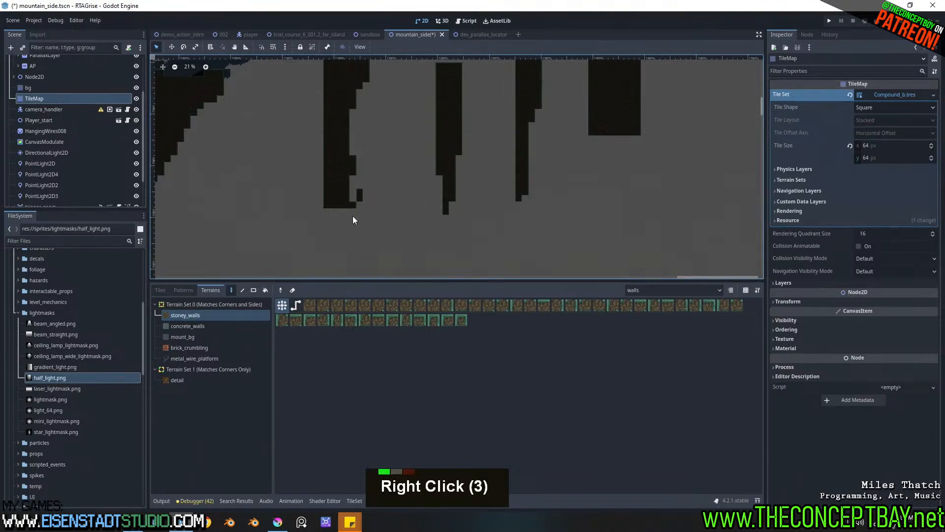
mouse_move(335, 175)
right_mouse_down()
mouse_move(324, 78)
mouse_move(327, 194)
mouse_move(330, 86)
right_mouse_up()
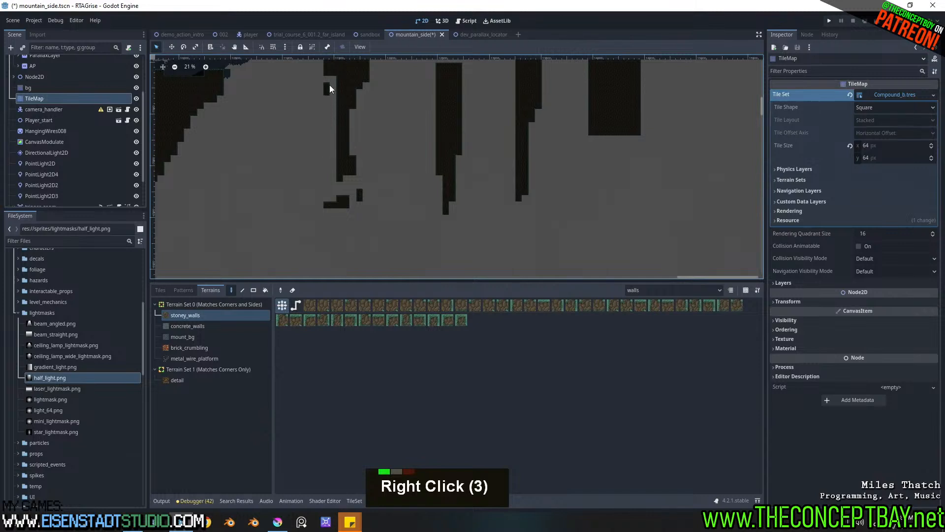
middle_click_drag(361, 205, 468, 154)
scroll(383, 147, "up", 5)
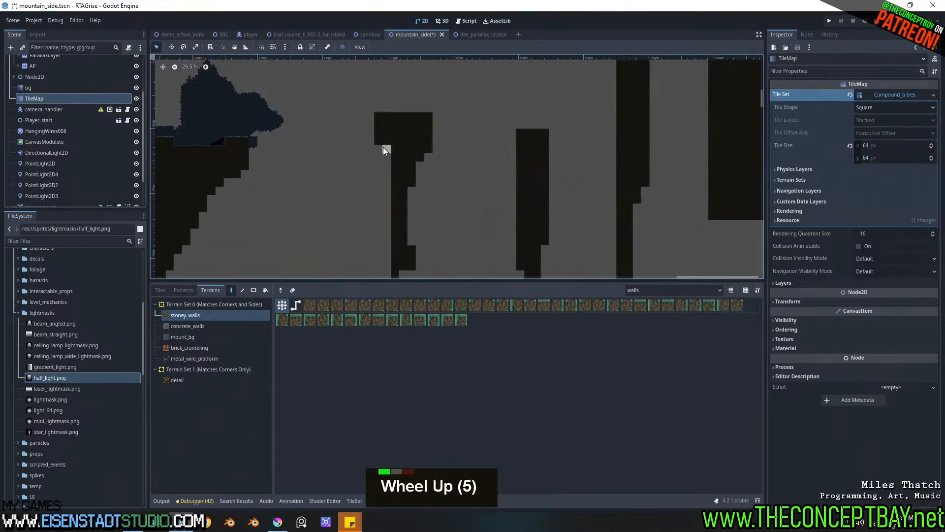
middle_click_drag(445, 210, 406, 186)
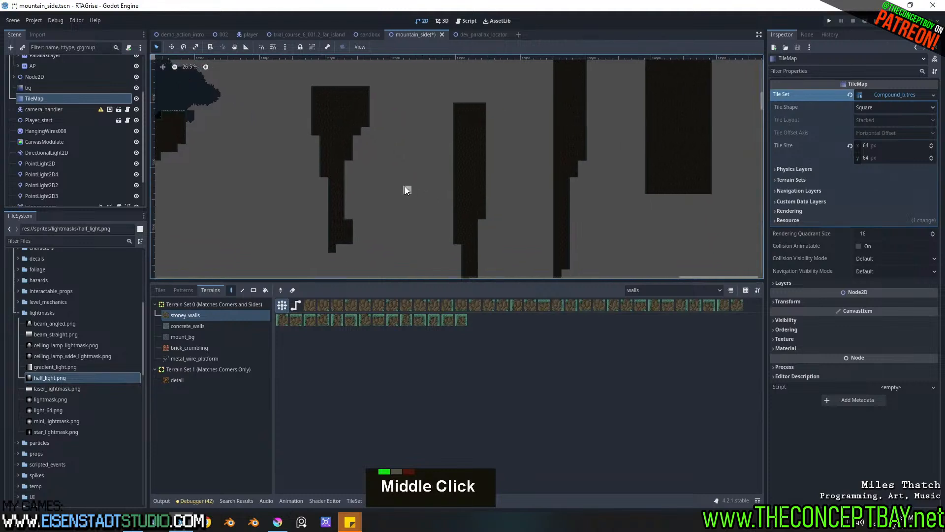
Step: Taper the farthest pillar on both sides down to a thin tip, undoing the last erasures at the tip
middle_click_drag(464, 206, 349, 234)
middle_click_drag(386, 182, 300, 218)
scroll(452, 158, "down", 3)
middle_click_drag(475, 190, 471, 116)
scroll(475, 115, "down", 2)
right_click(474, 155)
right_click_drag(456, 182, 472, 152)
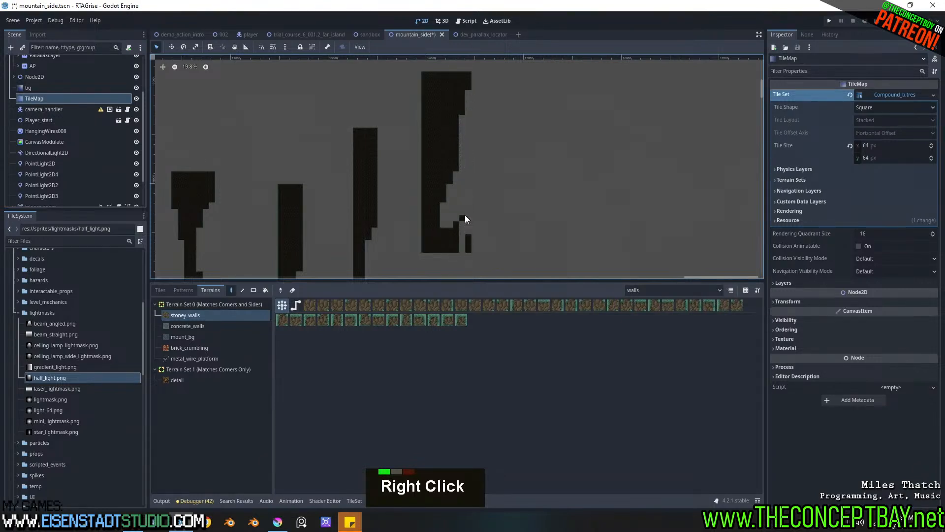
right_click_drag(446, 224, 417, 129)
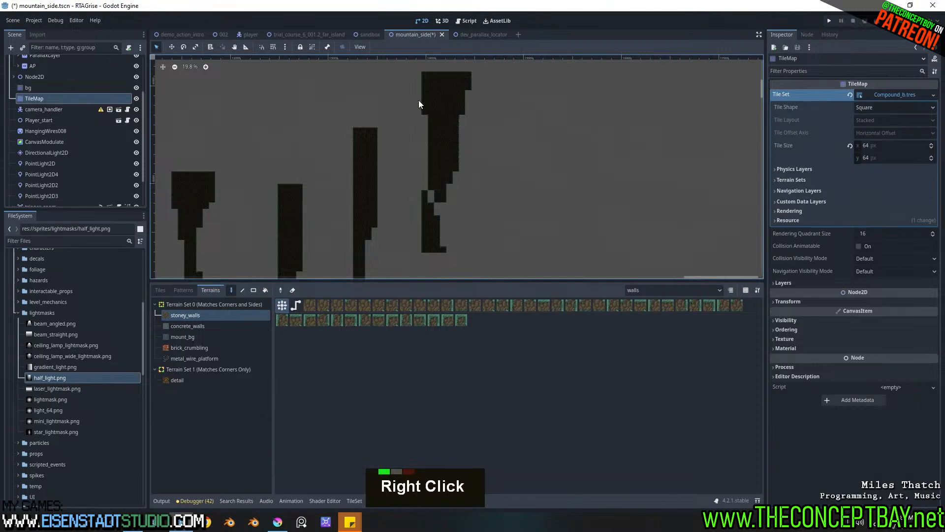
mouse_move(442, 201)
right_mouse_down()
mouse_move(424, 243)
mouse_move(426, 204)
right_mouse_up()
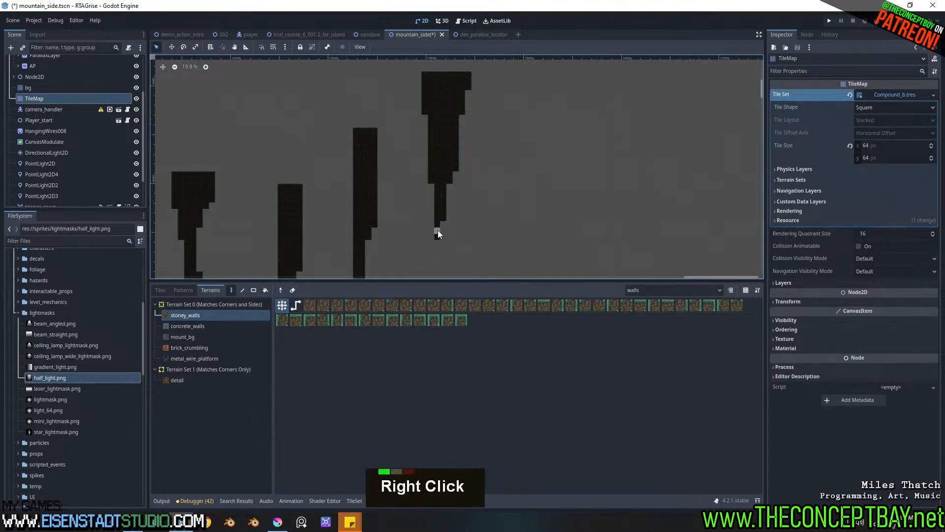
key("ctrl+z")
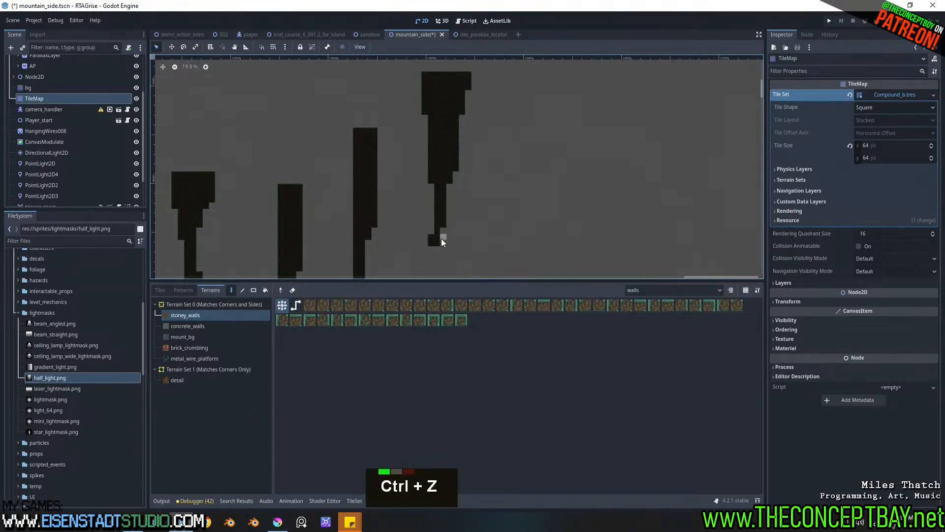
key("ctrl+z")
Step: Thicken the cliff-facing side of the third pillar with extra stoney_walls tiles
middle_click_drag(451, 194, 505, 141)
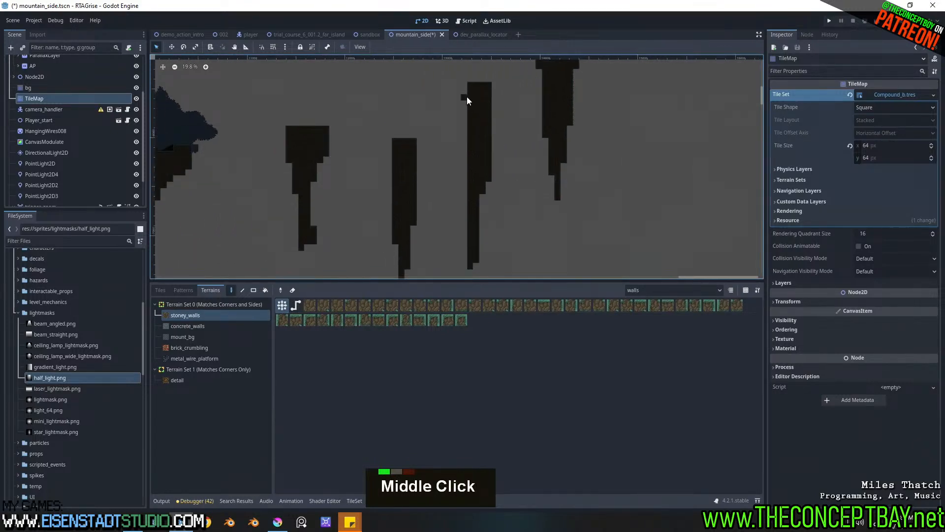
left_click_drag(466, 96, 467, 123)
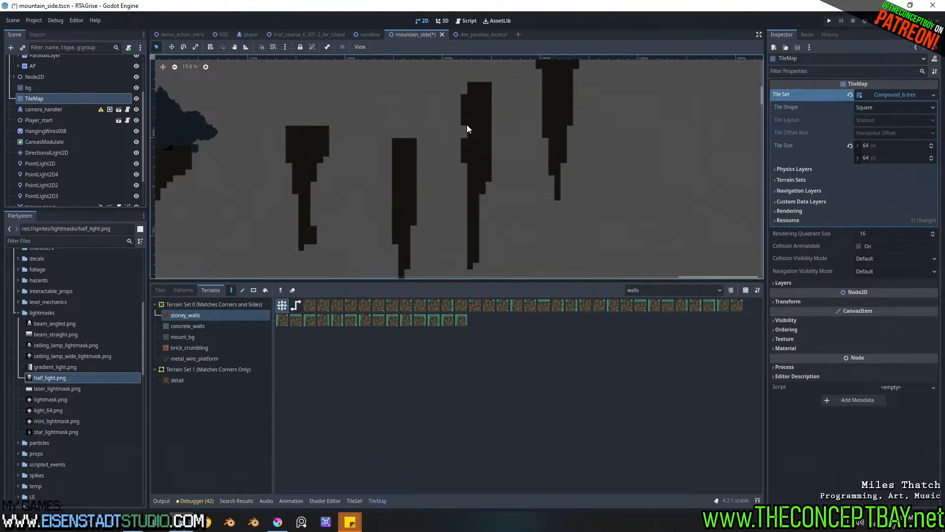
left_click_drag(463, 166, 464, 190)
Step: Paint a small floating stoney_walls rock between the cliff edge and the first pillar
middle_click_drag(474, 196, 570, 208)
scroll(514, 230, "down", 4)
scroll(419, 195, "up", 5)
left_click_drag(386, 148, 389, 202)
middle_click_drag(429, 186, 448, 165)
Step: Paint three smaller floating stoney_walls rocks in the gaps between the four pillars
left_click_drag(462, 232, 462, 169)
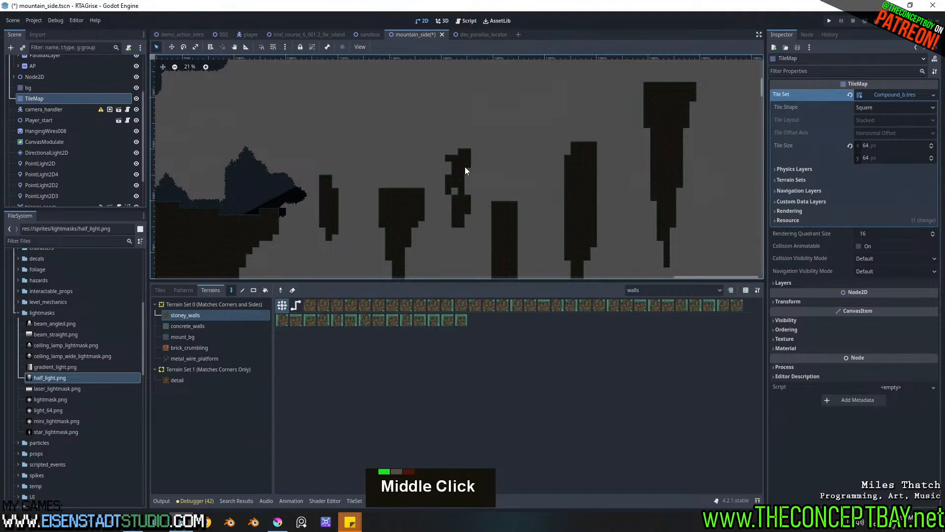
left_click_drag(456, 204, 450, 204)
middle_click_drag(487, 198, 473, 204)
left_click_drag(439, 197, 435, 168)
middle_click_drag(492, 192, 448, 190)
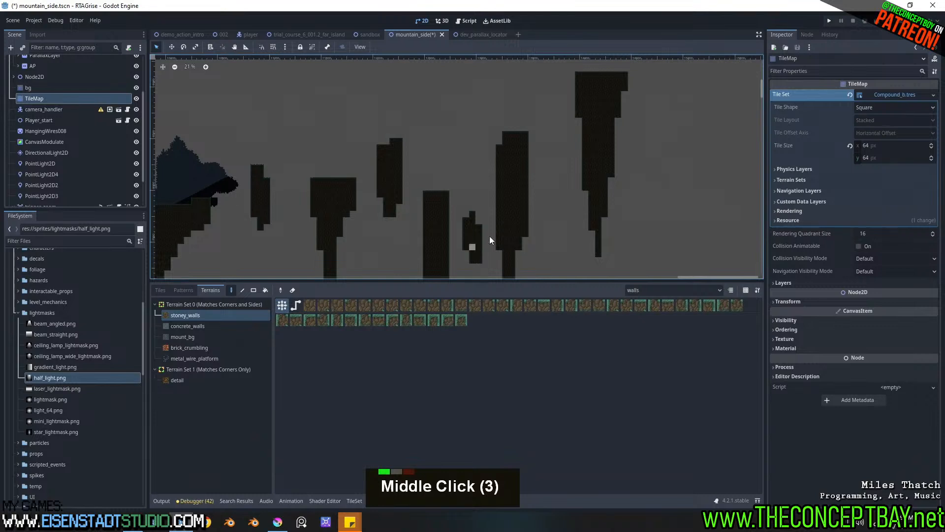
middle_click_drag(474, 247, 427, 267)
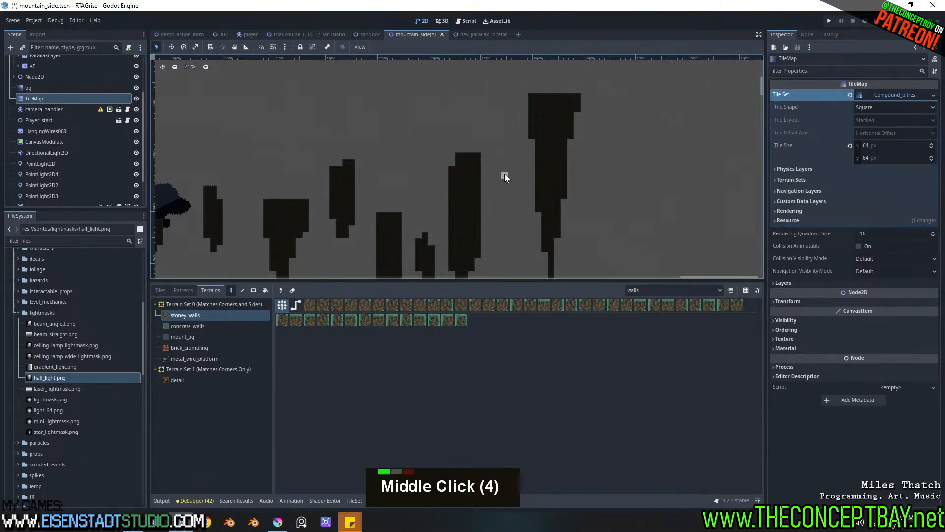
left_click_drag(505, 175, 518, 196)
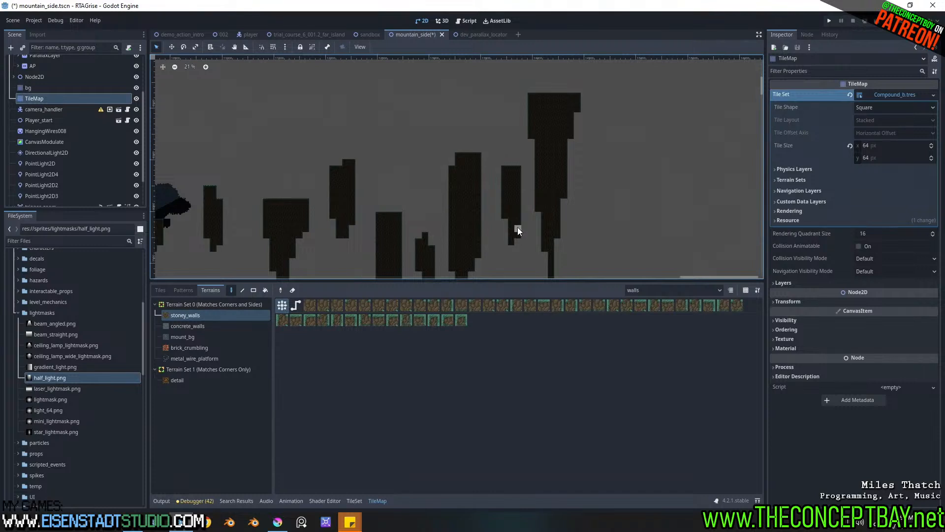
scroll(497, 197, "down", 4)
middle_click_drag(489, 184, 385, 253)
left_click_drag(458, 145, 450, 263)
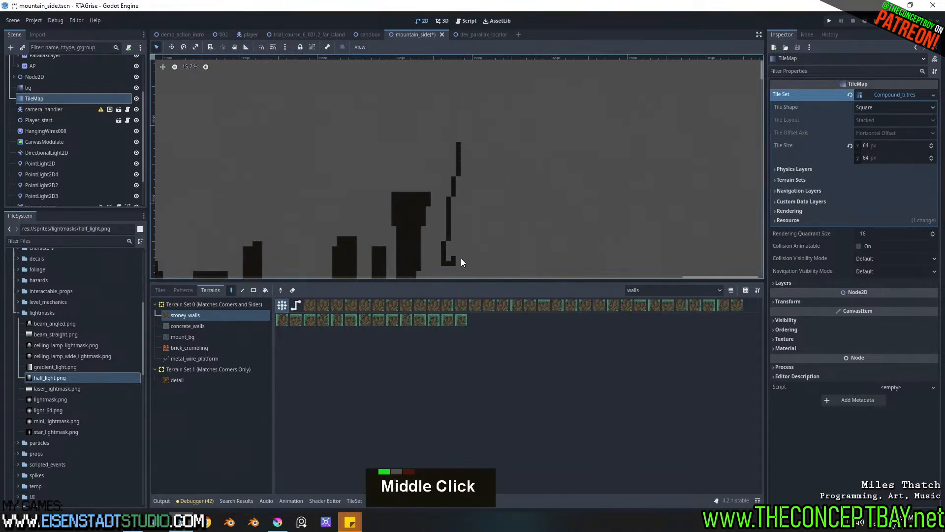
key("ctrl+z")
left_click_drag(463, 144, 494, 271)
middle_click_drag(494, 200, 477, 258)
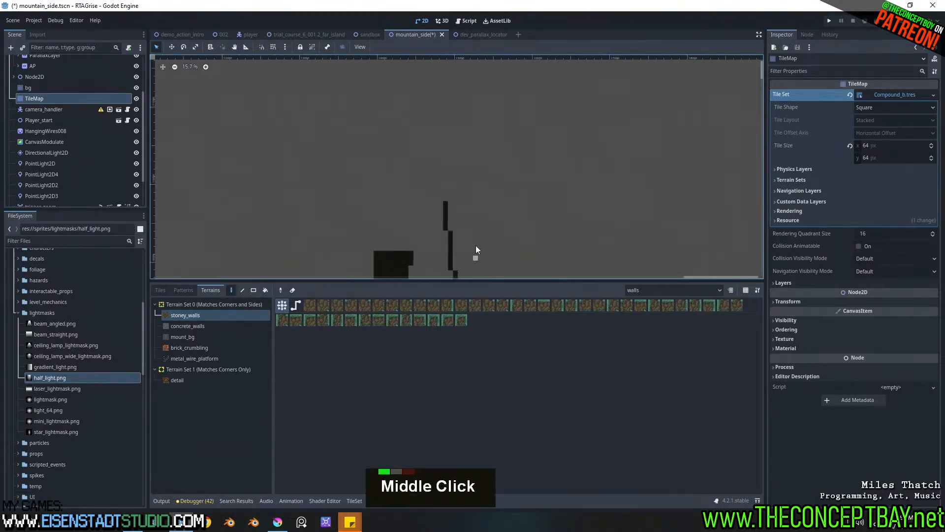
left_click_drag(447, 206, 574, 199)
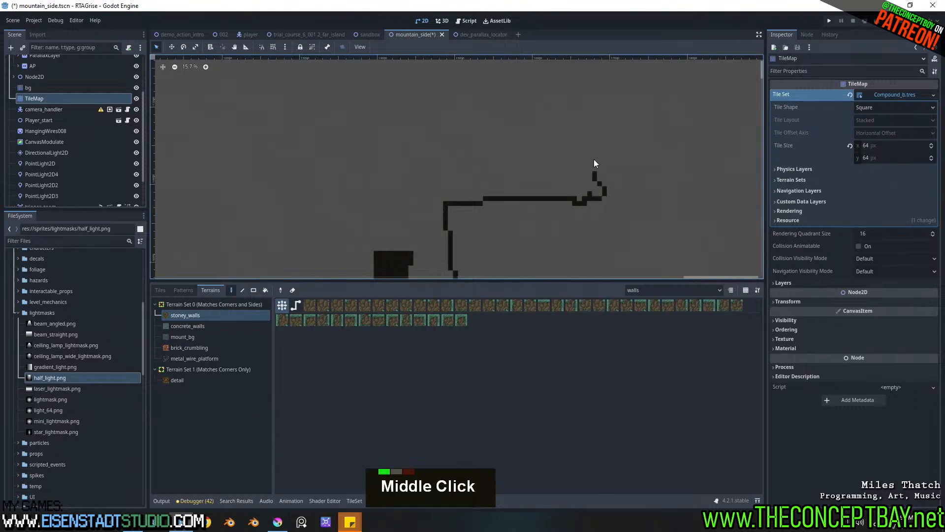
middle_click_drag(529, 142, 442, 131)
scroll(521, 178, "down", 10)
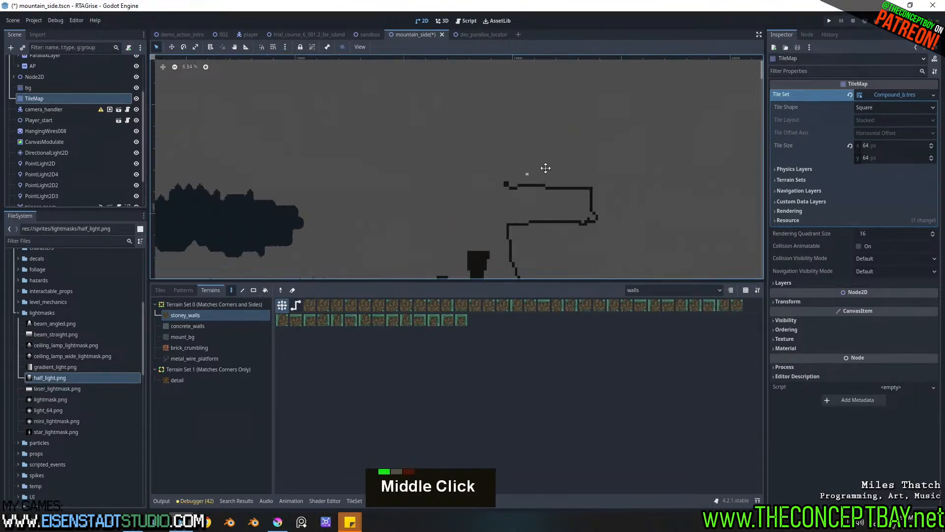
scroll(598, 133, "down", 3)
mouse_move(582, 114)
left_mouse_down()
mouse_move(566, 76)
mouse_move(615, 64)
mouse_move(674, 77)
left_mouse_up()
key("ctrl+z")
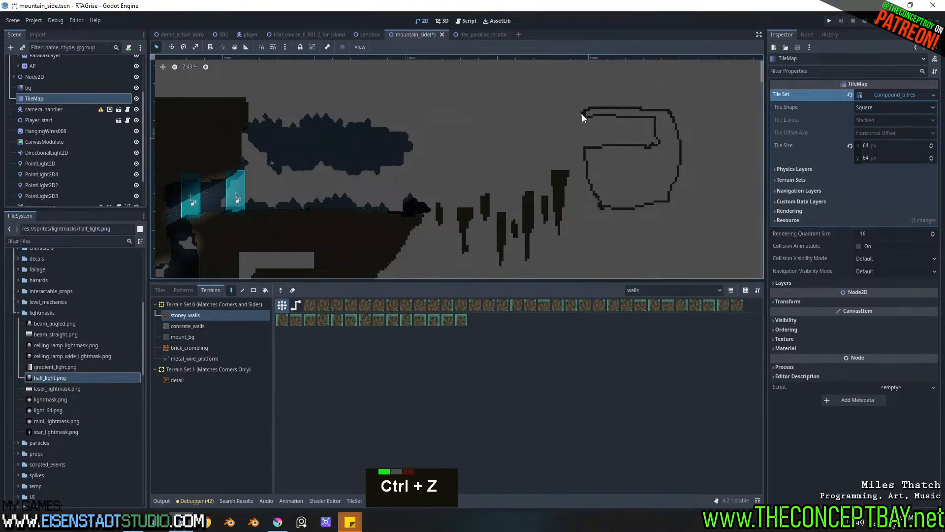
key("ctrl+z")
key("ctrl+z")
key("ctrl+z")
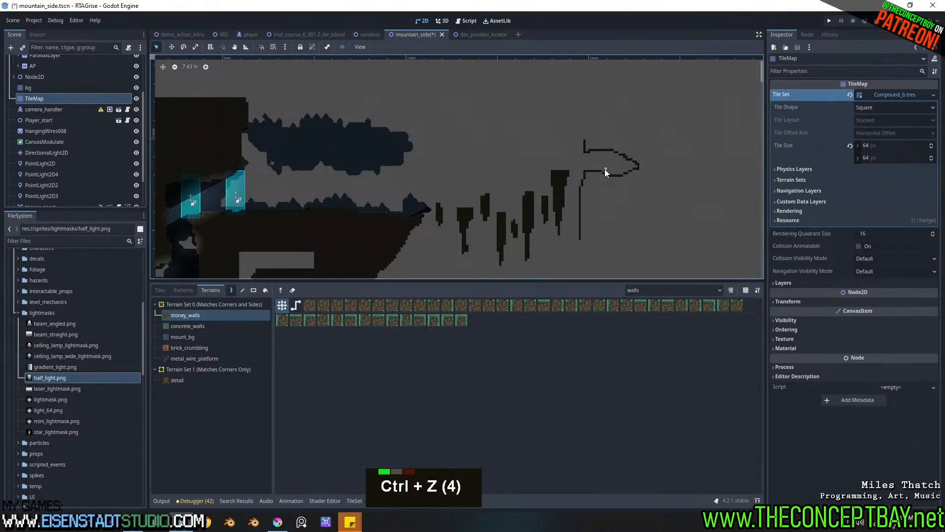
Step: Outline a large landmass with a deep notch beyond the pillars and bucket-fill it with stoney_walls
right_click(632, 173)
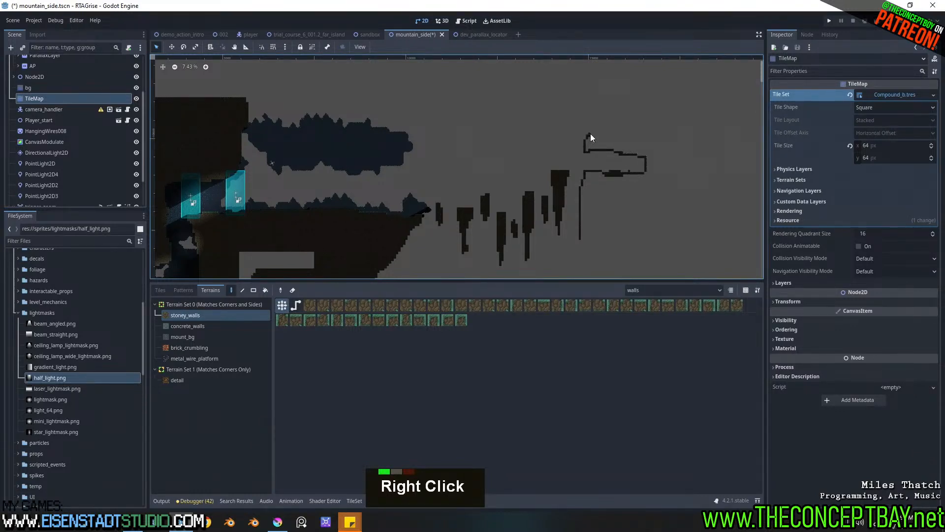
mouse_move(680, 233)
right_mouse_down()
mouse_move(669, 253)
mouse_move(572, 243)
right_mouse_up()
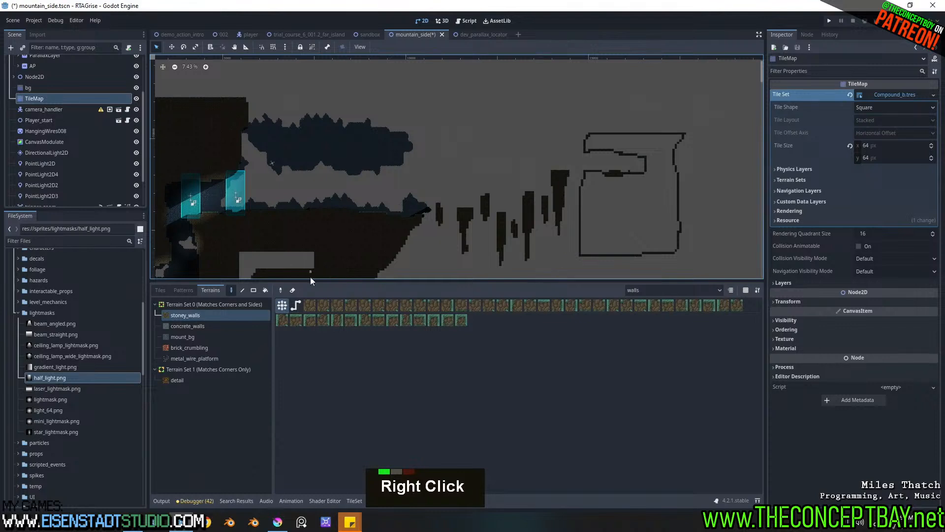
left_click(264, 290)
left_click(643, 205)
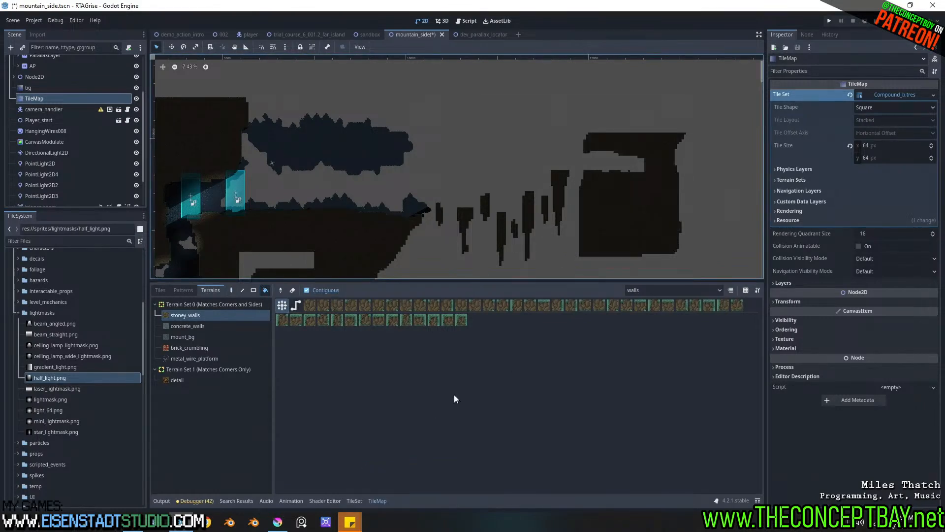
Step: Outline a thick floor beneath the floating pillars joining the cliff base to the new landmass and bucket-fill it with stoney_walls
scroll(512, 190, "up", 1)
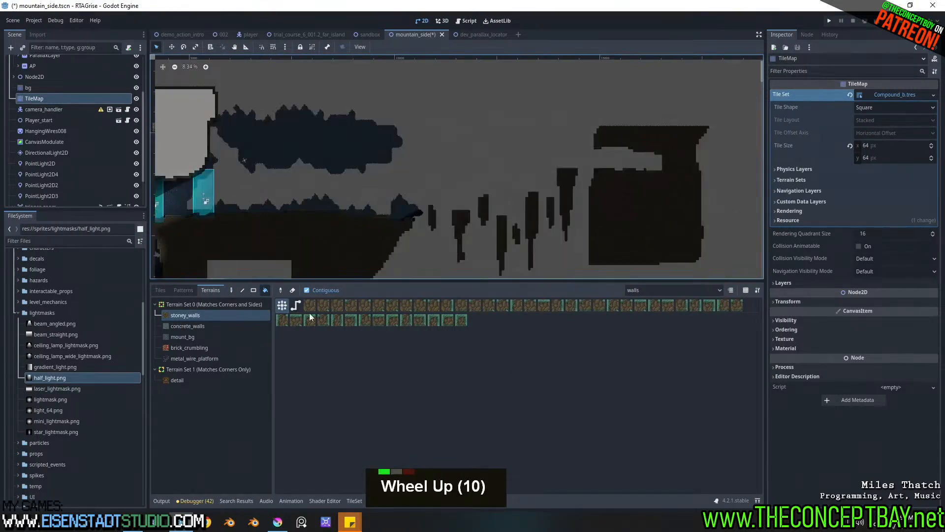
mouse_move(478, 268)
middle_mouse_down()
mouse_move(474, 170)
mouse_move(448, 195)
middle_mouse_up()
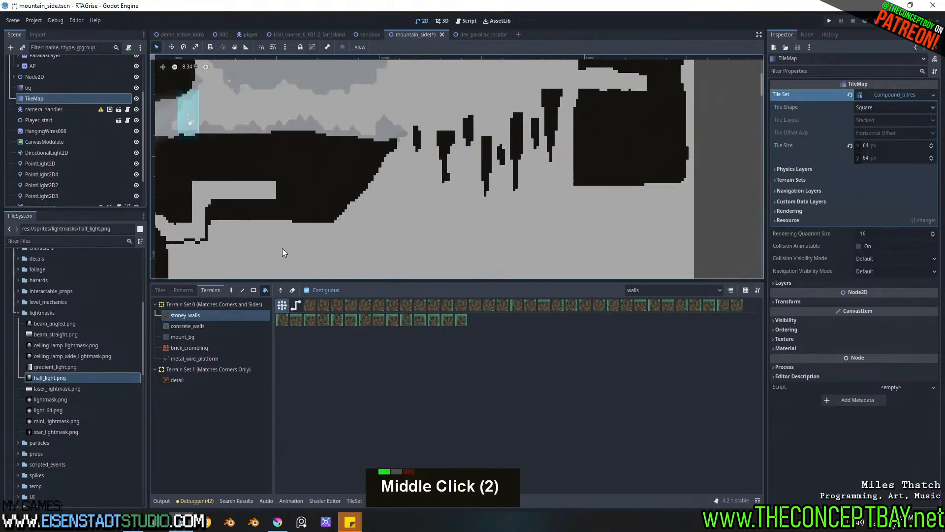
left_click(230, 291)
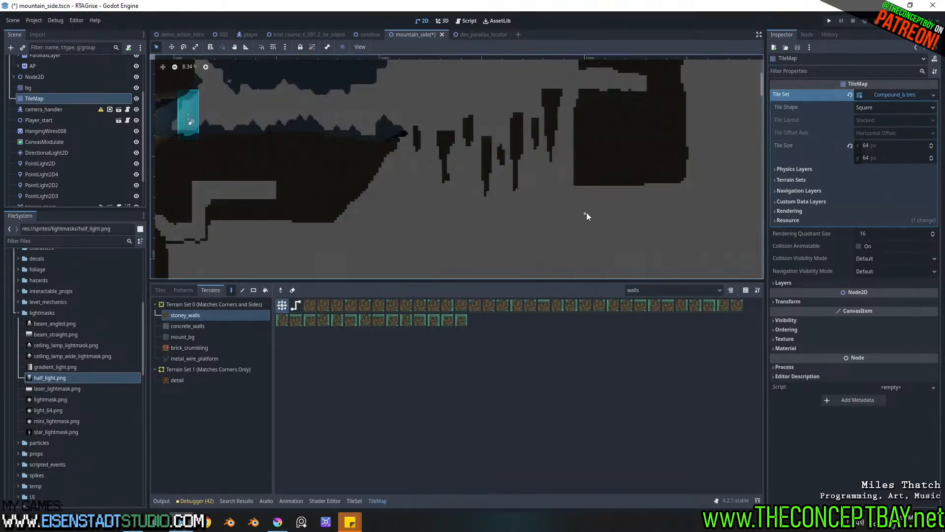
mouse_move(576, 190)
left_mouse_down()
mouse_move(572, 205)
mouse_move(453, 227)
left_mouse_up()
left_click_drag(376, 224, 337, 223)
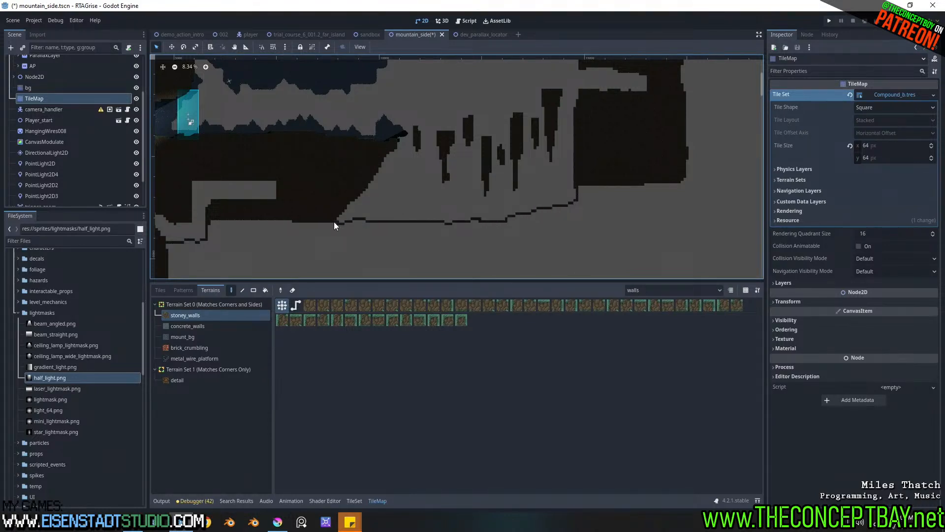
mouse_move(685, 182)
left_mouse_down()
mouse_move(681, 241)
mouse_move(362, 267)
mouse_move(167, 269)
left_mouse_up()
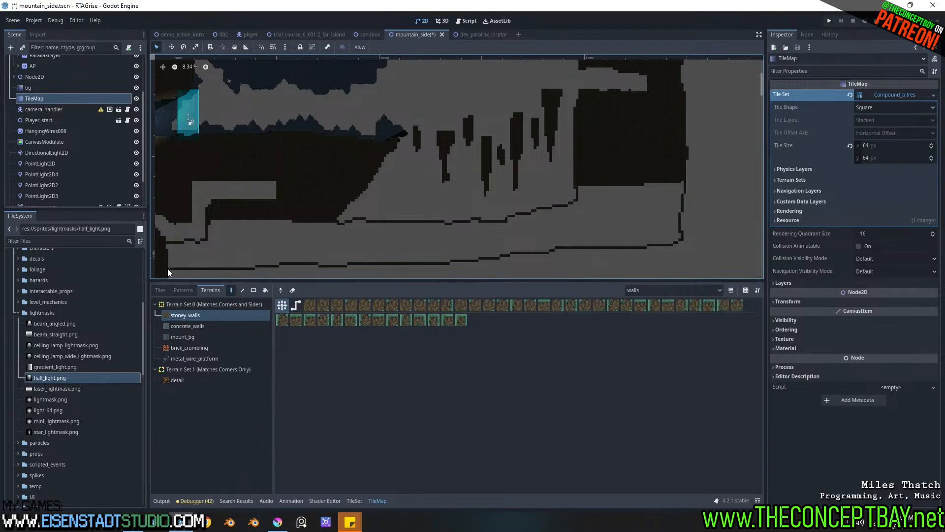
left_click(265, 290)
left_click(297, 239)
left_click(521, 233)
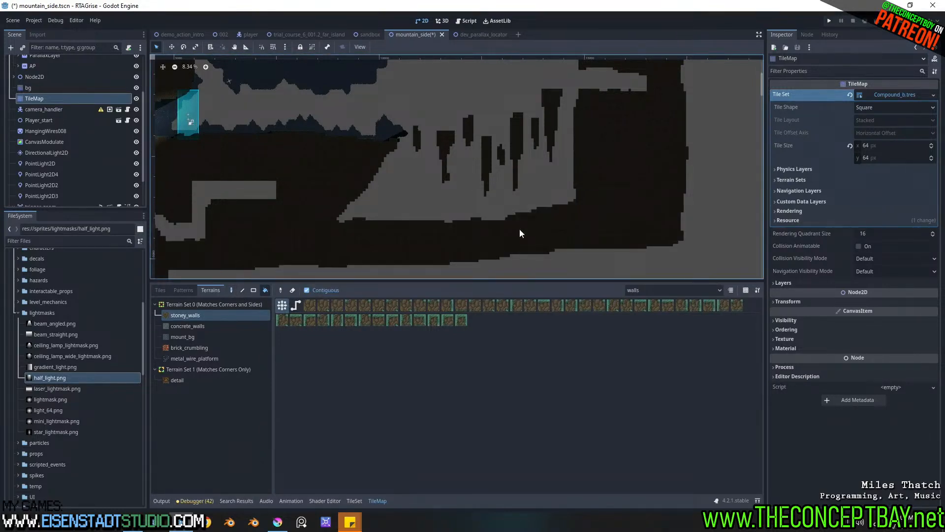
Step: Erase stoney_walls tiles to extend the cave passage through the cliff base into the pit beneath the pillars
left_click(231, 290)
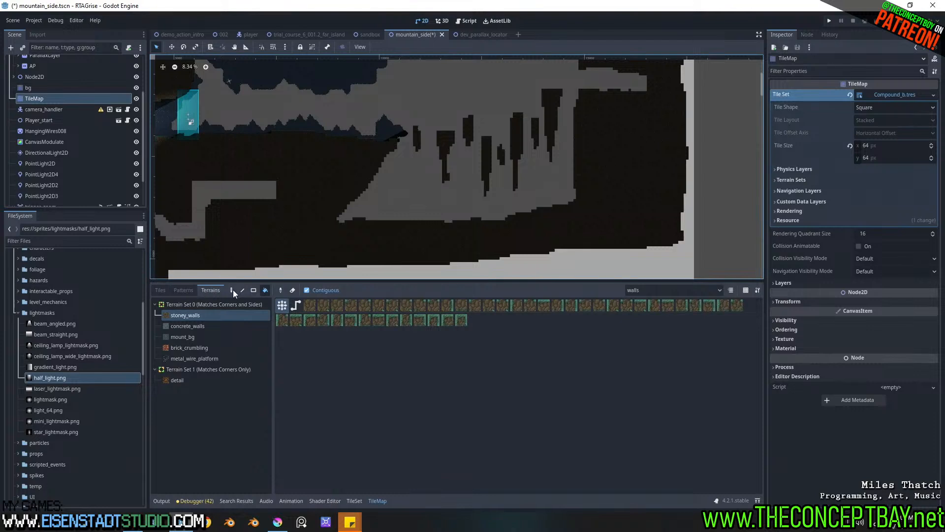
mouse_move(276, 186)
right_mouse_down()
mouse_move(282, 199)
mouse_move(344, 217)
mouse_move(330, 218)
mouse_move(323, 196)
mouse_move(327, 205)
mouse_move(261, 188)
mouse_move(263, 196)
mouse_move(265, 183)
mouse_move(180, 189)
mouse_move(201, 185)
mouse_move(185, 183)
mouse_move(243, 203)
mouse_move(215, 202)
mouse_move(274, 192)
right_mouse_up()
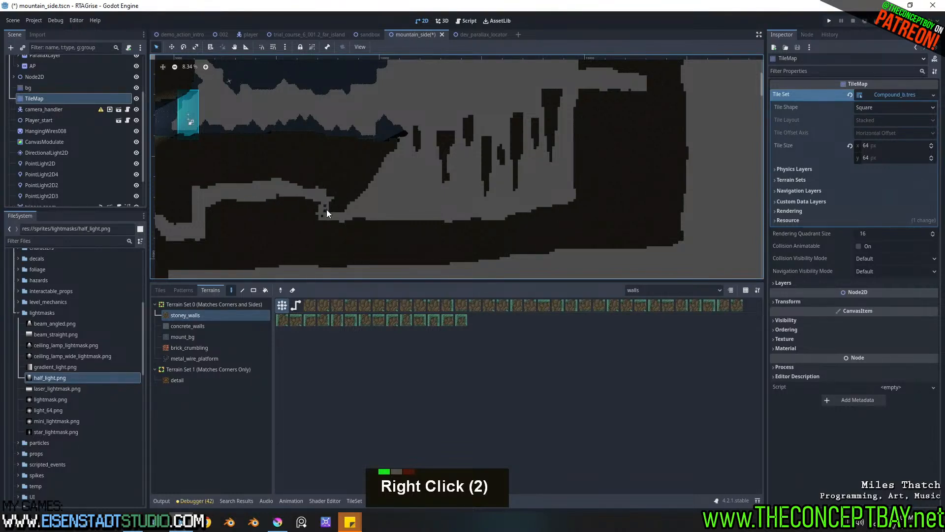
right_click_drag(325, 209, 322, 220)
mouse_move(402, 223)
right_mouse_down()
mouse_move(376, 222)
mouse_move(460, 220)
mouse_move(436, 221)
right_mouse_up()
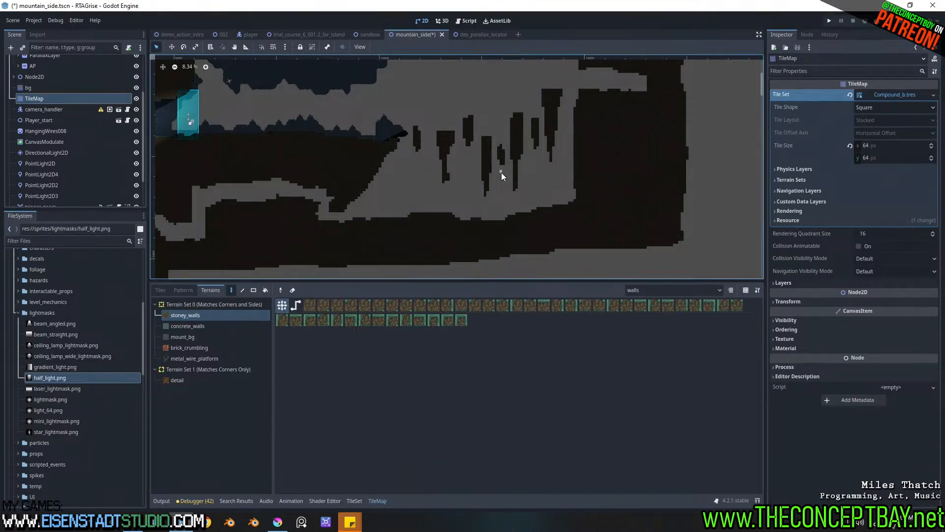
Step: On the bg tilemap's flat layer, outline a cave_stone_bg_flat band from the upper background over to the new landmass
middle_click_drag(530, 161, 466, 207)
scroll(516, 182, "up", 6)
middle_click_drag(273, 162, 350, 163)
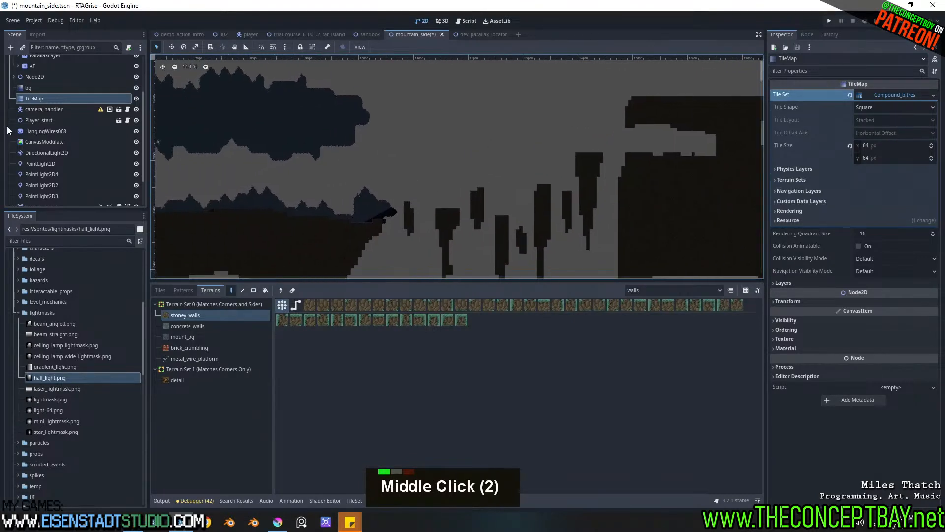
left_click(30, 90)
left_click(173, 347)
mouse_move(362, 117)
left_mouse_down()
mouse_move(423, 142)
mouse_move(470, 132)
left_mouse_up()
key("ctrl+z")
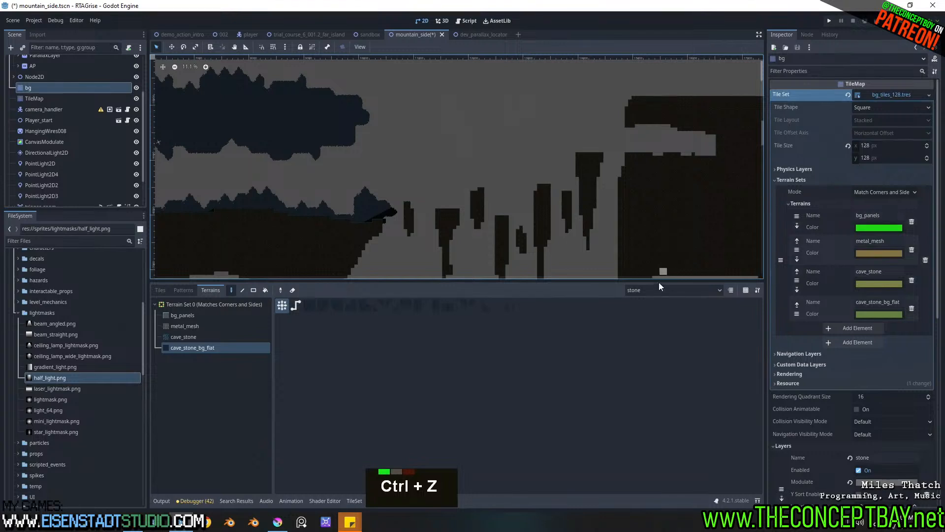
left_click(648, 292)
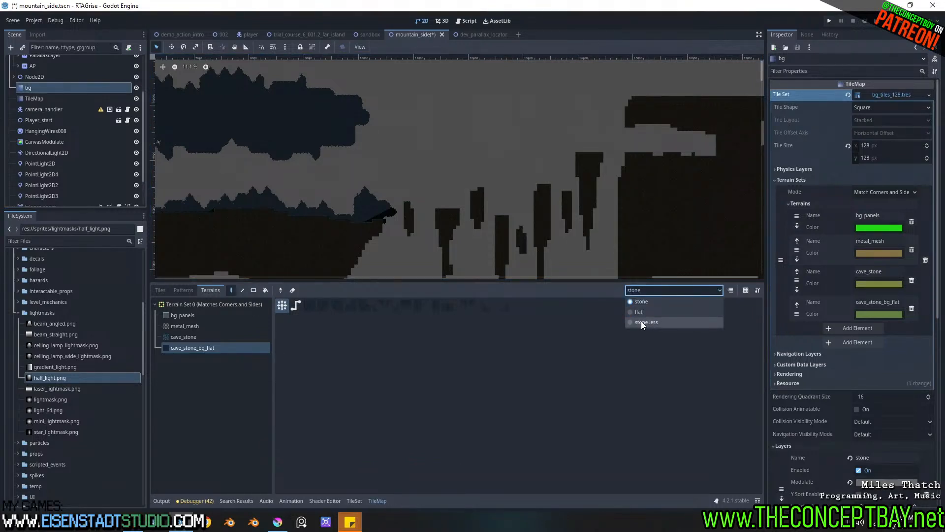
left_click(642, 311)
left_click_drag(351, 130, 443, 110)
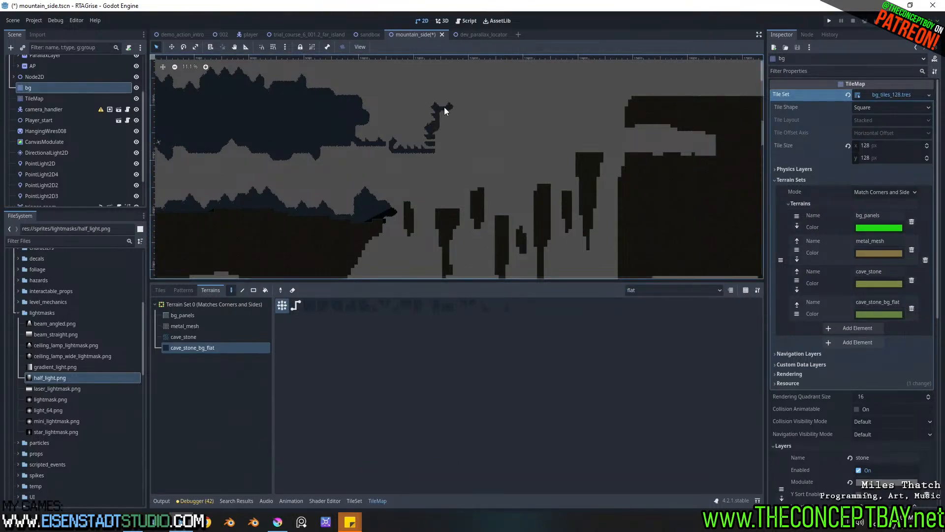
left_click_drag(345, 123, 468, 94)
mouse_move(546, 95)
left_mouse_down()
mouse_move(627, 114)
mouse_move(427, 149)
left_mouse_up()
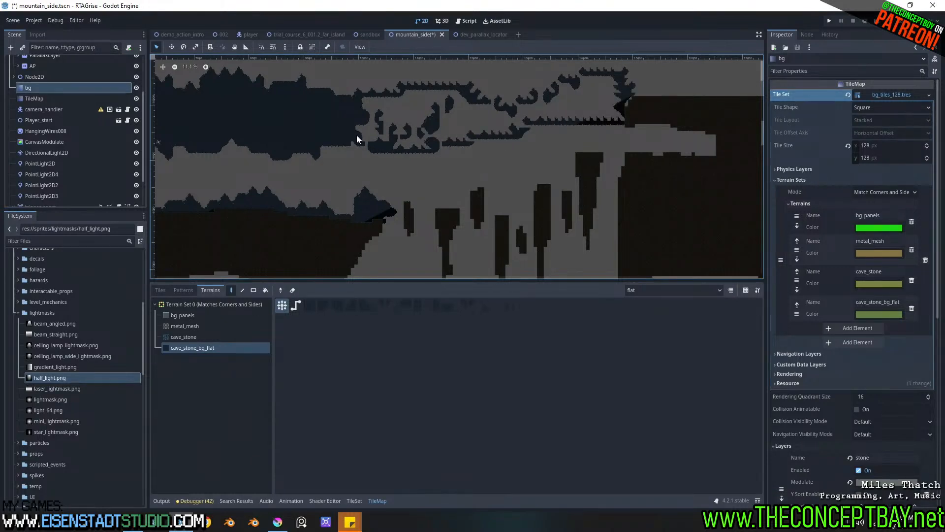
left_click_drag(352, 141, 363, 126)
Step: Bucket-fill the gaps inside the upper background band with cave_stone_bg_flat
left_click(264, 290)
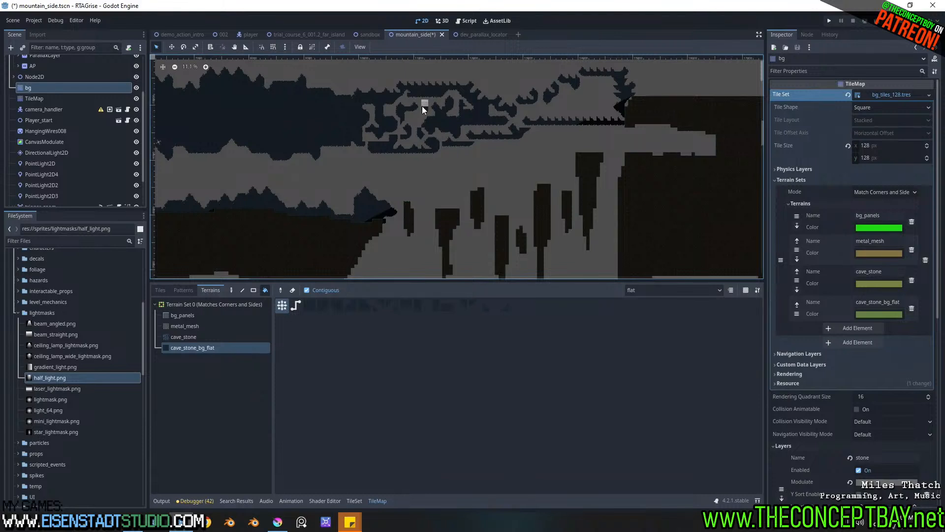
double_click(371, 139)
double_click(379, 139)
double_click(382, 139)
double_click(383, 136)
double_click(381, 132)
double_click(377, 123)
left_click(373, 117)
left_click(372, 112)
left_click(369, 109)
left_click(366, 108)
left_click(366, 114)
left_click(370, 124)
left_click(372, 124)
left_click(395, 111)
left_click(390, 112)
left_click(396, 106)
left_click(405, 100)
left_click(410, 102)
left_click(418, 109)
left_click(421, 105)
left_click(423, 97)
left_click(424, 96)
left_click(432, 93)
left_click(439, 91)
left_click(446, 94)
left_click(451, 100)
left_click(452, 105)
left_click(453, 110)
left_click(455, 111)
left_click(572, 100)
left_click(541, 116)
left_click(539, 115)
left_click(536, 115)
left_click(532, 116)
left_click(526, 116)
left_click(516, 121)
left_click(505, 128)
left_click(492, 131)
left_click(469, 135)
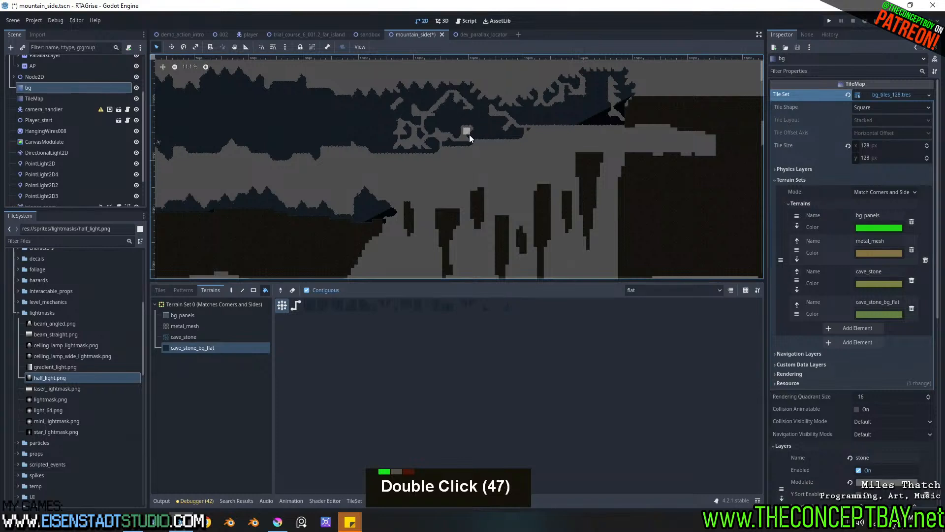
left_click(458, 140)
left_click(445, 141)
left_click(432, 143)
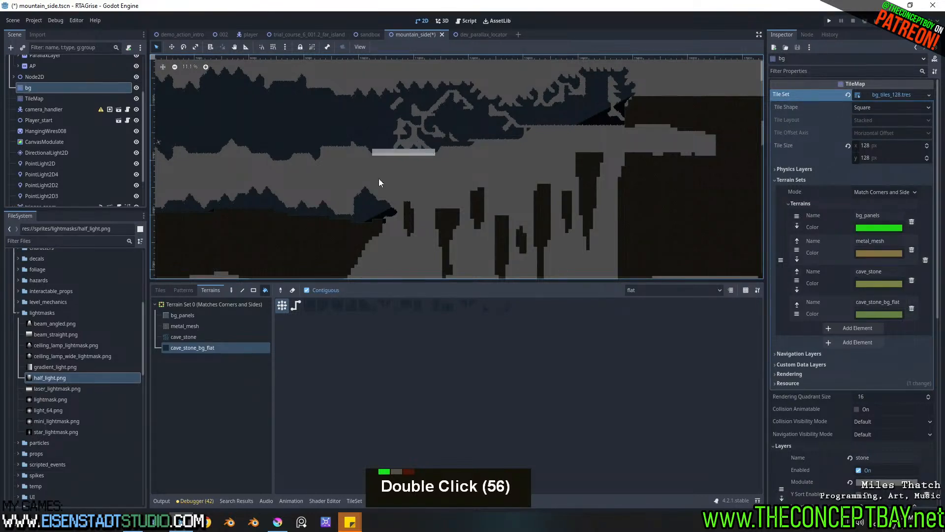
Step: Cover the upper background band with rectangular fills of cave_stone_bg_flat, raising its top edge towards the new landmass
left_click(232, 291)
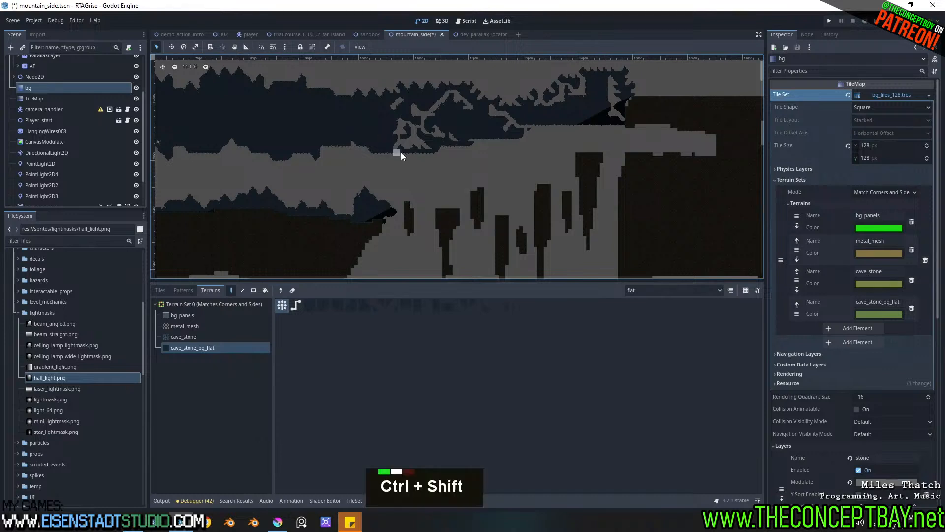
left_click_drag(389, 147, 444, 103, "ctrl+shift")
mouse_move(438, 140)
left_mouse_down("ctrl+shift")
mouse_move(478, 89)
mouse_move(525, 134)
left_mouse_up("ctrl+shift")
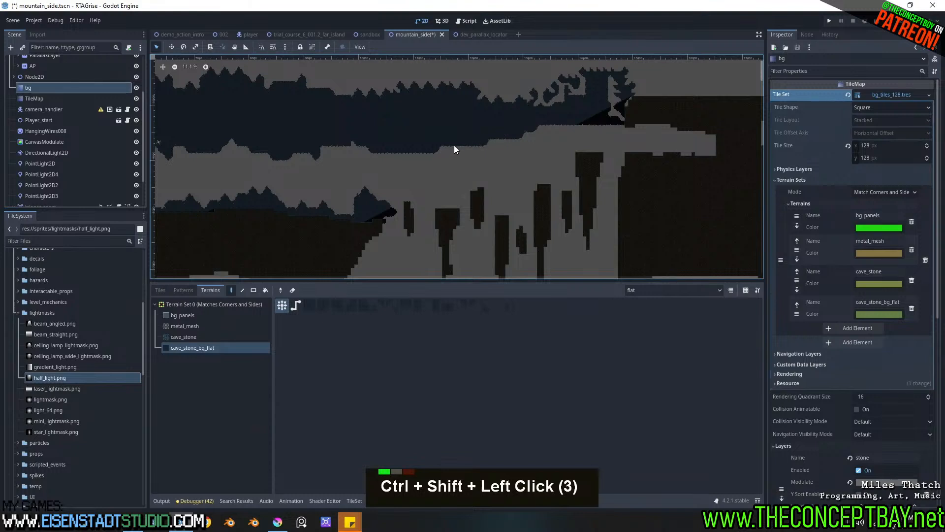
mouse_move(633, 119)
left_mouse_down("ctrl+shift")
mouse_move(593, 82)
mouse_move(591, 65)
mouse_move(556, 100)
mouse_move(439, 66)
left_mouse_up("ctrl+shift")
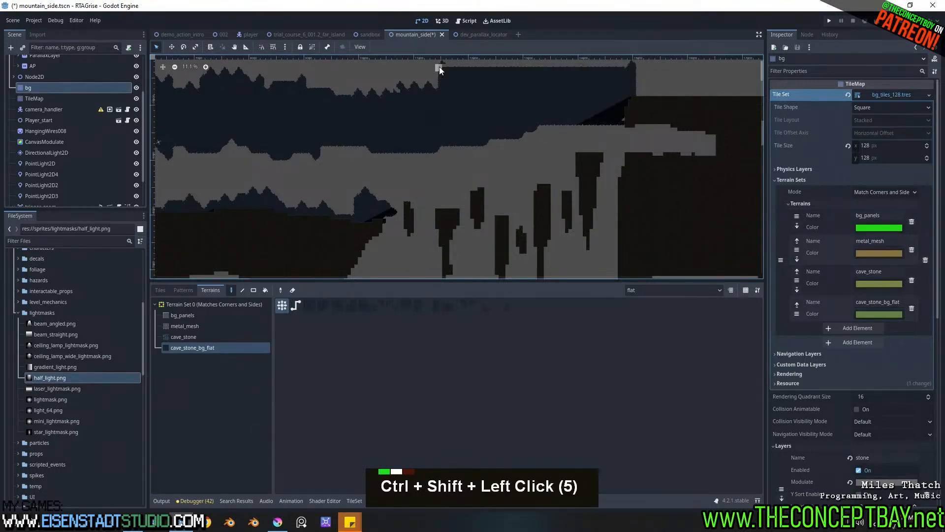
left_click_drag(487, 115, 262, 75, "ctrl+shift")
Step: Paint a jagged cave_stone_bg_flat backdrop from the cliff edge across behind the first floating pillars
middle_click_drag(262, 76, 414, 82)
scroll(430, 134, "up", 3)
middle_click_drag(430, 134, 362, 194)
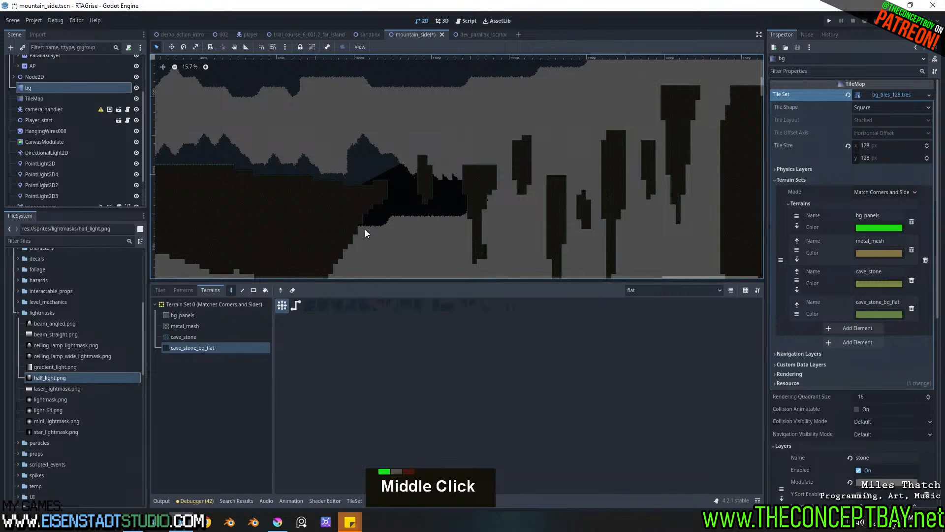
left_click_drag(332, 237, 450, 212)
mouse_move(525, 172)
left_mouse_down()
mouse_move(488, 211)
mouse_move(472, 186)
mouse_move(439, 178)
left_mouse_up()
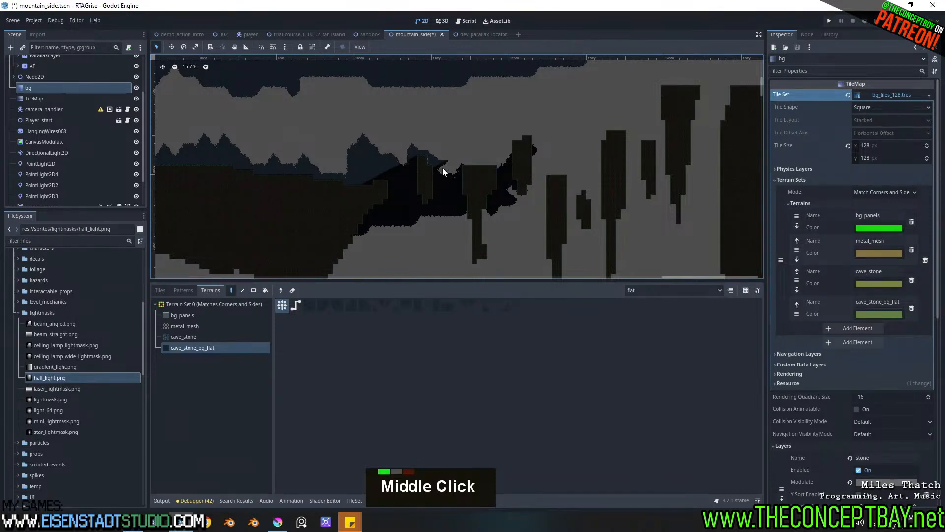
mouse_move(465, 177)
left_mouse_down()
mouse_move(517, 211)
mouse_move(559, 183)
mouse_move(546, 236)
mouse_move(524, 170)
left_mouse_up()
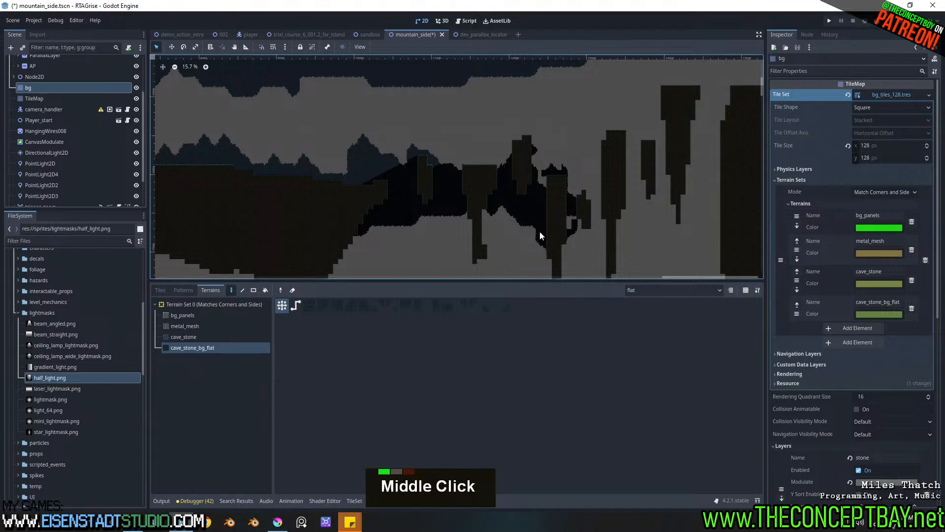
Step: Continue the jagged cave_stone_bg_flat backdrop behind the remaining pillars up to the wall of the new landmass
left_click_drag(599, 190, 554, 209)
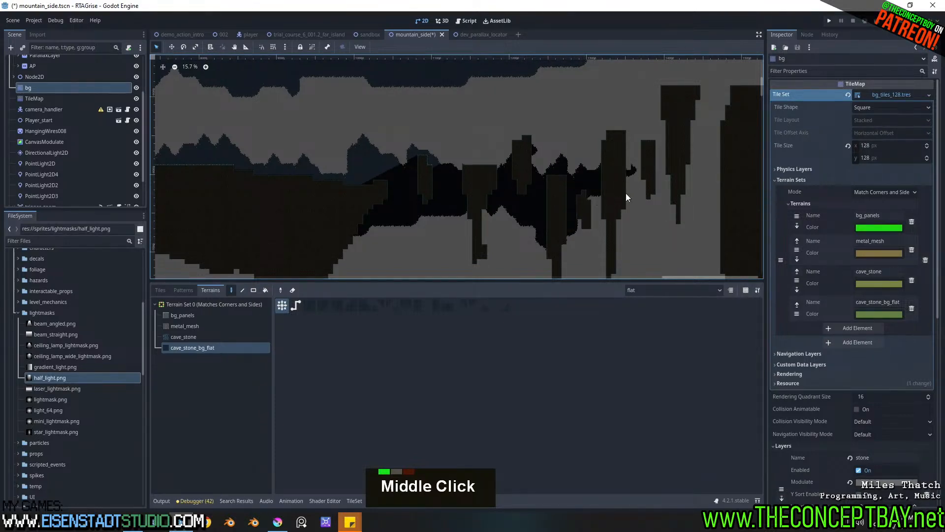
left_click_drag(596, 216, 633, 212)
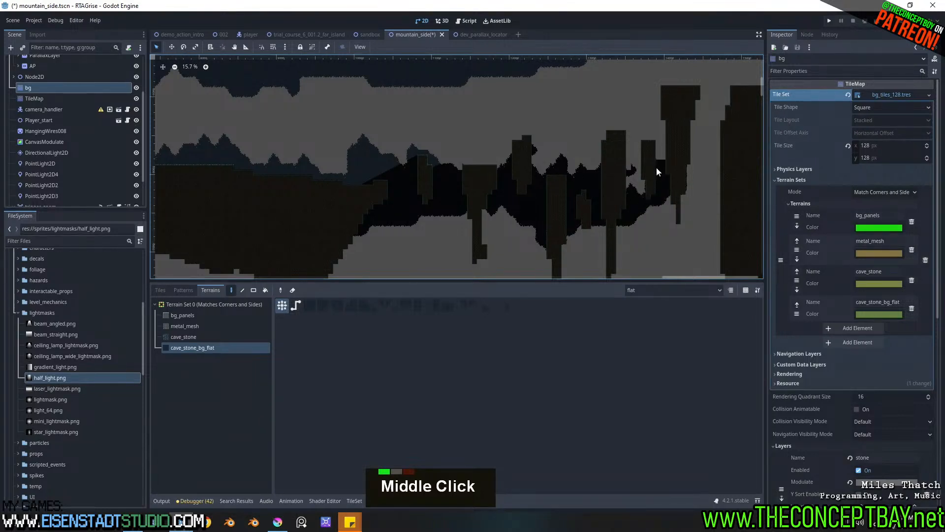
left_click_drag(621, 205, 647, 152)
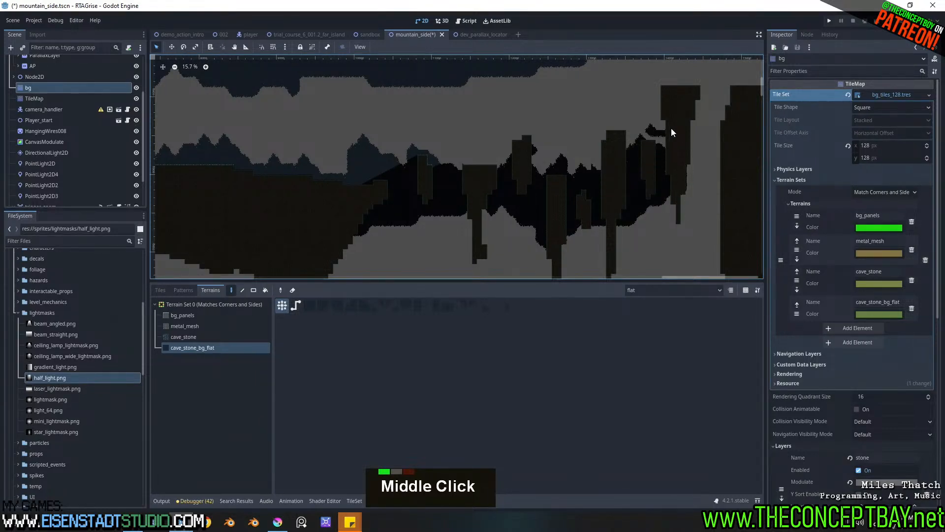
left_click_drag(686, 134, 711, 166)
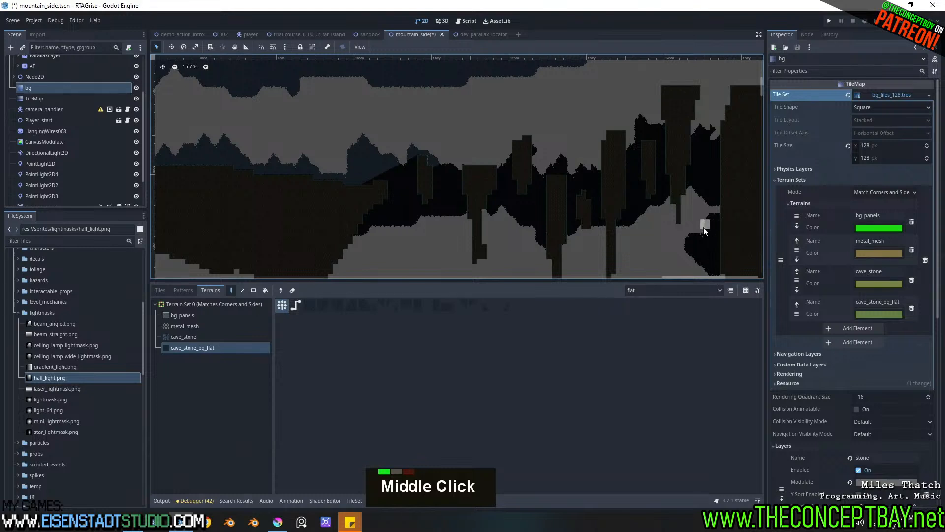
left_click(716, 135)
Step: Fill the whole pit beneath the pillars with a rectangle of cave_stone_bg_flat background
middle_click_drag(658, 168, 539, 208)
scroll(423, 219, "down", 3)
middle_click_drag(423, 218, 509, 105)
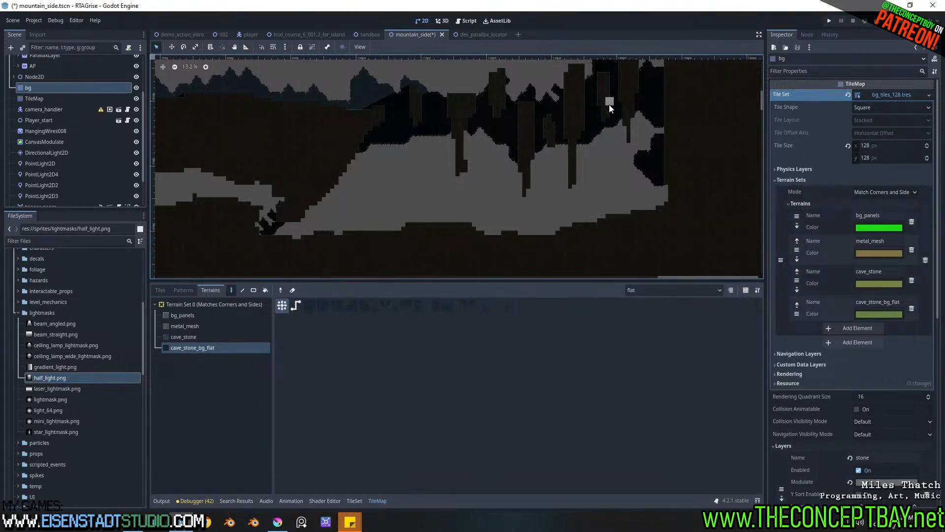
mouse_move(689, 105)
left_mouse_down("ctrl+shift")
mouse_move(369, 251)
mouse_move(288, 270)
left_mouse_up("ctrl+shift")
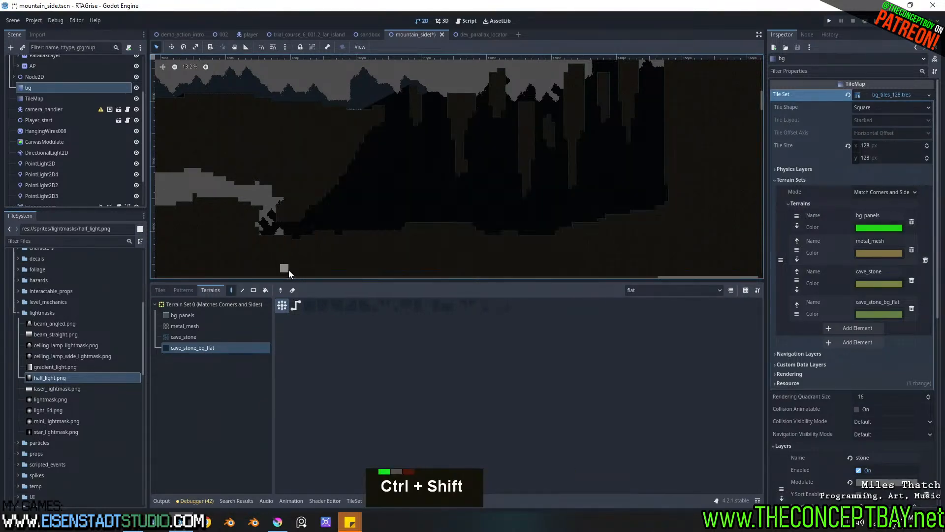
Step: Fill the background of the carved cave passages inside the cliff with rectangles of cave_stone_bg_flat
middle_click_drag(367, 202, 513, 200)
mouse_move(447, 257)
left_mouse_down("ctrl+shift")
mouse_move(303, 164)
mouse_move(229, 140)
left_mouse_up("ctrl+shift")
middle_click_drag(251, 162, 468, 144)
left_click_drag(456, 146, 383, 262, "ctrl+shift")
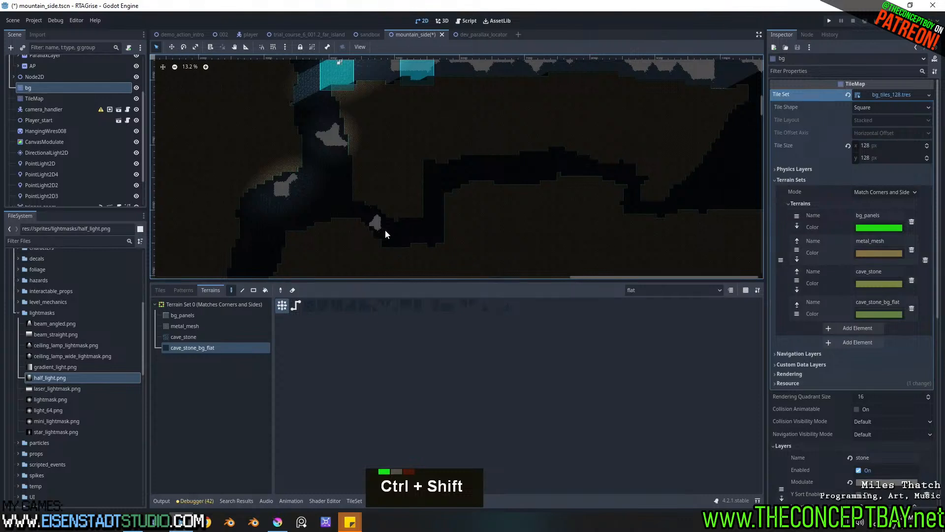
Step: Extend the rock beside the cave shaft downward with stoney_walls terrain on the TileMap's walls layer
scroll(417, 235, "up", 11)
middle_click_drag(415, 231, 462, 216)
scroll(431, 200, "down", 4)
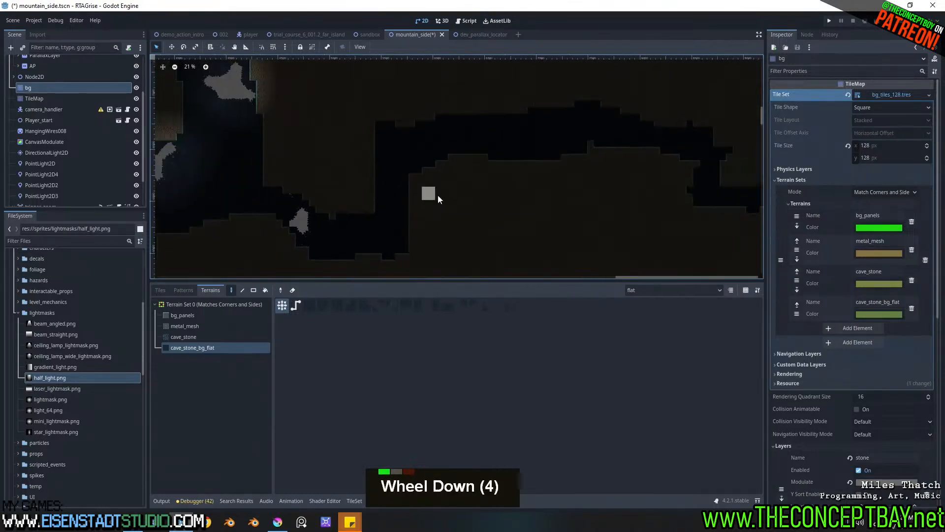
scroll(451, 175, "up", 2)
scroll(452, 174, "down", 2)
scroll(414, 169, "up", 5)
mouse_move(414, 169)
middle_mouse_down()
mouse_move(441, 188)
mouse_move(426, 162)
middle_mouse_up()
scroll(440, 187, "down", 4)
middle_click_drag(286, 142, 273, 166)
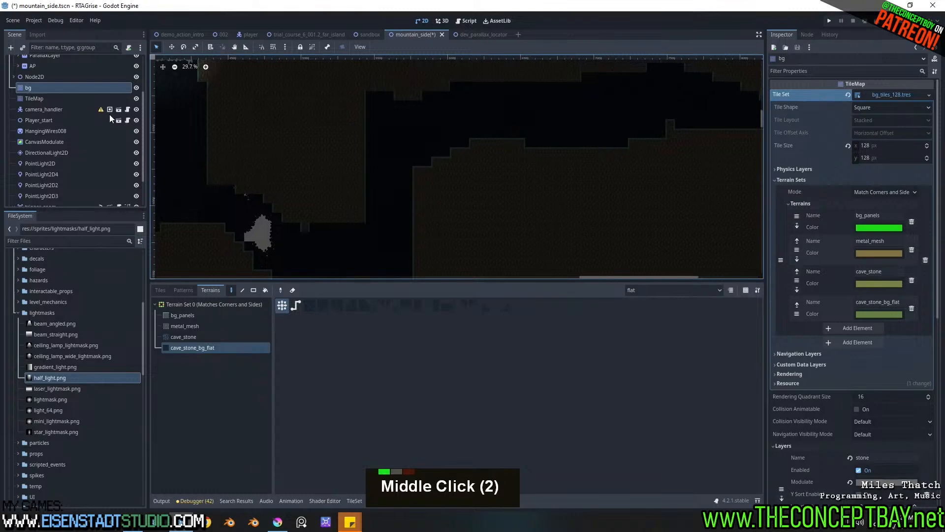
left_click(29, 98)
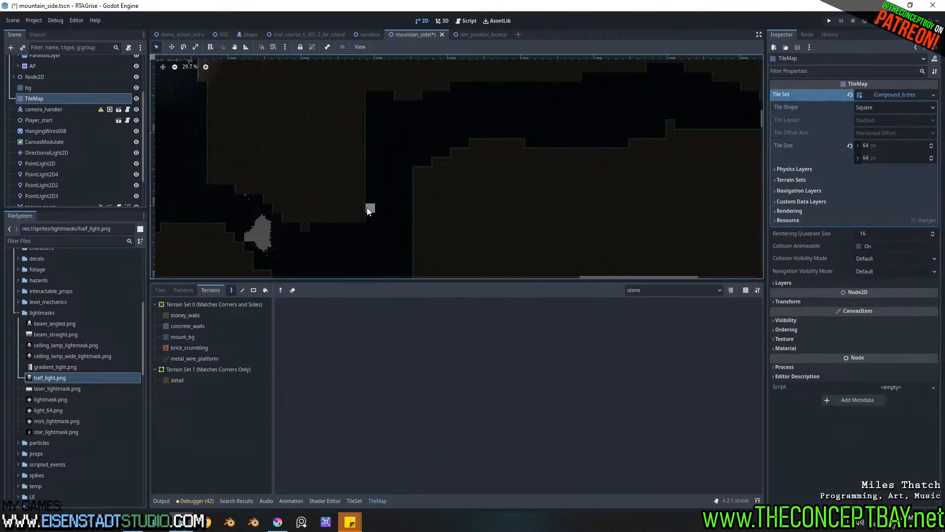
left_click(186, 316)
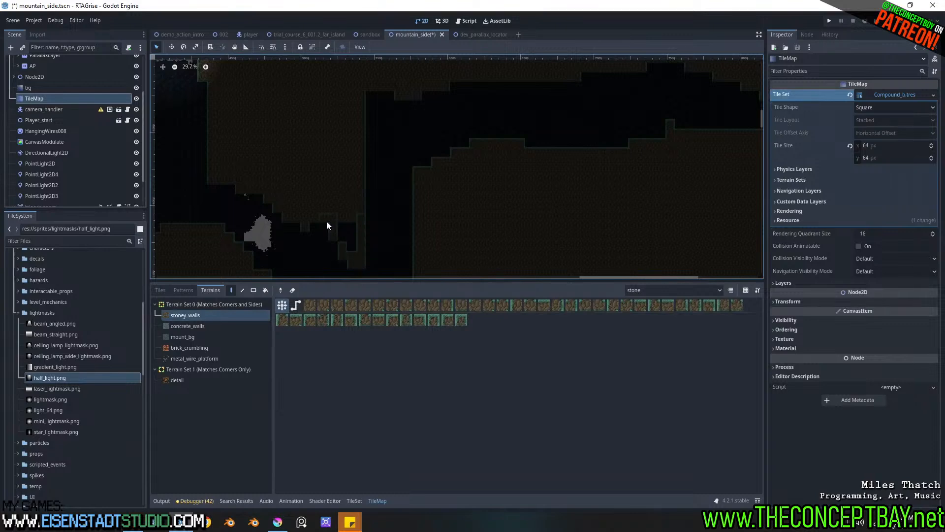
key("ctrl+z")
double_click(669, 291)
left_click(640, 301)
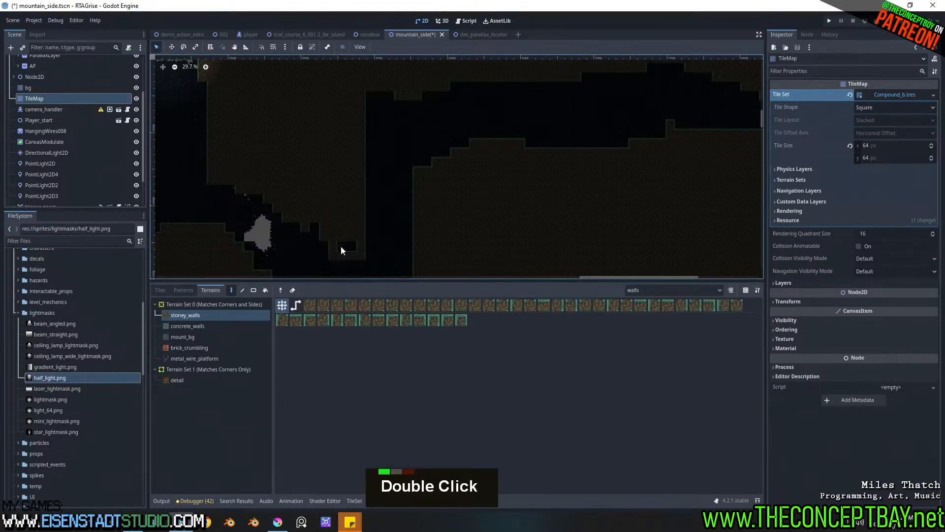
Step: Carve a one-tile-wide vertical recess out of the stoney_walls on both sides of the shaft
middle_click_drag(419, 235, 441, 178)
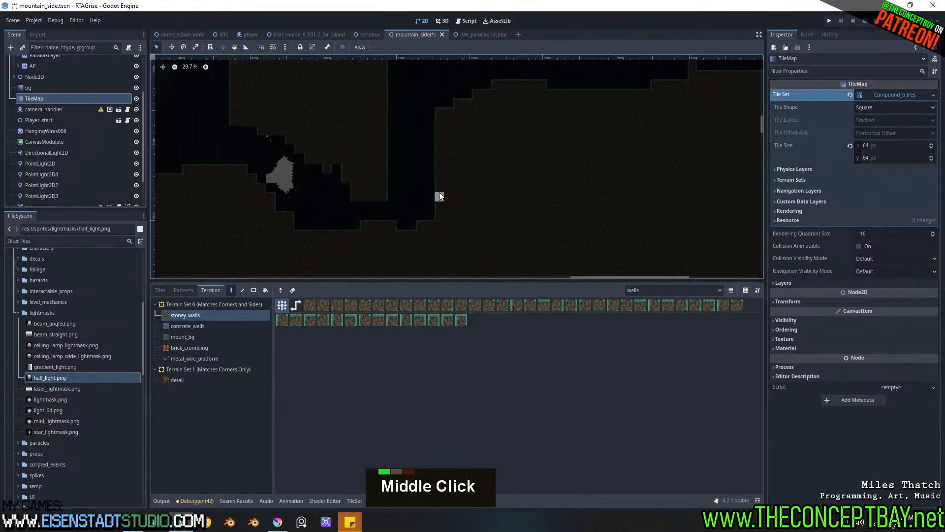
right_click(439, 215)
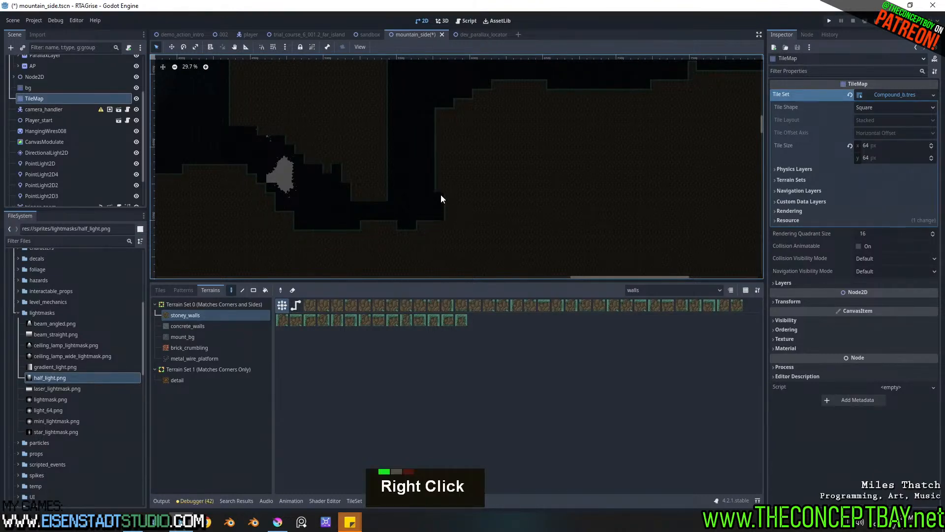
right_click(379, 187)
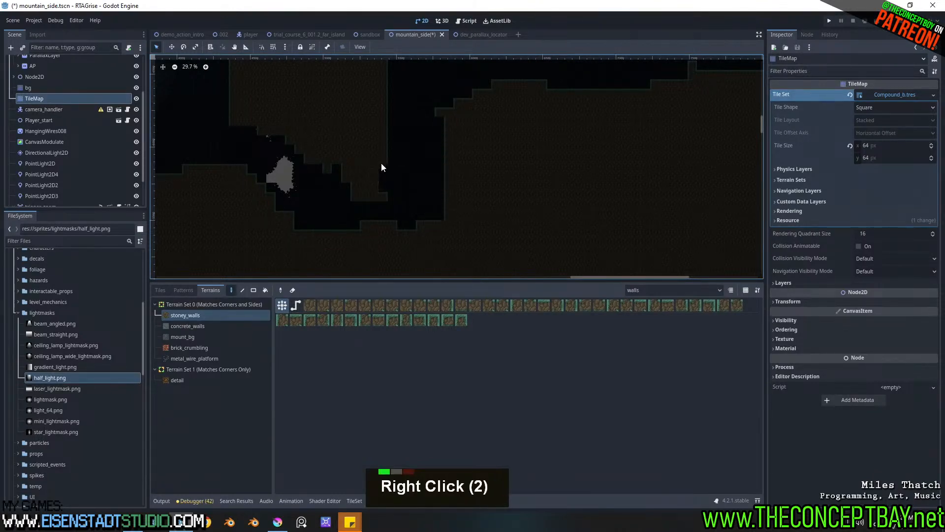
middle_click_drag(382, 78, 373, 91)
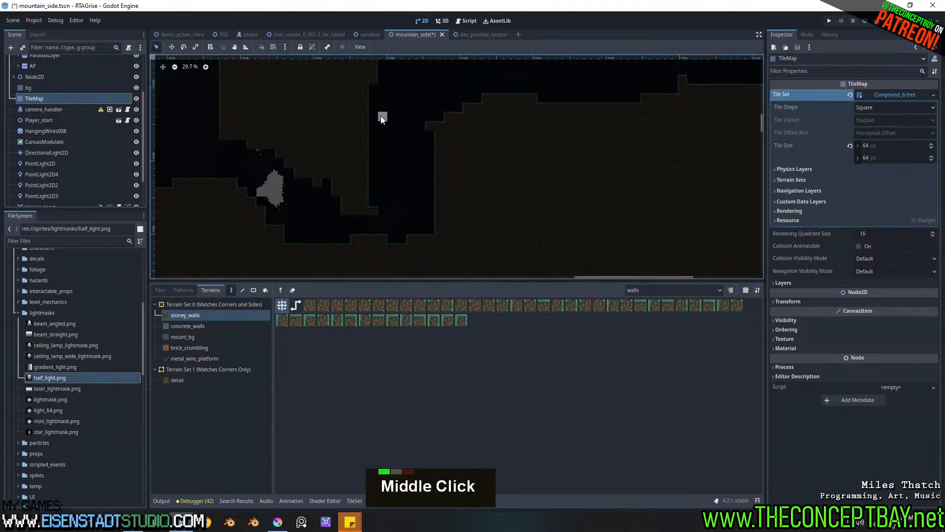
Step: Select the 001 root node as the parent for new objects
scroll(7, 85, "up", 4)
scroll(28, 63, "up", 1)
left_click(28, 61)
scroll(459, 154, "up", 13)
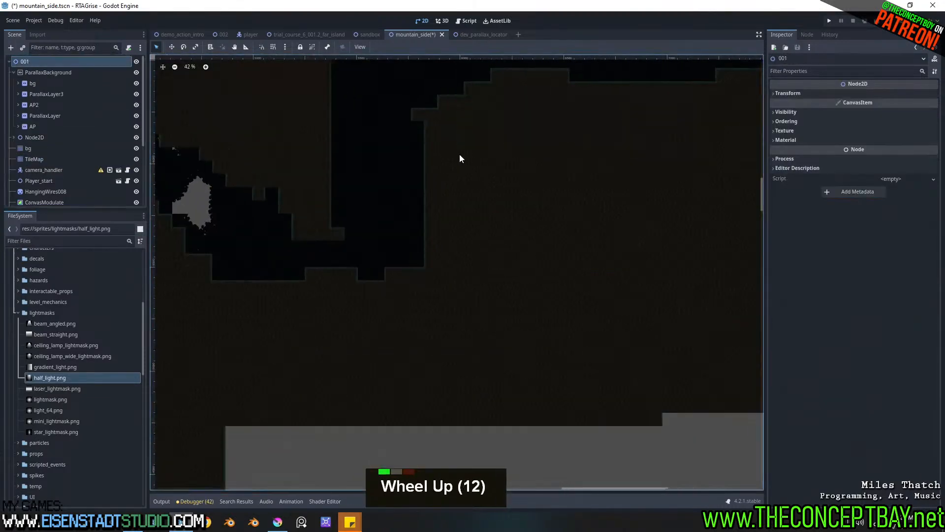
right_click(317, 233)
left_click(321, 234)
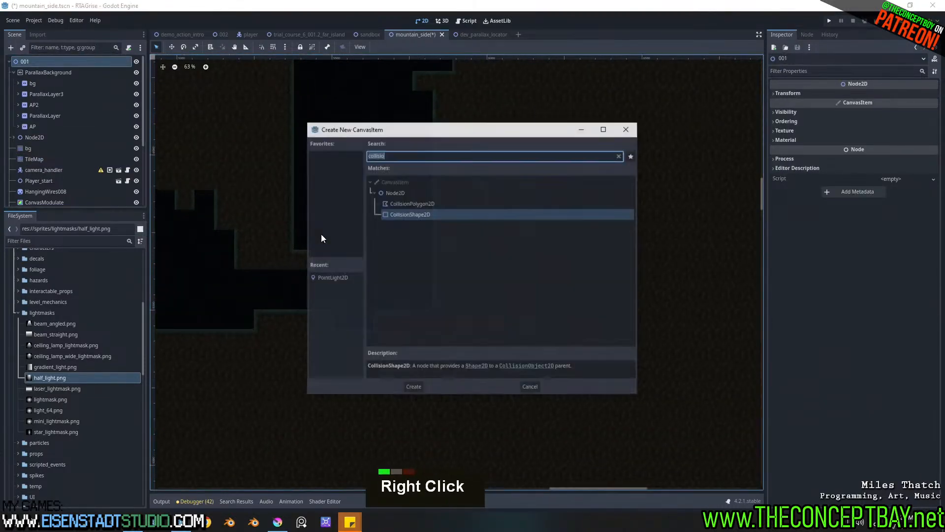
type("slip")
key("Escape")
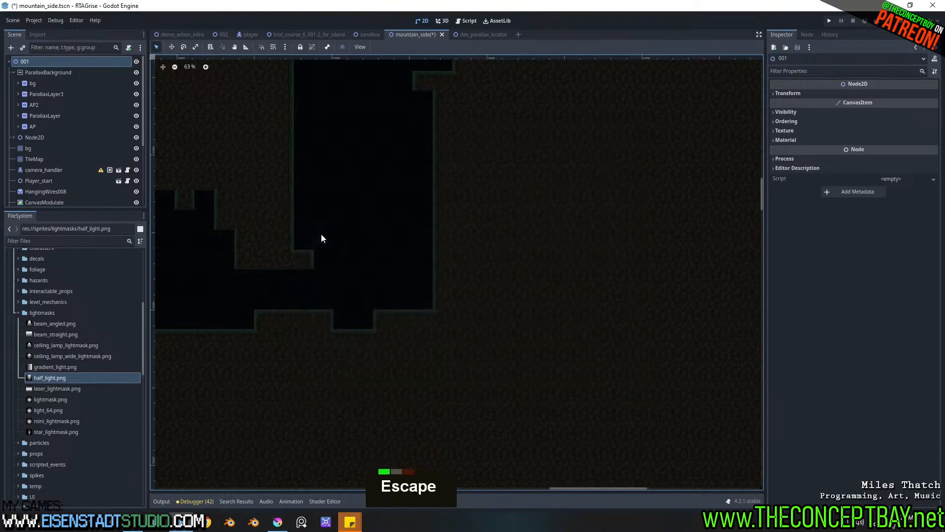
Step: Instantiate the SlipBlock_light scene in the shaft and move it into the recess in the shaft's left wall
right_click(322, 235)
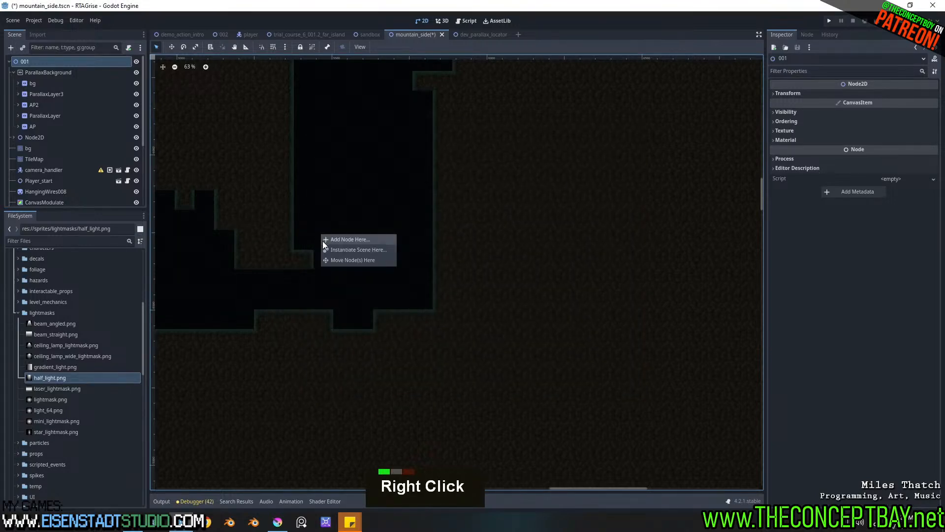
left_click(335, 252)
type("slip")
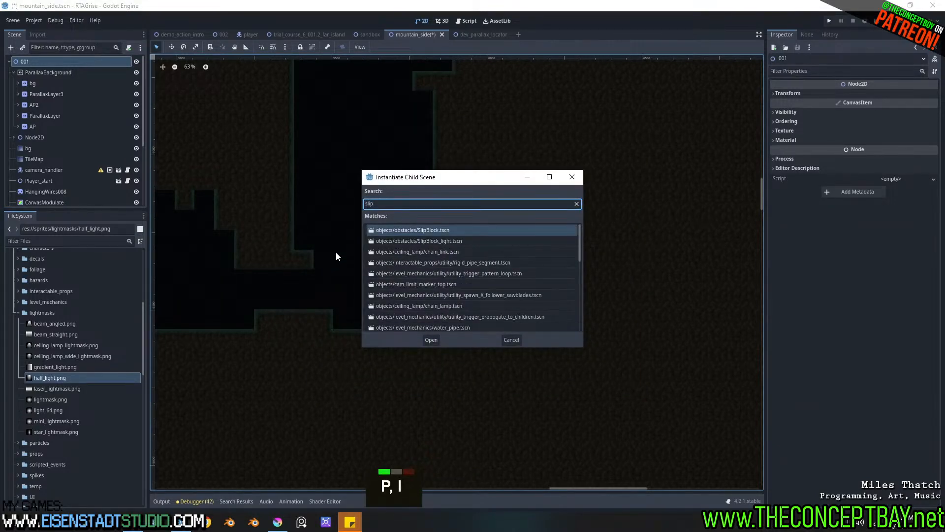
key("Return")
left_click(183, 47)
double_click(171, 47)
left_click_drag(407, 236, 354, 79)
Step: Turn on grid snapping and line the recess in the shaft's left wall with a column of SlipBlock_light duplicates
left_click(273, 47)
key("ctrl+d")
key("ctrl+d")
key("ctrl+d")
key("ctrl+d")
key("ctrl+d")
key("ctrl+d")
key("ctrl+d")
key("ctrl+d")
middle_click_drag(355, 79, 334, 167)
key("ctrl+d")
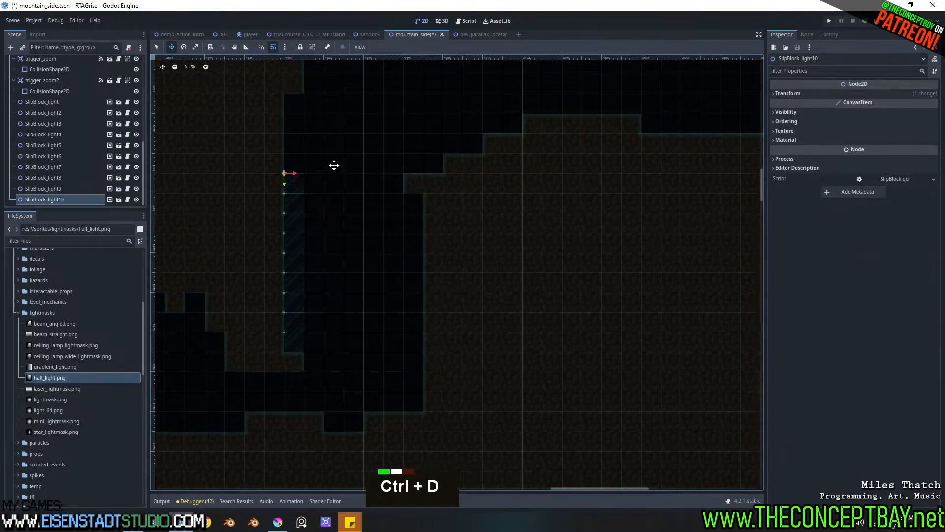
Step: Fill the recess in the shaft's right wall with a vertical column of further SlipBlock_light duplicates
left_click_drag(331, 166, 432, 215)
key("ctrl+d")
key("ctrl+d")
key("ctrl+d")
key("ctrl+d")
middle_click_drag(433, 215, 449, 160)
key("ctrl+d")
left_click_drag(449, 160, 456, 353)
key("ctrl+d")
key("ctrl+d")
key("ctrl+d")
key("ctrl+d")
key("ctrl+d")
key("ctrl+d")
key("ctrl+d")
key("ctrl+d")
key("ctrl+d")
Step: Inspect the surrounding level, from the floating pillars and new landmass back to the trigger zones above the cave passages
scroll(373, 291, "down", 10)
middle_click_drag(417, 218, 443, 273)
scroll(452, 237, "up", 20)
scroll(452, 236, "down", 20)
middle_click_drag(334, 221, 317, 309)
scroll(502, 257, "down", 1)
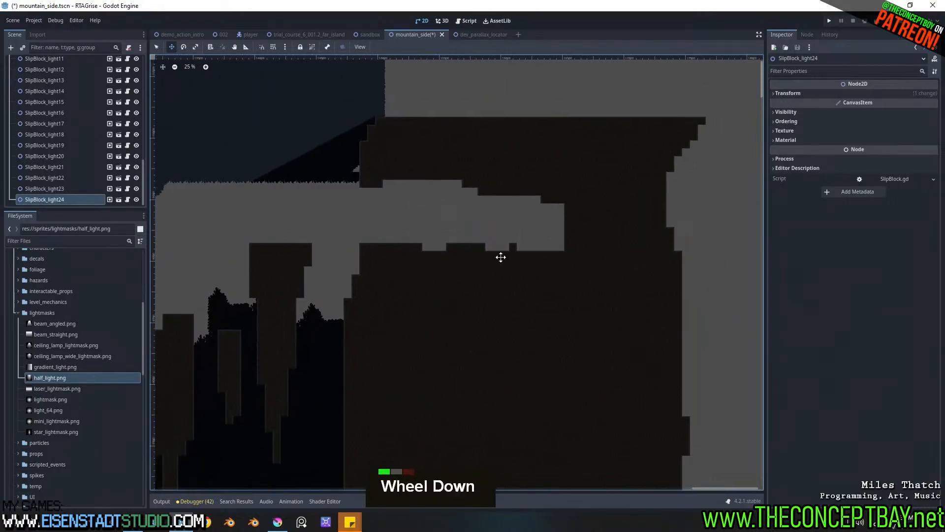
scroll(641, 219, "up", 5)
middle_click_drag(641, 219, 566, 230)
scroll(522, 272, "down", 1)
middle_click_drag(521, 273, 632, 336)
middle_click_drag(704, 244, 471, 255)
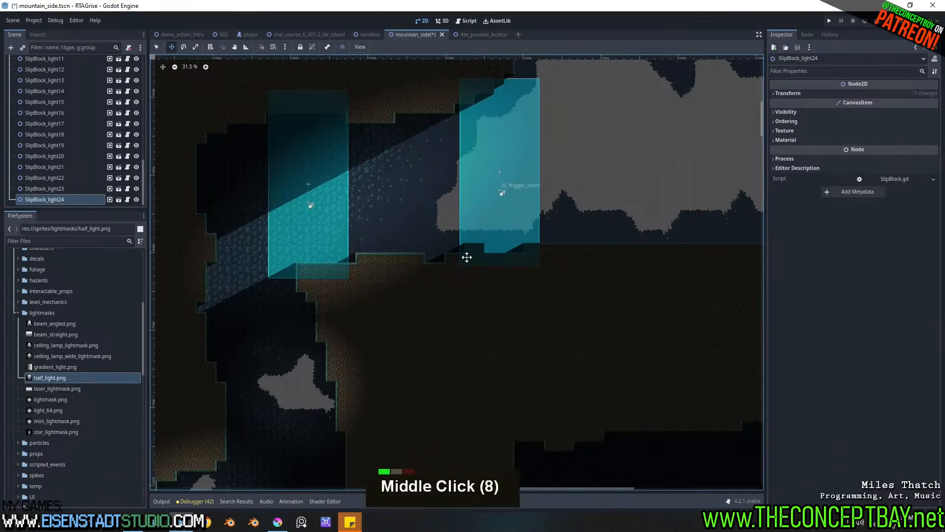
middle_click_drag(467, 258, 494, 276)
Step: Run the current scene and move the character through the starting cave to the foot of the long vertical shaft
key("F6")
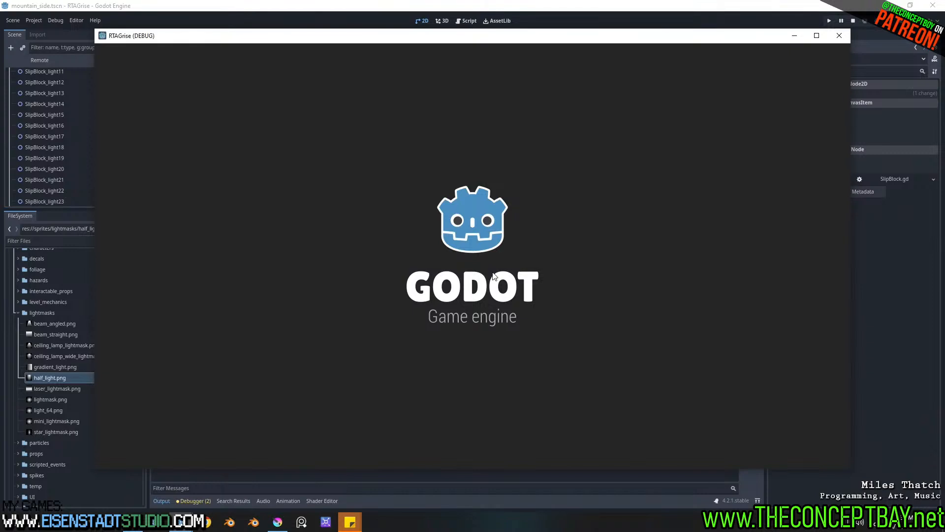
key("Right")
key("space")
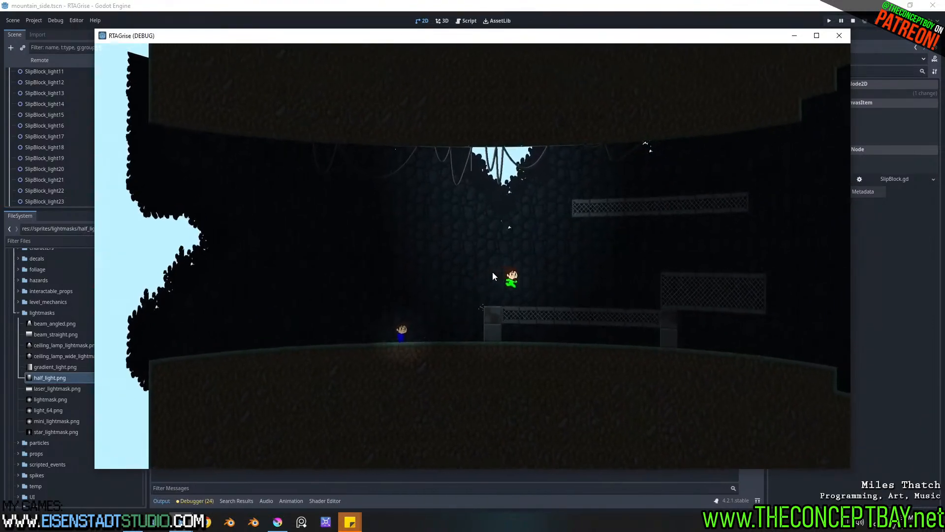
key("space")
key("space")
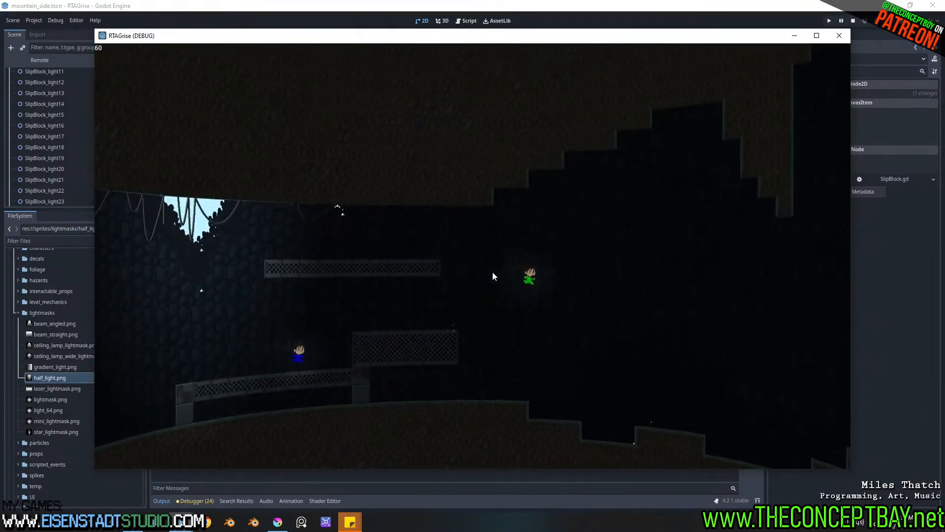
key("space")
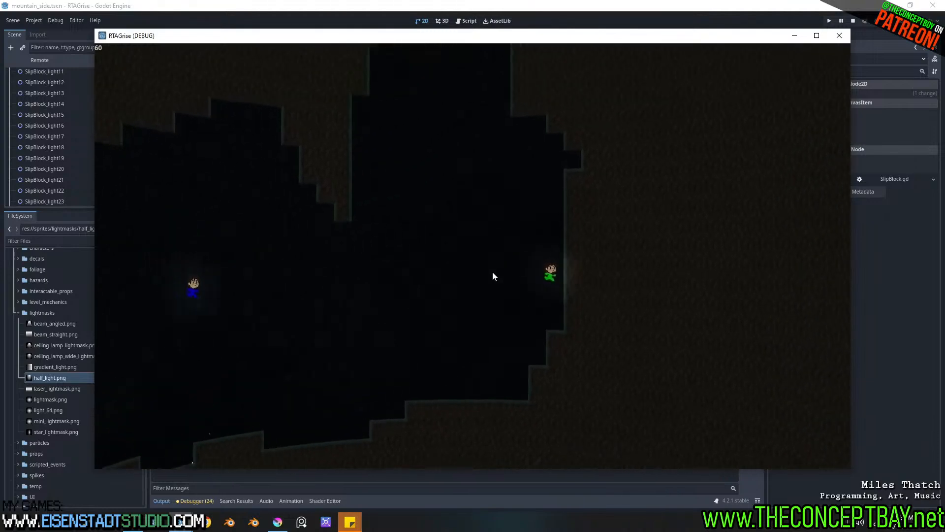
Step: Wall-jump the character up the long vertical shaft to the upper cave to test the climb
key("space")
key("space")
key("space")
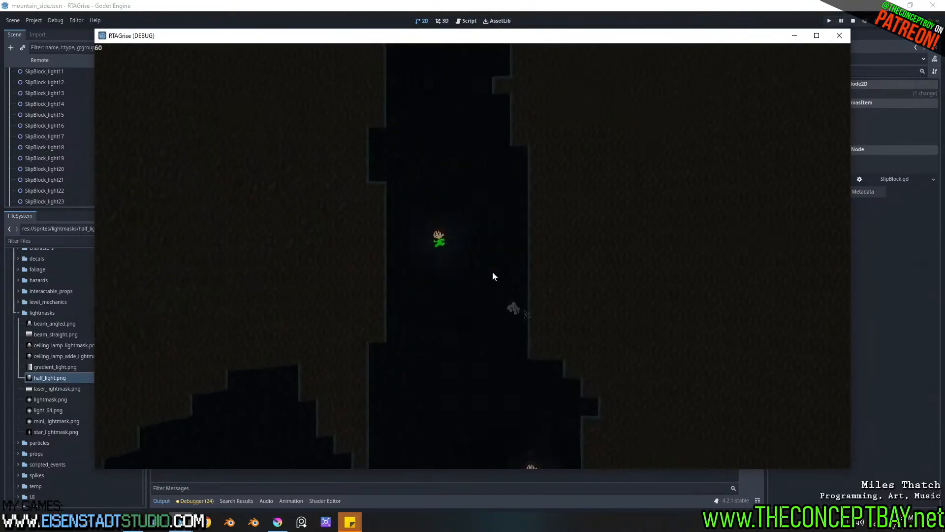
key("space")
key("space")
key("space")
key("space")
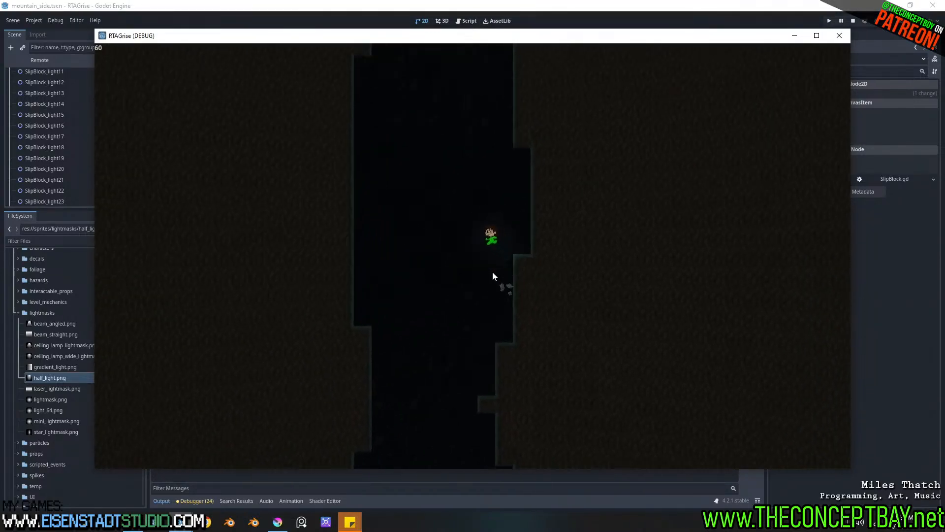
key("space")
key("space")
key("space")
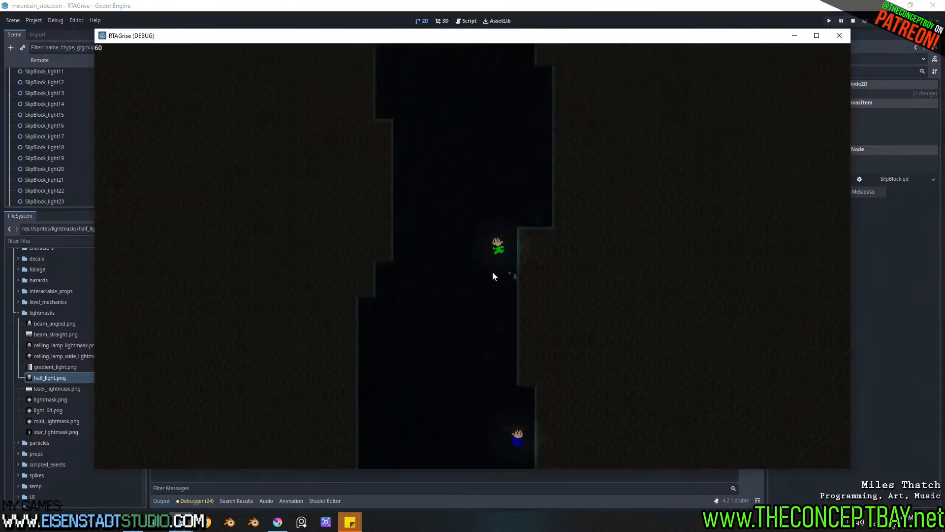
key("space")
key("space")
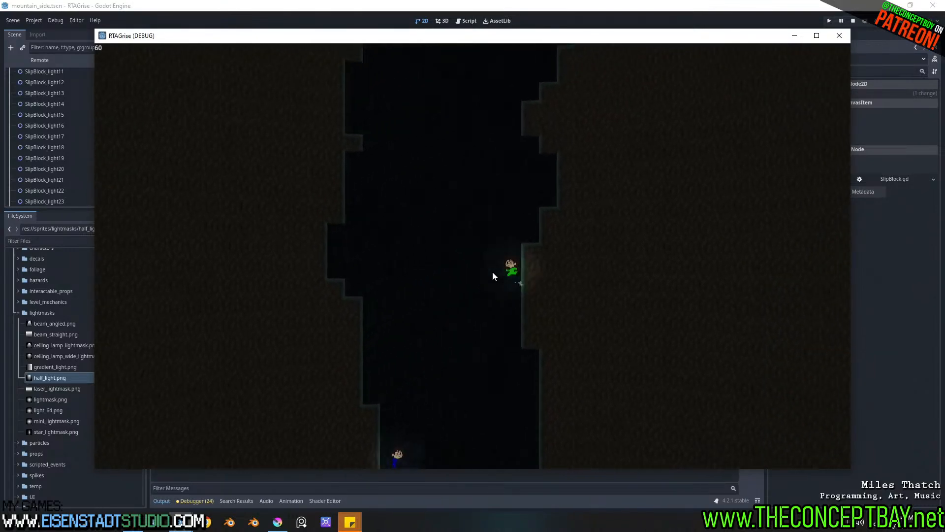
key("space")
key("space")
key("space")
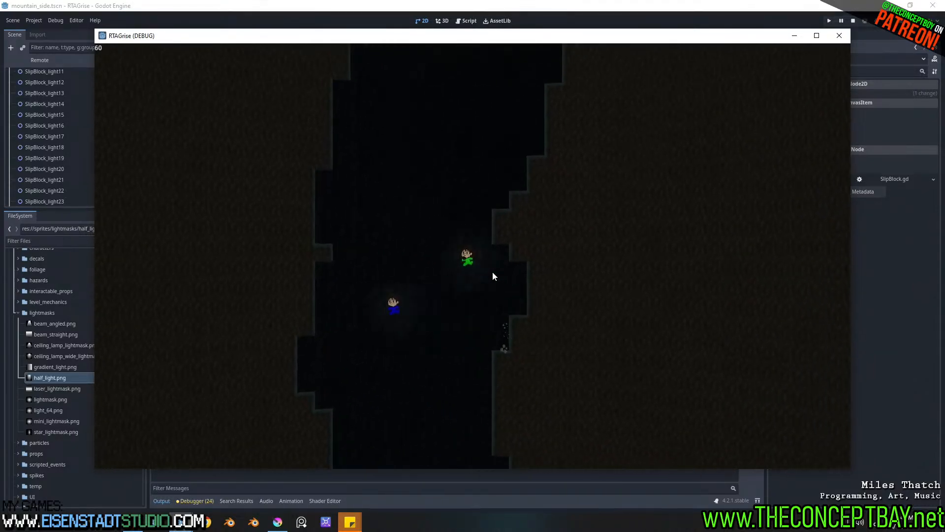
key("space")
key("space")
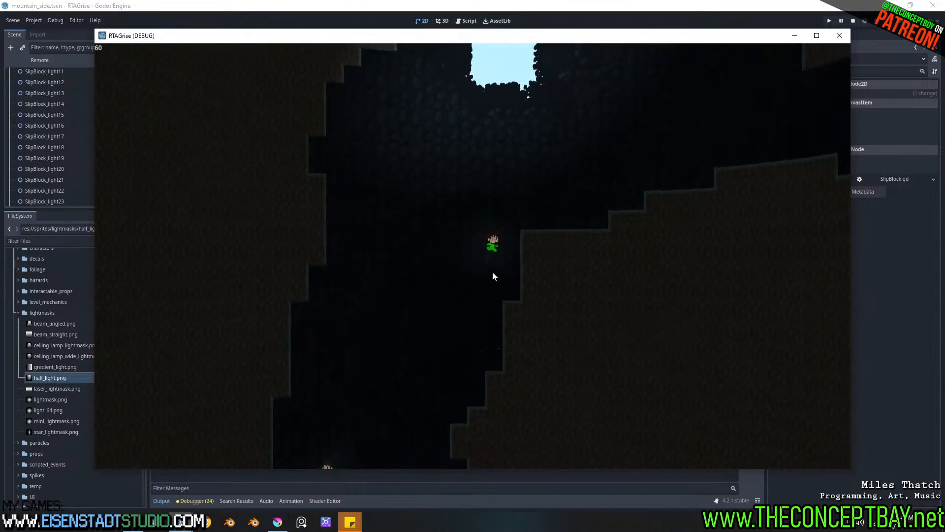
Step: Move the character across the upper cave and down the stepped passage into the slip-block shaft
key("space")
key("space")
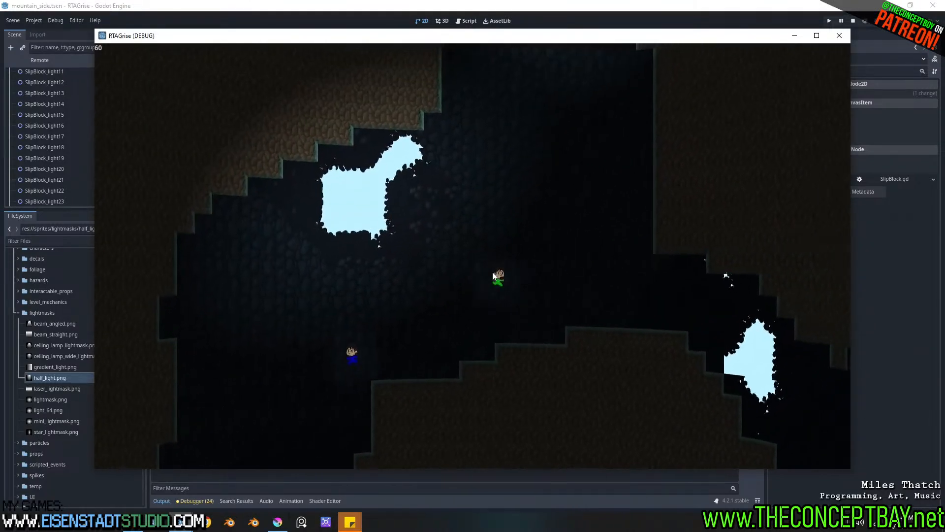
key("Right")
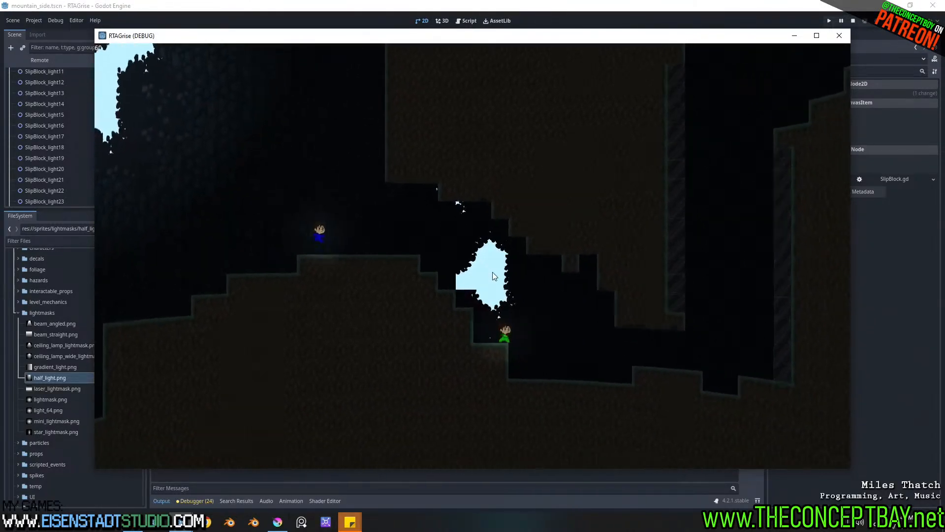
key("space")
key("space")
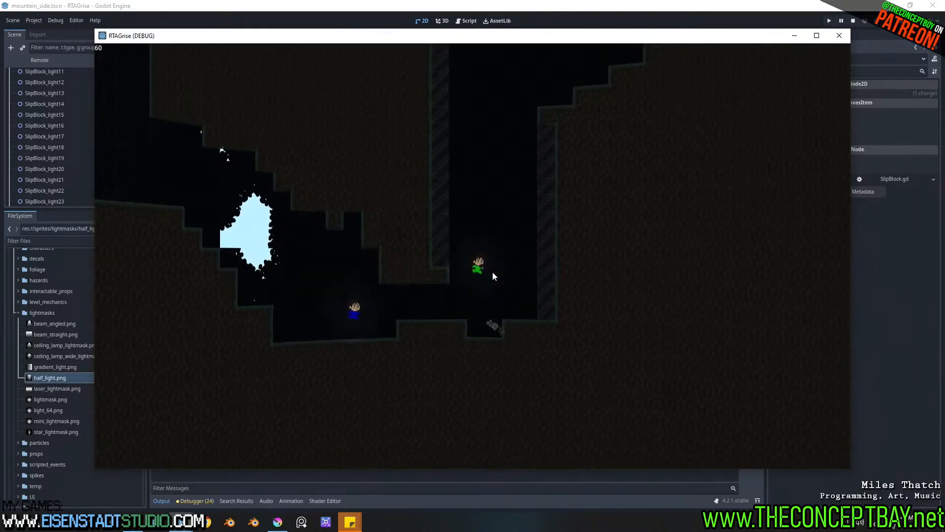
Step: Test wall-jumping against the slip blocks lining the shaft, and move the character back into the stepped passage
key("space")
key("space")
key("space")
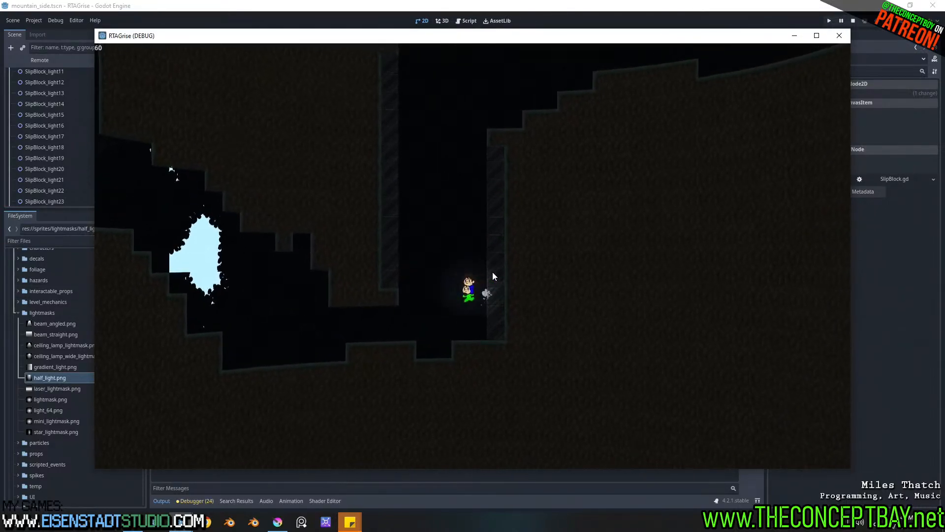
key("Right")
key("space")
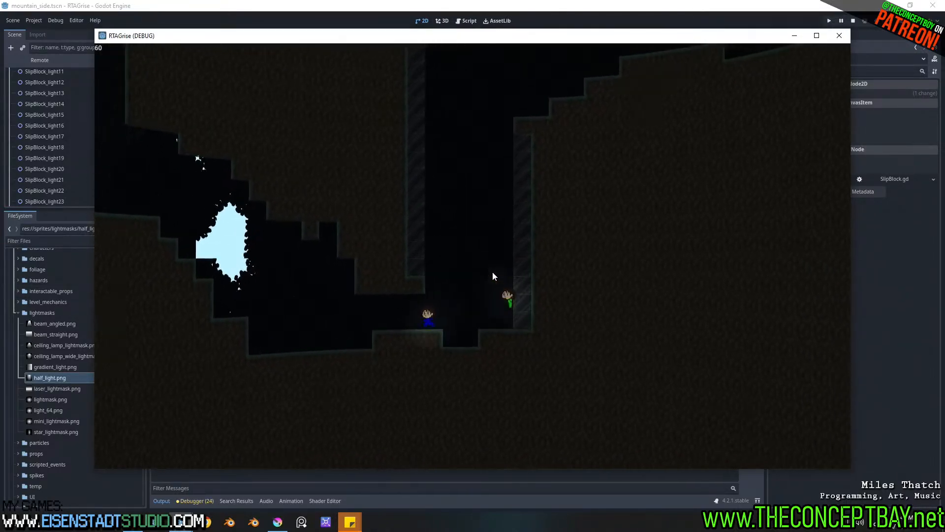
key("space")
key("space")
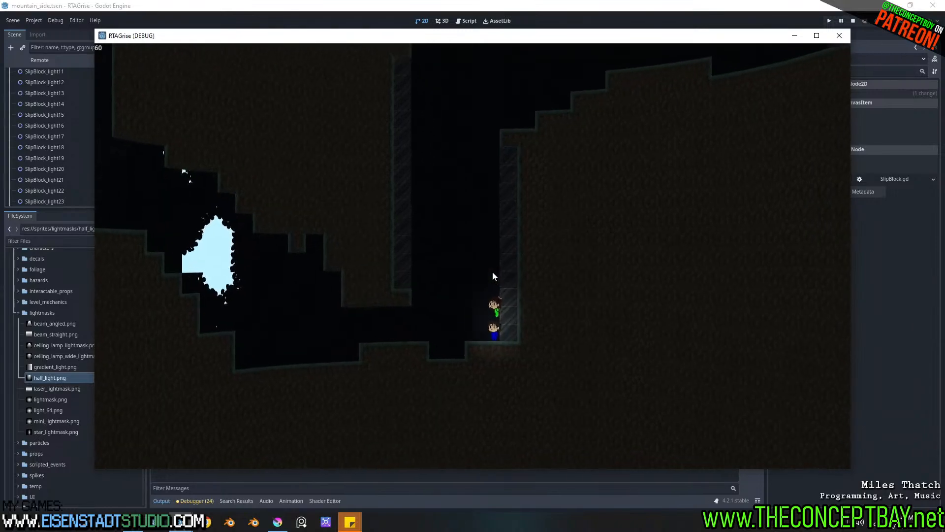
key("space")
key("space")
key("space")
key("space")
key("space")
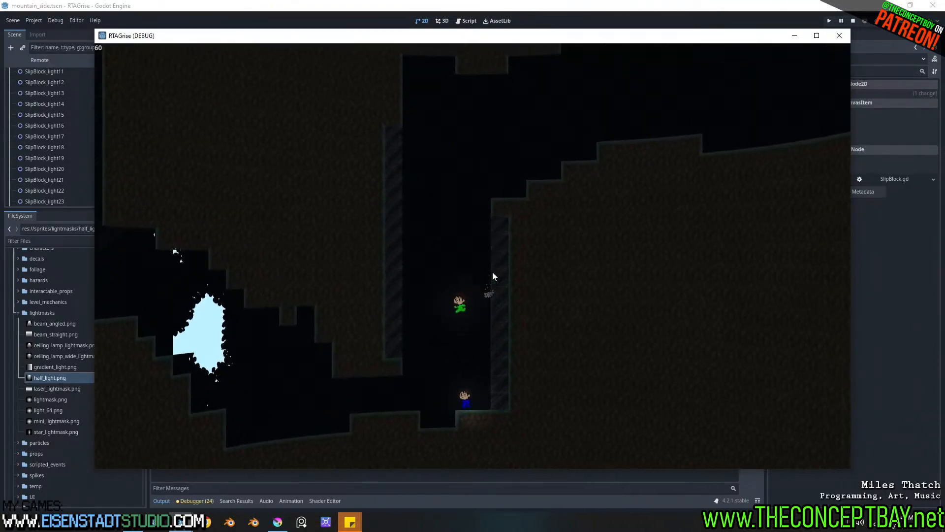
key("space")
key("space")
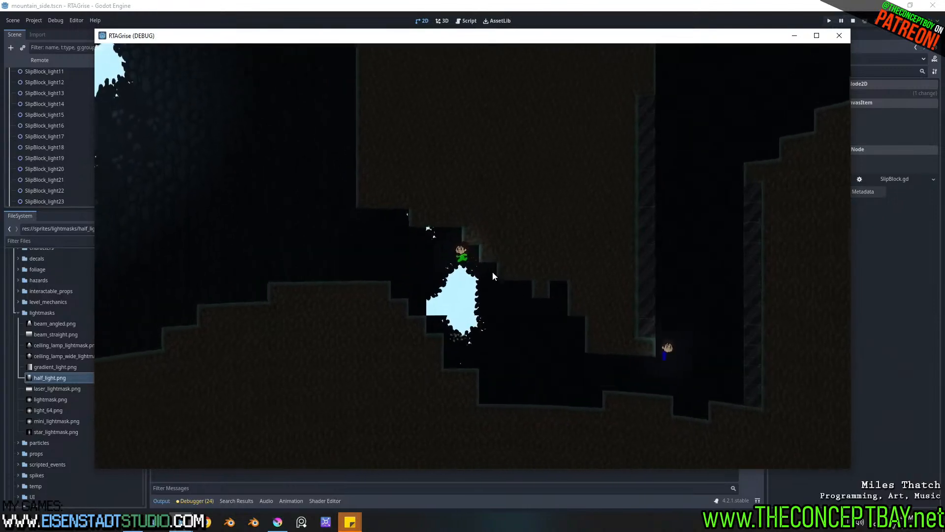
Step: Move the character back up the stepped passage and across the upper cave to the next vertical shaft
key("space")
key("space")
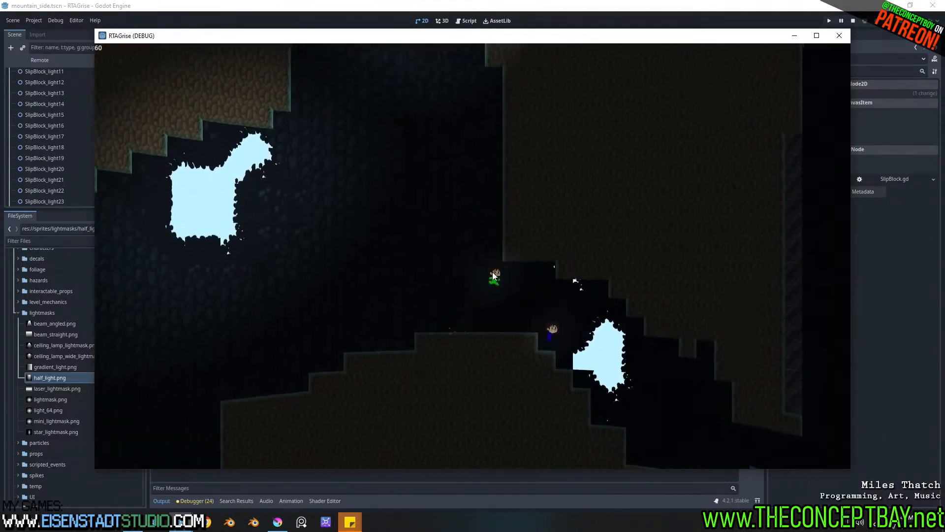
key("space")
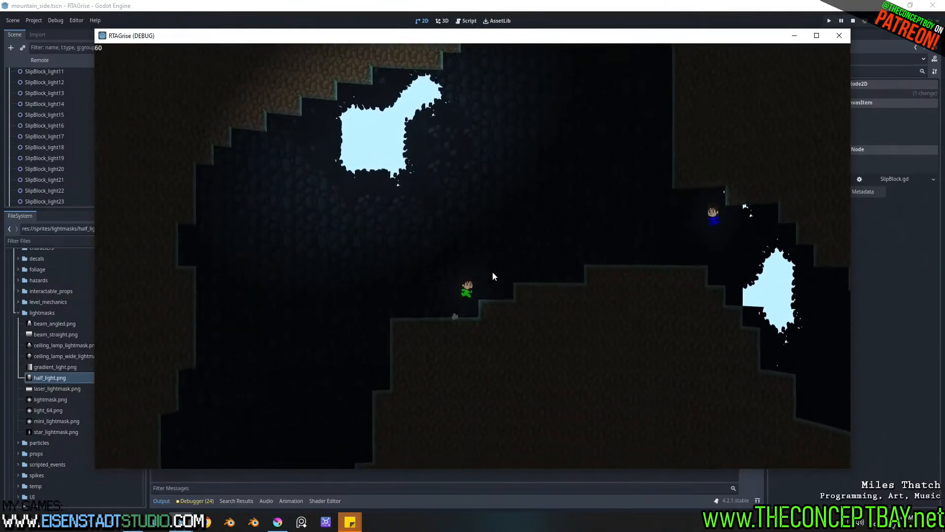
key("space")
key("space")
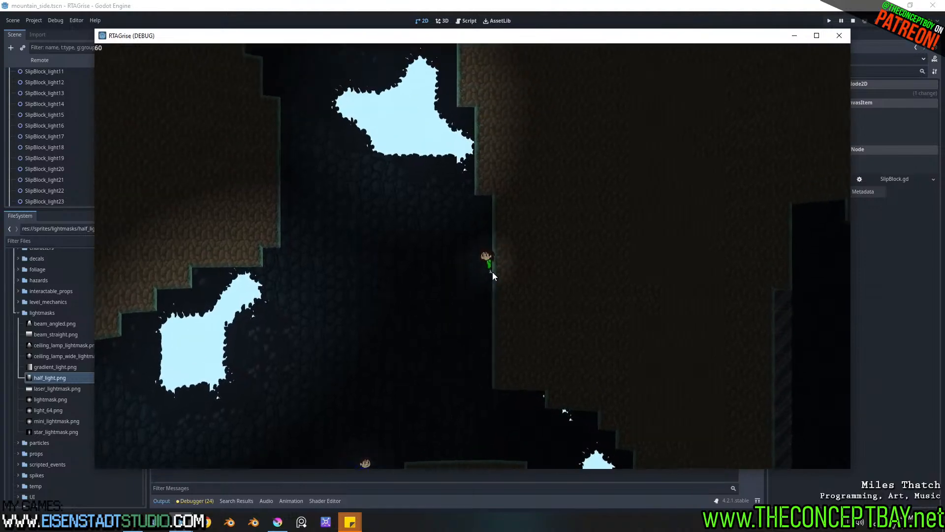
Step: Wall-jump the character up the shaft past the cave window to the lit cave above
key("space")
key("space")
key("space")
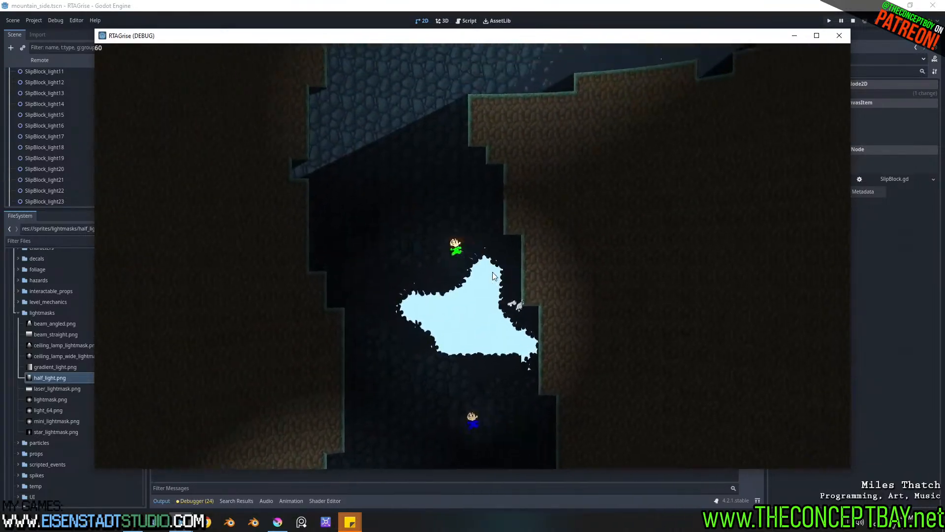
key("space")
key("space")
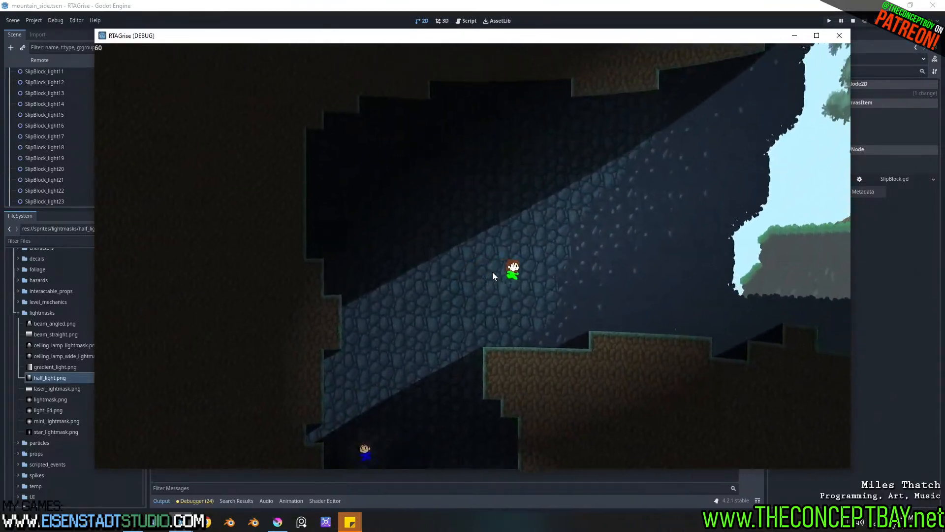
Step: Move the character out of the lit cave and along the open ledge to the edge of the pillar chasm
key("space")
key("space")
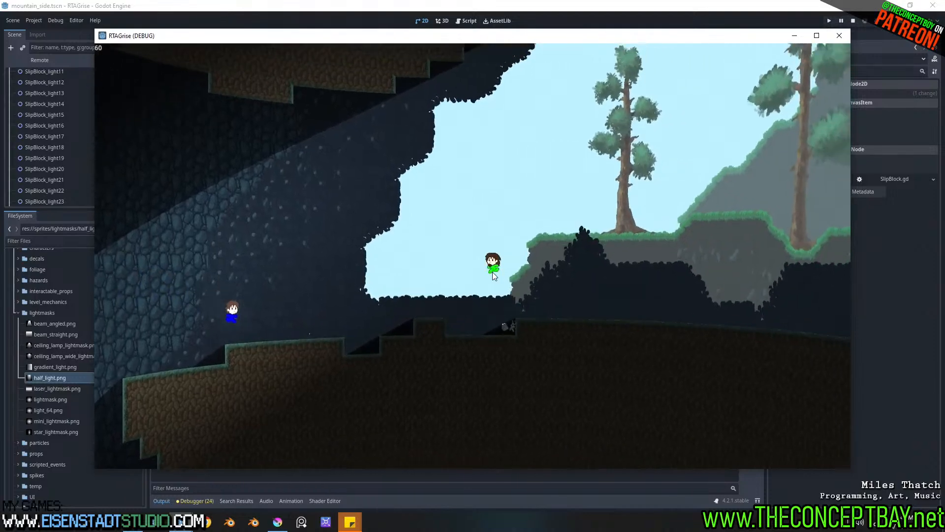
key("space")
key("space")
key("space")
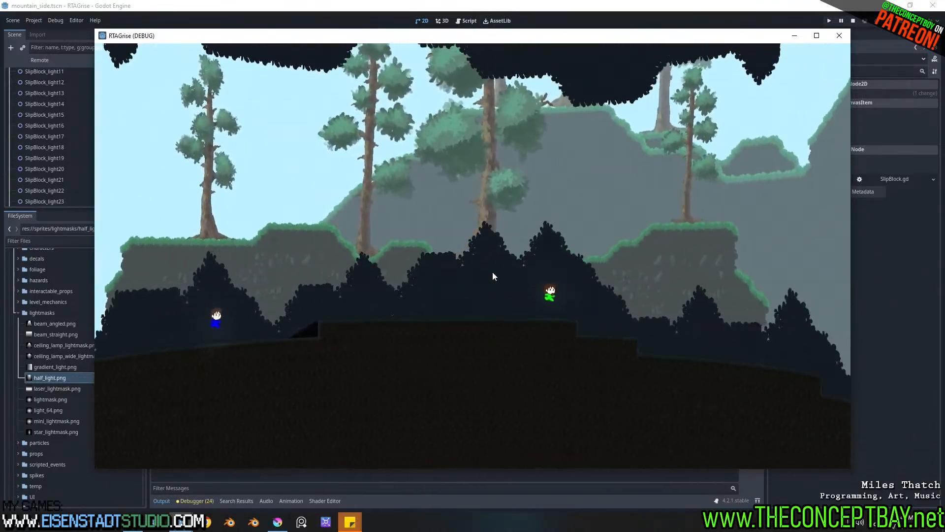
key("space")
key("space")
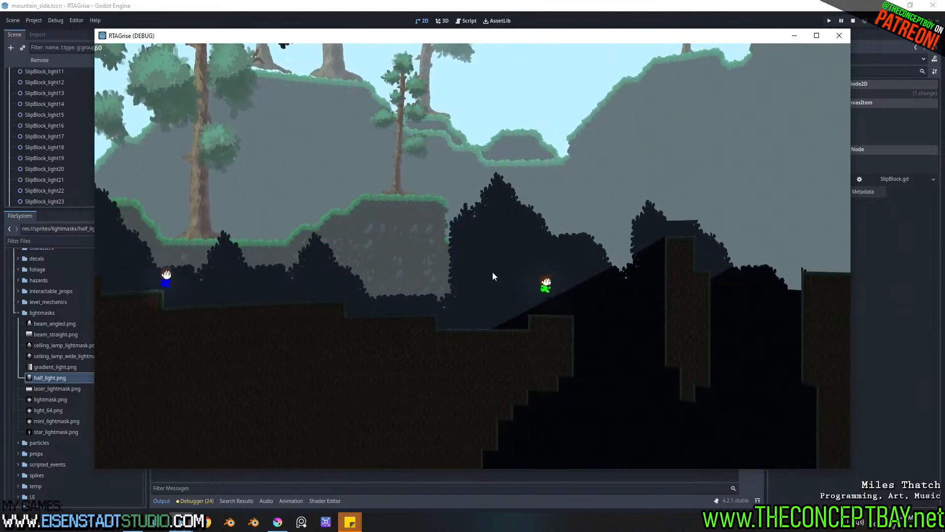
Step: Test jumping the character across the first floating pillars over the chasm
key("space")
key("space")
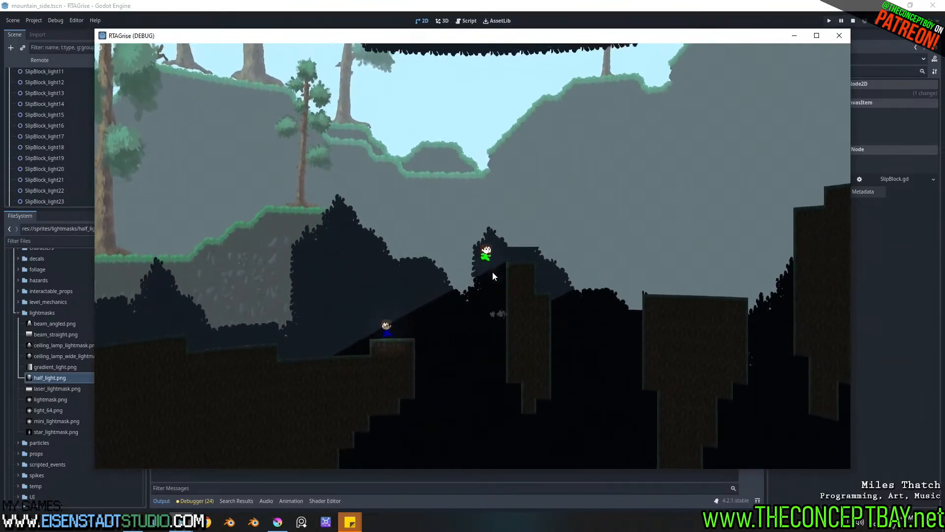
key("space")
key("space")
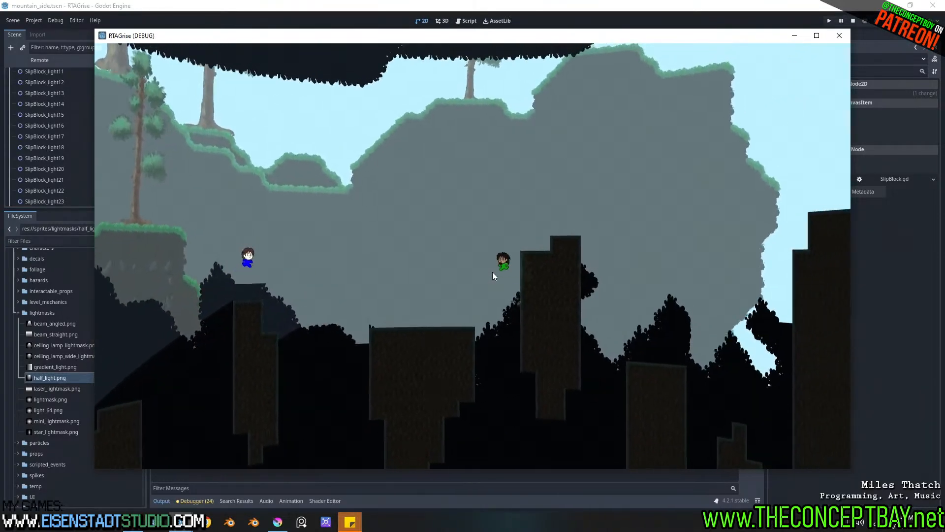
key("space")
key("space")
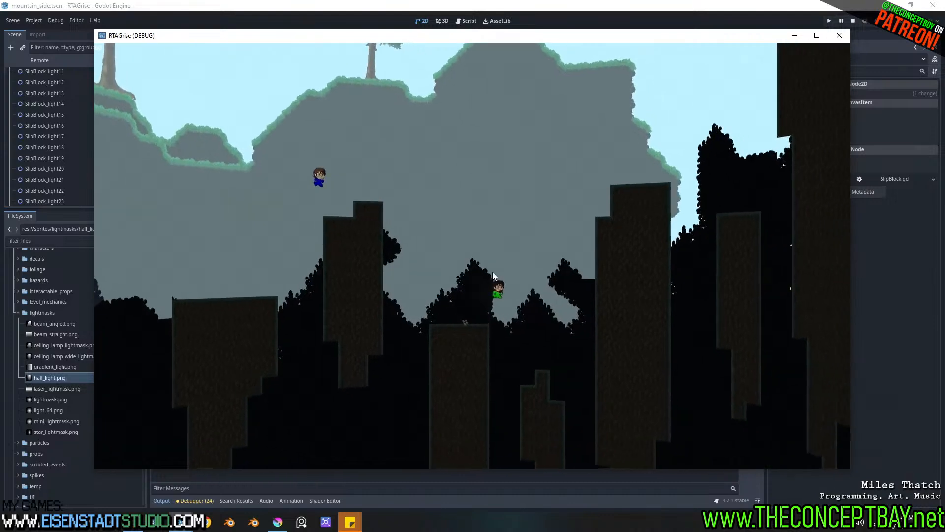
key("space")
key("space")
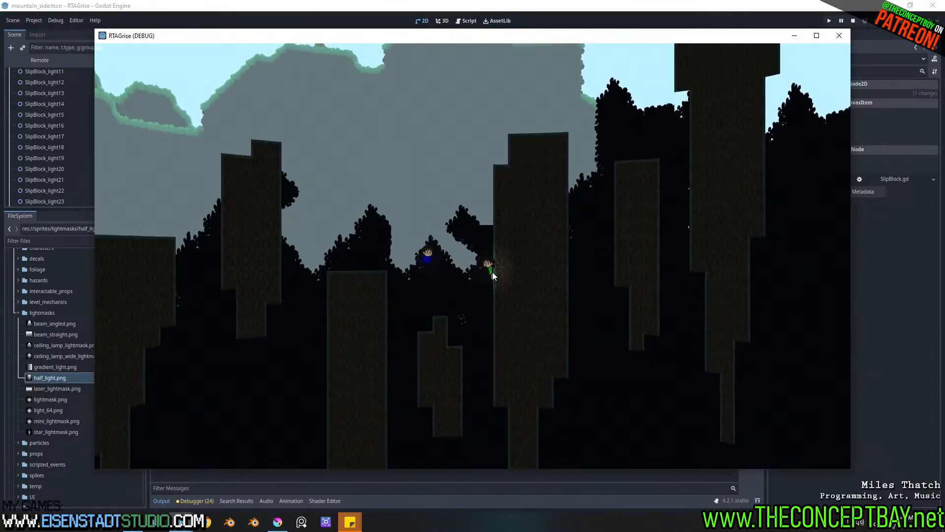
Step: Wall-jump the character up the taller pillars to the top of the highest one
key("space")
key("space")
key("space")
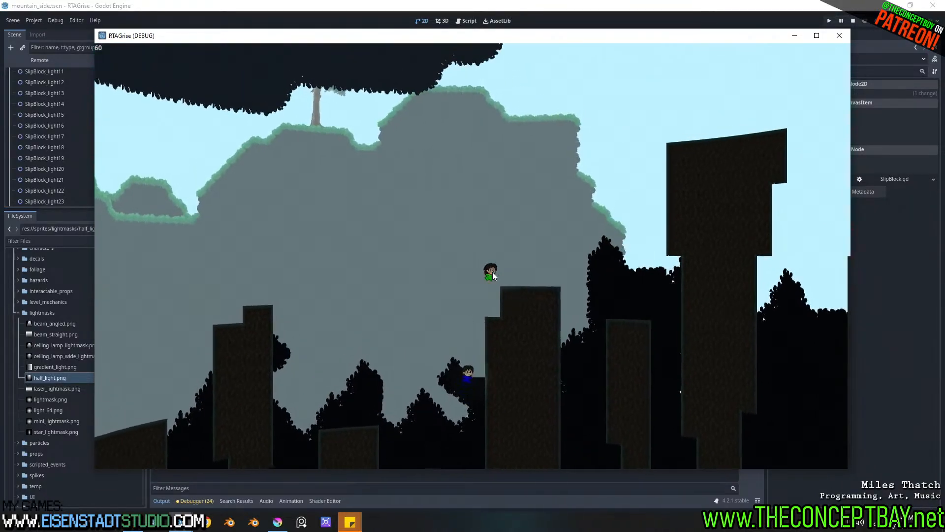
key("space")
key("space")
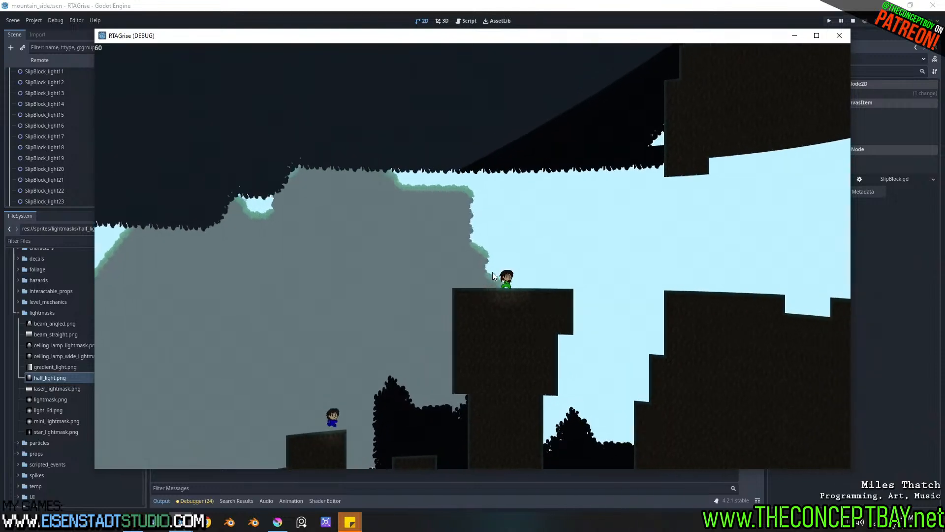
Step: Move the character through the far tunnel to its dead end, and close the running game
key("space")
key("space")
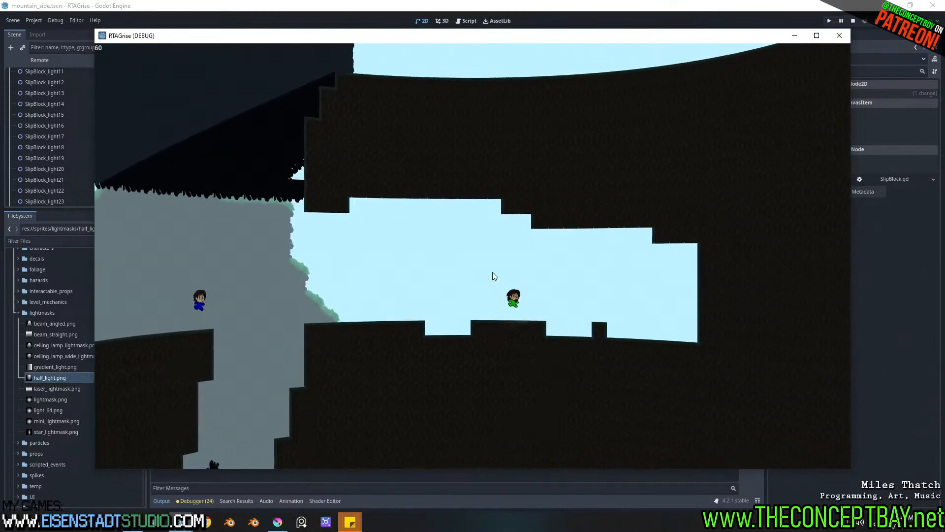
key("space")
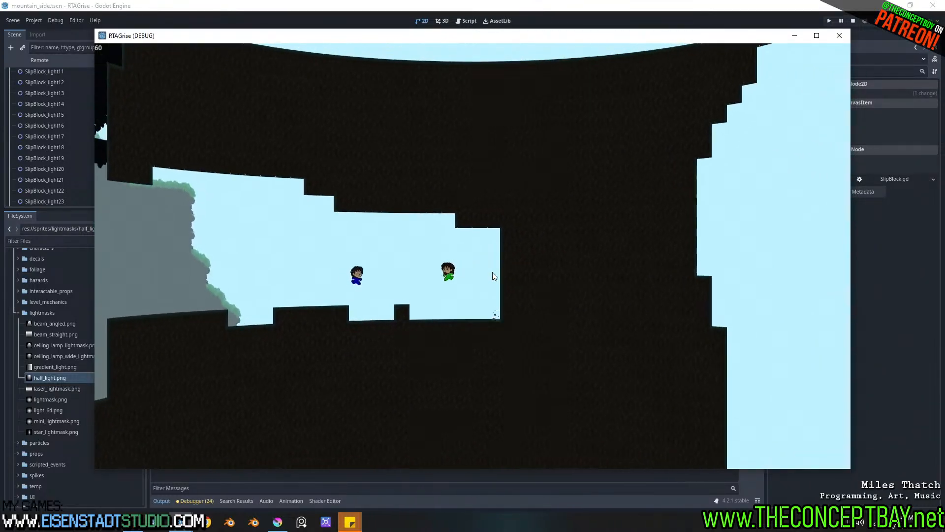
key("space")
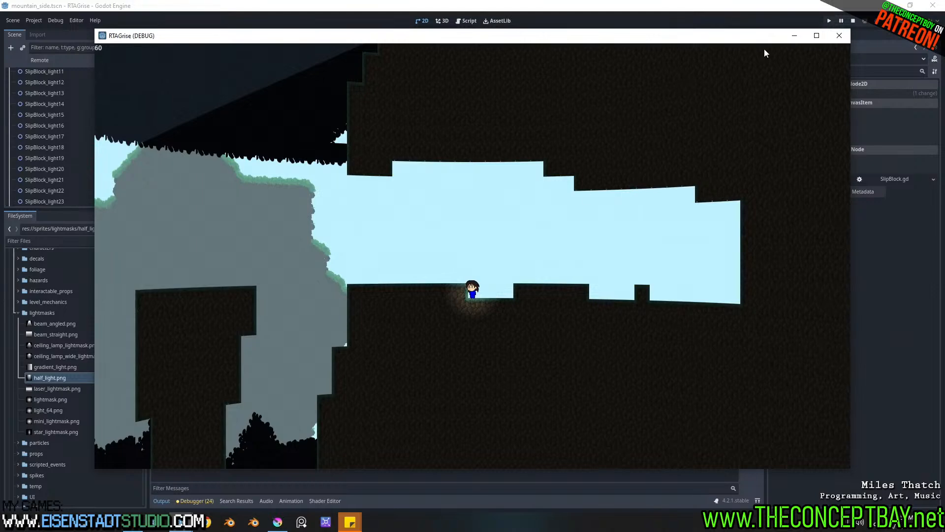
left_click(846, 39)
Step: Try setting the vertical motion offset of the ParallaxLayer node to 0
scroll(566, 145, "down", 20)
middle_click_drag(605, 163, 463, 183)
scroll(459, 249, "down", 3)
middle_click_drag(460, 249, 460, 203)
scroll(443, 198, "up", 2)
scroll(443, 198, "up", 2)
left_click_drag(143, 185, 157, 56)
left_click(36, 117)
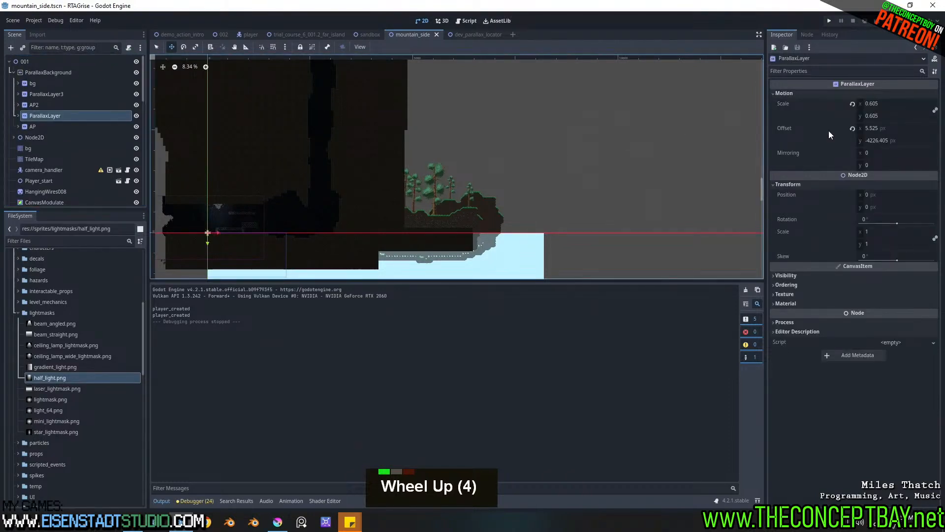
left_click(881, 140)
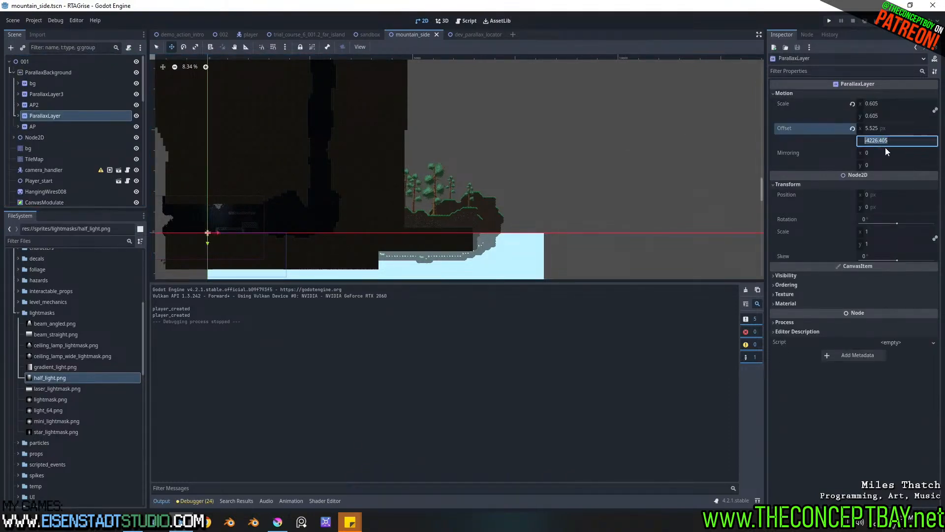
type("-430")
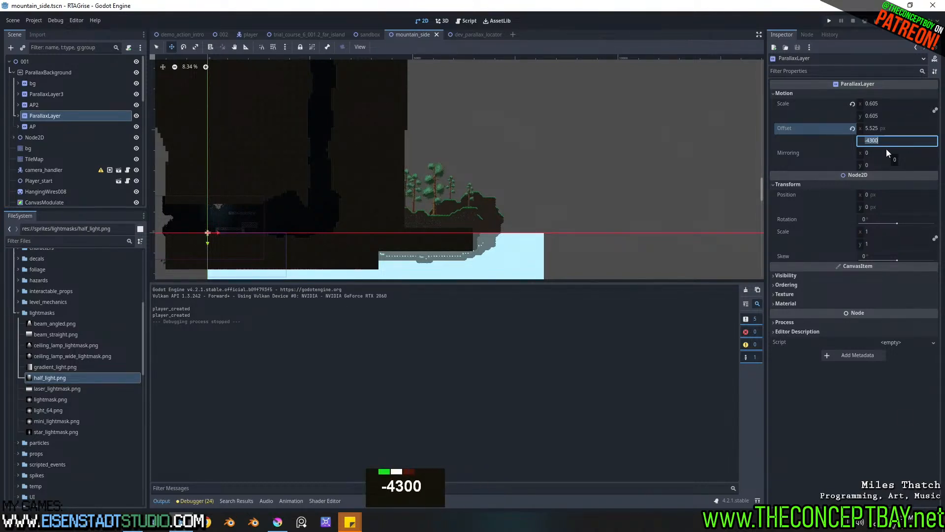
type("0")
key("Return")
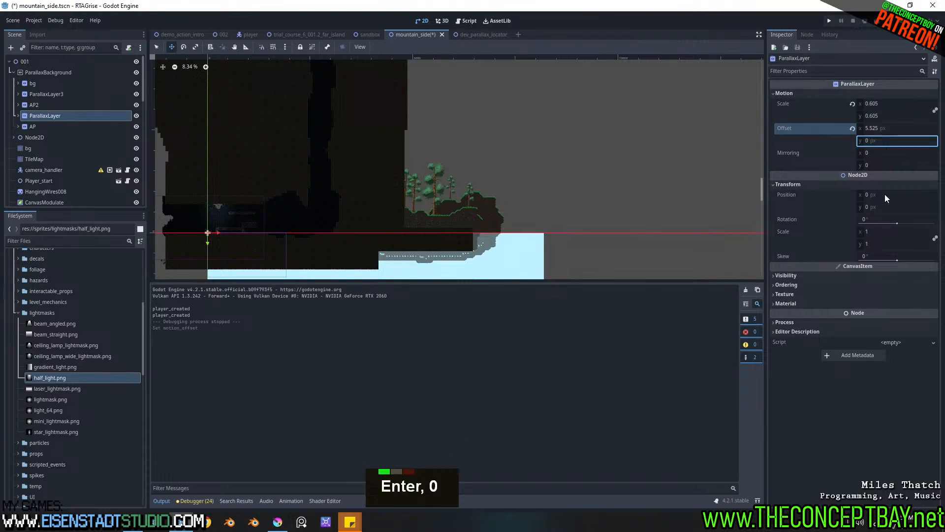
Step: Try a vertical position of -4300 px for the ParallaxLayer node, and undo both the position and offset changes
left_click(878, 208)
key("Return")
scroll(584, 129, "down", 1)
middle_click_drag(584, 129, 541, 226)
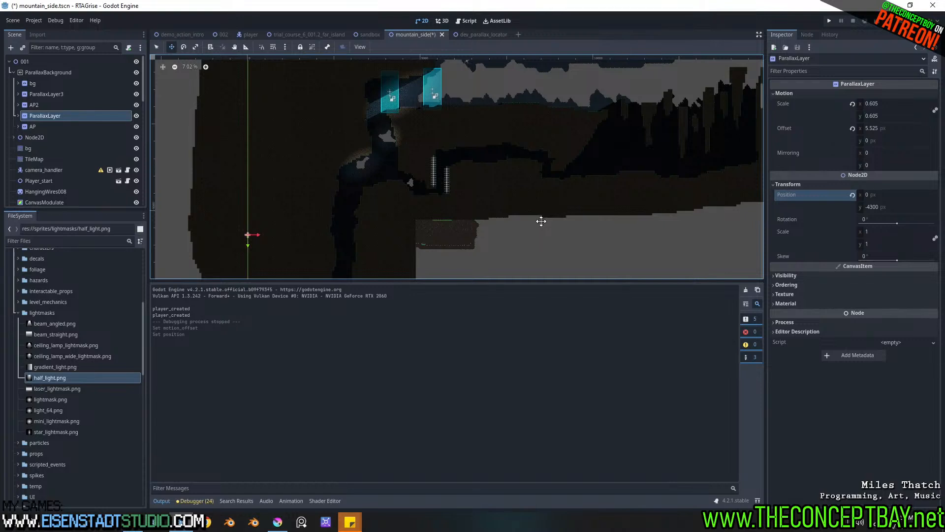
key("ctrl+z")
middle_click_drag(549, 103, 544, 165)
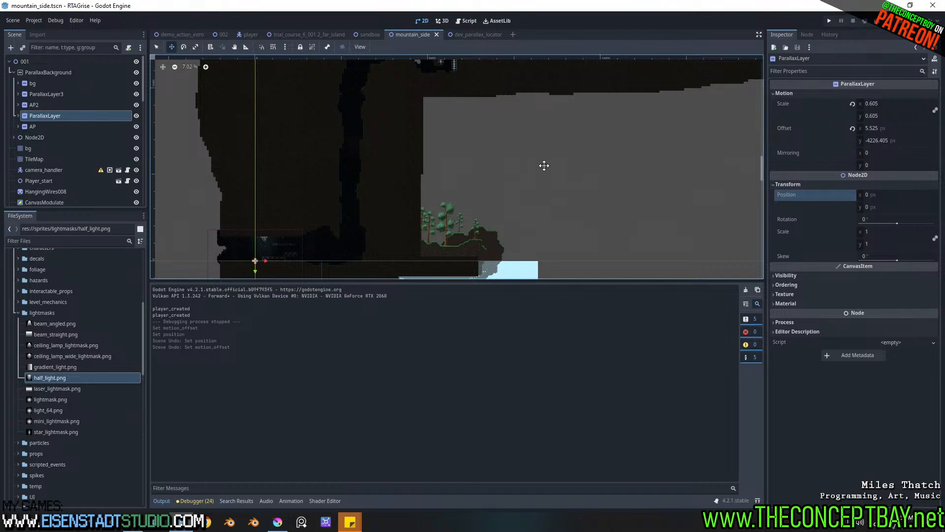
Step: Check the ParallaxLayer's vertical motion offset against the cave route and pillar chasm, and enlarge the scene viewport
left_click(877, 141)
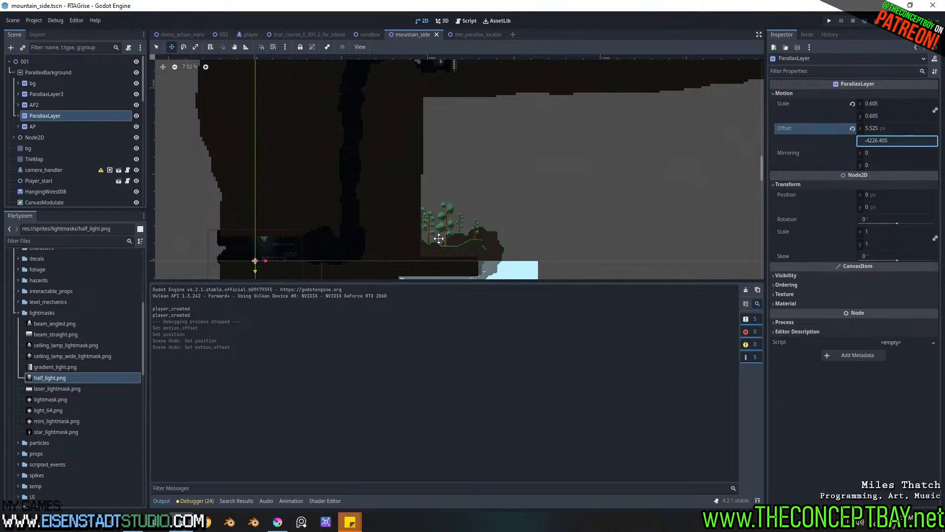
middle_click_drag(497, 217, 427, 183)
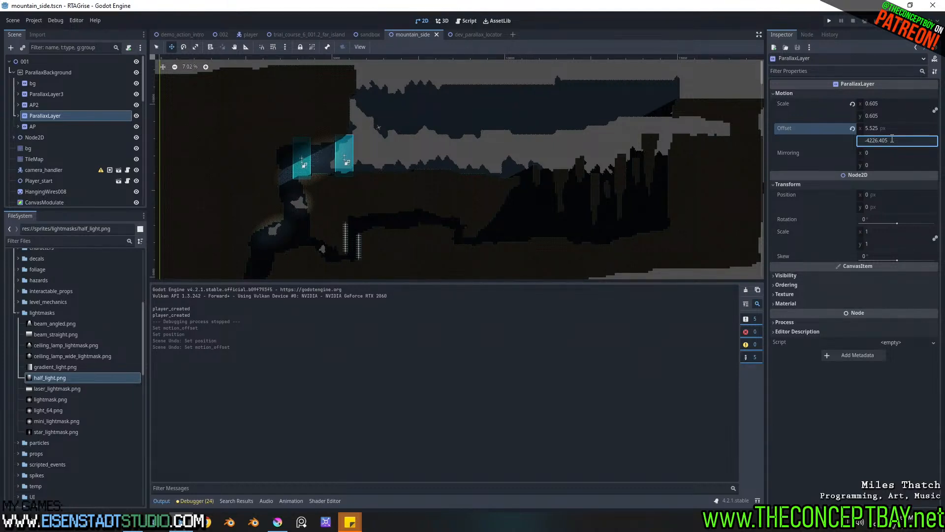
key("Return")
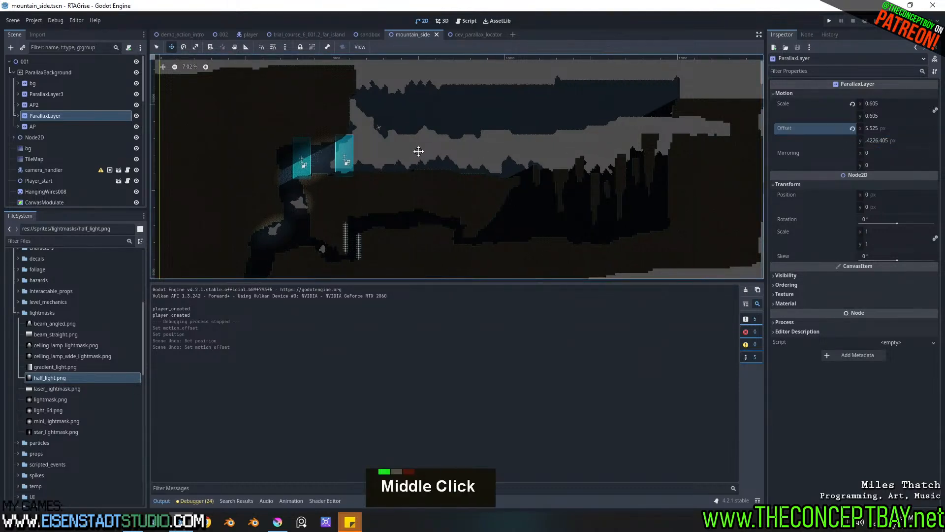
scroll(425, 152, "up", 13)
middle_click_drag(531, 158, 465, 163)
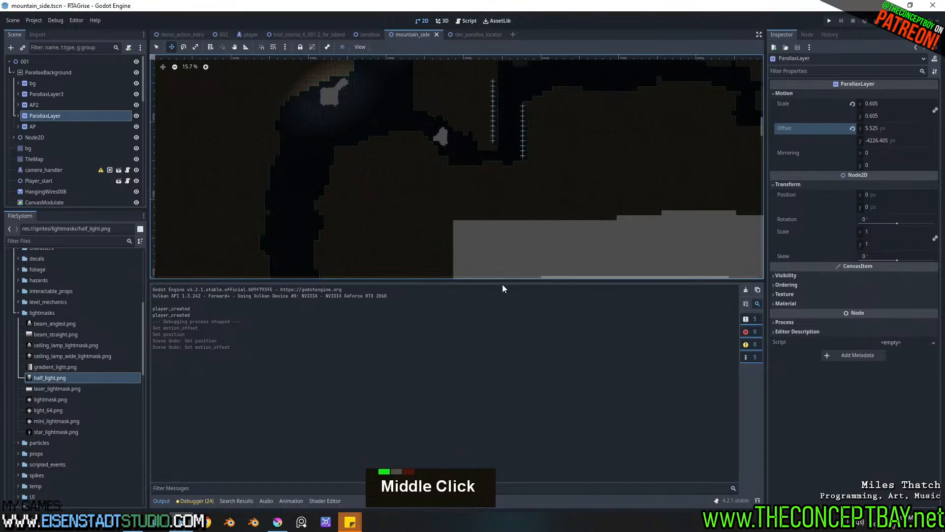
left_click_drag(502, 284, 503, 413)
scroll(534, 151, "down", 5)
middle_click_drag(671, 185, 479, 258)
scroll(478, 257, "up", 6)
scroll(477, 257, "up", 1)
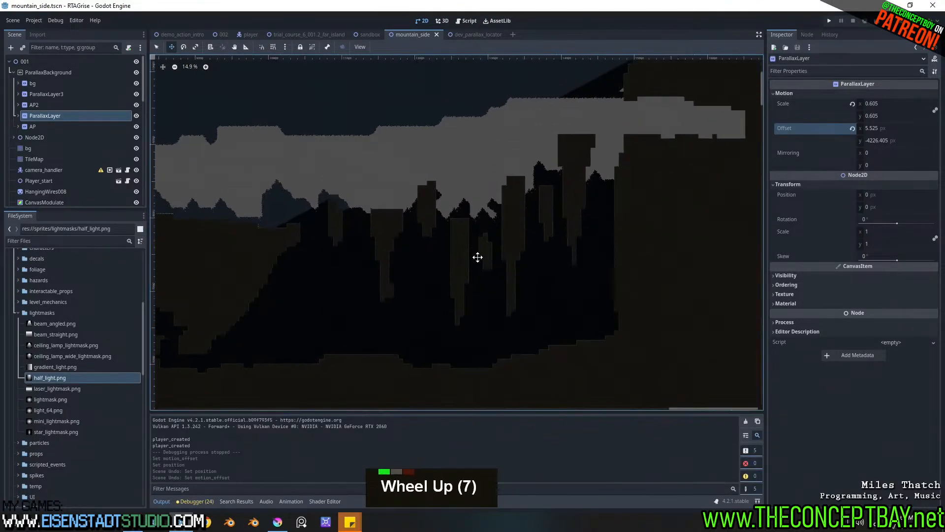
Step: Look over the level layout from the floating pillars back to the starting cave
middle_click_drag(226, 303, 567, 263)
middle_click_drag(376, 287, 561, 178)
middle_click_drag(325, 148, 721, 169)
scroll(416, 233, "up", 4)
scroll(369, 270, "up", 3)
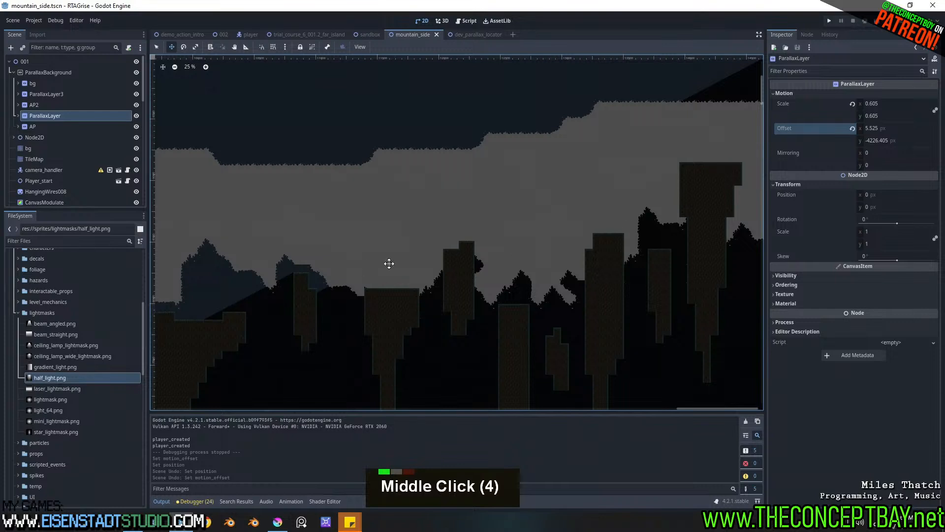
middle_click_drag(229, 329, 614, 241)
middle_click_drag(314, 316, 465, 202)
scroll(470, 166, "up", 2)
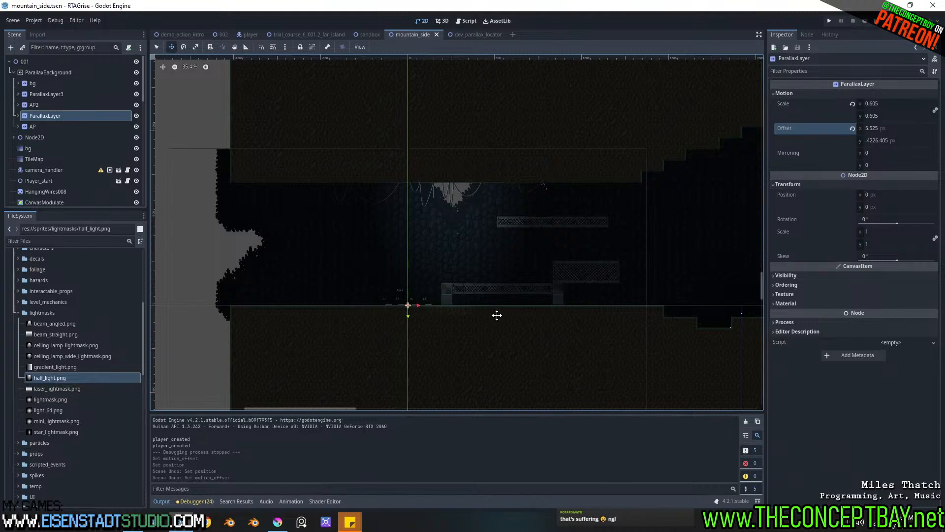
Step: Rename the TileMap node as walls
left_click(34, 148)
left_click(38, 159)
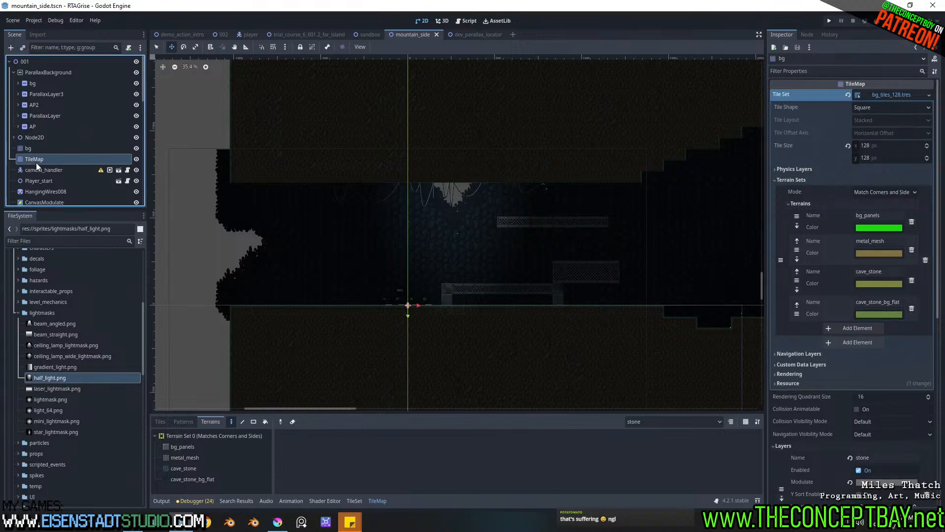
type("walls")
key("Return")
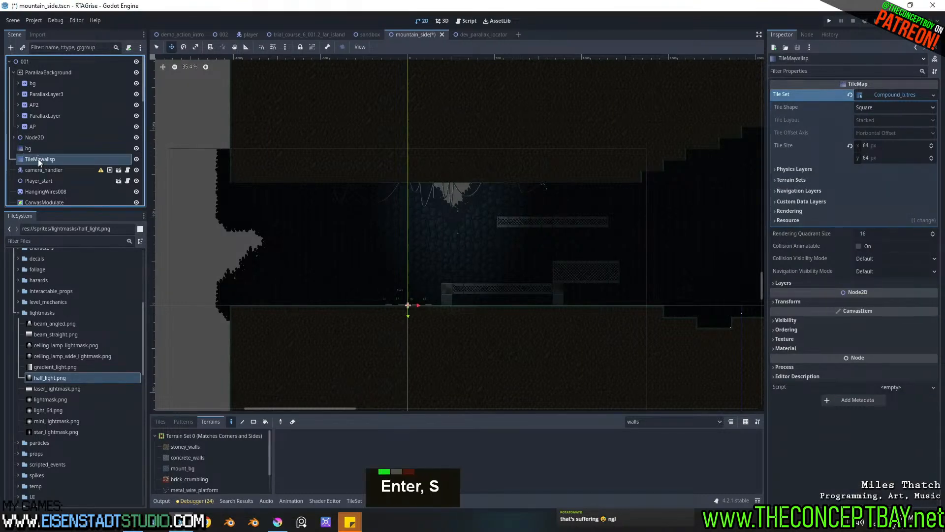
double_click(40, 158)
type("wa")
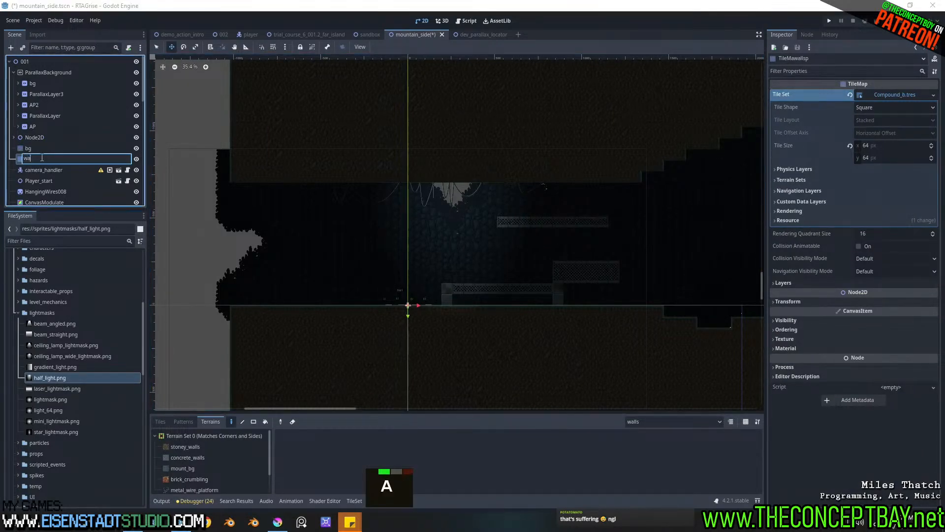
type("lls")
key("Return")
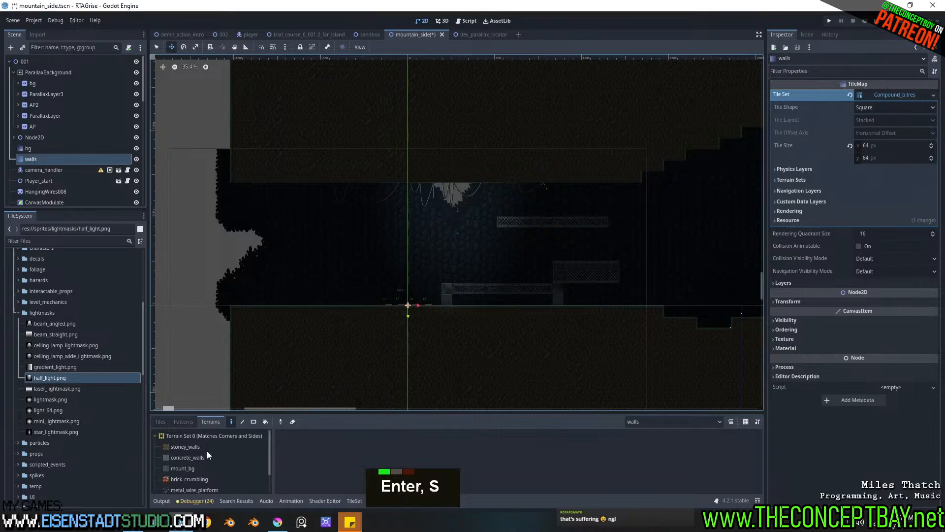
Step: Examine the concrete_walls and mount_bg terrain tiles of the walls TileMap, and enlarge the terrain list area
left_click(195, 457)
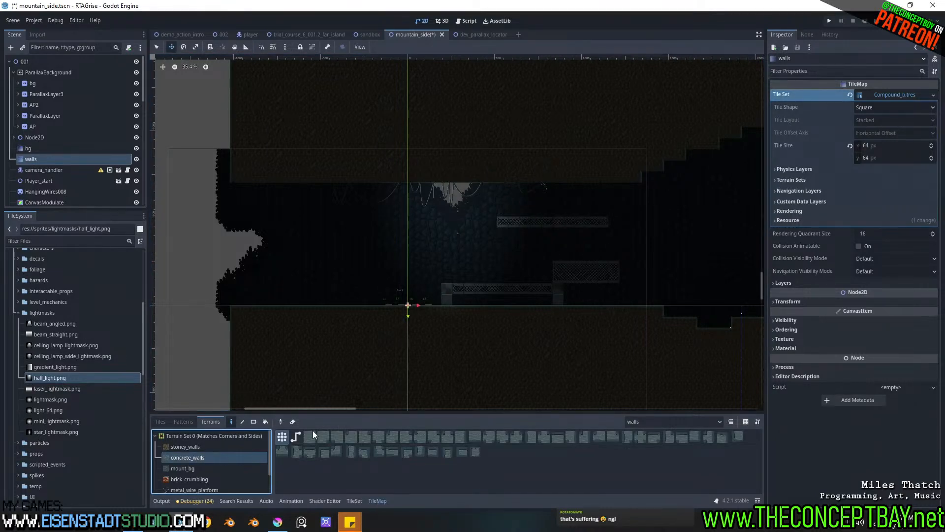
left_click(183, 469)
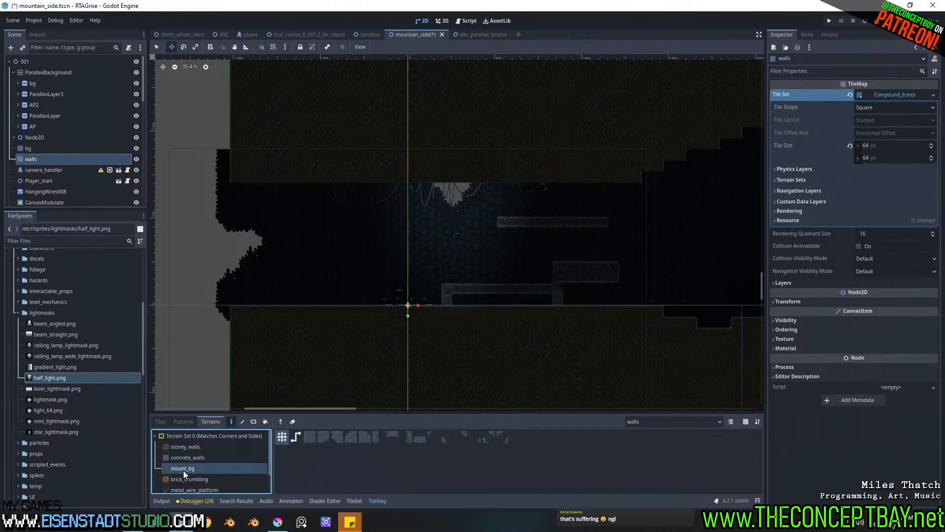
left_click_drag(322, 414, 332, 373)
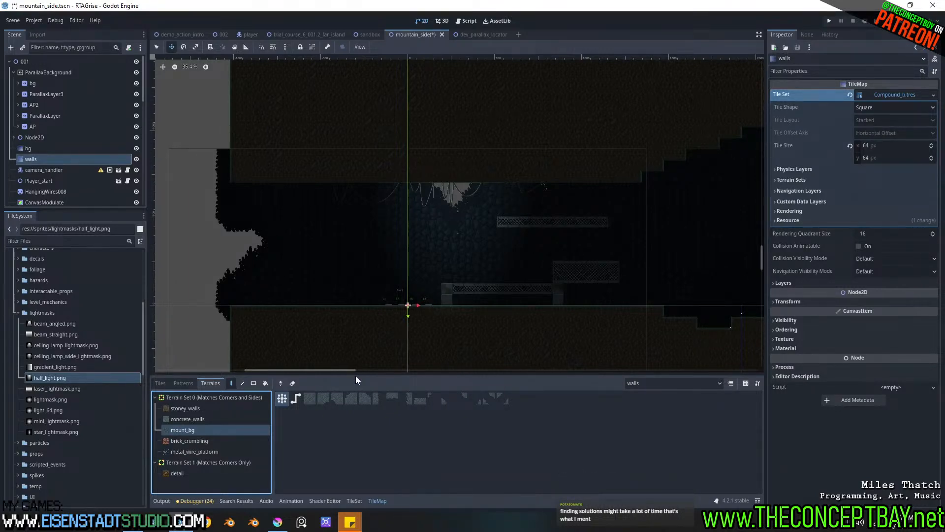
Step: Switch to Krita and create a new 64 × 64 px document
left_click(278, 522)
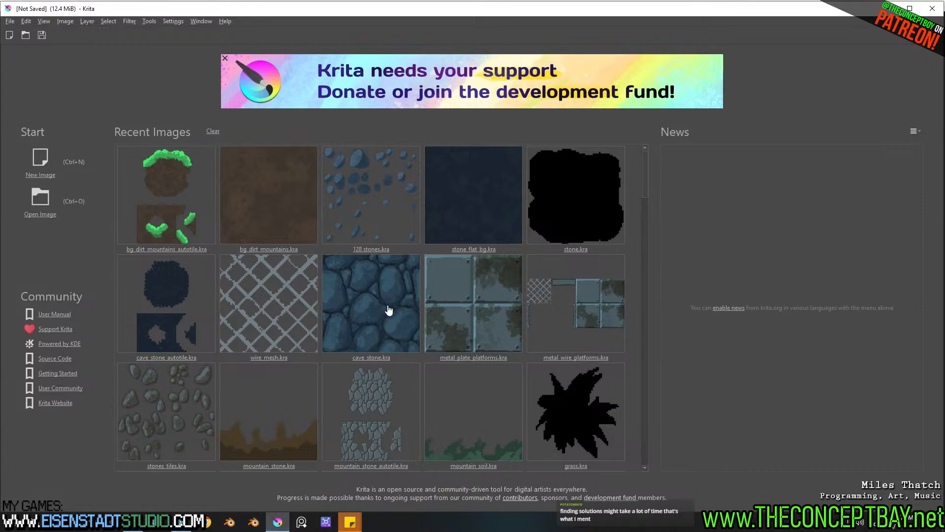
left_click(51, 160)
double_click(494, 192)
type("64")
key("Tab")
type("64")
key("Return")
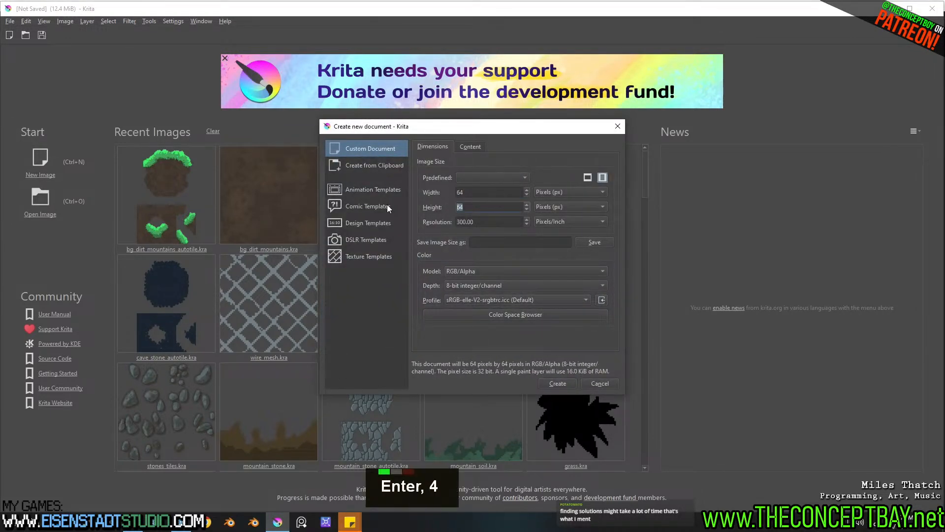
left_click(554, 382)
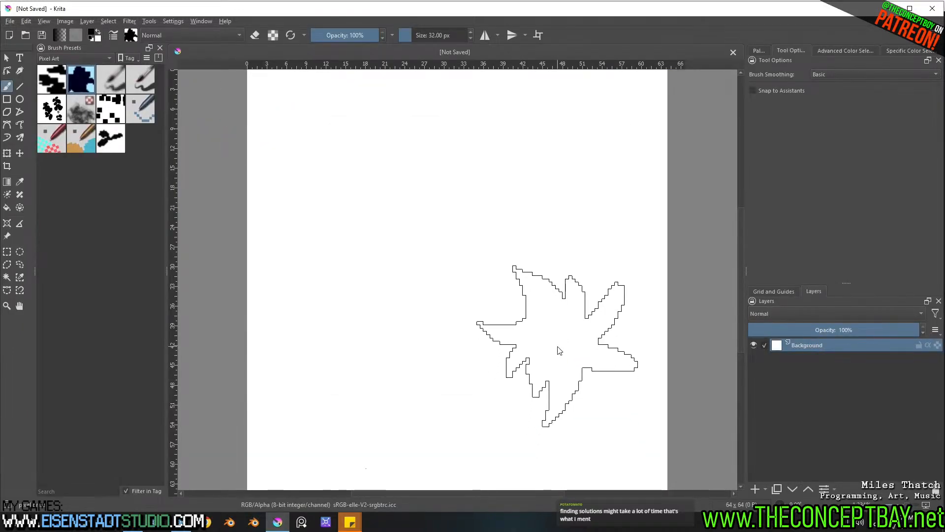
Step: Add a paint layer above the background and fill it with a medium blue-tinted grey
scroll(558, 340, "down", 4)
scroll(550, 338, "up", 2)
middle_click_drag(551, 338, 545, 385)
scroll(546, 365, "up", 1)
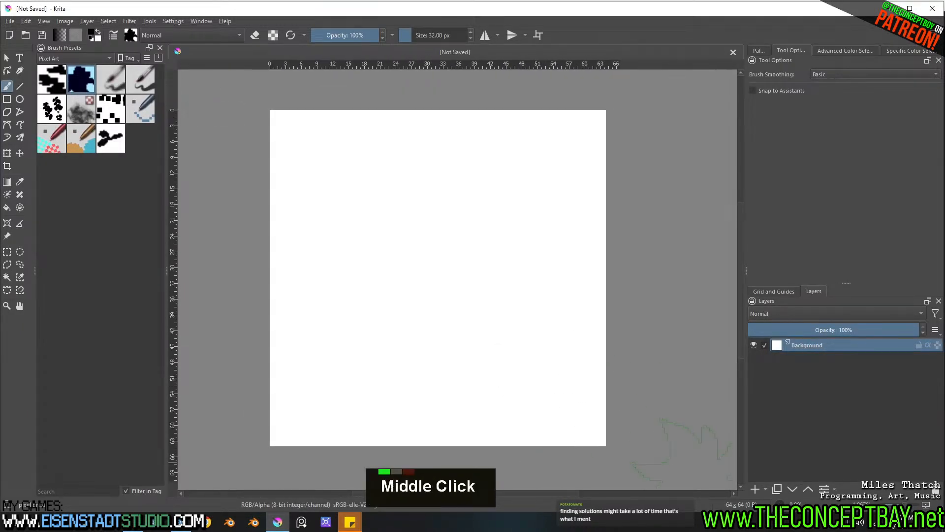
left_click(754, 489)
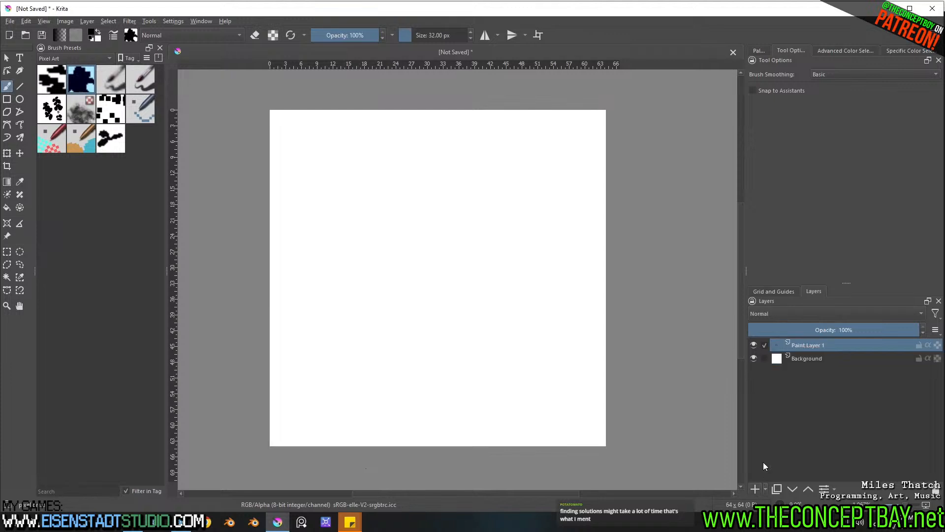
left_click(851, 53)
left_click_drag(922, 148, 918, 195)
left_click(790, 164)
left_click_drag(789, 163, 790, 166)
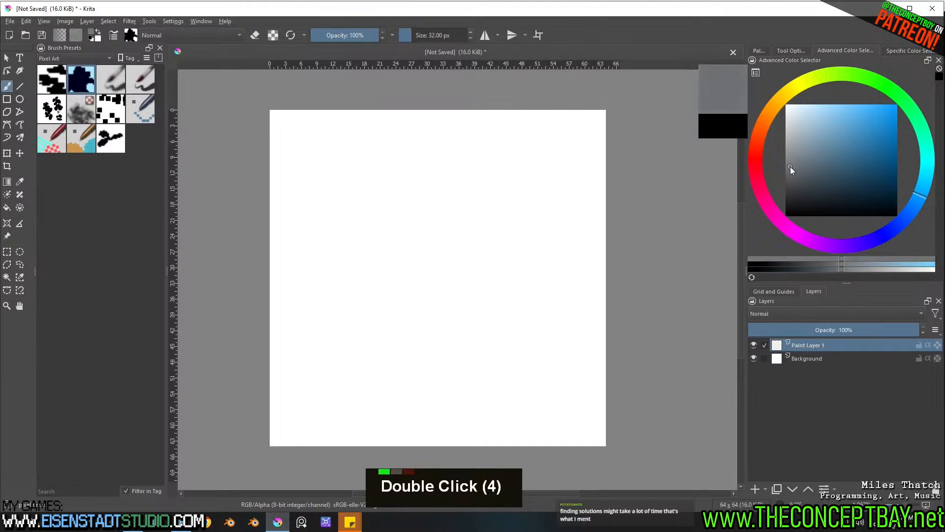
key("f")
left_click(513, 257)
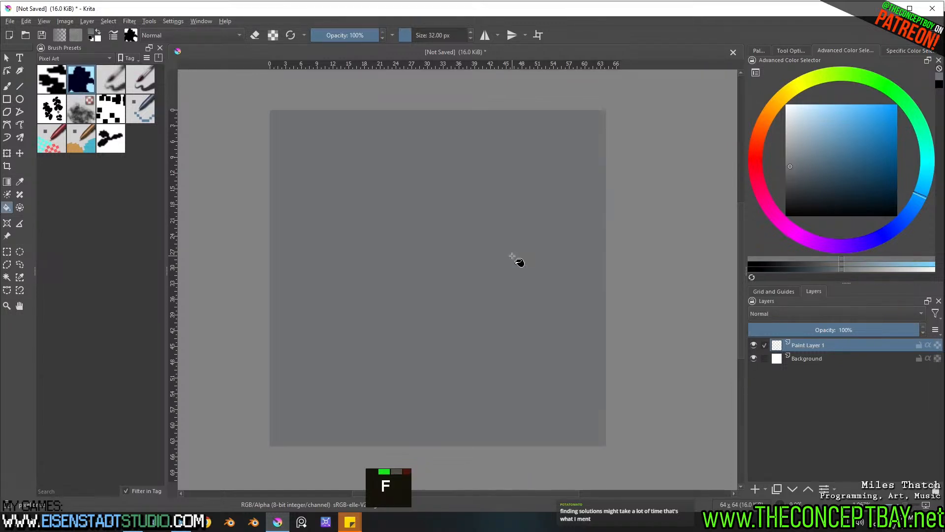
Step: Add another paint layer above the grey fill, and choose a lighter blue-grey and a hard square pixel brush
middle_click_drag(633, 317, 601, 321, "ctrl")
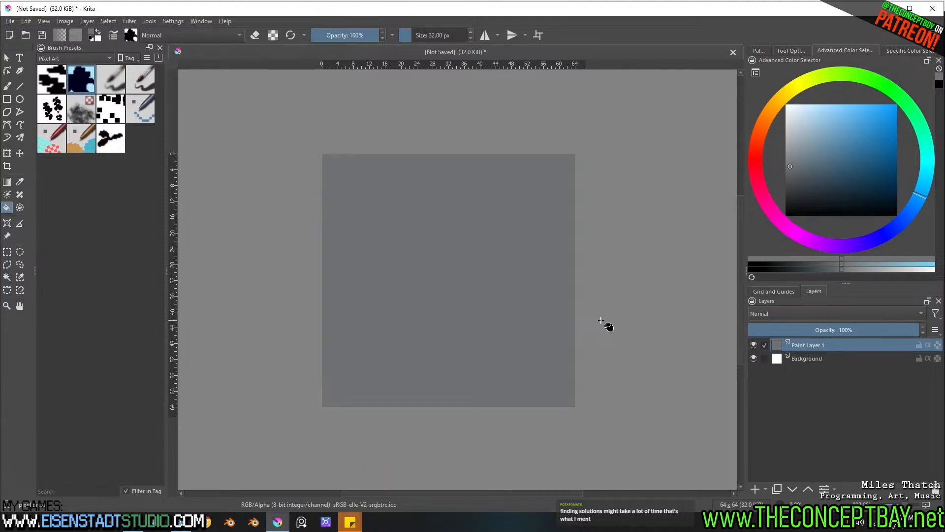
key("b")
left_click(754, 488)
left_click(796, 155)
key("b")
left_click_drag(531, 227, 486, 228, "shift")
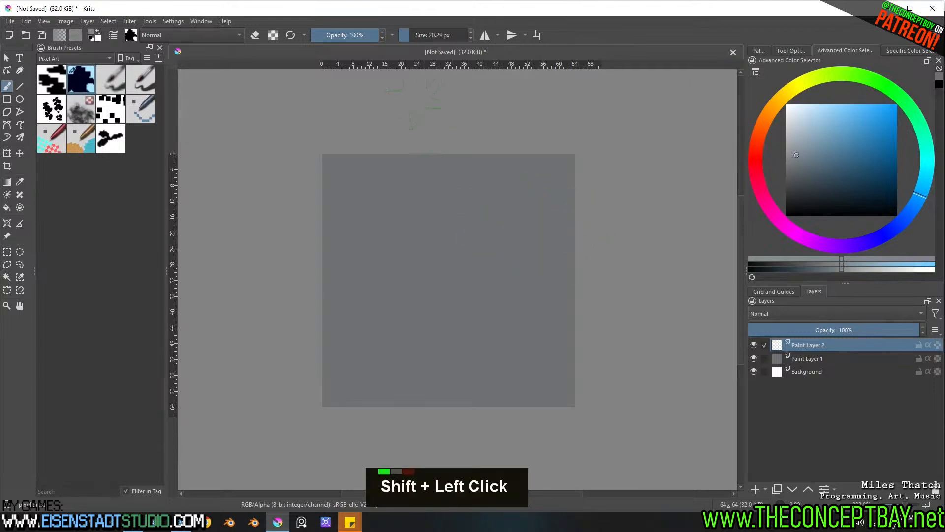
left_click(141, 78)
Step: Try a test stroke and a 7.36 px highlight band along the tile's top edge, and undo them
mouse_move(391, 232)
left_mouse_down()
mouse_move(485, 253)
mouse_move(507, 315)
left_mouse_up()
key("ctrl+z")
left_click_drag(484, 283, 436, 284, "shift")
mouse_move(571, 160)
left_mouse_down()
mouse_move(318, 159)
mouse_move(660, 159)
left_mouse_up()
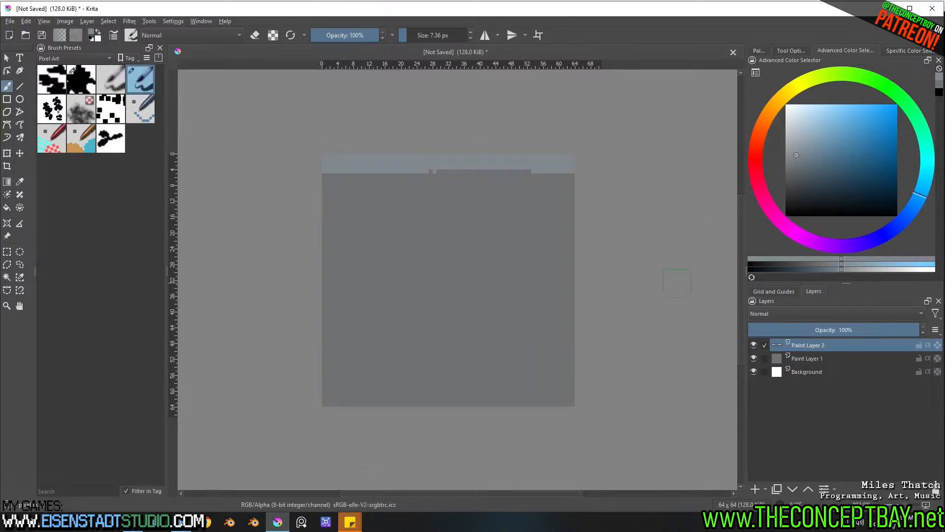
key("ctrl+z")
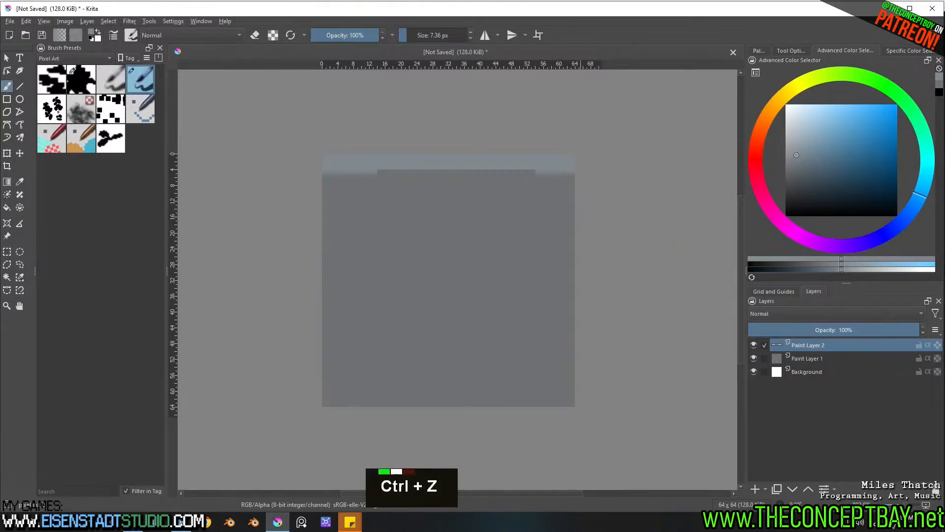
key("ctrl+z")
Step: Paint a light band along the tile's top edge and dark bands along its right and bottom edges with a 4 px brush
mouse_move(581, 148)
left_mouse_down("shift")
mouse_move(343, 153)
mouse_move(324, 165)
mouse_move(324, 183)
mouse_move(355, 152)
left_mouse_up("shift")
left_click_drag(548, 153, 603, 201)
left_click(802, 177)
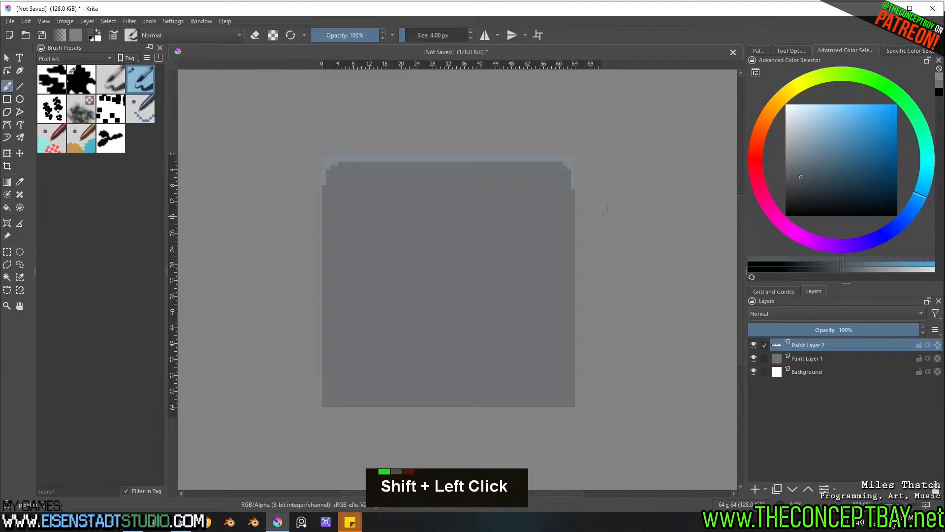
mouse_move(572, 154)
left_mouse_down()
mouse_move(563, 411)
mouse_move(324, 401)
left_mouse_up()
left_click(801, 184)
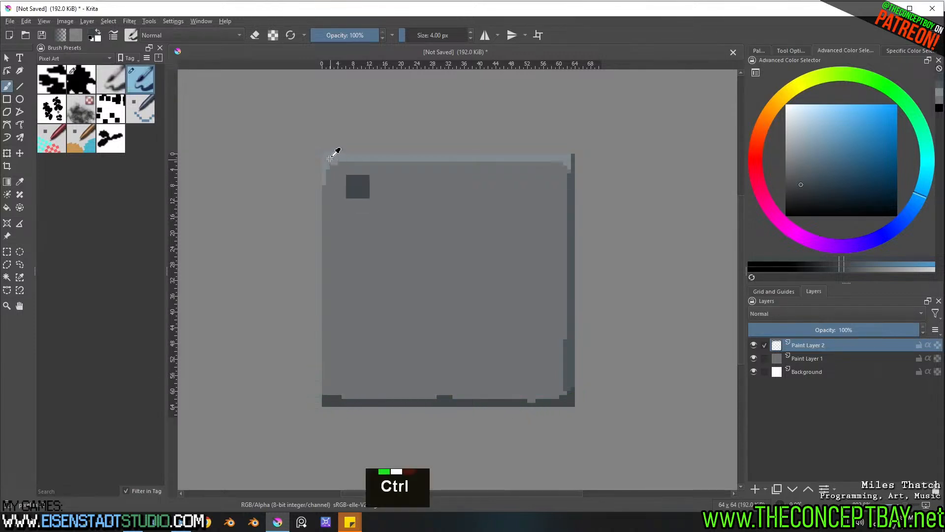
Step: Fill the top edge band with a brighter version of its blue-grey highlight colour
left_click(338, 159, "ctrl")
left_click_drag(797, 163, 798, 146)
key("f")
left_click(551, 159)
Step: Paint the tile's left edge from top to bottom with the earlier, dimmer blue-grey highlight
left_click(515, 189, "ctrl")
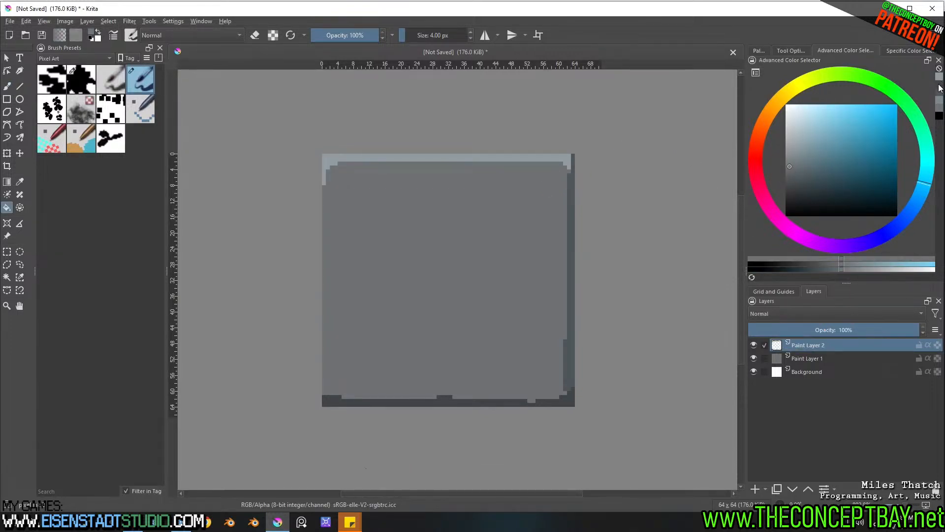
left_click(939, 104)
key("b")
mouse_move(472, 244)
left_mouse_down()
mouse_move(504, 233)
mouse_move(494, 289)
left_mouse_up()
key("ctrl+z")
mouse_move(327, 162)
left_mouse_down()
mouse_move(325, 403)
mouse_move(343, 418)
left_mouse_up()
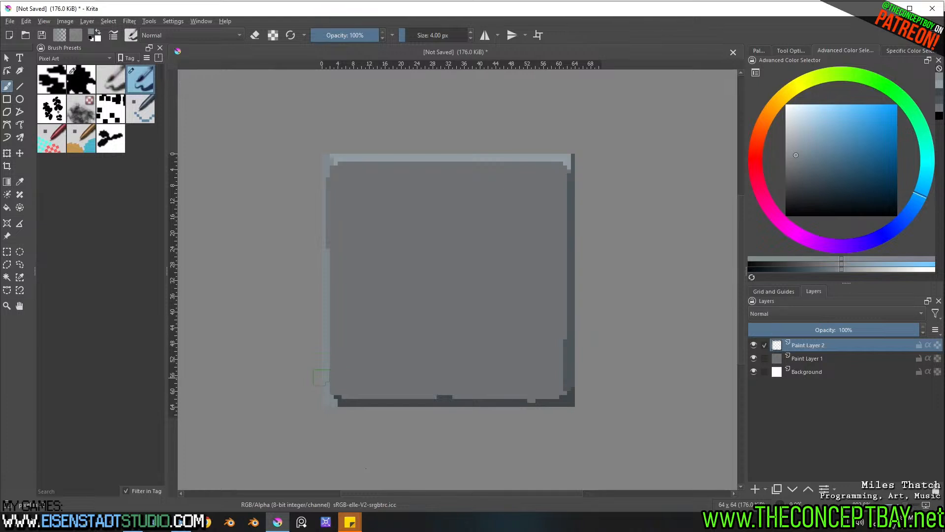
Step: Reduce the brush to 0.01 px and dot the tile's bottom-left and bottom-right corners with sampled dark edge colours
left_click(349, 404, "ctrl")
left_click_drag(348, 403, 332, 404, "shift")
double_click(324, 403)
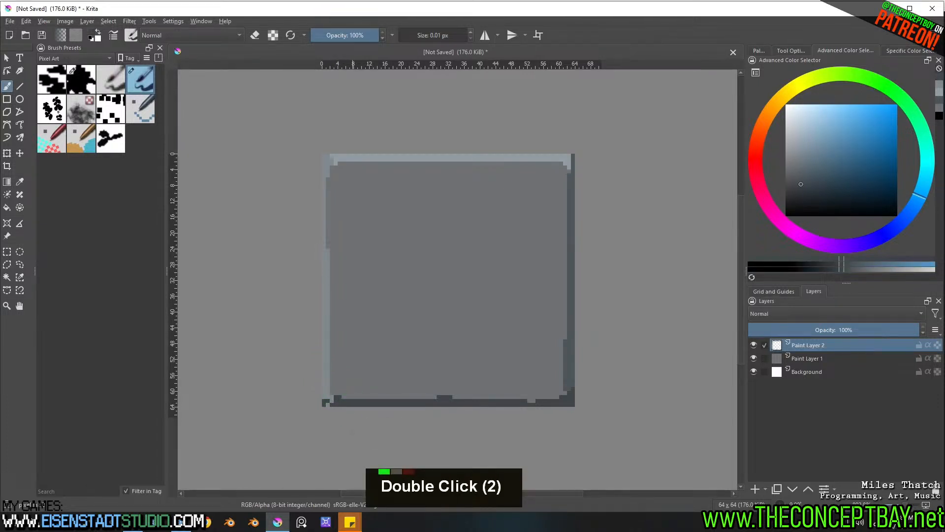
left_click(569, 379, "ctrl")
double_click(572, 391)
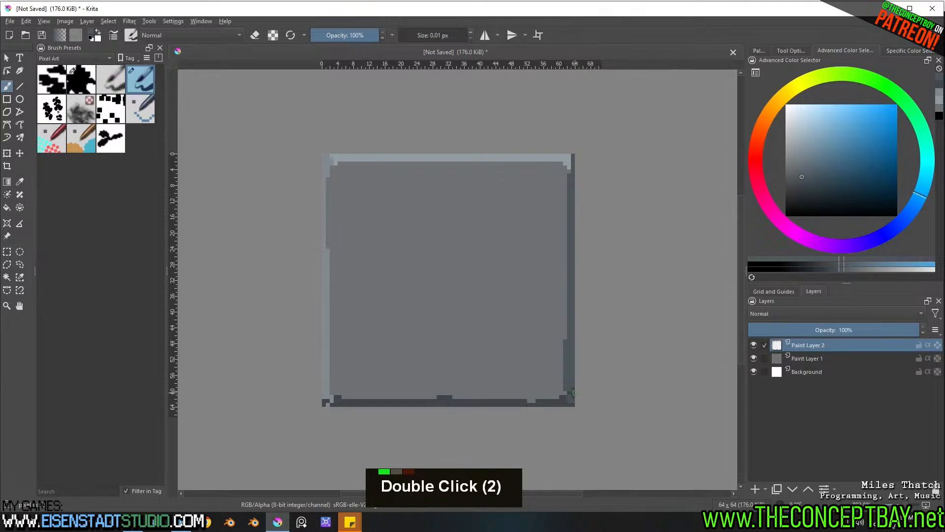
Step: Blend the tile's top-right and top-left corners with single pixels of the sampled adjoining edge colours
left_click(572, 159, "ctrl")
left_click(570, 164, "ctrl")
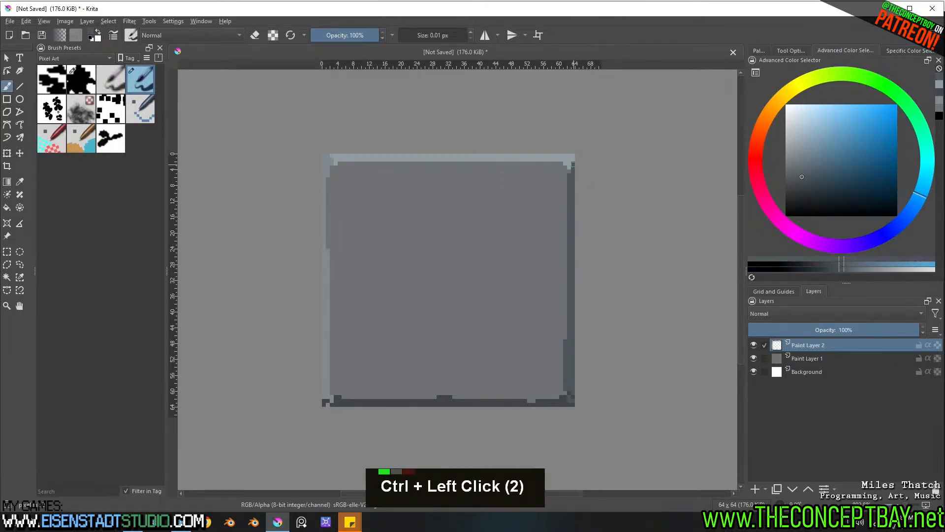
left_click(570, 161)
left_click(572, 157)
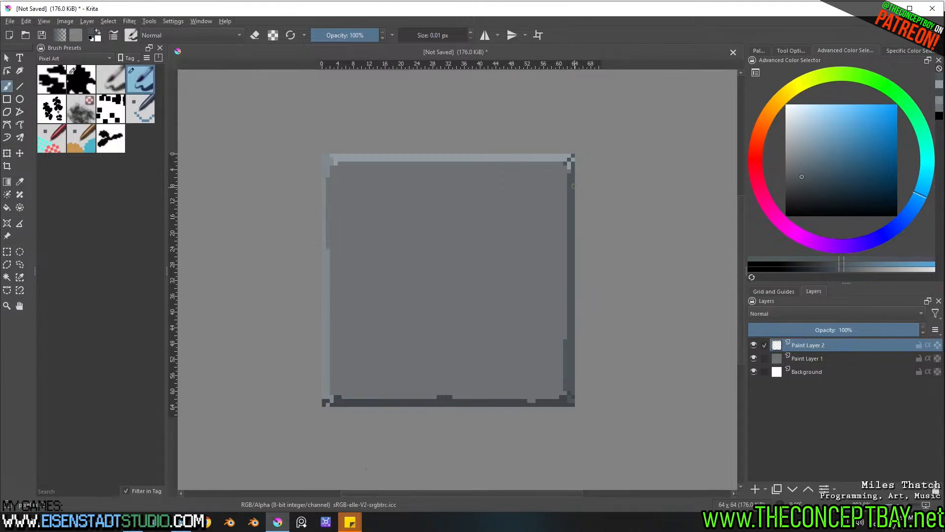
left_click(336, 159, "ctrl")
left_click(331, 163)
left_click(328, 159)
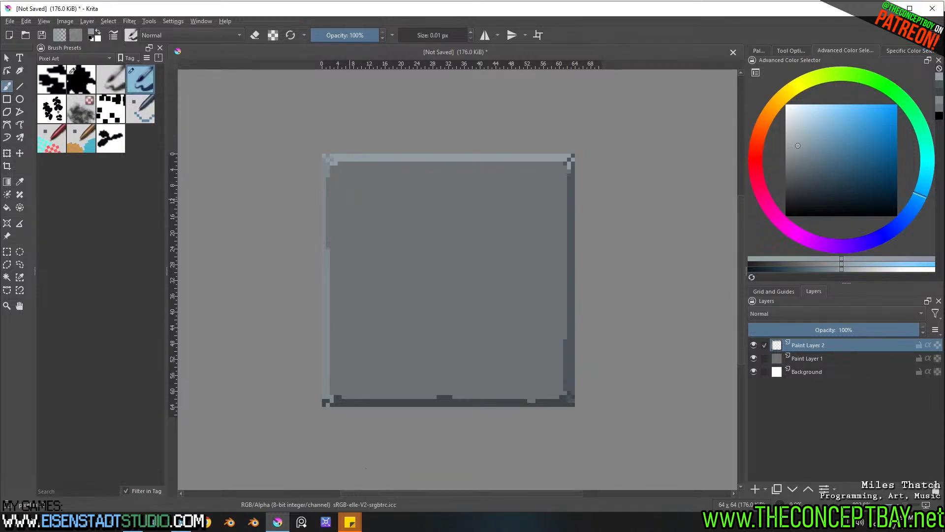
Step: Refine the pixel pattern in the bottom-left corner with sampled left and bottom edge colours
left_click(327, 395, "ctrl")
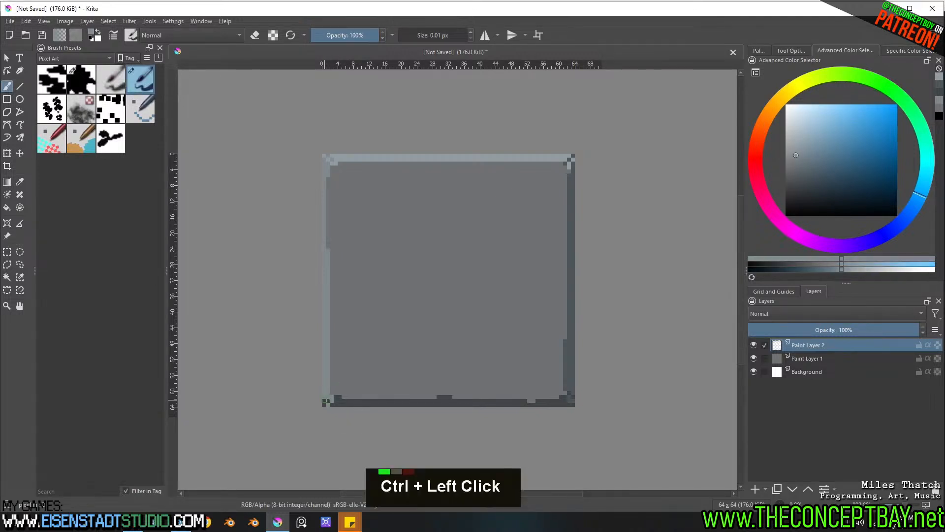
left_click(327, 396, "ctrl")
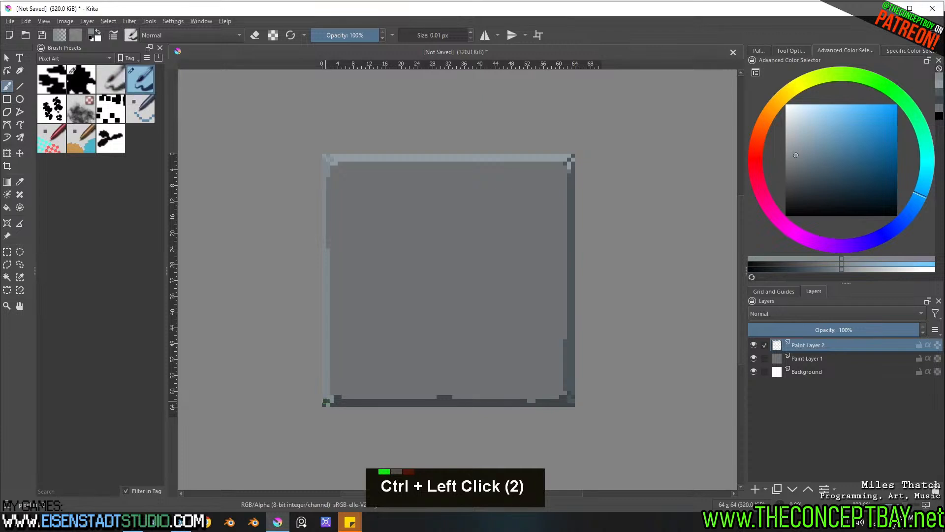
left_click(328, 398, "ctrl")
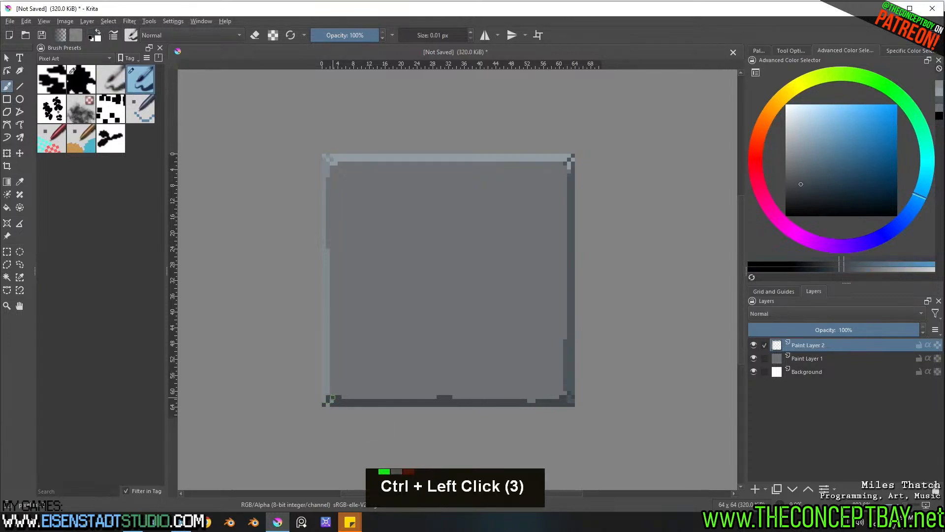
key("ctrl+z")
double_click(333, 399)
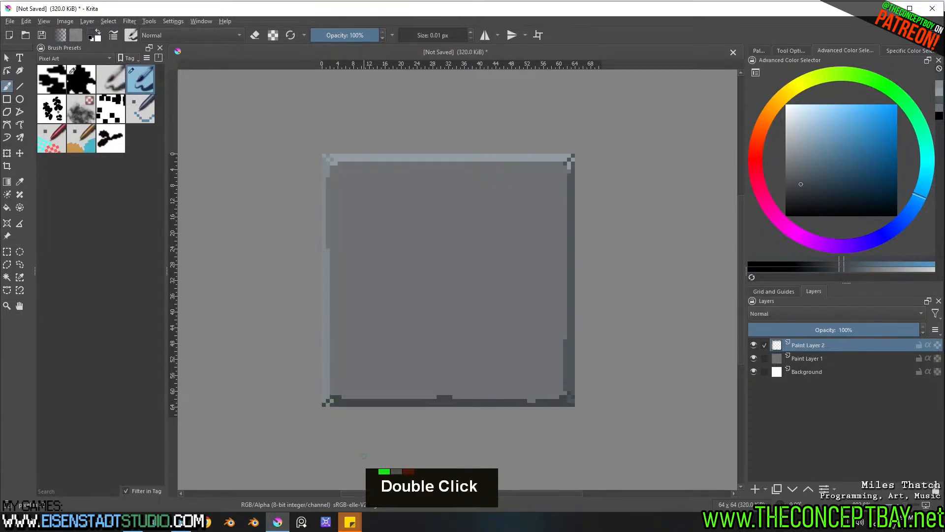
Step: Examine the bevelled tile as a whole at several magnifications
scroll(363, 456, "down", 5)
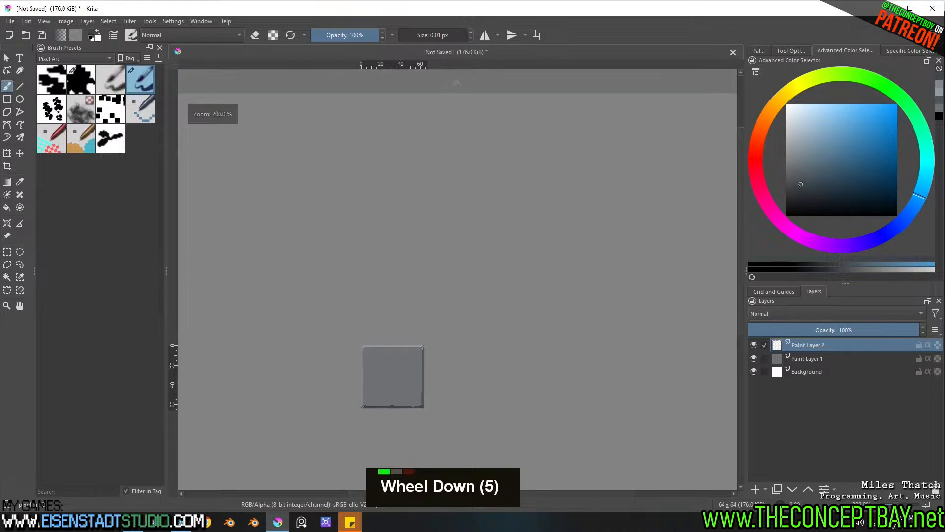
middle_click_drag(363, 456, 426, 349)
scroll(458, 259, "up", 5)
scroll(459, 260, "down", 2)
middle_click_drag(459, 260, 480, 269)
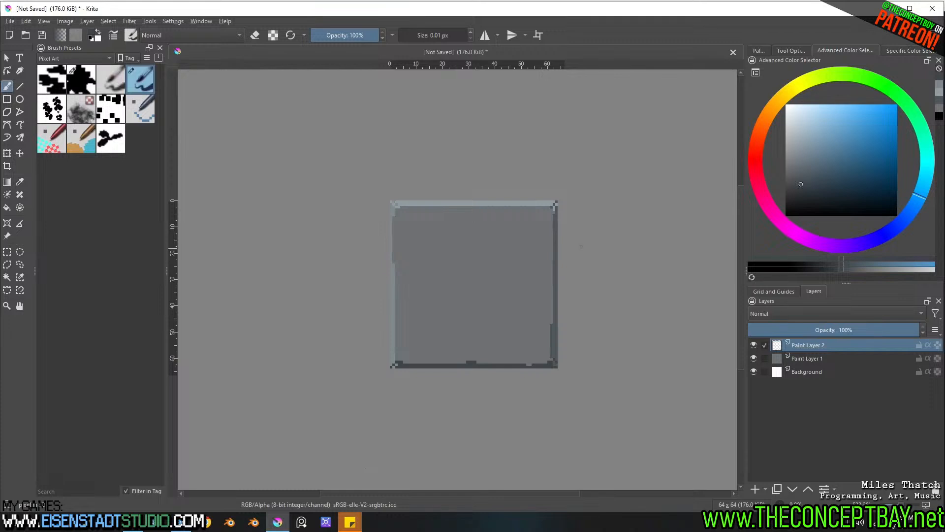
scroll(581, 247, "down", 3)
middle_click_drag(566, 251, 596, 253)
scroll(507, 249, "up", 2)
scroll(559, 270, "down", 1)
scroll(566, 266, "up", 3)
scroll(560, 255, "down", 2)
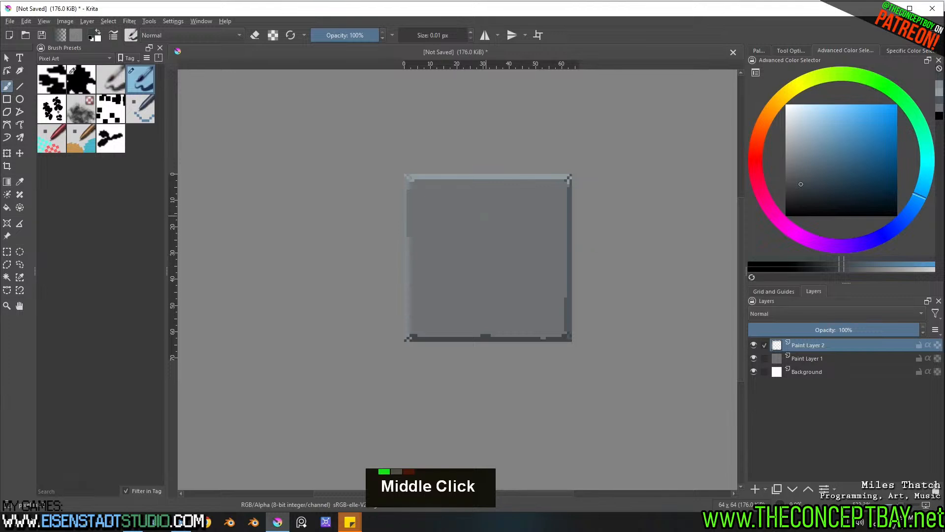
Step: Group Paint Layer 1 and Paint Layer 2, and check the group by toggling its visibility
left_click(823, 358, "shift")
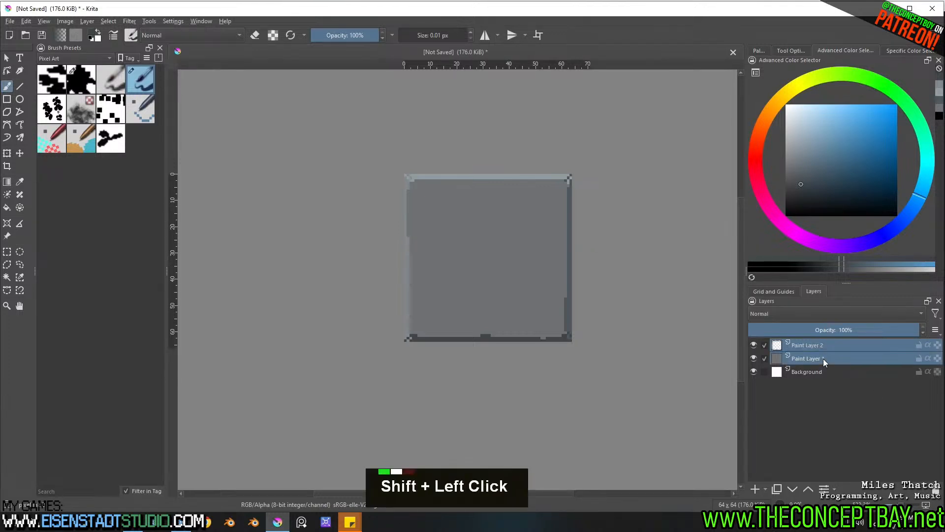
middle_click_drag(541, 256, 451, 251)
middle_click_drag(523, 327, 539, 360)
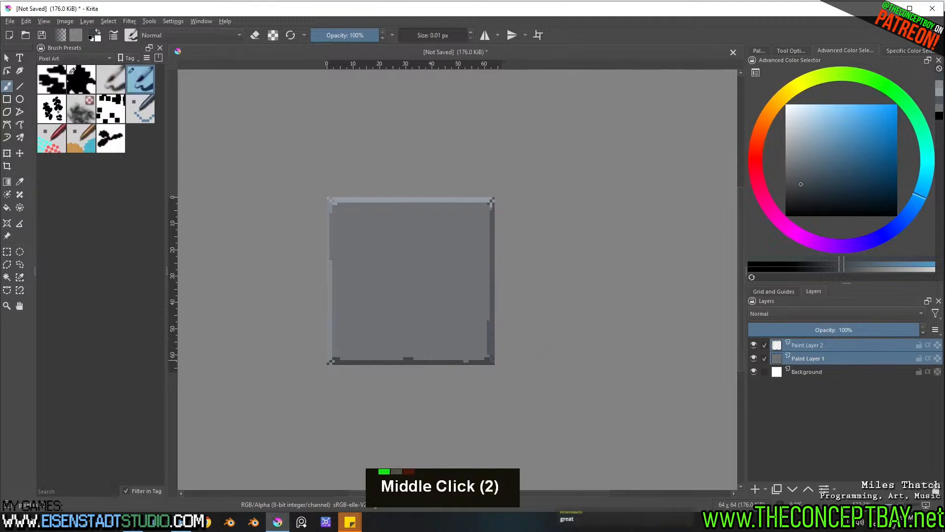
key("ctrl+g")
double_click(787, 348)
double_click(753, 344)
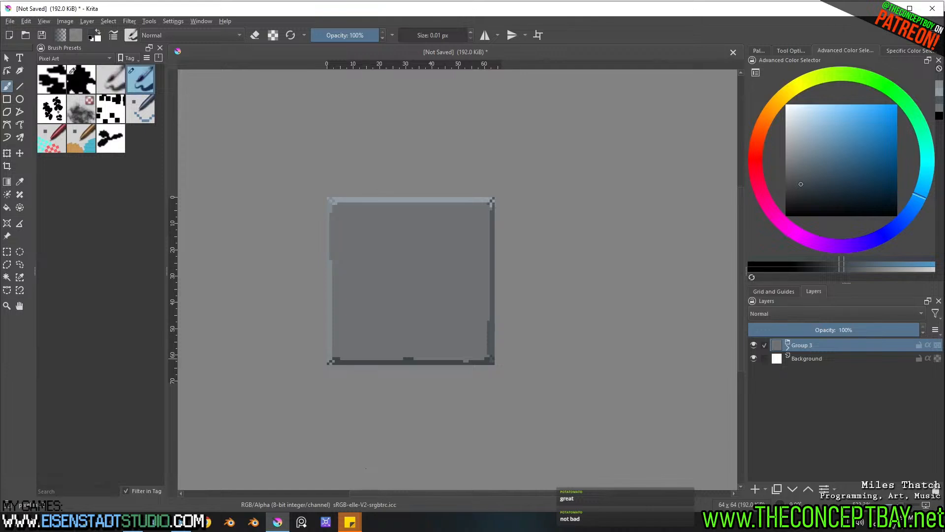
double_click(754, 345)
Step: Add a paint layer inside the group, between the grey fill and the edge layer
left_click(787, 347)
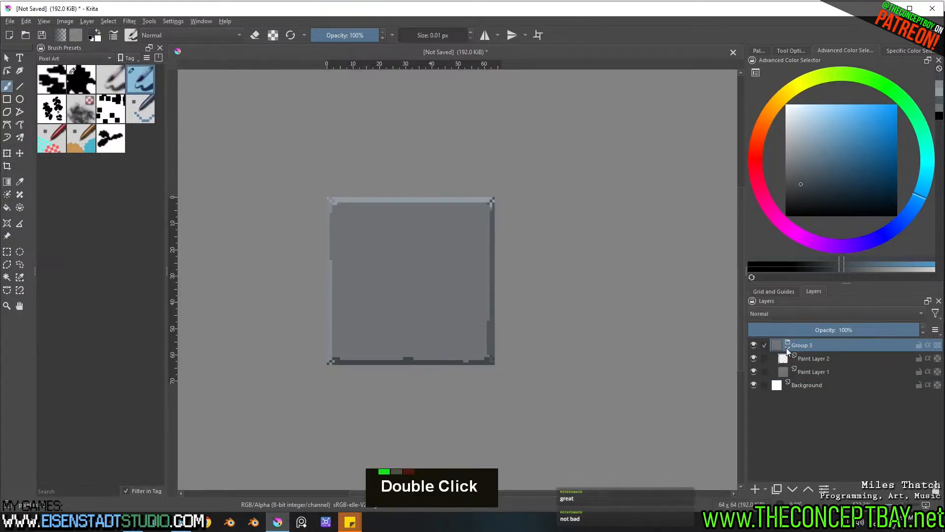
left_click(806, 373)
left_click(754, 488)
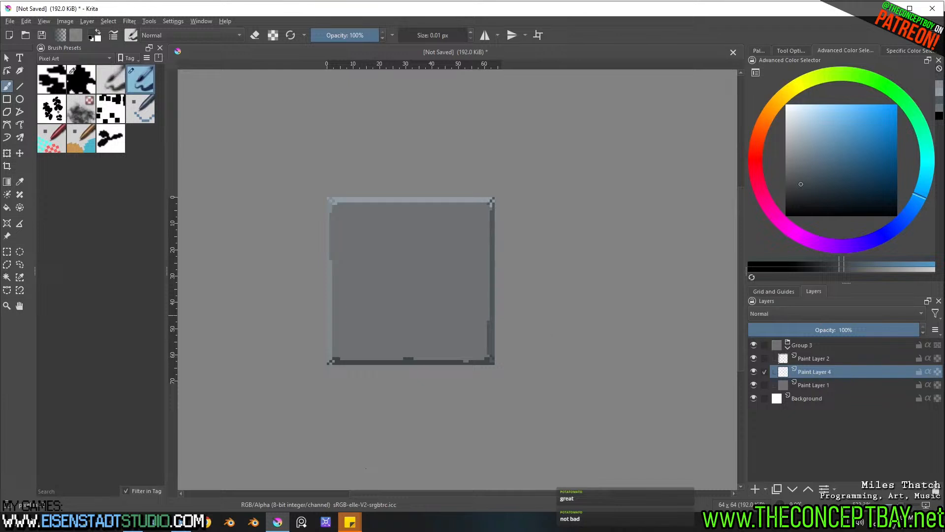
Step: Paint lighter blue-grey blotches across the tile's face on Paint Layer 4 with a brush of about 4.32 px
left_click(472, 288, "ctrl")
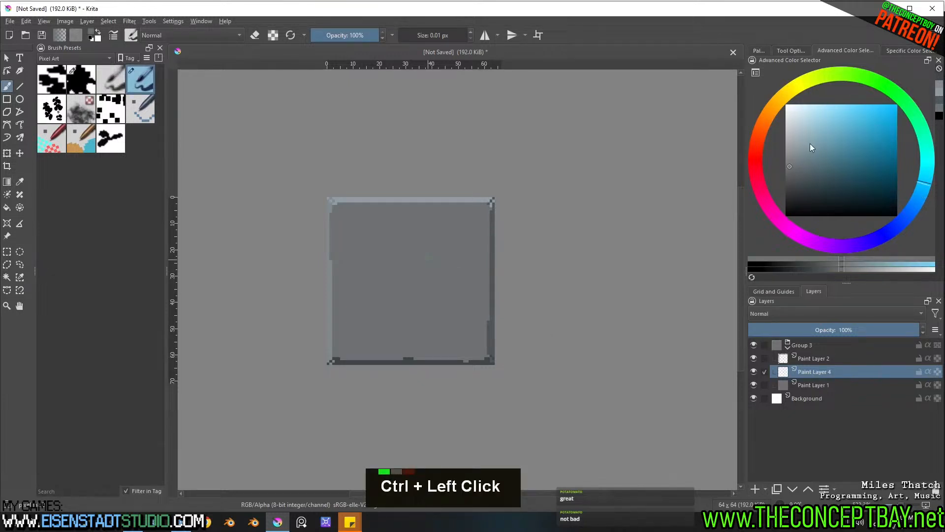
left_click(793, 160)
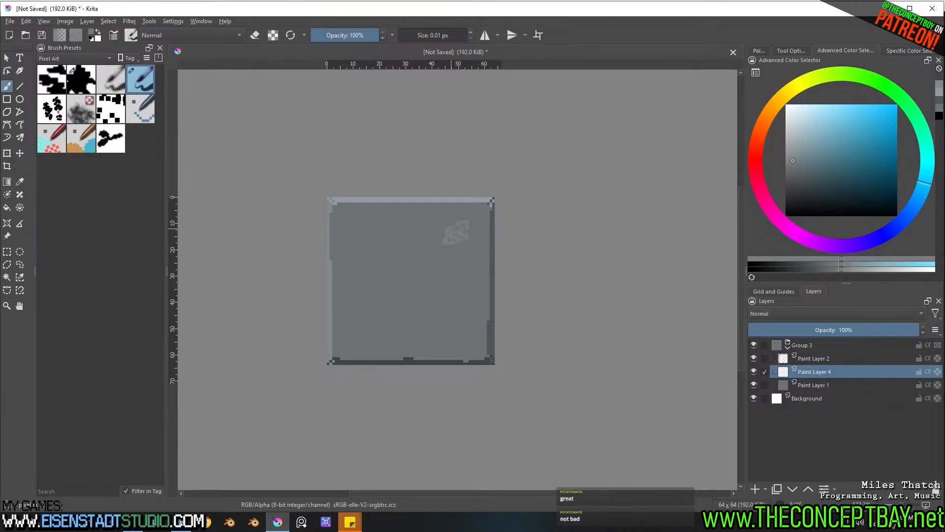
left_click_drag(451, 228, 462, 228, "shift")
left_click_drag(370, 220, 382, 243)
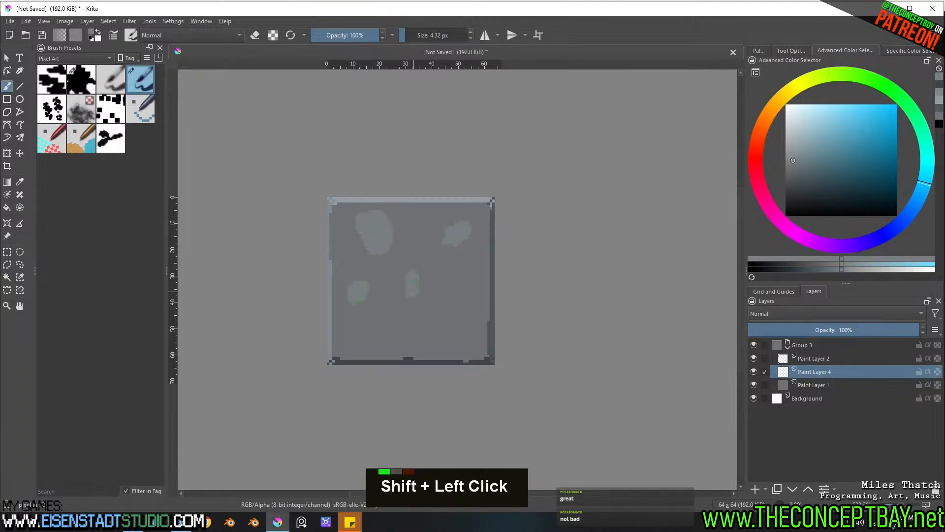
left_click_drag(445, 303, 458, 288)
left_click_drag(378, 344, 374, 335)
left_click_drag(417, 217, 412, 222)
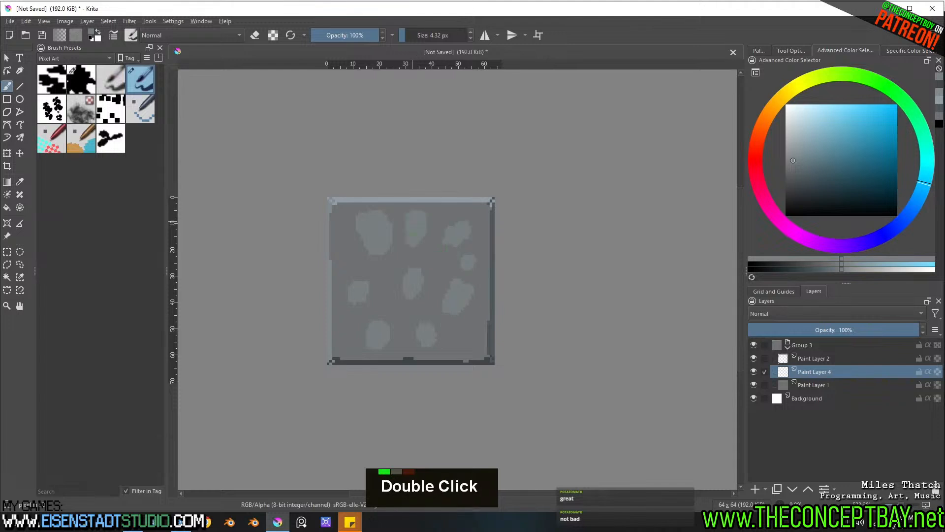
left_click_drag(385, 295, 385, 286)
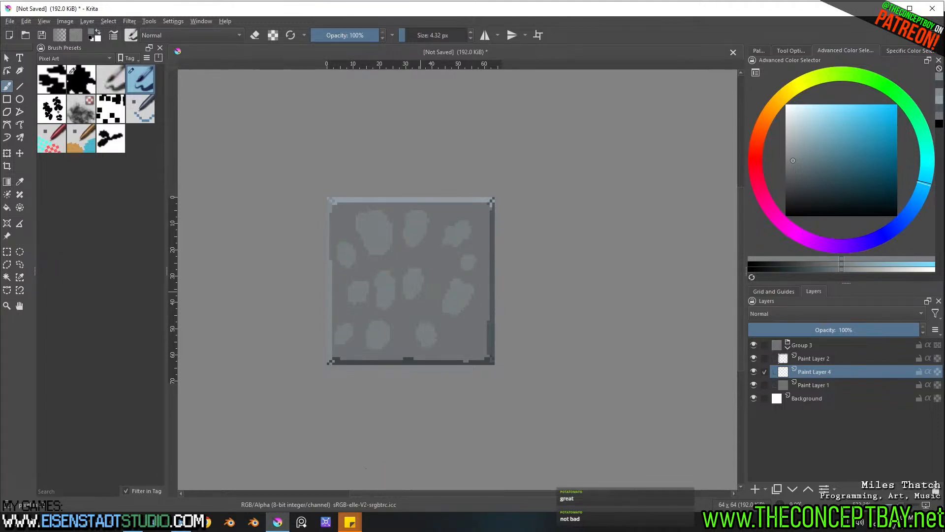
Step: Turn on wrap-around mode and fill the gaps with smaller spots using a brush of about 1.70 px
key("shift+w")
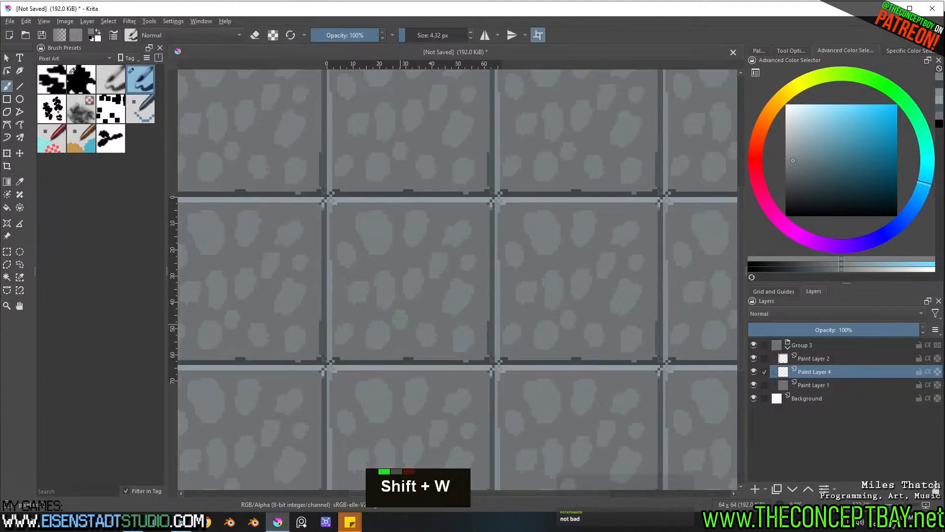
left_click_drag(415, 365, 401, 366, "shift")
left_click_drag(428, 299, 425, 310)
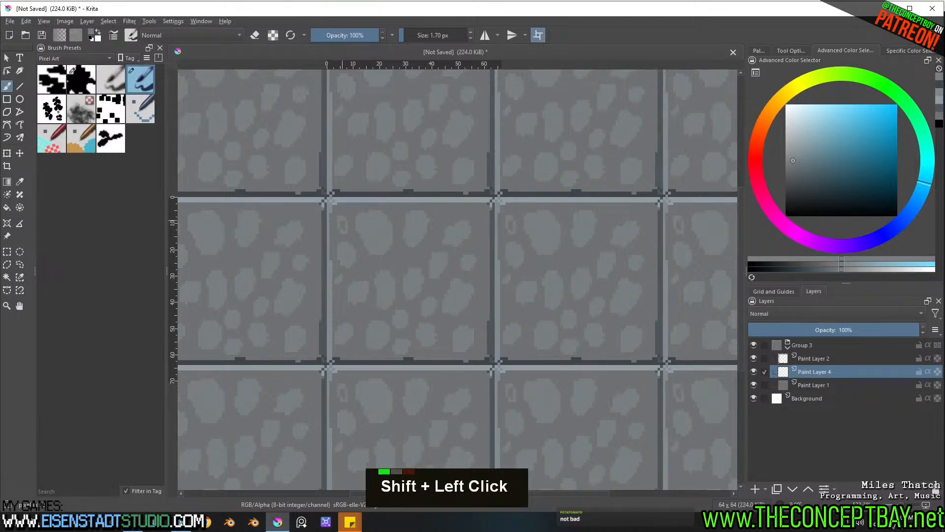
Step: Try the spots layer at reduced opacity, restore 100%, then try an HSV/HSL lightness of -12 and undo it
left_click(839, 332)
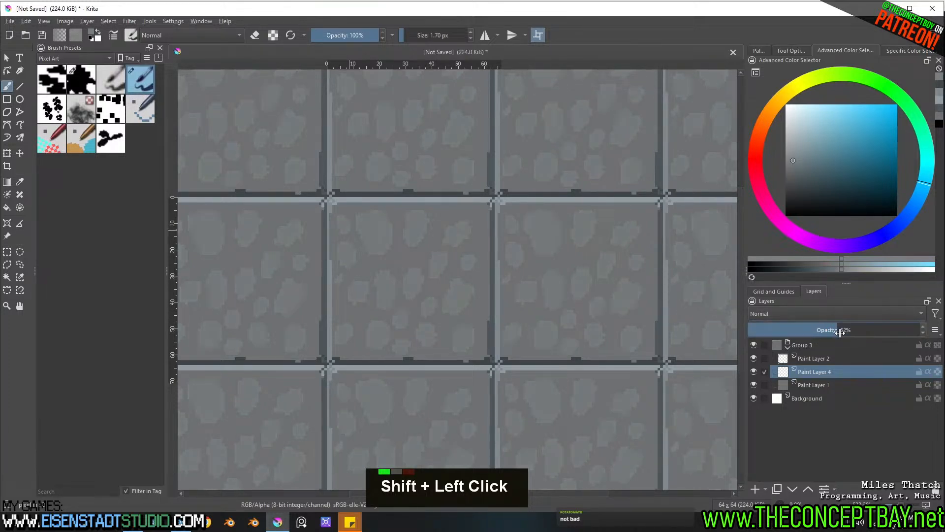
mouse_move(841, 335)
left_mouse_down()
mouse_move(819, 329)
mouse_move(923, 331)
left_mouse_up()
key("ctrl+u")
left_click_drag(790, 243, 782, 241)
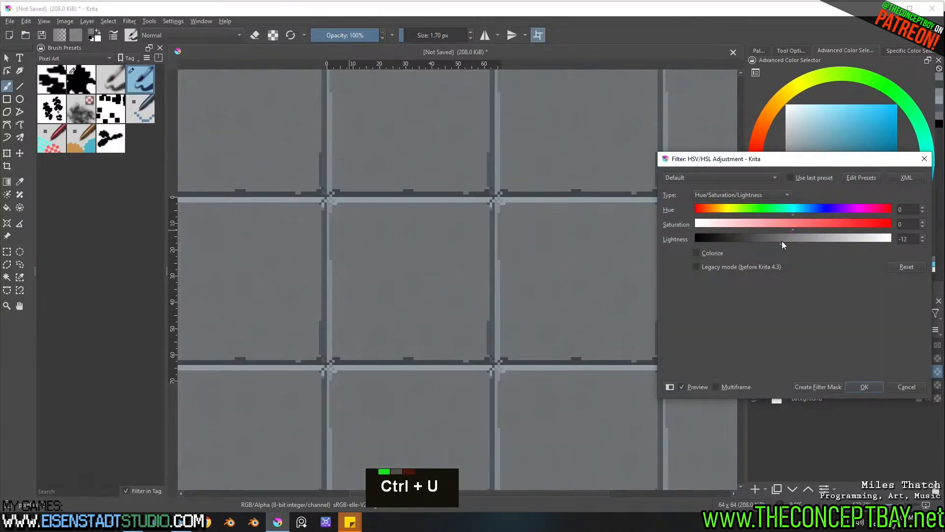
left_click(865, 386)
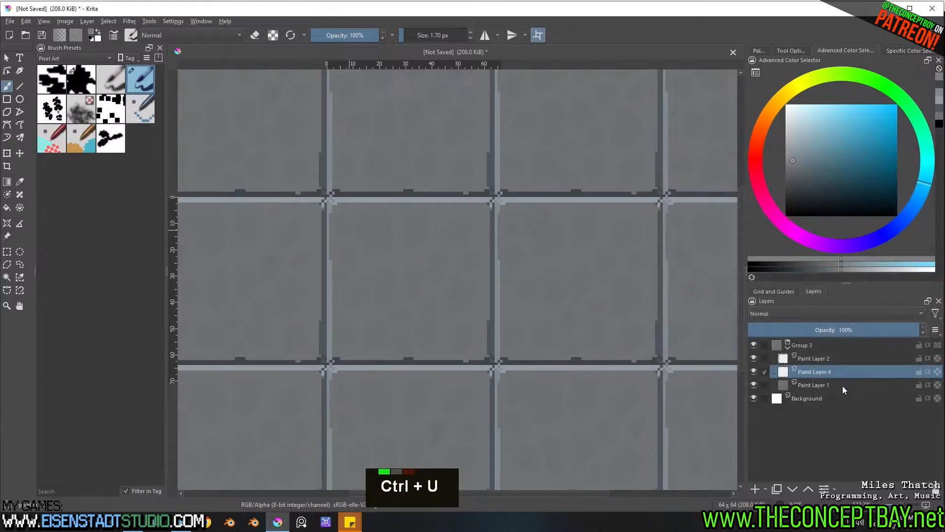
key("ctrl+z")
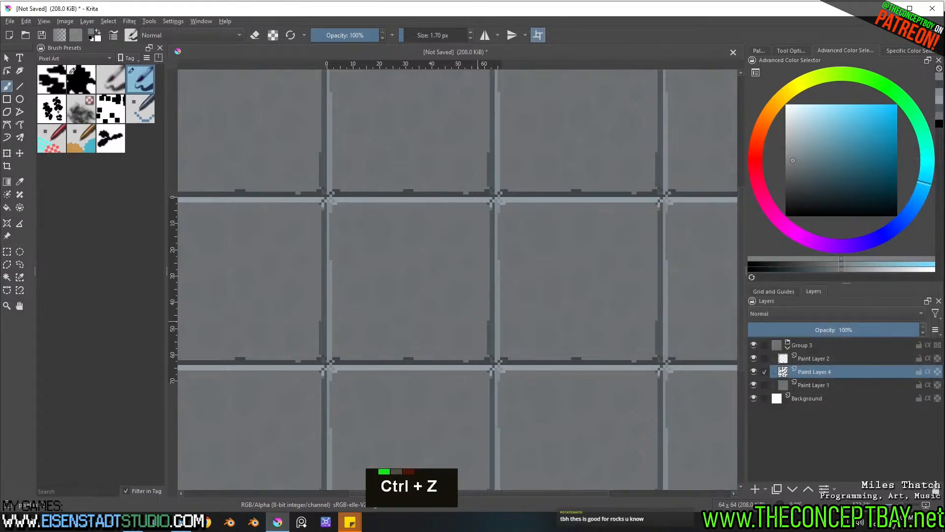
Step: Darken the spots on Paint Layer 4 by lowering the lightness with an HSV/HSL adjustment
key("ctrl+u")
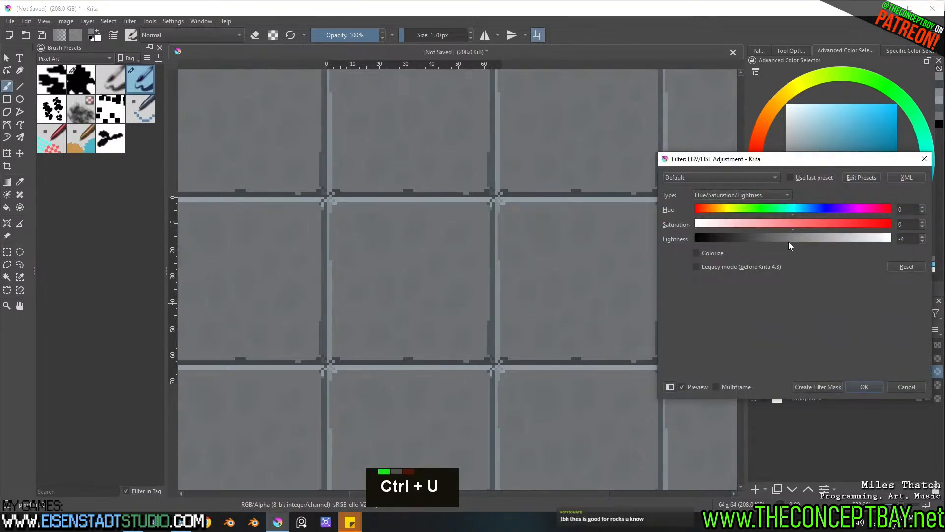
left_click(864, 386)
key("n")
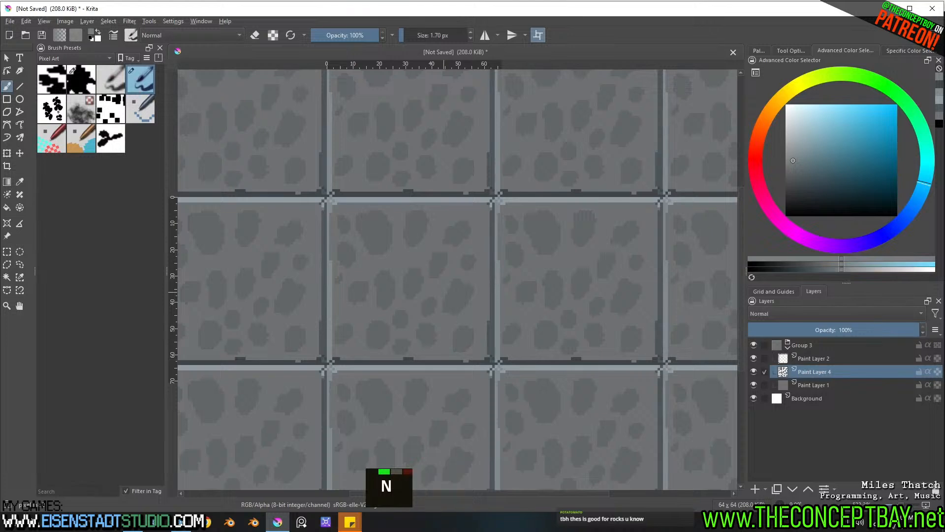
Step: Sample the dark spot colour and merge the spots into large rock-like patches with a brush of about 5.63 px
left_click(456, 291, "ctrl")
mouse_move(455, 288)
left_mouse_down("shift")
mouse_move(465, 288)
mouse_move(442, 268)
mouse_move(446, 284)
left_mouse_up("shift")
mouse_move(400, 238)
left_mouse_down()
mouse_move(394, 226)
mouse_move(402, 255)
mouse_move(386, 229)
left_mouse_up()
mouse_move(401, 281)
left_mouse_down()
mouse_move(355, 339)
mouse_move(447, 340)
left_mouse_up()
mouse_move(466, 226)
left_mouse_down()
mouse_move(437, 238)
mouse_move(474, 234)
mouse_move(437, 237)
left_mouse_up()
mouse_move(350, 258)
left_mouse_down()
mouse_move(347, 224)
mouse_move(344, 276)
left_mouse_up()
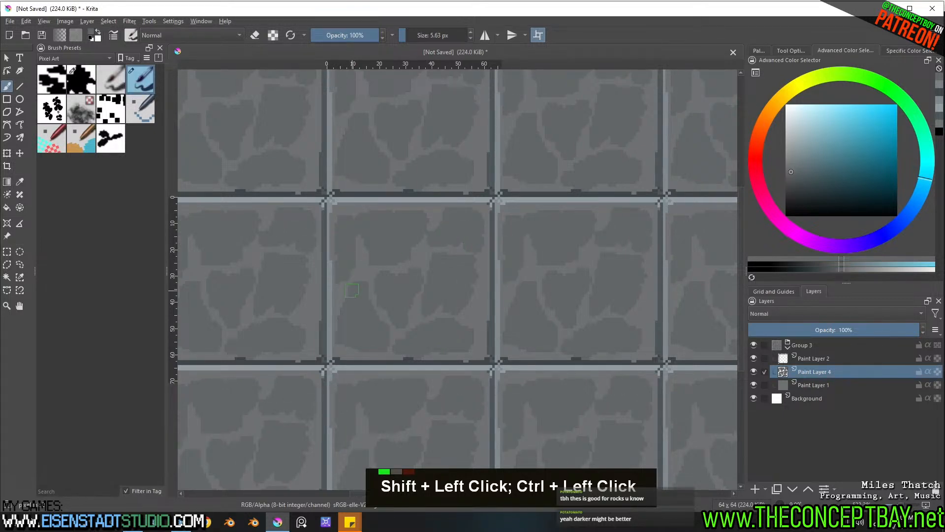
Step: Review the repeating rock pattern at several magnifications and clear it from Paint Layer 4
scroll(399, 327, "down", 2)
scroll(453, 293, "up", 3)
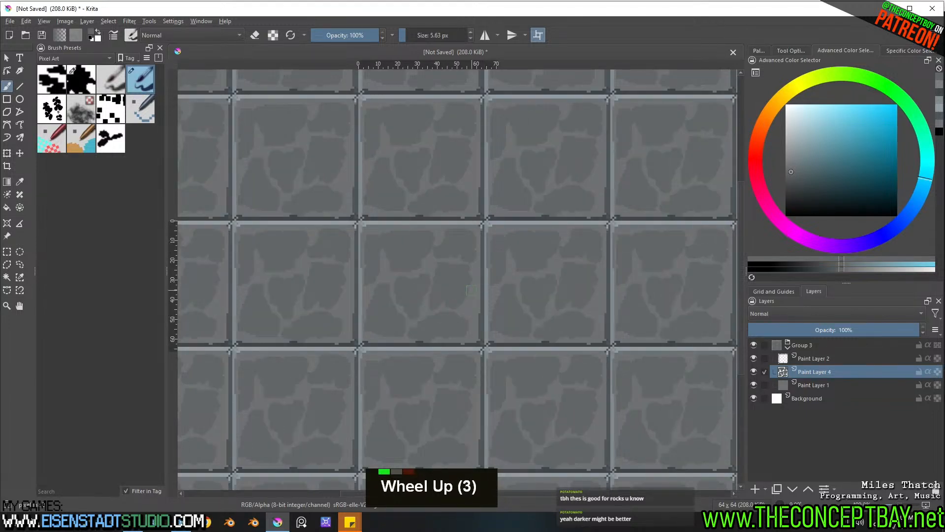
scroll(471, 290, "down", 2)
middle_click_drag(505, 269, 479, 284)
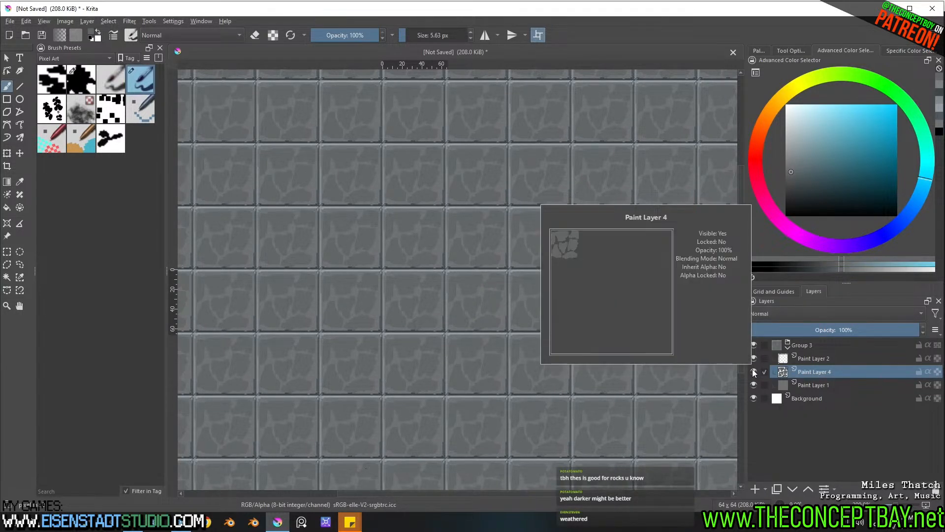
scroll(510, 351, "up", 2)
middle_click_drag(493, 339, 538, 374)
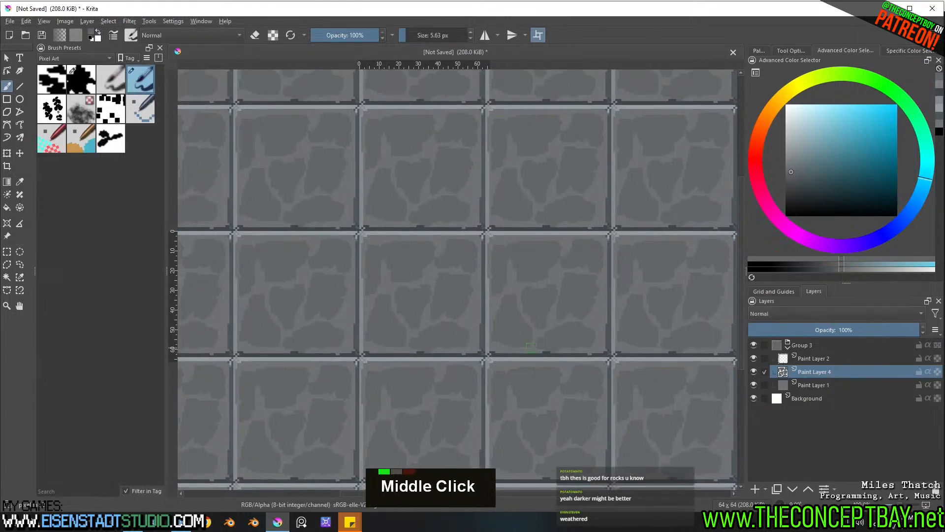
key("Delete")
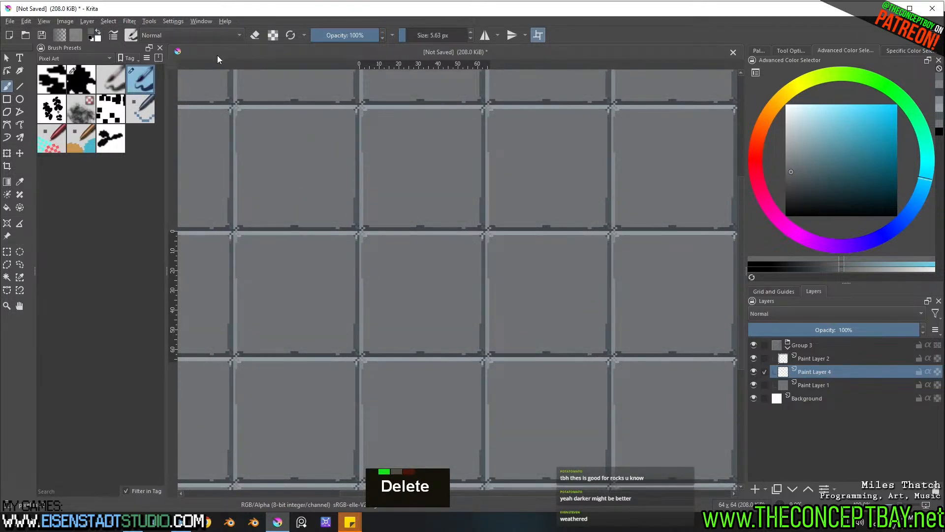
Step: Stamp dark weathered patches around the tile's face on Paint Layer 4 with the textured Pixel Art brush preset
left_click(77, 106)
left_click(582, 266)
left_click(586, 297)
left_click(580, 324)
left_click(548, 335)
left_click(521, 326)
left_click(522, 279)
left_click(529, 265)
left_click(542, 261)
Step: Erase the dark texture from the middle of the tile with the textured brush at about 30.14 px
key("e")
left_click(563, 286)
left_click(542, 266)
left_click(527, 290)
left_click(524, 307)
left_click(537, 309)
left_click(553, 308)
left_click(569, 313)
left_click(577, 261)
left_click(581, 306)
left_click(573, 318)
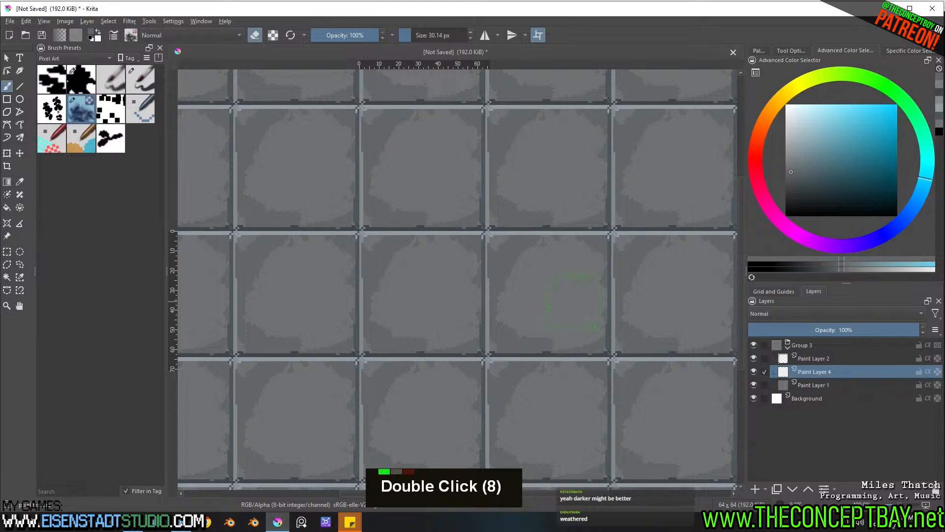
Step: Erase more of the dark texture with the brush enlarged to about 60.64 px, and leave erase and wrap-around modes
left_click_drag(597, 278, 627, 278, "shift")
left_click(581, 295)
key("e")
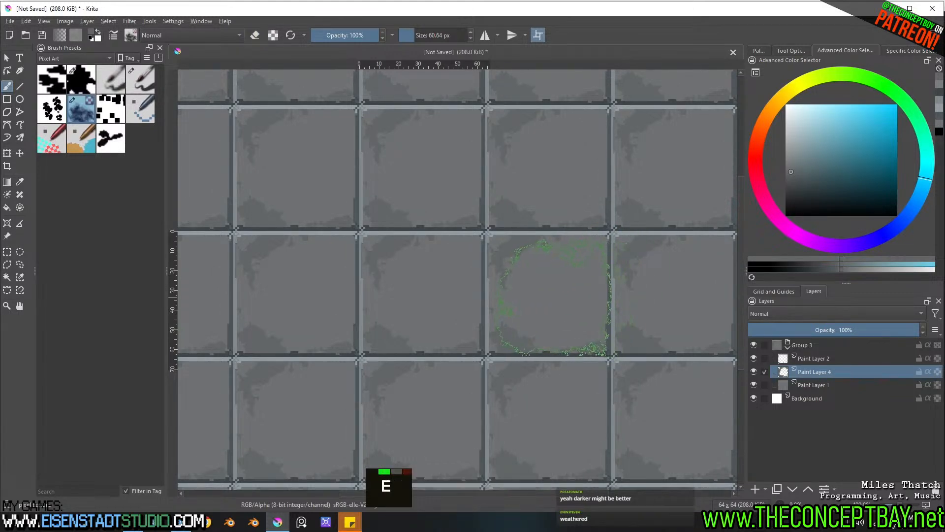
key("shift+w")
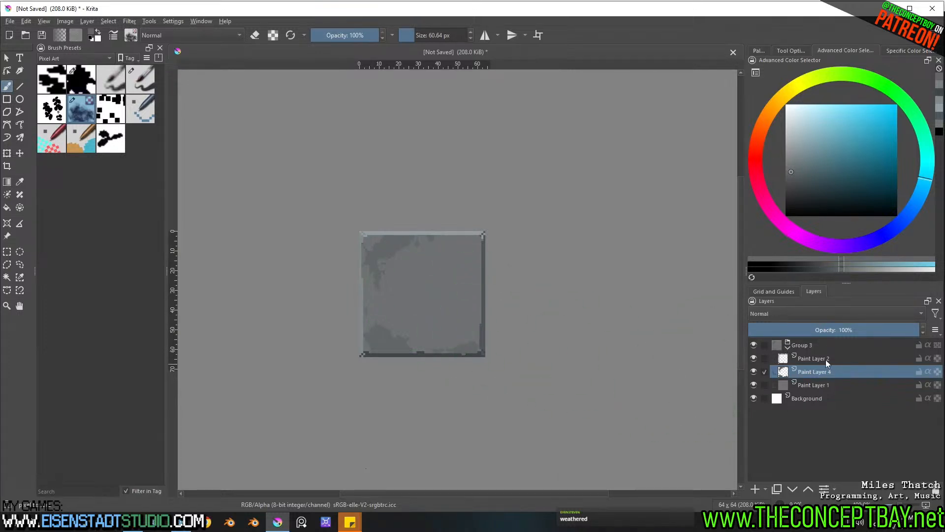
Step: Collapse Group 3, trim the layers to the image size, and clear the whole-canvas selection
left_click(788, 347)
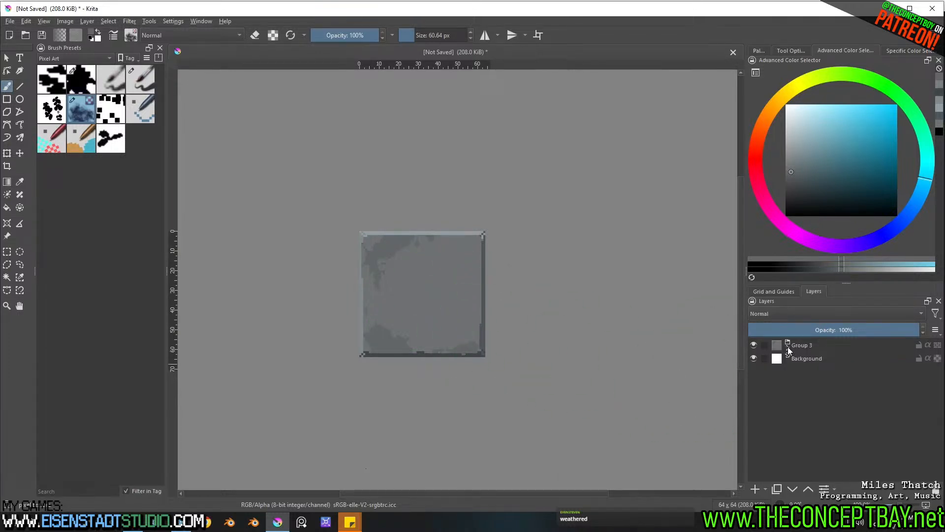
key("ctrl+a")
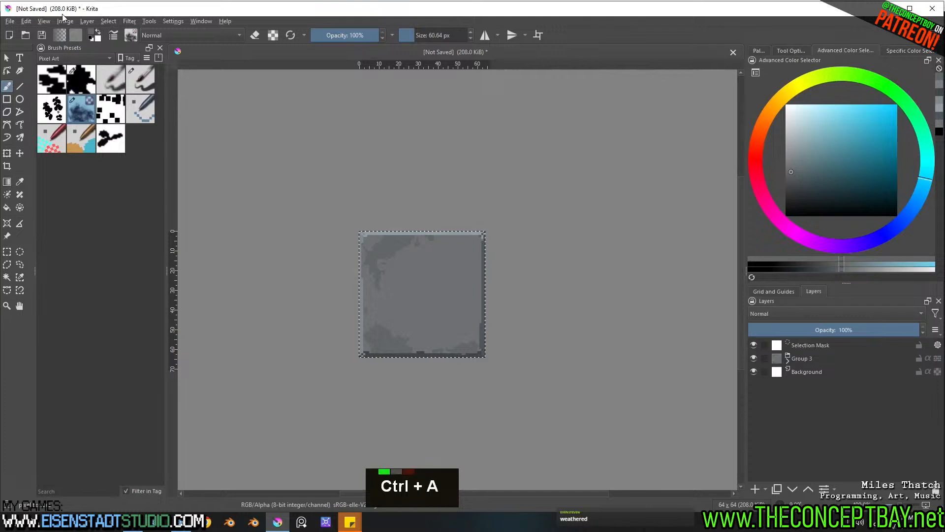
left_click(65, 21)
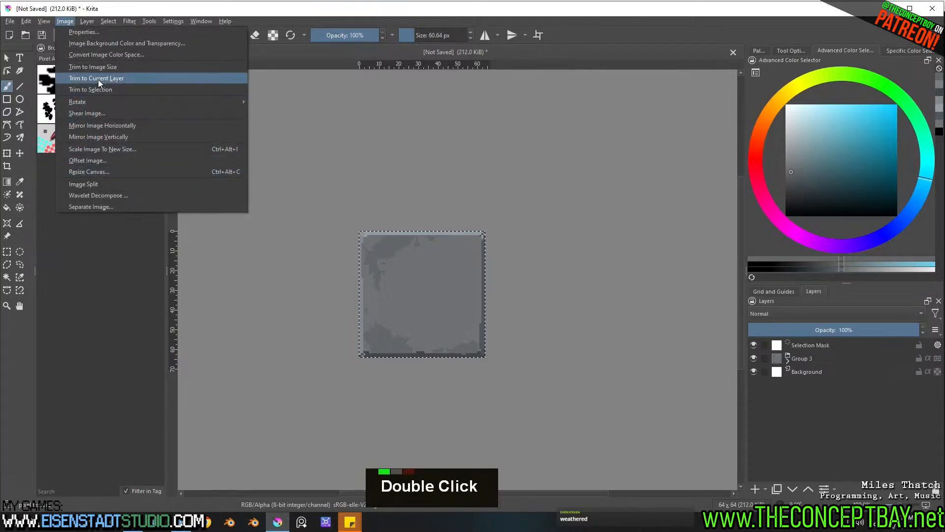
left_click(113, 67)
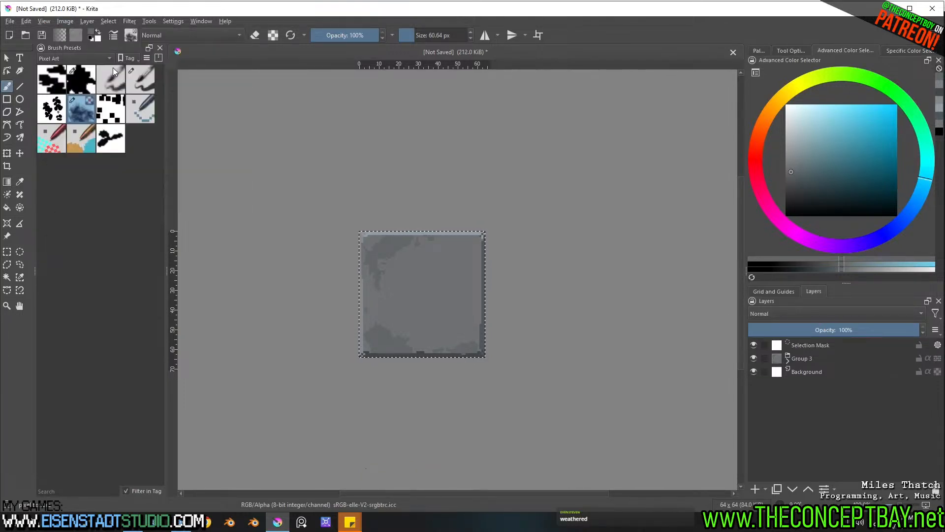
key("ctrl+shift+a")
Step: Resize the canvas to 256 × 256 px with the existing tile anchored in the top-left corner
left_click(46, 19)
mouse_move(57, 18)
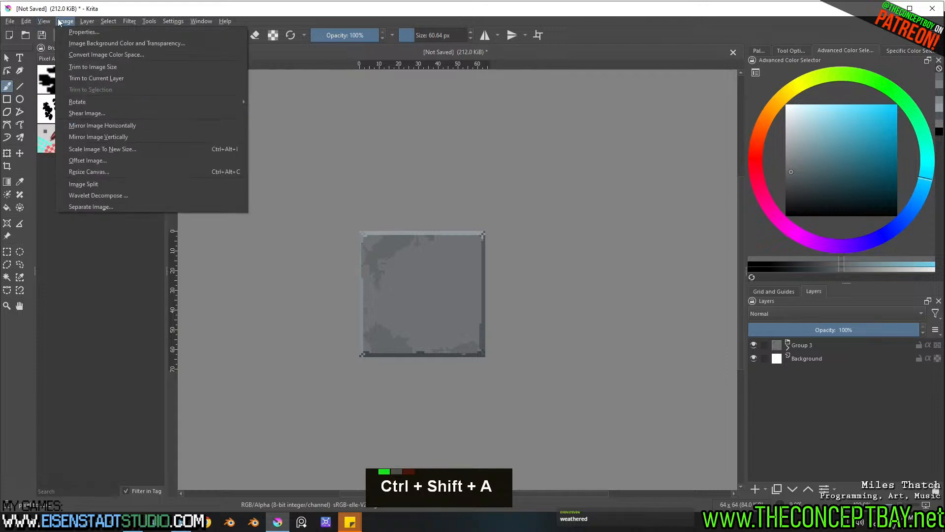
left_click(69, 170)
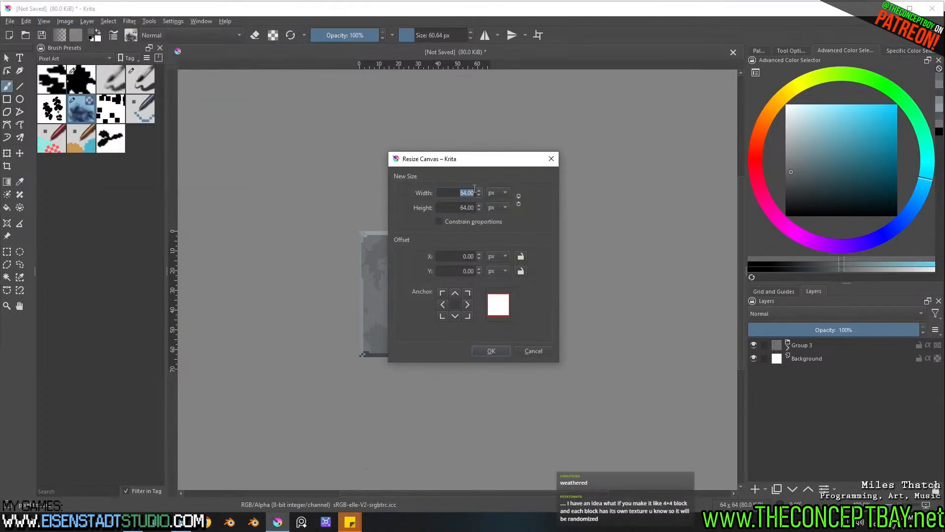
left_click_drag(461, 192, 468, 192)
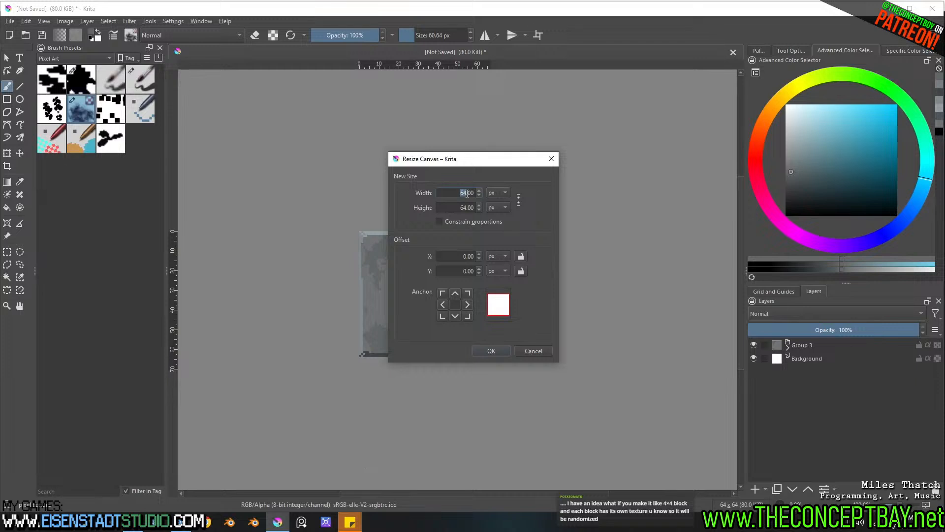
type("256")
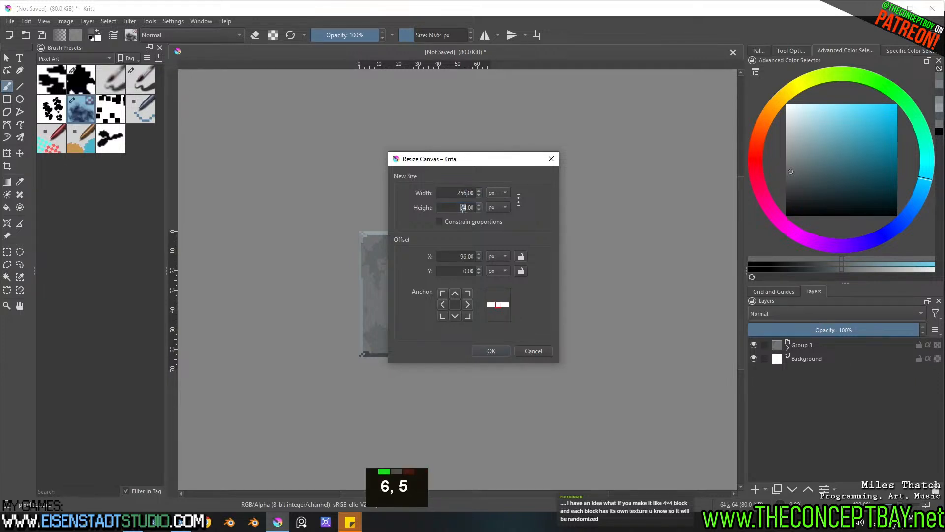
type("256")
left_click(497, 352)
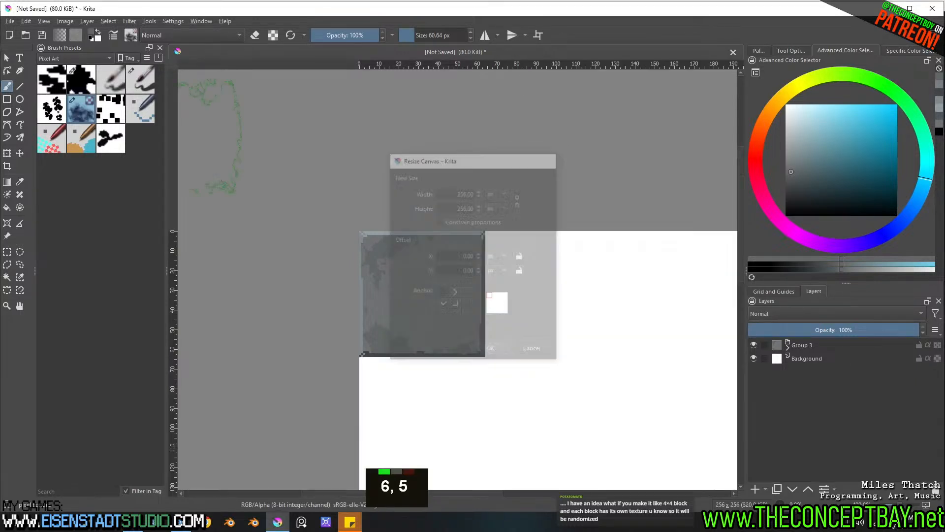
Step: Show the rectangular grid over the canvas and set its X and Y spacing to 64 px
scroll(498, 332, "down", 2)
middle_click_drag(502, 337, 436, 242)
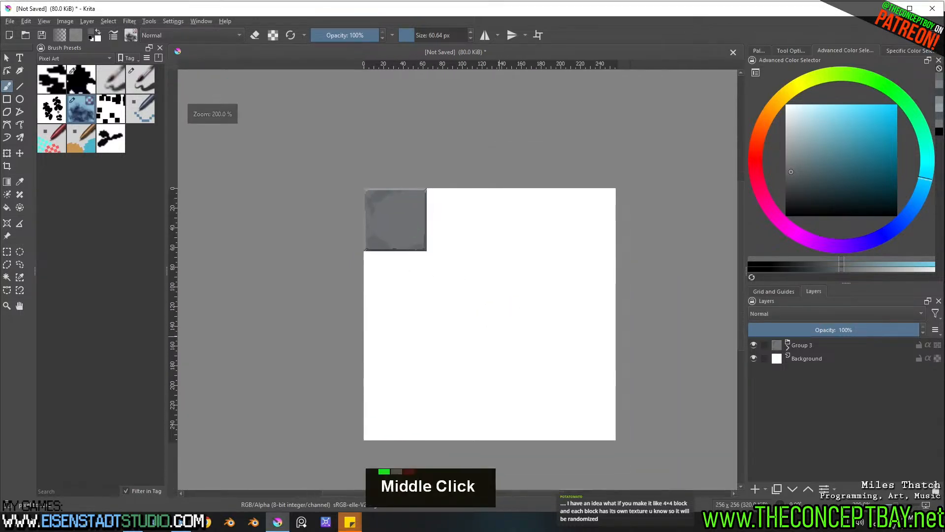
left_click(763, 290)
left_click(758, 327)
left_click(808, 352)
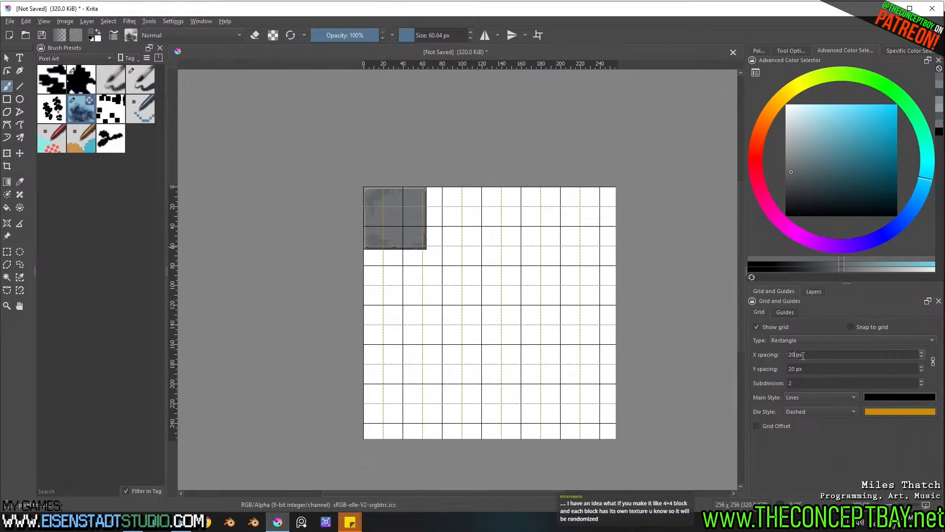
key("ctrl+a")
type("64")
key("Return")
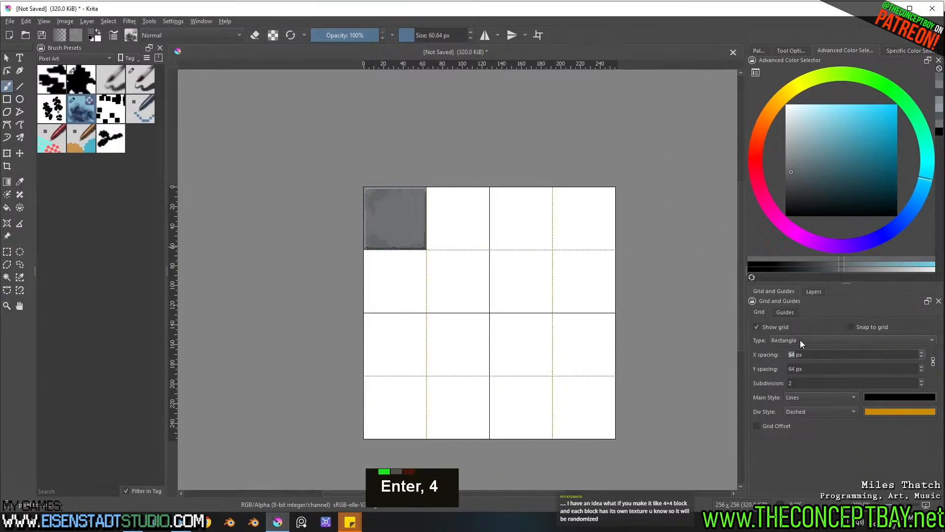
left_click(785, 312)
Step: Move Paint Layer 4 out of Group 3 so it sits above the group, and collapse Group 3
left_click(813, 290)
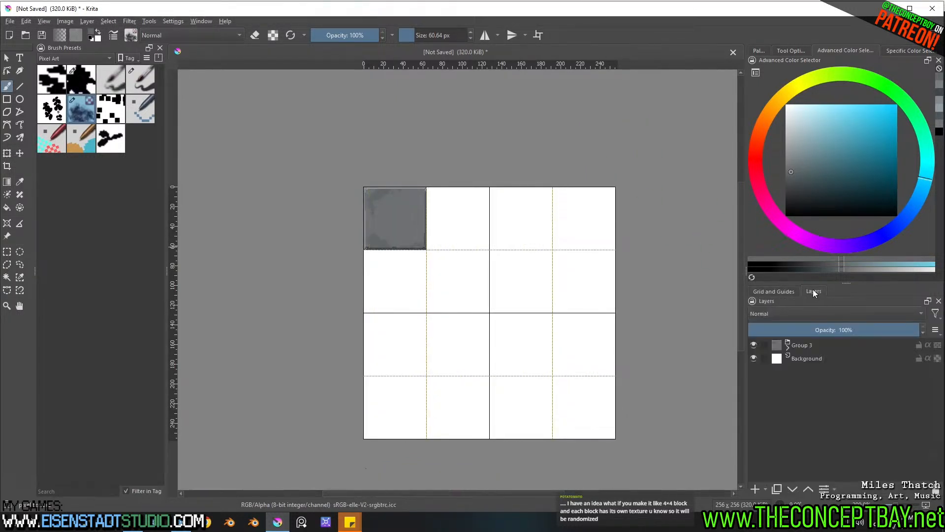
left_click(813, 343)
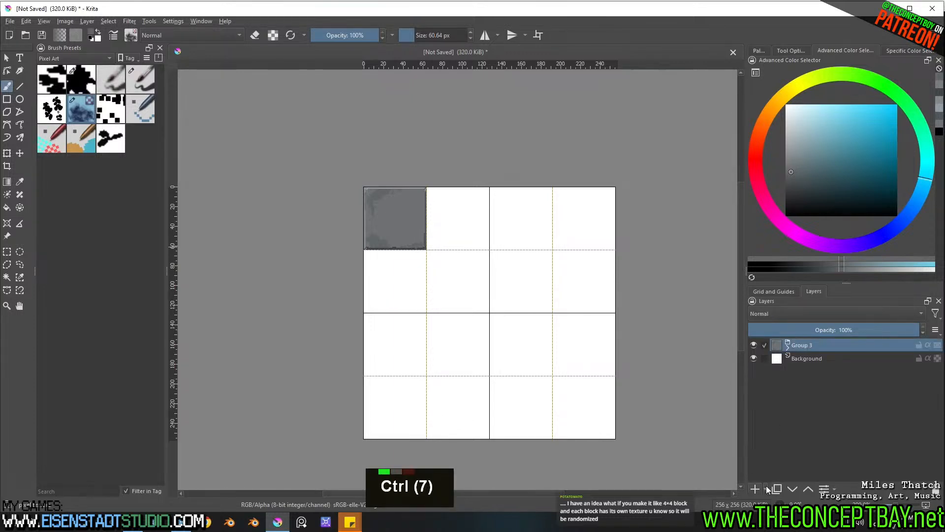
left_click(788, 348)
left_click(805, 371)
left_click_drag(805, 371, 819, 342)
double_click(802, 359)
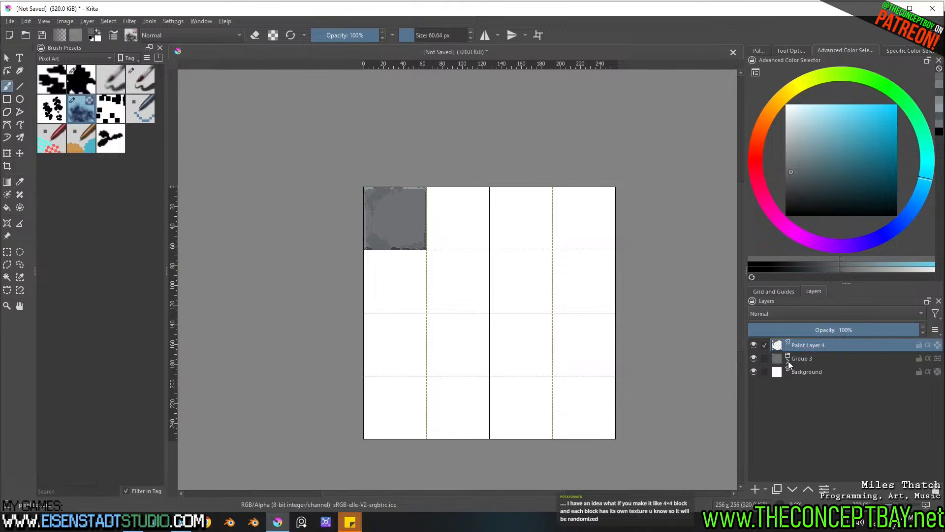
Step: Add a clone layer of Group 3, duplicate it twice, and place the three clones in the first row's remaining cells
left_click(765, 490)
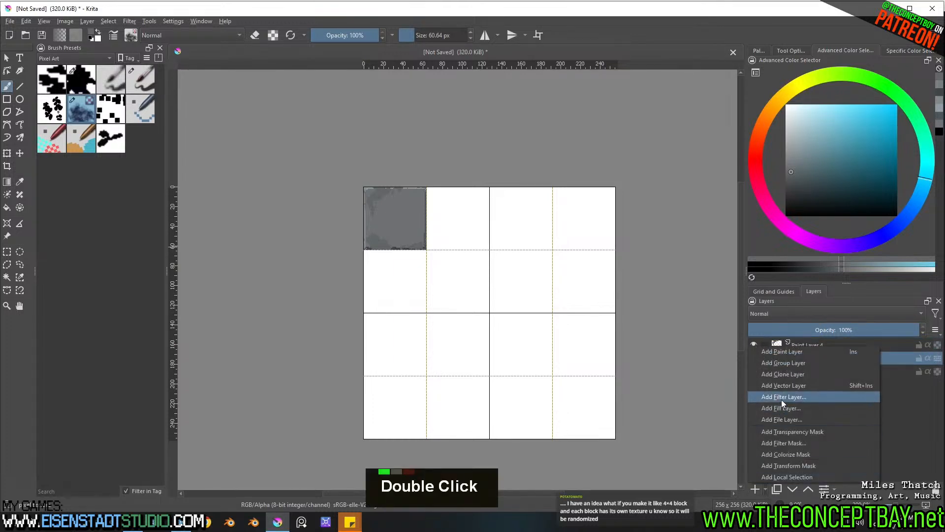
left_click(787, 375)
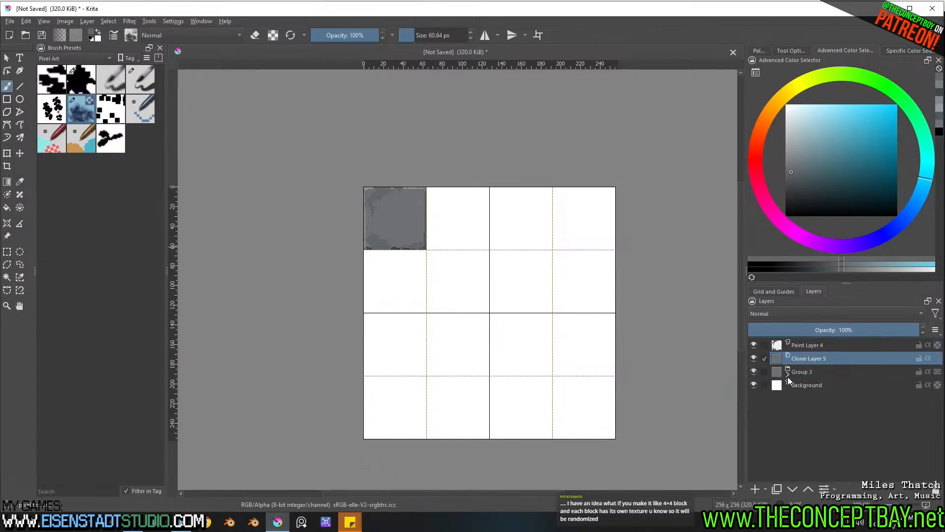
scroll(523, 260, "up", 2)
middle_click_drag(533, 247, 528, 253)
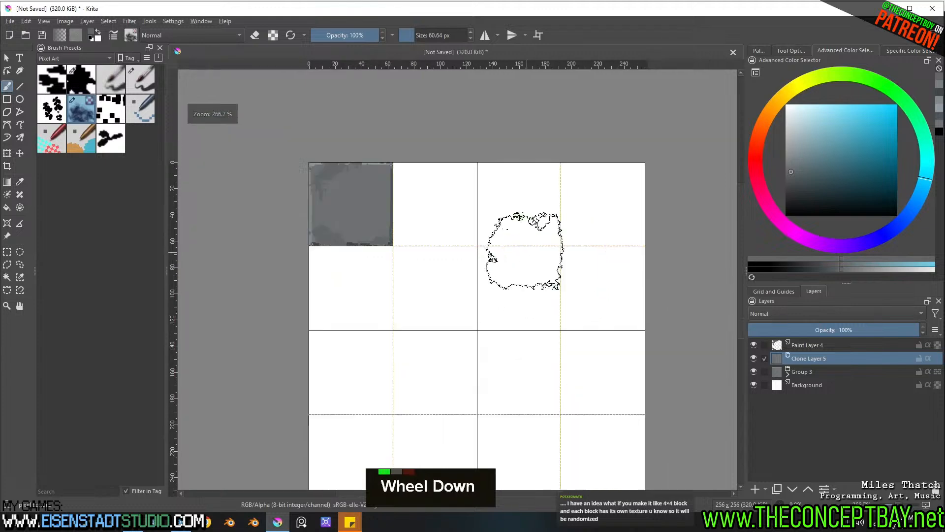
scroll(528, 253, "down", 1)
key("t")
left_click_drag(382, 213, 602, 199, "shift")
key("ctrl+j")
key("ctrl+j")
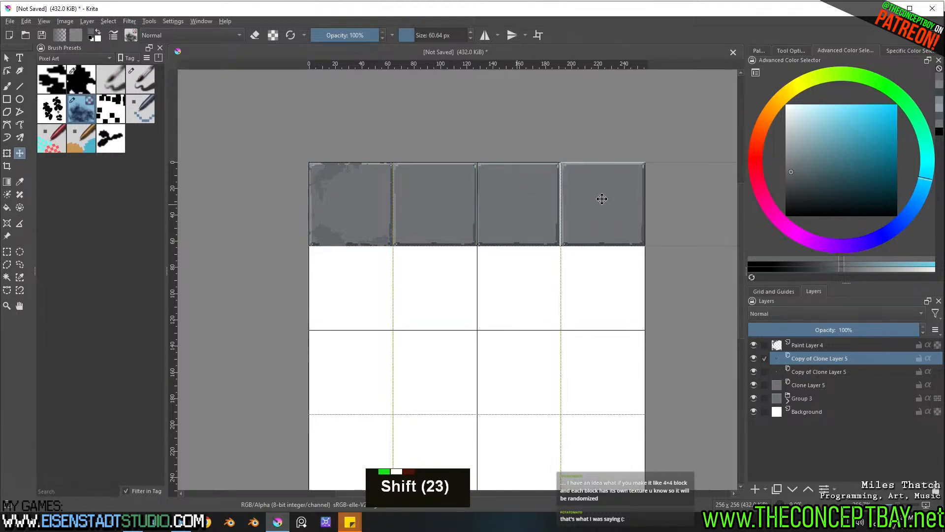
Step: Nudge the two copies of Clone Layer 5 horizontally to line their edges up with the 64 px grid
scroll(601, 220, "up", 4)
key("Left")
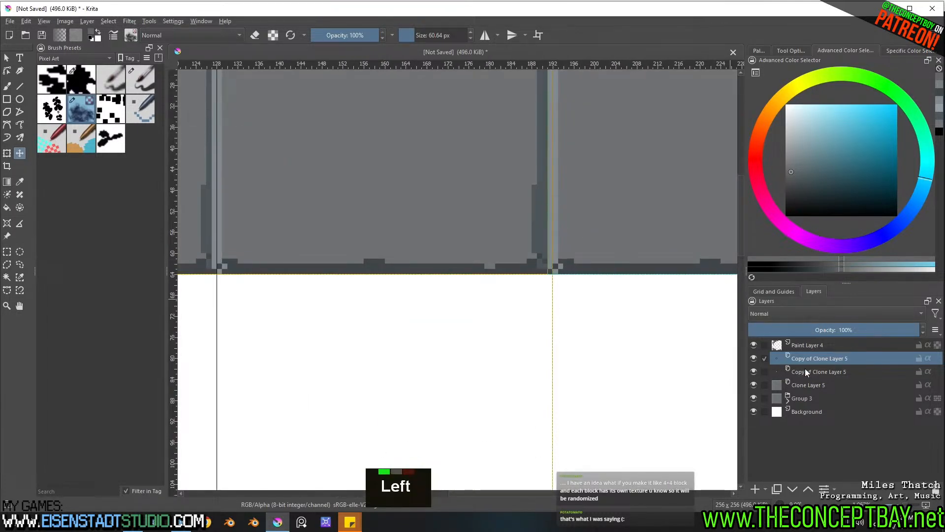
key("Page_Down")
key("Right")
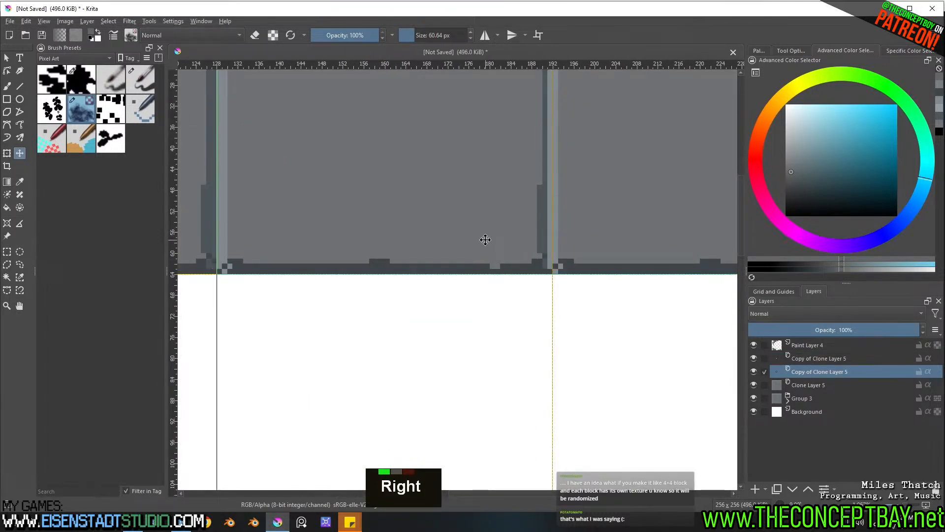
left_click(831, 358)
key("Right")
scroll(450, 251, "down", 5)
scroll(441, 265, "up", 2)
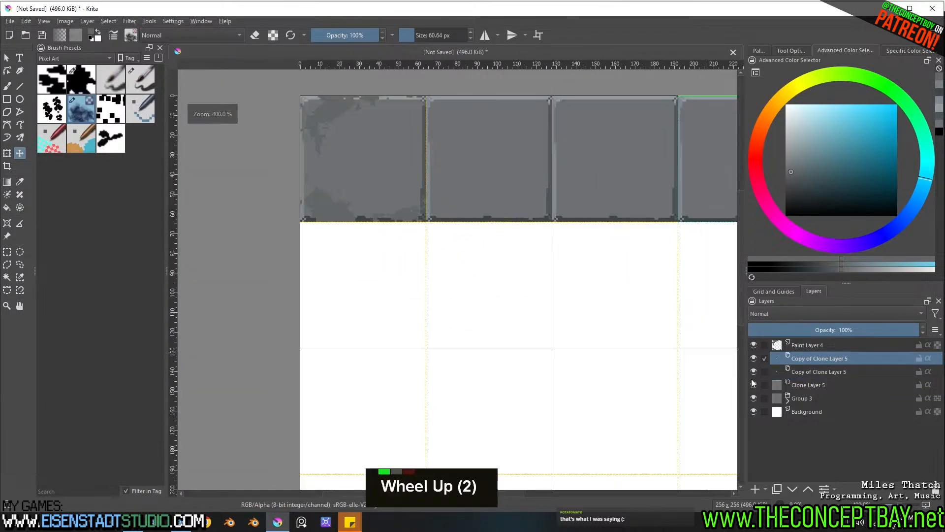
Step: Group Group 3 with its three clone layers, and collapse the new group
left_click(827, 398, "shift")
key("ctrl+g")
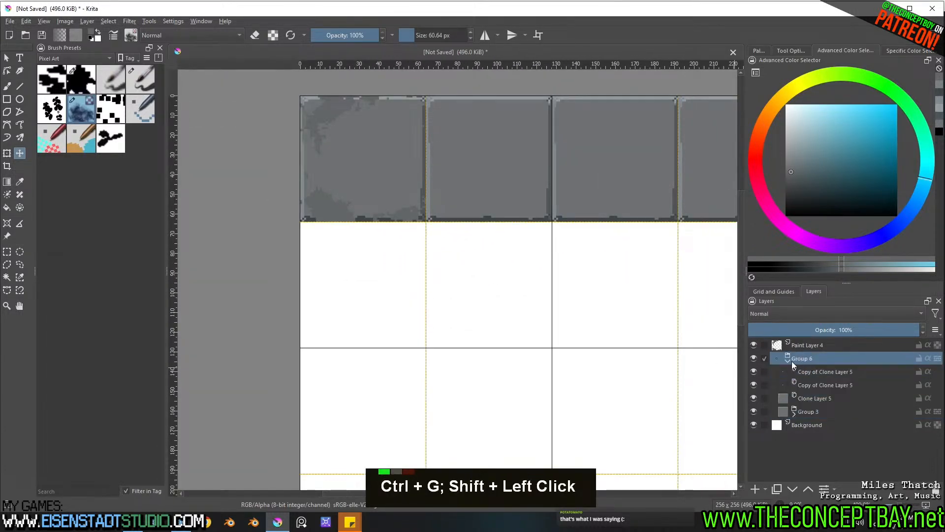
double_click(801, 358)
Step: Add a clone layer of the first-row group and move it straight down into the second row
left_click(765, 488)
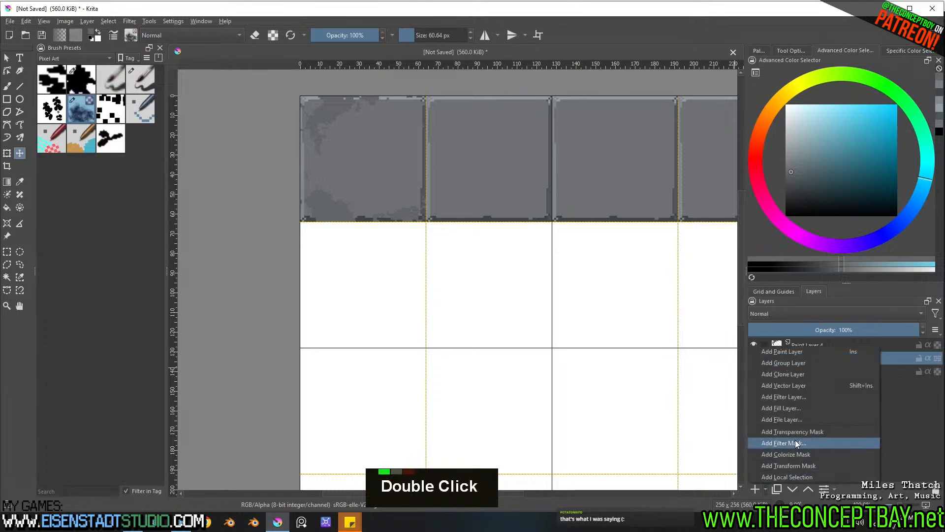
left_click(793, 373)
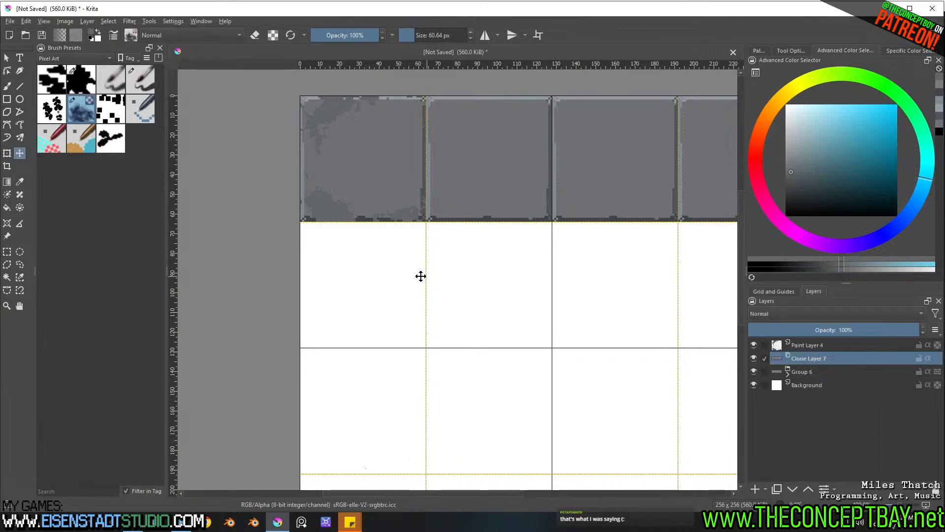
left_click_drag(363, 154, 364, 274, "shift")
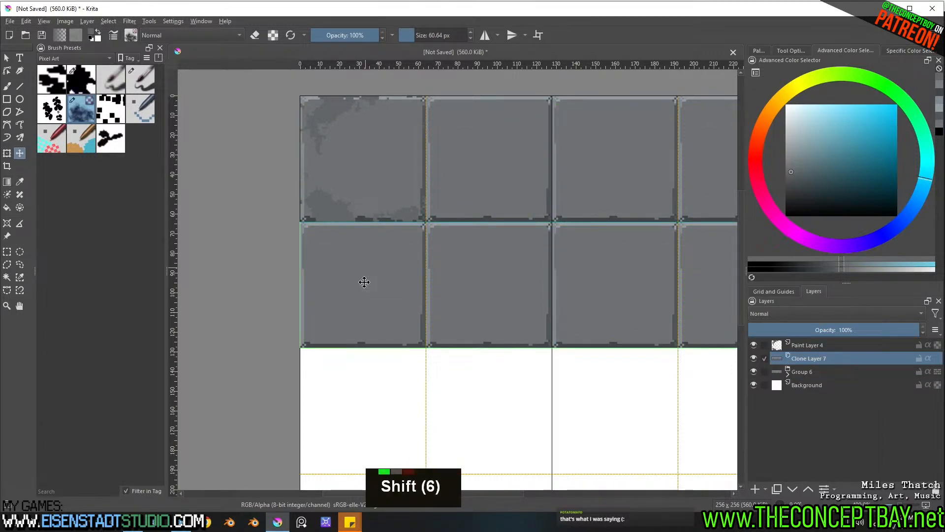
Step: Duplicate the second-row clone twice, place the copies in the third and fourth rows, and clear the selection
scroll(365, 273, "down", 3)
key("ctrl+j")
mouse_move(363, 215)
left_mouse_down()
mouse_move(348, 285)
mouse_move(344, 417)
left_mouse_up()
key("ctrl+j")
middle_click_drag(355, 380, 356, 261)
key("ctrl+j")
scroll(356, 262, "down", 4)
middle_click_drag(379, 261, 451, 333)
scroll(384, 304, "up", 4)
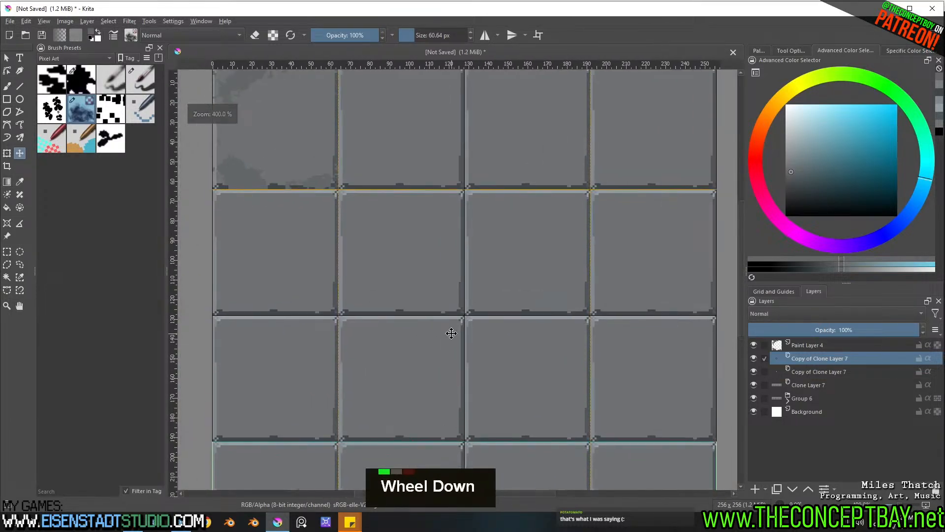
scroll(452, 334, "down", 2)
key("ctrl+shift+a")
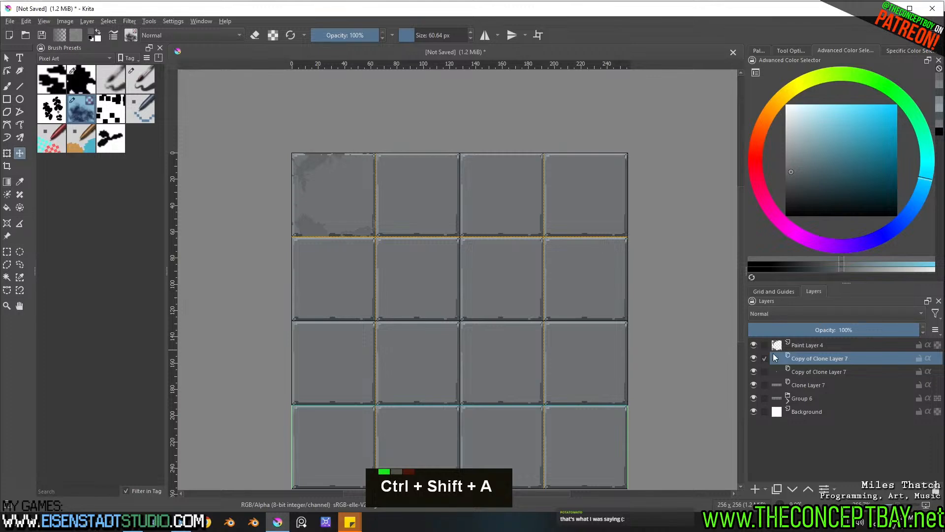
Step: Set the blending mode of Paint Layer 4 to Multiply
left_click(808, 386)
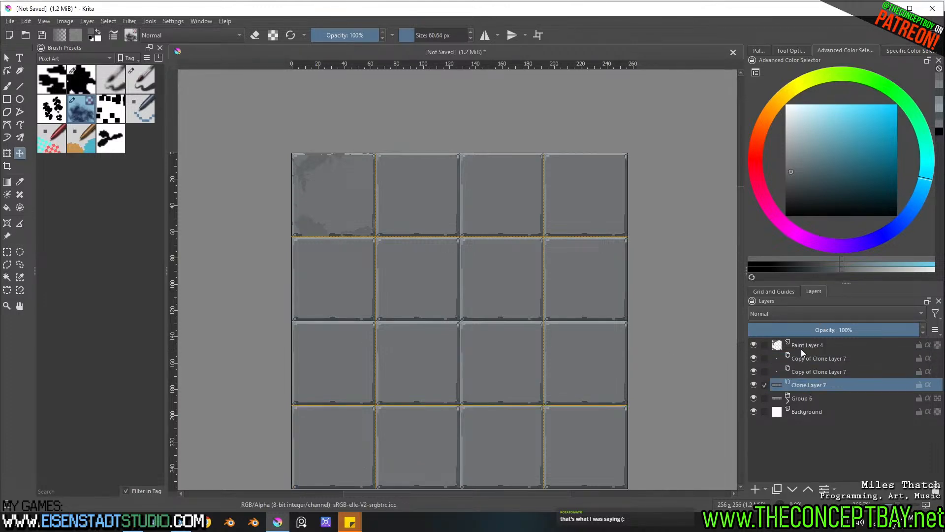
left_click(801, 349)
double_click(752, 345)
scroll(417, 230, "up", 1)
middle_click_drag(416, 230, 437, 255)
left_click(787, 311)
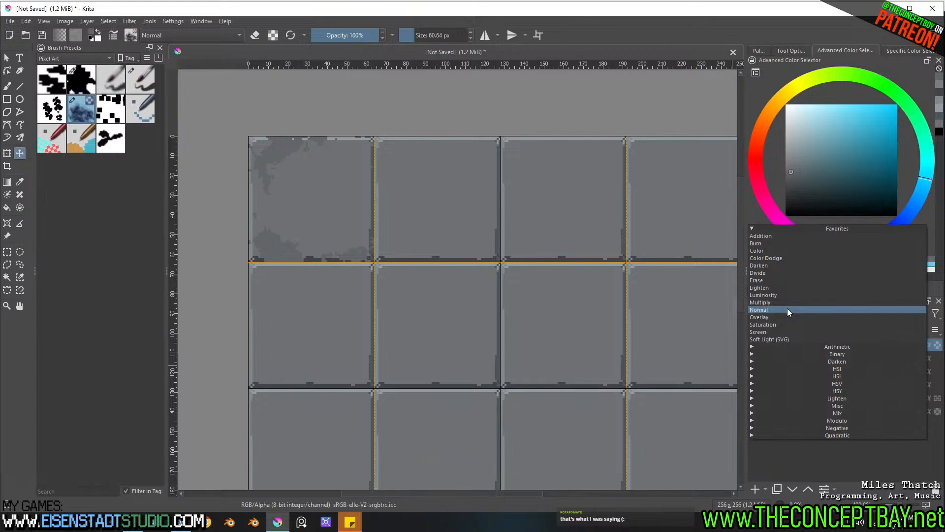
left_click(775, 301)
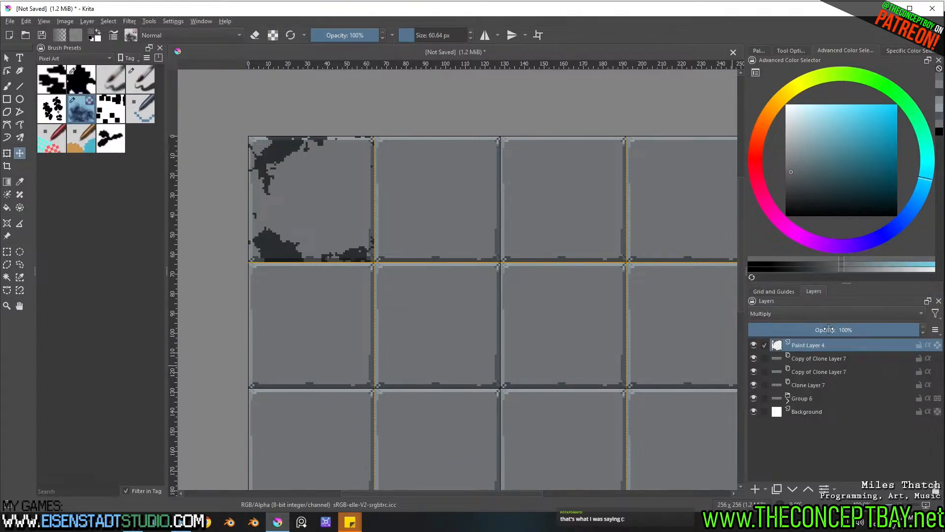
Step: Sample the patch colour with Paint Layer 4 isolated, leave isolation, and lower the layer's opacity to 28%
key("i")
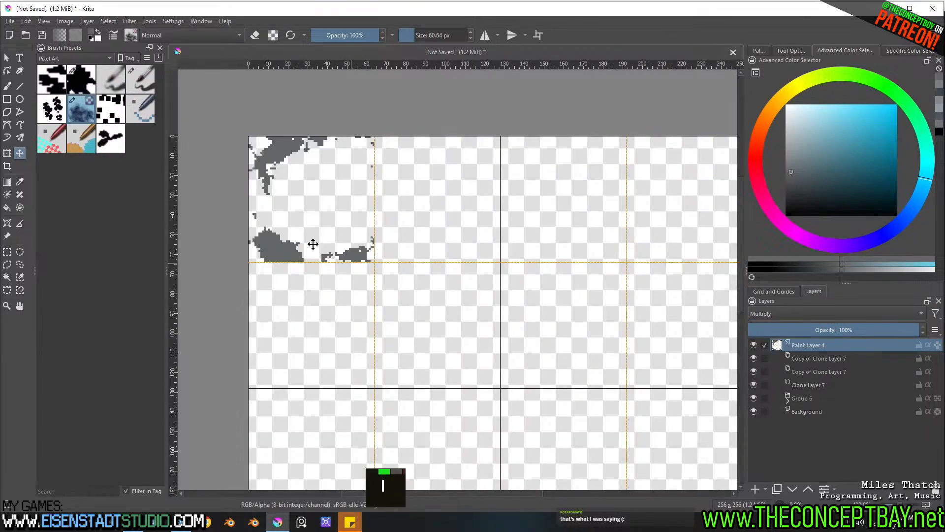
key("b")
left_click(277, 248, "ctrl")
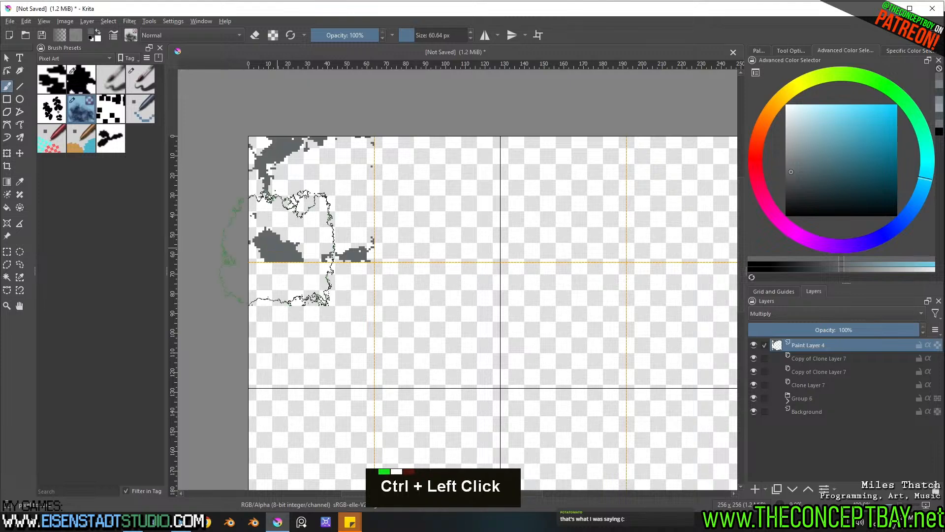
key("i")
left_click_drag(827, 334, 786, 328)
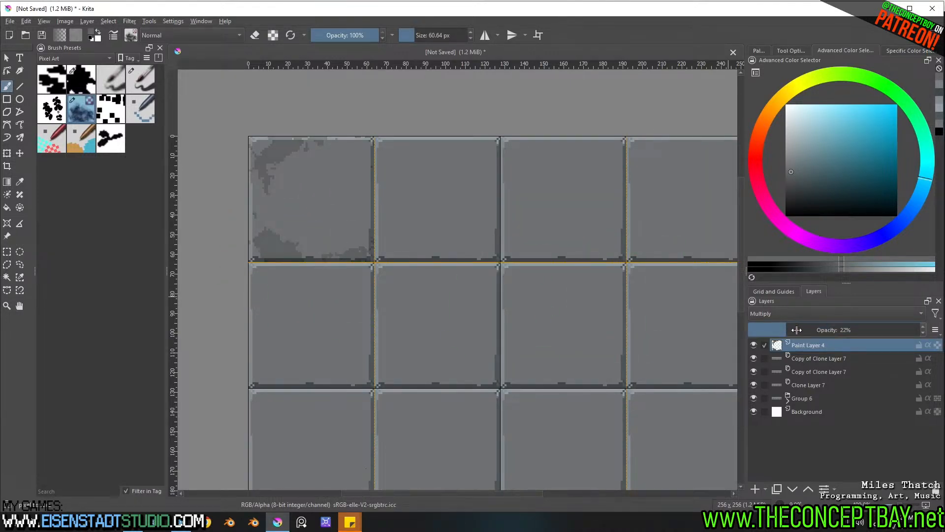
Step: Enlarge the brush to about 69.64 px and paint large dark weathering patches across the upper three rows of tiles
middle_click_drag(504, 248, 465, 225)
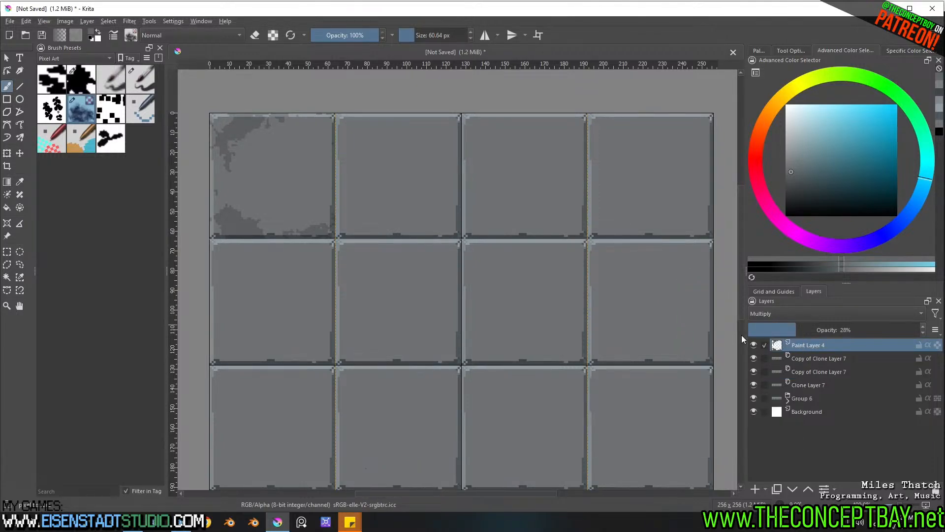
left_click_drag(445, 197, 461, 196, "shift")
left_click(460, 177)
left_click(468, 218)
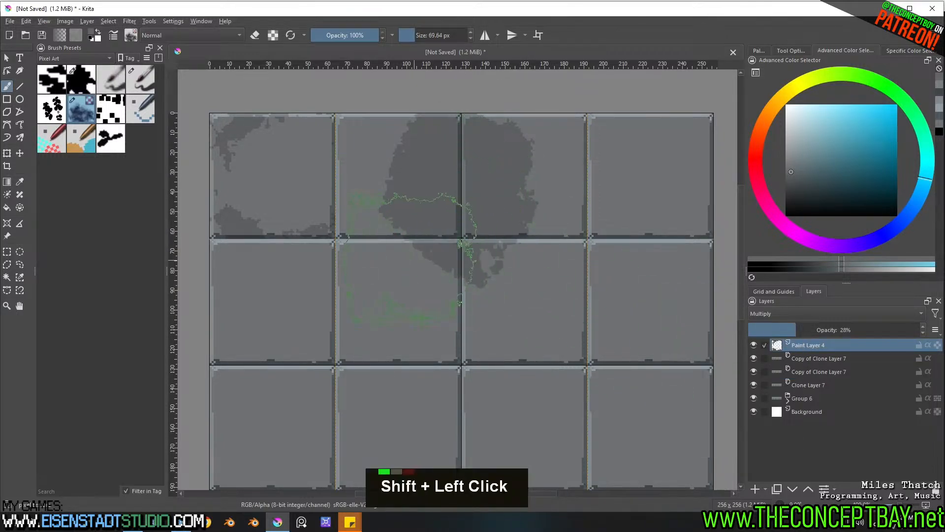
left_click(404, 272)
left_click(586, 207)
double_click(620, 377)
middle_click_drag(584, 330, 618, 192)
left_click(511, 261)
left_click(359, 225)
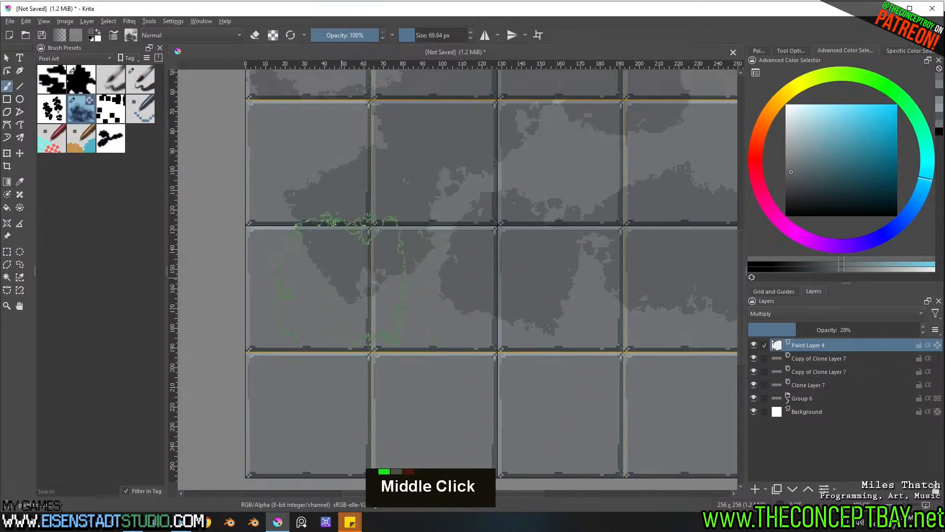
left_click(335, 337)
Step: Reduce the brush to about 27.14 px and paint smaller dark patches along the fourth row of tiles
left_click_drag(428, 358, 345, 358, "shift")
left_click_drag(447, 343, 469, 358)
middle_click_drag(494, 359, 499, 278)
left_click(378, 349)
left_click(383, 385)
left_click(351, 389)
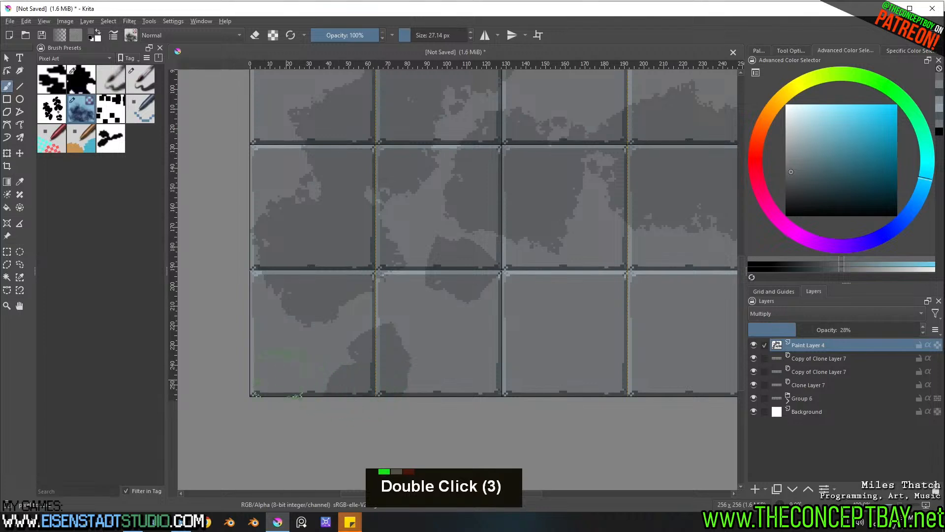
left_click(269, 362)
left_click(460, 369)
left_click(538, 293)
left_click(612, 287)
left_click_drag(628, 309, 640, 368)
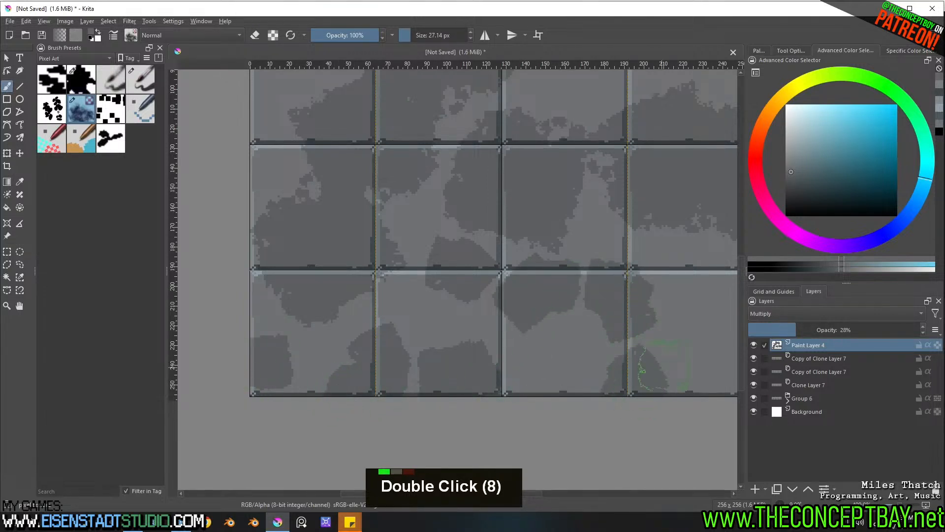
left_click(604, 363)
left_click(563, 367)
Step: Enlarge the brush to about 38.89 px and paint dark patches over the last tile of the fourth row
middle_click_drag(633, 310, 510, 309)
left_click_drag(573, 276, 597, 276, "shift")
left_click(597, 277)
left_click(612, 294)
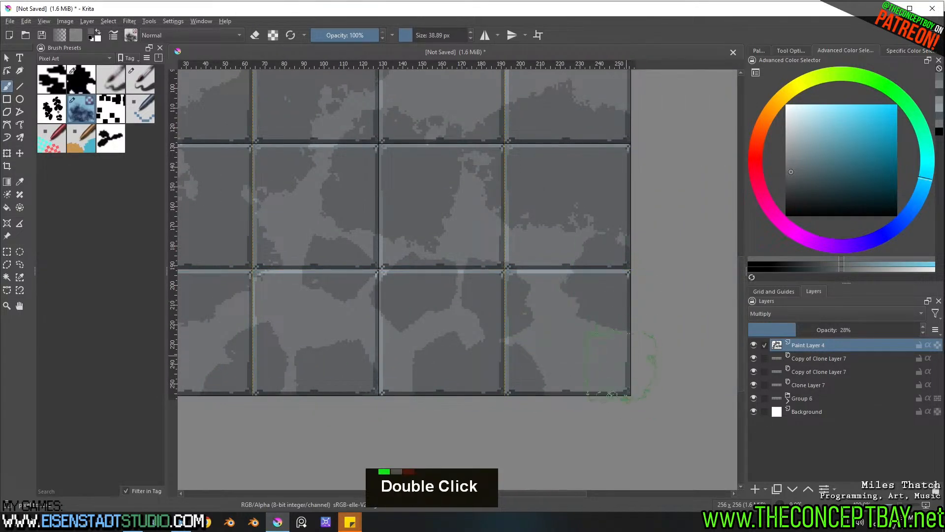
left_click(602, 358)
left_click(571, 350)
Step: Switch the brush to erase mode, and clear the dark patches from the first tile and part of the second in the first row
mouse_move(569, 210)
middle_mouse_down("ctrl")
mouse_move(583, 316)
mouse_move(589, 304)
mouse_move(491, 259)
mouse_move(502, 243)
mouse_move(612, 306)
middle_mouse_up("ctrl")
key("e")
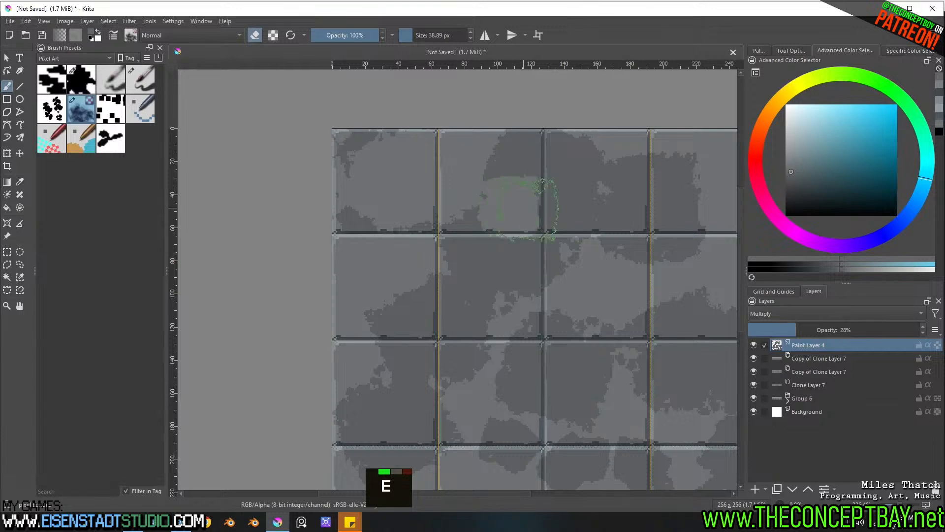
key("ctrl+z")
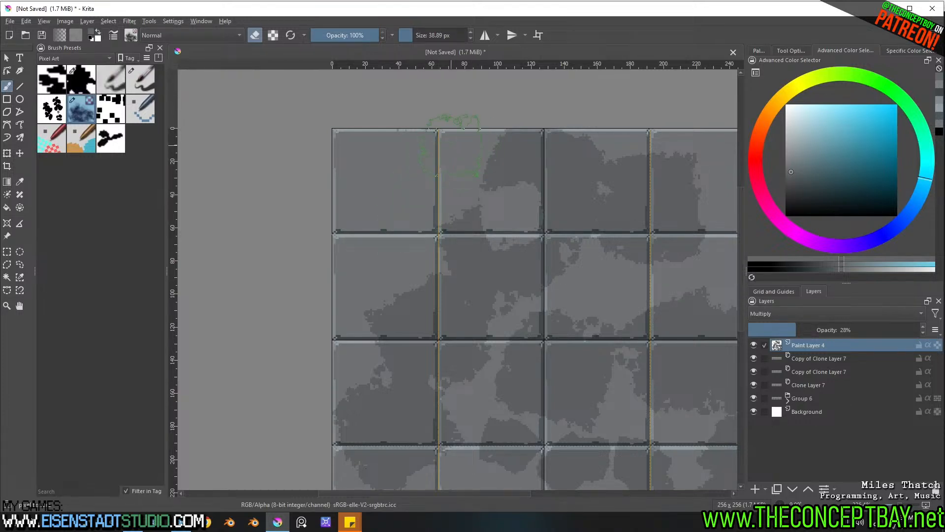
Step: Save the document as weathered_concrete in Krita format in the rtag_rise/assets/tiles folder
key("ctrl+s")
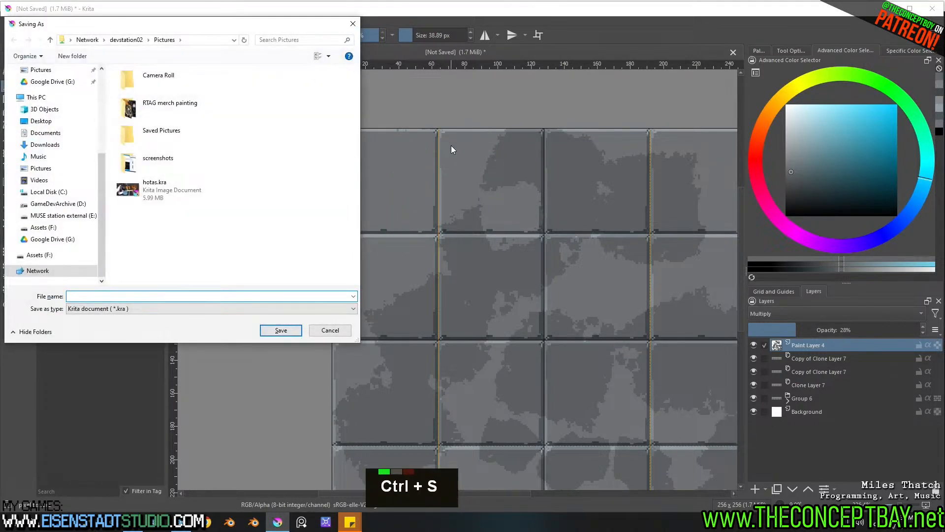
scroll(77, 126, "up", 4)
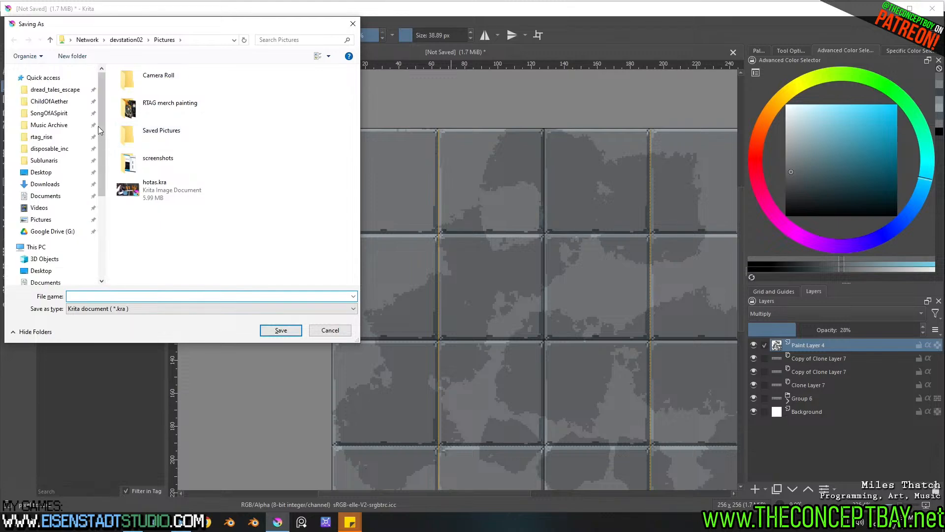
left_click(48, 137)
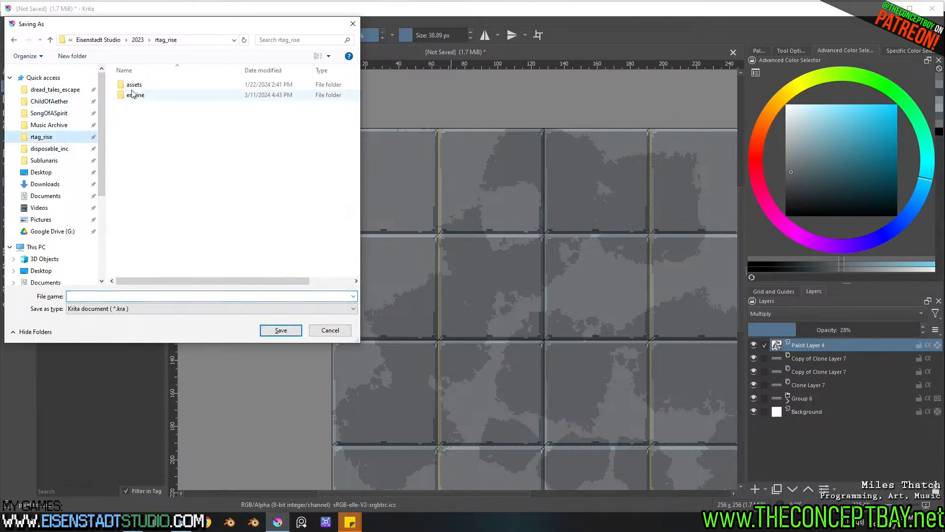
double_click(137, 88)
double_click(132, 112)
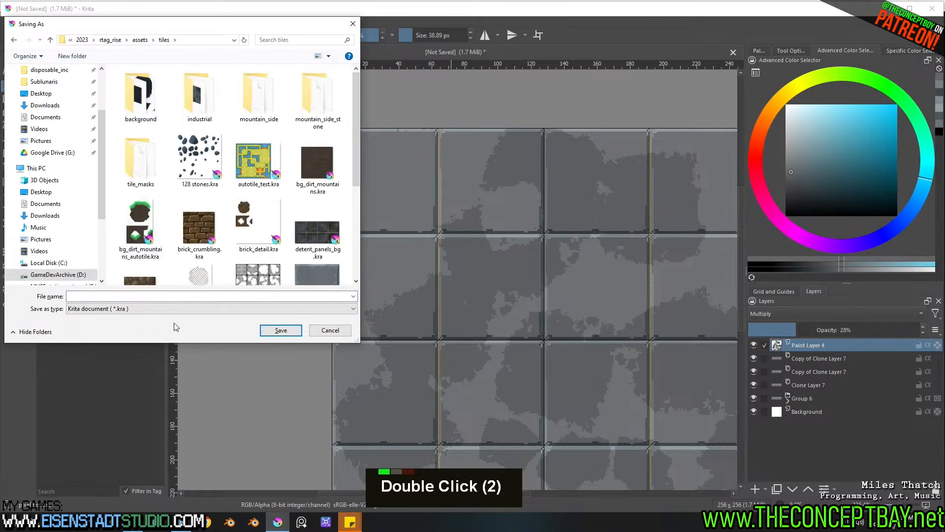
left_click(181, 296)
type("wea")
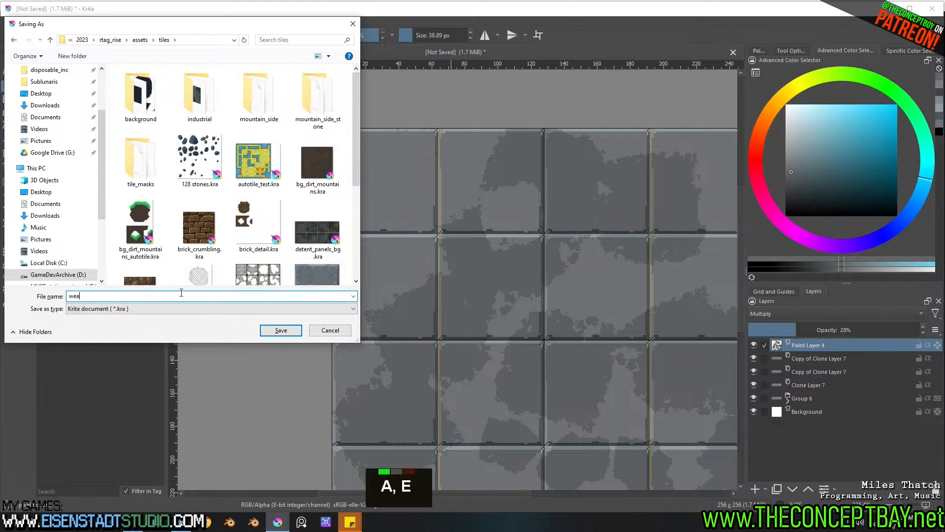
type("thered_concrete")
key("Return")
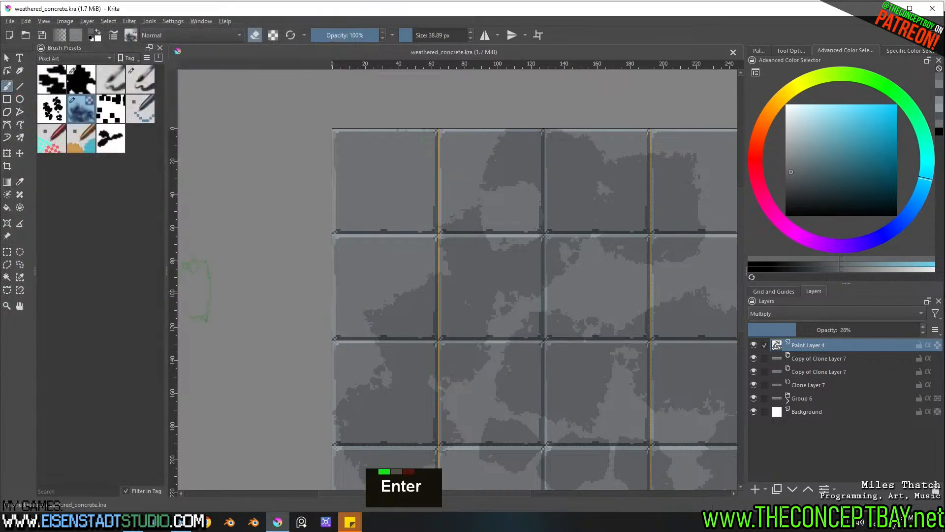
scroll(491, 228, "down", 1)
middle_click(492, 228)
scroll(452, 219, "up", 1)
middle_click(453, 219)
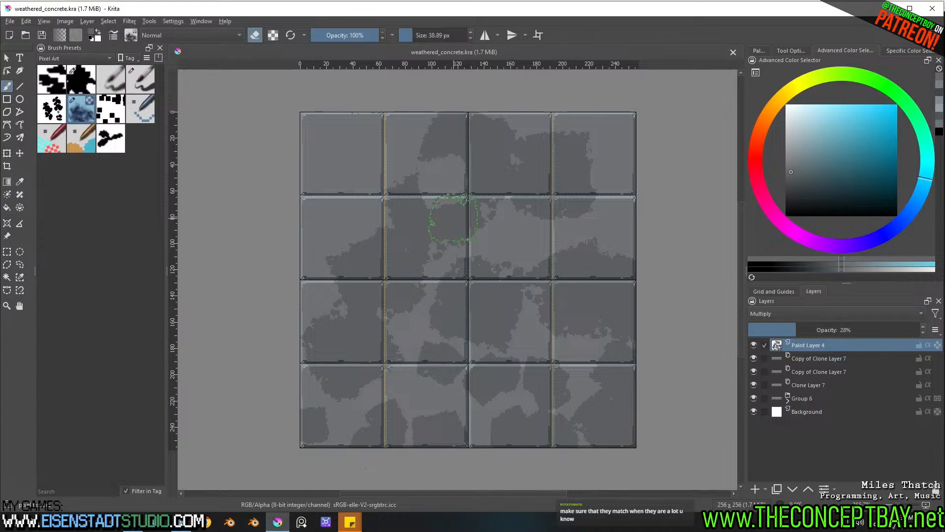
middle_click_drag(453, 219, 430, 239)
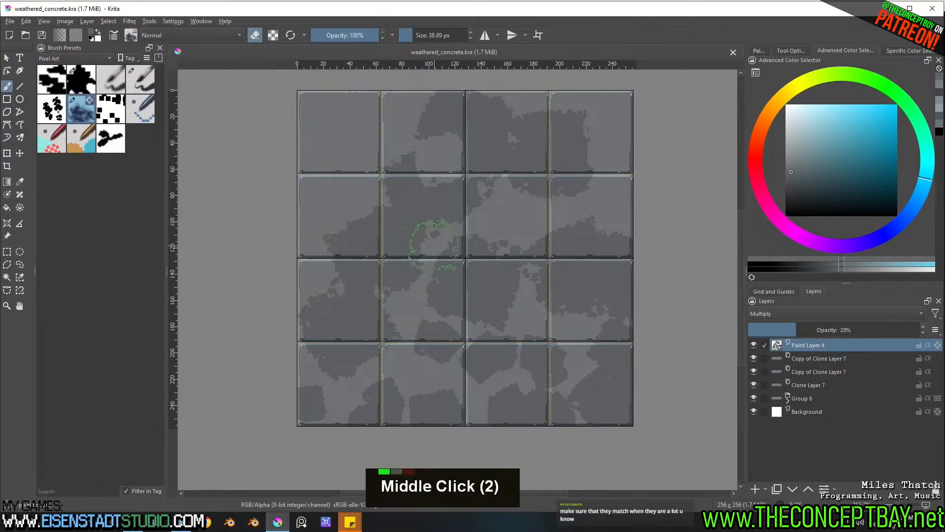
Step: Save the weathered_concrete image
mouse_move(442, 278)
middle_mouse_down()
mouse_move(447, 296)
mouse_move(446, 280)
mouse_move(490, 312)
mouse_move(430, 291)
mouse_move(451, 287)
middle_mouse_up()
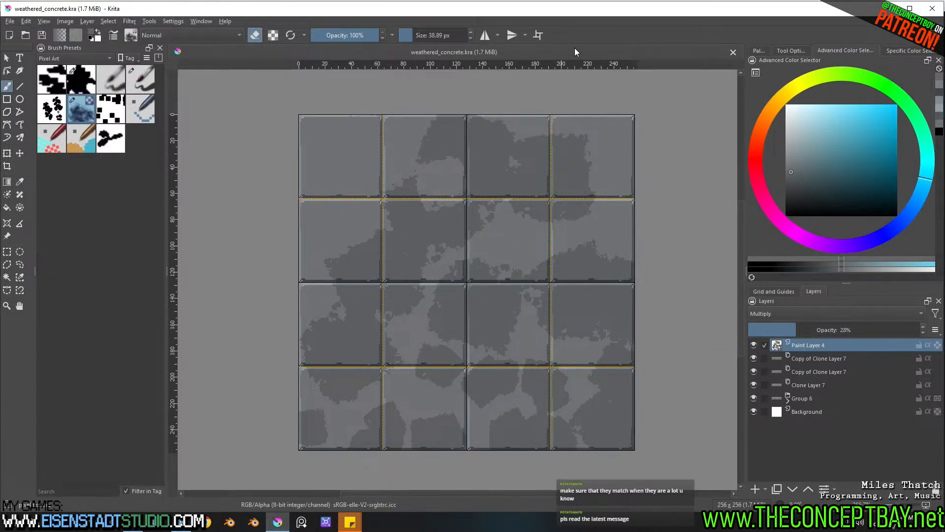
key("ctrl+s")
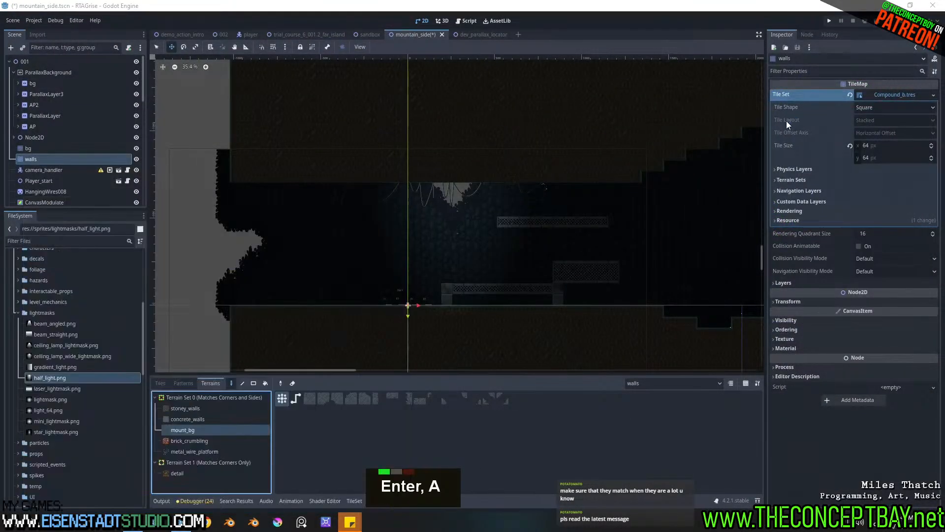
scroll(425, 227, "down", 1)
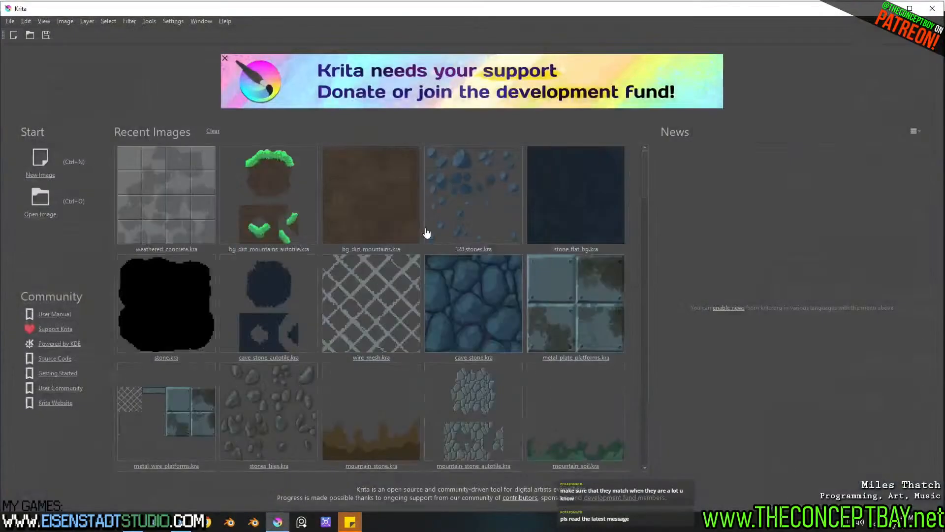
Step: Reopen weathered_concrete.kra from the recent images and hide Paint Layer 4
left_click(162, 186)
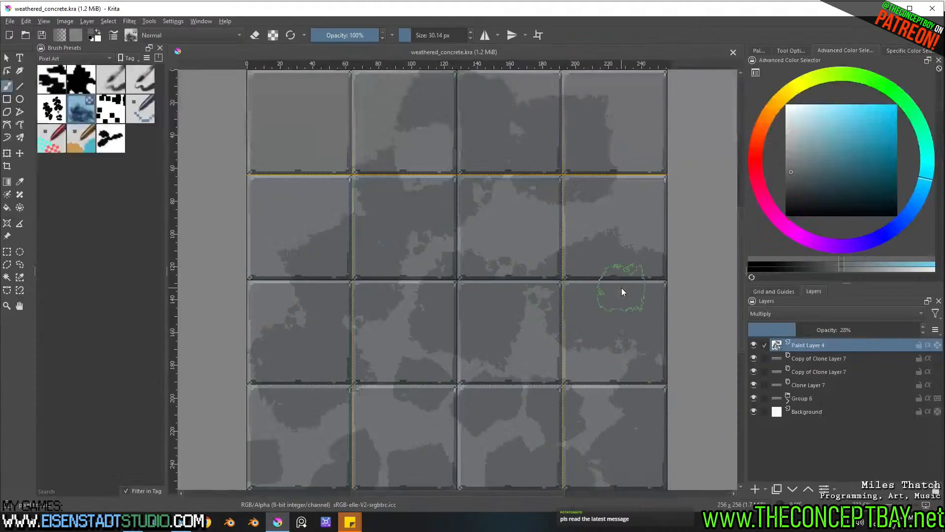
middle_click_drag(590, 312, 566, 301)
scroll(578, 302, "down", 1)
scroll(562, 289, "up", 1)
scroll(643, 265, "down", 1)
double_click(754, 345)
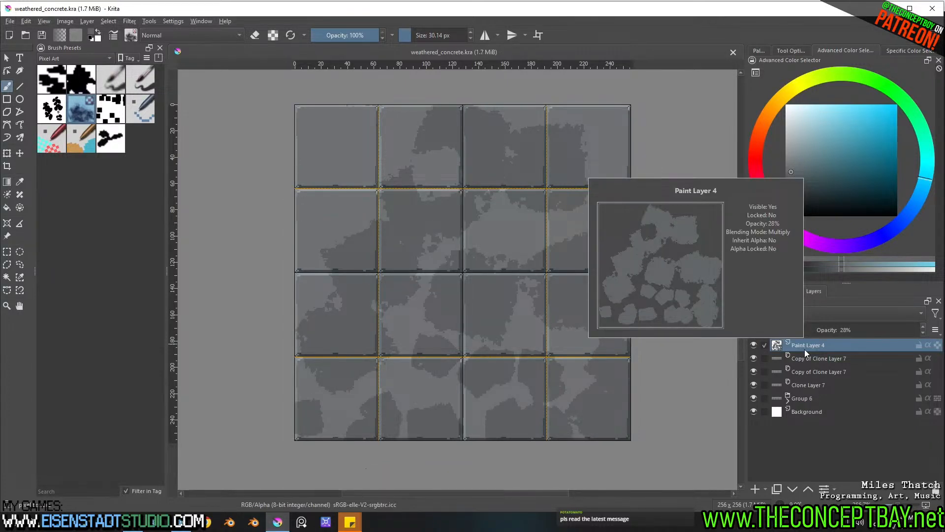
double_click(365, 468)
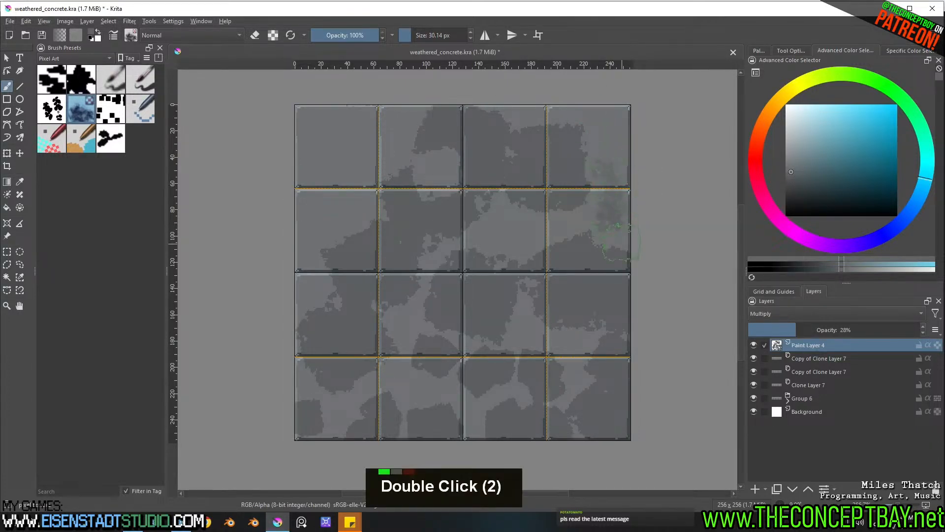
left_click(753, 345)
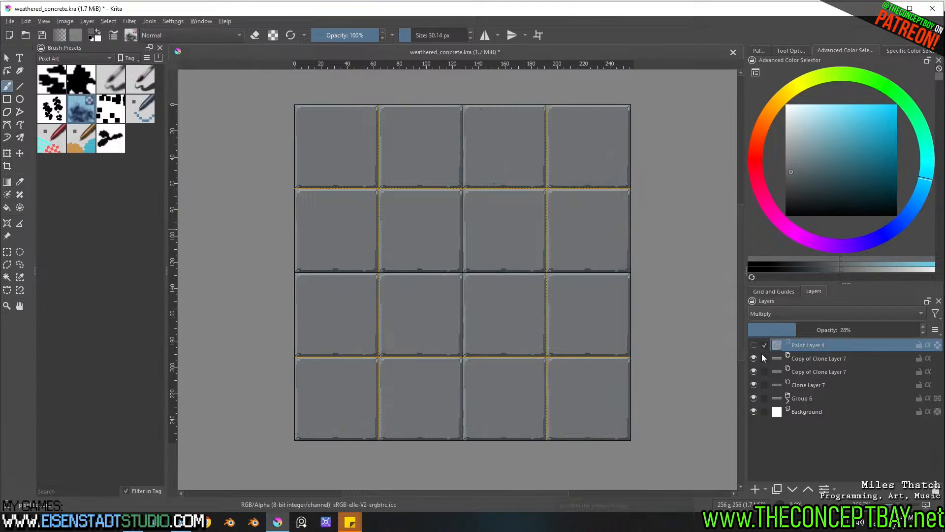
Step: Add a new paint layer and dab weathering stains across the concrete tiles with the brush enlarged to about 60 px
left_click(755, 488)
left_click_drag(559, 272, 595, 271, "shift")
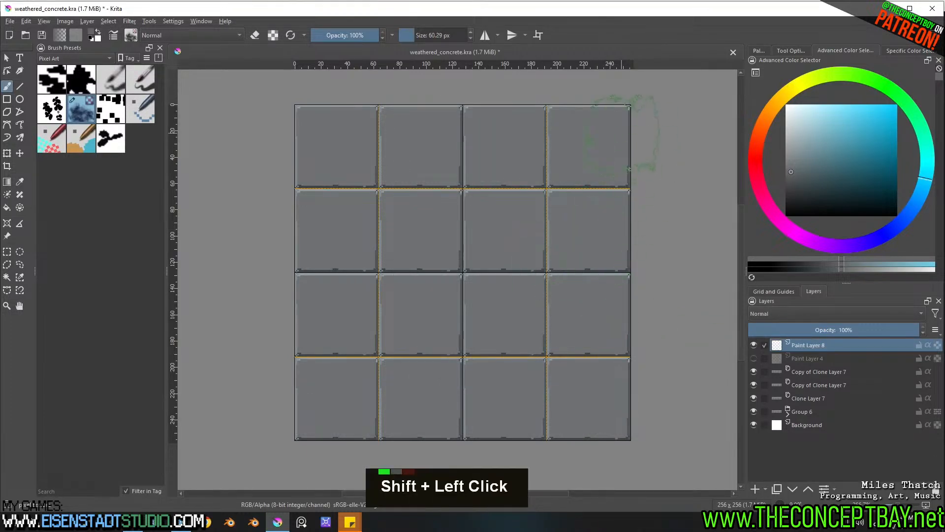
left_click(591, 202)
left_click(531, 157)
left_click(454, 242)
left_click(384, 237)
left_click(334, 320)
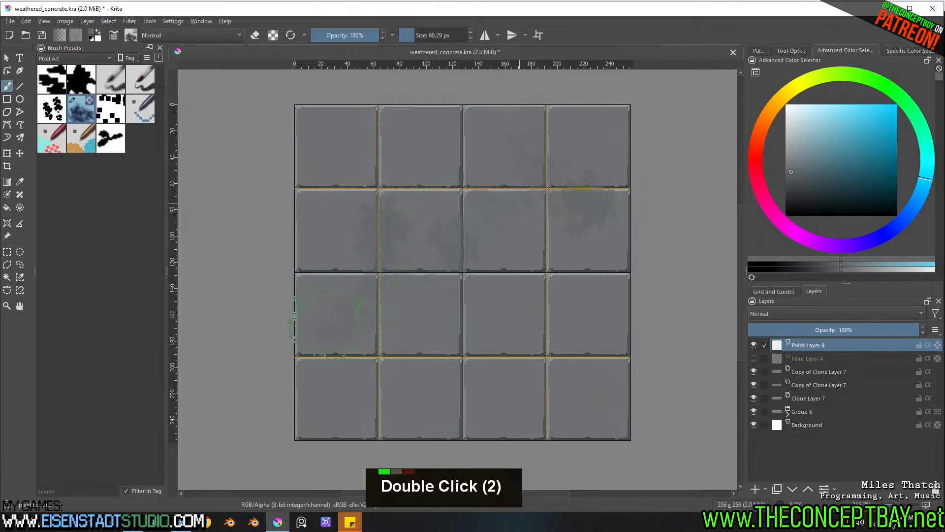
left_click(449, 321)
left_click(521, 355)
left_click(610, 313)
left_click(545, 262)
left_click(547, 307)
left_click(598, 424)
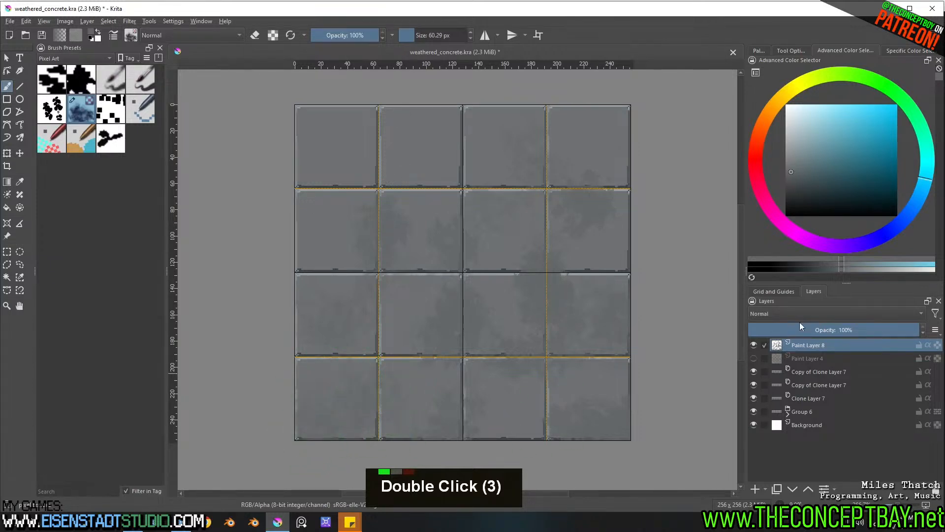
Step: Set the new stain layer's blending mode to Multiply and its opacity to 33%
left_click(782, 315)
left_click(772, 304)
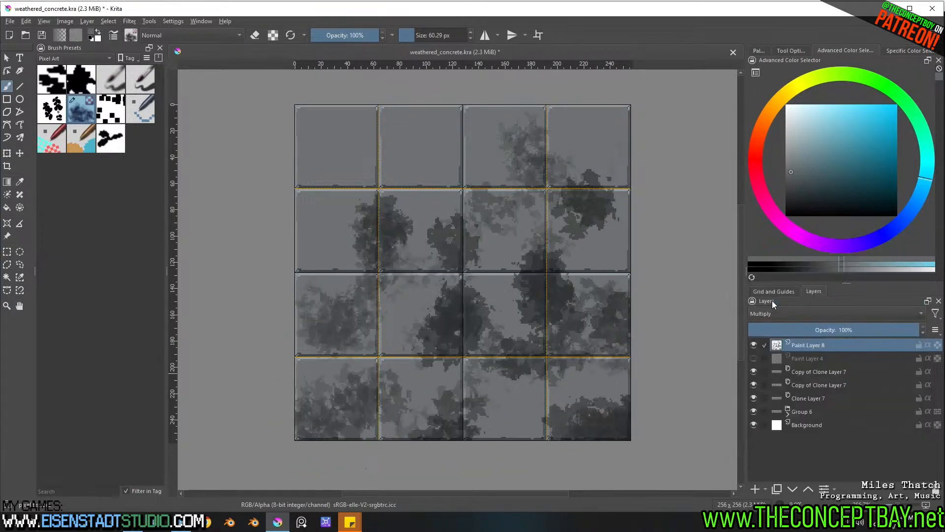
left_click(815, 315)
key("Escape")
left_click(818, 328)
left_click_drag(818, 325, 805, 329)
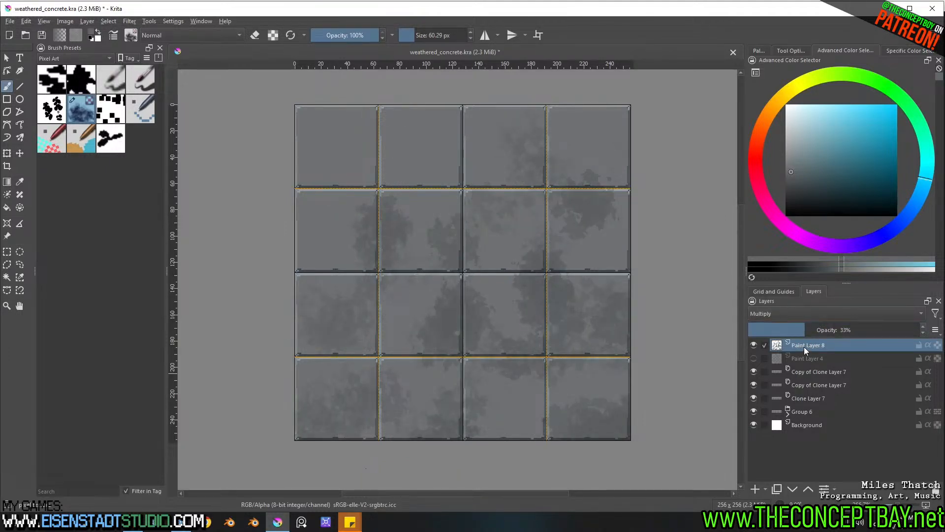
Step: Dab additional stains onto the top-row tiles and the leftmost tile of the second row
left_click(424, 158)
left_click(445, 115)
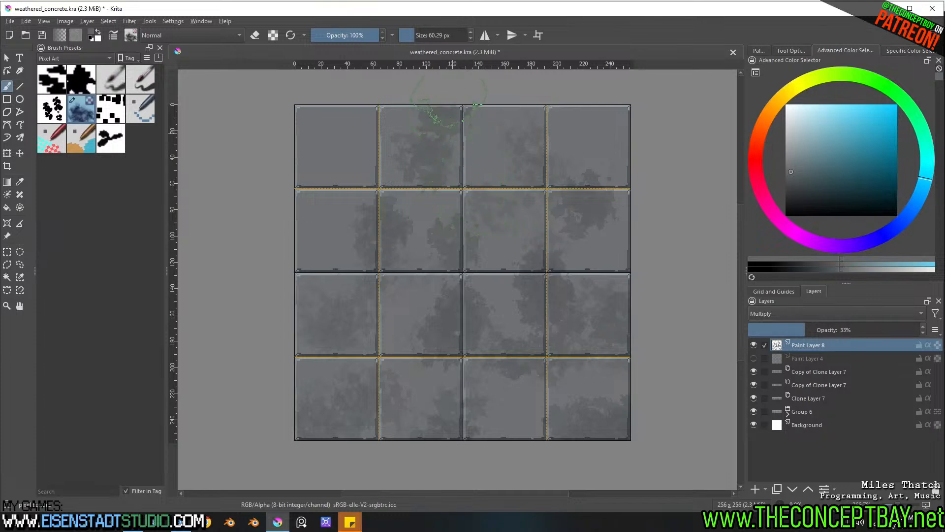
left_click(604, 82)
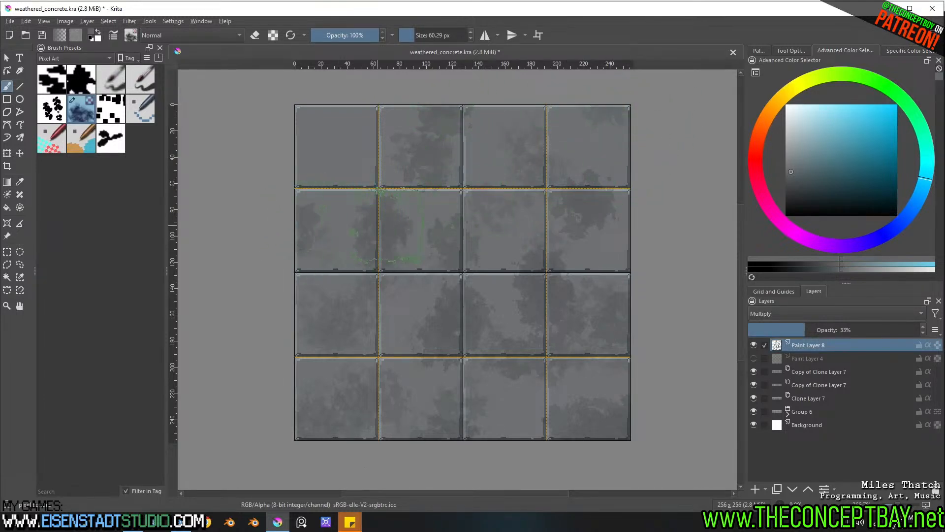
key("ctrl+z")
left_click(339, 231)
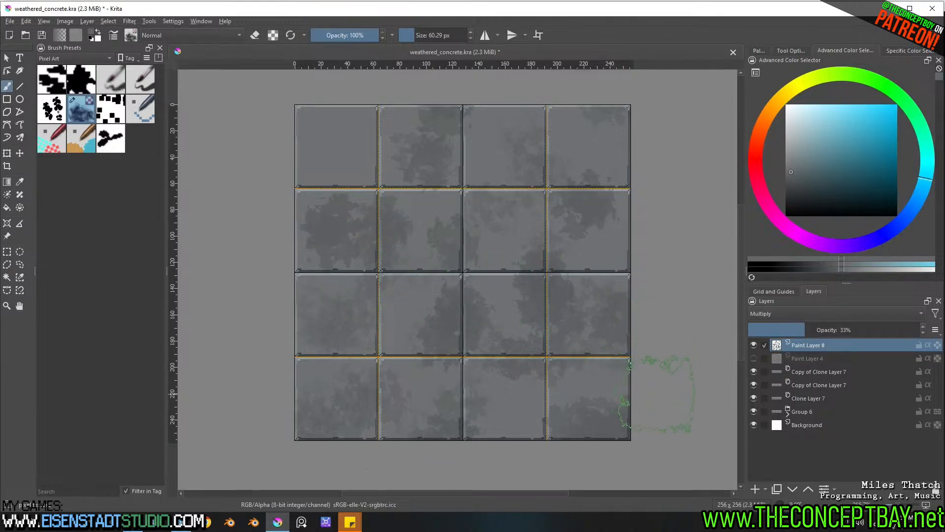
Step: Deselect everything and save the image
key("ctrl+shift+a")
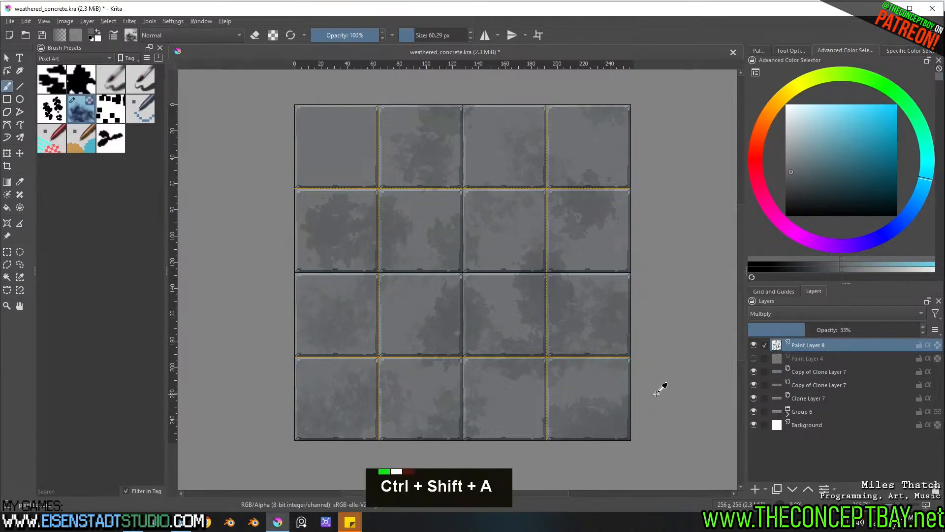
key("ctrl+s")
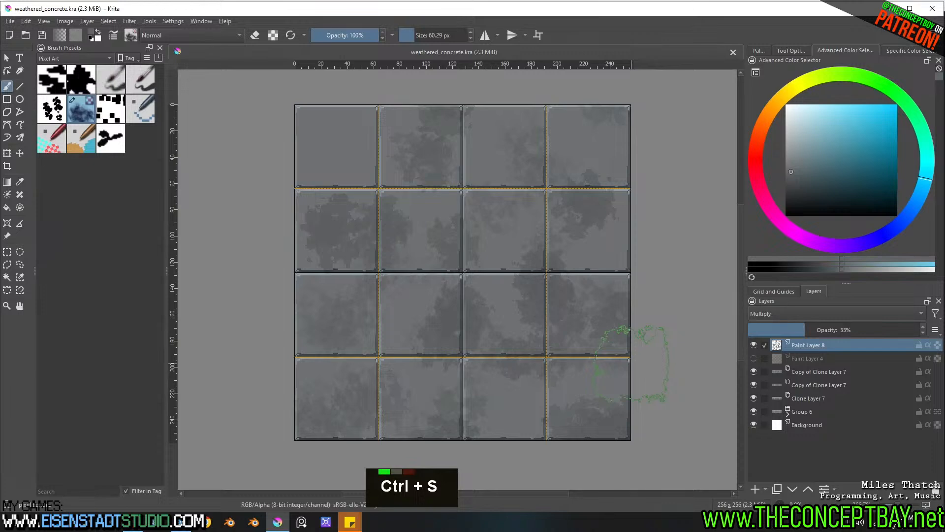
middle_click_drag(631, 362, 588, 360)
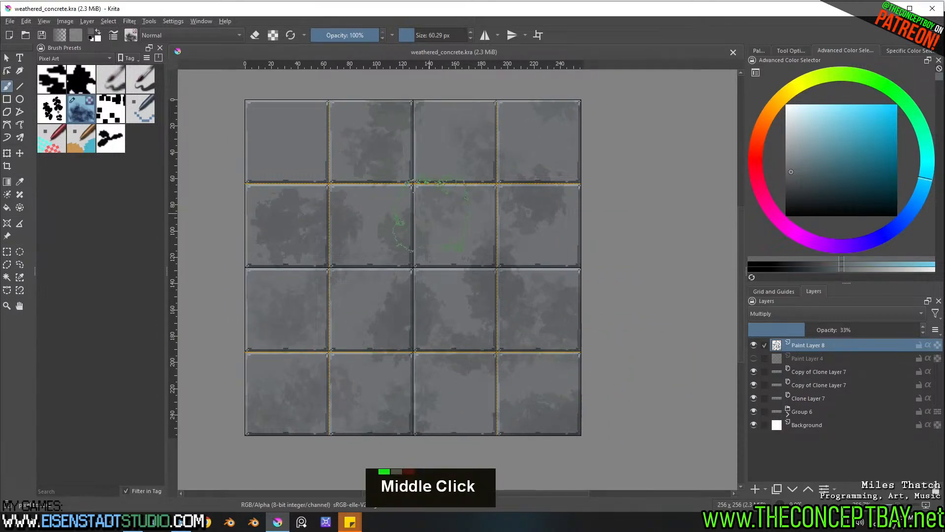
Step: Start exporting the image and browse to the rtag_rise/engine/tile_sprites folder as the destination
left_click(4, 22)
left_click(40, 114)
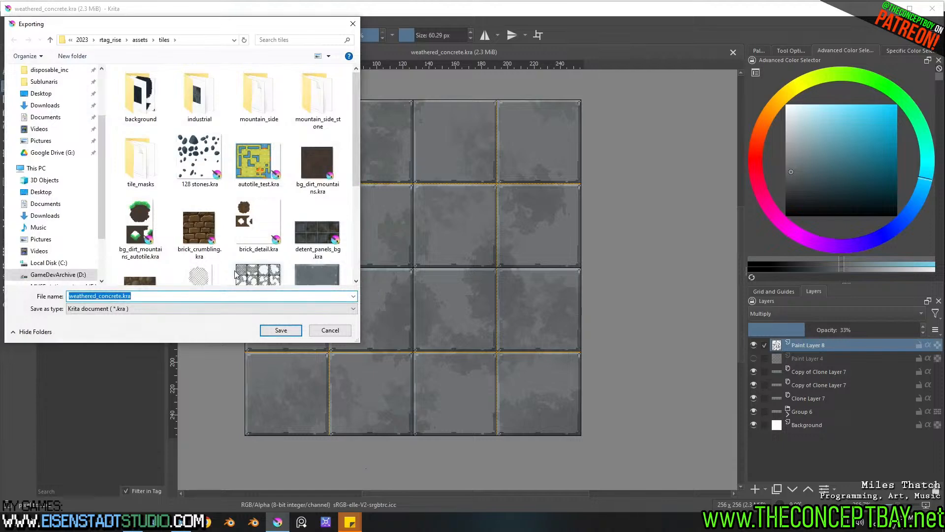
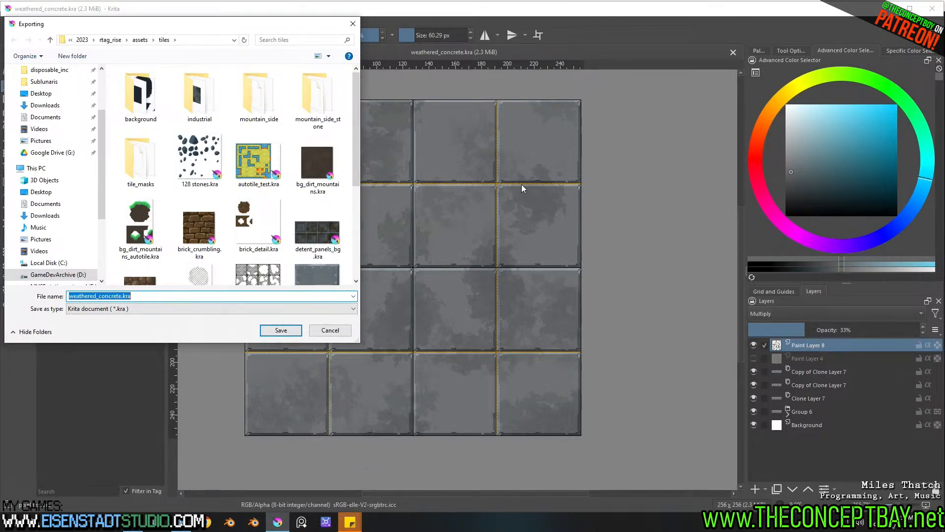
left_click_drag(353, 147, 352, 255)
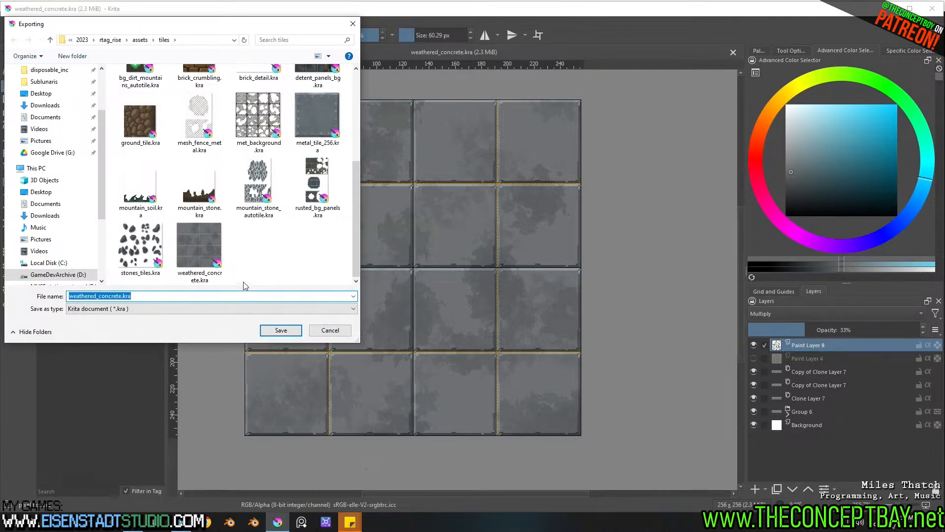
left_click(111, 40)
left_click(136, 95)
double_click(135, 95)
double_click(155, 261)
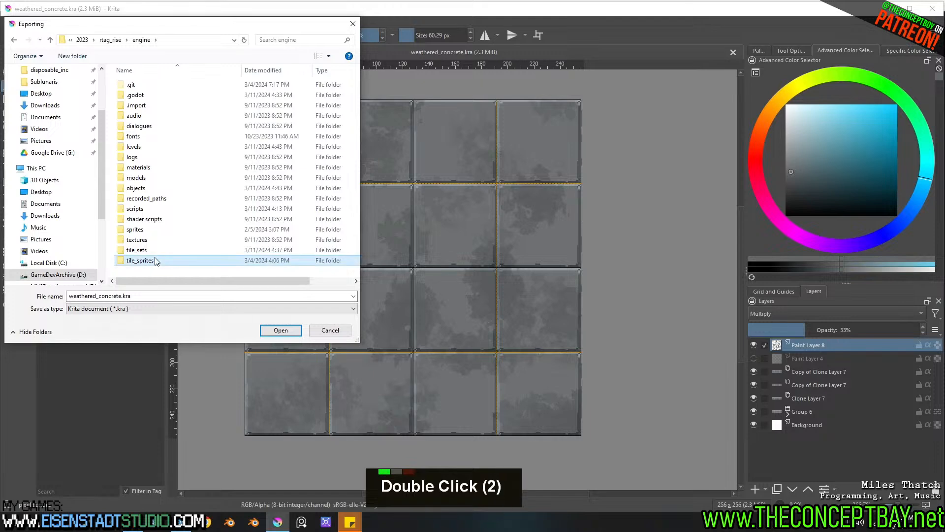
Step: Export the image in PNG format as weathered_concrete.png, then save the Krita document
double_click(151, 309)
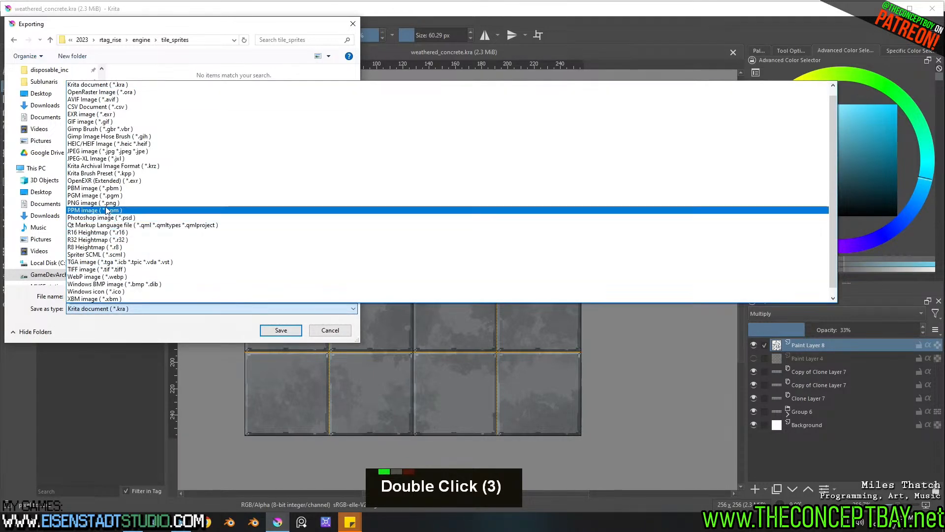
left_click(94, 202)
double_click(294, 331)
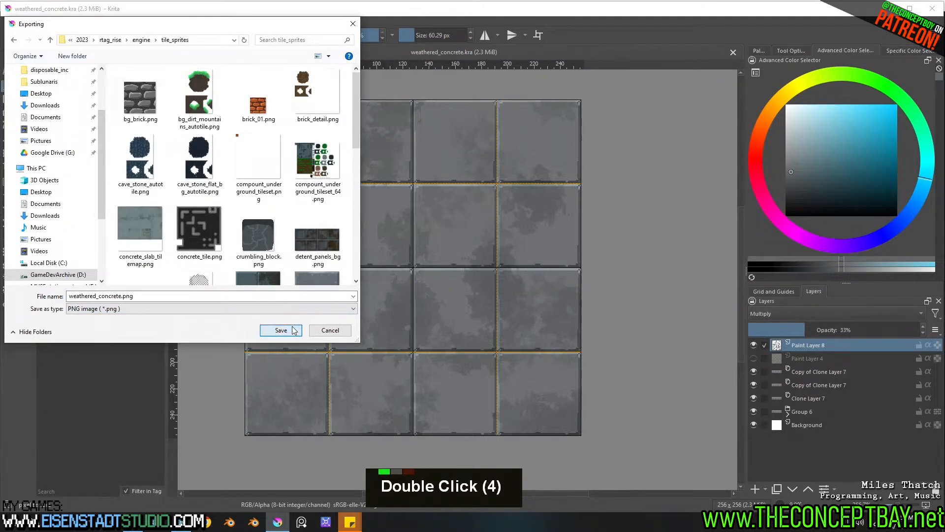
double_click(517, 361)
key("ctrl+s")
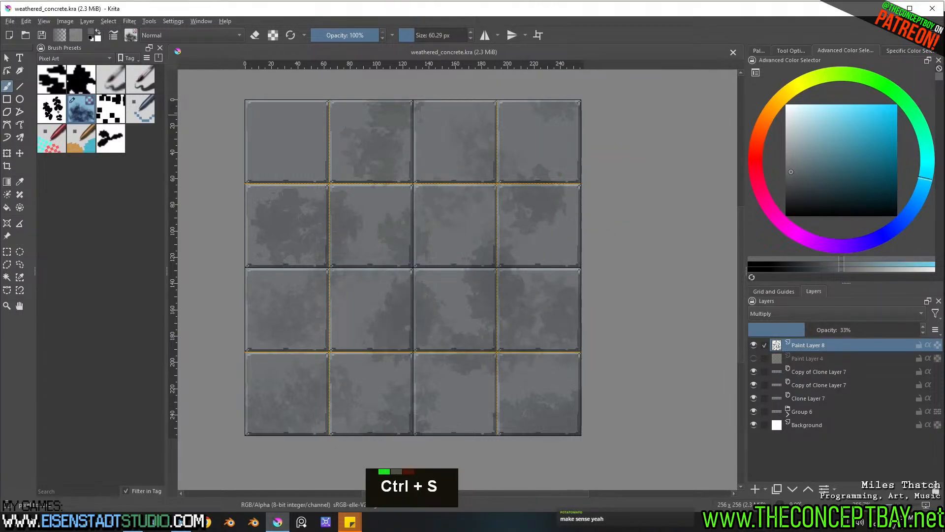
Step: Switch to Godot and open the TileSet editor for the walls tile map, enlarging its area
left_click(888, 8)
scroll(426, 292, "up", 6)
scroll(497, 226, "up", 2)
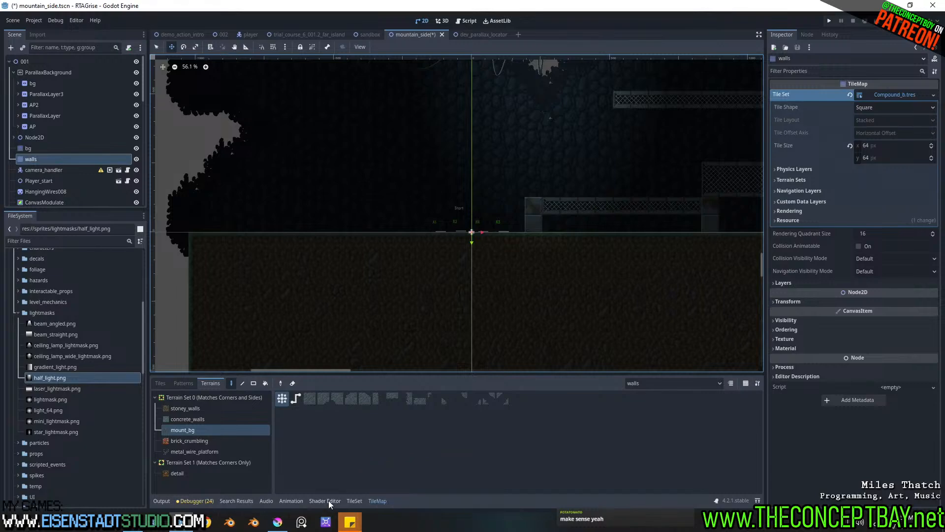
left_click(354, 501)
left_click_drag(250, 370, 259, 318)
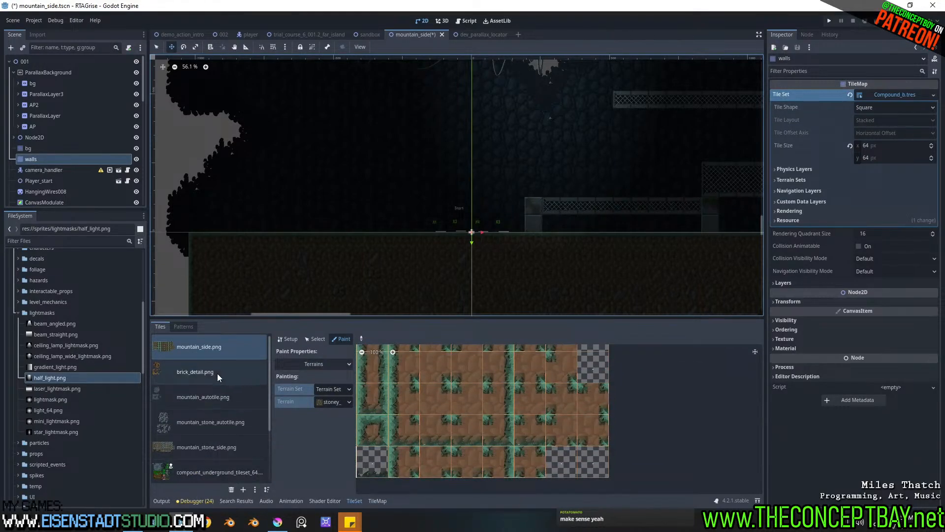
Step: Add weathered_concrete.png from the tile_sprites folder to the tile set as an atlas with automatically created tiles
left_click(18, 312)
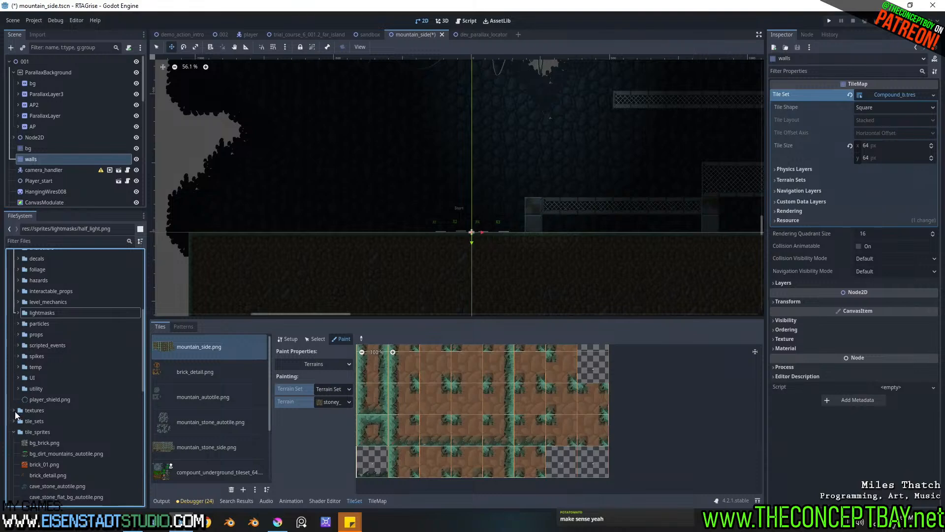
scroll(13, 431, "down", 5)
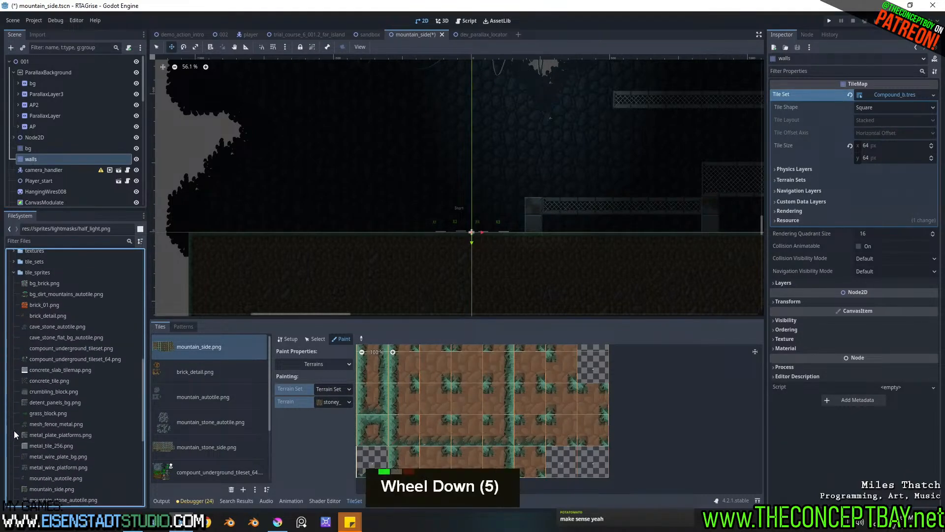
scroll(63, 401, "down", 8)
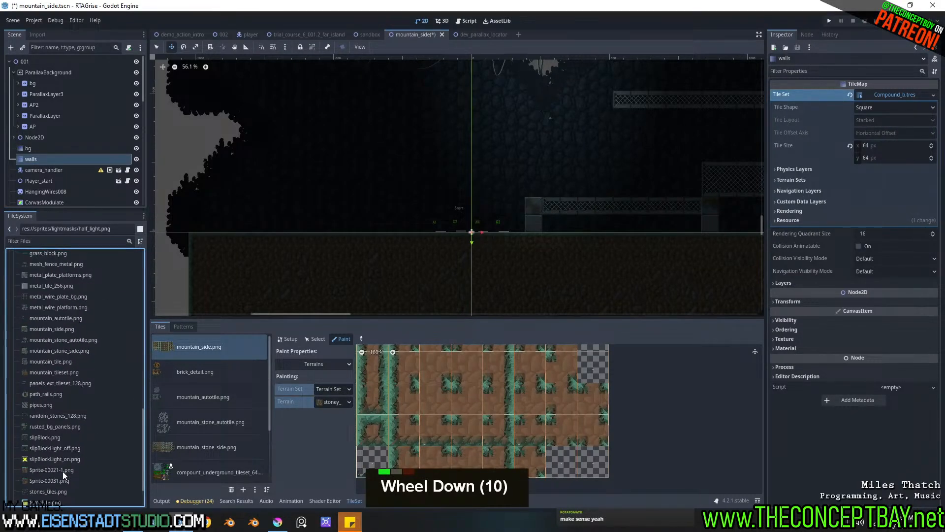
left_click_drag(56, 466, 262, 444)
left_click(495, 283)
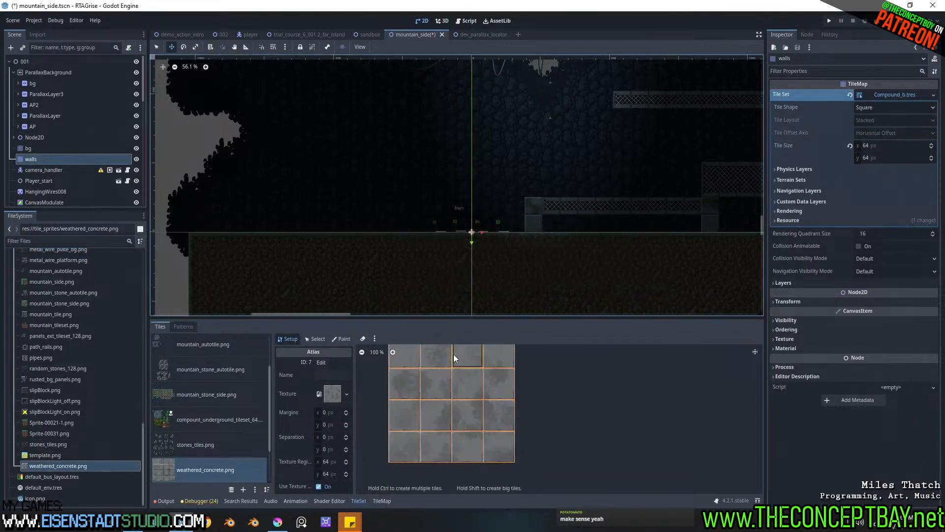
Step: Bring up terrain painting for the weathered_concrete atlas in an enlarged editor and check the available terrains
left_click_drag(489, 318, 493, 257)
scroll(461, 345, "up", 4)
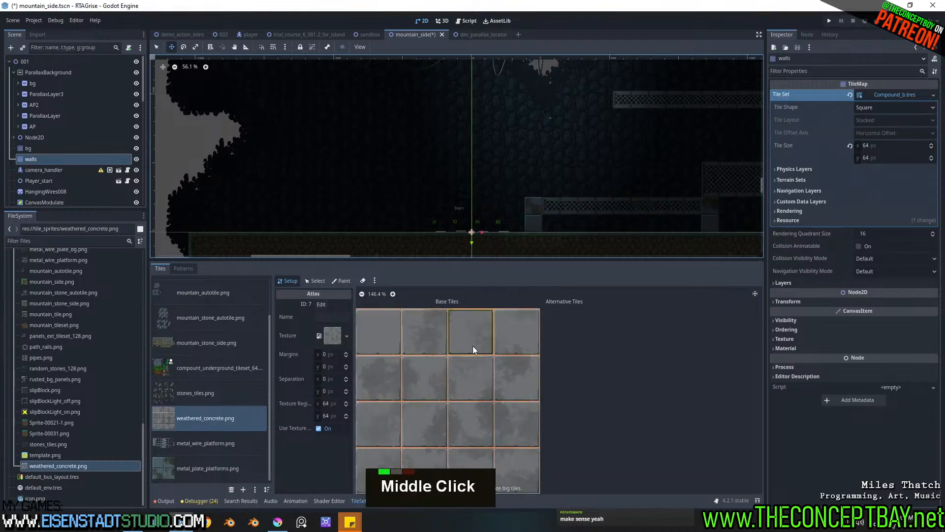
scroll(509, 333, "down", 2)
middle_click(386, 349)
left_click(341, 281)
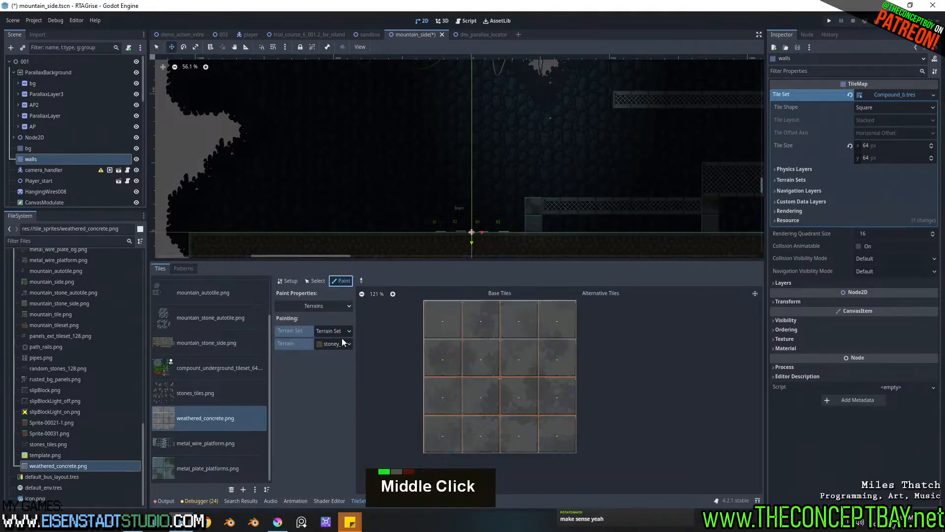
left_click(329, 344)
key("Escape")
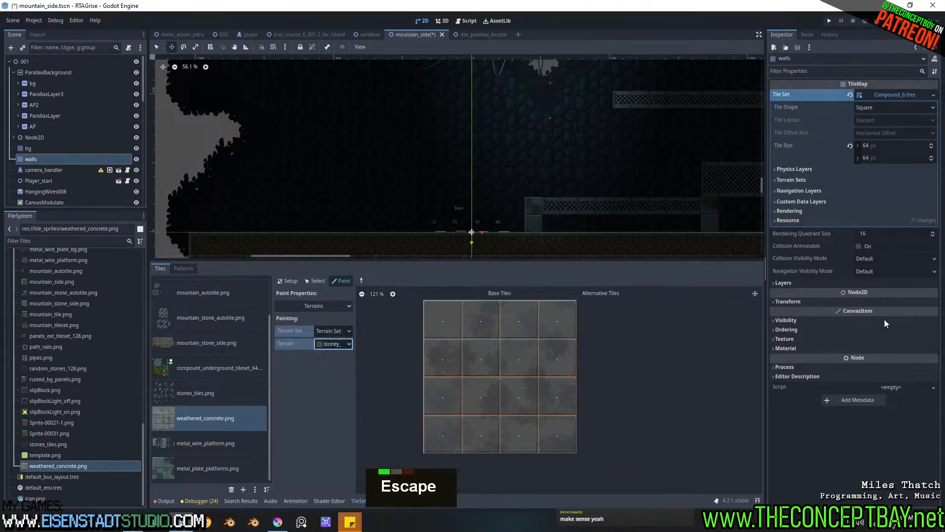
Step: Add a terrain named weathered_concrete to the tile set's Match Corners and Sides terrain set
left_click(800, 180)
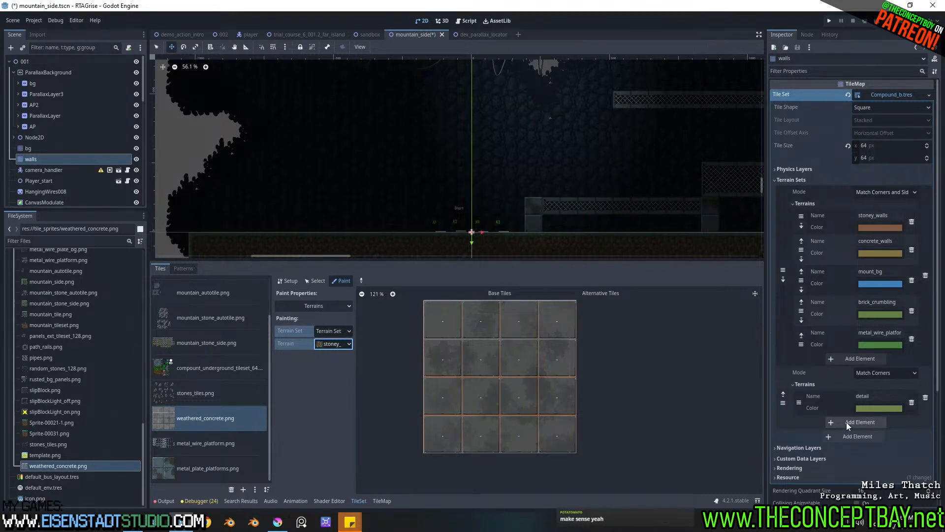
left_click(867, 362)
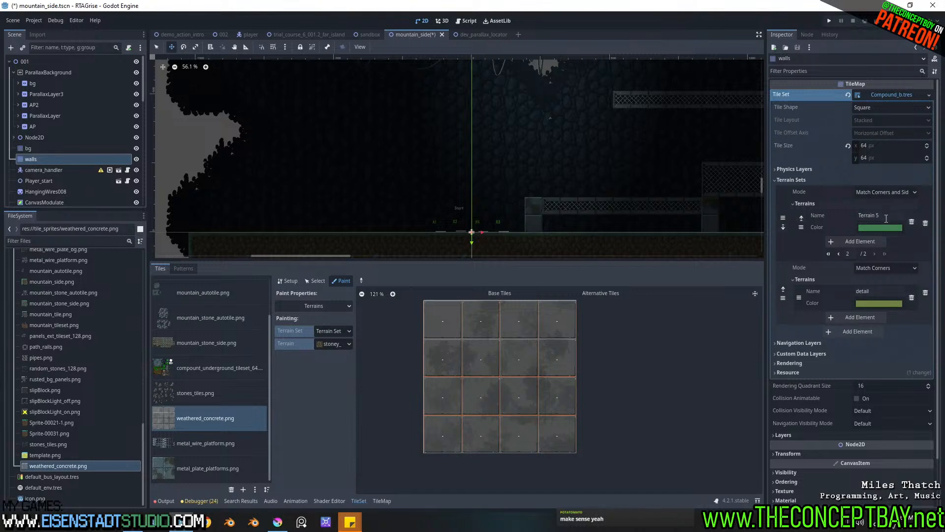
left_click(886, 217)
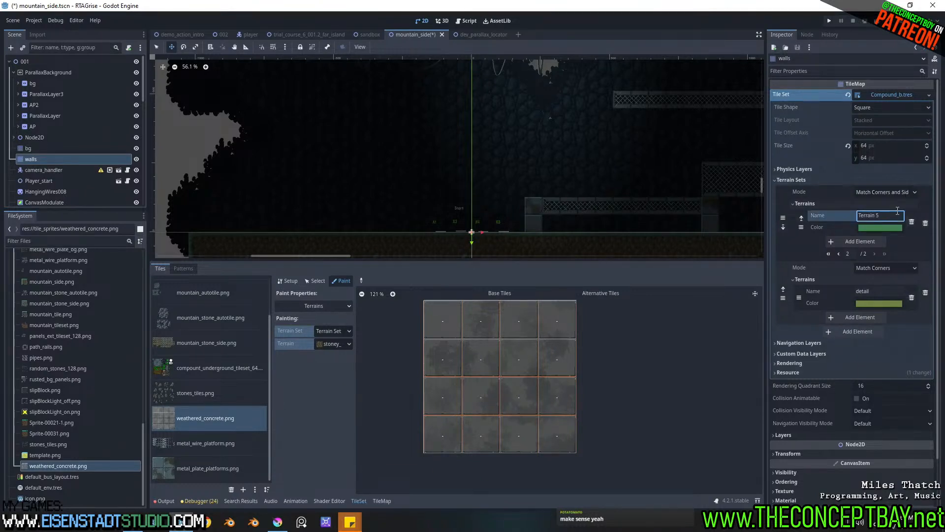
key("ctrl+a")
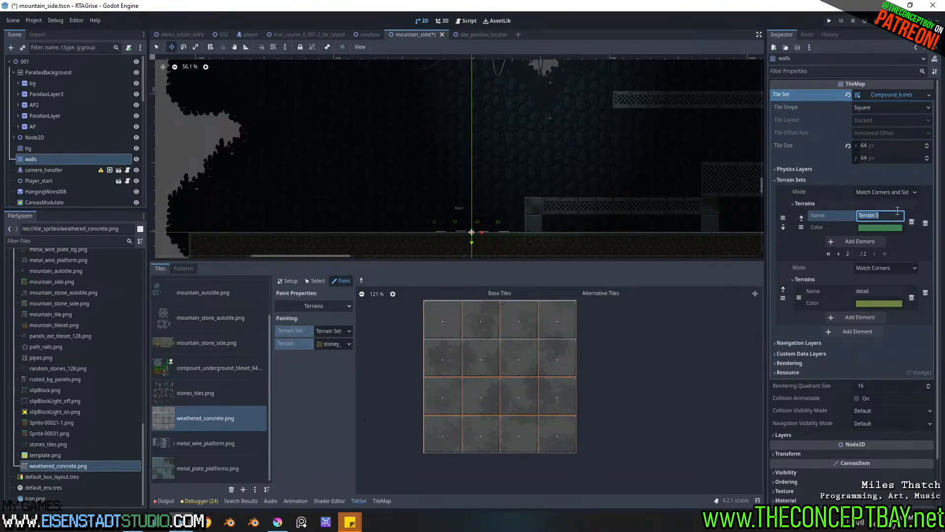
type("wea")
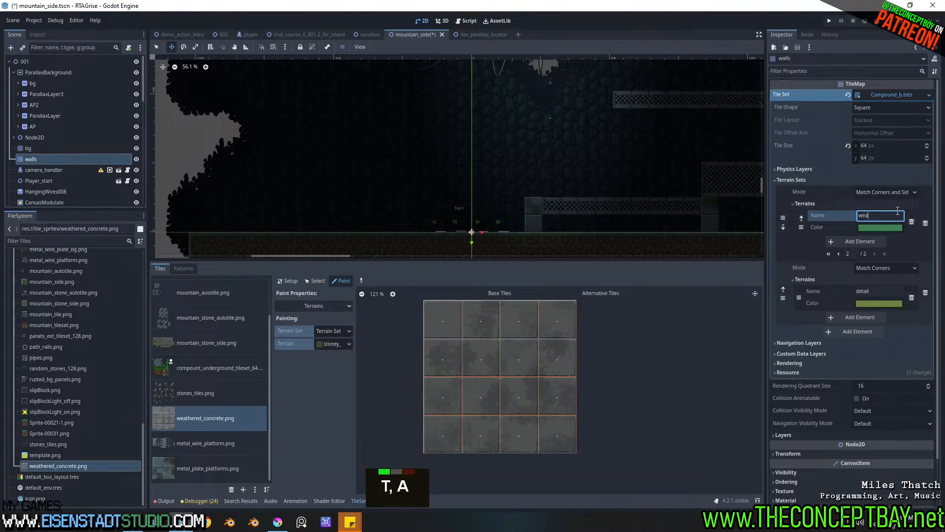
type("thered_concrete")
key("Return")
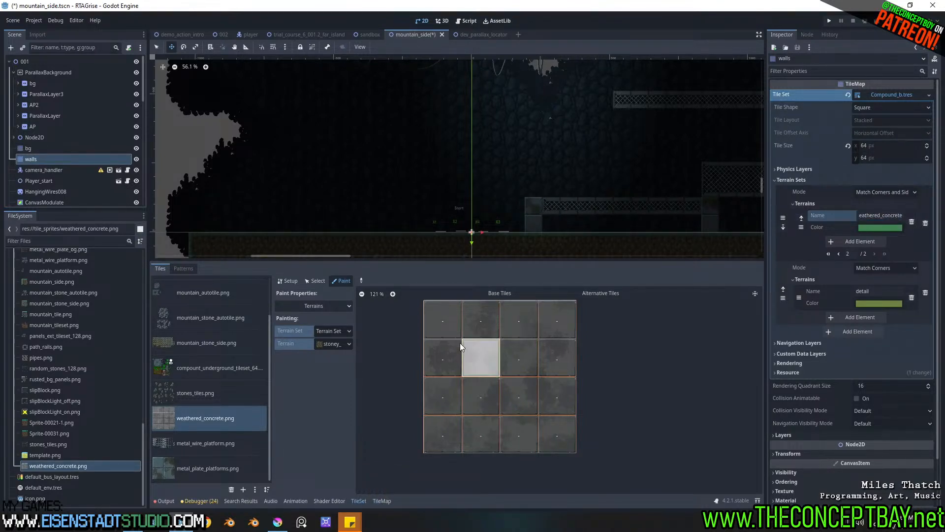
Step: Try painting the terrain on the weathered_concrete tiles, then remove the Match Corners and Sides terrain set
left_click_drag(457, 325, 465, 350)
mouse_move(573, 390)
left_mouse_down()
mouse_move(426, 413)
mouse_move(577, 432)
left_mouse_up()
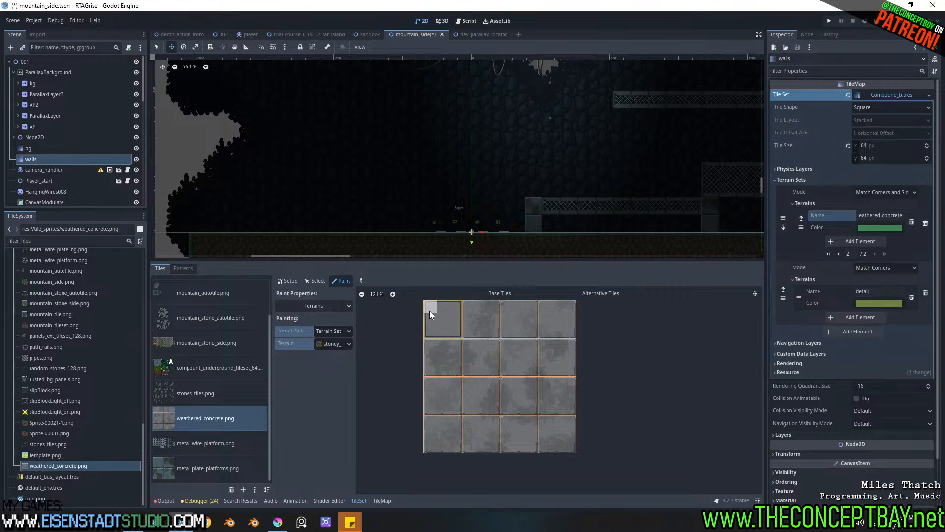
left_click(926, 224)
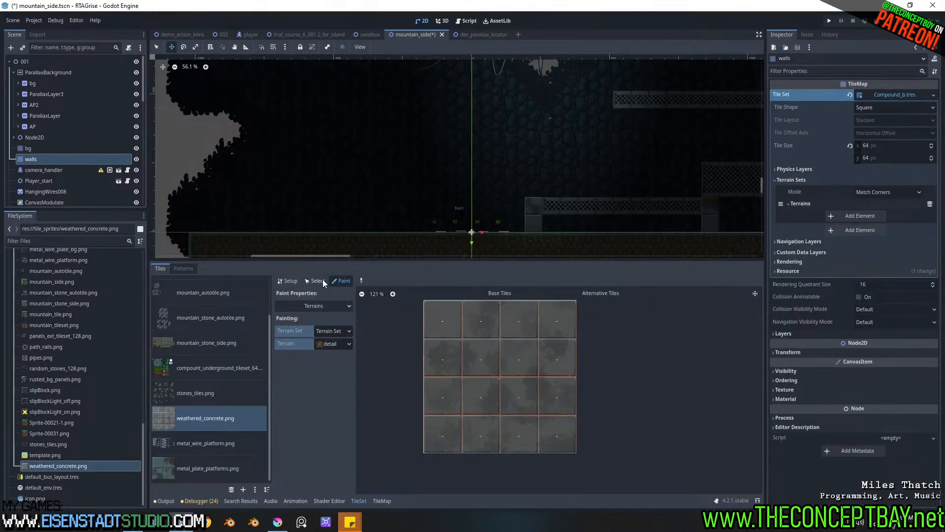
Step: Paint the full-square Physics Layer 0 collision shape onto all the weathered_concrete tiles
left_click(321, 305)
left_click(298, 396)
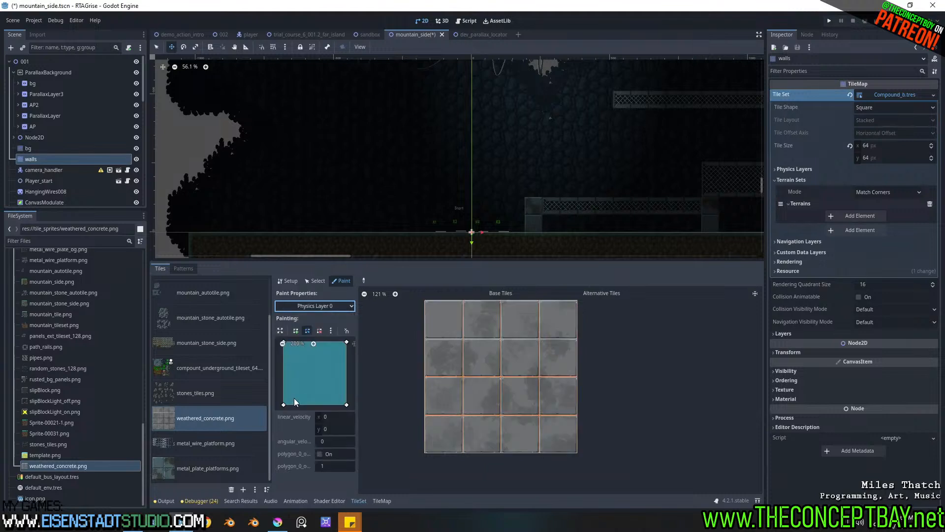
mouse_move(446, 324)
left_mouse_down()
mouse_move(548, 341)
mouse_move(467, 364)
mouse_move(477, 393)
mouse_move(571, 407)
mouse_move(490, 444)
mouse_move(419, 446)
left_mouse_up()
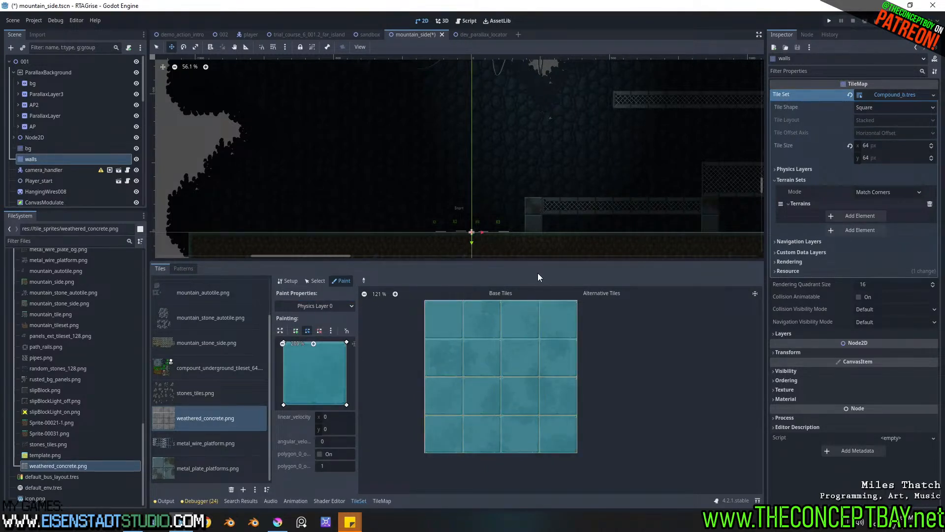
Step: Switch to tile map painting, select all sixteen weathered_concrete tiles as the brush, and enable random tile placement
left_click_drag(544, 260, 507, 348)
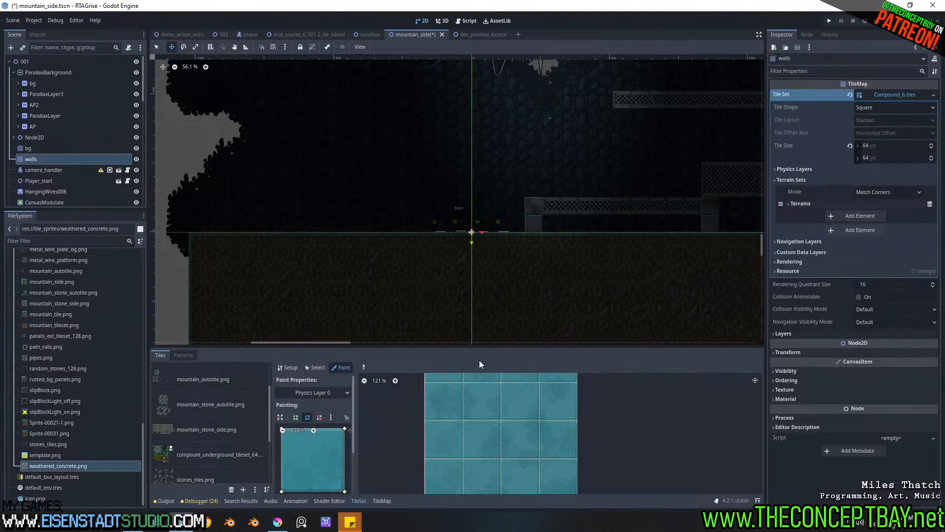
left_click(382, 500)
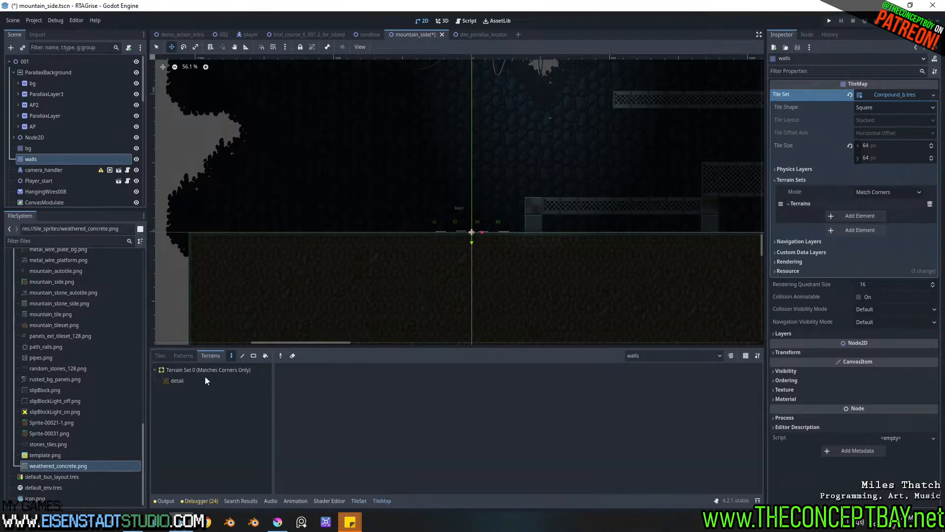
left_click(183, 356)
left_click(161, 355)
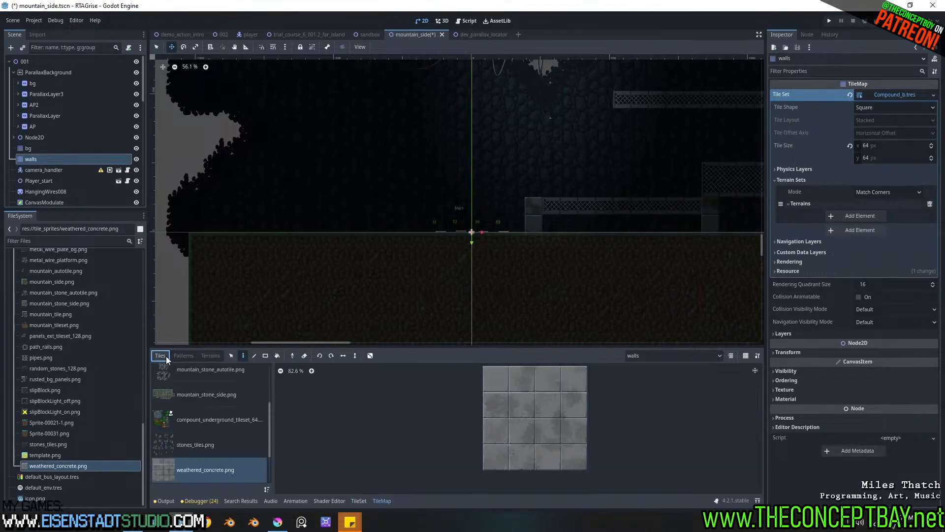
left_click(196, 466)
left_click_drag(490, 371, 561, 449)
left_click(370, 356)
Step: Paint two rows of random concrete tiles on the walls layer along the floor's upper edge, extending to its left end
middle_click_drag(444, 249, 463, 263)
scroll(512, 265, "down", 4)
left_click(670, 358)
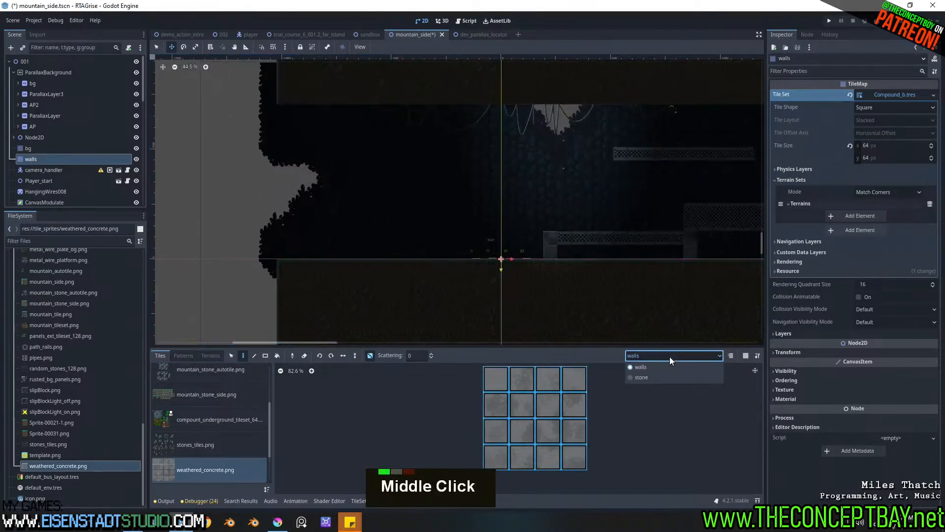
left_click(646, 368)
left_click(232, 355)
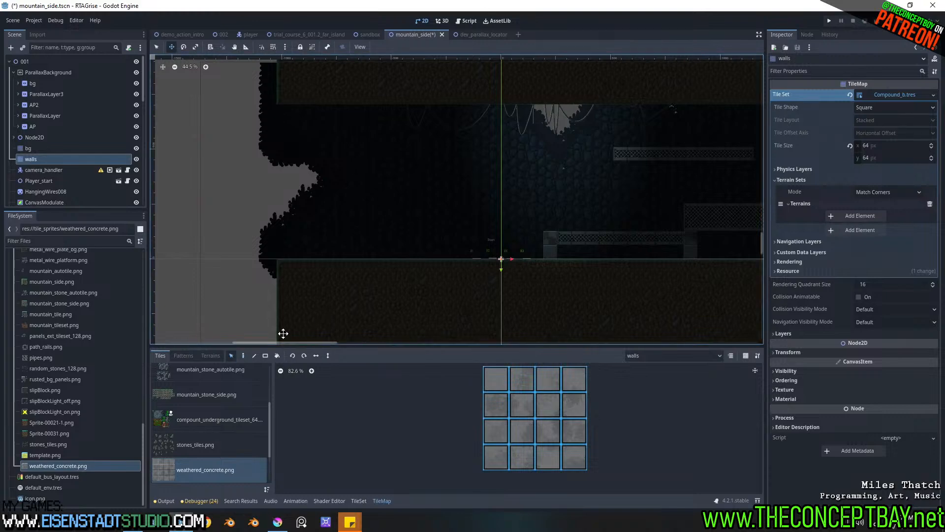
left_click(157, 47)
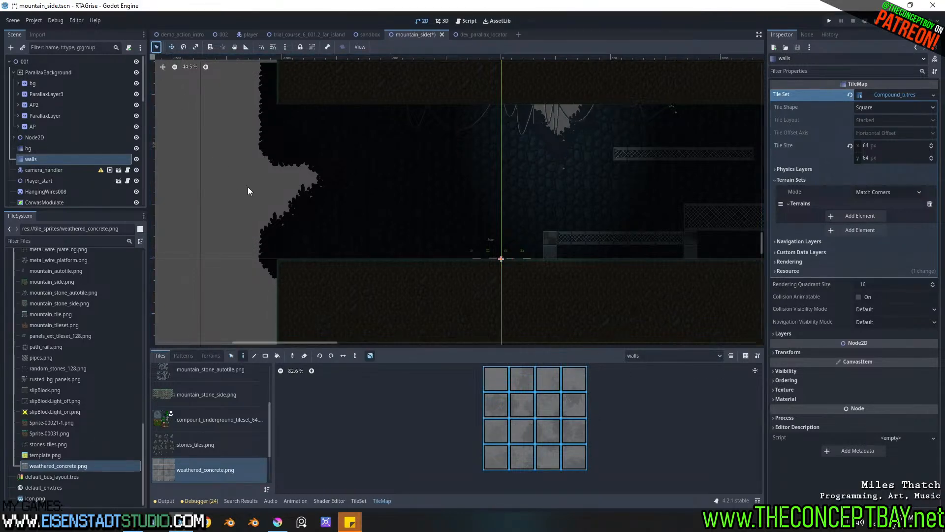
left_click_drag(521, 267, 481, 266)
scroll(474, 280, "up", 5)
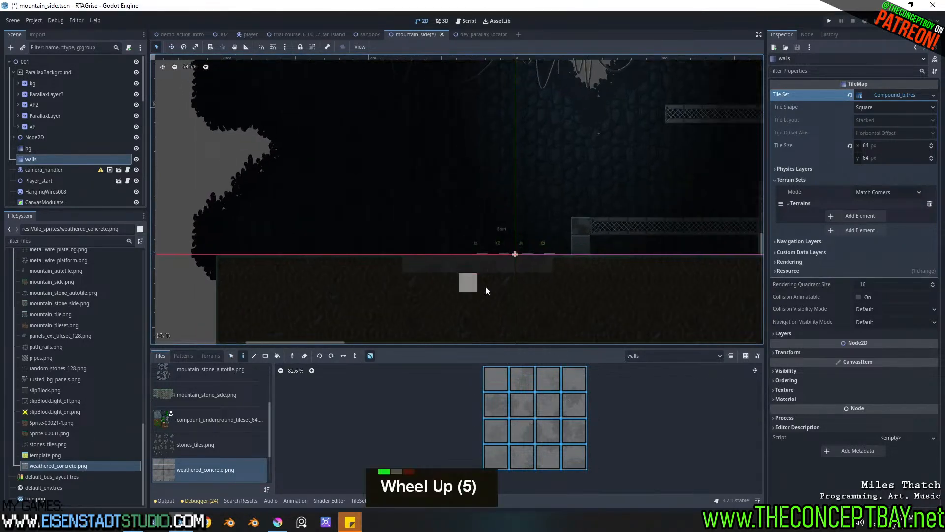
middle_click_drag(573, 265, 558, 241)
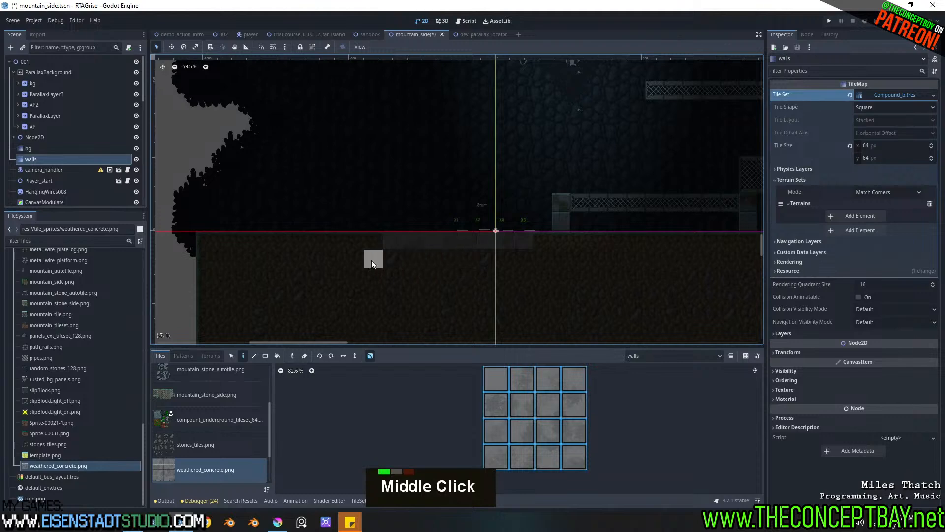
mouse_move(377, 243)
left_mouse_down()
mouse_move(266, 241)
mouse_move(443, 256)
mouse_move(234, 257)
left_mouse_up()
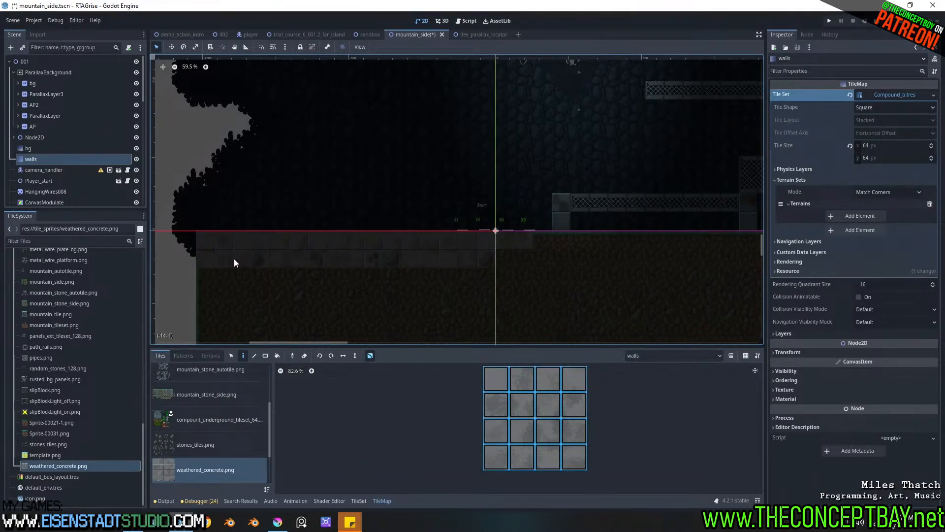
Step: Paint concrete tiles along the ceiling's lower edge and around its left end, erasing the stray tiles hanging beneath it
scroll(314, 197, "down", 7)
middle_click_drag(314, 197, 524, 151)
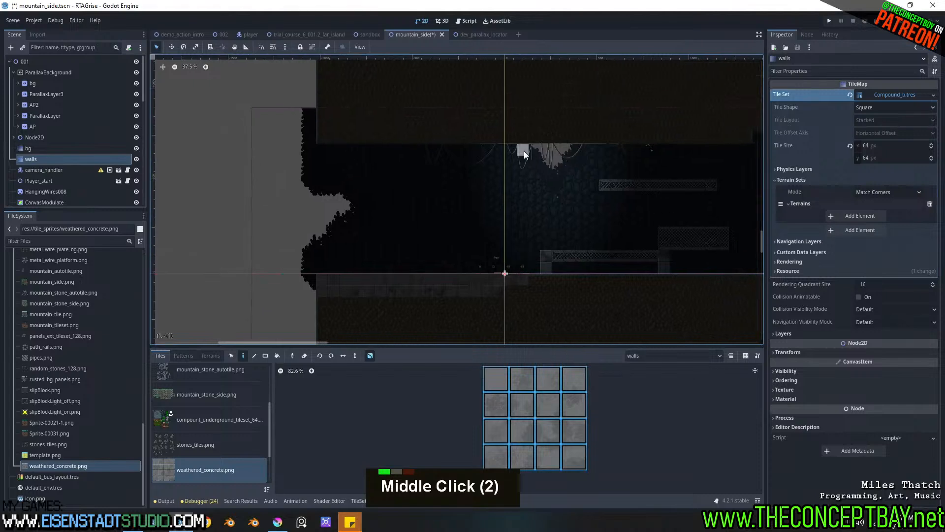
mouse_move(495, 136)
left_mouse_down()
mouse_move(441, 139)
mouse_move(609, 137)
left_mouse_up()
mouse_move(450, 140)
left_mouse_down()
mouse_move(516, 132)
mouse_move(503, 129)
left_mouse_up()
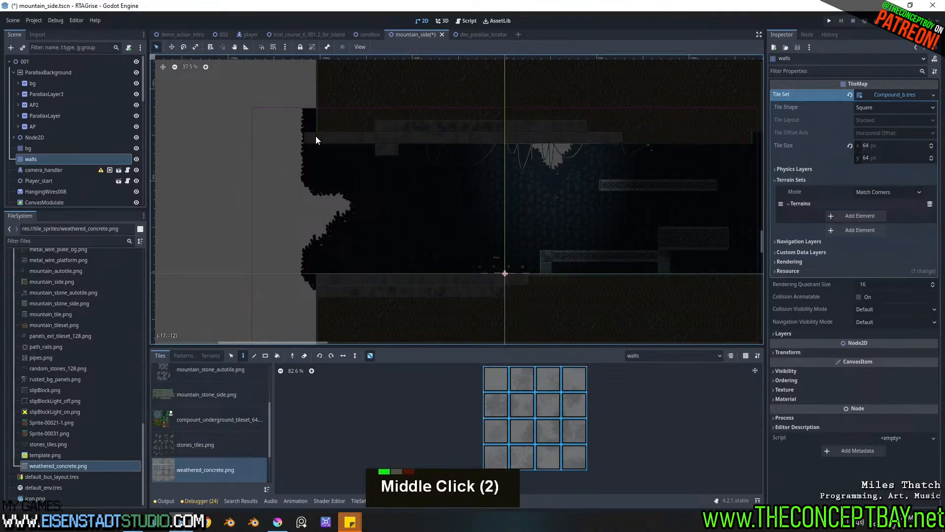
right_click_drag(358, 147, 416, 151)
middle_click_drag(416, 152, 445, 163)
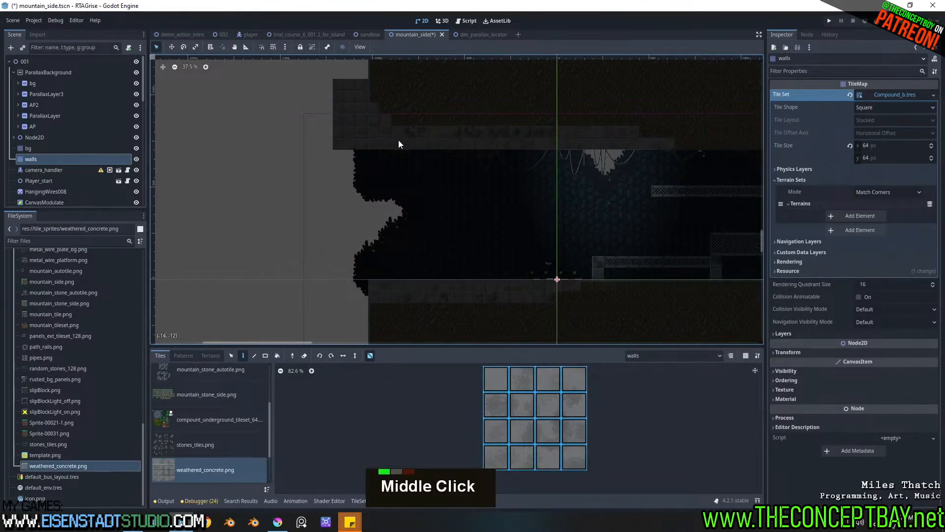
middle_click_drag(409, 135, 446, 109)
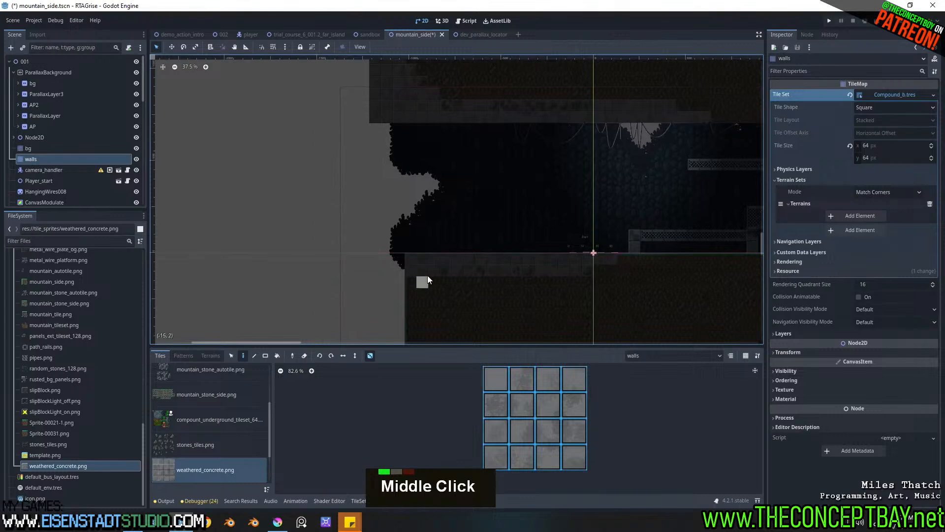
Step: Extend the floor to the left with a block of concrete tiles and add a raised row on top
left_click_drag(418, 291, 412, 261)
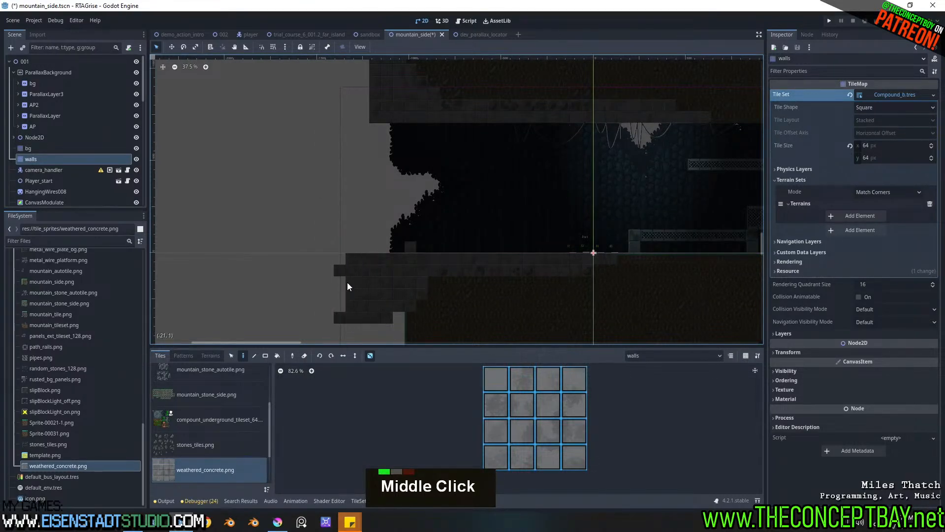
middle_click_drag(462, 255, 407, 284)
left_click_drag(343, 276, 257, 278)
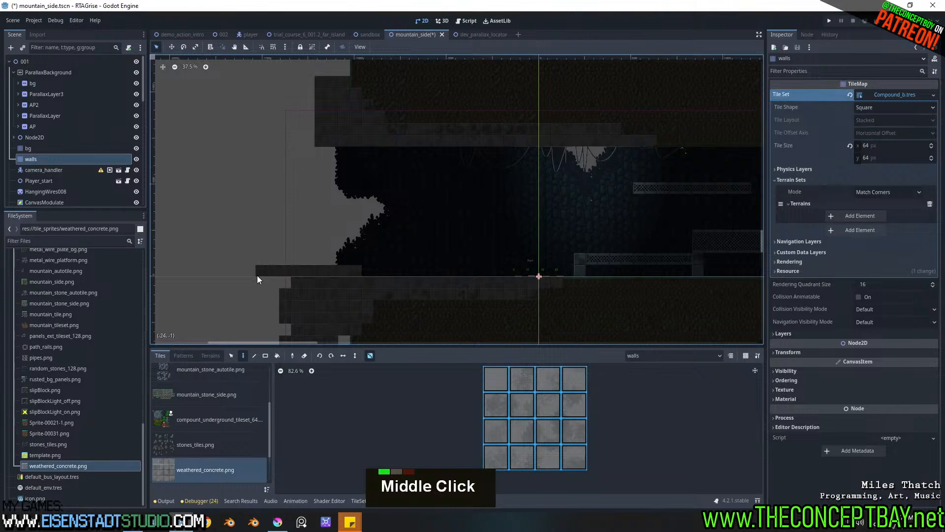
Step: Extend the ceiling block to the left with more concrete tiles and fill the gaps in it
middle_click_drag(349, 244, 392, 120)
left_click_drag(391, 113, 388, 90)
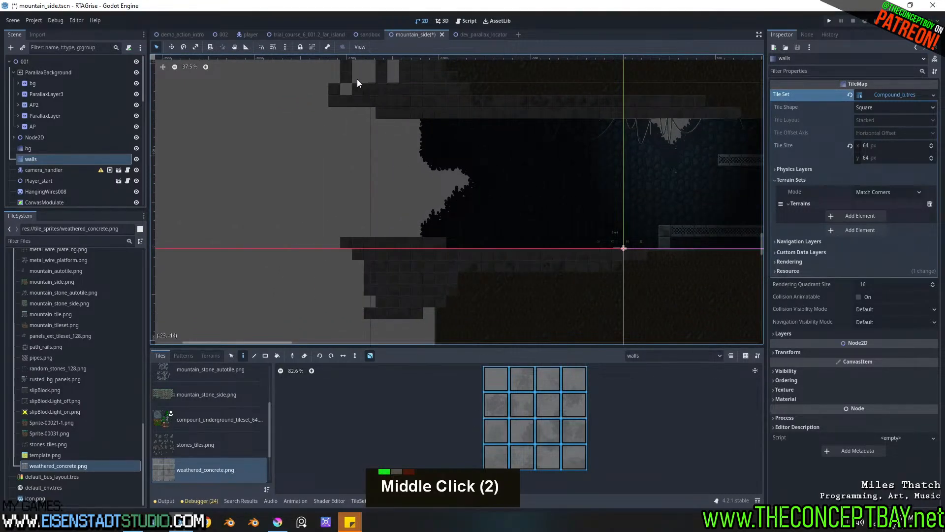
middle_click_drag(396, 79, 404, 121)
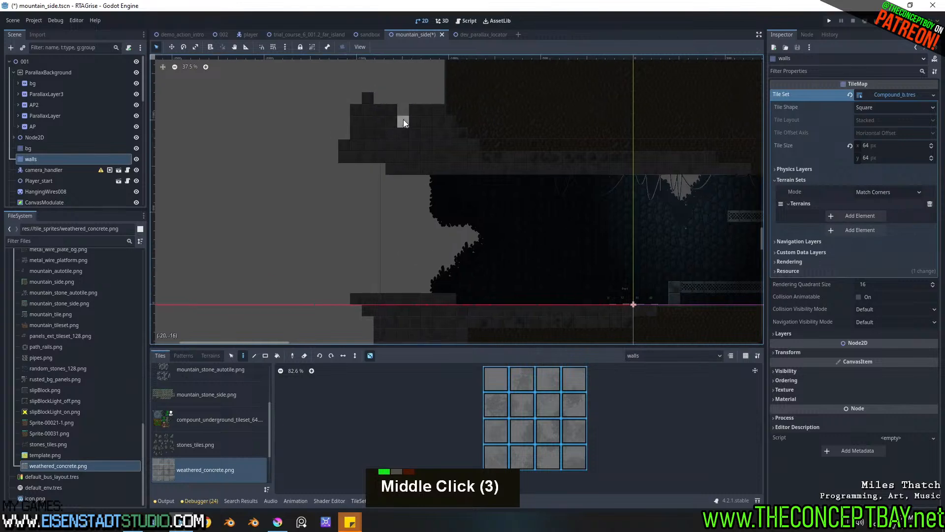
double_click(342, 121)
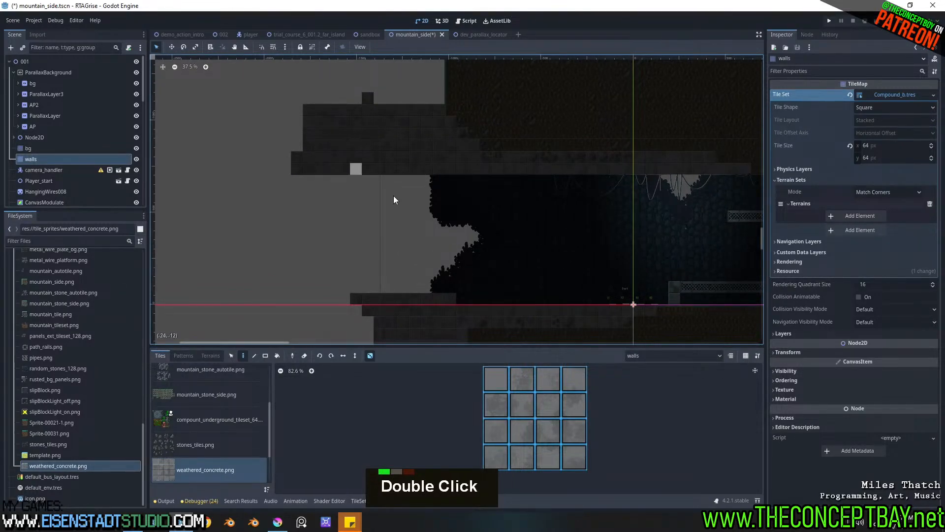
Step: Fill the area beneath the extended floor with concrete rectangles and close the left opening between floor and ceiling with a wall
middle_click_drag(367, 178, 363, 57)
mouse_move(292, 178)
left_mouse_down("ctrl+shift")
mouse_move(442, 258)
mouse_move(295, 181)
left_mouse_up("ctrl+shift")
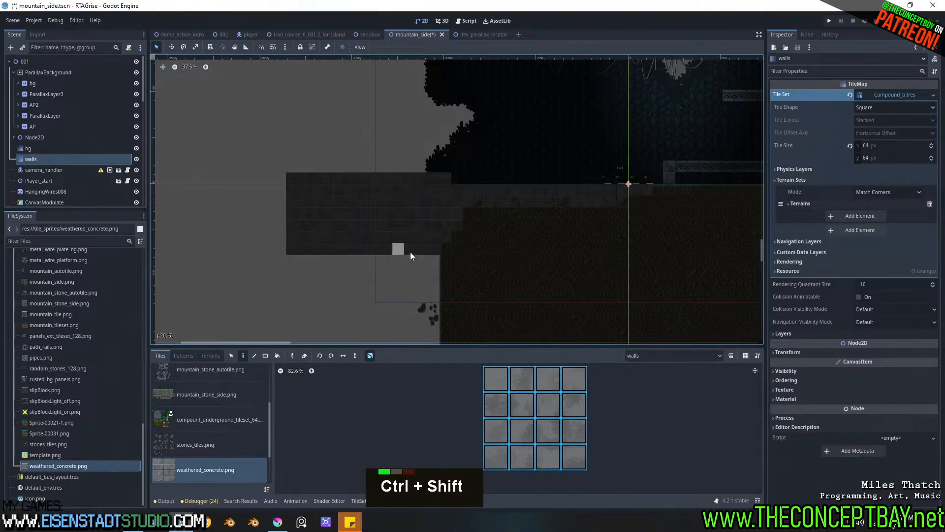
left_click_drag(435, 262, 291, 330, "ctrl+shift")
middle_click_drag(344, 274, 350, 200)
left_click(349, 200, "ctrl+shift")
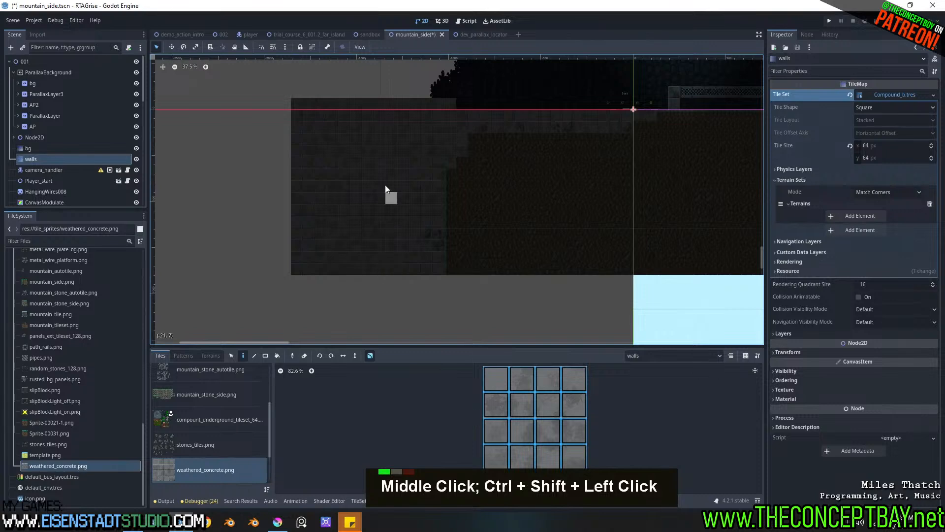
scroll(393, 203, "down", 1)
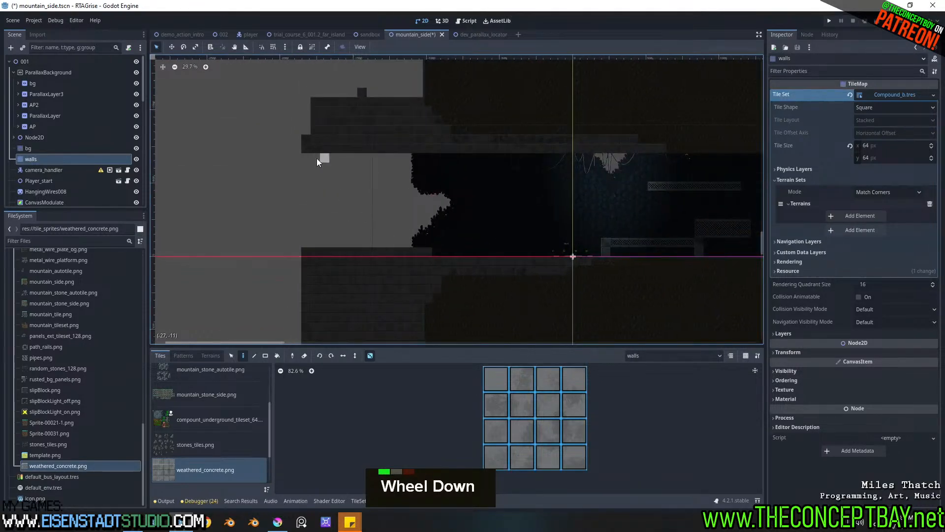
left_click_drag(306, 158, 305, 241, "ctrl+shift")
Step: Fill large rectangular areas of concrete tiles outside the left wall and above the extended ceiling
scroll(349, 237, "up", 3)
scroll(349, 237, "up", 4)
scroll(345, 234, "down", 4)
middle_click_drag(364, 226, 431, 267)
scroll(402, 232, "down", 11)
middle_click_drag(403, 232, 432, 191)
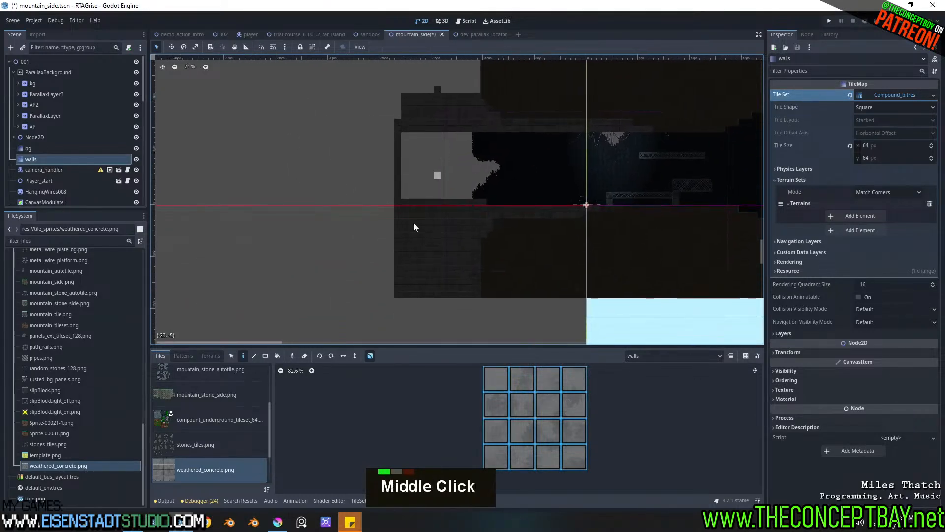
mouse_move(390, 293)
left_mouse_down("ctrl+shift")
mouse_move(384, 221)
mouse_move(299, 79)
mouse_move(291, 82)
left_mouse_up("ctrl+shift")
mouse_move(345, 109)
middle_mouse_down()
mouse_move(346, 146)
mouse_move(319, 223)
middle_mouse_up()
left_click_drag(371, 229, 370, 161, "ctrl+shift")
left_click_drag(265, 195, 452, 130, "ctrl+shift")
left_click_drag(448, 204, 338, 209, "ctrl+shift")
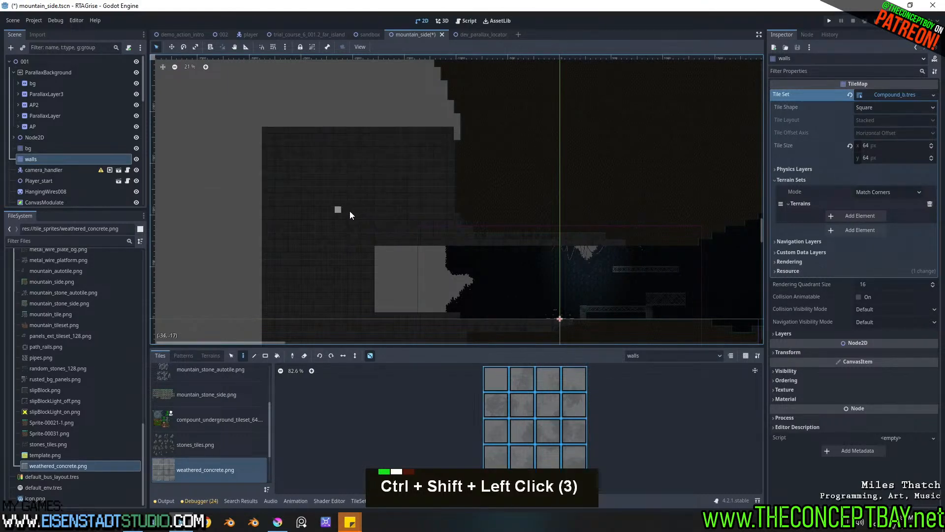
Step: Examine the concrete walls around the room up close, from the left chamber to the metal platforms
scroll(338, 152, "up", 10)
middle_click_drag(530, 182, 551, 177)
scroll(515, 176, "up", 4)
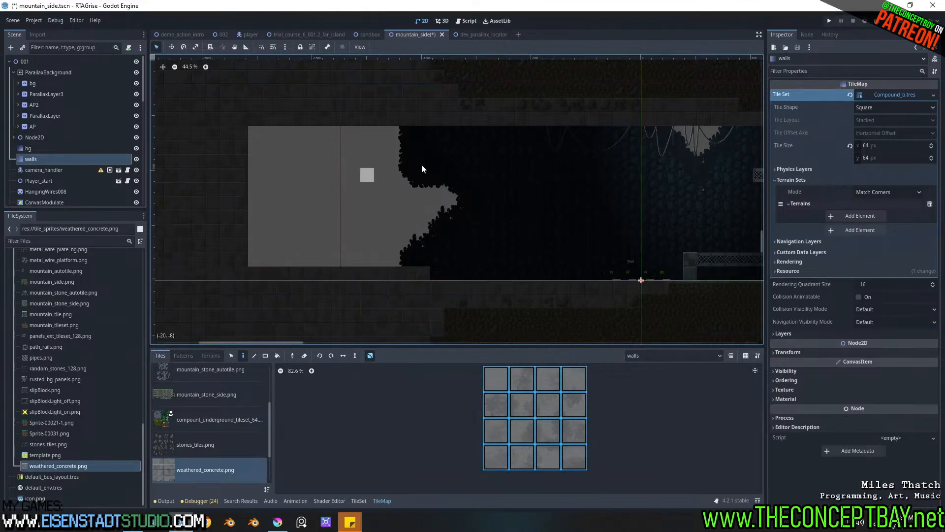
middle_click_drag(531, 229, 420, 212)
middle_click_drag(506, 213, 625, 187)
scroll(514, 212, "up", 9)
middle_click_drag(469, 225, 355, 261)
scroll(410, 195, "down", 3)
scroll(405, 232, "up", 6)
scroll(577, 235, "up", 5)
middle_click_drag(536, 206, 312, 281)
scroll(312, 281, "down", 6)
middle_click_drag(369, 232, 465, 234)
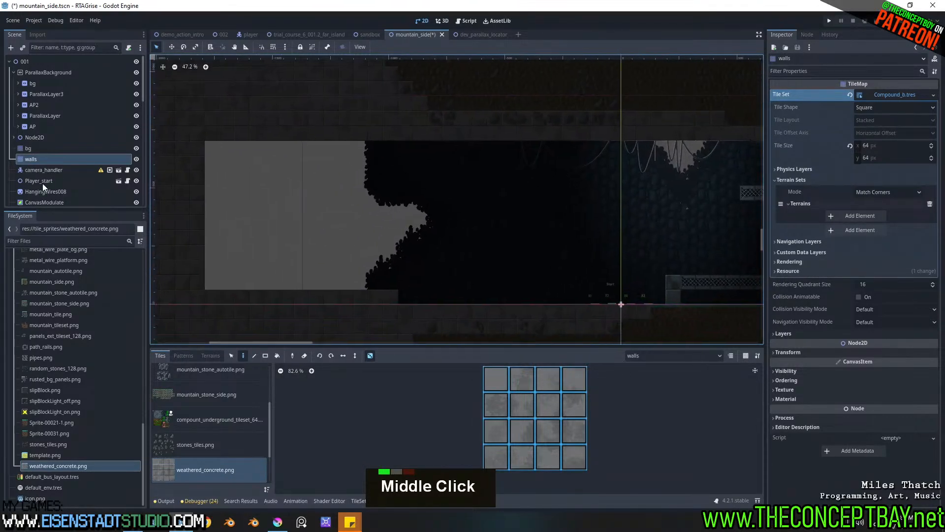
Step: Fill the left chamber's background with a rectangle of the cave_stone_bg_flat terrain on the bg tile map's flat layer
left_click(28, 149)
scroll(194, 433, "down", 3)
left_click(191, 455)
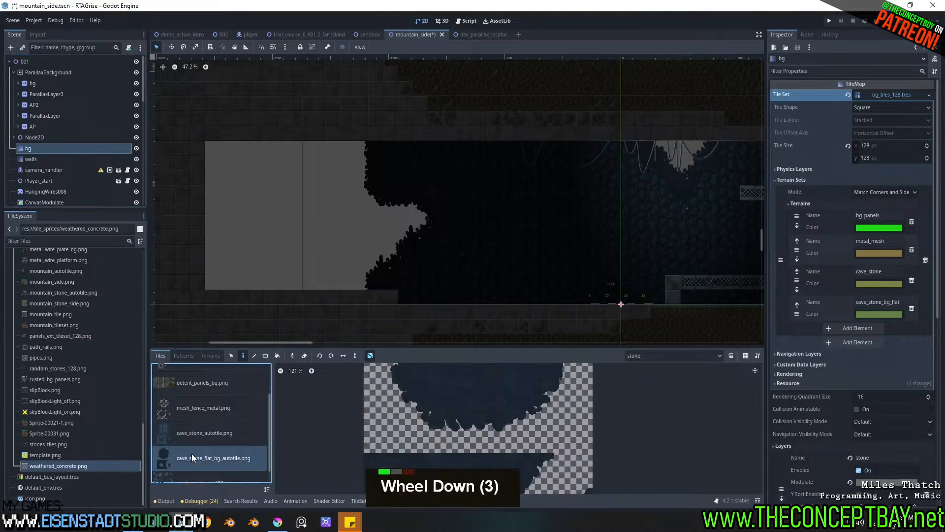
key("ctrl+shift")
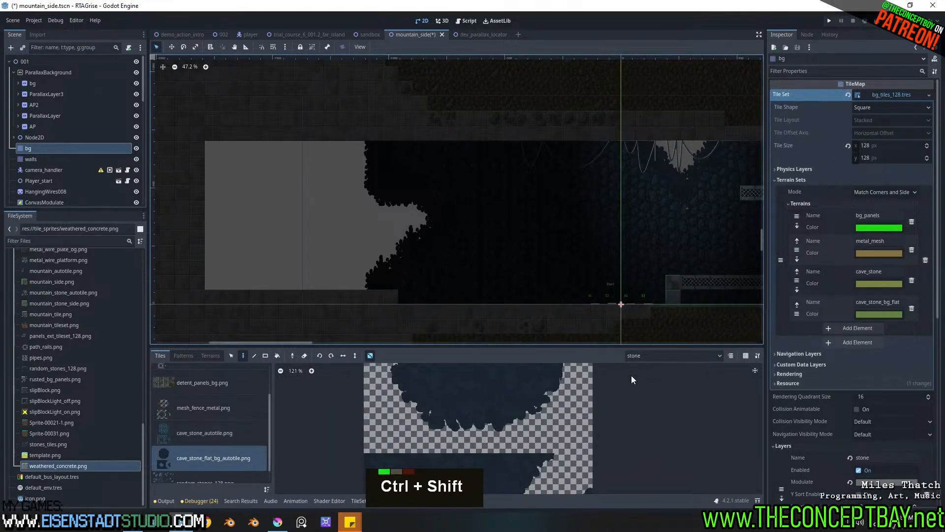
left_click(650, 356)
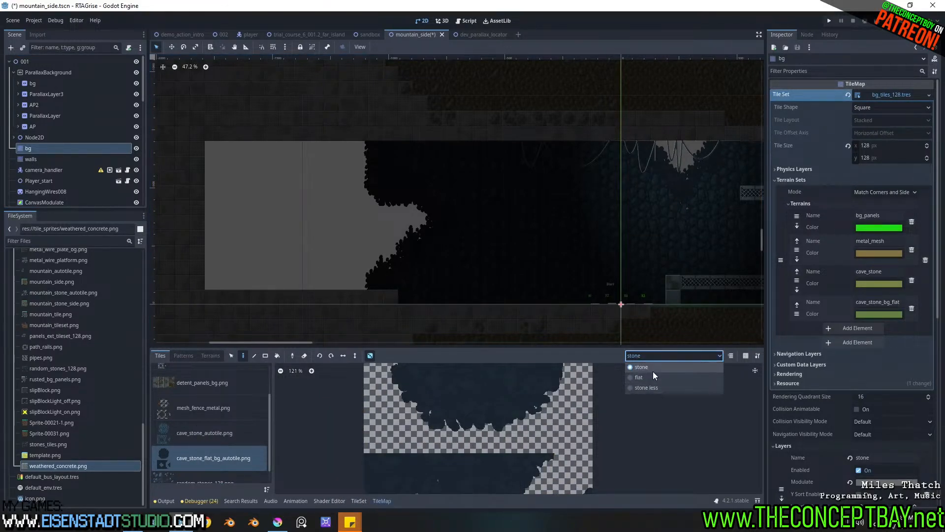
left_click(653, 376)
left_click(217, 356)
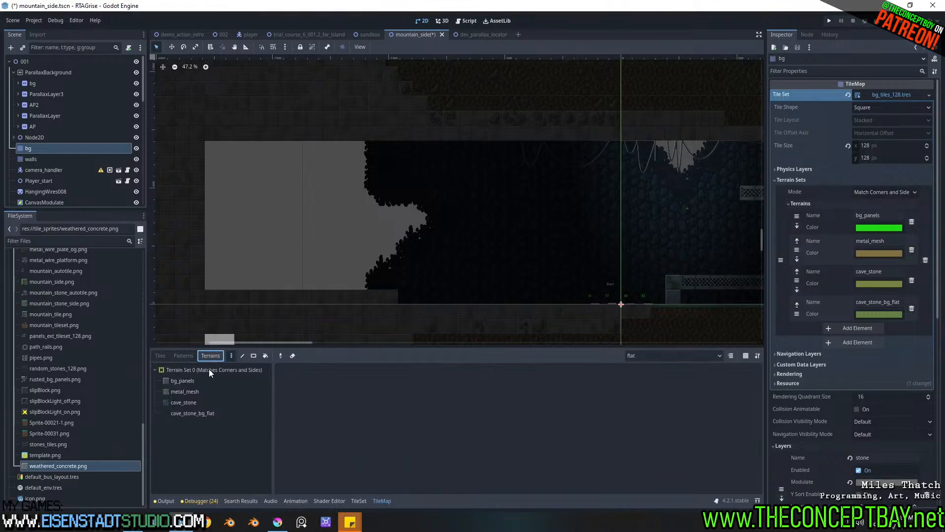
left_click(182, 413)
left_click_drag(407, 133, 144, 283, "ctrl+shift")
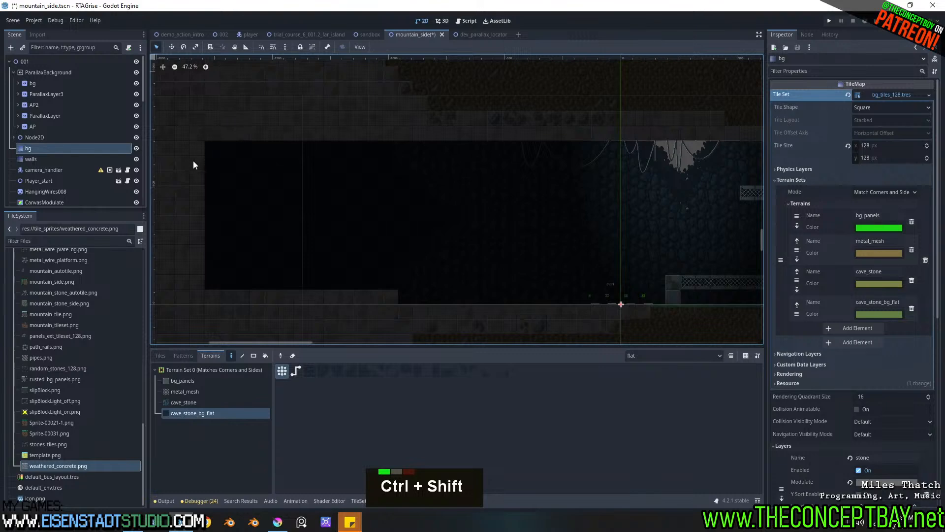
Step: Examine the level's backgrounds and walls from the metal platforms through the large cave and back to the start area
middle_click_drag(636, 260, 291, 211)
middle_click_drag(550, 231, 341, 263)
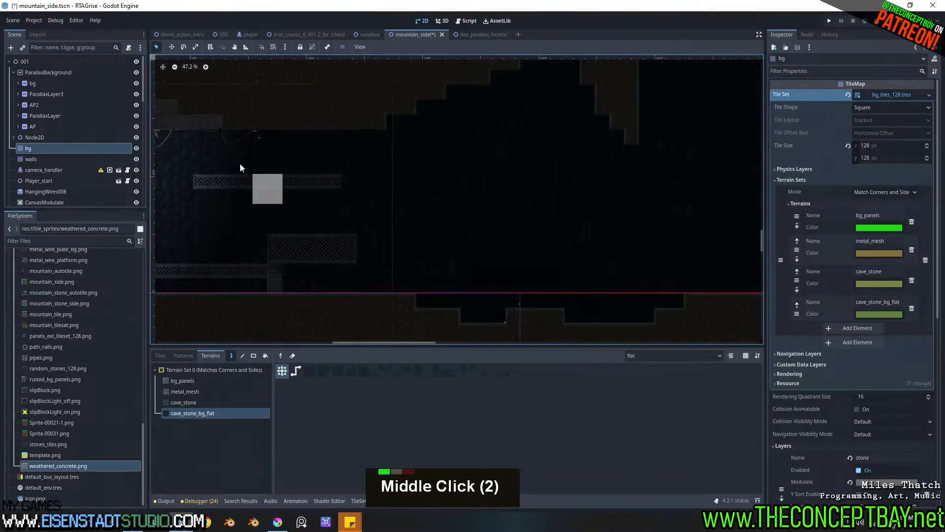
middle_click_drag(563, 277, 341, 242)
middle_click_drag(328, 281, 445, 264)
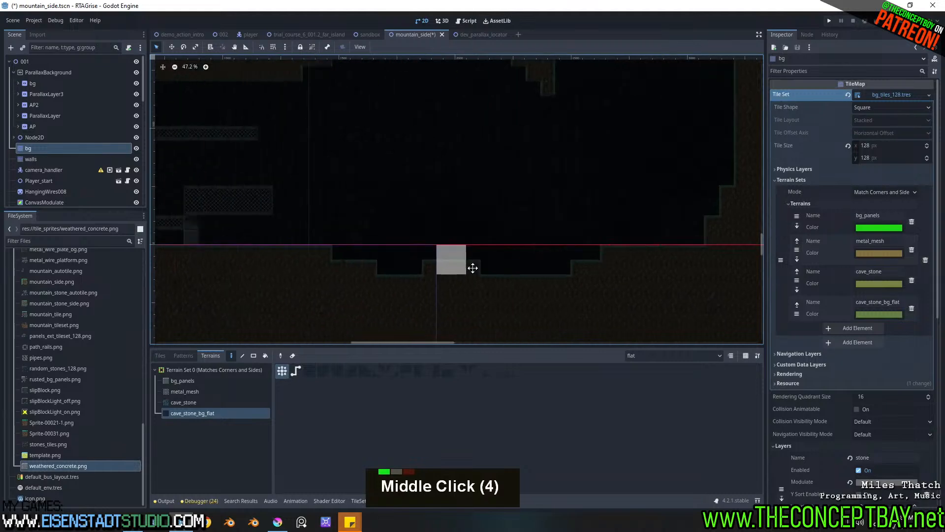
scroll(460, 243, "down", 3)
middle_click_drag(479, 190, 362, 318)
middle_click_drag(460, 157, 446, 277)
middle_click_drag(506, 188, 355, 125)
middle_click_drag(489, 163, 430, 169)
scroll(578, 214, "up", 3)
middle_click_drag(577, 214, 517, 260)
scroll(507, 247, "up", 1)
scroll(507, 250, "down", 2)
scroll(513, 261, "up", 2)
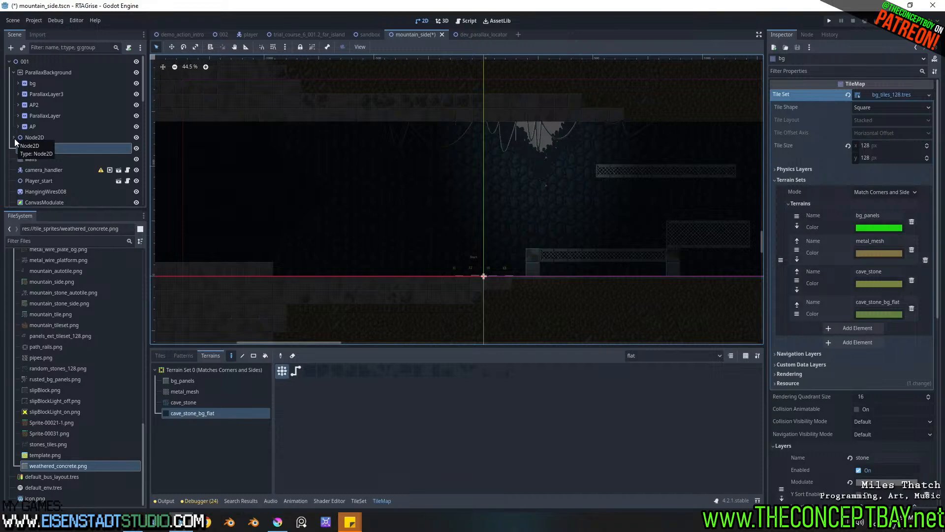
Step: Select the root node 001 and search the project files for light scenes with the filter light.tscn
left_click(28, 59)
left_click(67, 241)
key("ctrl+a")
type("light")
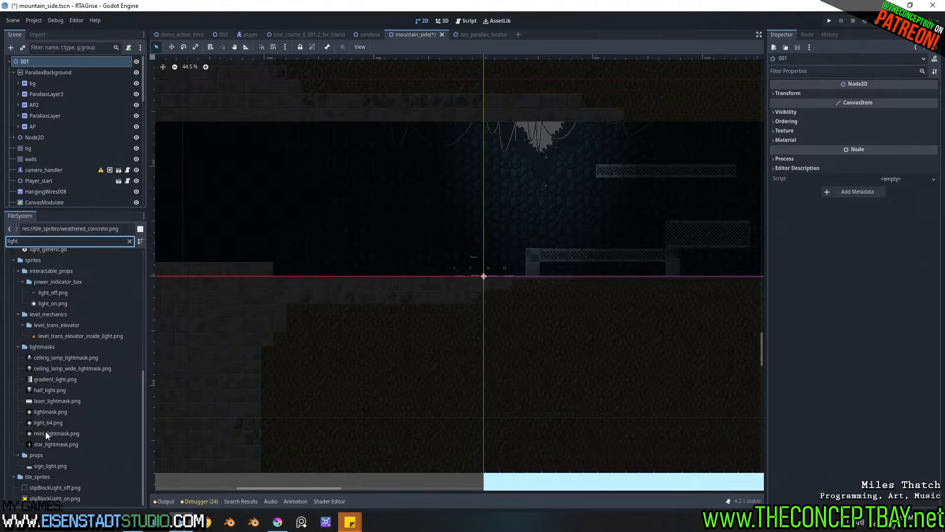
scroll(49, 432, "up", 5)
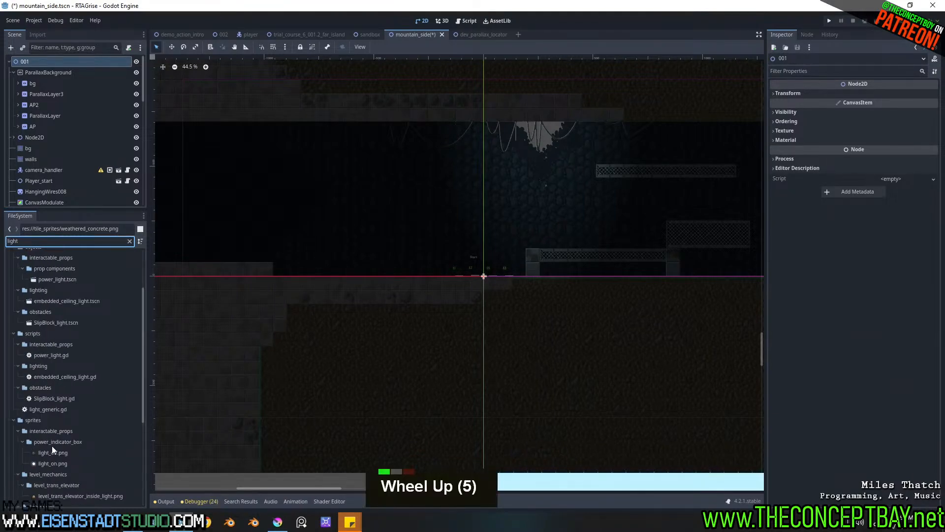
scroll(53, 448, "up", 2)
type(".tscn")
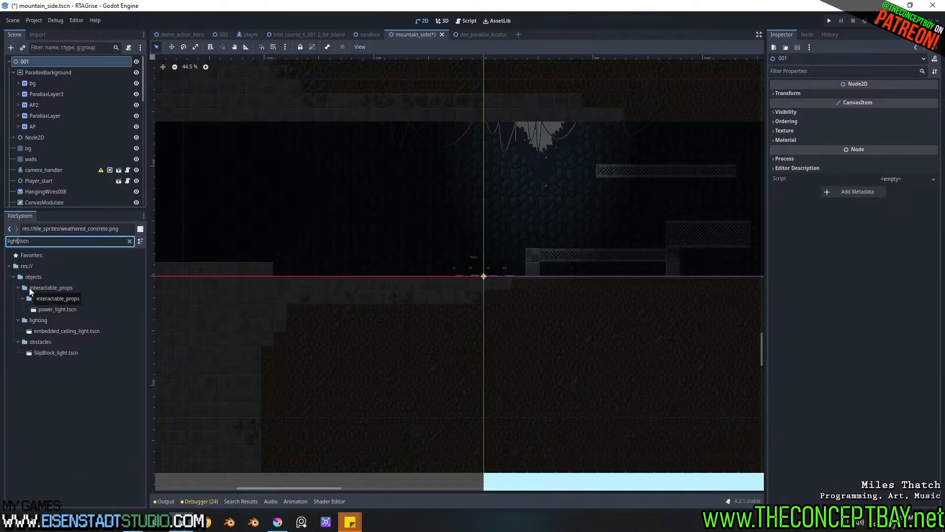
Step: Try the file filter power.tscn, clear it and restore the filter light.tscn
key("ctrl+shift+Left")
type("power")
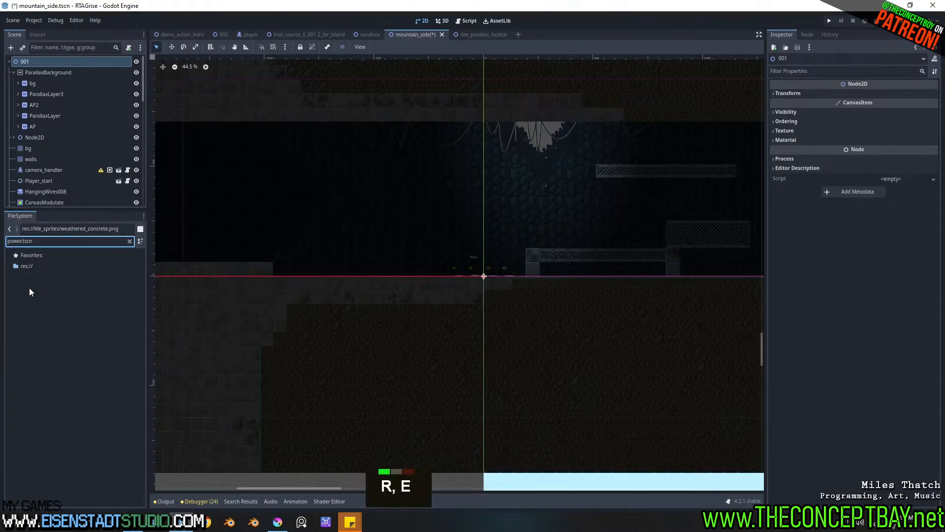
key("ctrl+shift+Left")
key("BackSpace")
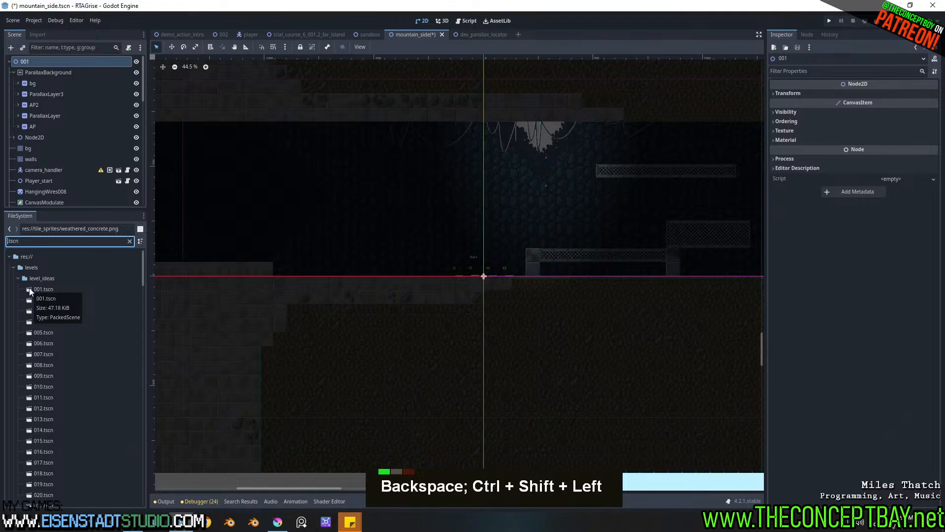
key("ctrl+a")
type("light.tscn")
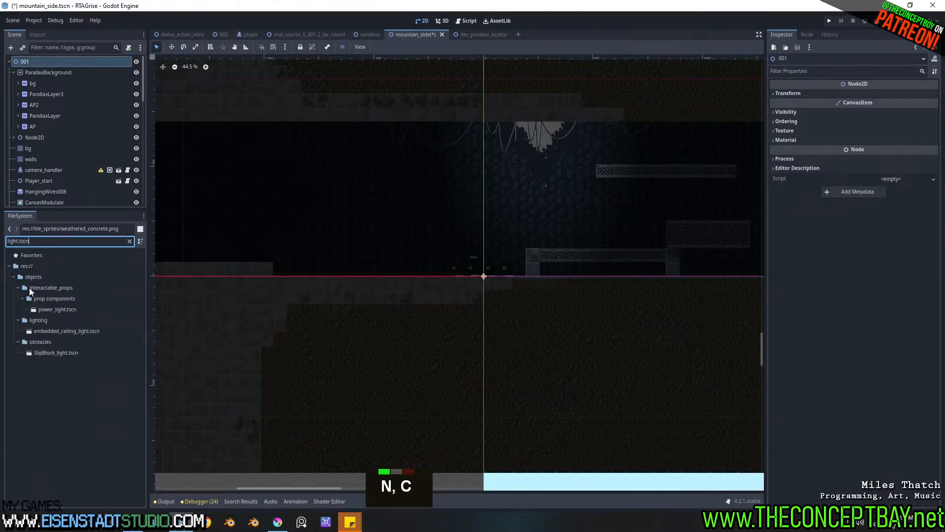
Step: Open the power_light.tscn scene to inspect it up close, close it and return to the mountain_side scene
double_click(65, 312)
scroll(226, 101, "up", 5)
key("f")
scroll(263, 102, "up", 7)
left_click(547, 34)
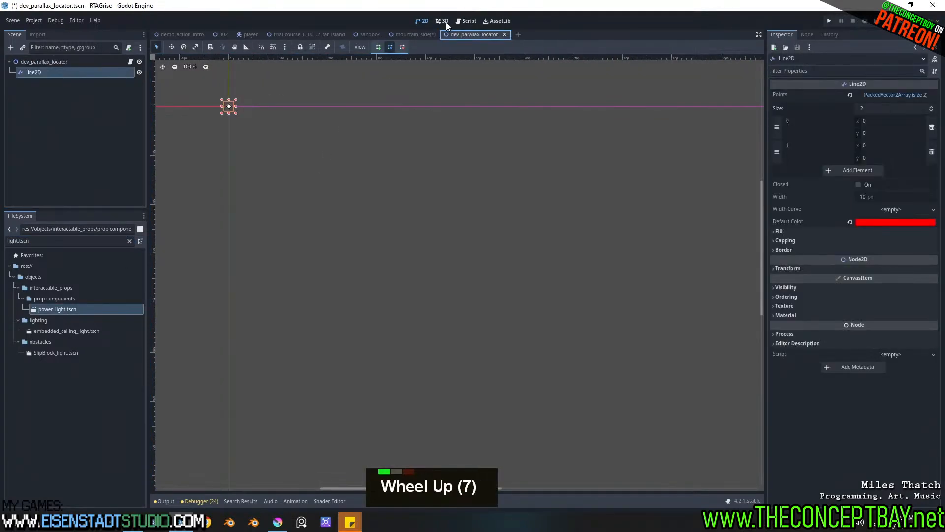
left_click(417, 35)
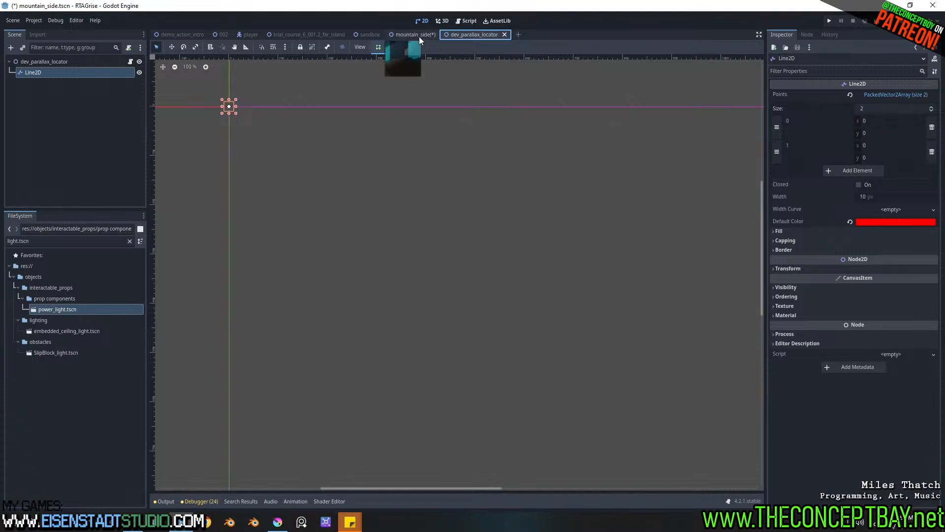
Step: Try placing the embedded_ceiling_light.tscn scene in the room, and undo the placement
left_click_drag(59, 332, 422, 192)
scroll(416, 188, "up", 12)
key("ctrl+z")
Step: Search the project files for light, look through the light masks and inspect the lit area around the hanging wires
left_click(59, 240)
key("ctrl+a")
type("light")
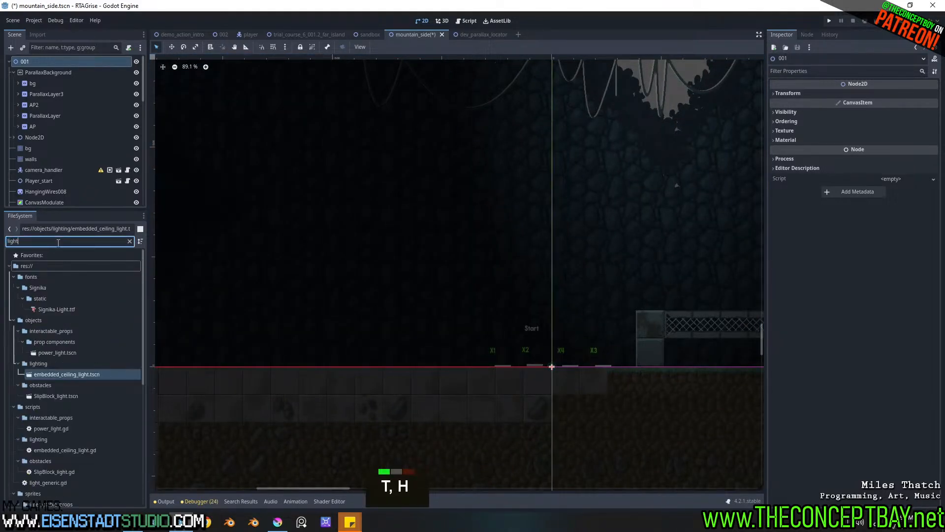
scroll(119, 416, "down", 4)
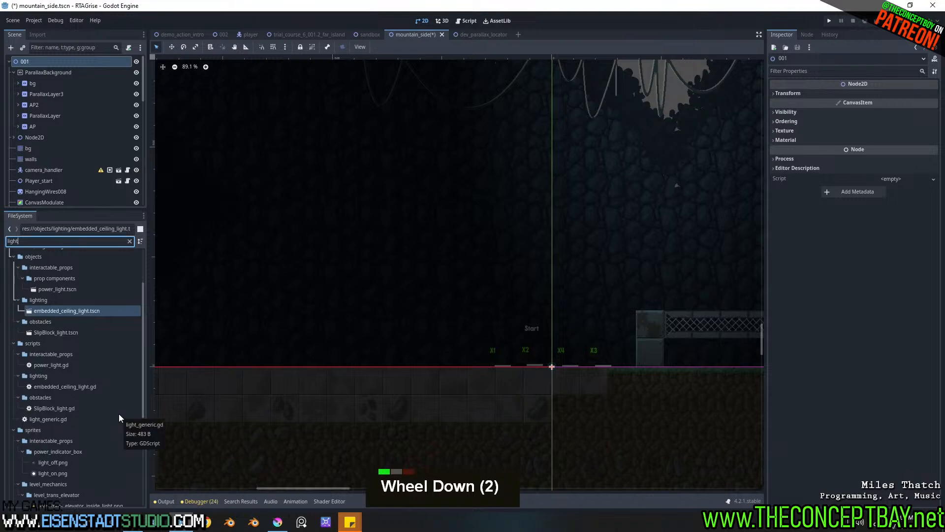
scroll(580, 211, "down", 13)
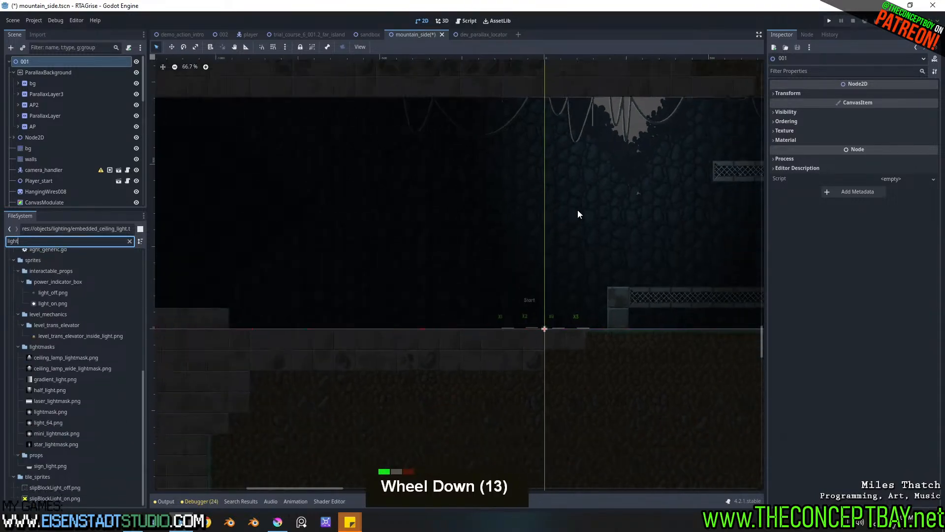
middle_click_drag(555, 231, 386, 276)
scroll(407, 280, "up", 4)
scroll(464, 271, "down", 5)
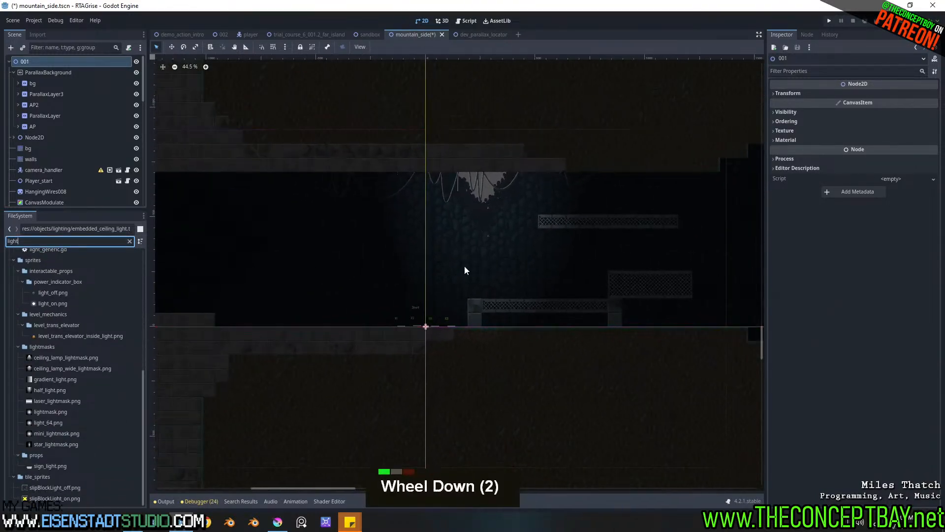
scroll(493, 266, "up", 3)
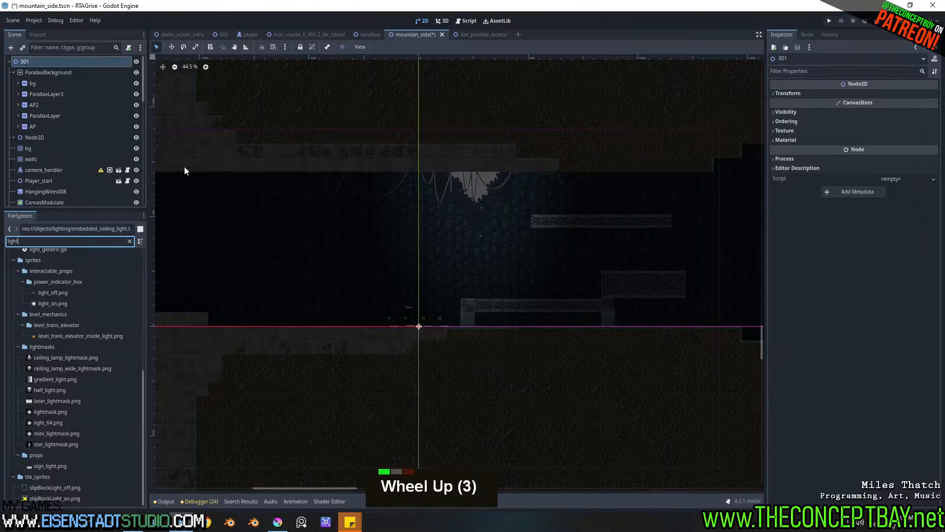
Step: On the bg tile map's stone layer, erase and repaint cave_stone terrain to carve a ragged opening beneath the hanging wires
left_click(33, 157)
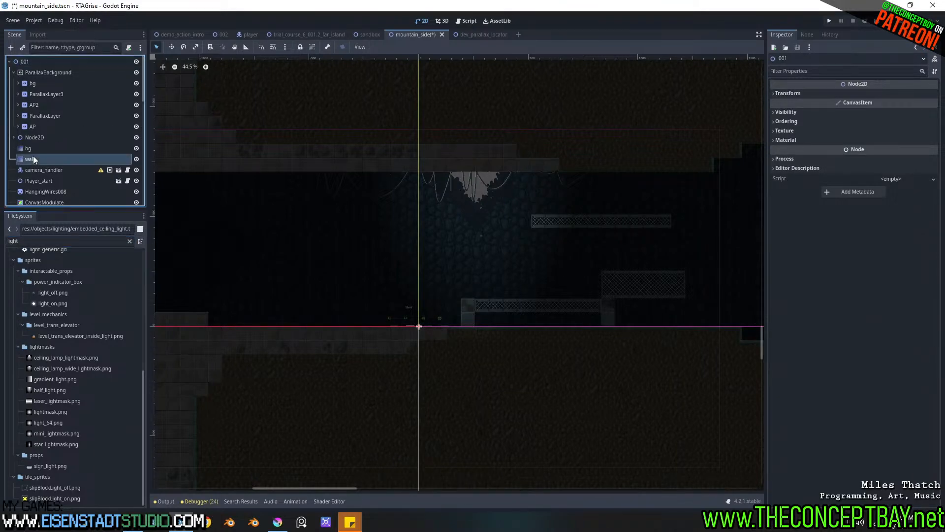
left_click(27, 148)
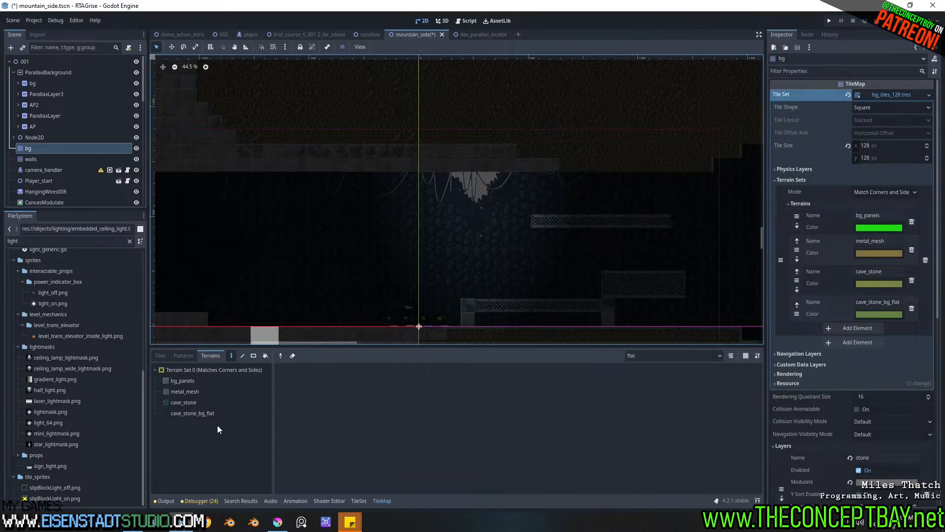
left_click(190, 402)
left_click(635, 355)
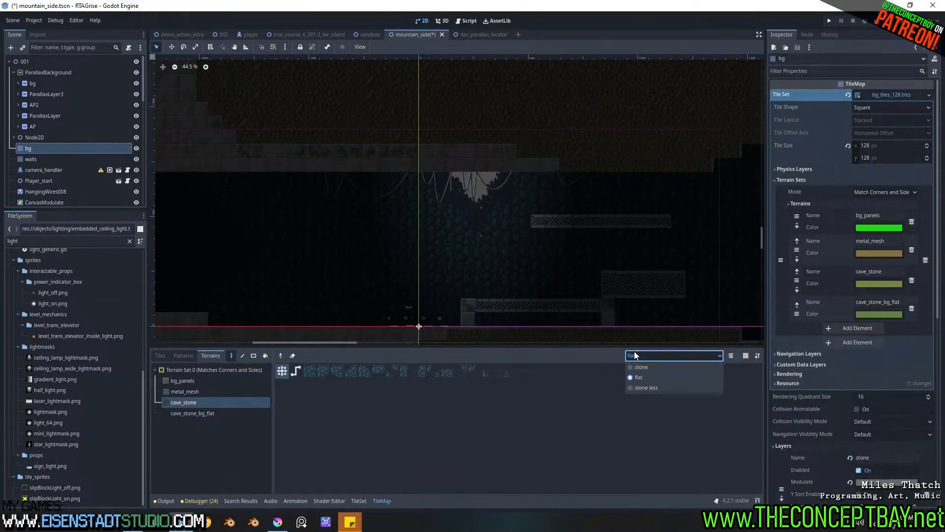
left_click(641, 366)
mouse_move(485, 163)
right_mouse_down()
mouse_move(464, 222)
mouse_move(298, 226)
mouse_move(271, 187)
mouse_move(347, 246)
mouse_move(355, 222)
mouse_move(408, 220)
mouse_move(450, 172)
mouse_move(468, 247)
mouse_move(488, 194)
mouse_move(474, 243)
mouse_move(305, 257)
right_mouse_up()
mouse_move(327, 289)
right_mouse_down()
mouse_move(224, 176)
mouse_move(330, 304)
mouse_move(422, 305)
mouse_move(561, 194)
right_mouse_up()
mouse_move(480, 260)
right_mouse_down()
mouse_move(399, 286)
mouse_move(454, 220)
mouse_move(549, 164)
right_mouse_up()
left_click_drag(548, 120, 331, 243, "ctrl+shift")
scroll(280, 173, "down", 1, "ctrl")
mouse_move(279, 174)
right_mouse_down("ctrl+shift")
mouse_move(532, 282)
mouse_move(595, 298)
right_mouse_up("ctrl+shift")
mouse_move(616, 165)
left_mouse_down("ctrl+shift")
mouse_move(487, 334)
mouse_move(562, 301)
mouse_move(368, 296)
left_mouse_up("ctrl+shift")
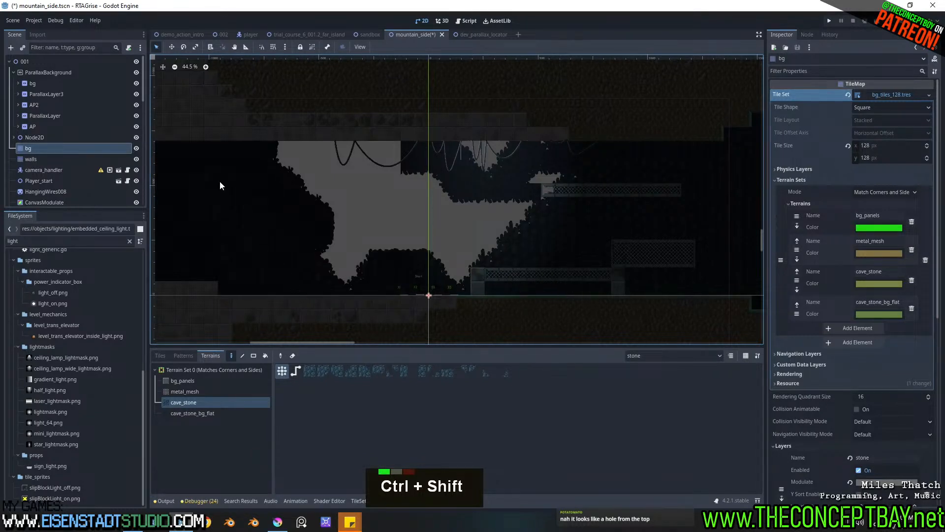
Step: Hide the CanvasModulate node and fill the left chamber's background with a rectangle of cave_stone terrain on the stone layer
scroll(339, 276, "down", 1)
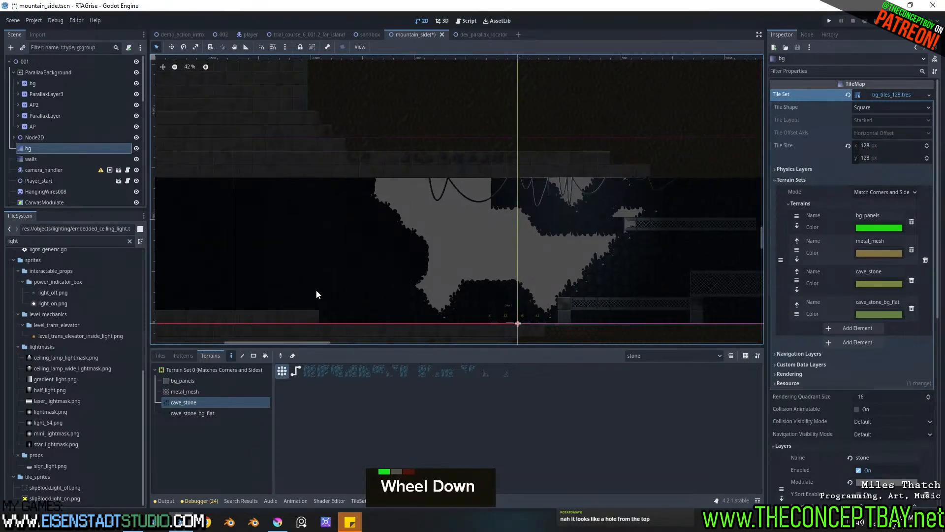
scroll(75, 105, "down", 6)
scroll(126, 143, "up", 3)
left_click(137, 147)
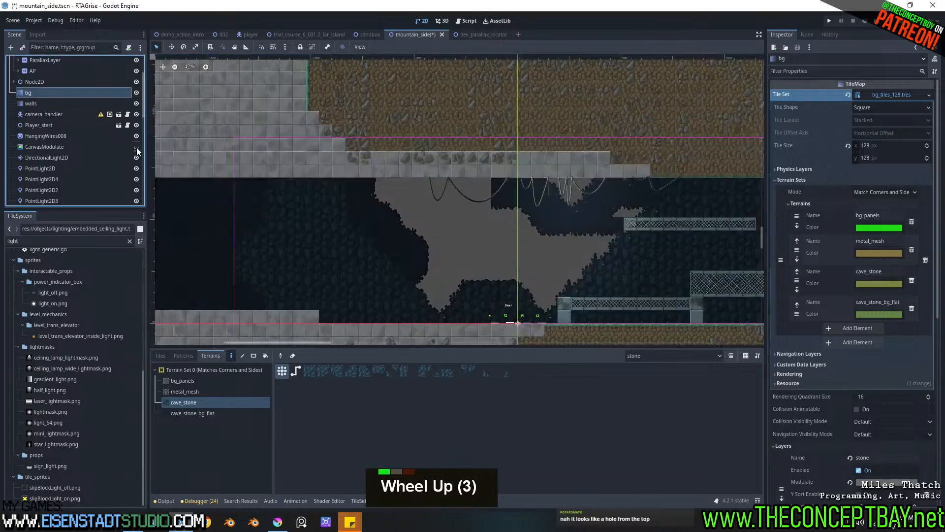
middle_click_drag(448, 280, 357, 186)
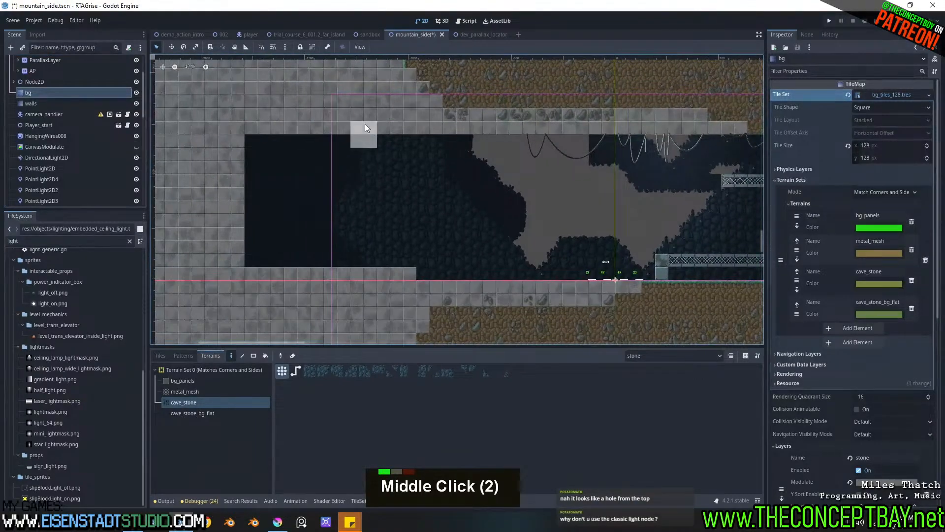
left_click_drag(378, 114, 179, 299, "ctrl+shift")
Step: On the flat layer, paint cave_stone_bg_flat terrain and erase a large rectangle of it to widen the opening above the start point
middle_click_drag(569, 224, 386, 227)
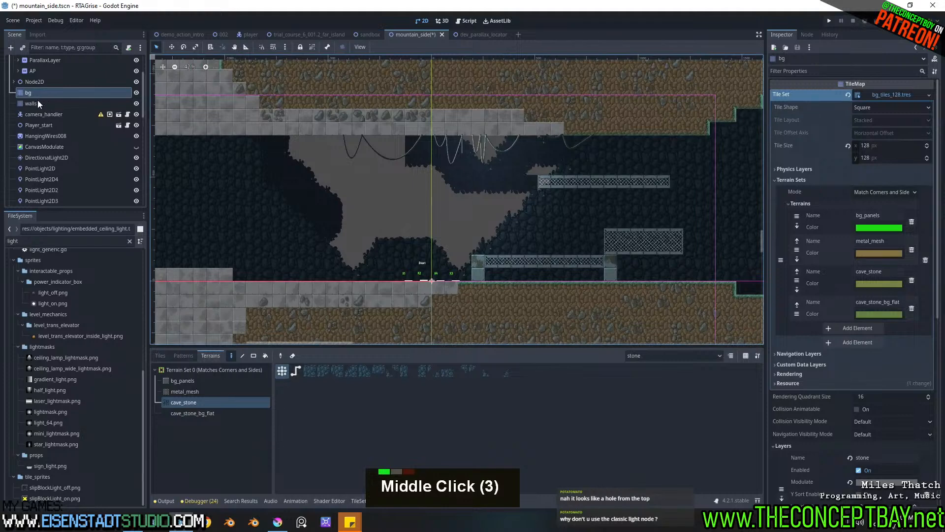
left_click(689, 354)
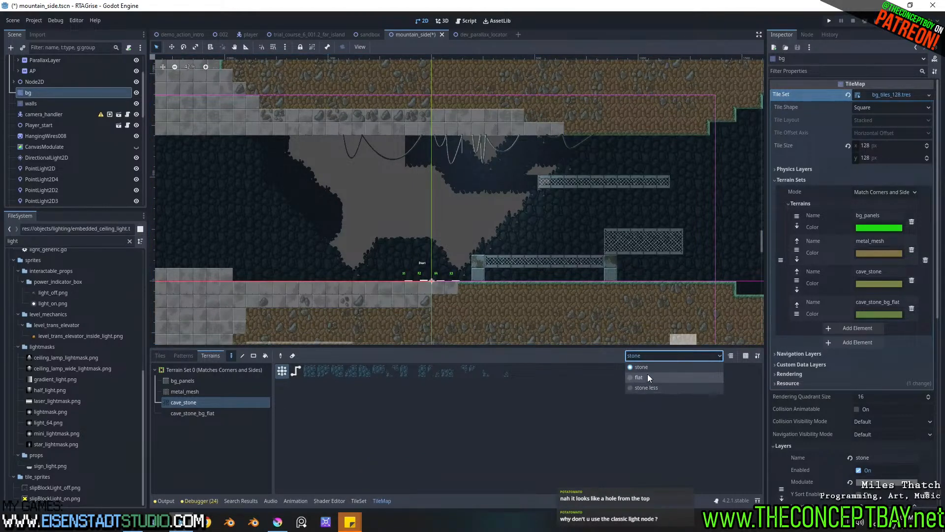
left_click(639, 377)
left_click(189, 413)
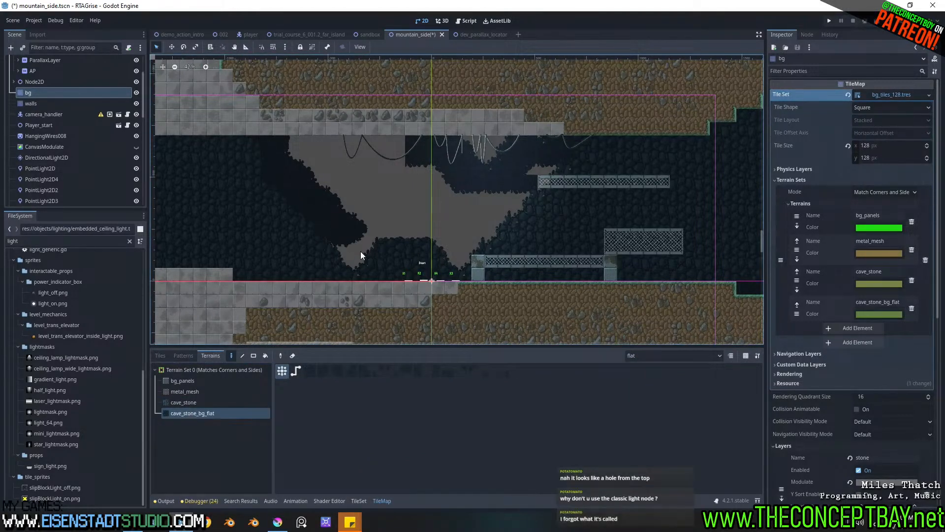
left_click_drag(397, 248, 498, 211)
right_click_drag(392, 109, 638, 303, "ctrl+shift")
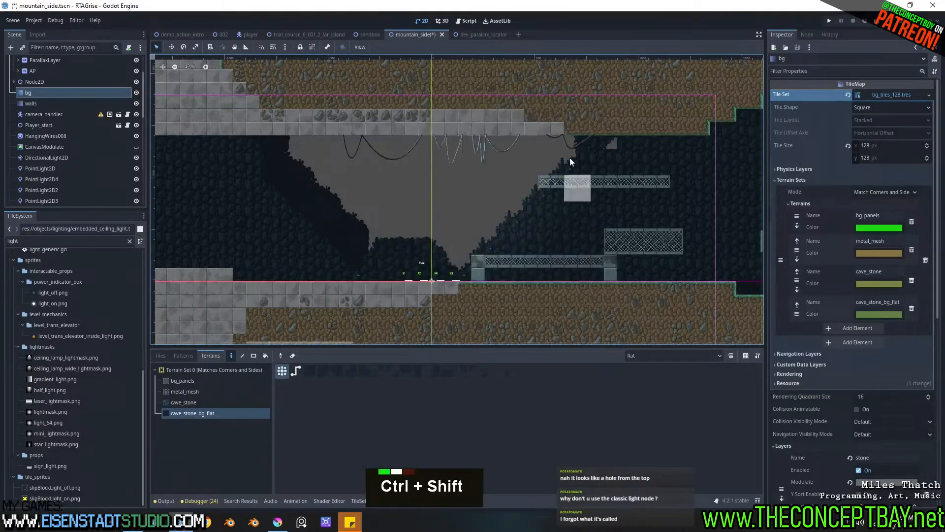
Step: Paint cave_stone_bg_flat terrain along the opening's lower and right edges to give the hole a jagged, shallower outline
mouse_move(463, 271)
left_mouse_down()
mouse_move(595, 130)
mouse_move(470, 234)
mouse_move(524, 173)
mouse_move(404, 262)
left_mouse_up()
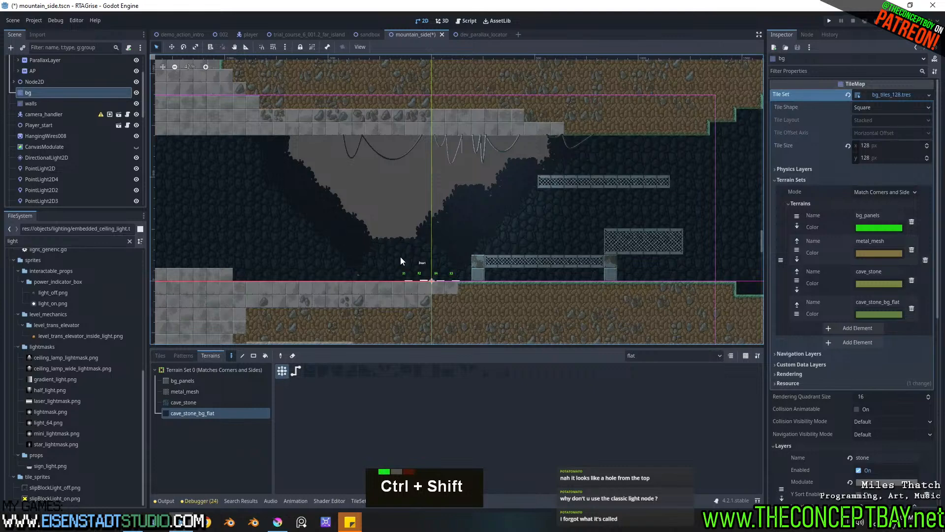
mouse_move(373, 231)
left_mouse_down()
mouse_move(410, 230)
mouse_move(400, 215)
mouse_move(402, 239)
left_mouse_up()
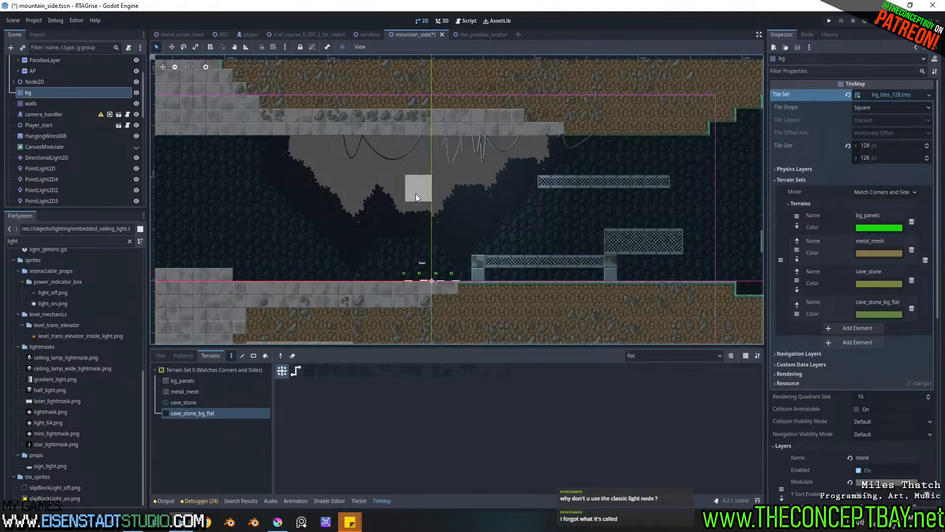
middle_click_drag(510, 188, 492, 165)
middle_click_drag(364, 179, 372, 204)
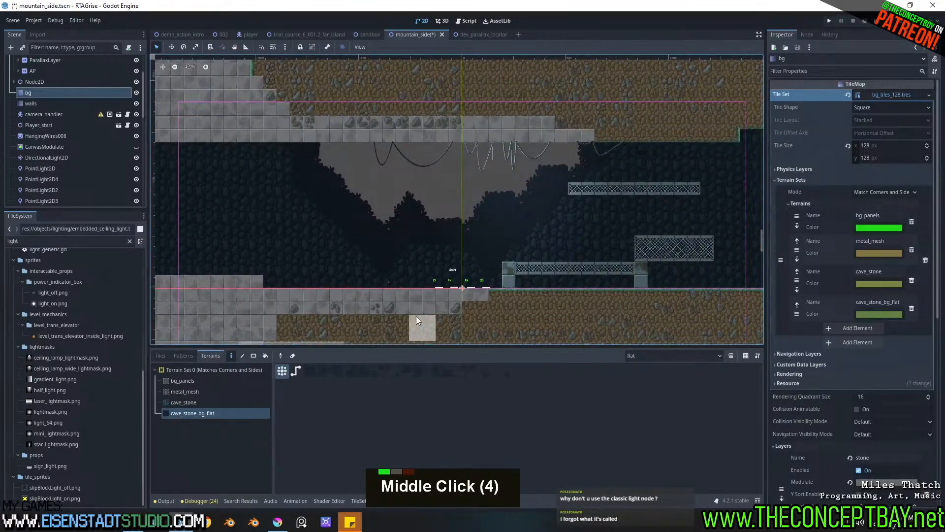
Step: Erase a large rectangle of background across the room on the flat layer and again on the stone layer
mouse_move(183, 112)
right_mouse_down("ctrl+shift")
mouse_move(207, 138)
mouse_move(684, 314)
right_mouse_up("ctrl+shift")
left_click(683, 361)
left_click(658, 368)
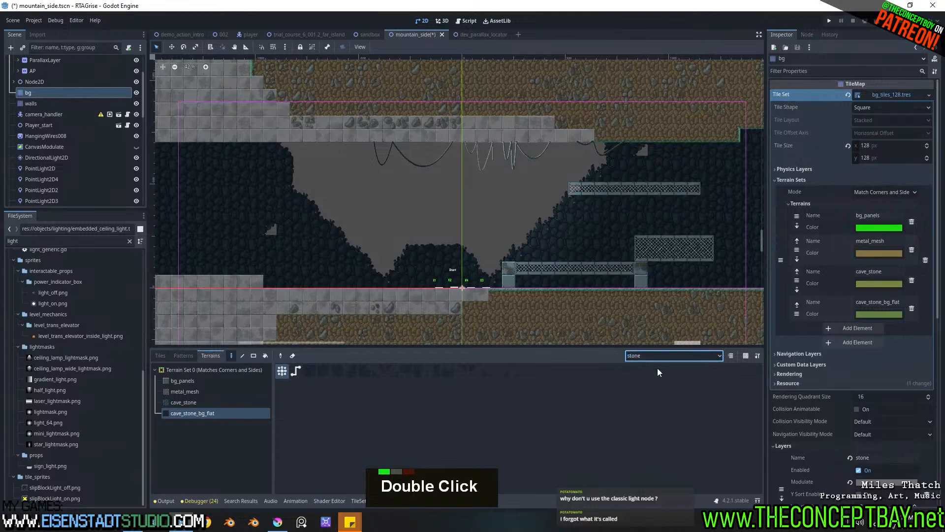
mouse_move(652, 123)
right_mouse_down("ctrl+shift")
mouse_move(317, 289)
mouse_move(199, 293)
right_mouse_up("ctrl+shift")
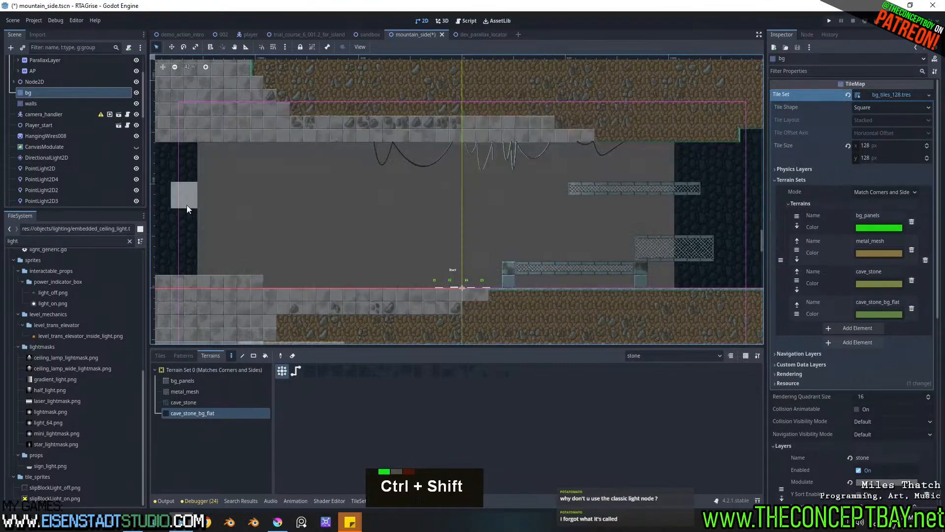
Step: Paint cave_stone terrain on the stone layer along the room's ceiling, sides and floor to form a new ragged opening
left_click(179, 402)
mouse_move(226, 155)
left_mouse_down()
mouse_move(264, 290)
mouse_move(223, 300)
mouse_move(402, 318)
mouse_move(511, 282)
mouse_move(581, 303)
mouse_move(681, 161)
left_mouse_up()
key("ctrl+z")
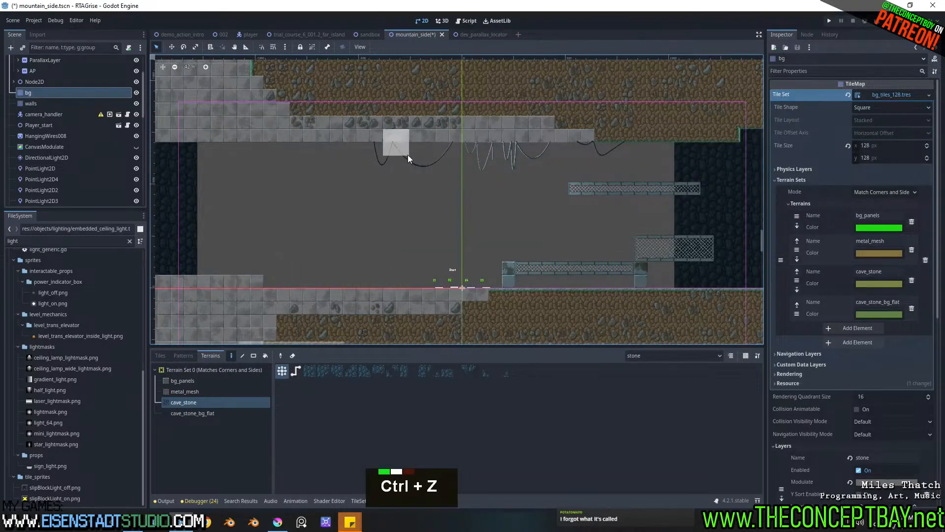
key("ctrl+shift+z")
right_click_drag(487, 241, 437, 269)
mouse_move(415, 150)
right_mouse_down("ctrl+shift")
mouse_move(612, 355)
mouse_move(674, 351)
right_mouse_up("ctrl+shift")
mouse_move(353, 122)
left_mouse_down()
mouse_move(509, 165)
mouse_move(605, 162)
left_mouse_up()
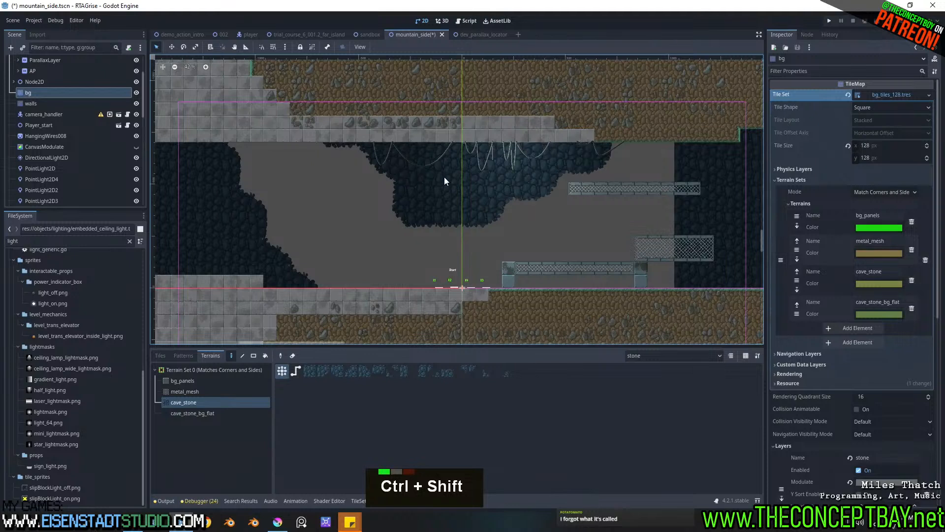
mouse_move(664, 157)
left_mouse_down()
mouse_move(645, 248)
mouse_move(702, 261)
mouse_move(596, 323)
left_mouse_up()
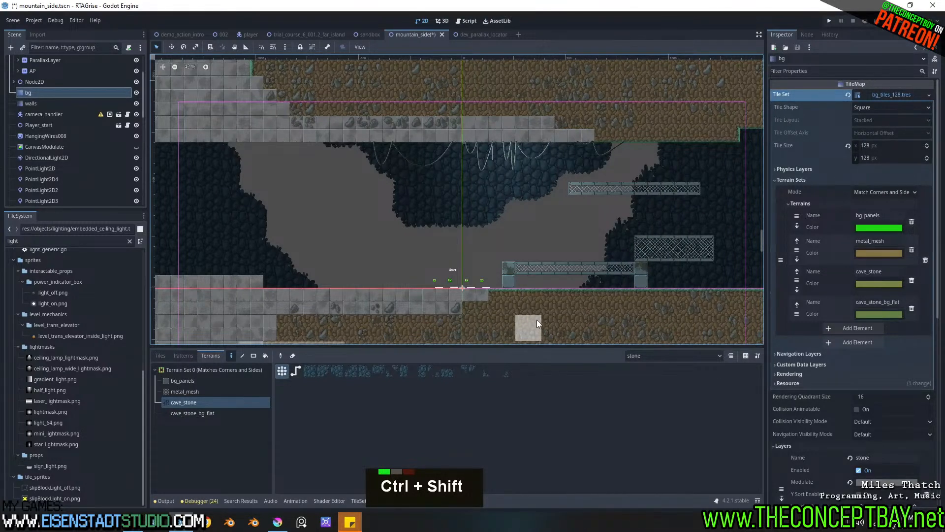
left_click_drag(514, 309, 351, 309)
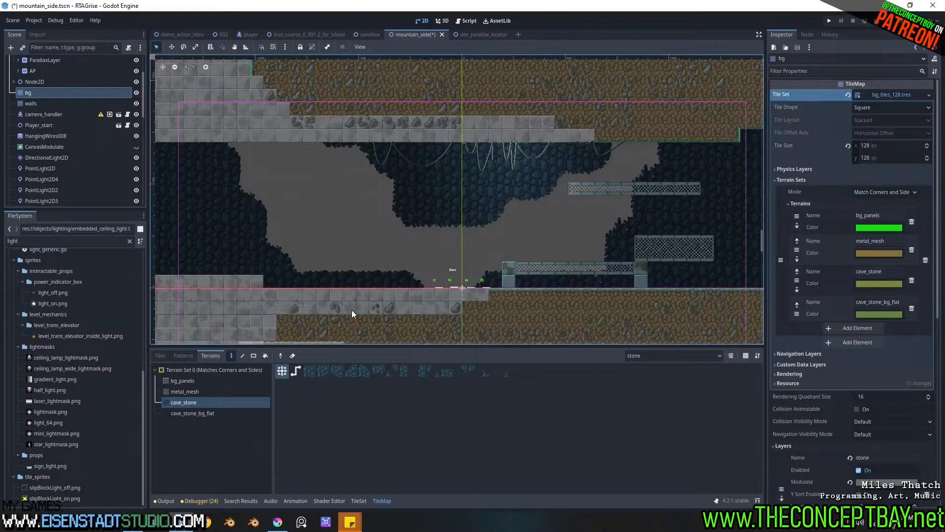
key("ctrl+z")
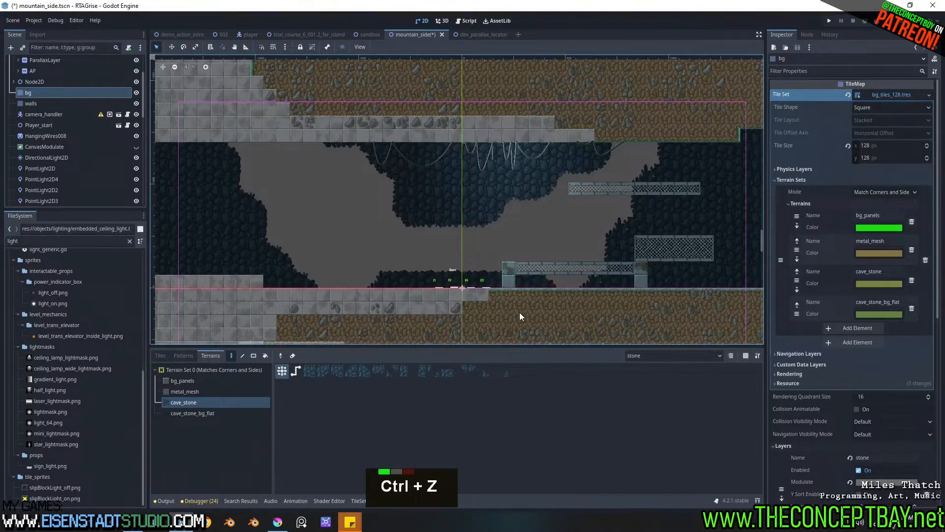
Step: On the flat layer, paint cave_stone_bg_flat terrain along the opening's upper, lower and right edges as a jagged backing layer
left_click(195, 412)
mouse_move(235, 170)
left_mouse_down()
mouse_move(199, 134)
mouse_move(250, 197)
left_mouse_up()
key("ctrl+z")
left_click(669, 356)
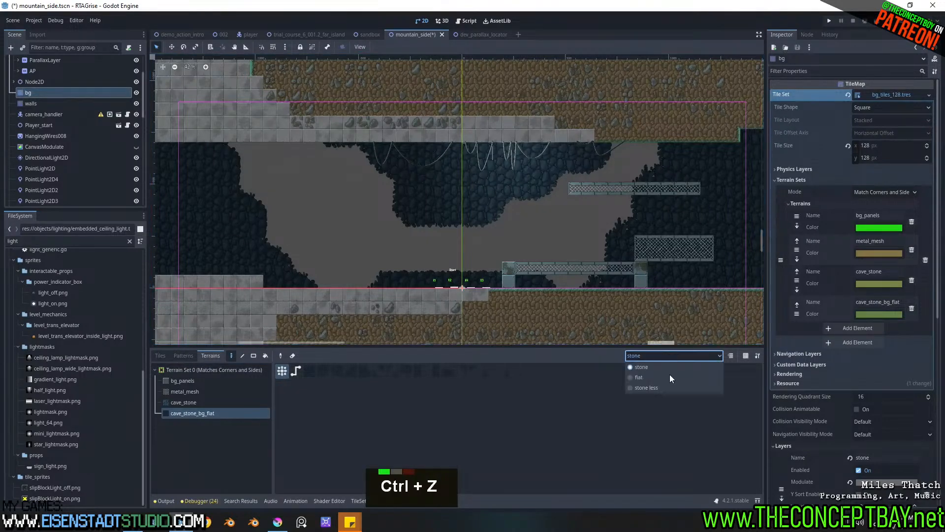
left_click(640, 374)
mouse_move(225, 147)
left_mouse_down()
mouse_move(301, 298)
mouse_move(310, 273)
mouse_move(412, 298)
mouse_move(513, 306)
mouse_move(612, 244)
left_mouse_up()
mouse_move(657, 220)
left_mouse_down()
mouse_move(619, 136)
mouse_move(640, 158)
left_mouse_up()
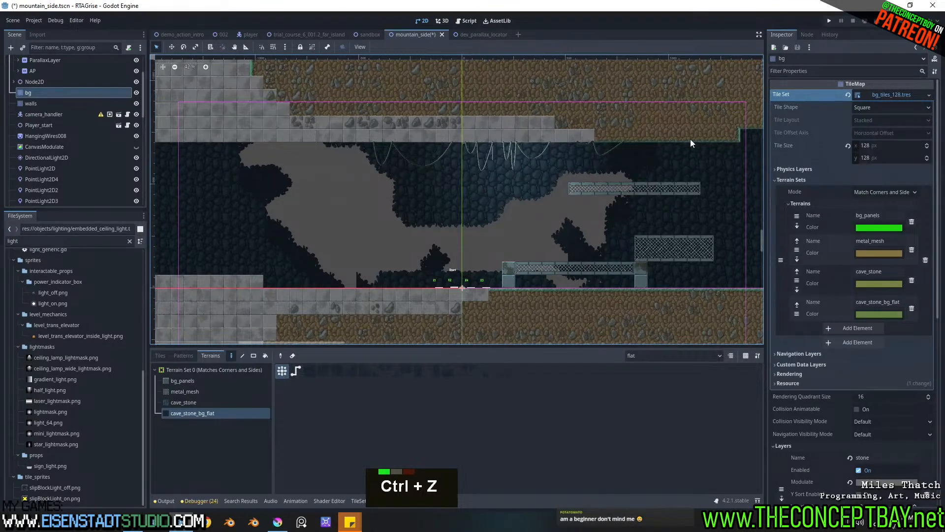
Step: Paint and erase cave_stone_bg_flat terrain through the middle and right to split the opening into two separate ragged holes
mouse_move(462, 223)
left_mouse_down()
mouse_move(443, 238)
mouse_move(367, 149)
mouse_move(367, 199)
left_mouse_up()
key("ctrl+z")
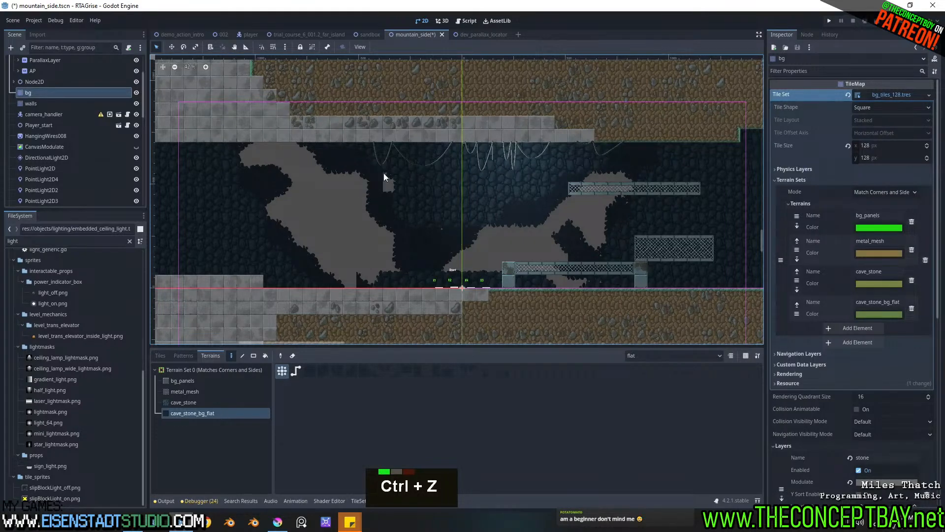
key("ctrl+z")
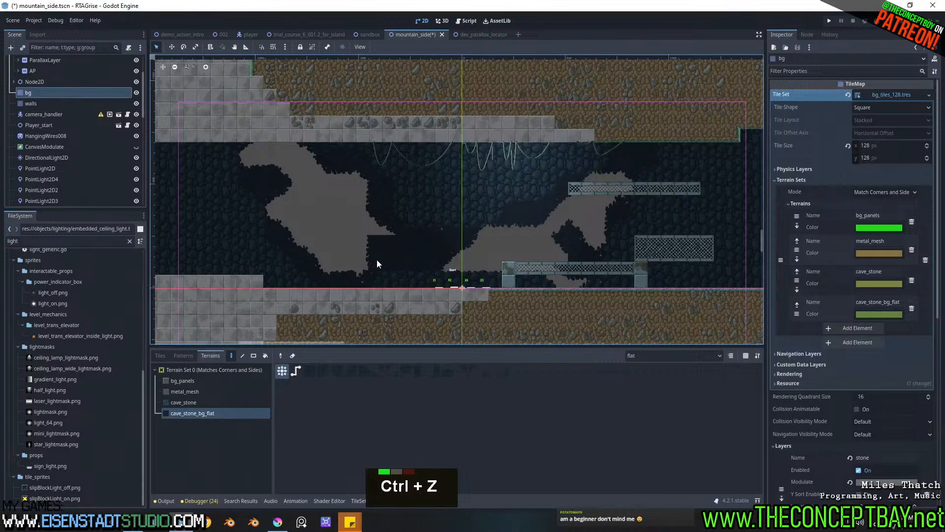
right_click(383, 256)
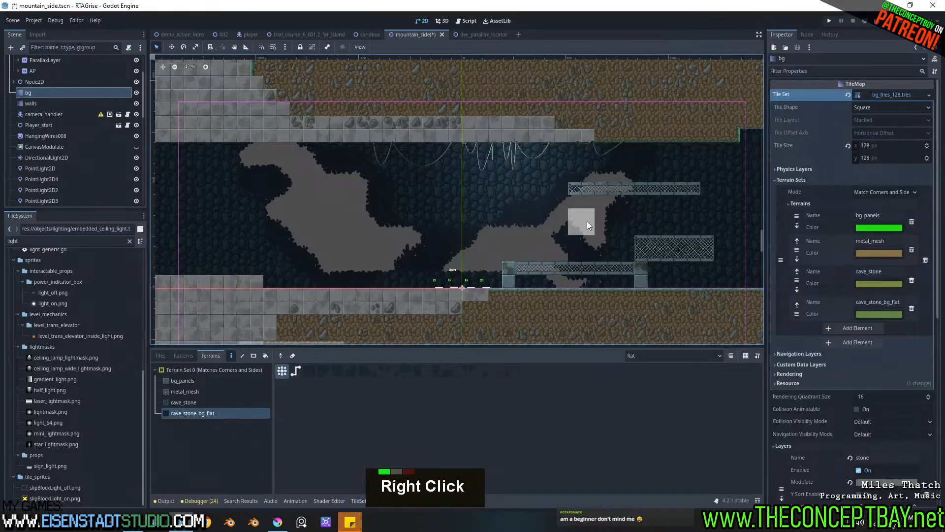
middle_click_drag(441, 294, 386, 332)
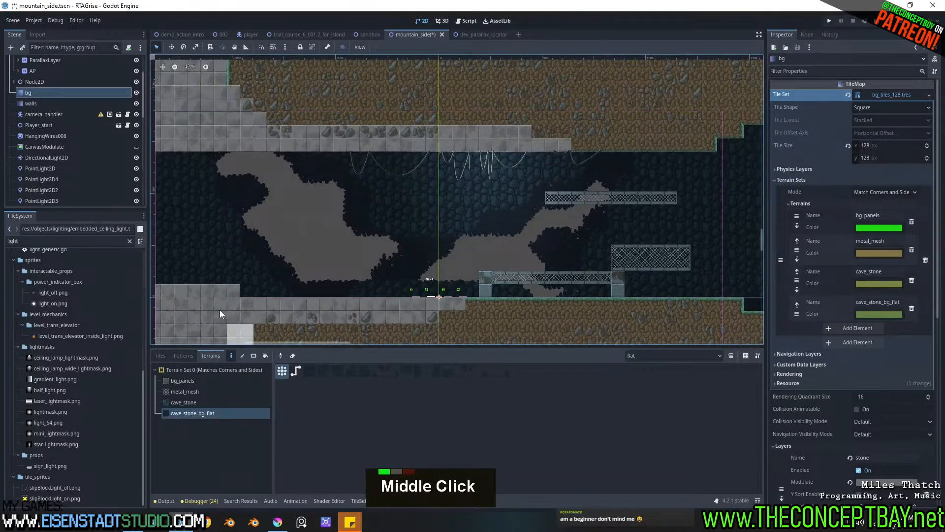
scroll(395, 244, "down", 4)
middle_click_drag(395, 244, 414, 272)
scroll(427, 266, "up", 6)
scroll(414, 271, "up", 2)
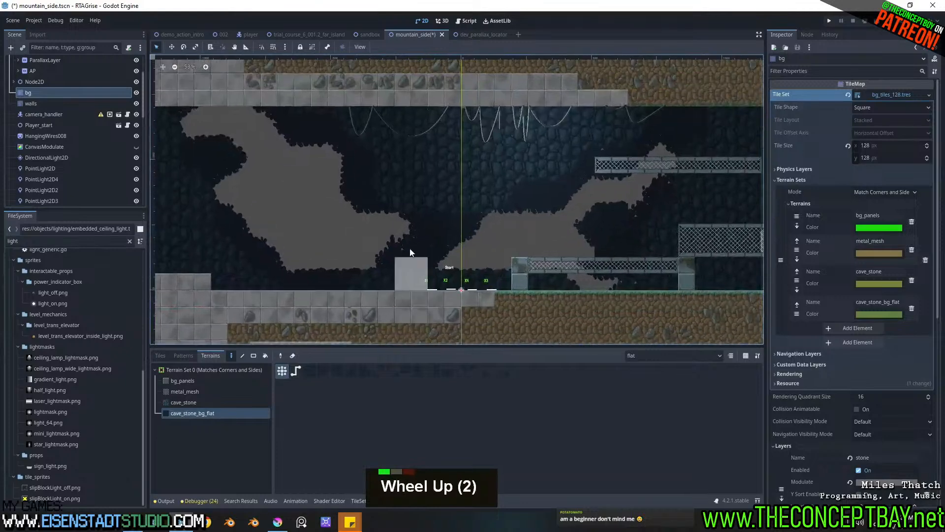
key("ctrl+z")
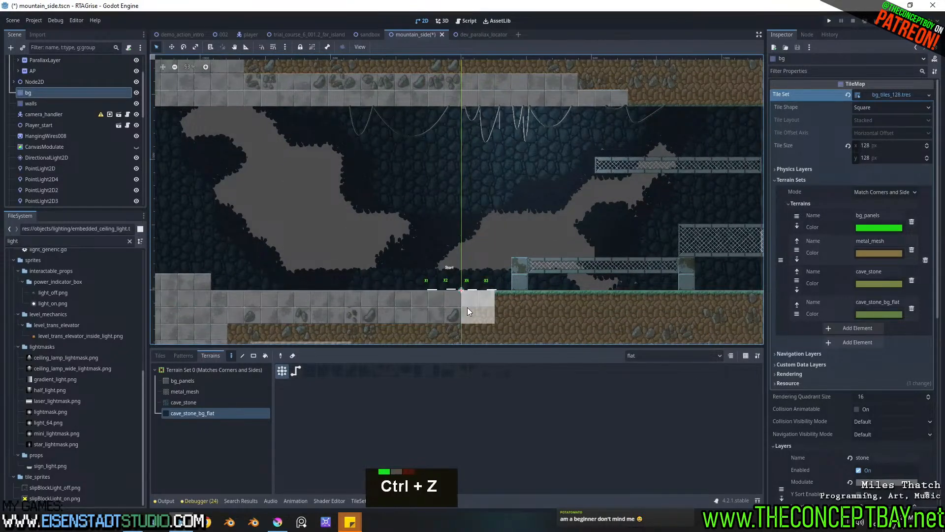
middle_click_drag(373, 197, 391, 212)
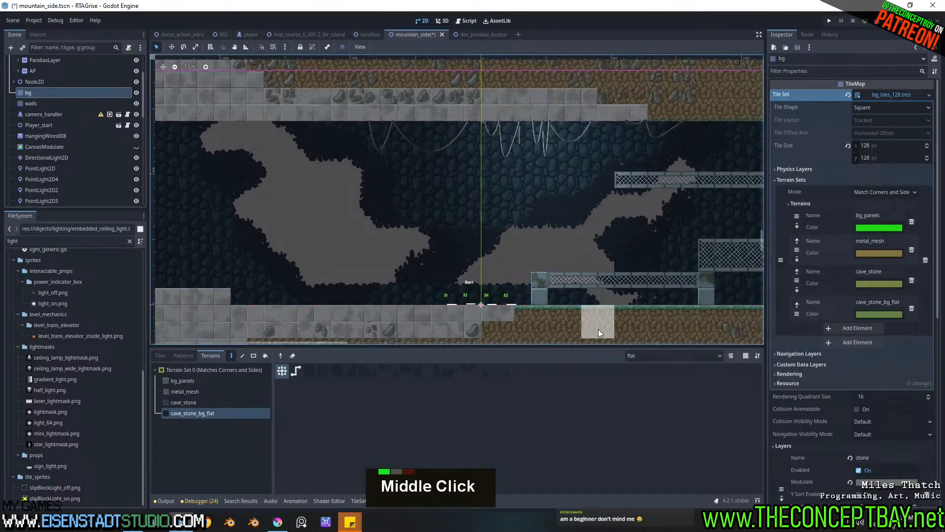
Step: On the stone less layer, scatter the sparse stone tile from random_stones_128.png around the left hole's upper edges
double_click(662, 355)
left_click(666, 388)
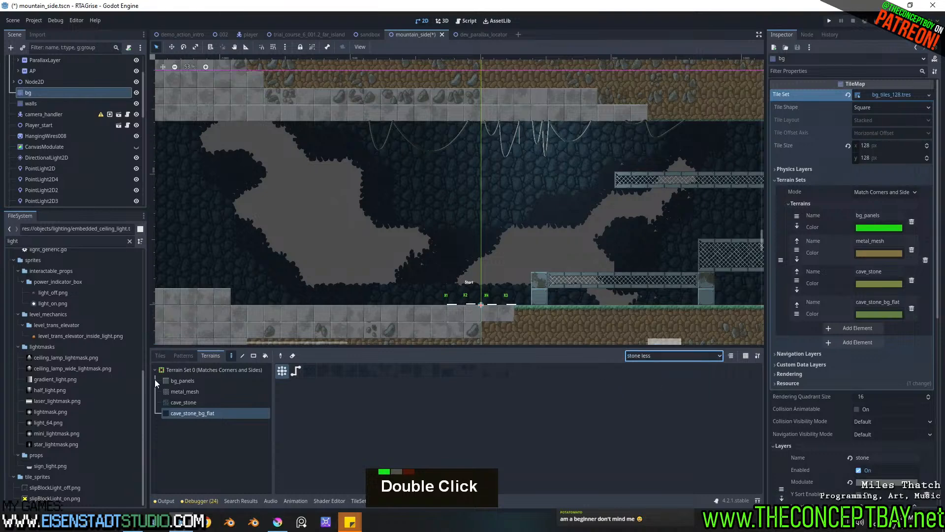
left_click(161, 355)
scroll(181, 403, "down", 7)
left_click(185, 468)
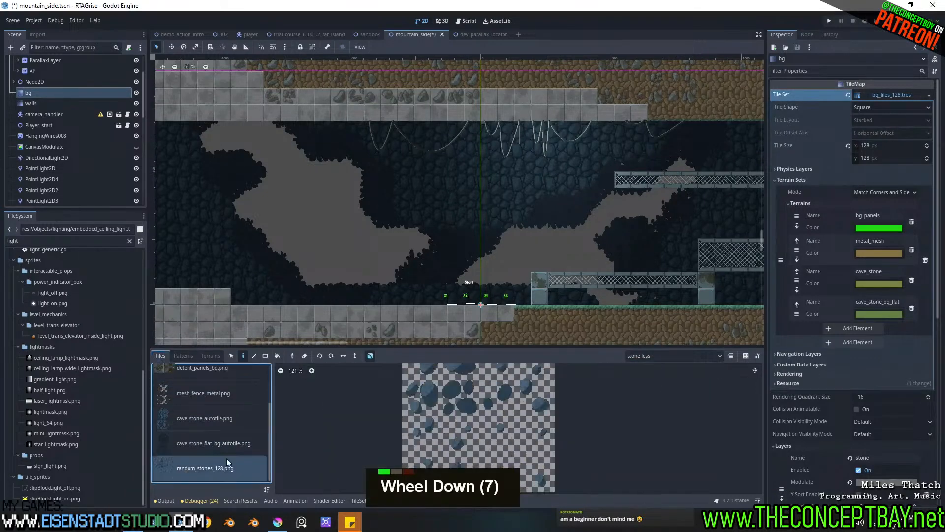
left_click(450, 426)
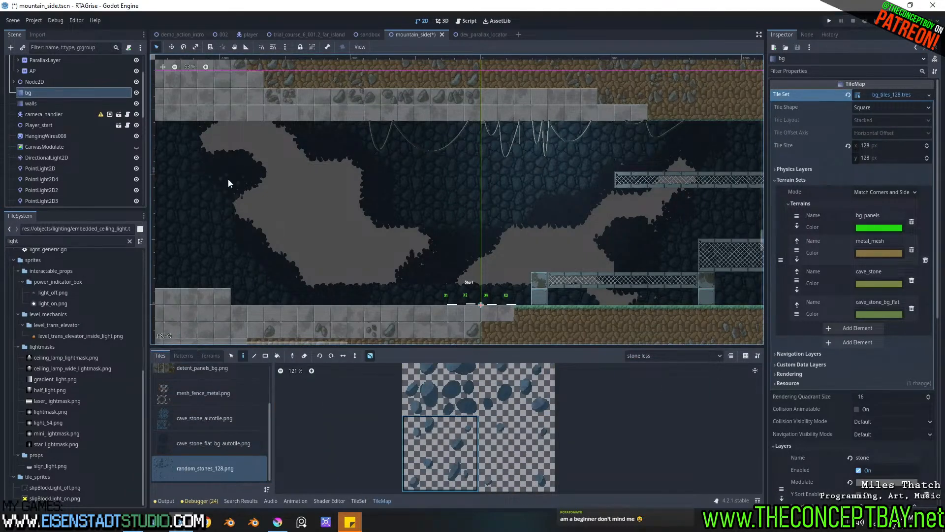
double_click(209, 147)
right_click(238, 143)
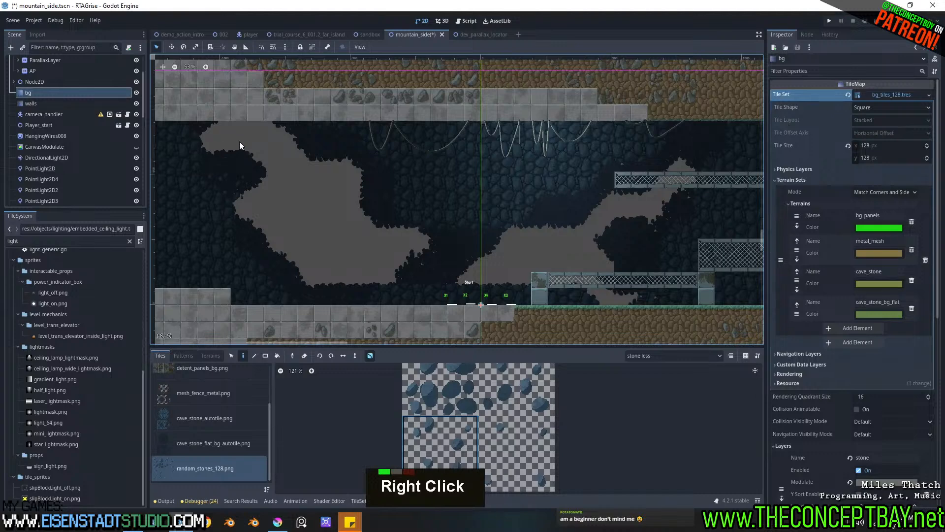
right_click(214, 170)
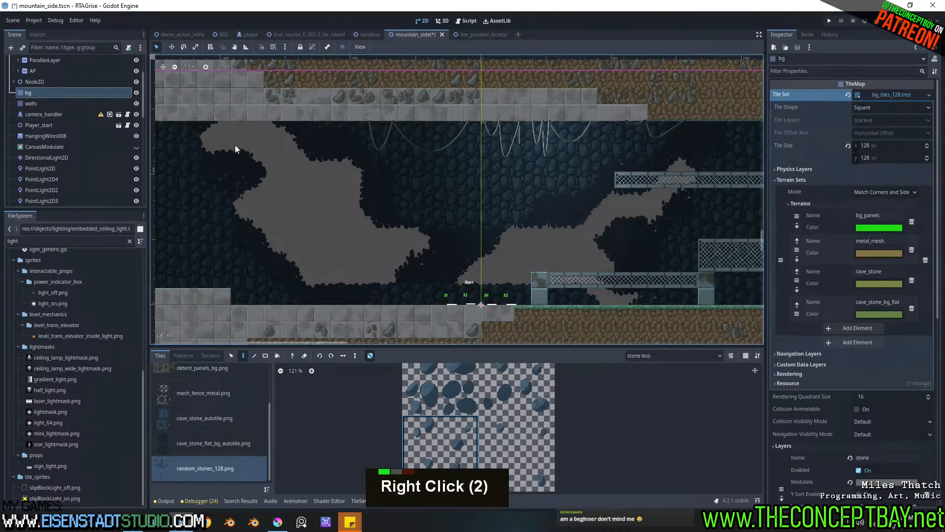
right_click(339, 137)
right_click(331, 174)
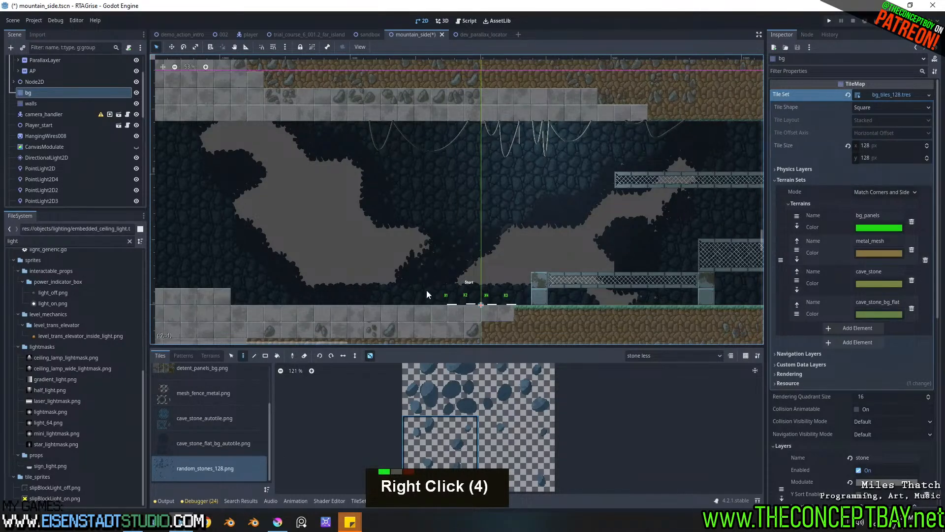
Step: Scatter and erase sparse stone tiles around the right hole and along the left hole's lower and left edges
right_click(416, 240)
right_click(490, 268)
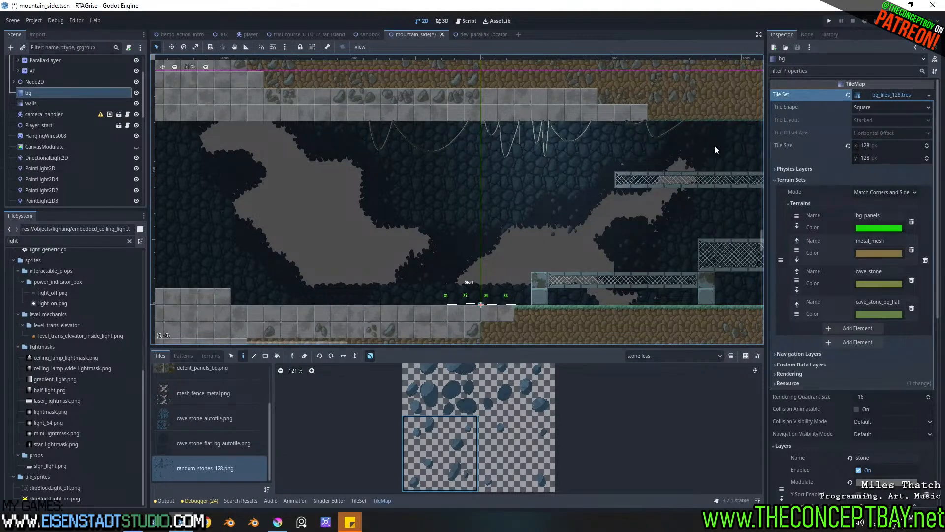
right_click(708, 162)
right_click(330, 286)
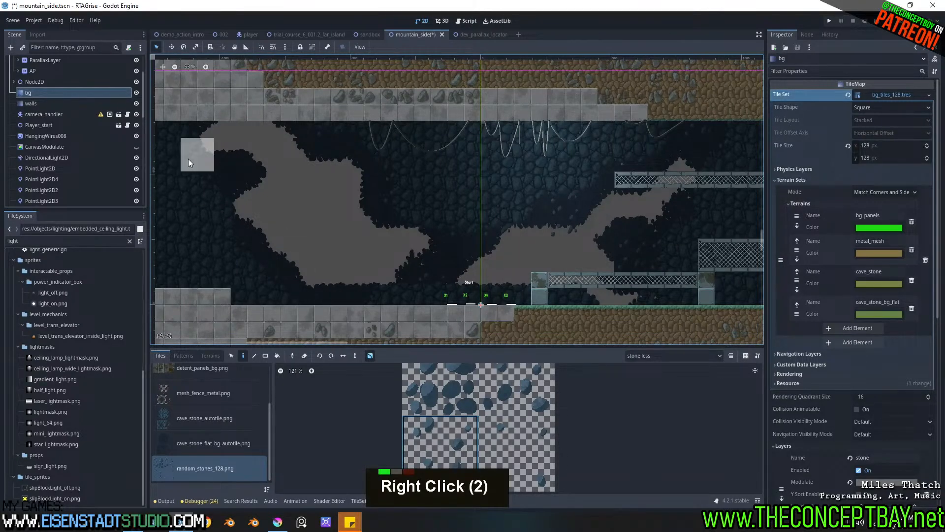
right_click(239, 194)
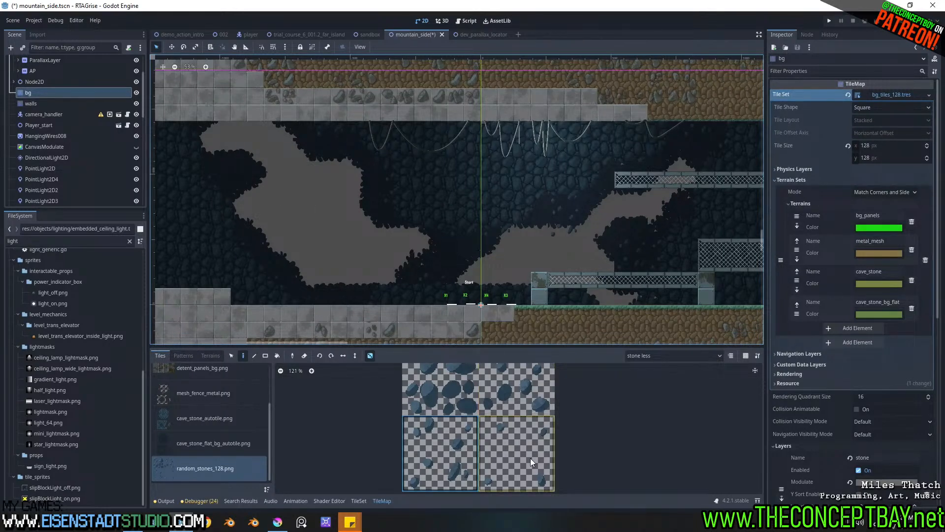
right_click(221, 168)
middle_click_drag(365, 252, 364, 226)
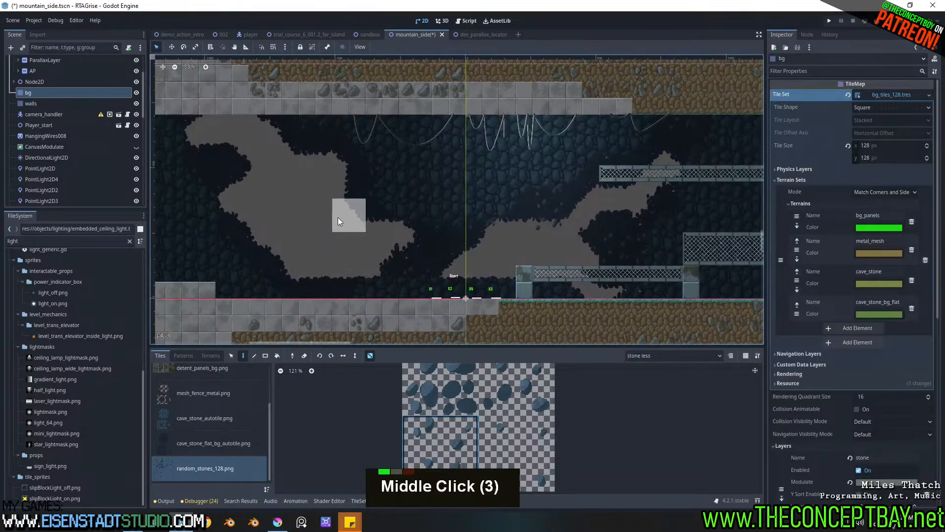
Step: Collapse the trigger_zoom nodes and set PointLight2D3's texture to lightmask.png
scroll(77, 176, "down", 5)
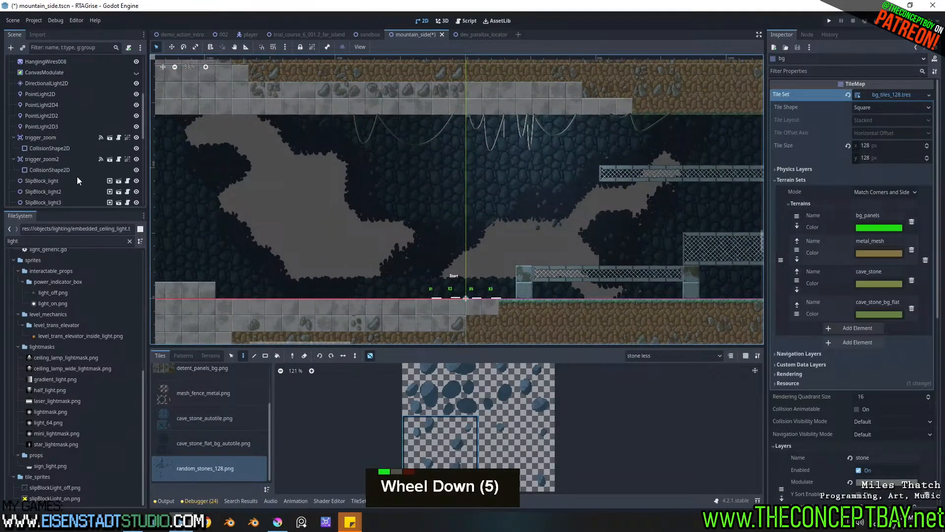
left_click(13, 159)
left_click(14, 137)
left_click(38, 127)
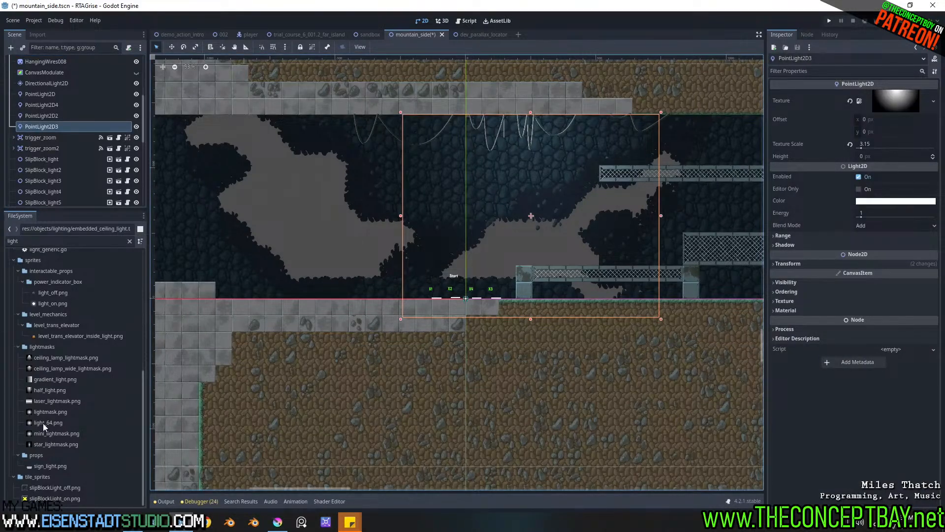
left_click_drag(49, 412, 890, 100)
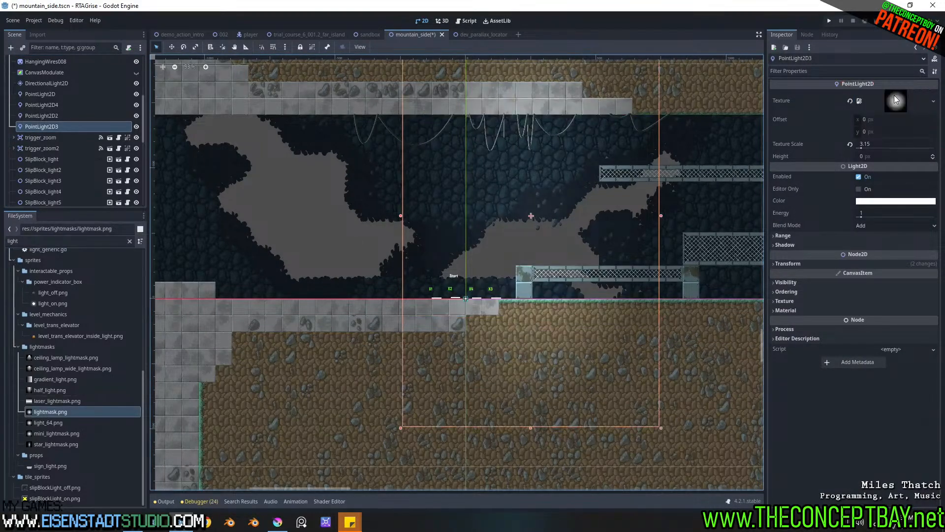
Step: Show the CanvasModulate node, move and rotate the light over the left hole, and place a duplicate over the right hole
left_click(136, 73)
left_click_drag(580, 211, 347, 196)
left_click_drag(375, 241, 597, 84, "ctrl")
key("ctrl+d")
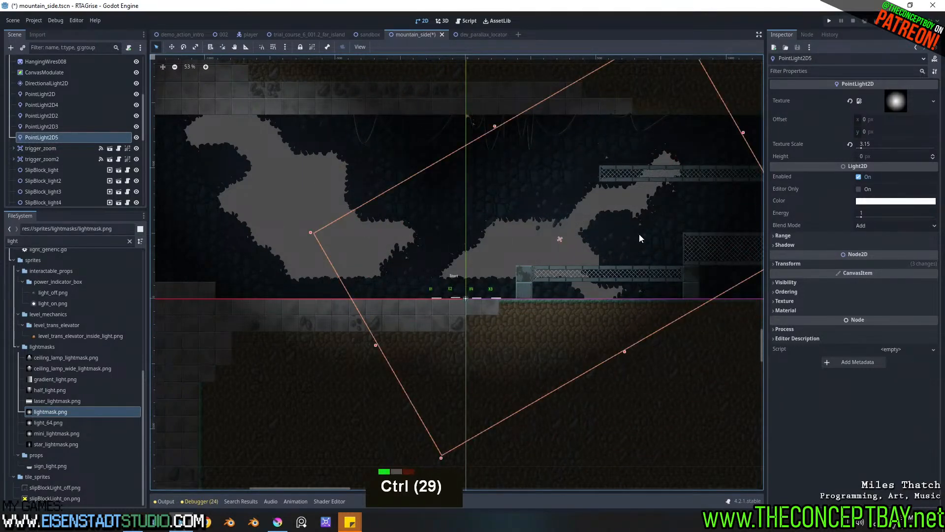
Step: Run the current scene and move the characters across the cave room to check the background holes and lighting
scroll(641, 238, "down", 6)
scroll(412, 303, "up", 3)
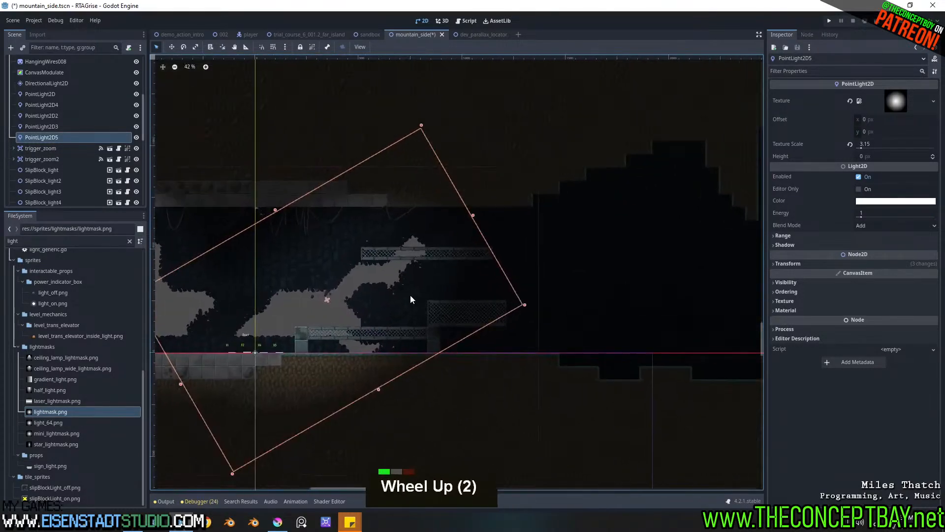
middle_click_drag(412, 304, 397, 323)
scroll(506, 326, "up", 9)
scroll(500, 318, "down", 9)
middle_click_drag(487, 313, 572, 294)
scroll(599, 297, "down", 1)
key("F6")
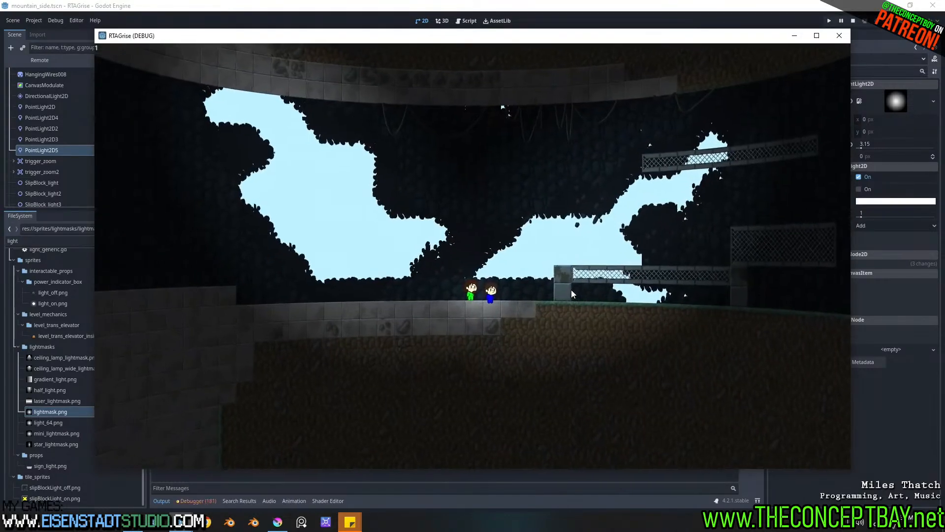
key("Right")
key("space")
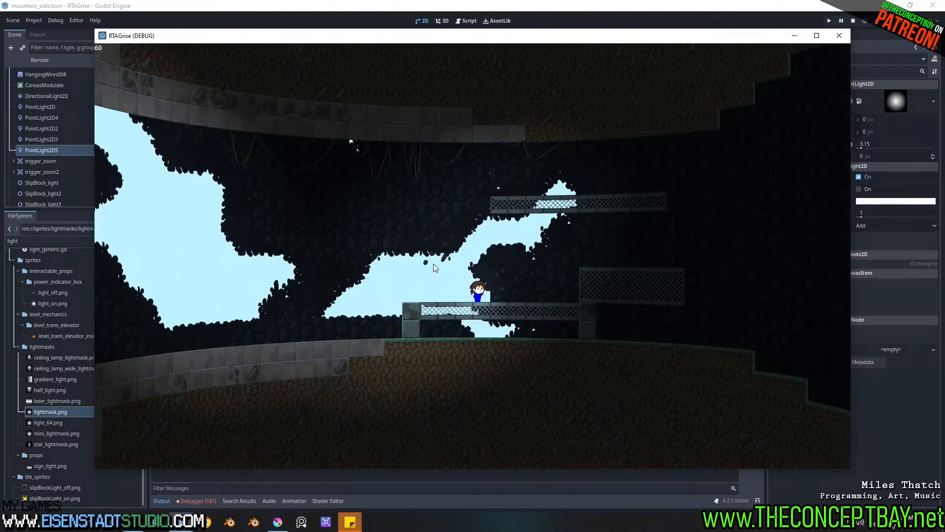
key("Left")
key("space")
key("Left")
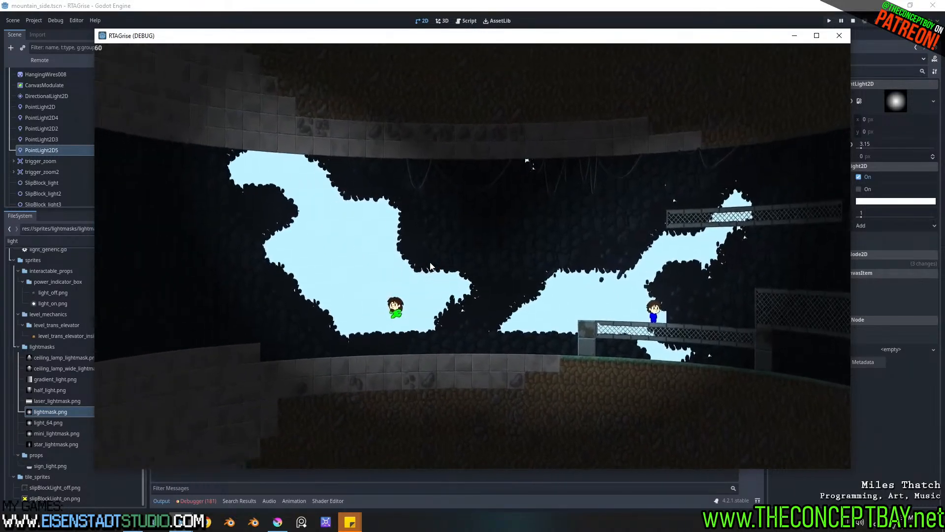
key("Left")
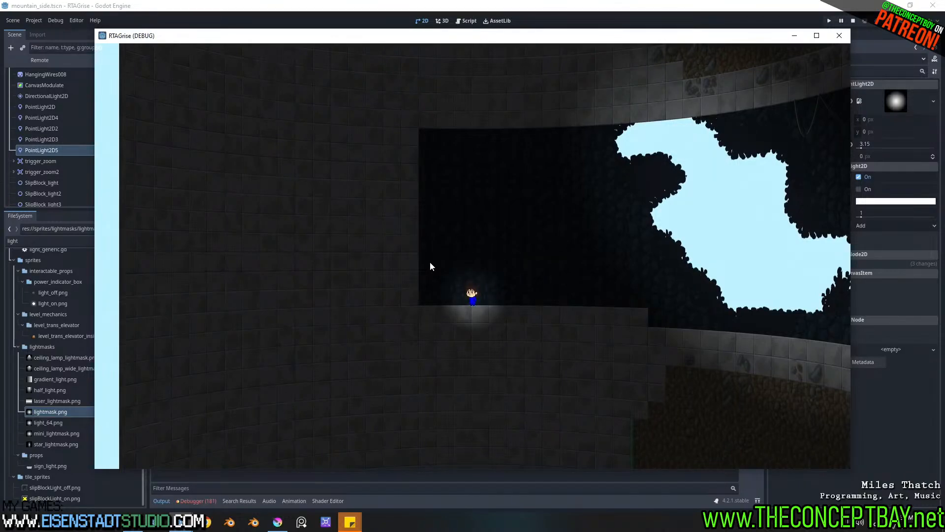
Step: Close the running game and add a vertical guide along the left edge of the cave's stone wall
left_click(839, 35)
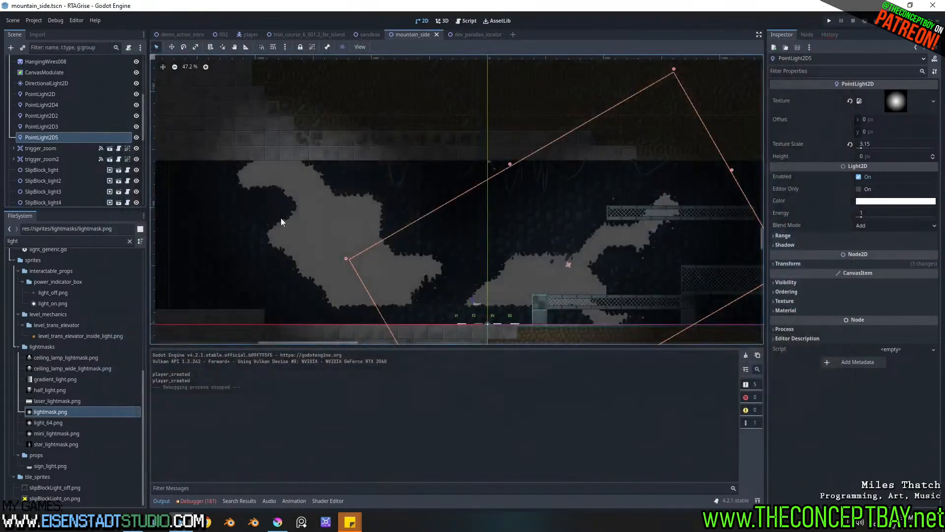
scroll(539, 202, "down", 3)
middle_click_drag(537, 222, 394, 229)
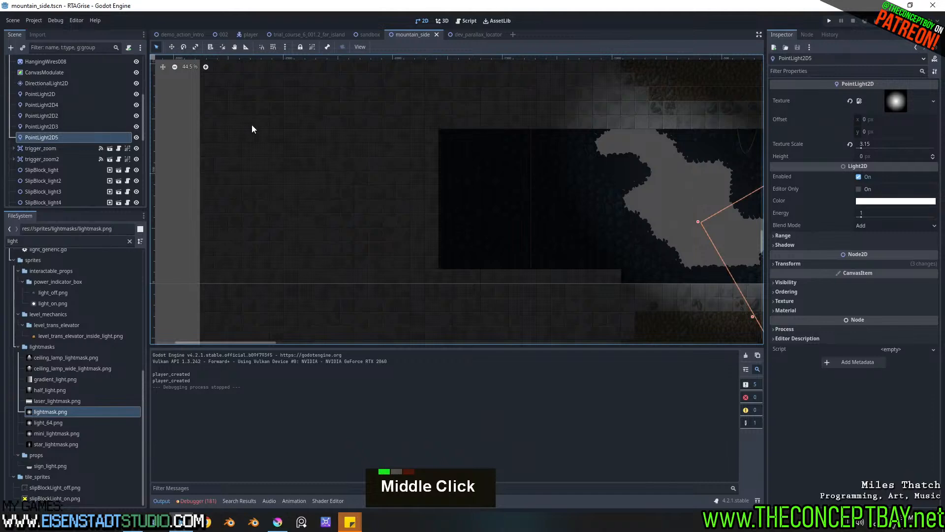
left_click_drag(152, 74, 204, 92)
Step: Set the camera_handler node's Left Limit to -2800
scroll(32, 156, "up", 7)
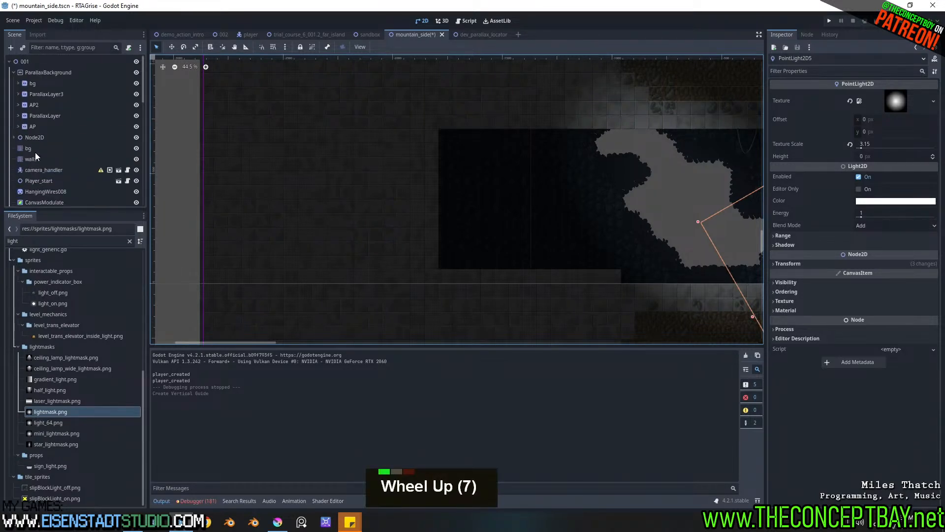
left_click(40, 169)
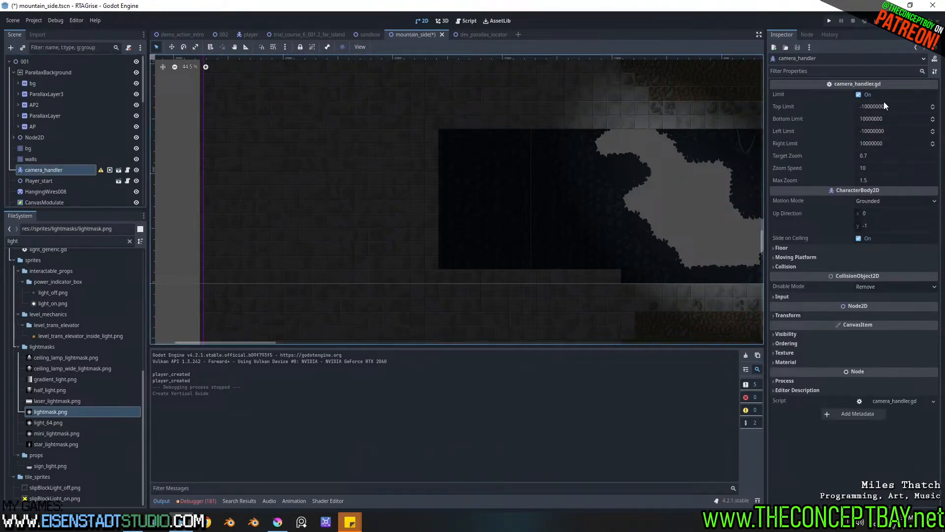
left_click(884, 106)
left_click(881, 131)
type("-2800")
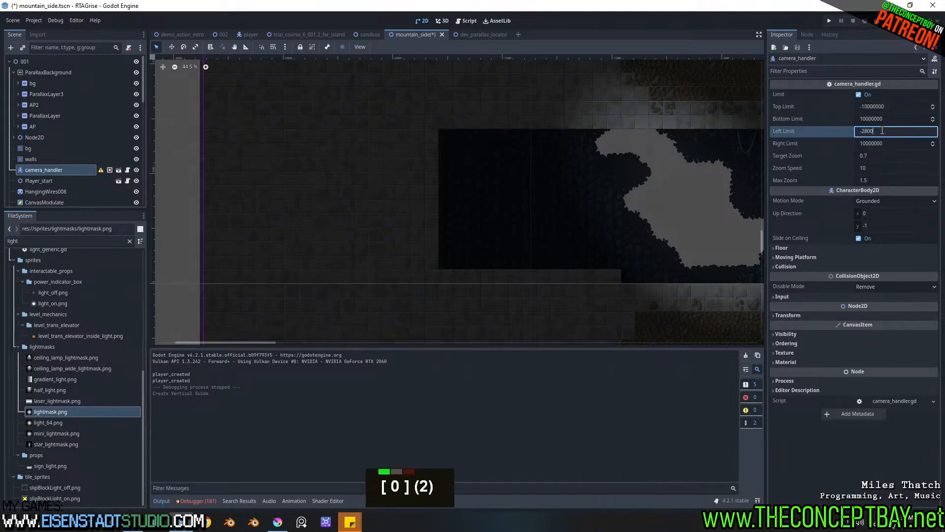
key("Return")
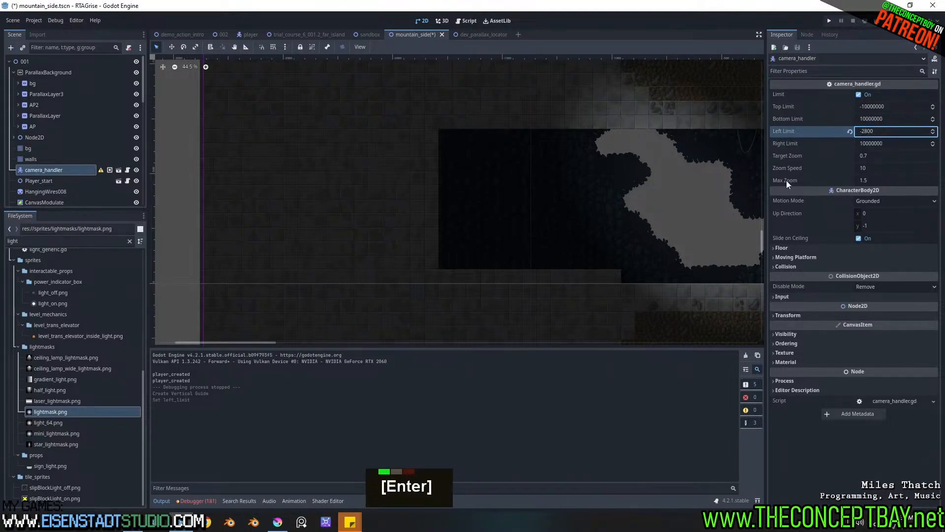
Step: Select the walls tilemap, make its walls layer active and compare the metal_plate_platforms.png and weathered_concrete.png tiles
middle_click_drag(510, 189, 487, 177)
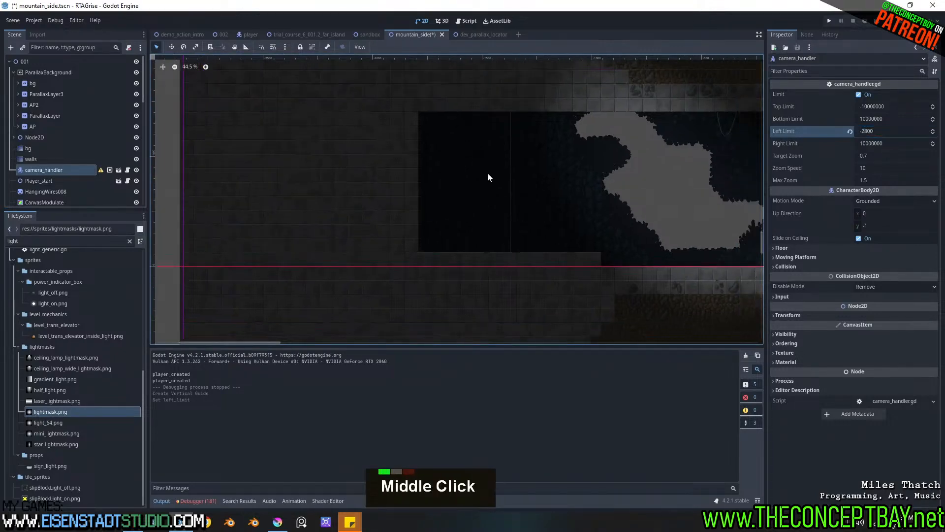
left_click(27, 159)
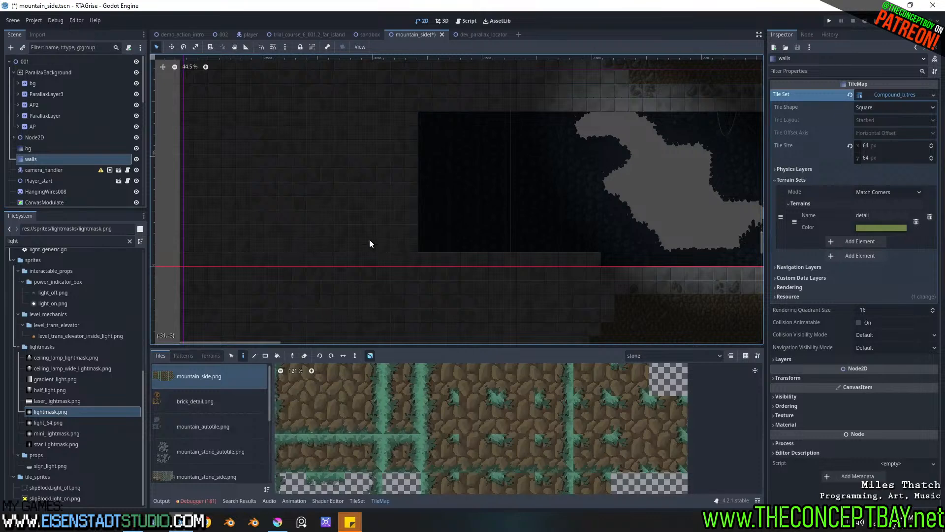
scroll(172, 443, "down", 13)
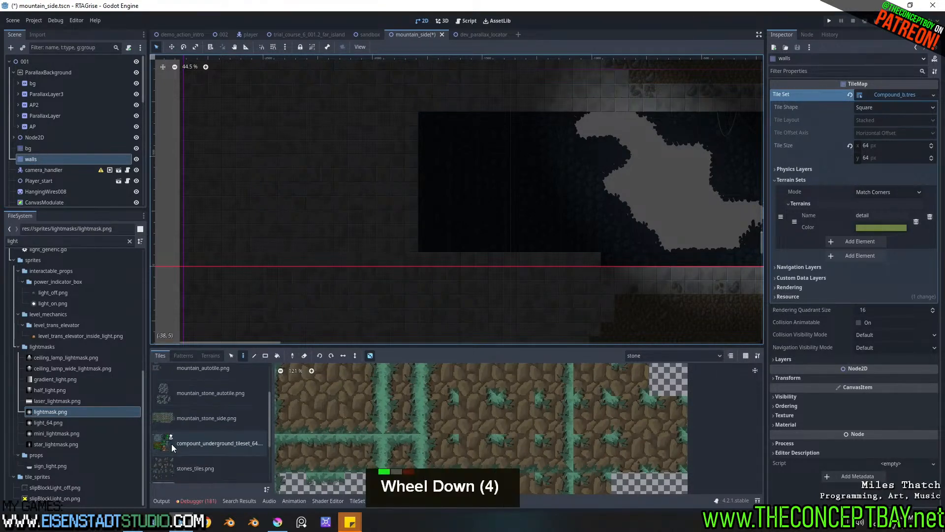
left_click(182, 471)
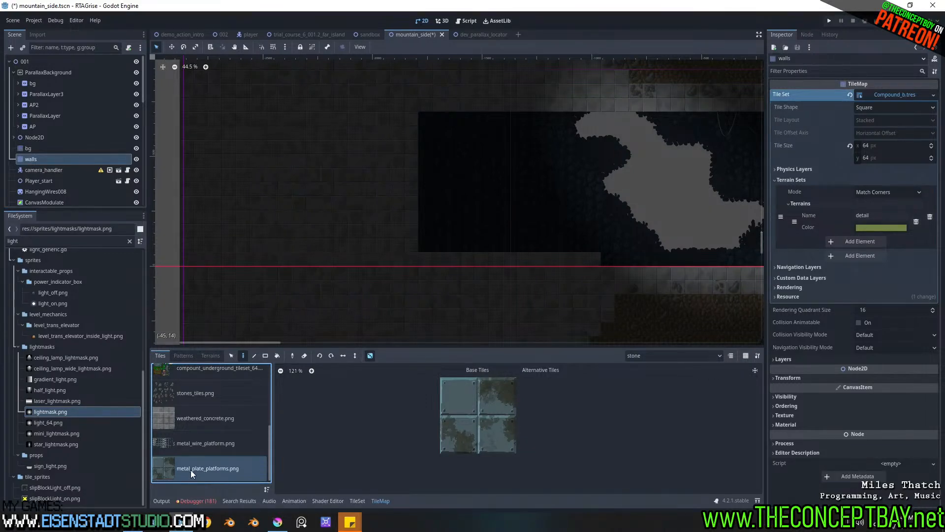
left_click(649, 358)
left_click(649, 368)
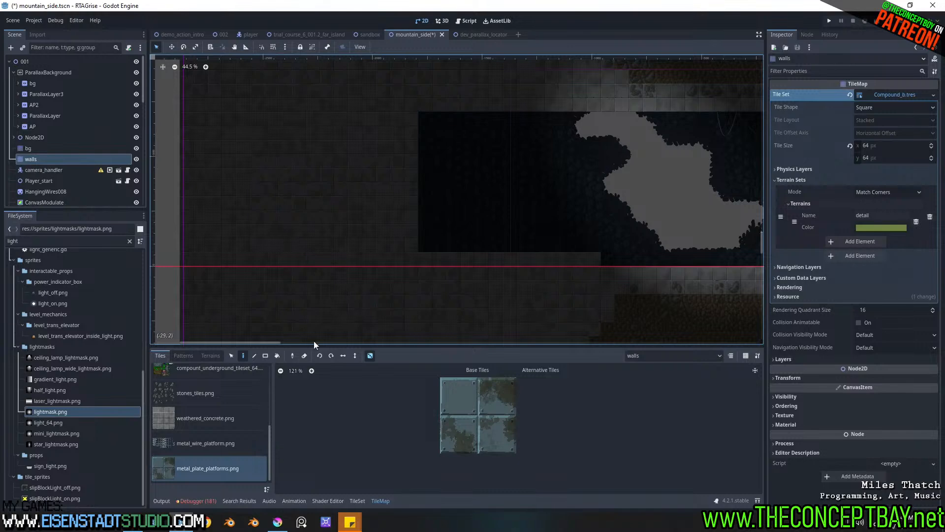
left_click(173, 445)
left_click(200, 419)
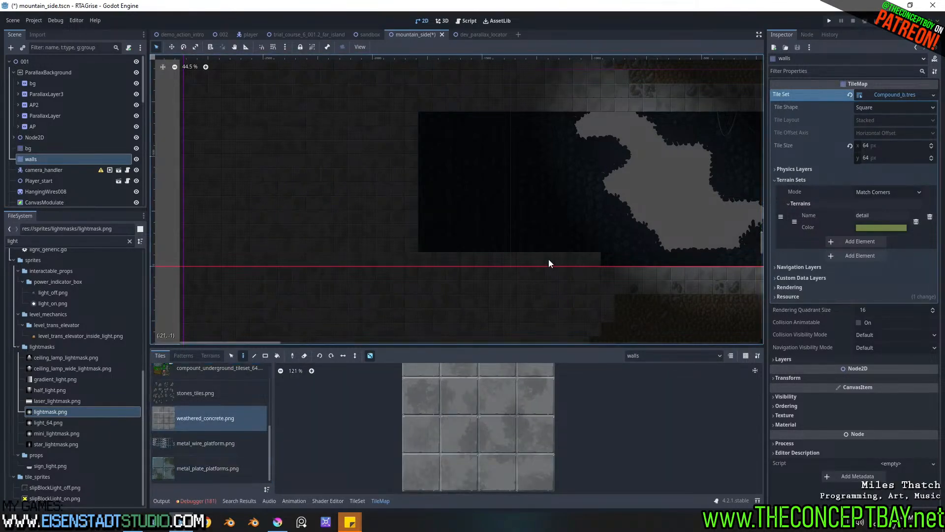
Step: Paint a row of random metal_plate_platforms.png tiles along the floor of the left passage
left_click(208, 468)
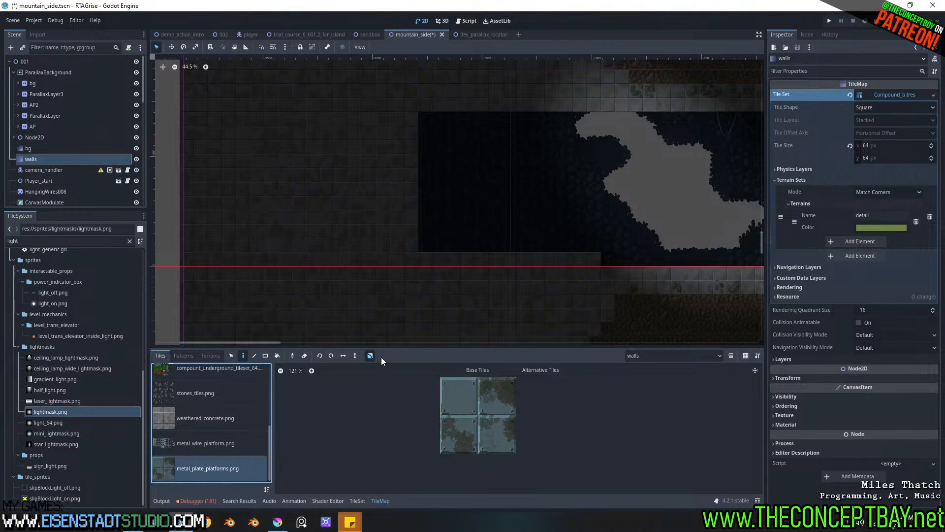
left_click_drag(468, 399, 498, 435)
left_click_drag(576, 247, 433, 248, "shift")
scroll(566, 252, "down", 1)
mouse_move(571, 253)
middle_mouse_down()
mouse_move(428, 282)
mouse_move(613, 249)
middle_mouse_up()
scroll(428, 284, "up", 7)
scroll(613, 249, "up", 4)
scroll(616, 251, "down", 1)
scroll(617, 247, "down", 4)
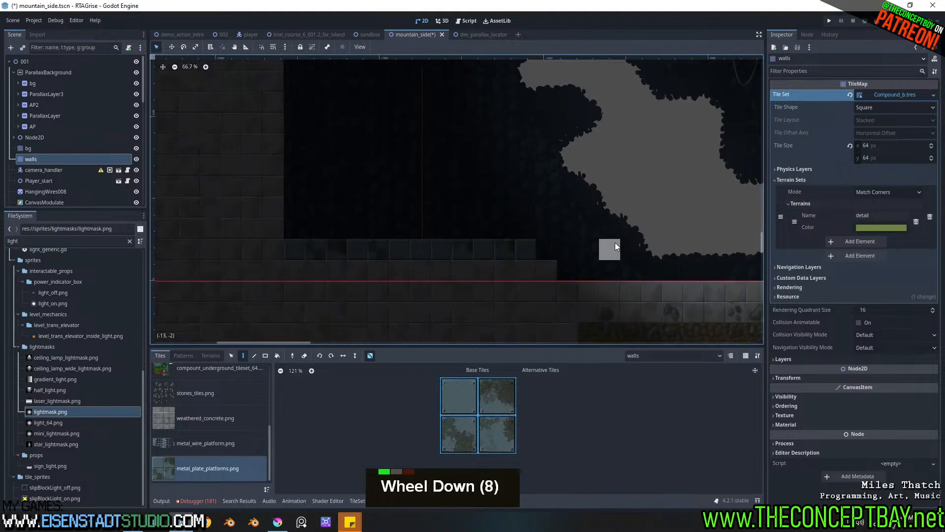
Step: Paint a matching row of random metal plate tiles along the left passage's ceiling
middle_click_drag(411, 244, 445, 295)
left_click_drag(563, 102, 347, 102, "shift")
mouse_move(514, 189)
middle_mouse_down()
mouse_move(285, 151)
mouse_move(342, 186)
mouse_move(412, 199)
middle_mouse_up()
scroll(412, 199, "down", 3)
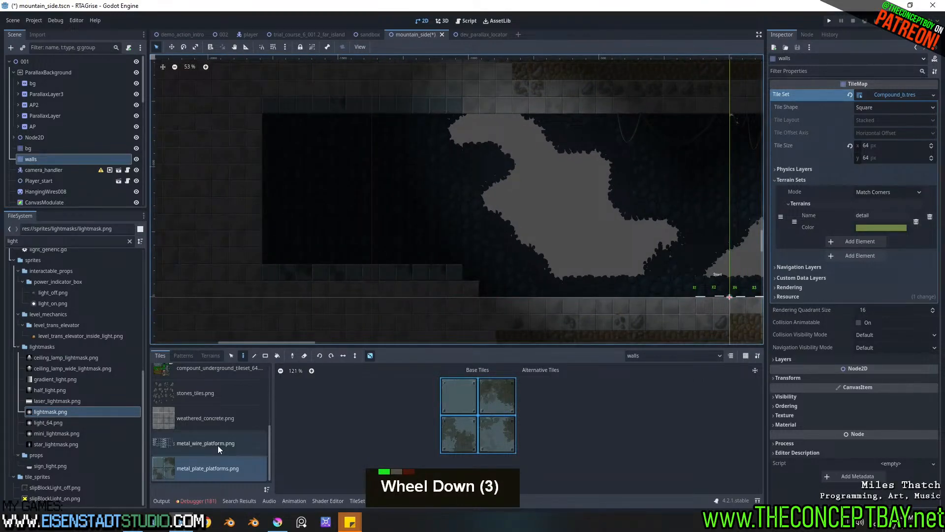
Step: Paint weathered_concrete.png tiles over the metal floor row, undoing the first pass and repainting the row
left_click(212, 417)
scroll(442, 406, "down", 6)
scroll(438, 392, "down", 1)
left_click_drag(444, 389, 509, 456, "shift")
left_click_drag(459, 274, 317, 276, "shift")
key("ctrl+z")
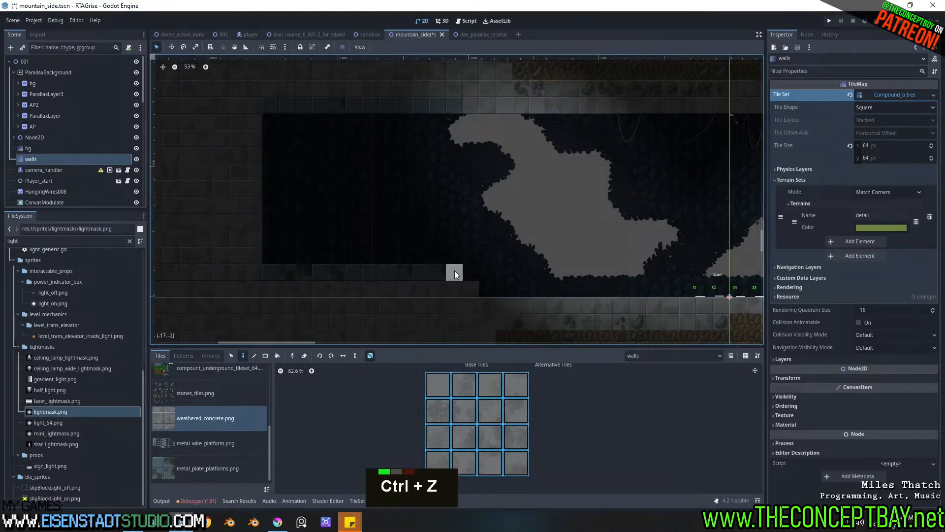
left_click(267, 273)
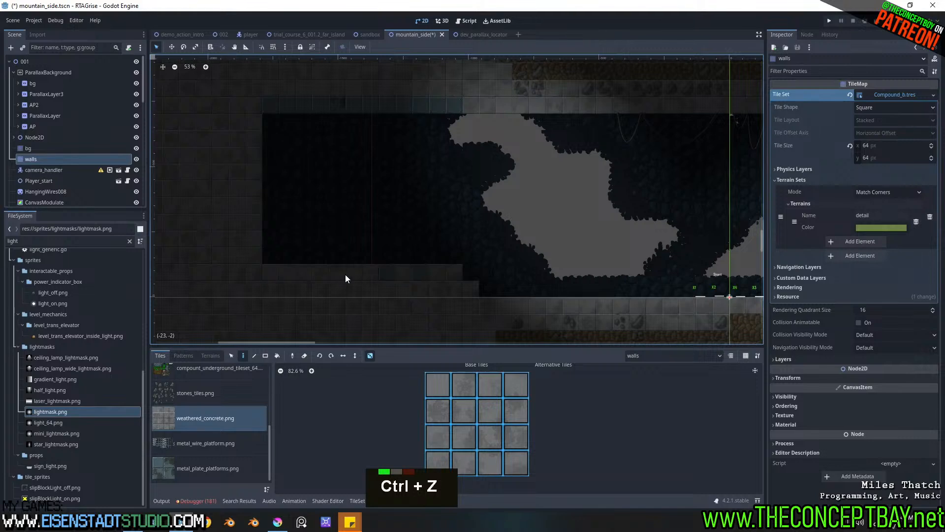
left_click(207, 465)
left_click(207, 413)
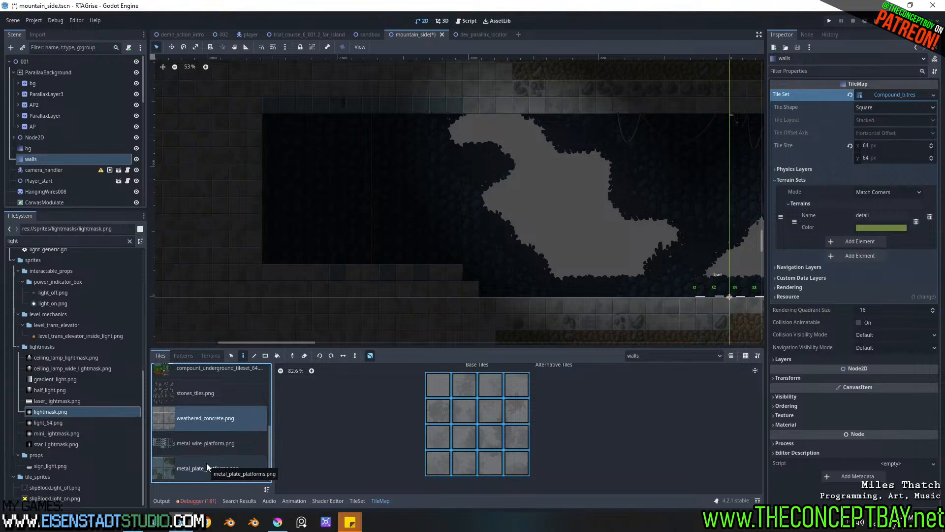
left_click(237, 464)
double_click(412, 414)
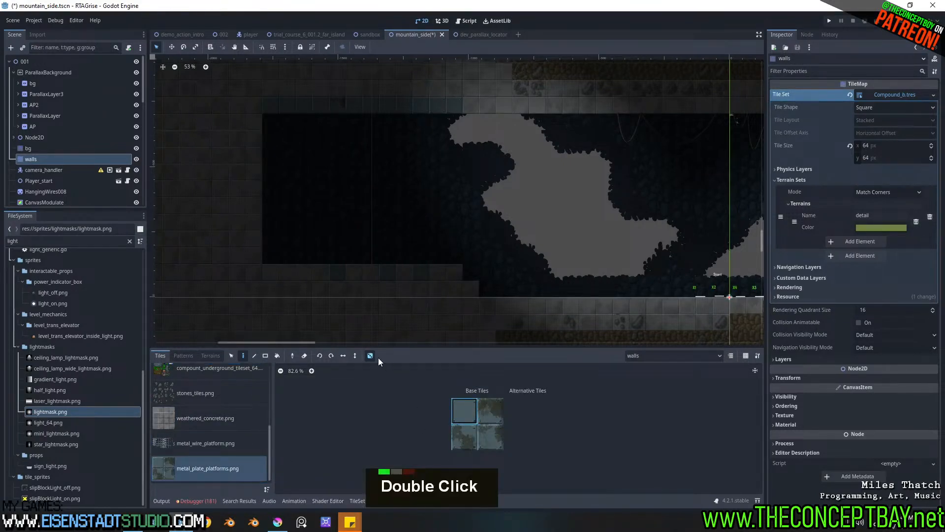
left_click(488, 415)
left_click(491, 434)
left_click(468, 439)
left_click(470, 409)
Step: Repaint the left passage's floor and ceiling rows with random weathered_concrete.png tiles from the full set
left_click(188, 416)
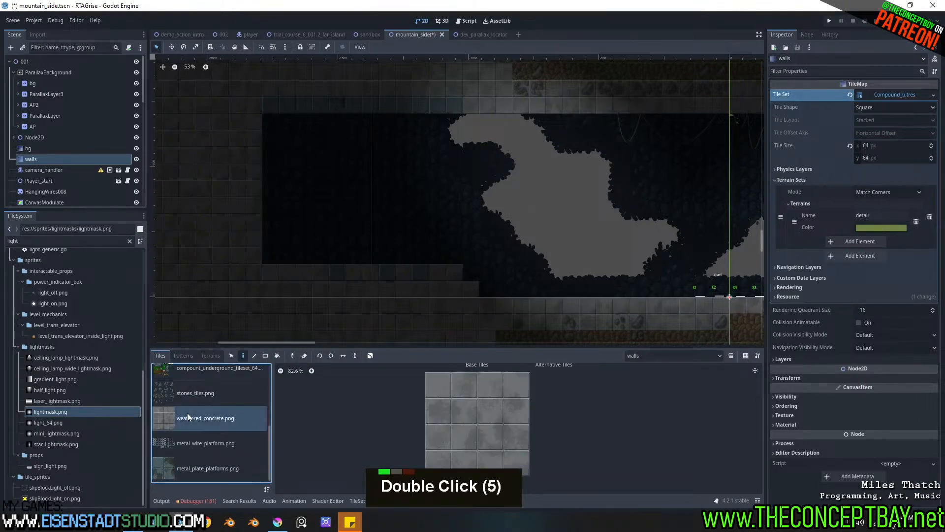
left_click_drag(427, 382, 528, 475)
left_click(370, 355)
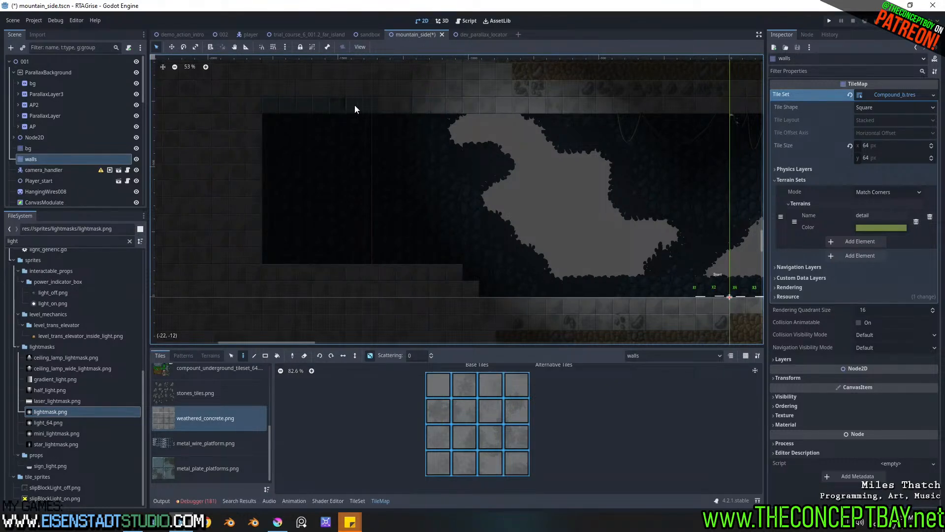
left_click(235, 467)
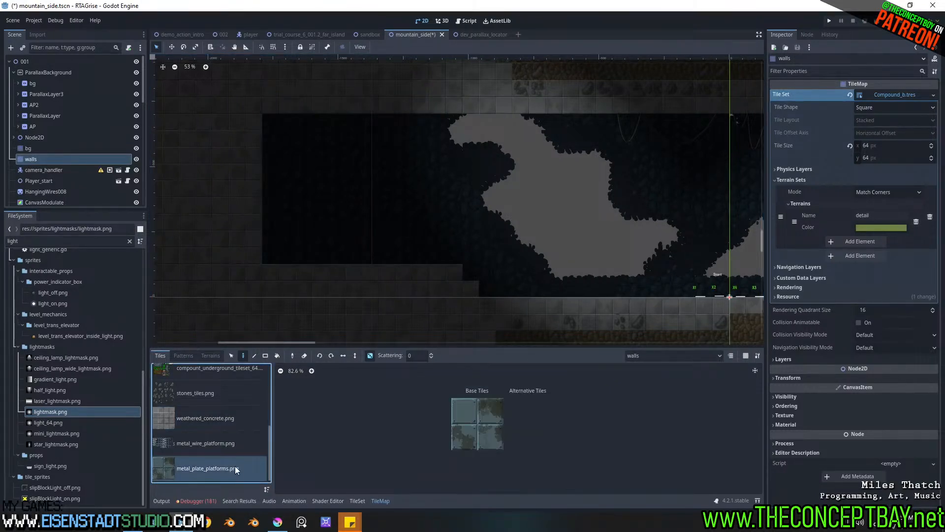
left_click(230, 416)
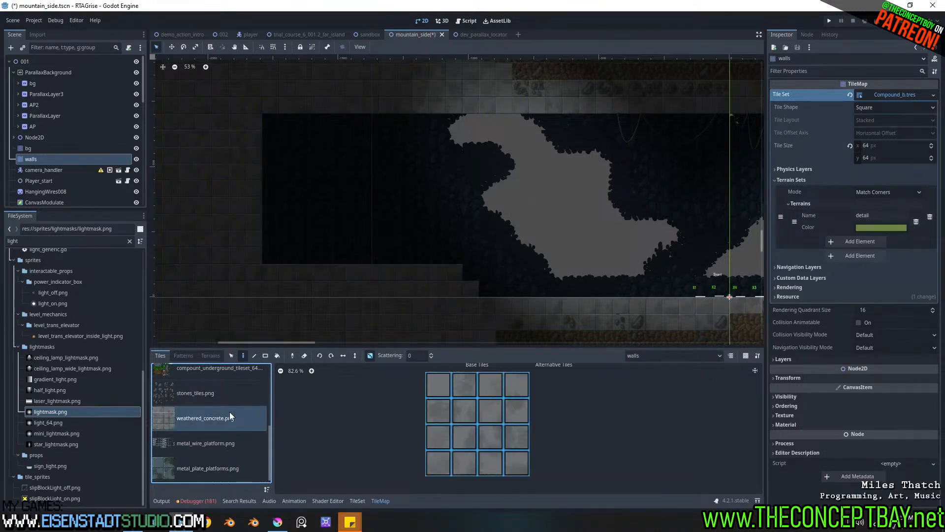
Step: Extend the floor's lower step to the right with random weathered concrete tiles and erase the right end of the upper step
middle_click_drag(492, 249, 634, 267)
right_click(615, 280)
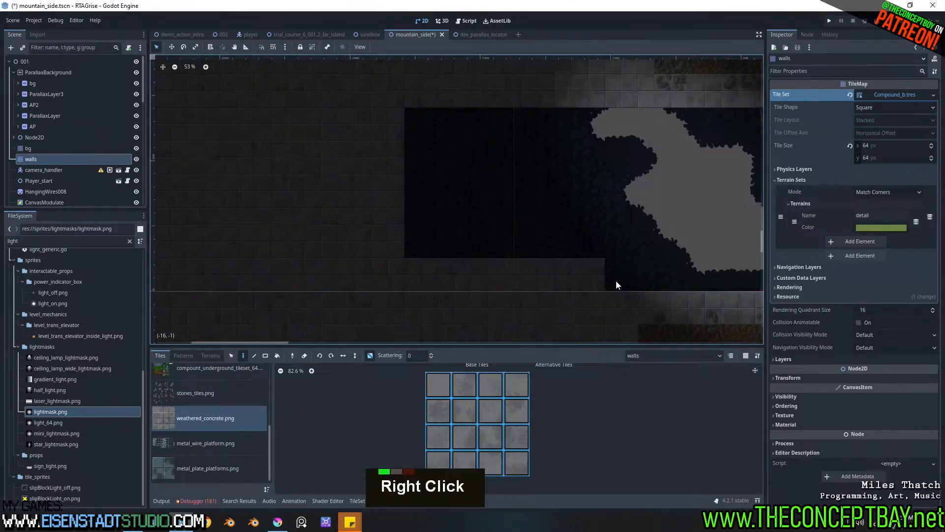
left_click_drag(612, 279, 729, 281, "shift")
middle_click_drag(622, 269, 471, 264)
key("ctrl+z")
left_click_drag(555, 278, 428, 277, "shift")
right_click_drag(439, 261, 359, 261, "shift")
Step: Erase a rectangular block of wall tiles at the passage's closed end to lengthen it to the left
middle_click_drag(347, 261, 498, 258)
mouse_move(412, 240)
right_mouse_down("ctrl+shift")
mouse_move(261, 114)
mouse_move(231, 120)
right_mouse_up("ctrl+shift")
mouse_move(315, 217)
middle_mouse_down()
mouse_move(431, 249)
mouse_move(379, 215)
mouse_move(401, 218)
middle_mouse_up()
Step: Select the bg tilemap and look through its tile sources, including detent_panels_bg.png and cave_stone_flat_bg_autotile.png
left_click(42, 149)
scroll(345, 250, "down", 1)
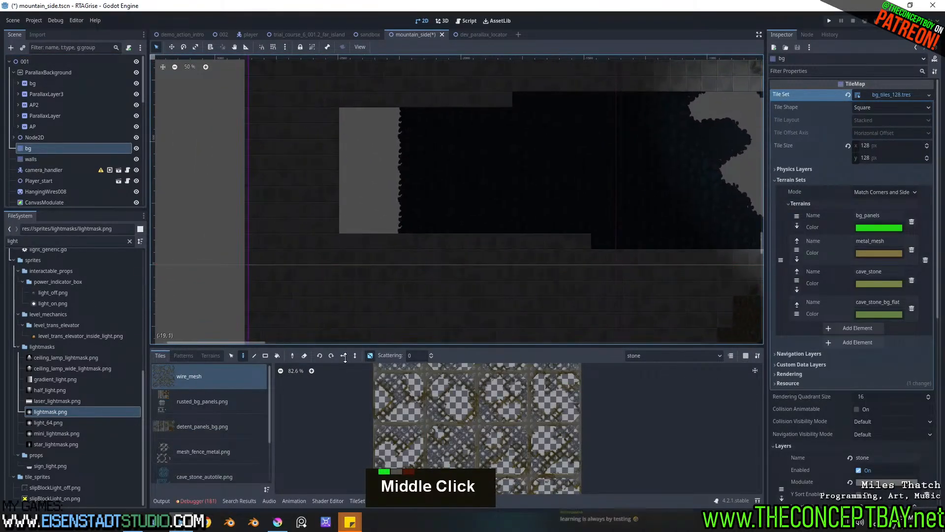
scroll(191, 405, "down", 7)
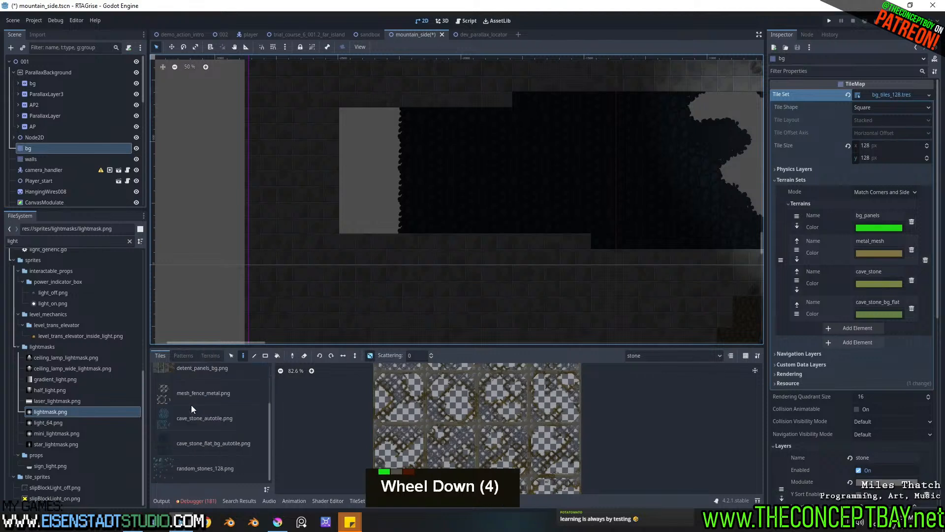
scroll(194, 430, "up", 2)
scroll(194, 429, "up", 2)
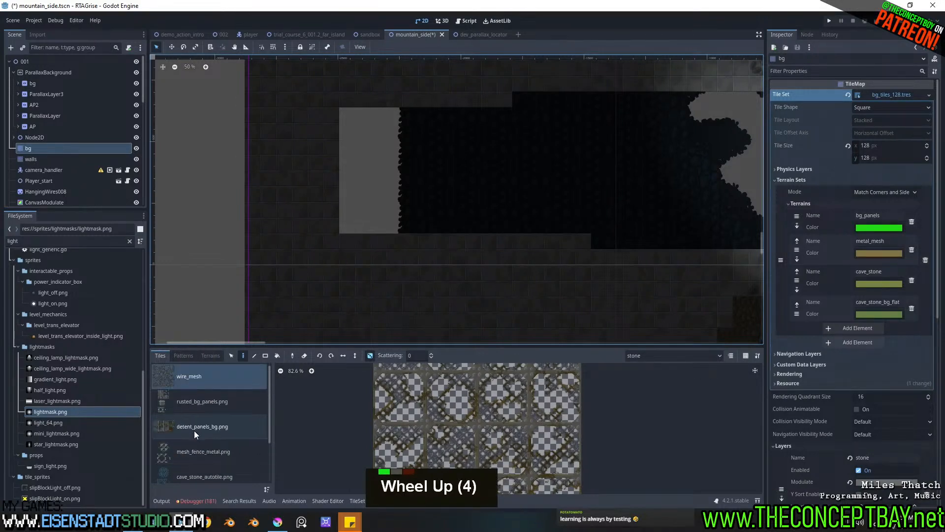
left_click(194, 429)
scroll(194, 431, "up", 1)
scroll(203, 404, "down", 2)
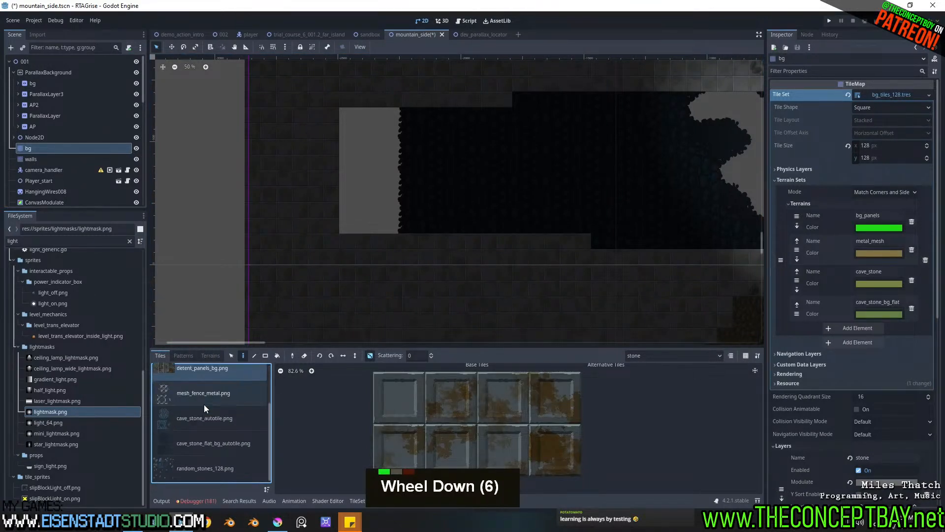
left_click(194, 443)
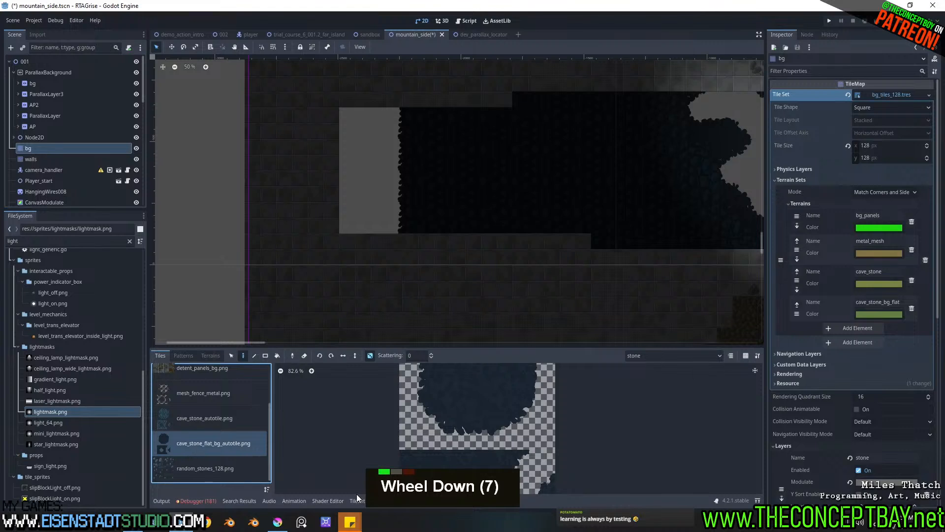
Step: Try filling the passage's open background with a rectangle of cave_stone_bg_flat terrain, and undo the fill
left_click(210, 355)
left_click_drag(433, 251, 350, 84, "ctrl+shift")
mouse_move(376, 163)
middle_mouse_down()
mouse_move(250, 285)
mouse_move(397, 295)
mouse_move(365, 317)
middle_mouse_up()
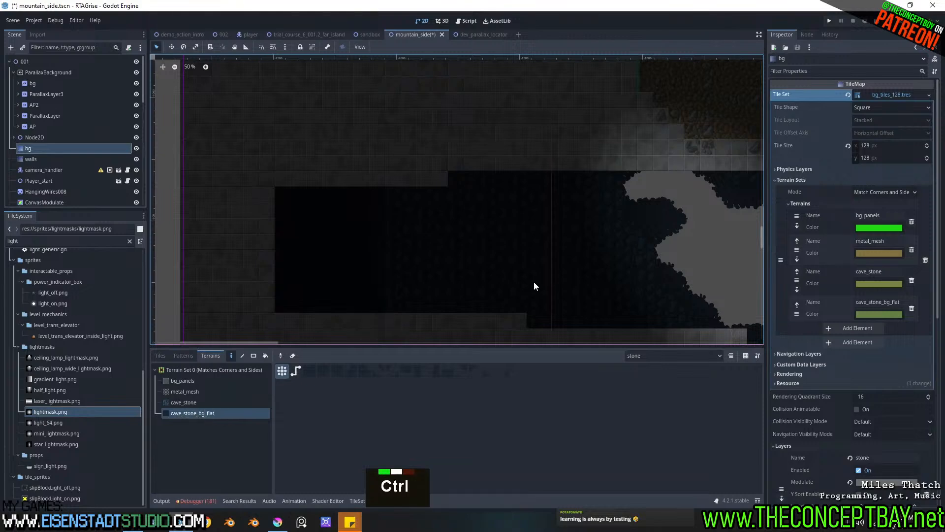
key("ctrl+z")
Step: Fill the open background at the passage's left end with a rectangle of cave_stone terrain on the stone layer
left_click(699, 355)
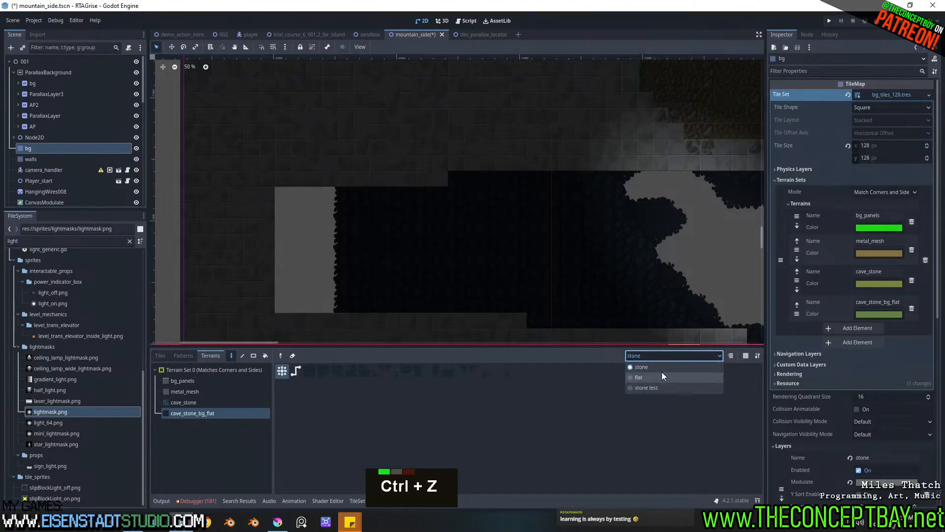
left_click(660, 370)
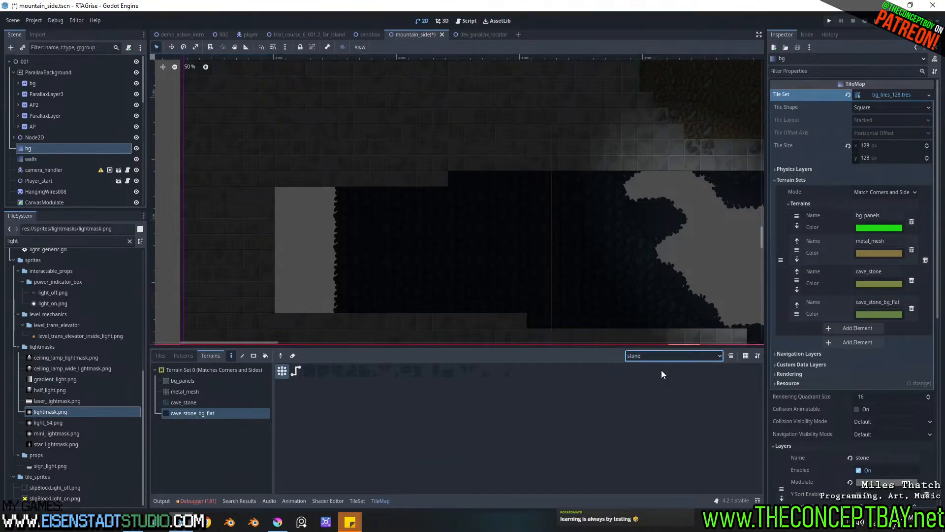
left_click(184, 404)
mouse_move(369, 327)
left_mouse_down("ctrl+shift")
mouse_move(295, 176)
mouse_move(183, 110)
left_mouse_up("ctrl+shift")
middle_click_drag(538, 246, 393, 212)
middle_click_drag(608, 234, 589, 229)
Step: Run the current scene and jump a character leftward through the lengthened passage to test its walls and the camera limit
key("F6")
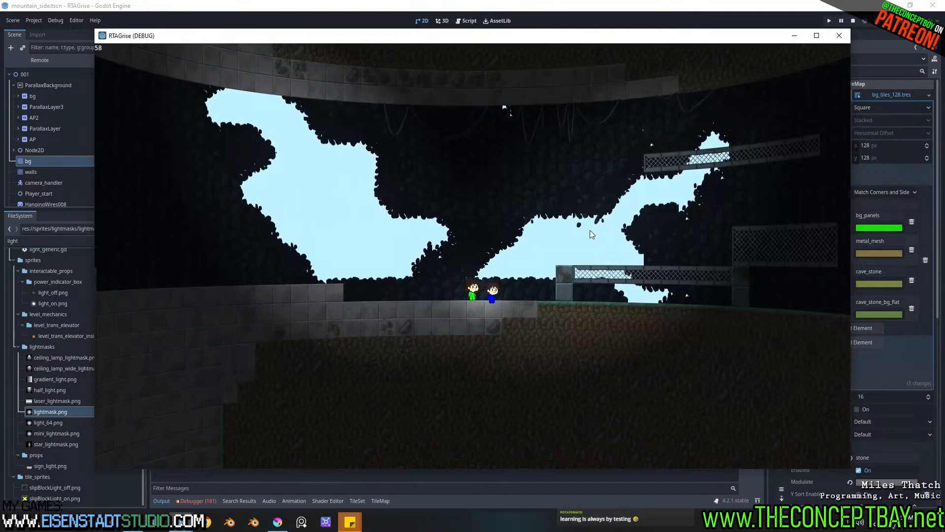
key("Left")
key("space")
key("Left")
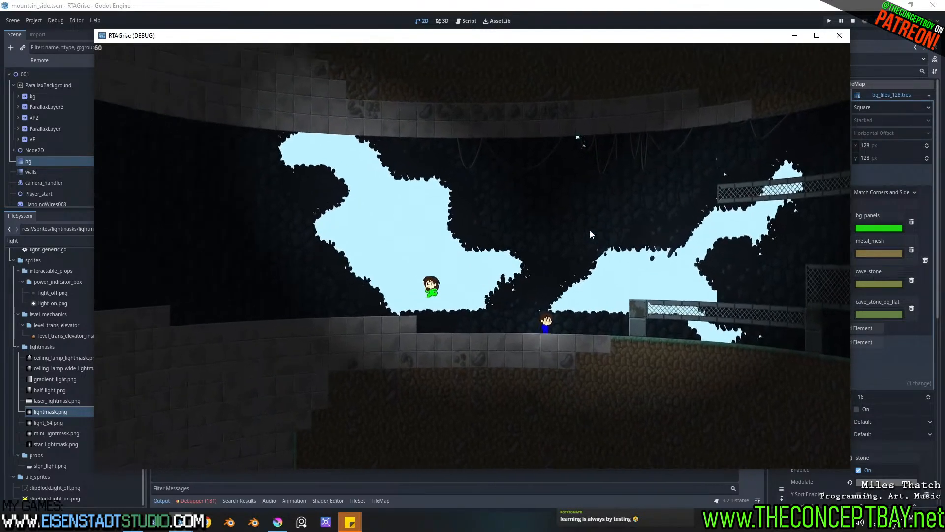
key("space")
key("Left")
key("space")
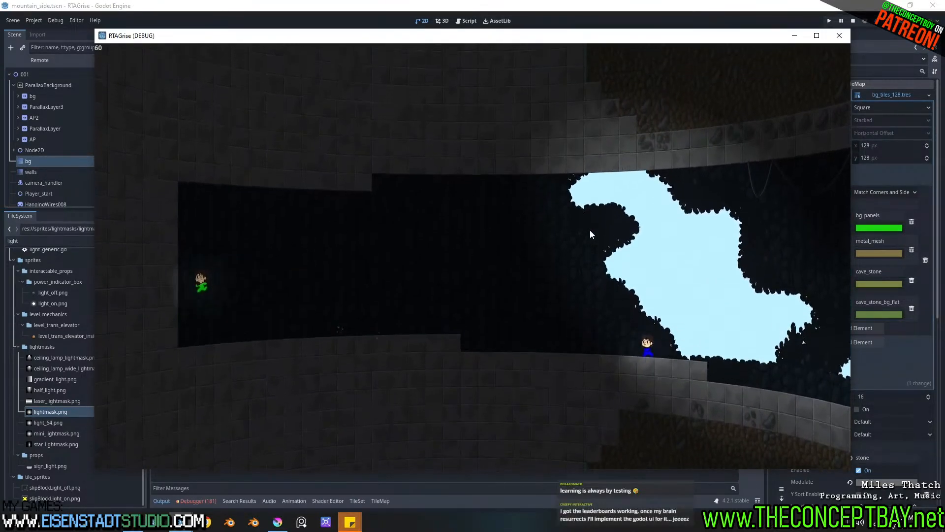
Step: Playtest both characters moving back right from the lengthened passage to the metal platforms beside the background holes
key("Right")
key("Right")
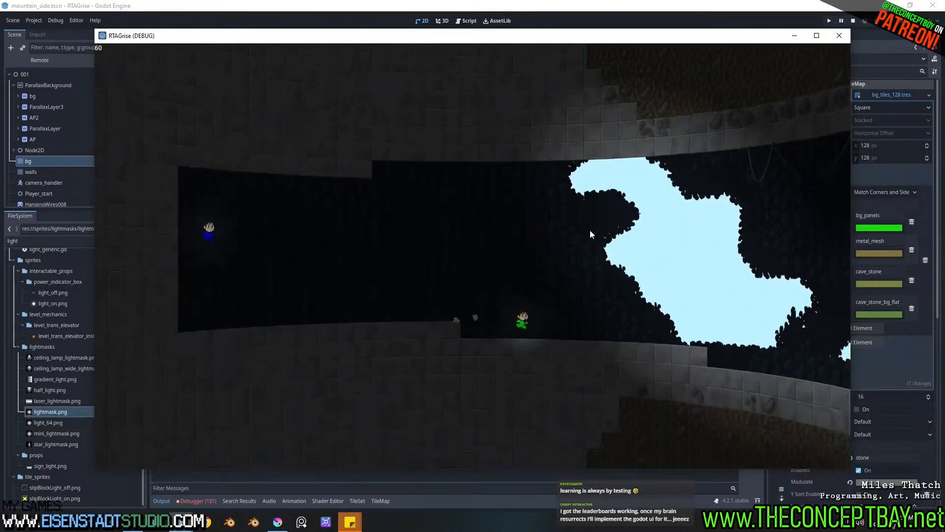
key("space")
key("Right")
key("space")
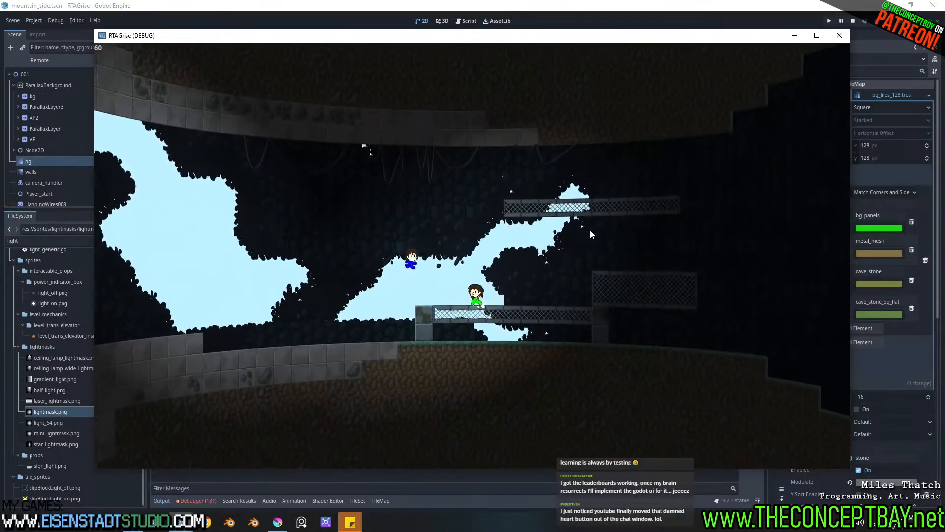
key("Left")
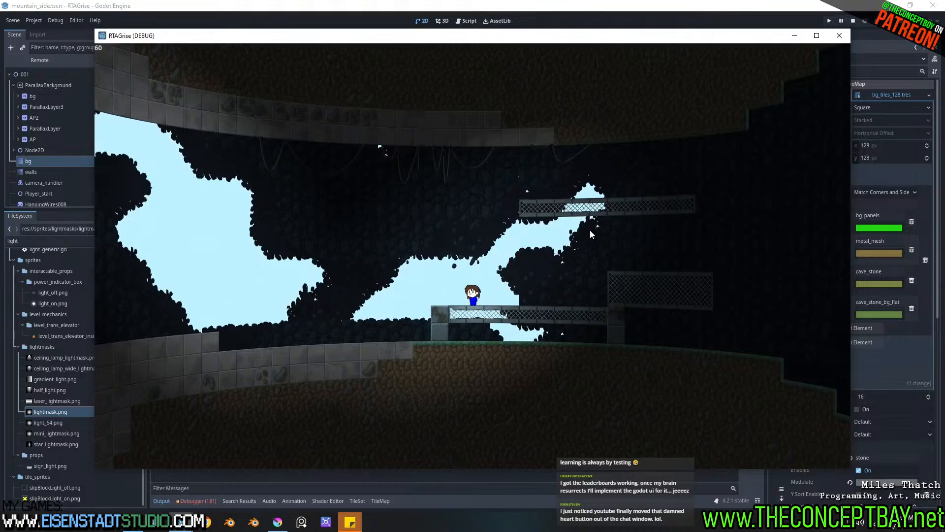
key("Right")
key("Left")
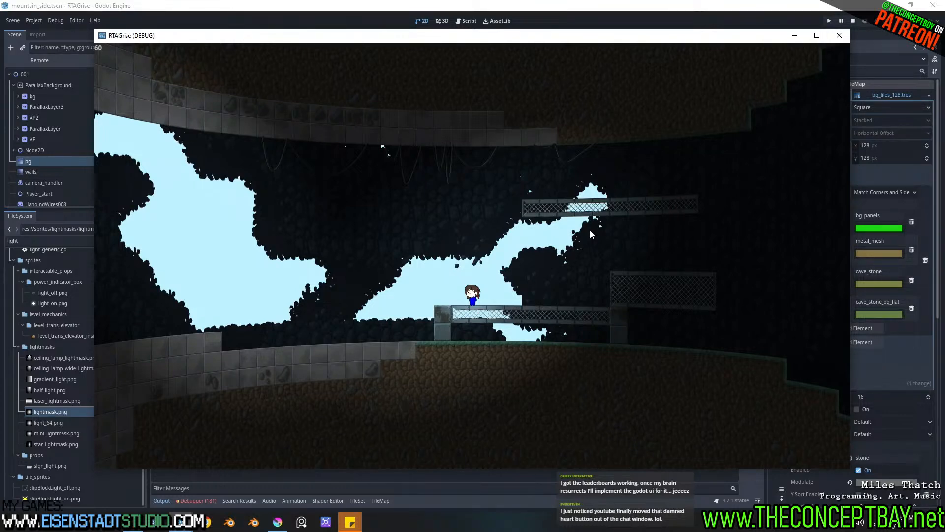
Step: Playtest a character jumping right past the metal platforms into the dark chamber and its shaft walls, and close the game
key("Right")
key("space")
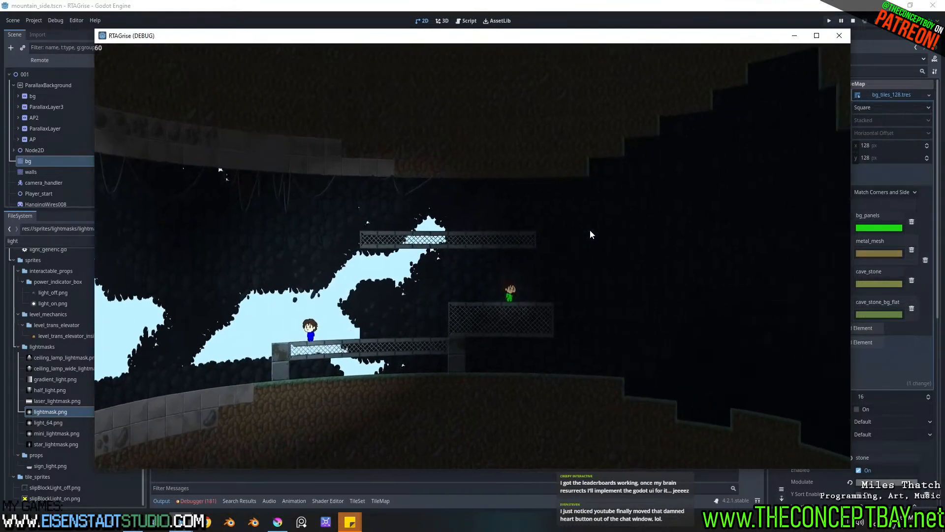
key("space")
key("Right")
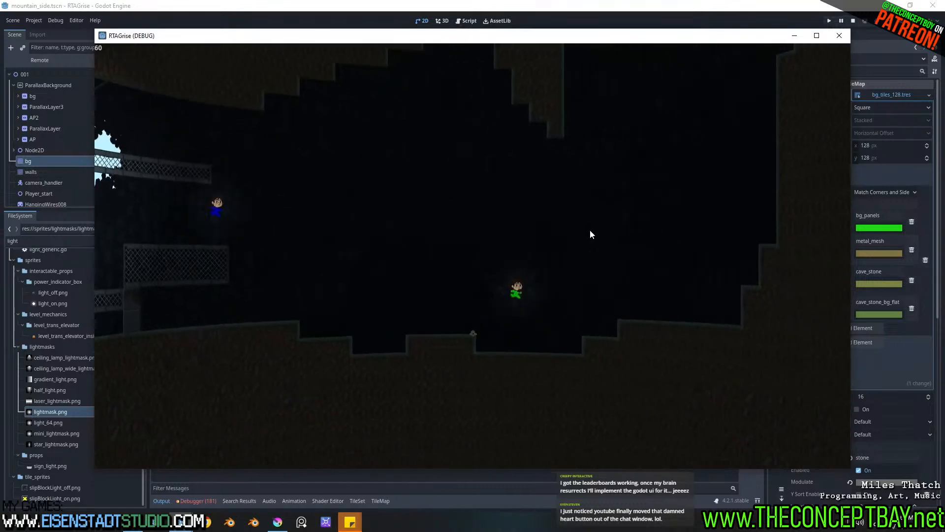
key("Right")
key("space")
key("space")
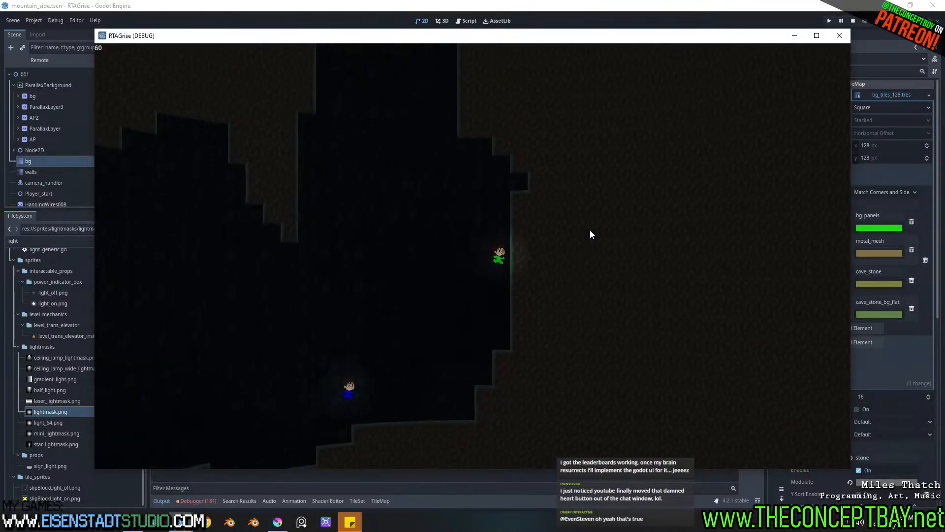
key("space")
key("space")
key("space")
key("space")
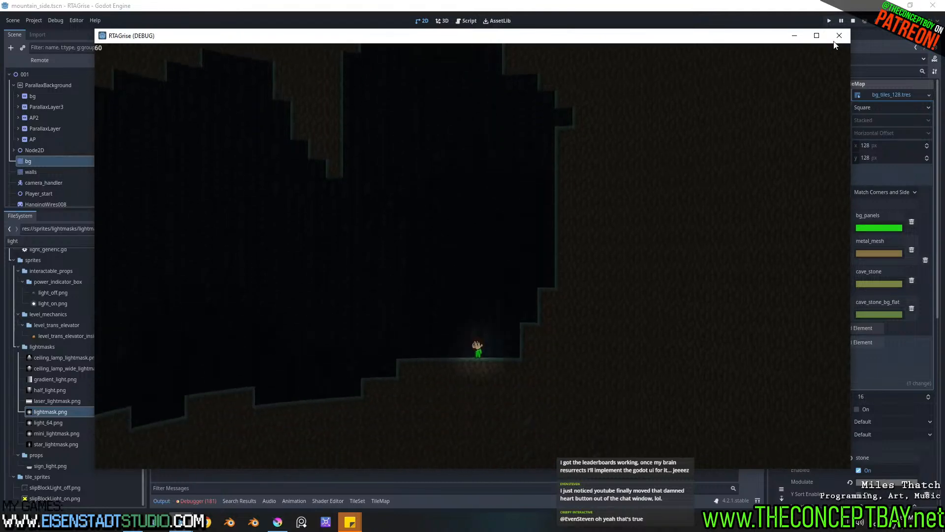
left_click(839, 36)
Step: Erase a rectangle of cave_stone terrain from the bg tilemap's stone layer across the vertical shaft above the right chamber
middle_click_drag(650, 183, 292, 172)
middle_click_drag(292, 172, 378, 142)
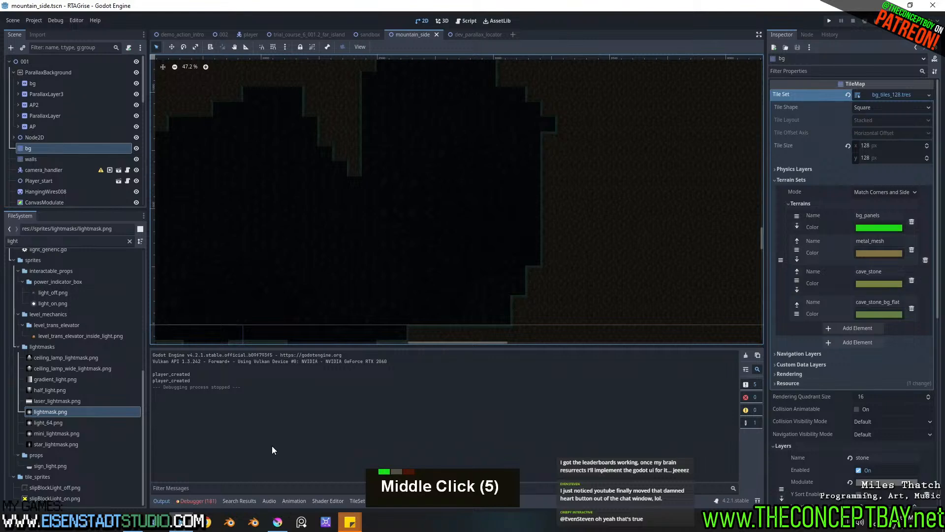
left_click(385, 500)
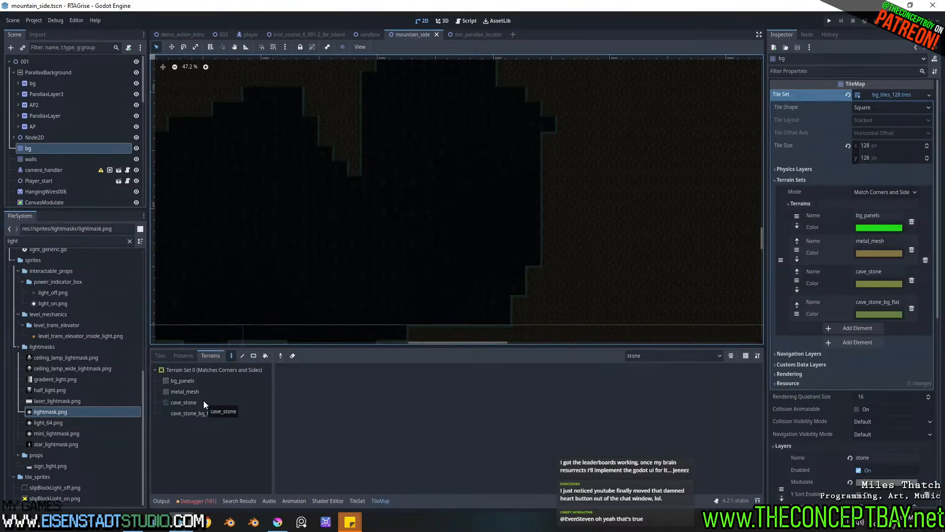
middle_click_drag(409, 132, 451, 231)
scroll(452, 205, "down", 5)
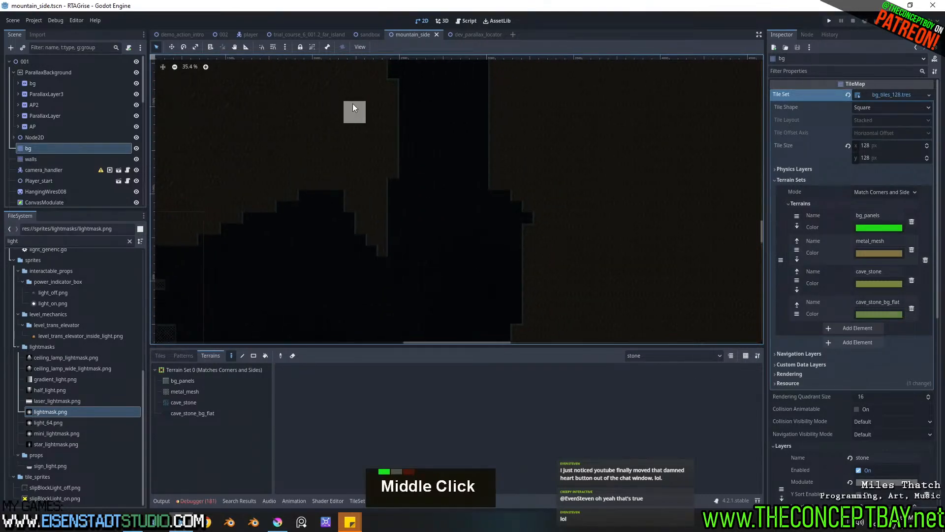
left_click(190, 403)
scroll(432, 211, "down", 2)
right_click_drag(372, 84, 492, 285, "ctrl+shift")
Step: Erase a matching rectangle from the flat layer to open a background hole in the vertical shaft
scroll(491, 284, "up", 3)
middle_click_drag(491, 284, 486, 243)
scroll(513, 233, "down", 2)
scroll(489, 246, "up", 3)
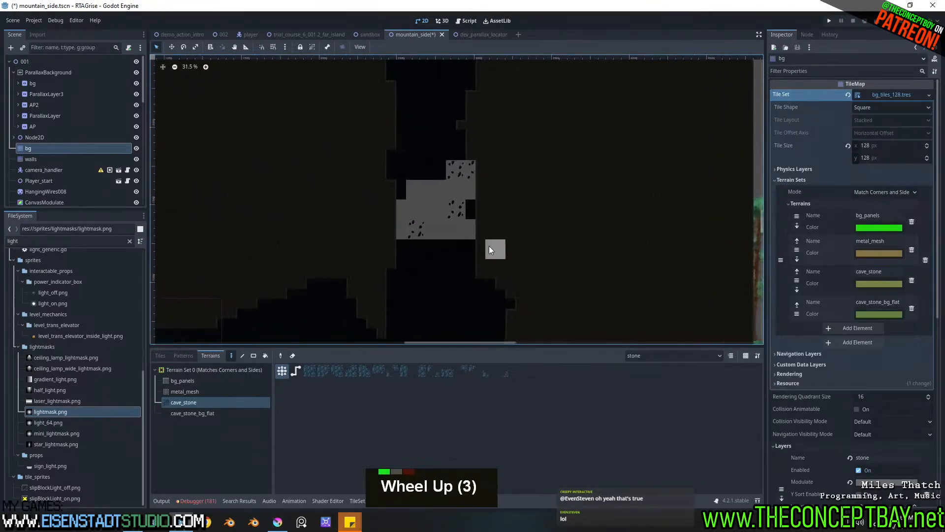
left_click(696, 356)
left_click(654, 377)
right_click_drag(369, 273, 536, 87, "ctrl+shift")
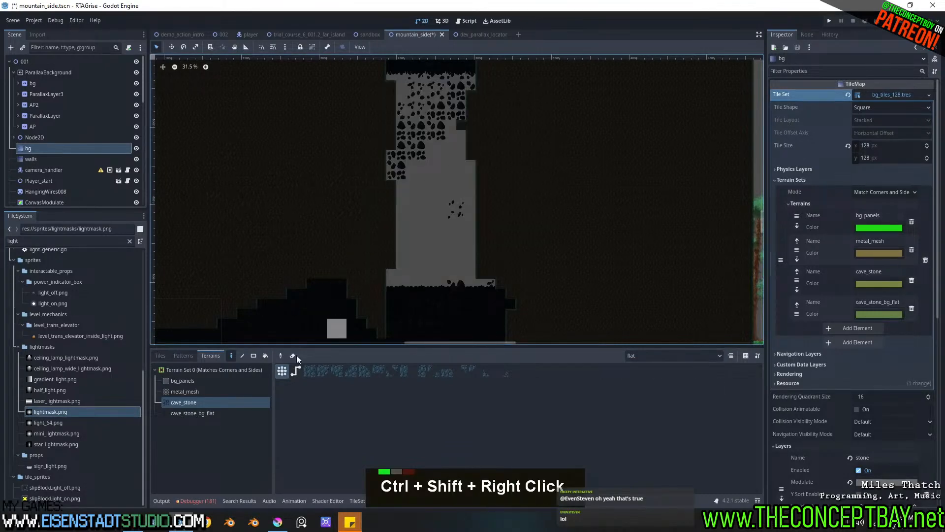
Step: Paint cave_stone_bg_flat terrain along the shaft hole's lower and upper ends to give it an irregular outline
left_click(200, 413)
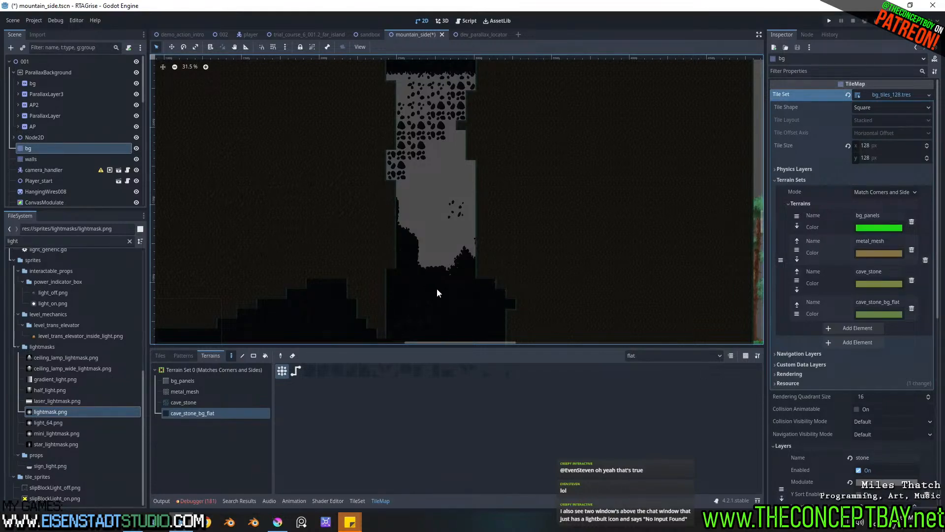
middle_click_drag(466, 261, 475, 309)
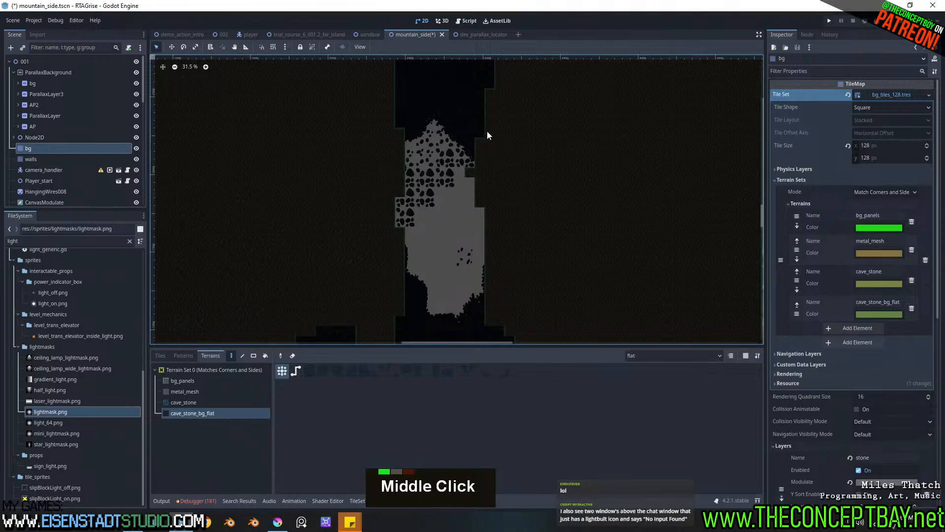
middle_click_drag(512, 158, 511, 112)
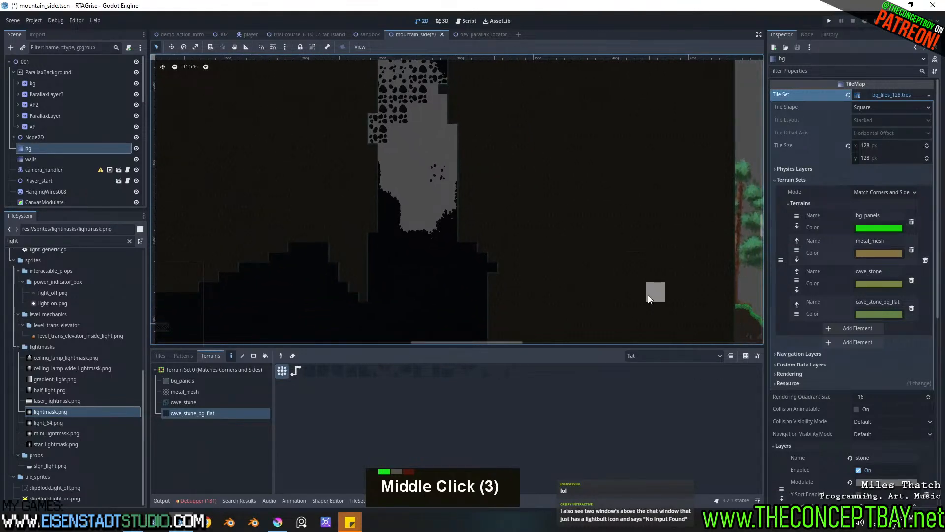
middle_click_drag(647, 292, 648, 319)
Step: Erase the leftover rock tiles inside the shaft hole on the stone less layer
left_click(645, 356)
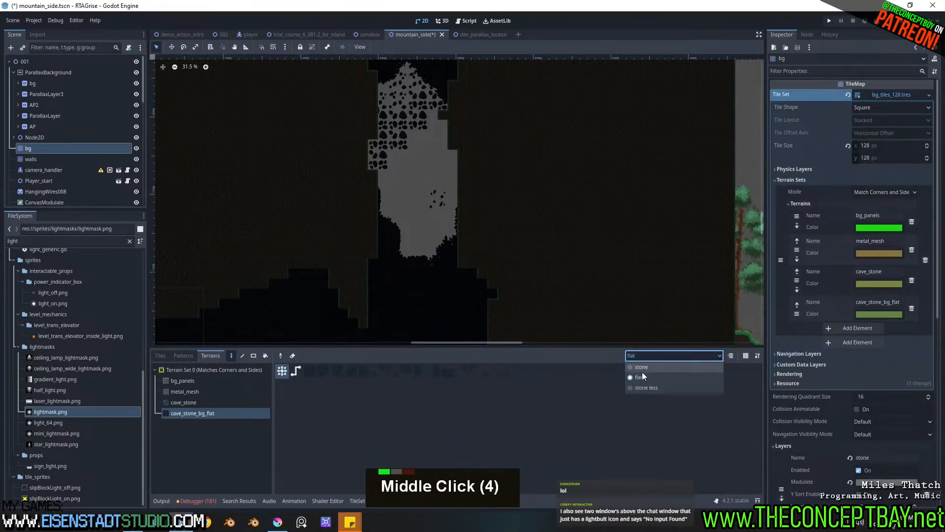
left_click(642, 387)
right_click(409, 143)
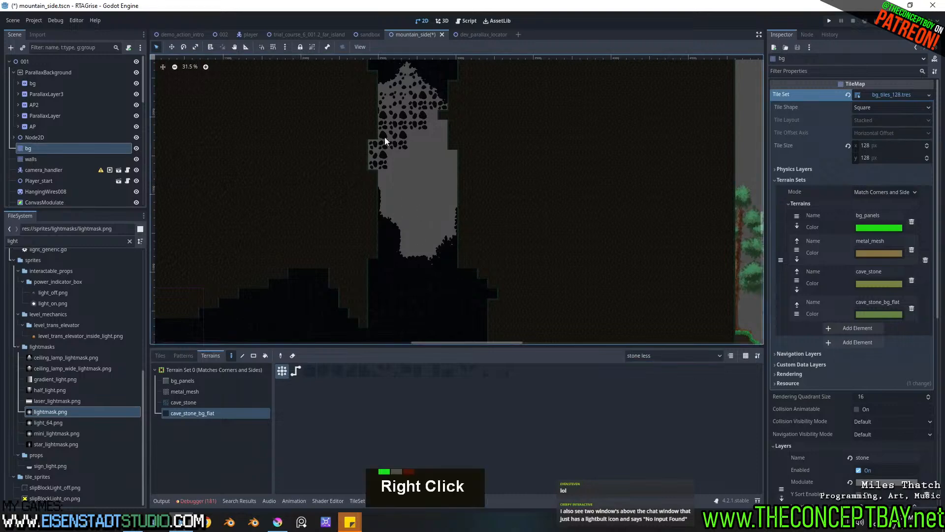
mouse_move(413, 121)
right_mouse_down()
mouse_move(380, 100)
mouse_move(401, 111)
right_mouse_up()
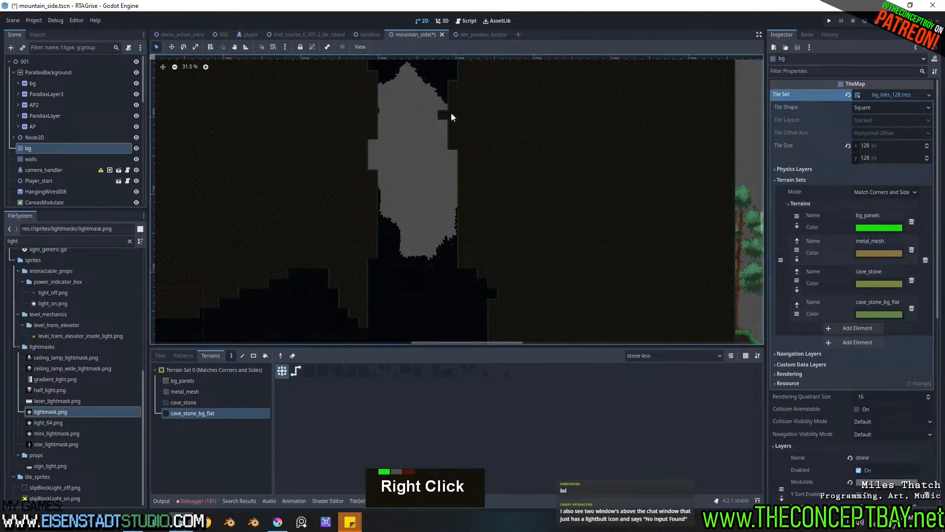
Step: Duplicate the PointLight2D5 light and move the copy from the cave holes over to the shaft
middle_click_drag(325, 313, 527, 172)
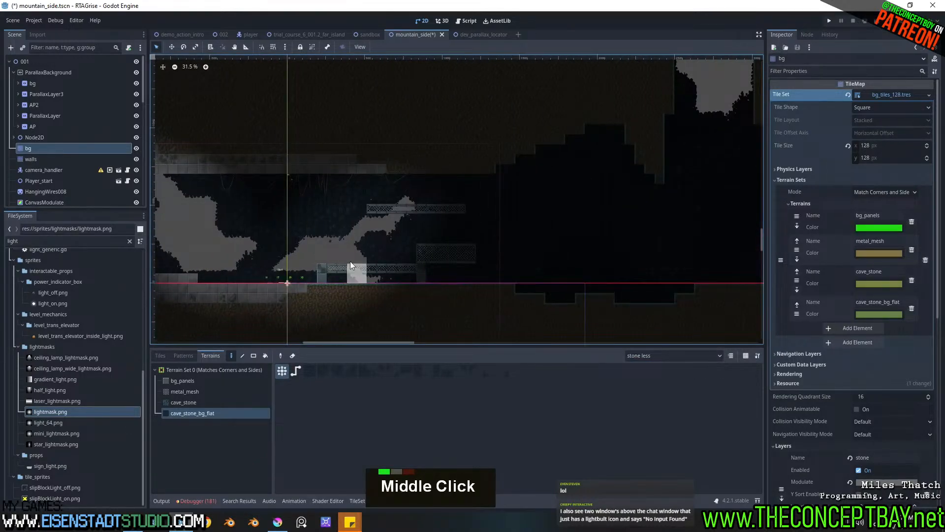
middle_click_drag(650, 178, 499, 191)
scroll(360, 190, "down", 2)
scroll(55, 155, "down", 14)
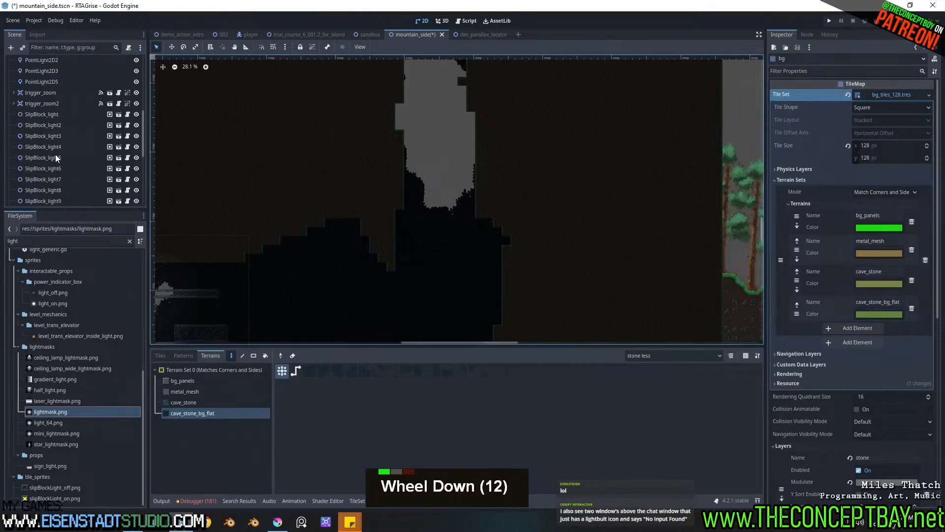
scroll(45, 153, "up", 5)
scroll(40, 129, "down", 4)
scroll(40, 132, "up", 2)
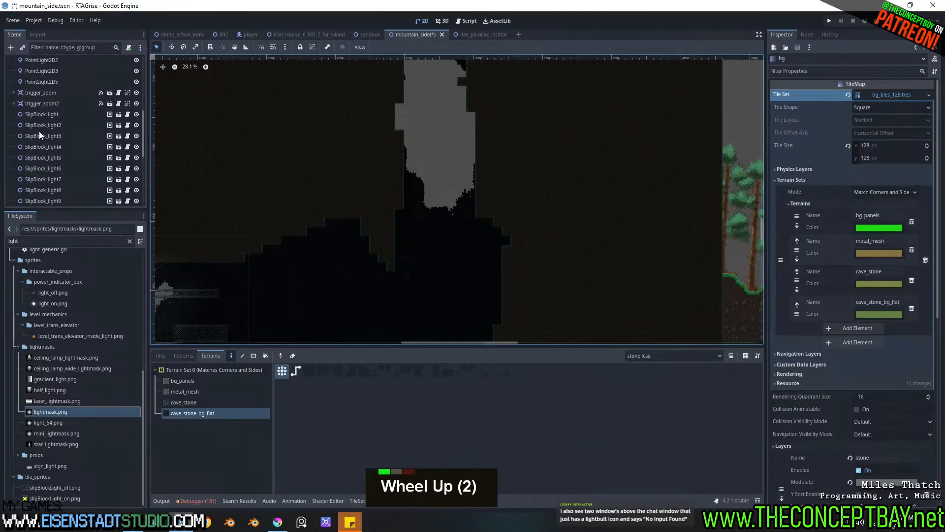
left_click(47, 82)
left_click(170, 52)
scroll(272, 215, "down", 1)
middle_click_drag(272, 215, 340, 312)
key("ctrl+d")
left_click_drag(339, 297, 601, 138)
Step: Rotate the duplicated light upright and centre it over the shaft's background hole
middle_click_drag(601, 137, 498, 211)
left_click_drag(497, 211, 551, 147, "ctrl")
left_click_drag(611, 186, 581, 177, "ctrl")
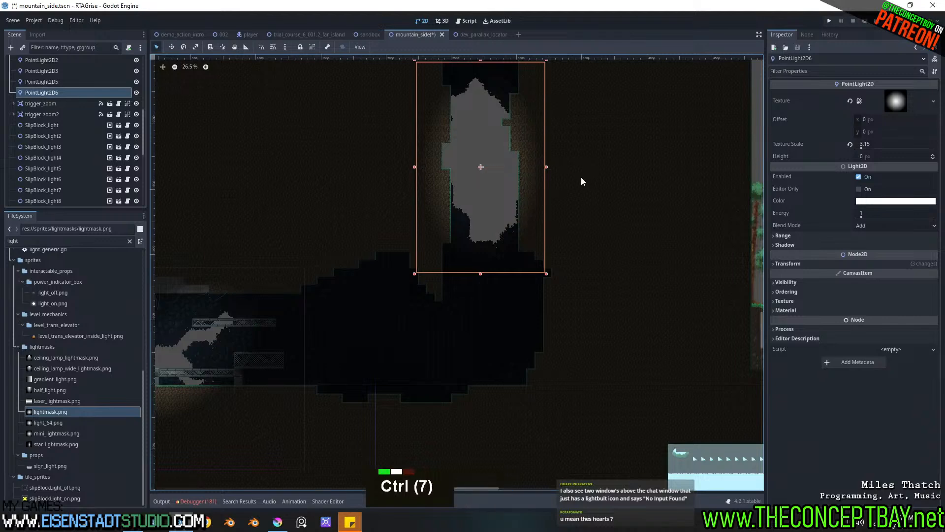
Step: Stretch the shaft light vertically beyond both ends of the background hole and recentre it on the hole
scroll(421, 166, "down", 1)
middle_click_drag(421, 166, 425, 231)
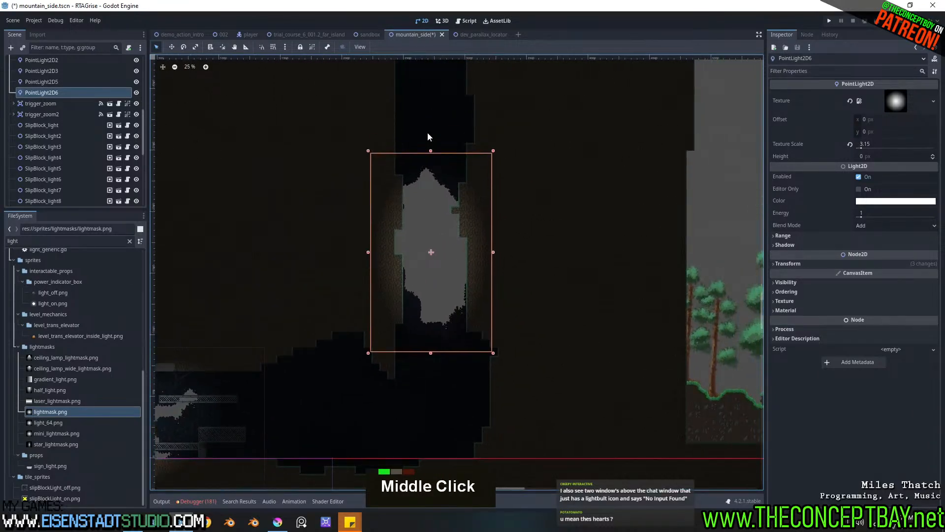
left_click_drag(431, 150, 440, 103)
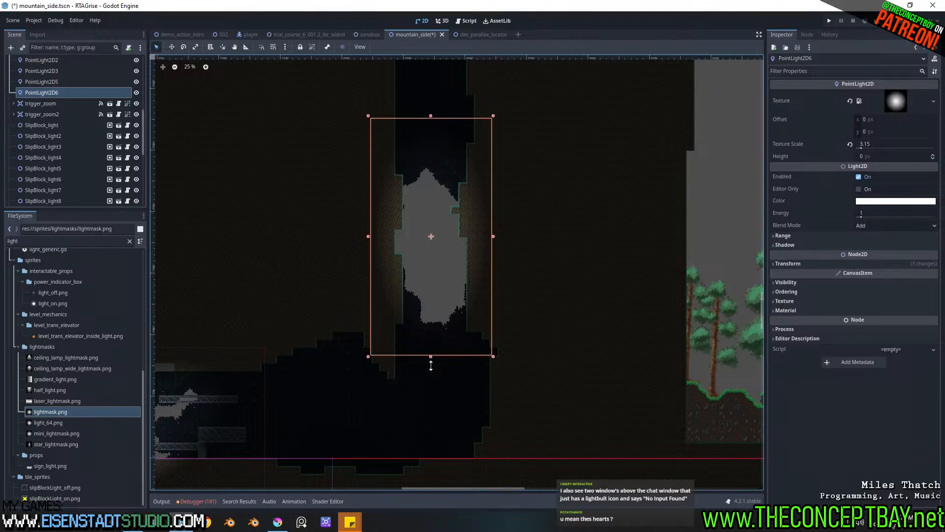
left_click_drag(431, 353, 419, 487)
middle_click_drag(424, 475, 447, 359)
scroll(443, 355, "up", 1)
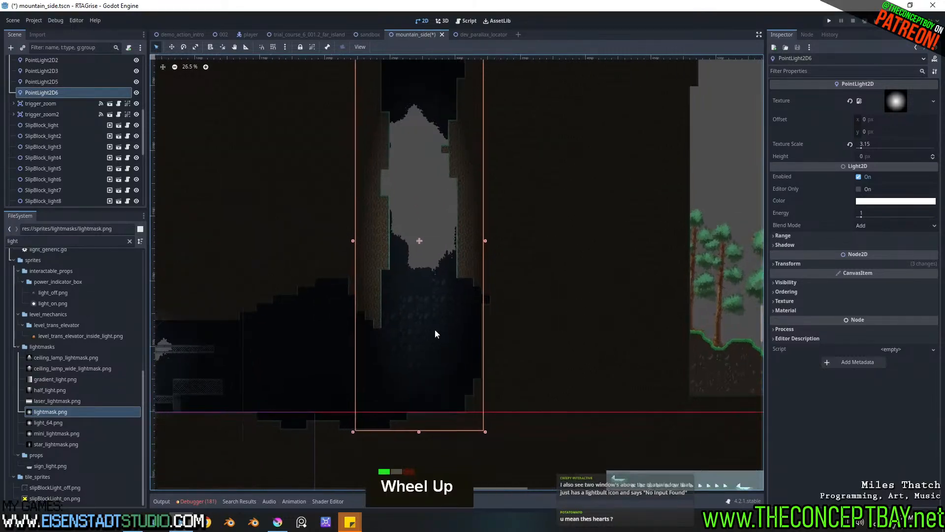
left_click_drag(439, 243, 421, 193)
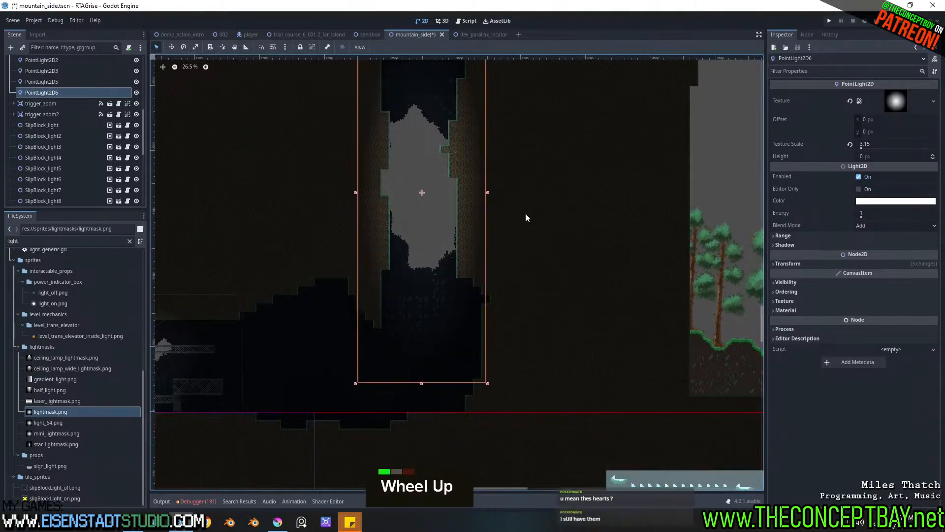
Step: Enable shadows on the shaft light and lengthen it farther along the shaft into the chamber below
left_click(806, 243)
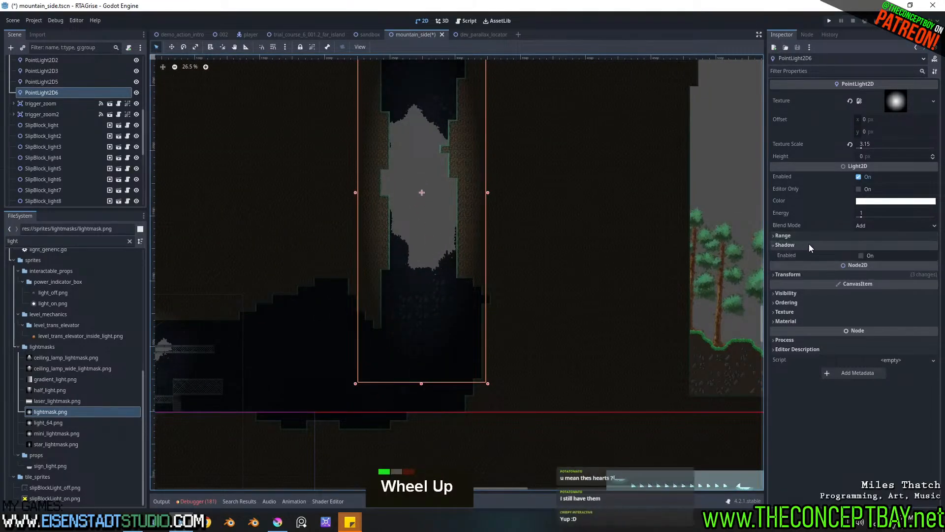
left_click(860, 256)
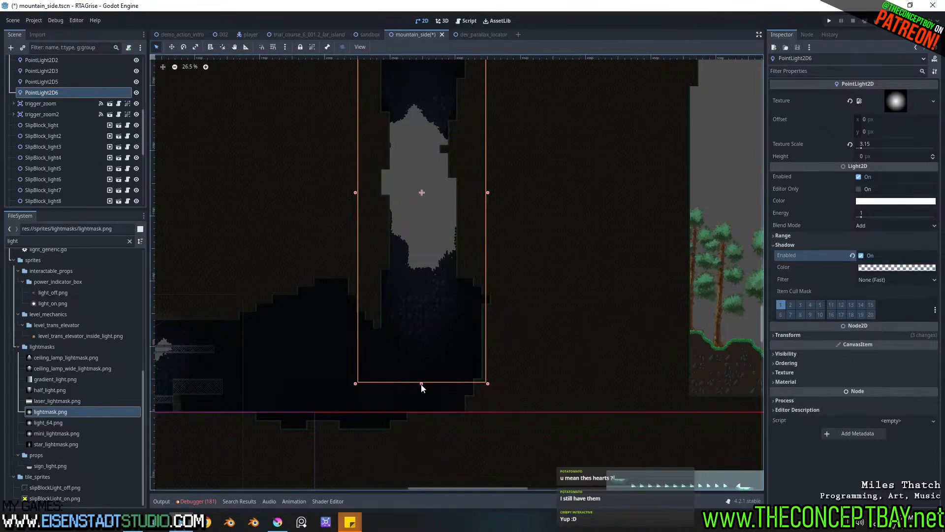
scroll(471, 265, "down", 3)
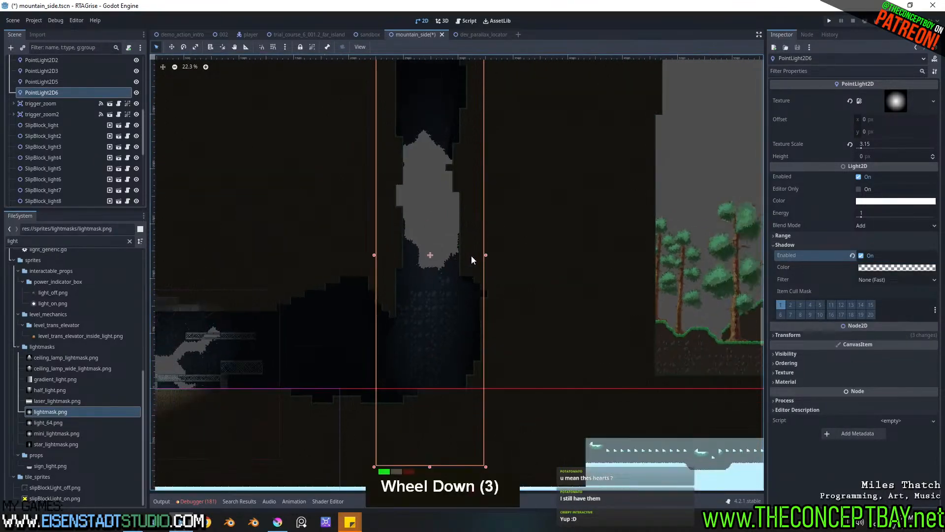
middle_click_drag(472, 265, 451, 285)
scroll(438, 172, "down", 2)
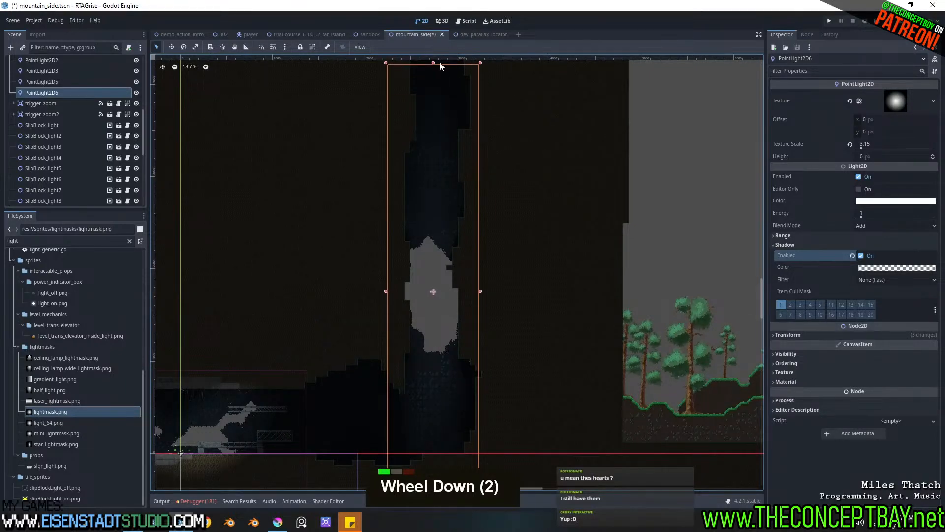
Step: Widen the shaft light past both shaft walls, recentre it on the hole, and check the shadowed lighting below
left_click_drag(386, 290, 356, 285)
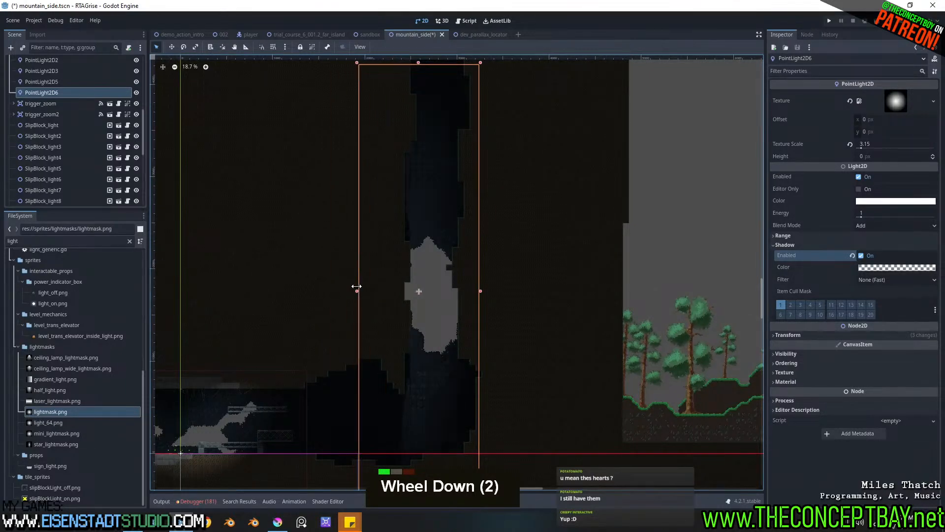
left_click_drag(447, 330, 462, 347)
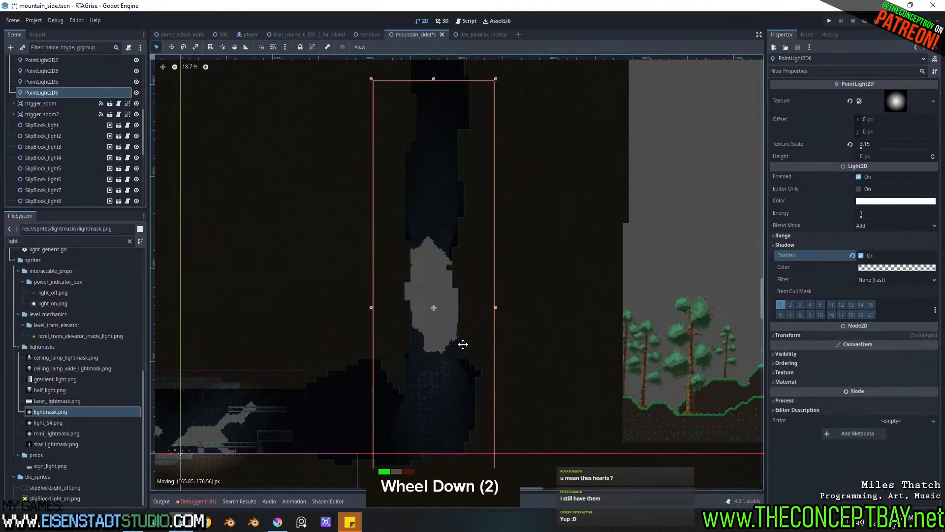
middle_click_drag(462, 337, 490, 241)
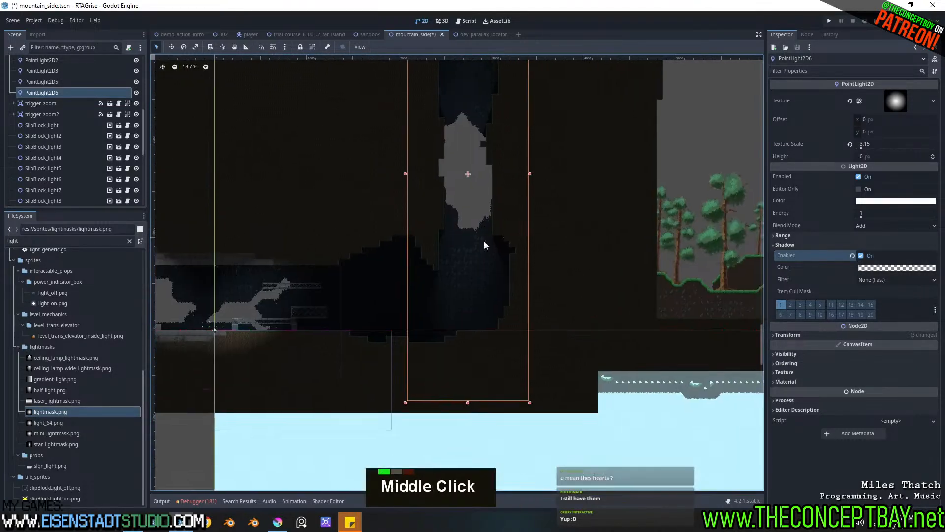
scroll(471, 253, "up", 17)
scroll(497, 250, "down", 4)
scroll(494, 248, "down", 1)
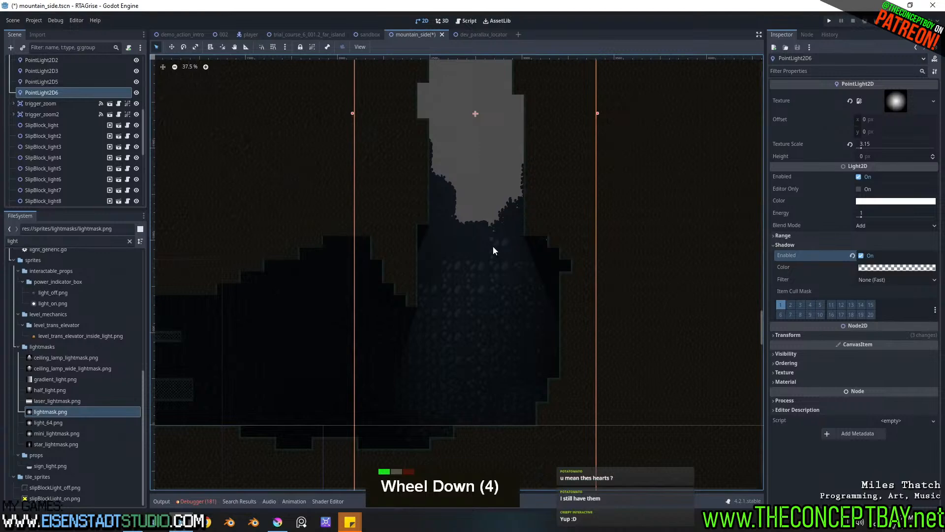
Step: Select the random_stones_128.png tiles for the bg tile map and widen the tile source list
scroll(116, 112, "up", 10)
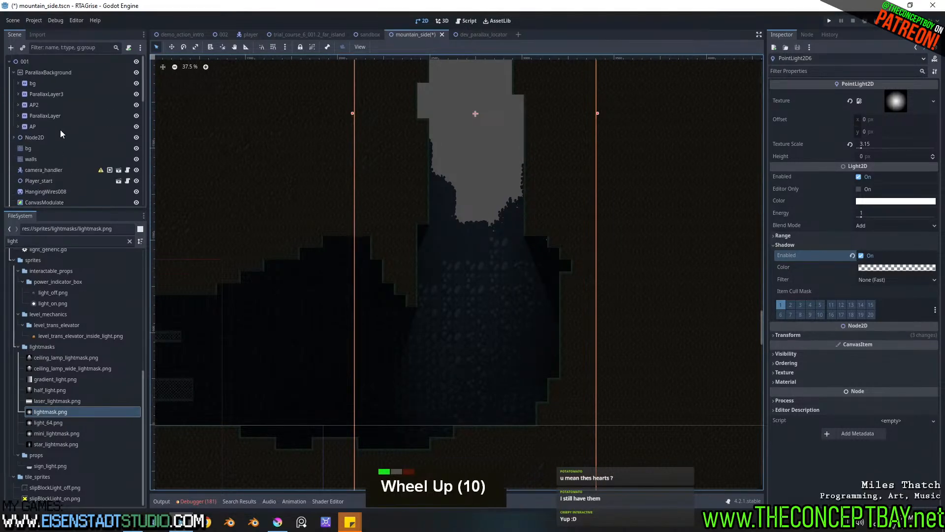
left_click(36, 159)
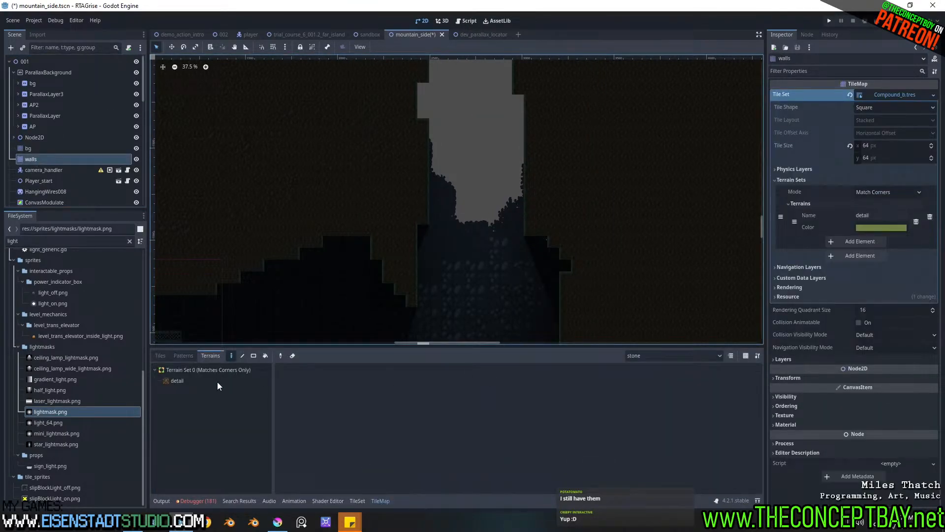
left_click(29, 148)
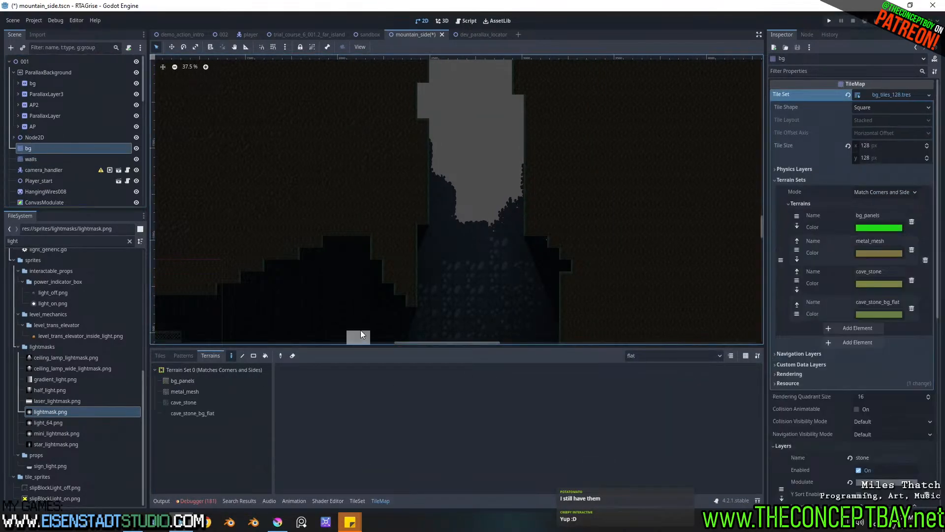
left_click(175, 414)
left_click(160, 356)
scroll(186, 450, "down", 4)
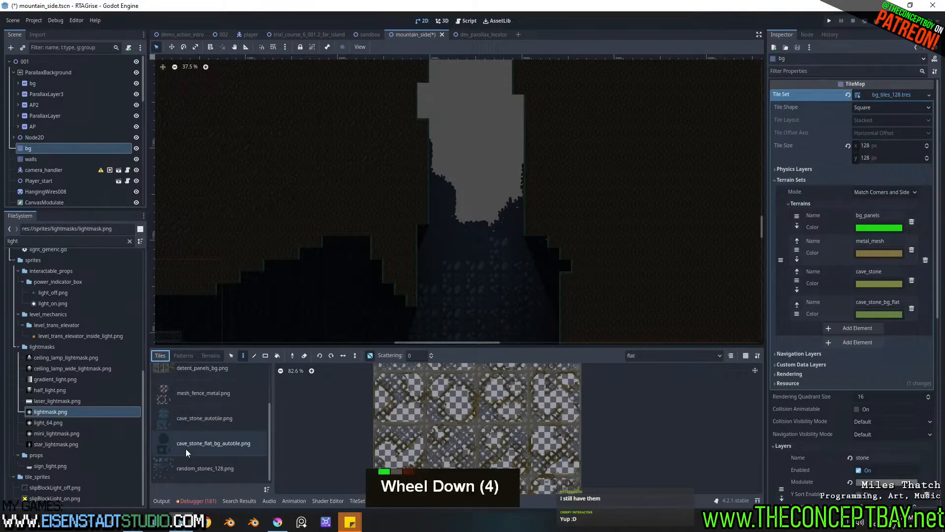
left_click(184, 468)
left_click_drag(272, 412, 387, 445)
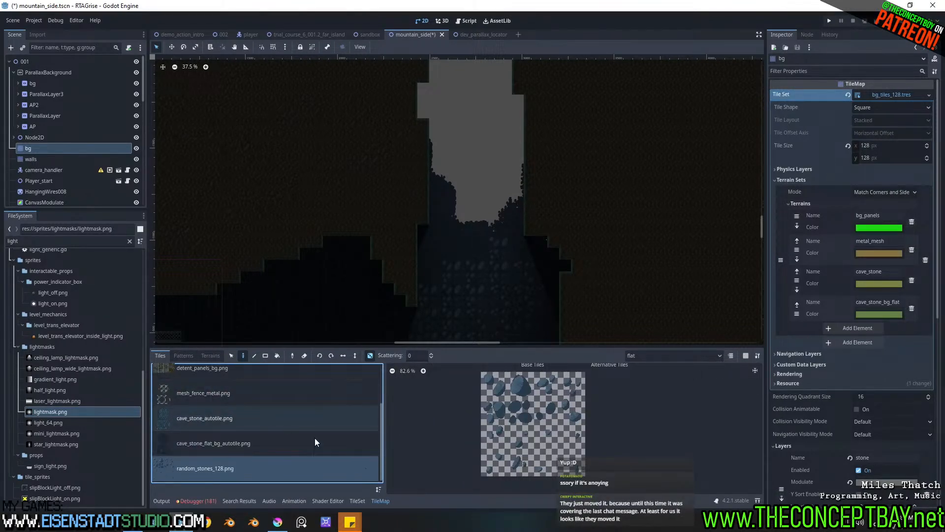
Step: Undo the stones painted on the flat layer and paint the same 2×2 stone tile just below the shaft's background hole on the stone less layer
left_click(340, 488)
double_click(647, 358)
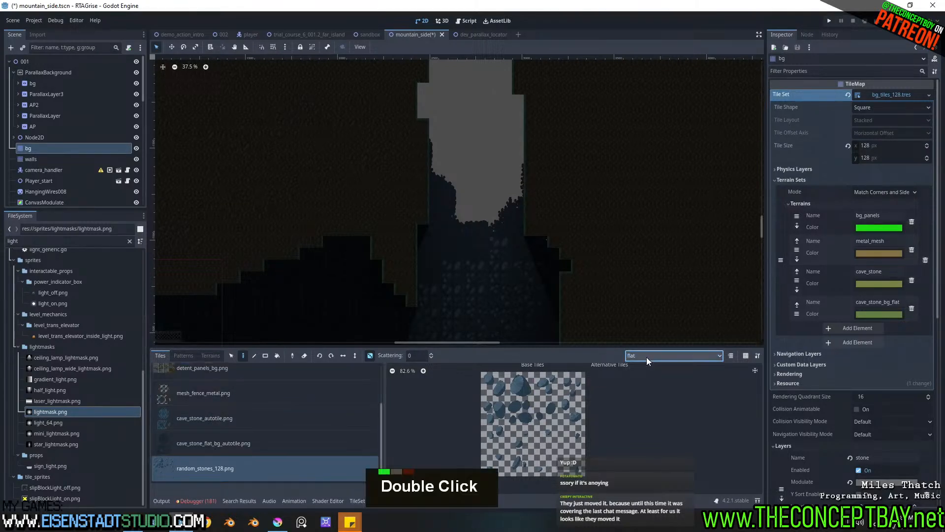
left_click(545, 414)
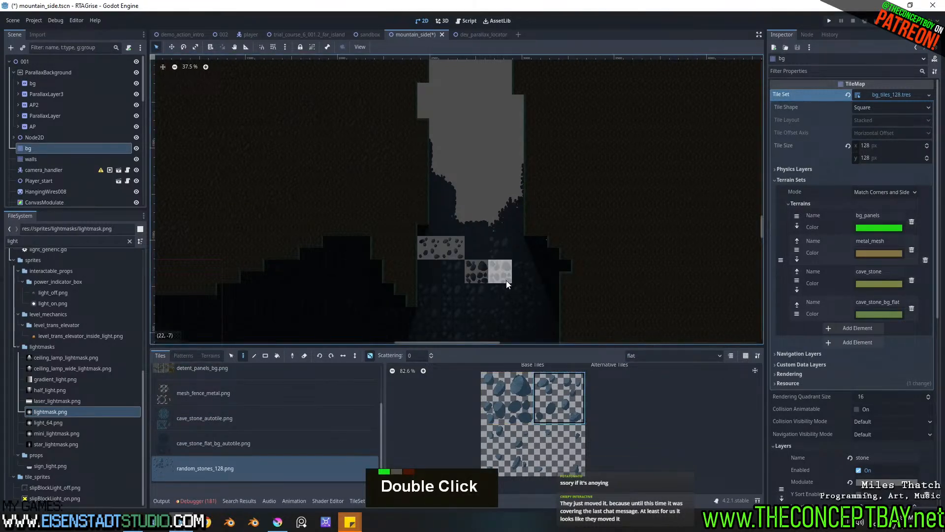
key("ctrl+z")
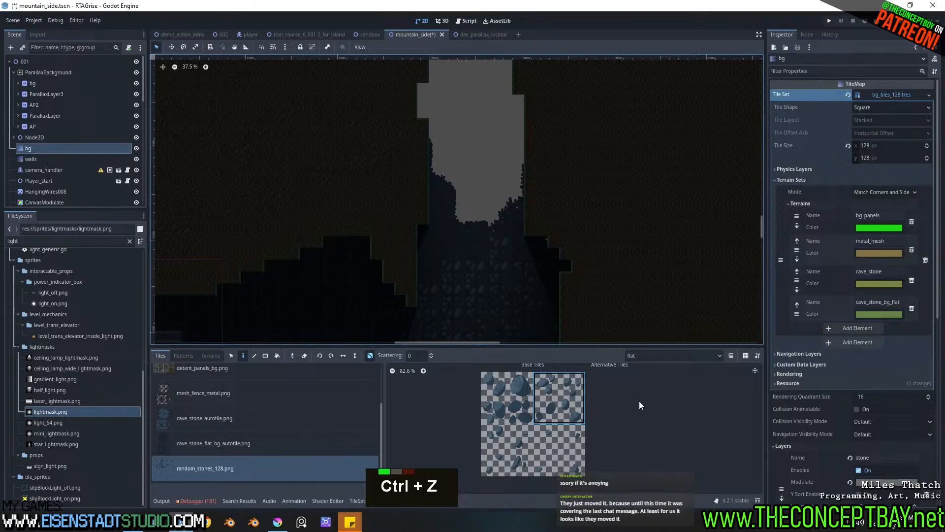
left_click(669, 360)
left_click(654, 383)
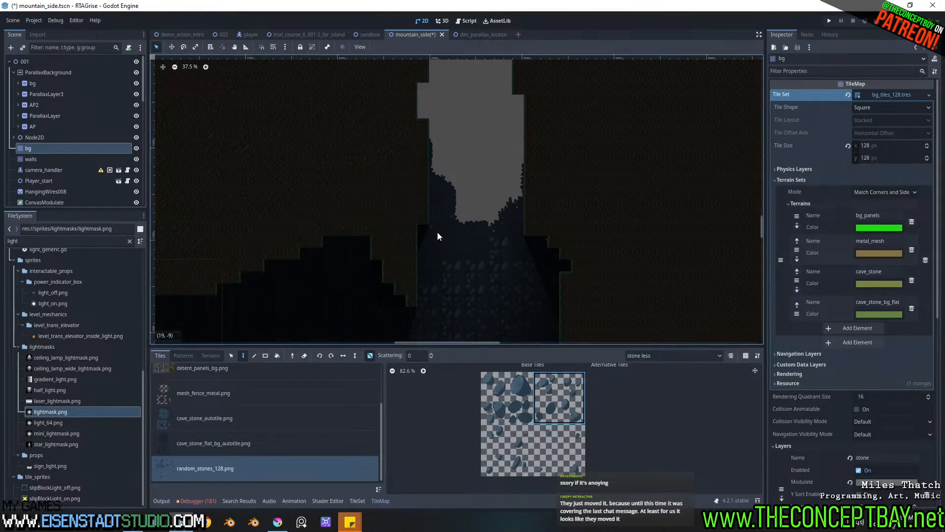
double_click(538, 282)
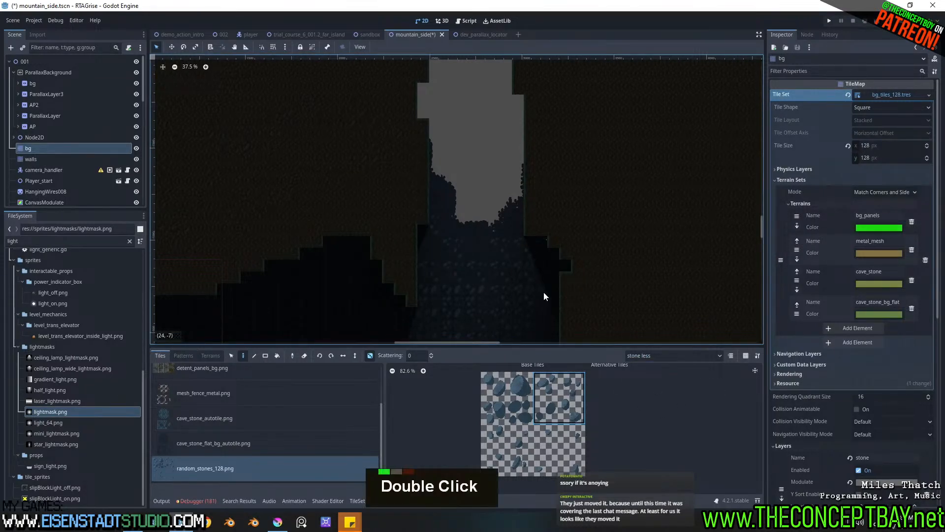
Step: Paint the sparsest stone tile in the shaft above the background hole on the stone less layer, and make stone the active layer
middle_click_drag(537, 246, 536, 108)
middle_click_drag(522, 148, 517, 254)
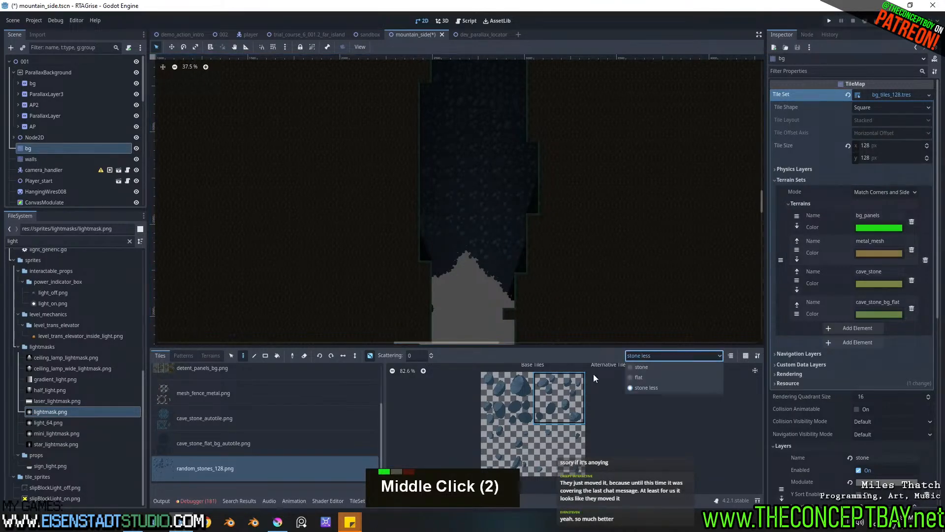
double_click(559, 449)
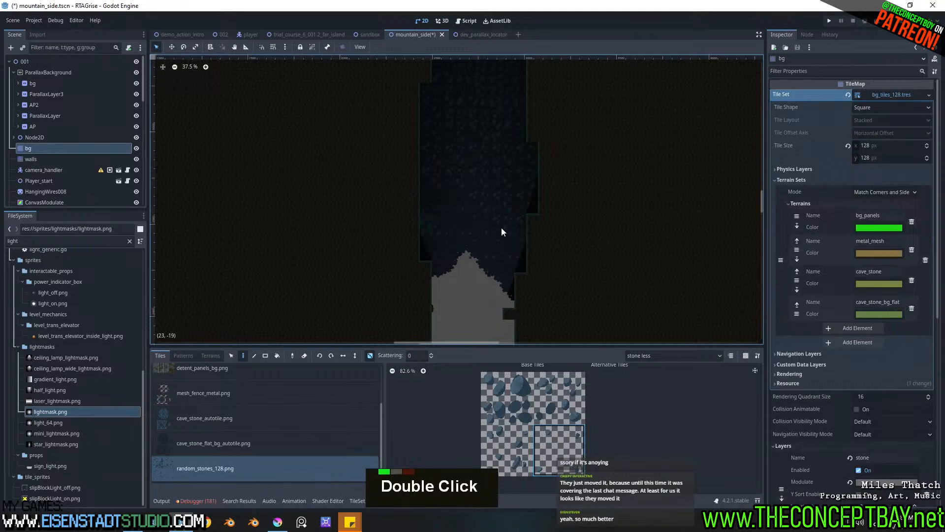
left_click(669, 358)
left_click(651, 367)
middle_click_drag(432, 294, 509, 88)
Step: Run the current scene to check the cave lighting in game, close it, and review the cave around the player start
key("F6")
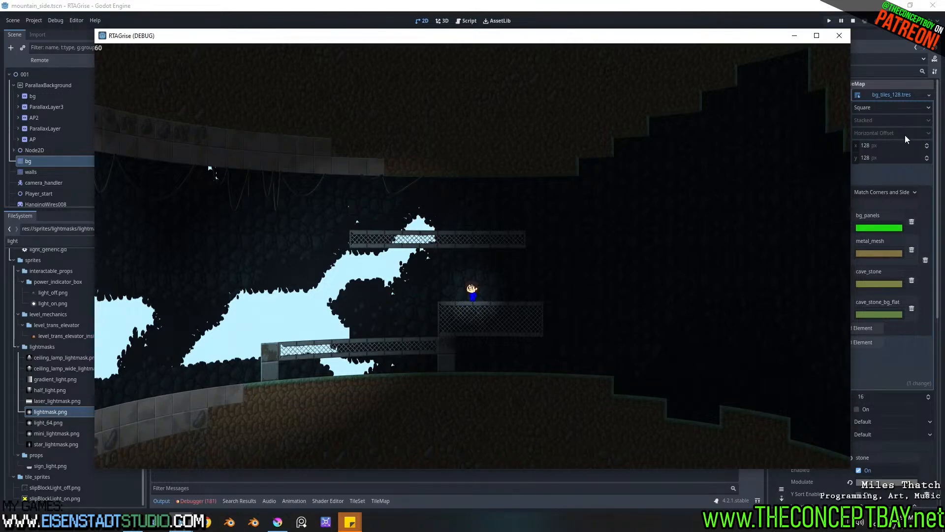
left_click(839, 36)
middle_click_drag(601, 153, 700, 70)
middle_click_drag(465, 220, 408, 212)
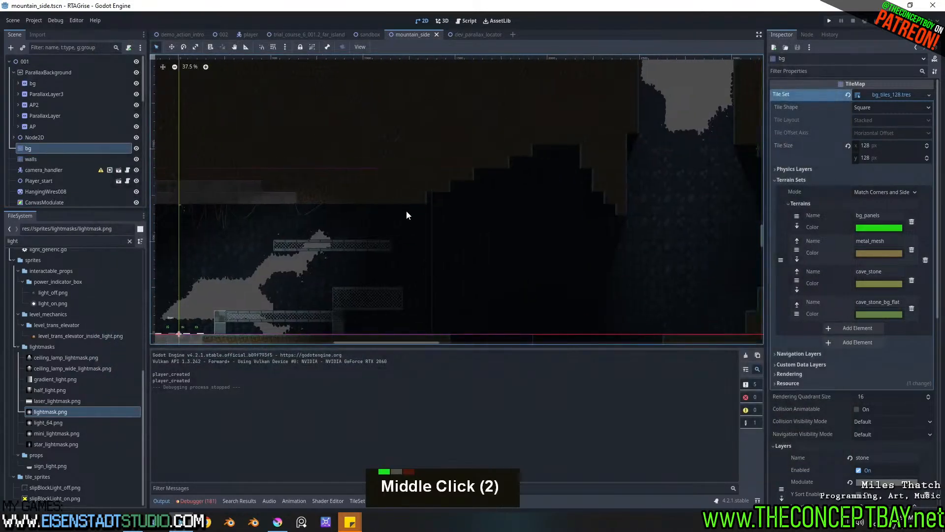
middle_click_drag(336, 272, 588, 211)
scroll(501, 238, "up", 2)
scroll(509, 256, "down", 1)
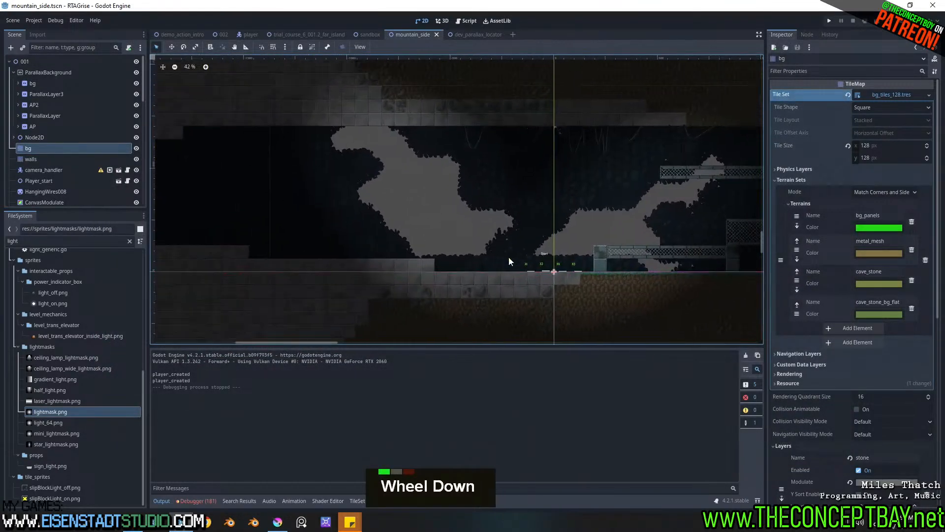
Step: Bring up the metal_wire_platform.png tiles of the walls tile map for painting
left_click(51, 160)
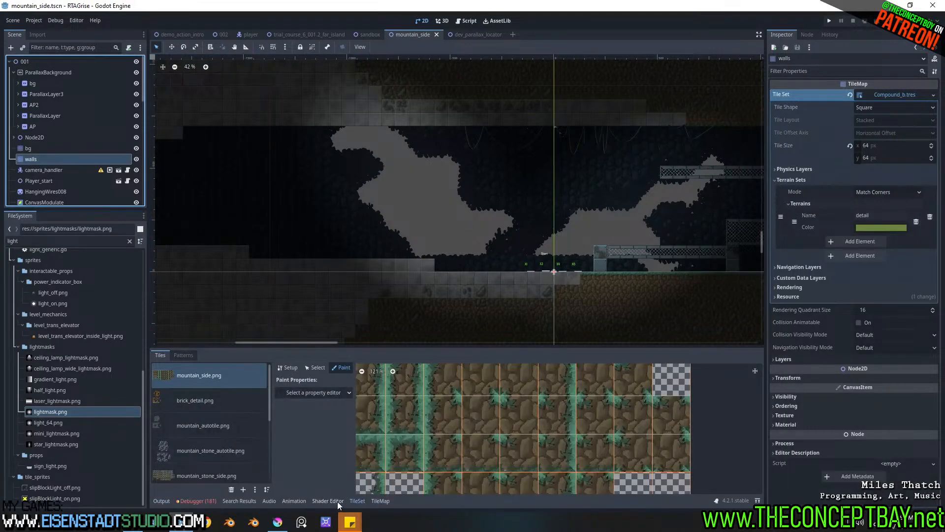
scroll(253, 433, "down", 10)
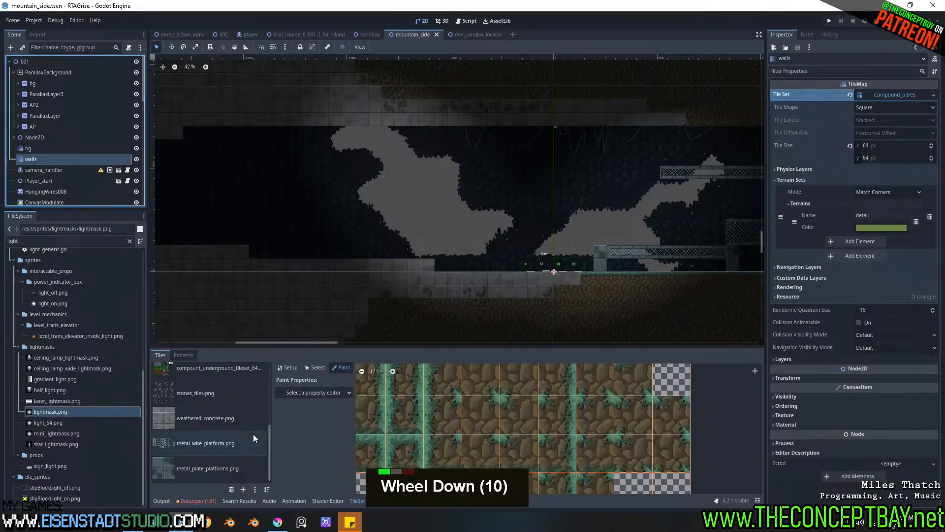
left_click(238, 439)
scroll(410, 403, "down", 3)
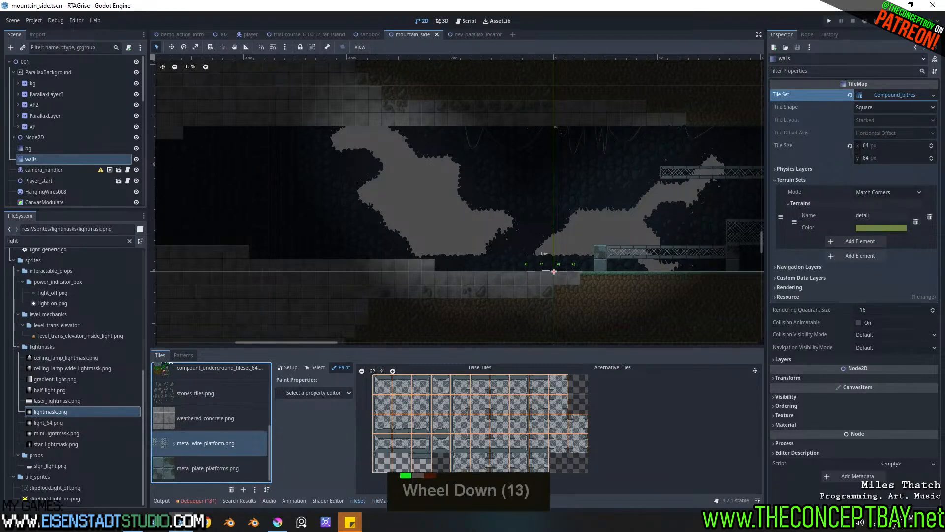
left_click(379, 500)
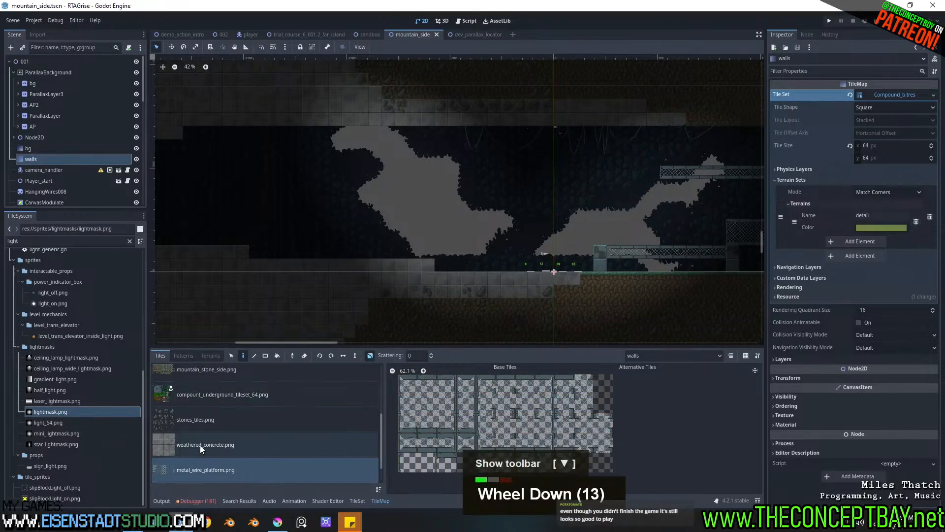
left_click(199, 468)
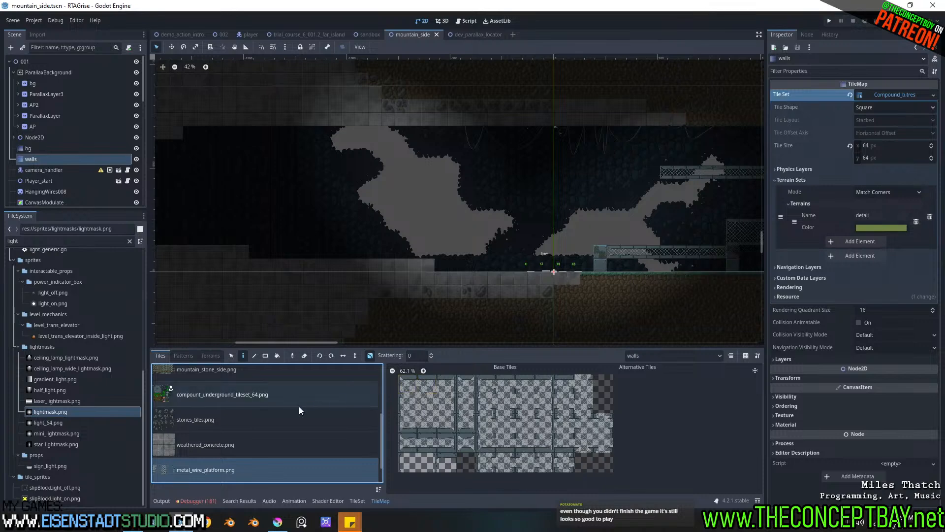
Step: Check which terrains the walls tile map offers against its metal_wire_platform.png tiles
scroll(490, 232, "up", 12)
middle_click_drag(565, 253, 465, 251)
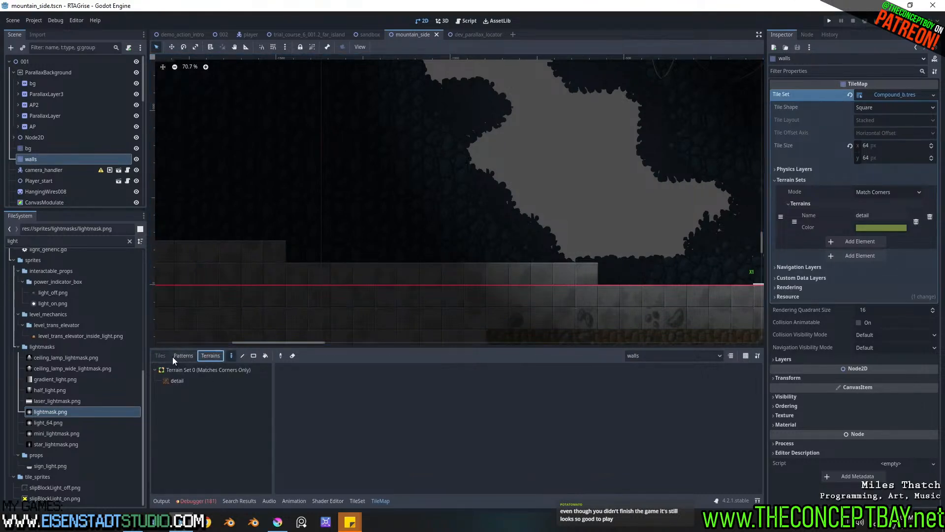
left_click(160, 356)
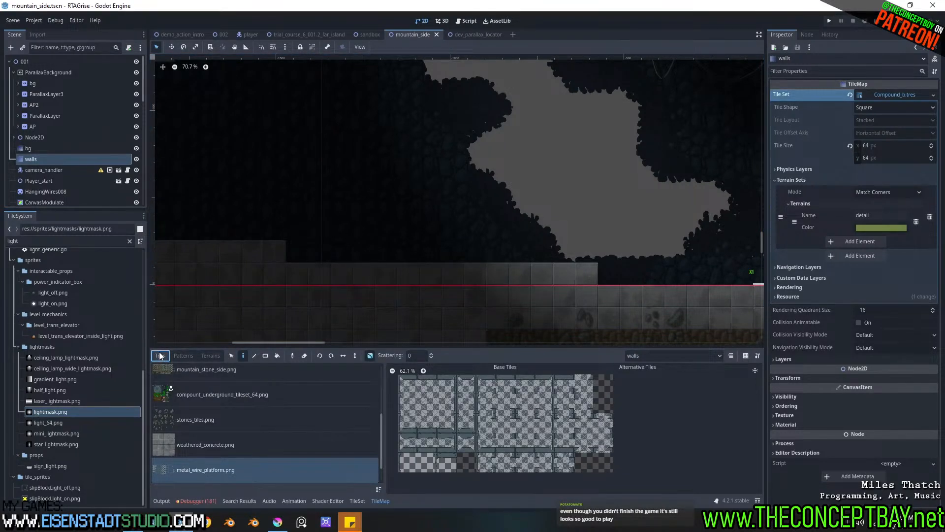
left_click(208, 356)
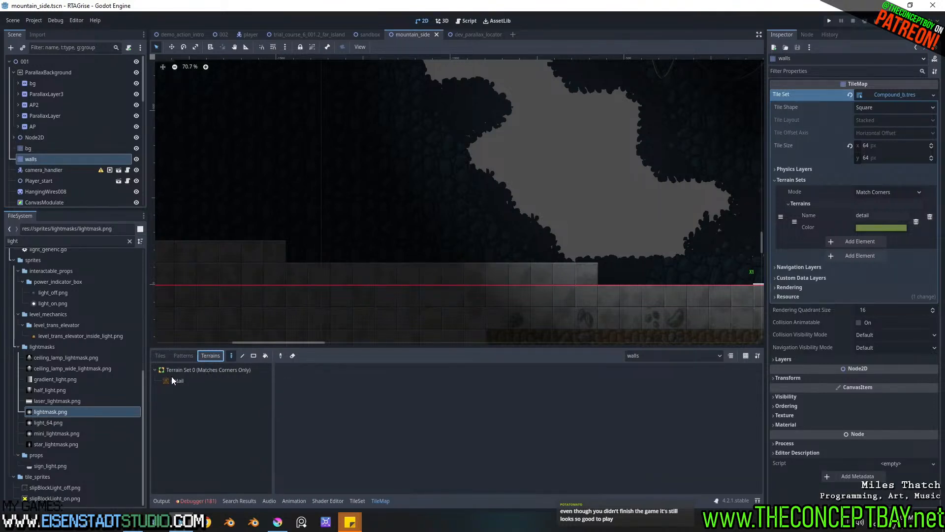
left_click(159, 355)
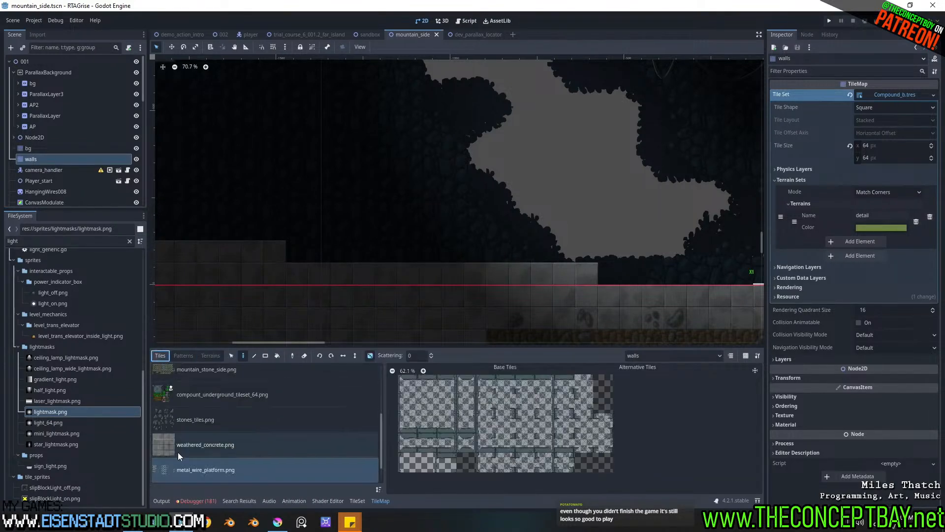
left_click(179, 470)
scroll(197, 449, "down", 5)
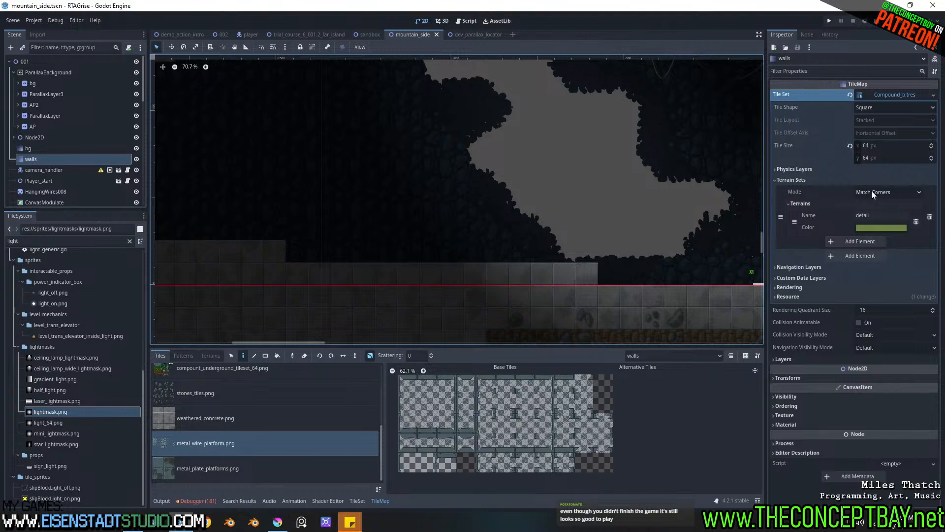
Step: Add a second terrain set to the walls tile set, using the Match Corners and Sides mode
double_click(811, 180)
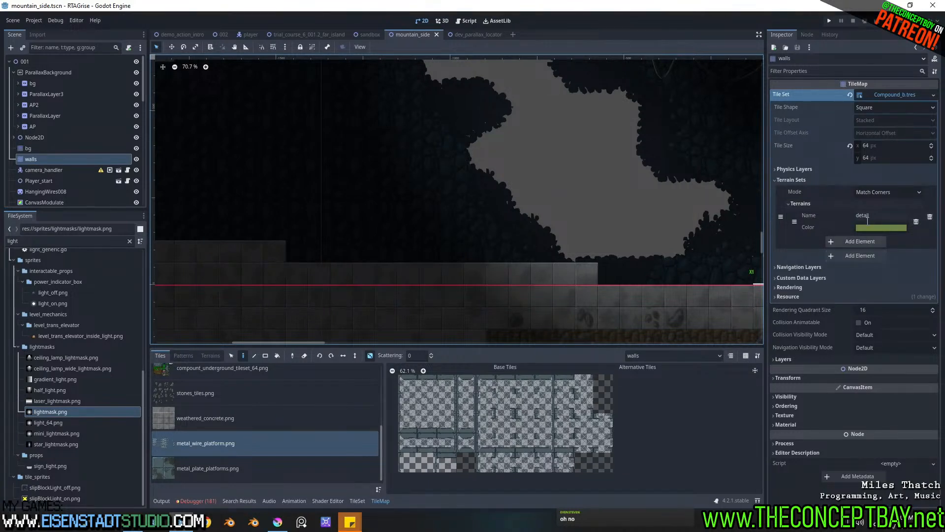
left_click(787, 204)
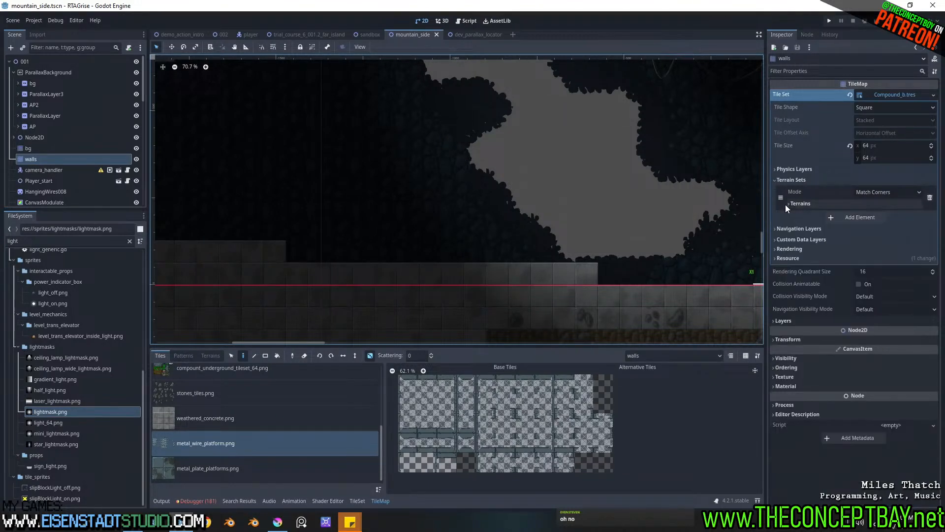
left_click(848, 219)
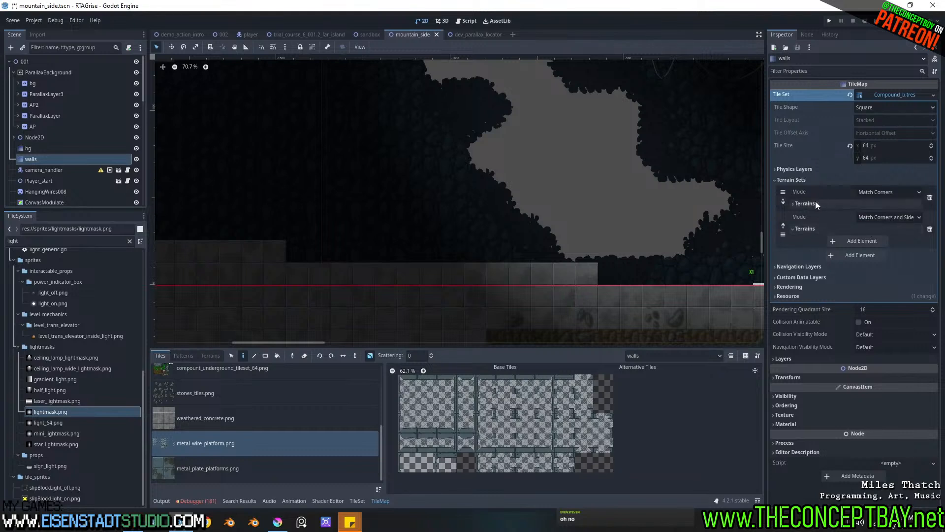
left_click(802, 204)
left_click(802, 203)
double_click(804, 229)
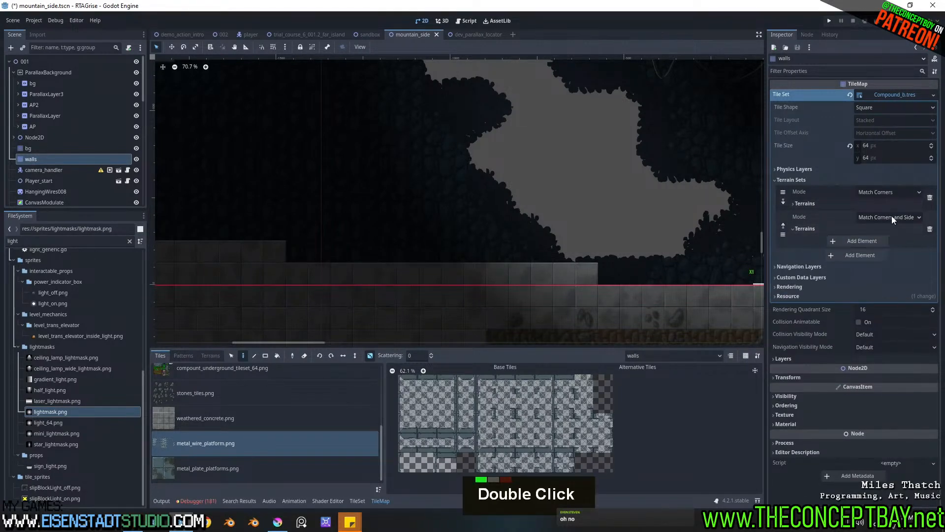
Step: Add a terrain to the new terrain set and name it metal_wire_mesh
left_click(866, 240)
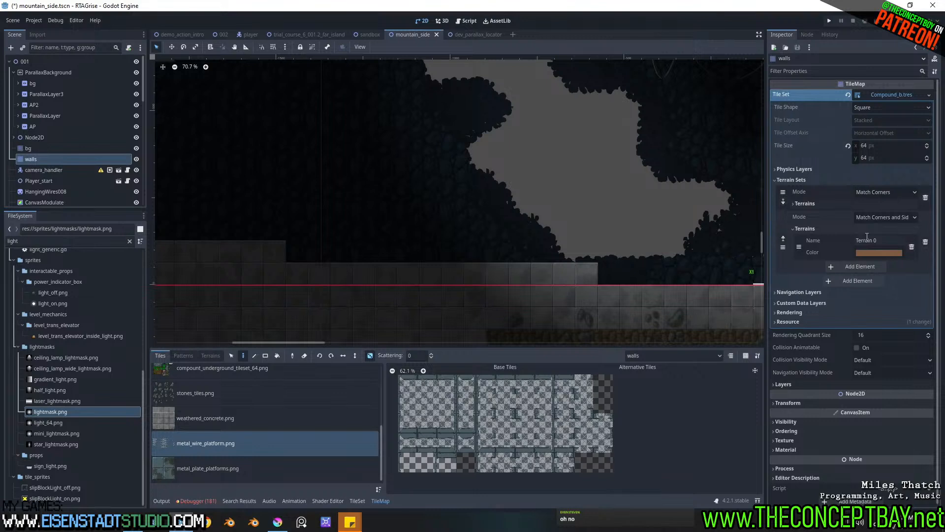
left_click(877, 240)
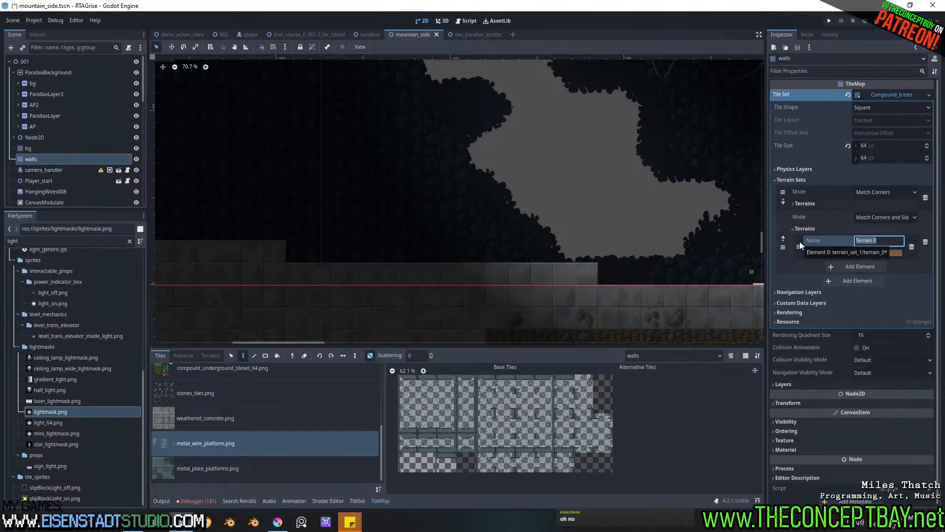
type("metal_wi")
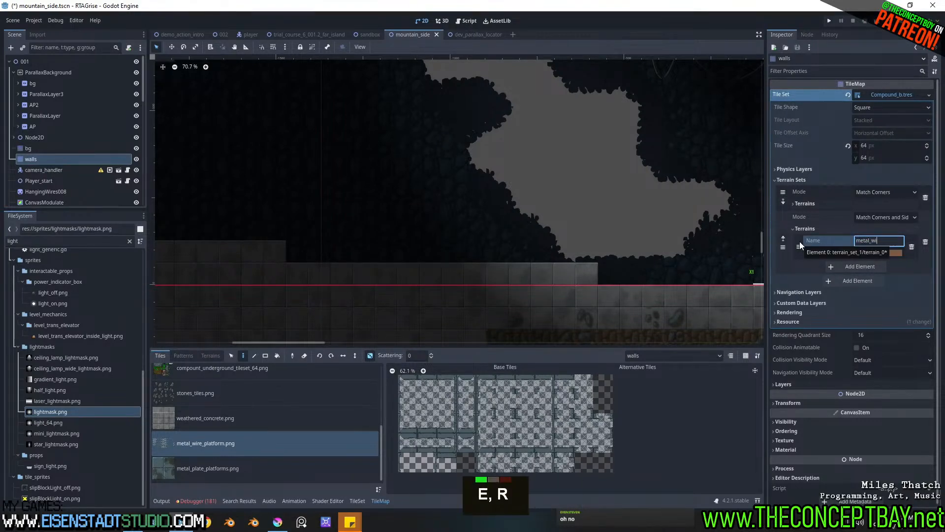
type("re_mesh")
key("Return")
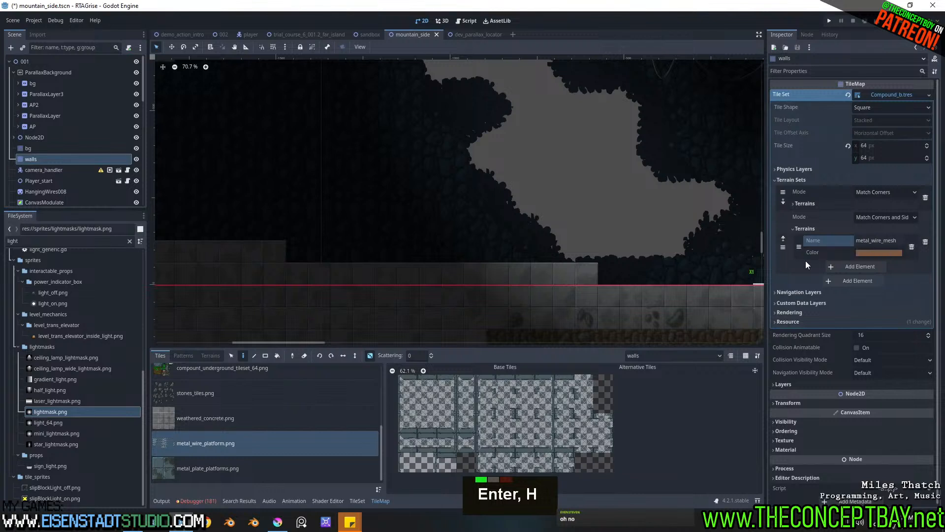
Step: Open the walls tile set for painting the Terrains property on the metal_wire_platform.png tiles, and enlarge the editor
left_click(356, 500)
left_click(328, 392)
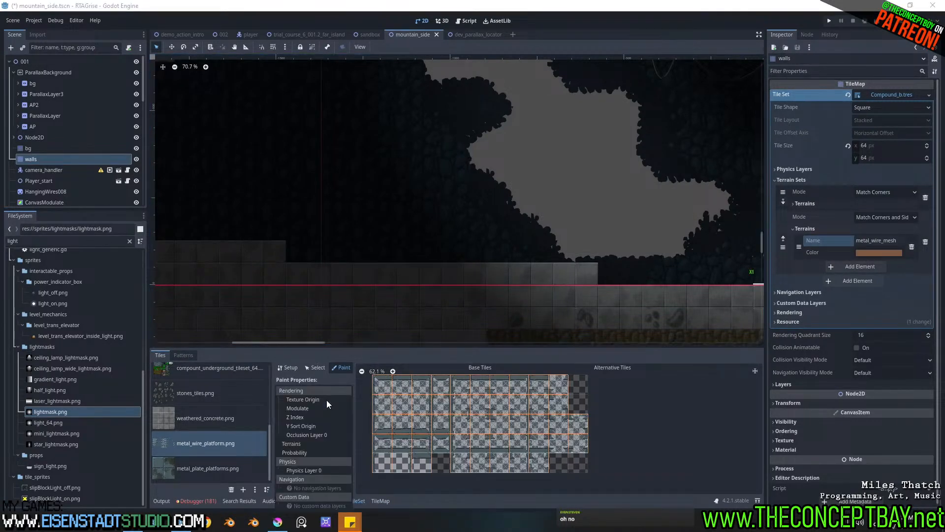
left_click(301, 442)
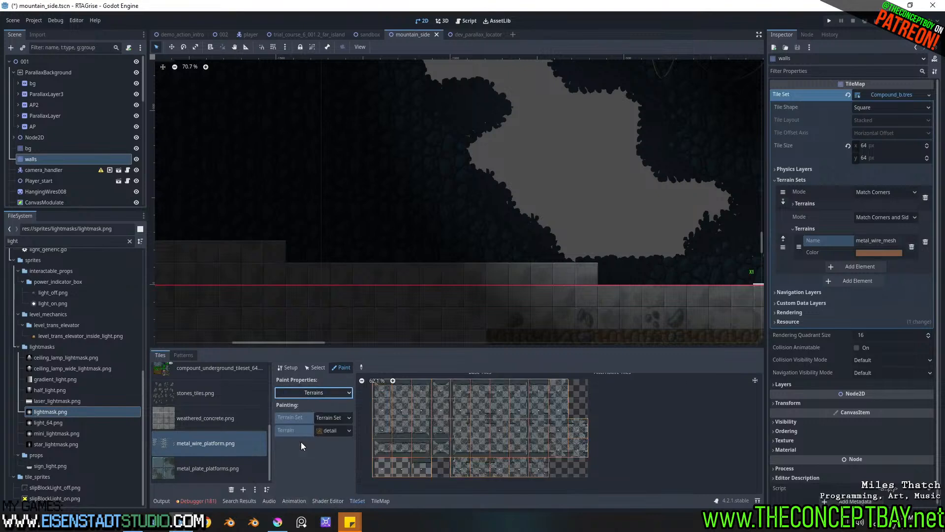
left_click_drag(408, 346, 412, 285)
scroll(515, 188, "down", 2)
middle_click_drag(514, 187, 491, 177)
scroll(497, 185, "up", 7)
Step: Assign the metal_wire_platform.png tiles to Terrain Set 0 with the detail terrain
mouse_move(391, 379)
left_mouse_down()
mouse_move(398, 365)
mouse_move(441, 364)
mouse_move(385, 412)
mouse_move(436, 411)
mouse_move(373, 389)
mouse_move(432, 376)
mouse_move(465, 354)
left_mouse_up()
mouse_move(526, 362)
left_mouse_down()
mouse_move(560, 359)
mouse_move(449, 396)
left_mouse_up()
mouse_move(528, 405)
left_mouse_down()
mouse_move(584, 405)
mouse_move(462, 422)
left_mouse_up()
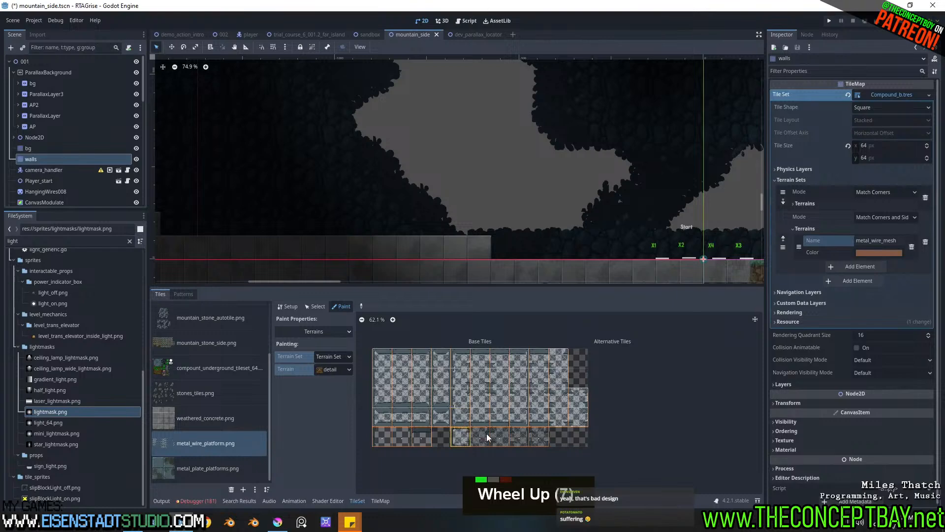
scroll(461, 427, "up", 3)
middle_click_drag(552, 413, 514, 406)
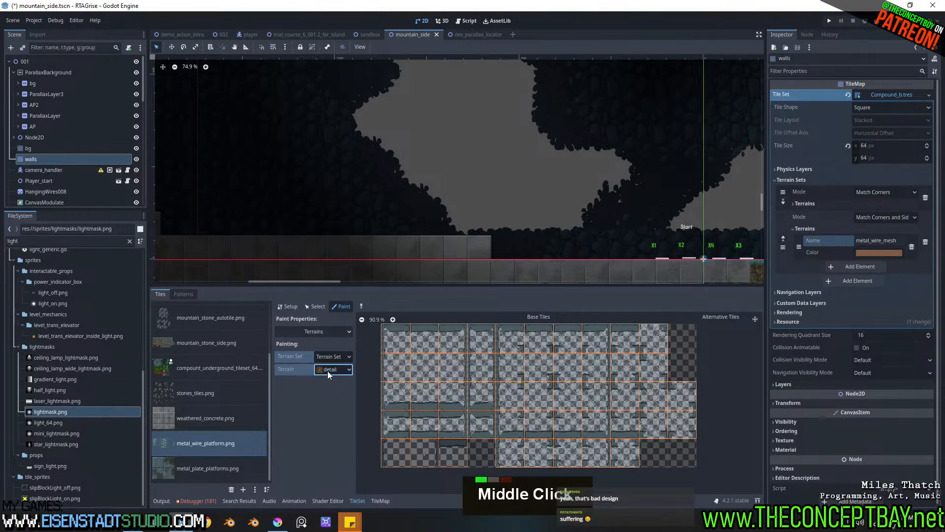
Step: Try the Match Sides mode on the second terrain set and a trial detail mark on the first wire platform tile
left_click(881, 215)
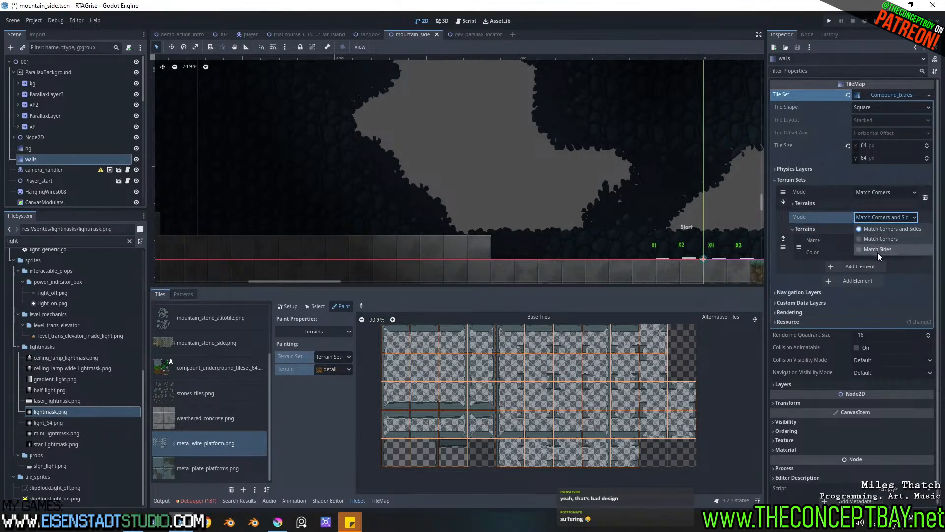
left_click(877, 250)
left_click(397, 345)
right_click(390, 347)
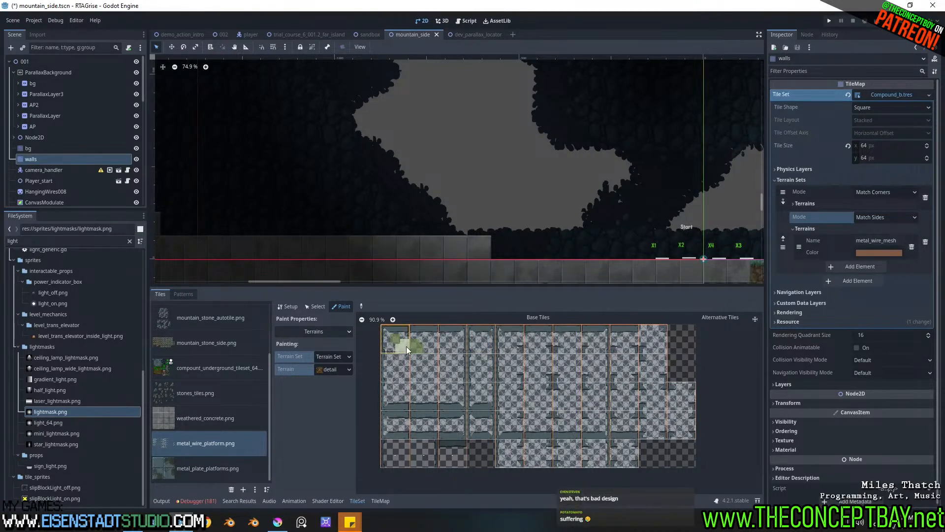
Step: Choose Terrain Set 1 and its metal_wire_mesh terrain for painting, and assign the upper row of wire platform tiles to that set
left_click(320, 358)
left_click(328, 385)
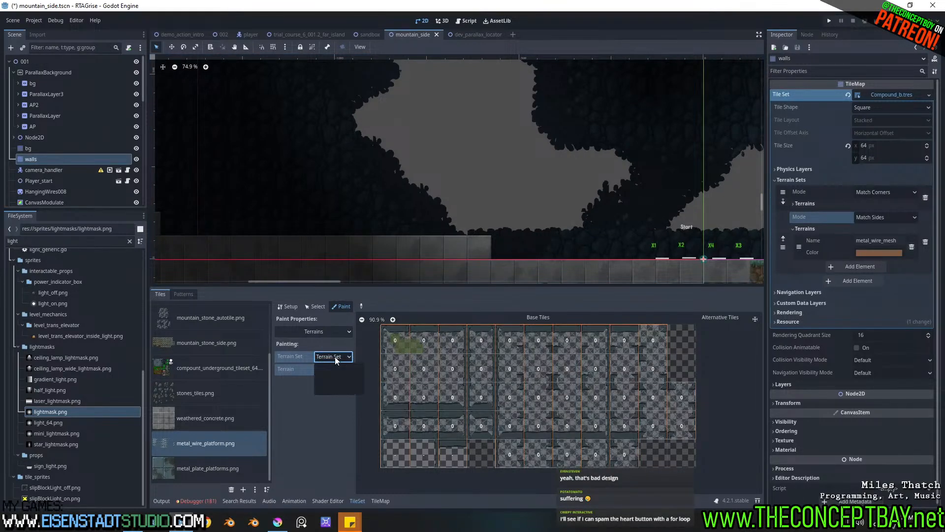
left_click(334, 357)
left_click(330, 376)
mouse_move(396, 344)
right_mouse_down()
mouse_move(416, 344)
mouse_move(402, 344)
right_mouse_up()
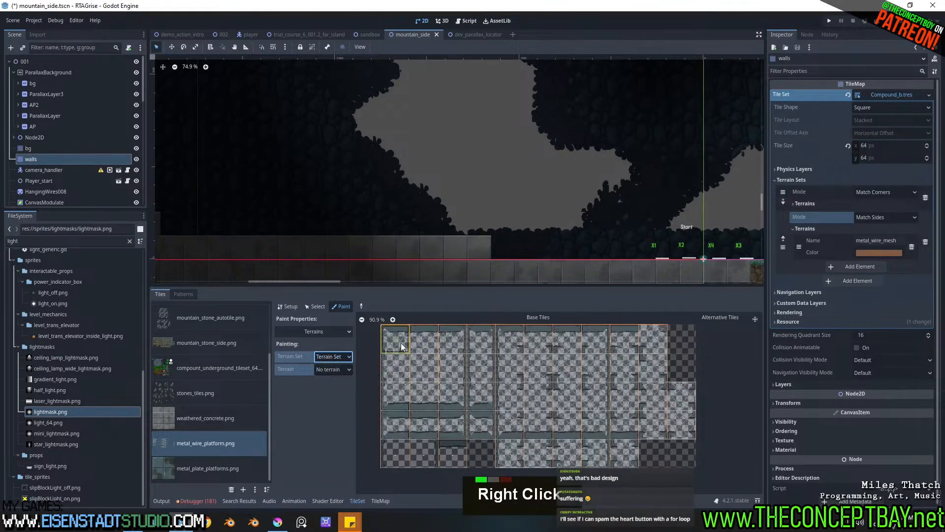
left_click(333, 364)
double_click(331, 385)
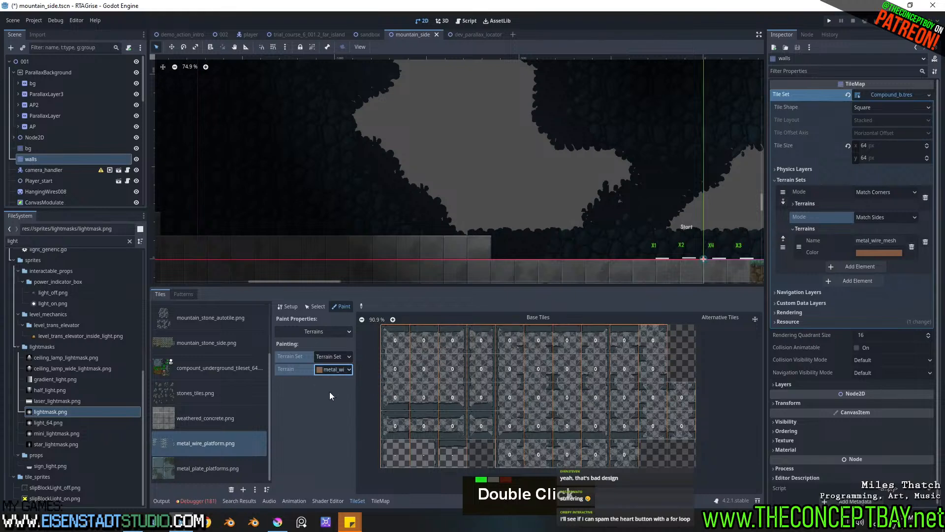
left_click(394, 346)
left_click_drag(481, 346, 598, 345)
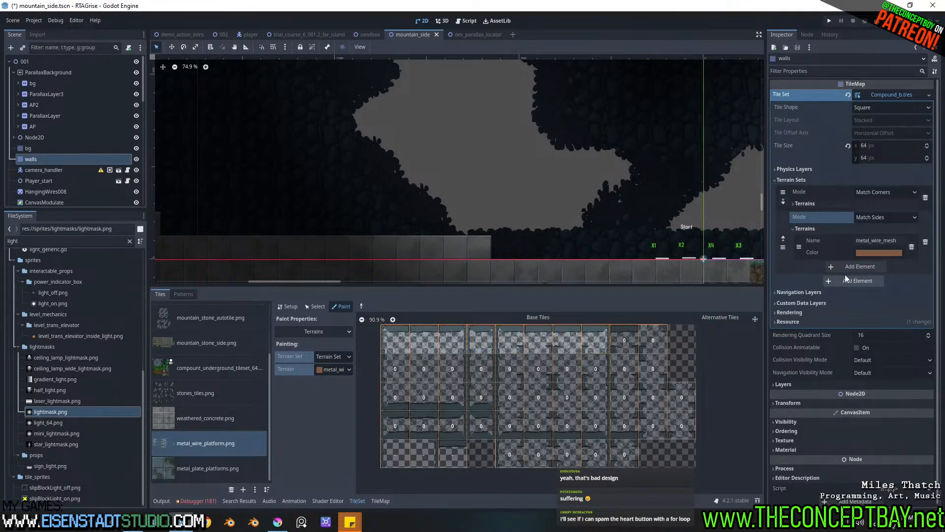
Step: Set the metal_wire_mesh terrain set's mode to Match Corners and Sides, and assign the remaining wire platform tiles to it
left_click(877, 218)
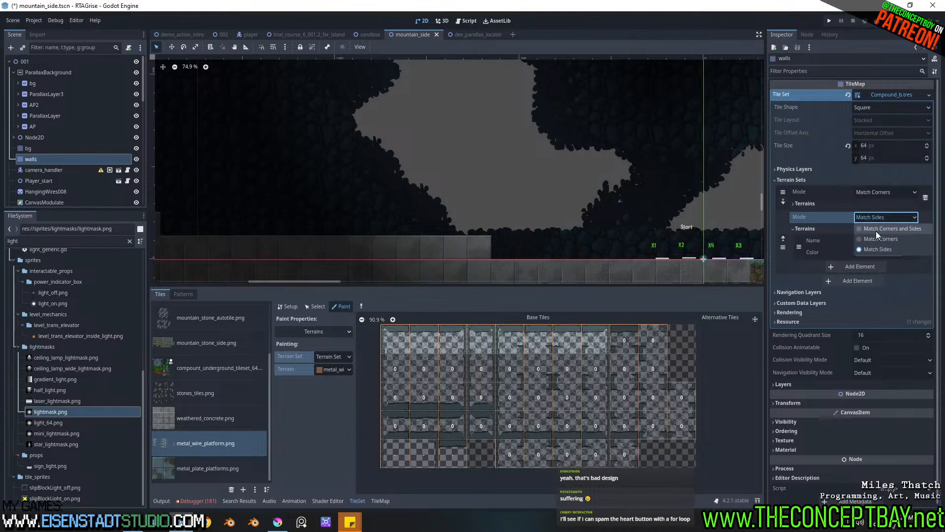
left_click(886, 229)
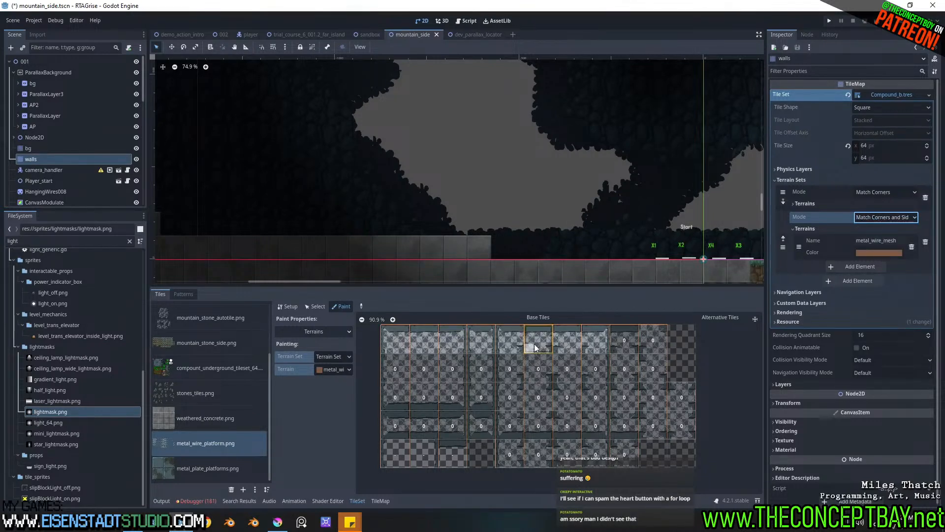
mouse_move(623, 344)
left_mouse_down()
mouse_move(652, 347)
mouse_move(681, 426)
mouse_move(509, 440)
mouse_move(538, 453)
left_mouse_up()
mouse_move(611, 470)
left_mouse_down()
mouse_move(624, 453)
mouse_move(625, 392)
mouse_move(591, 369)
mouse_move(503, 397)
mouse_move(566, 398)
mouse_move(389, 419)
mouse_move(509, 421)
mouse_move(425, 362)
mouse_move(392, 365)
mouse_move(435, 338)
mouse_move(451, 340)
left_mouse_up()
Step: Paint the metal_wire_mesh terrain bits on the 3×3 tile block, the one-tile-wide column and the one-tile-high row
mouse_move(450, 377)
left_mouse_down()
mouse_move(447, 392)
mouse_move(392, 393)
mouse_move(438, 399)
left_mouse_up()
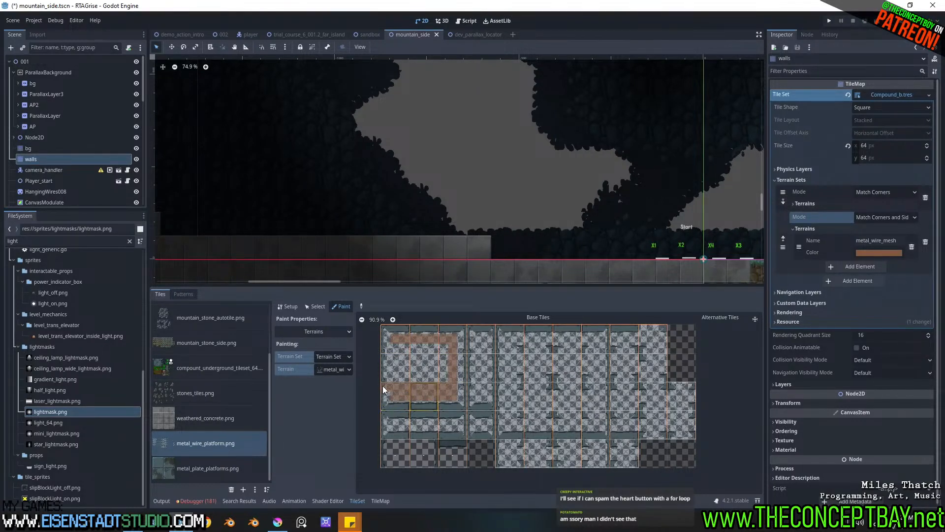
right_click_drag(383, 388, 385, 395)
mouse_move(395, 383)
left_mouse_down()
mouse_move(398, 347)
mouse_move(441, 350)
mouse_move(410, 363)
mouse_move(409, 378)
mouse_move(443, 367)
left_mouse_up()
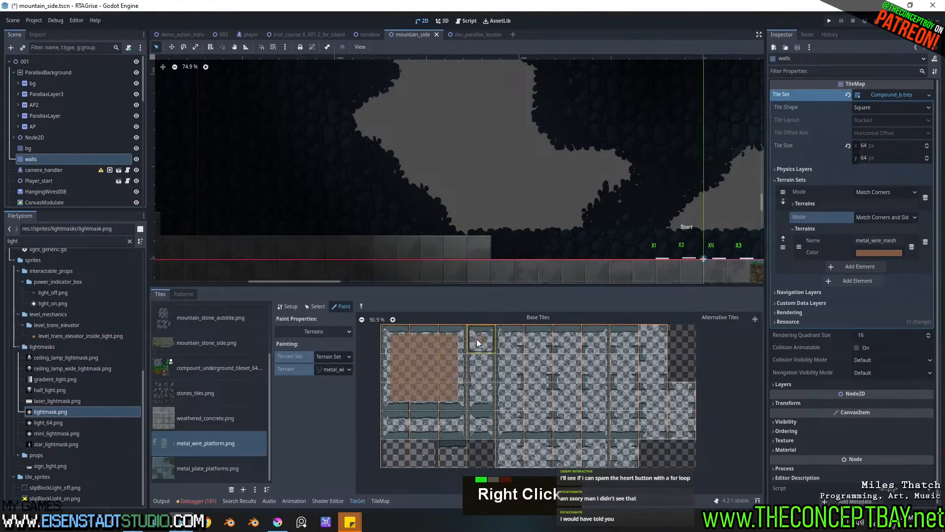
left_click_drag(479, 373, 478, 391)
left_click_drag(480, 425, 395, 424)
Step: Paint the metal_wire_mesh terrain bits on the 4×4 tile block, leaving its notched corners unpainted
mouse_move(506, 358)
left_mouse_down()
mouse_move(510, 421)
mouse_move(589, 423)
mouse_move(599, 341)
mouse_move(533, 338)
mouse_move(535, 412)
mouse_move(569, 375)
mouse_move(571, 347)
left_mouse_up()
left_click_drag(572, 395, 569, 416)
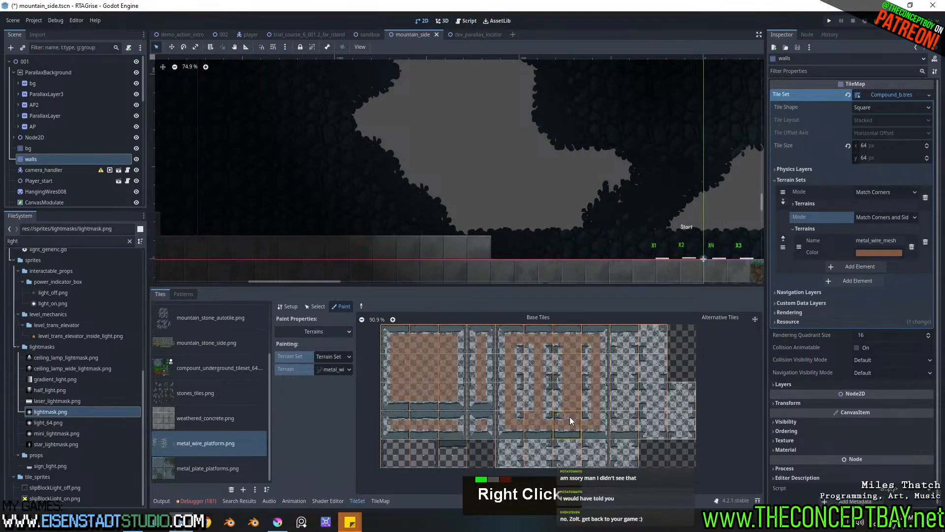
mouse_move(530, 380)
left_mouse_down()
mouse_move(533, 352)
mouse_move(587, 366)
mouse_move(513, 365)
mouse_move(580, 404)
mouse_move(604, 401)
left_mouse_up()
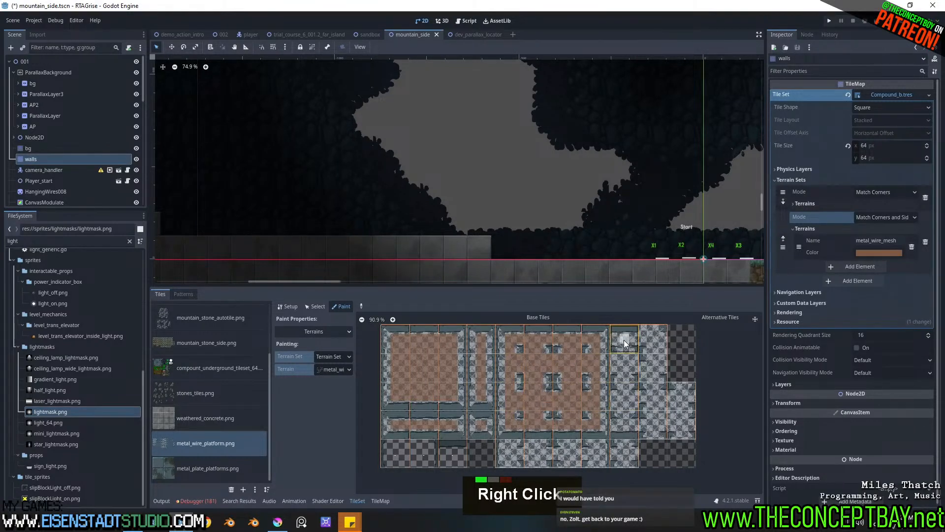
Step: Paint the metal_wire_mesh terrain bits on the tile columns beyond the 4×4 block, erasing bits where the notched corners are
left_click_drag(624, 339, 617, 340)
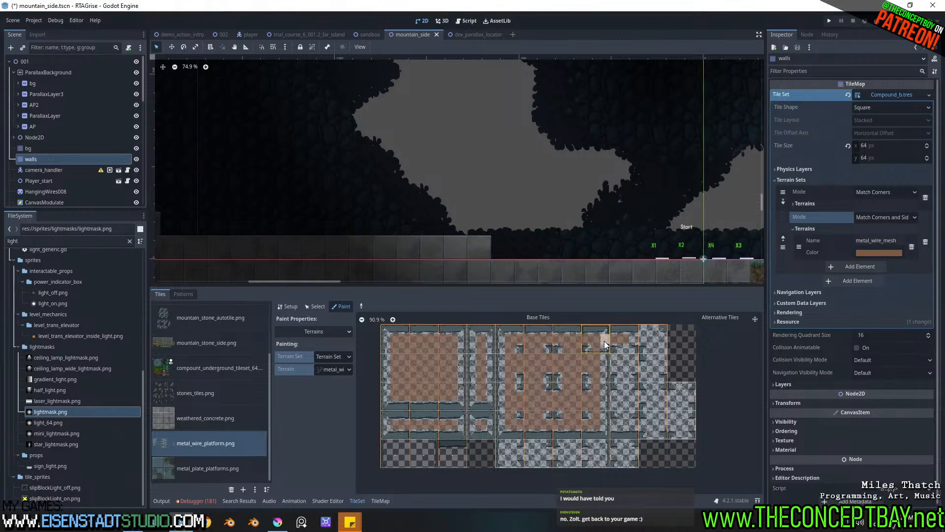
right_click(606, 341)
double_click(624, 348)
left_click_drag(624, 350, 624, 424)
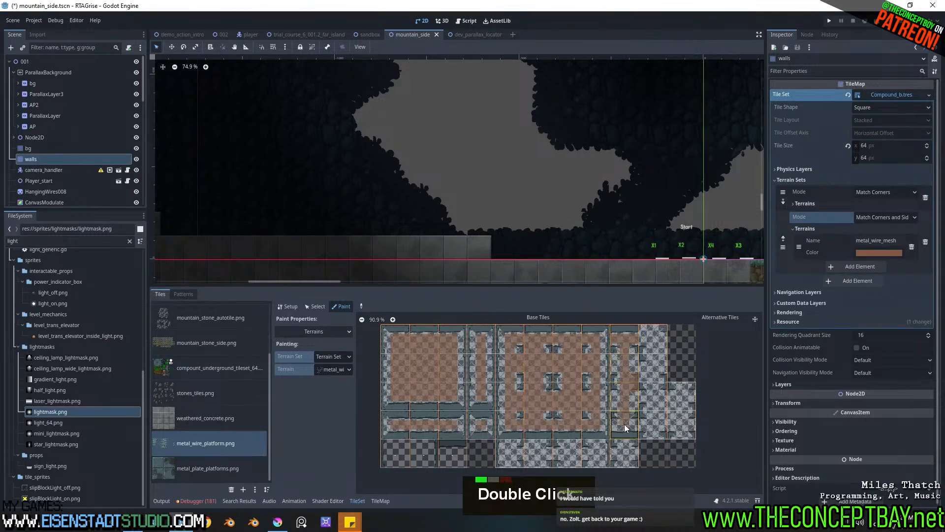
right_click(631, 375)
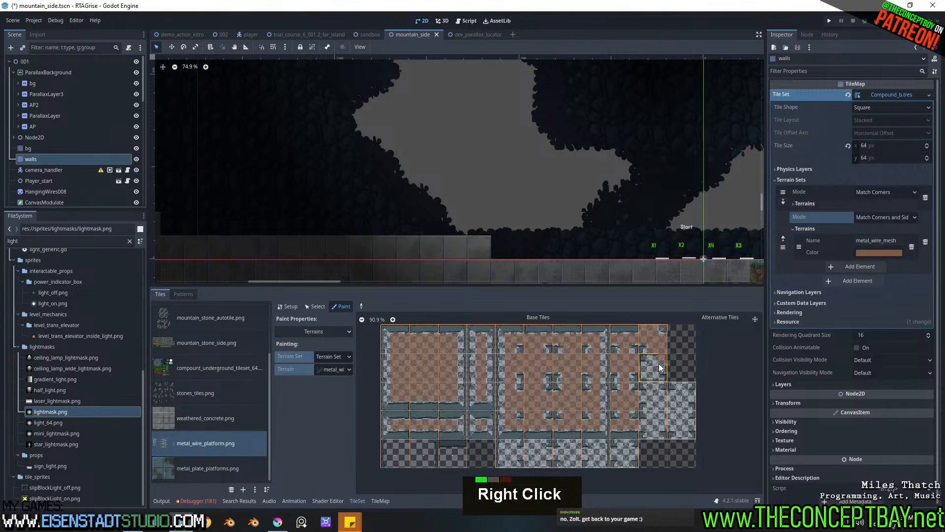
right_click(644, 384)
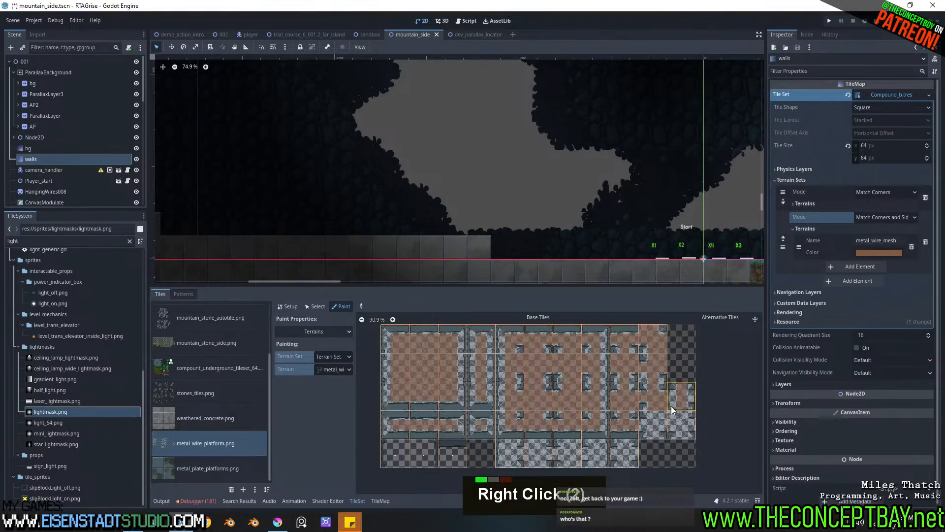
mouse_move(674, 399)
left_mouse_down()
mouse_move(683, 431)
mouse_move(680, 421)
mouse_move(649, 426)
left_mouse_up()
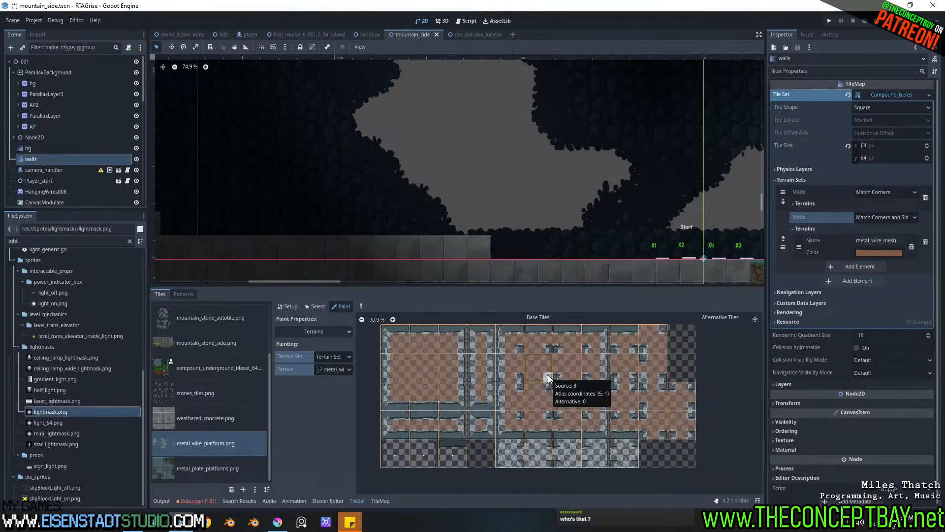
Step: Paint the metal_wire_mesh terrain bits on the last row of five tiles, and check the whole sheet's markings
middle_click_drag(510, 402, 591, 379)
scroll(509, 365, "up", 1)
scroll(509, 364, "up", 3)
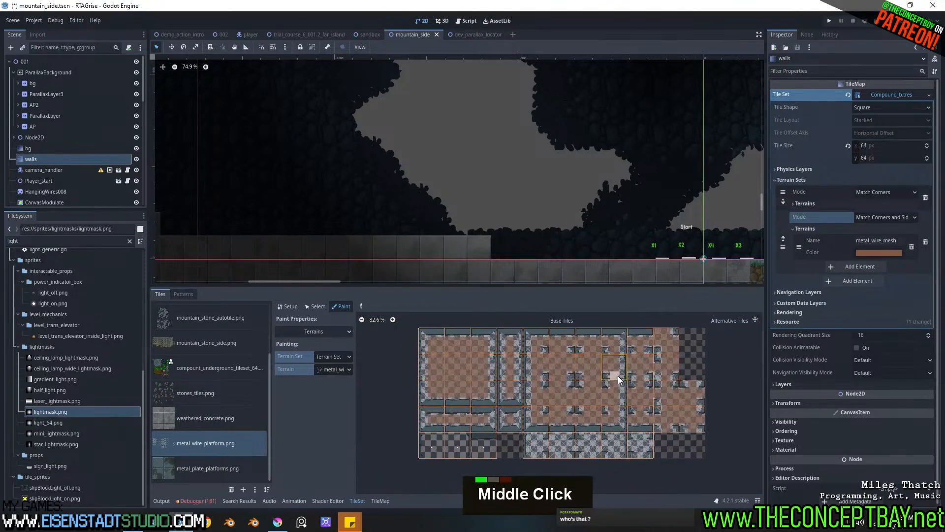
scroll(548, 360, "up", 3)
left_click(475, 401)
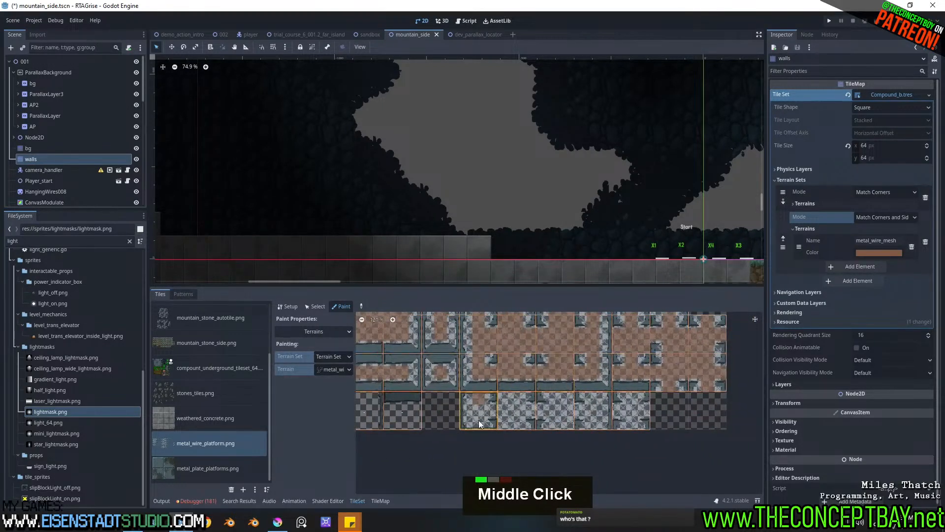
mouse_move(478, 408)
left_mouse_down()
mouse_move(506, 394)
mouse_move(507, 424)
mouse_move(539, 410)
left_mouse_up()
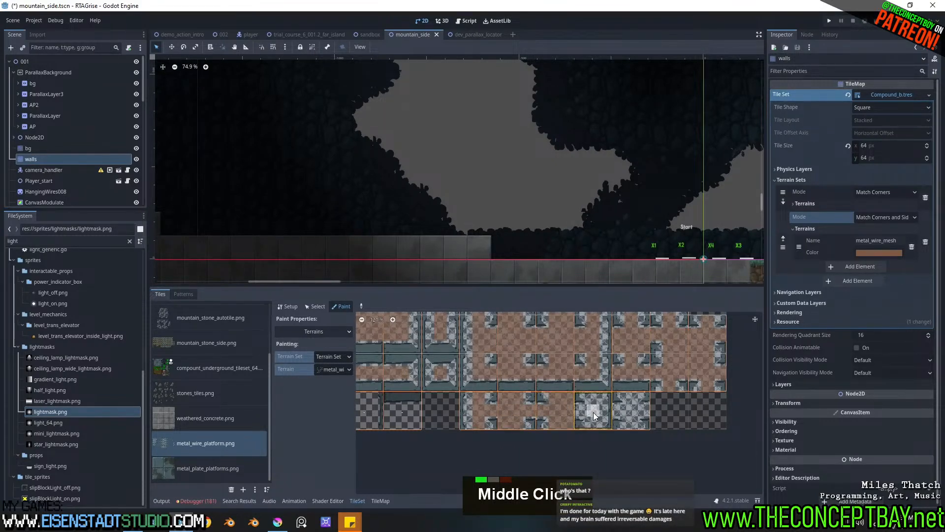
left_click_drag(600, 409, 616, 410)
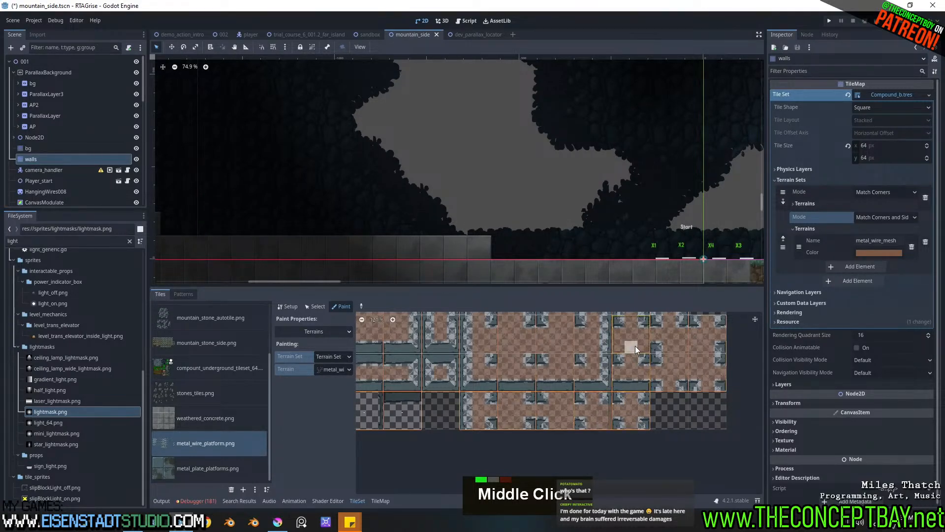
scroll(635, 346, "down", 4)
middle_click_drag(635, 345, 629, 398)
scroll(634, 374, "up", 1)
scroll(629, 398, "up", 2)
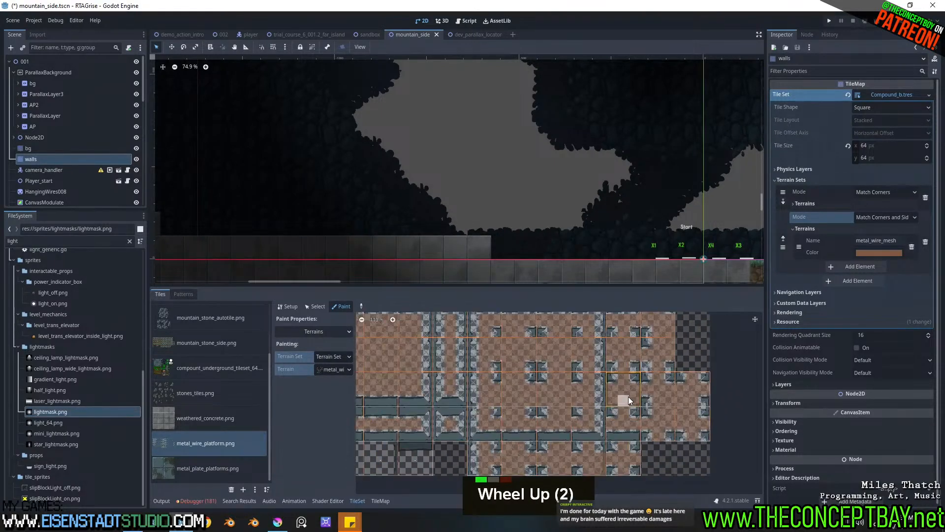
Step: Bring up the walls tile map's terrains and refresh the list by selecting bg and then walls again
left_click(380, 501)
left_click(210, 295)
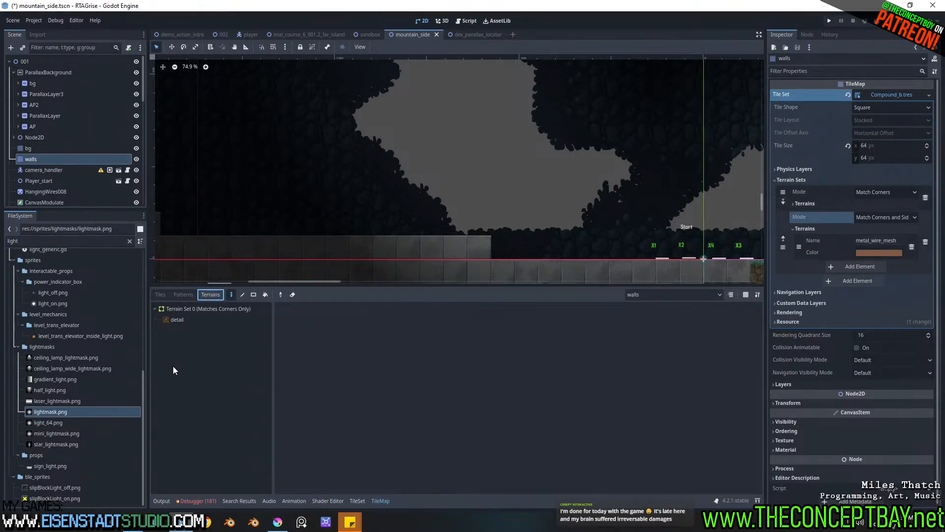
double_click(161, 294)
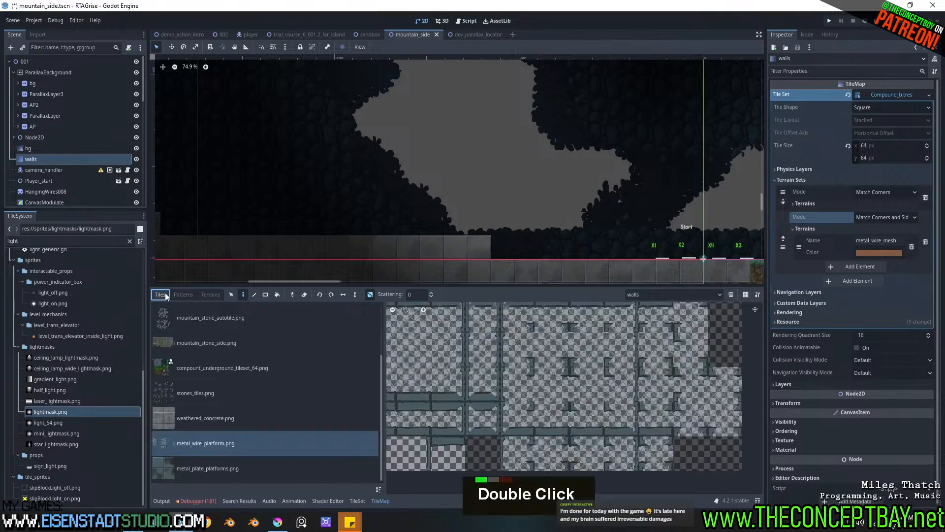
left_click(357, 501)
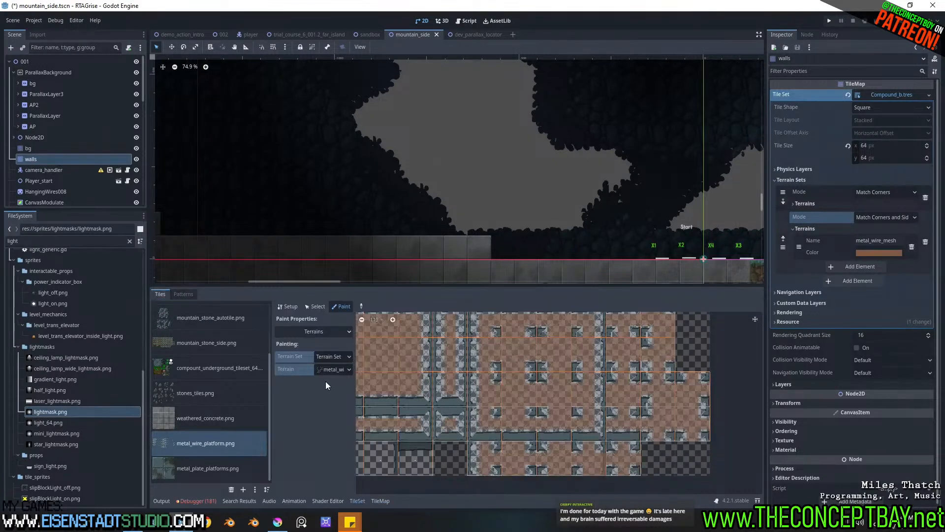
left_click(377, 500)
left_click(210, 295)
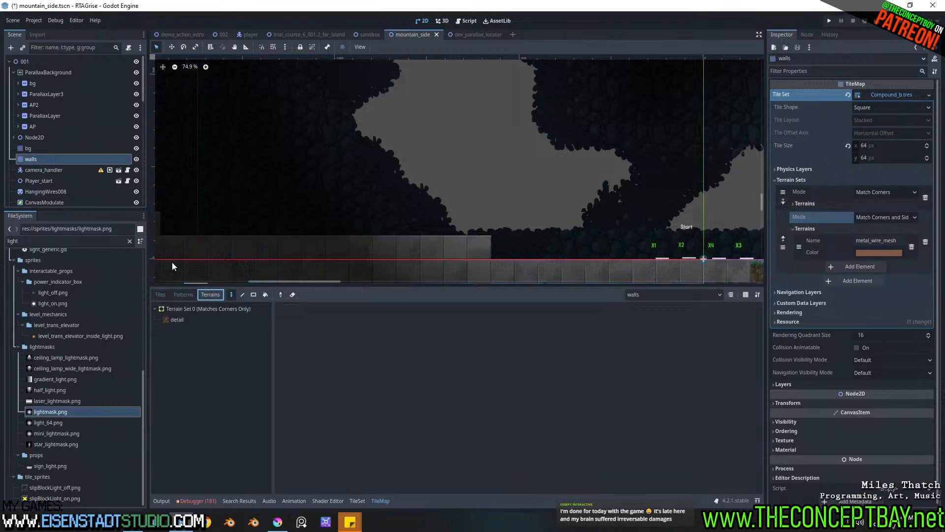
left_click(46, 149)
left_click(46, 159)
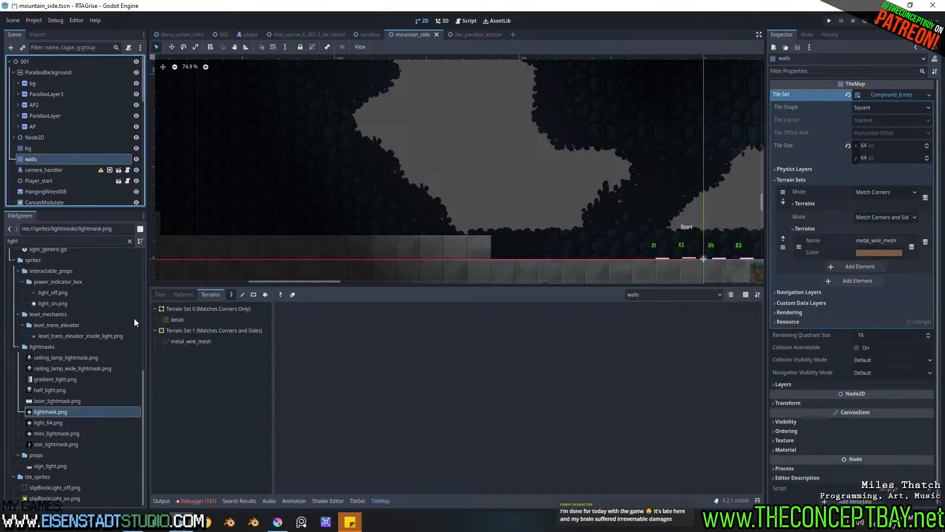
Step: Paint stepped metal_wire_mesh strips along the cave floor on the Start marker's near side, over the edge of the stone blocks
left_click(180, 340)
left_click_drag(496, 245, 621, 246)
left_click_drag(529, 230, 283, 223)
middle_click_drag(451, 217, 586, 214)
middle_click(379, 197)
scroll(512, 200, "down", 8)
middle_click_drag(513, 200, 474, 211)
Step: Paint metal_wire_mesh strips along the ceiling and the floor of the dark tunnel at the cave's far end
left_click_drag(326, 120, 511, 113)
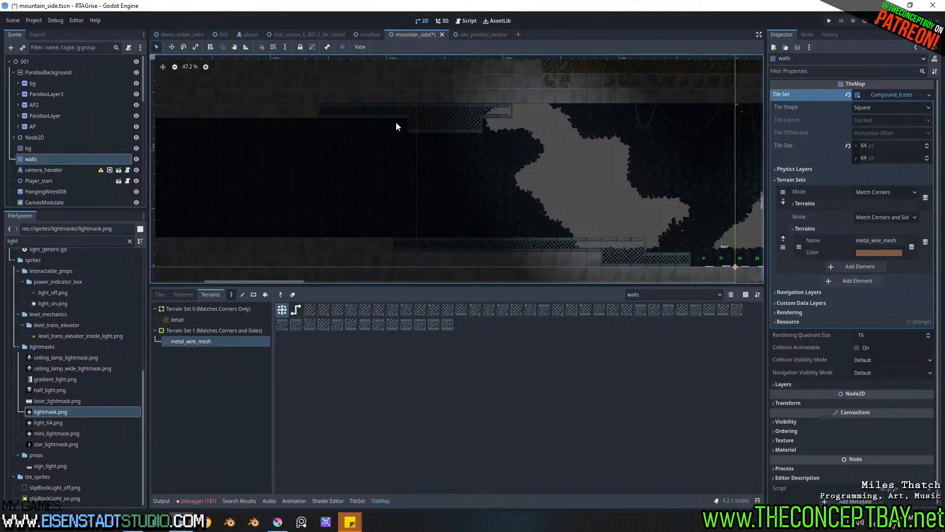
middle_click_drag(293, 130, 371, 140)
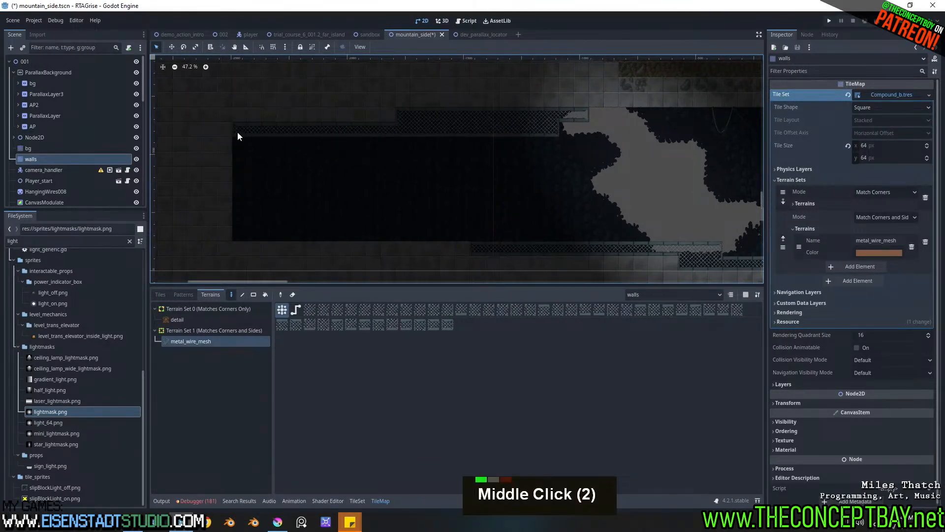
left_click_drag(243, 231, 451, 232)
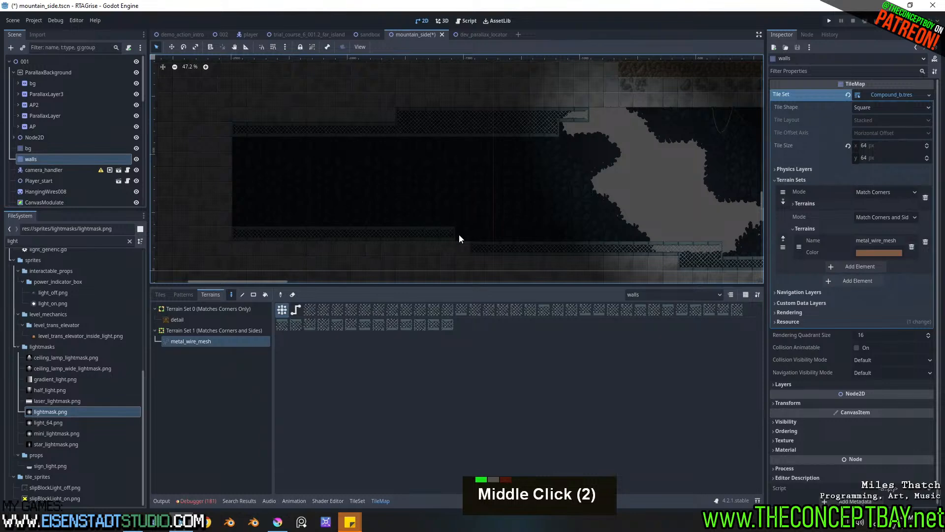
middle_click_drag(521, 238, 373, 209)
scroll(331, 205, "down", 2)
scroll(356, 191, "up", 4)
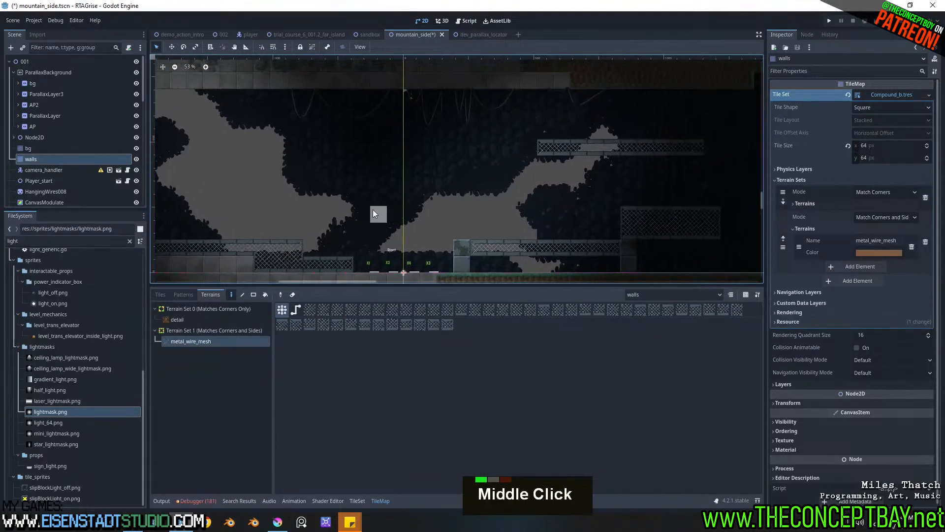
Step: Paint short metal_wire_mesh patches along the cave ceiling on both sides of the Start marker
scroll(400, 188, "down", 2)
scroll(401, 188, "up", 2)
middle_click_drag(412, 182, 373, 137)
middle_click_drag(356, 151, 577, 160)
mouse_move(403, 135)
middle_mouse_down()
mouse_move(590, 140)
mouse_move(399, 136)
middle_mouse_up()
middle_click_drag(541, 162, 296, 165)
middle_click_drag(512, 146, 496, 173)
middle_click_drag(294, 165, 526, 166)
middle_click_drag(364, 163, 316, 175)
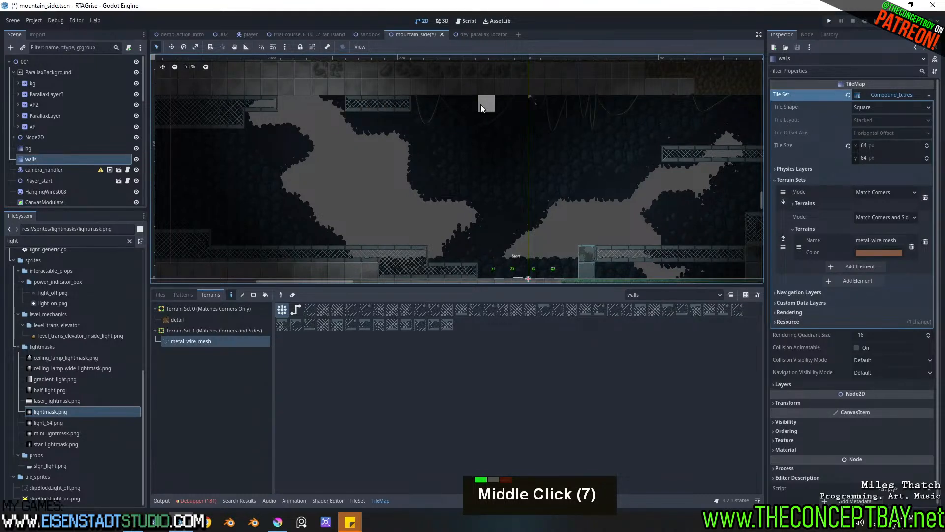
middle_click_drag(539, 139, 459, 139)
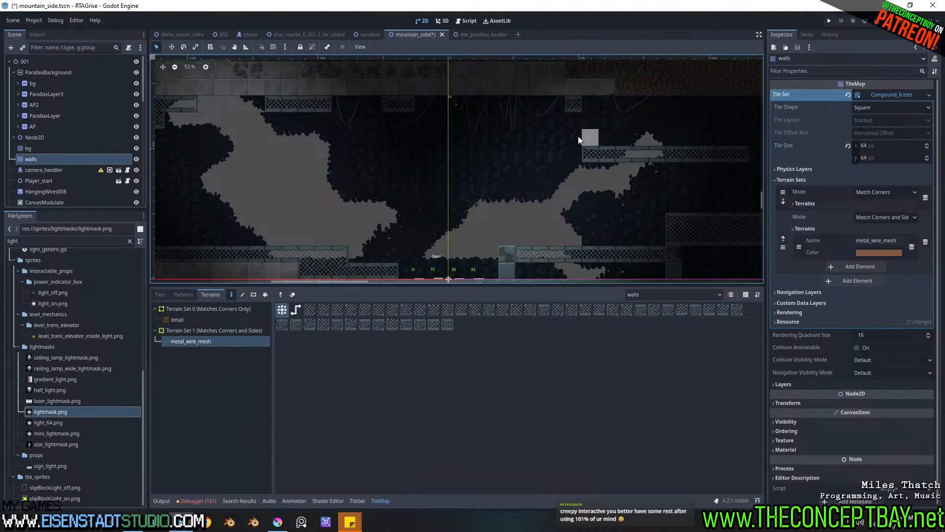
scroll(600, 116, "down", 2)
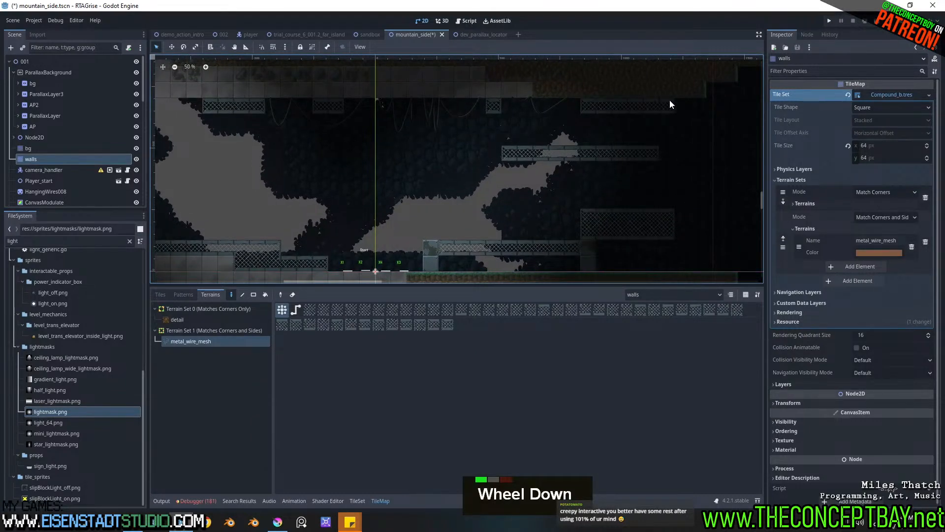
Step: Try to extend the two-row wire mesh platform deeper into the dark cave, and undo the extension
middle_click_drag(639, 134, 464, 146)
middle_click_drag(492, 210, 344, 170)
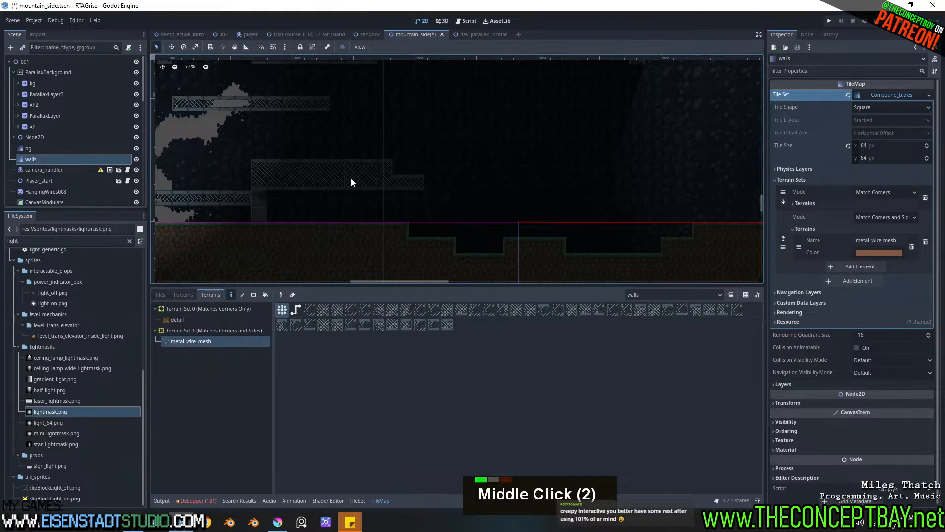
key("ctrl+z")
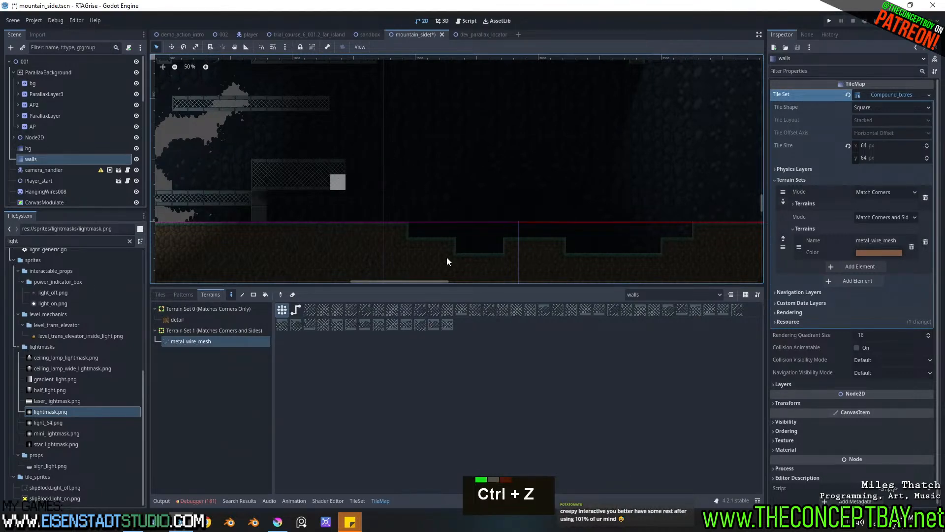
left_click(658, 295)
left_click(658, 294)
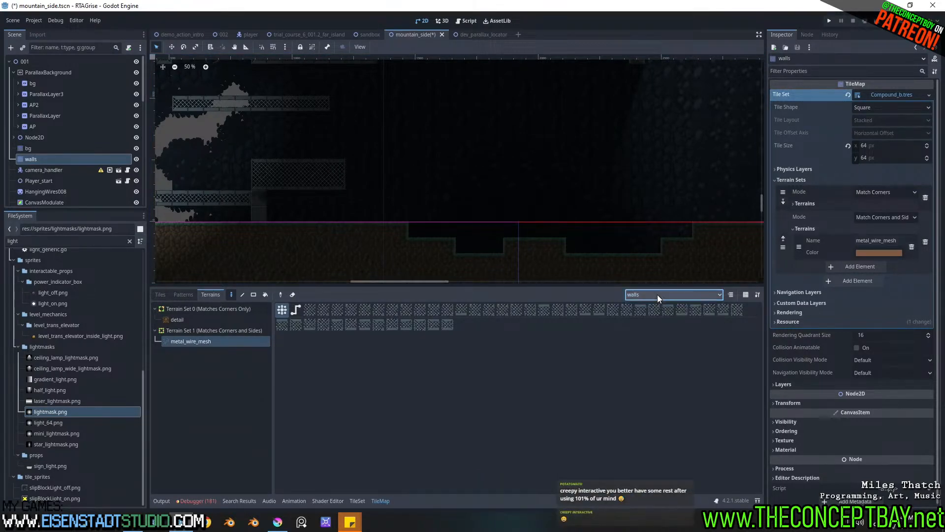
left_click(731, 296)
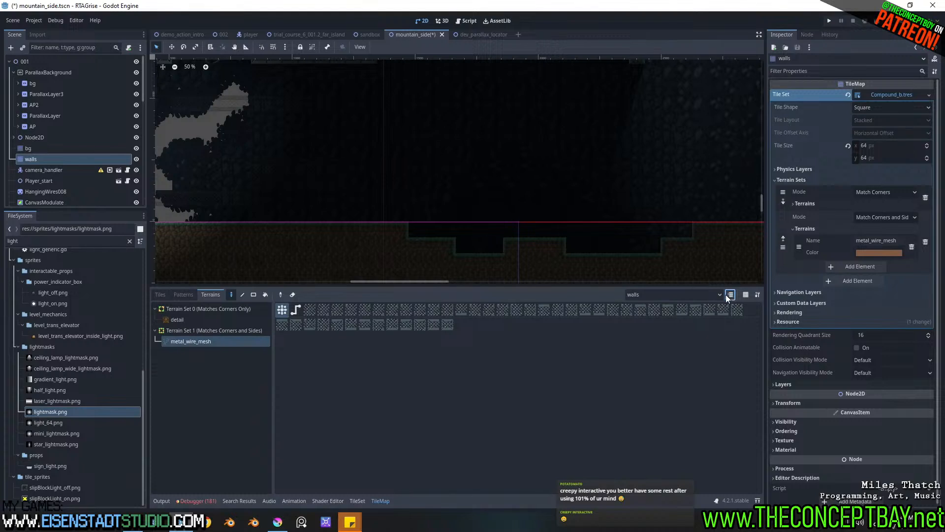
left_click(732, 296)
Step: Lengthen the upper metal_wire_mesh platform, and extend the lower two-row one with a mesh leg down to the ground
left_click_drag(335, 115, 419, 107)
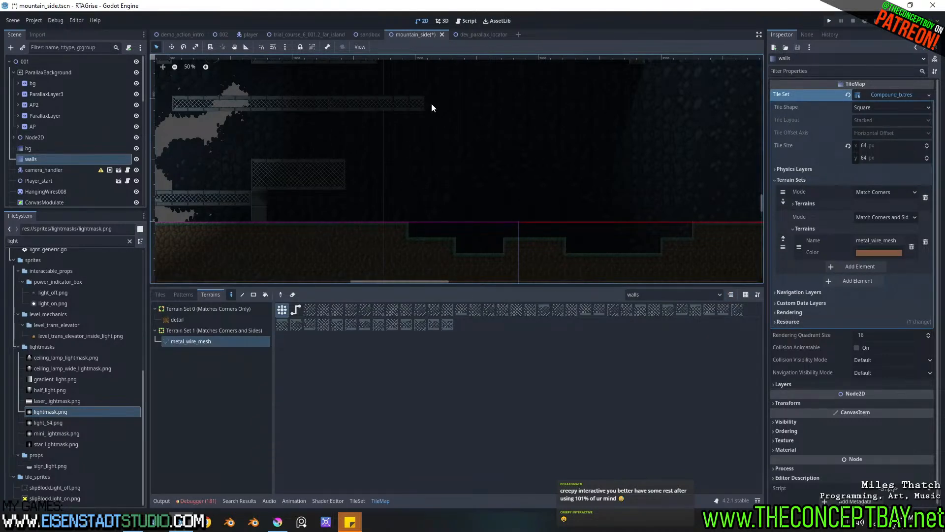
mouse_move(356, 168)
left_mouse_down("ctrl+shift")
mouse_move(528, 187)
mouse_move(530, 223)
left_mouse_up("ctrl+shift")
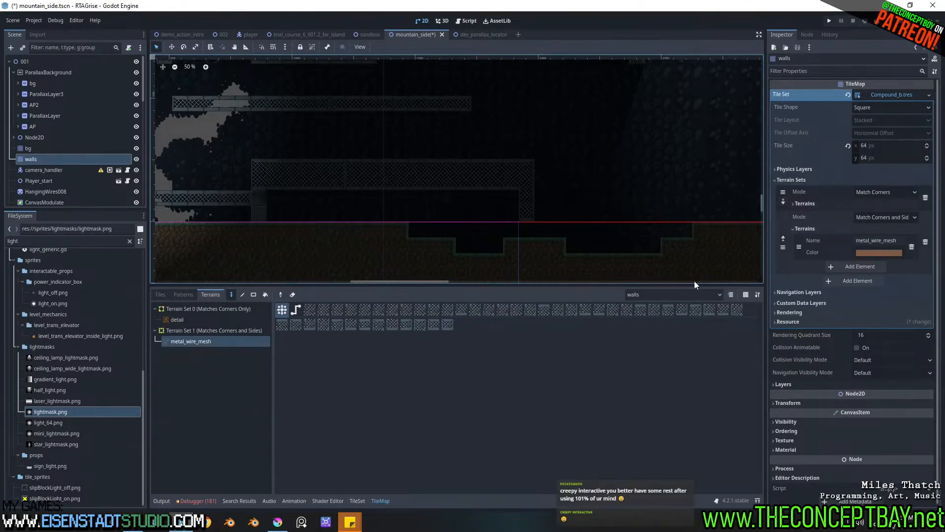
Step: Add a second terrain named metal_block to the Match Corners and Sides terrain set
left_click(873, 266)
left_click(888, 267)
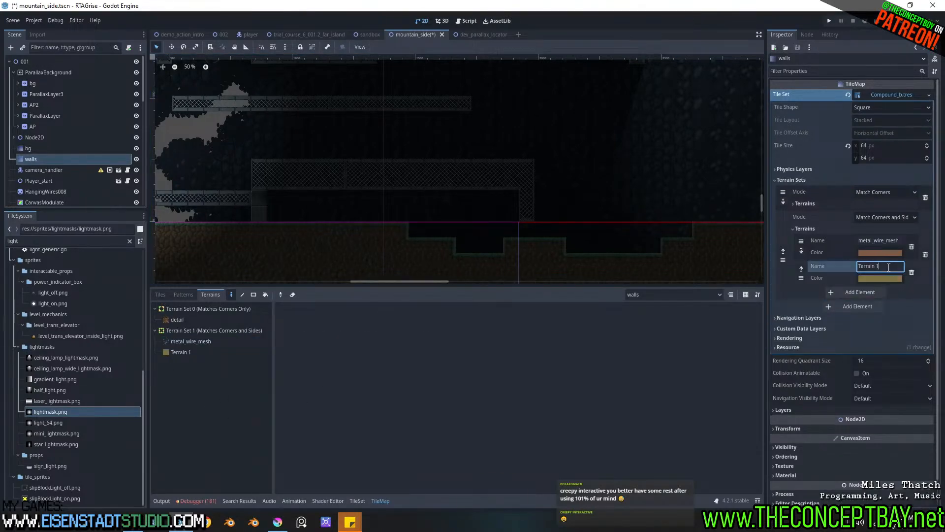
key("ctrl+a")
type("metal_block")
key("Return")
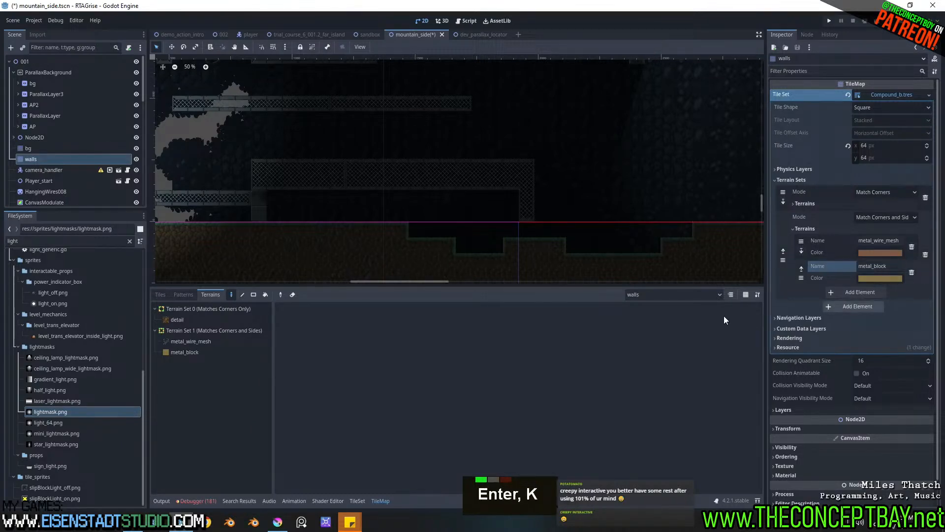
Step: Assign the four tiles of metal_plate_platforms.png to the Match Corners and Sides terrain set in the tile set
left_click(191, 295)
left_click(160, 294)
scroll(291, 443, "down", 3)
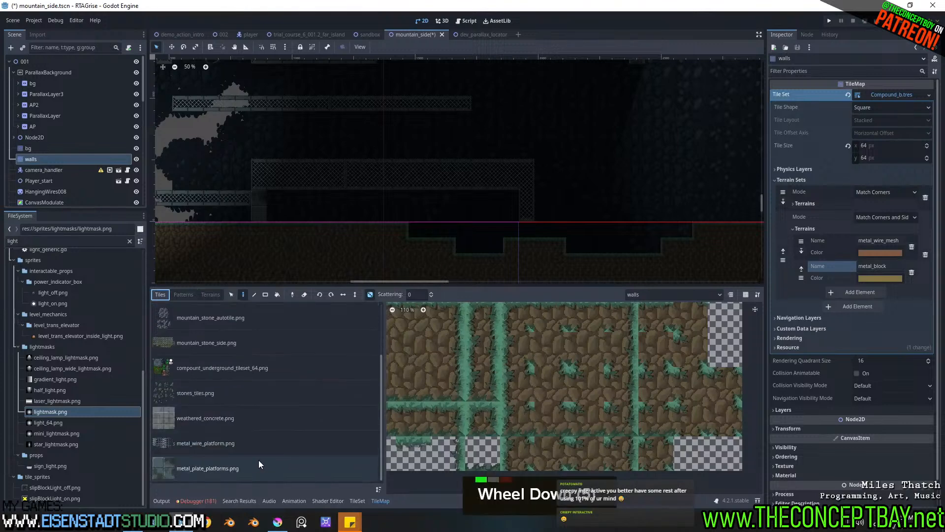
left_click(242, 468)
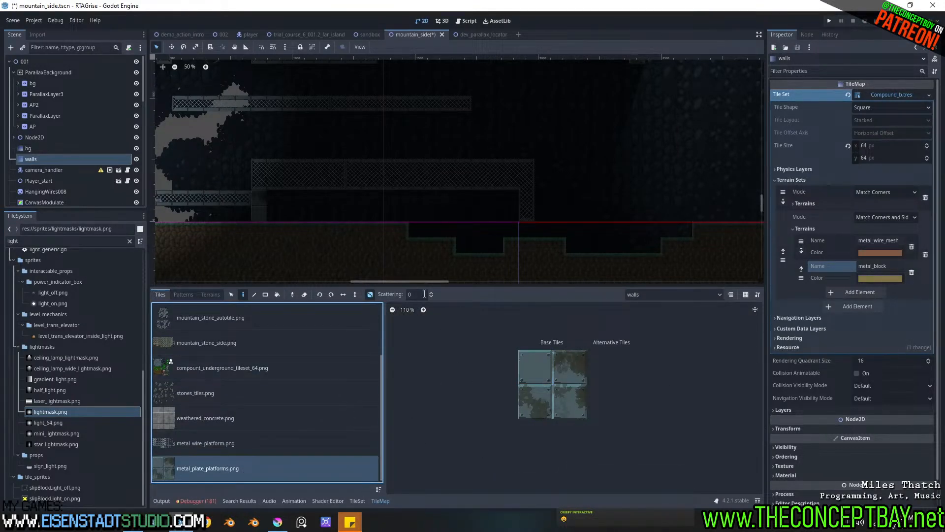
left_click(357, 500)
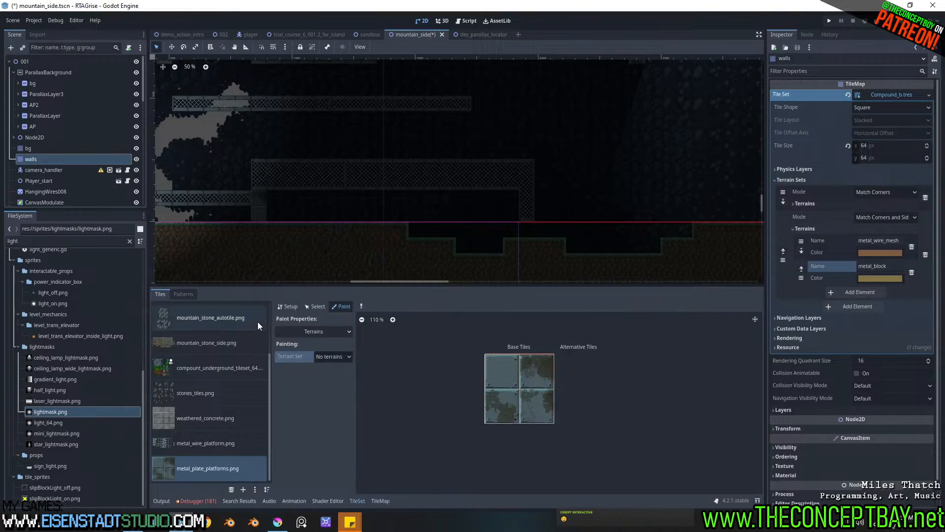
left_click(330, 357)
left_click(331, 357)
left_click(331, 357)
left_click(336, 388)
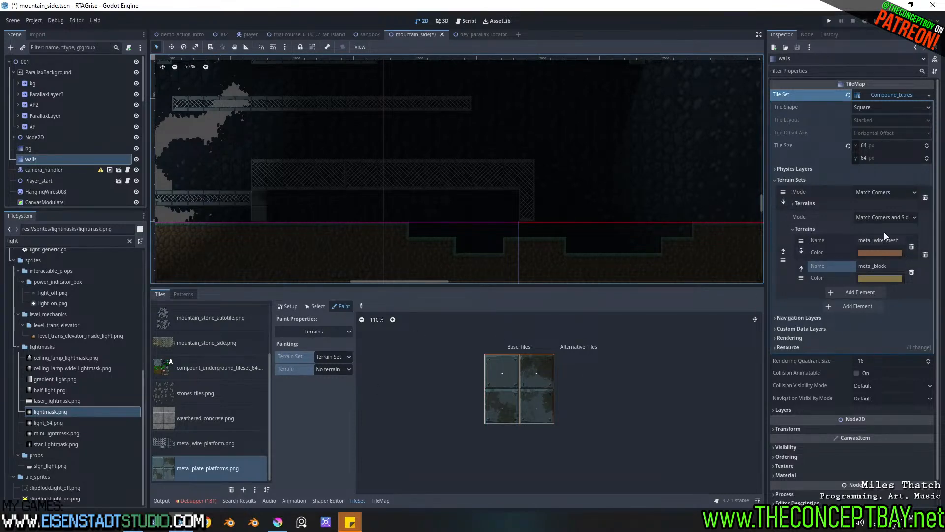
Step: Paint the metal_block terrain on the four metal plate tiles, and delete that terrain from the set
left_click(323, 369)
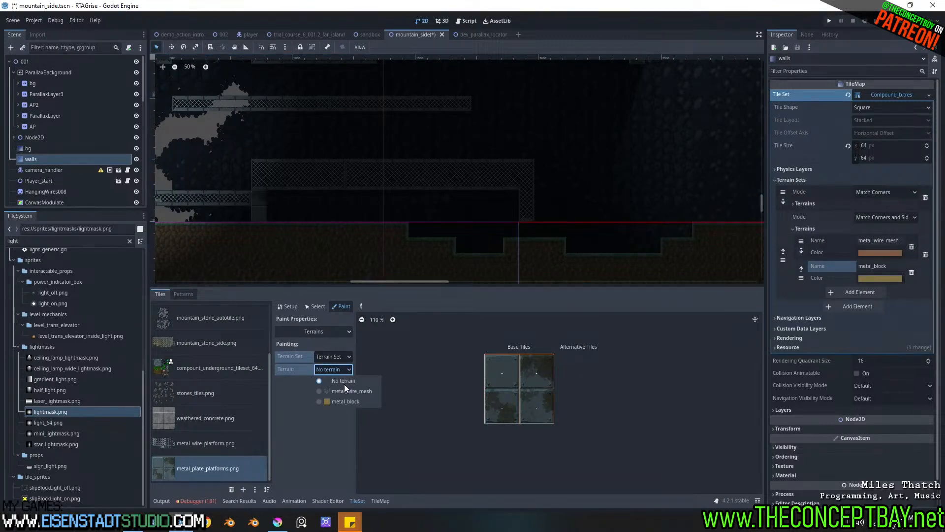
left_click(354, 400)
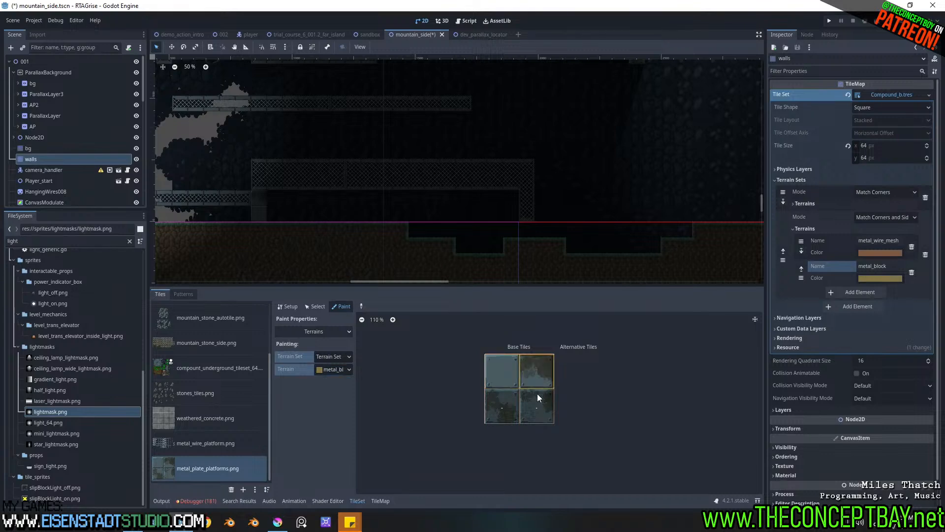
left_click_drag(542, 388, 499, 400)
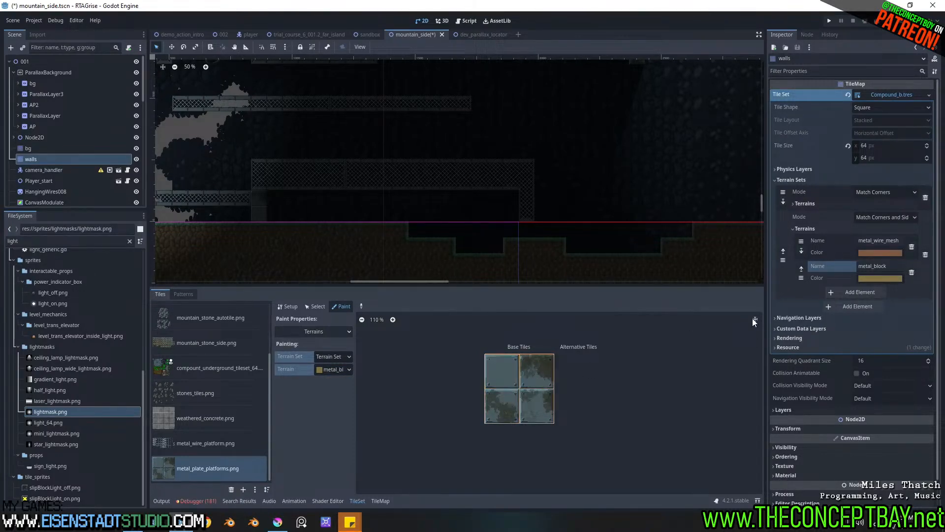
left_click(911, 273)
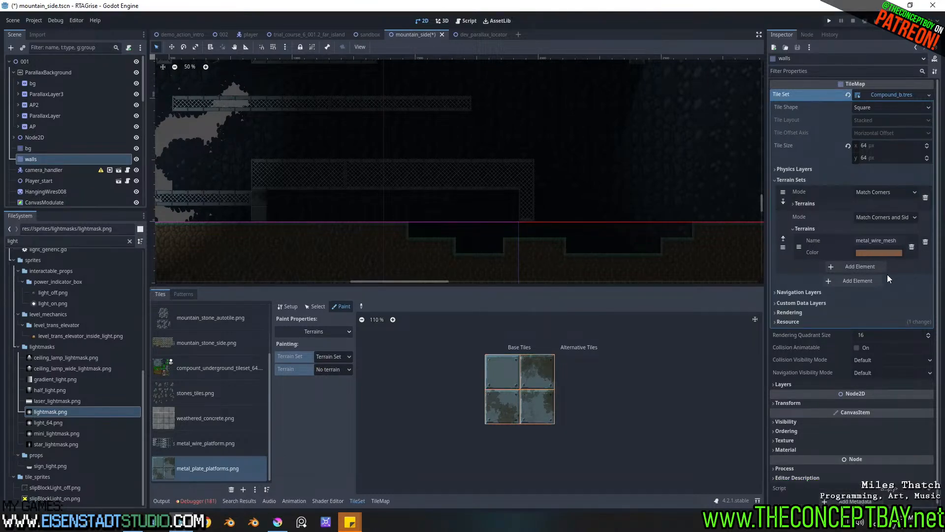
Step: Check the metal plate tiles' Physics Layer 0 shapes, and place those tiles as columns beside the lower mesh leg and above the upper platform
left_click(326, 331)
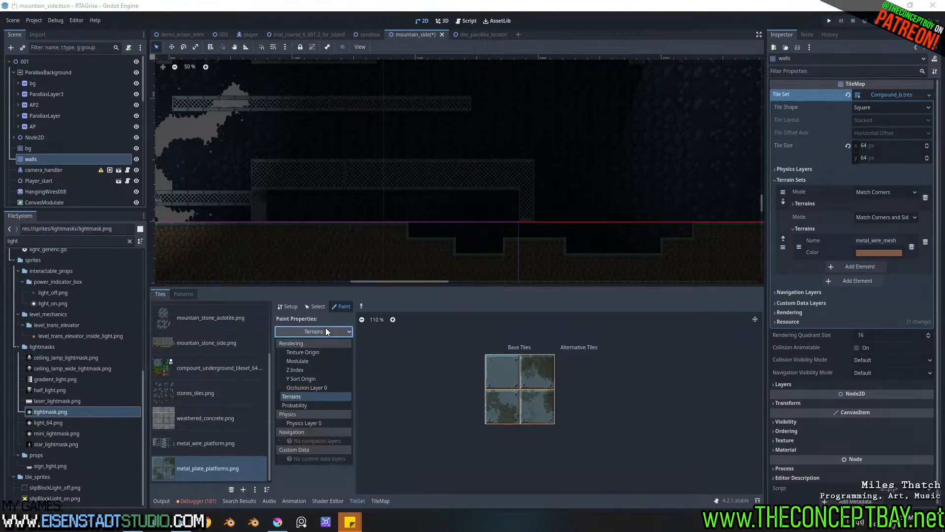
left_click(297, 423)
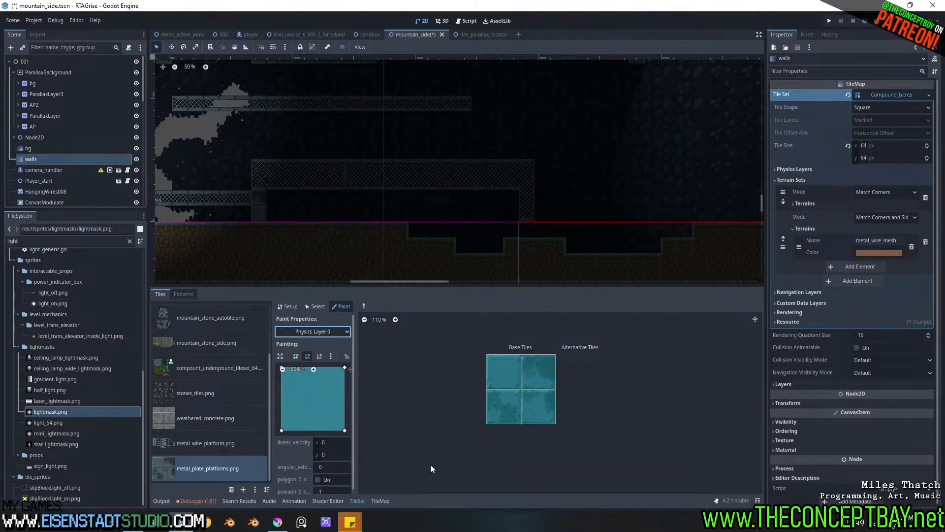
left_click(377, 501)
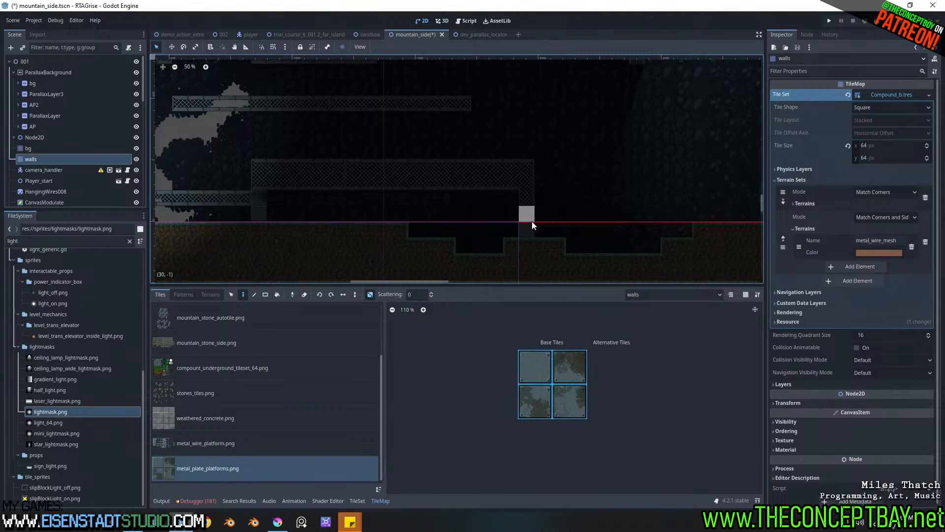
middle_click_drag(543, 197, 483, 196)
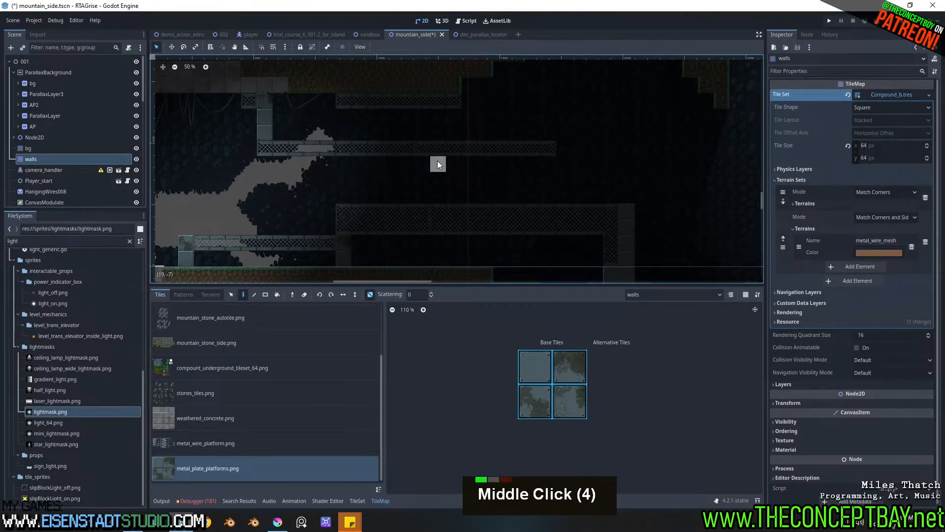
Step: Undo the last metal plate tile placements, including the column between the upper mesh platform and the ceiling
key("ctrl+z")
scroll(503, 207, "down", 1)
middle_click_drag(442, 209, 492, 188)
key("ctrl+z")
Step: Select the two overlapping PointLight2D lights around the Start marker and set their energy to 1.5
left_click_drag(583, 283, 549, 387)
scroll(570, 290, "down", 1)
middle_click_drag(571, 290, 484, 397)
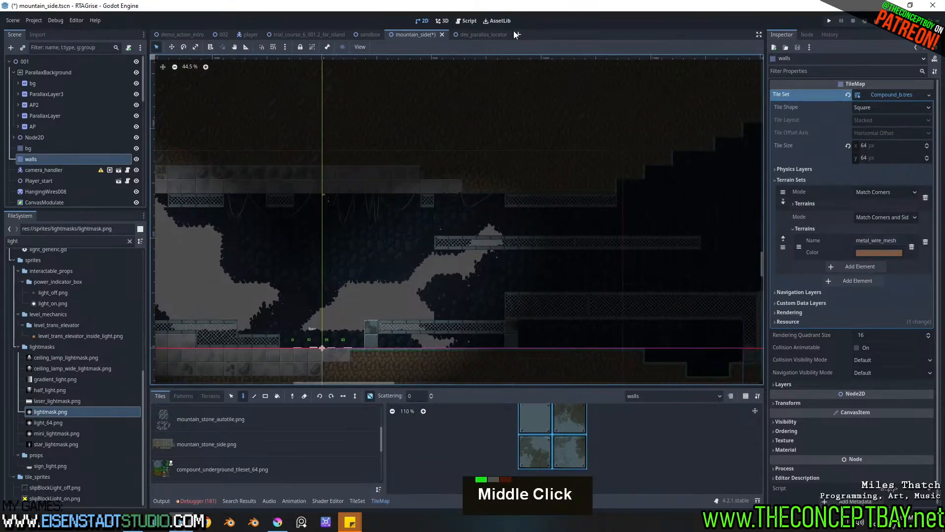
middle_click_drag(413, 241, 474, 195)
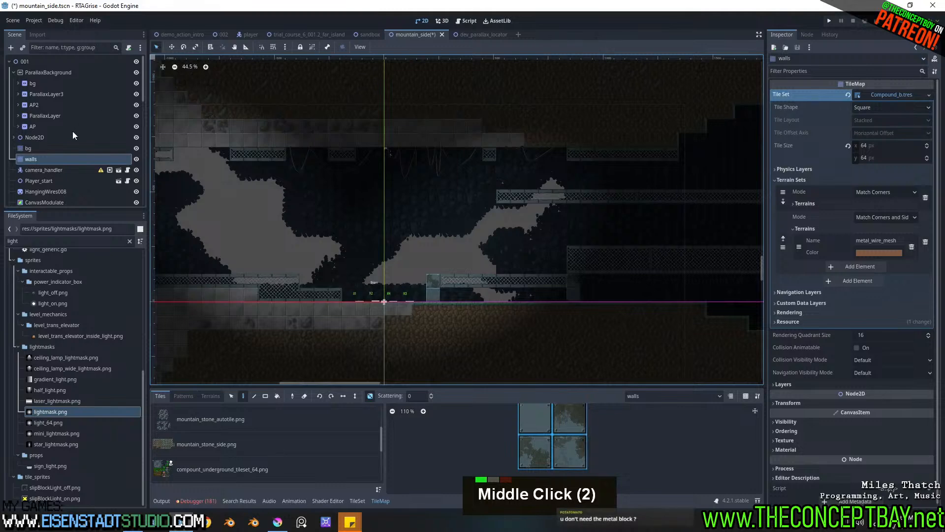
left_click(52, 148)
left_click(50, 138)
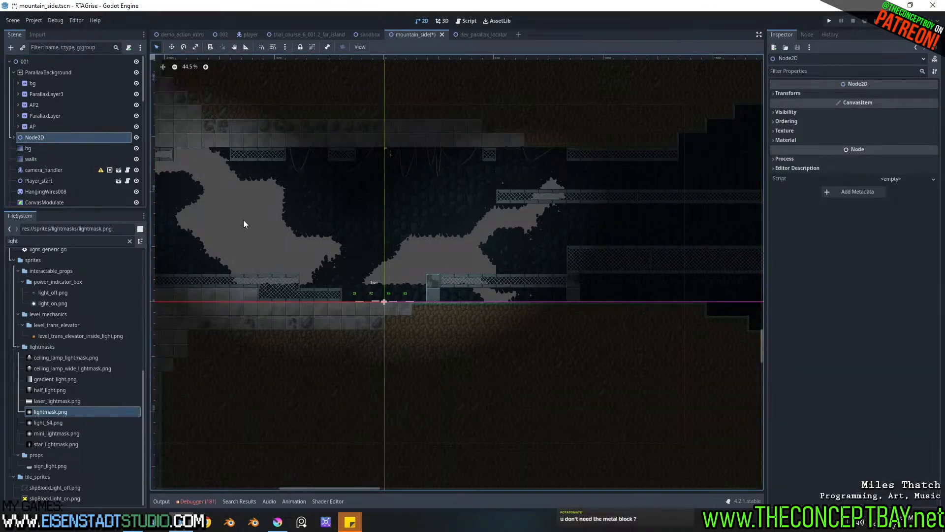
left_click(480, 262)
left_click(467, 249, "shift")
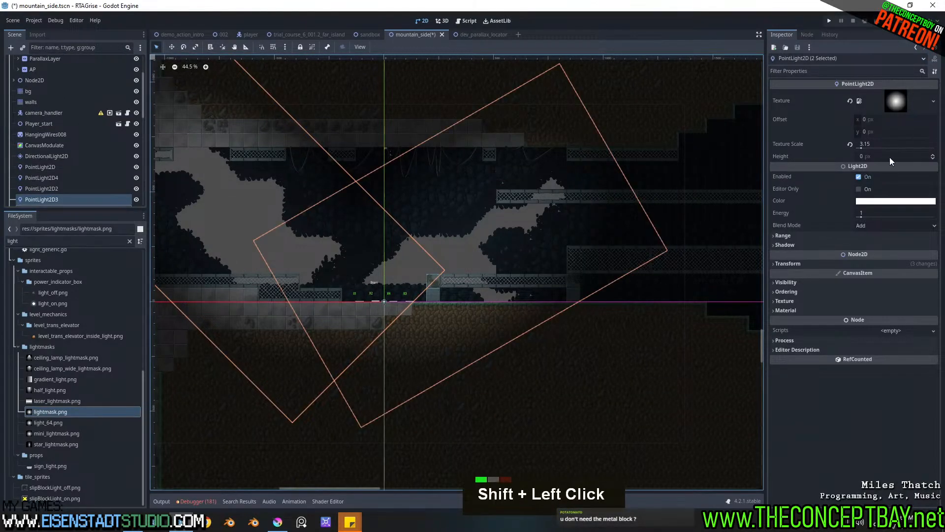
left_click(878, 213)
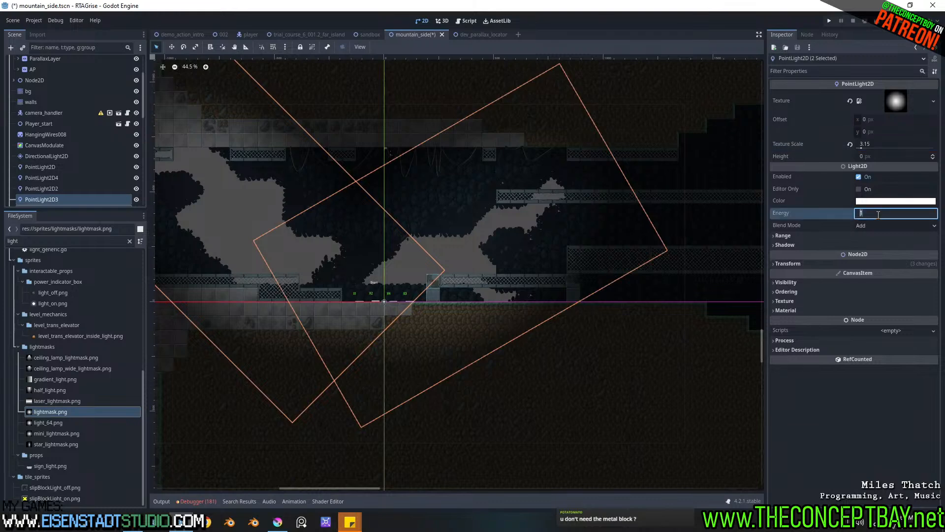
type("1.5")
key("Return")
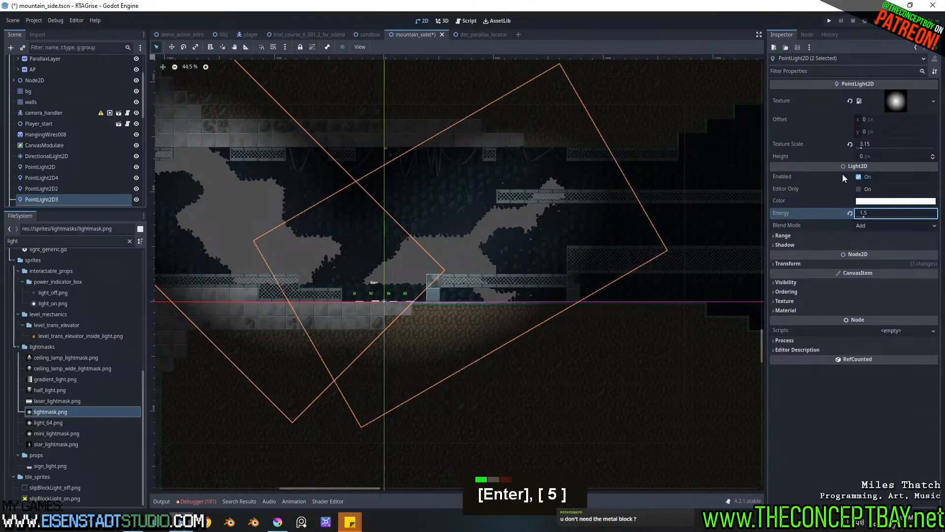
Step: Tint the two selected point lights light blue, with the colour 95c7f8
left_click(906, 200)
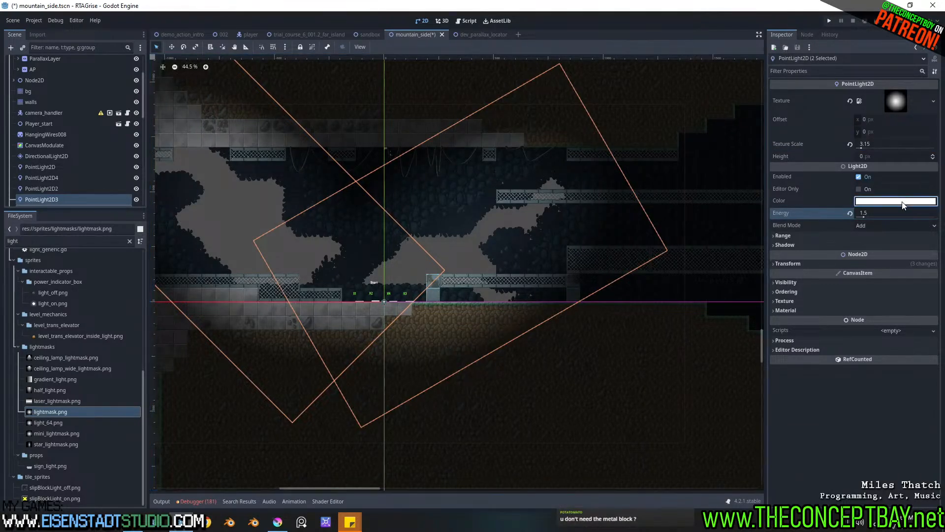
left_click(933, 262)
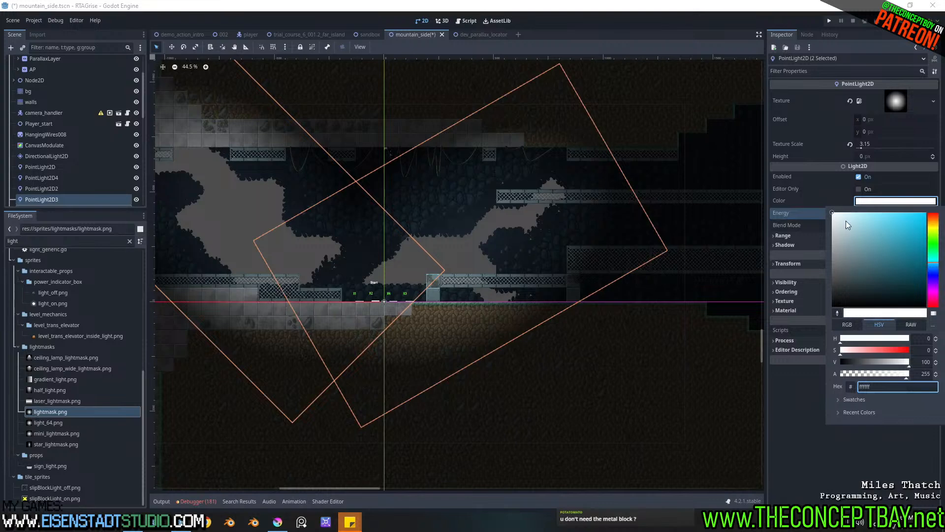
left_click_drag(845, 217, 870, 215)
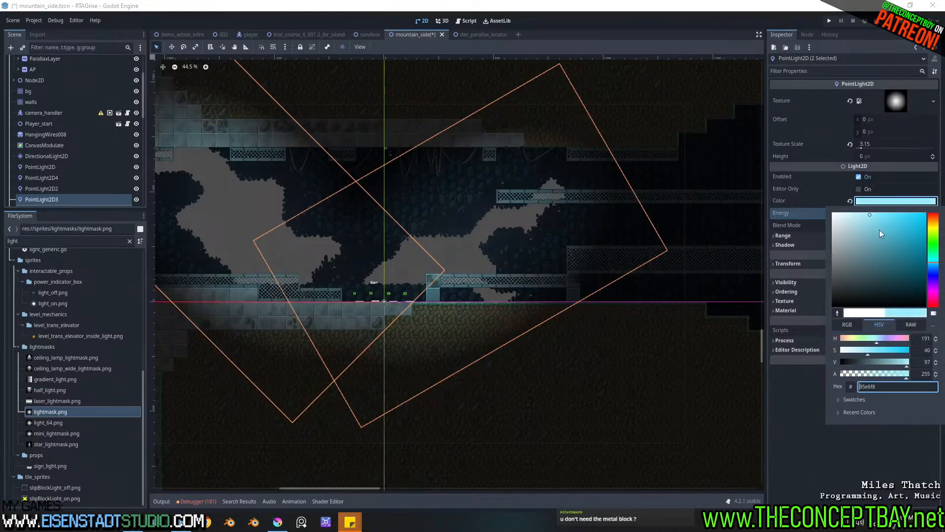
left_click(934, 267)
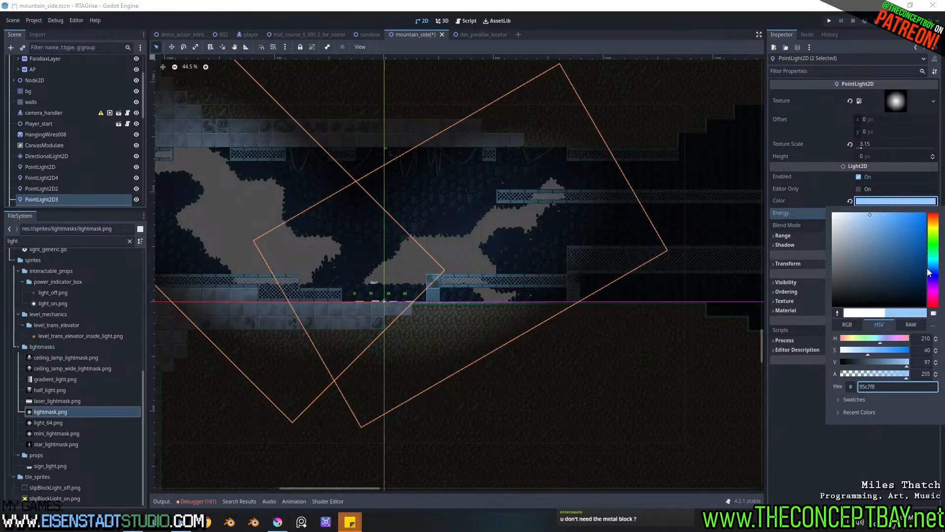
Step: Run the current scene to test the level with the blue-tinted lights
middle_click(501, 266)
middle_click_drag(612, 241, 491, 250)
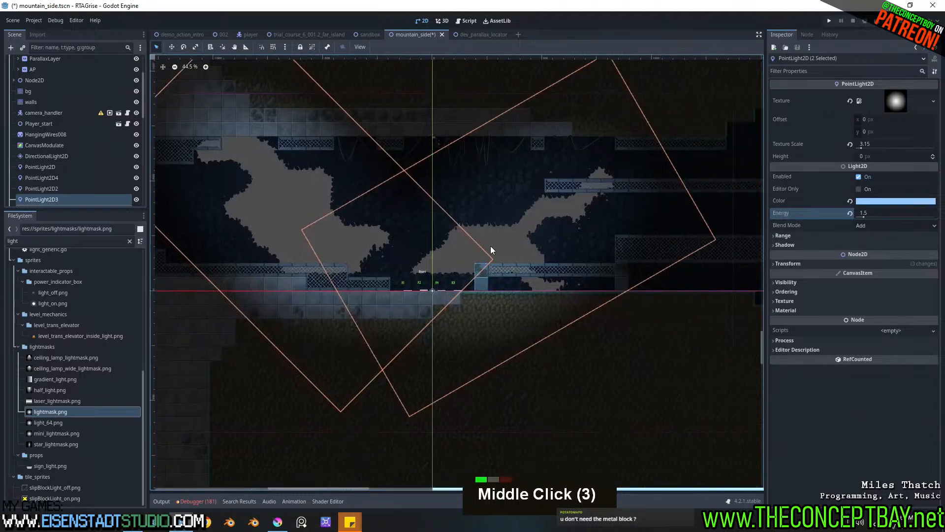
key("F6")
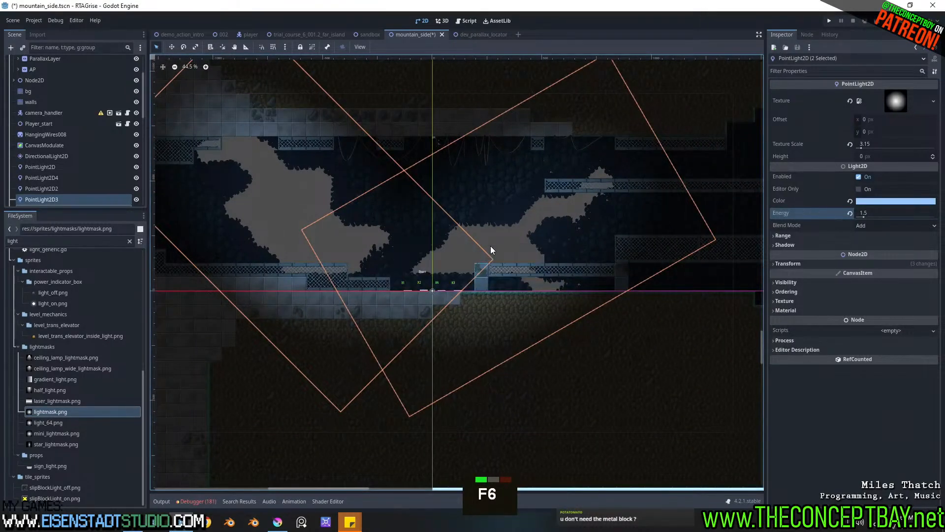
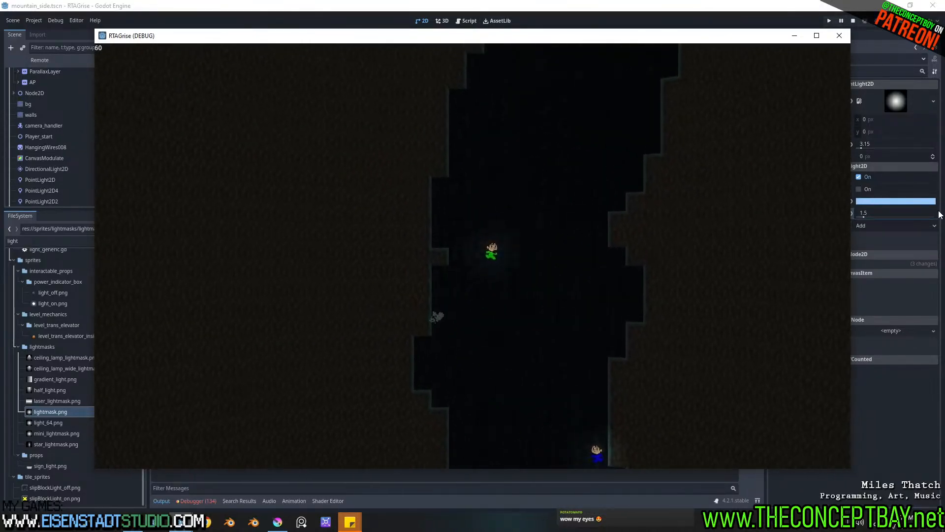
Step: Playtest the climb up the dark shaft to the ledge near the sky opening, and close the running game
key("space")
key("space")
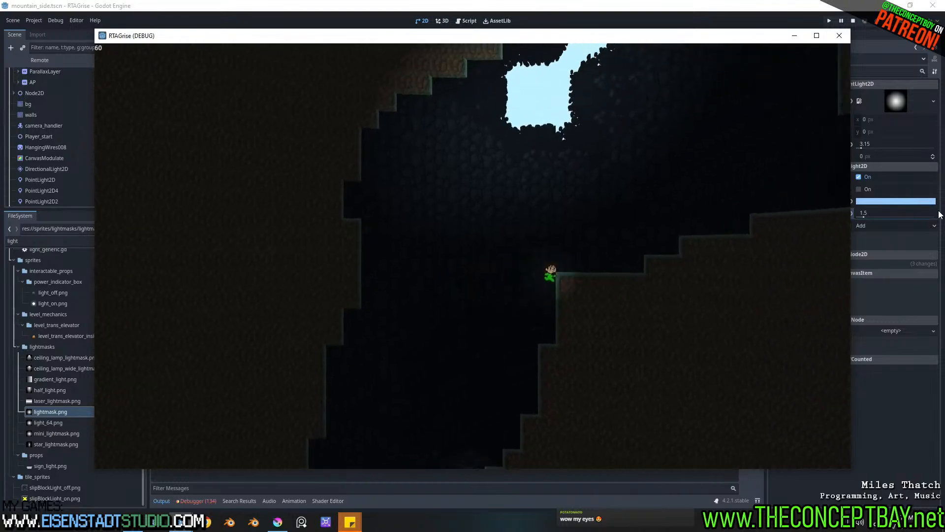
key("space")
key("Right")
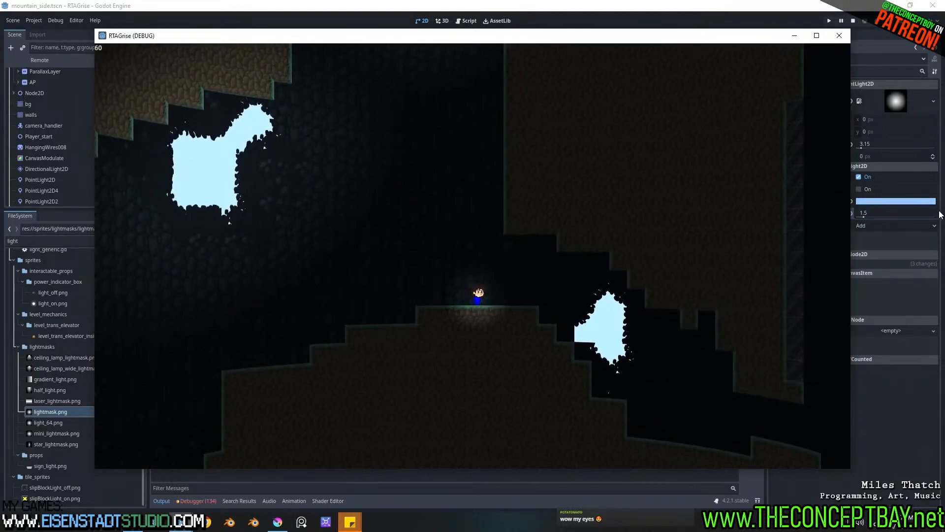
middle_click(417, 223)
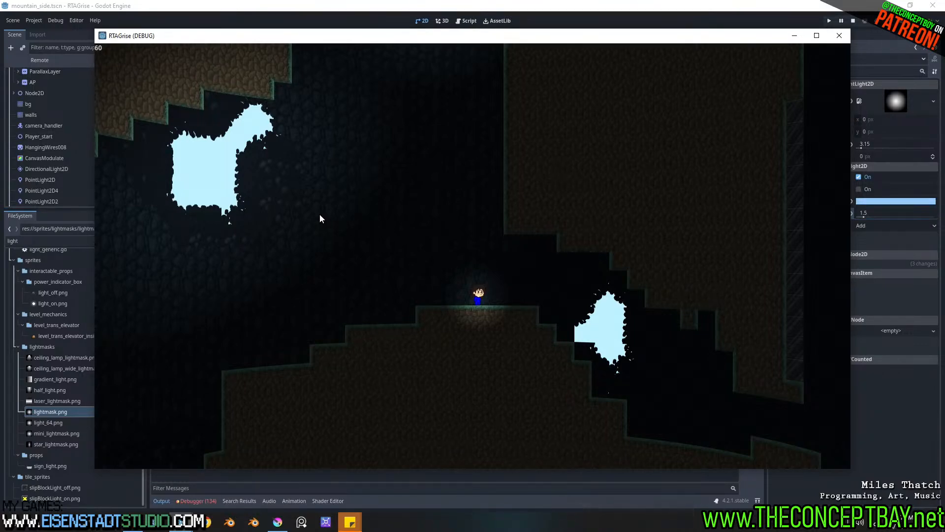
left_click(837, 36)
Step: Enable grid snapping for placing objects around the cave opening above the shaft
middle_click_drag(557, 120, 279, 304)
scroll(384, 330, "down", 2)
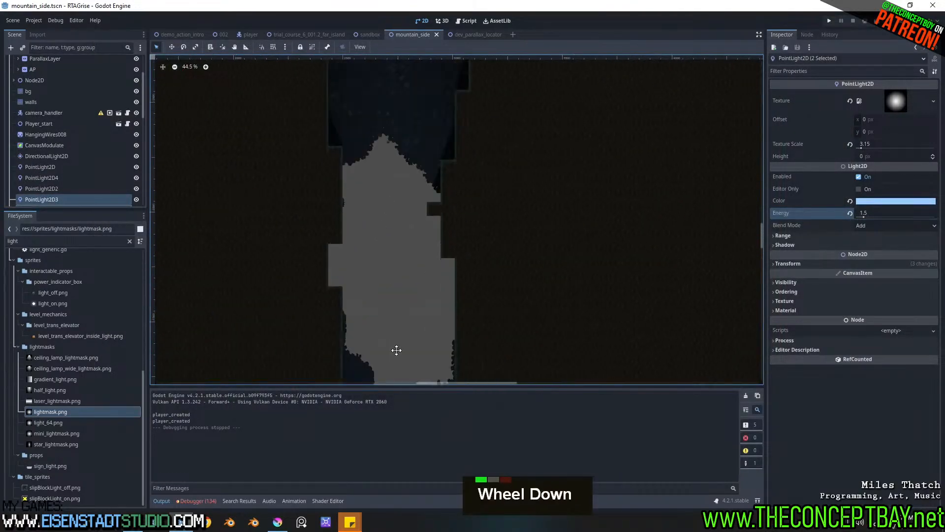
middle_click_drag(436, 117, 399, 381)
scroll(417, 229, "down", 1)
middle_click_drag(418, 229, 417, 527)
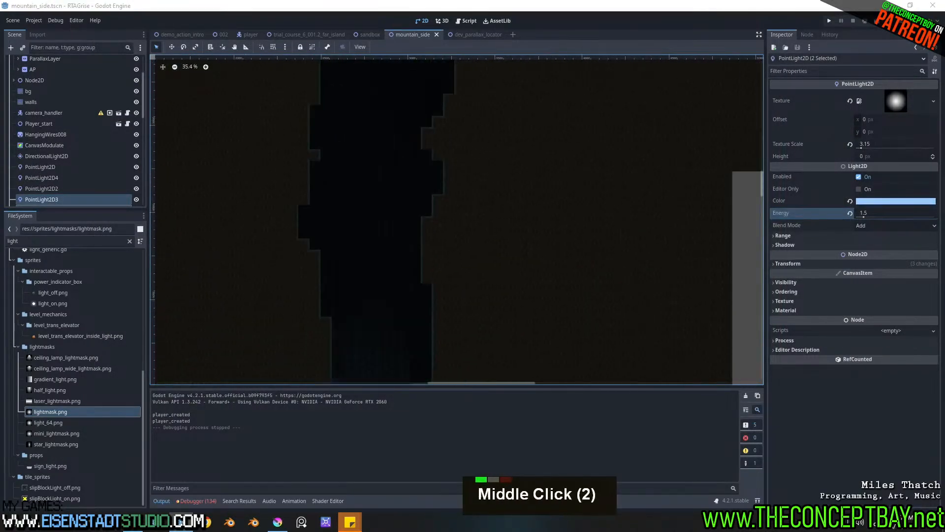
middle_click_drag(415, 131, 453, 186)
scroll(405, 293, "up", 10)
middle_click_drag(477, 295, 324, 143)
left_click(273, 46)
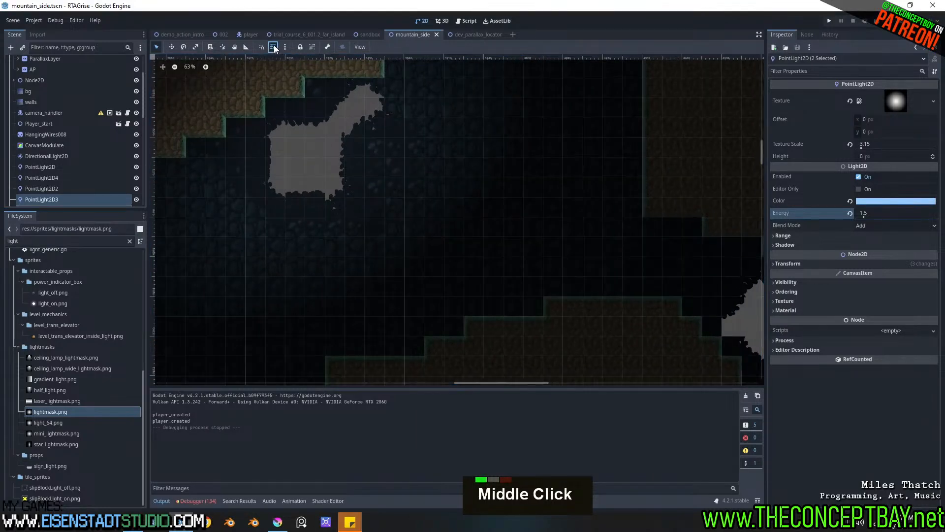
Step: Instantiate the toggle_platform scene under the 001 root node, beside the cave opening above the shaft
scroll(99, 140, "up", 6)
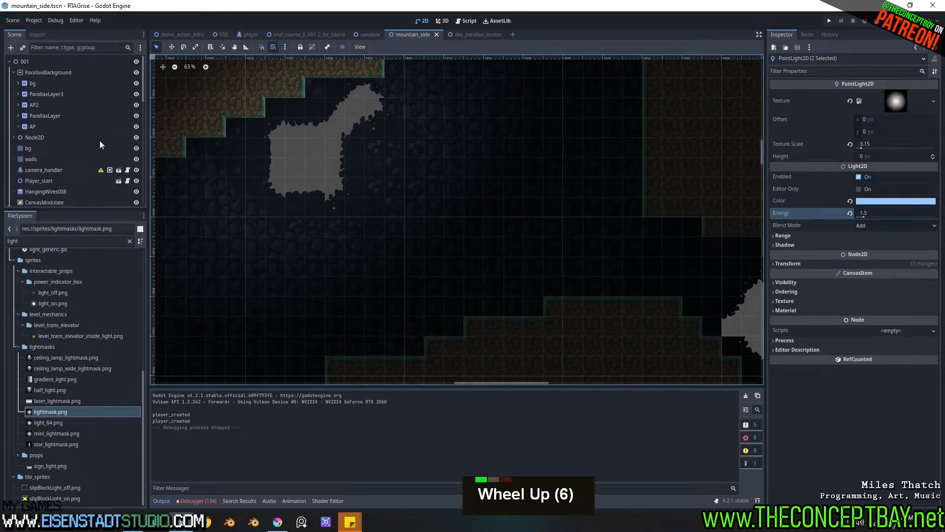
right_click(367, 191)
left_click(385, 206)
type("pla")
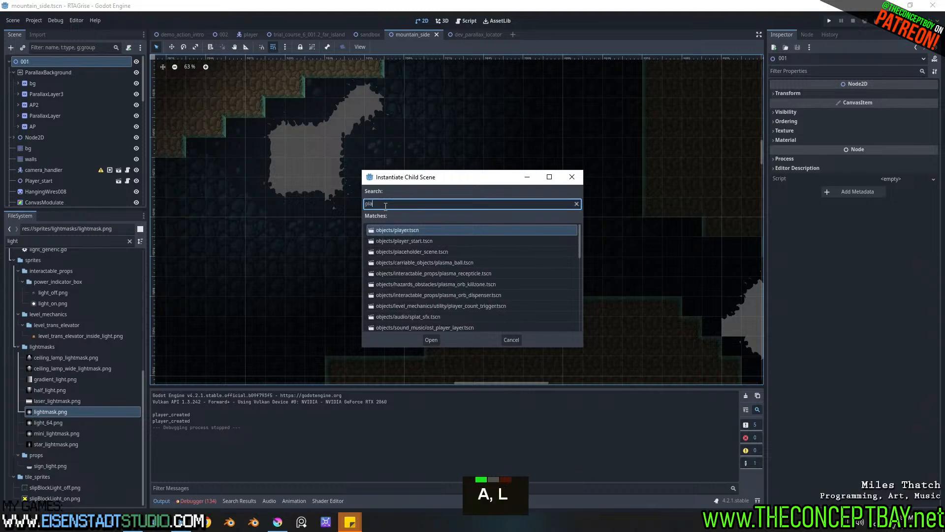
type("tform")
key("Return")
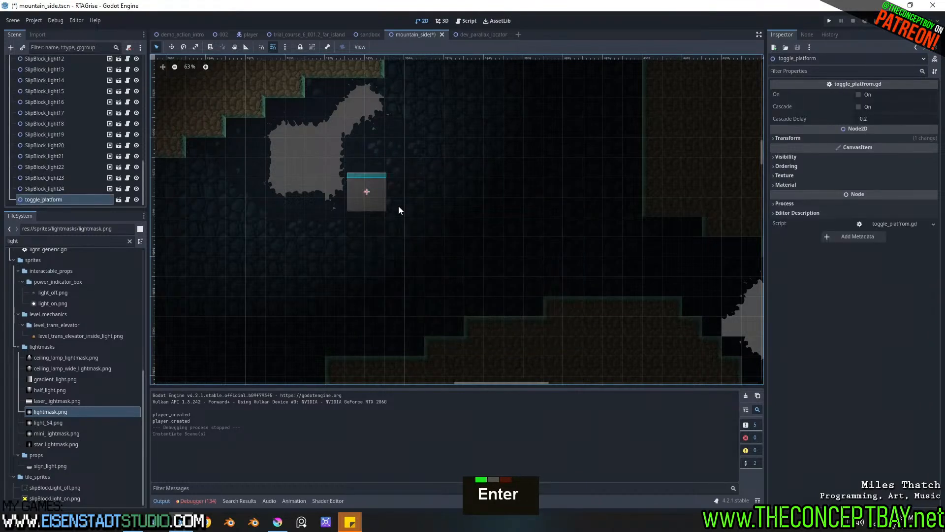
Step: Move the toggle platform away from the cave opening and duplicate it twice to form a horizontal row of three
left_click_drag(372, 199, 460, 213)
key("ctrl+d")
key("ctrl+d")
middle_click_drag(482, 214, 358, 213)
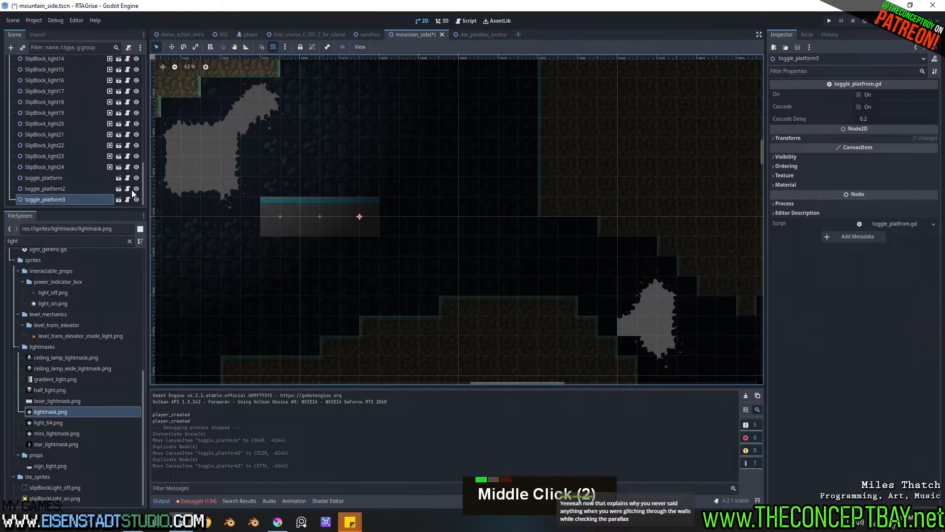
right_click(448, 272)
left_click(464, 280)
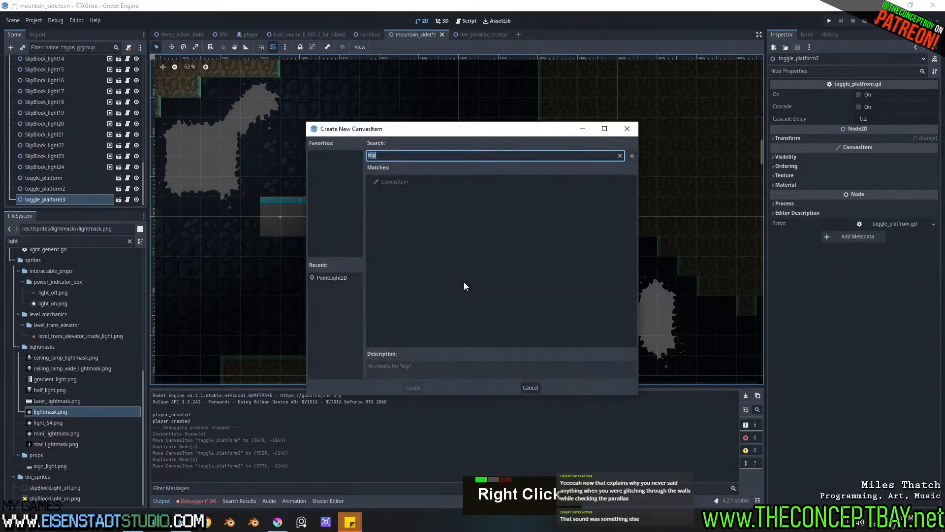
type("timer")
key("ctrl+a")
type("swch")
key("ctrl+a")
key("Escape")
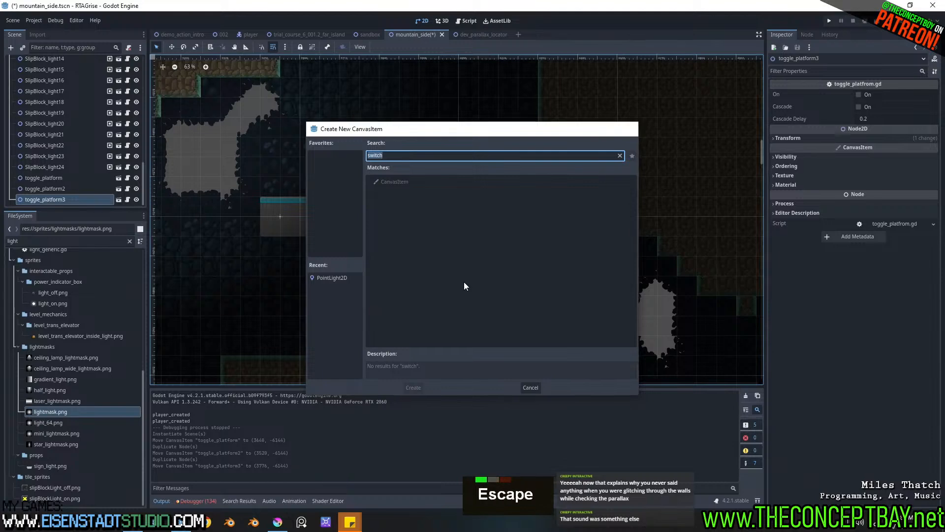
Step: Instantiate the timer_switch scene under toggle_platform3 and place it near the platform row
right_click(464, 282)
left_click(483, 294)
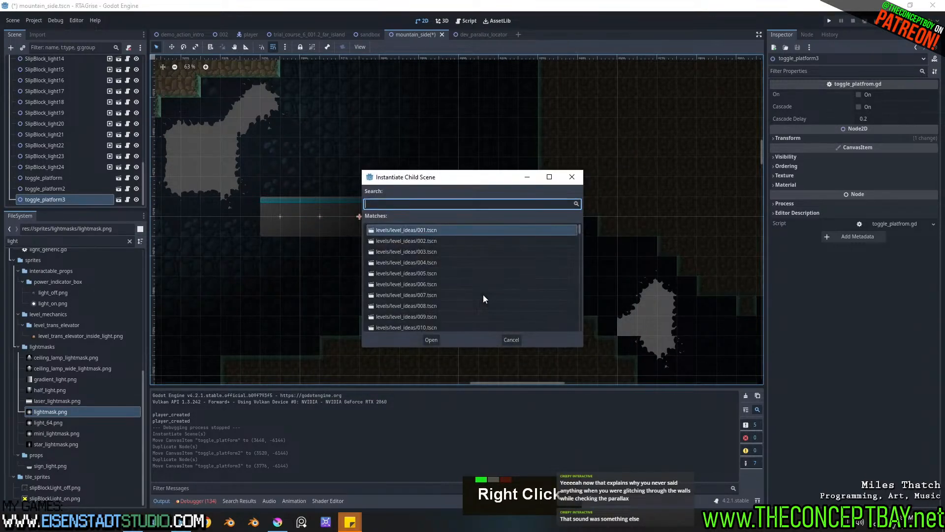
type("time")
key("Return")
middle_click_drag(483, 294, 359, 237)
scroll(360, 240, "down", 1)
left_click_drag(320, 211, 261, 209)
Step: Move the timer switch down the long shaft to the area around the Start marker
middle_click_drag(290, 220, 672, 229)
scroll(639, 247, "down", 3)
left_click_drag(494, 259, 448, 305)
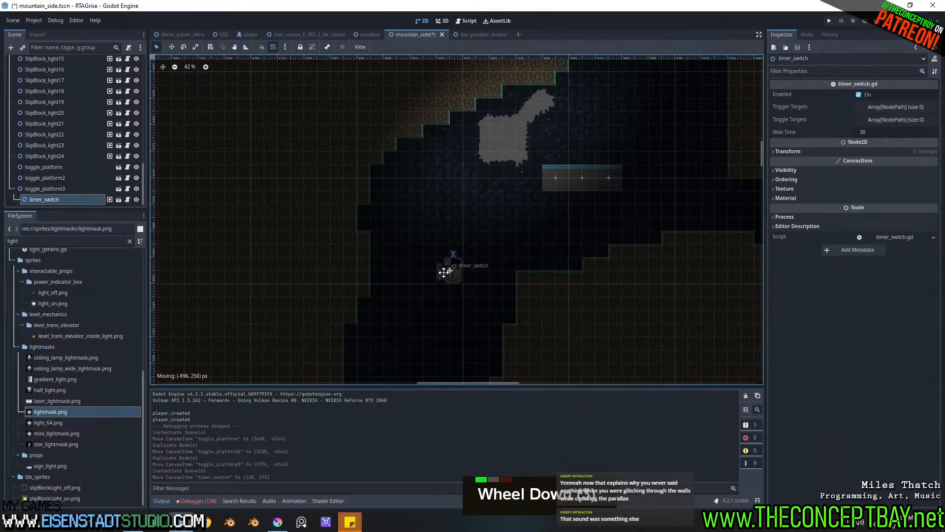
left_click_drag(461, 331, 462, 333)
middle_click_drag(458, 351, 492, 85)
scroll(492, 84, "down", 18)
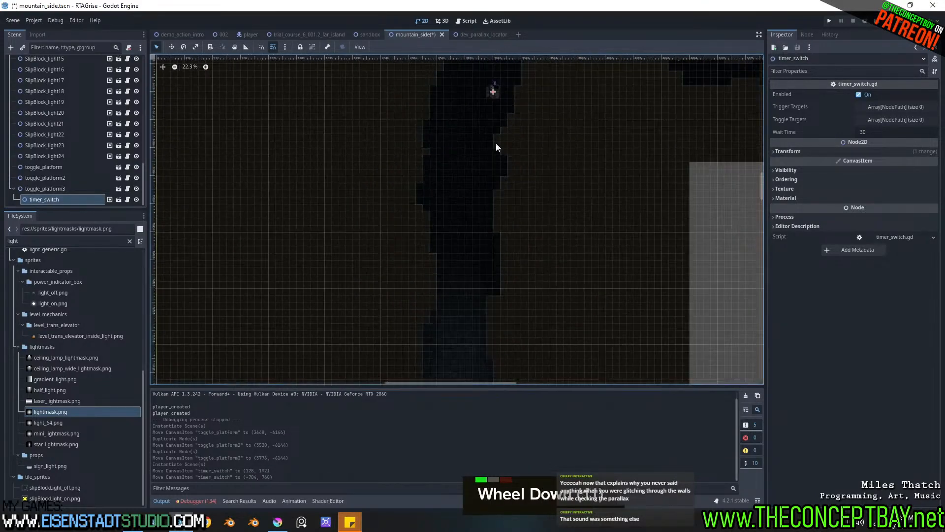
left_click_drag(499, 107, 471, 344)
middle_click_drag(471, 344, 509, 160)
left_click_drag(509, 160, 318, 299)
scroll(315, 295, "up", 13)
scroll(314, 297, "up", 18)
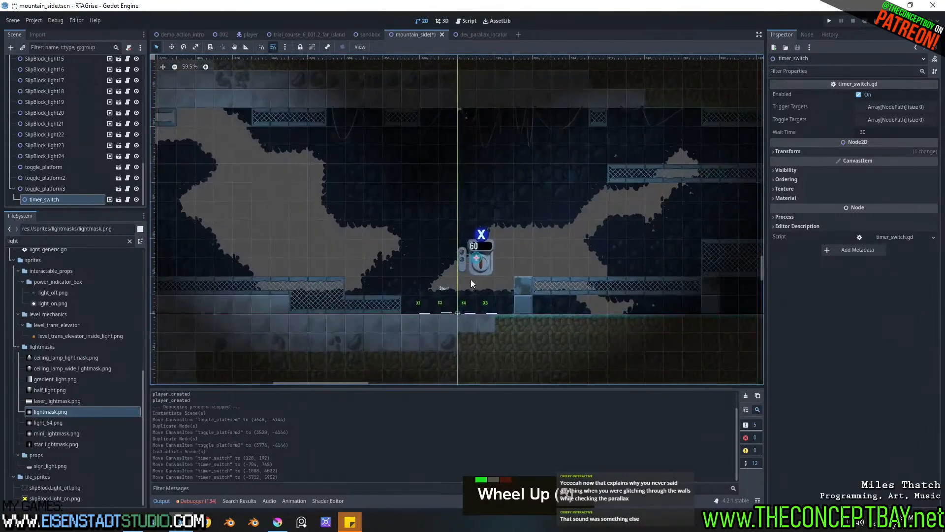
Step: Reposition the timer switch in the dark chamber beyond the Start area, just above the end of the upper mesh platform
left_click_drag(480, 256, 611, 257)
middle_click_drag(611, 258, 334, 243)
scroll(449, 249, "down", 5)
middle_click_drag(408, 239, 275, 255)
left_click_drag(212, 257, 662, 242)
middle_click_drag(602, 261, 431, 286)
left_click_drag(436, 285, 351, 198)
scroll(461, 194, "down", 4)
middle_click_drag(461, 194, 354, 245)
scroll(362, 239, "down", 7)
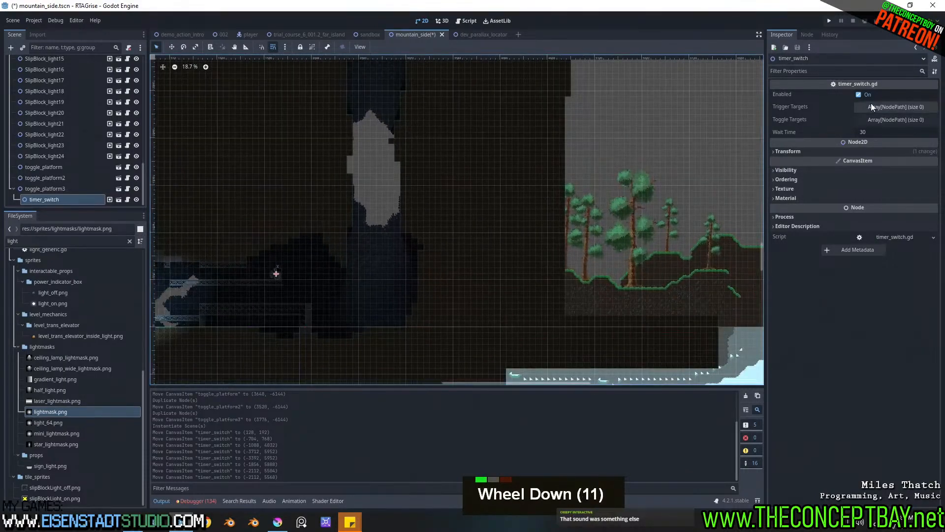
Step: Lock PointLight2D2 around the toggle platforms and the point light at the cave opening above it
middle_click_drag(526, 272, 448, 147)
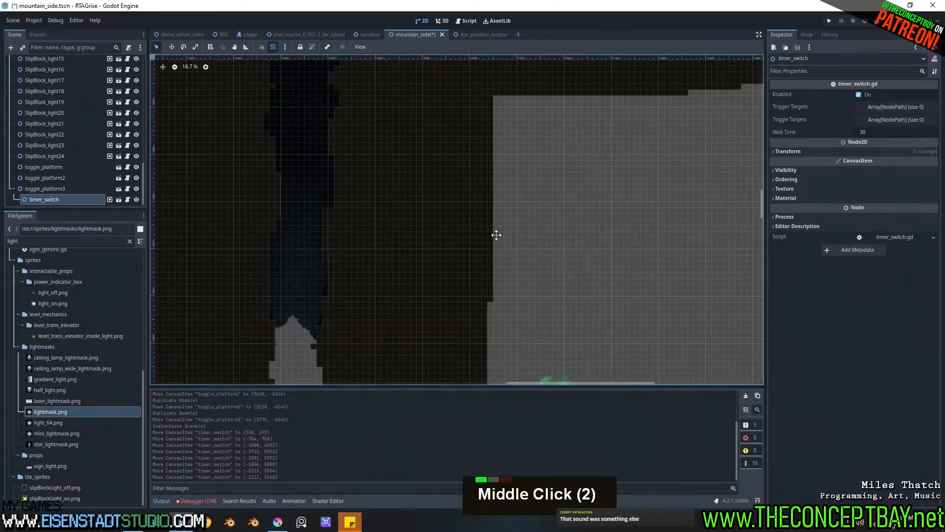
middle_click_drag(497, 229, 395, 111)
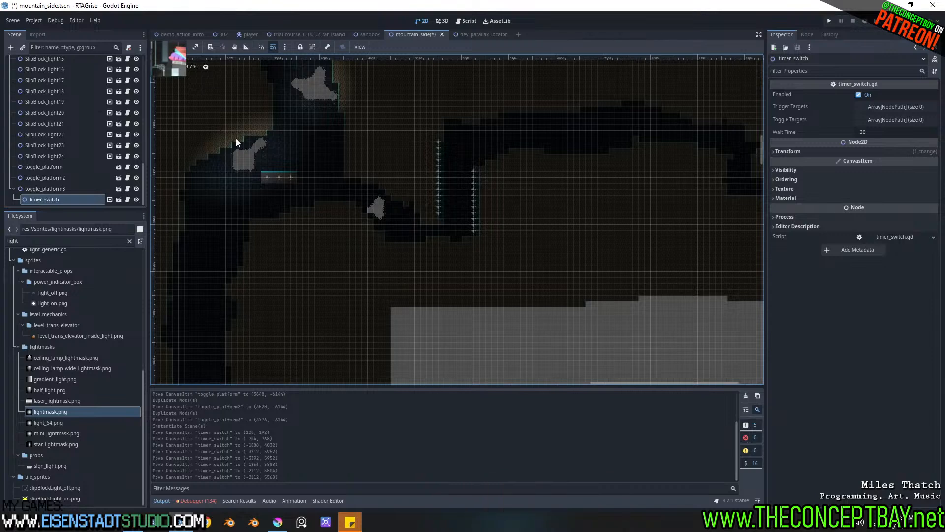
left_click(29, 174)
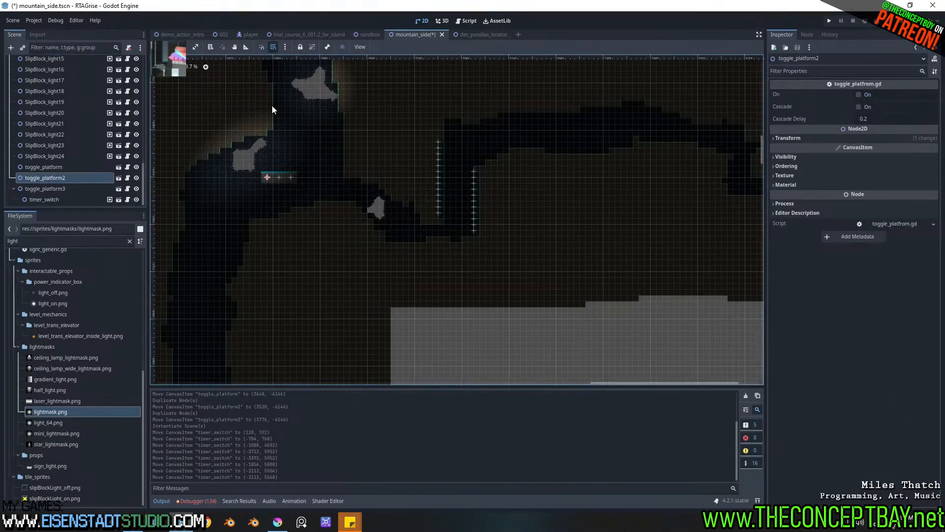
left_click(294, 121)
middle_click_drag(295, 133, 393, 121)
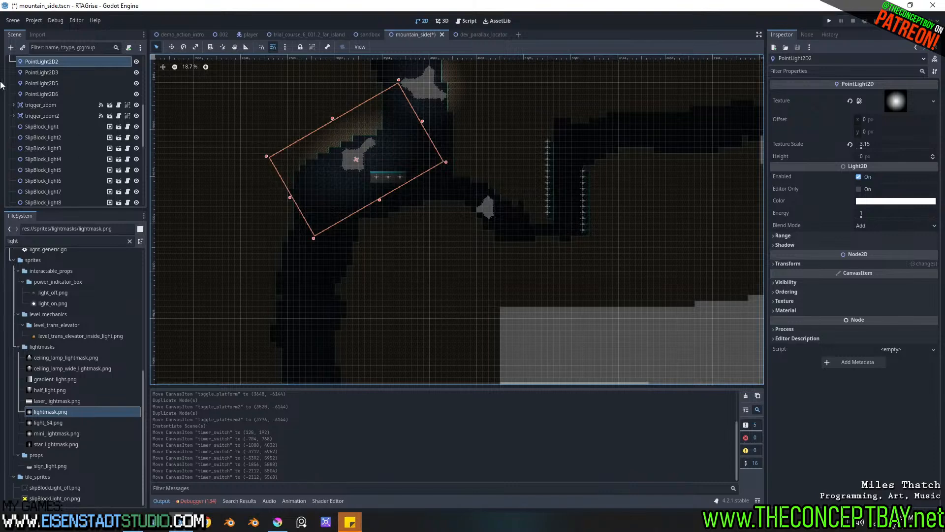
scroll(55, 104, "up", 3)
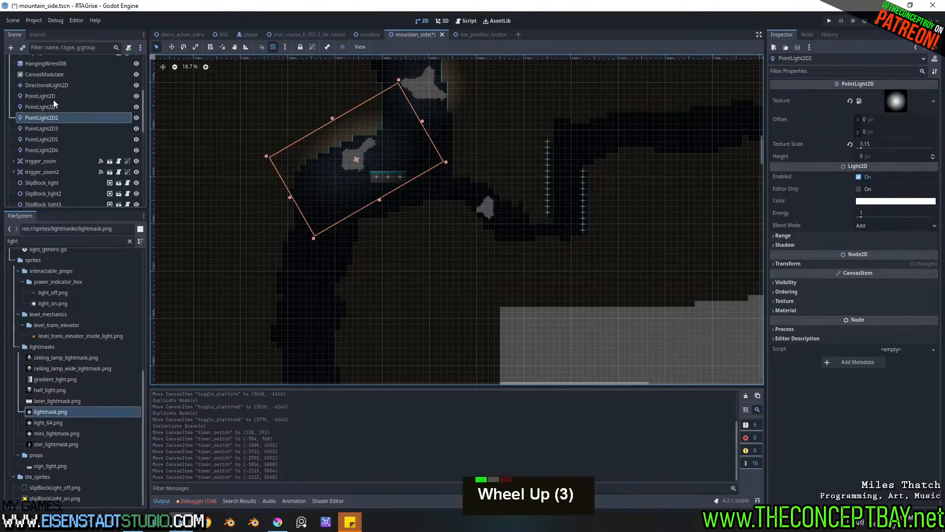
left_click(301, 46)
left_click(425, 87)
left_click(301, 50)
Step: Select toggle_platform2 and check its editor description for the supported switch target types
left_click(377, 175)
scroll(61, 180, "down", 1)
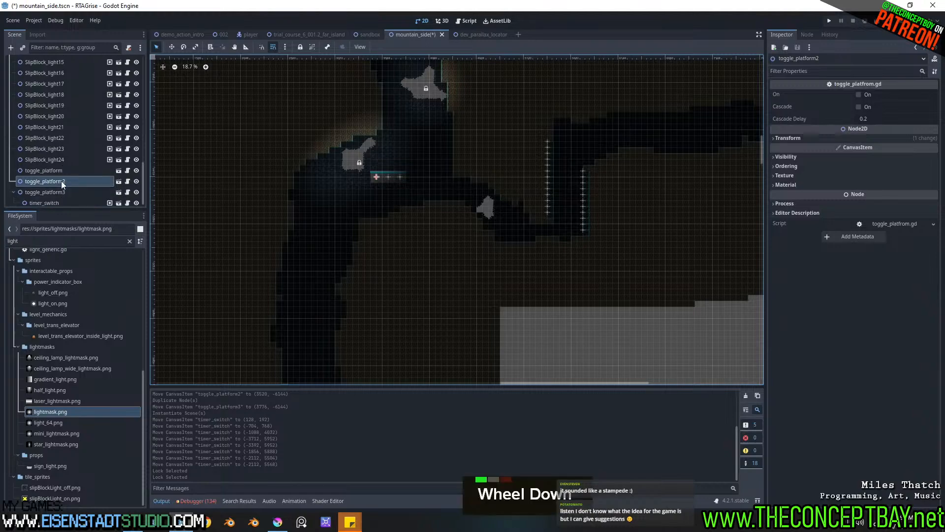
left_click(782, 213)
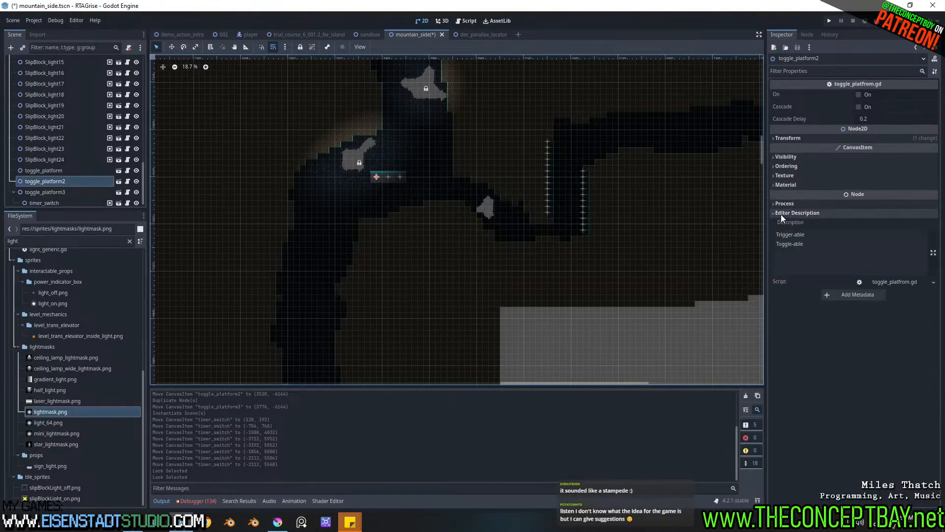
Step: Set the size of the timer switch's Toggle Targets array to 3
middle_click_drag(272, 324, 378, 251)
left_click(353, 278)
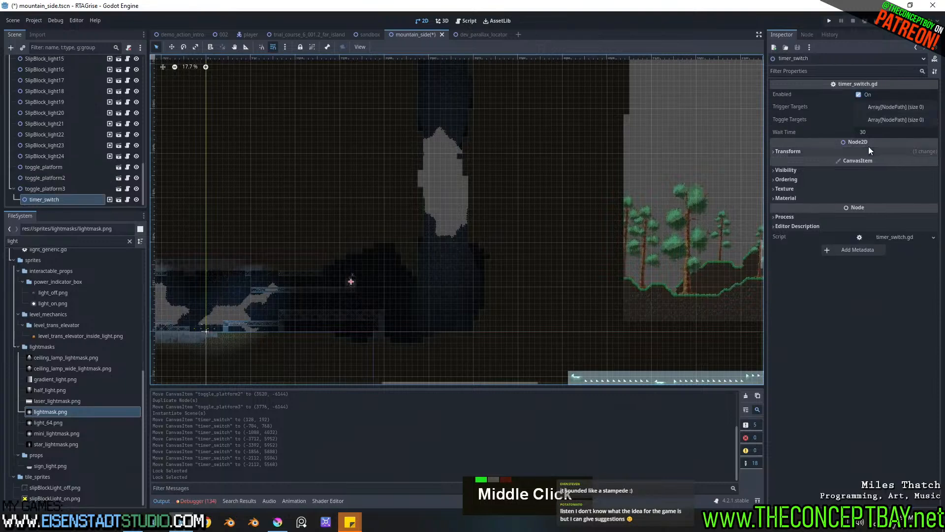
left_click(869, 120)
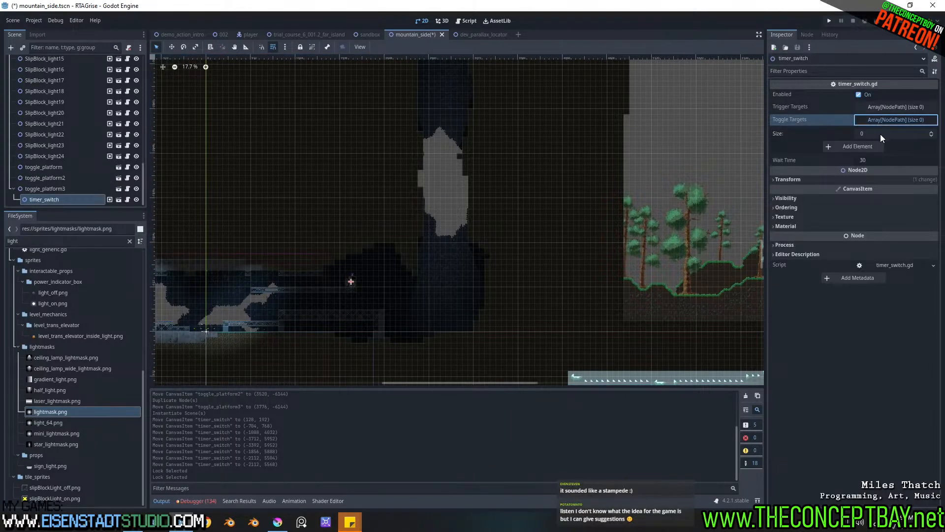
type("3")
key("Return")
Step: Open node assignment for Toggle Targets element 0, filter the nodes by "toggle" and copy the filter text
left_click(882, 145)
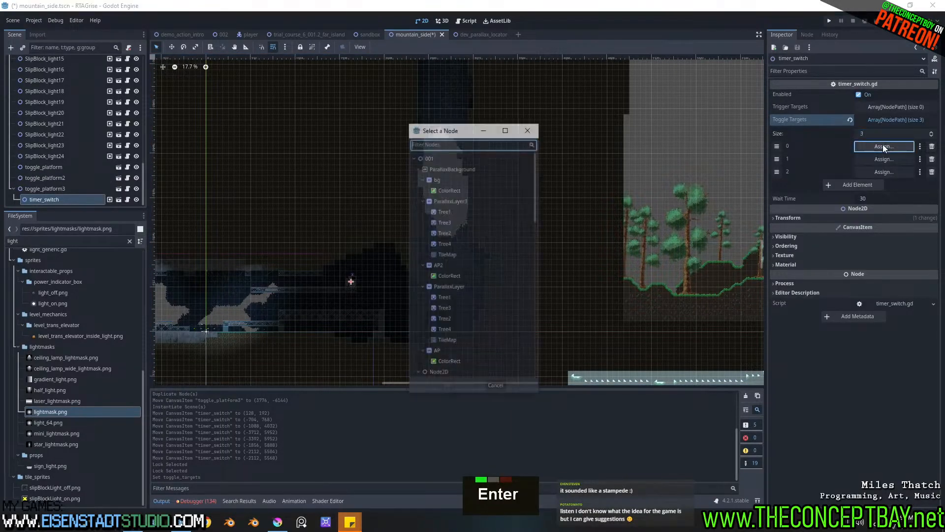
type("toggle")
key("ctrl+a")
key("ctrl+c")
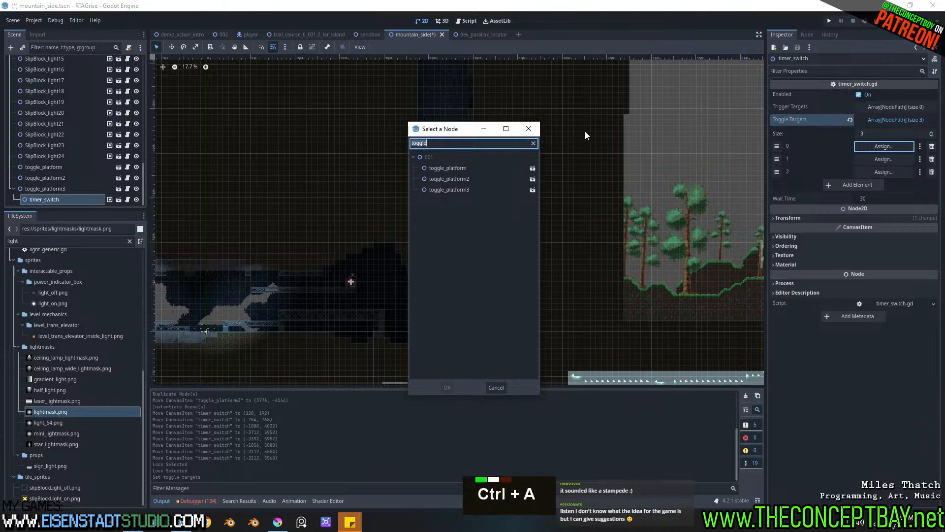
Step: Assign toggle_platform, toggle_platform2 and toggle_platform3 to elements 0, 1 and 2 of the timer_switch's Toggle Targets
double_click(473, 167)
left_click(878, 159)
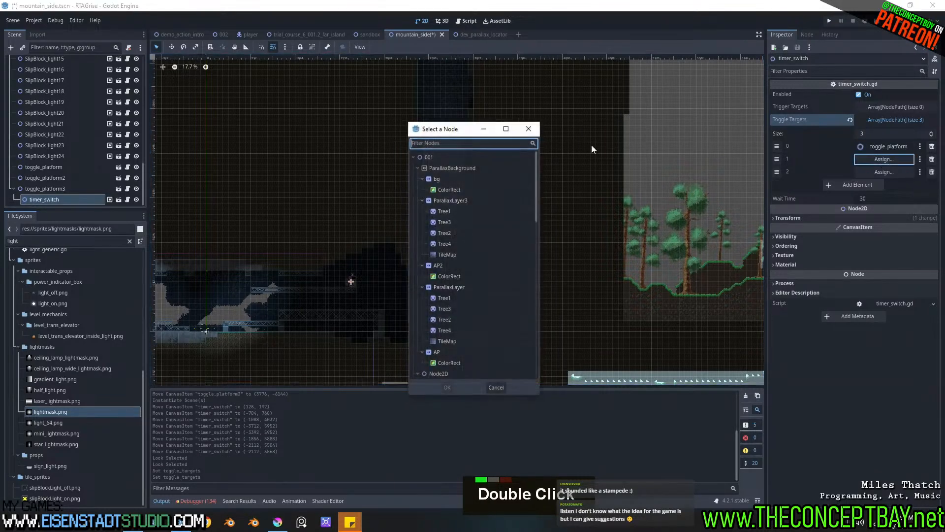
key("ctrl+v")
double_click(461, 183)
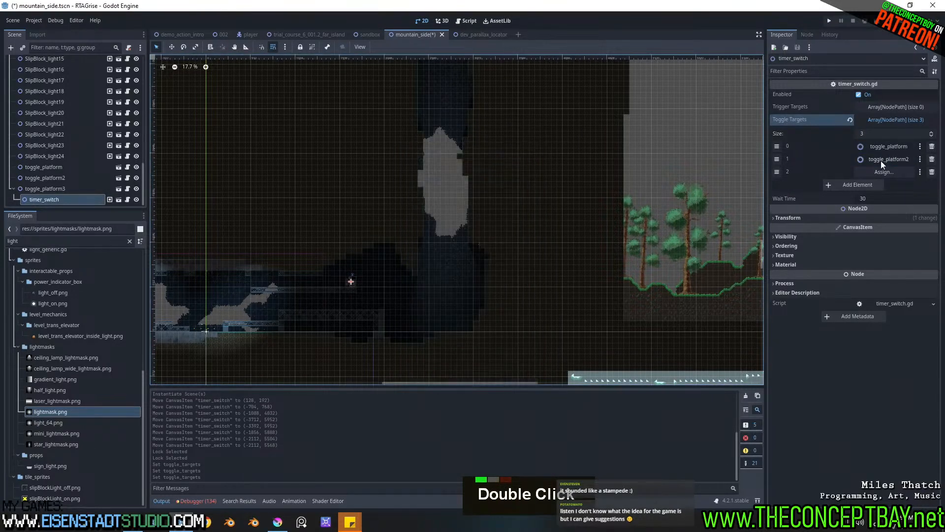
left_click(881, 171)
key("ctrl+v")
double_click(445, 192)
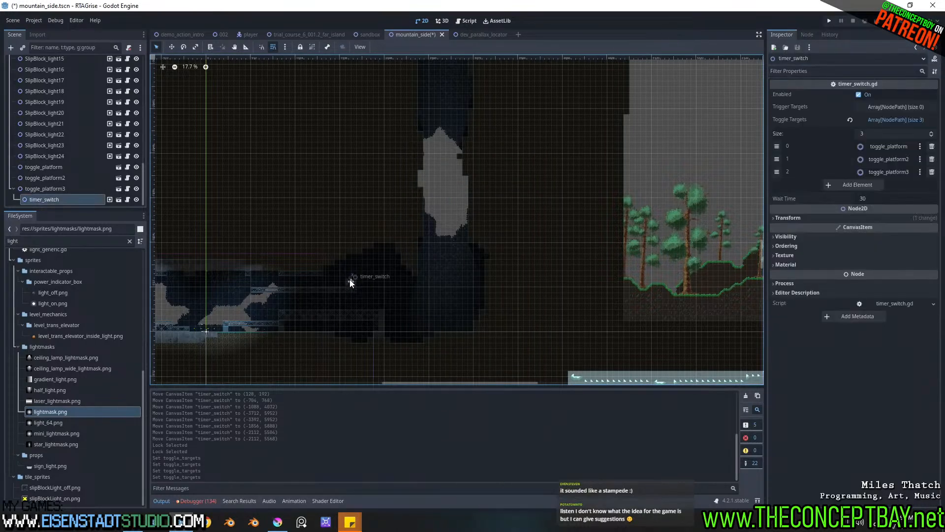
Step: Set the timer_switch's Wait Time to 60
left_click(887, 120)
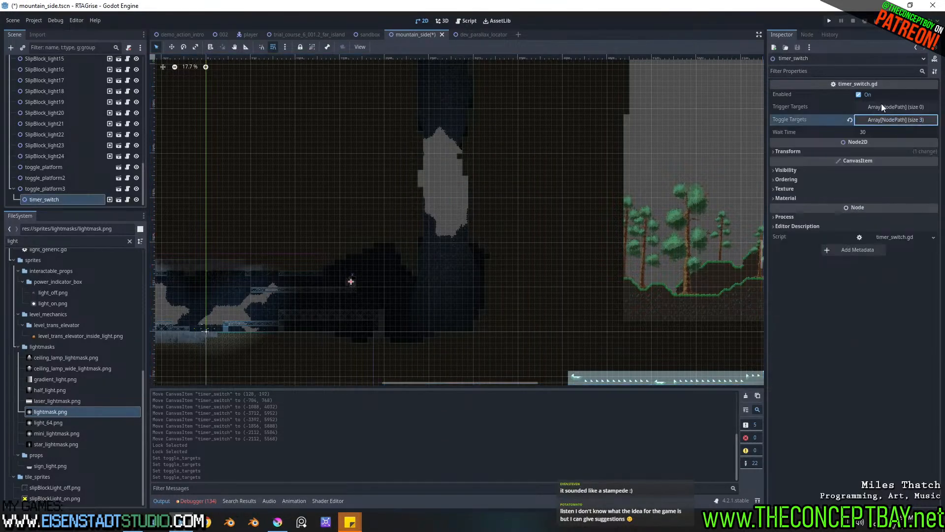
left_click(867, 132)
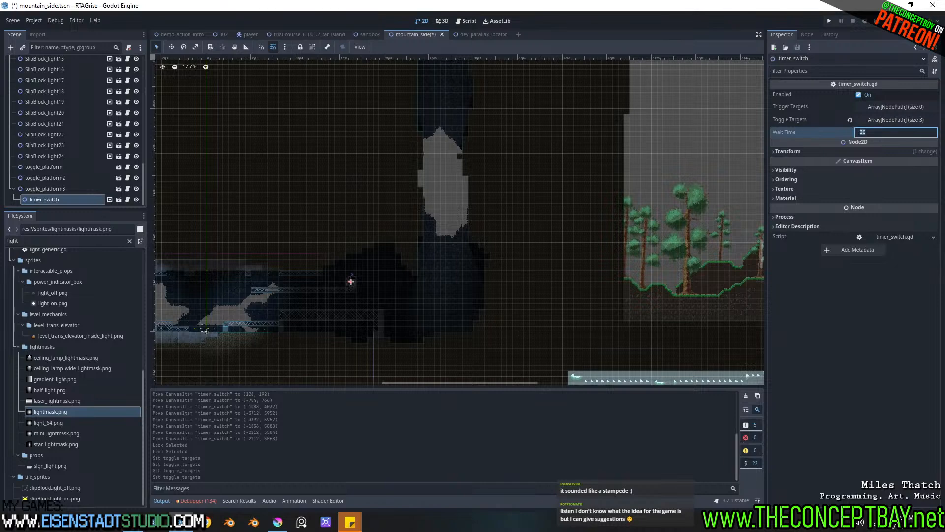
type("60")
key("Return")
Step: Run the current scene and move the player across the cave to the mesh platform beneath the delay switch
middle_click_drag(519, 256, 533, 229)
key("F6")
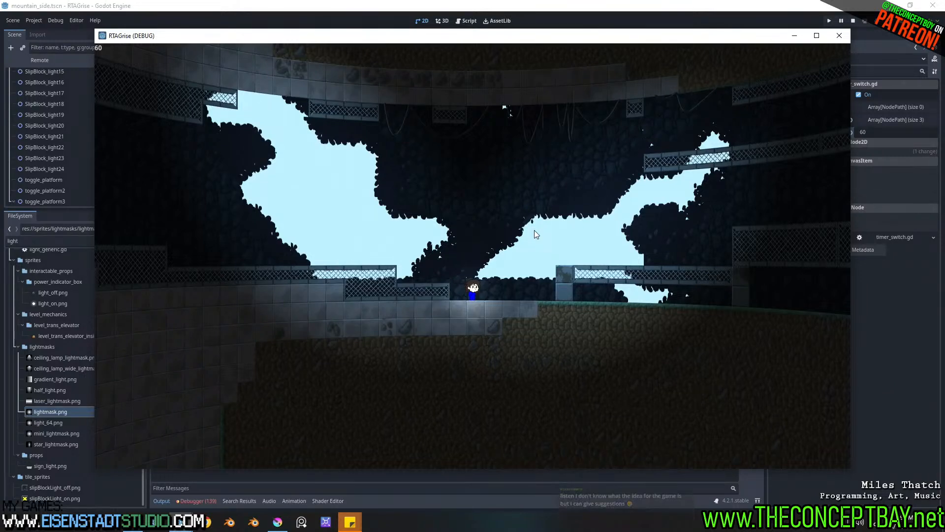
key("Right")
key("space")
key("Right")
key("space")
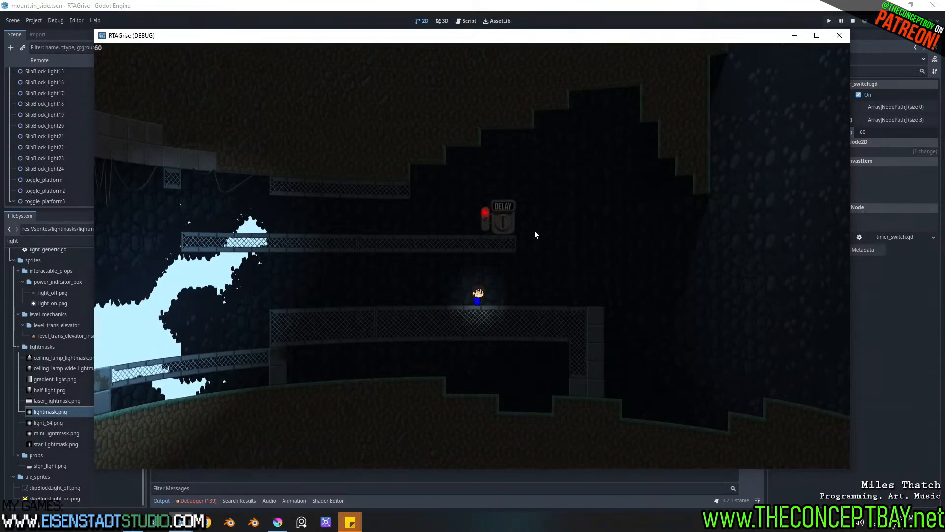
Step: Reposition the player with the debug function until standing beside the delay switch, and activate the switch
key("F3")
key("F3")
key("F3")
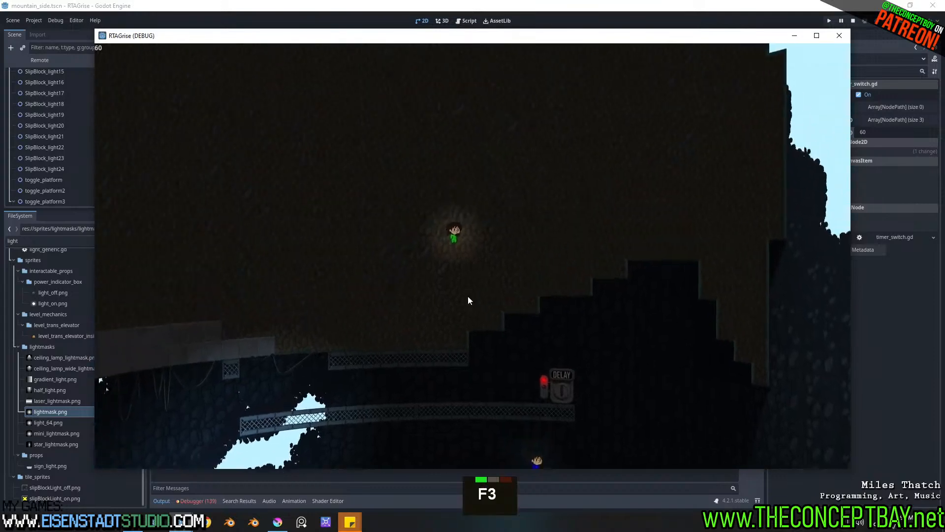
key("F3")
key("F3")
key("F3")
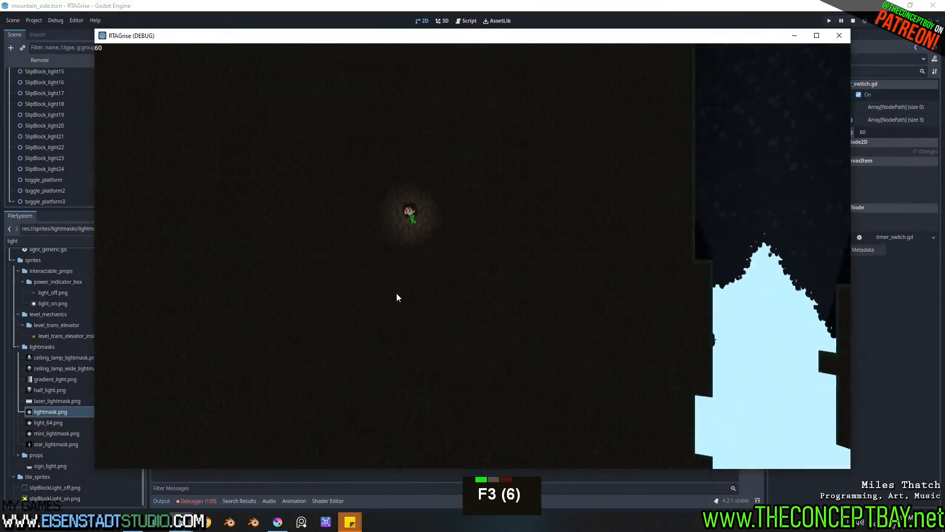
key("F3")
key("F3")
key("F3")
key("F3")
key("F3")
key("F3")
key("F3")
key("F3")
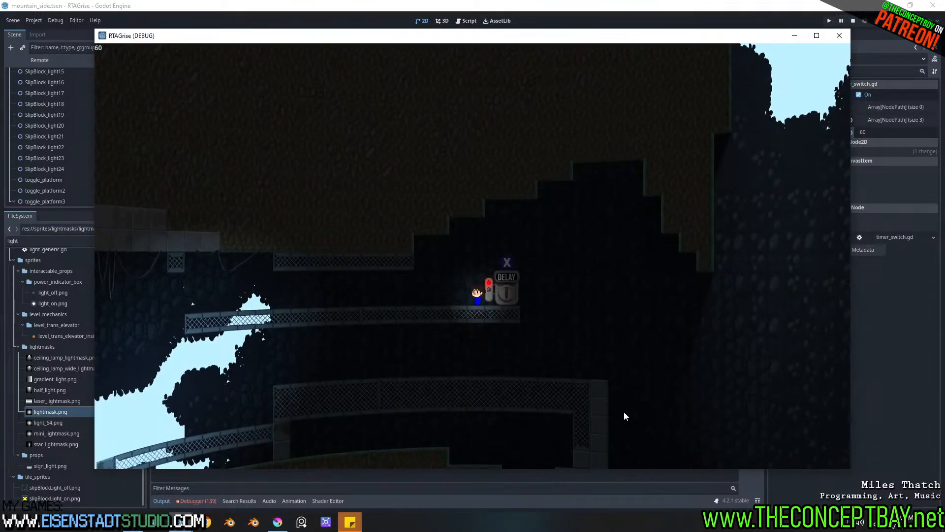
key("x")
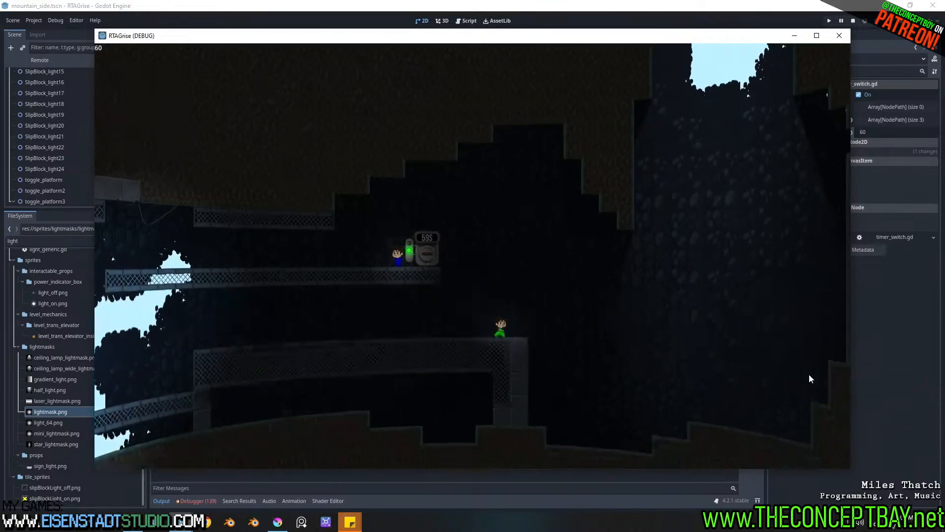
Step: Playtest the vertical shaft by wall-jumping from the delay switch up toward the upper cave
key("Right")
key("space")
key("space")
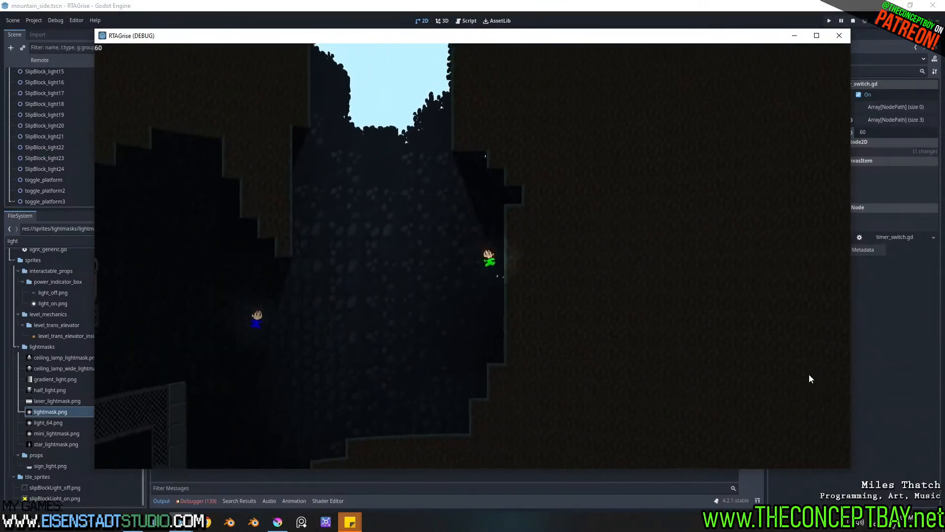
key("space")
key("Left")
key("space")
key("Right")
key("space")
key("Left")
key("space")
key("Right")
key("space")
key("Left")
key("space")
key("Right")
key("space")
key("Left")
key("space")
key("Right")
key("space")
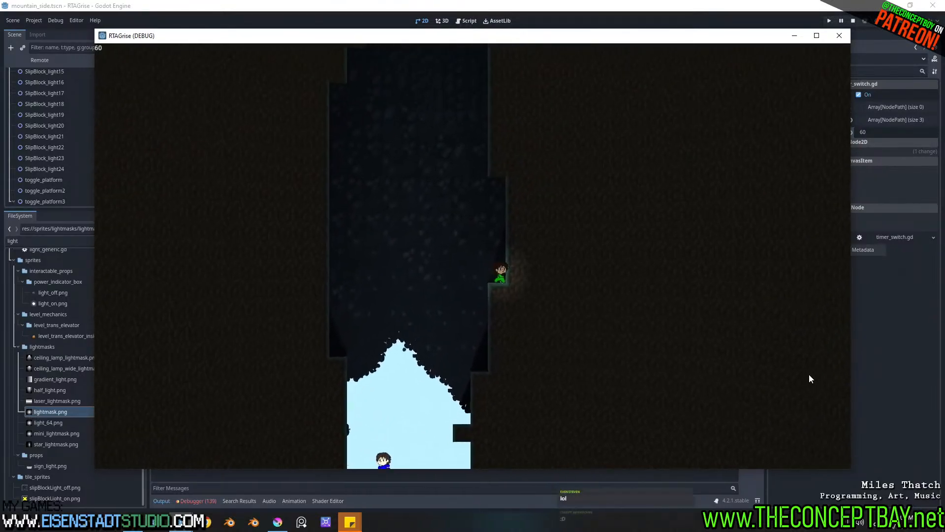
key("space")
key("Left")
key("space")
key("Right")
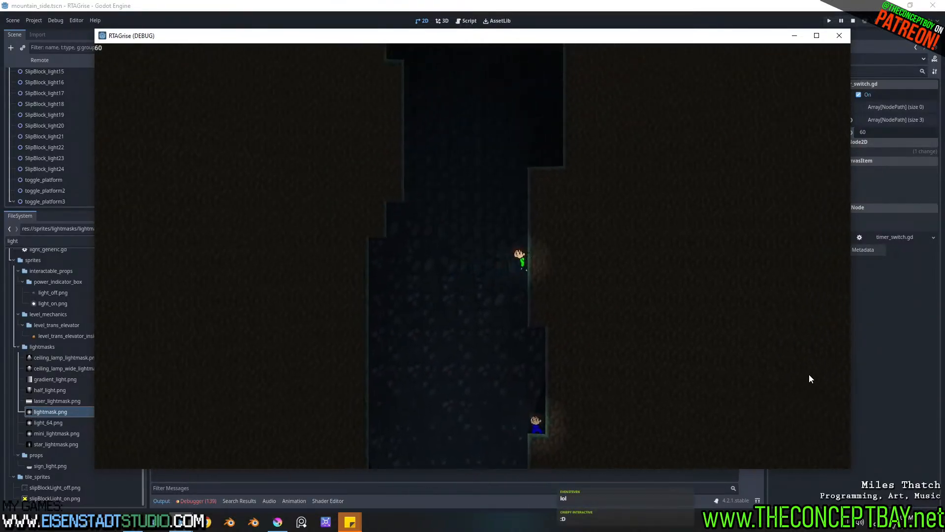
key("space")
key("Left")
key("space")
key("Right")
key("space")
key("Left")
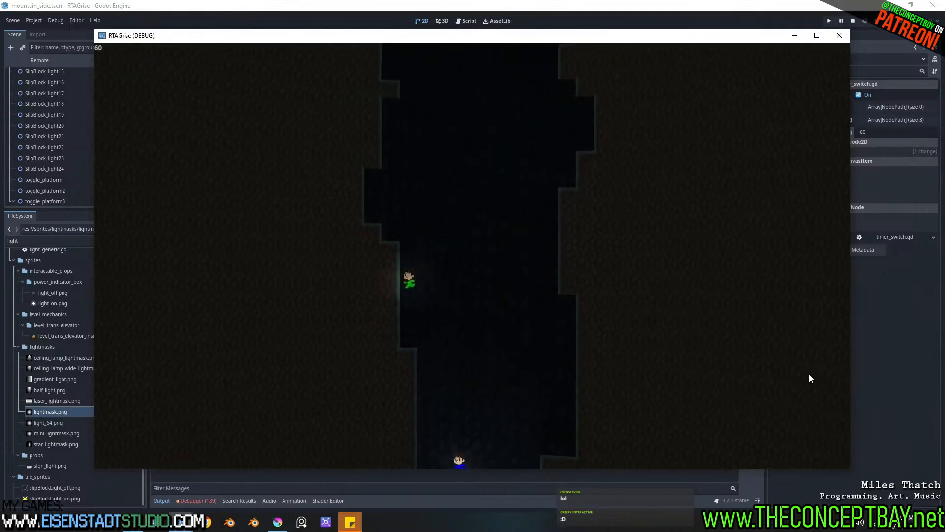
key("space")
key("Right")
key("space")
key("Left")
key("space")
key("Right")
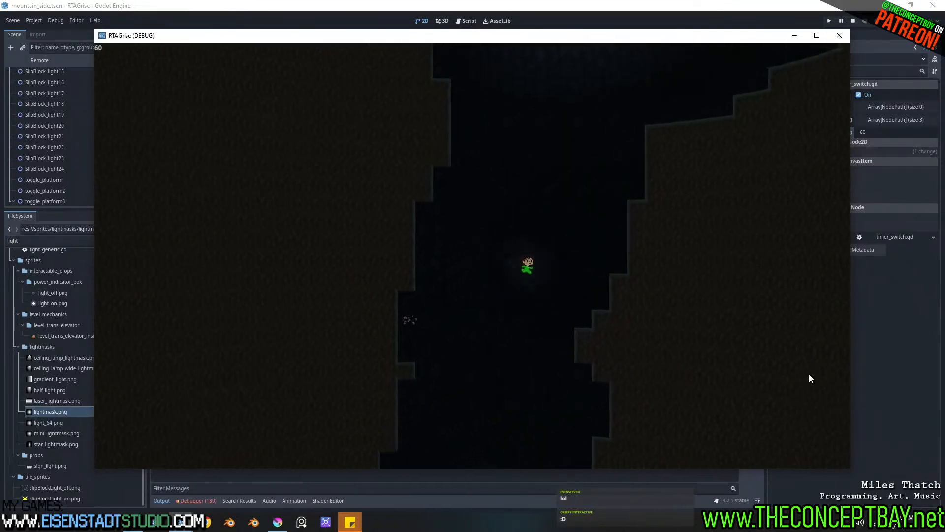
Step: Explore the upper cave's ledges around and below the toggled metal platform
key("space")
key("Right")
key("space")
key("Right")
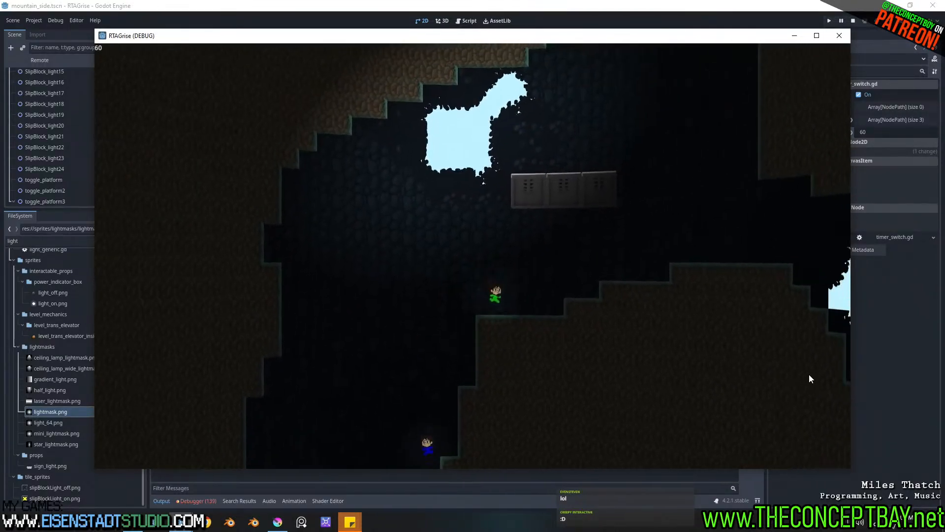
key("Right")
key("space")
key("Right")
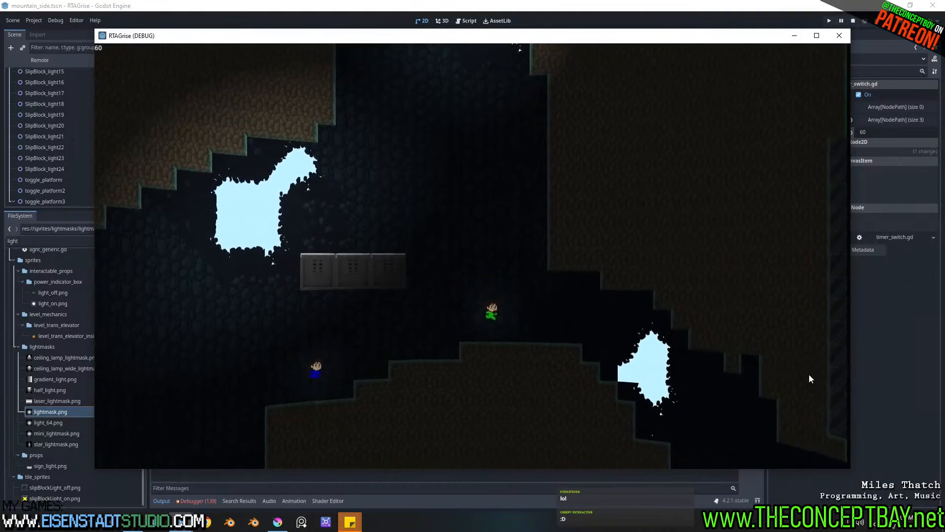
key("Right")
key("space")
key("Left")
key("space")
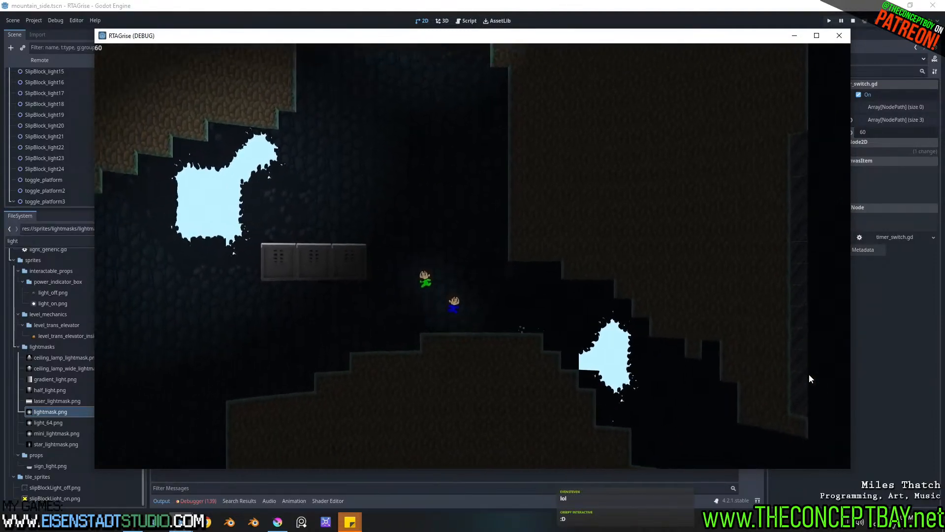
key("Left")
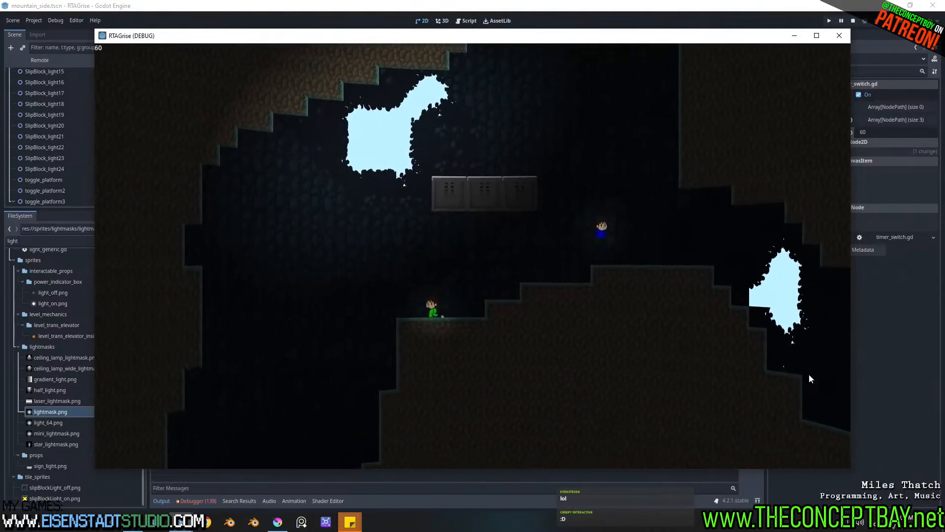
Step: Use the toggled metal platform to climb to the cave opening at the surface, and end the test run
key("space")
key("space")
key("Right")
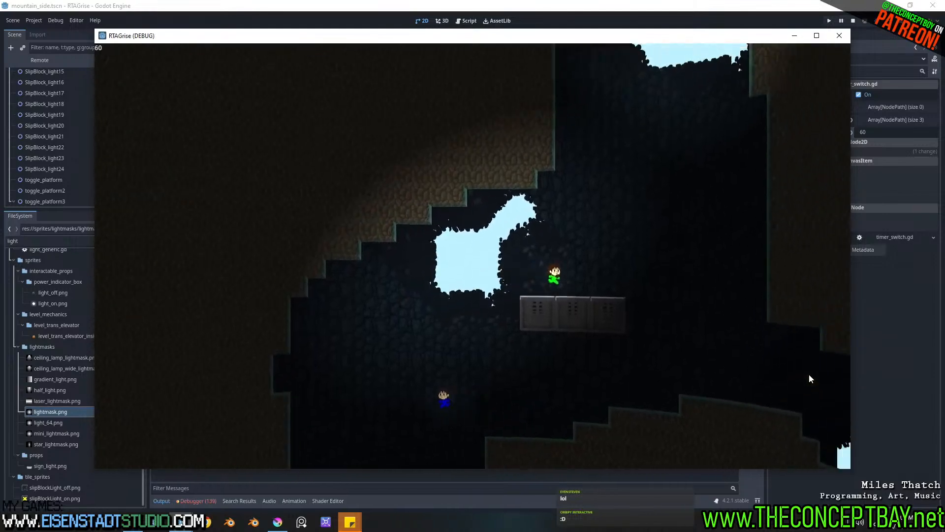
key("Right")
key("space")
key("space")
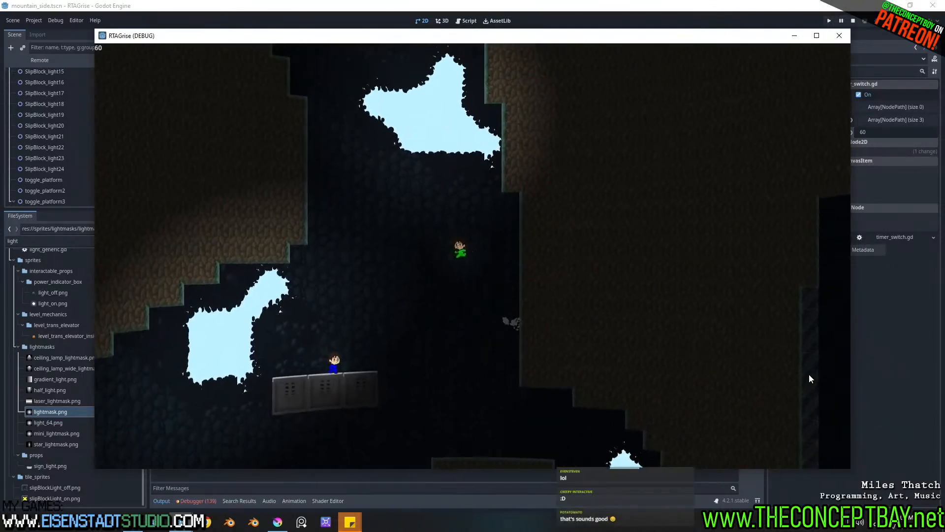
key("space")
key("space")
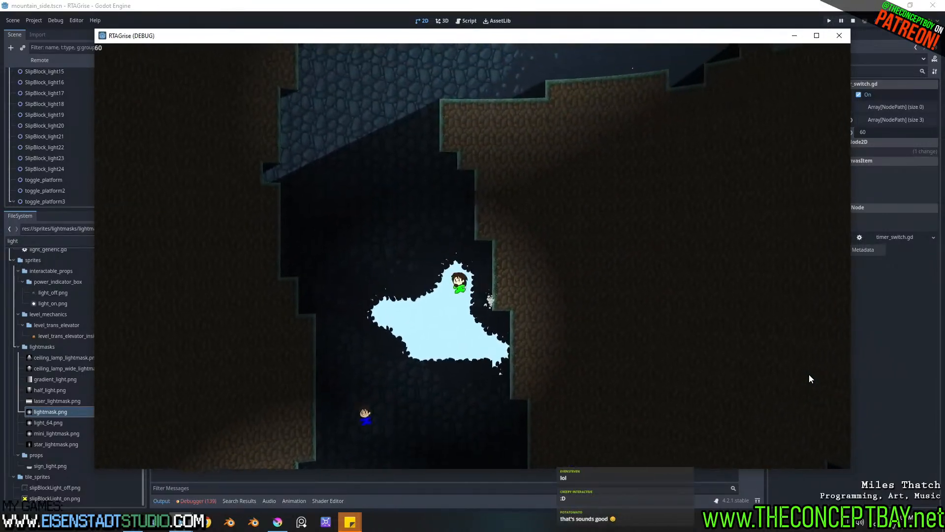
key("space")
key("space")
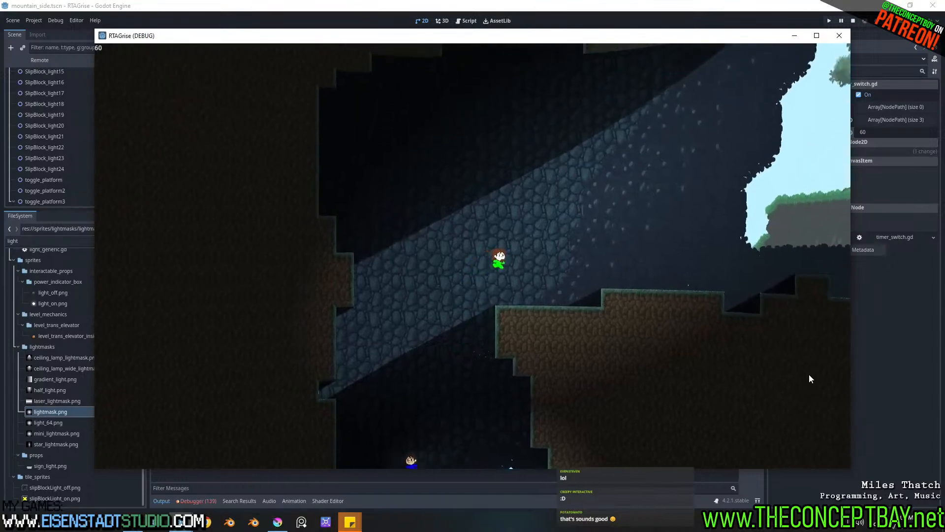
key("Right")
key("space")
key("Left")
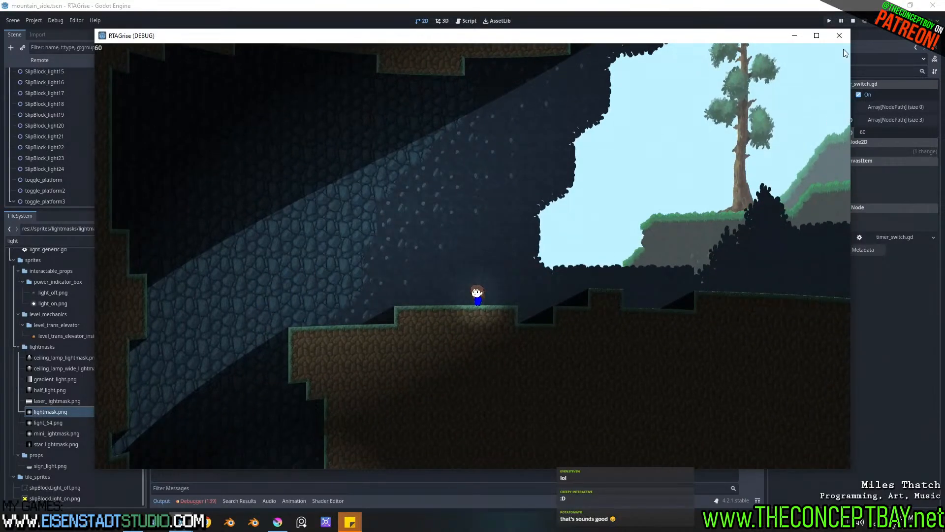
left_click(840, 36)
Step: Select the walls TileMap for editing the rock around toggle_platform2
middle_click_drag(540, 205, 427, 376)
scroll(436, 350, "up", 20)
middle_click_drag(414, 218, 407, 273)
scroll(410, 285, "down", 2)
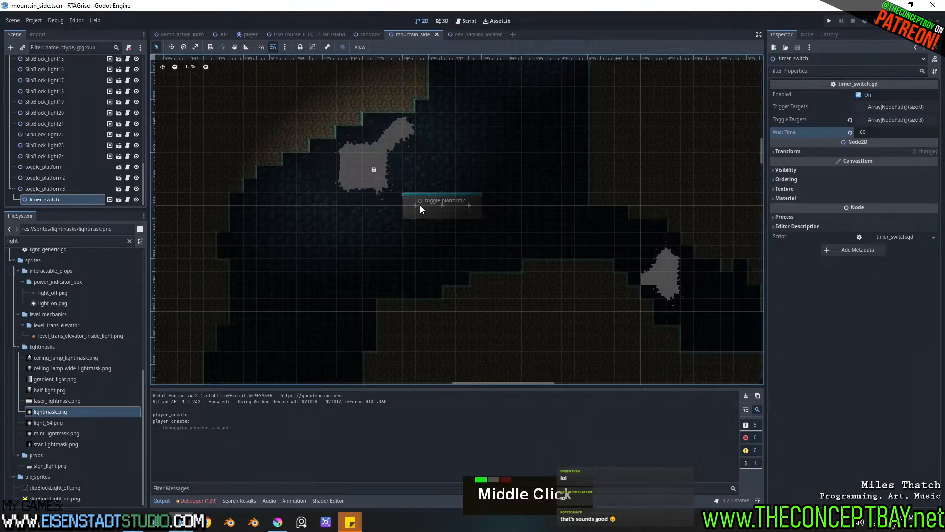
scroll(66, 128, "up", 18)
scroll(57, 133, "up", 3)
left_click(30, 146)
scroll(299, 320, "down", 5)
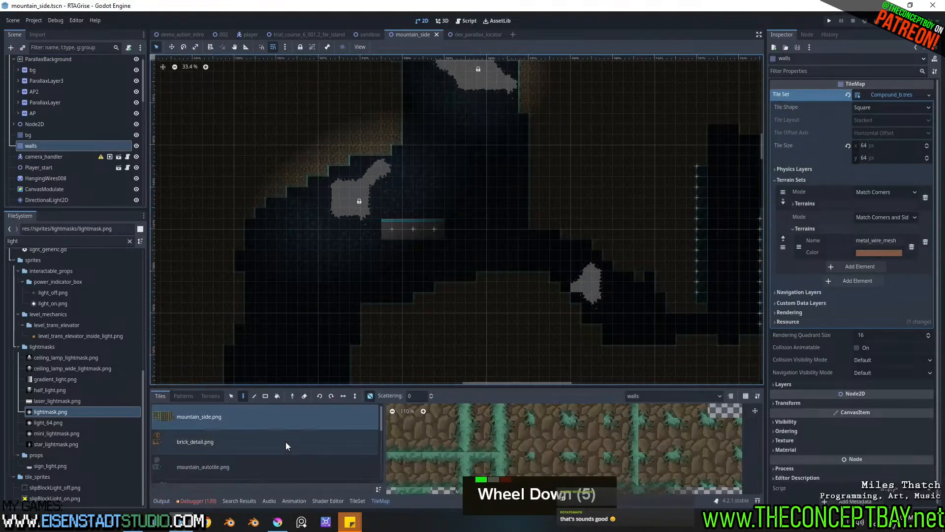
left_click(211, 396)
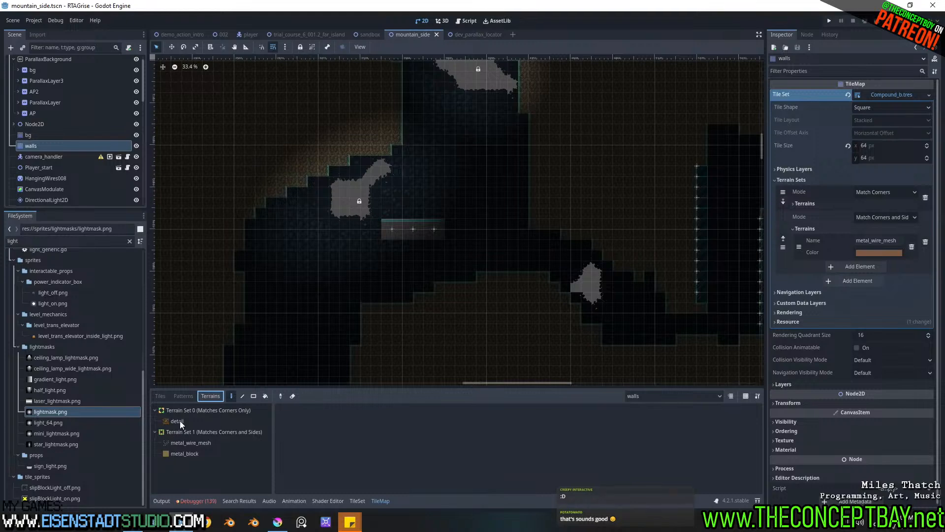
left_click(179, 421)
left_click(238, 268)
key("ctrl+z")
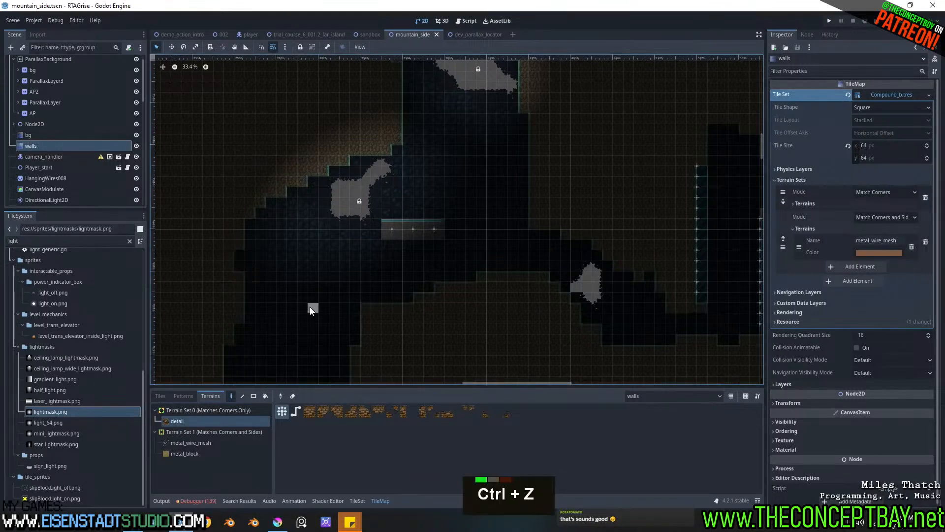
Step: Open an enlarged TileSet editor and add a terrain named soil to the Match Corners and Sides terrain set
left_click(357, 501)
left_click_drag(276, 388, 325, 263)
left_click(847, 268)
left_click(878, 268)
key("ctrl+a")
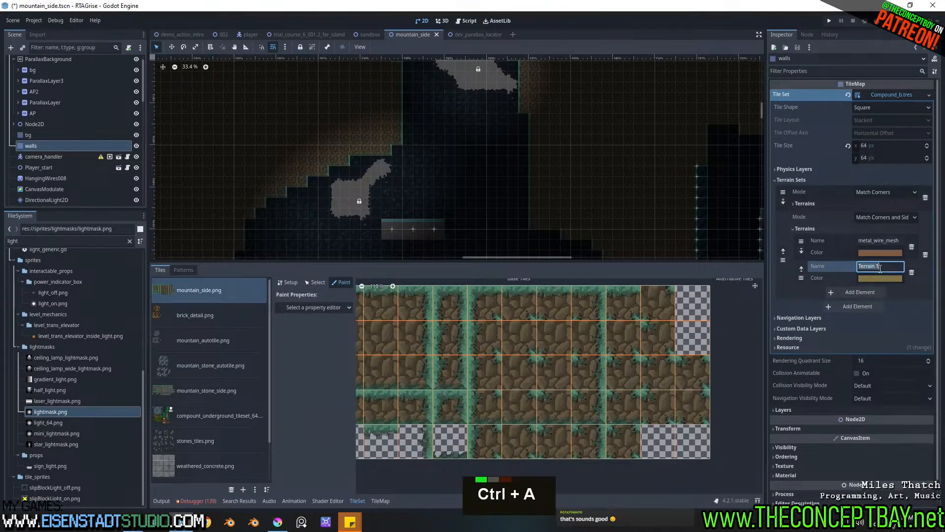
type("li")
key("Return")
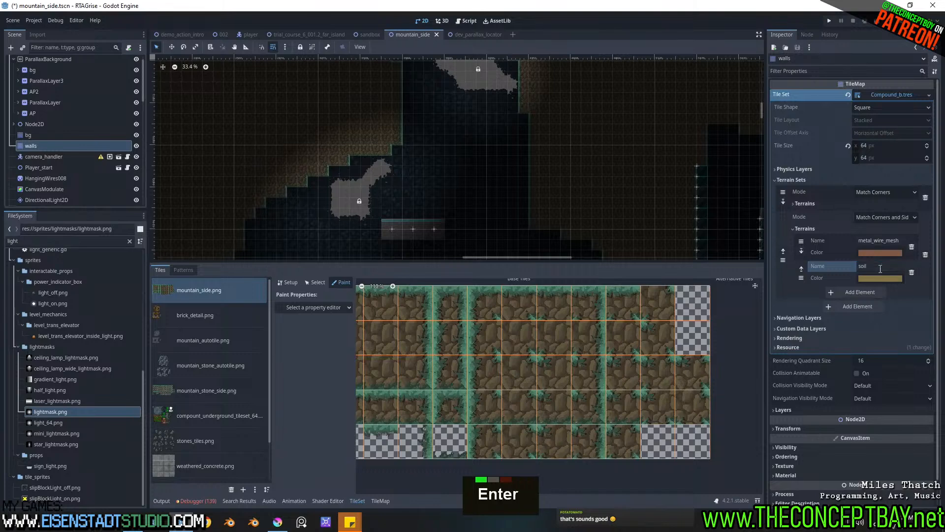
Step: Set the tile painting property to Terrains, using Terrain Set 1 and the soil terrain
left_click(308, 306)
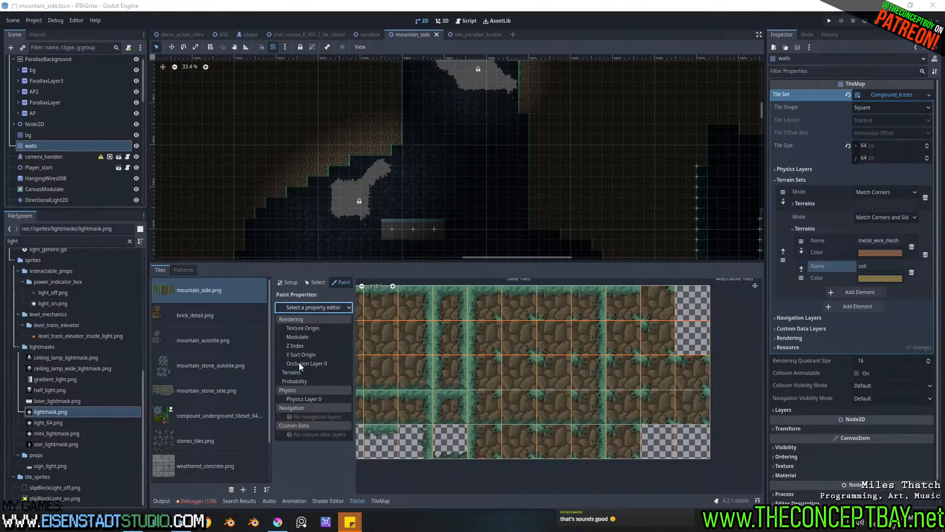
left_click(303, 372)
left_click(325, 333)
left_click(329, 363)
left_click(330, 345)
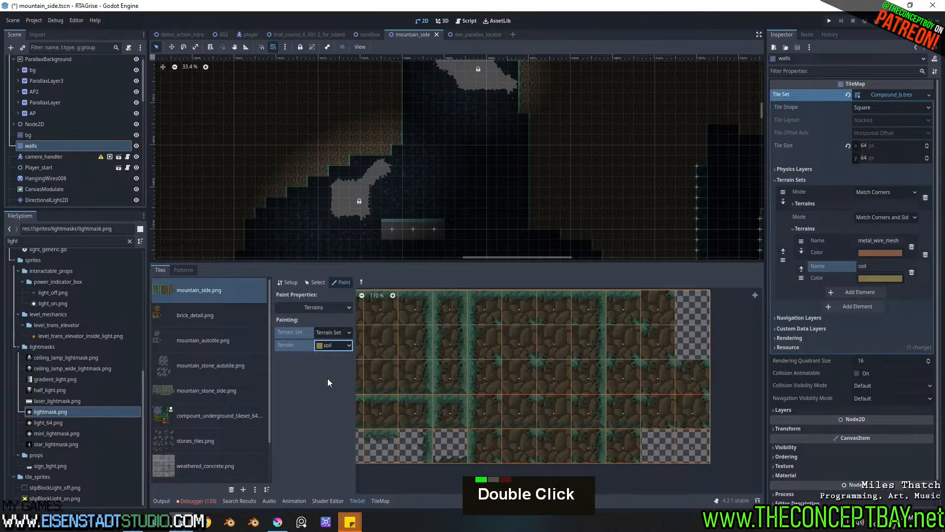
left_click(327, 378)
Step: Paint the soil terrain assignment across all the base tiles of the mountain_side.png atlas
scroll(472, 343, "down", 4)
middle_click_drag(396, 327, 443, 326)
mouse_move(443, 326)
left_mouse_down()
mouse_move(620, 318)
mouse_move(646, 379)
left_mouse_up()
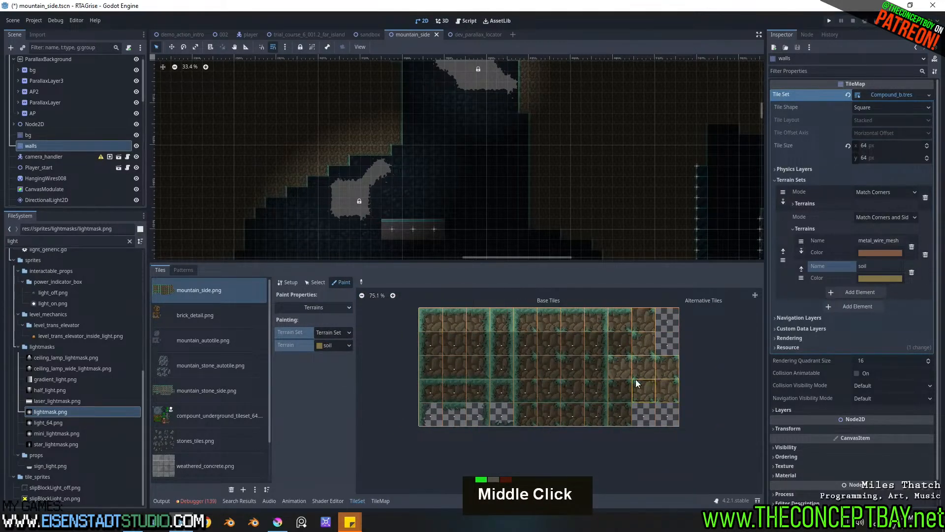
mouse_move(614, 412)
left_mouse_down()
mouse_move(520, 409)
mouse_move(569, 387)
mouse_move(587, 403)
left_mouse_up()
mouse_move(590, 324)
left_mouse_down()
mouse_move(528, 348)
mouse_move(572, 364)
mouse_move(611, 344)
mouse_move(430, 353)
mouse_move(498, 375)
mouse_move(498, 385)
mouse_move(434, 394)
left_mouse_up()
scroll(462, 379, "up", 4)
mouse_move(505, 367)
middle_mouse_down()
mouse_move(448, 378)
mouse_move(492, 373)
middle_mouse_up()
scroll(448, 377, "down", 2)
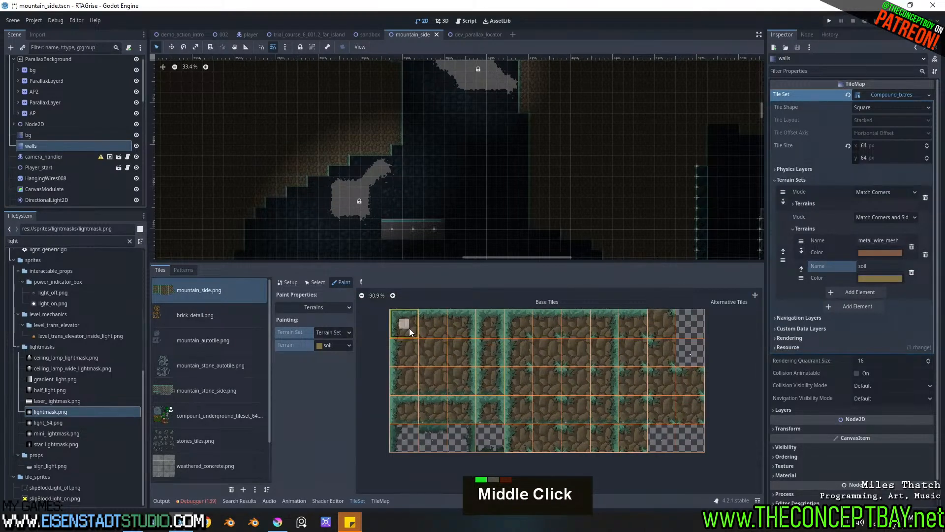
Step: Paint soil terrain bits along the upper row of the atlas's outlined 3×3 block and change the soil terrain's color to blue
mouse_move(411, 328)
left_mouse_down()
mouse_move(404, 326)
mouse_move(457, 324)
mouse_move(456, 332)
left_mouse_up()
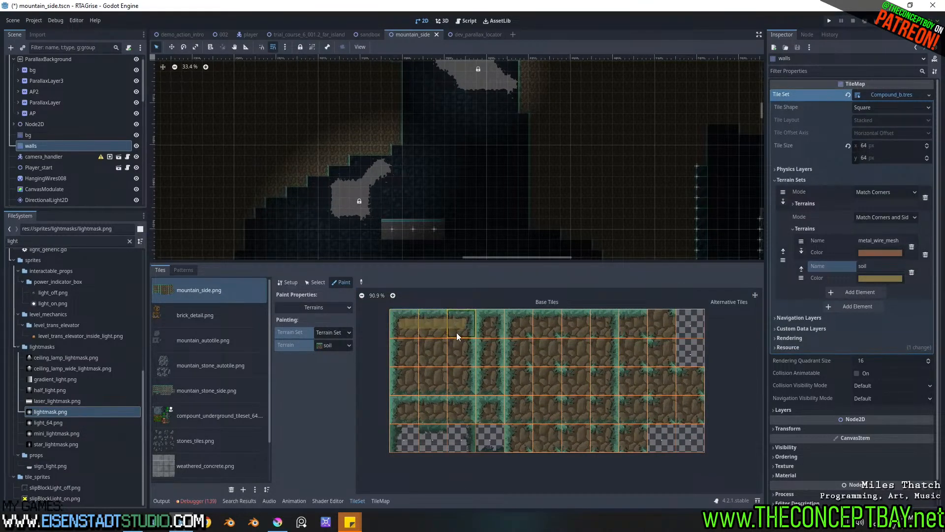
left_click(868, 278)
left_click(925, 327)
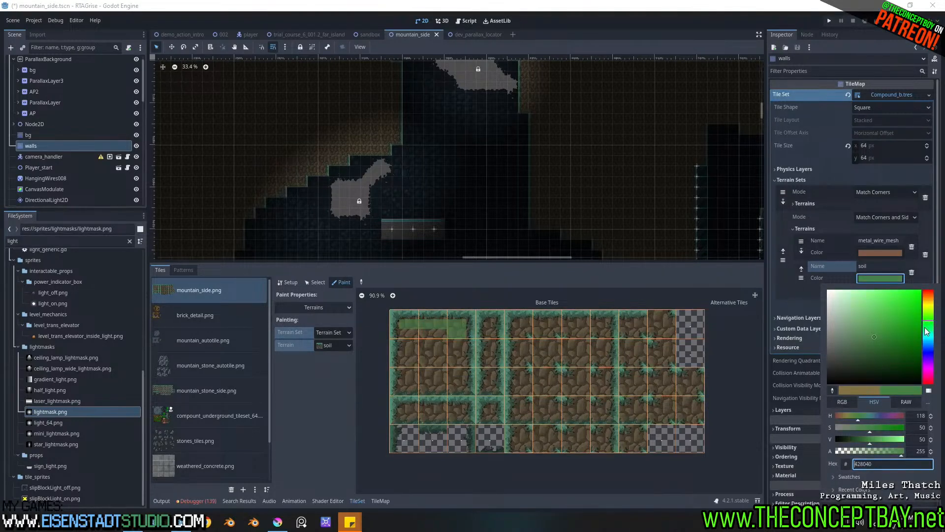
left_click(928, 344)
left_click(904, 311)
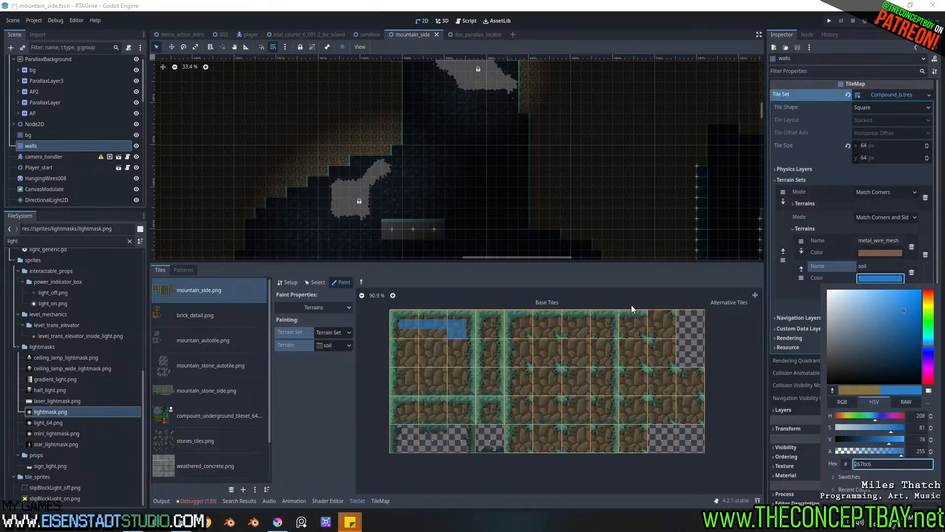
Step: Fill in the remaining soil terrain bits inside the outlined 3×3 block of base tiles
left_click(404, 332)
left_click(452, 344)
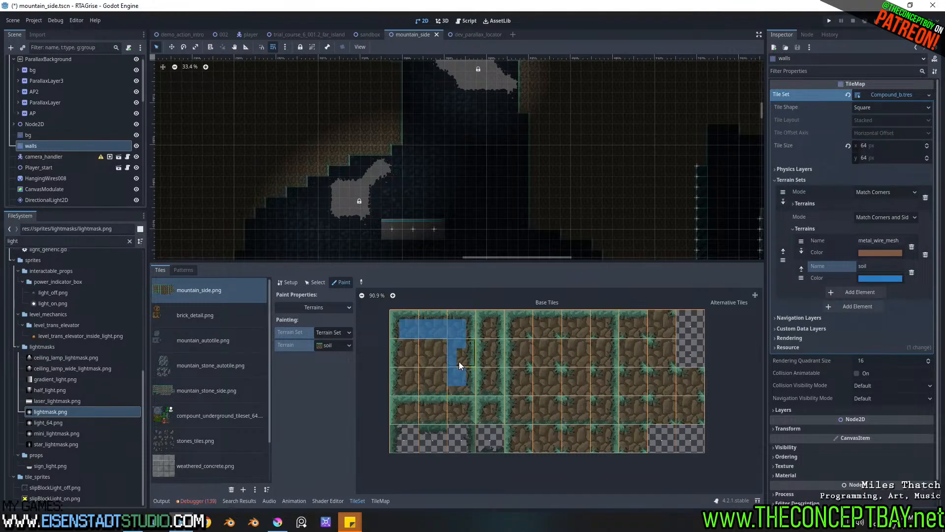
mouse_move(420, 378)
left_mouse_down()
mouse_move(402, 364)
mouse_move(403, 342)
mouse_move(451, 379)
mouse_move(431, 333)
mouse_move(441, 353)
mouse_move(427, 349)
mouse_move(421, 369)
left_mouse_up()
Step: Reselect the soil terrain and paint its bits around the inner border of the atlas's outlined 4×4 block
left_click(518, 366, "ctrl")
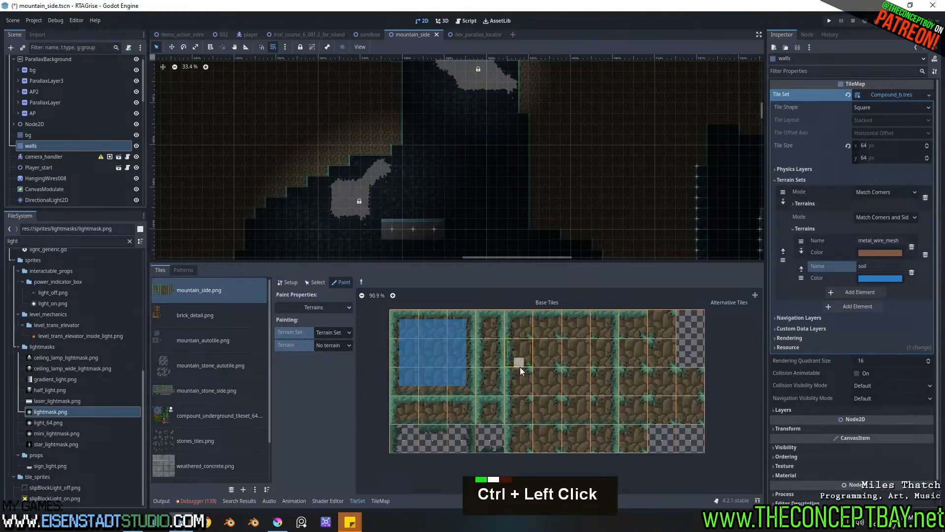
left_click(330, 345)
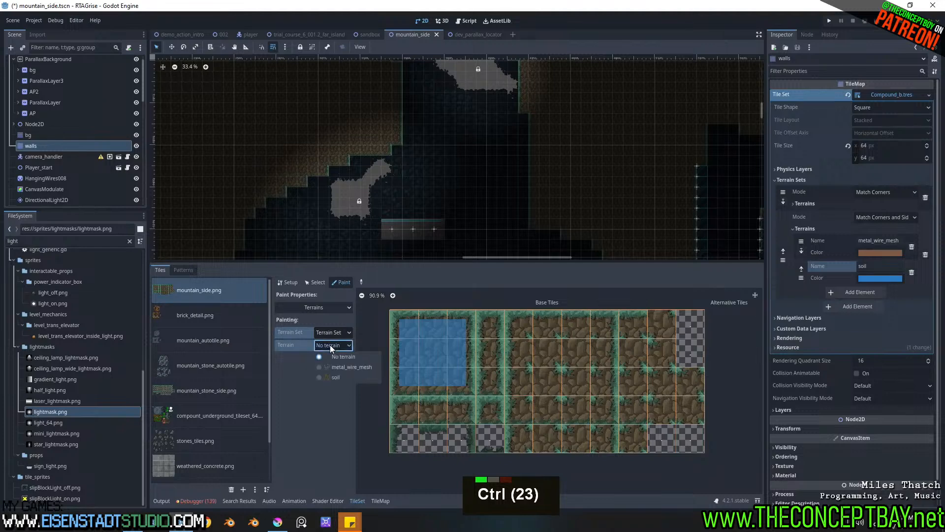
left_click(333, 377)
left_click_drag(521, 351, 519, 380)
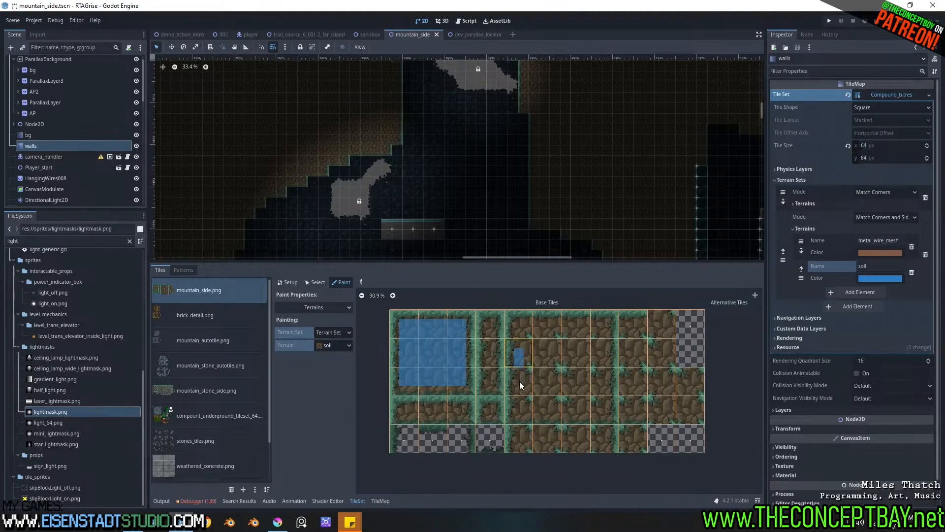
left_click(520, 323)
mouse_move(518, 347)
left_mouse_down("shift")
mouse_move(519, 362)
mouse_move(587, 350)
left_mouse_up("shift")
right_click_drag(540, 364, 531, 362)
left_click_drag(519, 405, 522, 409)
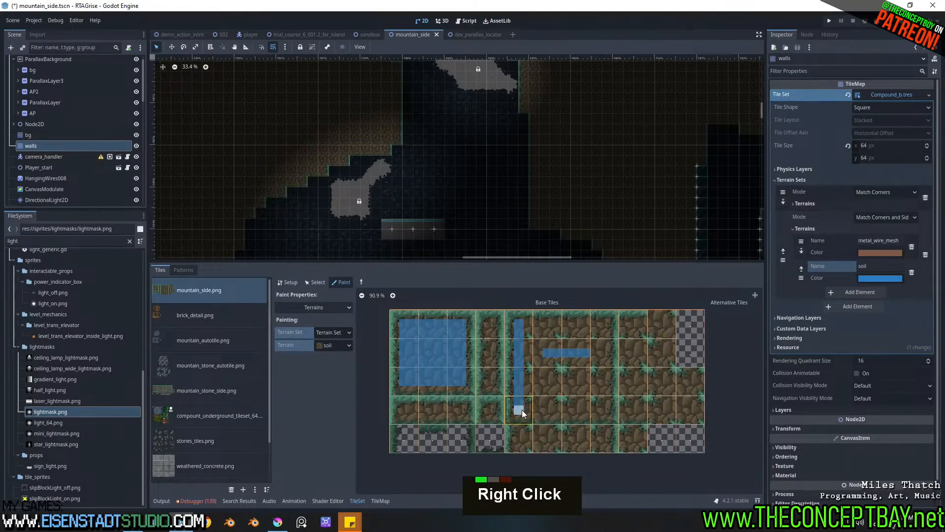
mouse_move(583, 412)
left_mouse_down()
mouse_move(604, 409)
mouse_move(605, 387)
left_mouse_up()
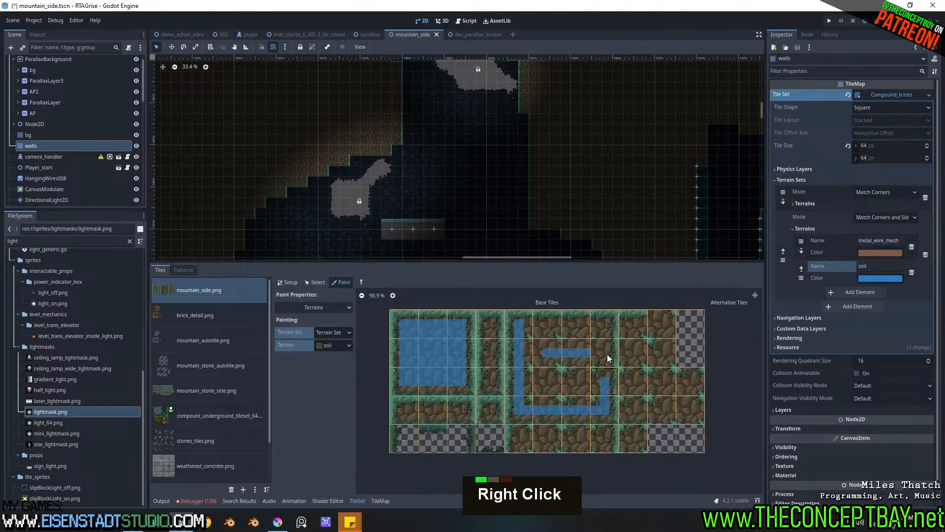
left_click_drag(607, 326, 546, 329)
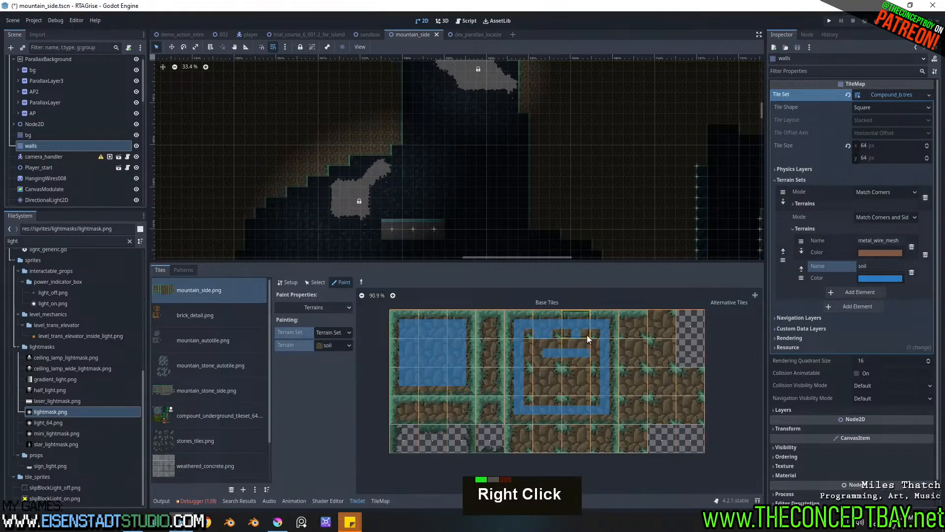
Step: Paint the soil bits connecting the 4×4 block's interior tiles, leaving the grassy inner corners unpainted
right_click(592, 350)
mouse_move(586, 346)
left_mouse_down()
mouse_move(530, 347)
mouse_move(550, 356)
left_mouse_up()
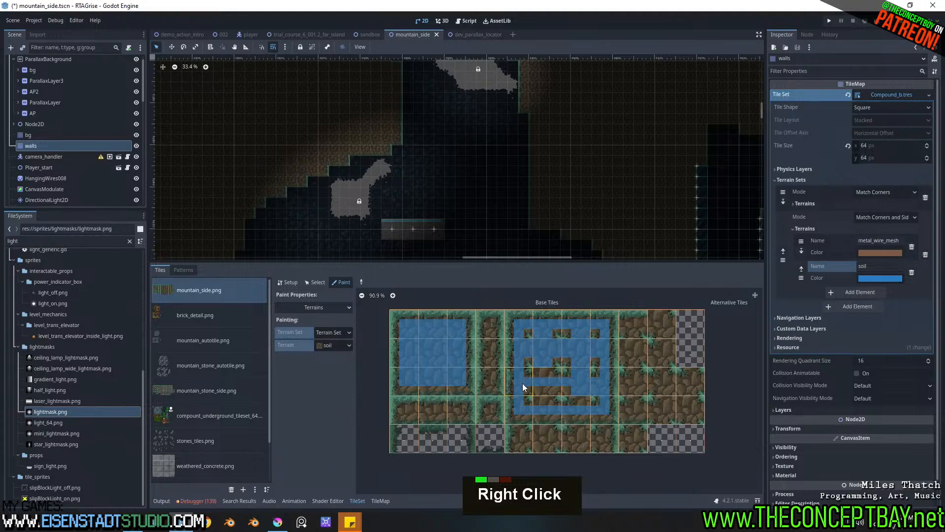
right_click_drag(549, 389, 574, 388)
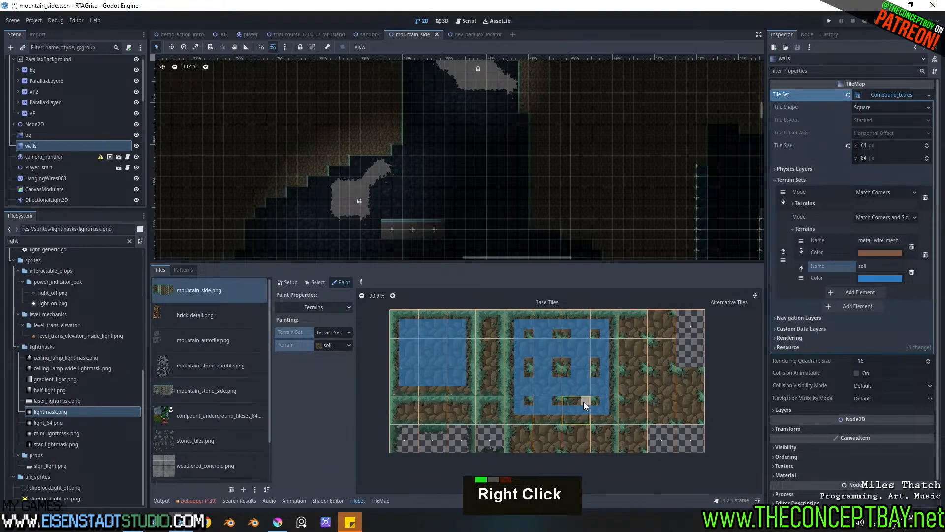
Step: Paint matching soil bits on the lowest row of tiles and the inner-corner variants beside the 4×4 block, skipping grassy corners
middle_click_drag(585, 417, 589, 377)
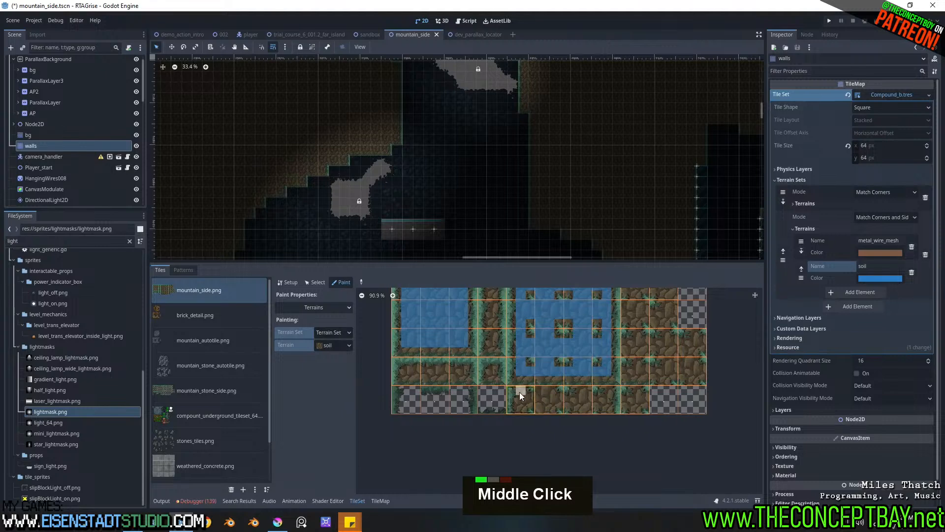
left_click_drag(531, 400, 548, 399)
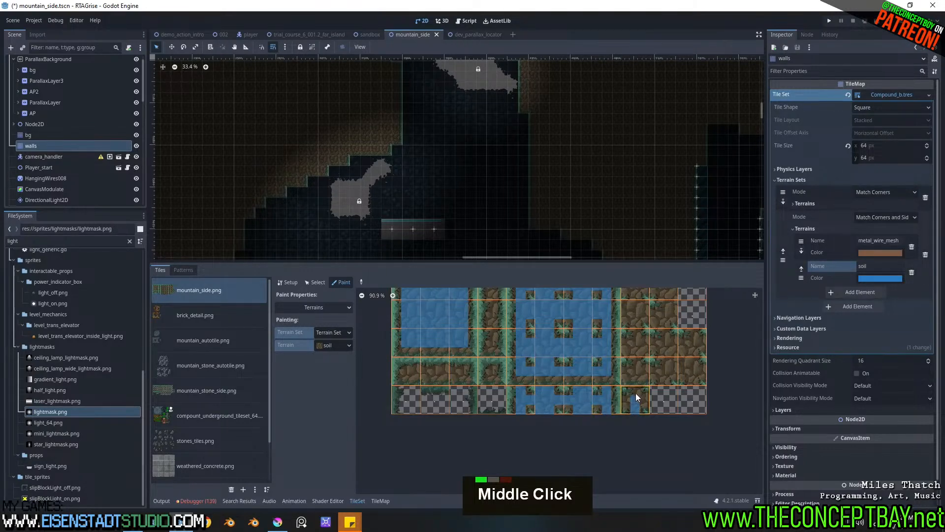
middle_click_drag(643, 400, 557, 418)
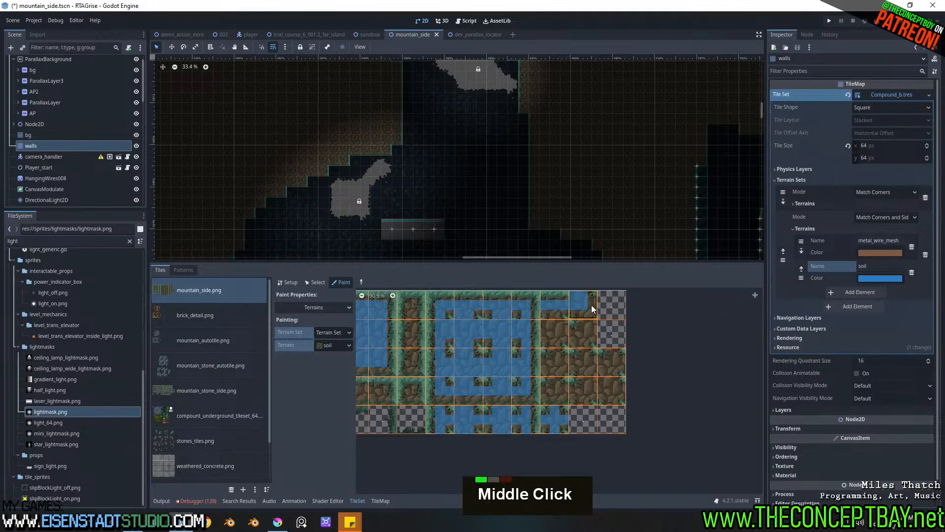
mouse_move(588, 312)
left_mouse_down()
mouse_move(591, 330)
mouse_move(556, 323)
left_mouse_up()
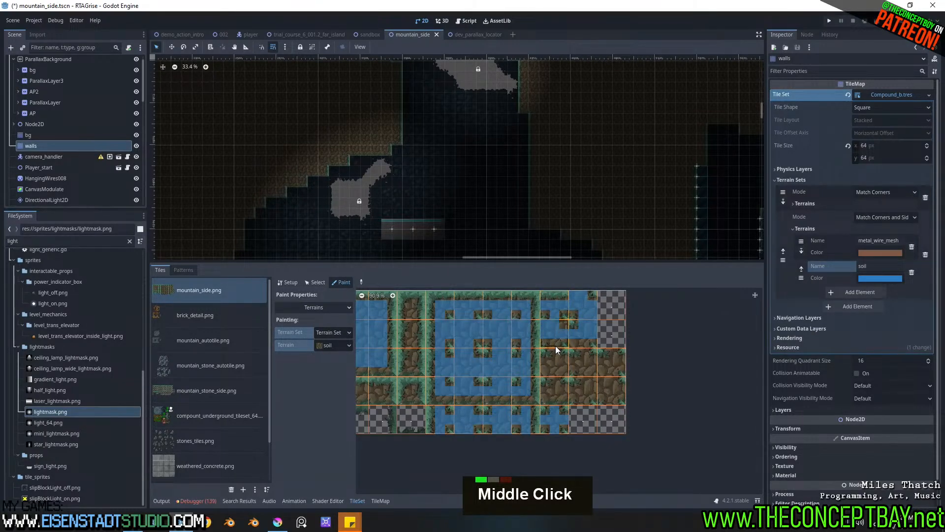
left_click_drag(573, 364, 581, 372)
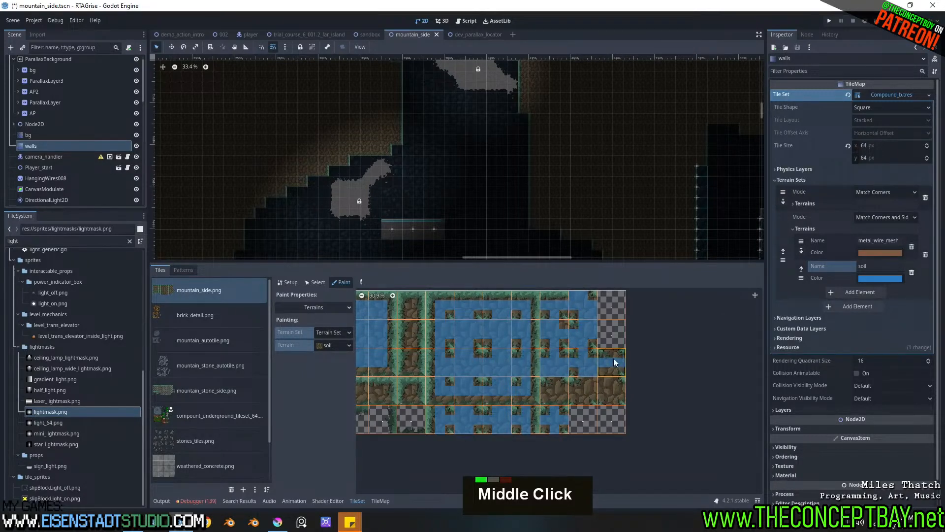
mouse_move(603, 391)
left_mouse_down()
mouse_move(624, 391)
mouse_move(551, 391)
left_mouse_up()
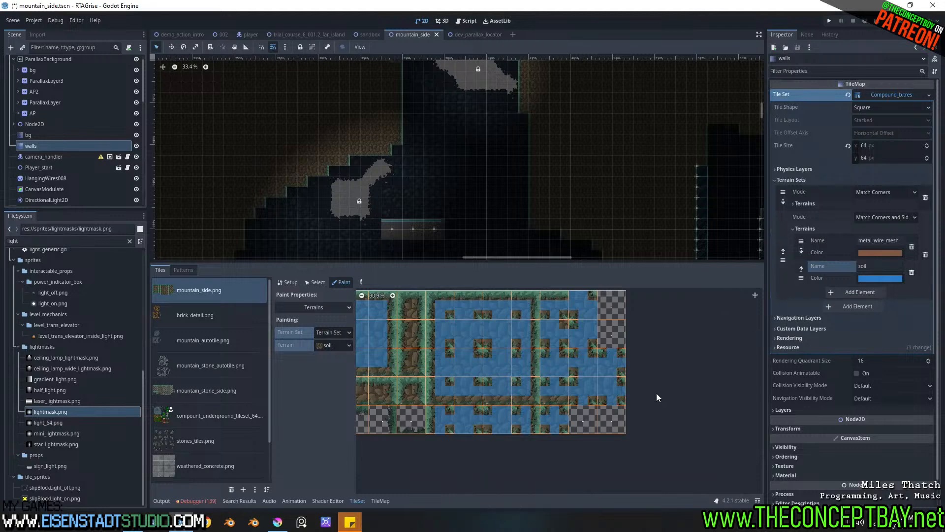
Step: Paint soil bits on the atlas's one-tile-wide column, single isolated tile and one-tile-high row
middle_click_drag(497, 394, 527, 386)
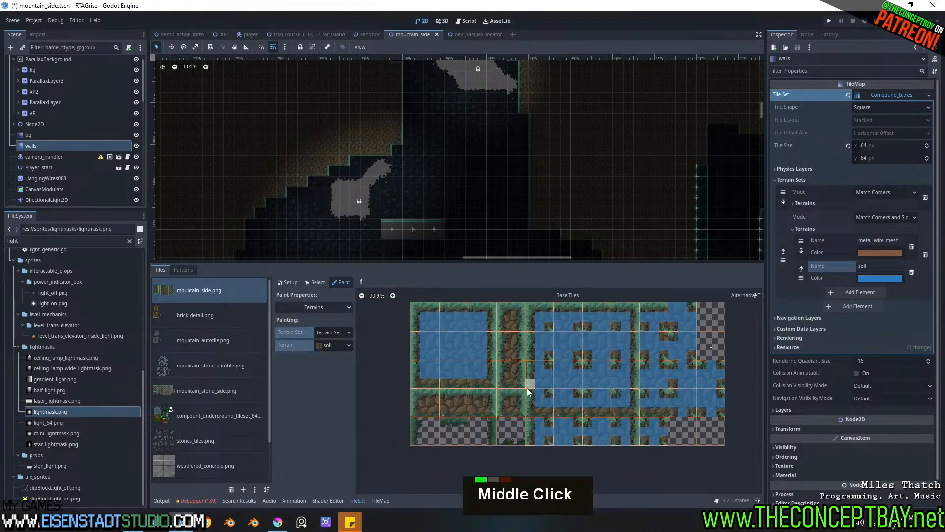
right_click_drag(510, 379, 512, 315)
left_click(513, 405)
left_click_drag(477, 400, 427, 400)
middle_click_drag(553, 355, 495, 370)
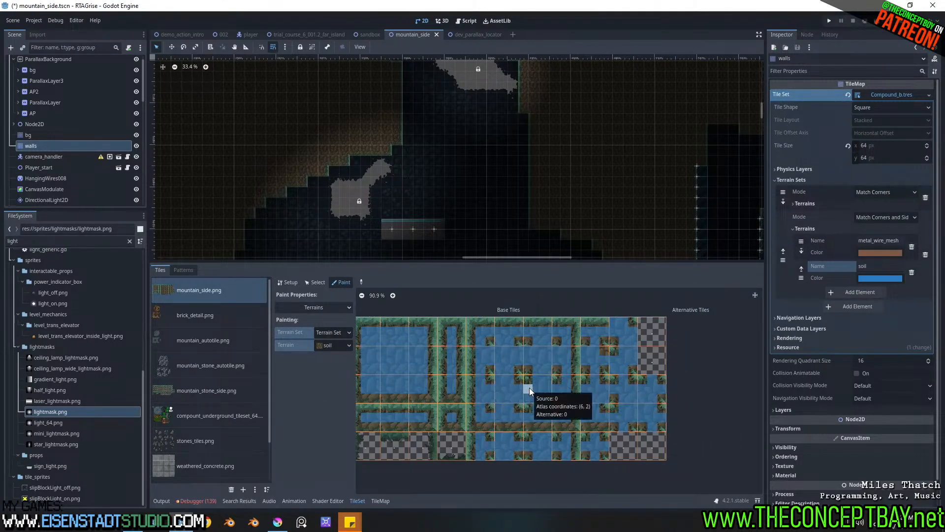
Step: Choose the soil terrain for painting on the walls TileMap, test it with a small patch above the platform, and erase the patch
left_click(381, 501)
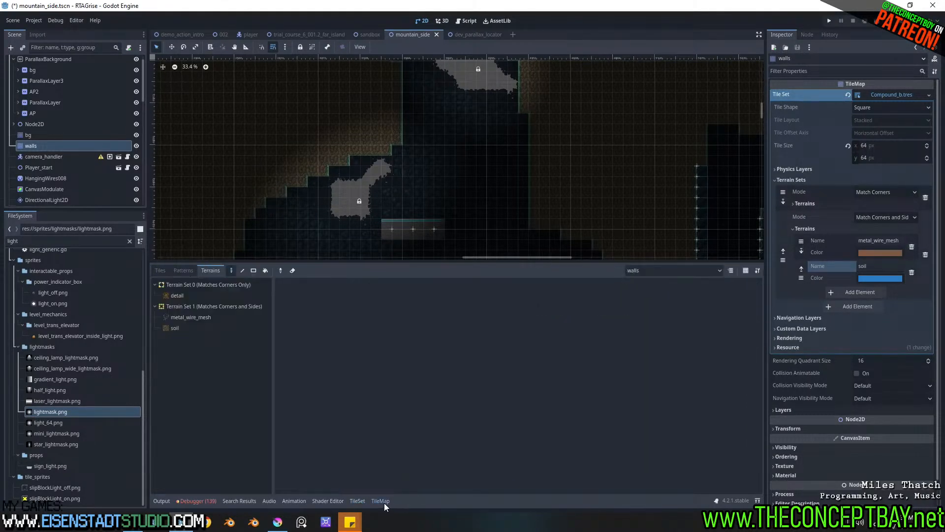
left_click(173, 327)
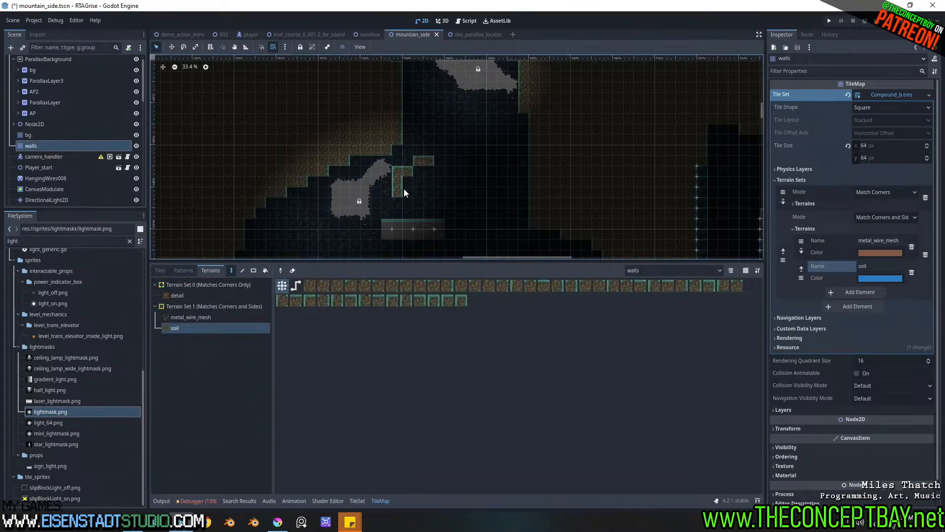
scroll(427, 191, "down", 1)
scroll(426, 191, "up", 4)
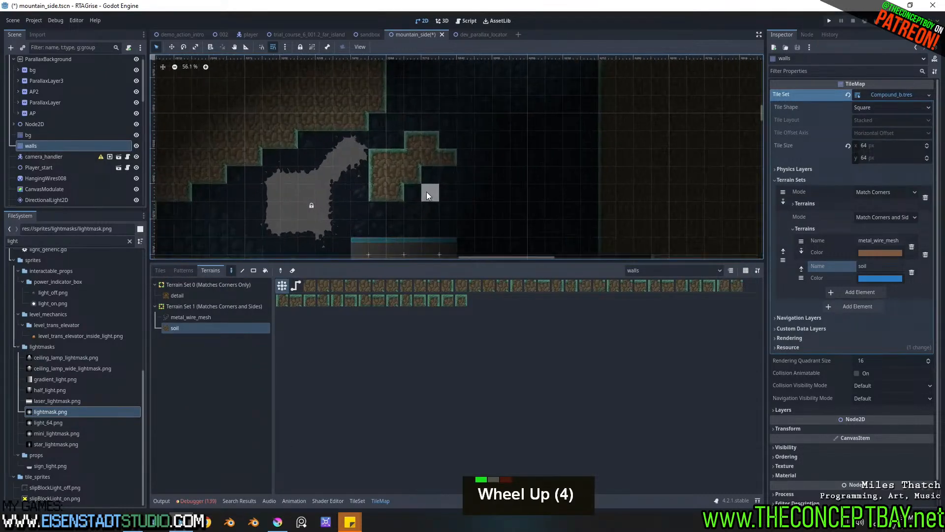
right_click(386, 190)
right_click_drag(386, 190, 421, 143)
Step: Fill a rectangle of soil to thicken the cave's left wall below the ceiling steps, and touch up the stepped corner
scroll(315, 149, "down", 7)
middle_click_drag(321, 126, 482, 49)
scroll(344, 162, "down", 2)
middle_click_drag(380, 146, 335, 140)
scroll(299, 157, "up", 1)
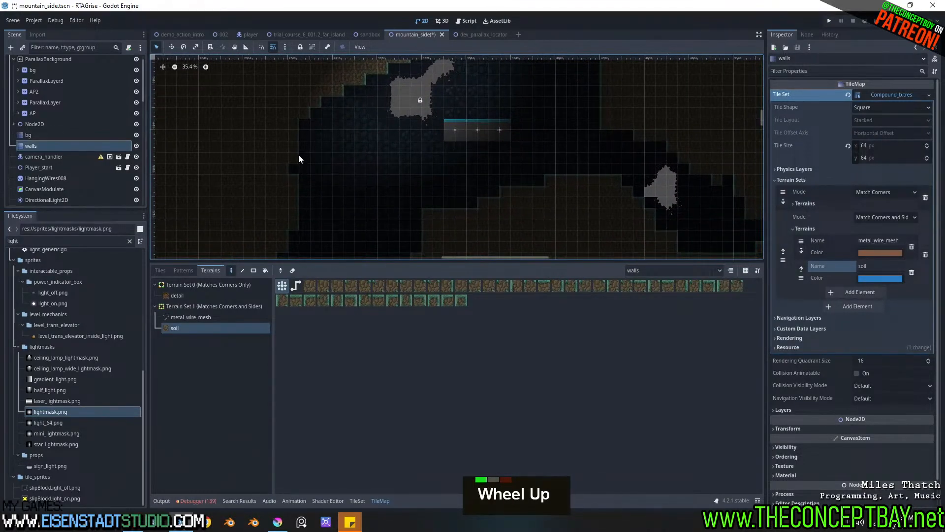
middle_click_drag(340, 179, 283, 208)
scroll(278, 168, "down", 2)
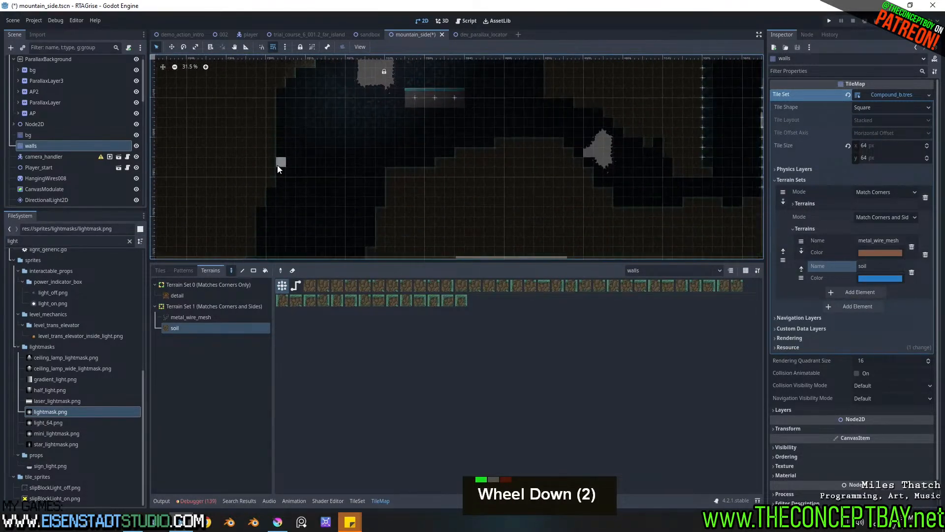
left_click_drag(280, 181, 308, 64, "ctrl+shift")
middle_click_drag(346, 121, 334, 178)
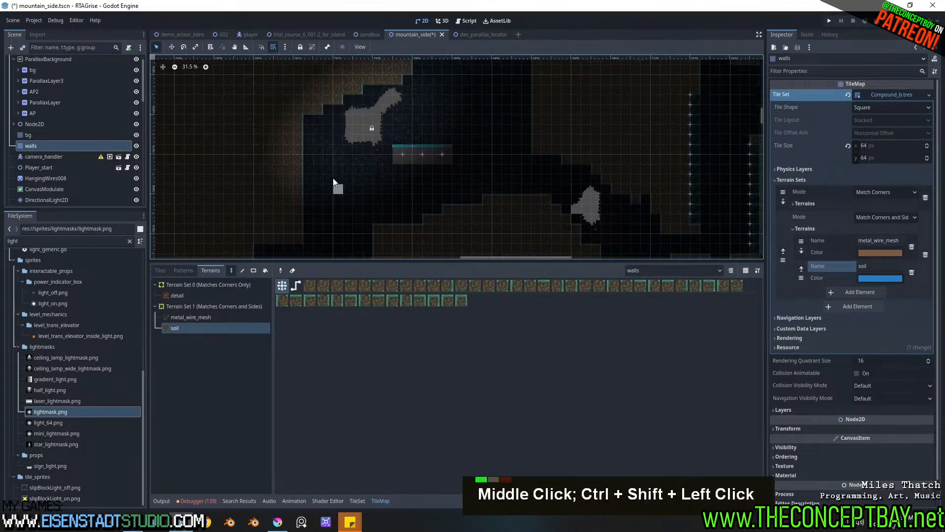
right_click(314, 121)
right_click(314, 121)
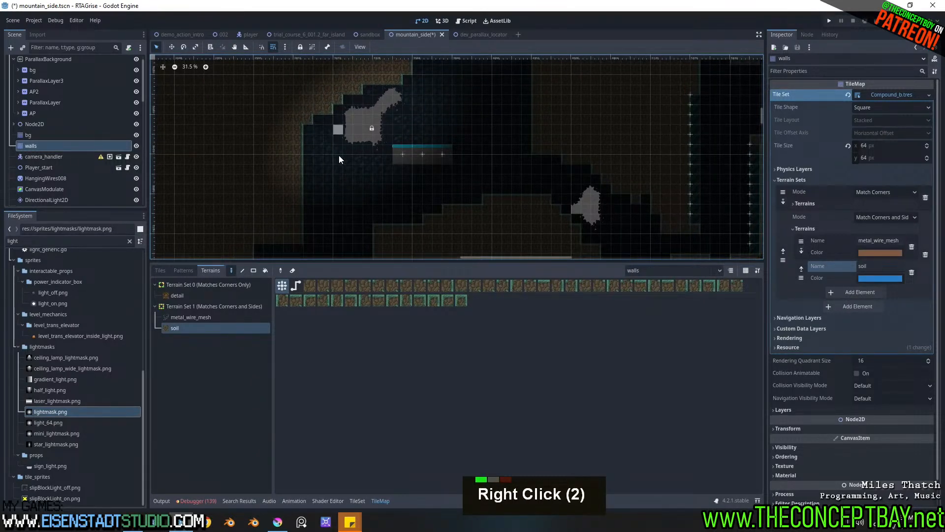
Step: Reshape the rock at the upper-left corner of the lower shaft with a rectangular edit and individual soil tiles
scroll(367, 192, "down", 1)
middle_click_drag(369, 221, 406, 143)
middle_click_drag(374, 190, 409, 137)
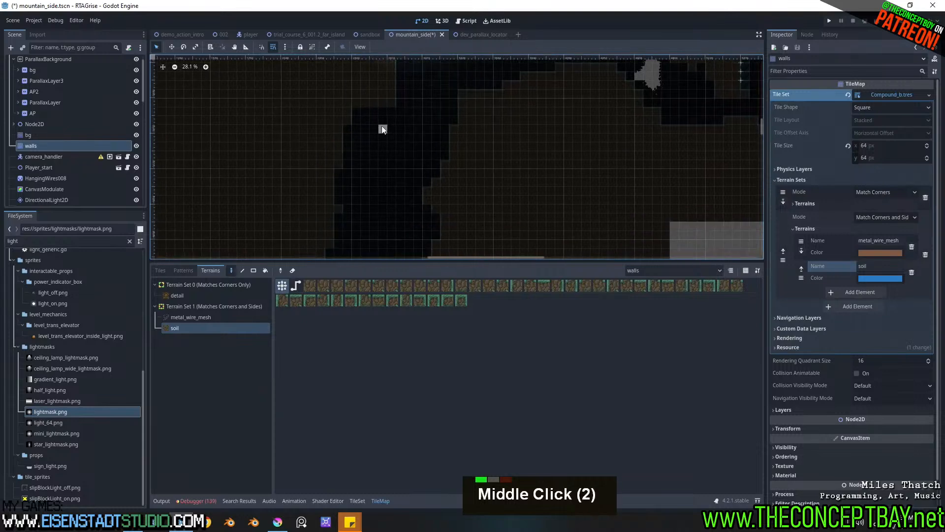
mouse_move(387, 107)
right_mouse_down("ctrl+shift")
mouse_move(338, 160)
mouse_move(335, 80)
right_mouse_up("ctrl+shift")
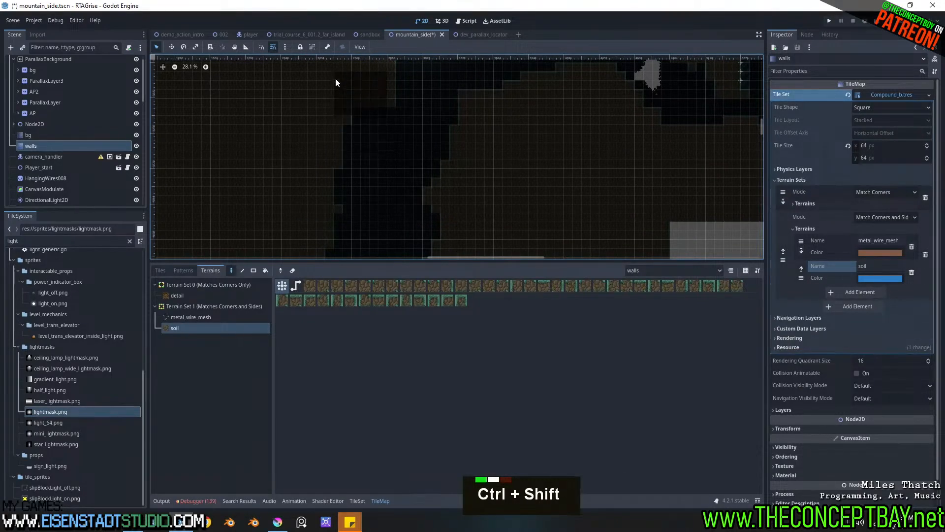
double_click(372, 77)
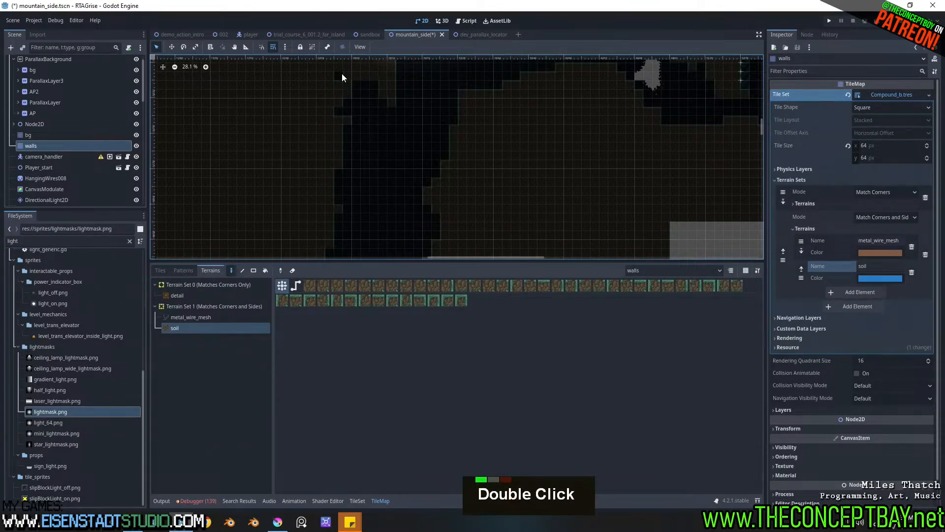
Step: Review the rest of the cave layout and run the current scene to playtest the edited walls
middle_click_drag(342, 141, 496, 134)
scroll(435, 168, "down", 5)
right_click(448, 178)
middle_click_drag(447, 177, 411, 93)
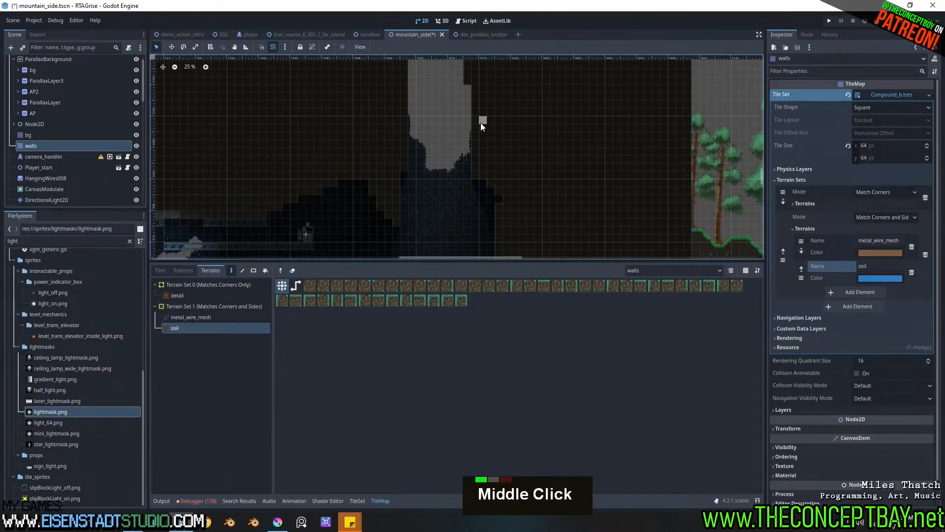
scroll(483, 147, "down", 4)
middle_click_drag(483, 179, 536, 191)
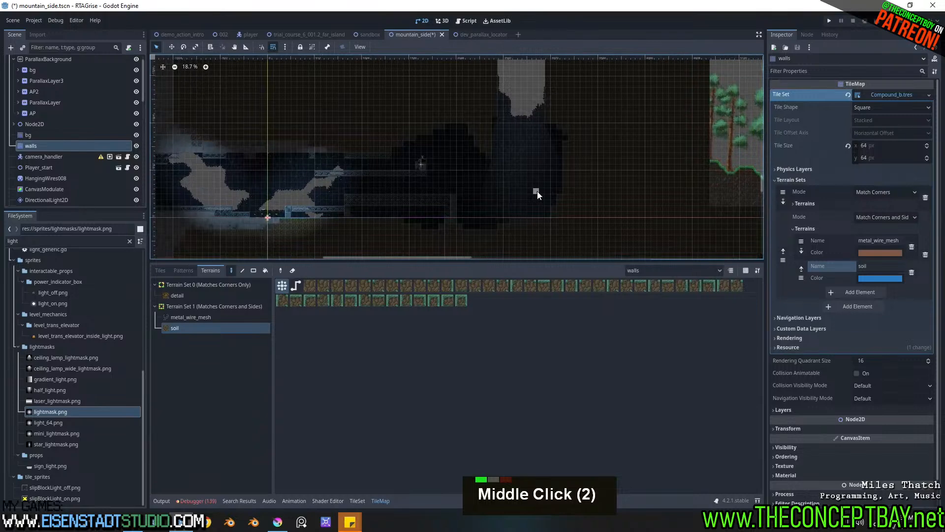
key("F6")
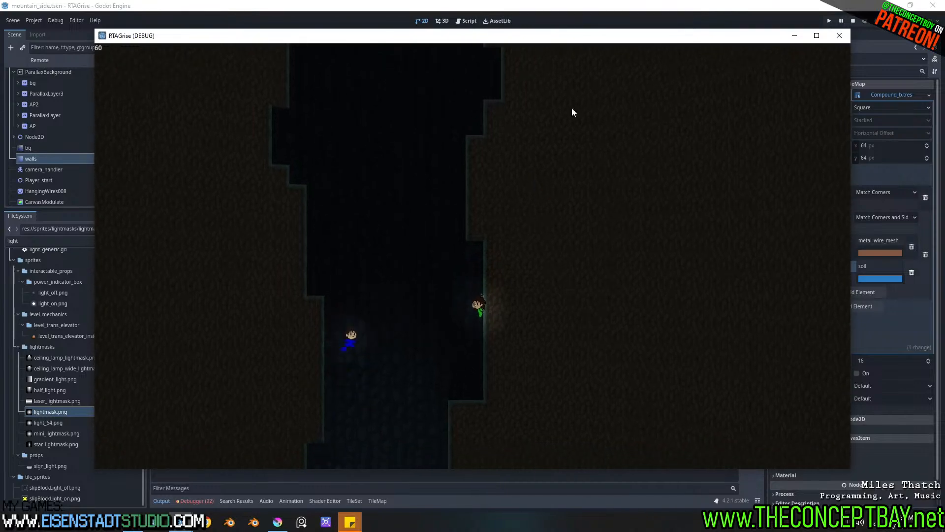
Step: In the player scene, set the footstep_sfx audio player's volume to -15 dB while the game is running
left_click_drag(161, 40, 250, 101)
left_click(251, 34)
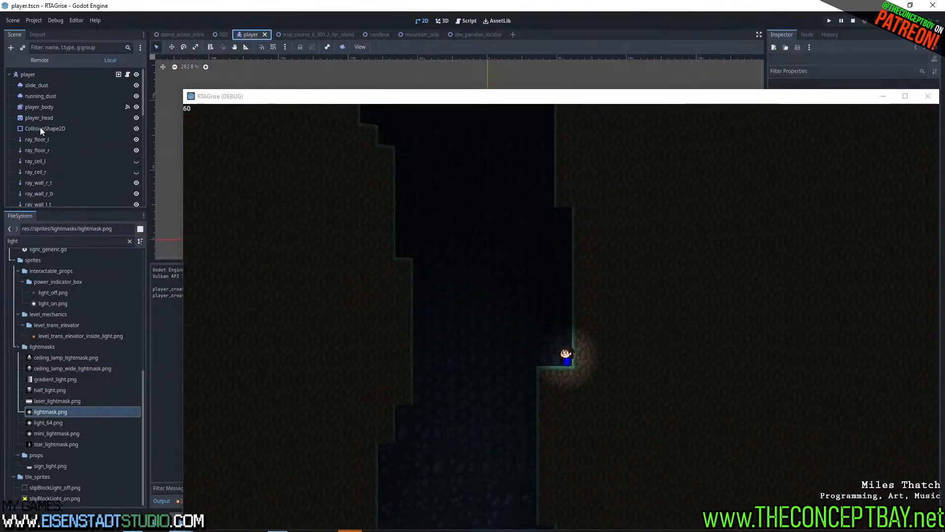
scroll(40, 127, "down", 19)
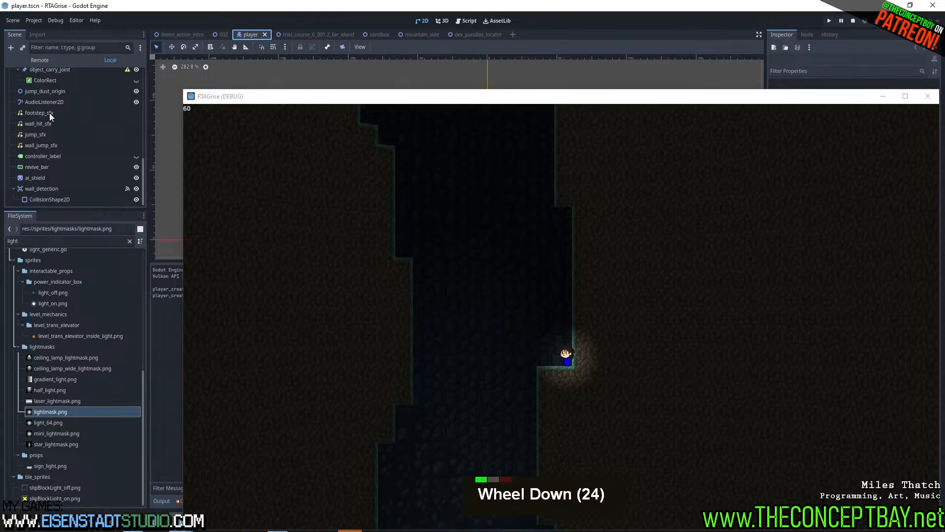
left_click(39, 112)
left_click_drag(358, 102, 185, 61)
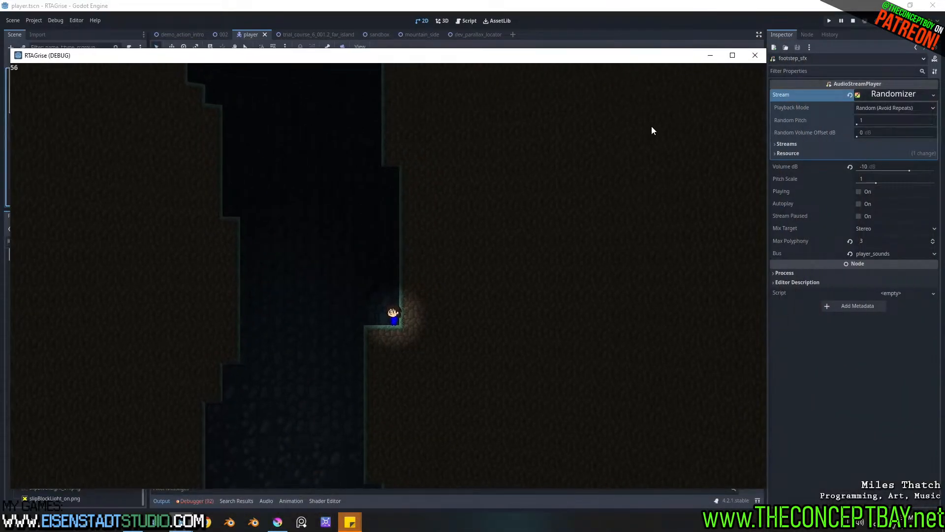
left_click(876, 167)
type("-15")
key("Return")
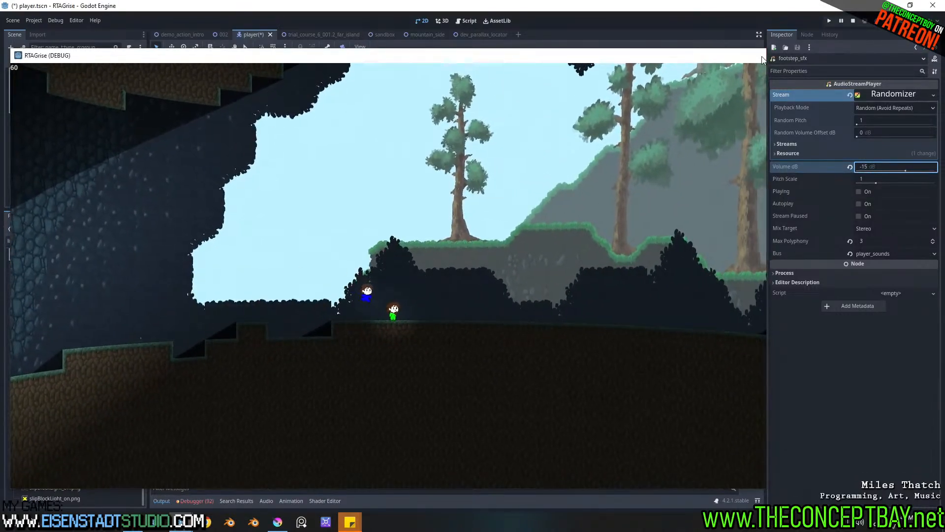
Step: Close the running game, enlarge the 2D viewport, and return to the top of the lower shaft in the mountain_side level
left_click(761, 56)
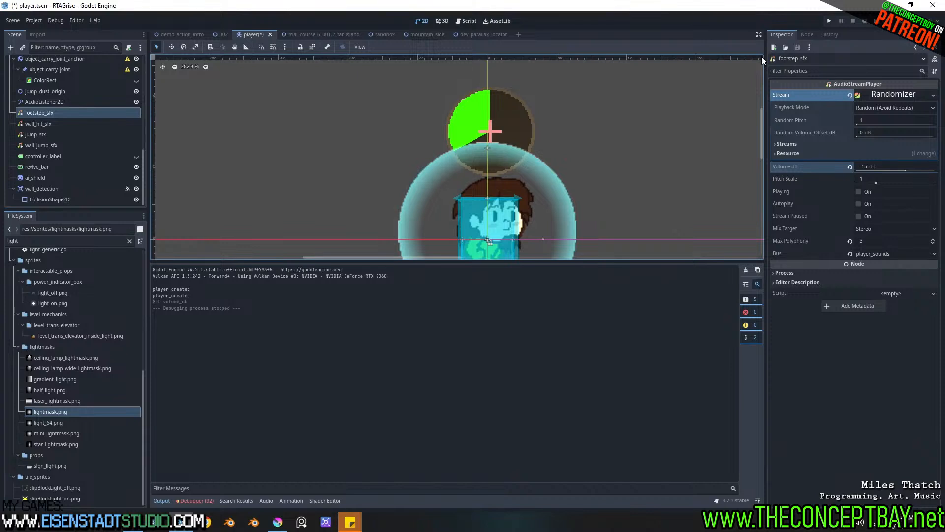
left_click_drag(714, 261, 714, 408)
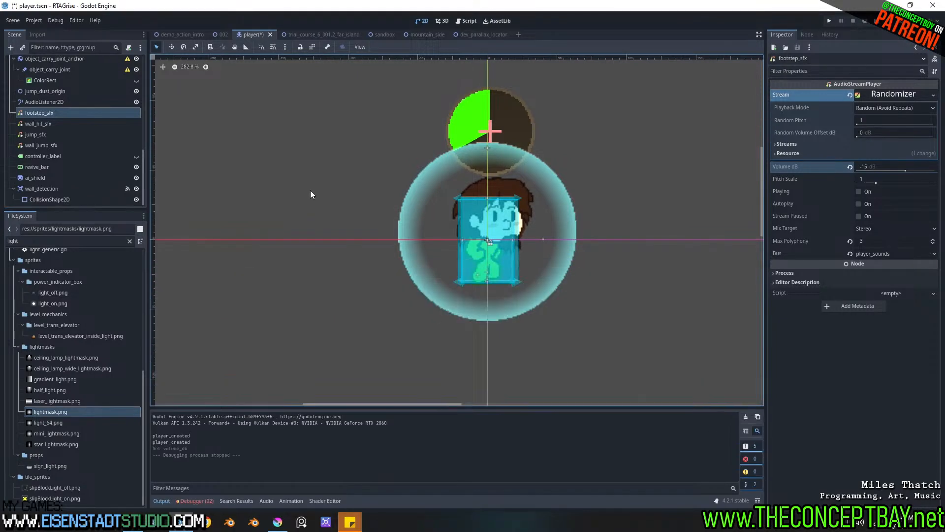
left_click(419, 35)
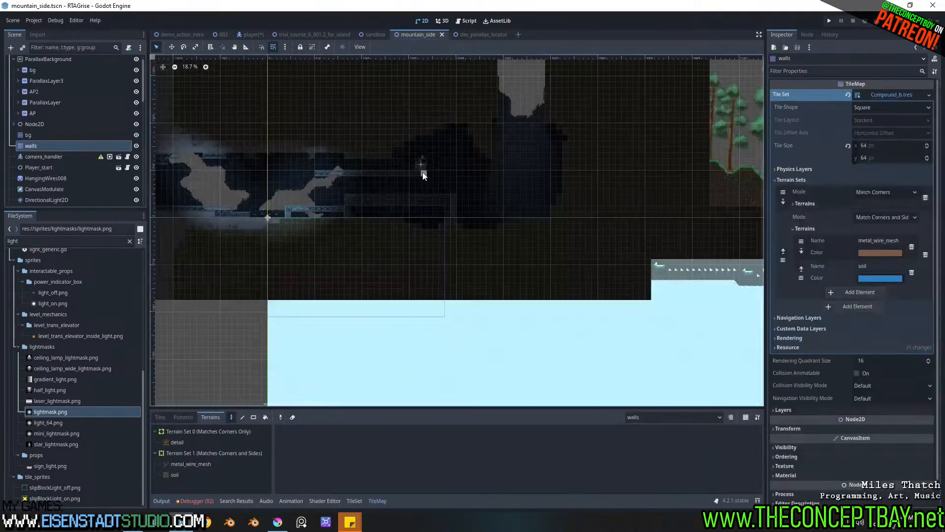
middle_click_drag(403, 218, 464, 309)
middle_click_drag(681, 86, 342, 356)
scroll(342, 229, "up", 11)
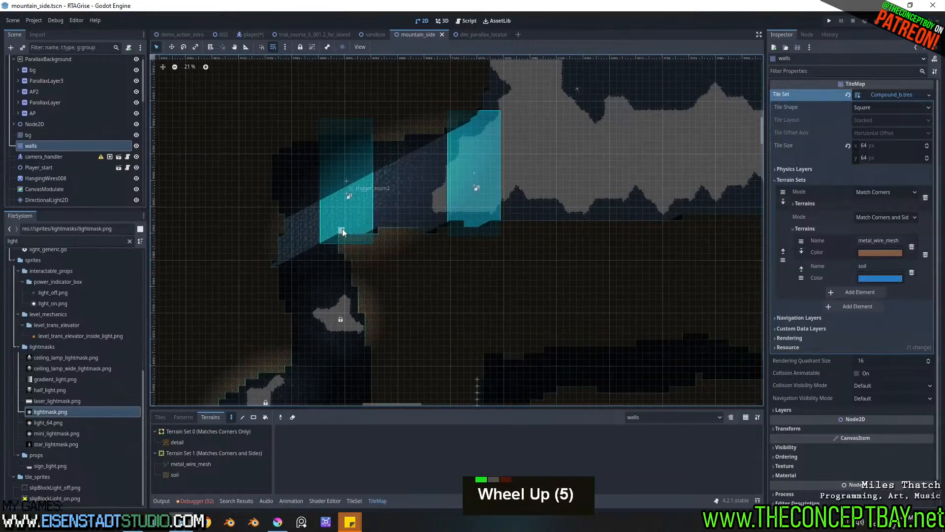
middle_click_drag(371, 238, 446, 172)
scroll(502, 217, "up", 6)
scroll(96, 73, "up", 7)
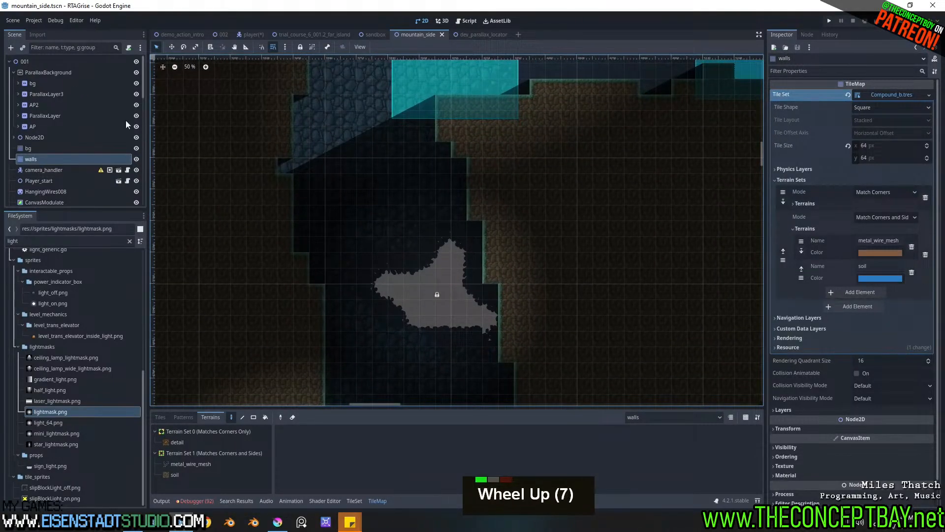
Step: Instantiate the fan_1.tscn prop under the root node 001 and place it against the shaft's upper-left wall
left_click(76, 63)
right_click(365, 220)
left_click(379, 232)
type("fan")
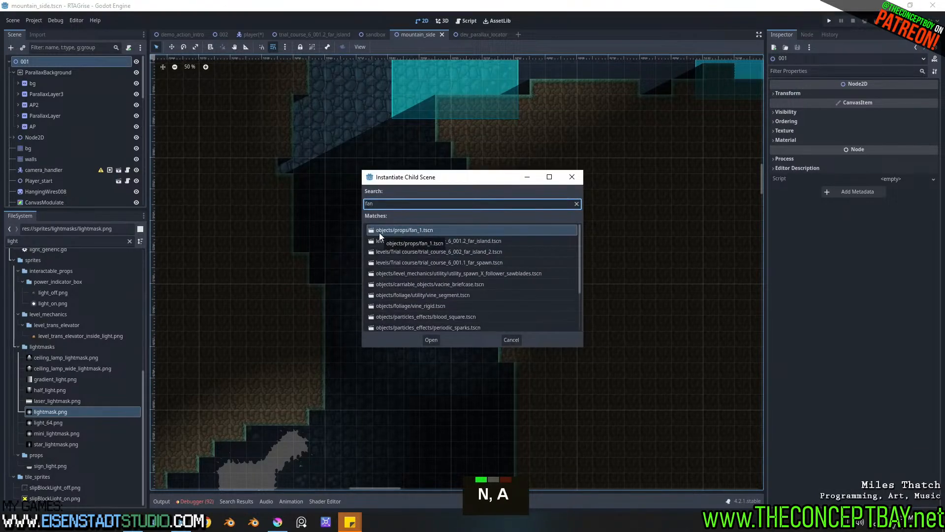
key("Return")
left_click_drag(379, 237, 331, 212)
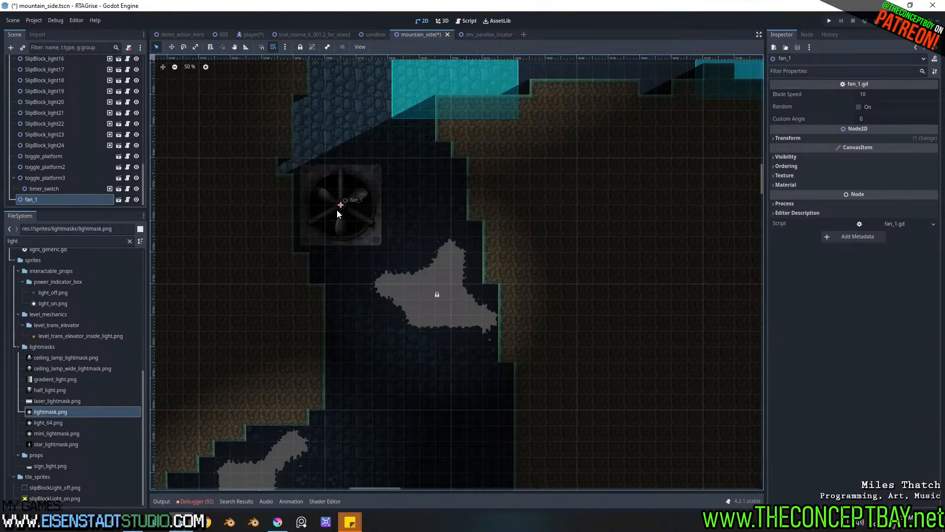
Step: Duplicate the fan twice and place the copies side by side lower in the shaft, above the lit platform
key("ctrl+d")
left_click_drag(339, 211, 417, 211)
scroll(418, 211, "up", 19)
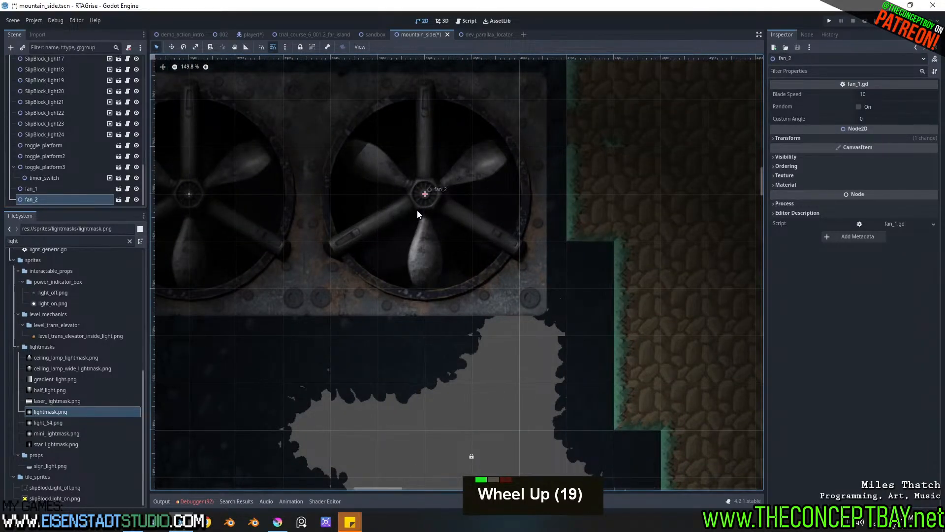
scroll(418, 214, "down", 20)
left_click_drag(426, 214, 393, 363)
key("ctrl+d")
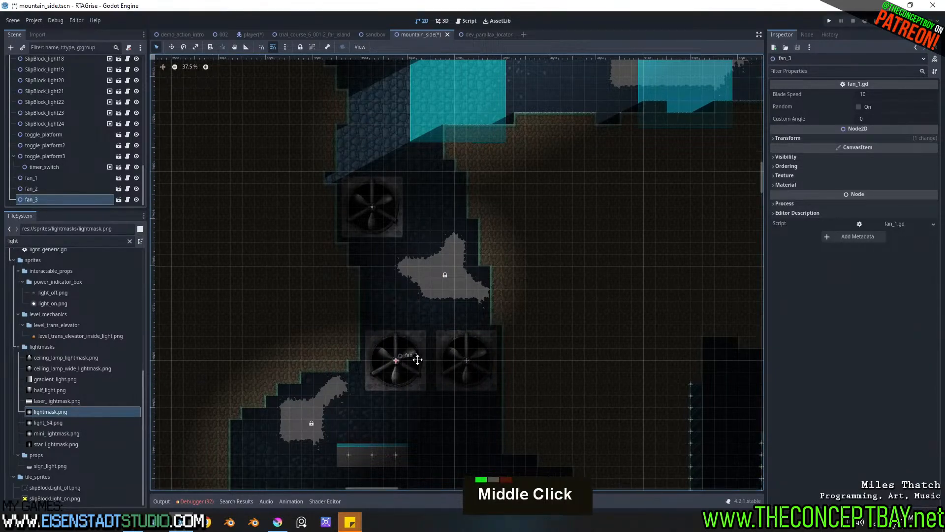
Step: Add two more fan copies, one below the right-hand shaft fan and one near the cave's left wall below the platform
middle_click_drag(414, 379, 386, 263)
key("ctrl+d")
left_click_drag(366, 244, 435, 312)
middle_click_drag(458, 316, 503, 261)
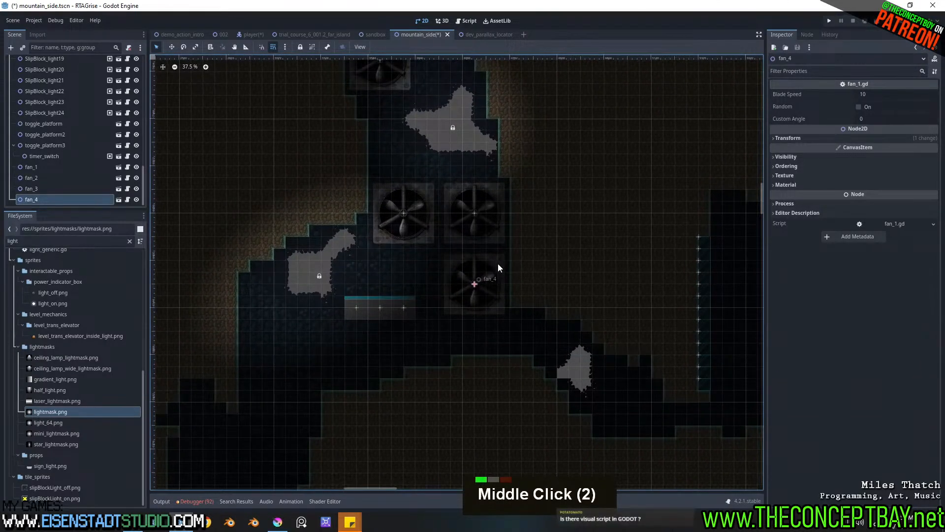
left_click_drag(476, 282, 282, 352)
middle_click_drag(306, 362, 417, 276)
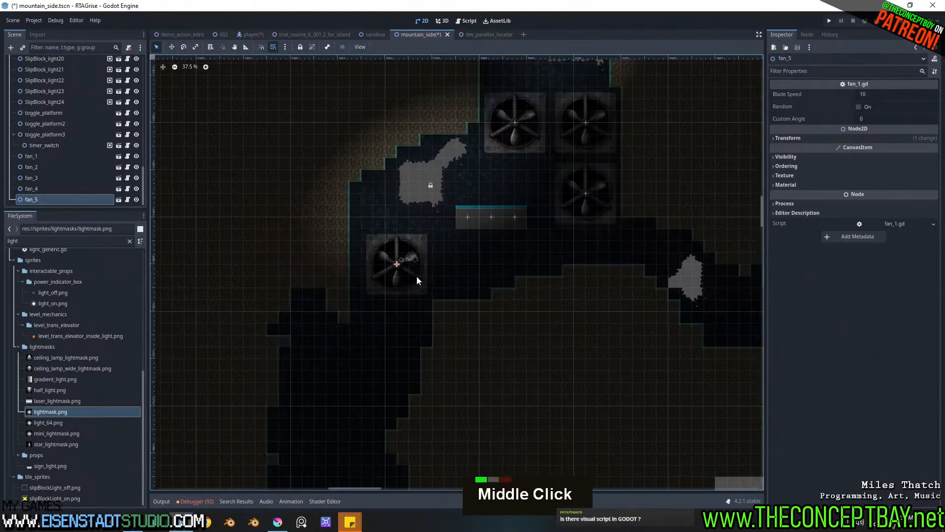
Step: Duplicate the fan at the top of the shaft, place the copy directly above it, and align the two in a column
scroll(416, 276, "down", 4)
middle_click_drag(546, 240, 449, 291)
middle_click_drag(432, 205, 435, 376)
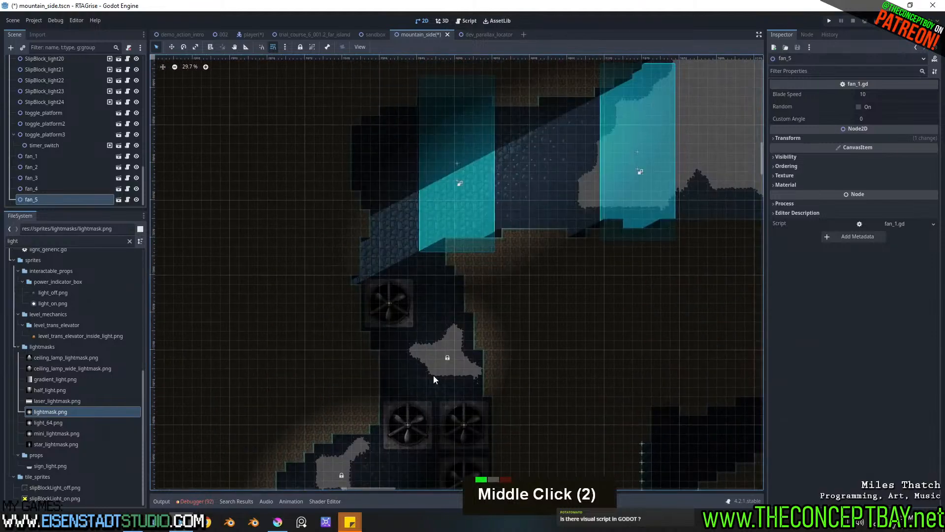
scroll(403, 335, "up", 5)
left_click(389, 293)
key("ctrl+d")
left_click_drag(385, 298, 390, 223)
middle_click_drag(394, 227, 399, 305)
left_click_drag(394, 357, 403, 363)
middle_click_drag(402, 363, 374, 357)
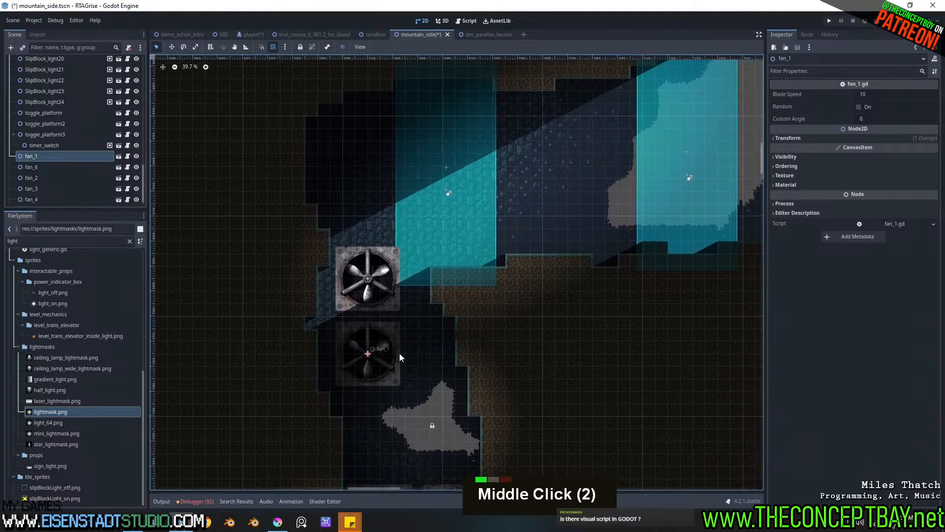
scroll(382, 365, "down", 1)
left_click_drag(392, 356, 384, 355)
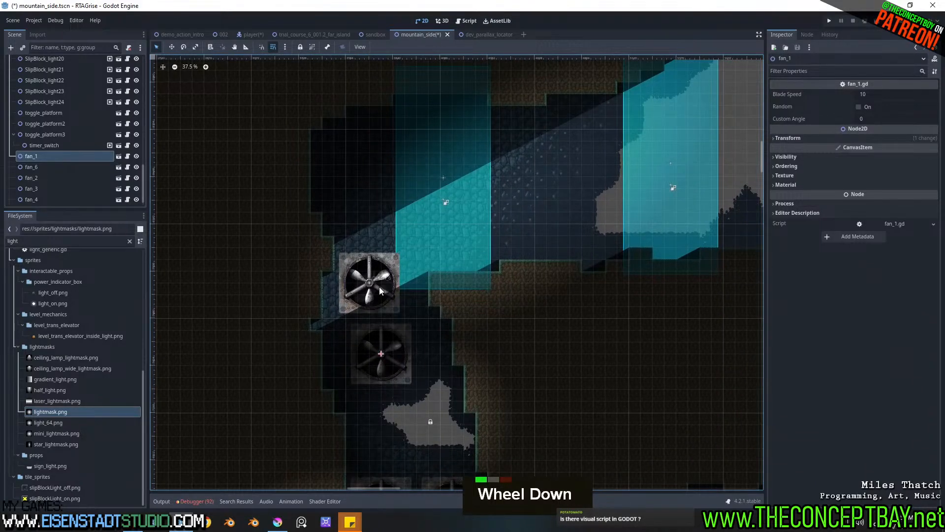
left_click_drag(382, 278, 390, 288)
middle_click_drag(390, 288, 395, 317)
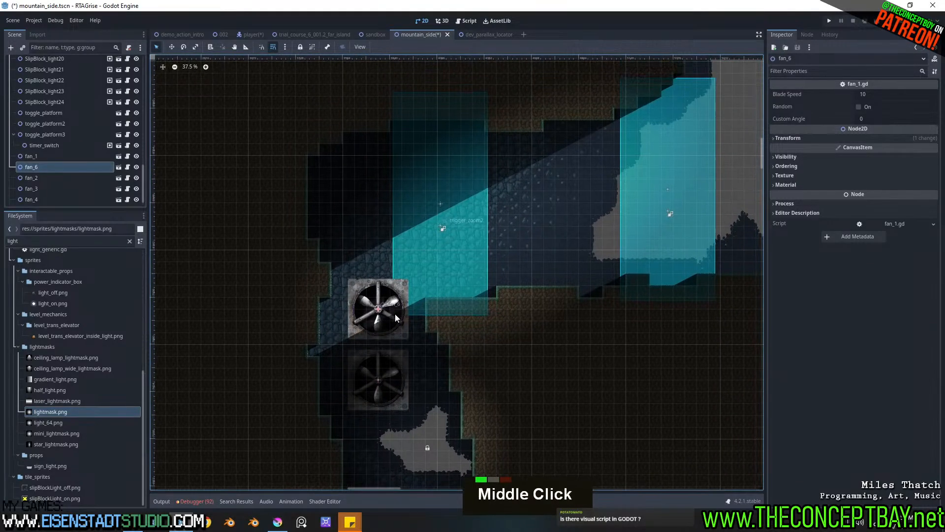
Step: Extend the fan column upward with two more copies and add a second column of two fans beside its upper end
key("ctrl+d")
left_click_drag(384, 308, 381, 236)
key("ctrl+d")
left_click(377, 174, "ctrl")
key("ctrl+z")
left_click_drag(385, 169, 372, 164)
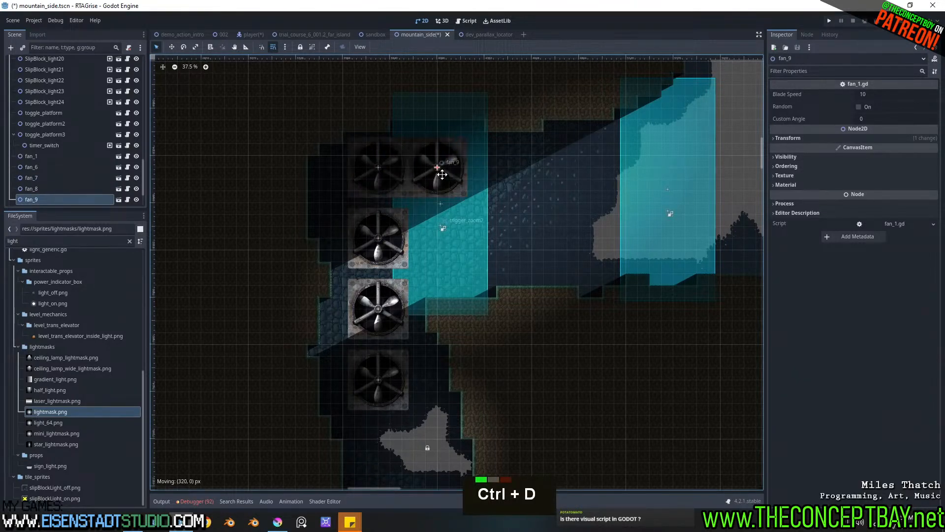
key("ctrl+d")
left_click_drag(452, 175, 452, 245)
Step: Delete the three fans in the lower shaft and the one near the left wall below the platform
middle_click_drag(469, 256, 388, 168)
middle_click_drag(334, 297, 397, 156)
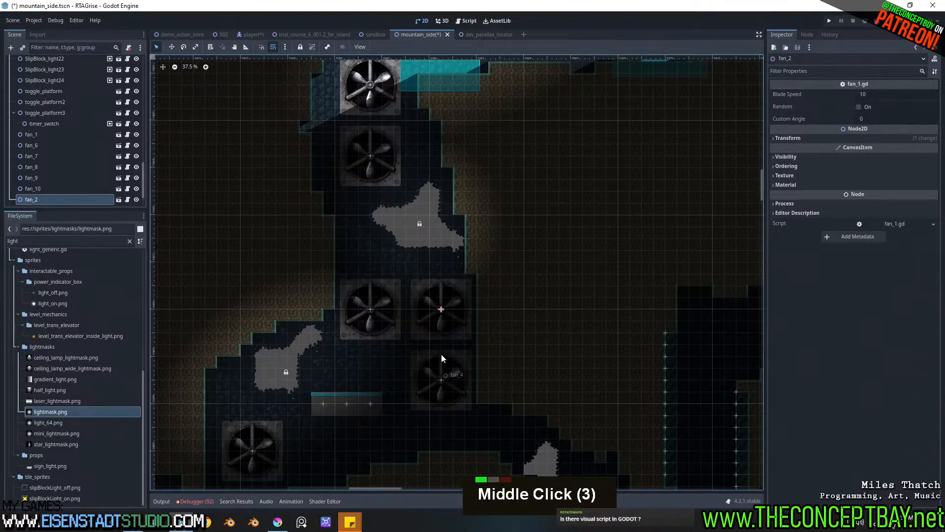
key("Delete")
key("Return")
key("Delete")
key("Return")
left_click(382, 318)
key("Delete")
key("Return")
middle_click_drag(394, 388, 493, 279)
left_click(364, 339)
left_click_drag(363, 336, 516, 230)
key("Delete")
key("Return")
Step: Try duplicating the second column's two fans to form a third column beside them, and undo the duplication
scroll(515, 230, "down", 4)
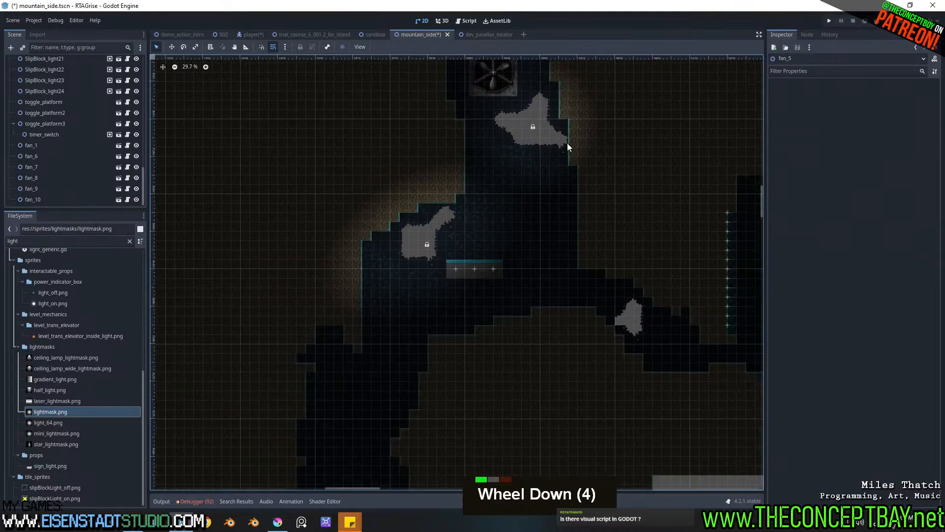
middle_click_drag(571, 146, 521, 255)
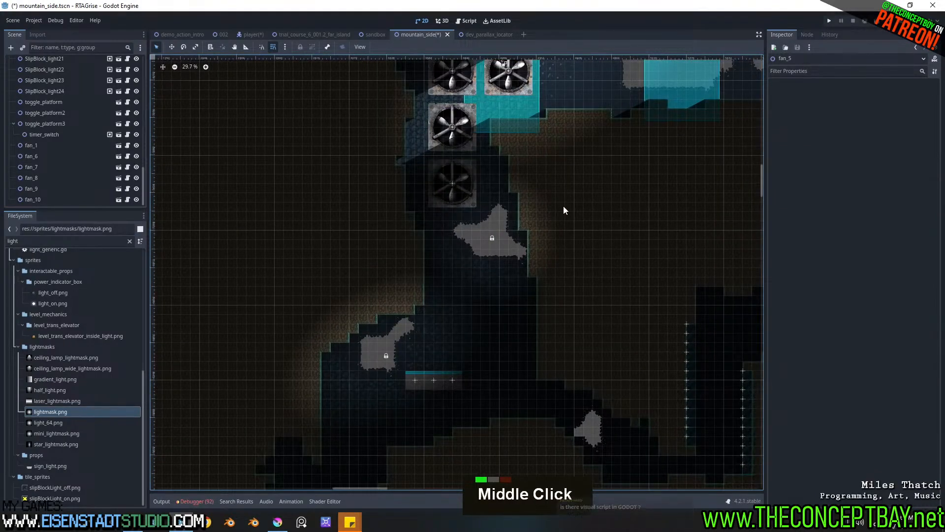
scroll(572, 198, "down", 1)
middle_click_drag(573, 162, 509, 288)
middle_click_drag(507, 256, 495, 342)
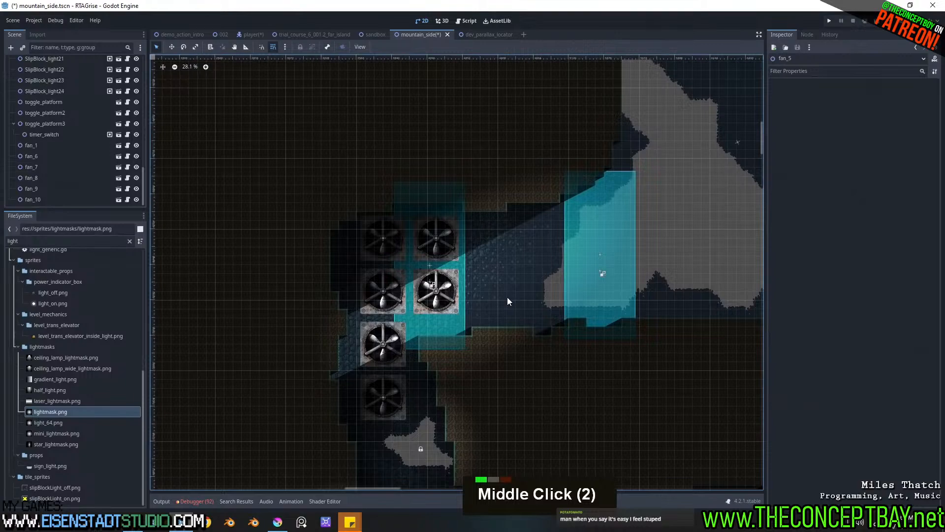
middle_click_drag(515, 297, 519, 291)
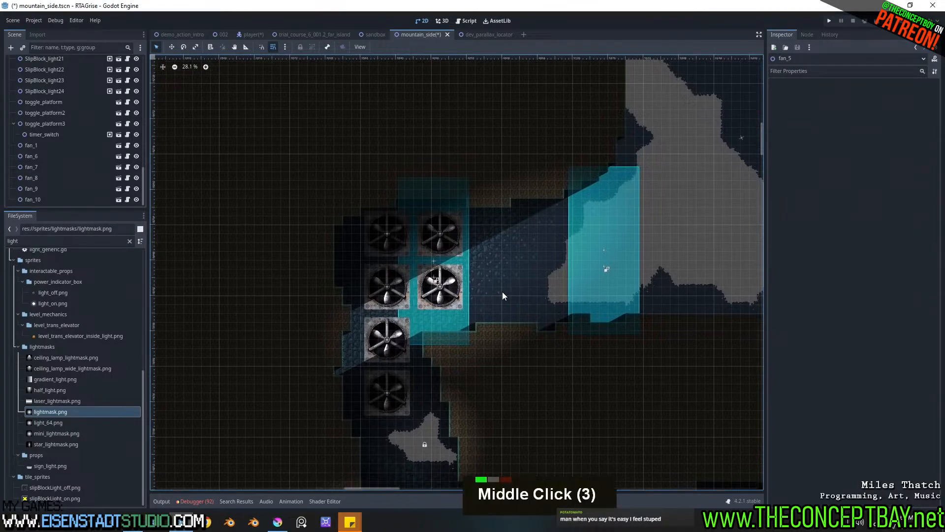
left_click(440, 288)
left_click(444, 234, "shift")
scroll(470, 263, "up", 5)
key("ctrl+d")
left_click_drag(425, 297, 509, 299)
middle_click_drag(492, 262, 516, 267)
scroll(439, 169, "down", 3)
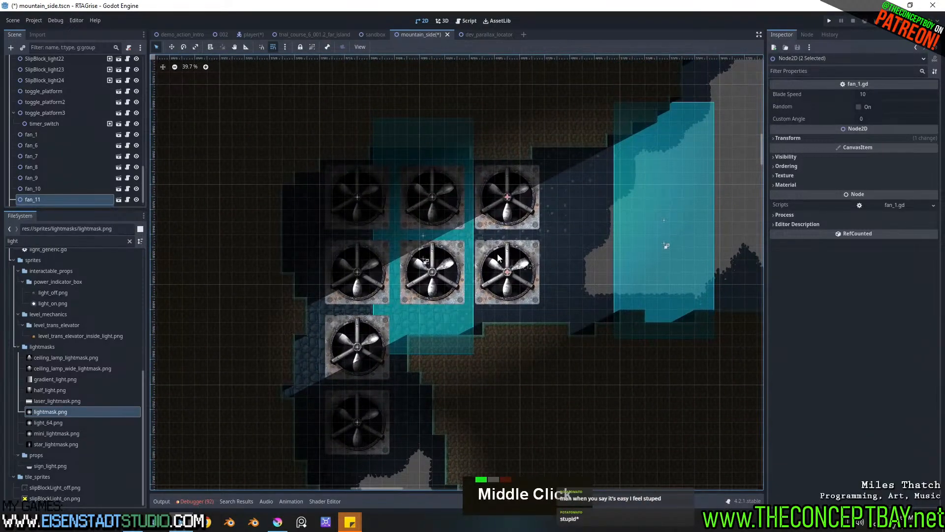
key("ctrl+z")
key("ctrl+z")
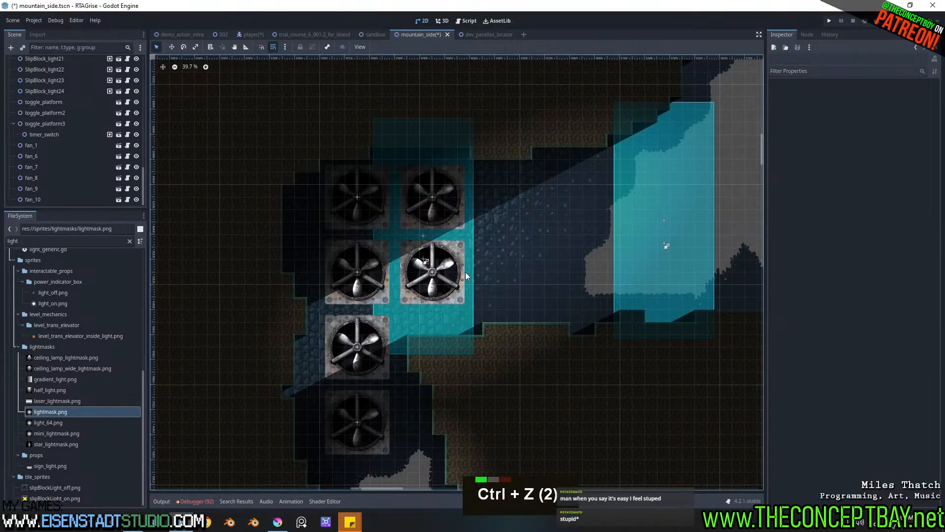
Step: Select all six fans, move them down 64 px together, and clear the selection
left_click(439, 276, "shift")
left_click(357, 197, "shift")
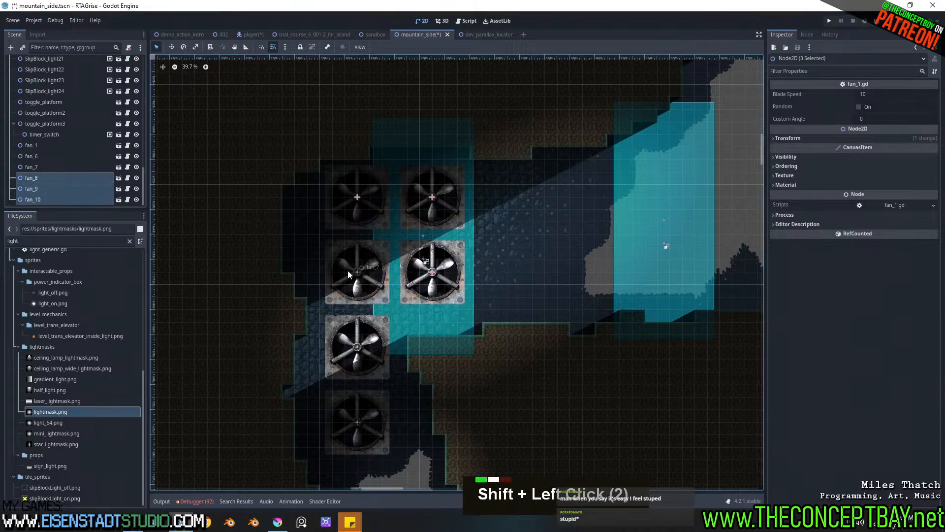
left_click(357, 425, "shift")
left_click_drag(360, 418, 359, 433)
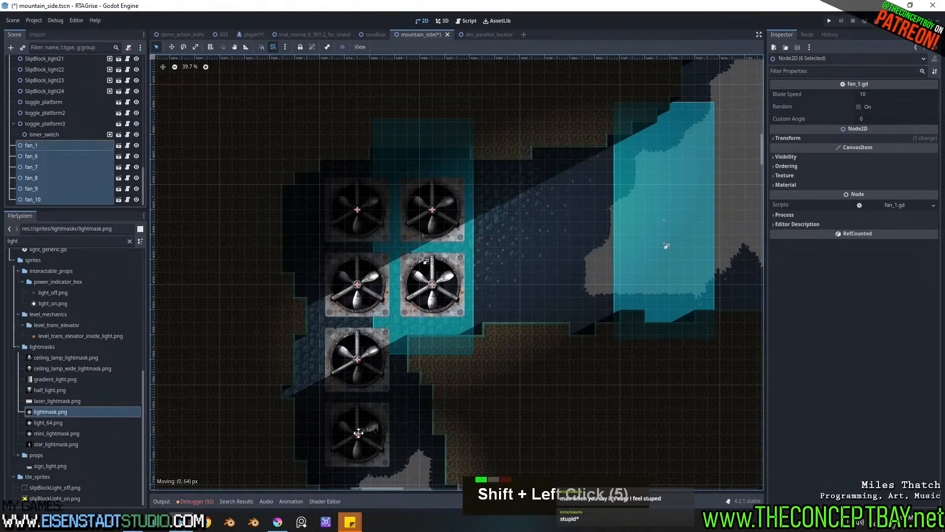
middle_click_drag(501, 319, 483, 227)
scroll(483, 231, "down", 1)
left_click(485, 237)
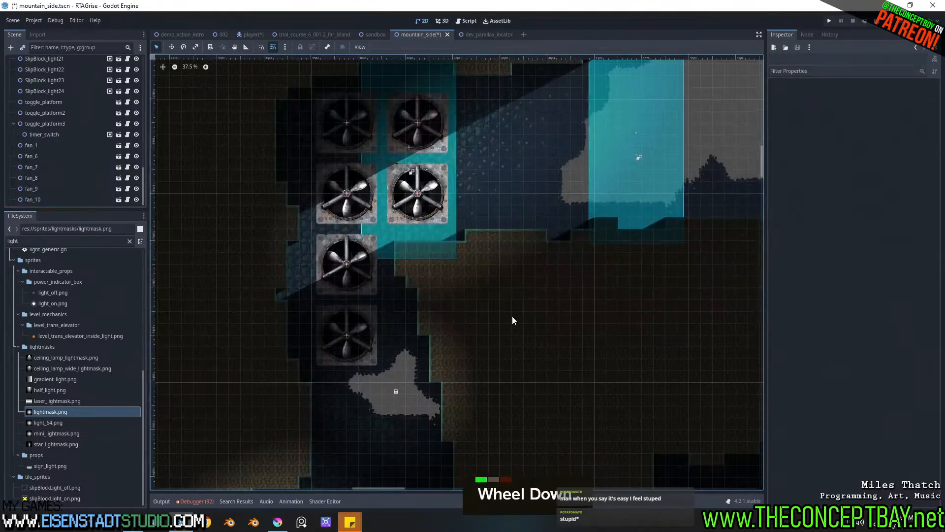
Step: Duplicate the upper fan of the second column and place the copy beside it, further into the horizontal passage
scroll(512, 316, "down", 6)
middle_click_drag(511, 316, 430, 286)
middle_click_drag(489, 279, 636, 249)
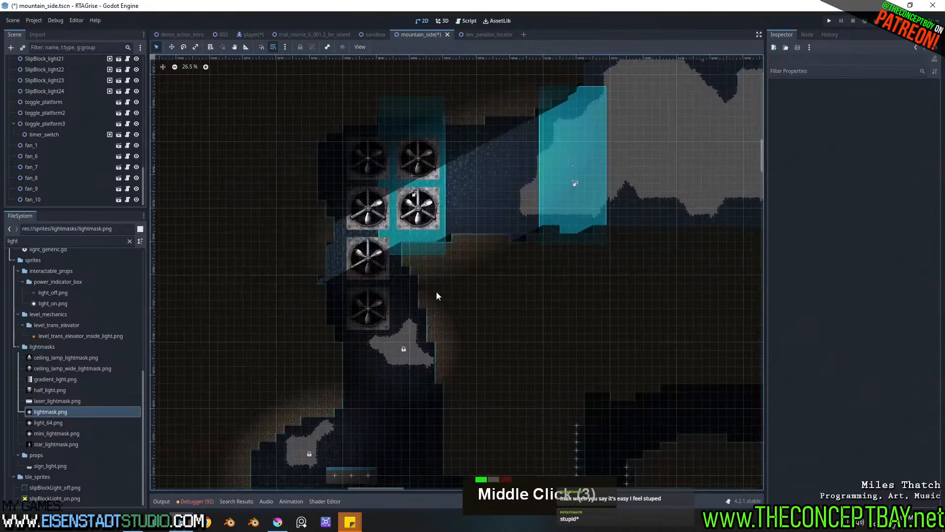
left_click(422, 157)
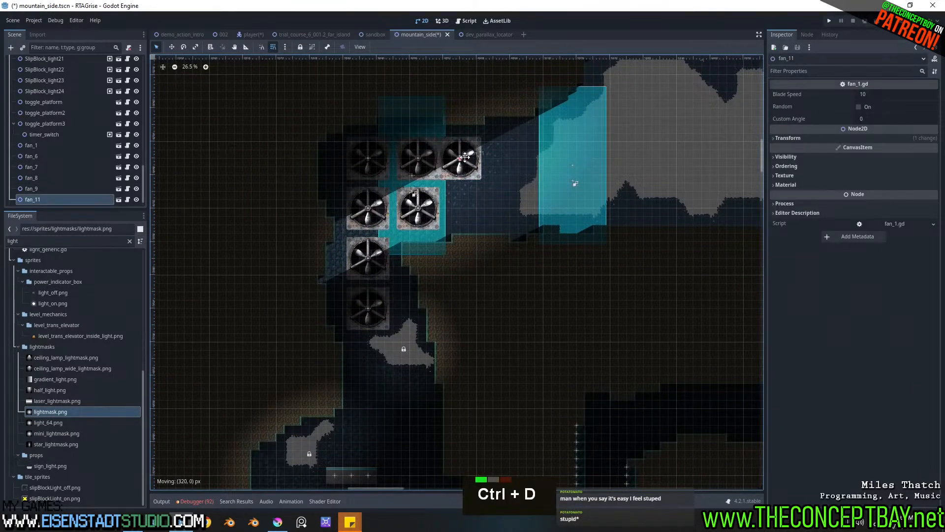
middle_click_drag(482, 272, 487, 204)
scroll(456, 298, "down", 1)
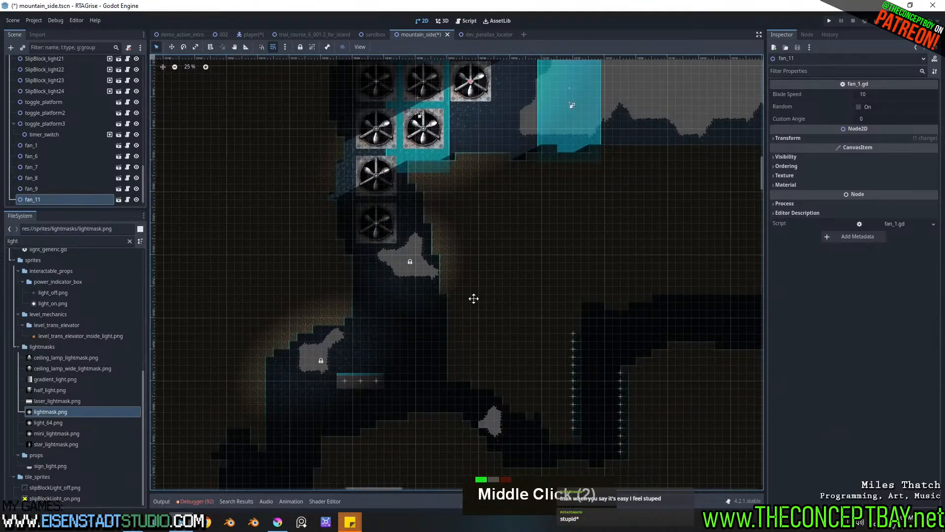
middle_click_drag(474, 305, 479, 206)
middle_click_drag(464, 259, 530, 217)
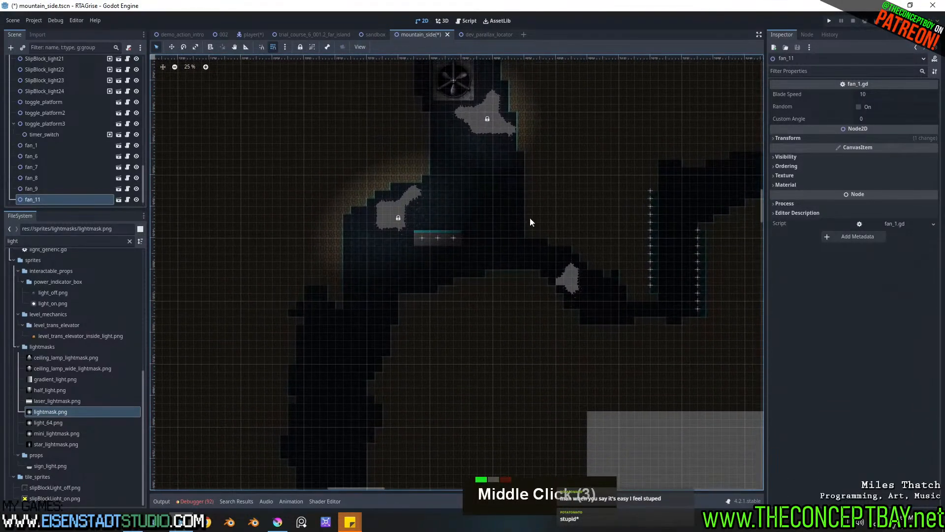
scroll(476, 252, "up", 10)
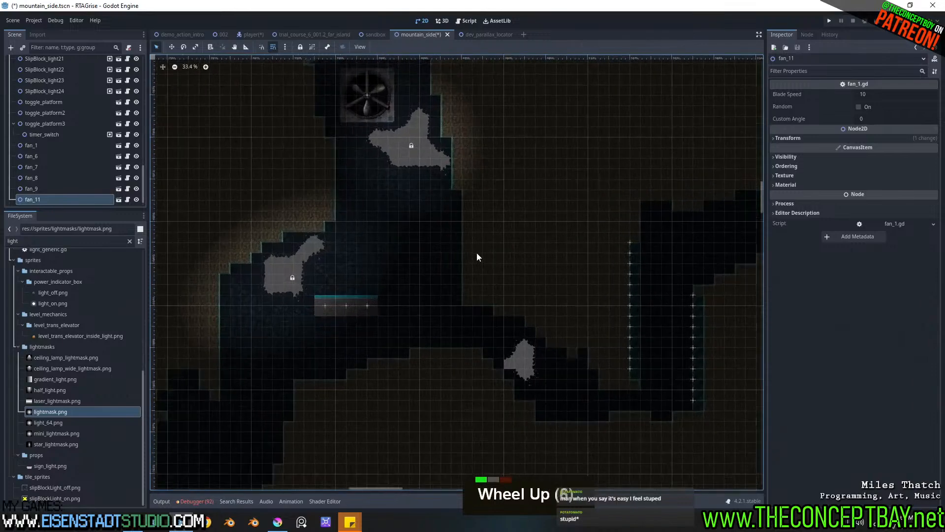
Step: Select the three toggle platforms below the shaft and move them up into the shaft opening against its left wall
left_click(329, 326)
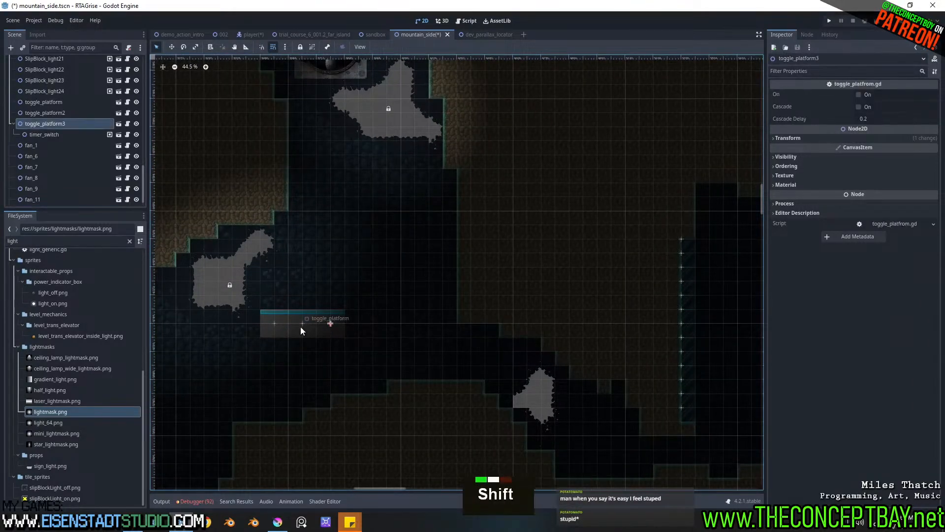
left_click(302, 326, "shift")
left_click(275, 327, "shift")
left_click_drag(284, 326, 309, 198)
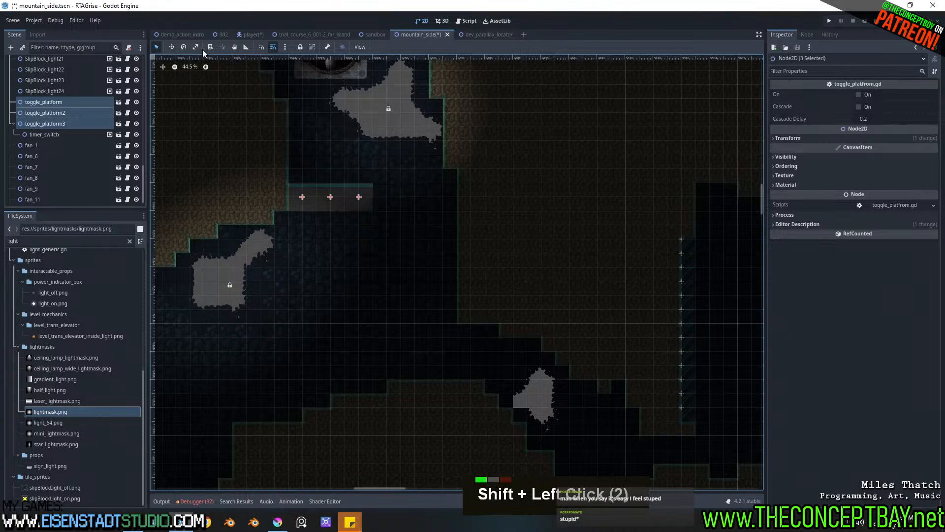
Step: Rotate the three selected toggle platforms 180 degrees so they face downward
left_click(183, 46)
left_click_drag(418, 177, 381, 193, "ctrl")
left_click(156, 46)
Step: Duplicate the three flipped platforms and place the copies beside them so the row spans the shaft
key("ctrl+d")
middle_click_drag(377, 200, 465, 298)
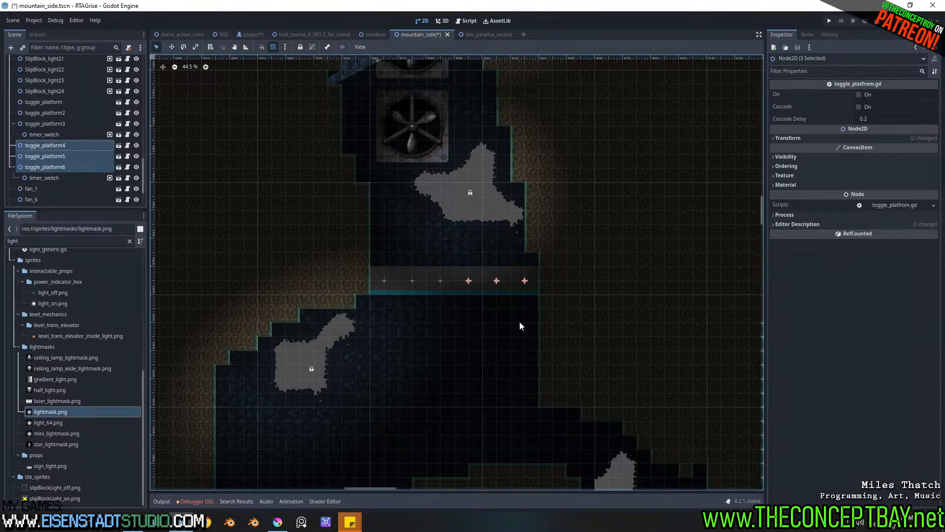
scroll(542, 287, "down", 4)
middle_click_drag(542, 287, 508, 297)
Step: Duplicate the platforms twice more to build a second six-platform row across the shaft, just above the first row
key("ctrl+d")
left_click(412, 266)
middle_click_drag(411, 266, 430, 214)
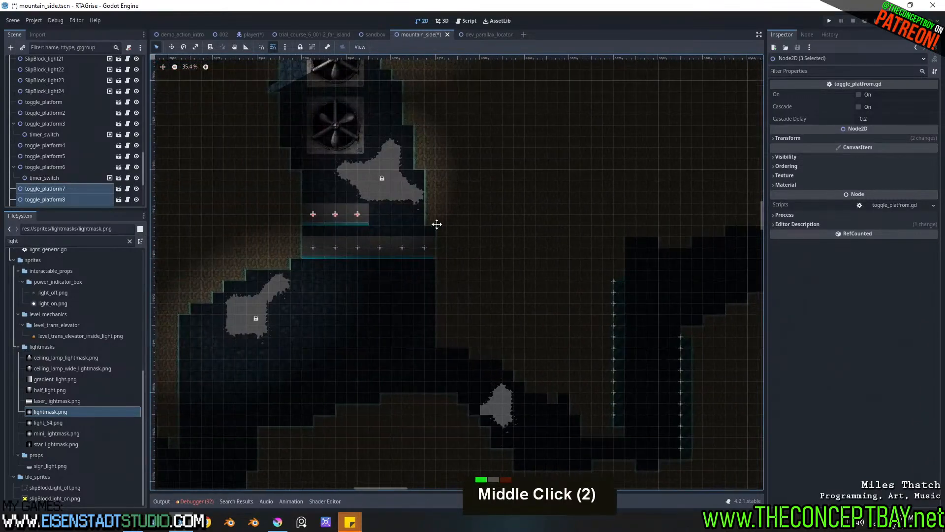
scroll(371, 262, "up", 2)
key("ctrl+d")
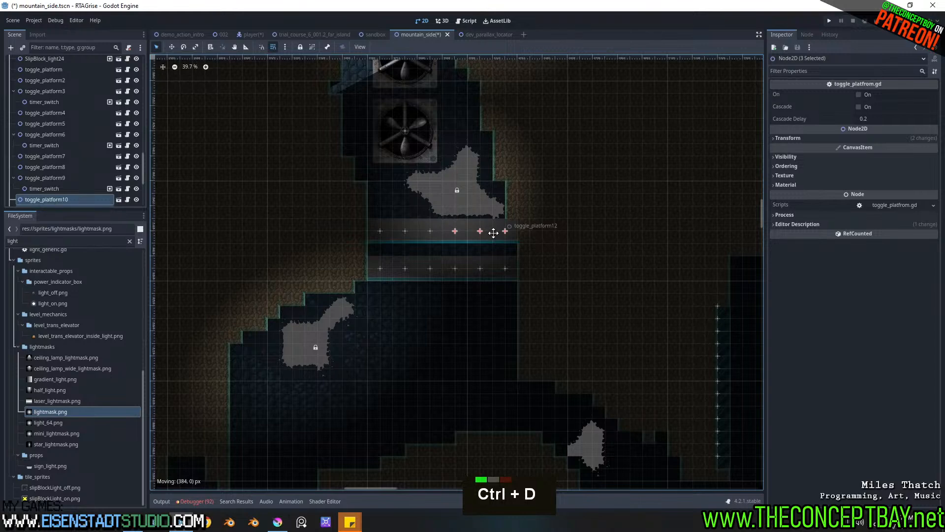
left_click(493, 232)
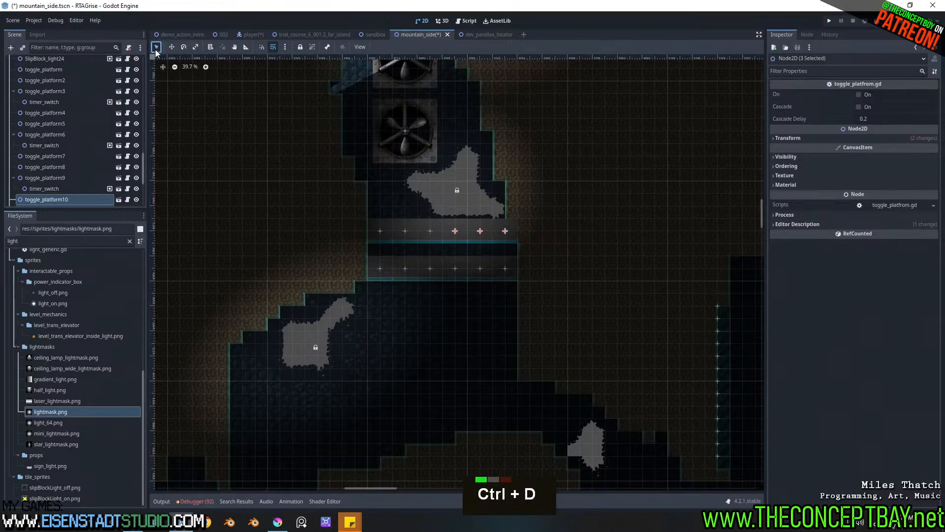
left_click(171, 47)
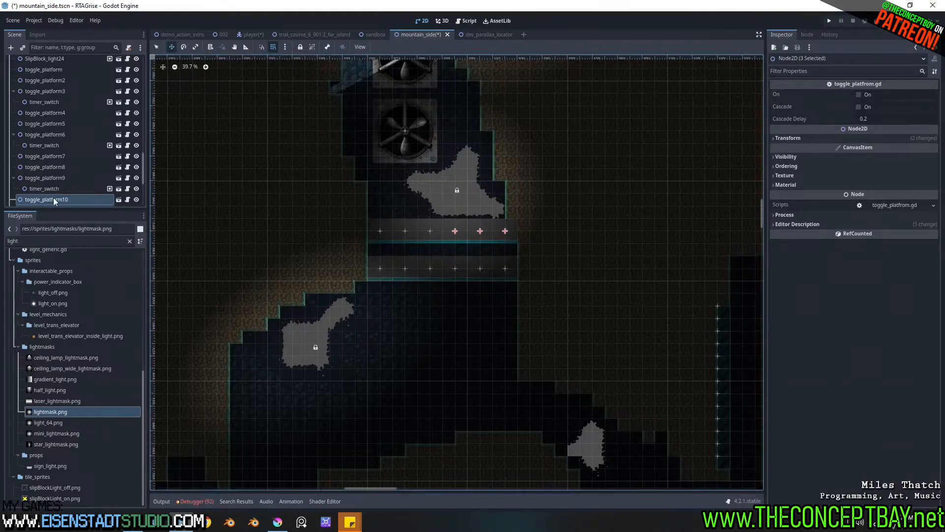
scroll(54, 187, "down", 4)
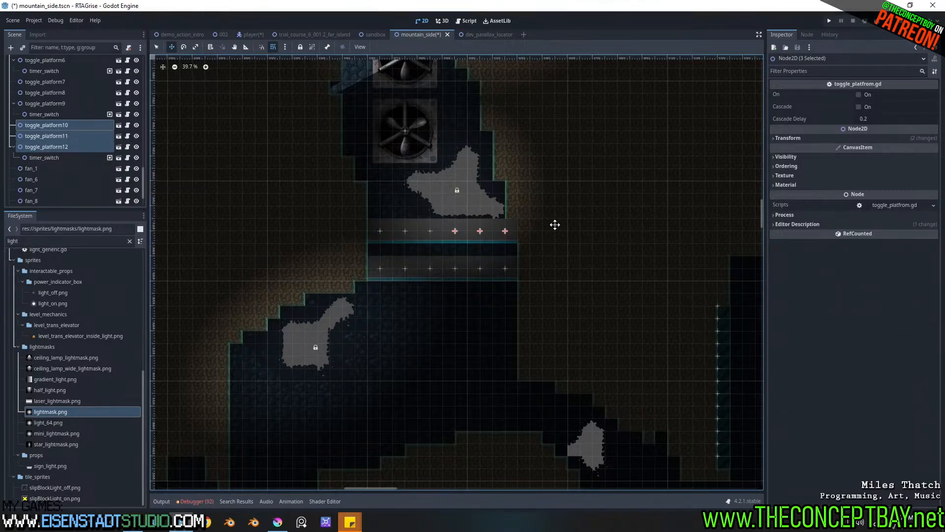
left_click_drag(601, 223, 574, 251, "ctrl")
key("ctrl+z")
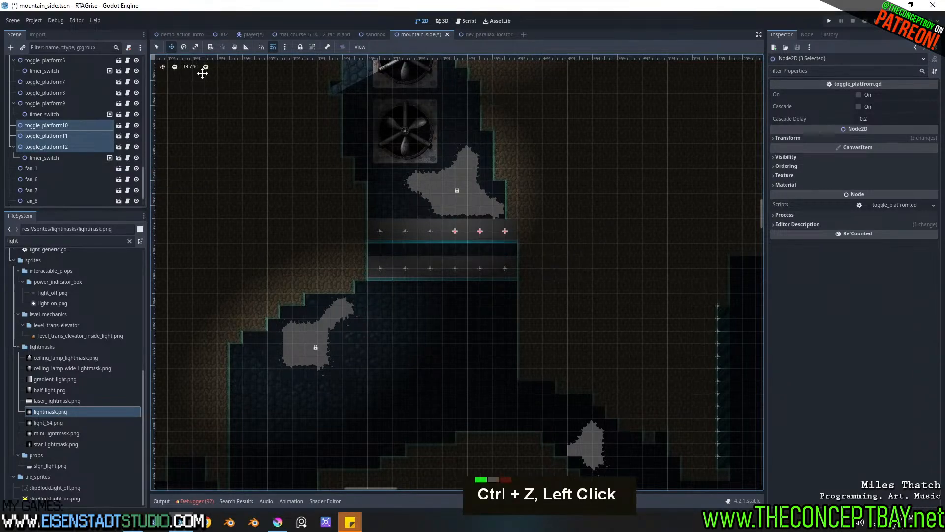
left_click(155, 38)
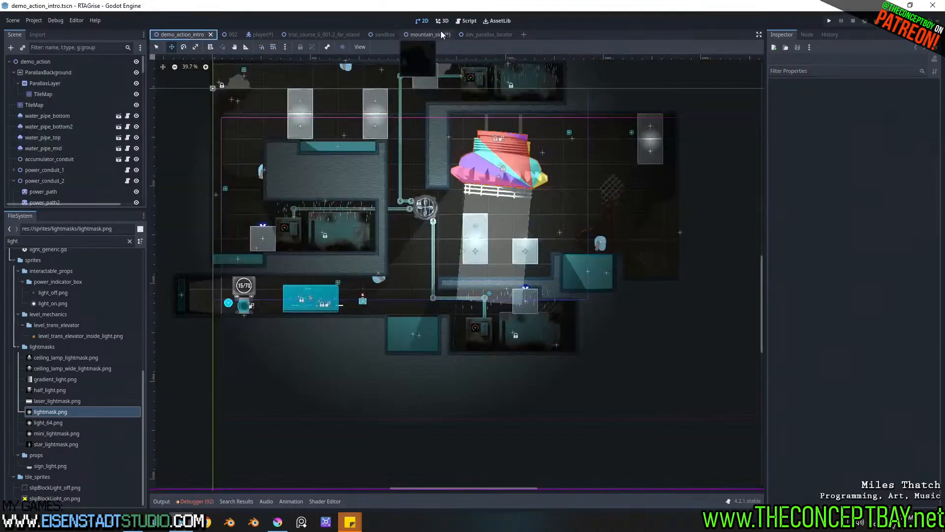
left_click(434, 35)
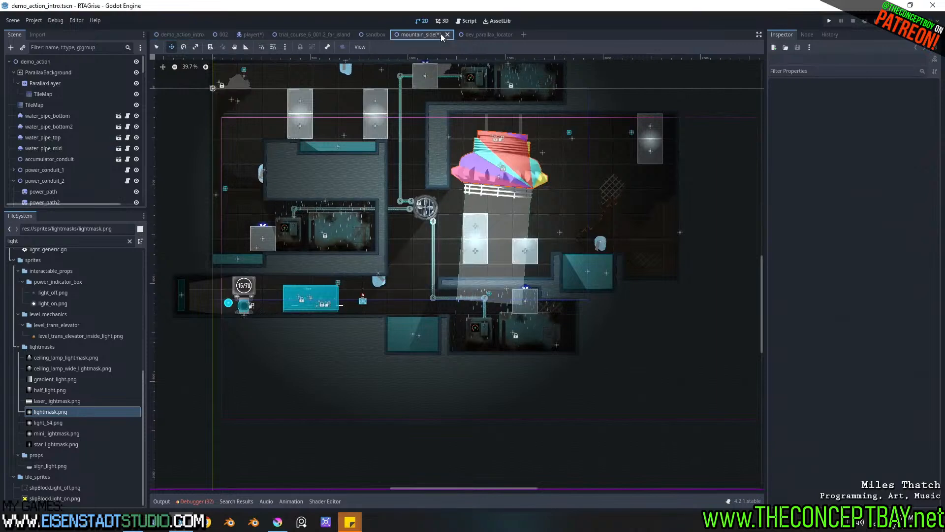
Step: Rotate both halves of the upper platform row 180 degrees so they face upward
left_click_drag(522, 231, 386, 218, "ctrl")
left_click(425, 230)
left_click(401, 232, "shift")
left_click(382, 232, "shift")
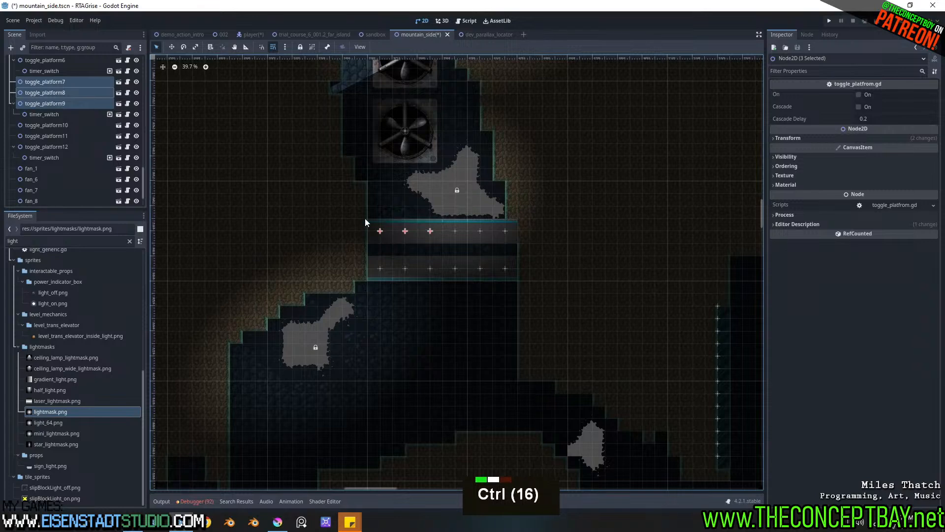
Step: Delete the duplicated timer_switch nodes under toggle_platform9, toggle_platform12 and toggle_platform6
left_click(65, 114)
left_click(54, 157, "ctrl")
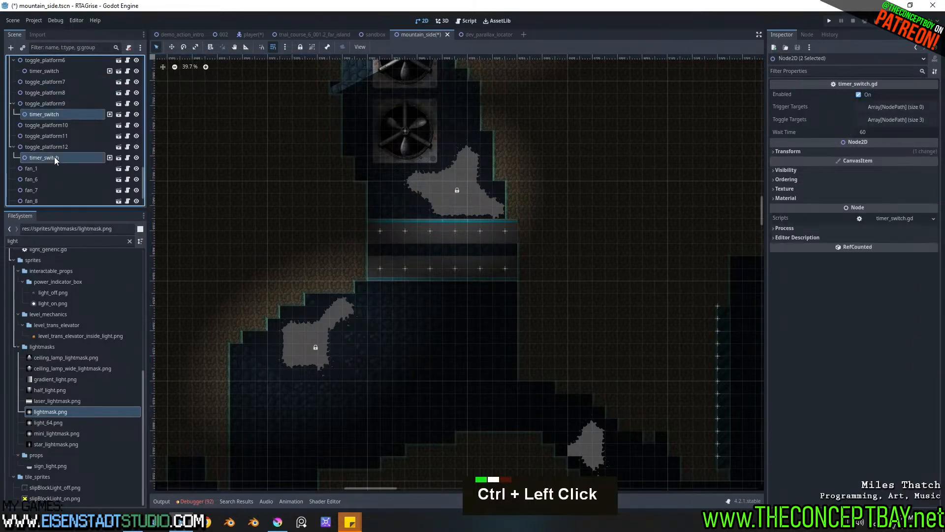
key("Delete")
key("Return")
scroll(54, 161, "up", 4)
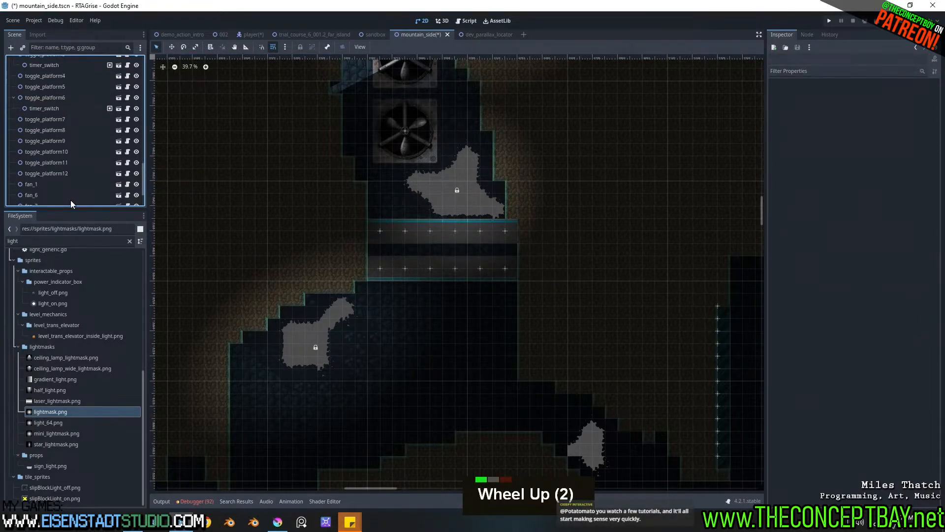
key("Delete")
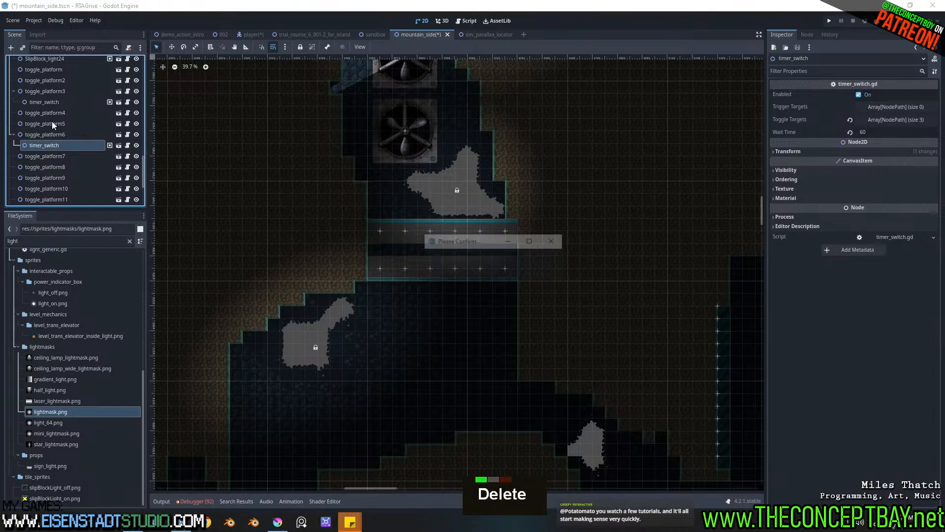
key("Return")
Step: Move the remaining timer_switch out of toggle_platform3 and place it above toggle_platform in the scene hierarchy
left_click(54, 101)
scroll(51, 127, "up", 2)
scroll(51, 127, "up", 1)
left_click_drag(46, 155, 52, 120)
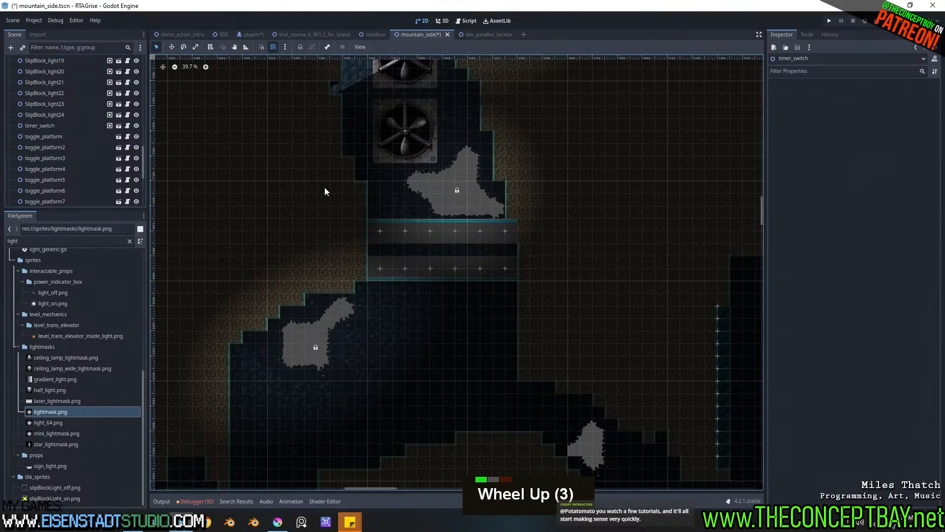
Step: Select all twelve toggle platforms and enable their On property
scroll(388, 352, "down", 1)
left_click(58, 147)
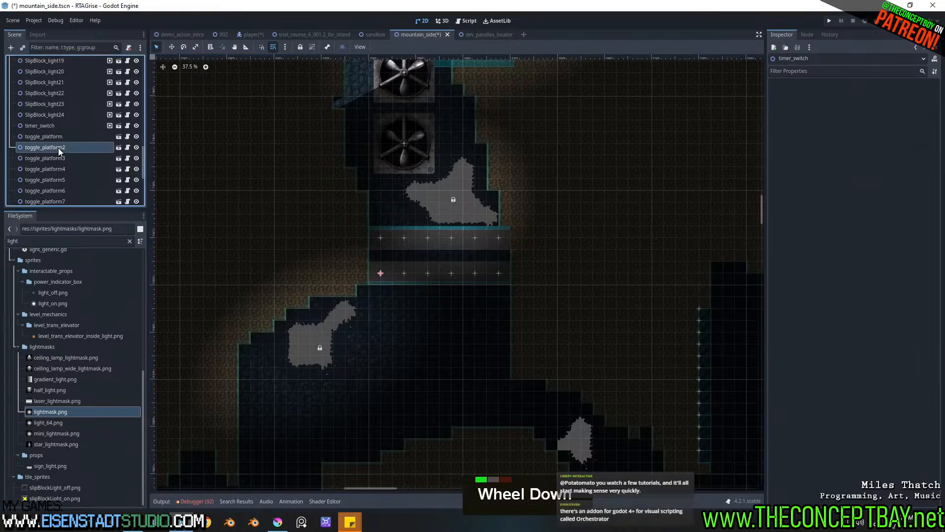
scroll(394, 390, "down", 3)
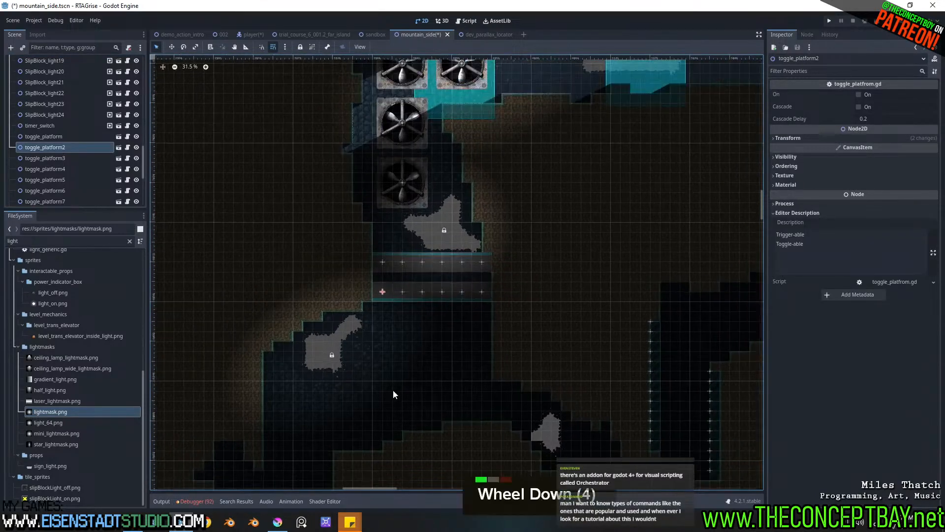
middle_click_drag(376, 370, 515, 280)
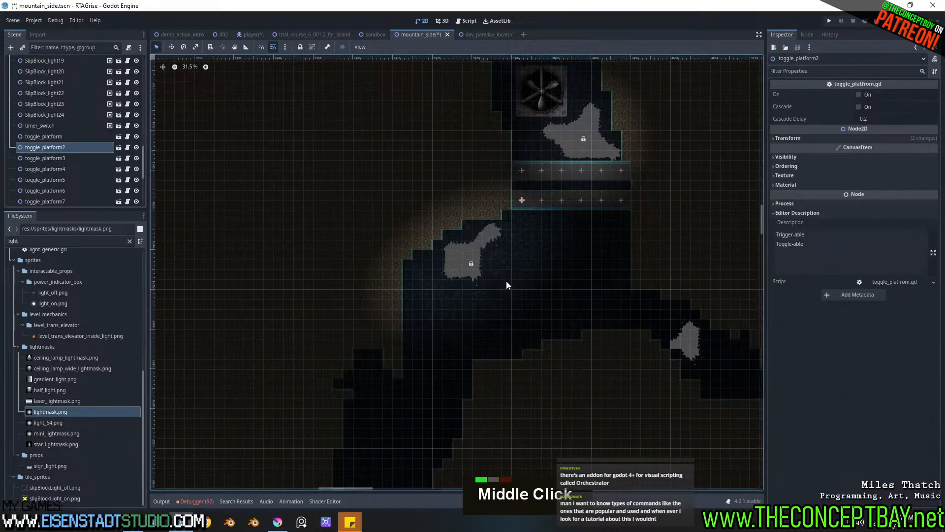
scroll(75, 143, "down", 6)
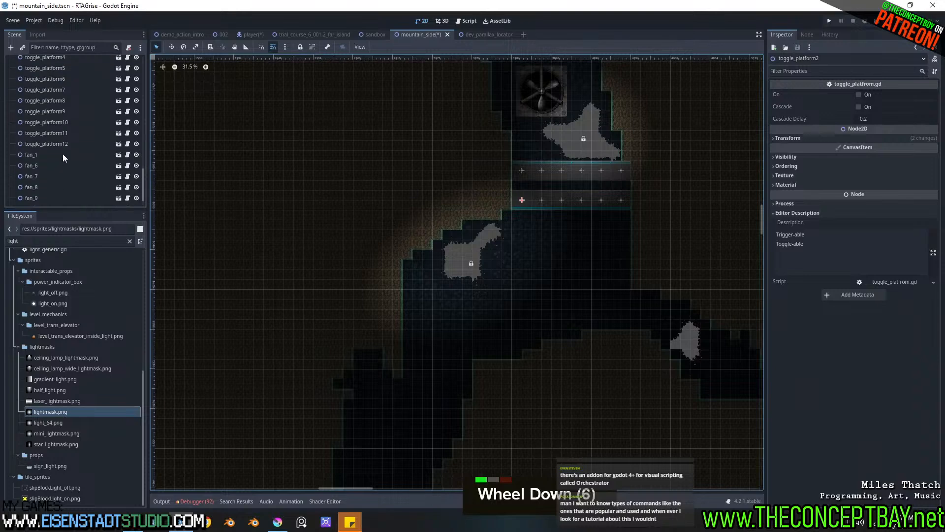
left_click(57, 143)
scroll(57, 143, "up", 4)
left_click(59, 99, "shift")
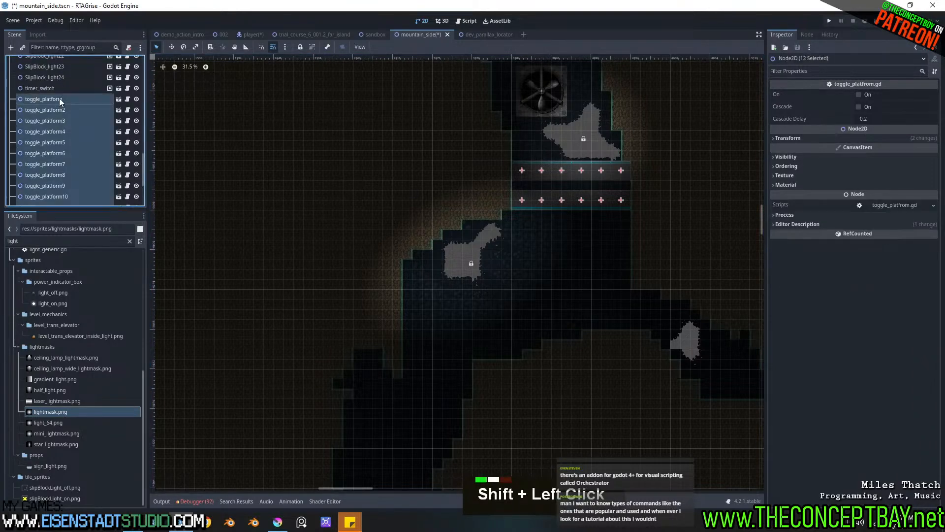
left_click(861, 93)
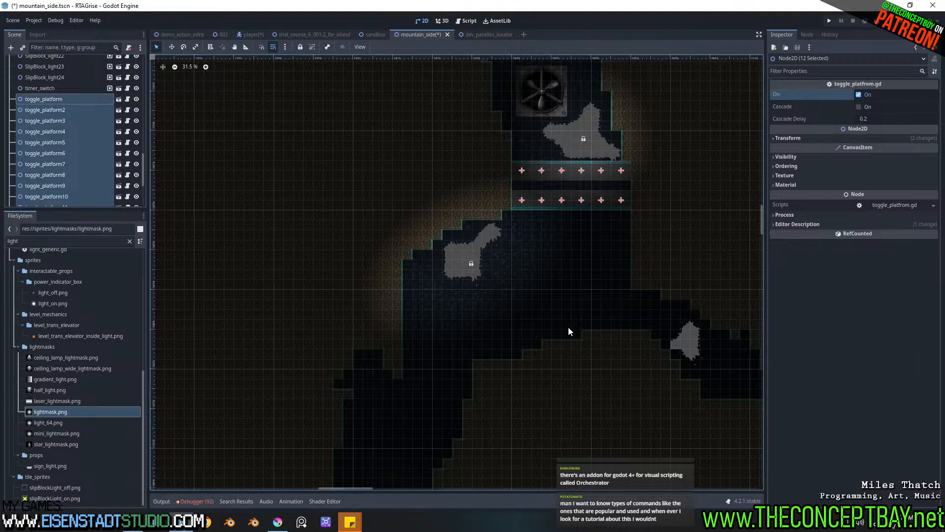
Step: Delete the rightmost toggle platform from each of the two rows
left_click(171, 47)
middle_click_drag(612, 261, 513, 278)
left_click(156, 48)
left_click(565, 207)
double_click(519, 216)
left_click(519, 187, "shift")
key("Delete")
key("Return")
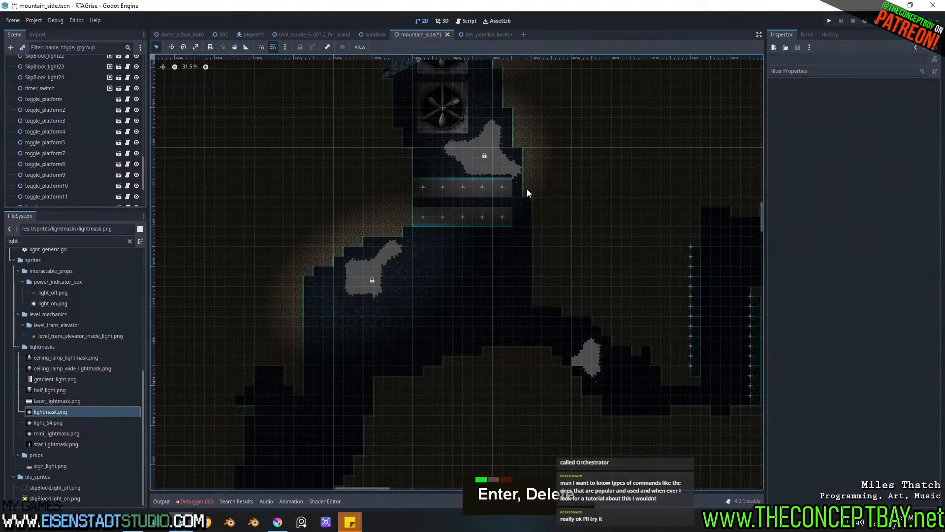
Step: Extend the shaft's right wall to the ends of the platform rows using the soil terrain on the walls tilemap
scroll(49, 119, "up", 15)
scroll(49, 120, "up", 5)
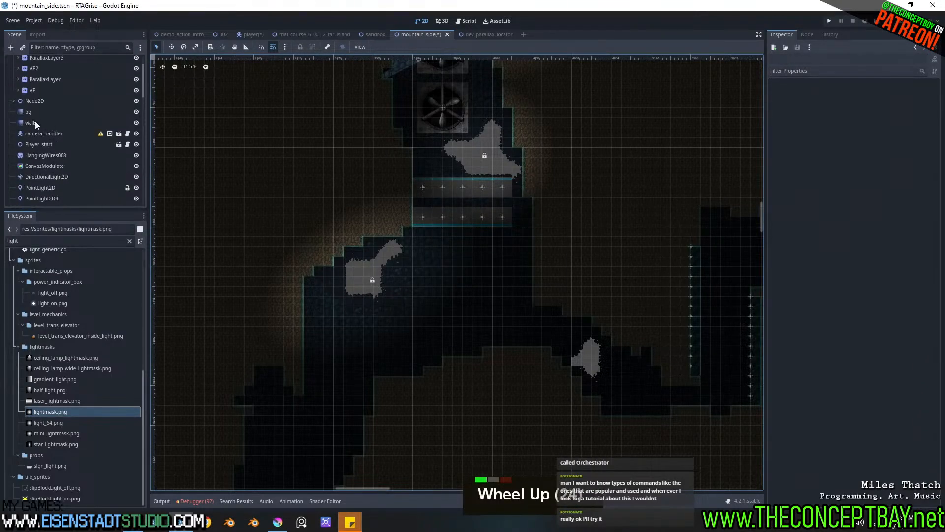
double_click(40, 122)
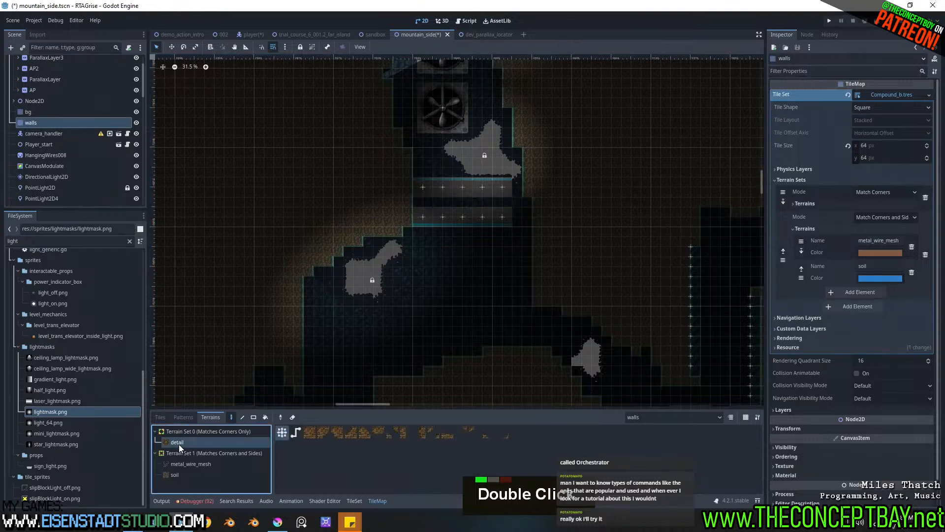
left_click(180, 474)
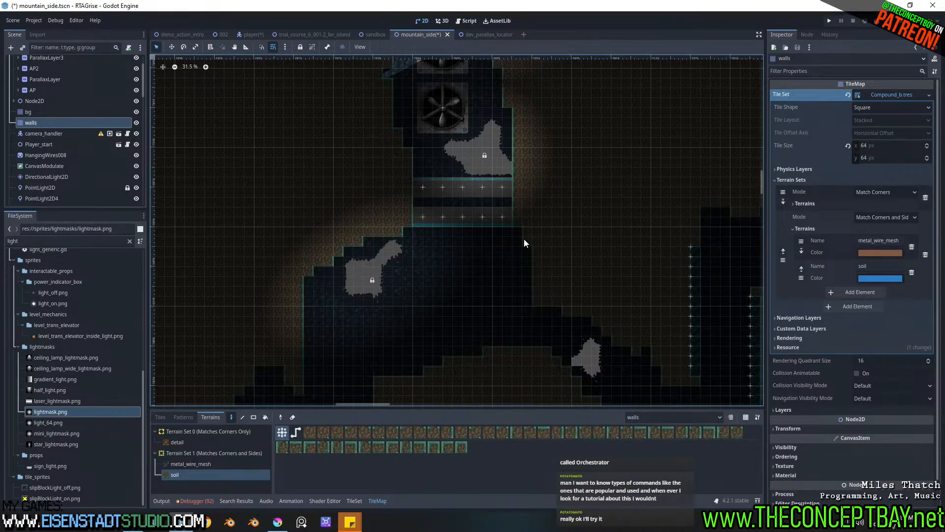
scroll(545, 262, "down", 1)
scroll(544, 262, "up", 3)
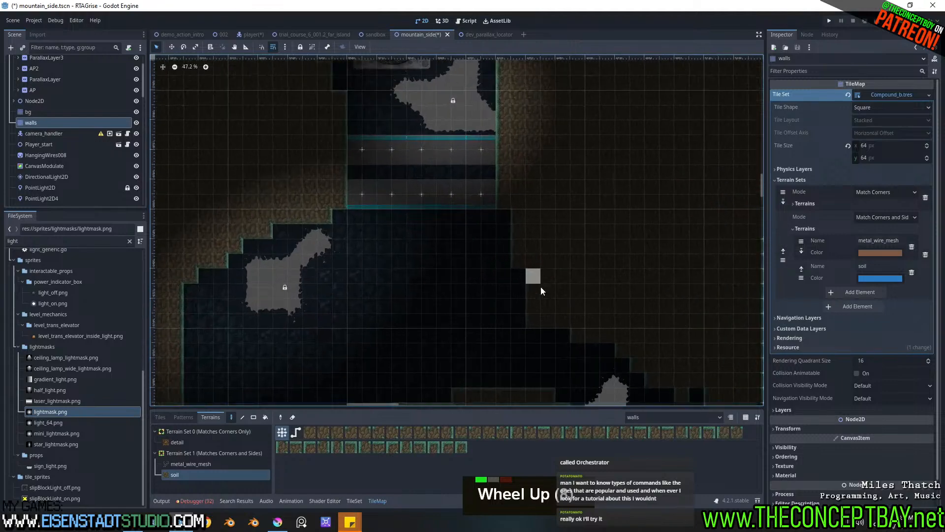
Step: Paint a soil ledge about seven tiles wide below the platforms and lower the ceiling where the right-hand passage begins
middle_click_drag(538, 281, 582, 219)
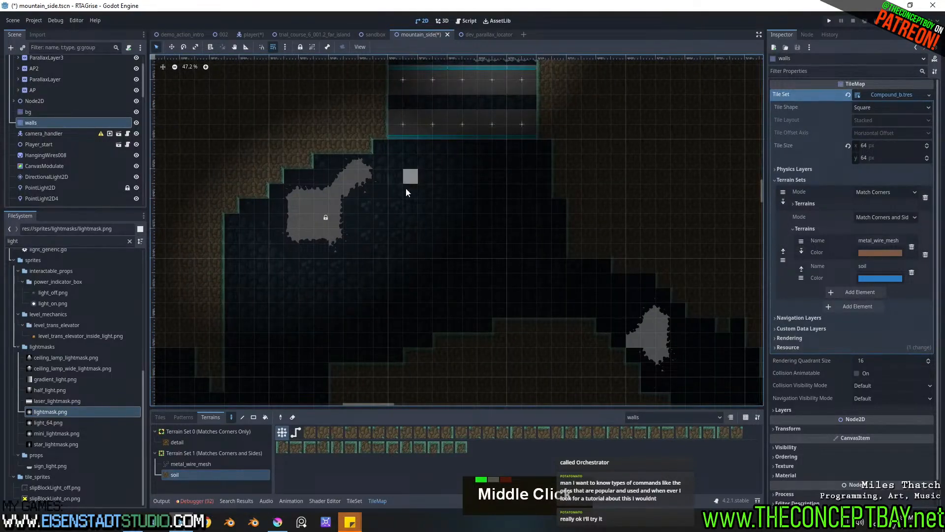
left_click_drag(367, 222, 453, 232)
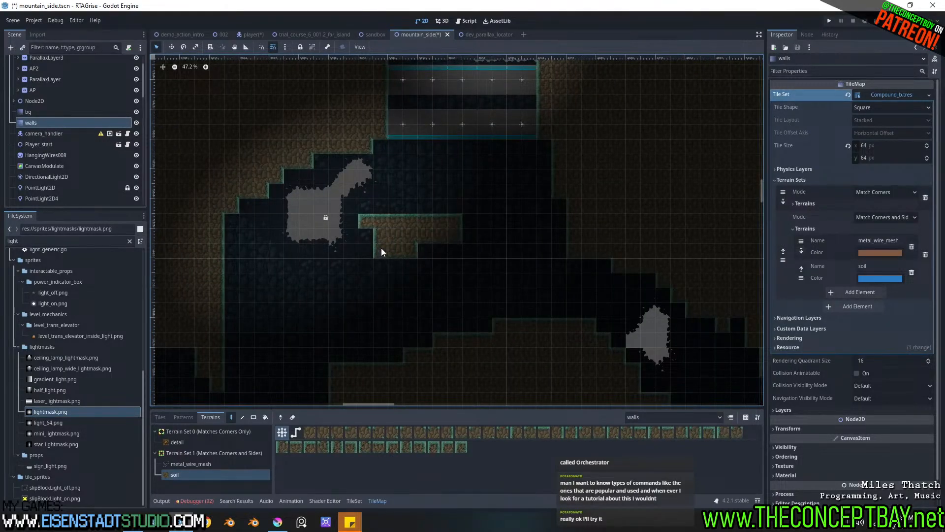
left_click_drag(607, 273, 562, 273)
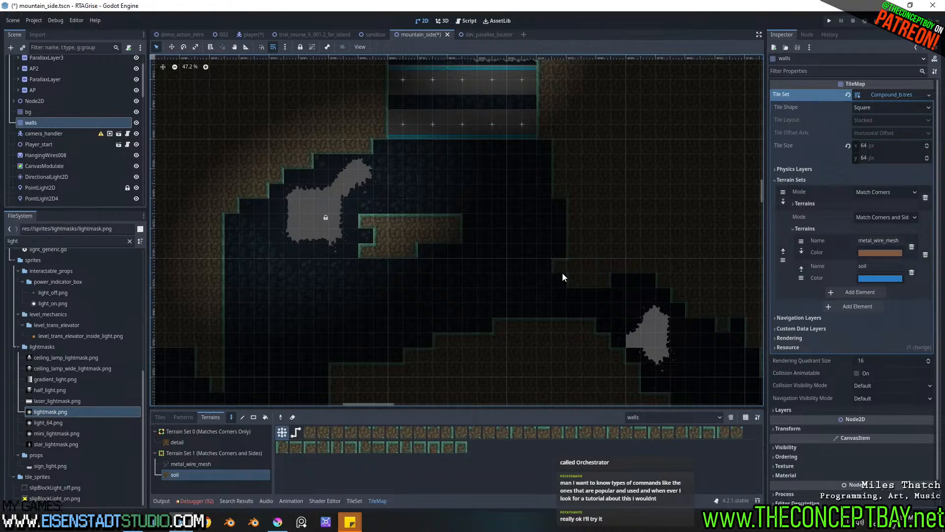
Step: Examine the layout of the platform rows, the new soil ledge and the surrounding cave passages
middle_click_drag(478, 114, 446, 189)
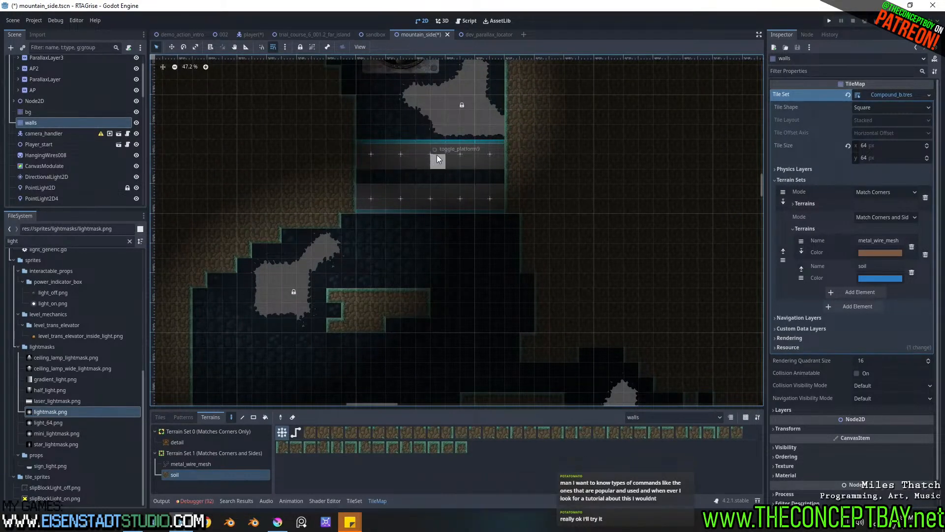
scroll(427, 210, "down", 2)
middle_click_drag(409, 299, 424, 241)
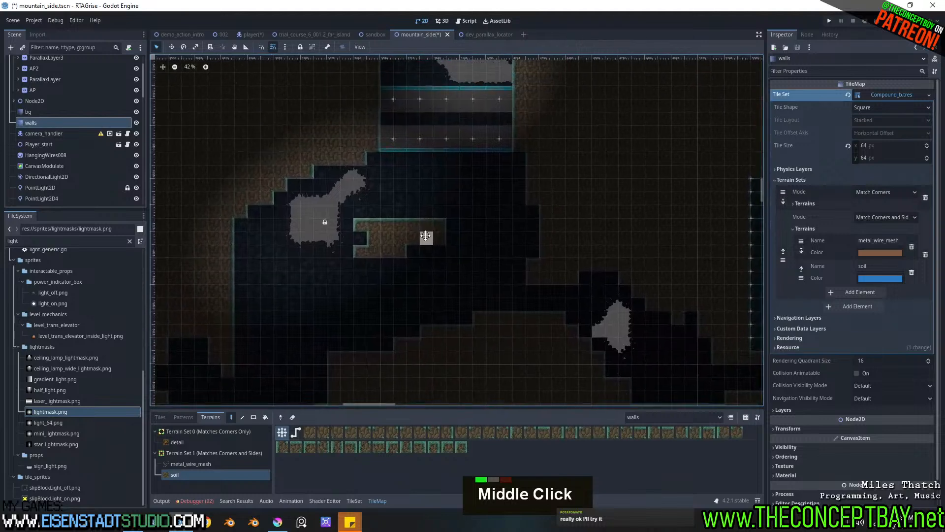
scroll(423, 243, "down", 3)
mouse_move(396, 294)
middle_mouse_down()
mouse_move(408, 256)
mouse_move(396, 279)
middle_mouse_up()
middle_click_drag(498, 241, 525, 227)
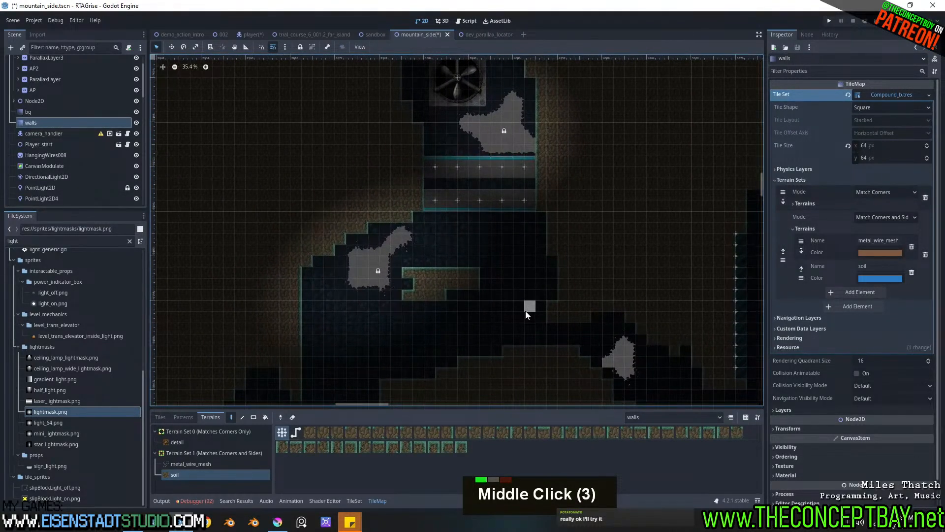
middle_click_drag(515, 297, 494, 284)
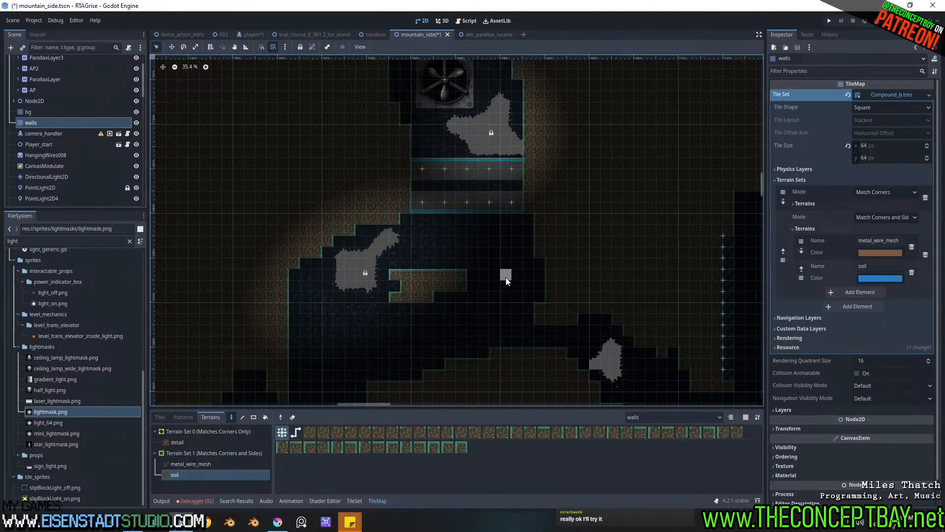
middle_click_drag(506, 248, 507, 199)
Step: Switch to the player scene and open the class documentation for its root player node
left_click(254, 35)
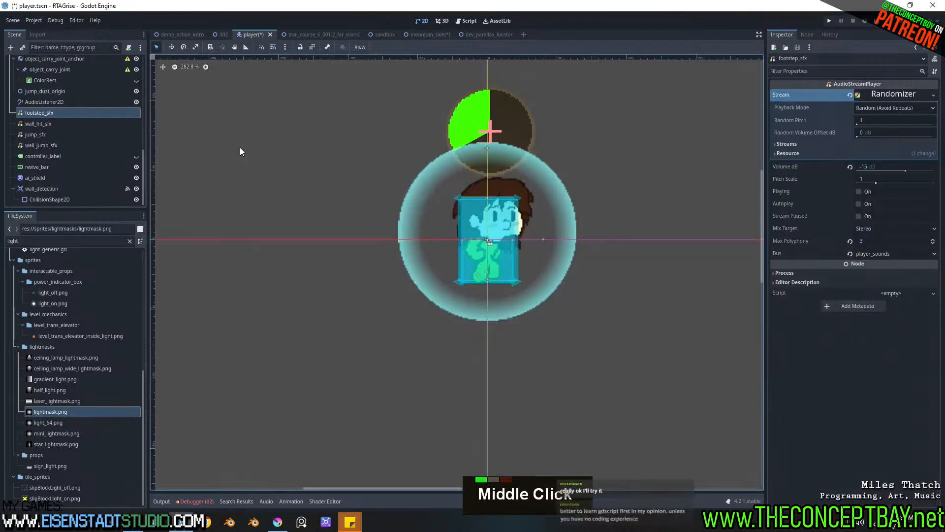
scroll(66, 96, "up", 5)
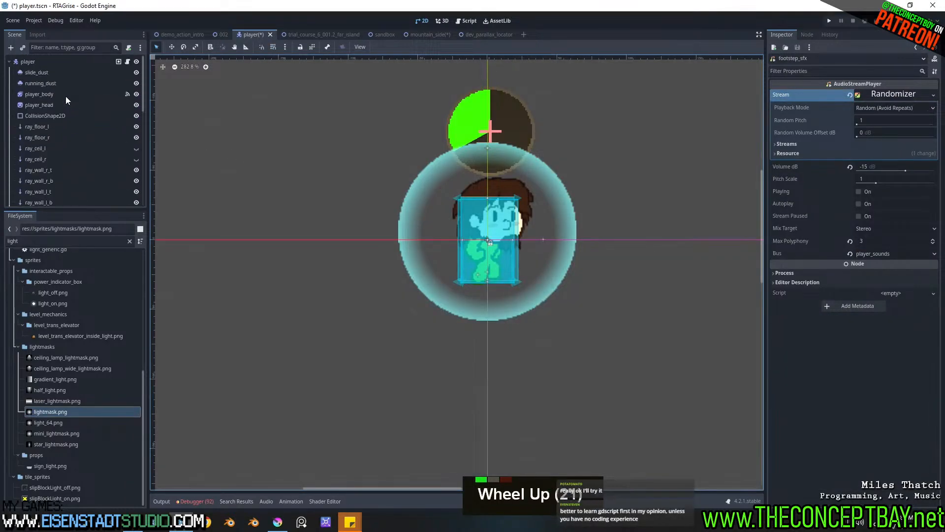
left_click(34, 64)
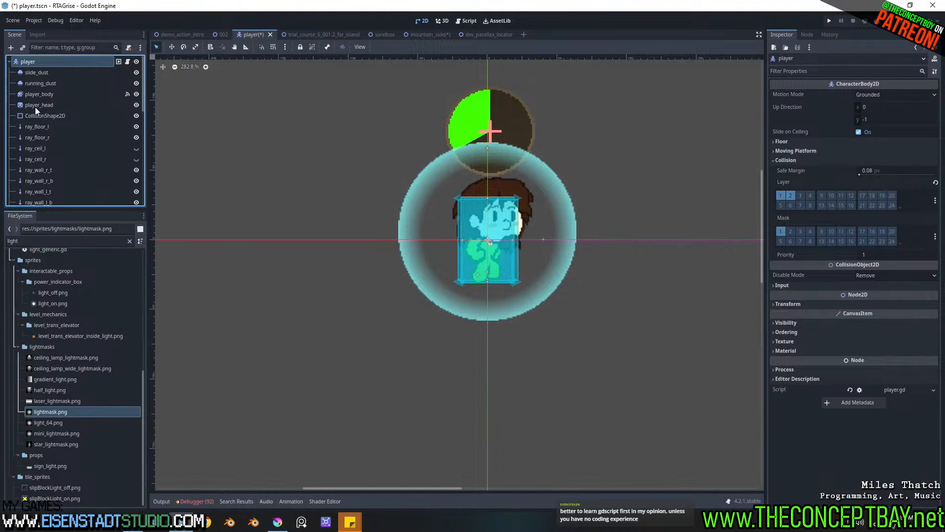
right_click(25, 60)
left_click(45, 226)
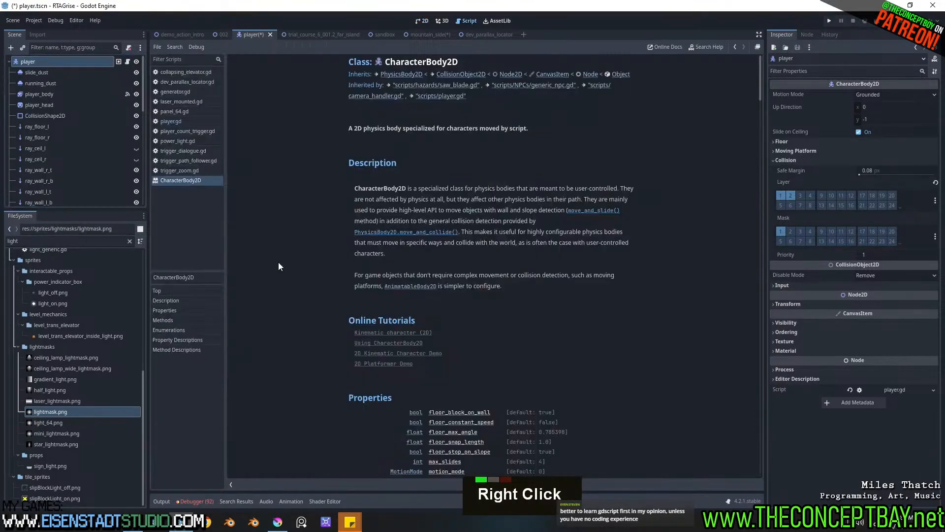
Step: Review the Properties and Methods sections of the CharacterBody2D class reference
scroll(338, 272, "down", 5)
left_click_drag(351, 135, 394, 141)
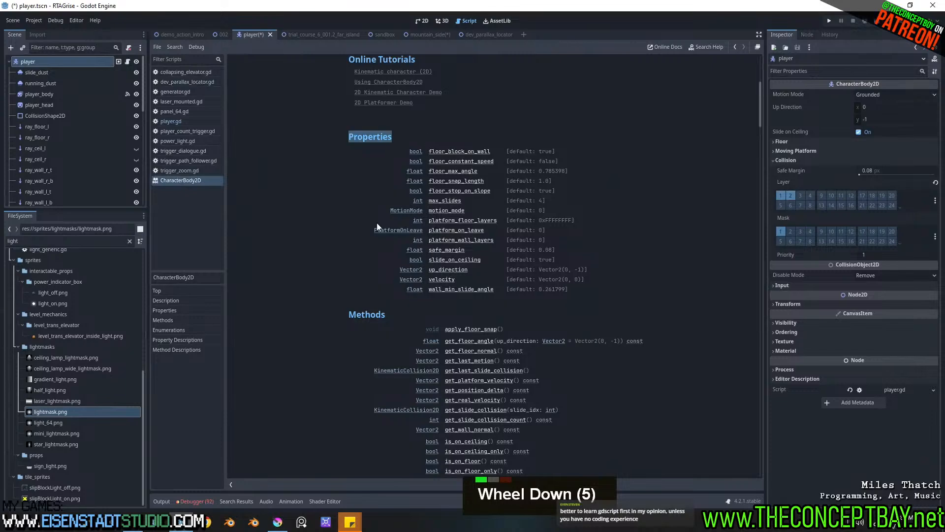
middle_click(393, 206)
left_click_drag(354, 316, 389, 320)
scroll(390, 327, "down", 2)
scroll(390, 332, "down", 1)
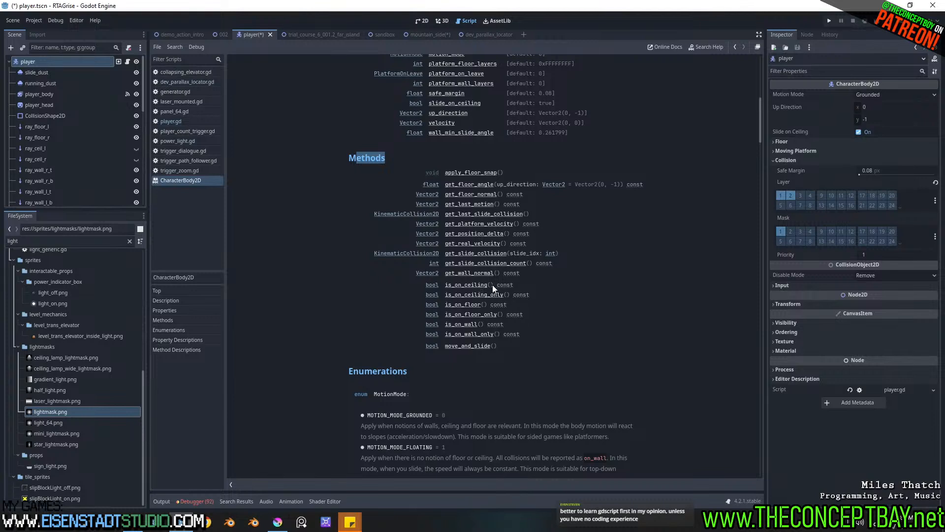
Step: Examine the is_on_ceiling(), is_on_floor(), is_on_wall() and move_and_slide() entries in the CharacterBody2D method list
left_click_drag(492, 285, 448, 285)
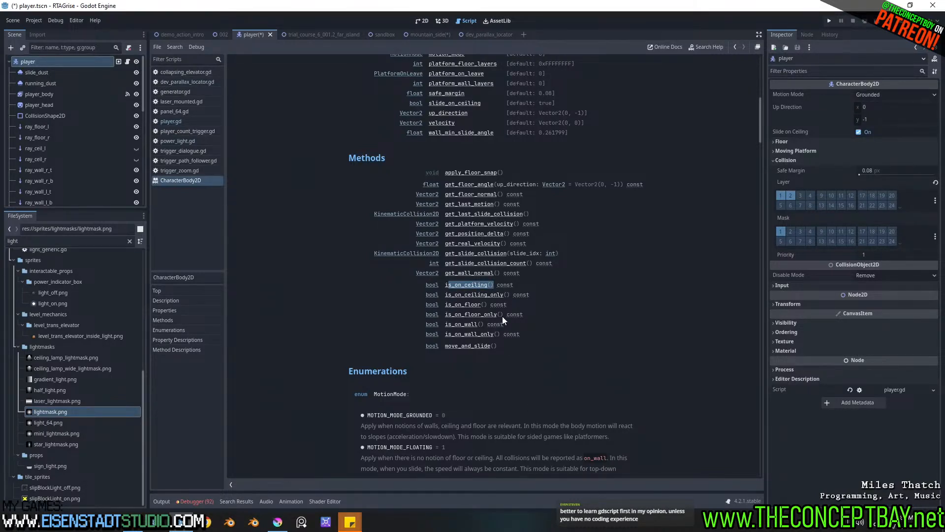
left_click_drag(487, 305, 444, 305)
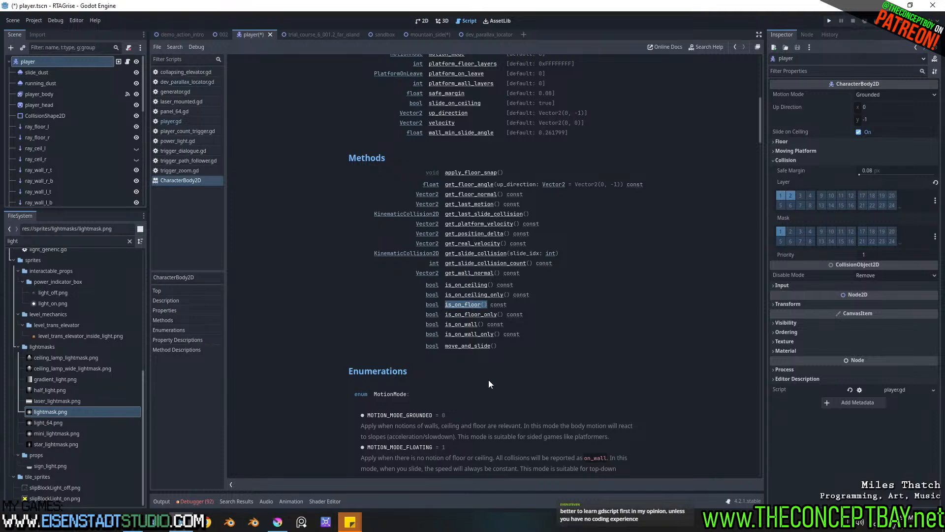
left_click_drag(485, 323, 437, 325)
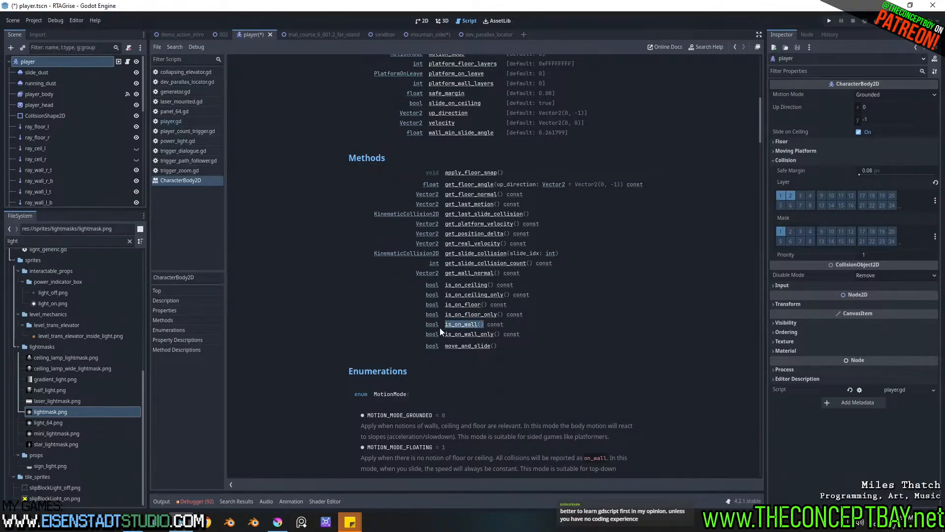
left_click(486, 324)
scroll(566, 341, "up", 2)
left_click_drag(498, 451, 459, 453)
left_click(455, 464)
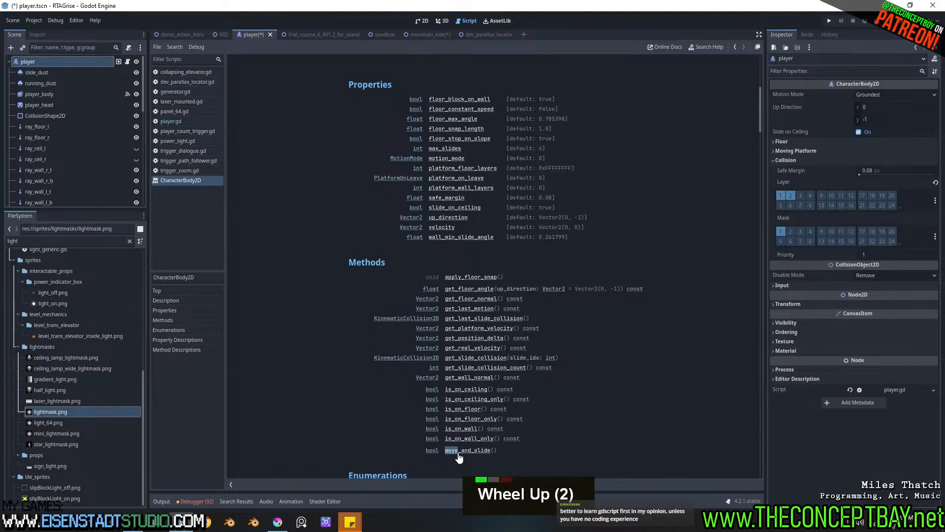
left_click(504, 453)
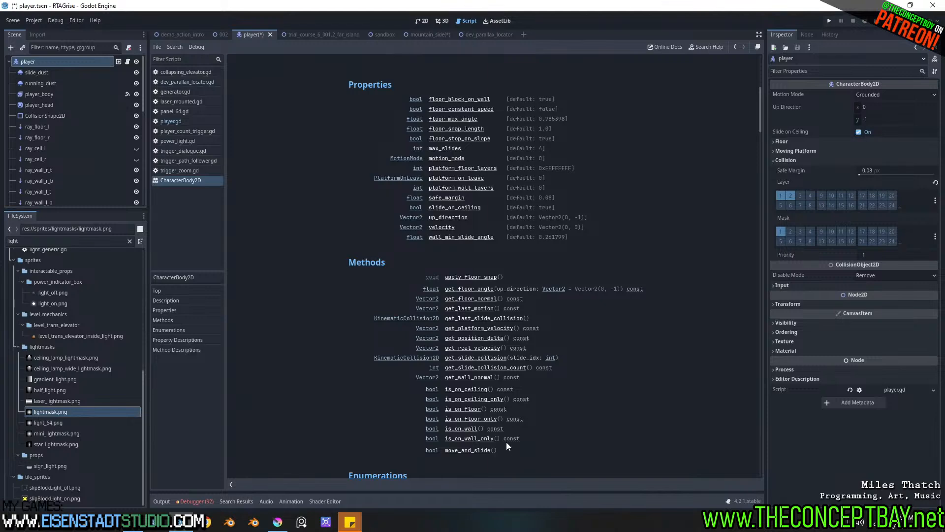
Step: Read the start of the move_and_slide() method description and follow its reference to the velocity property
left_click(466, 450)
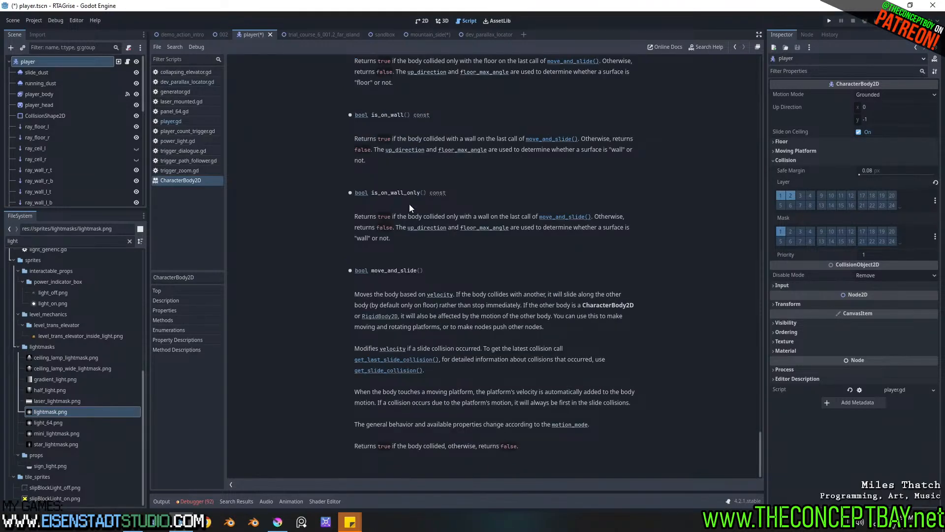
scroll(410, 197, "up", 2)
scroll(352, 356, "down", 1)
left_click_drag(364, 344, 453, 350)
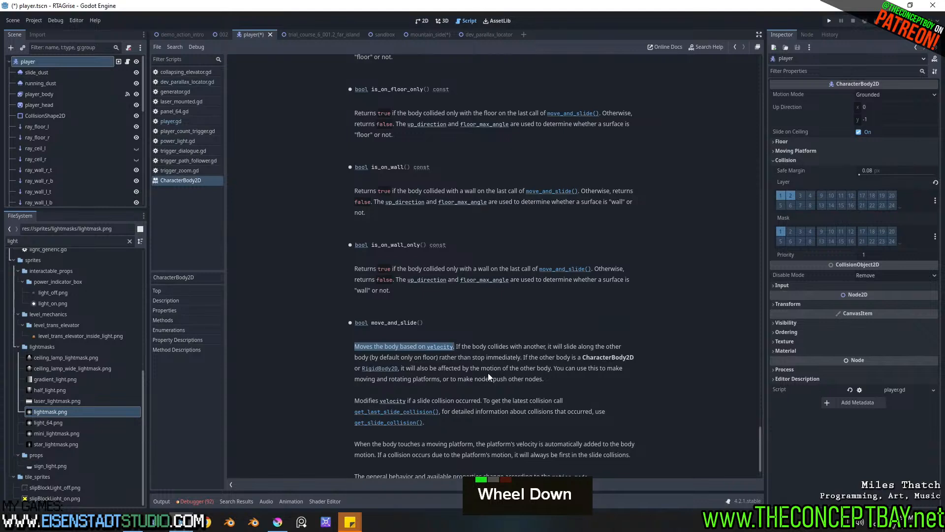
left_click(441, 348)
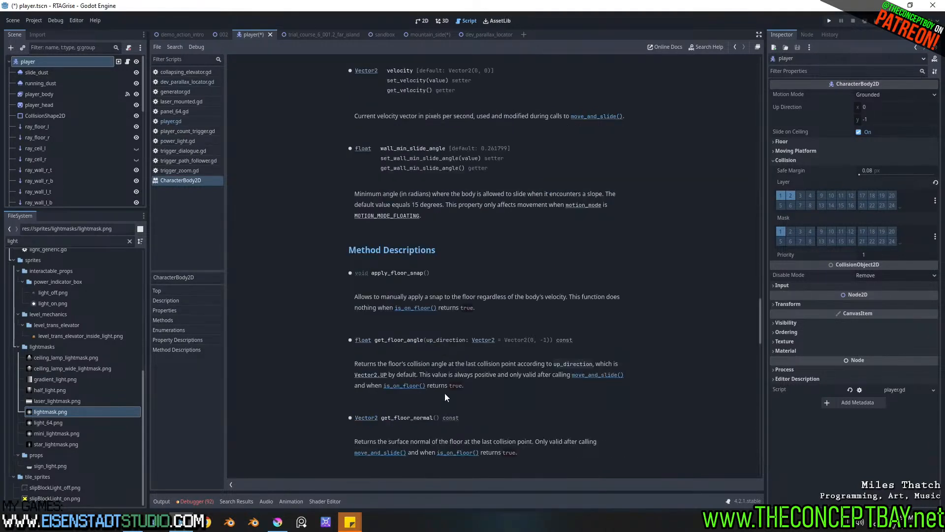
Step: Read the velocity property's description and default value, and open the Vector2 class reference from its type
left_click_drag(360, 115, 473, 117)
left_click(473, 117)
left_click_drag(449, 70, 474, 71)
double_click(487, 70)
left_click_drag(449, 70, 487, 71)
left_click(364, 71)
Step: Look through the Vector2 method list and examine angle_to_point with its to: Vector2 parameter
scroll(512, 231, "down", 4)
scroll(512, 230, "down", 3)
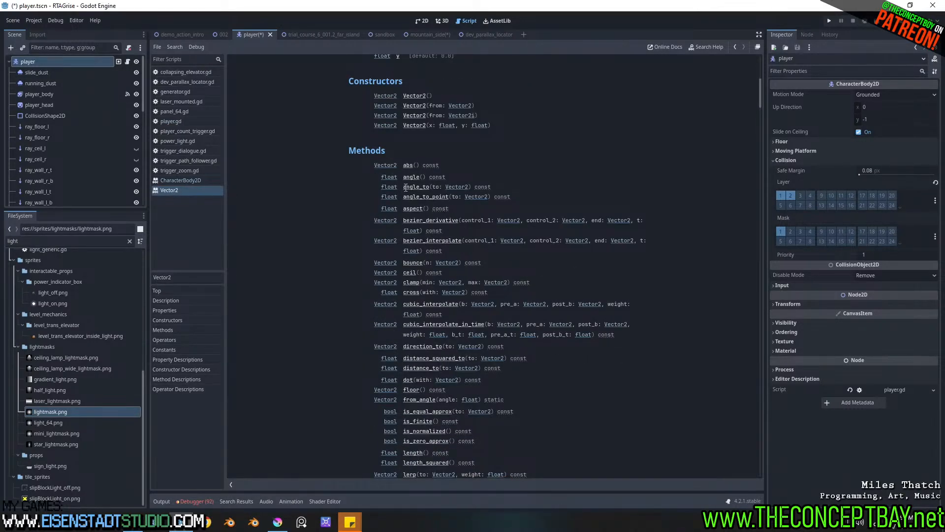
mouse_move(422, 198)
left_mouse_down()
mouse_move(403, 199)
mouse_move(426, 188)
mouse_move(448, 197)
mouse_move(407, 197)
left_mouse_up()
scroll(575, 211, "down", 4)
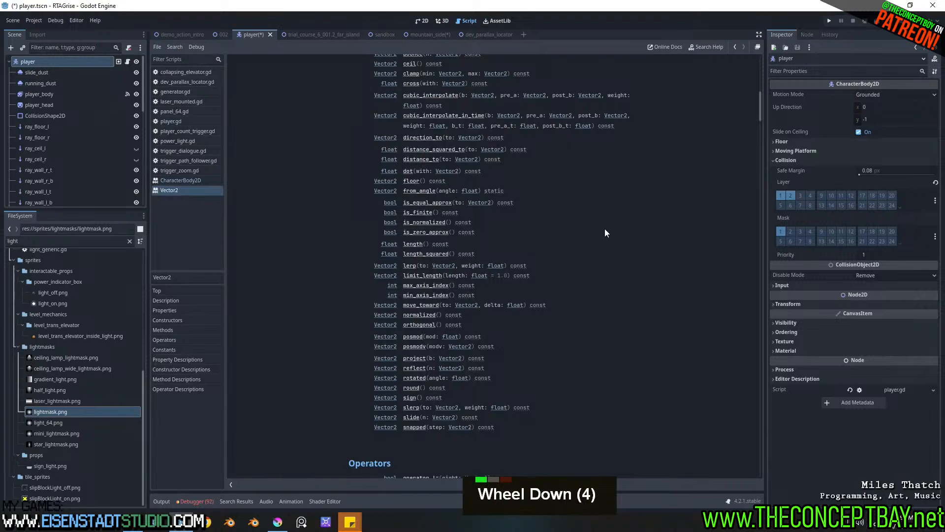
scroll(457, 185, "up", 5)
left_click_drag(402, 248, 451, 250)
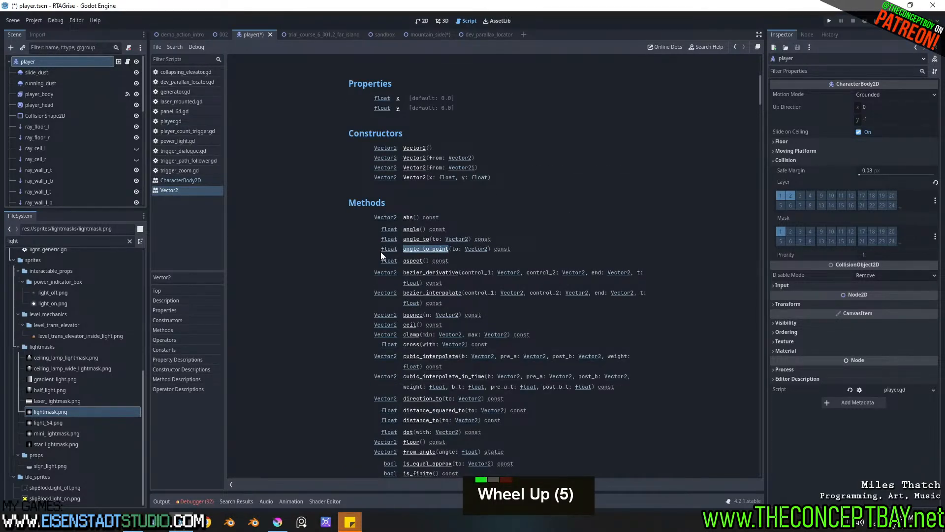
left_click_drag(452, 250, 488, 250)
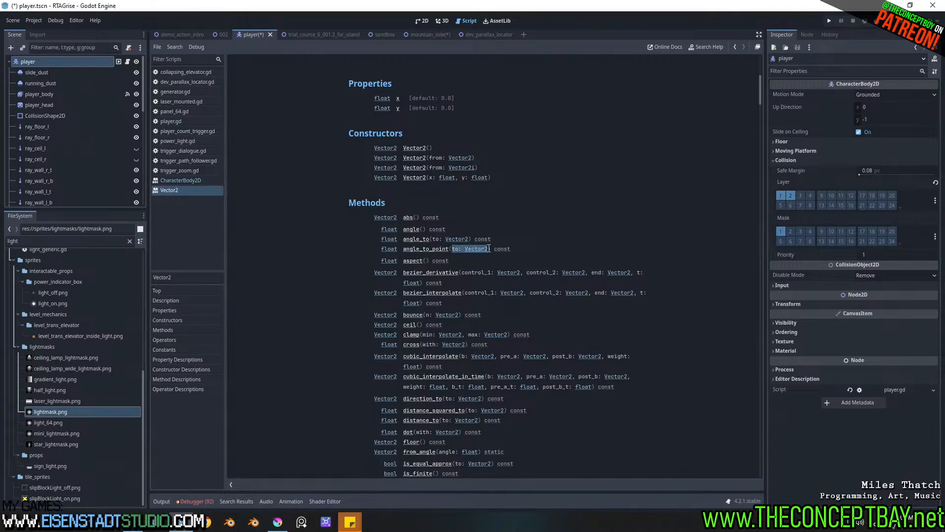
left_click(546, 254)
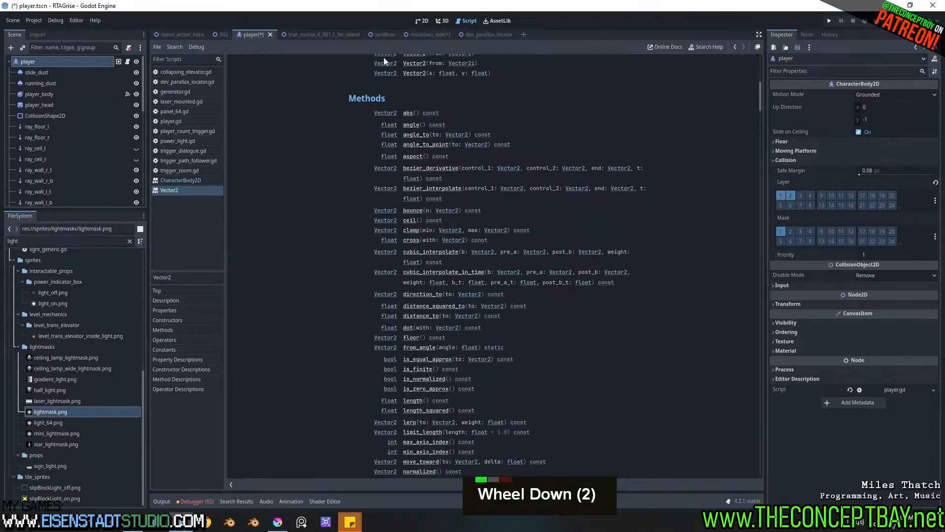
Step: Examine the distance_to and direction_to methods in the Vector2 reference, including direction_to's return type
scroll(548, 367, "down", 2)
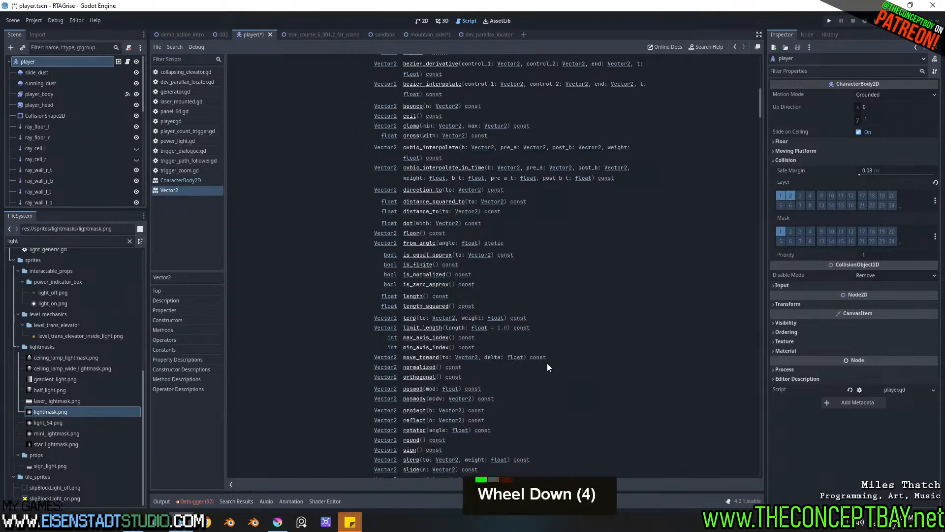
left_click_drag(435, 210, 439, 213)
scroll(436, 328, "down", 1)
scroll(443, 328, "up", 2)
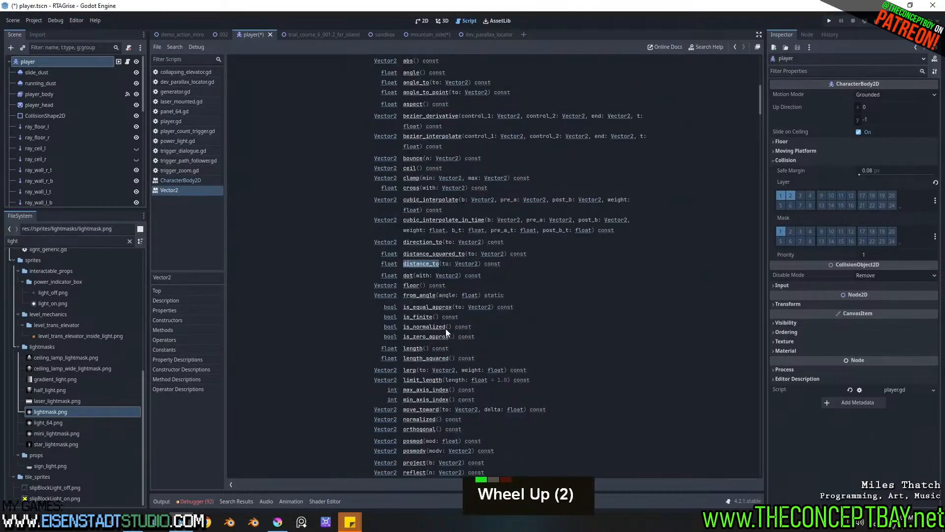
mouse_move(404, 242)
left_mouse_down()
mouse_move(440, 243)
mouse_move(389, 244)
mouse_move(398, 242)
left_mouse_up()
double_click(398, 242)
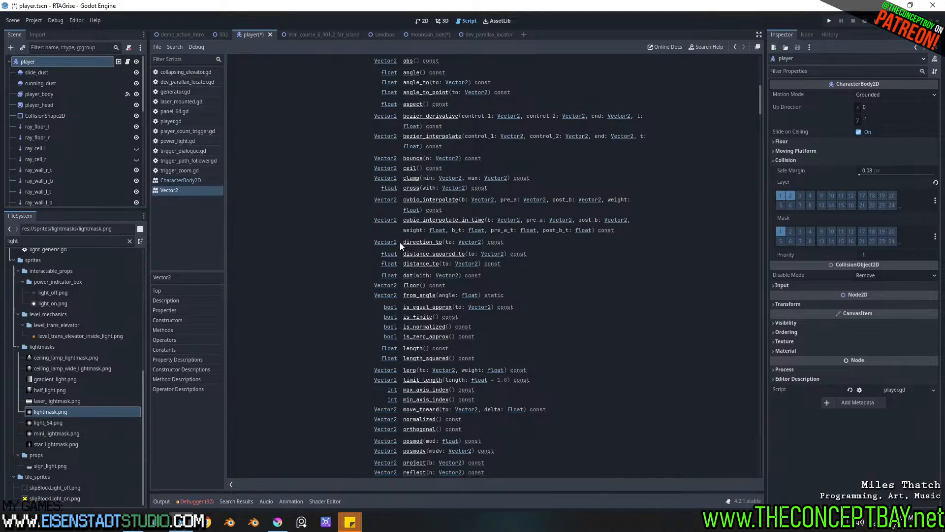
left_click_drag(392, 243, 379, 248)
left_click(364, 254)
Step: View the player.gd script alongside the player's node tree and return to the scene's 2D view
left_click(173, 122)
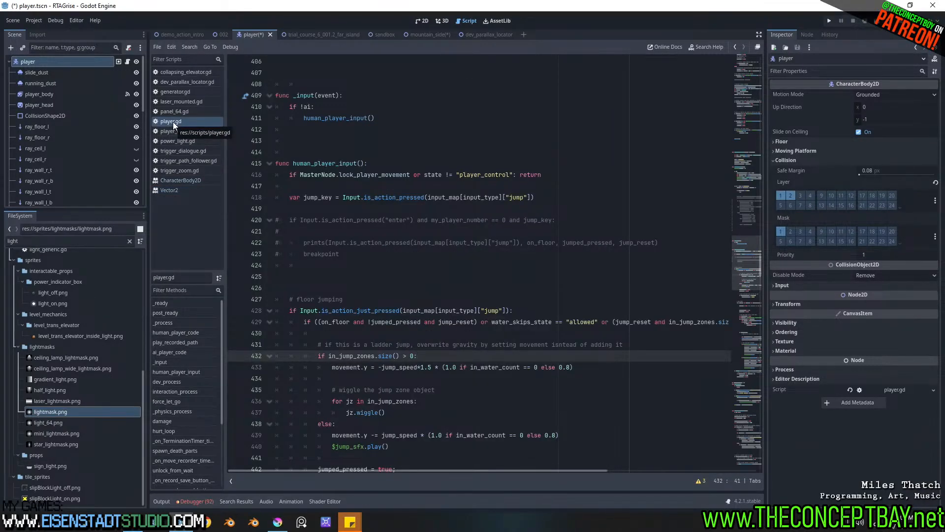
scroll(114, 107, "down", 7)
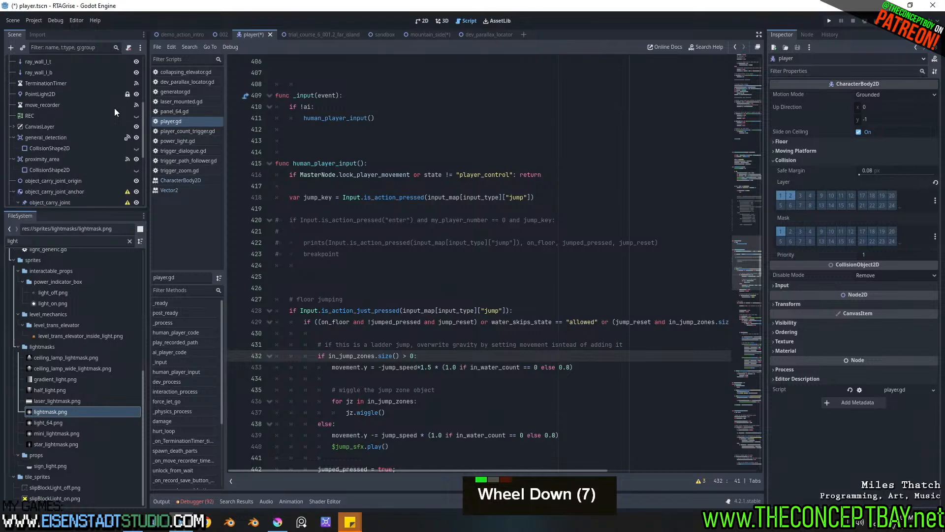
scroll(115, 108, "up", 13)
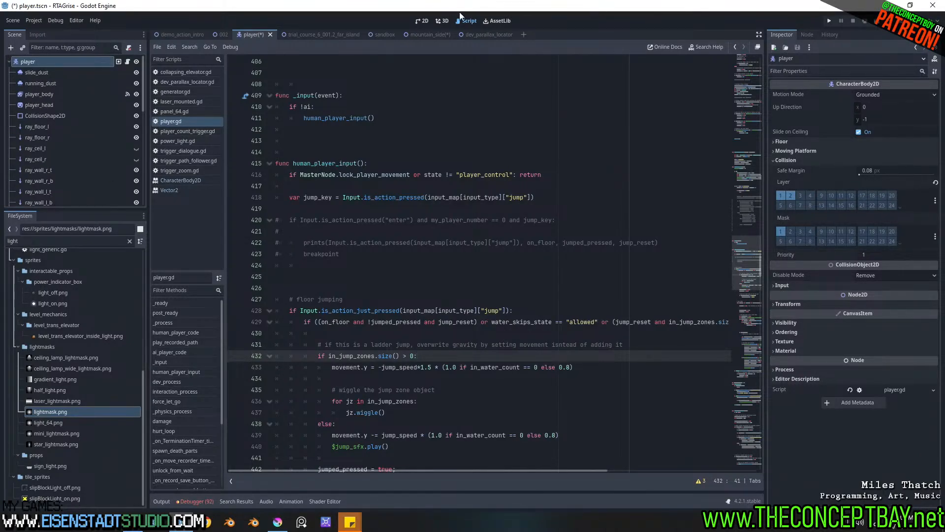
left_click(444, 22)
left_click(422, 21)
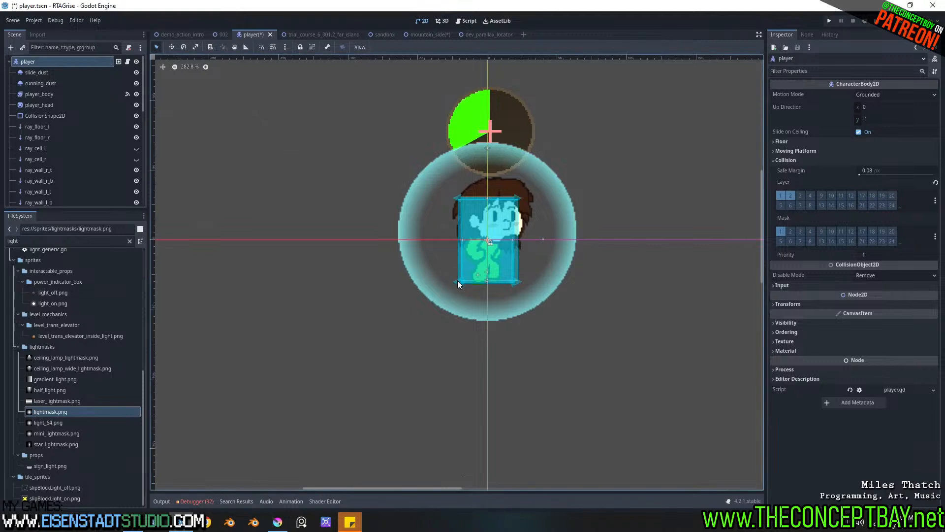
Step: Select the player_body sprite and preview its jump, run and slide animations, finishing on jump
left_click(512, 194)
left_click(48, 96)
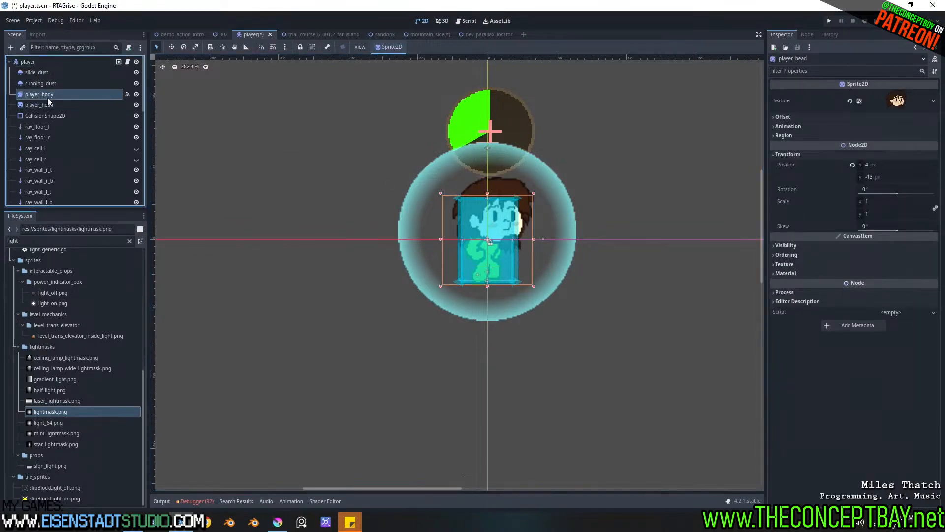
left_click(175, 449)
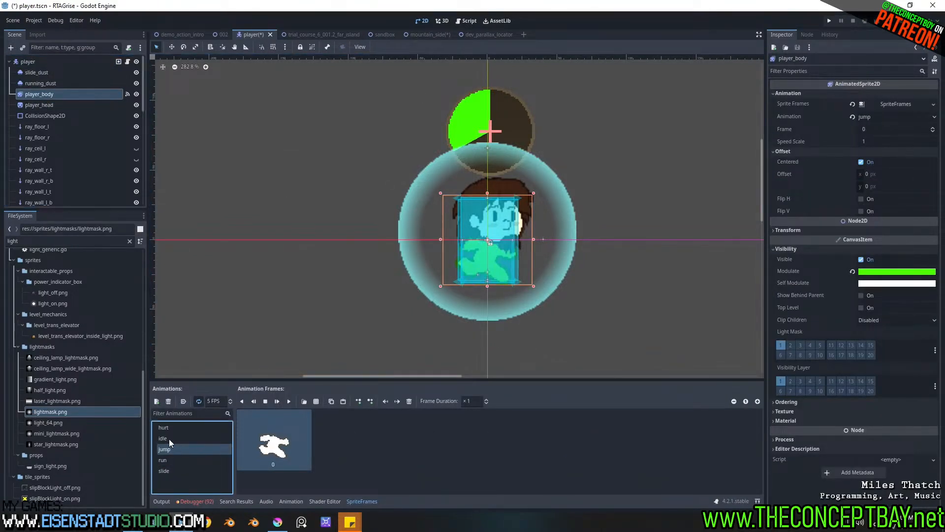
left_click(168, 459)
left_click(170, 470)
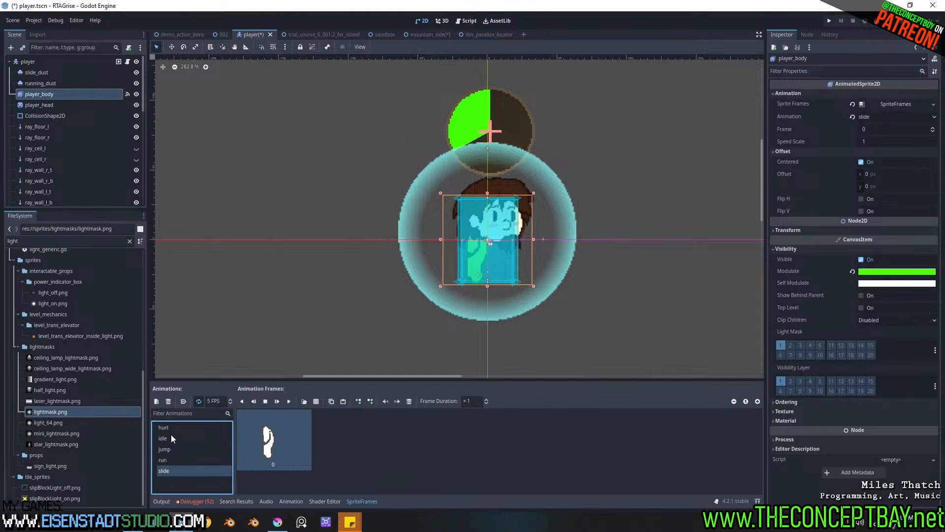
left_click(174, 449)
Step: Open the AnimatedSprite2D documentation for player_body and review its properties, including flip_h
right_click(54, 95)
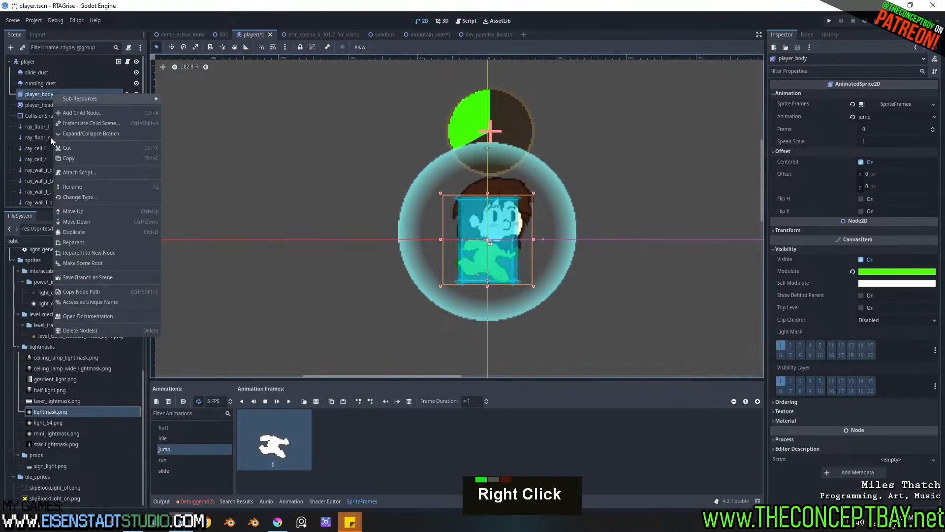
left_click(77, 318)
scroll(418, 296, "down", 1)
scroll(356, 190, "down", 2)
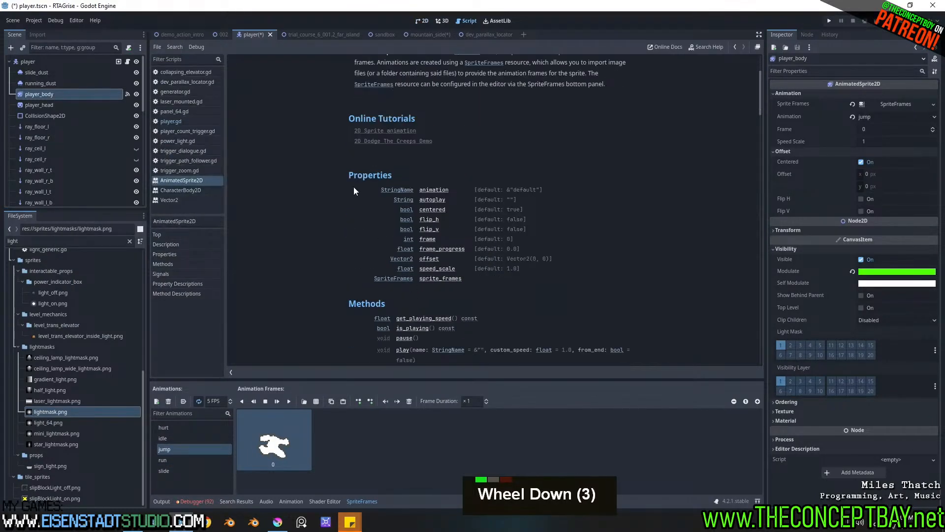
scroll(398, 173, "down", 2)
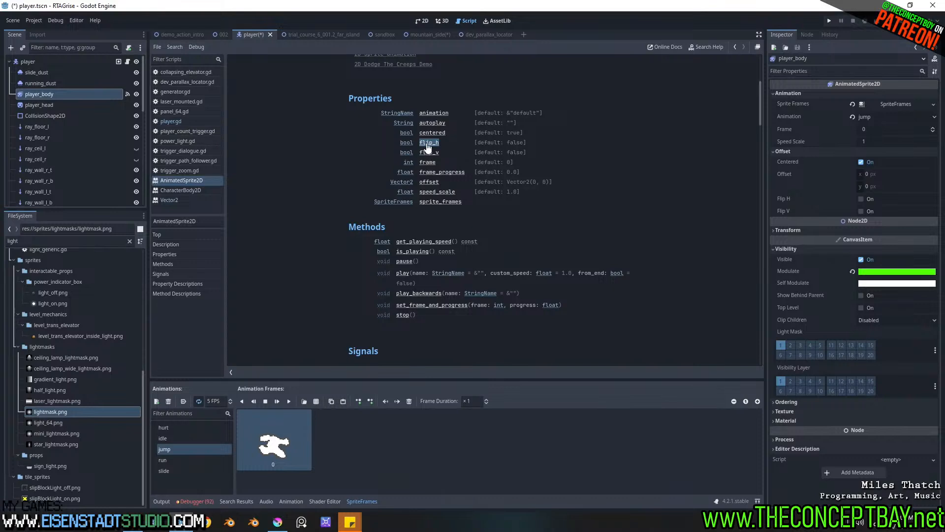
Step: Read the AnimatedSprite2D method list, focusing on play() and its parameters
scroll(471, 267, "down", 1)
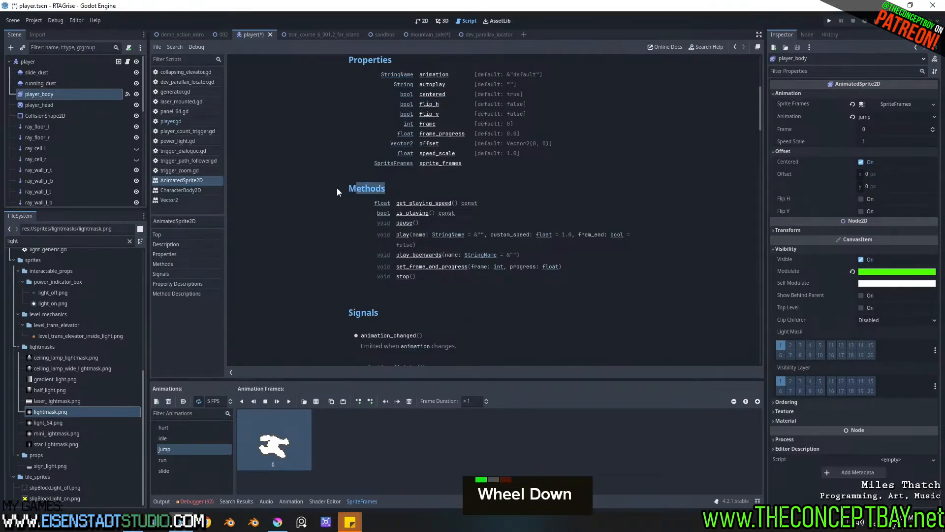
double_click(416, 235)
left_click_drag(434, 244, 462, 239)
left_click(475, 249)
Step: Search the class help for String and open its documentation page
left_click(718, 47)
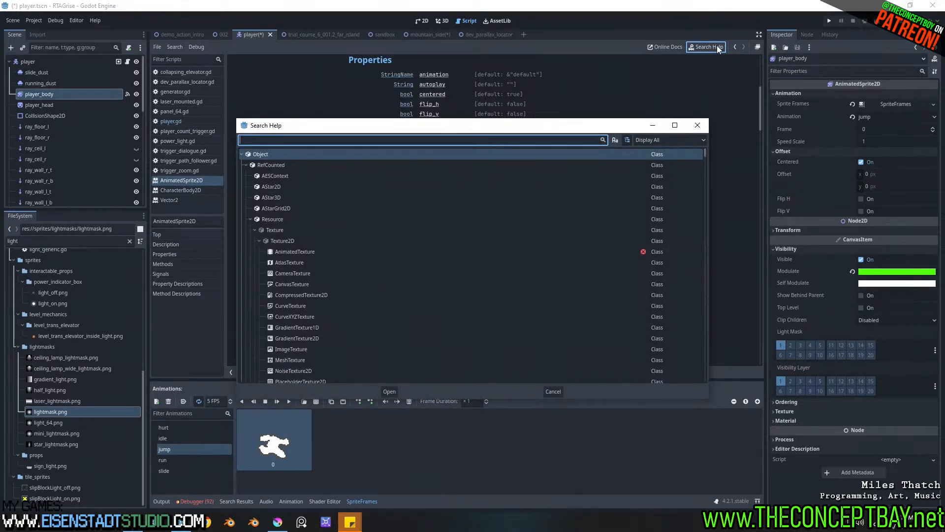
type("String")
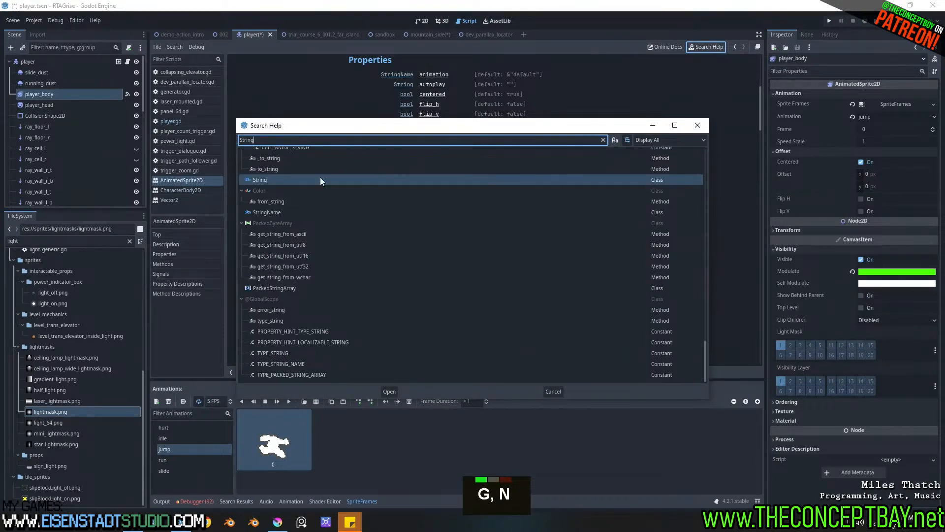
double_click(311, 180)
left_click_drag(357, 158, 541, 167)
left_click(540, 168)
Step: Read the String description on manipulating and generating strings, and browse its list of methods
scroll(541, 167, "down", 2)
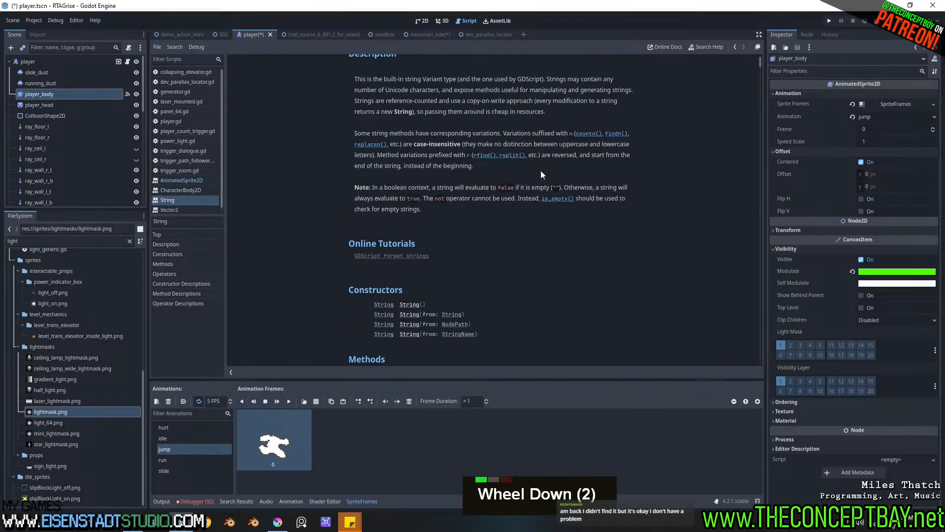
left_click_drag(530, 91, 612, 91)
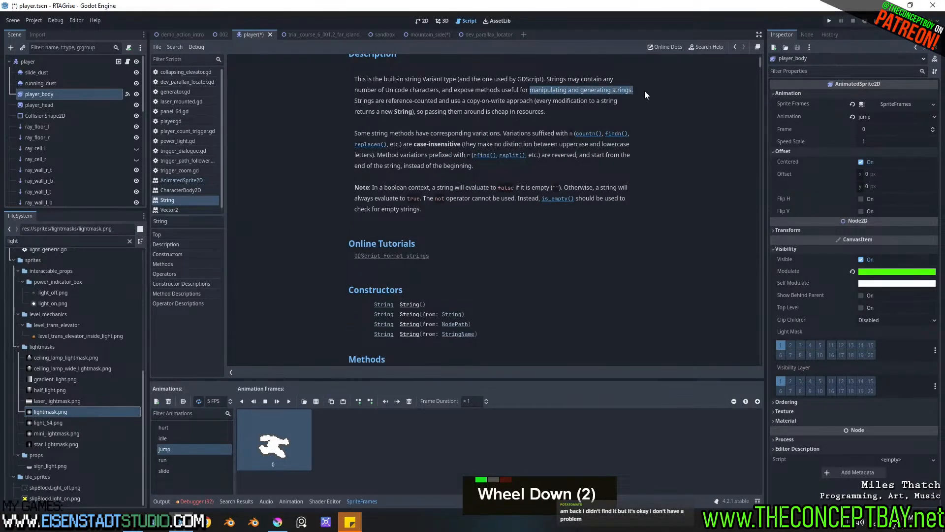
left_click(642, 90)
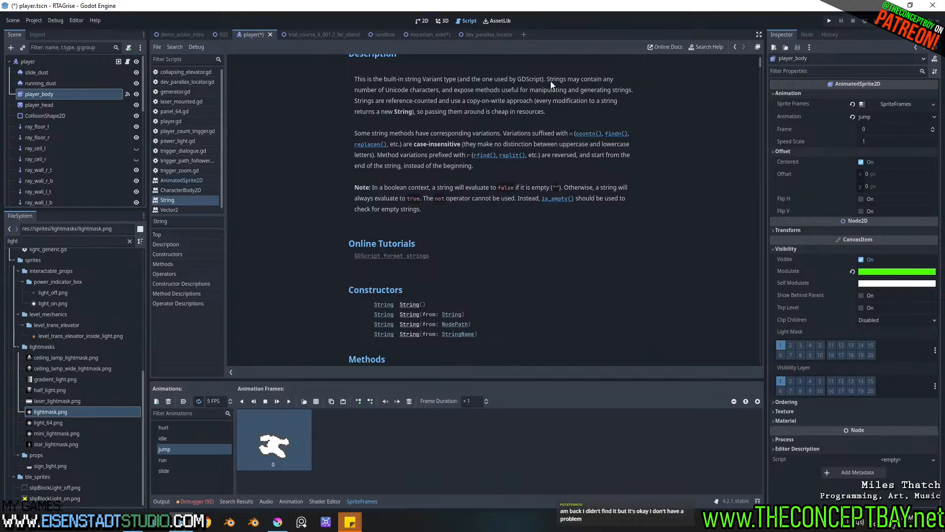
scroll(418, 300, "down", 6)
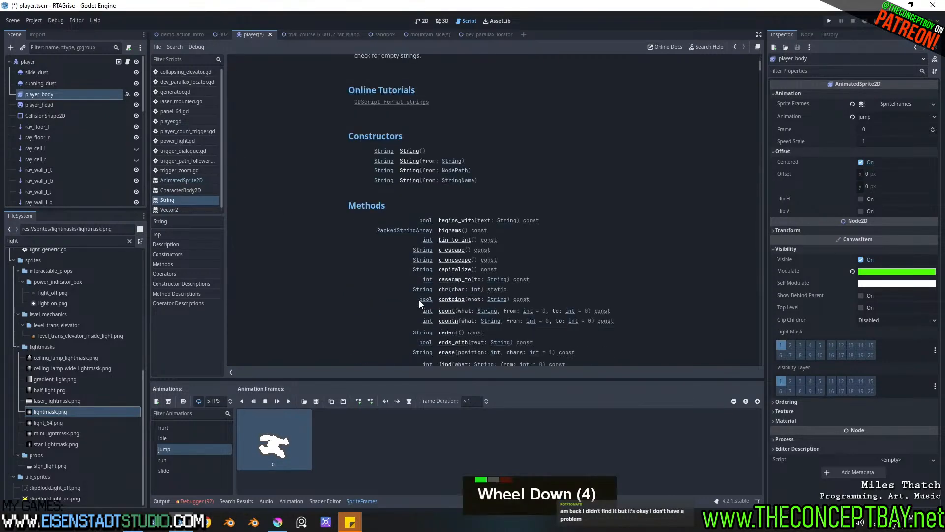
scroll(444, 147, "down", 12)
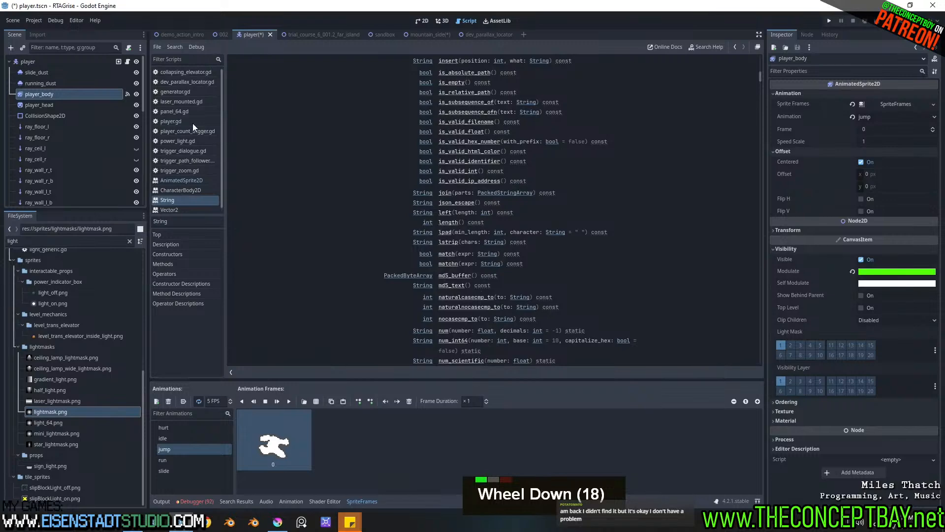
scroll(341, 190, "up", 15)
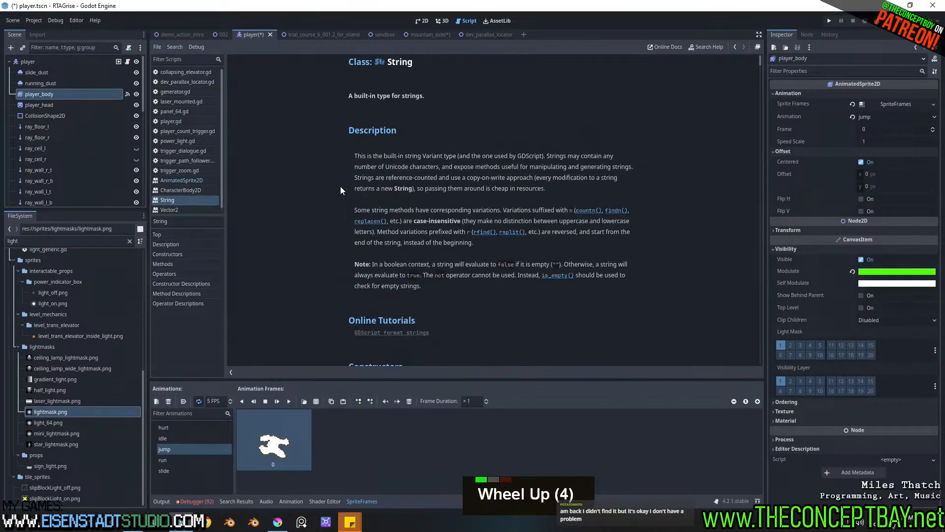
Step: Return to the player scene's 2D view with its root node selected, and look over the demo_action_intro level
left_click(41, 61)
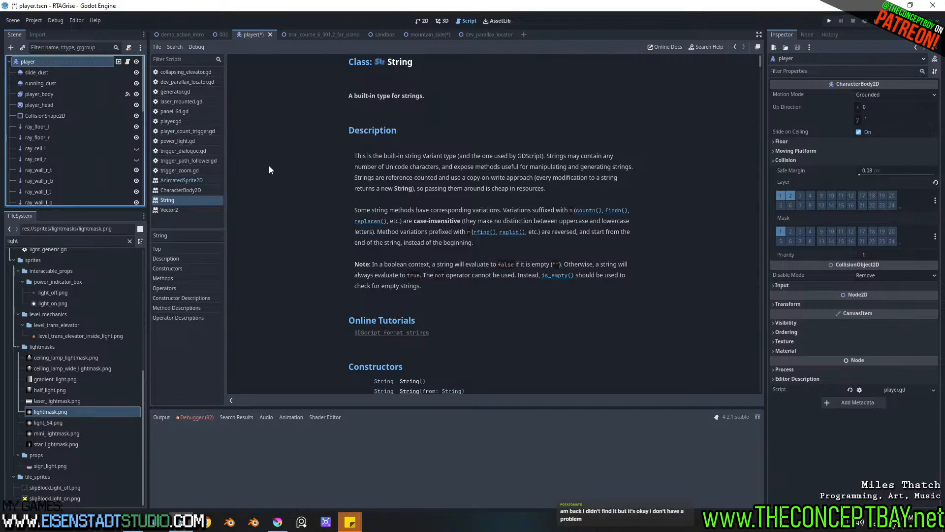
left_click(441, 23)
left_click(422, 22)
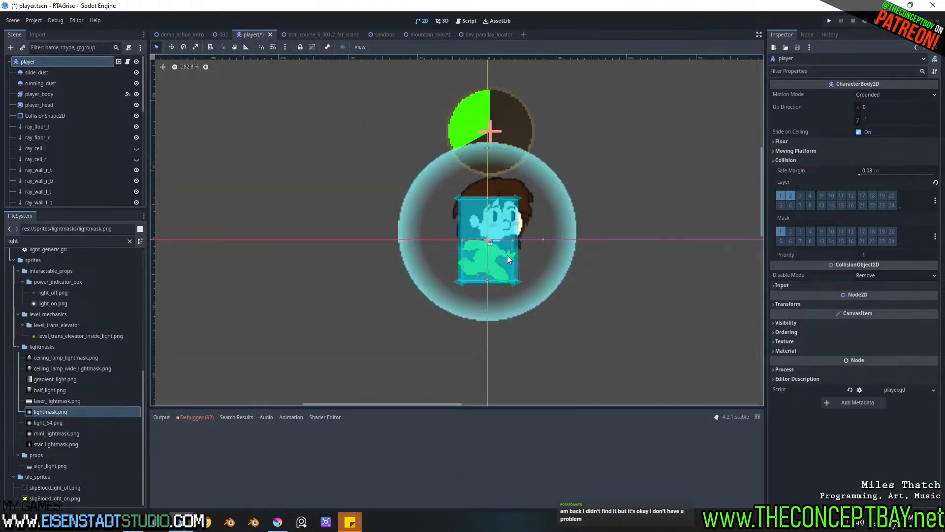
double_click(188, 34)
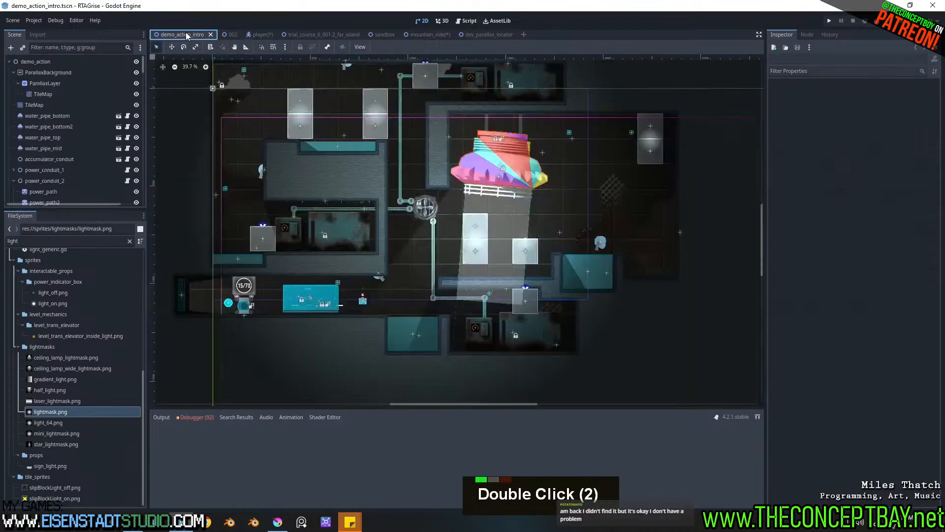
middle_click_drag(536, 231, 484, 267)
mouse_move(458, 208)
middle_mouse_down()
mouse_move(445, 324)
mouse_move(473, 213)
middle_mouse_up()
middle_click_drag(421, 310, 431, 293)
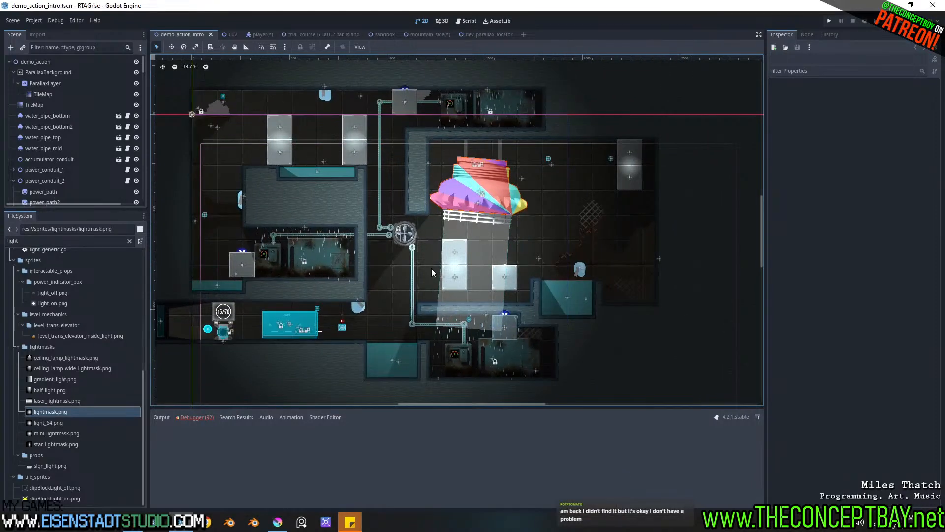
Step: Switch to the mountain_side level and examine the fan shaft and the toggle platforms beneath it
left_click(432, 34)
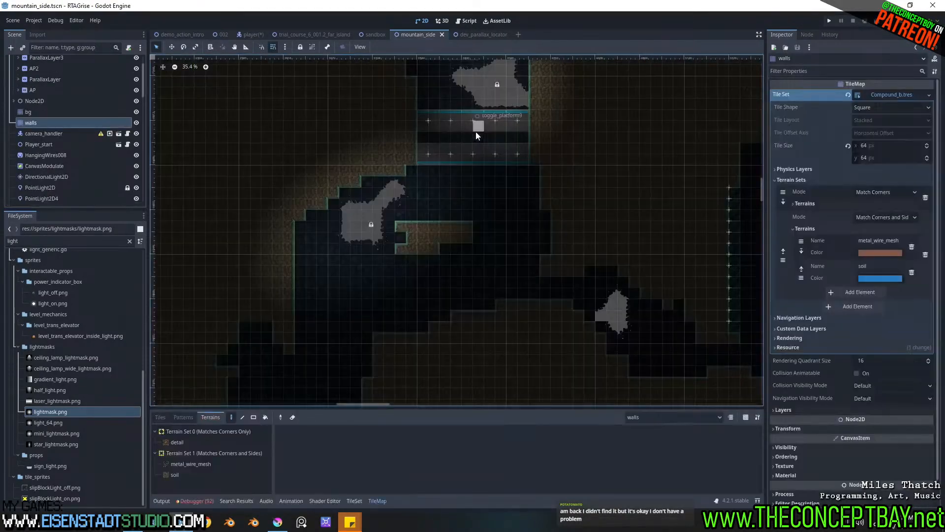
scroll(481, 159, "down", 4)
middle_click_drag(481, 159, 432, 306)
middle_click_drag(568, 250, 573, 245)
middle_click_drag(362, 291, 458, 193)
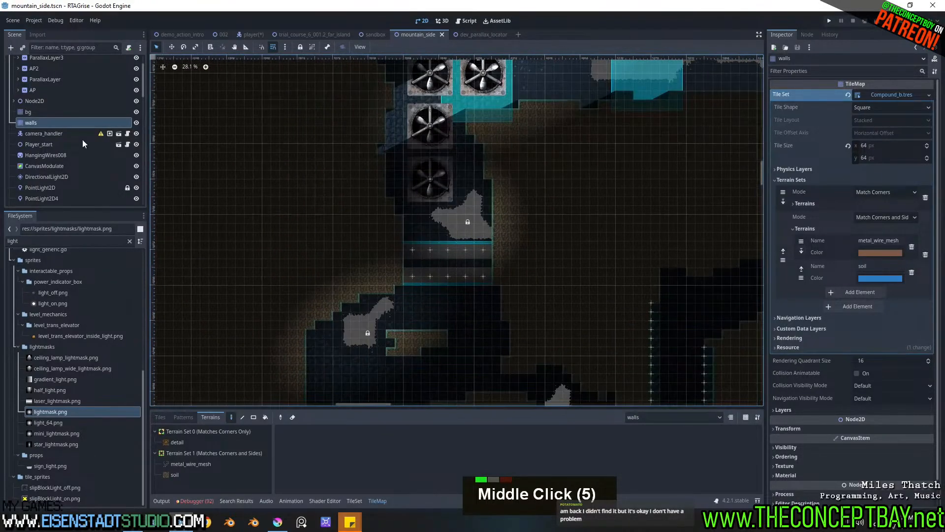
Step: Look through the mountain_side node tree for the timer switch and the toggle platforms
scroll(48, 170, "down", 7)
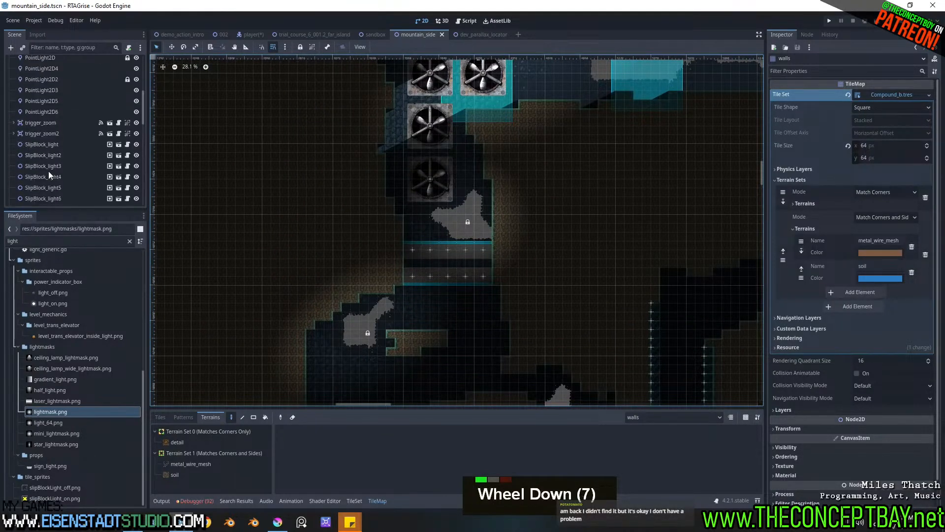
scroll(48, 173, "down", 20)
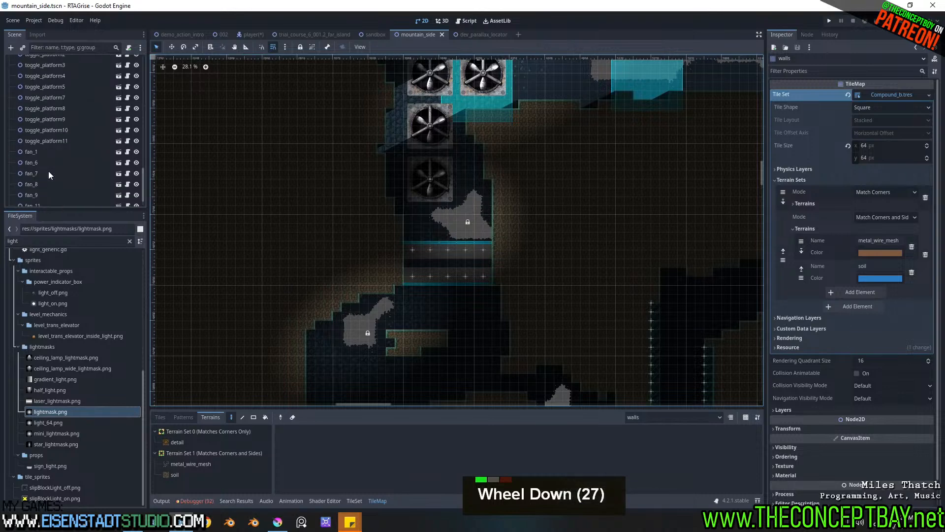
scroll(49, 175, "up", 14)
scroll(48, 175, "down", 7)
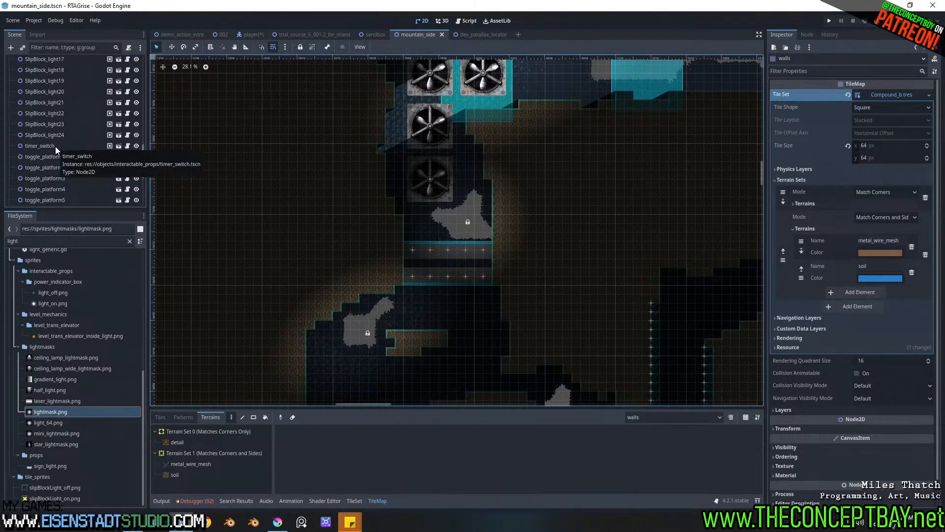
scroll(60, 152, "up", 15)
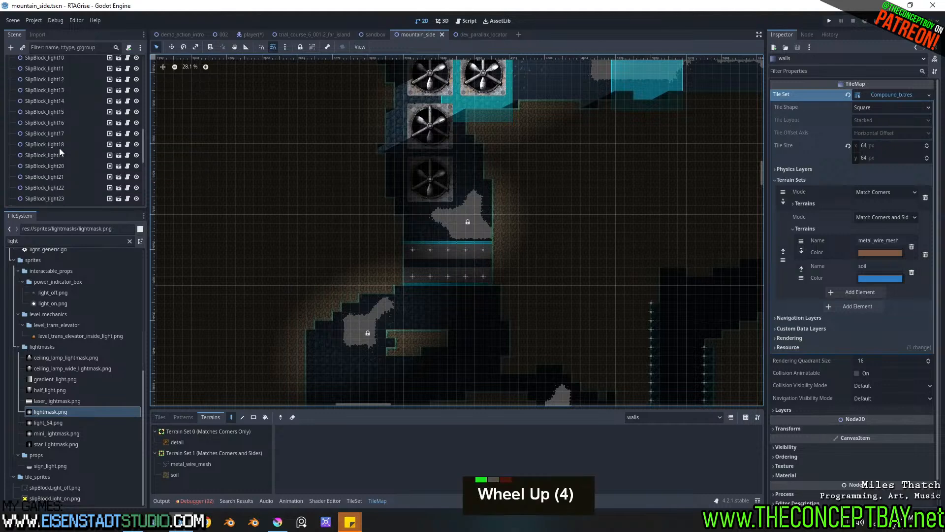
scroll(59, 152, "up", 6)
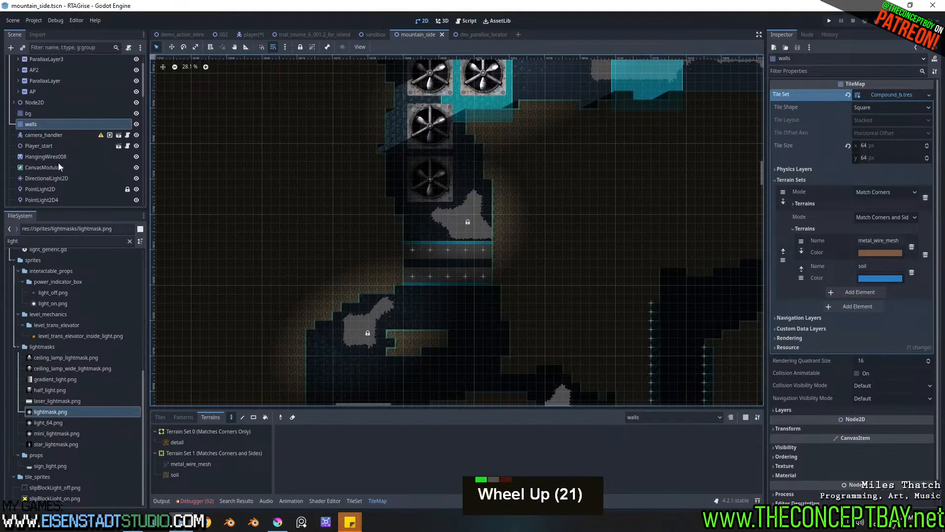
scroll(48, 159, "down", 5)
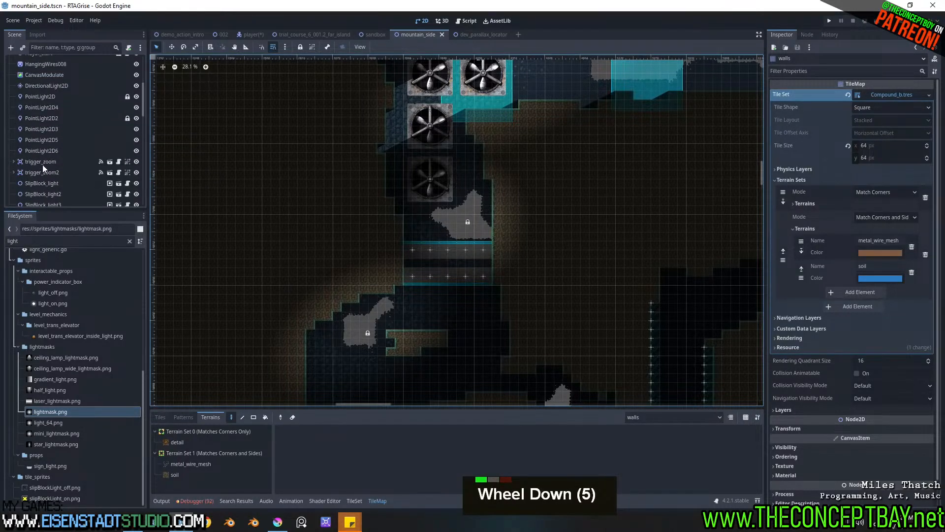
scroll(43, 158, "down", 3)
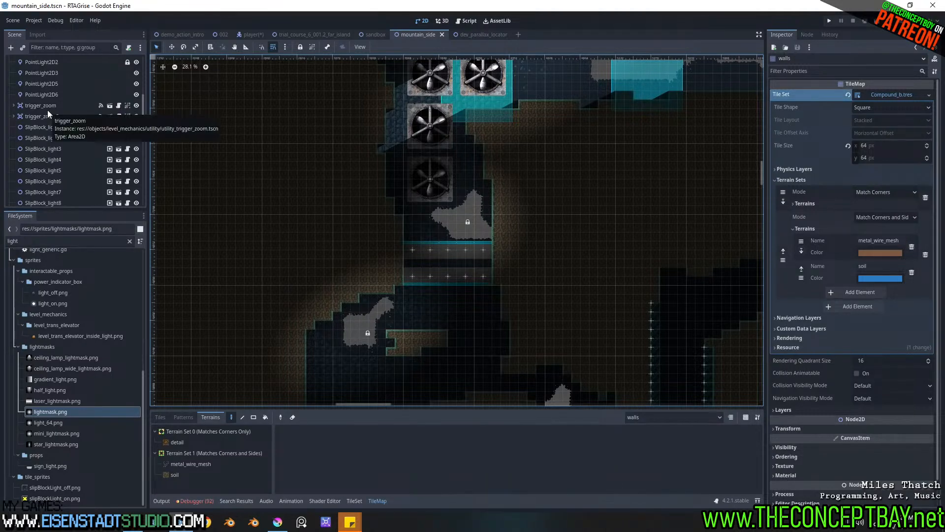
scroll(47, 110, "down", 4)
scroll(47, 110, "down", 15)
scroll(47, 110, "up", 3)
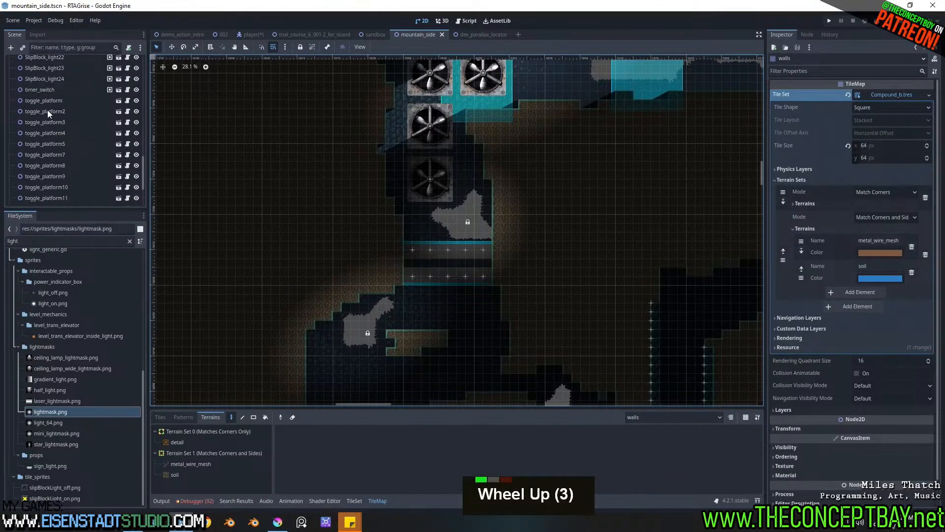
Step: Select the timer_switch node and expand its Toggle Targets array
left_click(49, 89)
scroll(459, 253, "down", 5)
middle_click_drag(445, 308, 463, 197)
middle_click_drag(436, 418, 453, 246)
middle_click_drag(444, 396, 441, 303)
scroll(441, 306, "up", 9)
middle_click_drag(519, 226, 520, 274)
left_click(896, 120)
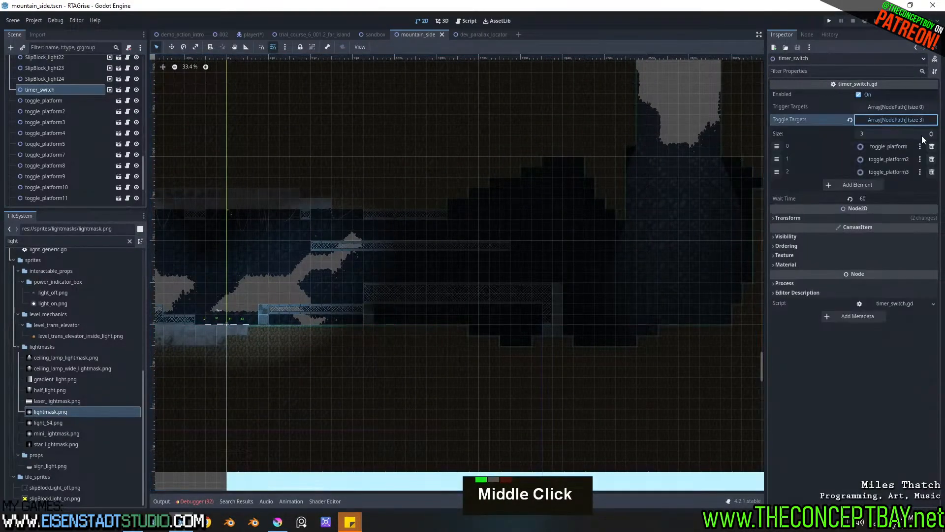
Step: Set the size of the timer_switch's Toggle Targets array to 10
scroll(667, 119, "down", 8)
middle_click_drag(662, 129, 423, 369)
middle_click_drag(492, 202, 449, 479)
middle_click_drag(395, 317, 481, 173)
scroll(464, 172, "up", 8)
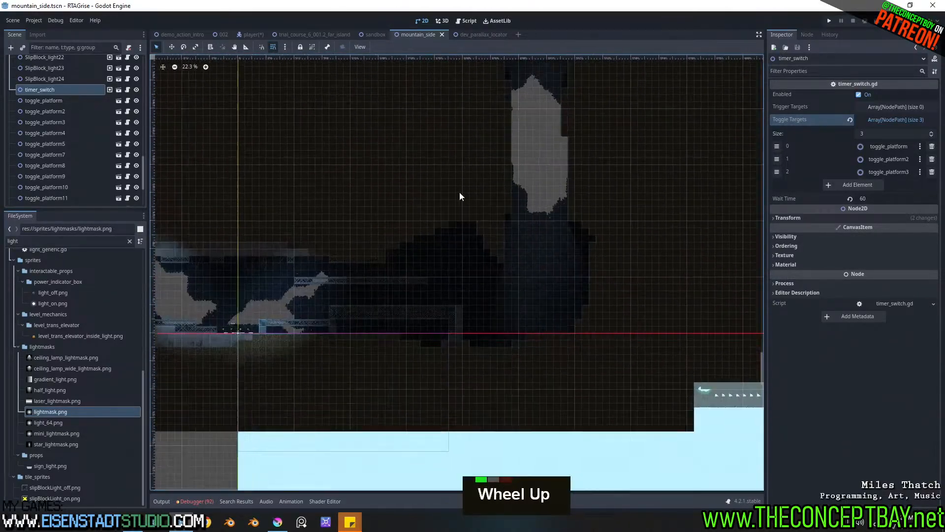
left_click(870, 134)
type("10")
key("Return")
left_click(887, 147)
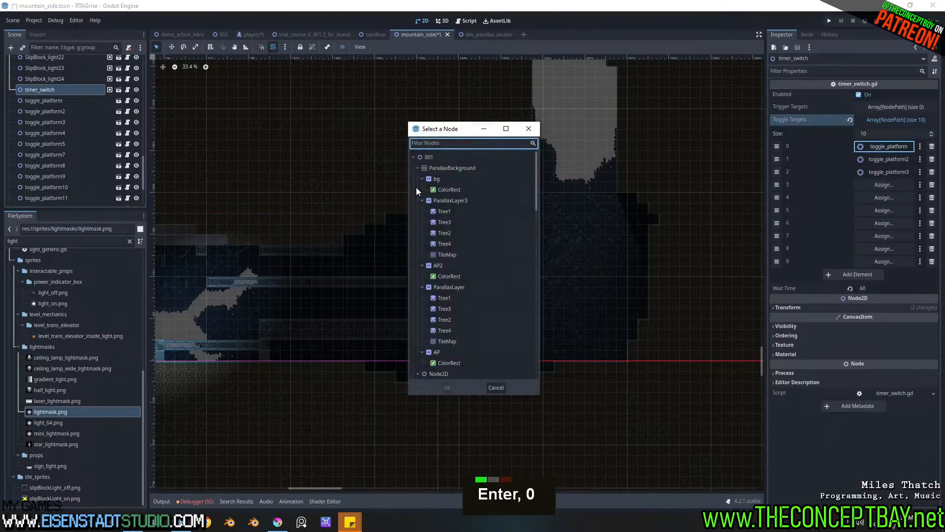
left_click(529, 129)
Step: Instantiate utility_trigger_propogate_to_children.tscn as a child of the toggle_platform node
middle_click_drag(569, 123, 374, 433)
middle_click_drag(418, 276, 382, 397)
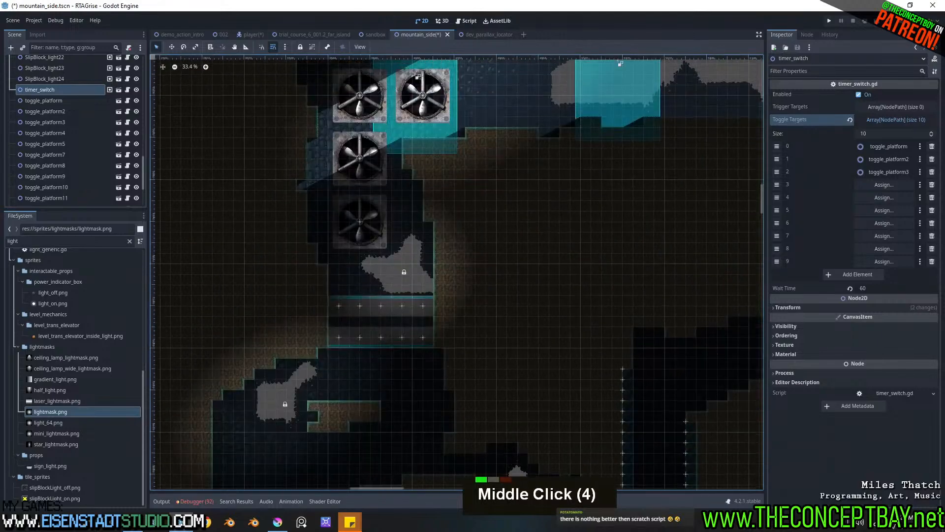
middle_click_drag(407, 314, 428, 309)
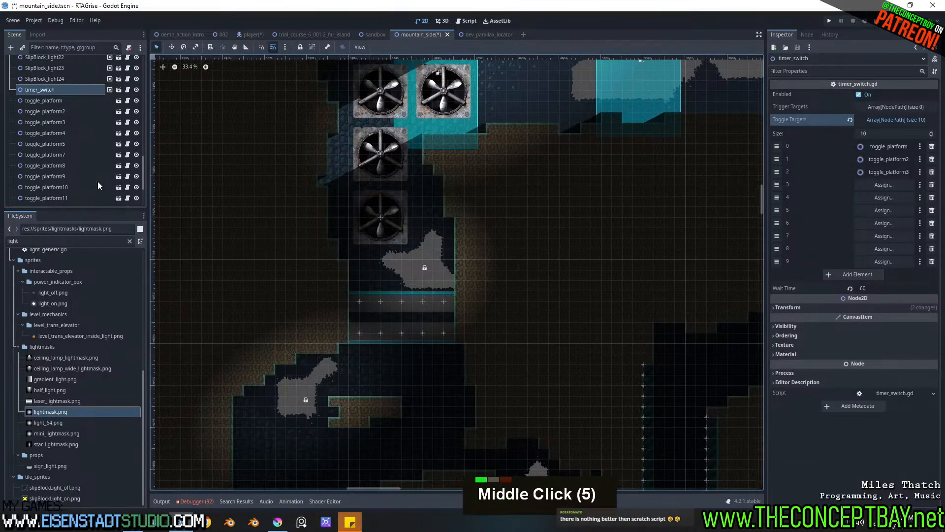
left_click(41, 100)
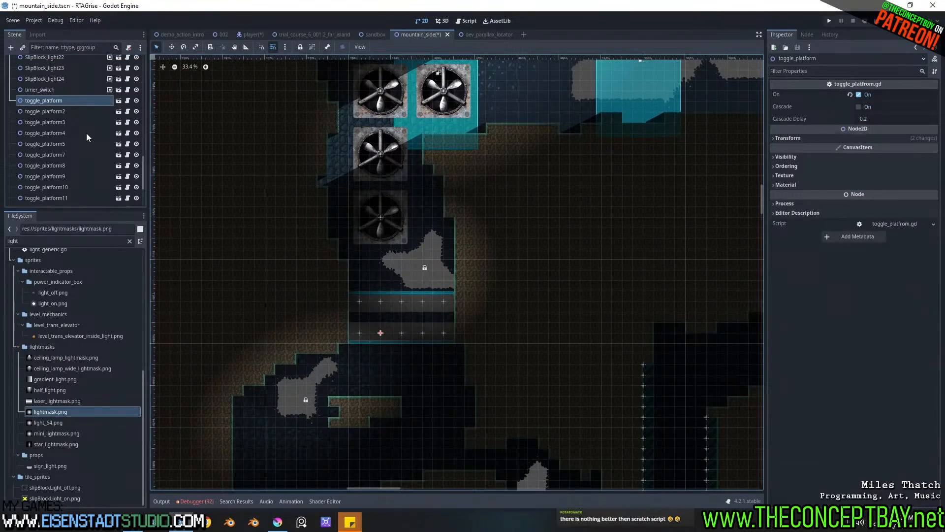
key("ctrl+shift+a")
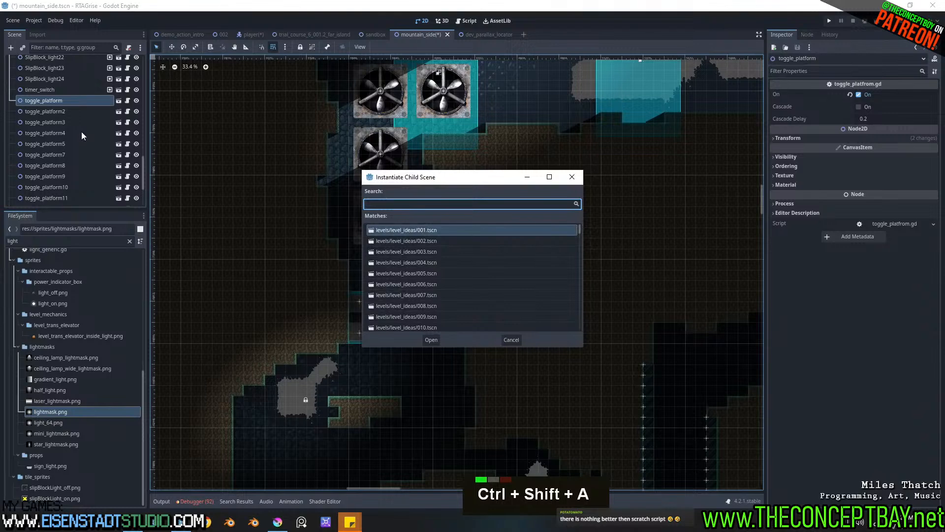
type("toggle")
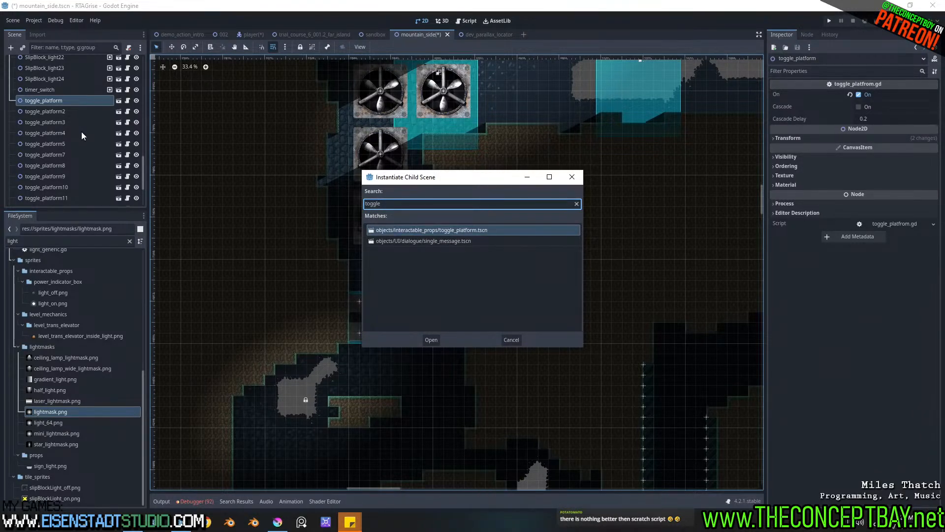
key("ctrl+a")
type("propogate")
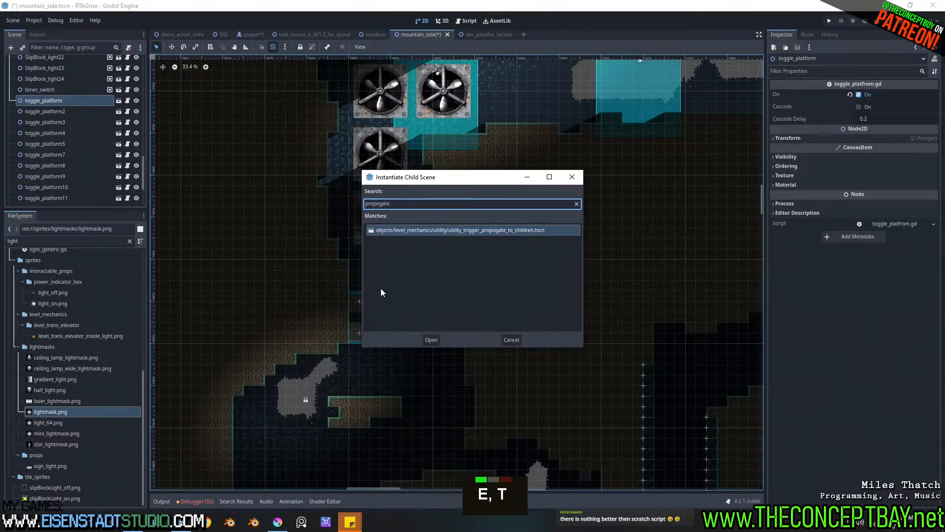
double_click(511, 230)
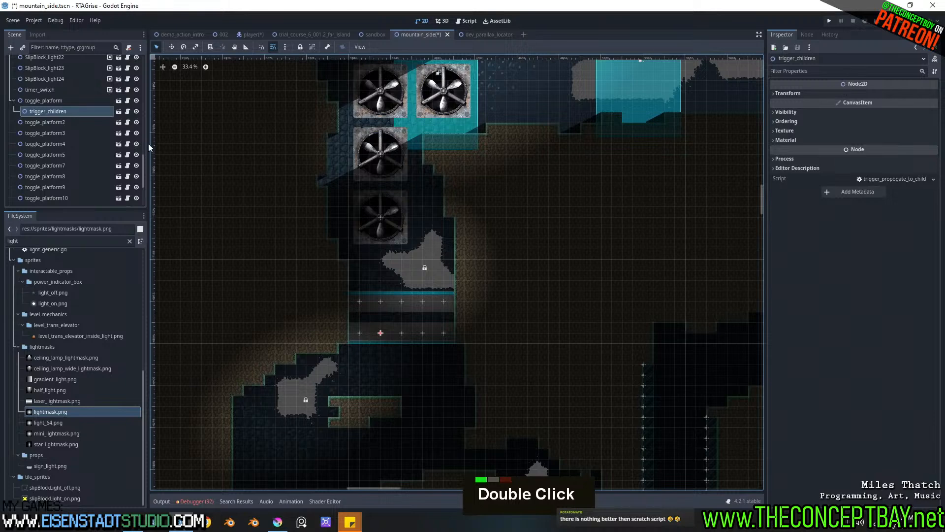
Step: Open the script attached to trigger_children and declare a toggle(new_state) function below the trigger function
double_click(85, 102)
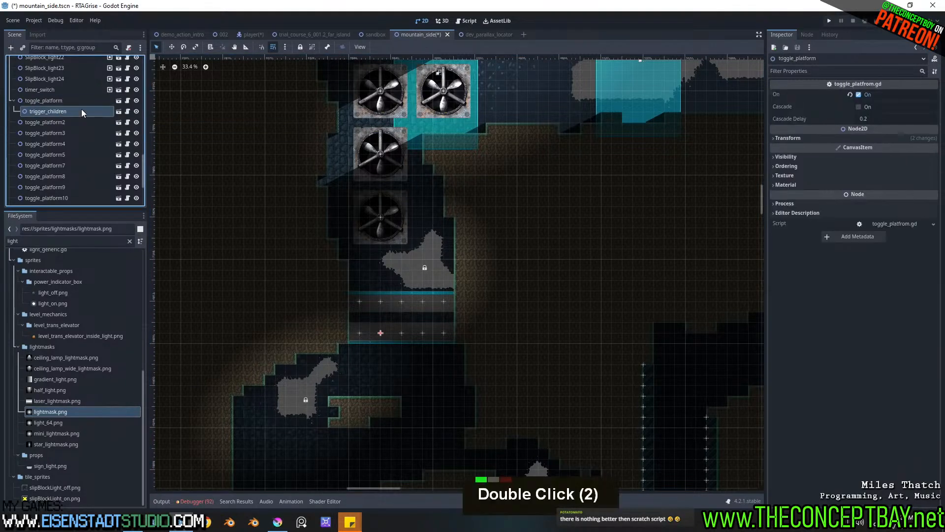
left_click(127, 112)
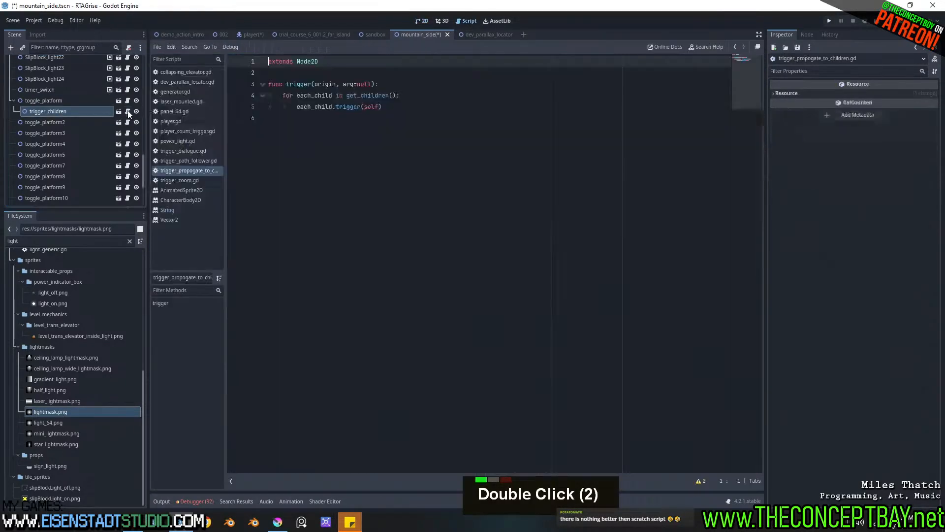
left_click(339, 142)
key("Return")
type("func")
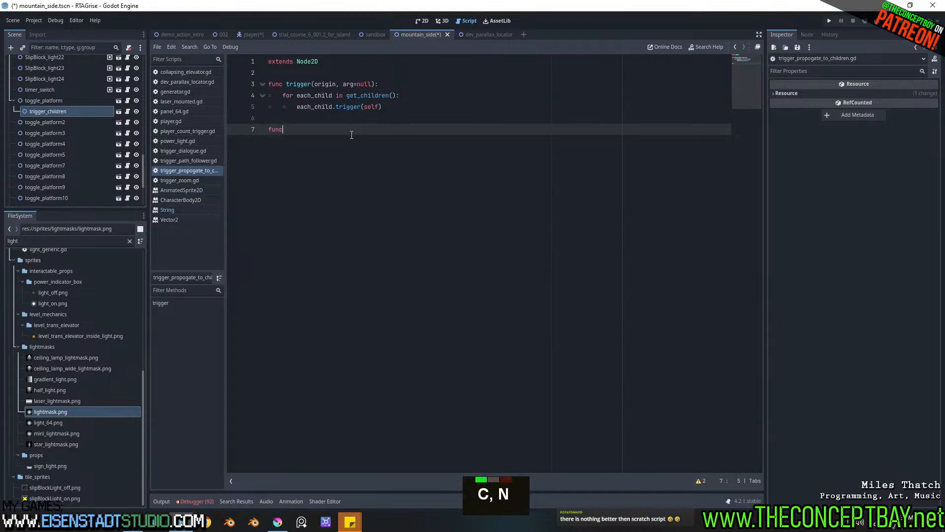
type(" tr")
key("BackSpace")
type("ogglew")
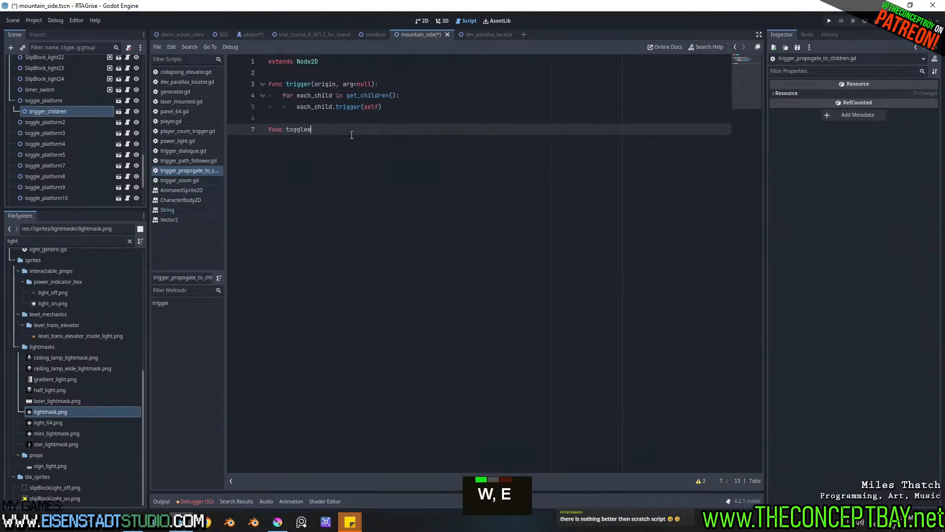
key("BackSpace")
key("BackSpace")
type("()")
key("Insert")
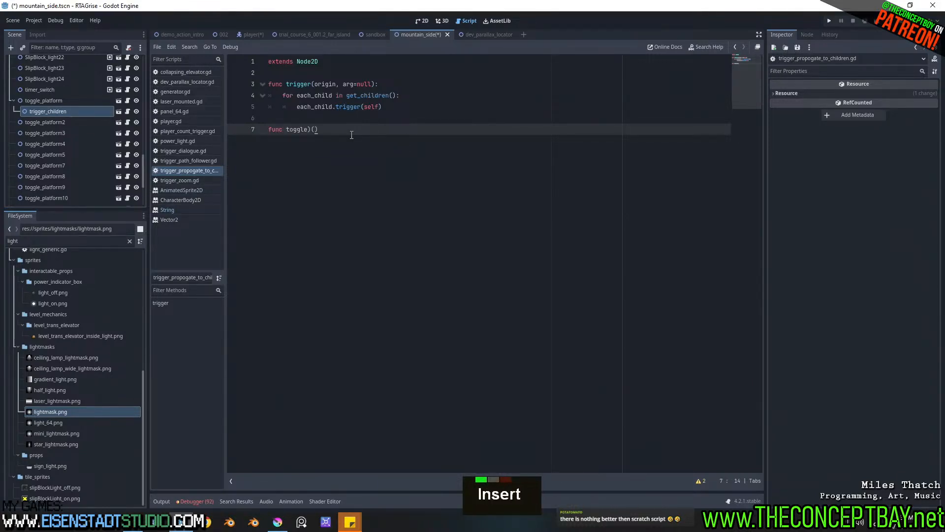
key("BackSpace")
key("BackSpace")
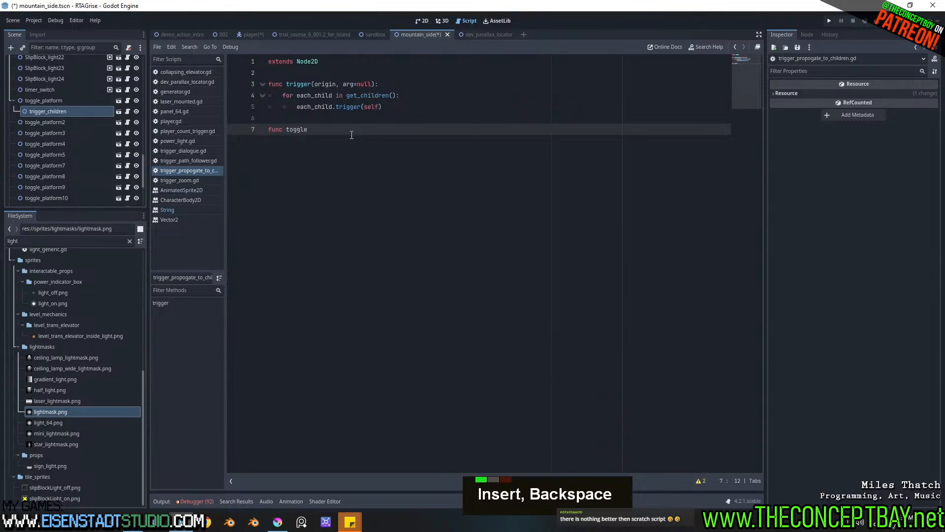
type("(newta")
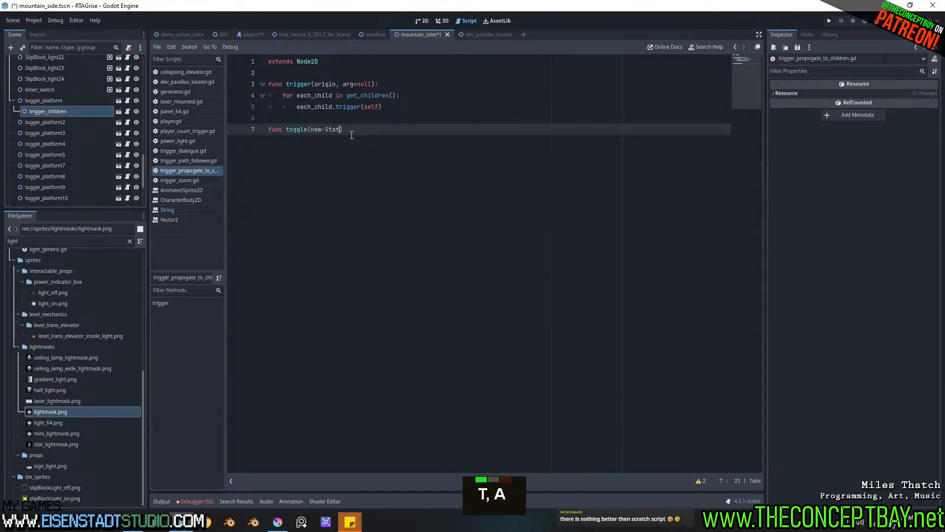
key("BackSpace")
key("BackSpace")
type("_state")
key("Right")
type(":")
key("Return")
Step: Copy the each_child loop from the trigger function into the toggle function and correct its indentation
left_click_drag(389, 106, 268, 95)
key("ctrl+c")
left_click(323, 163)
key("ctrl+v")
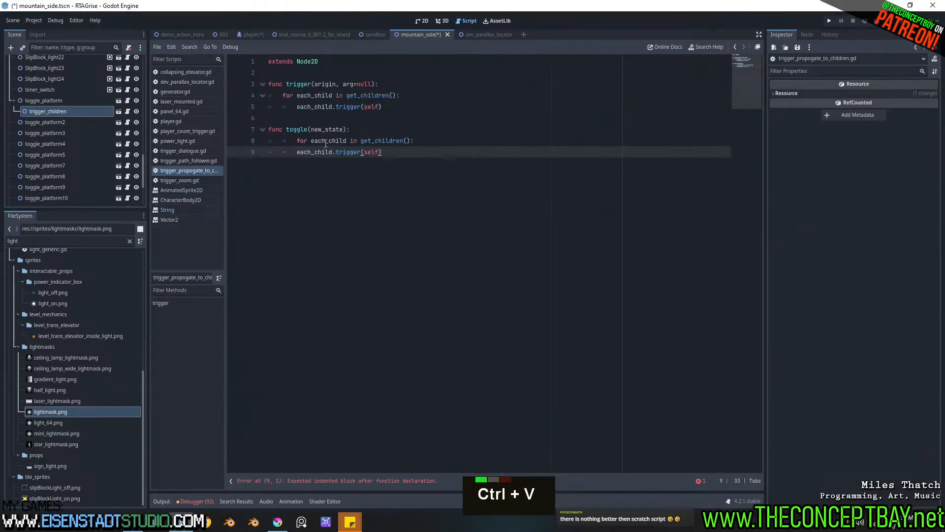
left_click(300, 142)
key("shift+Tab")
Step: Change the loop call in the toggle function to each_child.toggle(new_state) and save
double_click(327, 129)
key("ctrl+c")
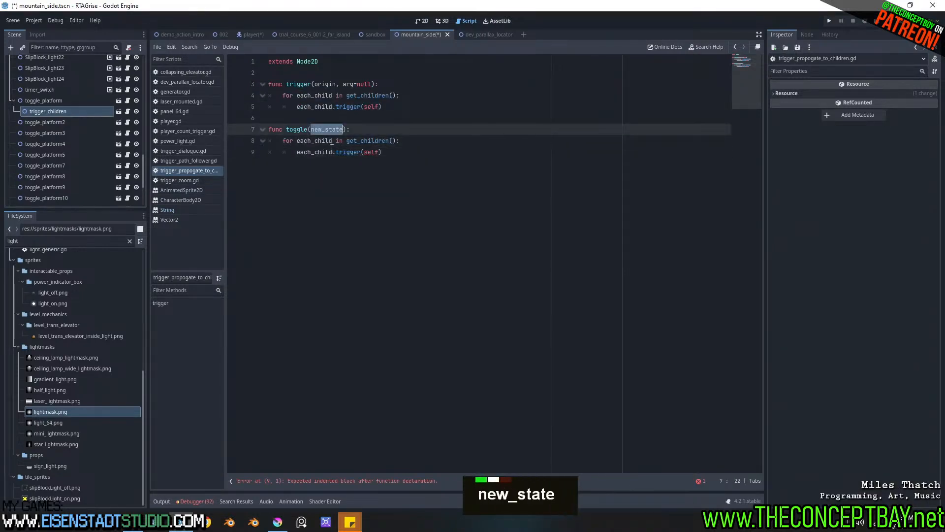
double_click(293, 129)
key("ctrl+c")
double_click(346, 152)
key("ctrl+v")
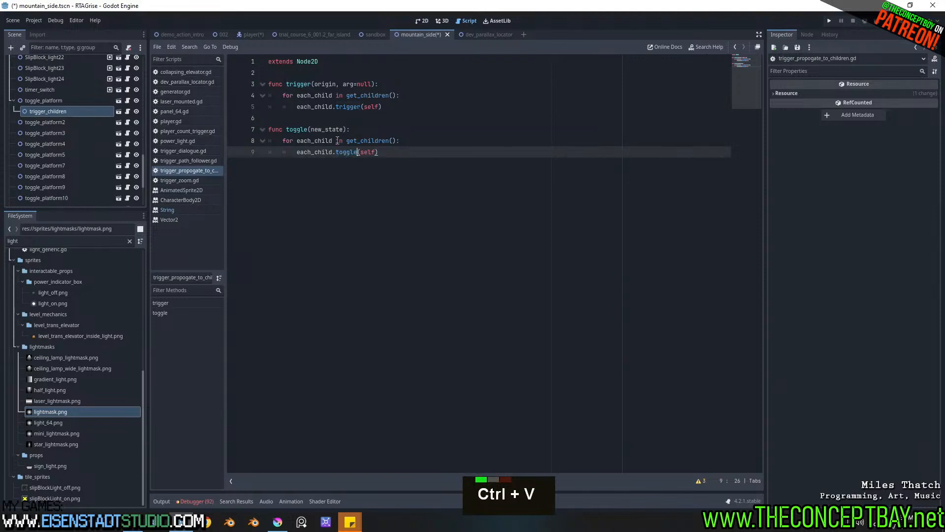
left_click(336, 135)
double_click(330, 129)
key("ctrl+c")
double_click(369, 152)
key("ctrl+v")
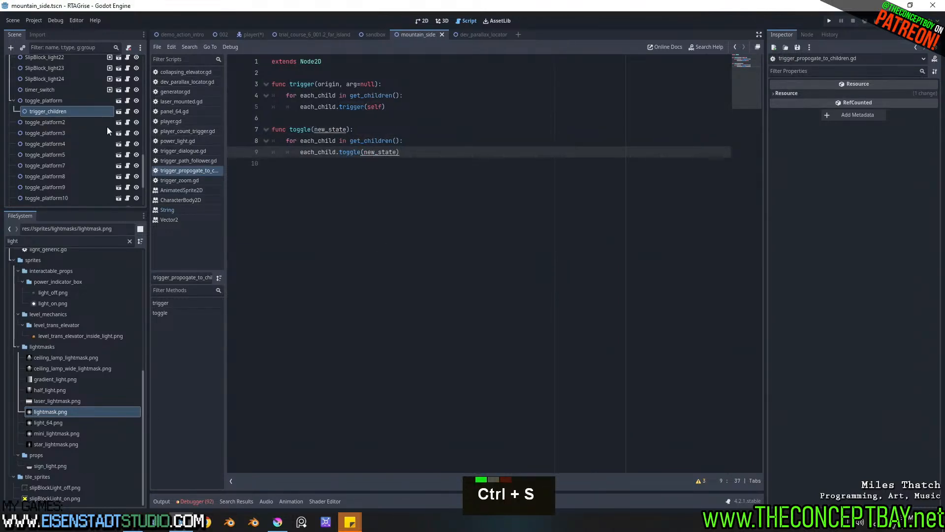
Step: Filter the project files by "propogate"
double_click(73, 240)
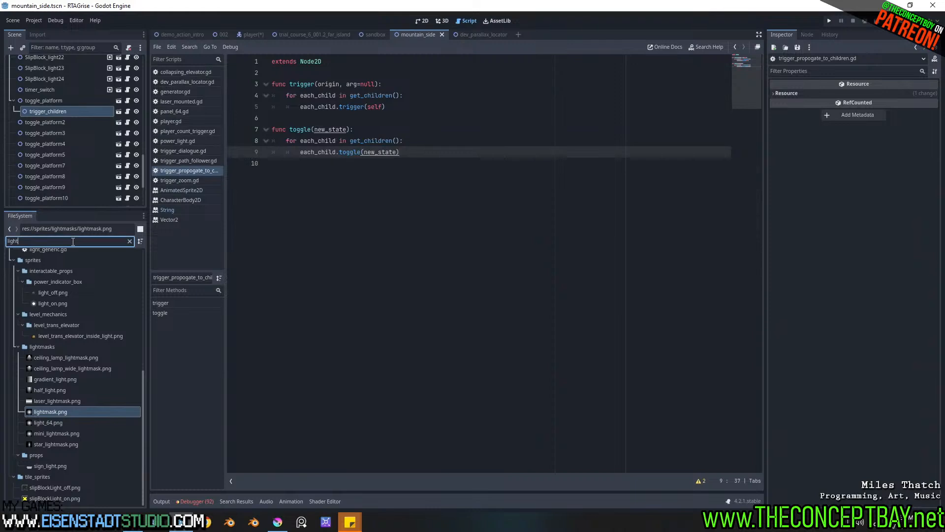
type("trigger")
key("ctrl+a")
type("propogate")
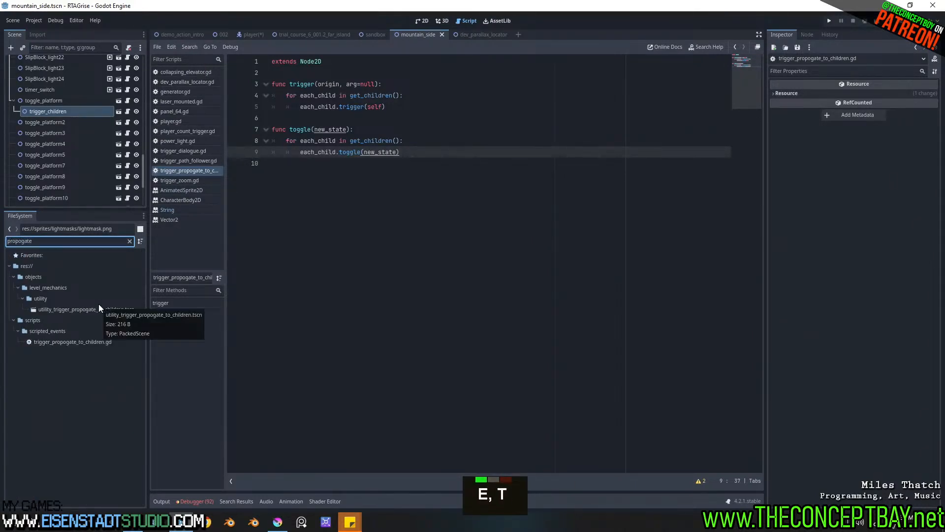
Step: Rename the utility_trigger_propogate_to_children.tscn scene file to utility_propogate_trigger_toggle_to_children.tscn
left_click(93, 311)
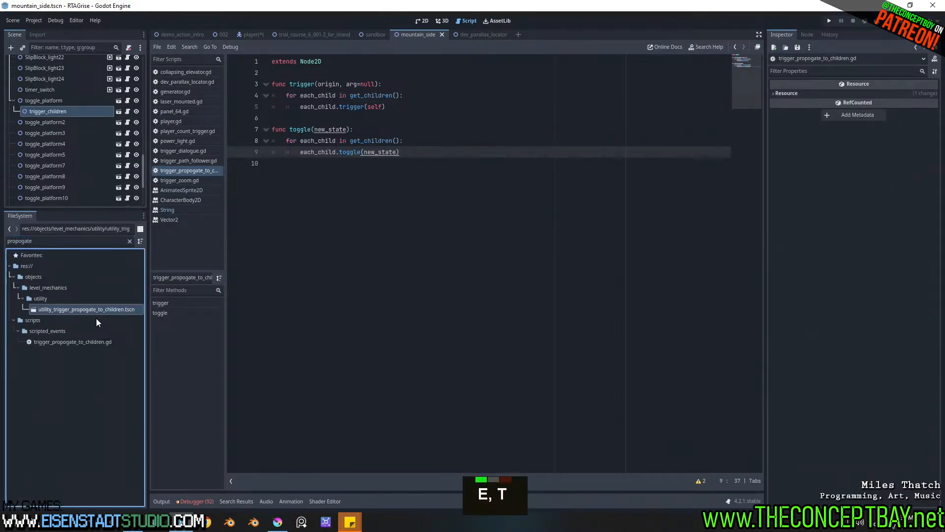
key("F2")
left_click(69, 309)
key("shift+Left")
key("shift+Left")
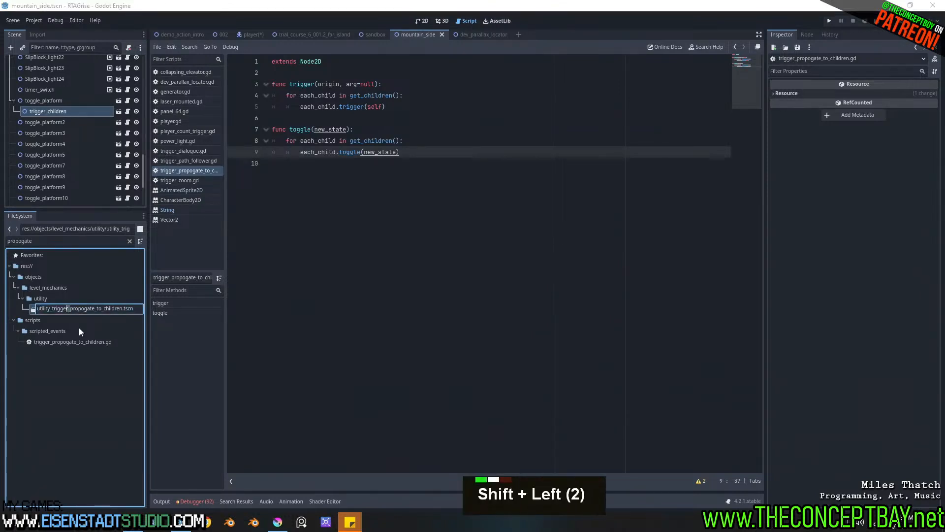
key("shift+Left")
key("BackSpace")
key("Right")
key("Right")
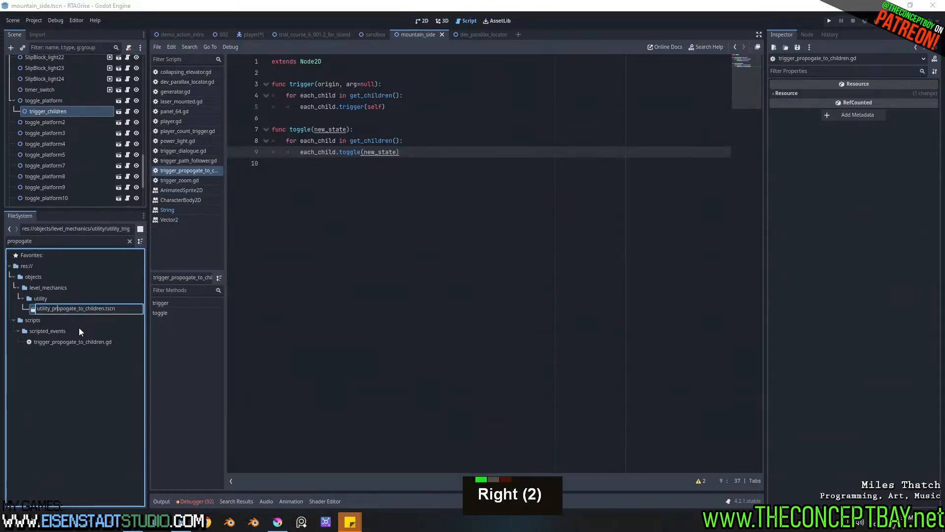
type("_trigger_toggle_t")
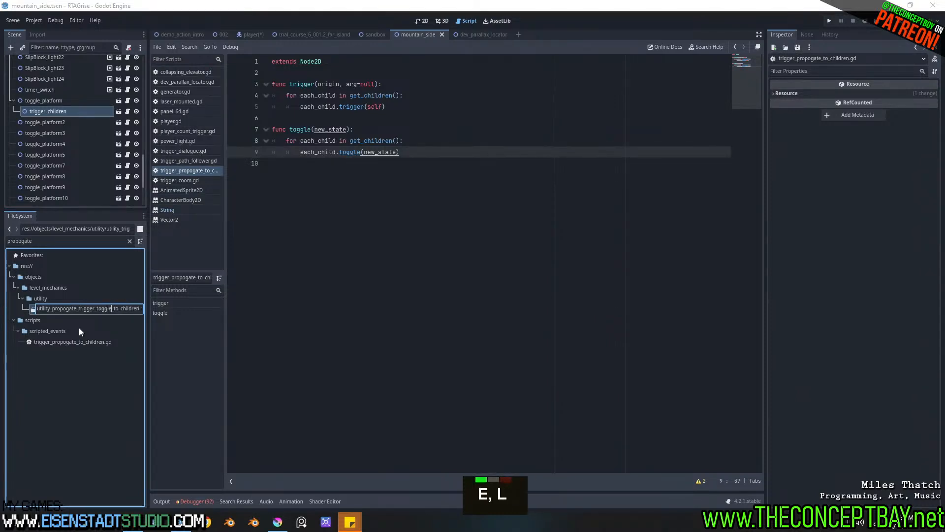
key("Return")
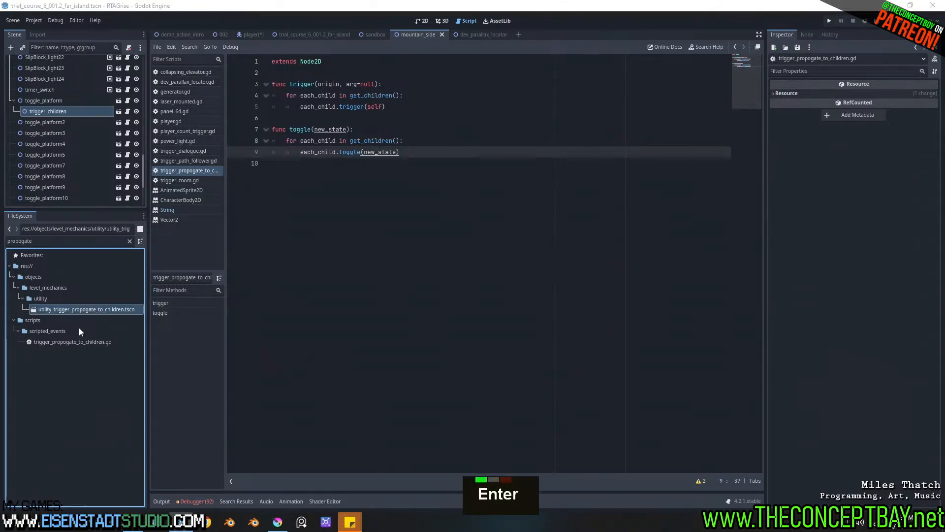
Step: Rename the trigger_propogate_to_children.gd script file to propogate_trigger_toggle_to_children.gd
left_click(68, 341)
key("F2")
key("Left")
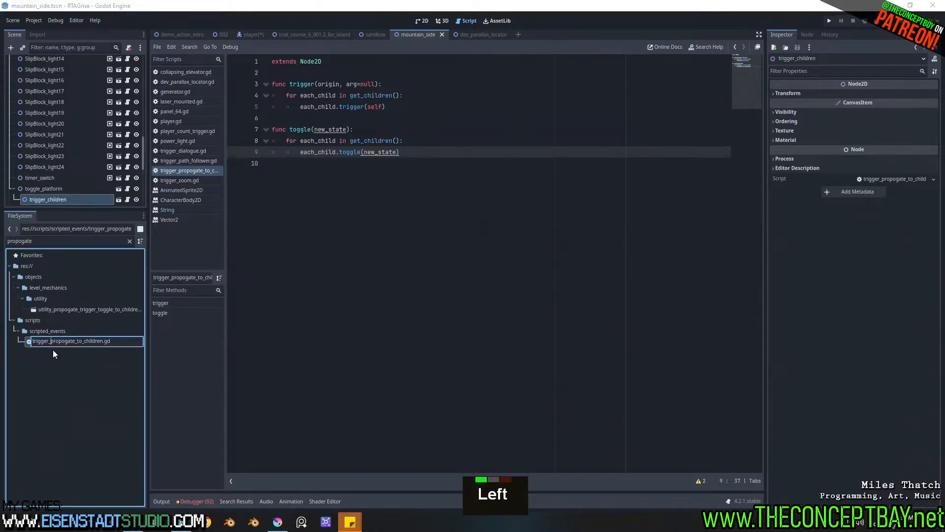
key("ctrl+shift+Right")
key("ctrl+x")
key("ctrl+Left")
key("Right")
key("ctrl+Left")
key("Right")
key("Right")
key("Right")
key("Right")
key("Right")
key("Right")
type("_trigger_togg")
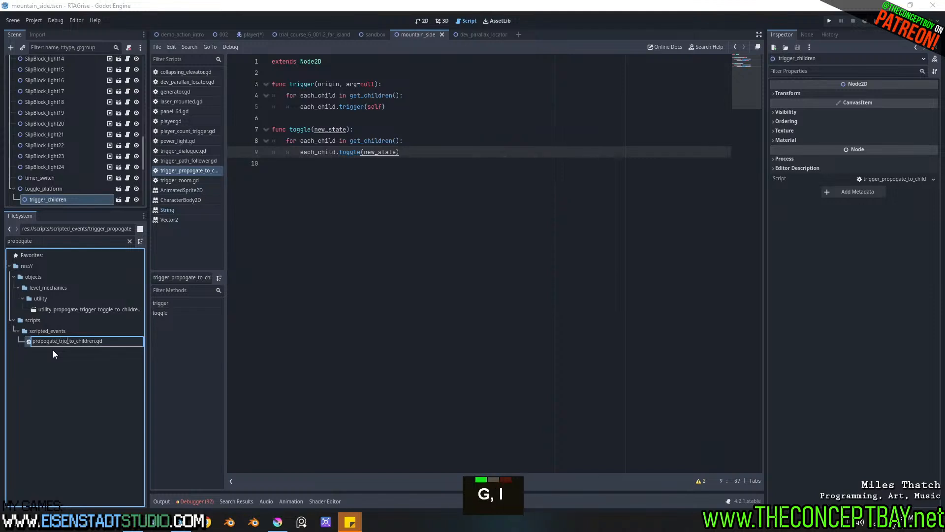
type("le")
key("Return")
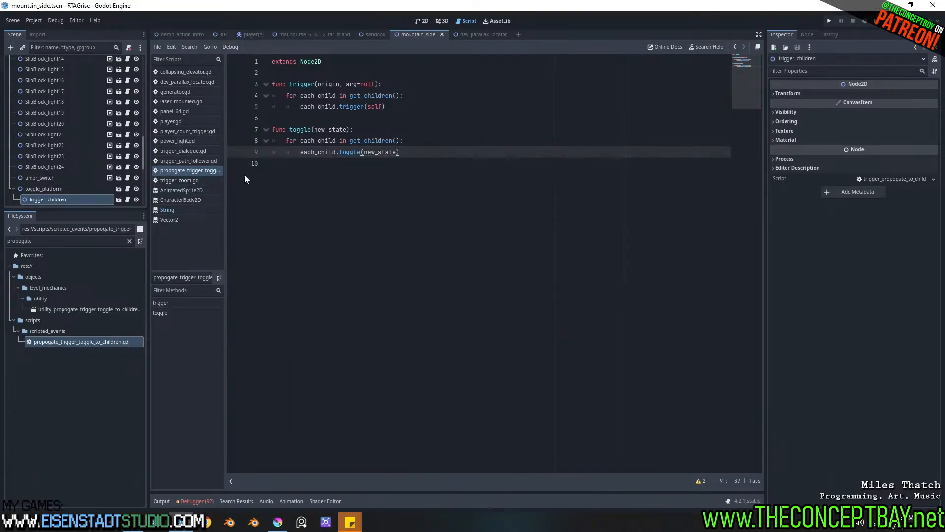
Step: Open the utility_propogate_trigger_toggle_to_children scene, rename its root node trigger_toggle_children, and save and close the scene
double_click(69, 307)
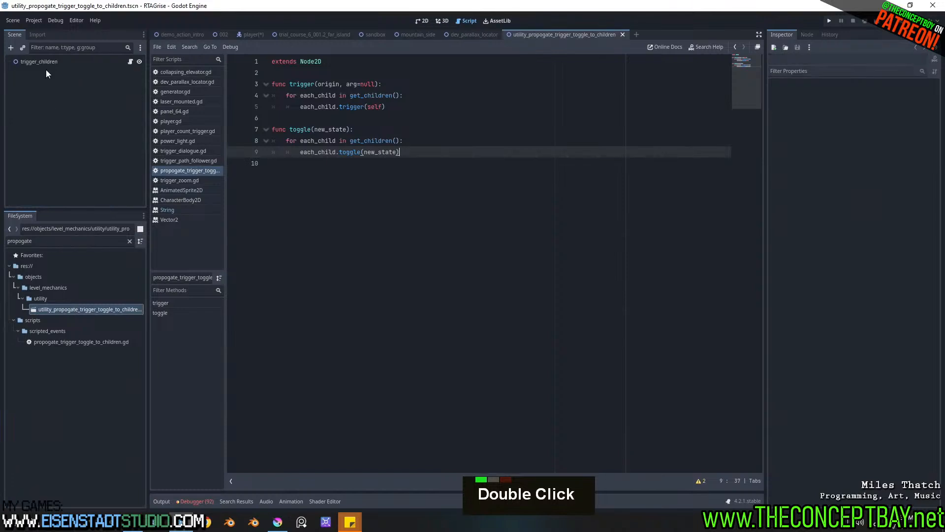
left_click(36, 63)
key("F2")
key("ctrl+Left")
key("ctrl+Left")
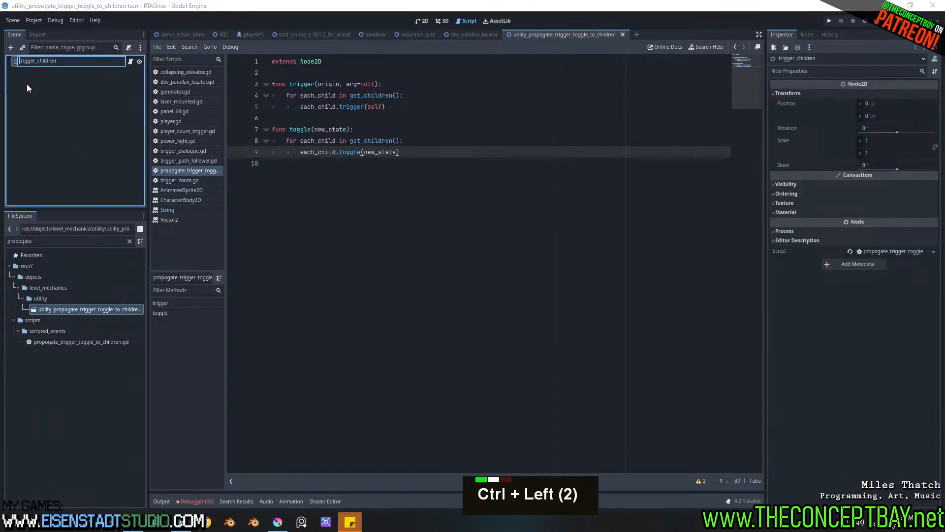
type("T")
key("BackSpace")
key("Right")
key("Right")
key("Right")
key("Right")
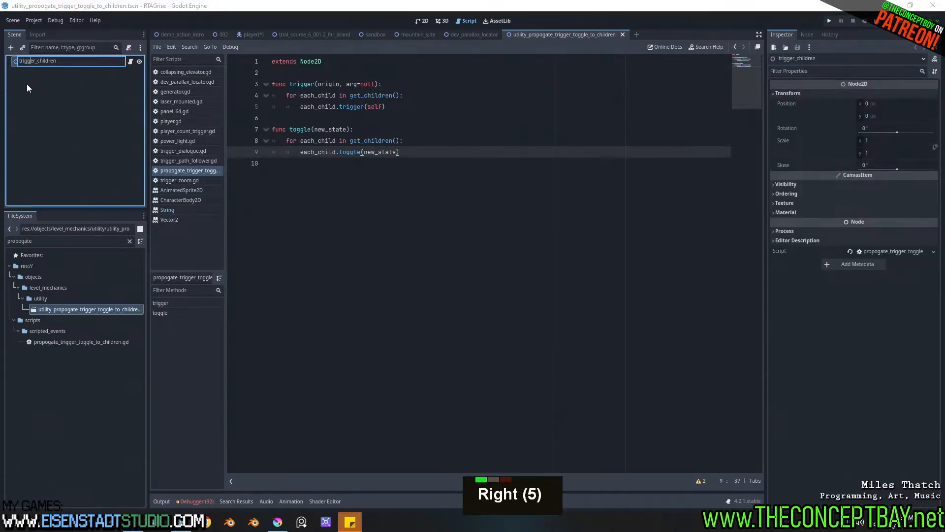
type("_toggle")
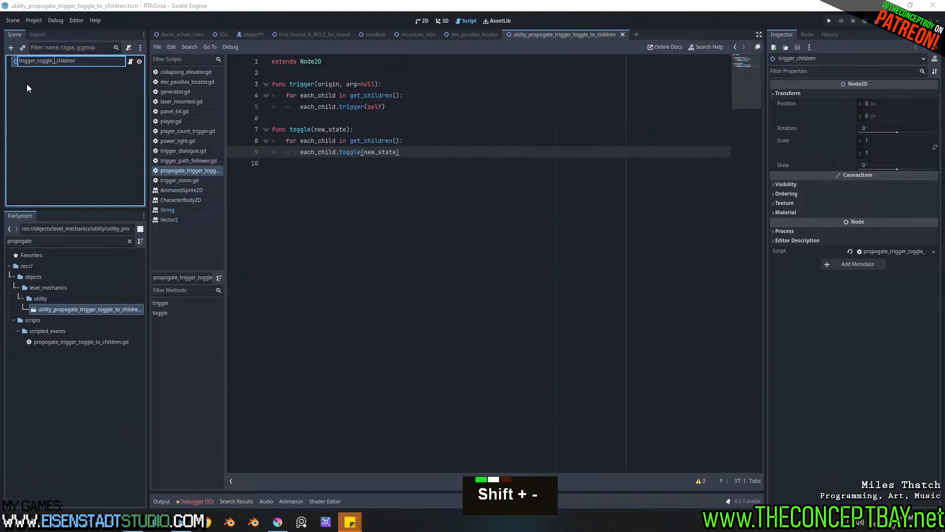
key("Return")
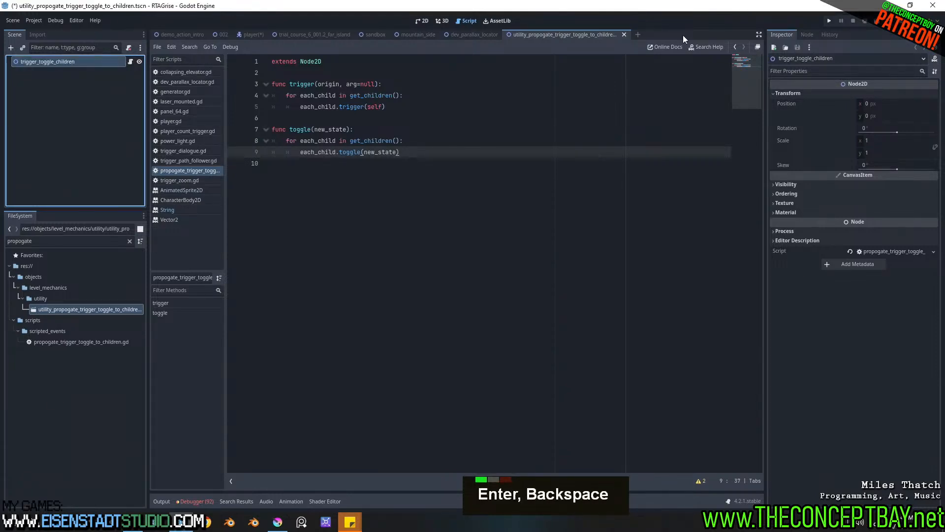
left_click(624, 35)
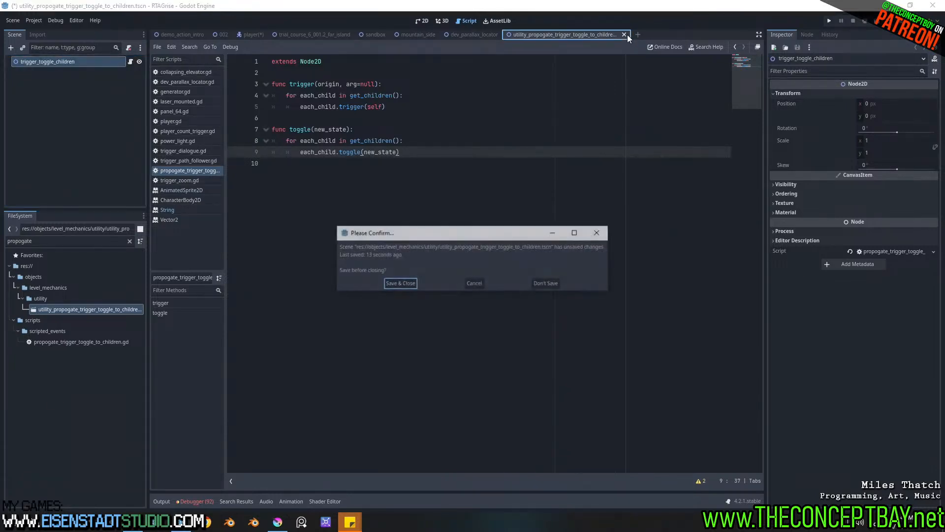
left_click(403, 284)
Step: Return to the mountain_side scene and move trigger_children out of toggle_platform to sit directly above it in the node tree
left_click(443, 21)
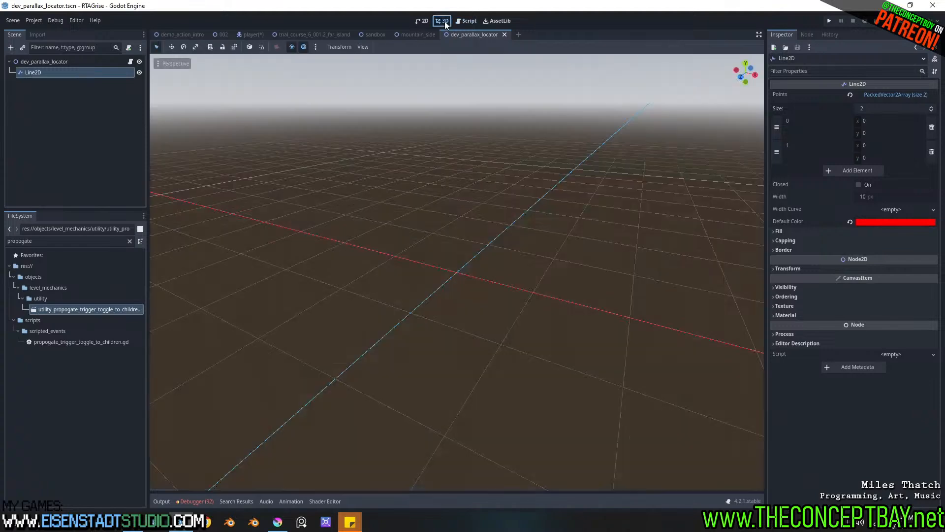
left_click(412, 35)
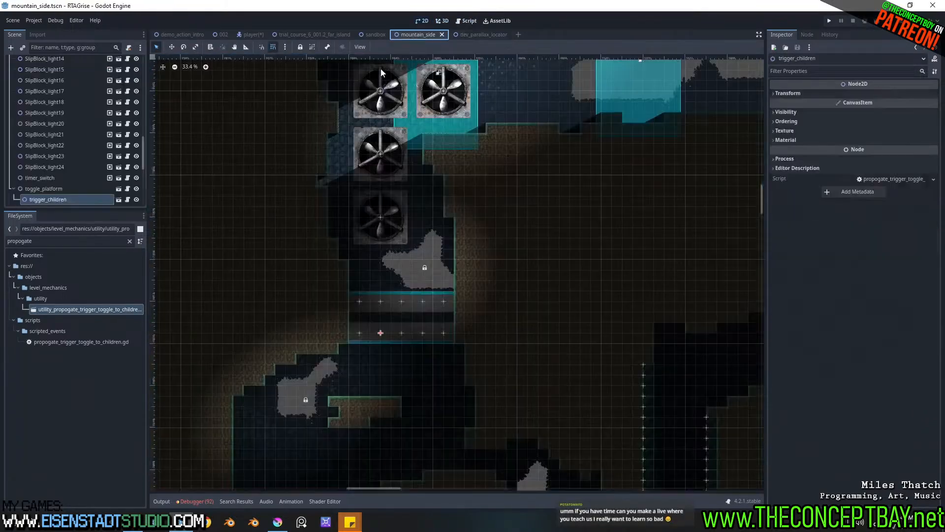
middle_click_drag(458, 185, 468, 142)
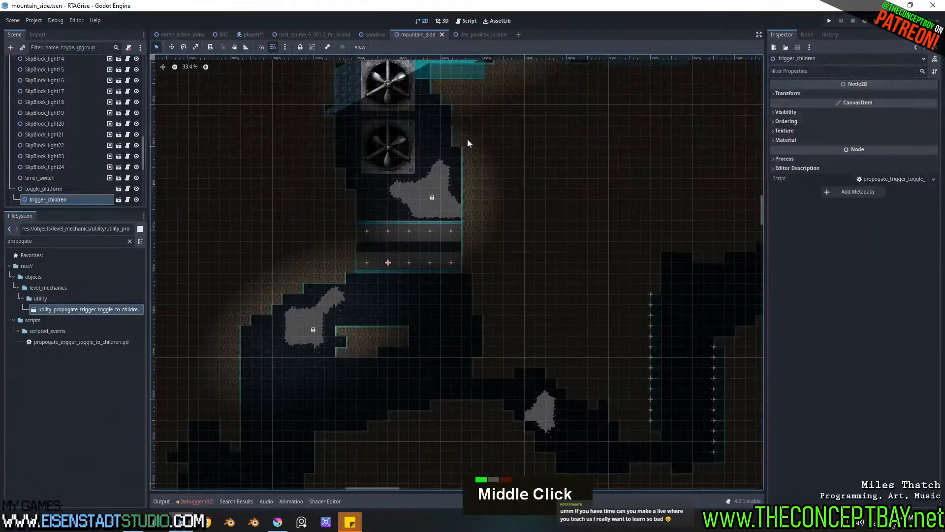
left_click(370, 231)
left_click_drag(47, 135, 48, 119)
Step: Reparent all the nodes from toggle_platform through toggle_platform11 under trigger_children
left_click(46, 135)
scroll(64, 163, "down", 2)
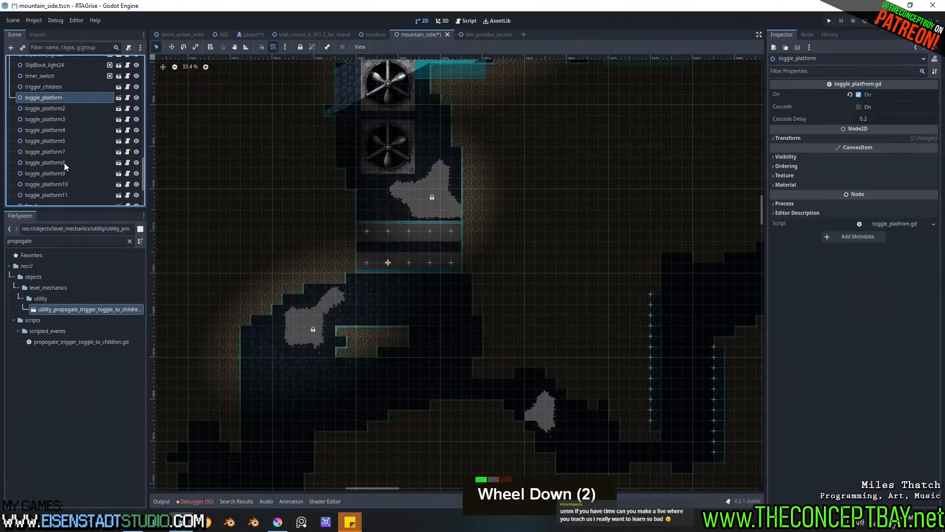
left_click(61, 193, "shift")
scroll(68, 167, "up", 2)
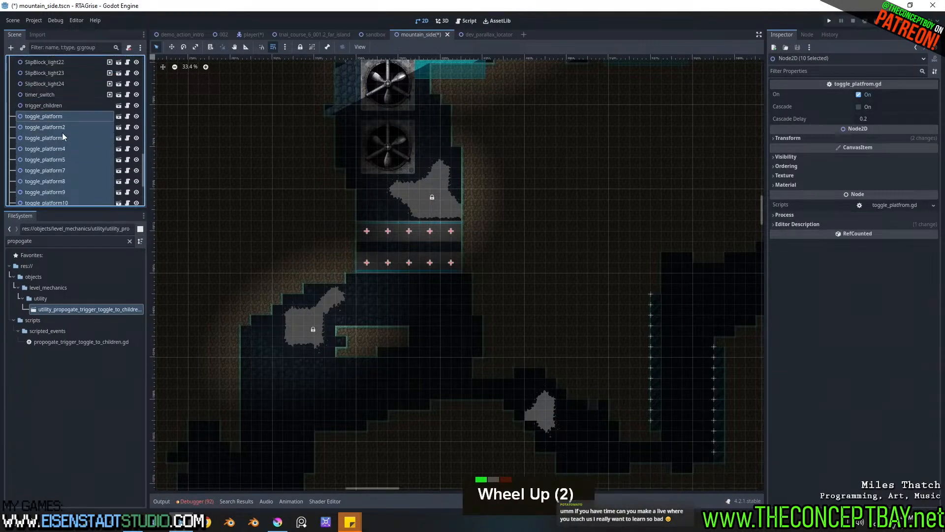
left_click_drag(48, 116, 47, 104)
left_click(47, 105)
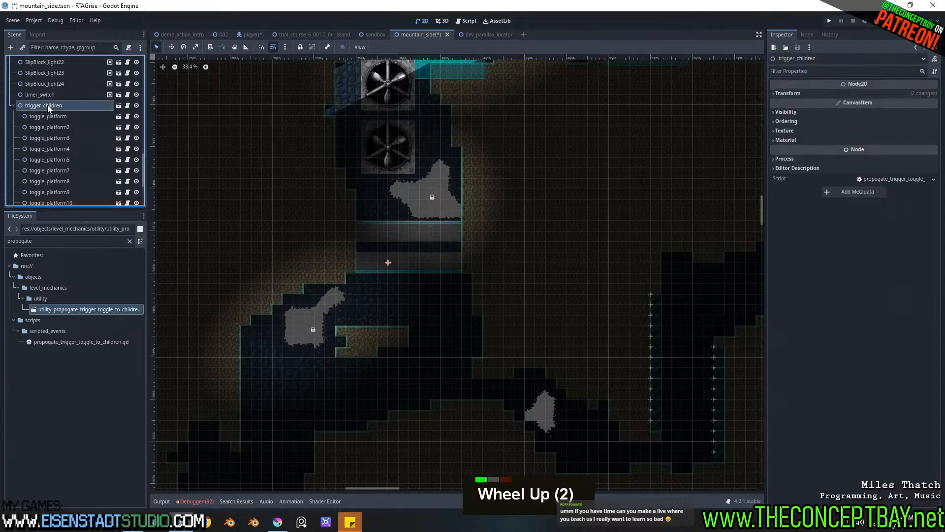
Step: Move timer_switch down into the dark cavern beside the level's starting area, above the upper metal walkway
scroll(250, 347, "down", 3)
middle_click_drag(250, 347, 412, 289)
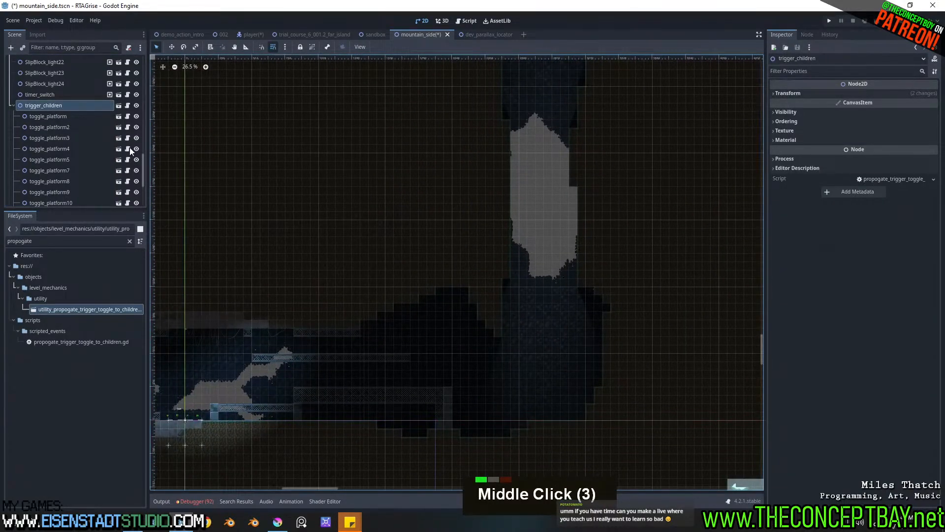
left_click(49, 96)
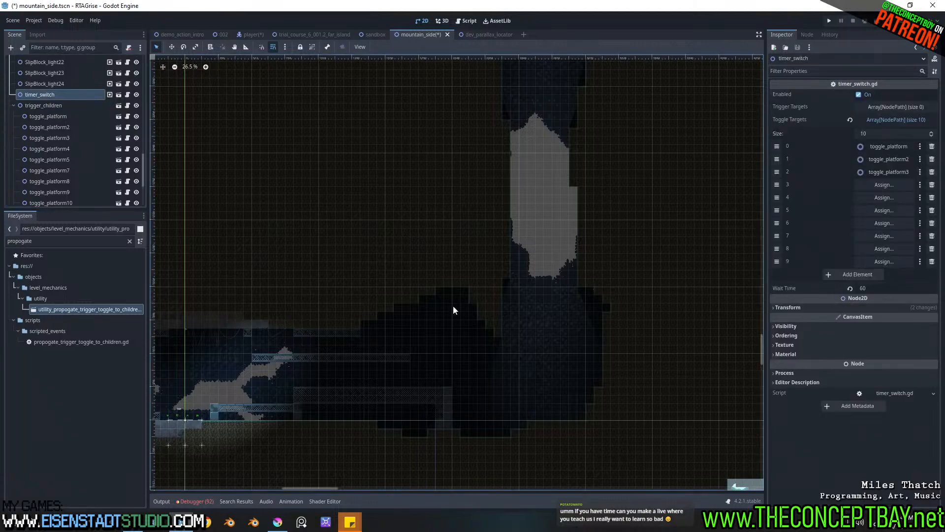
left_click(172, 47)
scroll(485, 315, "down", 10)
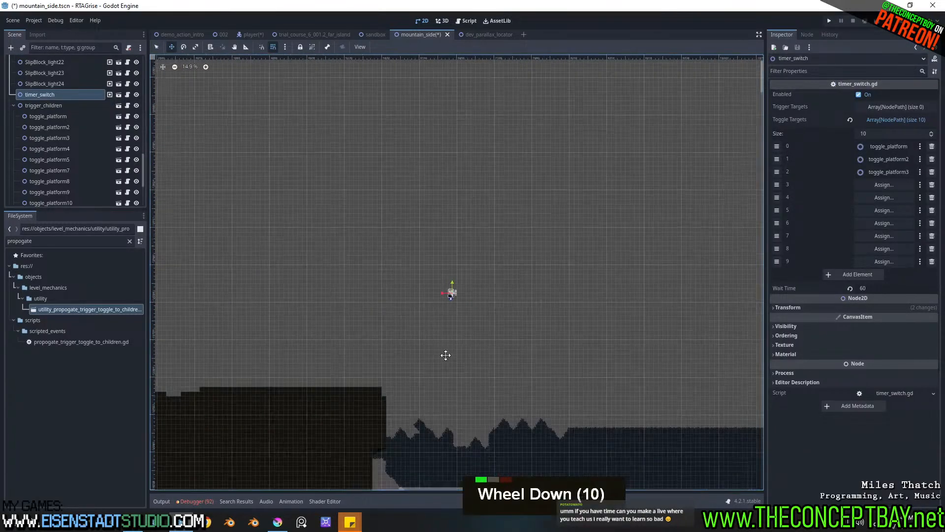
scroll(433, 460, "down", 4)
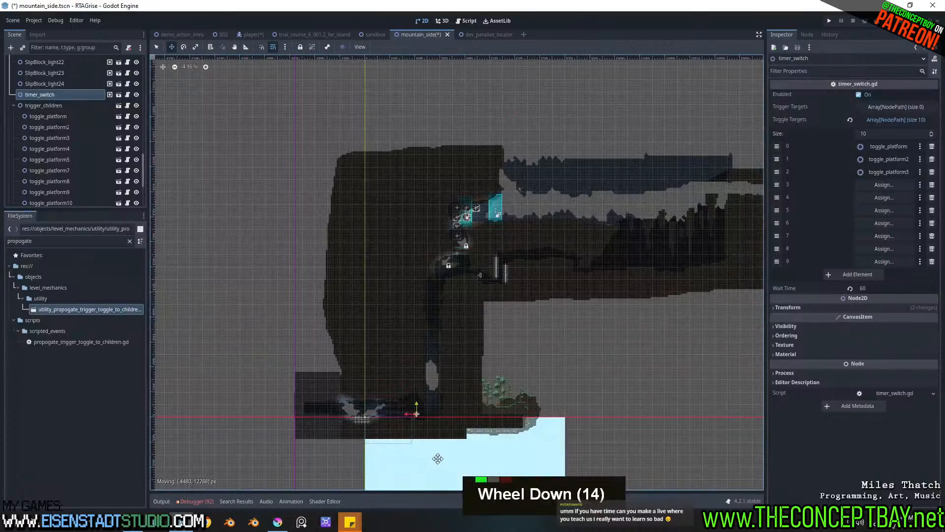
scroll(465, 316, "up", 20)
scroll(464, 316, "up", 20)
left_click_drag(580, 404, 453, 323)
scroll(453, 323, "up", 5)
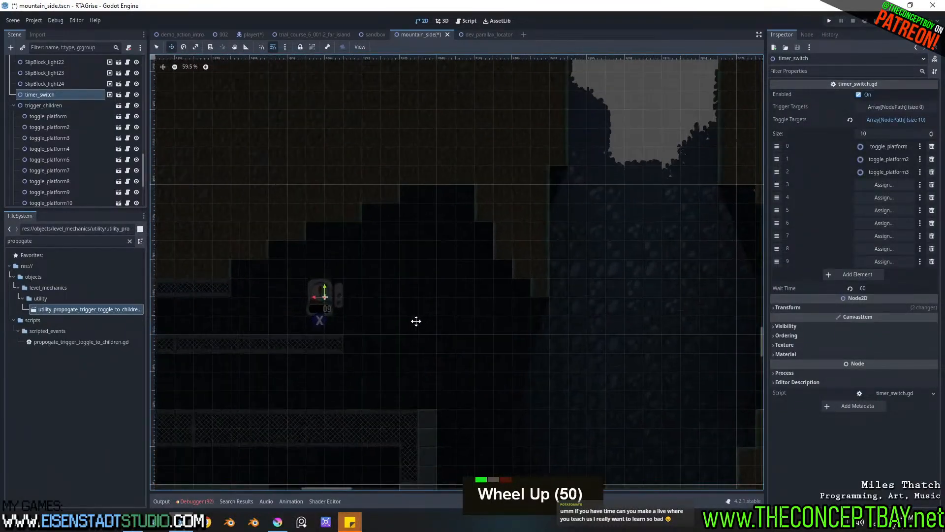
middle_click_drag(418, 323, 460, 330)
Step: Save the open scenes and reset the rotation of trigger_children to 0° in mountain_side
left_click(68, 105)
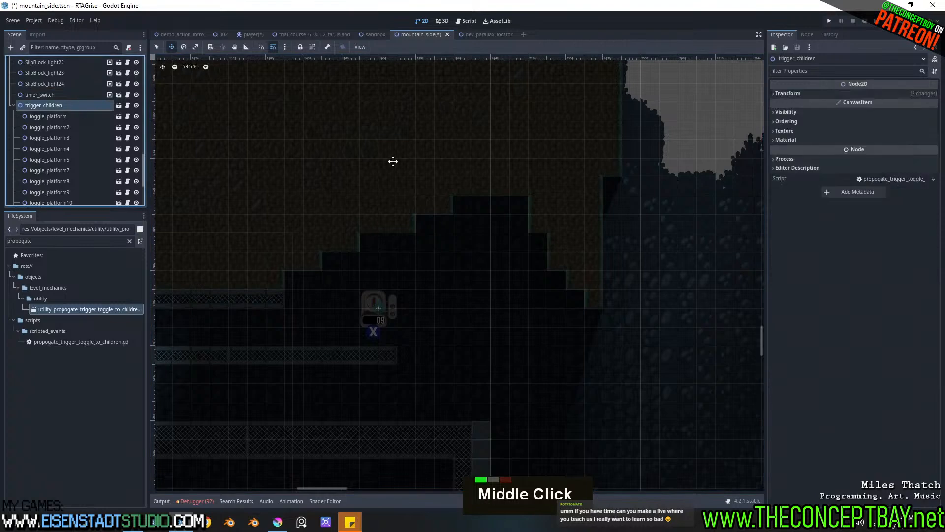
left_click(805, 95)
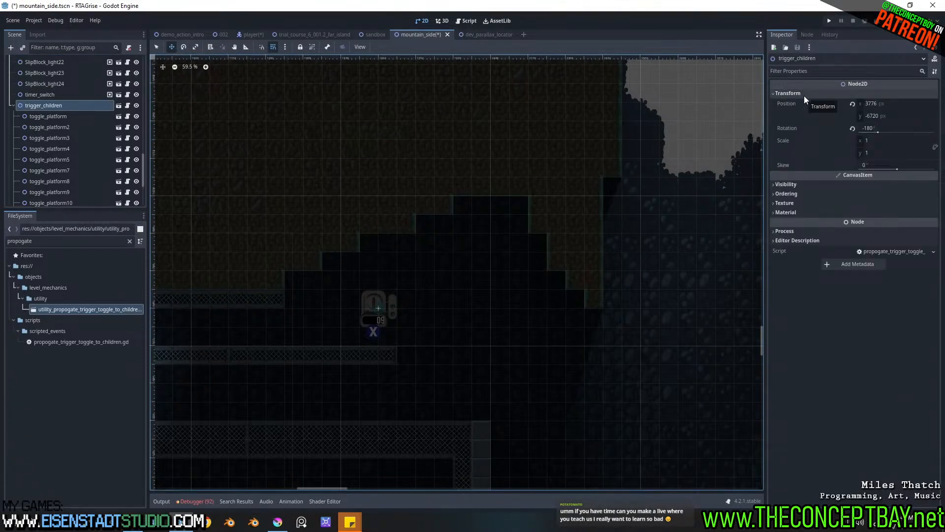
key("ctrl+s")
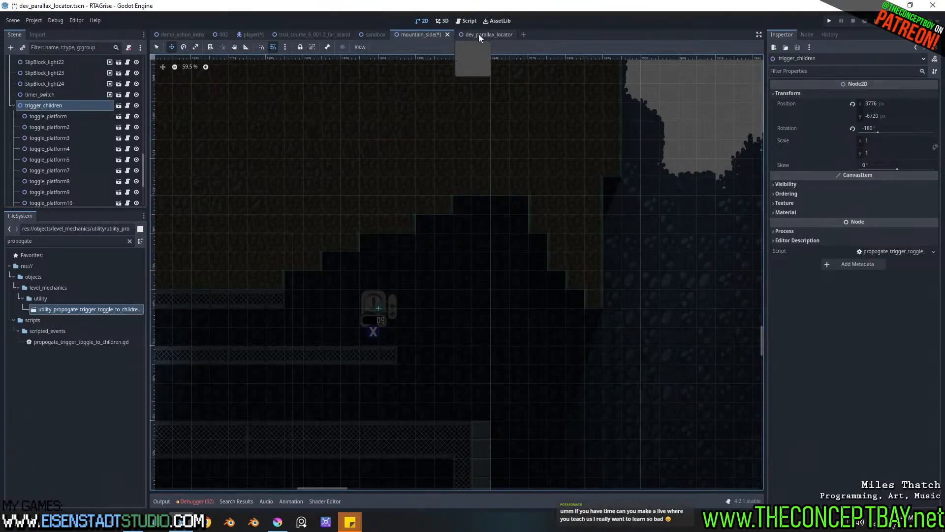
left_click(479, 34)
left_click(400, 32)
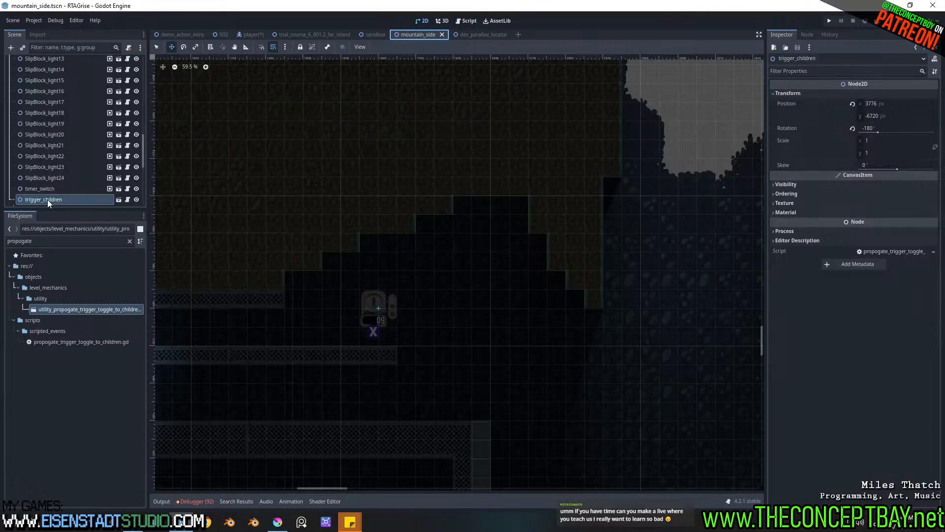
left_click(853, 129)
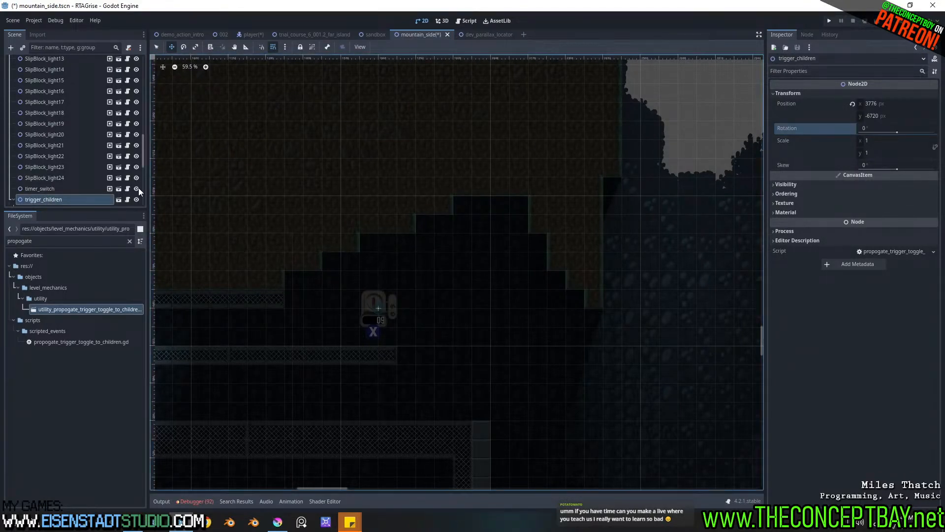
Step: Move trigger_children to position 4032, -6912 so its two rows of toggle platforms span the shaft below the fans
scroll(140, 192, "down", 2)
scroll(556, 83, "down", 11)
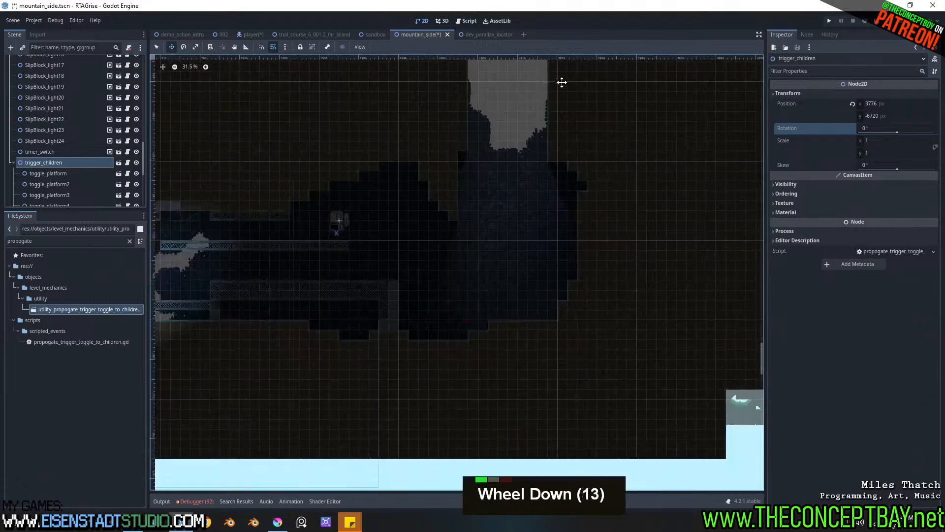
middle_click_drag(556, 83, 407, 241)
scroll(409, 289, "down", 1)
middle_click_drag(409, 289, 469, 187)
scroll(469, 187, "up", 5)
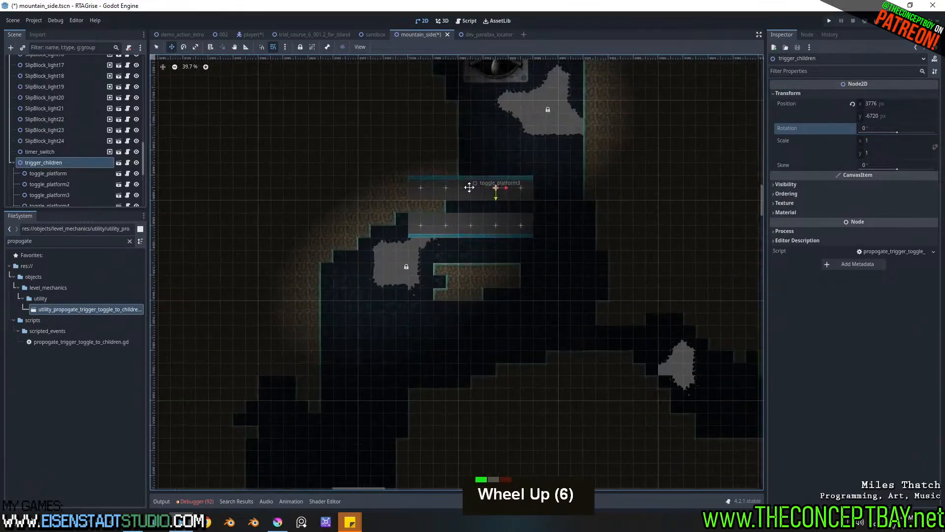
scroll(537, 192, "up", 7)
left_click_drag(491, 208, 566, 153)
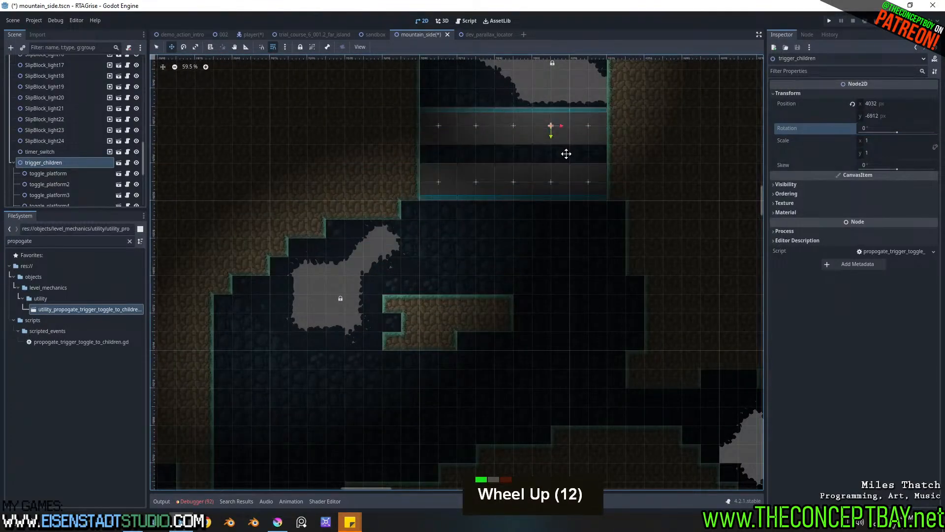
middle_click_drag(566, 152, 473, 224)
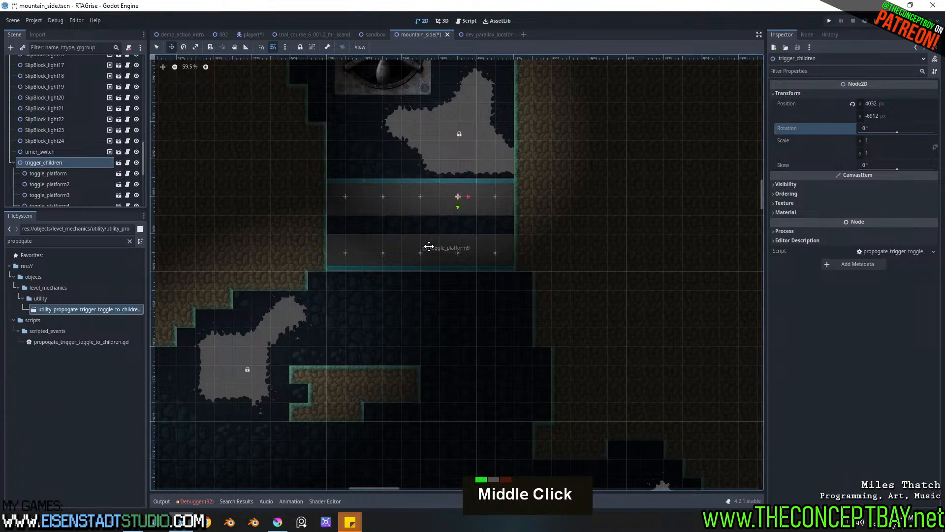
Step: Reset the rotation of timer_switch to 0° so it stands upright in the cavern
scroll(228, 271, "down", 11)
middle_click_drag(287, 400, 385, 192)
scroll(361, 257, "up", 1)
scroll(361, 257, "up", 11)
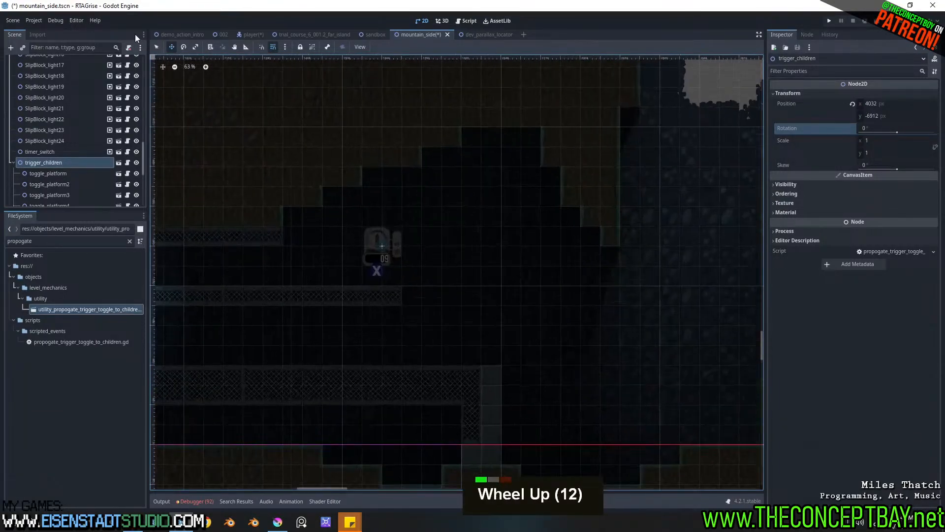
left_click(382, 254)
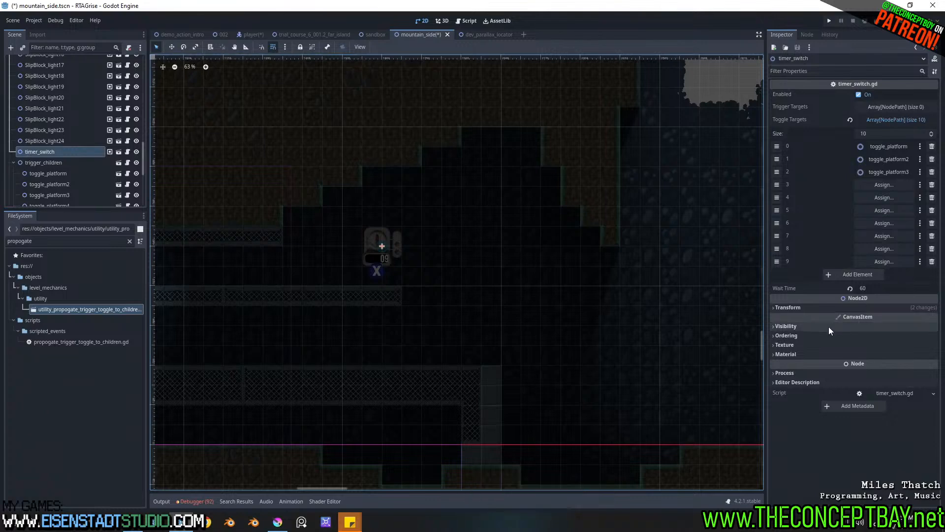
left_click(828, 308)
left_click(849, 342)
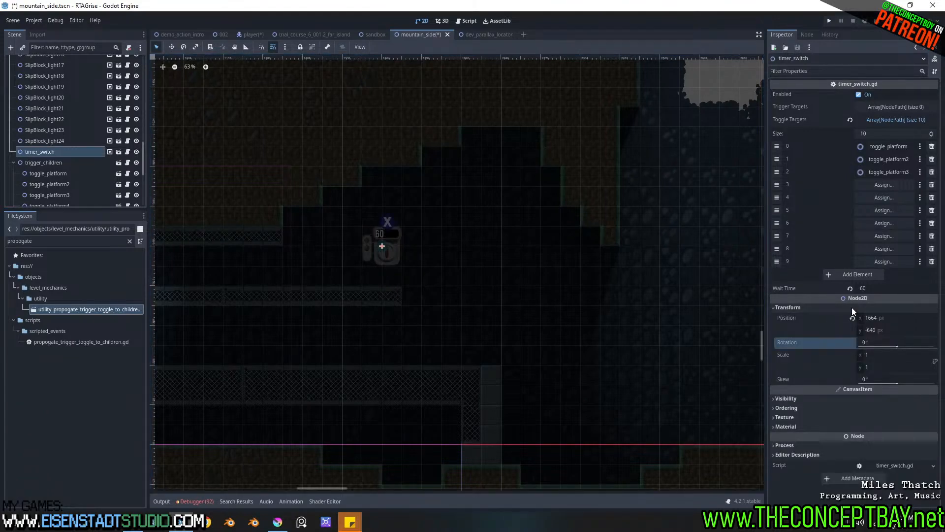
Step: Reduce the timer switch's Toggle Targets to size 1 and assign trigger_children as its only element
left_click(893, 133)
type("1")
key("Return")
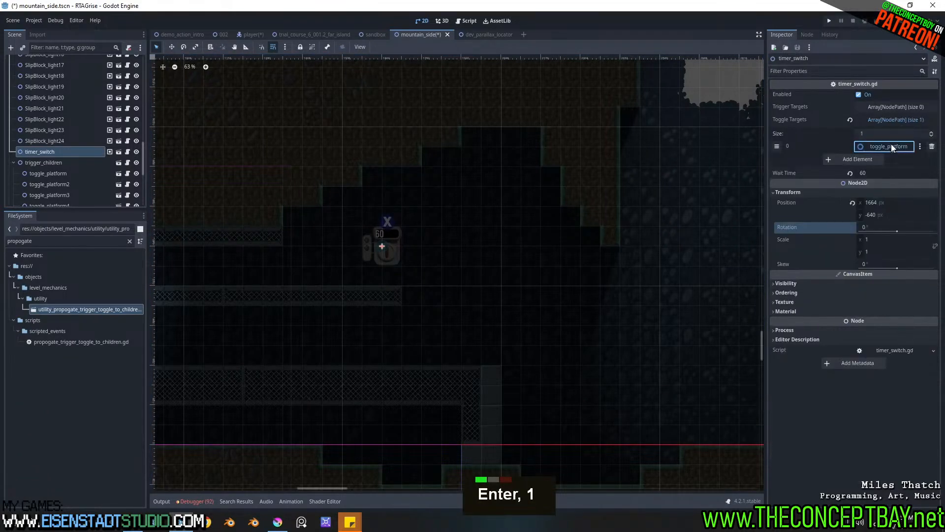
left_click(889, 146)
type("pro")
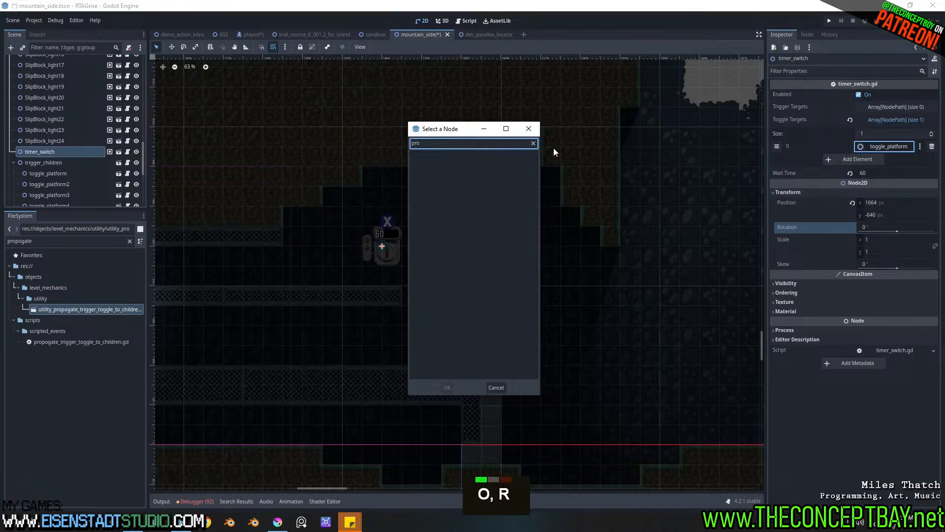
key("ctrl+a")
type("t")
key("BackSpace")
type("childre")
double_click(468, 168)
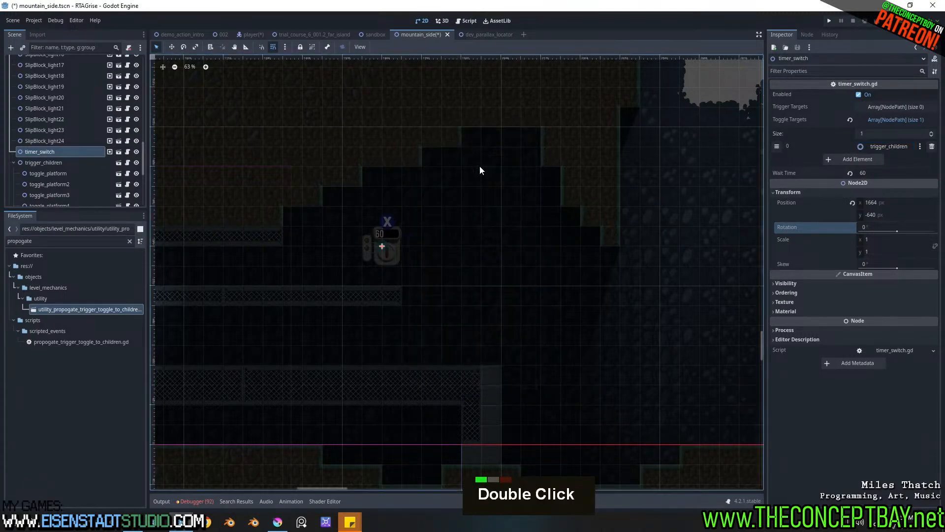
Step: Save the mountain_side scene and run it to playtest the timer switch
middle_click_drag(599, 193, 592, 215)
key("ctrl+s")
middle_click_drag(420, 255, 418, 280)
key("F6")
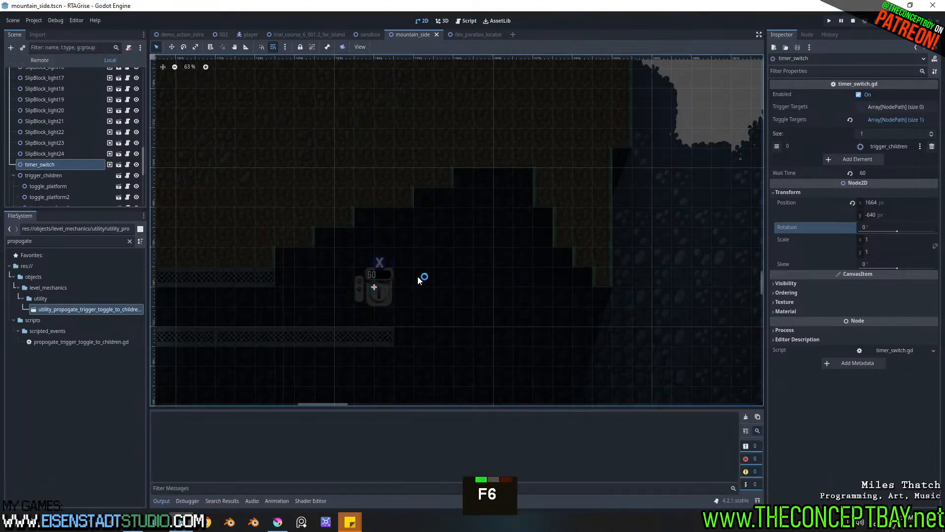
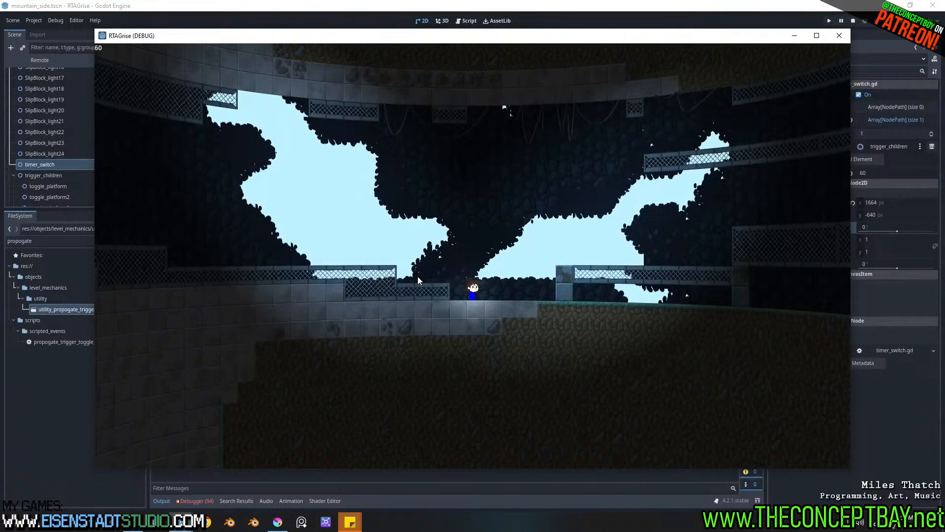
Step: Guide the player from the start along the metal walkways up to the timer switch and activate it
key("Right")
key("space")
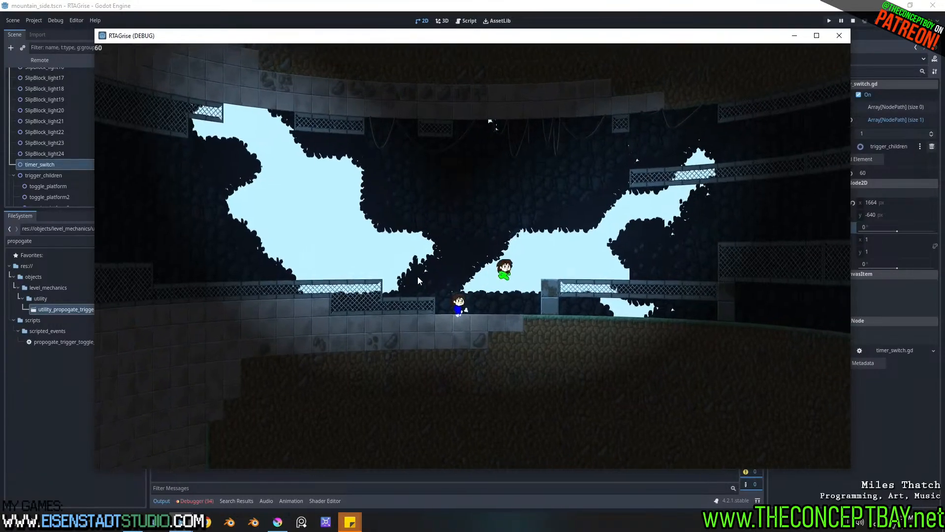
key("space")
key("Right")
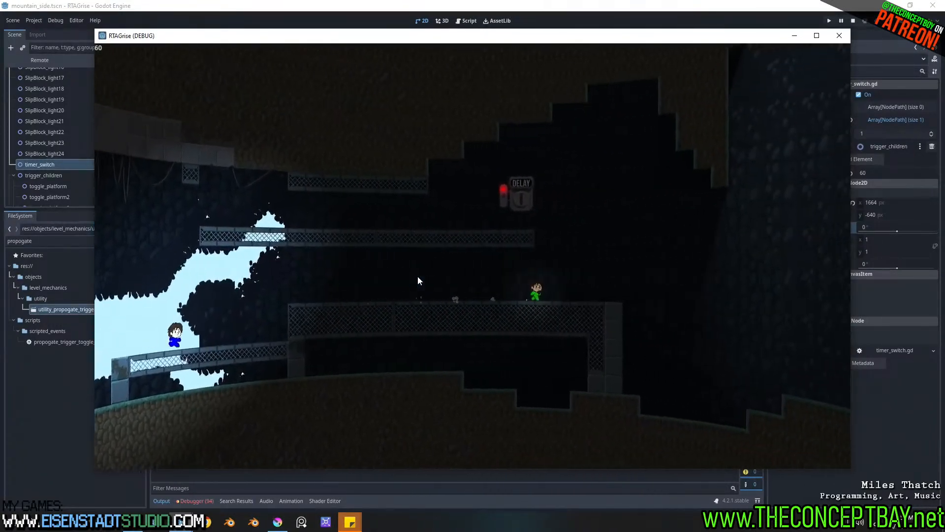
key("space")
key("space")
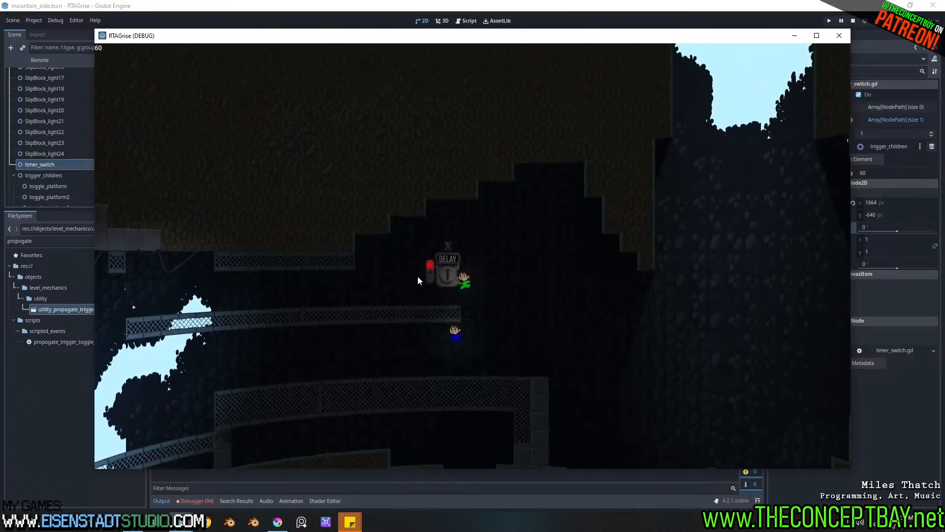
key("Left")
key("x")
Step: Climb the tall shaft with alternating wall jumps and reach the stone ledge beneath the toggle platforms
key("Right")
key("Right")
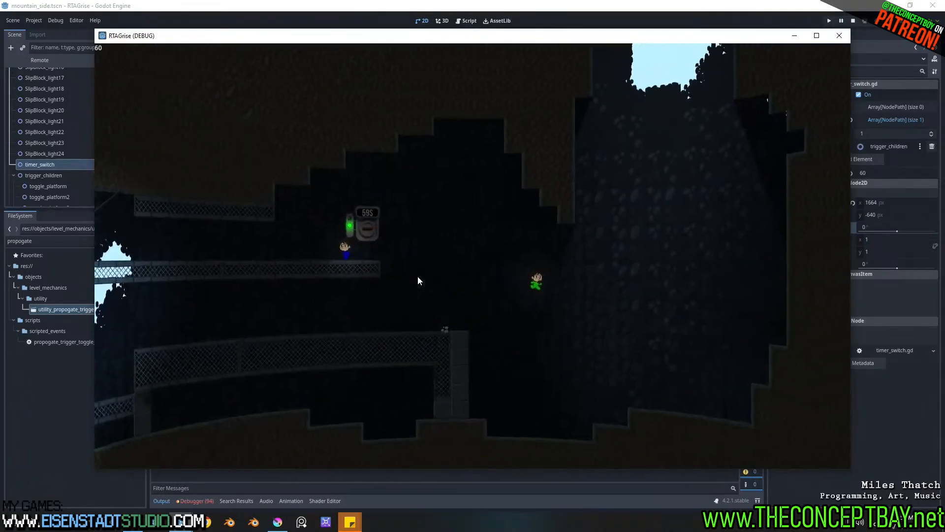
key("space")
key("Left")
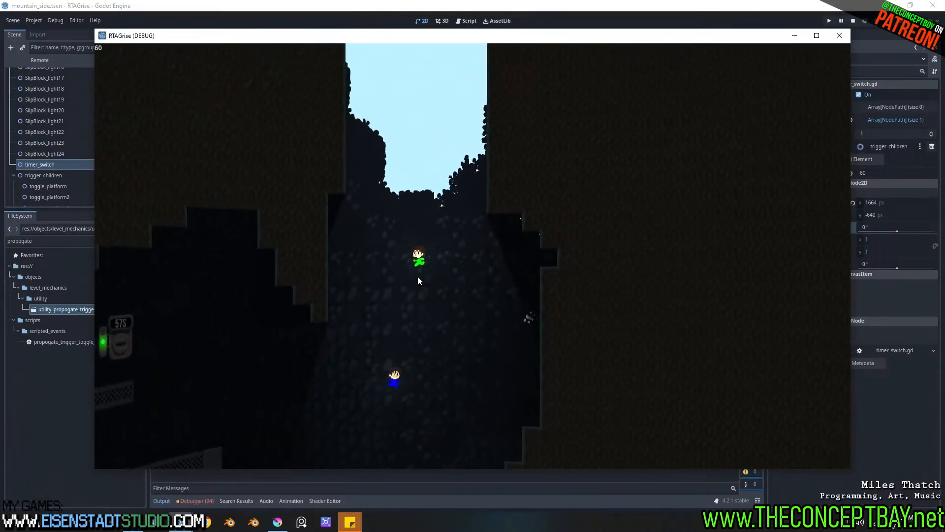
key("space")
key("Right")
key("space")
key("Left")
key("space")
key("Right")
key("space")
key("Left")
key("space")
key("Right")
key("space")
key("Left")
key("space")
key("Right")
key("space")
key("Left")
key("space")
key("Right")
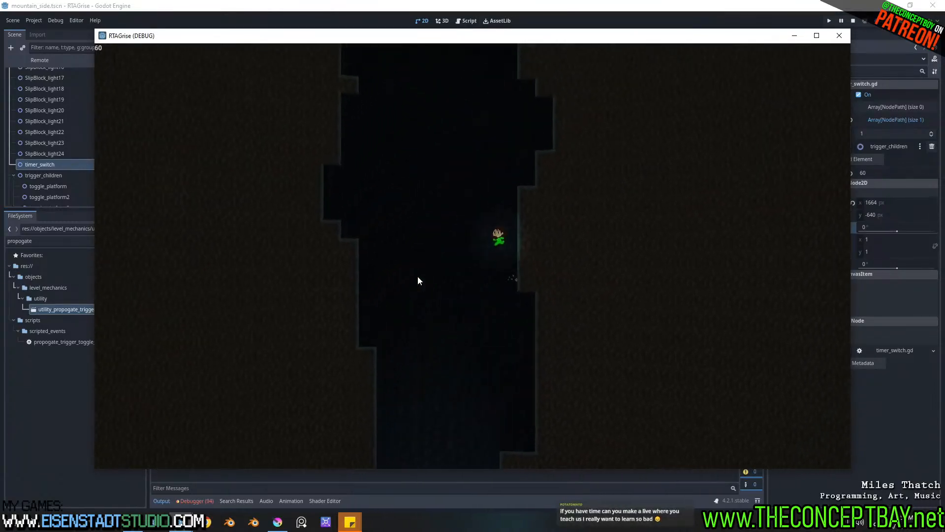
key("space")
key("Left")
key("space")
key("Right")
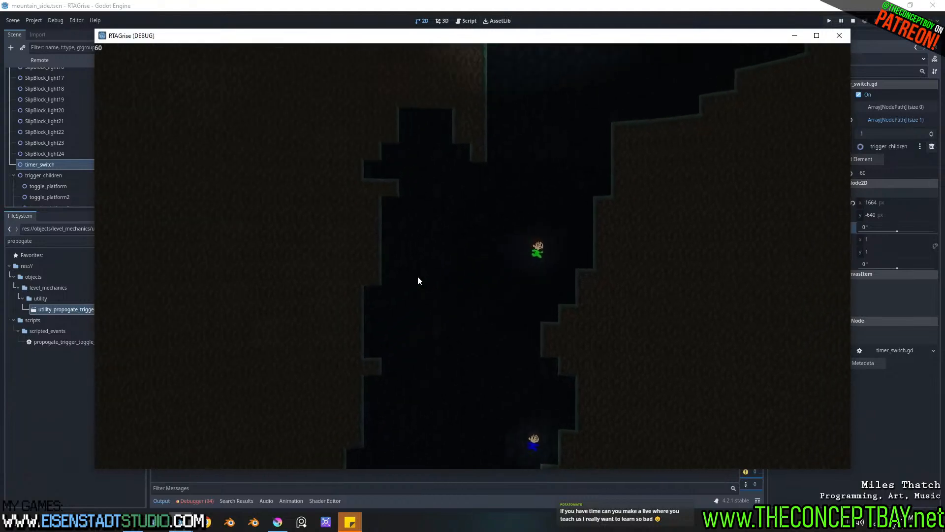
key("space")
key("Left")
key("space")
key("Right")
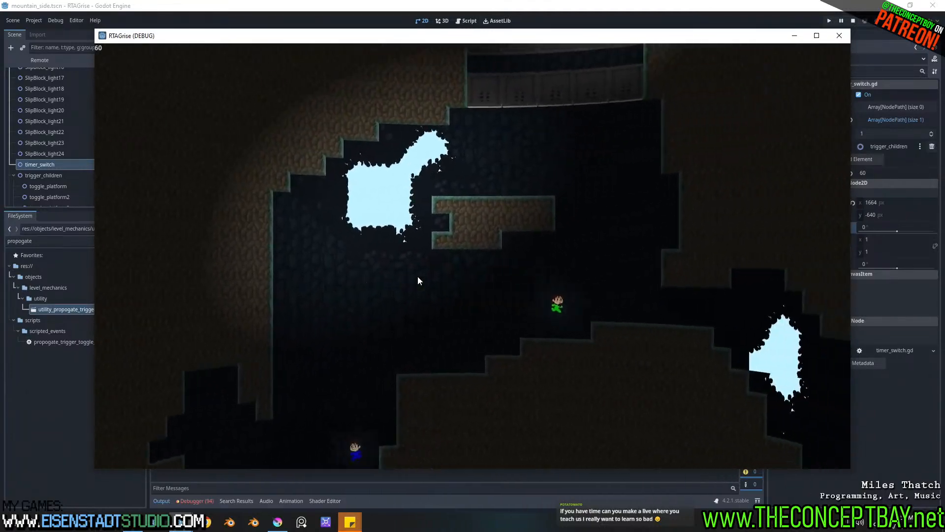
key("space")
key("Left")
key("Right")
key("space")
key("Left")
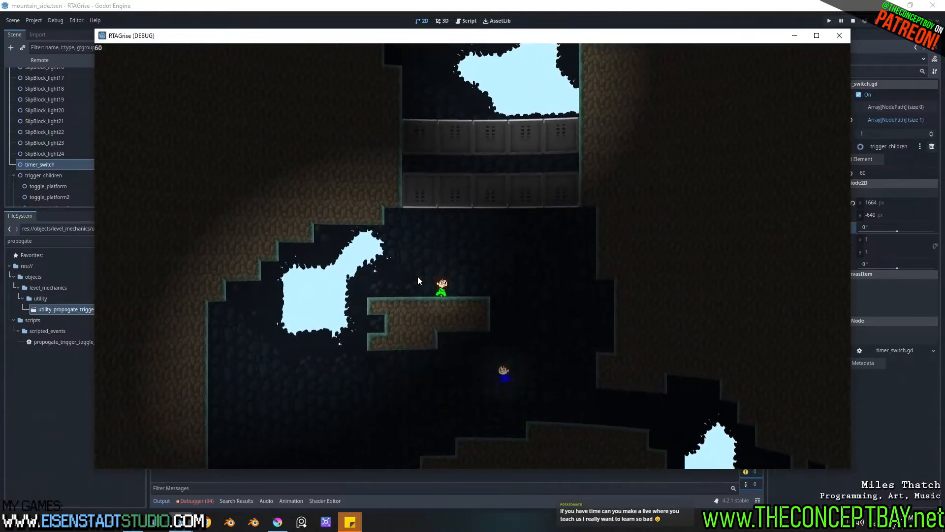
Step: Test whether the player can get past the toggle platforms above the ledge, and close the running game
key("Right")
key("space")
key("space")
key("Left")
key("space")
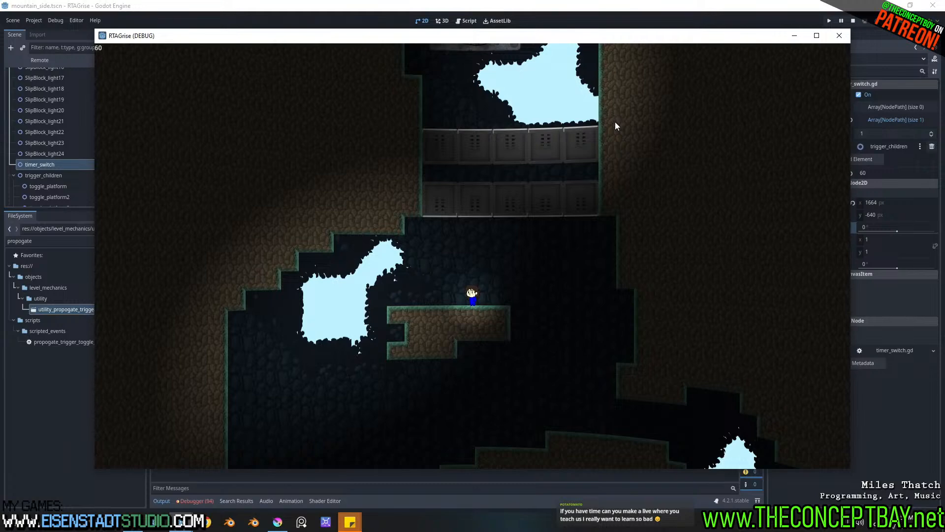
left_click(839, 36)
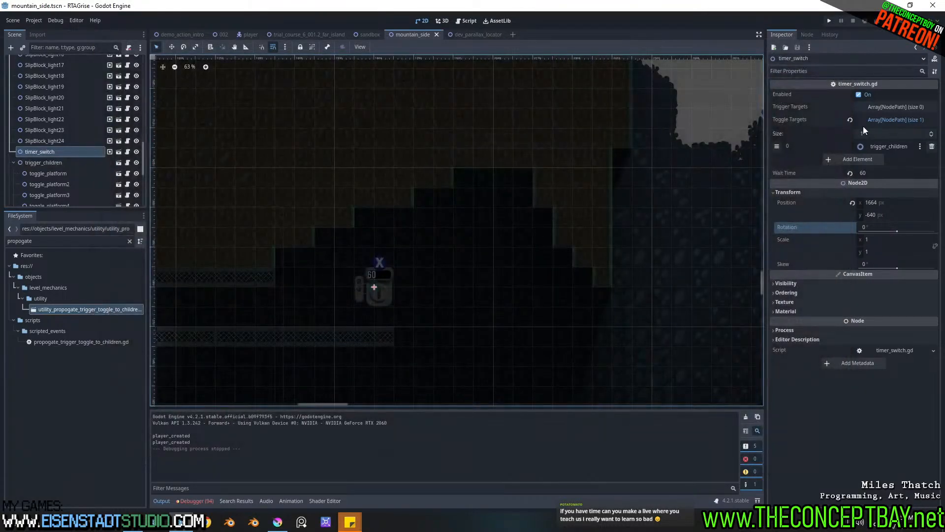
Step: Clear the timer switch's Toggle Targets and add trigger_children as an element of its Trigger Targets
left_click(851, 120)
left_click(877, 106)
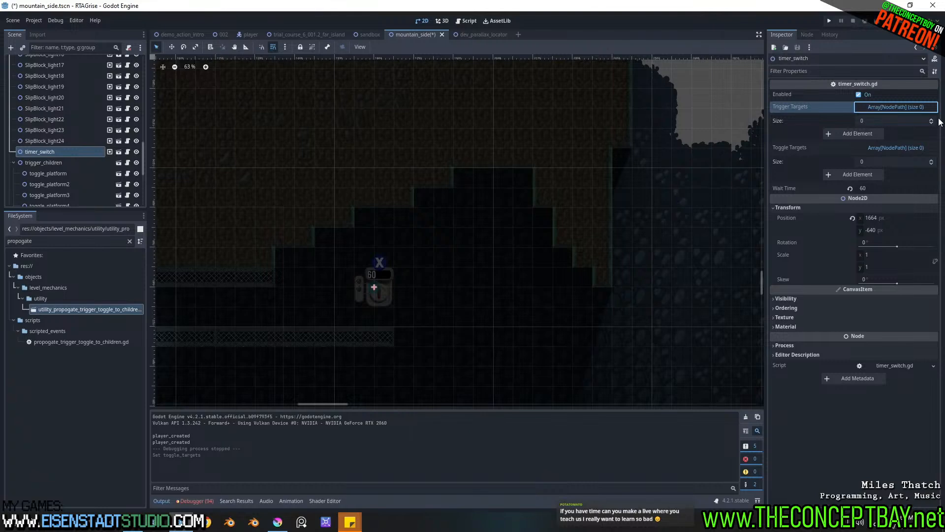
double_click(876, 134)
type("child")
double_click(462, 168)
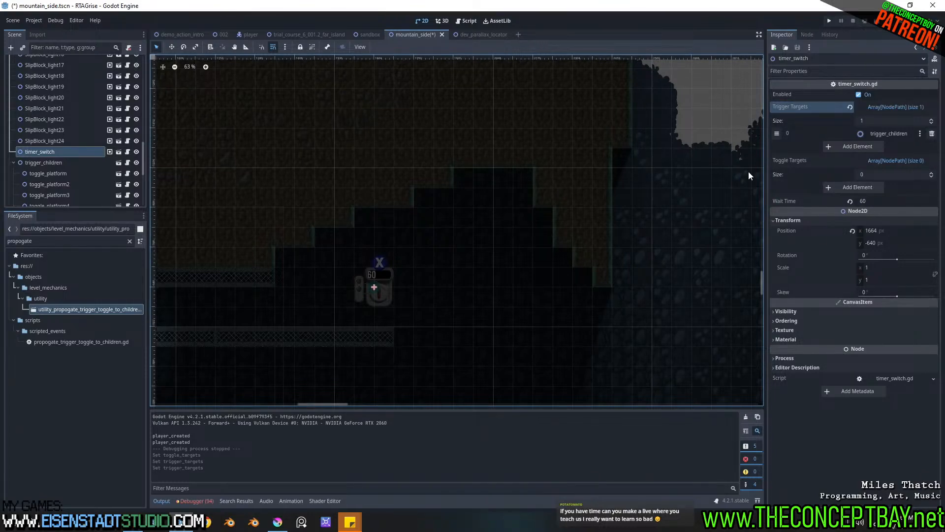
Step: Examine the shaft between the timer switch and the toggle platforms, including the trigger_children node the switch triggers
scroll(496, 239, "down", 17)
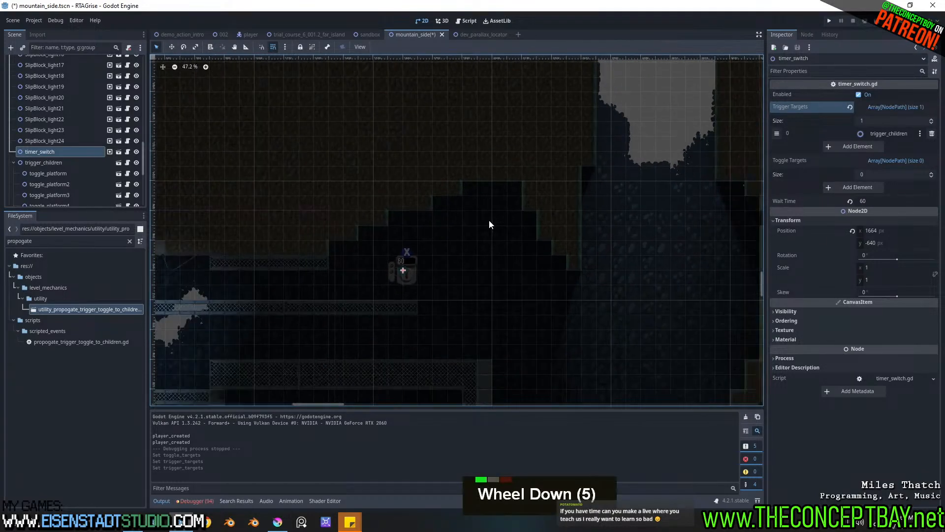
middle_click_drag(563, 211, 460, 327)
scroll(462, 322, "down", 1)
middle_click_drag(475, 143, 465, 315)
middle_click_drag(471, 233, 505, 454)
scroll(493, 257, "up", 13)
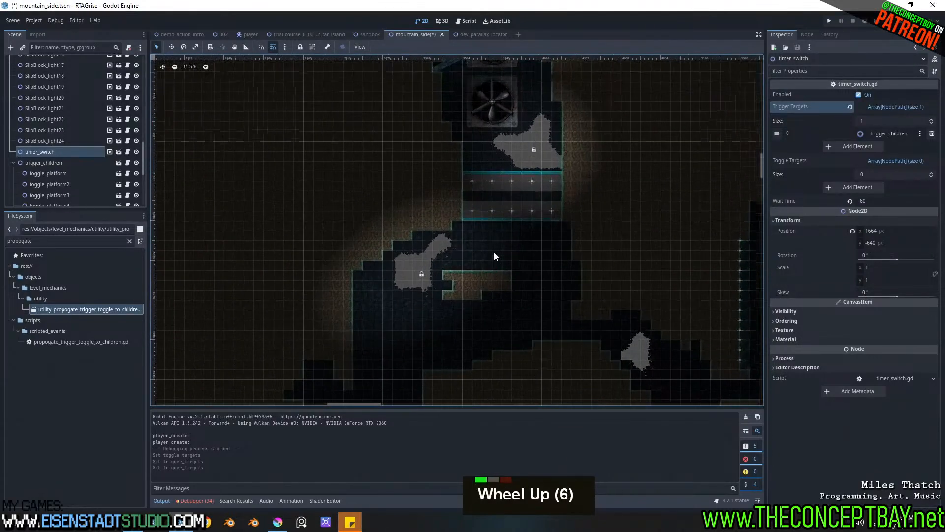
middle_click_drag(510, 243, 493, 228)
scroll(459, 251, "down", 3)
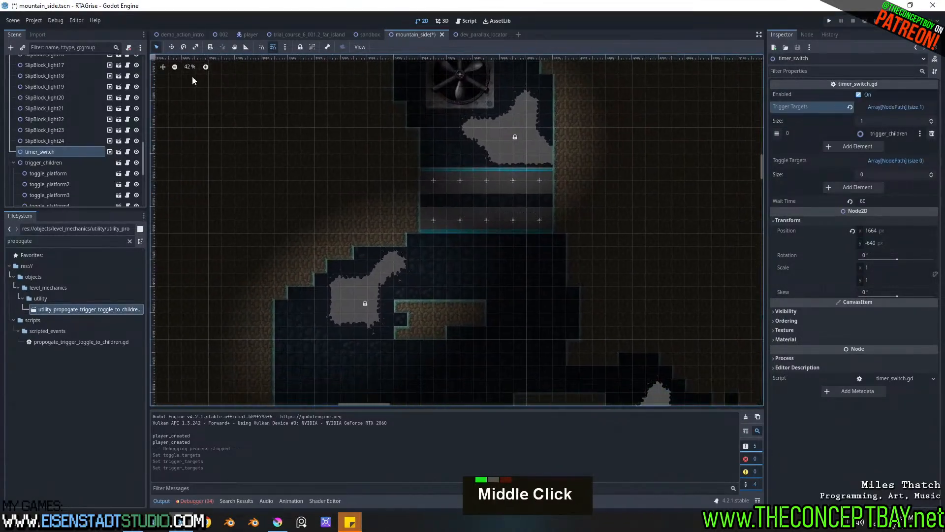
left_click(25, 164)
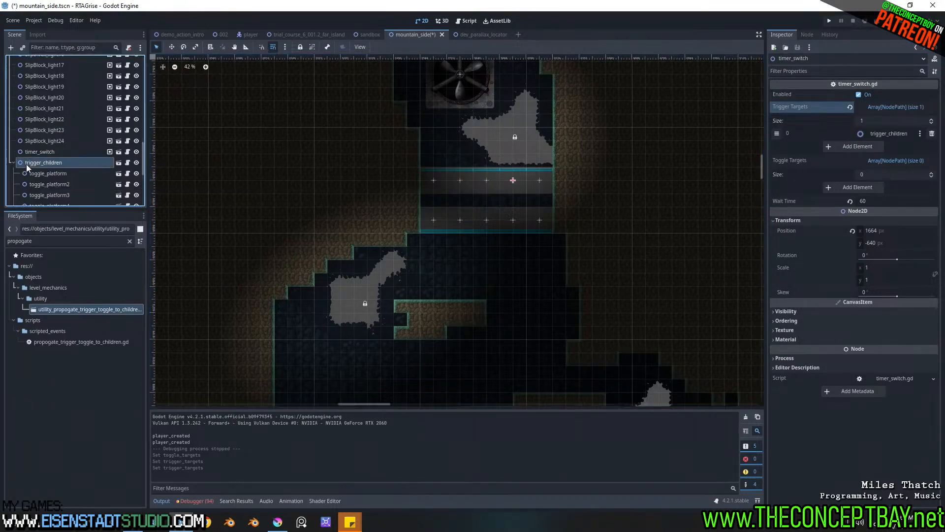
left_click(39, 152)
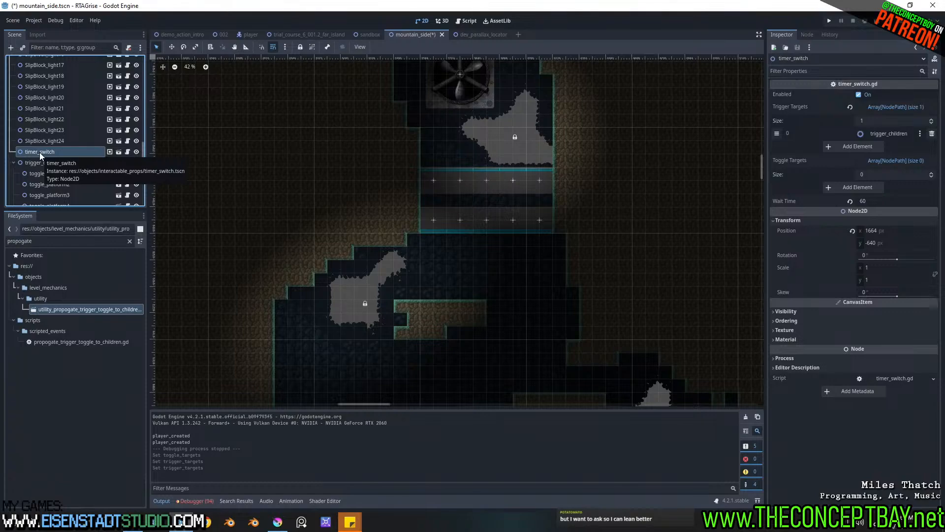
middle_click_drag(520, 287, 478, 115)
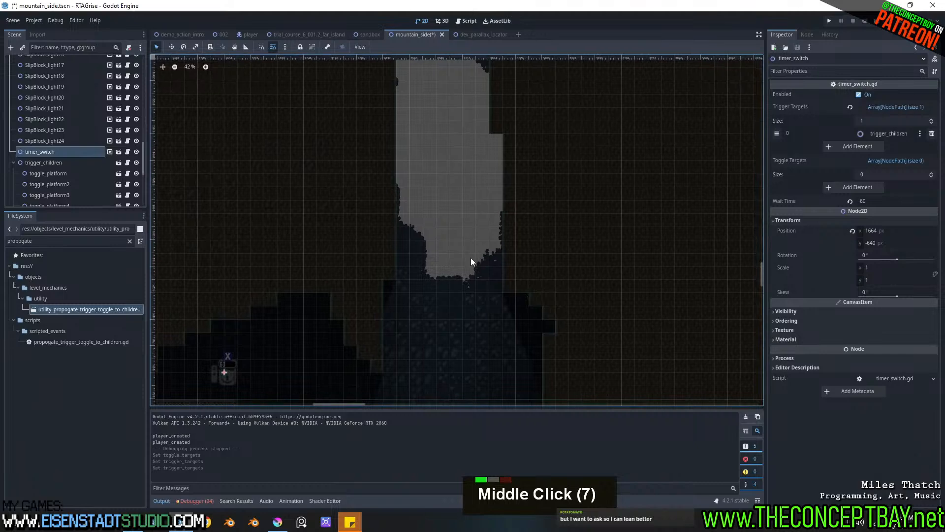
middle_click_drag(470, 257, 526, 126)
middle_click_drag(464, 180, 552, 187)
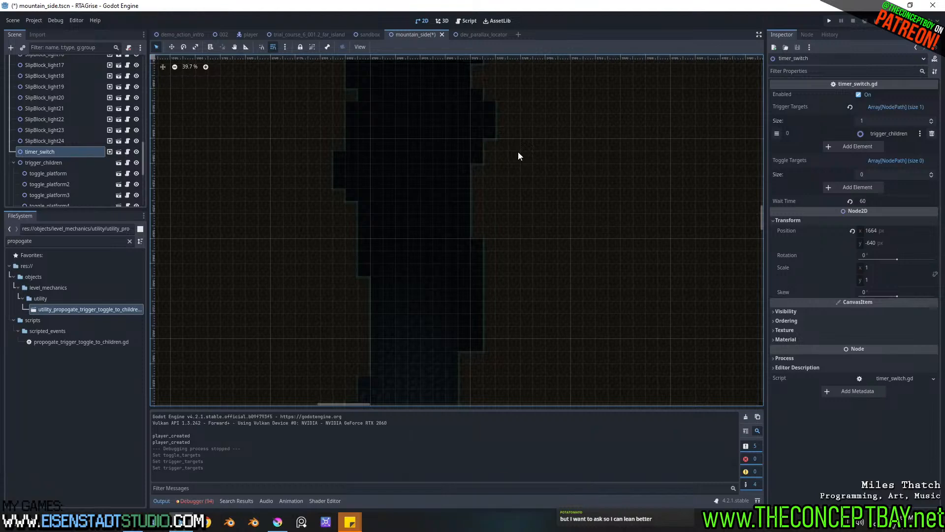
middle_click_drag(517, 154, 483, 250)
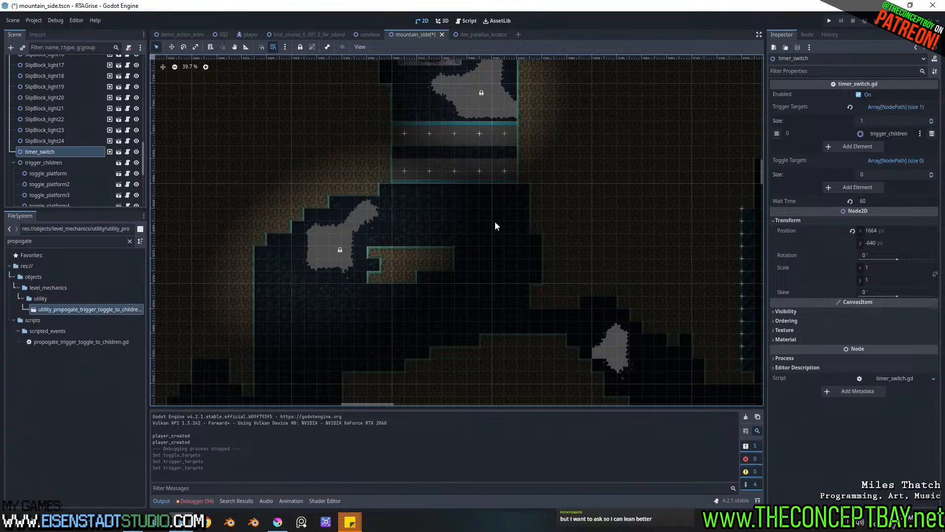
middle_click_drag(523, 202, 540, 287)
scroll(538, 277, "up", 7)
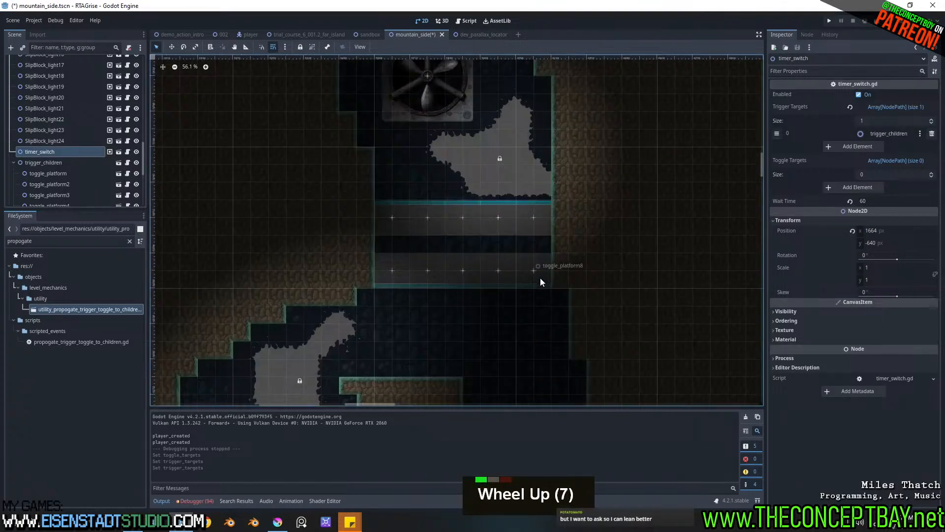
Step: Select the trigger_children node above the stone ledge and collapse its toggle platform children in the scene tree
left_click(30, 163)
left_click(172, 47)
mouse_move(411, 231)
left_mouse_down()
mouse_move(410, 214)
mouse_move(406, 228)
left_mouse_up()
middle_click_drag(414, 319, 422, 243)
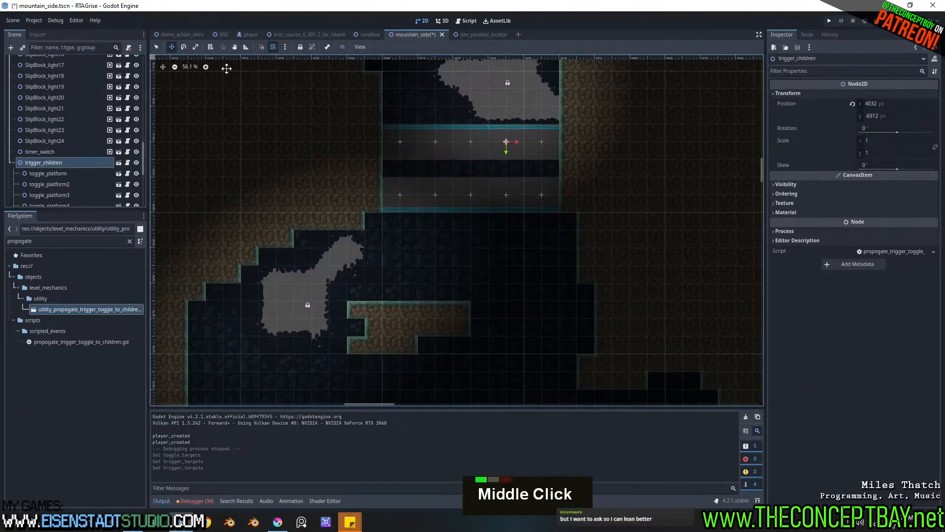
left_click(156, 46)
left_click(12, 162)
middle_click_drag(523, 222, 473, 244)
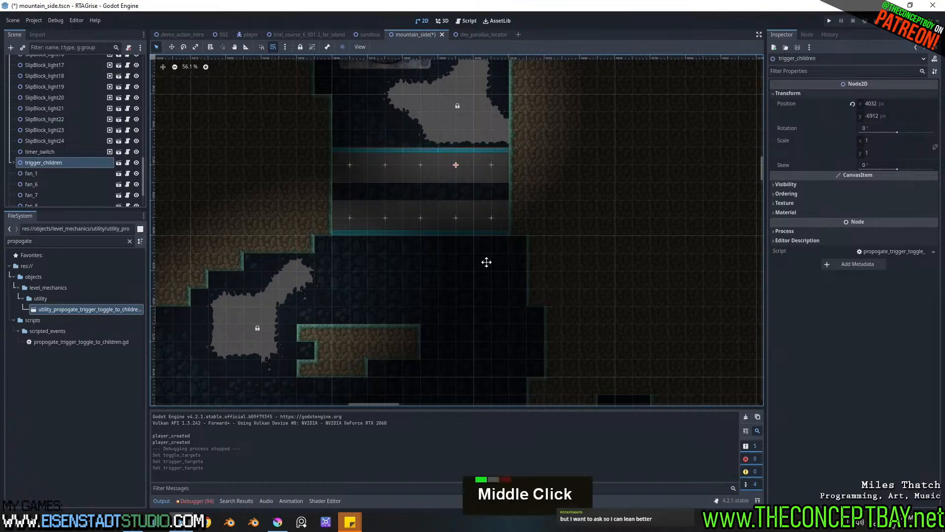
middle_click_drag(475, 268, 495, 235)
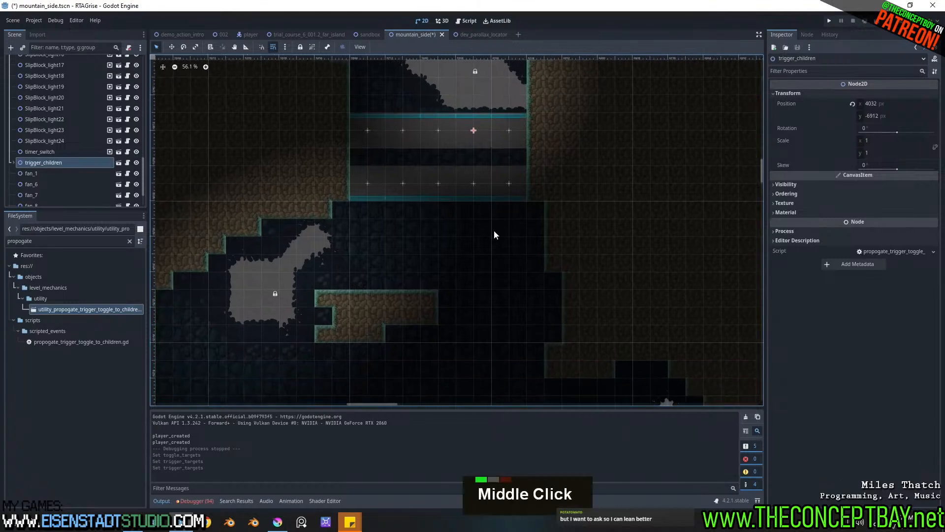
double_click(13, 162)
Step: Move the timer switch on the metal walkway to position 1600, -576
middle_click_drag(485, 328, 500, 232)
scroll(507, 269, "down", 4)
scroll(364, 264, "up", 2)
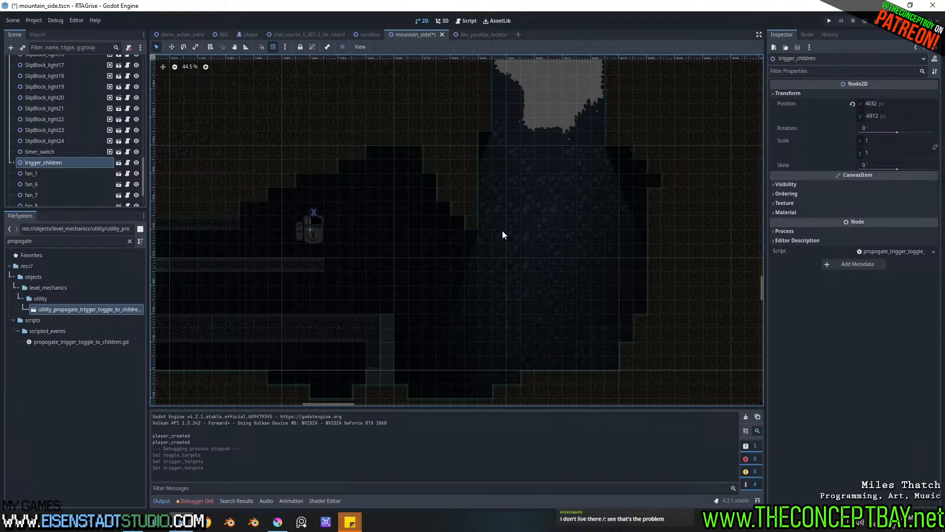
middle_click_drag(532, 194, 555, 170)
scroll(546, 186, "down", 1)
scroll(560, 185, "up", 2)
left_click(292, 193)
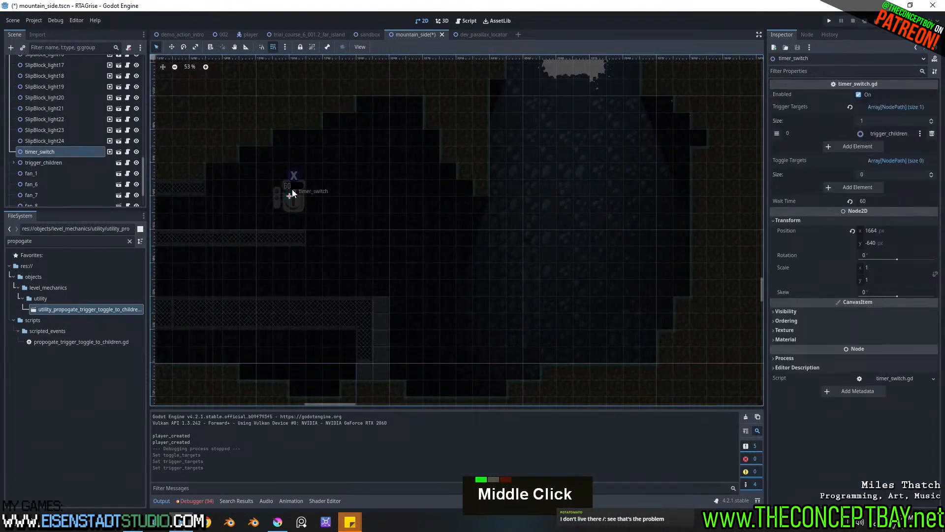
left_click_drag(274, 204, 274, 205)
Step: Review the area around the timer switch and the shaft entrance, and collapse the switch's empty Toggle Targets array
middle_click_drag(412, 179, 377, 201)
scroll(378, 201, "down", 8)
scroll(370, 199, "up", 9)
scroll(387, 180, "down", 2)
scroll(388, 183, "down", 9)
middle_click_drag(498, 119, 546, 138)
left_click(906, 162)
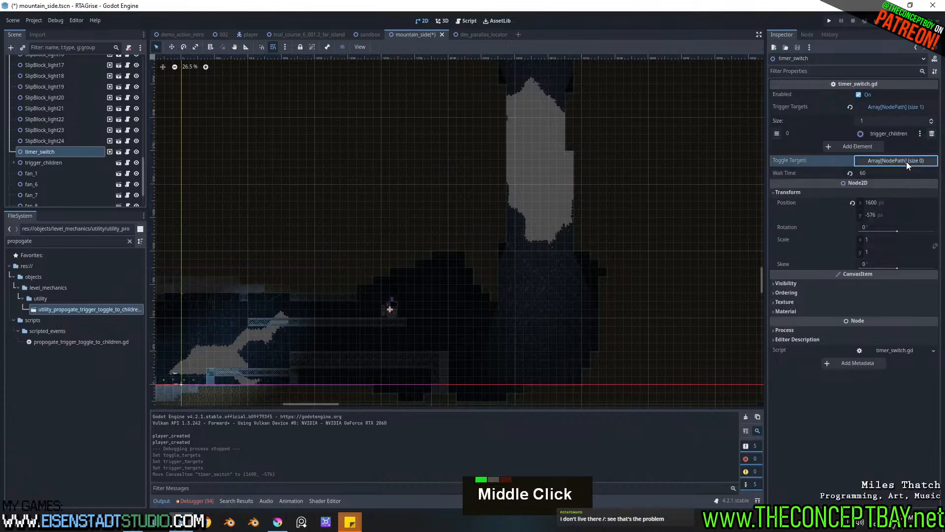
middle_click_drag(427, 223, 453, 205)
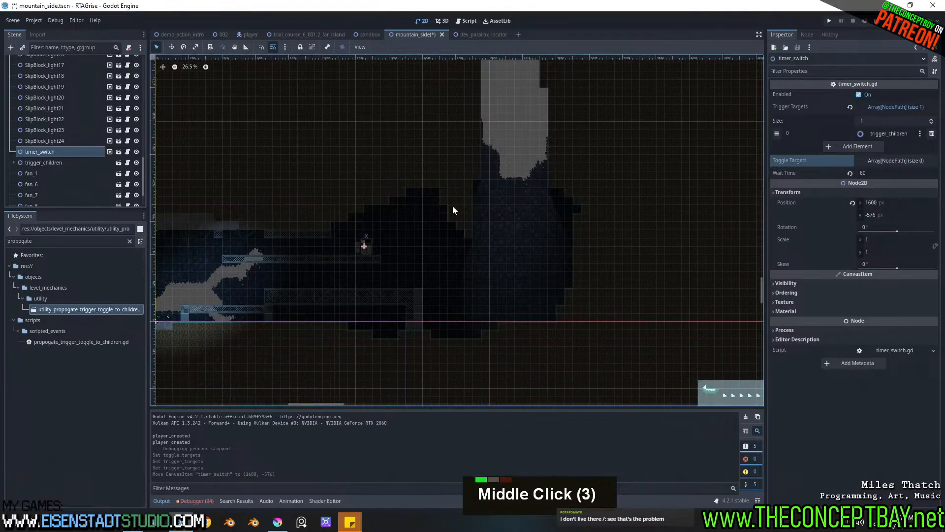
Step: Run the mountain_side scene and guide the player past the timer switch to try wall jumps at the shaft's base
key("F6")
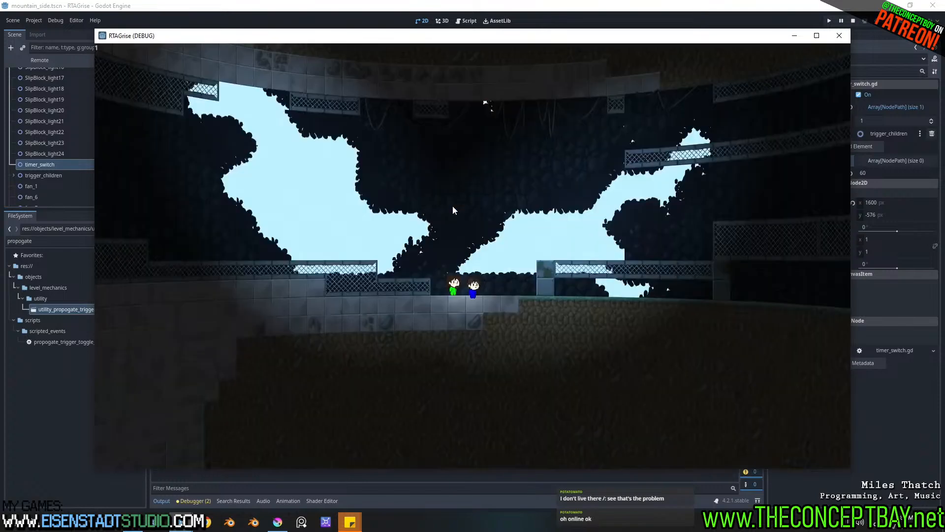
key("Right")
key("space")
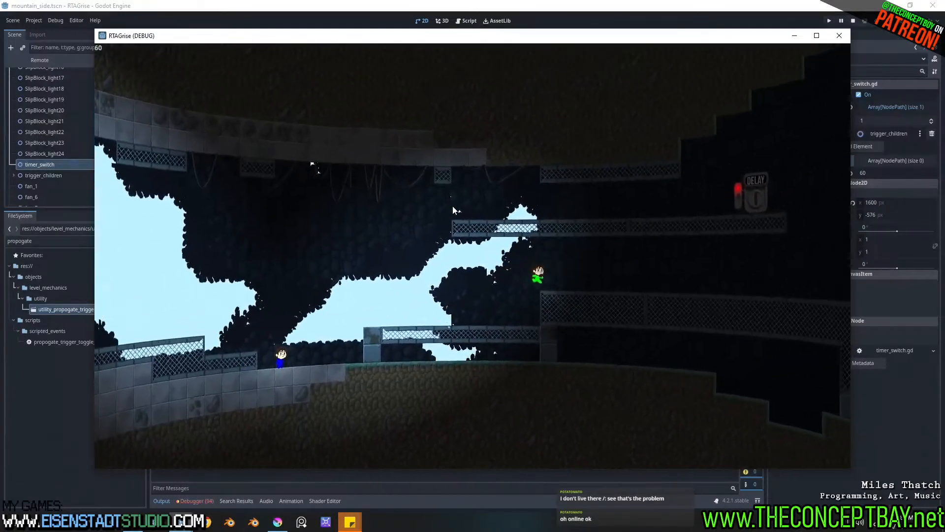
key("space")
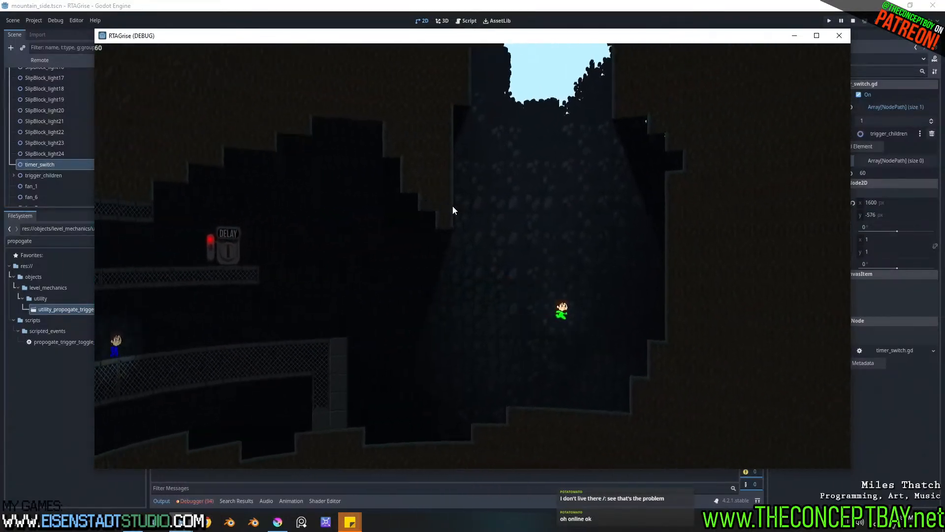
key("space")
key("space")
key("space")
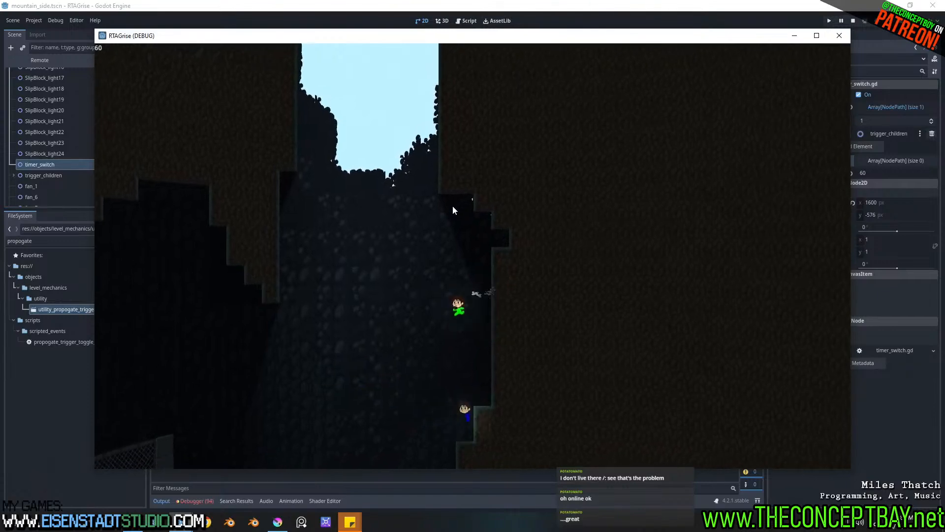
key("Left")
key("Right")
key("space")
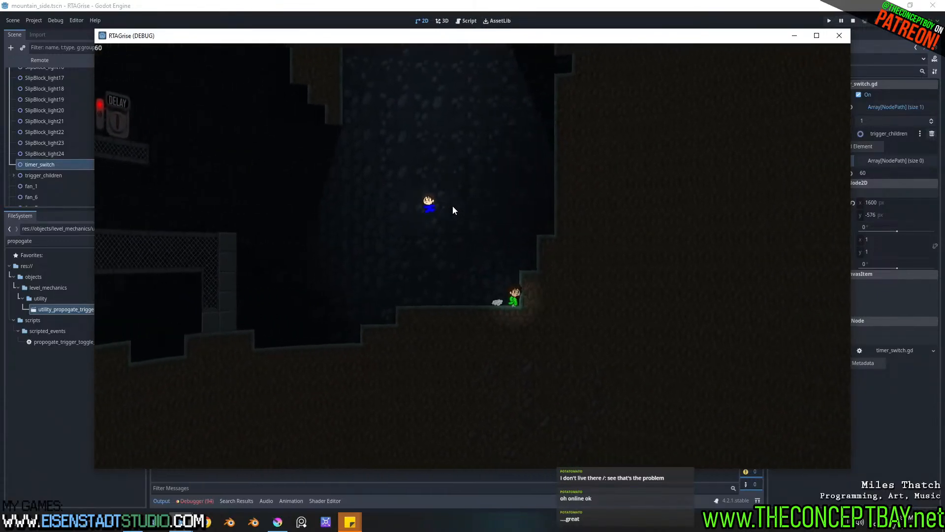
Step: Teleport the player repeatedly up the tall shaft with the debug shortcut to the fans above the toggle platforms
key("F3")
key("F3")
key("F3")
key("F3")
key("F3")
key("F3")
key("F3")
key("F3")
key("F3")
key("F3")
key("F3")
key("F3")
key("F3")
key("F3")
key("F3")
key("F3")
key("F3")
key("F3")
key("F3")
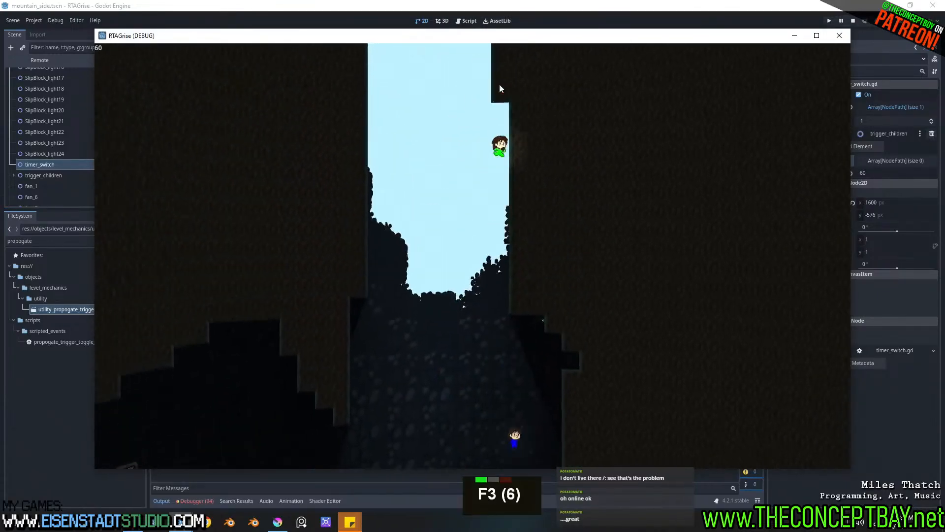
key("F3")
key("F3")
key("F3")
key("F3")
key("F3")
key("F3")
key("F3")
key("F3")
key("F3")
key("F3")
key("F3")
key("F3")
key("F3")
key("F3")
key("F3")
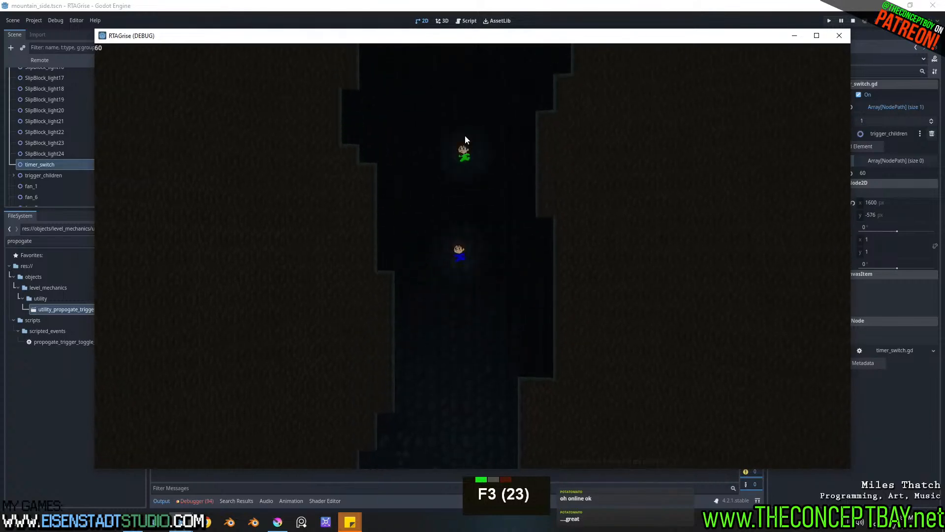
key("F3")
key("F3")
key("F3")
key("F3")
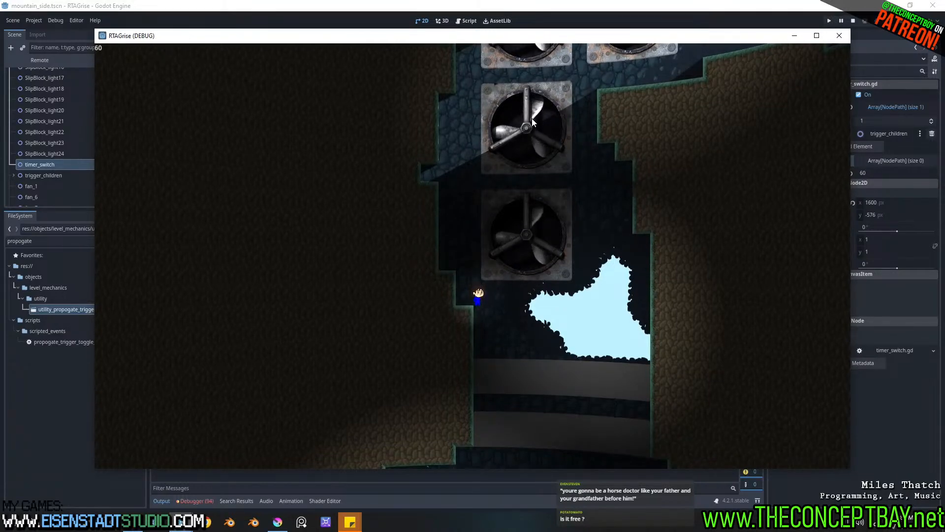
Step: Drop the player through the toggle platforms into the chamber and jump back up past the stone ledge
key("Right")
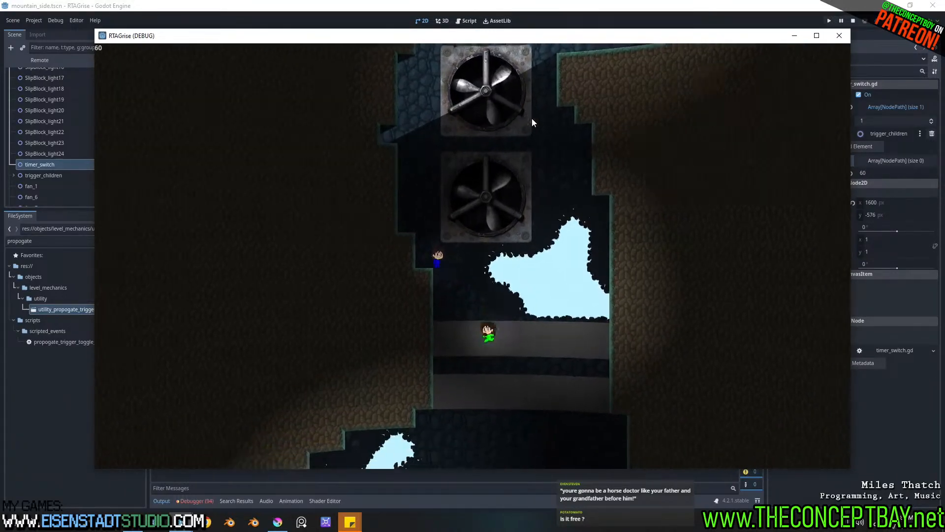
key("Left")
key("Right")
key("Right")
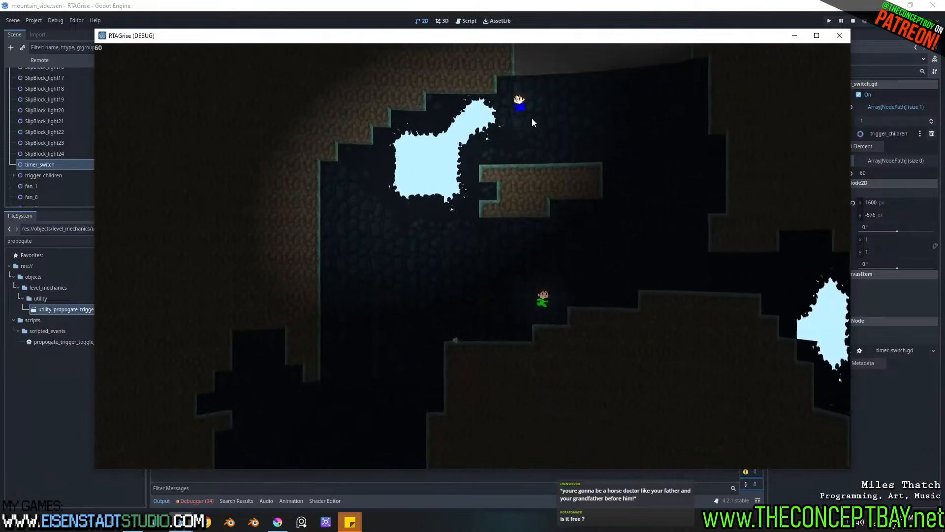
key("space")
key("space")
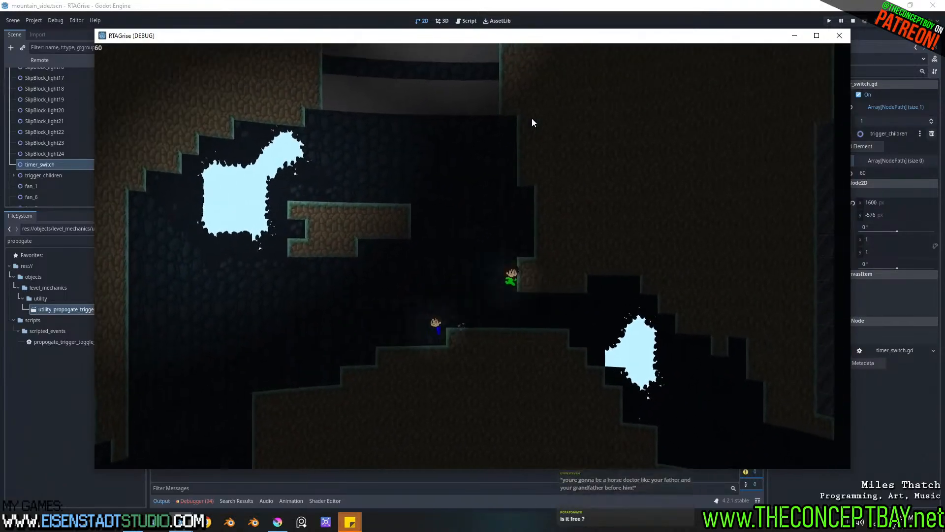
key("space")
key("Left")
key("space")
key("Right")
key("space")
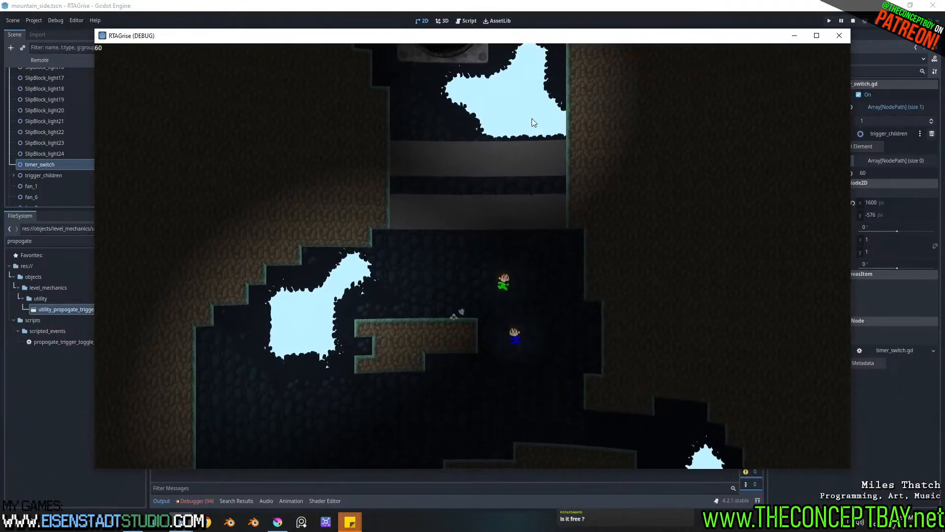
Step: Test repeated wall jumps up the shaft wall through the toggle platforms, and close the running game
key("space")
key("Left")
key("space")
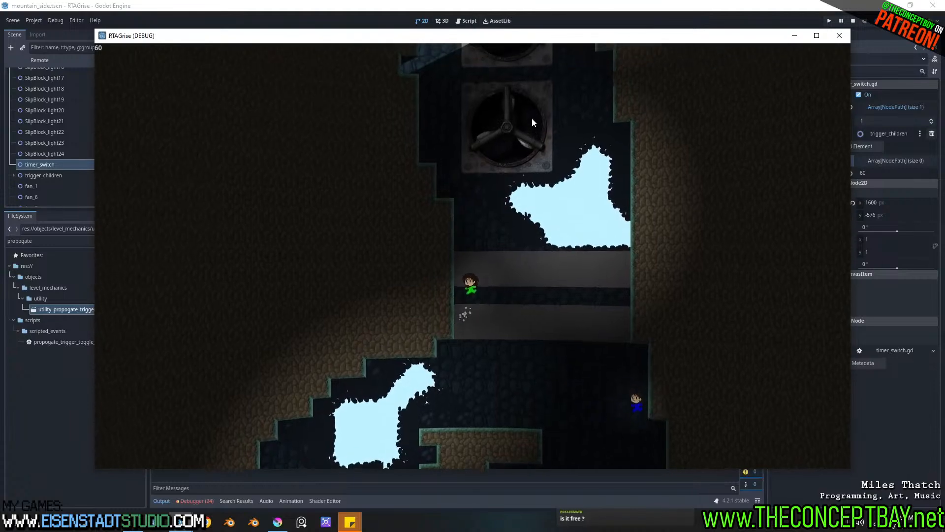
key("Left")
key("space")
key("space")
key("space")
key("space")
key("space")
key("space")
key("space")
key("space")
key("space")
key("space")
key("space")
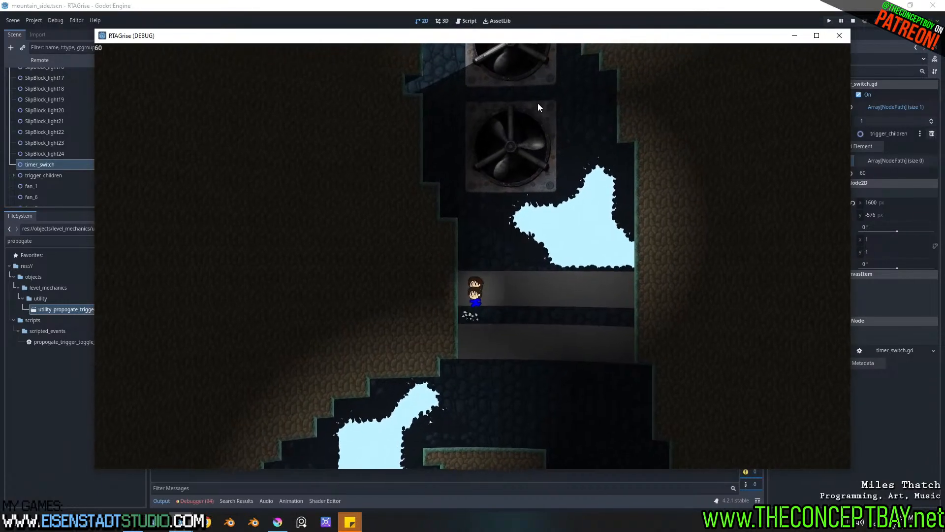
key("space")
key("space")
key("space")
key("space")
key("space")
key("space")
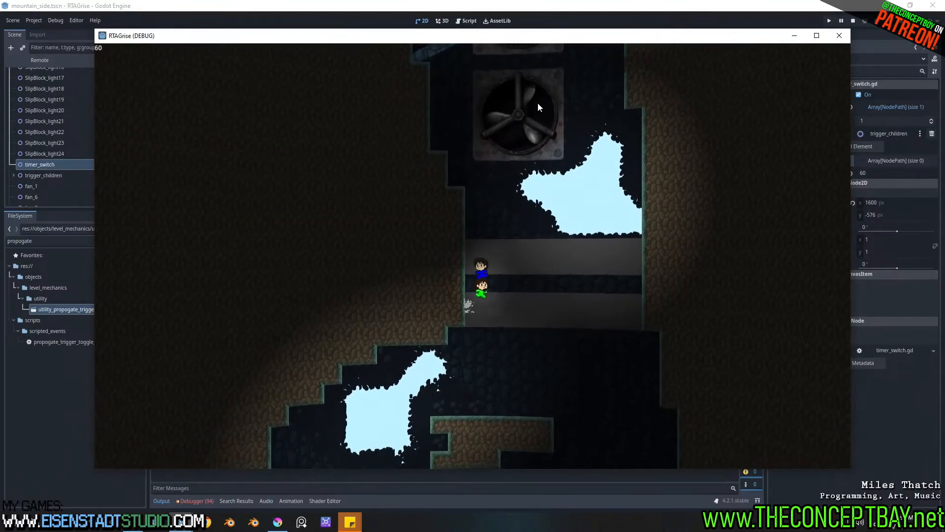
key("space")
key("space")
key("space")
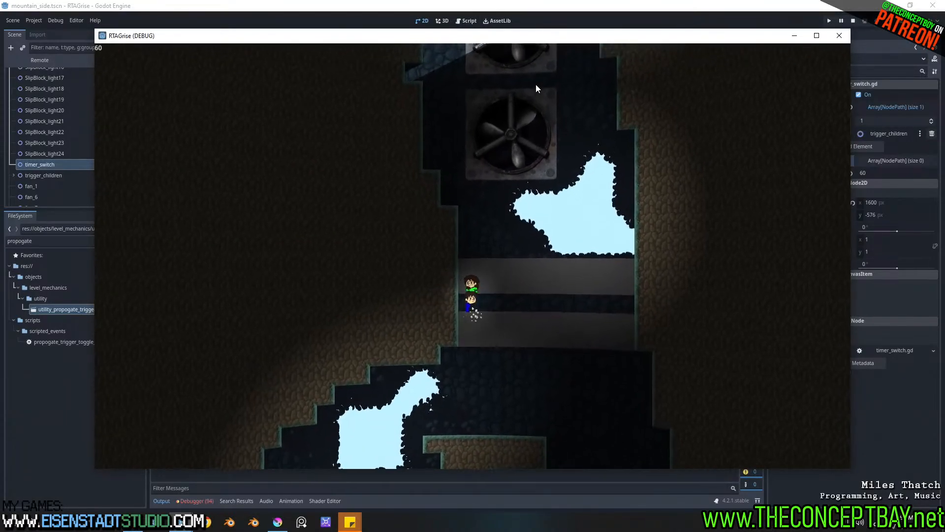
key("space")
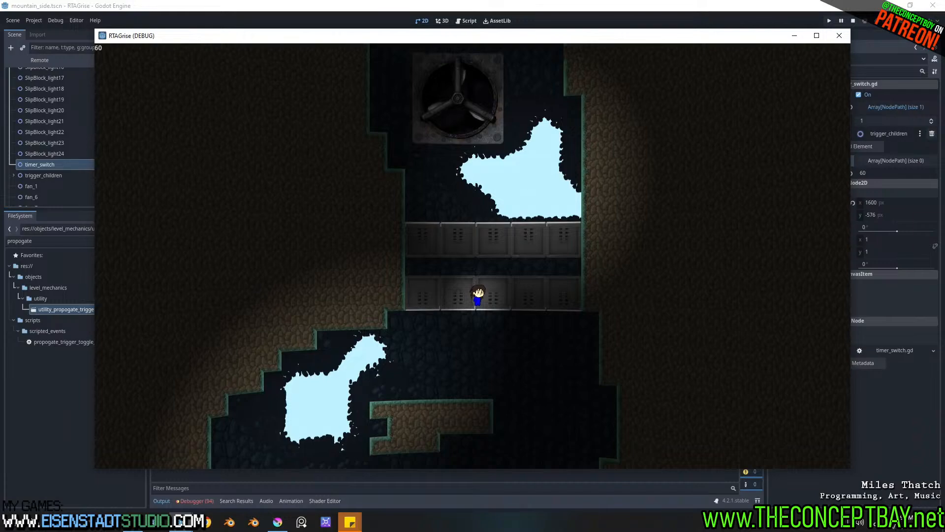
left_click(840, 34)
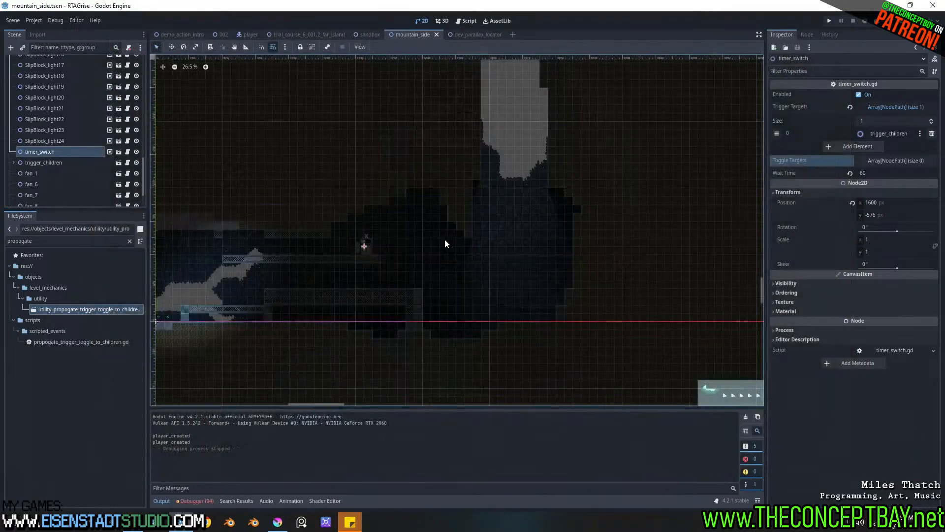
Step: Delete the lower row of five toggle platforms in the shaft below the fan, and save the scene
middle_click_drag(520, 215, 432, 294)
scroll(502, 204, "down", 1)
scroll(481, 170, "up", 4)
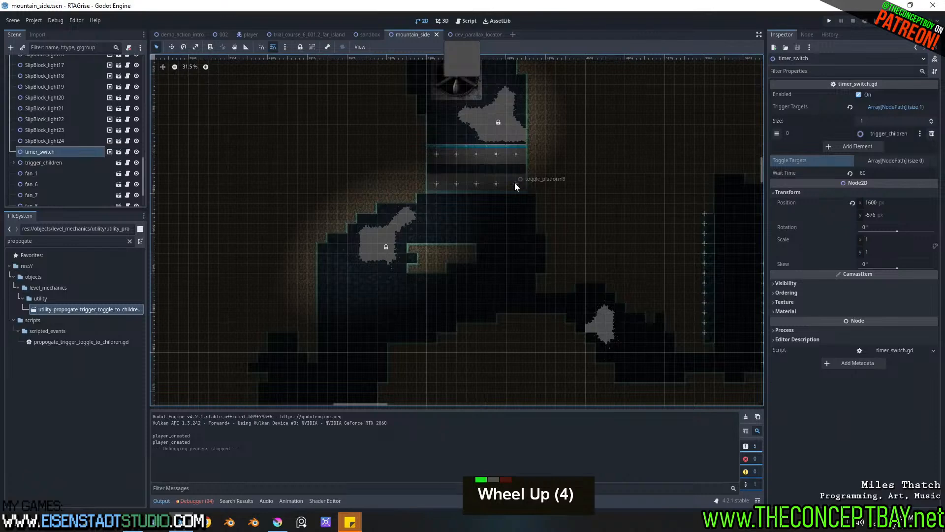
left_click(515, 183)
left_click(494, 184, "shift")
left_click(476, 184, "shift")
left_click(457, 184, "shift")
left_click(438, 184, "shift")
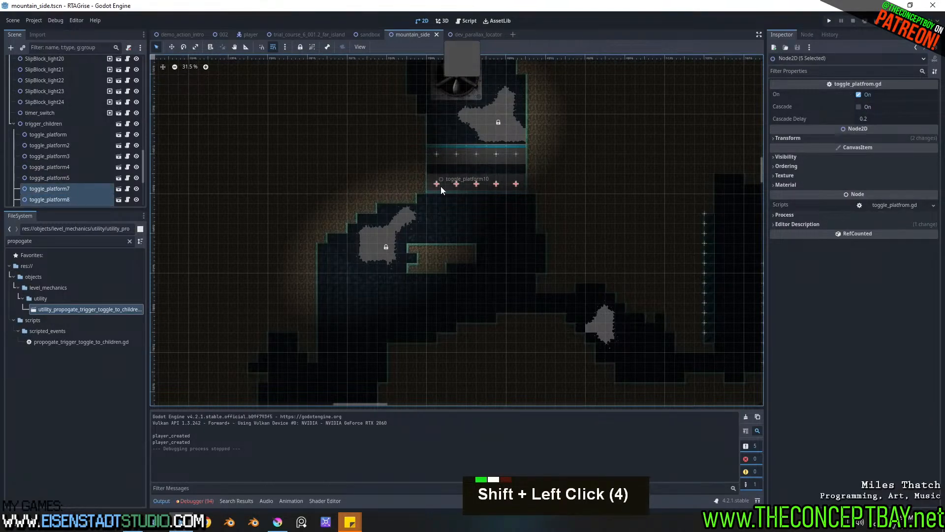
key("Delete")
key("Return")
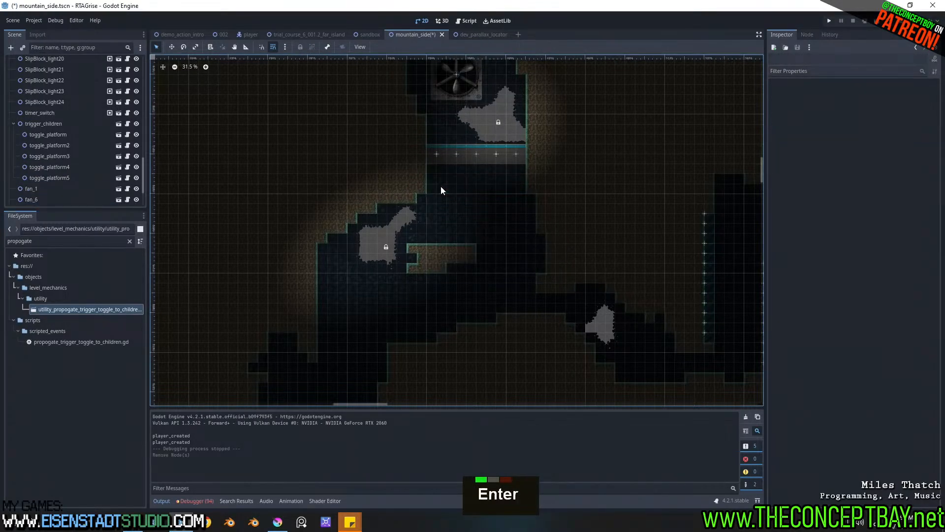
scroll(441, 187, "down", 3)
mouse_move(501, 153)
middle_mouse_down()
mouse_move(444, 262)
mouse_move(426, 251)
middle_mouse_up()
key("ctrl+s")
Step: Examine the level from the fans past the remaining toggle platforms and slip-block shaft down to the starting corridor
scroll(426, 251, "up", 10)
scroll(417, 244, "down", 7)
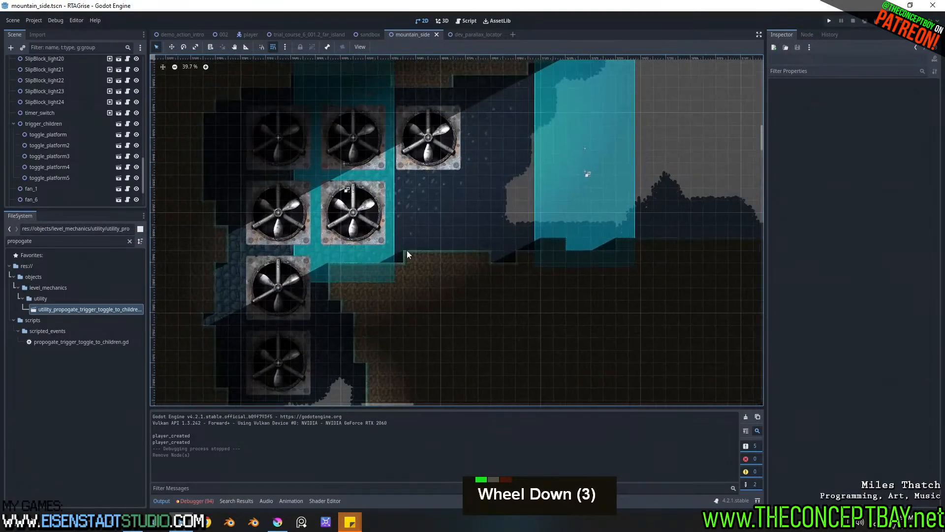
middle_click_drag(404, 323, 424, 177)
middle_click_drag(435, 311, 492, 147)
middle_click_drag(497, 262, 387, 241)
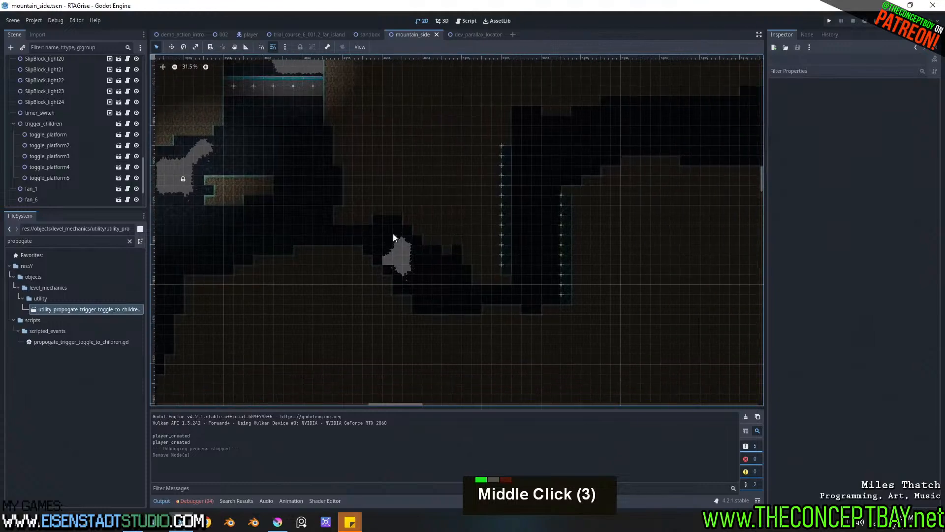
middle_click_drag(611, 189, 651, 228)
middle_click_drag(455, 215, 650, 114)
scroll(384, 291, "down", 1)
middle_click_drag(374, 310, 478, 89)
middle_click_drag(497, 315, 463, 94)
middle_click_drag(499, 352, 512, 212)
middle_click_drag(326, 199, 599, 302)
middle_click_drag(475, 301, 154, 301)
middle_click_drag(264, 280, 488, 226)
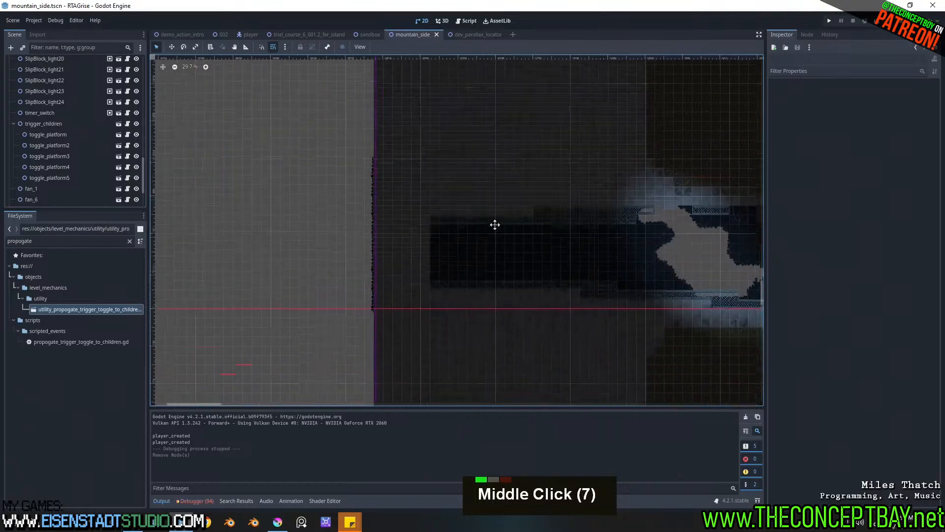
Step: Examine the starting corridor from its closed end past the player start to the timer switch and shaft base
scroll(488, 228, "up", 11)
scroll(555, 256, "down", 1)
scroll(554, 257, "down", 3)
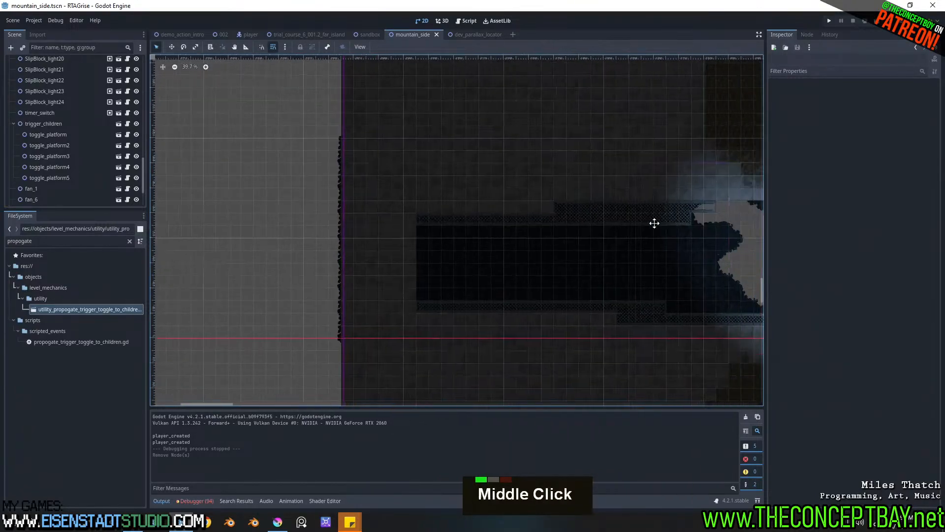
middle_click_drag(701, 222, 401, 190)
middle_click_drag(561, 245, 362, 211)
middle_click_drag(532, 212, 625, 241)
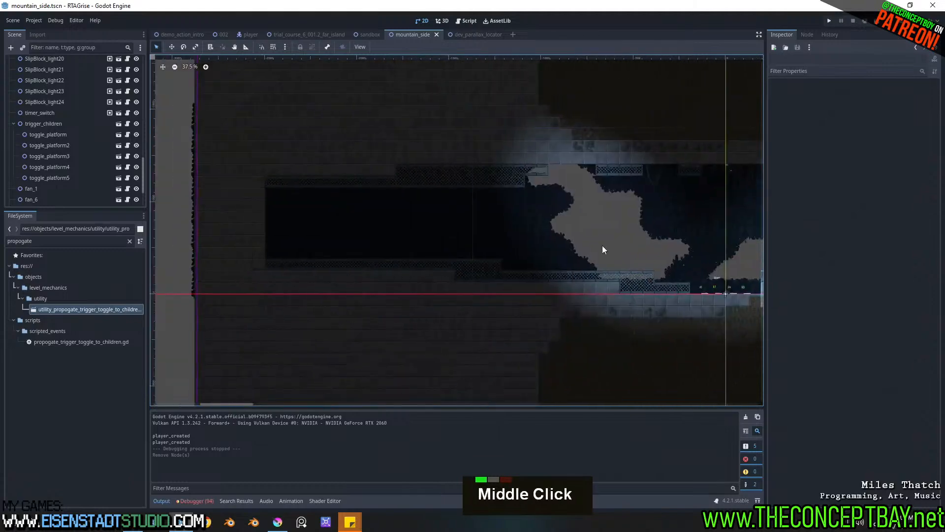
scroll(439, 290, "up", 3)
middle_click_drag(589, 272, 559, 261)
middle_click_drag(640, 215, 366, 242)
middle_click_drag(445, 226, 317, 241)
middle_click_drag(540, 216, 468, 210)
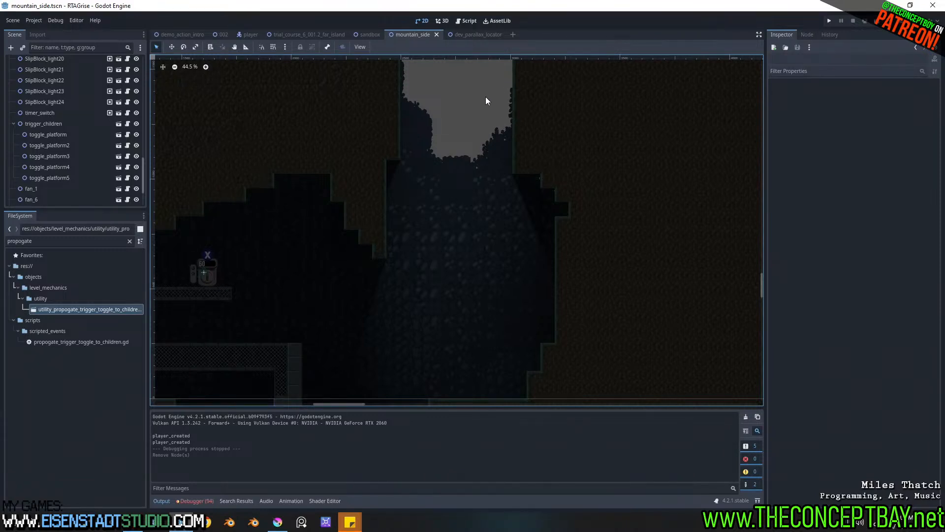
Step: Using the soil terrain of the walls tilemap, erase the small ledge protruding from the shaft's left wall
middle_click_drag(486, 96, 480, 343)
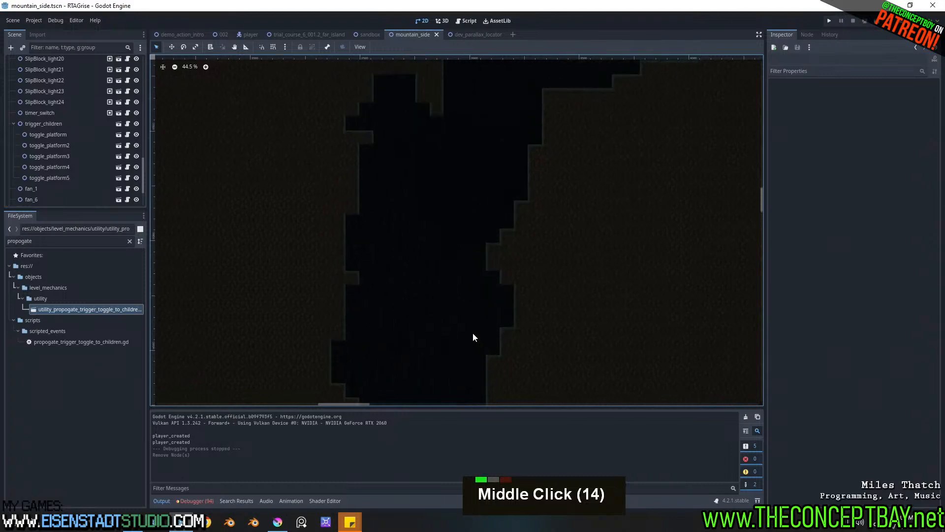
scroll(61, 139, "up", 20)
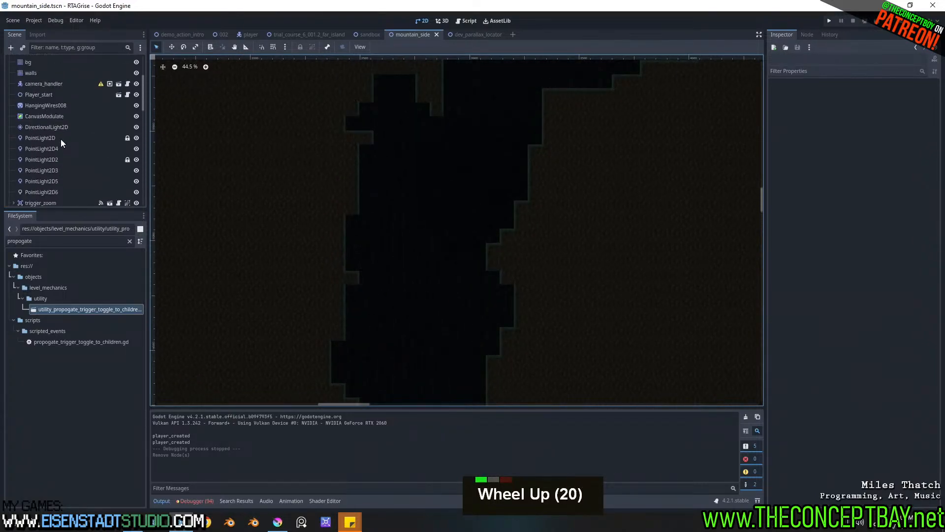
double_click(31, 159)
right_click(357, 279)
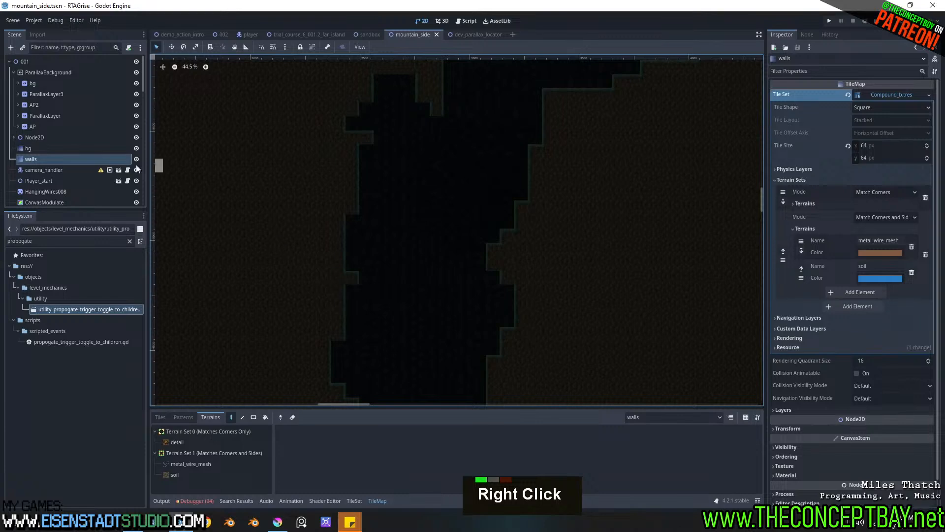
left_click(104, 148)
left_click(107, 160)
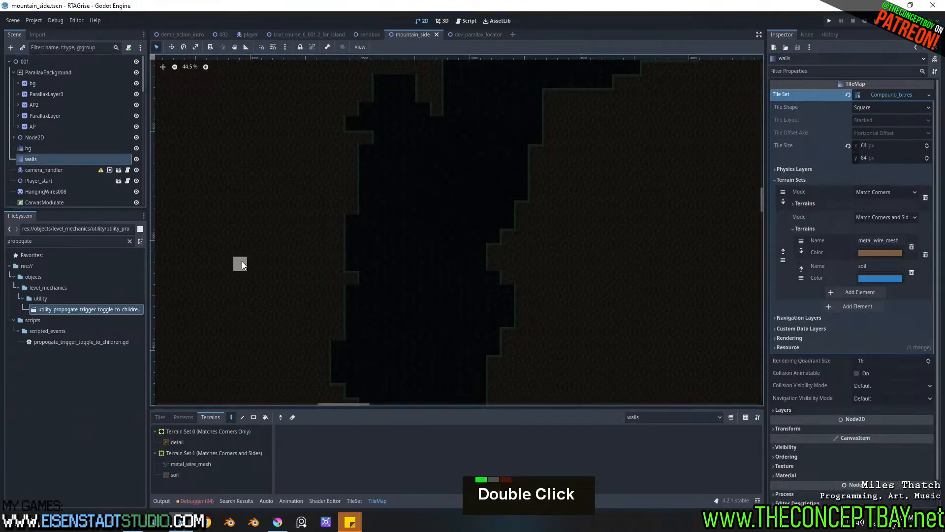
left_click(181, 470)
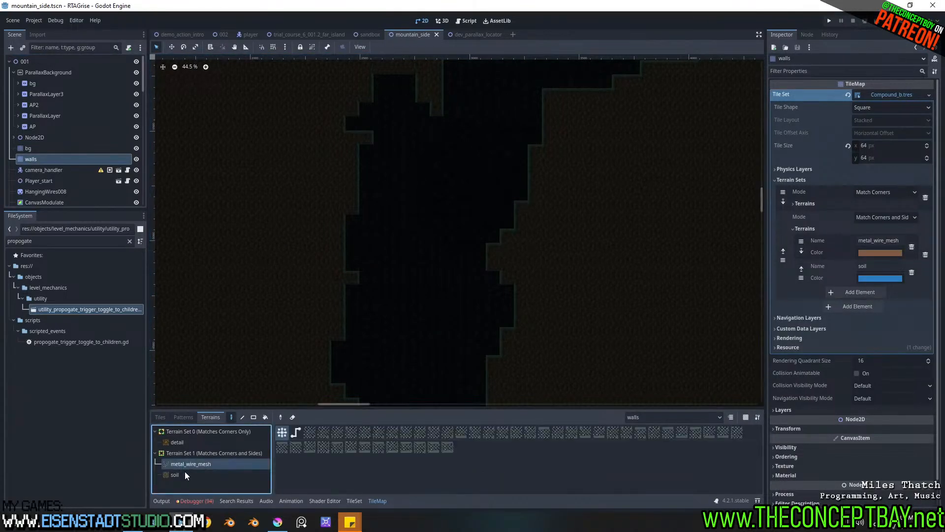
right_click(351, 278)
Step: Erase the narrow soil nub between the floor recesses of the open cavern above the shaft
middle_click(492, 209)
middle_click_drag(491, 209, 458, 390)
middle_click_drag(412, 139, 444, 335)
middle_click_drag(511, 215, 240, 286)
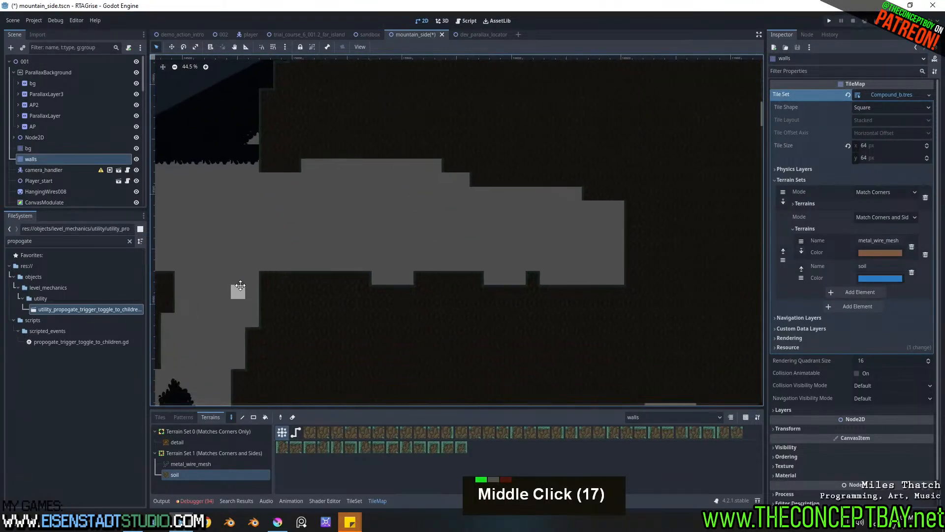
right_click(533, 278)
Step: Paint soil over the dip on the surface cliff's top beside the pillars, and erase the excess raised tiles
middle_click_drag(510, 280, 370, 224)
middle_click_drag(214, 318, 526, 197)
middle_click_drag(256, 315, 470, 261)
middle_click_drag(290, 295, 565, 193)
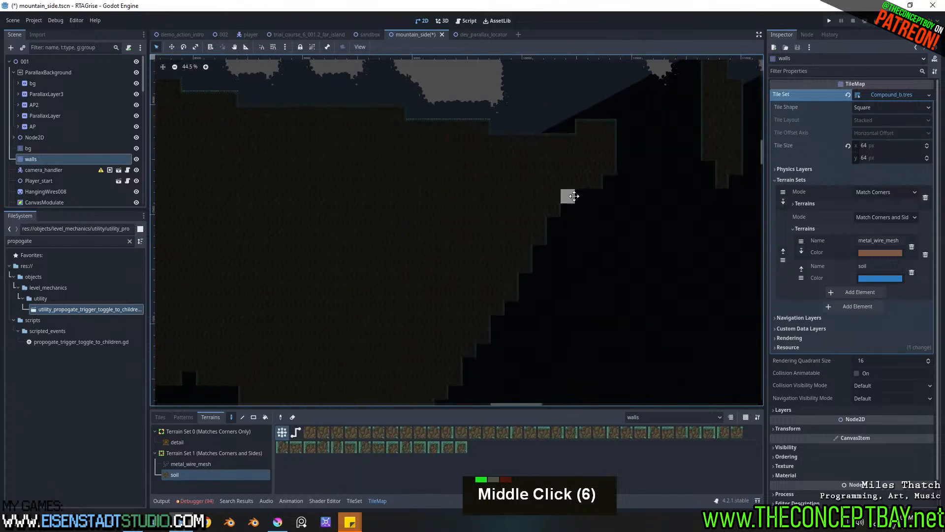
middle_click_drag(391, 139, 344, 185)
middle_click_drag(481, 253, 416, 209)
middle_click_drag(494, 218, 178, 208)
middle_click_drag(287, 256, 512, 233)
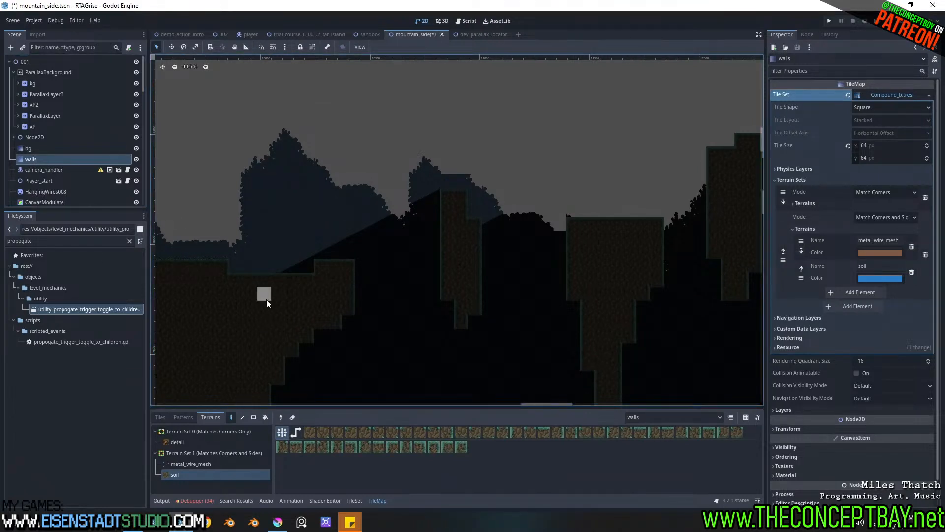
mouse_move(340, 255)
left_mouse_down()
mouse_move(217, 247)
mouse_move(281, 249)
mouse_move(235, 251)
left_mouse_up()
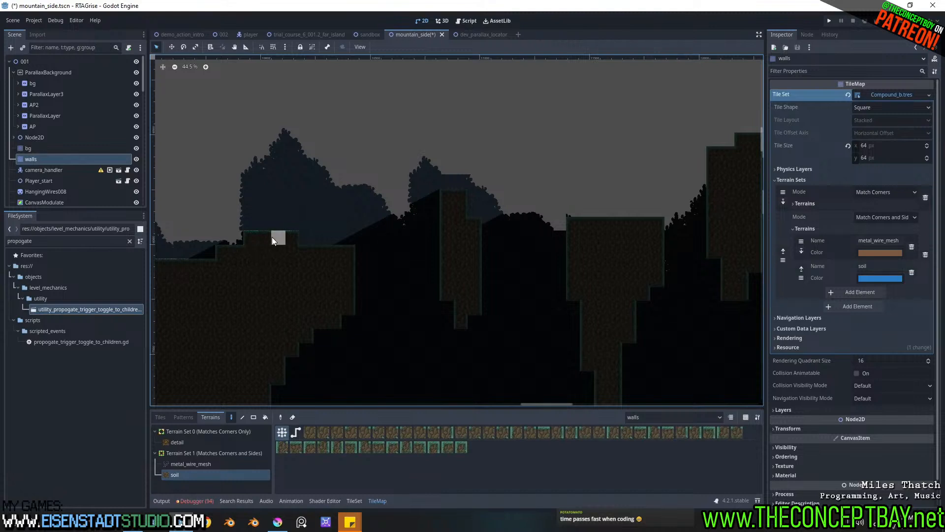
right_click_drag(299, 225, 274, 232)
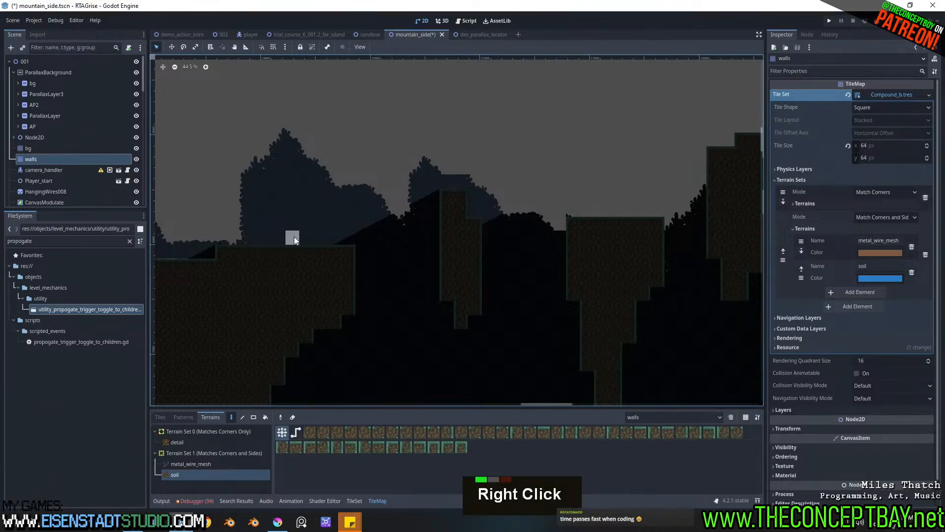
Step: Examine the route from the surface cliff past the fans and down the shafts to the player start
middle_click_drag(294, 236, 418, 218)
middle_click_drag(475, 210, 426, 234)
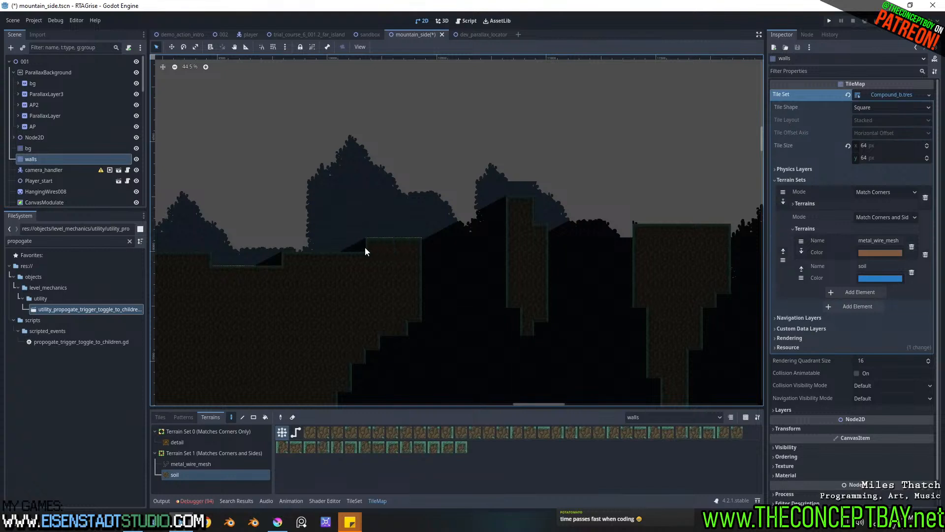
middle_click_drag(324, 249, 524, 241)
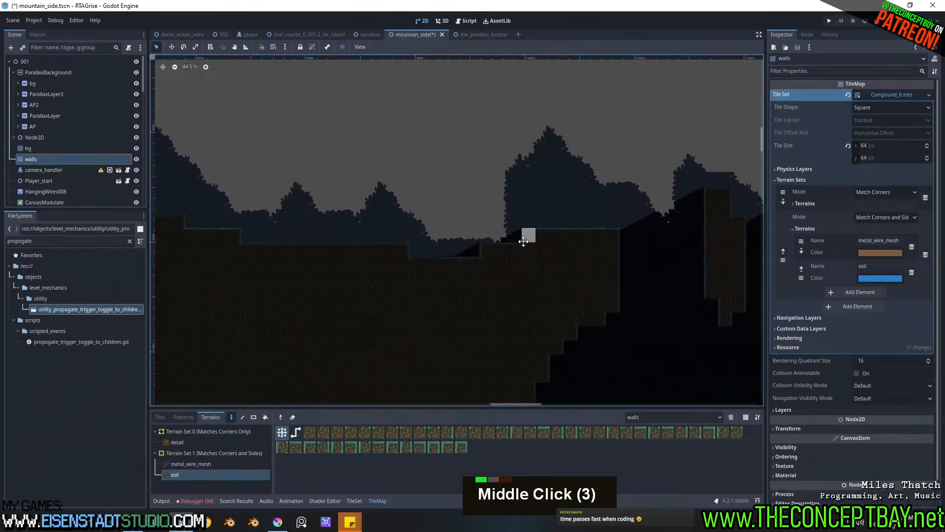
scroll(393, 251, "down", 2)
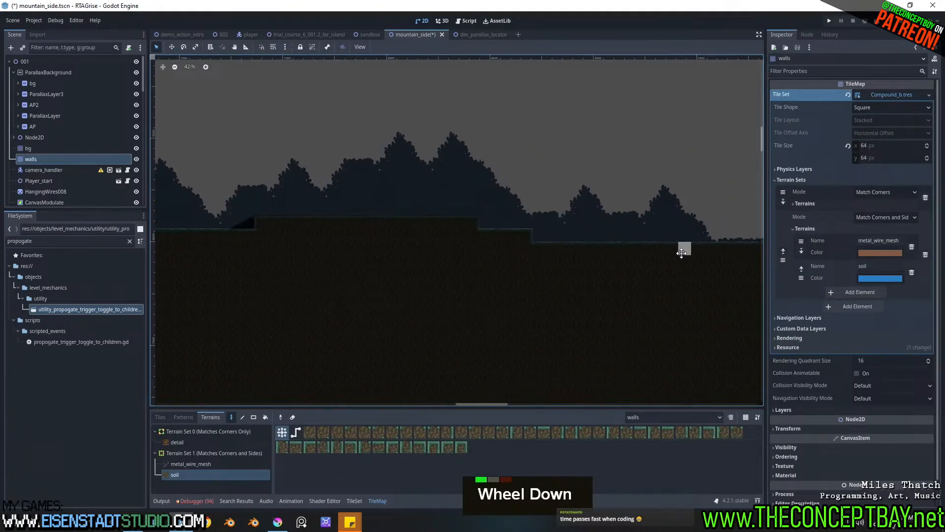
middle_click_drag(430, 204, 548, 215)
scroll(355, 293, "down", 3)
middle_click_drag(329, 303, 674, 197)
middle_click_drag(300, 261, 622, 259)
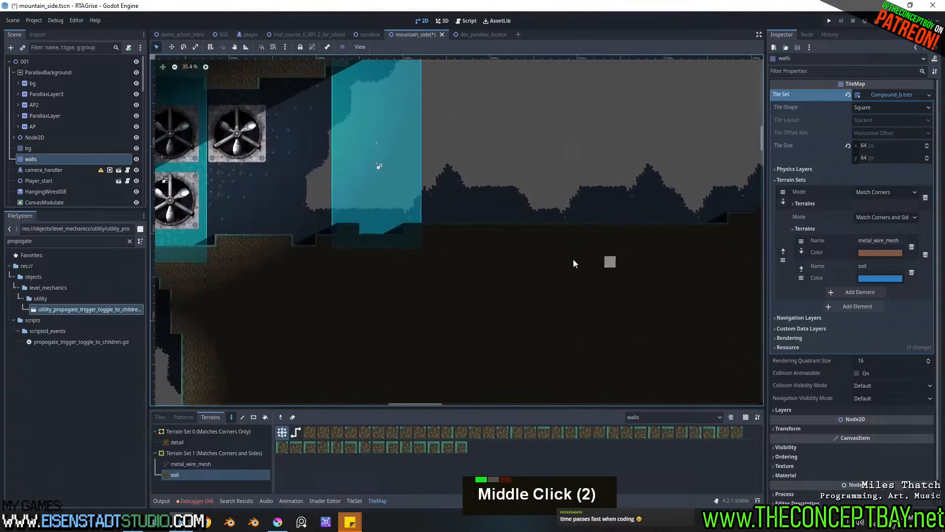
middle_click_drag(366, 211, 650, 136)
middle_click_drag(502, 201, 507, 81)
middle_click_drag(494, 352, 502, 120)
middle_click_drag(496, 243, 682, 84)
middle_click_drag(459, 273, 630, 196)
middle_click_drag(268, 285, 206, 265)
middle_click_drag(492, 251, 660, 268)
scroll(397, 290, "down", 2)
scroll(397, 291, "up", 10)
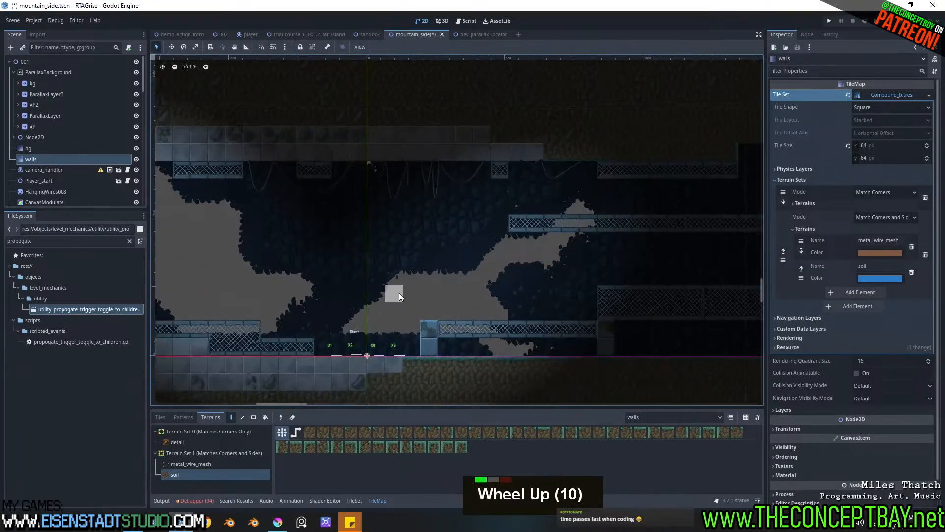
middle_click_drag(397, 291, 460, 278)
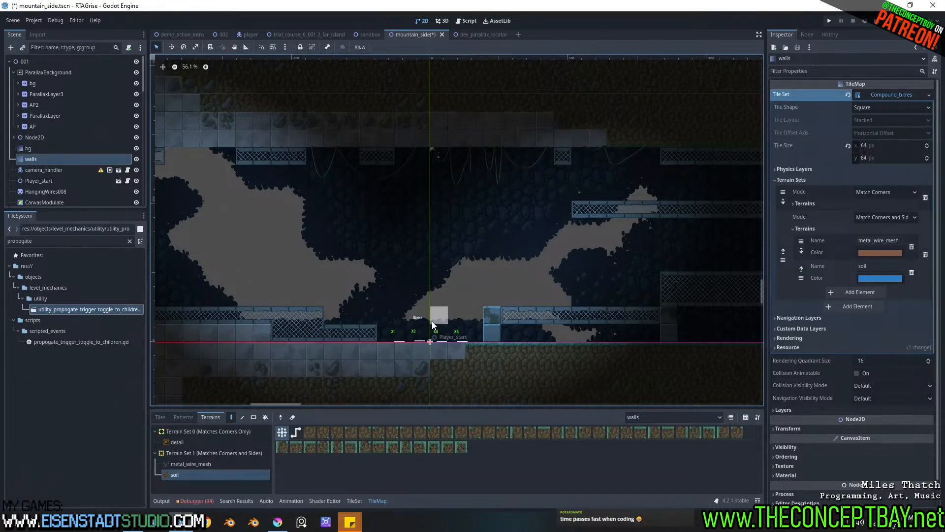
middle_click_drag(472, 326, 603, 316)
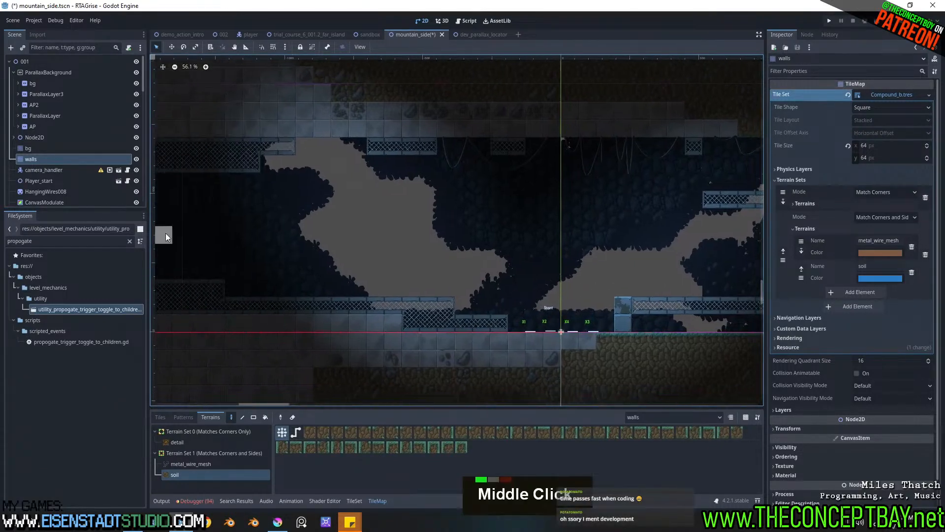
Step: Erase the low metal_wire_mesh platforms left of the player start from the walls tilemap
left_click(47, 62)
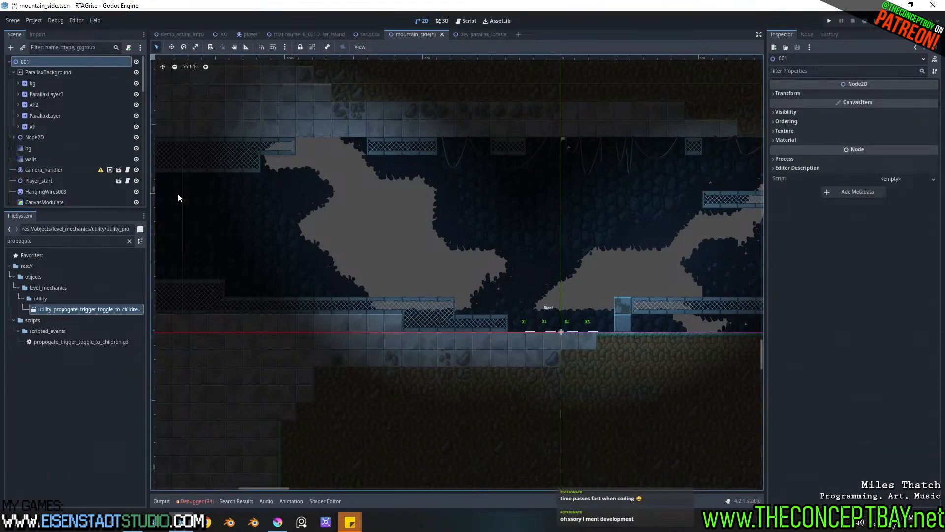
left_click(35, 159)
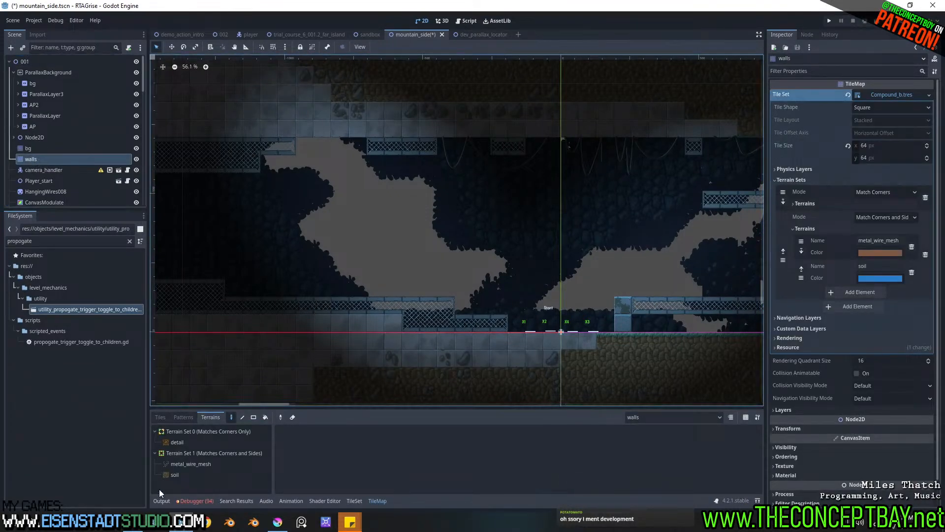
left_click(188, 465)
right_click_drag(491, 325, 420, 325)
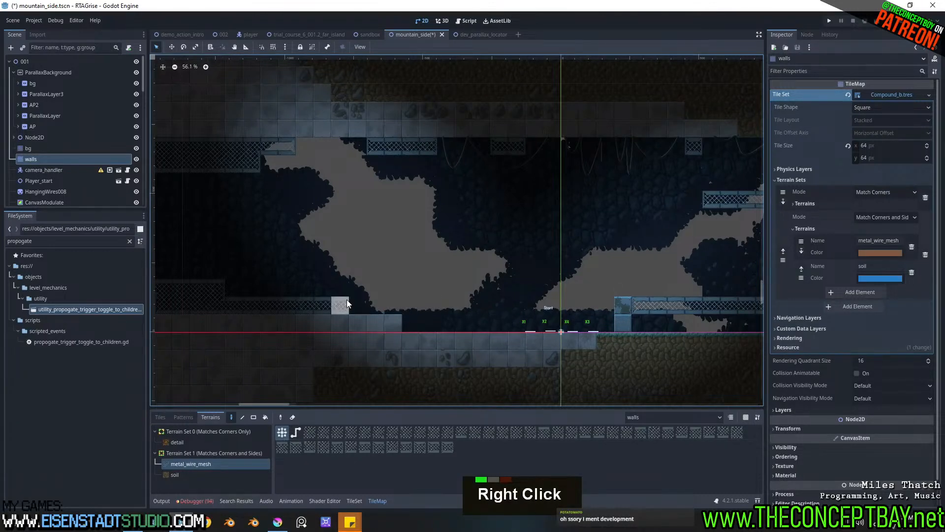
right_click_drag(341, 301, 282, 297)
mouse_move(427, 305)
middle_mouse_down()
mouse_move(386, 280)
mouse_move(378, 292)
middle_mouse_up()
right_click_drag(362, 307, 289, 308)
mouse_move(384, 304)
middle_mouse_down()
mouse_move(406, 299)
mouse_move(377, 299)
mouse_move(390, 306)
middle_mouse_up()
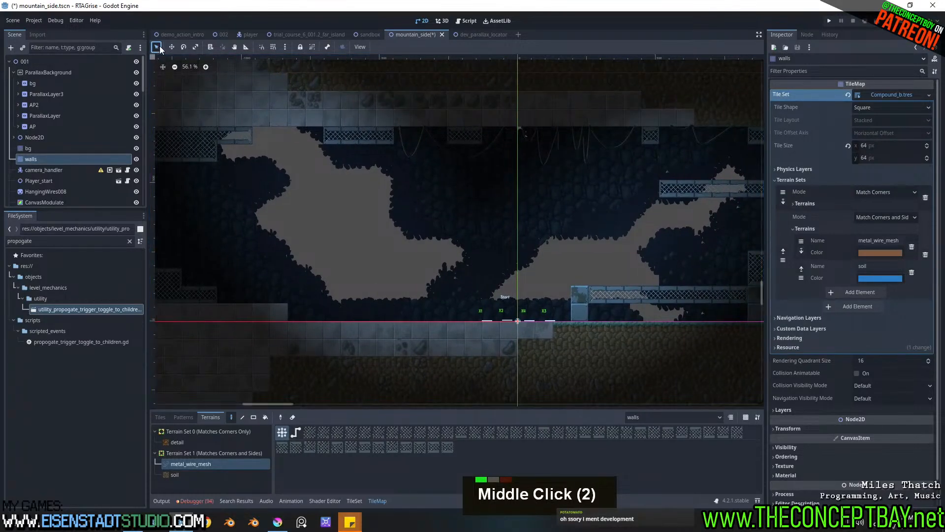
Step: Lock the five point lights PointLight2D, PointLight2D4, PointLight2D2, PointLight2D3 and PointLight2D5 in place
left_click(79, 60)
left_click(502, 313)
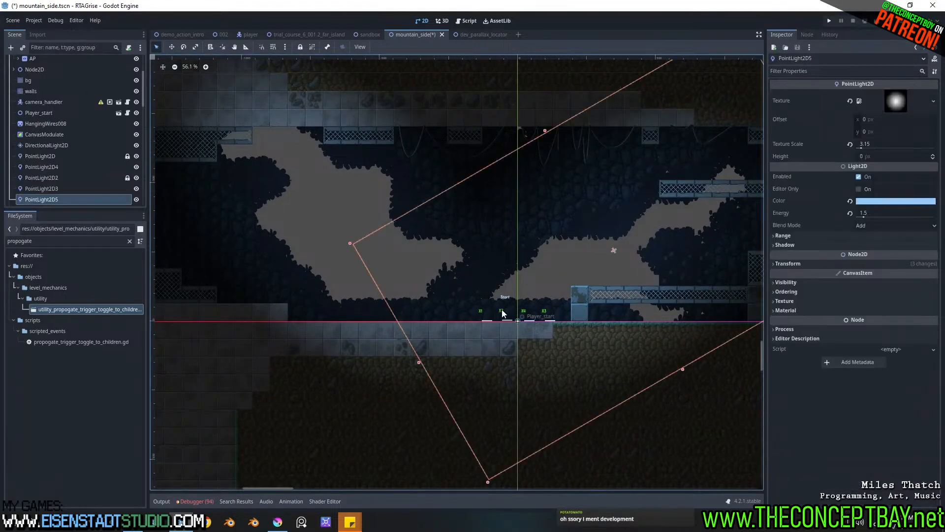
left_click(58, 159, "shift")
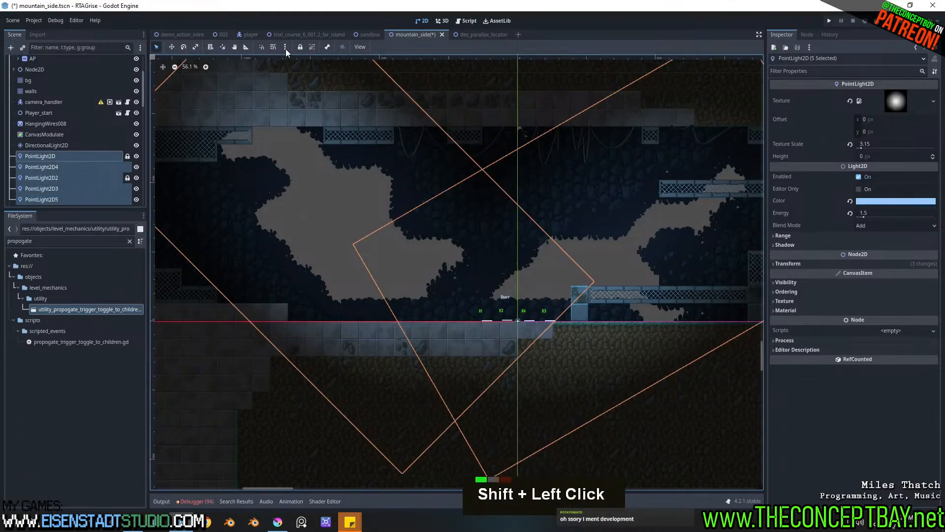
left_click(300, 47)
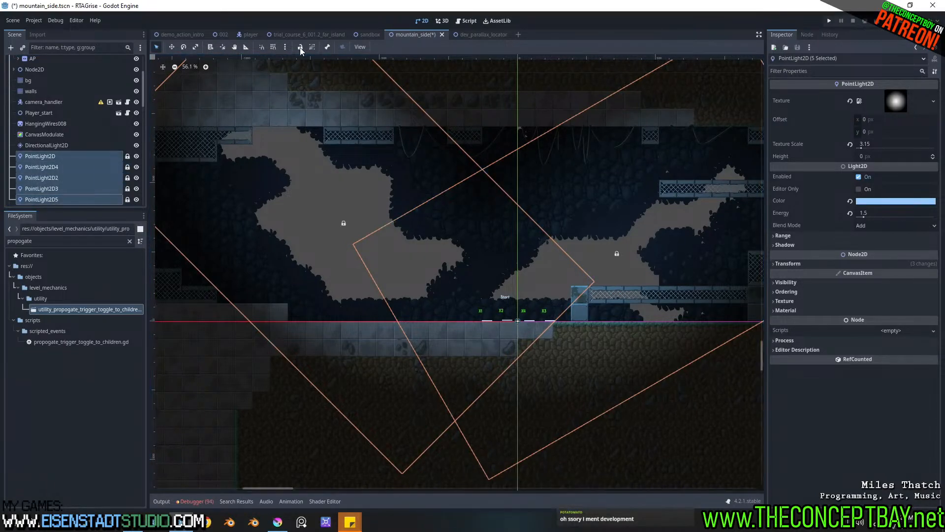
Step: Move Player_start left along the stone floor, closer to the raised stone ledge
left_click(67, 155)
left_click_drag(512, 311, 407, 312)
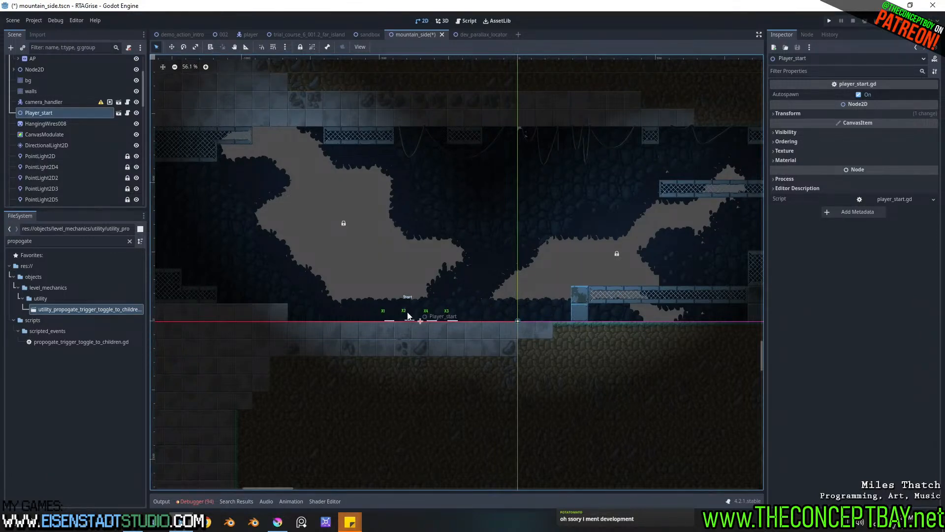
middle_click_drag(408, 327, 444, 338)
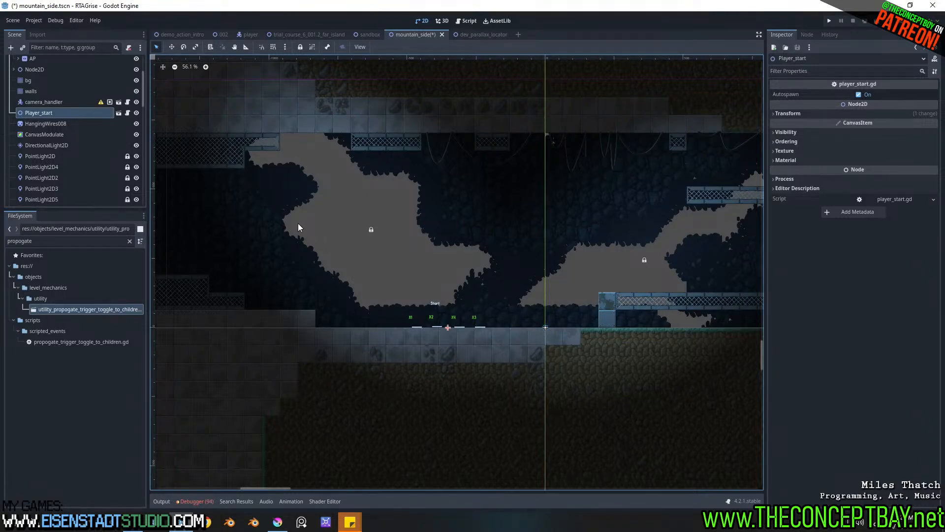
scroll(590, 386, "up", 7)
mouse_move(582, 386)
middle_mouse_down()
mouse_move(568, 369)
mouse_move(601, 391)
mouse_move(574, 390)
middle_mouse_up()
scroll(450, 344, "down", 4)
middle_click_drag(450, 344, 503, 330)
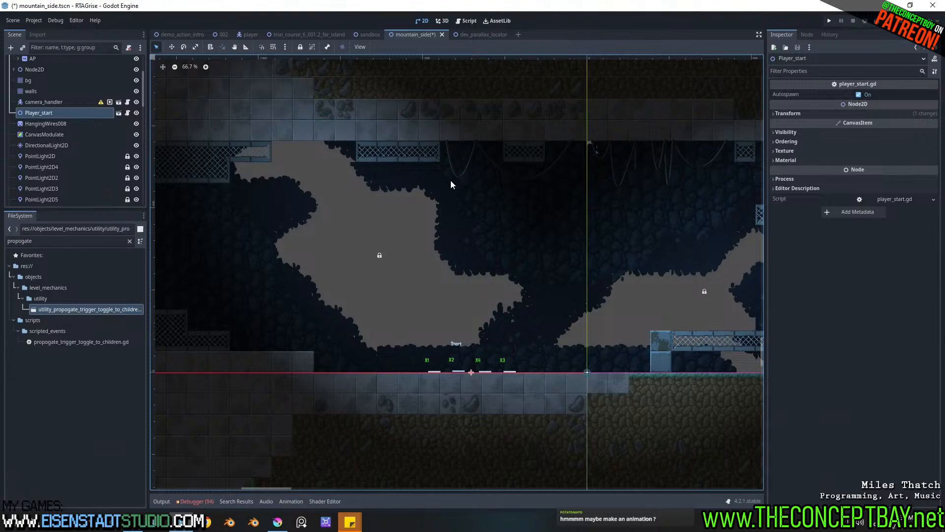
Step: Switch to the trial_course_6_001.2_far_island scene, run it to view the level in play, and close the game
left_click(300, 34)
scroll(443, 273, "down", 3)
middle_click_drag(443, 274, 485, 274)
middle_click_drag(546, 259, 440, 268)
key("F6")
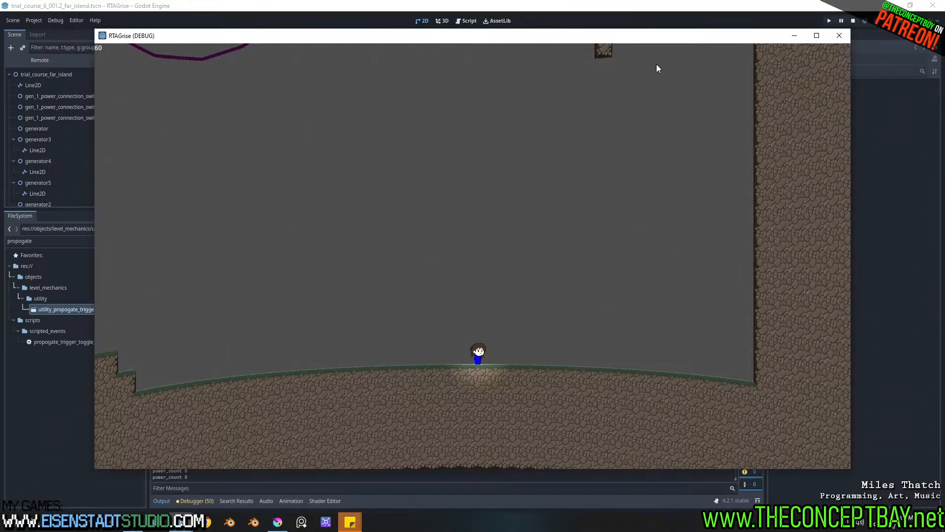
left_click(833, 39)
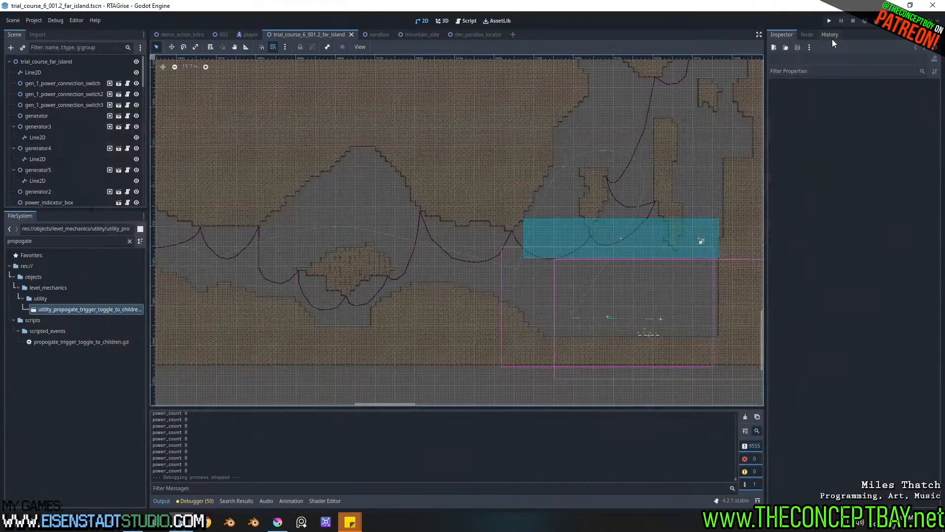